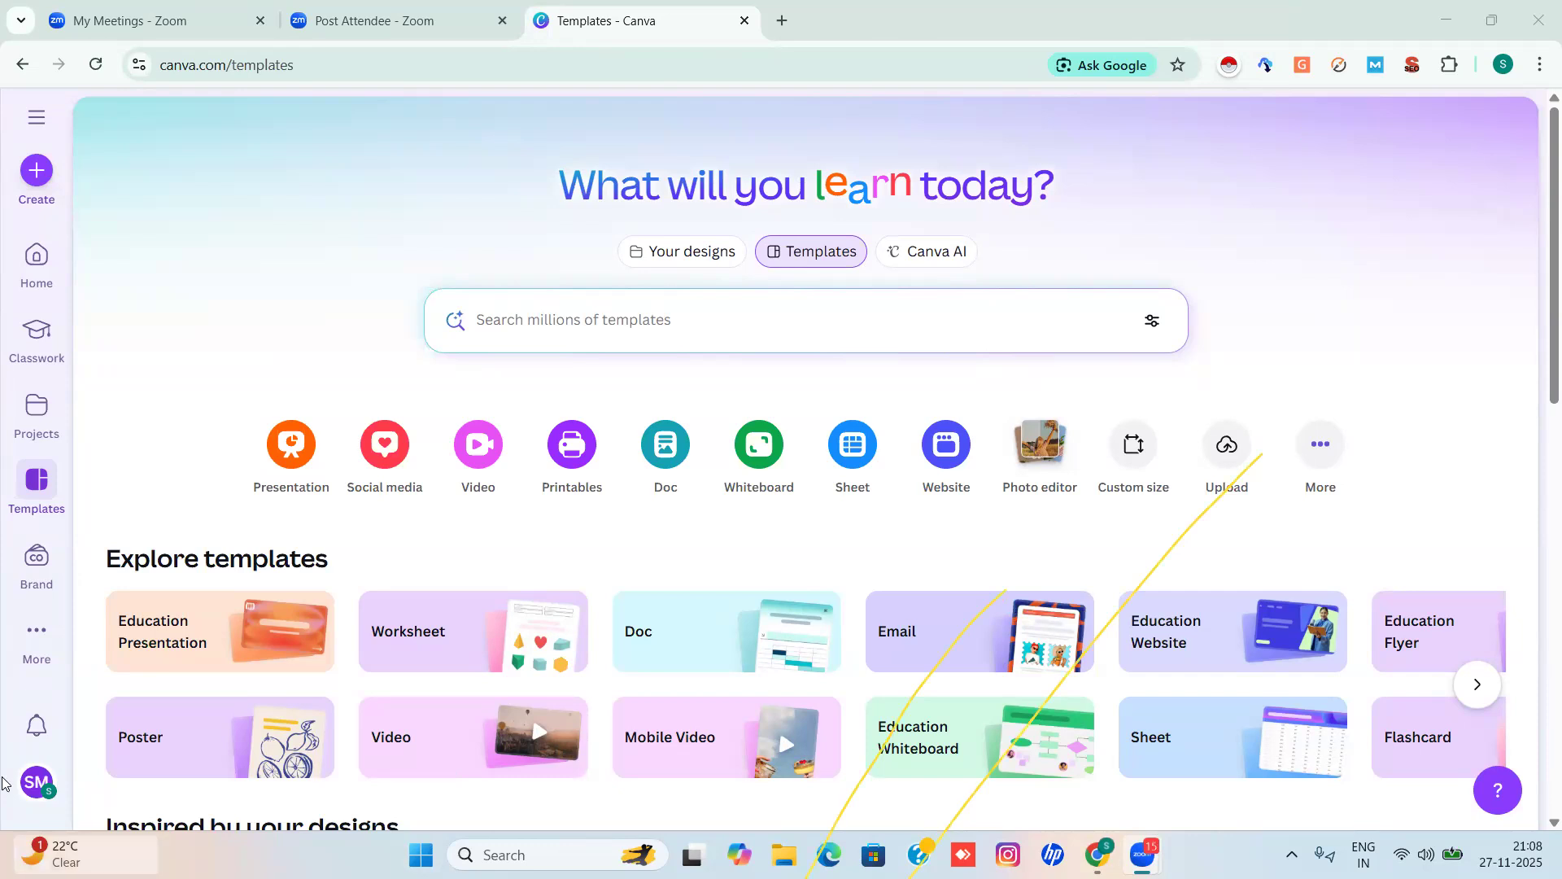
Erase the yellow and green ink strokes from the templates page, then minimise Chrome to the desktop.
click(1064, 713)
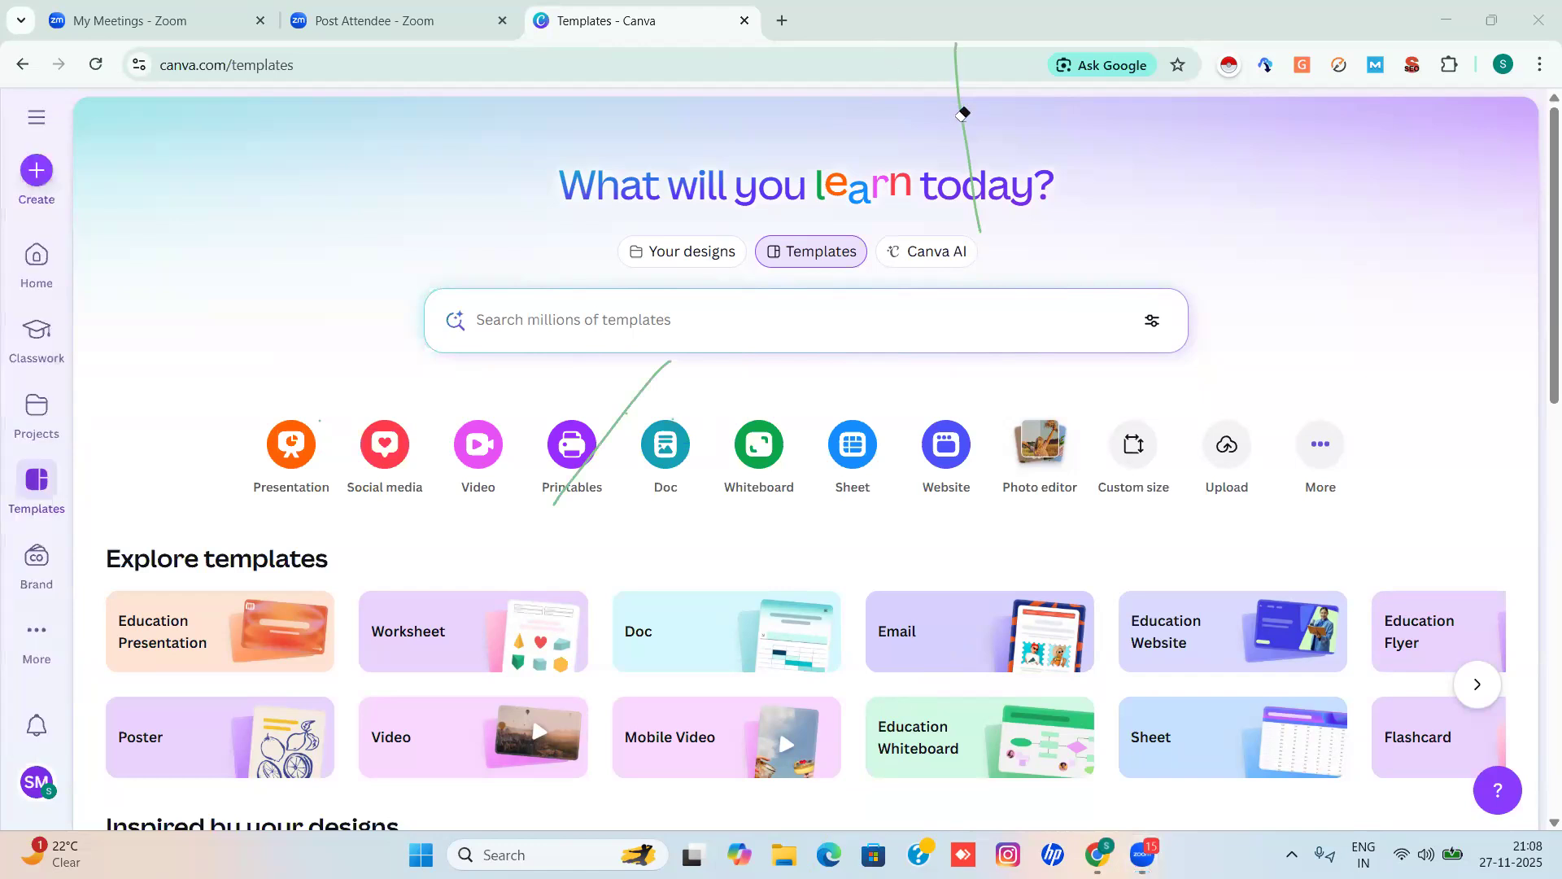
click(963, 114)
click(563, 469)
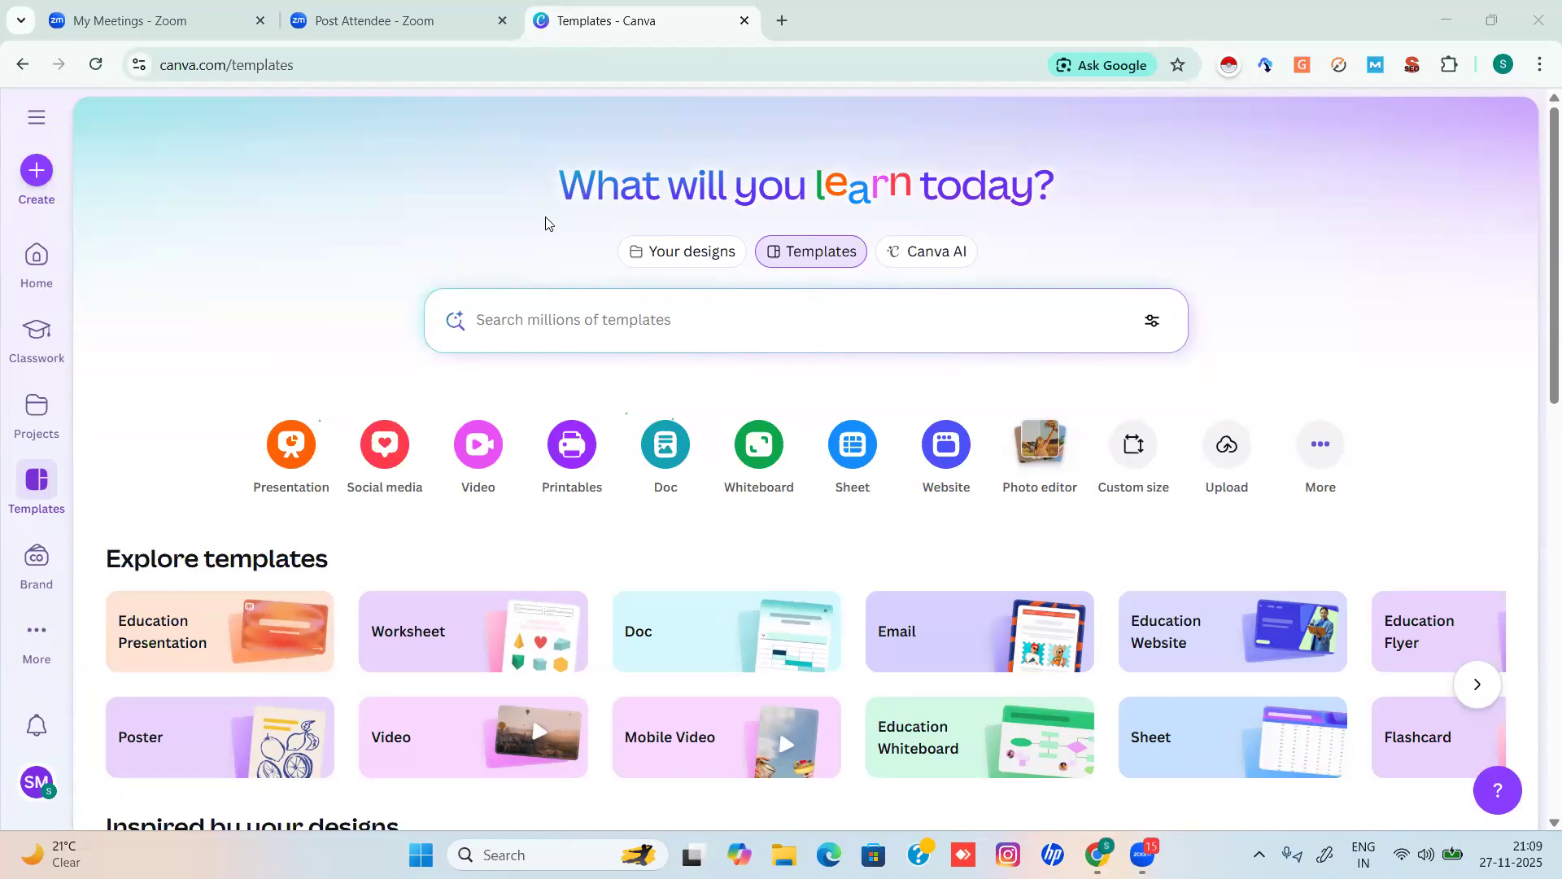
key(super+d)
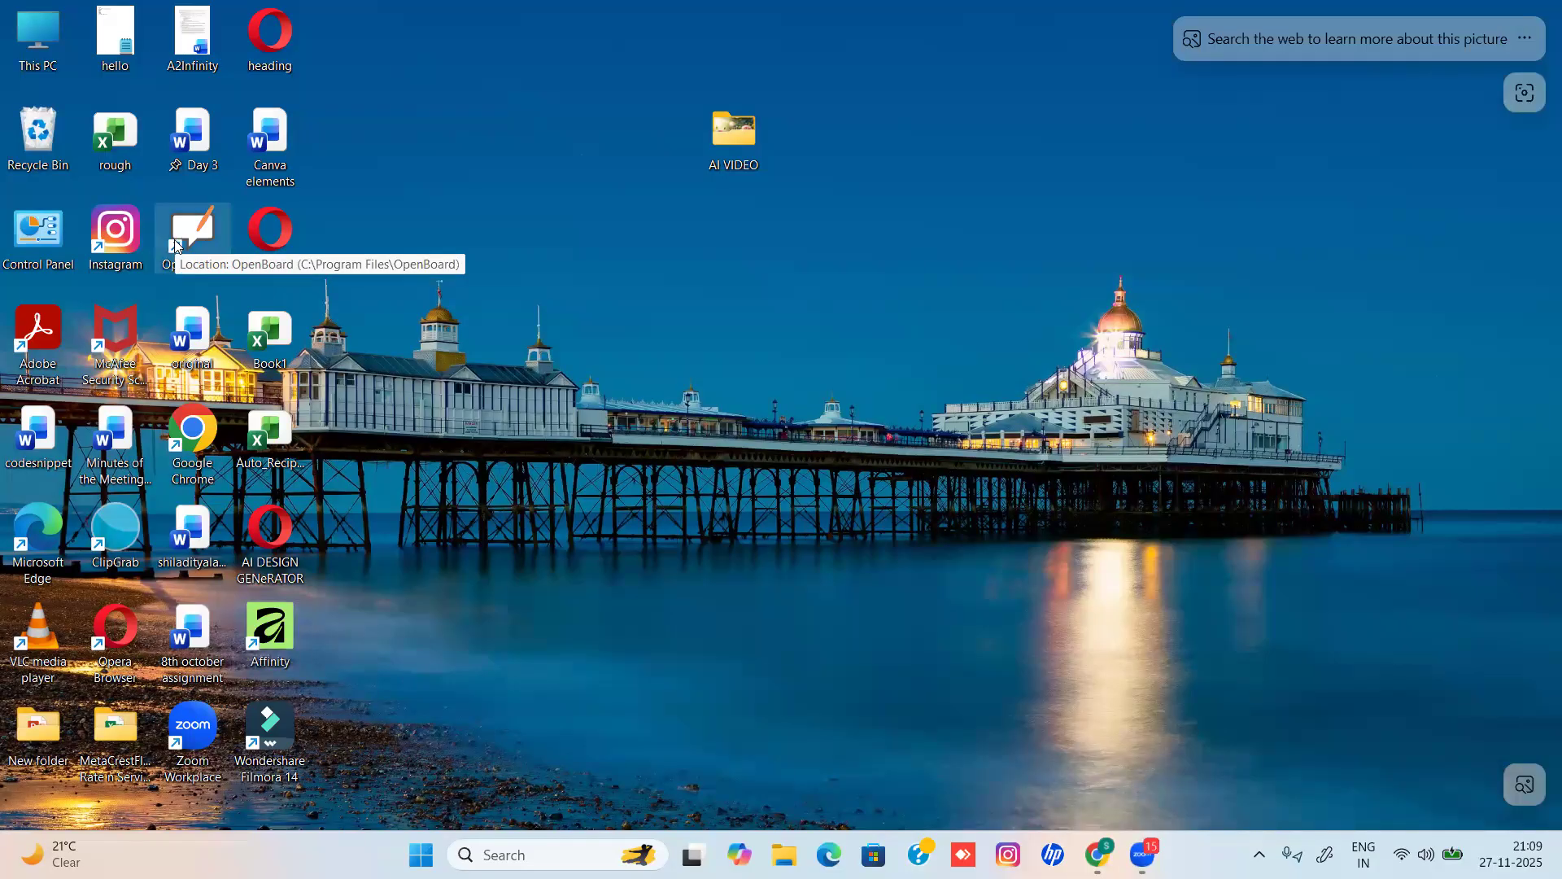
Launch OpenBoard, dismiss its welcome hints, switch to Desktop mode and bring back the Canva page.
double_click(193, 233)
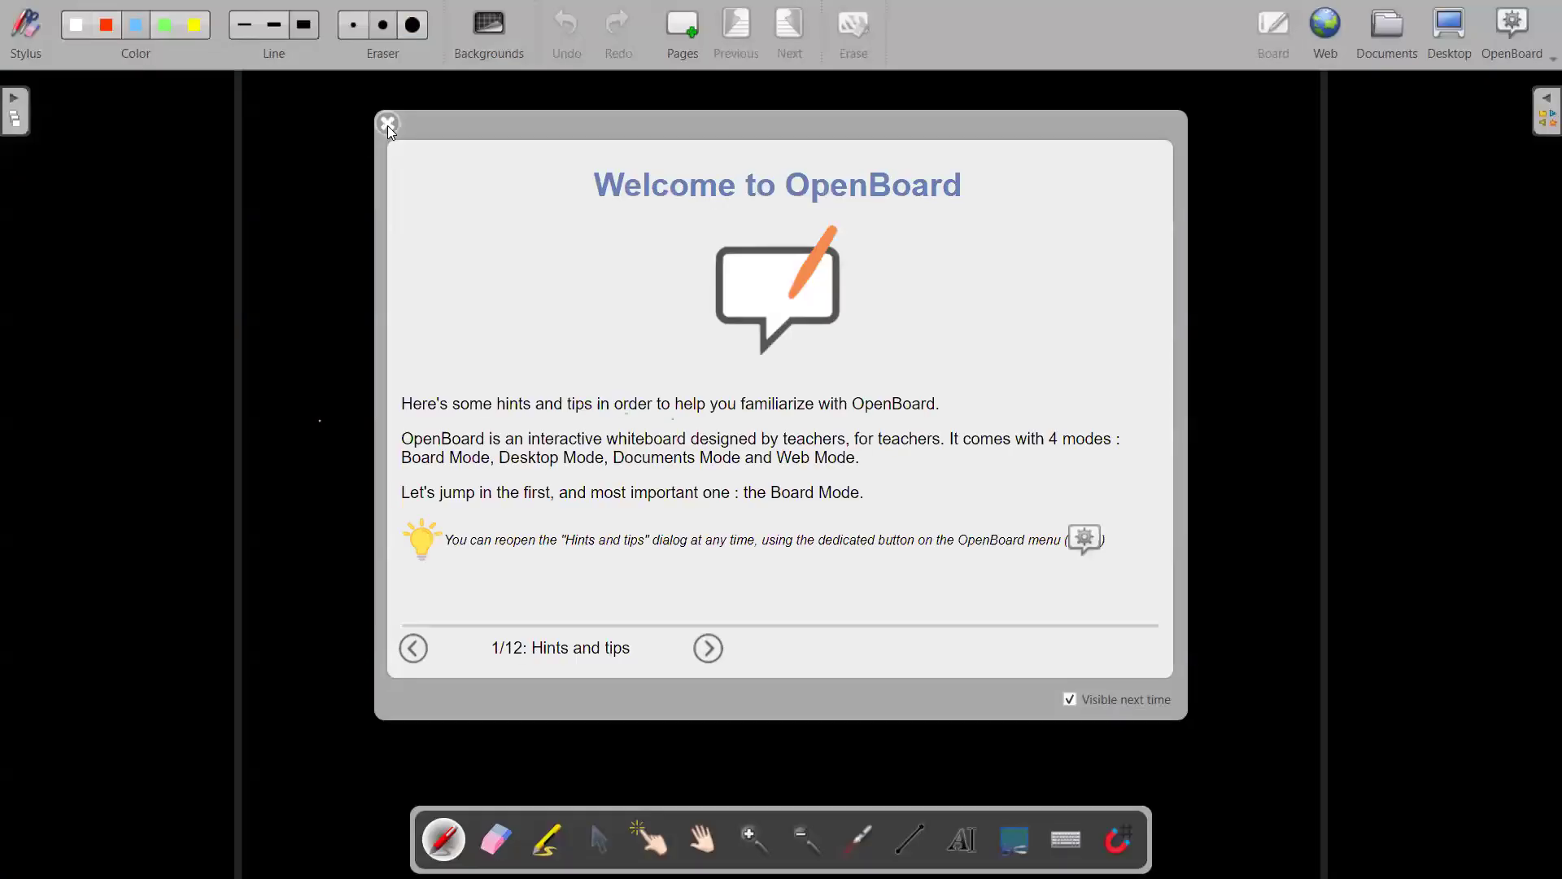
click(388, 126)
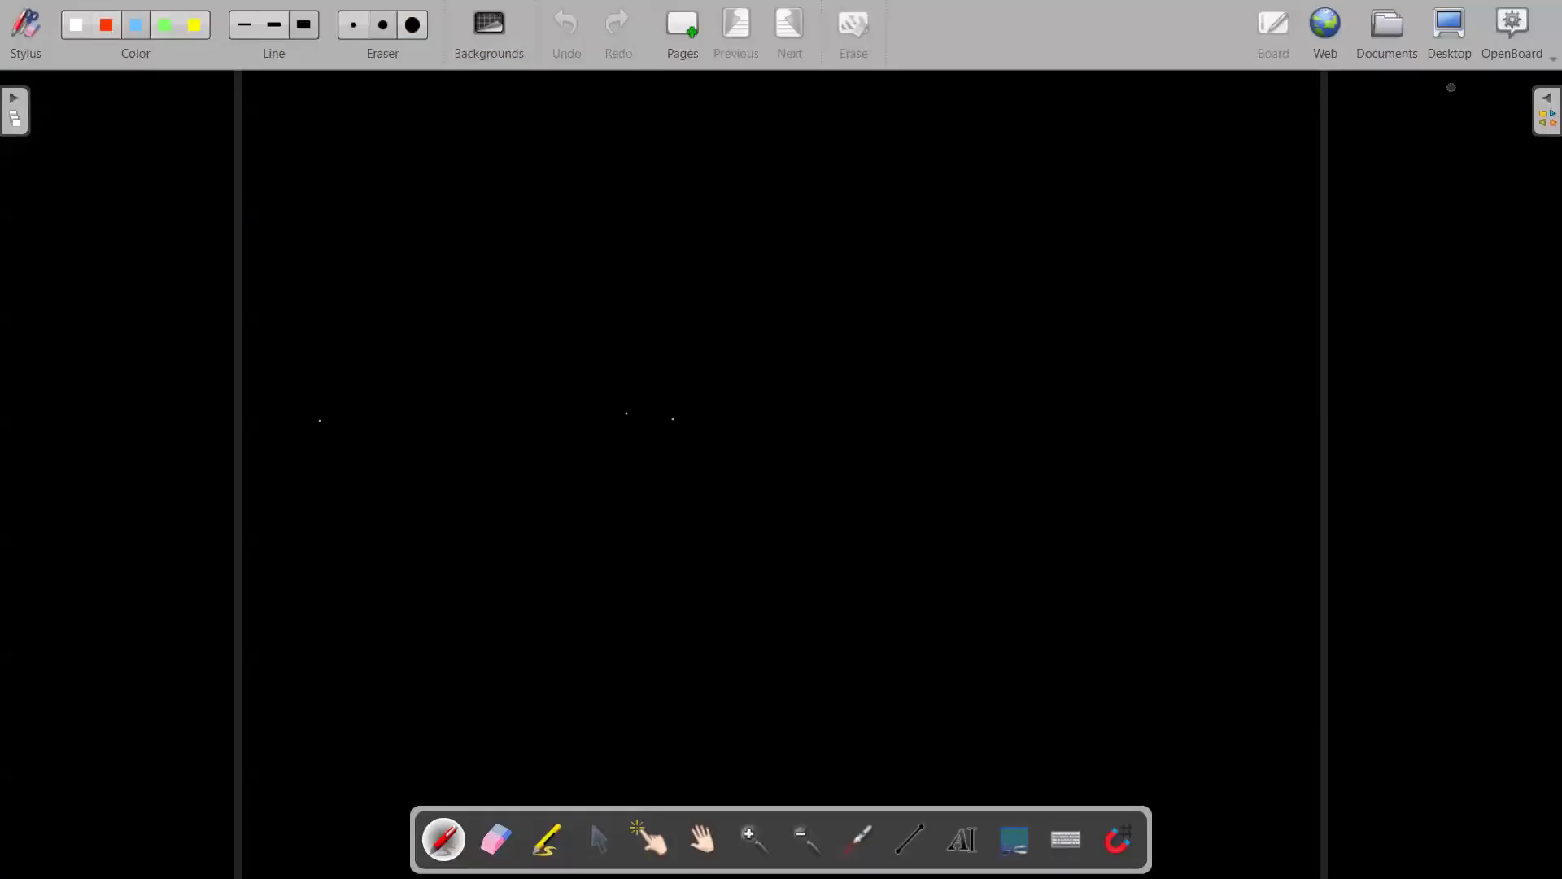
click(1450, 32)
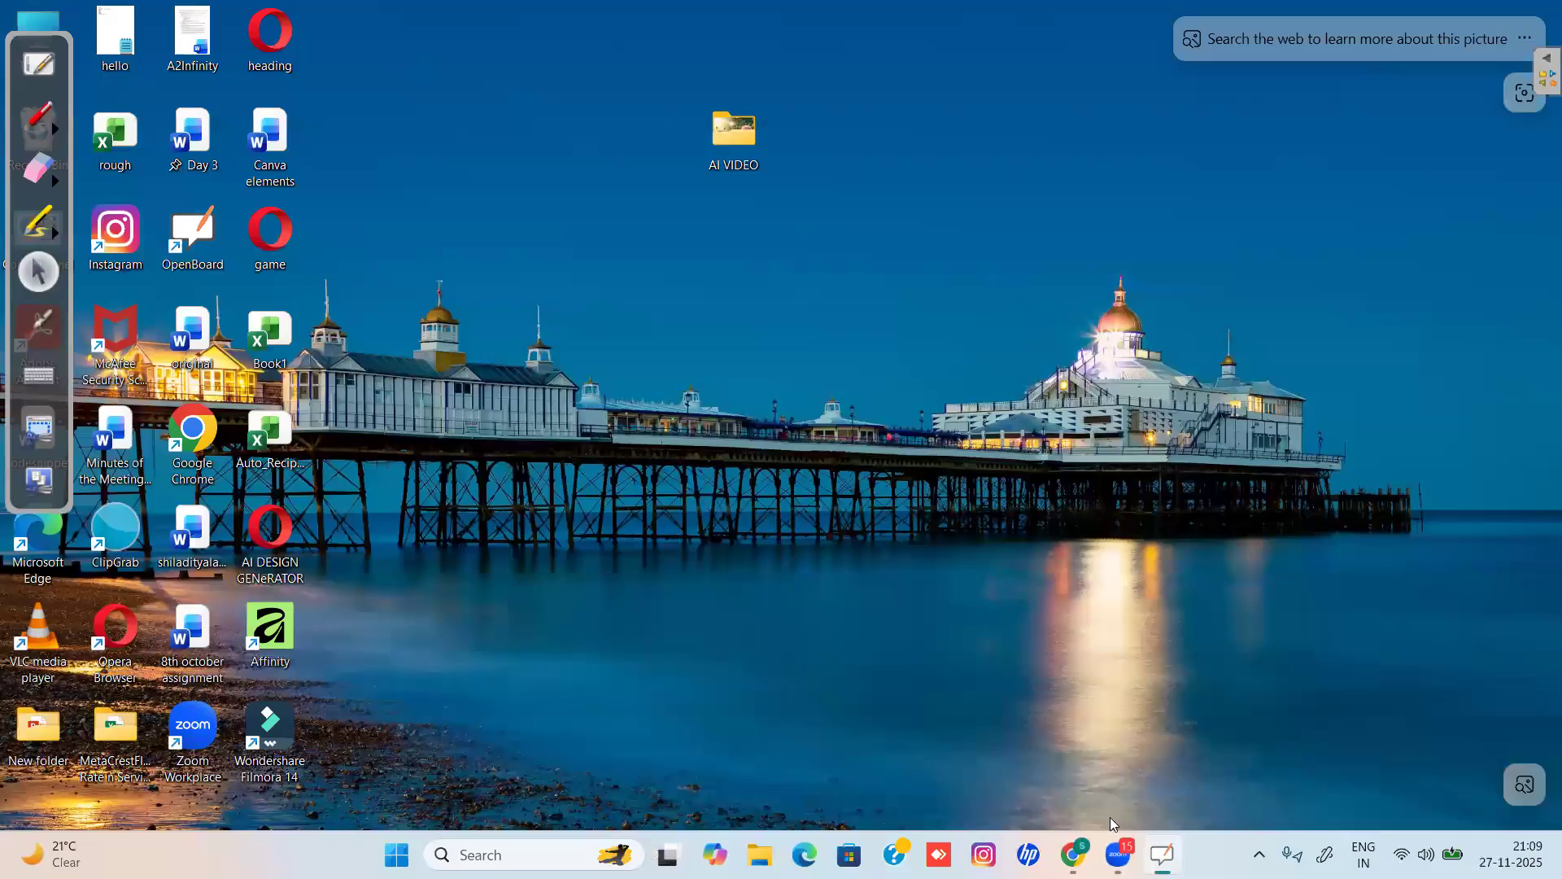
click(1073, 850)
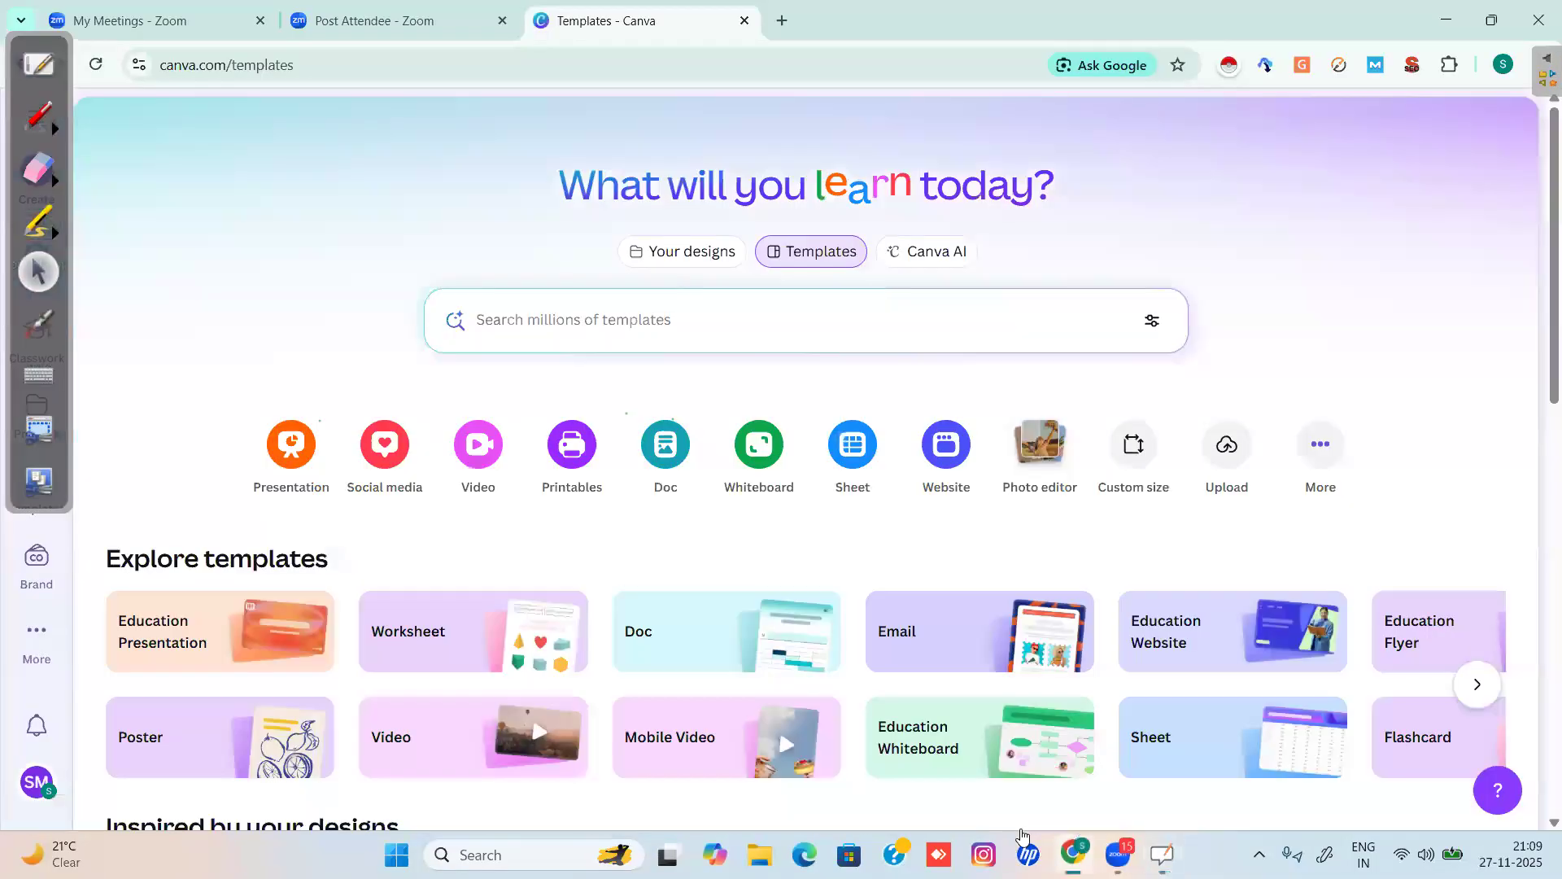
Handwrite the blue '1–15' note with the OpenBoard pen.
click(42, 122)
mouse_move(161, 215)
mouse_down()
mouse_move(153, 168)
mouse_move(225, 191)
mouse_move(280, 180)
mouse_move(285, 198)
mouse_up()
mouse_move(303, 162)
mouse_down()
mouse_move(322, 181)
mouse_move(303, 198)
mouse_up()
drag(304, 160, 338, 141)
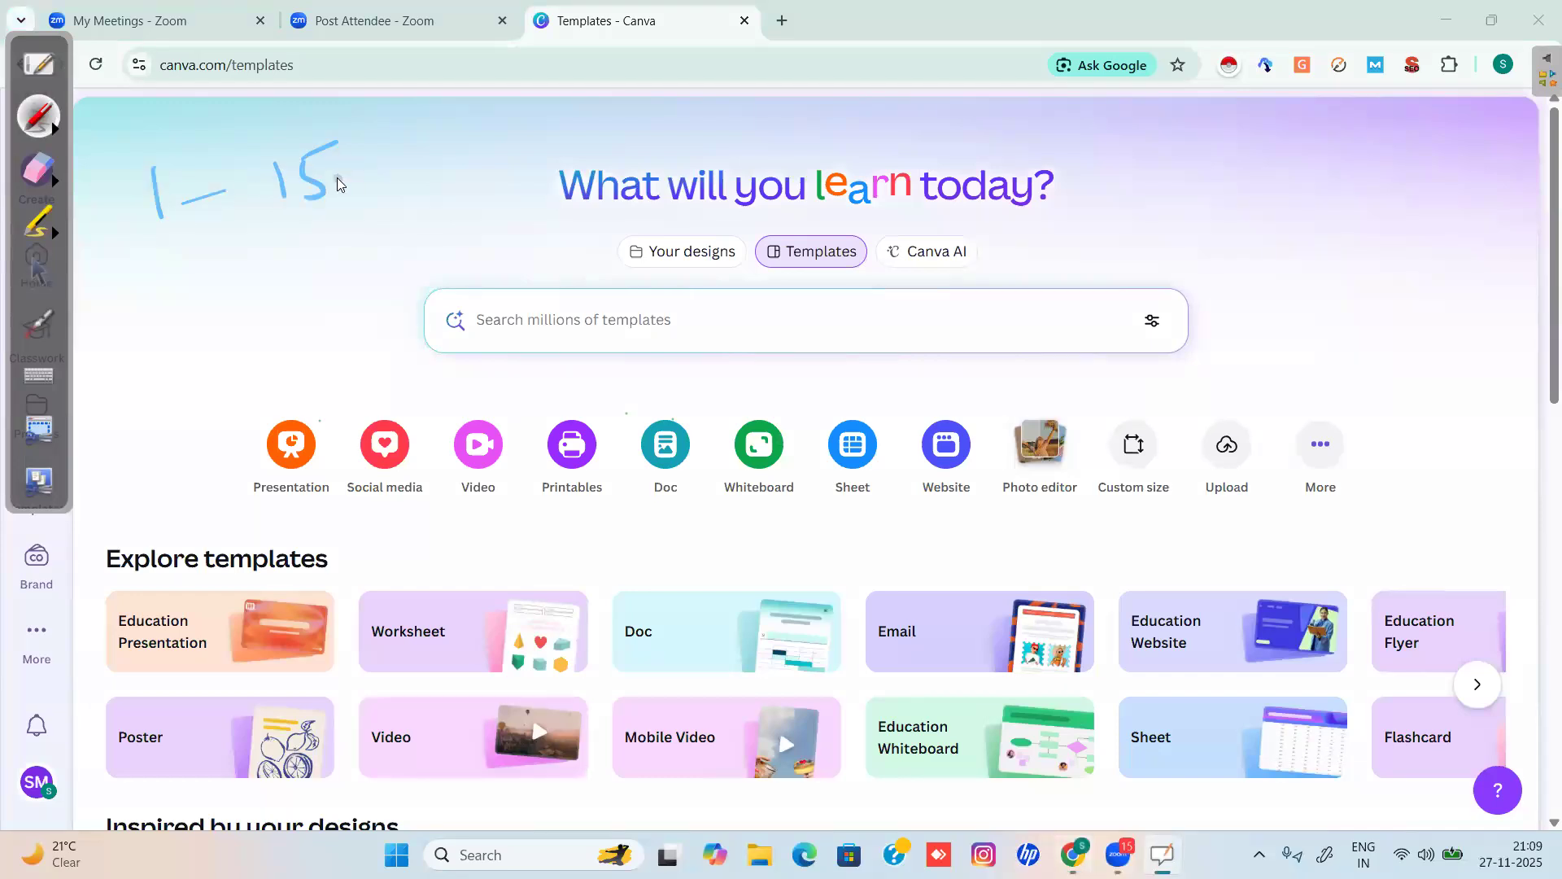
Switch the pen to red, draw an arrow under 1–15, and write '1 month 450' with 450 underlined.
click(54, 128)
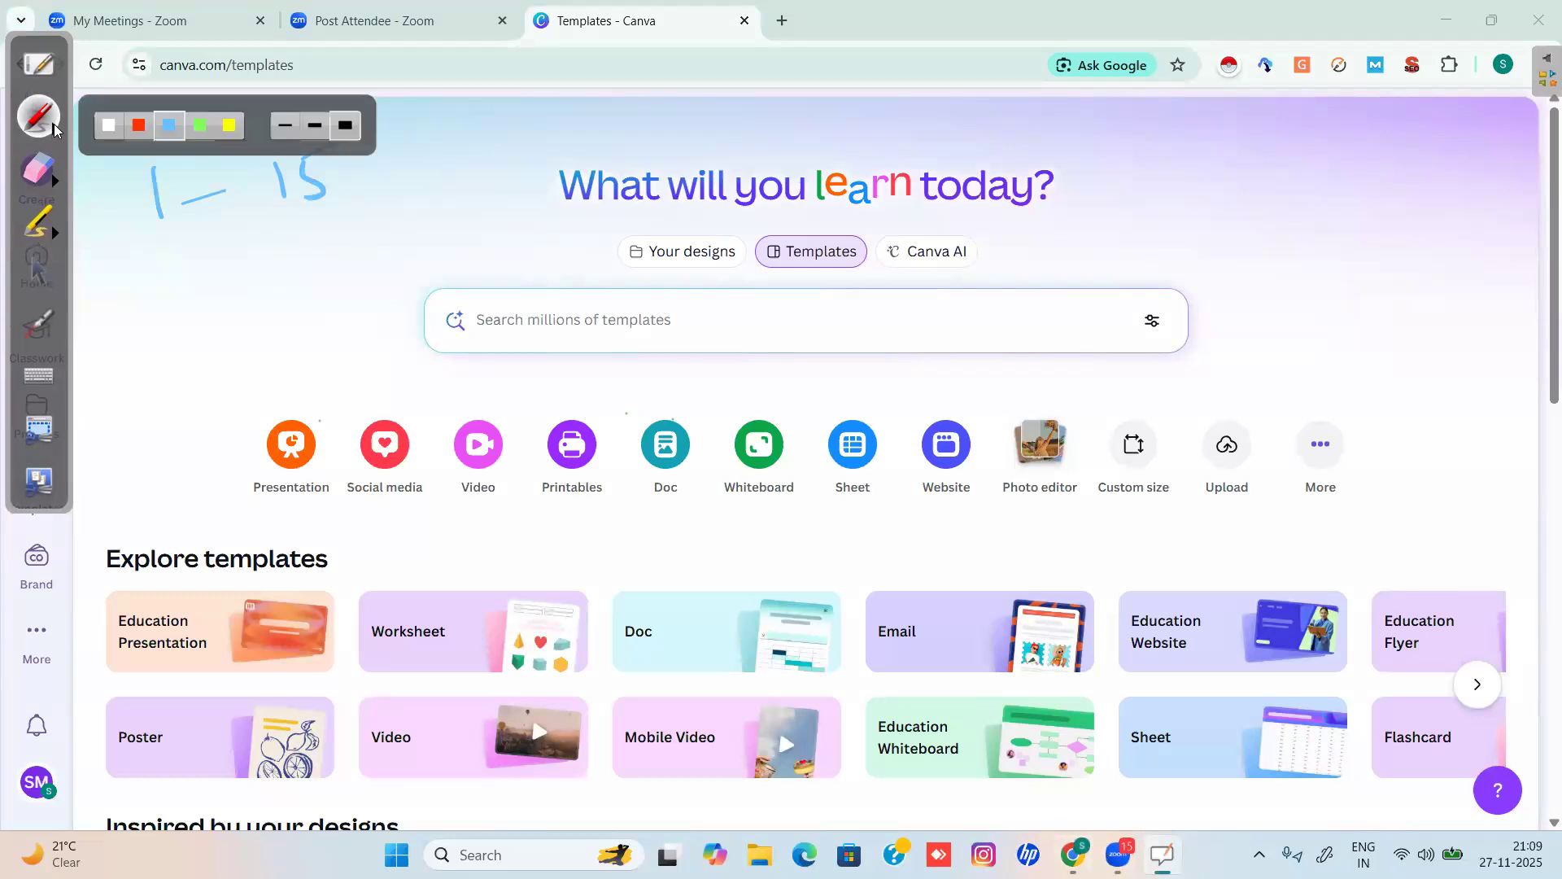
click(138, 124)
mouse_move(157, 236)
mouse_down()
mouse_move(374, 174)
mouse_move(386, 150)
mouse_up()
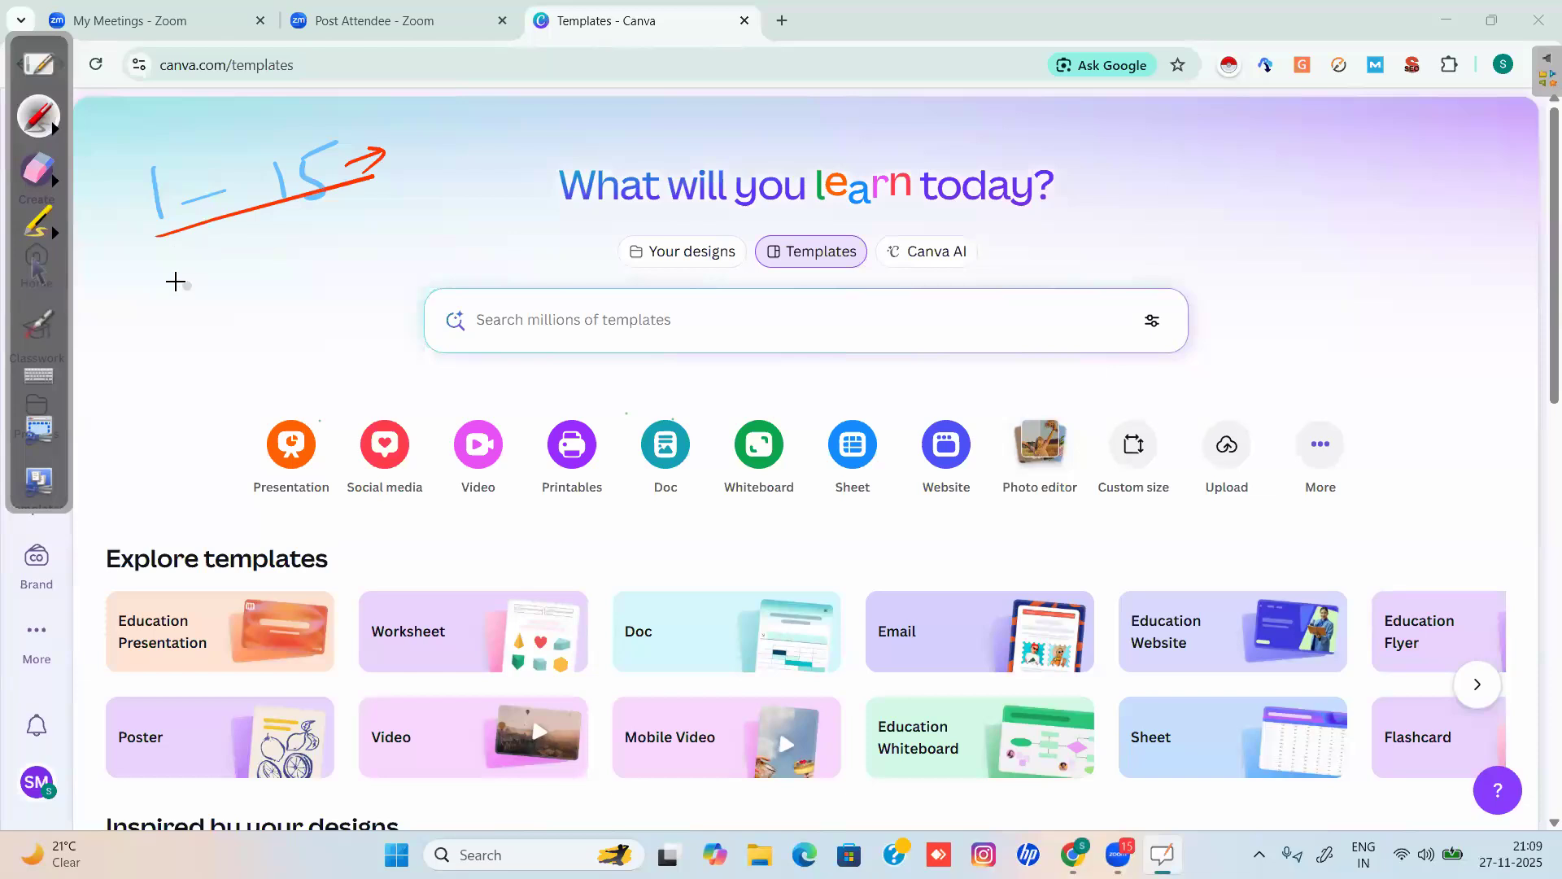
mouse_move(157, 276)
mouse_down()
mouse_move(344, 256)
mouse_move(375, 217)
mouse_move(415, 245)
mouse_move(436, 226)
mouse_move(419, 211)
mouse_move(464, 188)
mouse_up()
drag(405, 277, 515, 233)
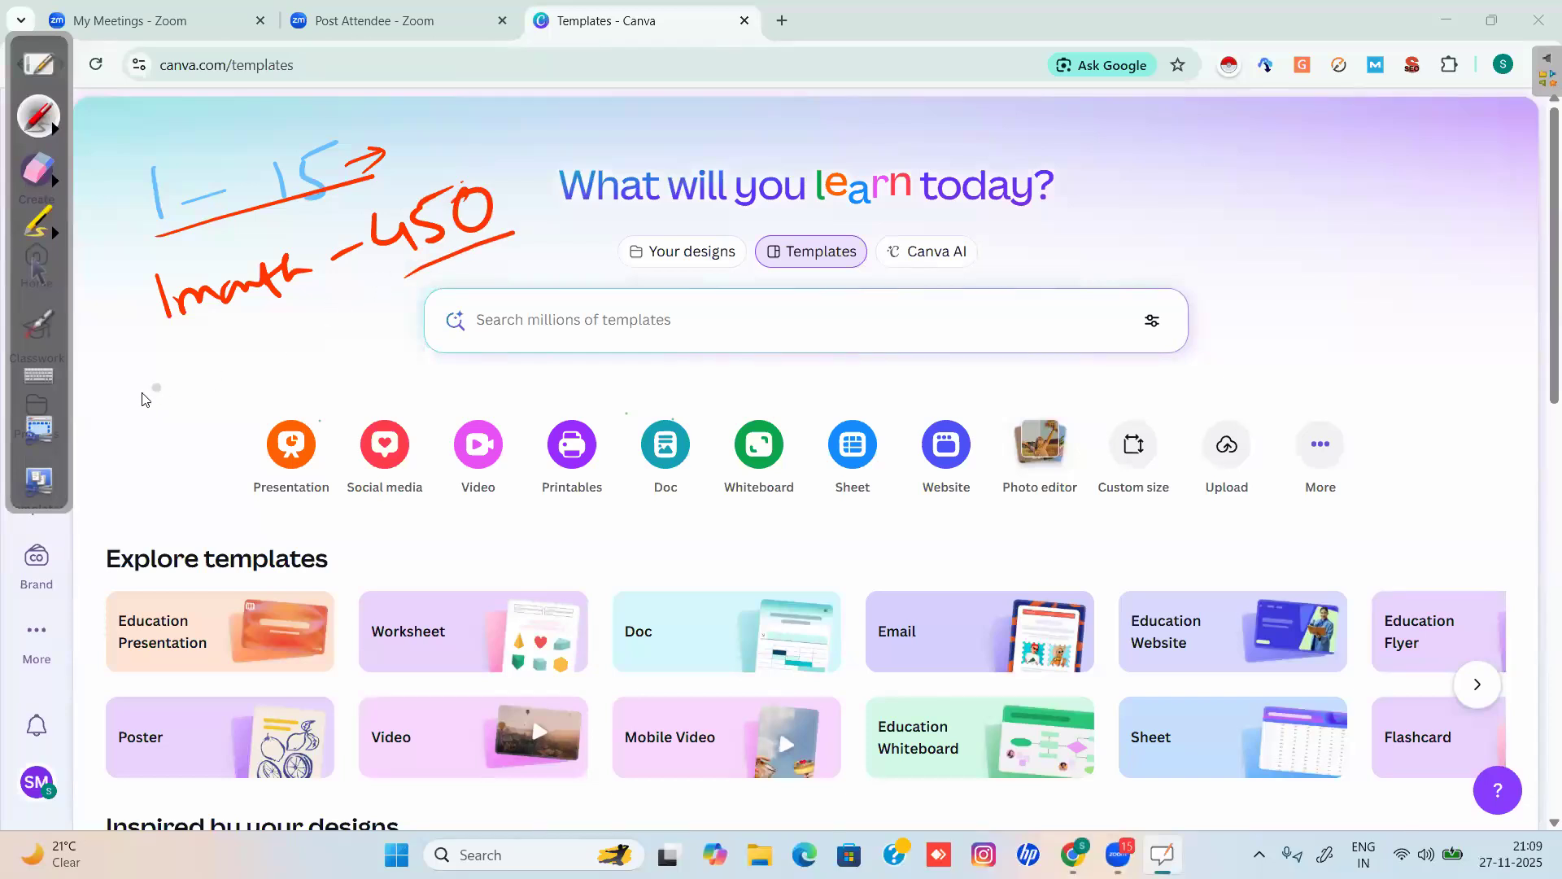
Write the '1 day 500' note in red and underline it.
drag(127, 373, 133, 413)
mouse_move(167, 380)
mouse_down()
mouse_move(166, 350)
mouse_move(203, 371)
mouse_up()
drag(208, 368, 232, 419)
mouse_move(276, 338)
mouse_down()
mouse_move(261, 375)
mouse_move(287, 322)
mouse_up()
mouse_move(300, 321)
mouse_down()
mouse_move(286, 358)
mouse_move(300, 348)
mouse_up()
drag(325, 316, 327, 318)
drag(152, 453, 364, 381)
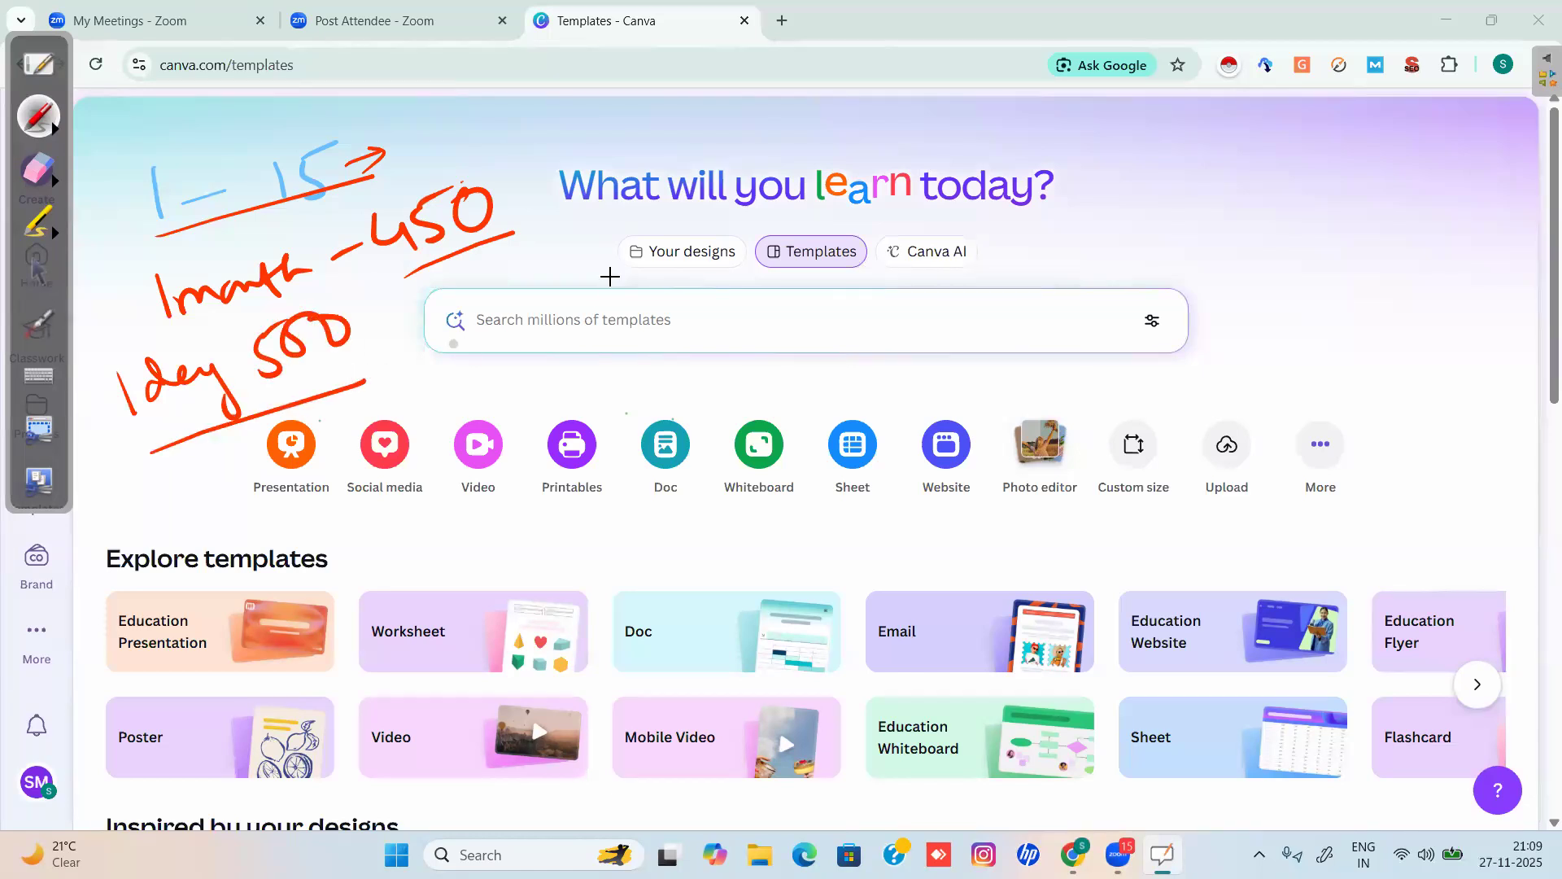
Write and circle 'Credits', number it 1, and add a circled 2 with 'Mobile'.
drag(643, 142, 647, 173)
mouse_move(655, 172)
mouse_down()
mouse_move(693, 147)
mouse_move(746, 153)
mouse_move(814, 124)
mouse_up()
mouse_move(736, 86)
mouse_down()
mouse_move(864, 97)
mouse_move(602, 114)
mouse_move(606, 138)
mouse_move(582, 154)
mouse_move(614, 147)
mouse_up()
mouse_move(575, 244)
mouse_down()
mouse_move(611, 237)
mouse_move(570, 299)
mouse_move(626, 244)
mouse_up()
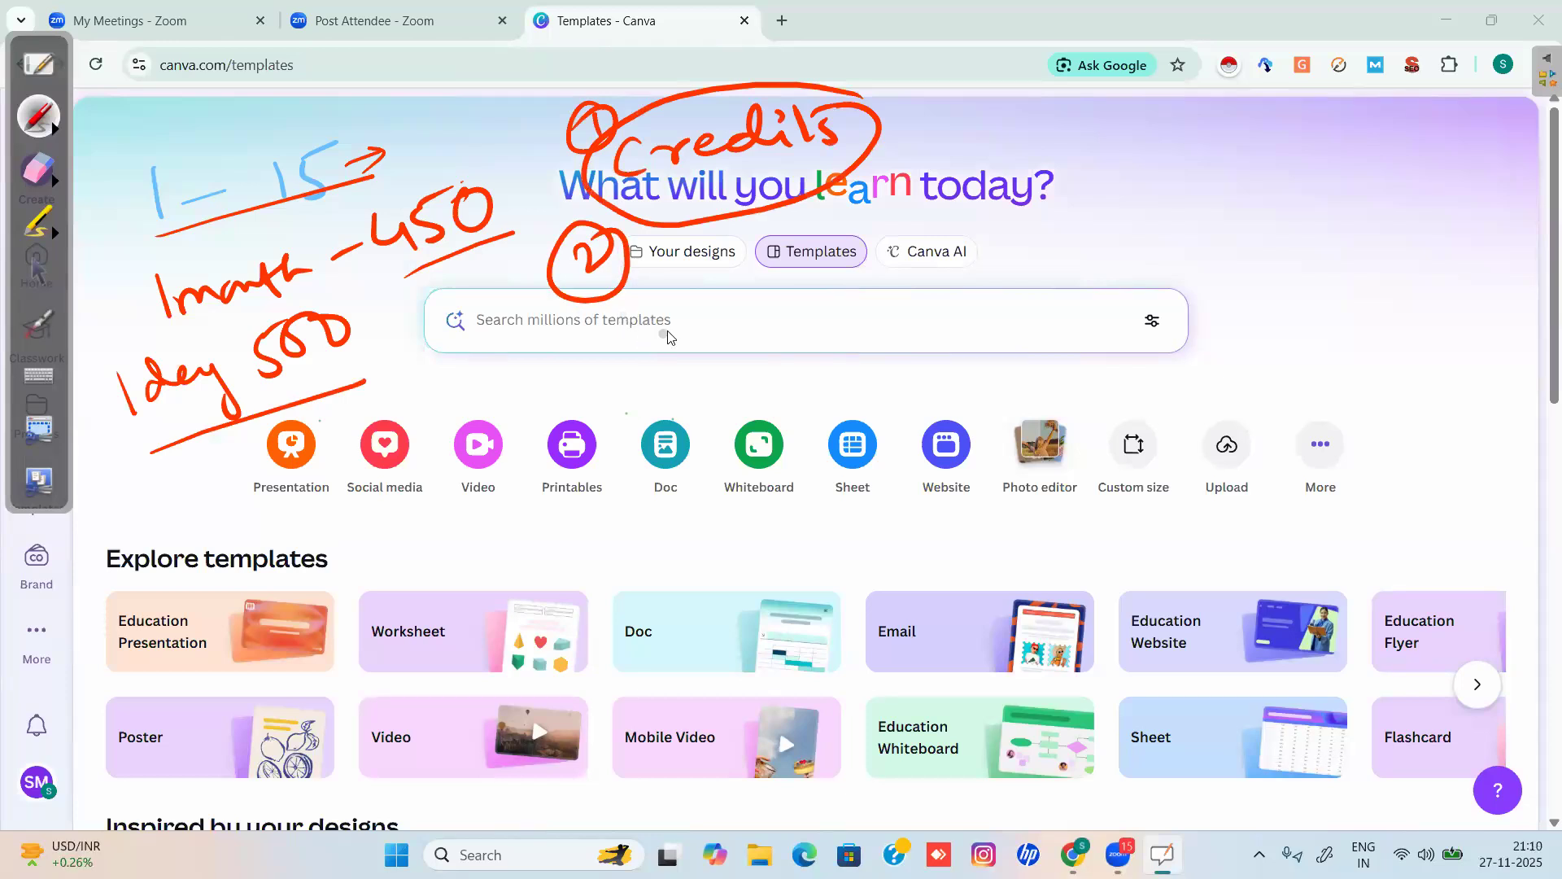
mouse_move(651, 288)
mouse_down()
mouse_move(693, 295)
mouse_move(696, 254)
mouse_move(747, 268)
mouse_move(754, 231)
mouse_move(816, 263)
mouse_move(865, 243)
mouse_move(830, 272)
mouse_up()
Add a check mark, a note right of the heading, and 'App' near the Video tile.
drag(937, 209, 1006, 189)
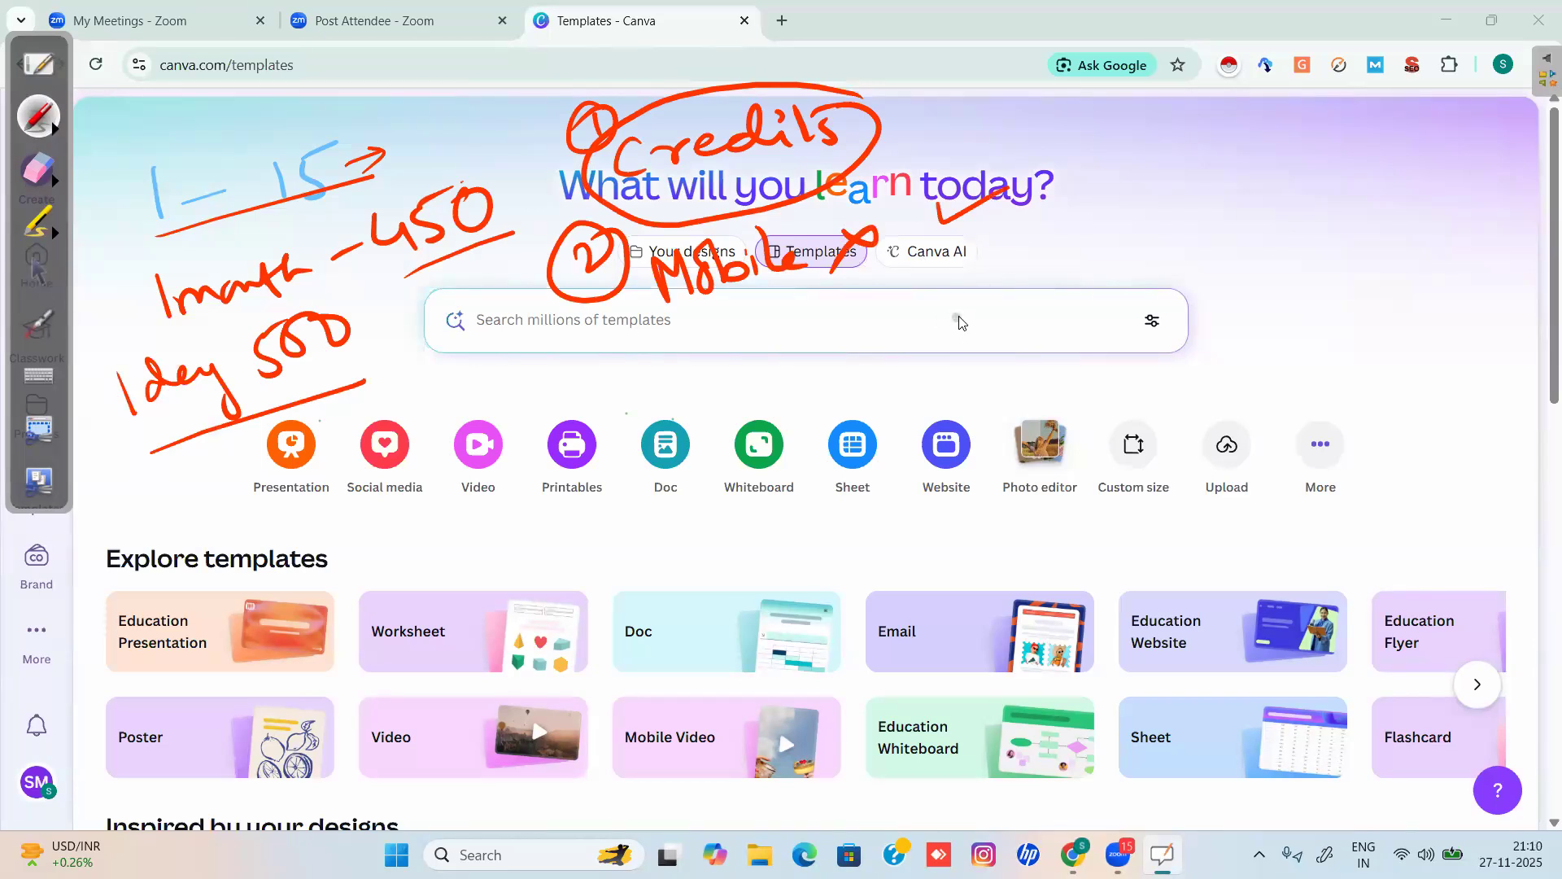
drag(1066, 233, 1054, 280)
mouse_move(1095, 238)
mouse_down()
mouse_move(1128, 236)
mouse_move(1137, 194)
mouse_move(1116, 244)
mouse_up()
mouse_move(1140, 191)
mouse_down()
mouse_move(1170, 236)
mouse_move(1147, 238)
mouse_move(1173, 237)
mouse_move(1191, 209)
mouse_move(1189, 224)
mouse_move(1294, 201)
mouse_move(1305, 234)
mouse_move(1320, 193)
mouse_move(1333, 253)
mouse_move(1143, 291)
mouse_up()
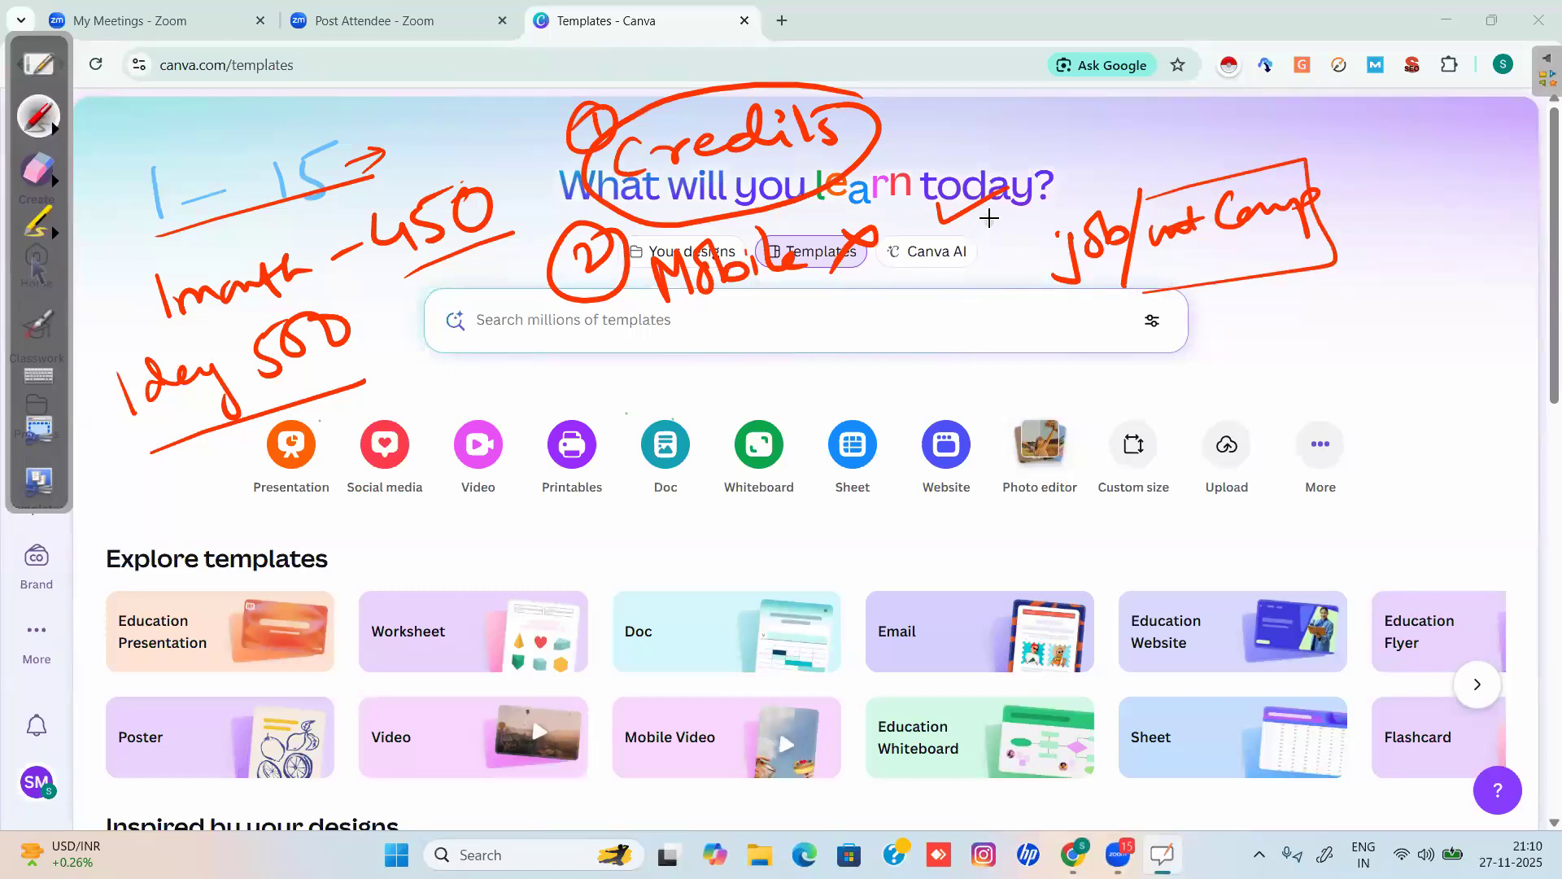
mouse_move(490, 397)
mouse_down()
mouse_move(480, 430)
mouse_move(521, 382)
mouse_move(466, 395)
mouse_move(571, 407)
mouse_move(520, 358)
mouse_up()
Draw an arrow to the search bar, box the Mobile note, and write 'Canva' and a circled 'APPS'.
mouse_move(1059, 415)
mouse_down()
mouse_move(1186, 312)
mouse_move(1168, 320)
mouse_move(1247, 291)
mouse_move(1340, 324)
mouse_move(1255, 362)
mouse_move(1275, 330)
mouse_move(1225, 352)
mouse_move(1318, 309)
mouse_up()
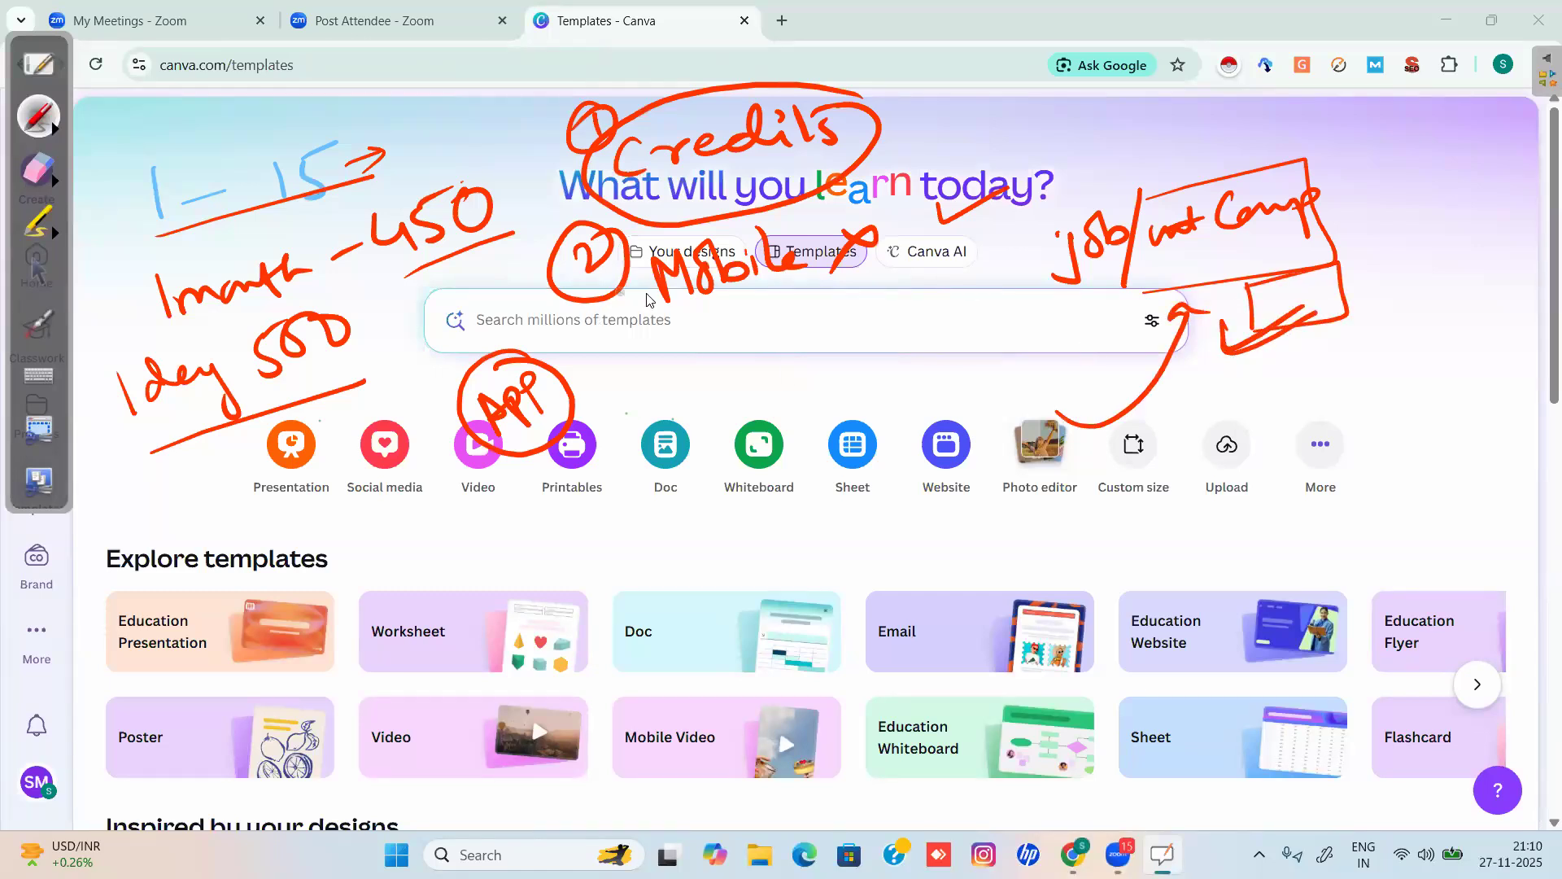
mouse_move(633, 244)
mouse_down()
mouse_move(846, 248)
mouse_move(651, 337)
mouse_move(633, 242)
mouse_up()
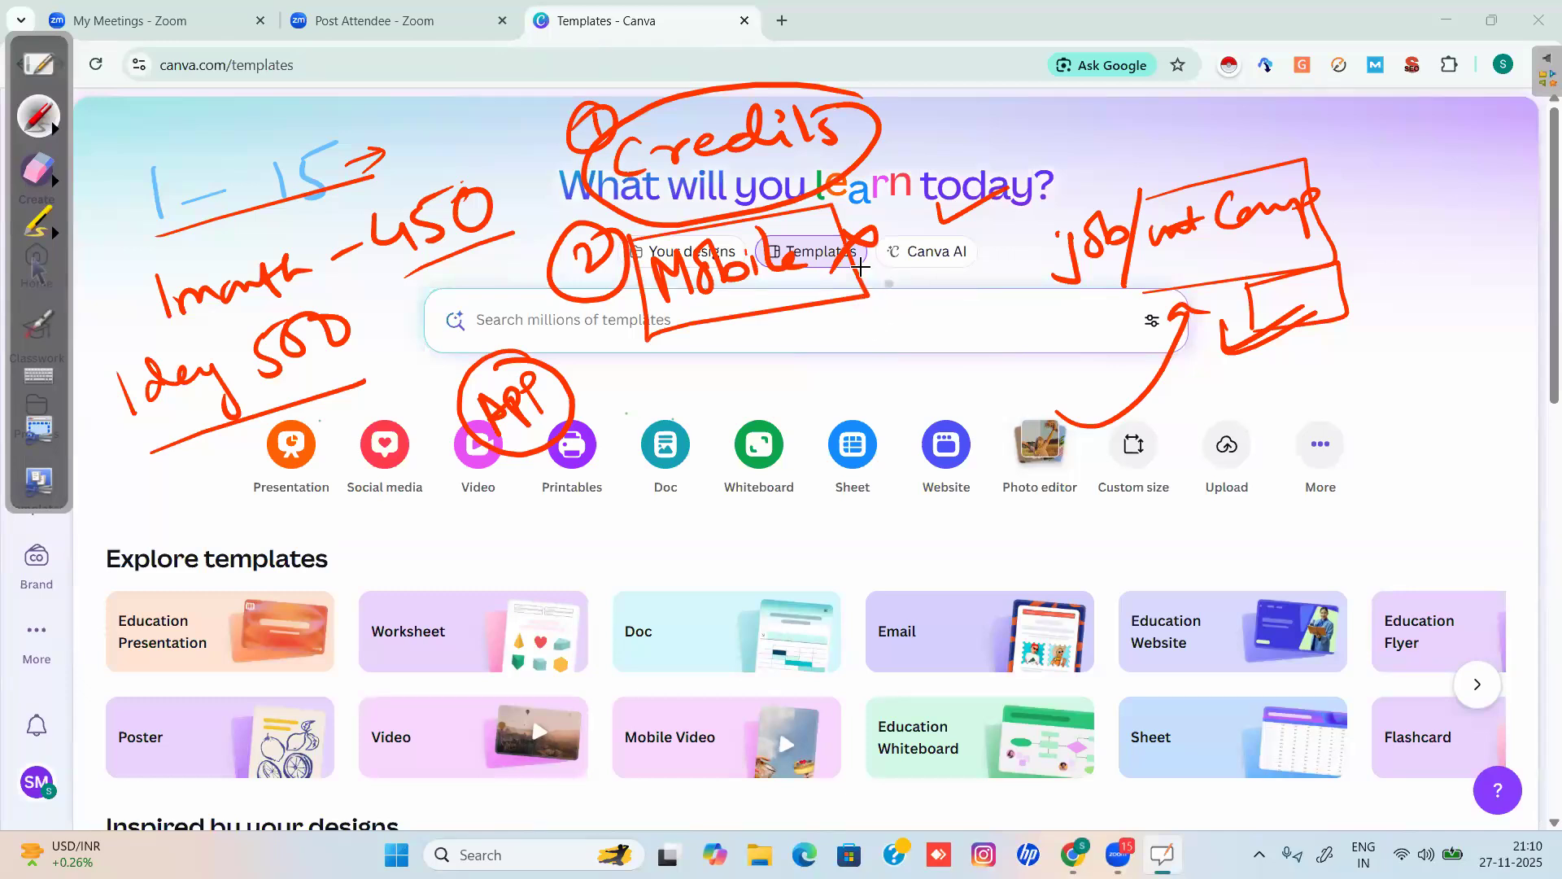
drag(734, 312, 781, 315)
mouse_move(669, 387)
mouse_down()
mouse_move(707, 394)
mouse_move(683, 390)
mouse_move(708, 363)
mouse_move(765, 356)
mouse_move(714, 401)
mouse_move(753, 382)
mouse_move(761, 411)
mouse_move(859, 376)
mouse_move(899, 340)
mouse_move(806, 345)
mouse_move(940, 334)
mouse_up()
drag(750, 319, 805, 318)
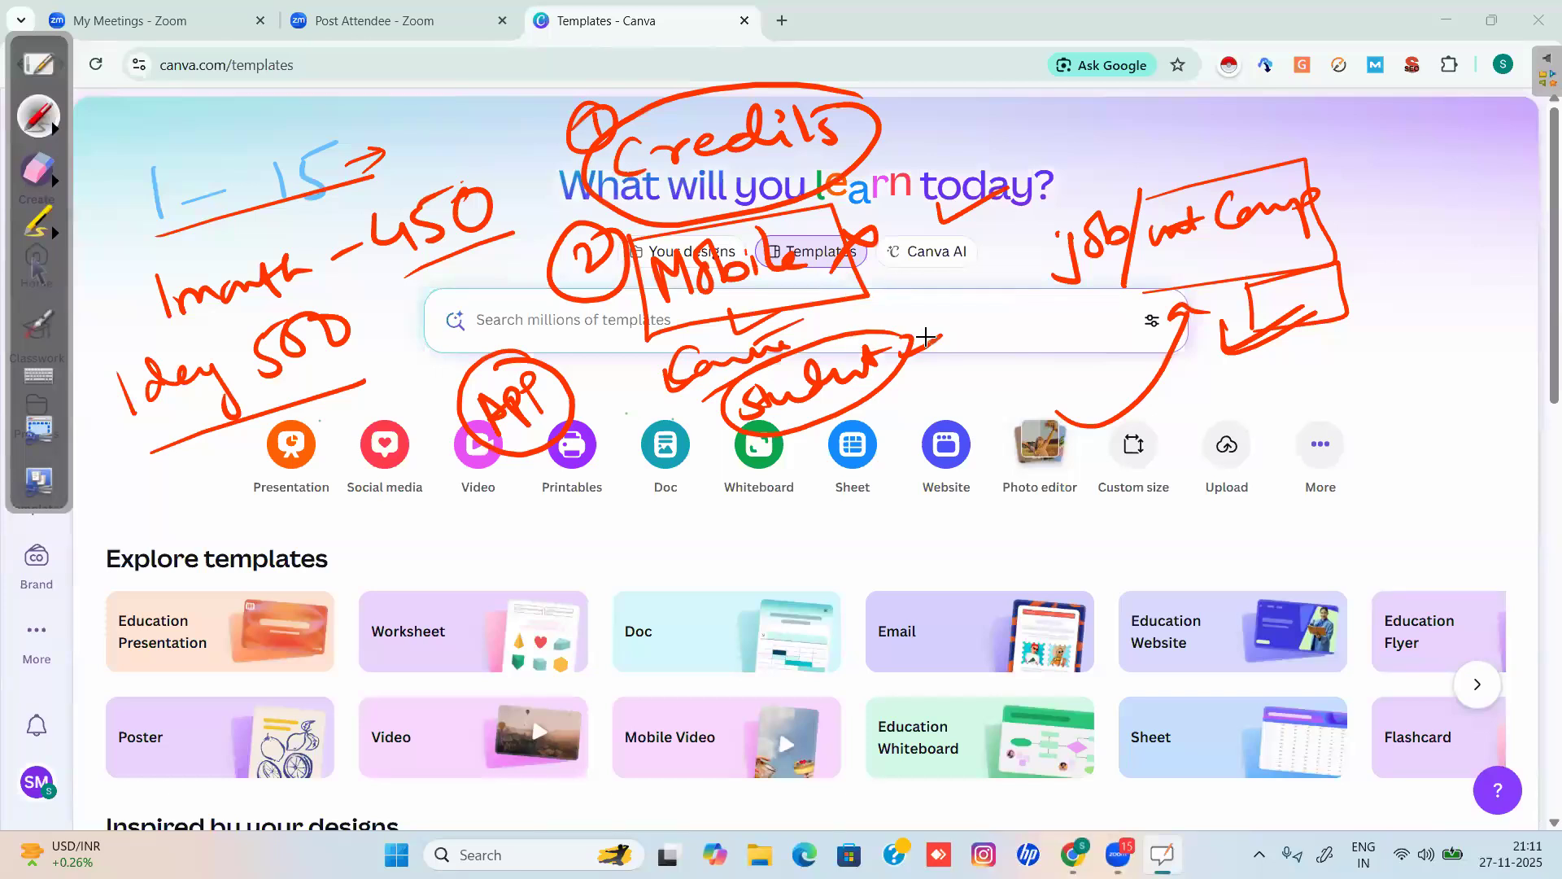
mouse_move(969, 342)
mouse_down()
mouse_move(992, 308)
mouse_move(992, 333)
mouse_move(981, 310)
mouse_move(1012, 306)
mouse_move(1017, 334)
mouse_move(1013, 269)
mouse_move(1017, 359)
mouse_move(1028, 306)
mouse_move(1040, 342)
mouse_up()
drag(1050, 281, 1054, 293)
mouse_move(1268, 387)
mouse_down()
mouse_move(1334, 383)
mouse_move(1241, 370)
mouse_move(1234, 483)
mouse_move(1215, 464)
mouse_move(1259, 451)
mouse_move(1213, 494)
mouse_move(1215, 537)
mouse_move(1235, 571)
mouse_move(1274, 547)
mouse_up()
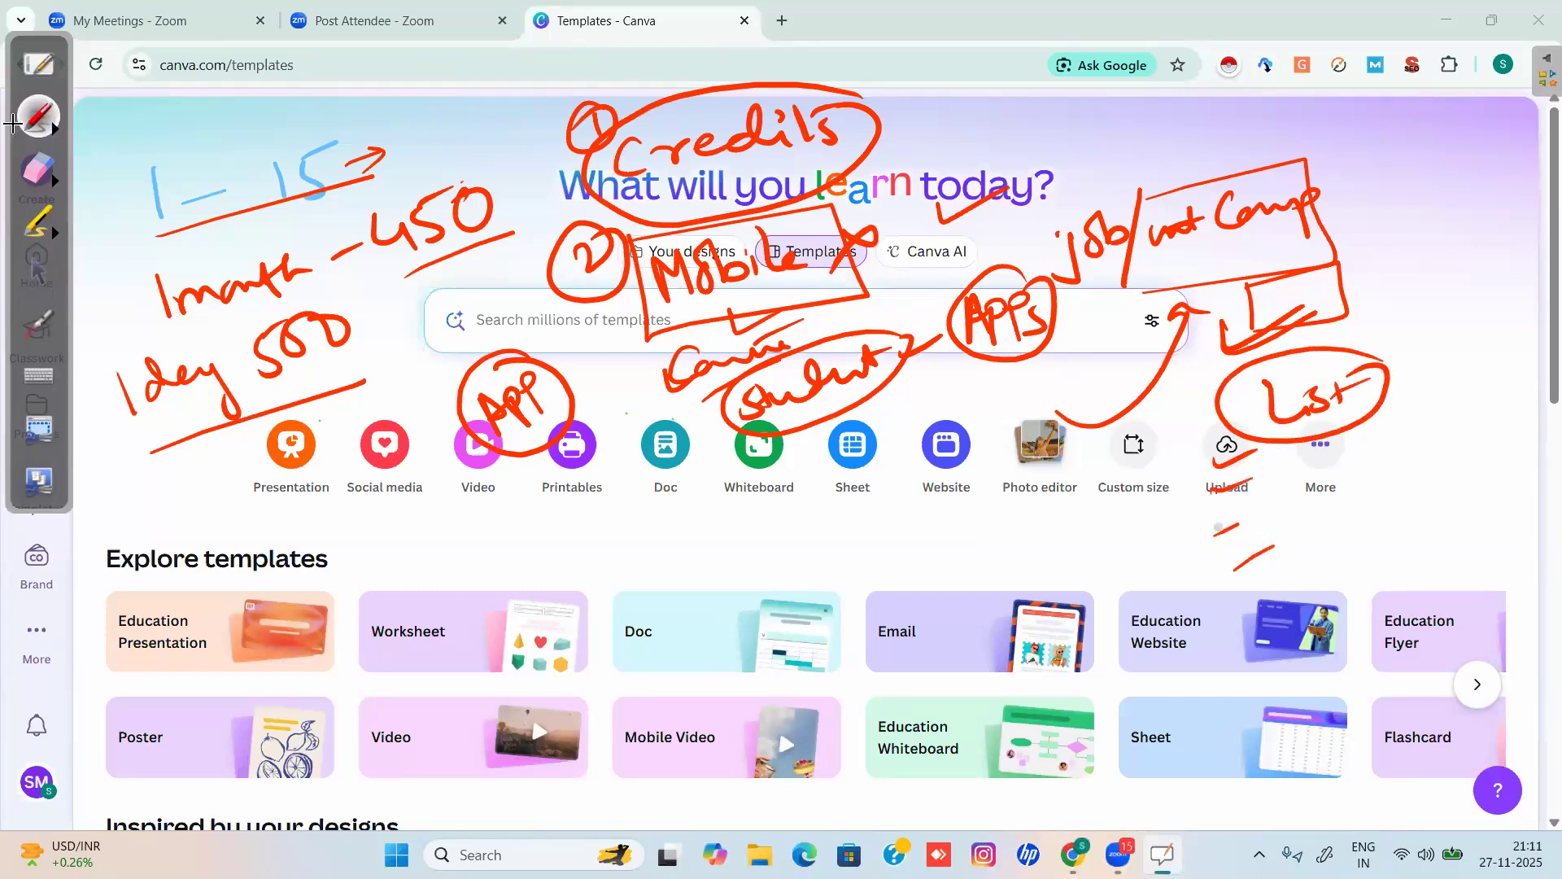
Erase all the handwritten notes and return to the normal pointer.
click(38, 171)
mouse_move(2, 181)
mouse_down()
mouse_move(161, 553)
mouse_move(262, 142)
mouse_move(276, 472)
mouse_move(400, 583)
mouse_move(447, 244)
mouse_move(475, 199)
mouse_move(579, 139)
mouse_move(652, 565)
mouse_move(683, 125)
mouse_move(801, 134)
mouse_move(904, 529)
mouse_move(882, 209)
mouse_move(735, 87)
mouse_move(963, 352)
mouse_move(1004, 245)
mouse_move(1018, 359)
mouse_move(1283, 157)
mouse_move(1094, 373)
mouse_move(1091, 436)
mouse_move(1280, 380)
mouse_move(1228, 415)
mouse_move(1307, 544)
mouse_up()
click(37, 269)
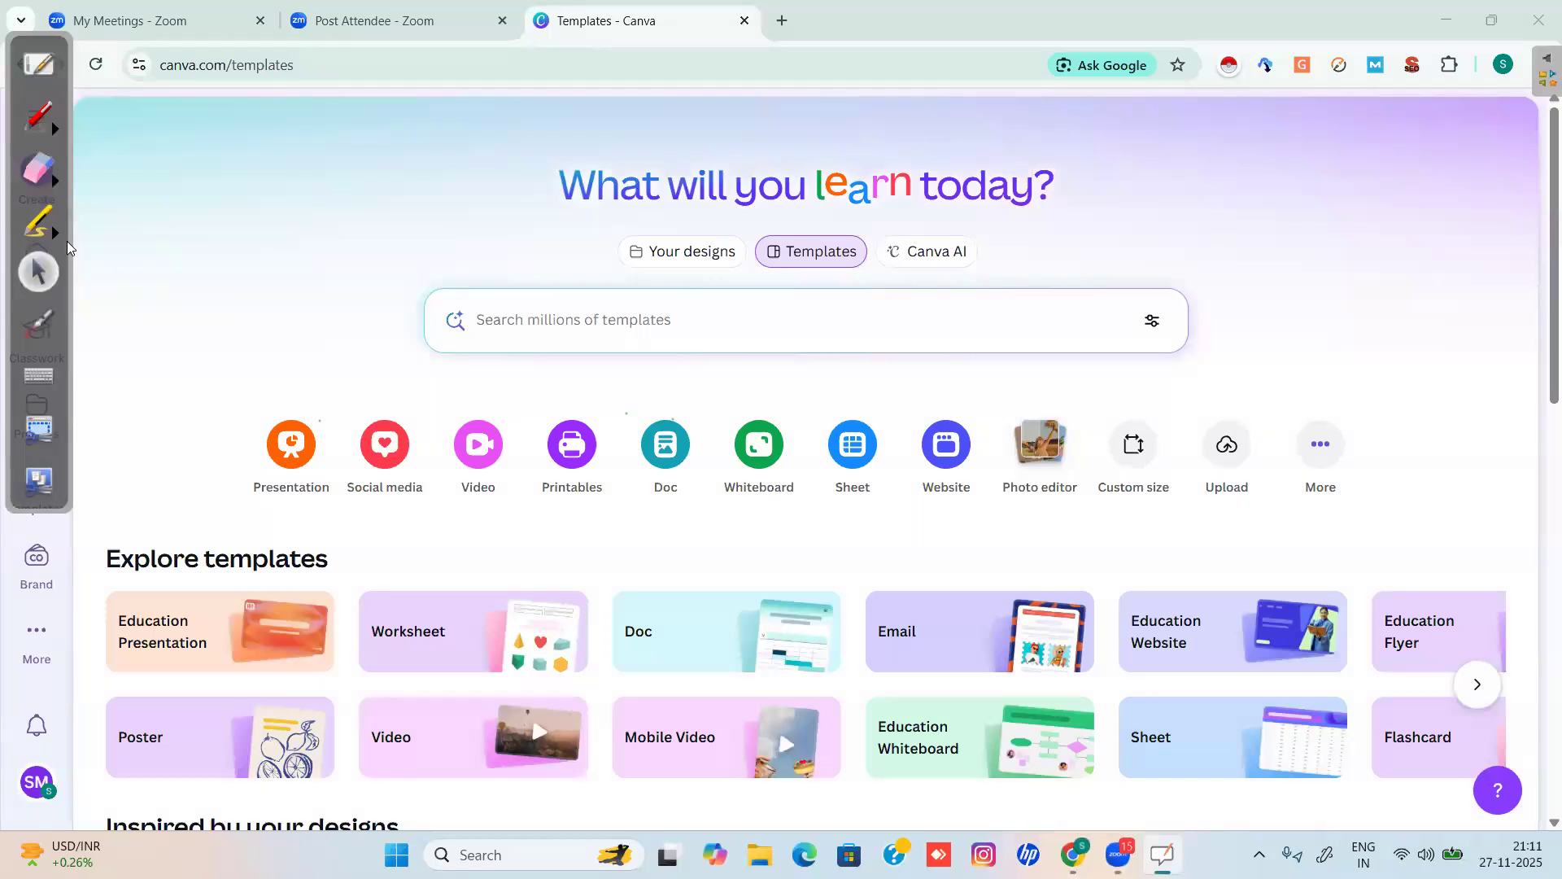
Go to Canva Home, trace a red line down the sidebar, and start a blank Presentation design.
click(232, 181)
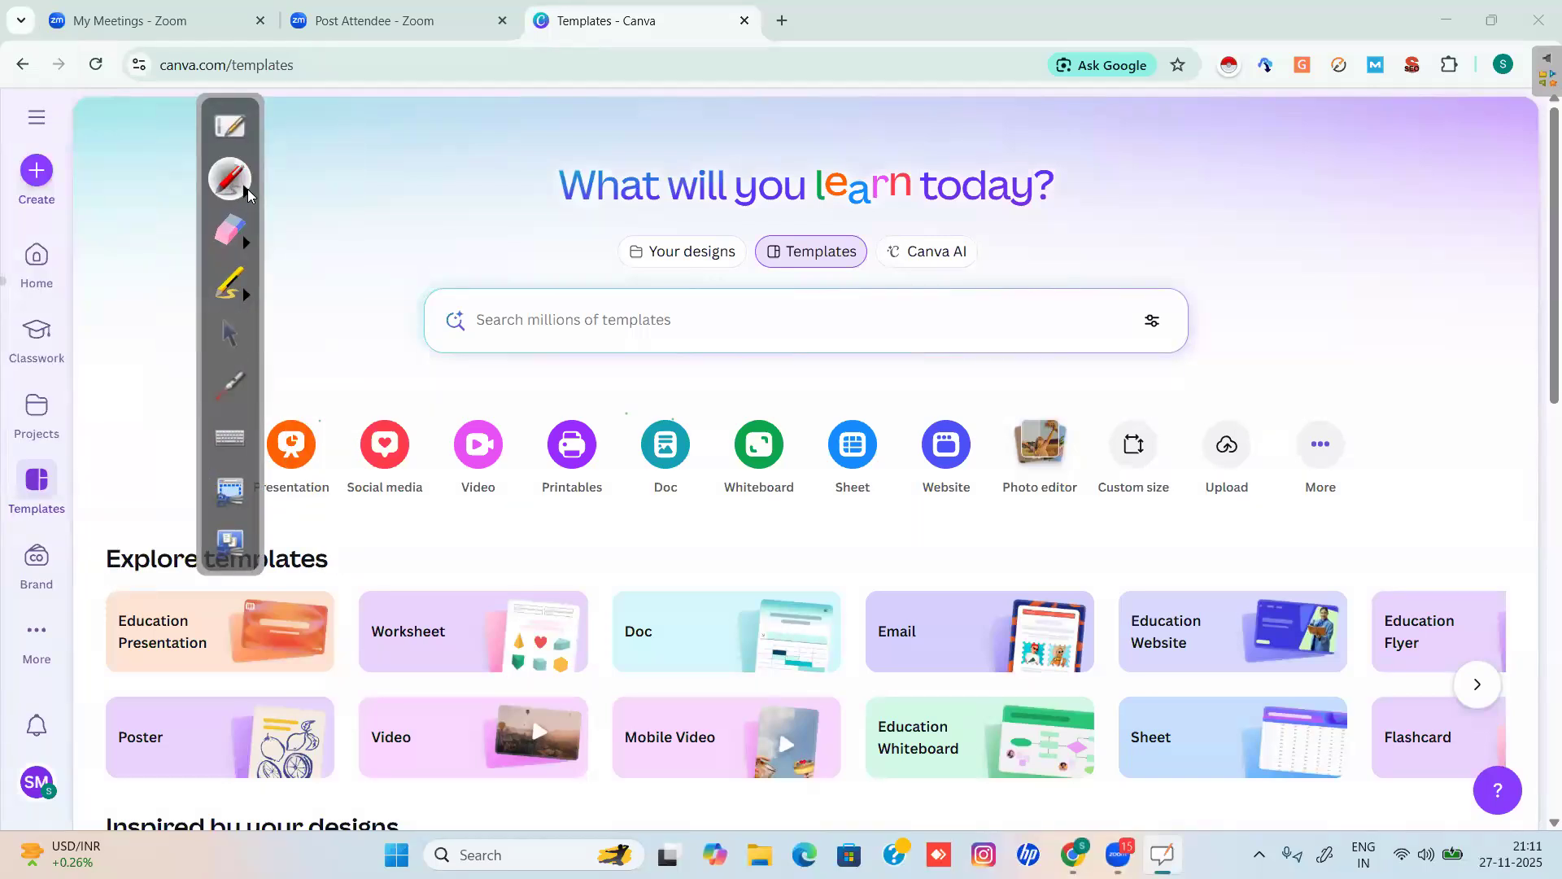
click(231, 332)
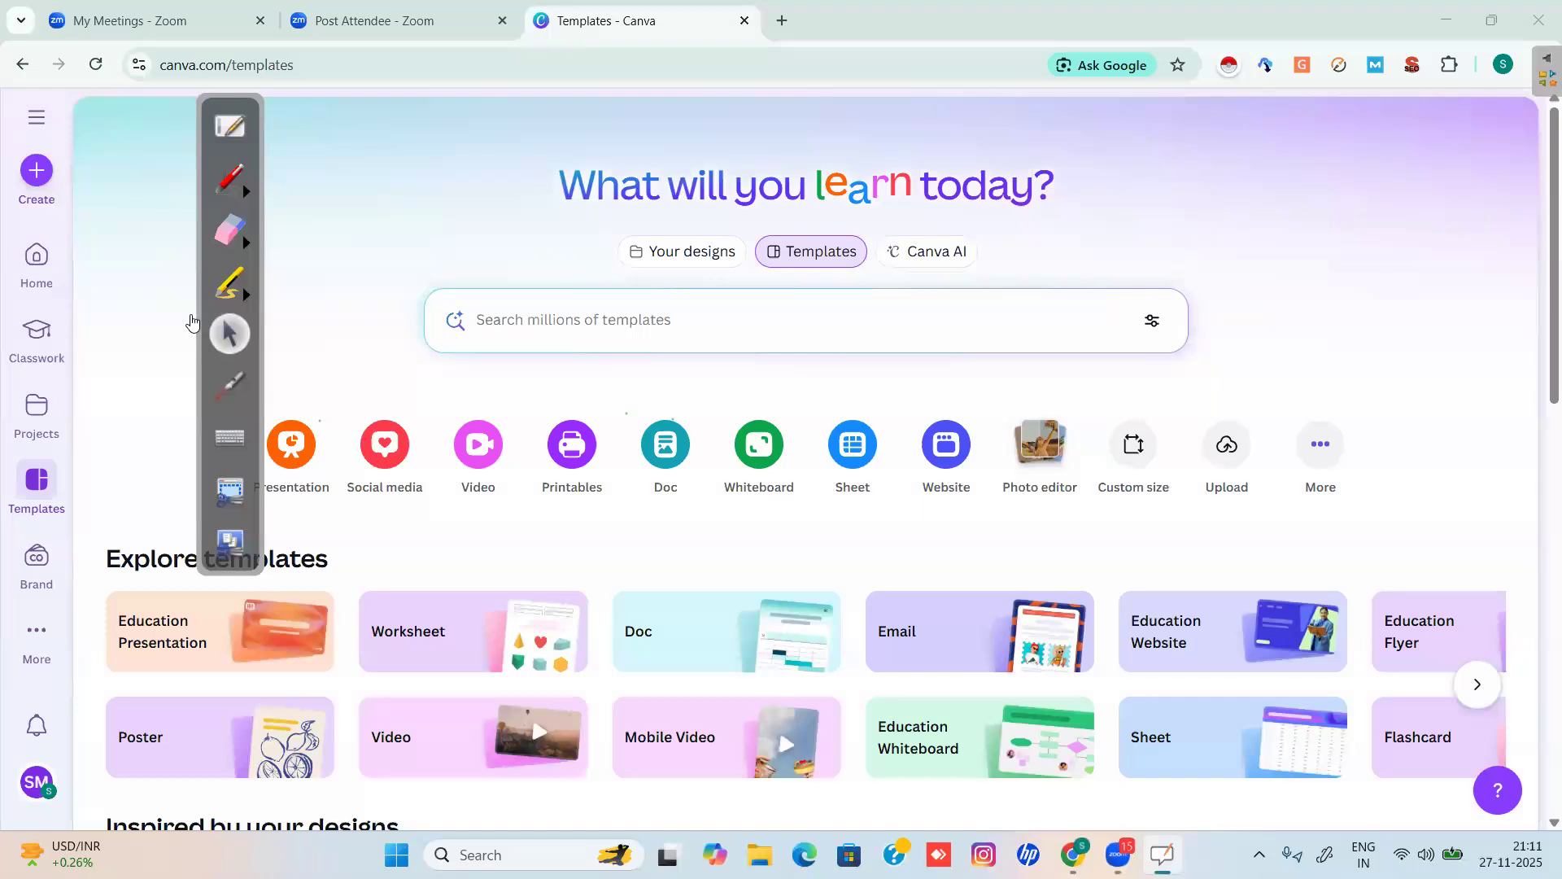
click(189, 321)
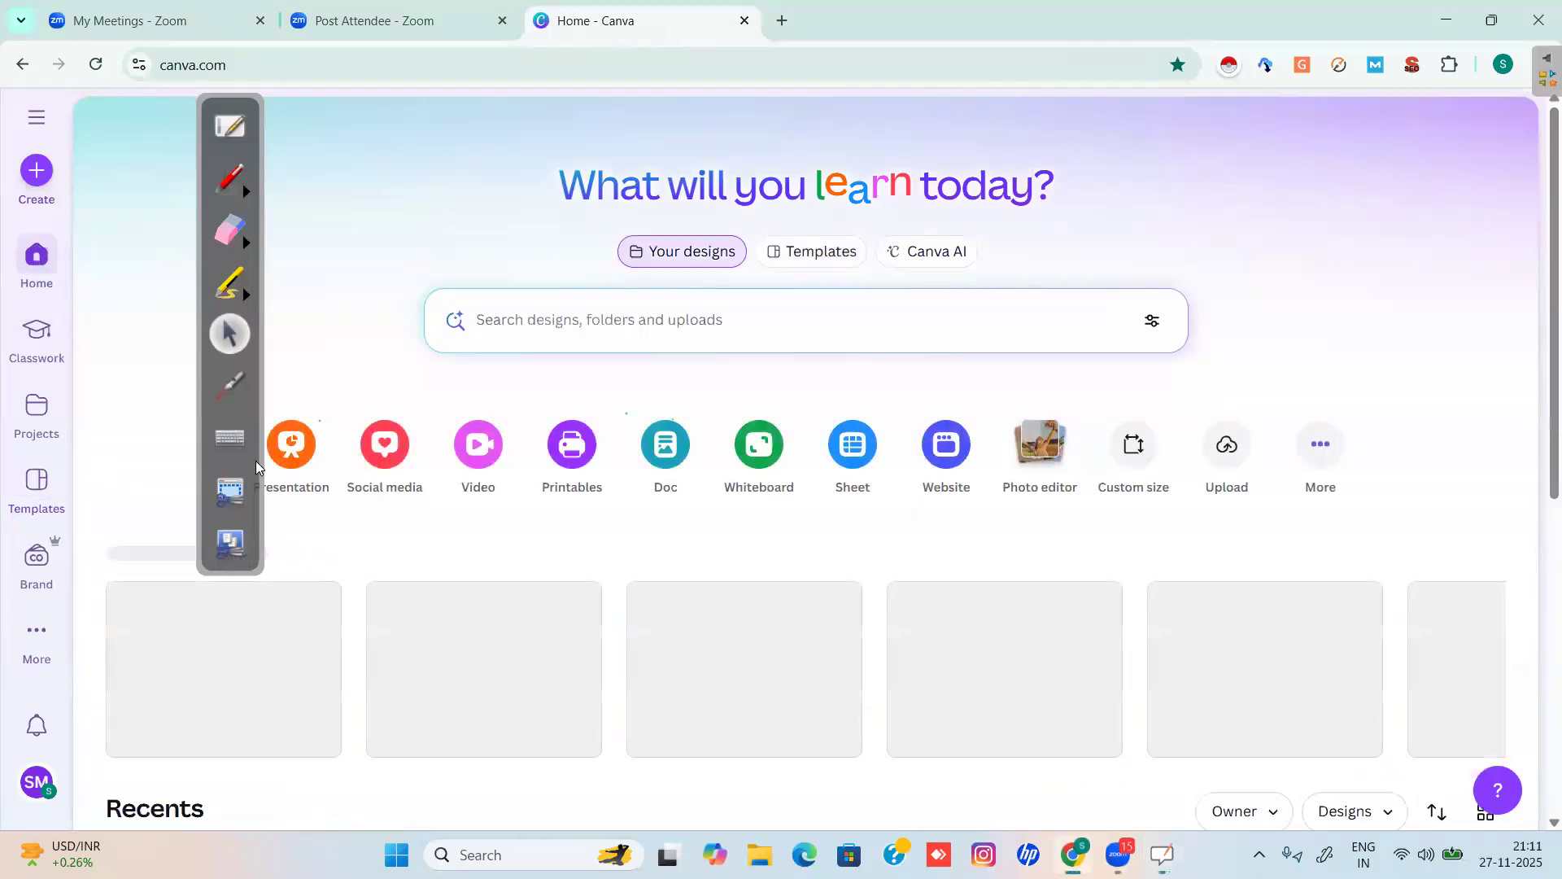
click(232, 190)
mouse_move(45, 138)
mouse_down()
mouse_move(89, 352)
mouse_move(86, 672)
mouse_move(84, 691)
mouse_move(37, 724)
mouse_up()
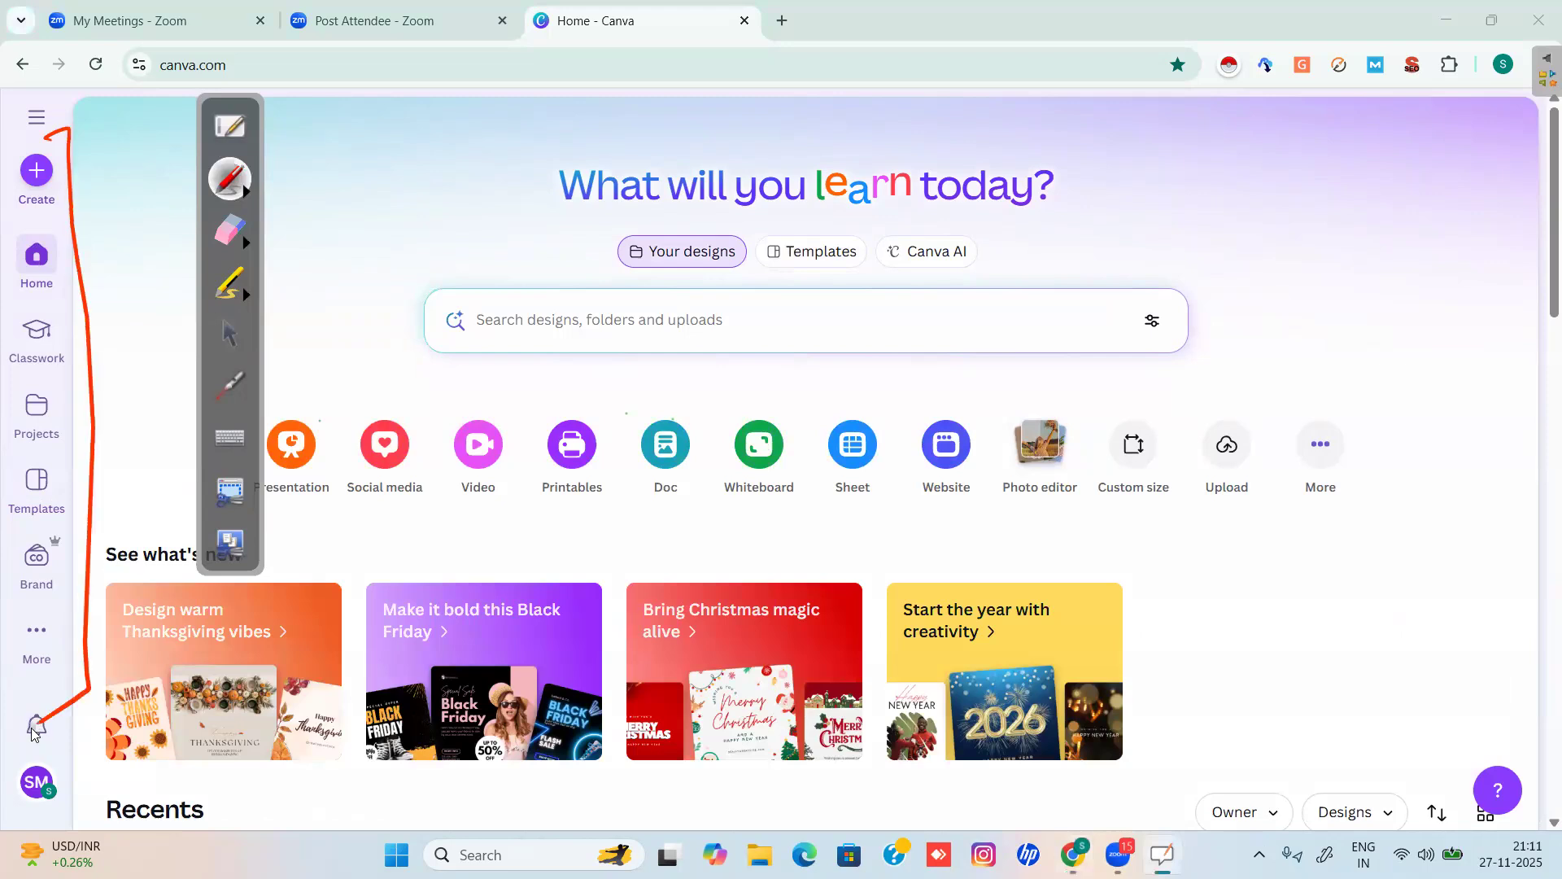
click(229, 332)
click(266, 424)
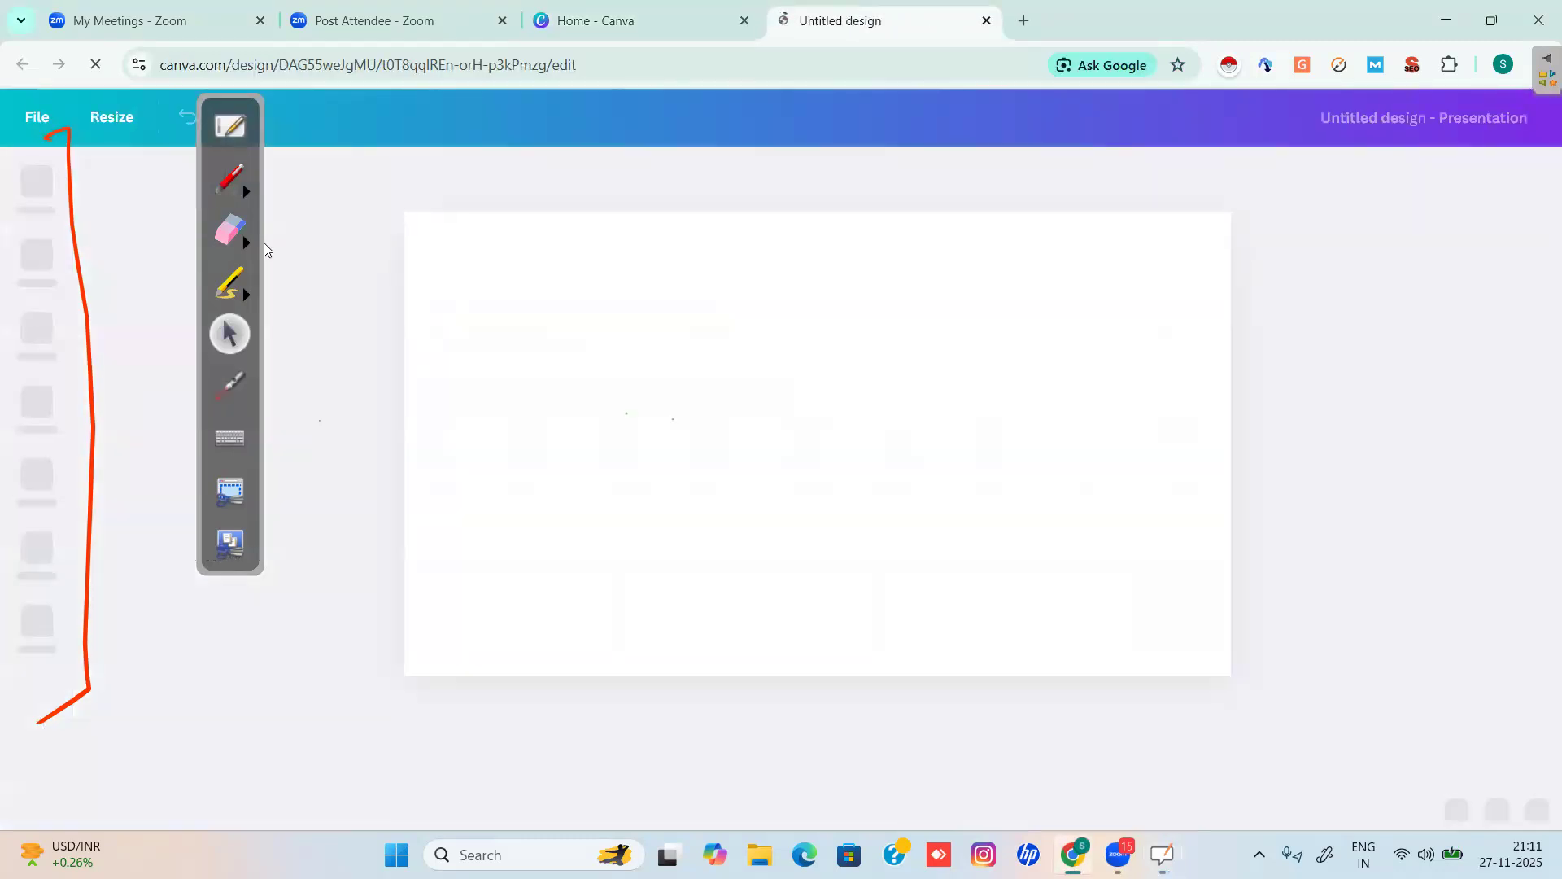
Mark the canvas corner and side panel in red, circle the Apps item, then erase the circle.
click(236, 184)
drag(361, 236, 446, 217)
mouse_move(18, 157)
mouse_down()
mouse_move(76, 257)
mouse_move(97, 421)
mouse_move(96, 653)
mouse_move(61, 716)
mouse_move(30, 732)
mouse_up()
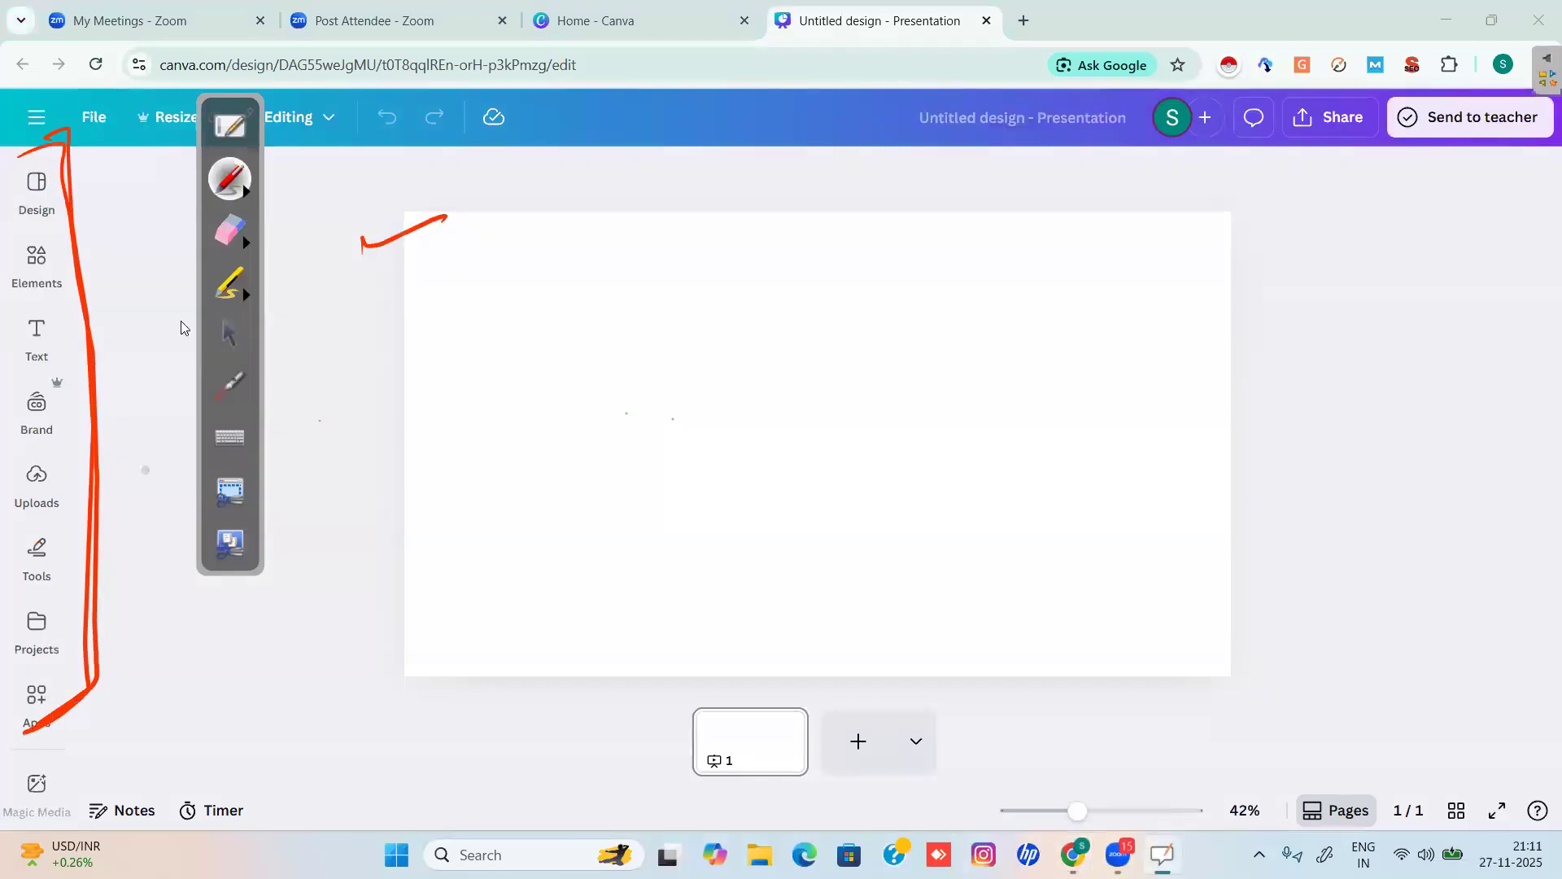
mouse_move(95, 676)
mouse_down()
mouse_move(13, 667)
mouse_move(20, 743)
mouse_move(103, 673)
mouse_move(26, 662)
mouse_move(13, 733)
mouse_move(113, 691)
mouse_move(13, 659)
mouse_up()
click(230, 232)
mouse_move(65, 714)
mouse_down()
mouse_move(48, 716)
mouse_move(71, 697)
mouse_up()
click(230, 334)
Peek at the Projects list, circle Apps again in red, then erase the remaining red marks.
click(52, 656)
click(51, 659)
key(ctrl+shift+p)
mouse_move(51, 661)
mouse_down()
mouse_move(24, 769)
mouse_move(37, 674)
mouse_up()
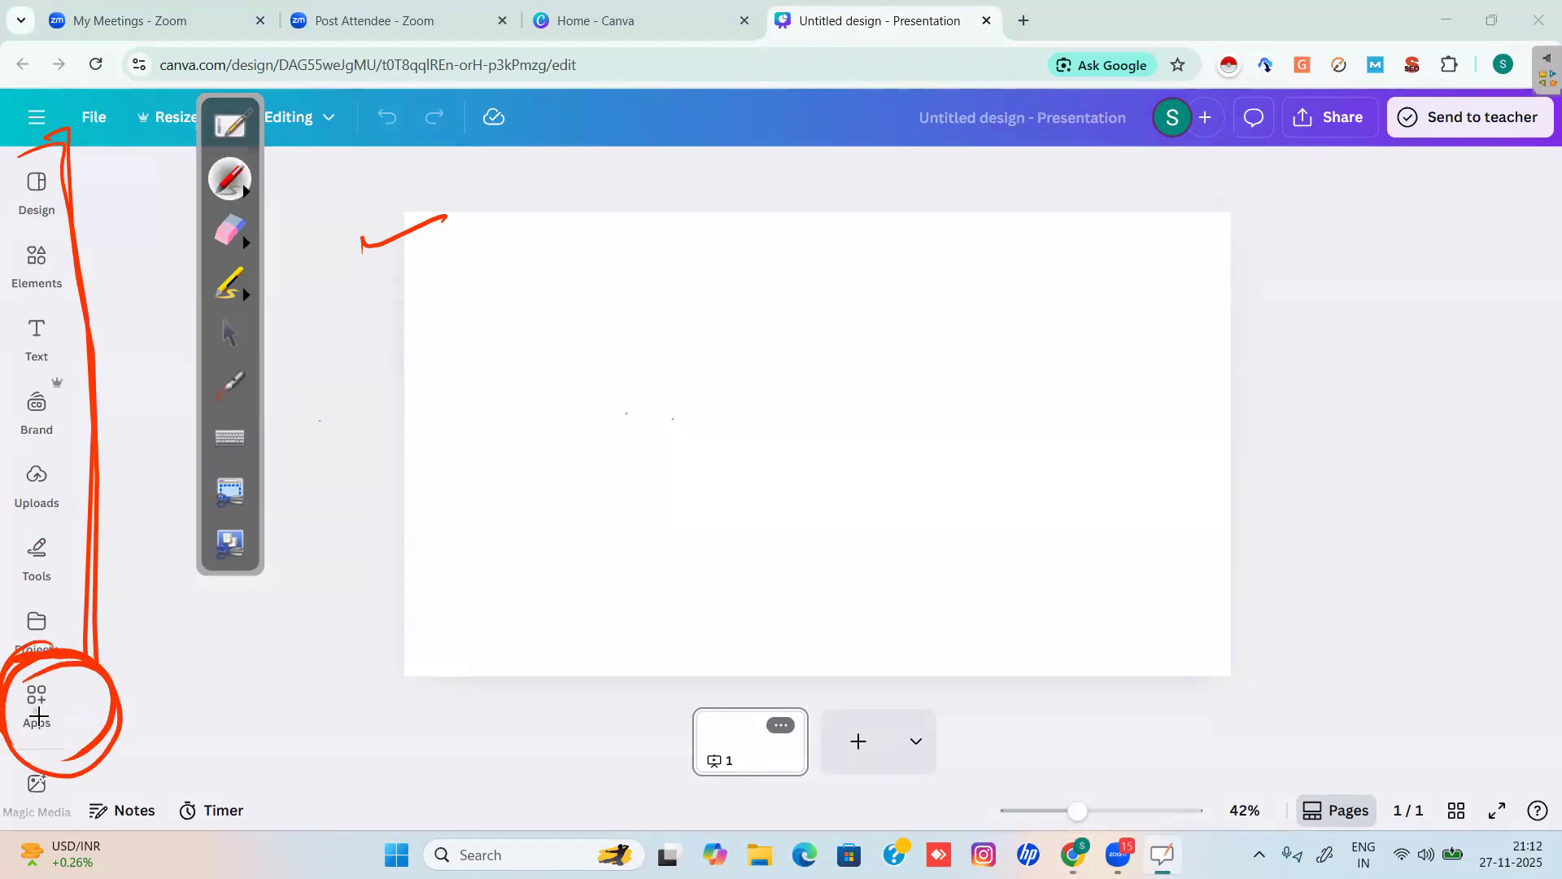
click(232, 236)
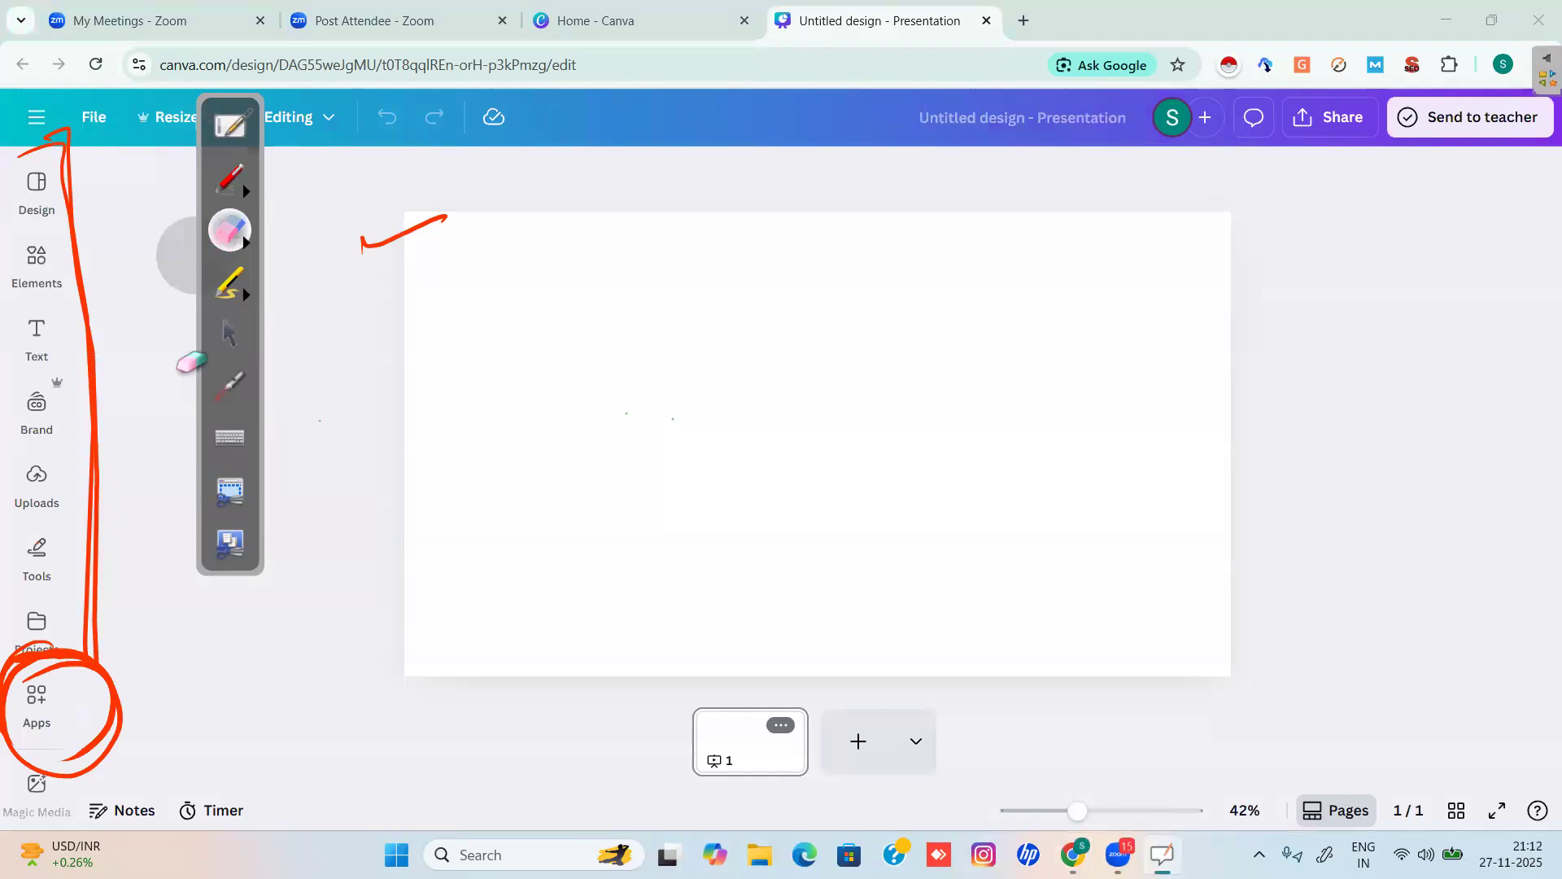
mouse_move(32, 155)
mouse_down()
mouse_move(69, 162)
mouse_move(104, 561)
mouse_move(27, 760)
mouse_move(112, 680)
mouse_move(356, 304)
mouse_move(413, 250)
mouse_up()
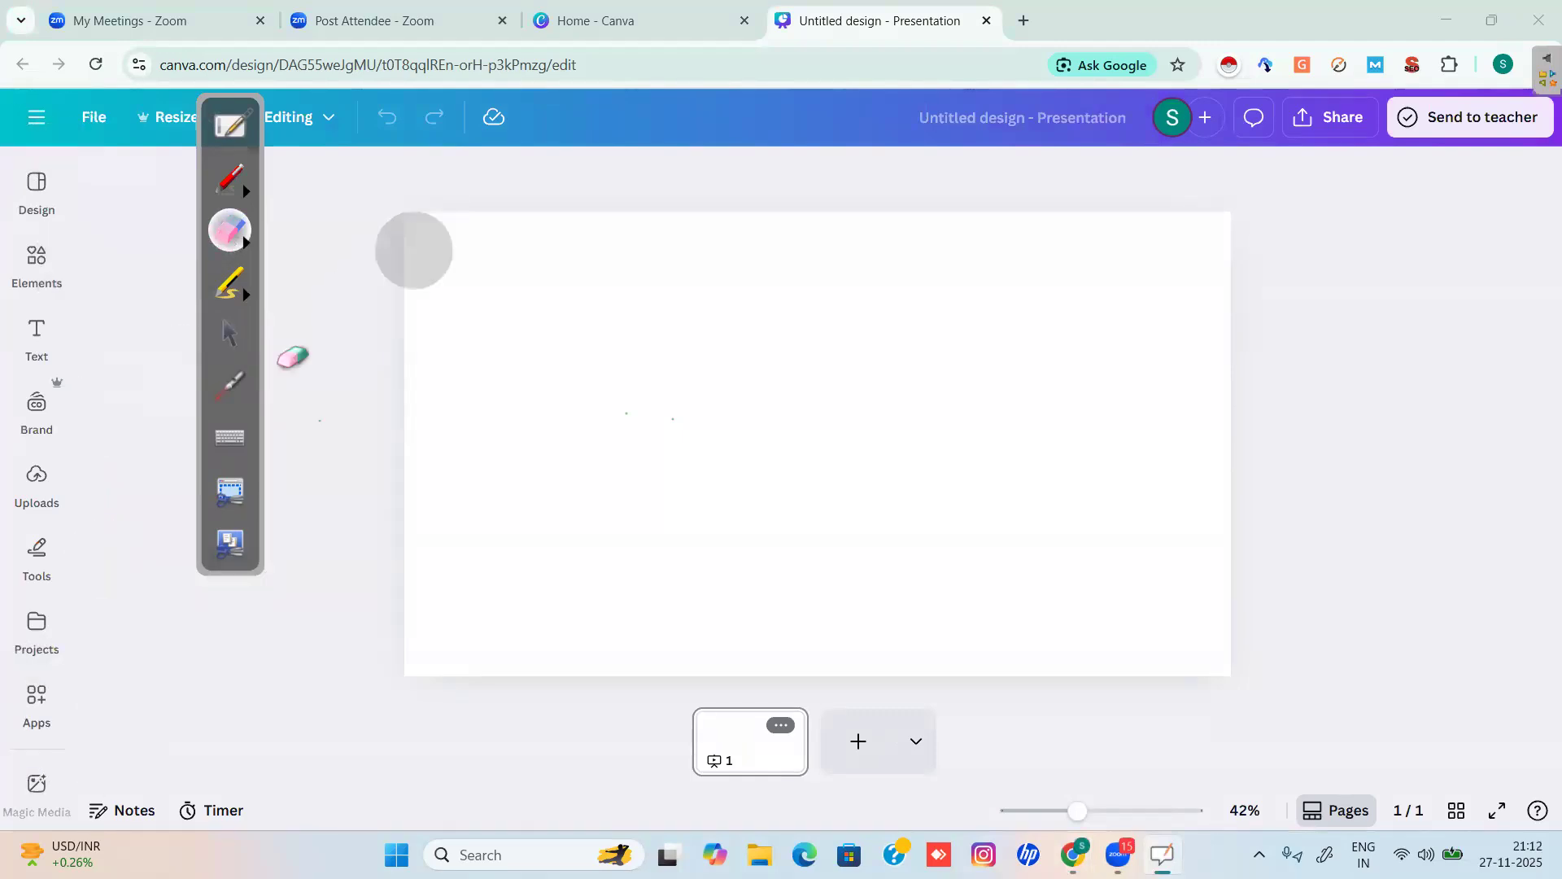
click(230, 334)
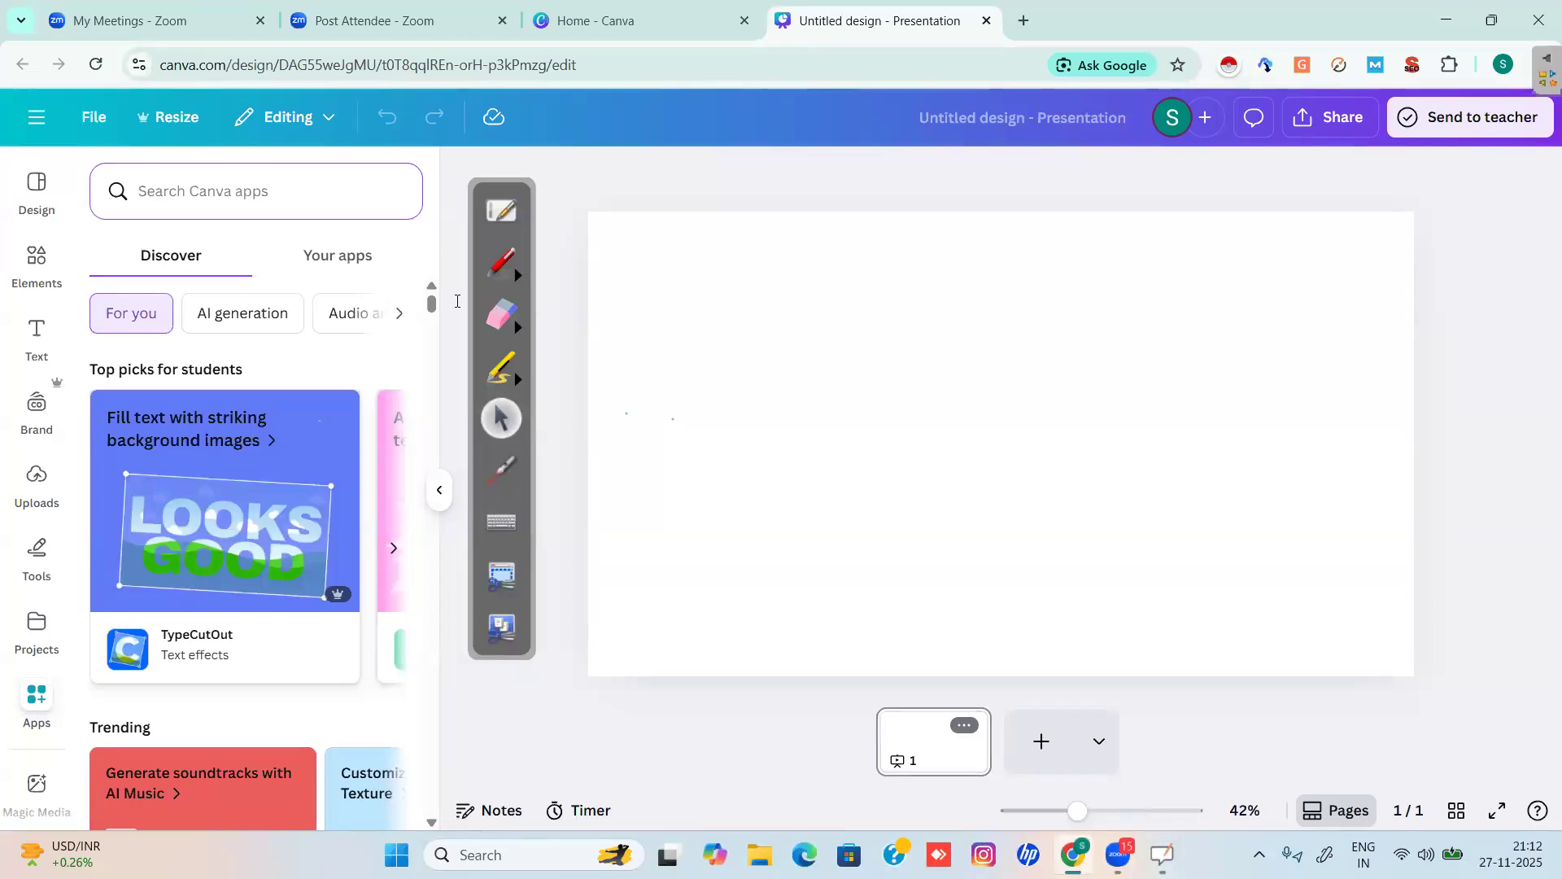
Search the Canva apps for 'magic' and open the Magic Media app.
text(magi)
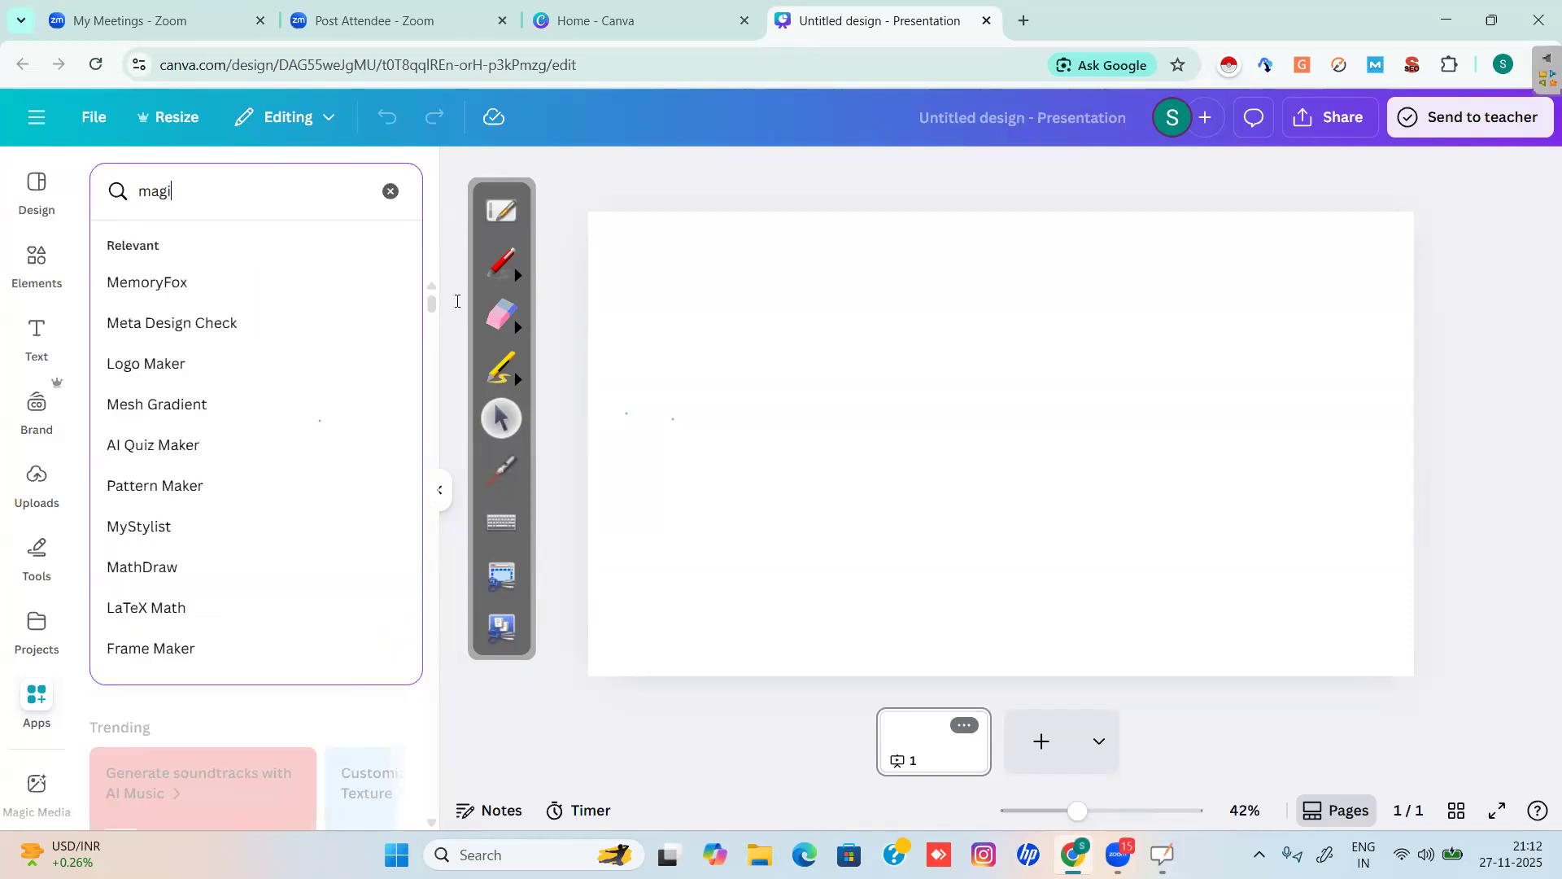
text(c)
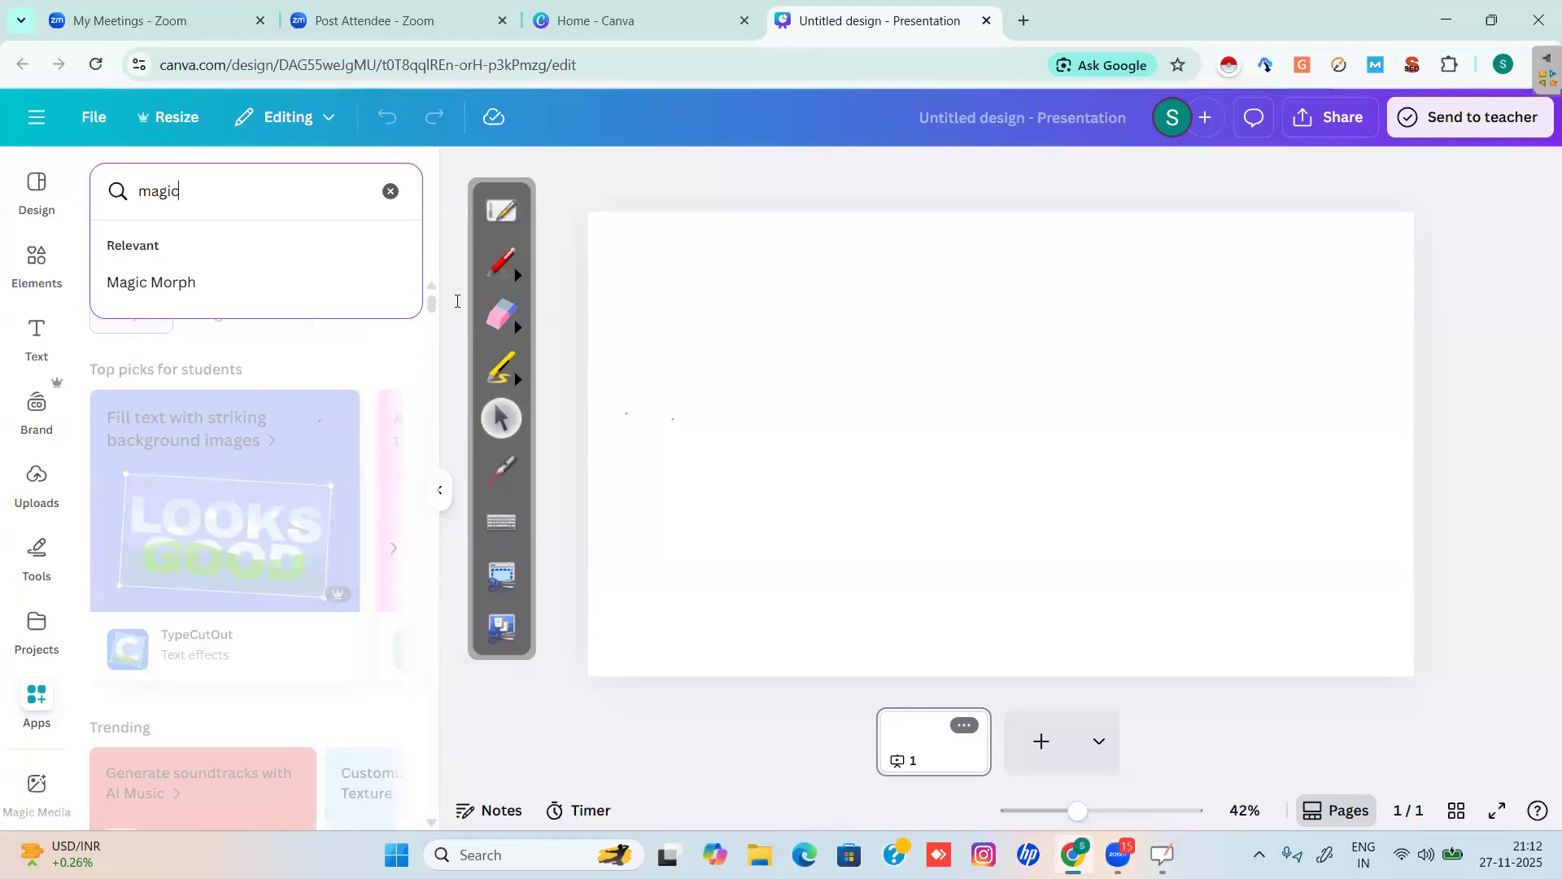
key(Return)
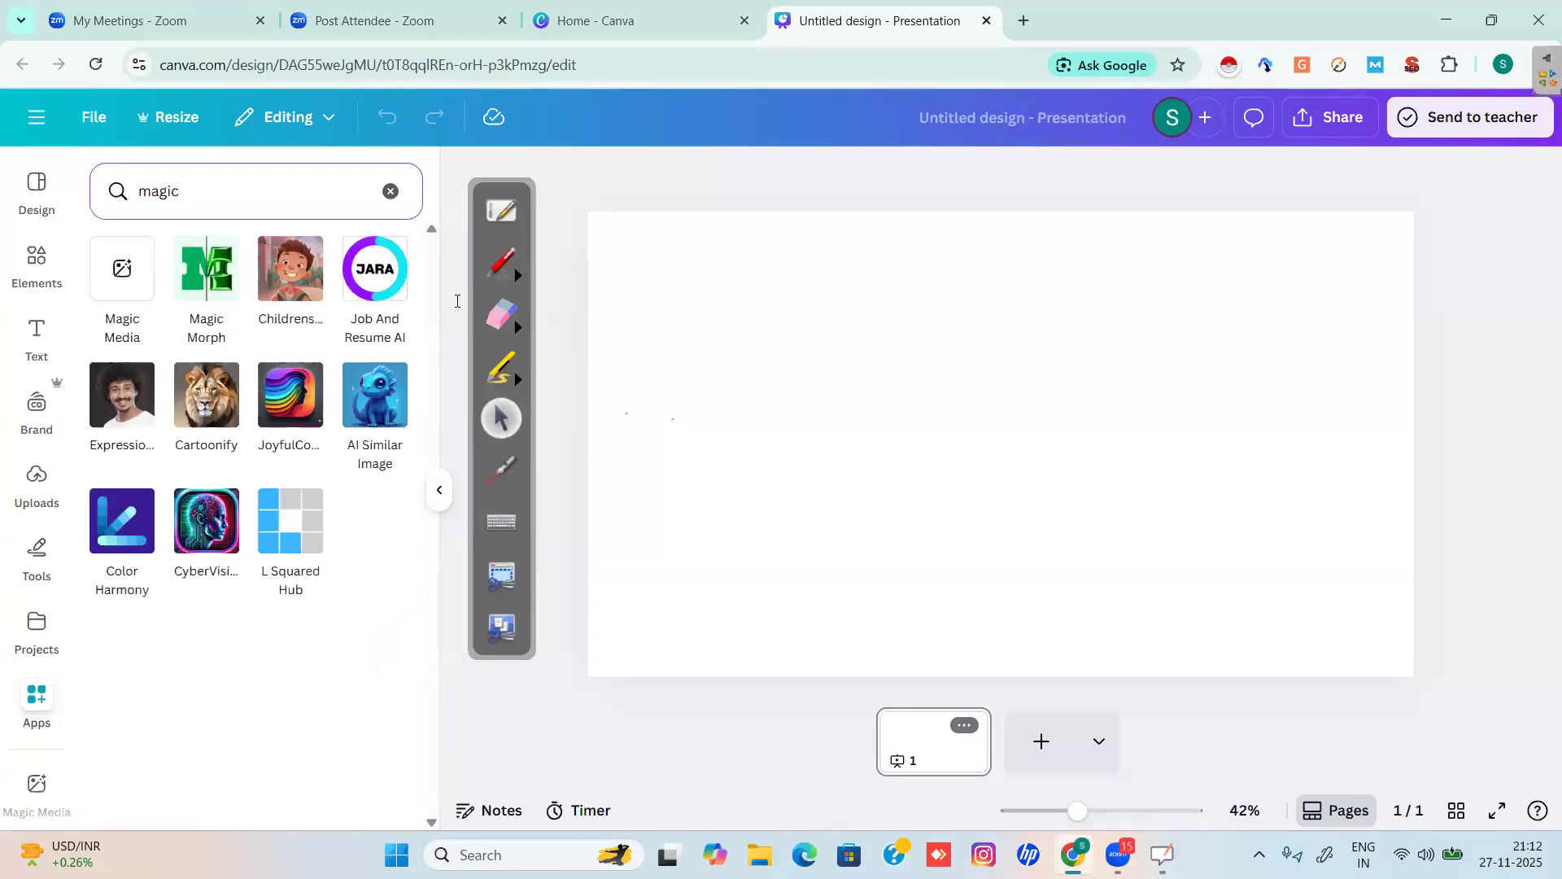
click(121, 275)
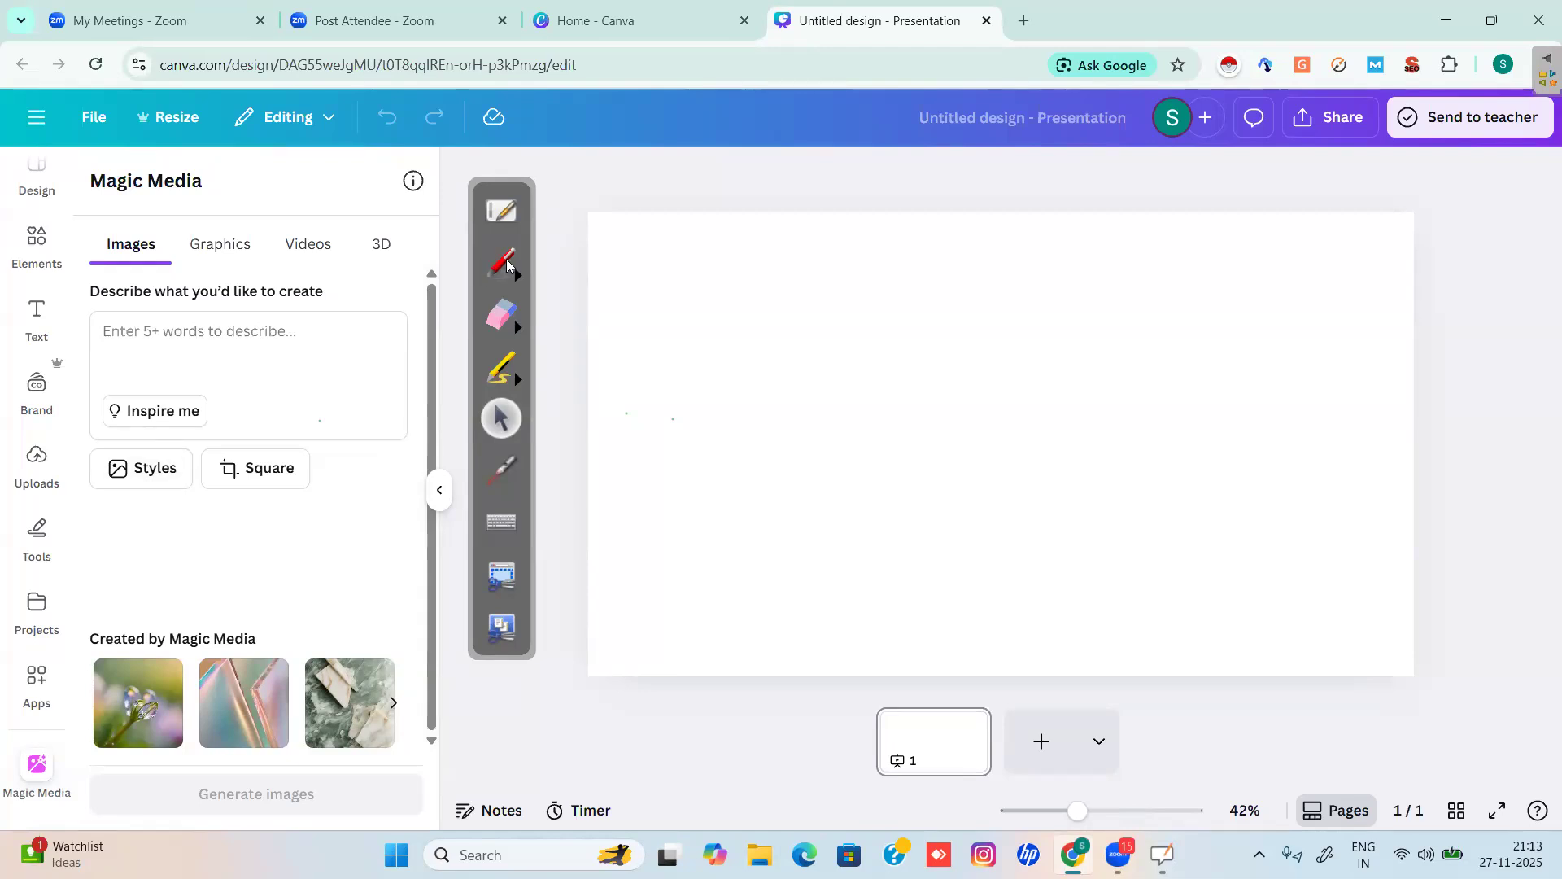
click(482, 274)
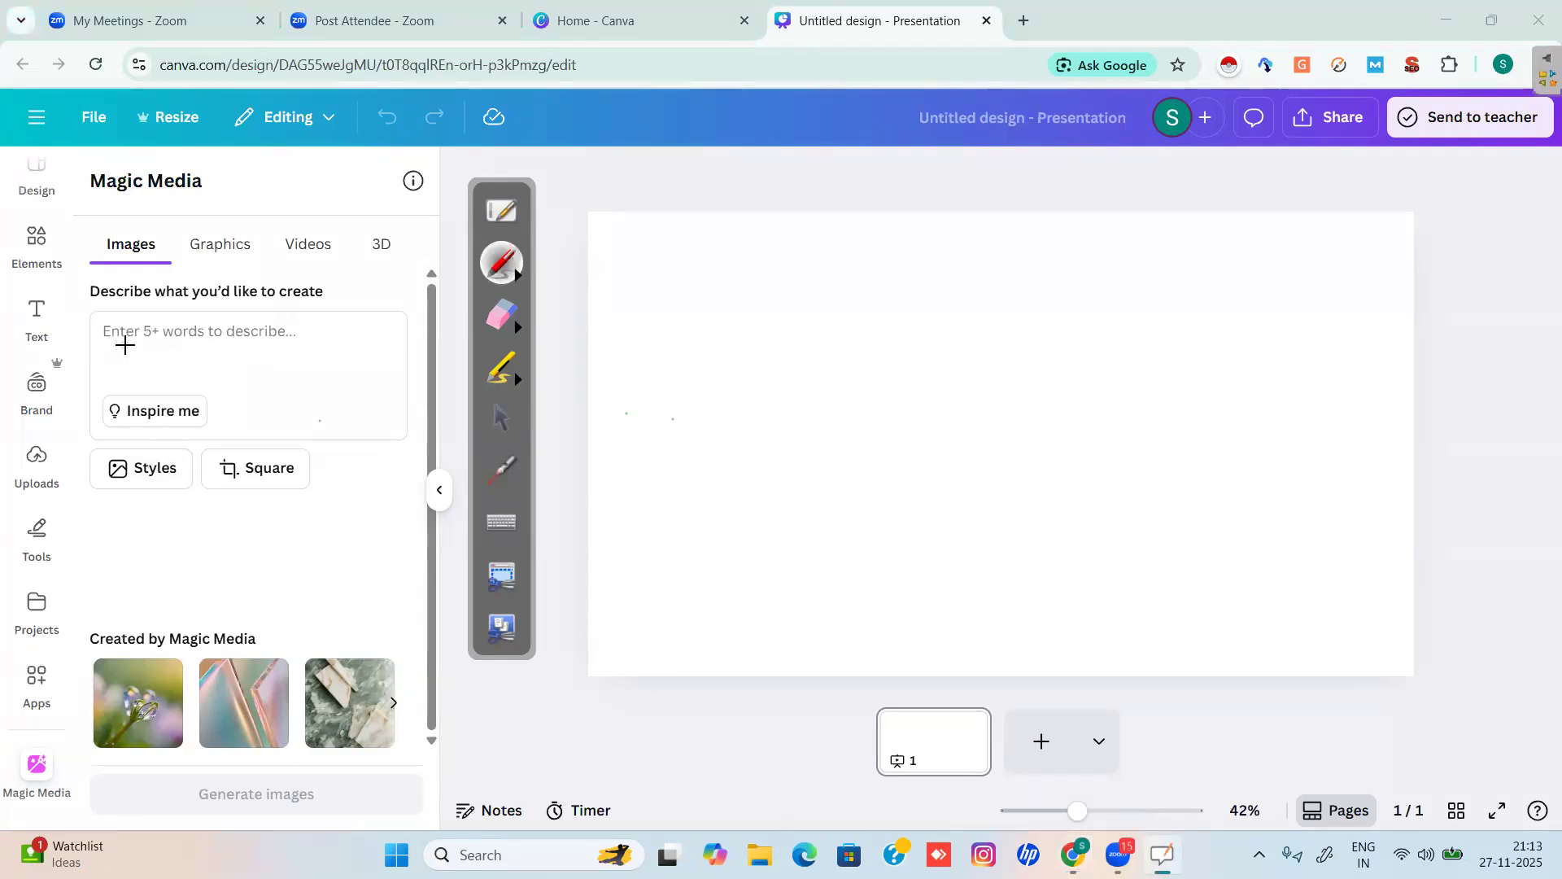
mouse_move(145, 345)
mouse_down()
mouse_move(350, 322)
mouse_move(358, 342)
mouse_up()
mouse_move(171, 240)
mouse_down()
mouse_move(78, 237)
mouse_move(155, 277)
mouse_up()
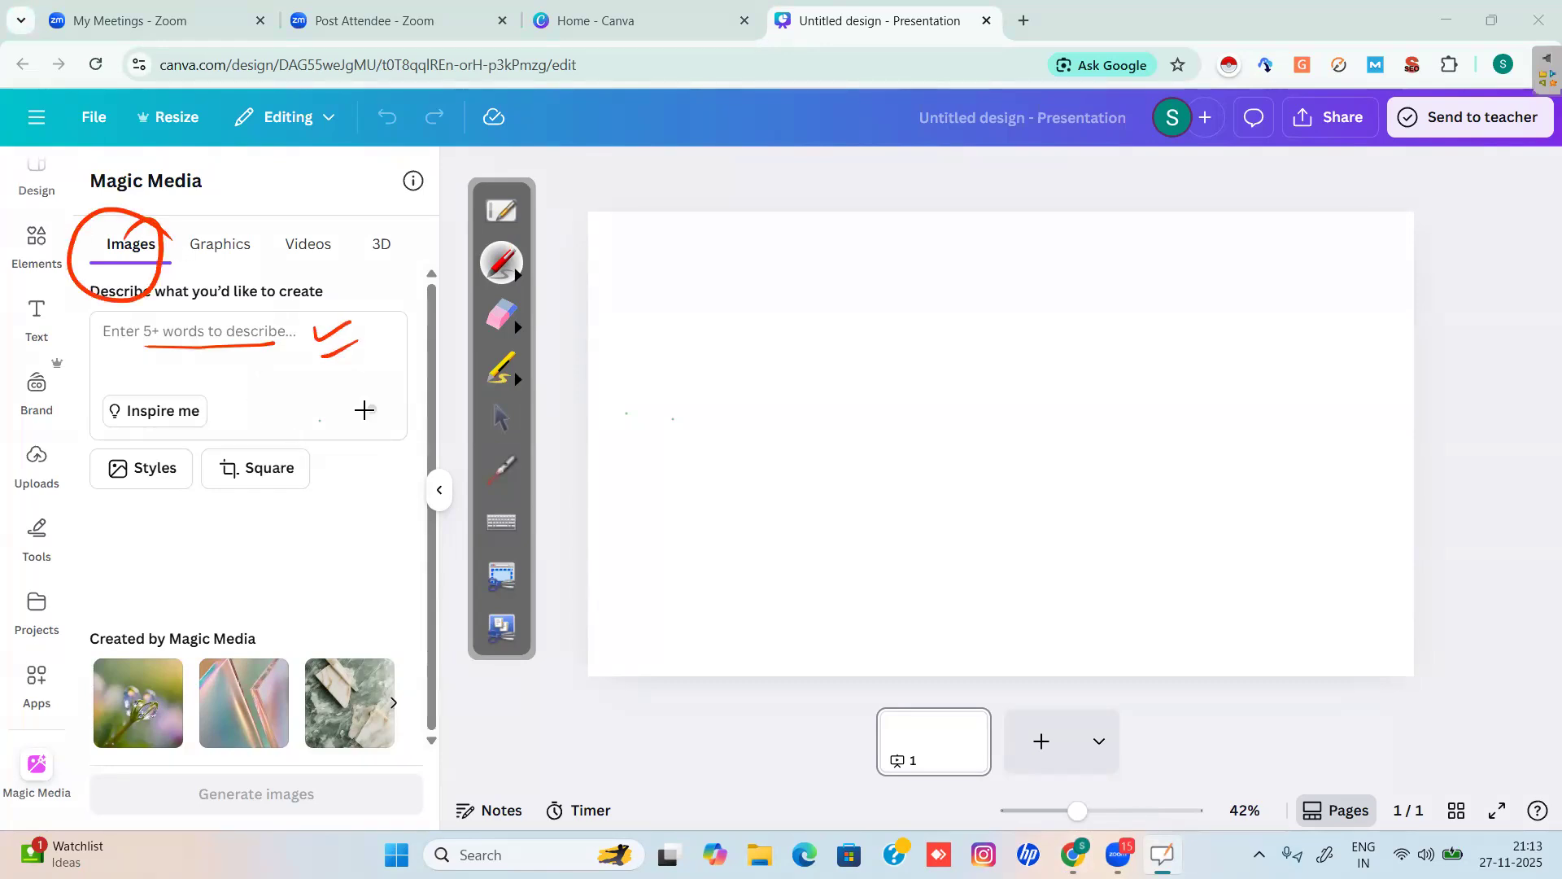
mouse_move(273, 366)
mouse_down()
mouse_move(267, 402)
mouse_move(304, 399)
mouse_move(282, 403)
mouse_up()
drag(276, 390, 332, 364)
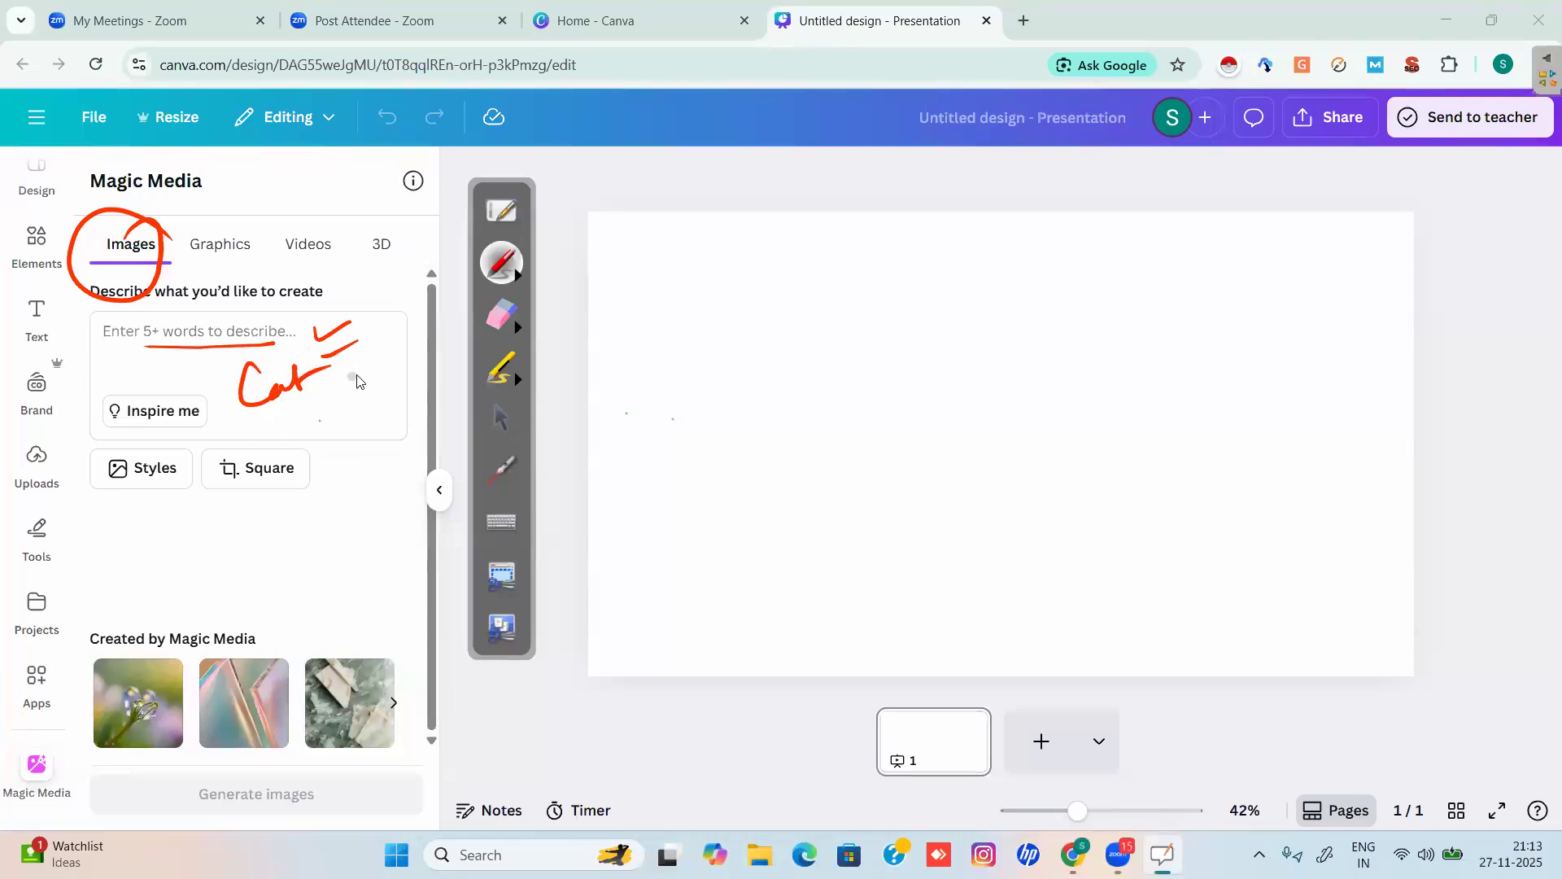
click(506, 316)
mouse_move(358, 333)
mouse_down()
mouse_move(294, 364)
mouse_move(246, 345)
mouse_move(174, 352)
mouse_move(159, 242)
mouse_up()
click(500, 418)
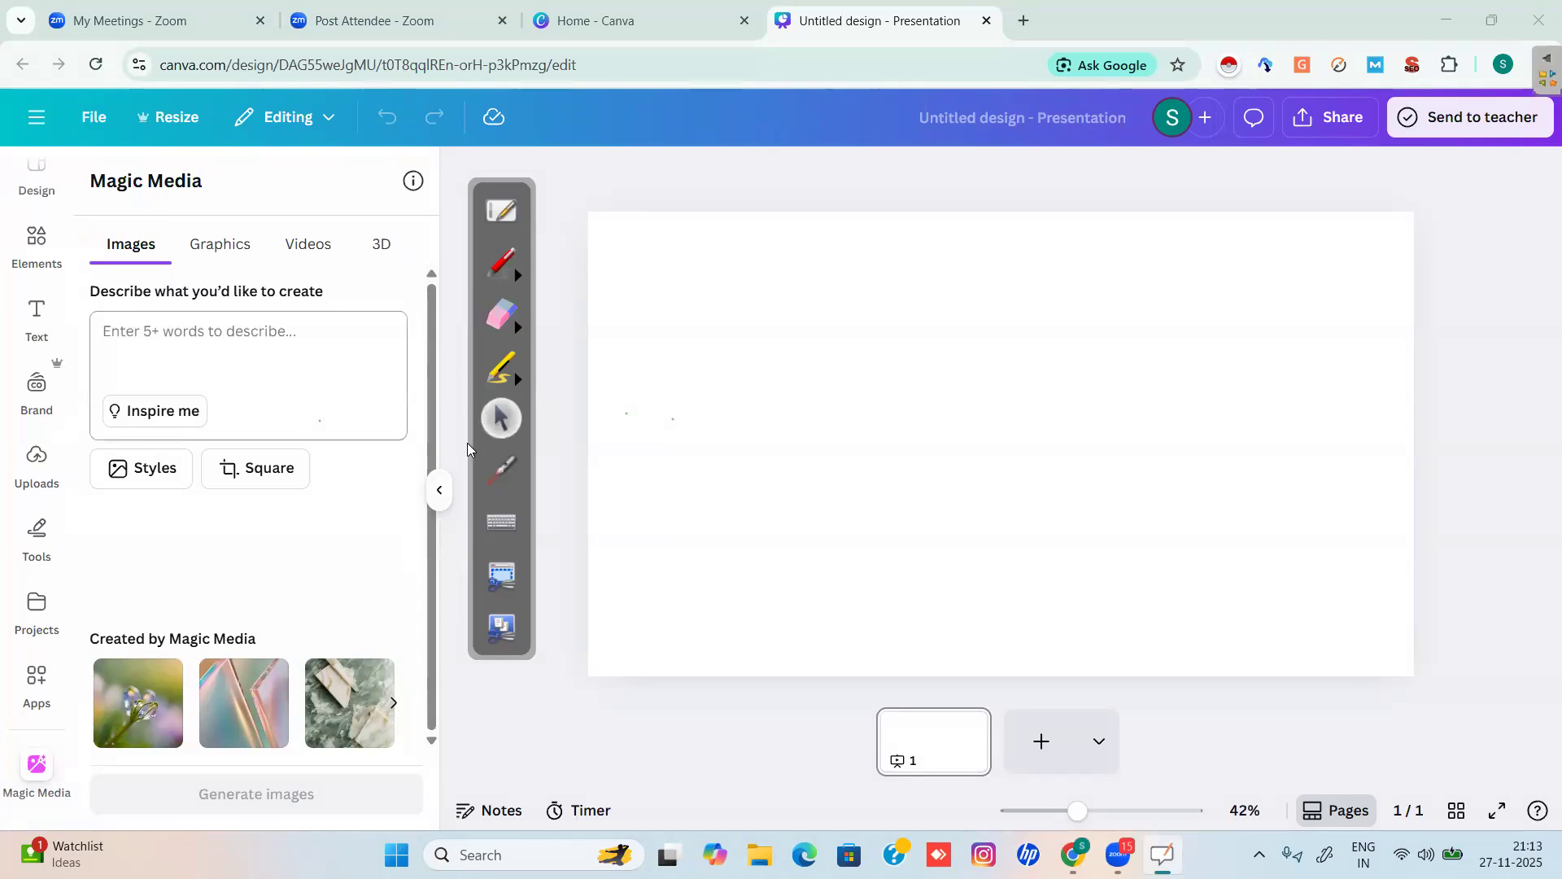
click(501, 262)
mouse_move(155, 179)
mouse_down()
mouse_move(54, 173)
mouse_move(229, 149)
mouse_up()
drag(83, 259, 261, 259)
mouse_move(360, 260)
mouse_down()
mouse_move(422, 253)
mouse_move(329, 232)
mouse_move(342, 260)
mouse_move(330, 213)
mouse_up()
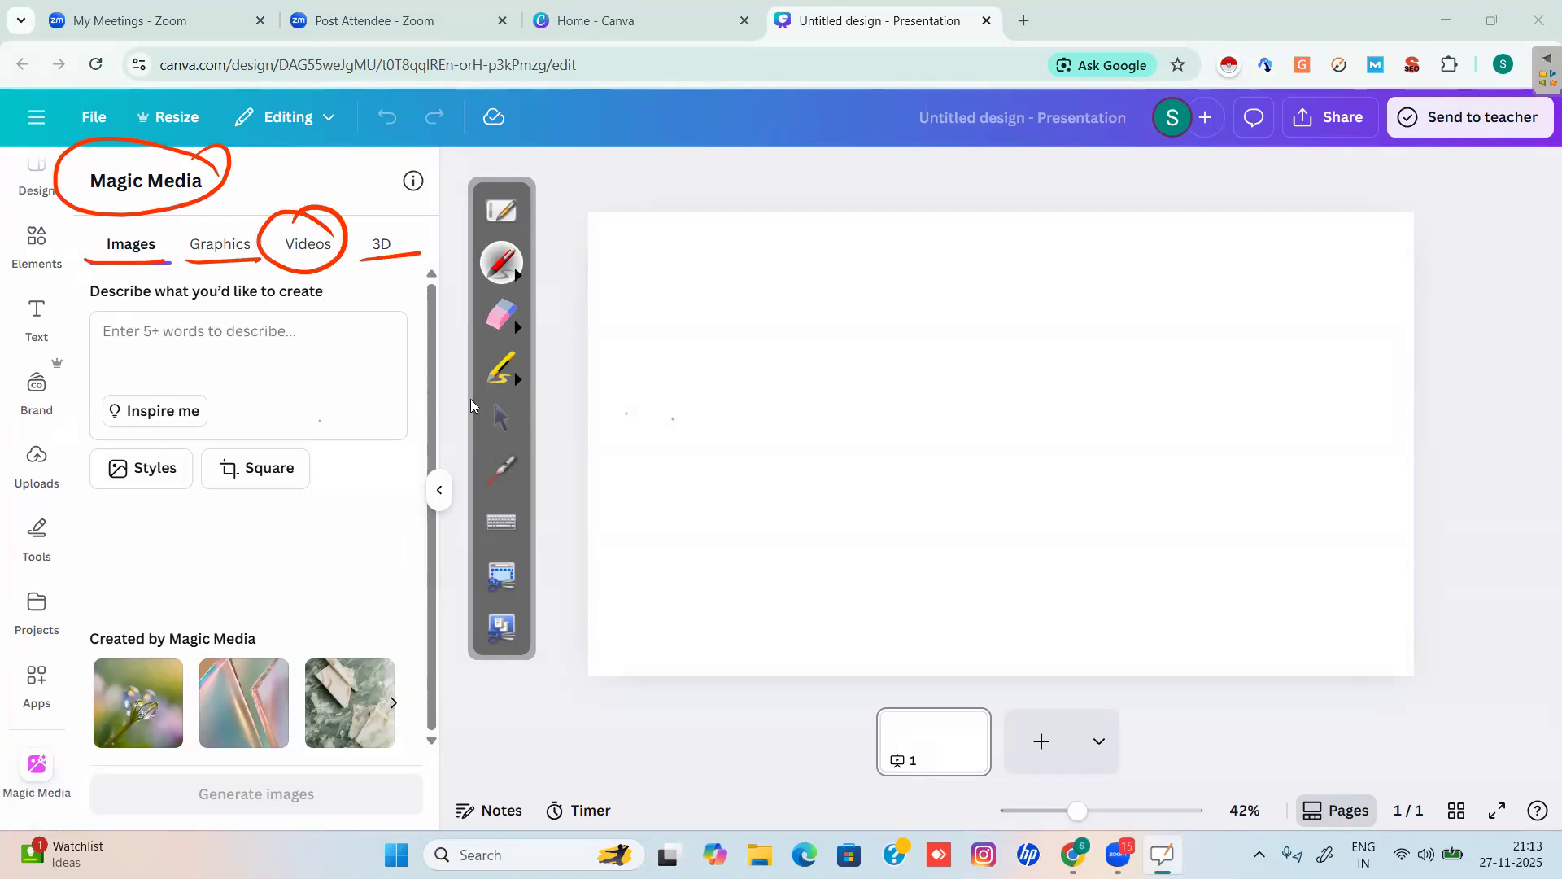
click(501, 418)
click(306, 246)
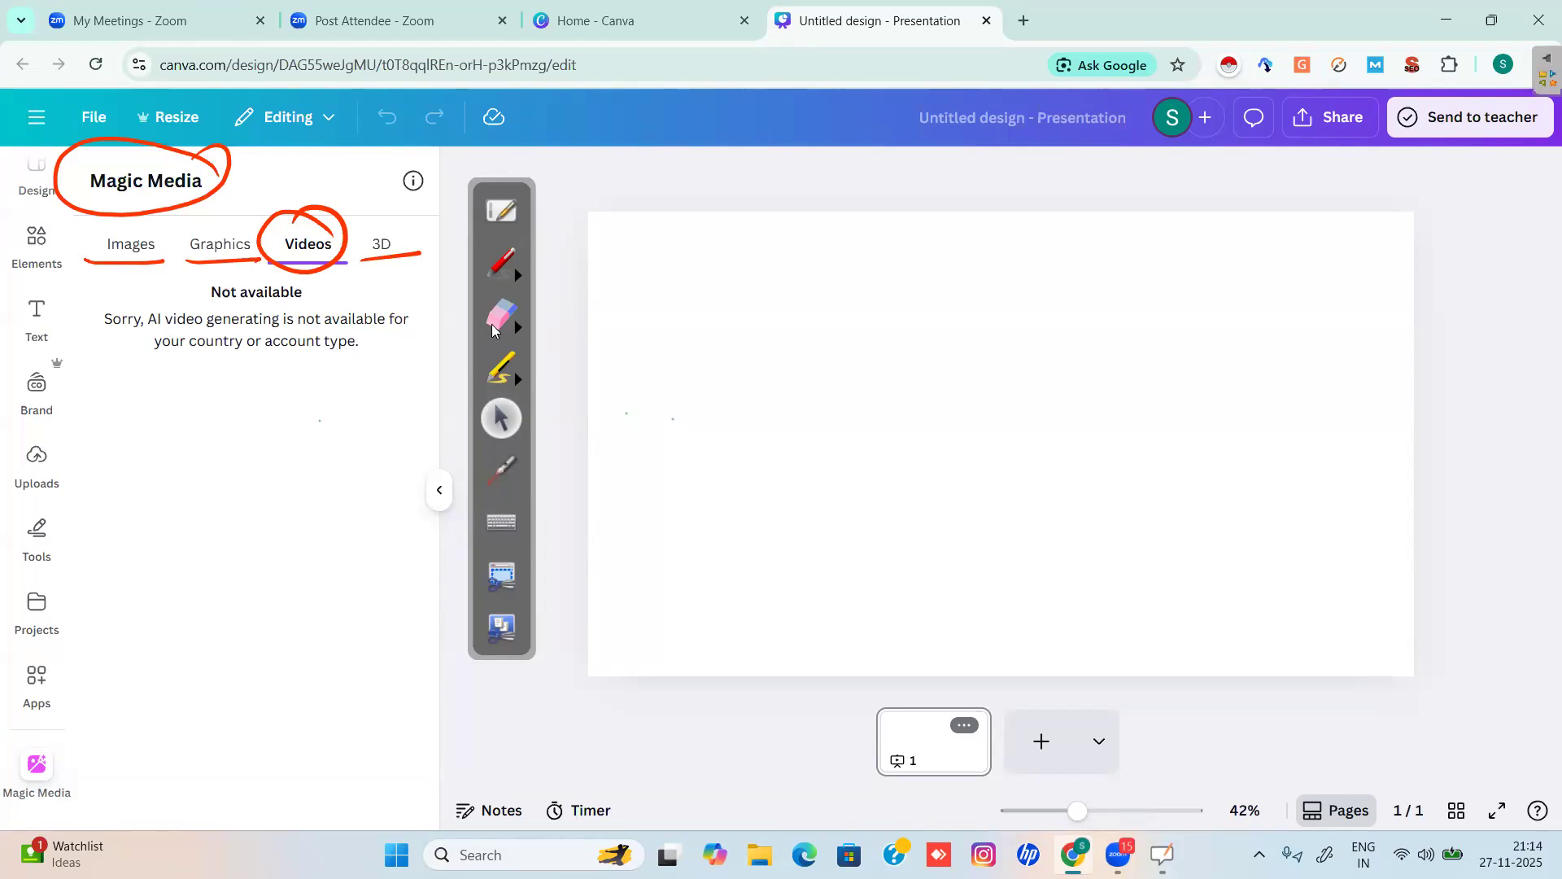
click(501, 316)
mouse_move(283, 272)
mouse_down()
mouse_move(285, 235)
mouse_move(342, 234)
mouse_move(308, 327)
mouse_move(417, 295)
mouse_move(393, 268)
mouse_move(69, 159)
mouse_move(108, 229)
mouse_move(212, 201)
mouse_move(147, 277)
mouse_move(105, 263)
mouse_up()
drag(354, 297, 414, 253)
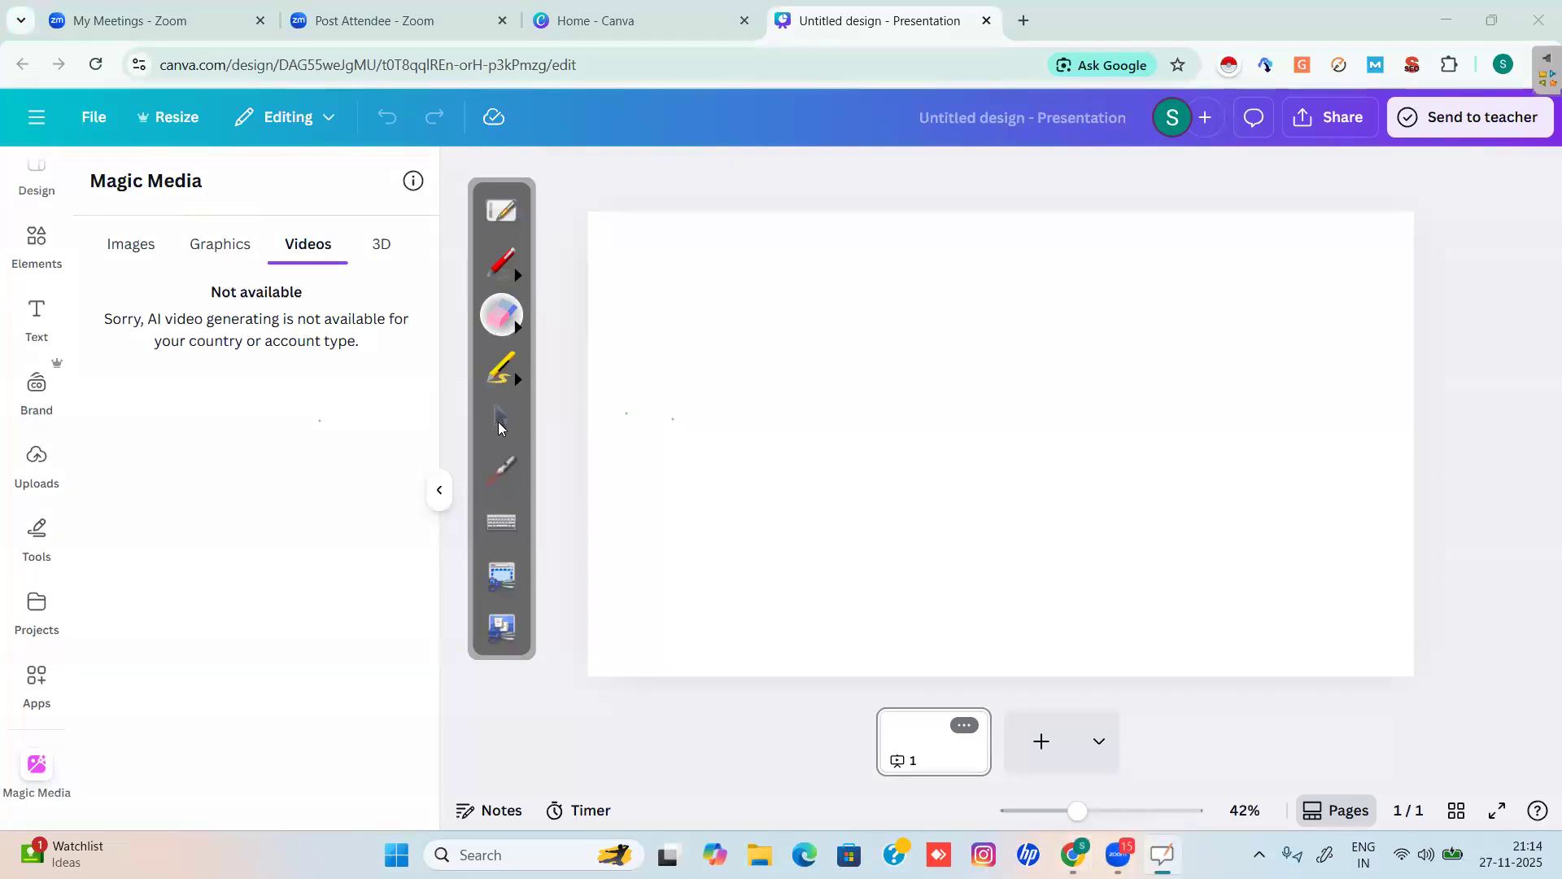
click(501, 418)
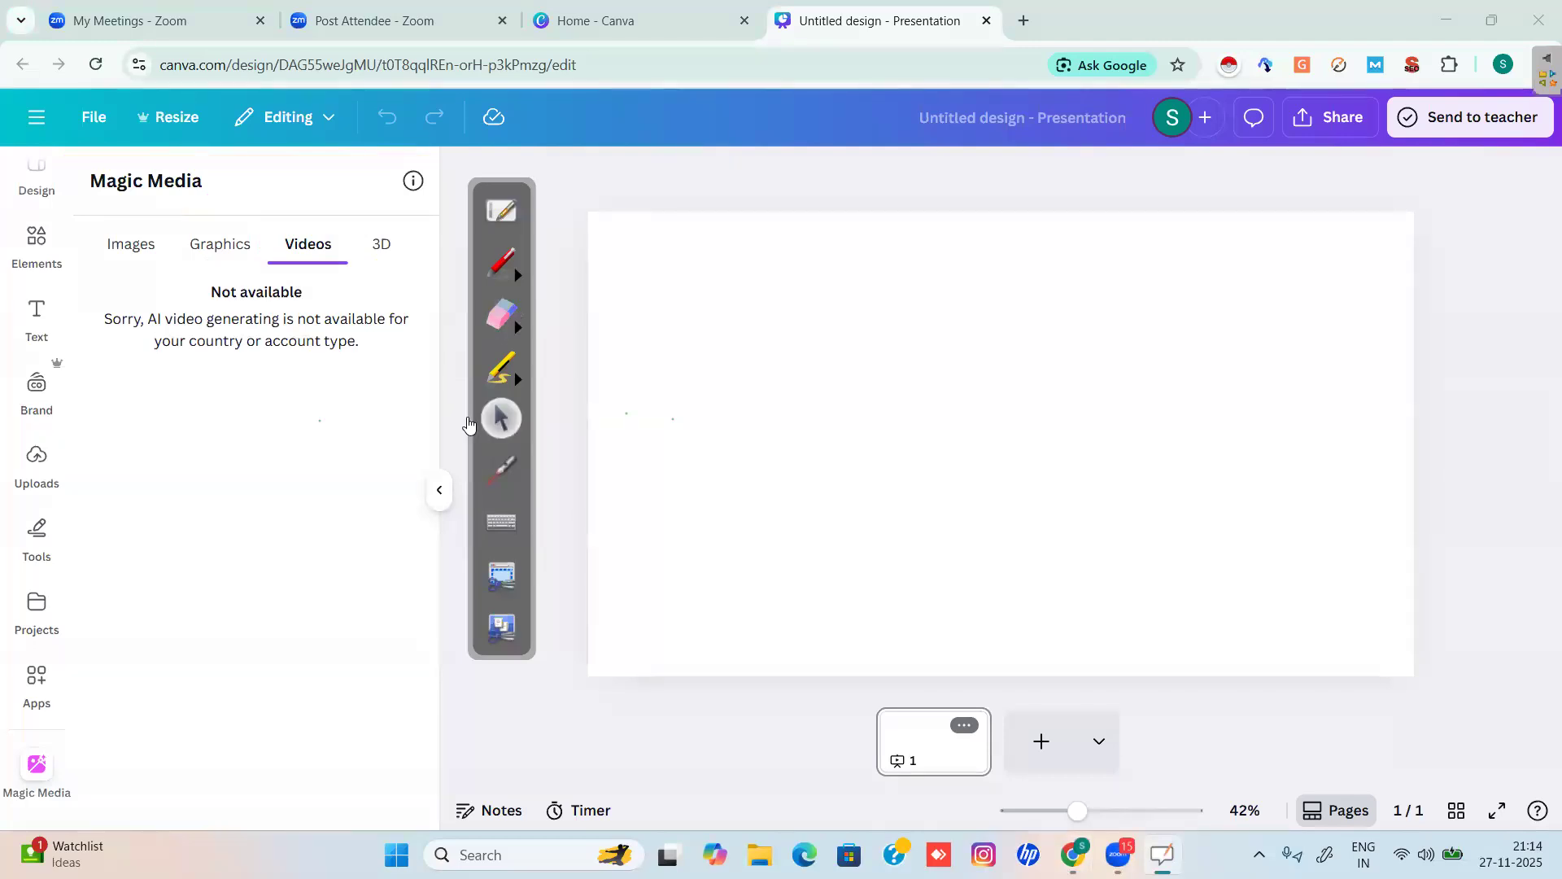
click(131, 244)
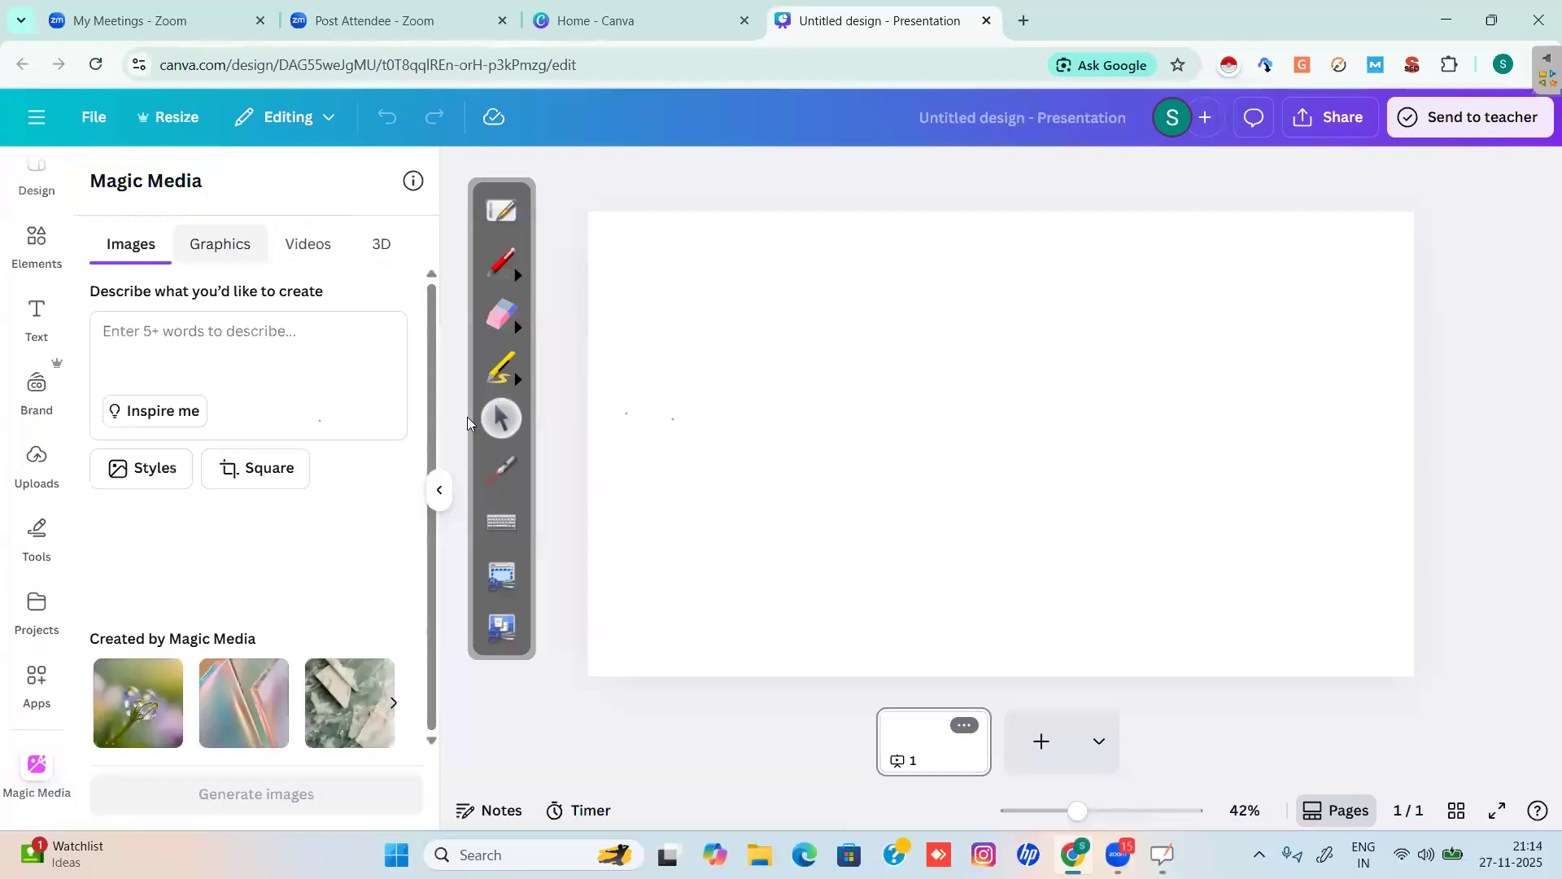
click(219, 244)
click(381, 244)
click(131, 244)
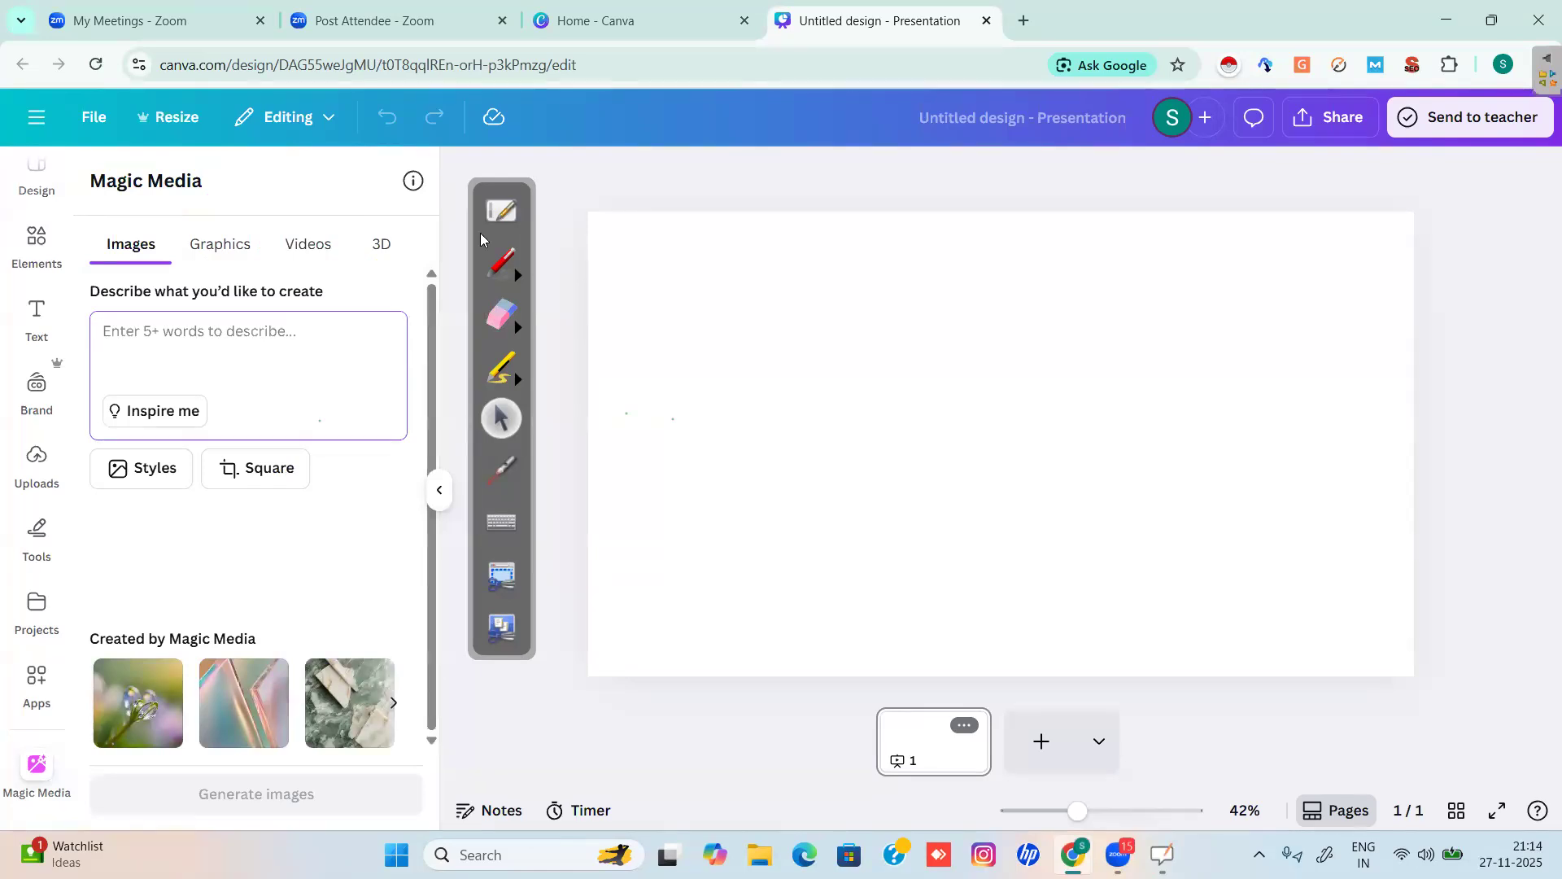
click(506, 264)
drag(106, 502, 183, 493)
click(500, 417)
Browse the Styles gallery, try Retrowave, then switch the image style to Neon.
click(151, 476)
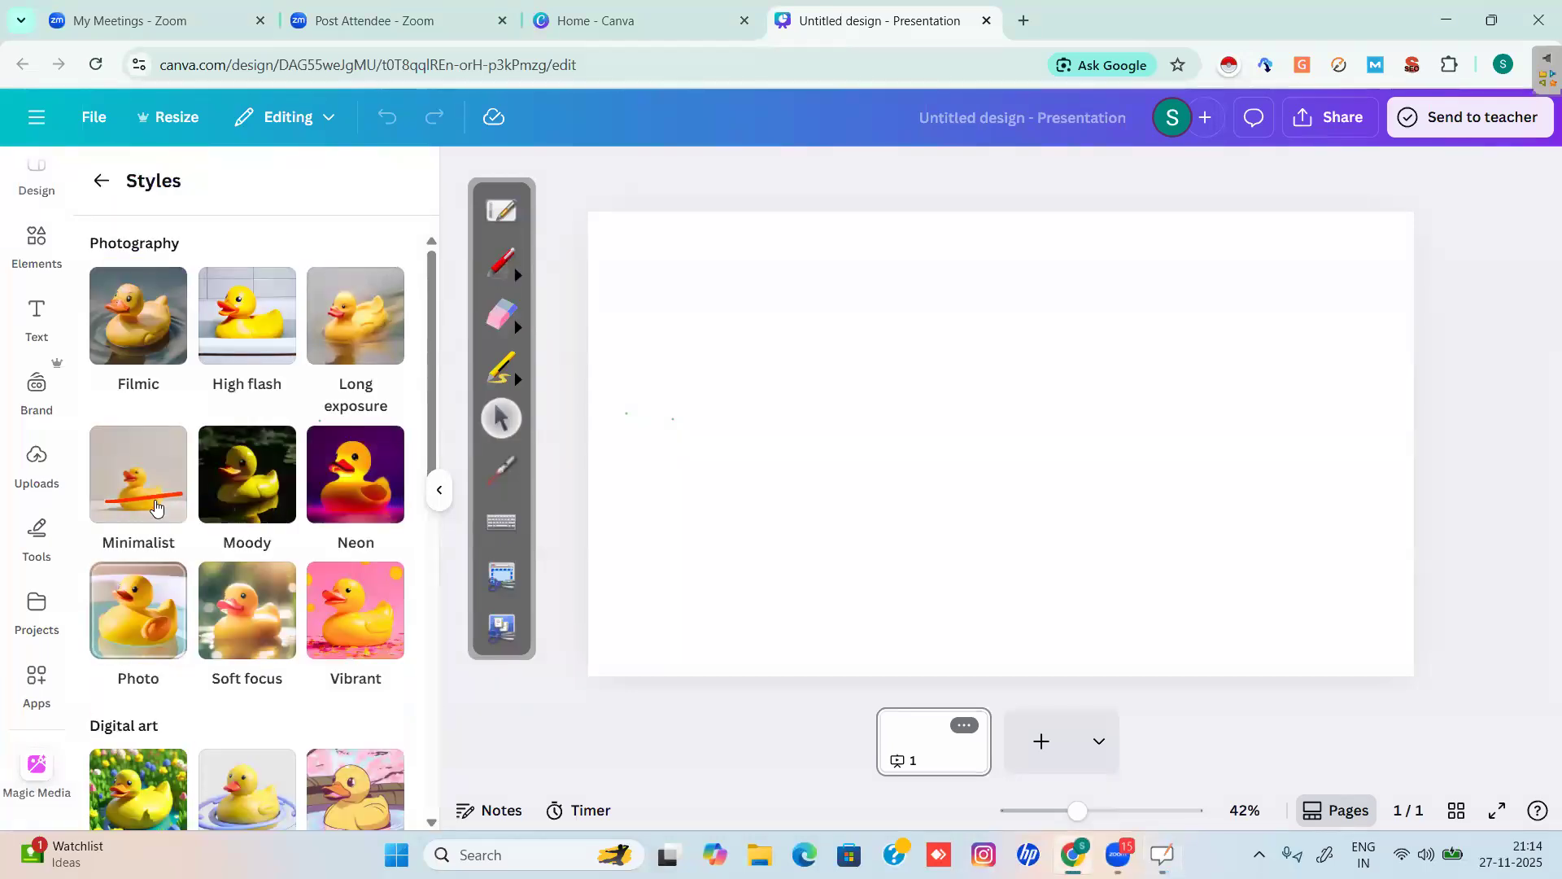
scroll(154, 500, down, 6)
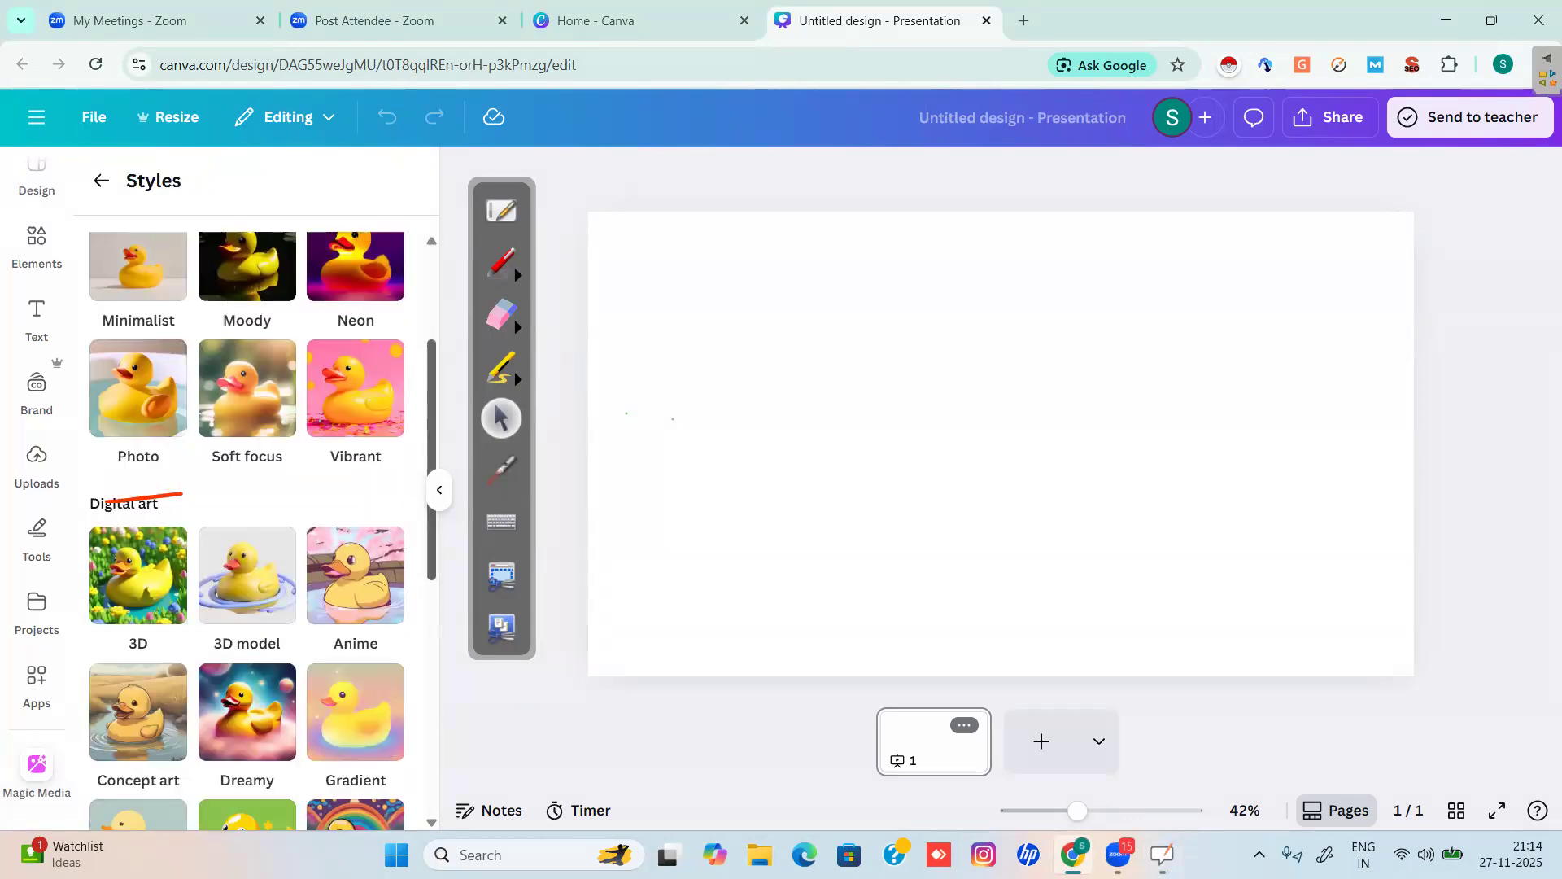
scroll(154, 499, down, 3)
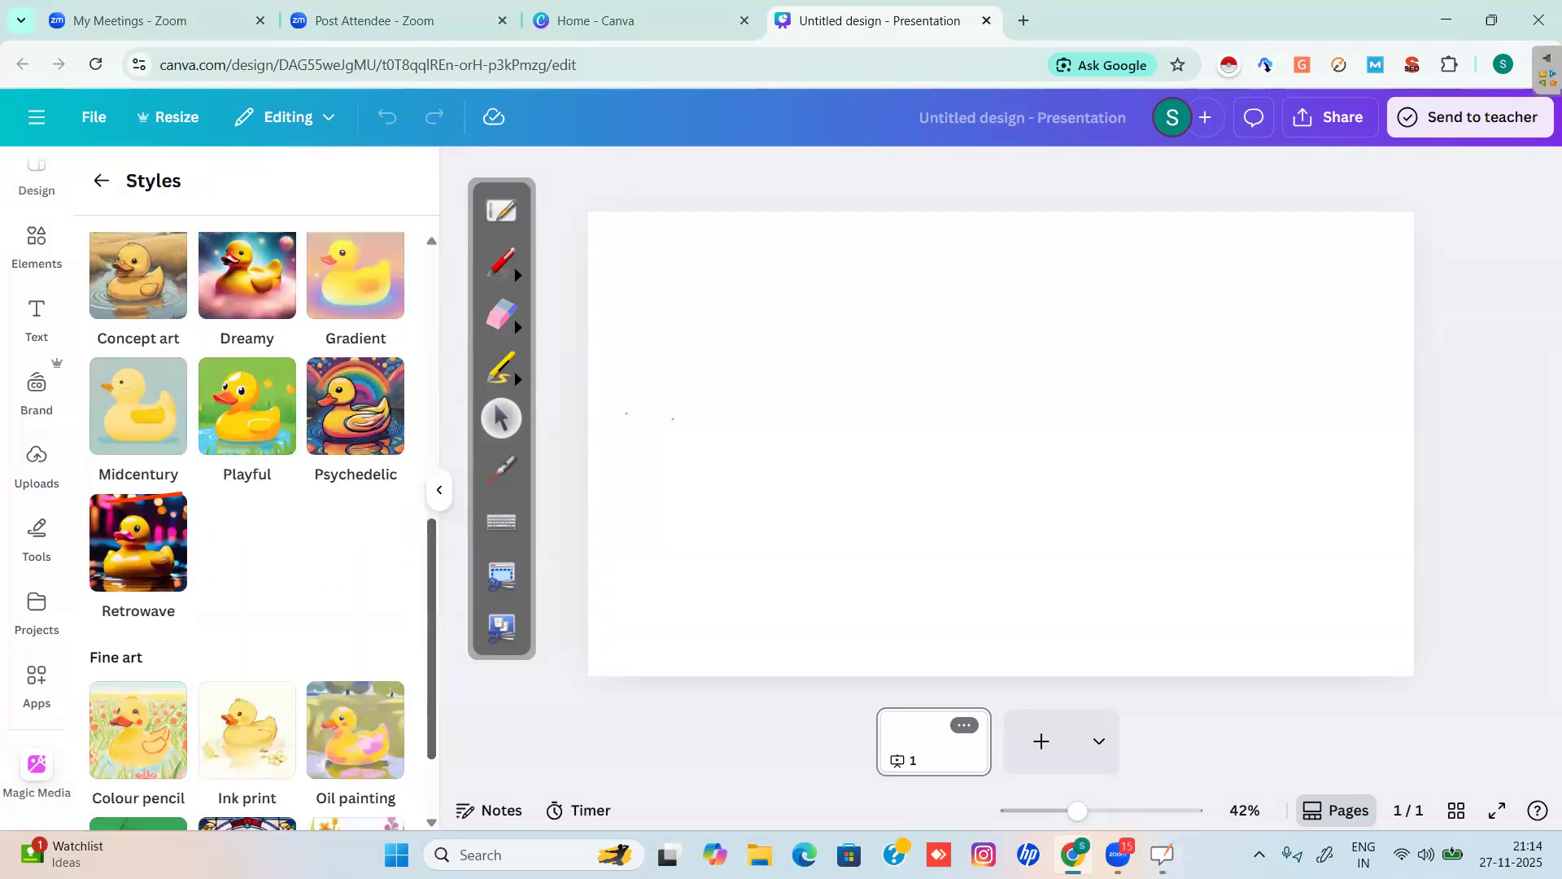
scroll(110, 498, down, 1)
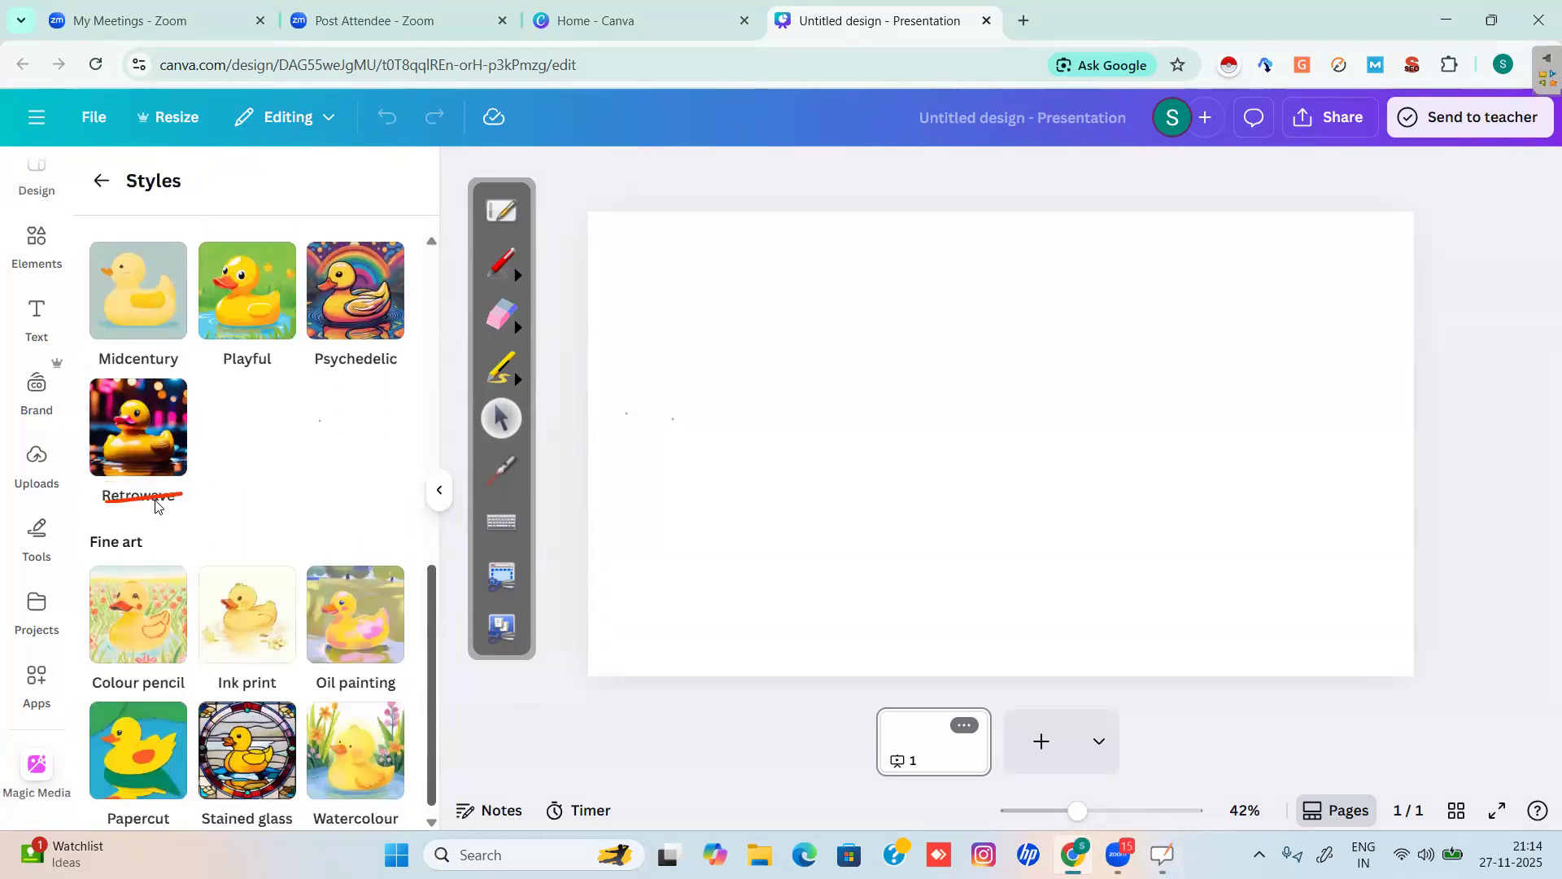
click(113, 502)
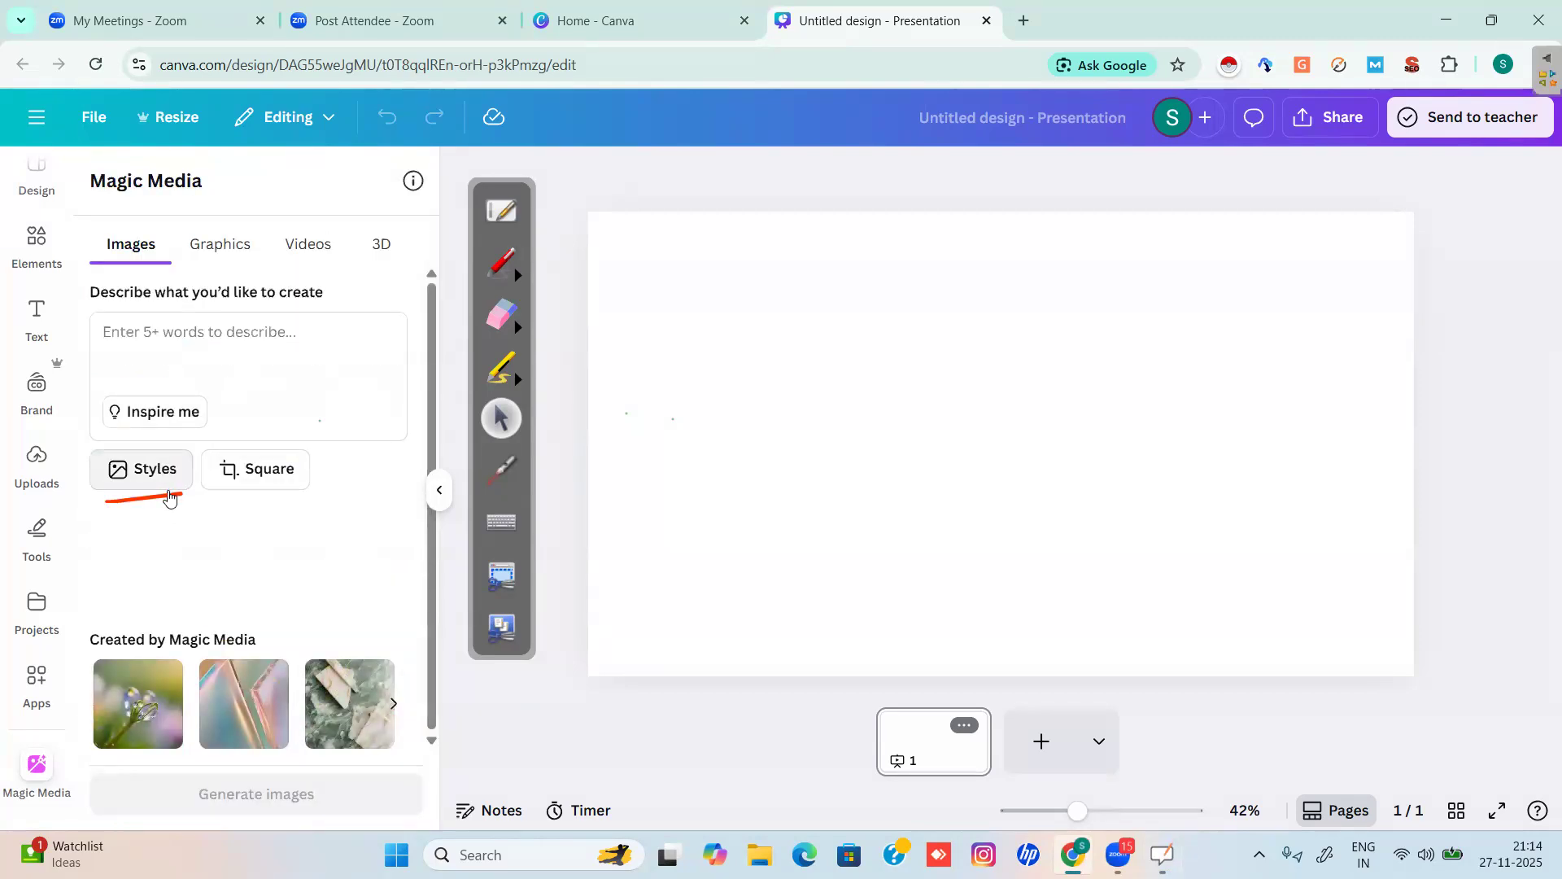
click(168, 492)
key(Down)
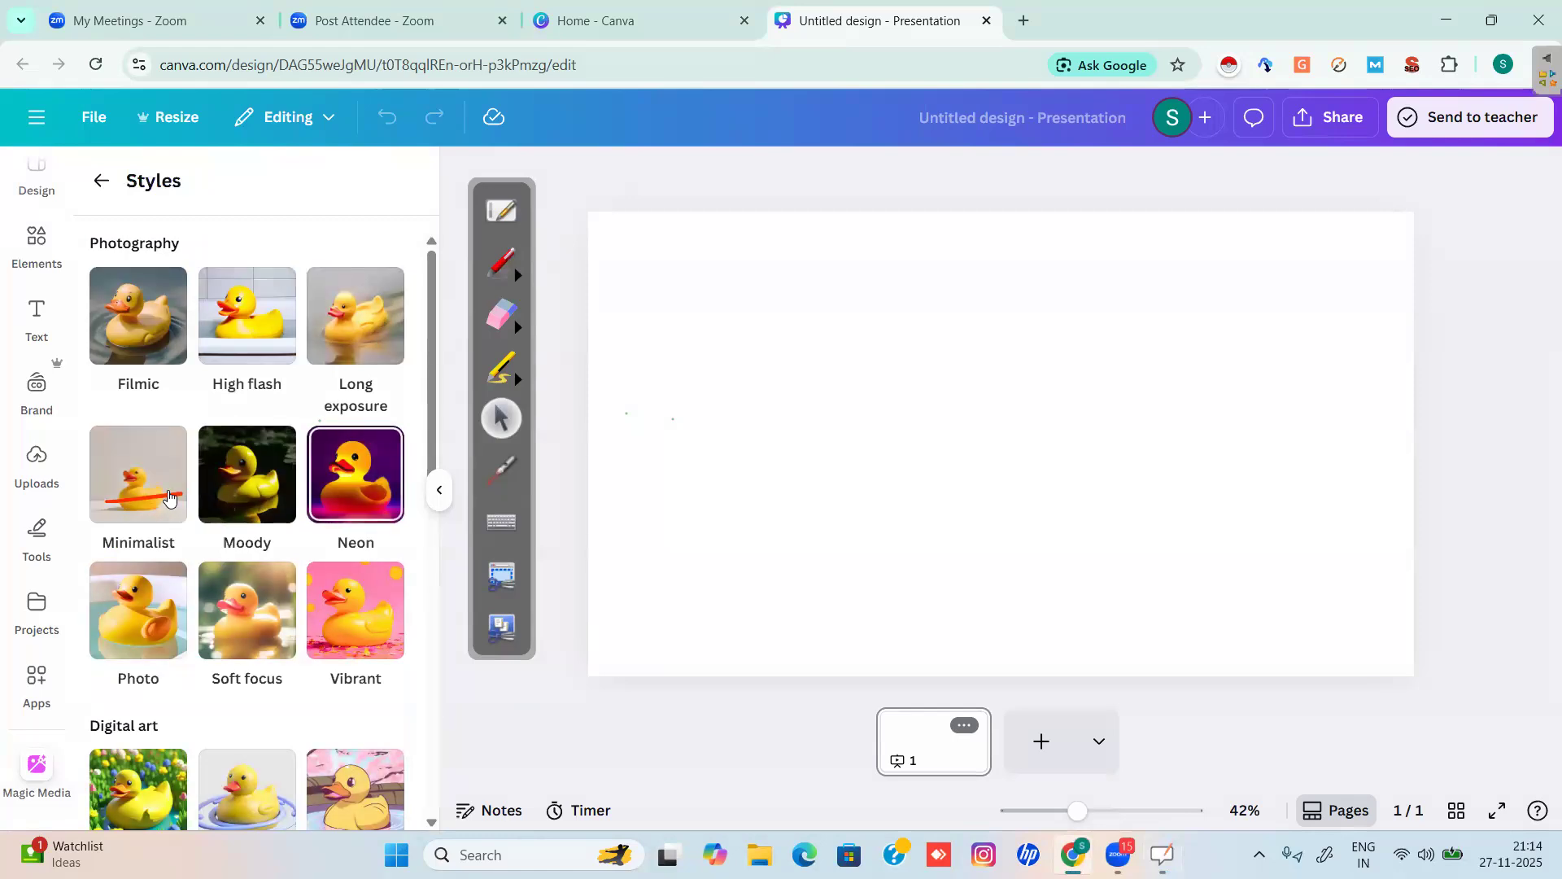
key(Return)
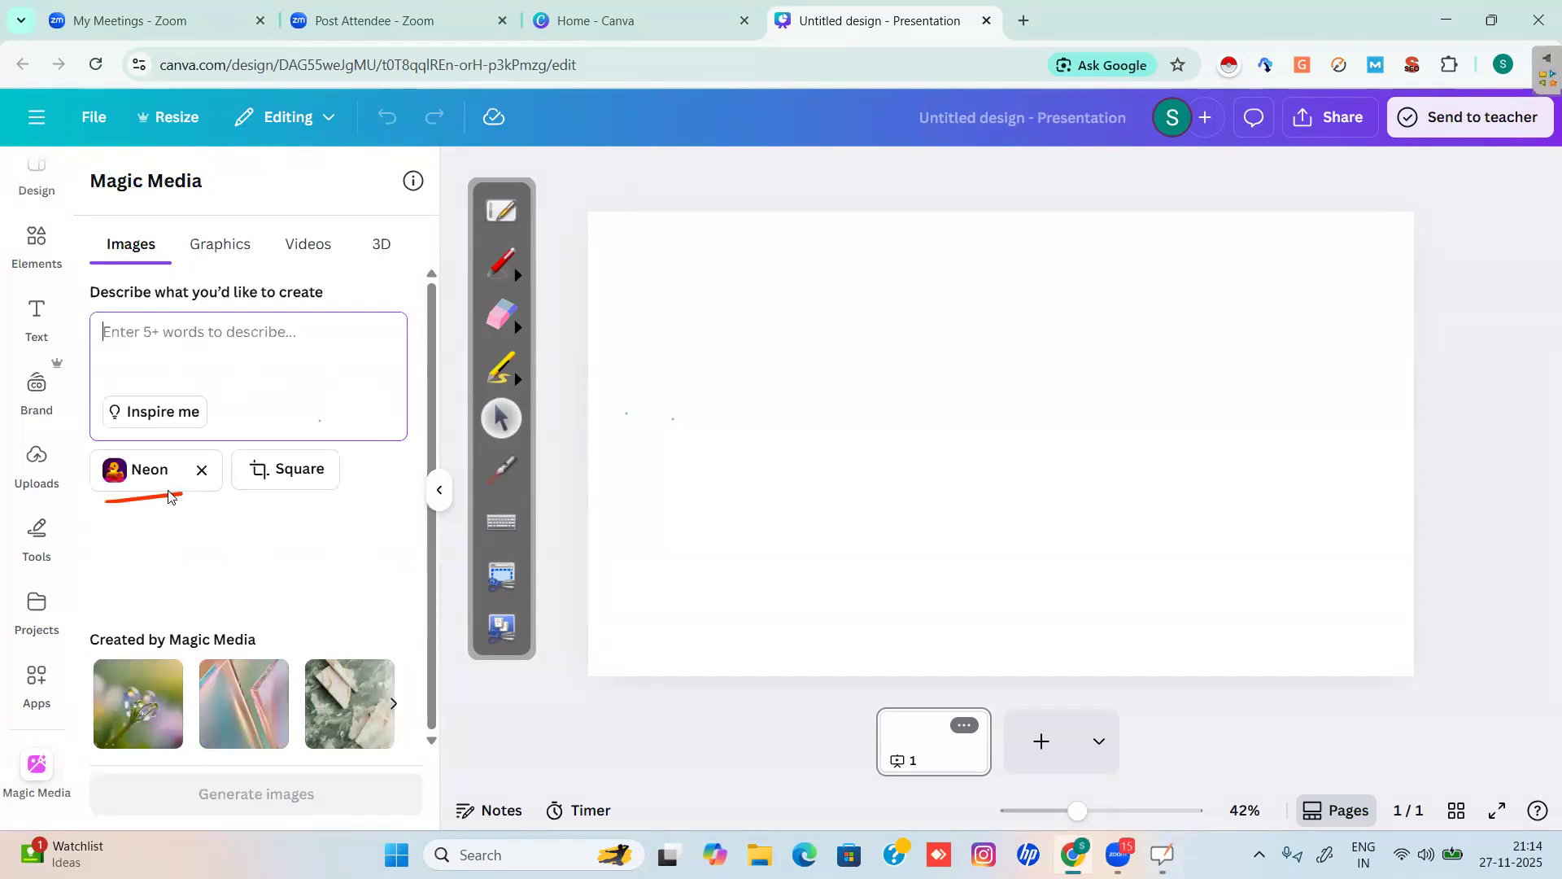
Enter the prompt 'A Robot with golden eyes and hand made up of neon blue metal standing in a busy city'.
text(A Ro)
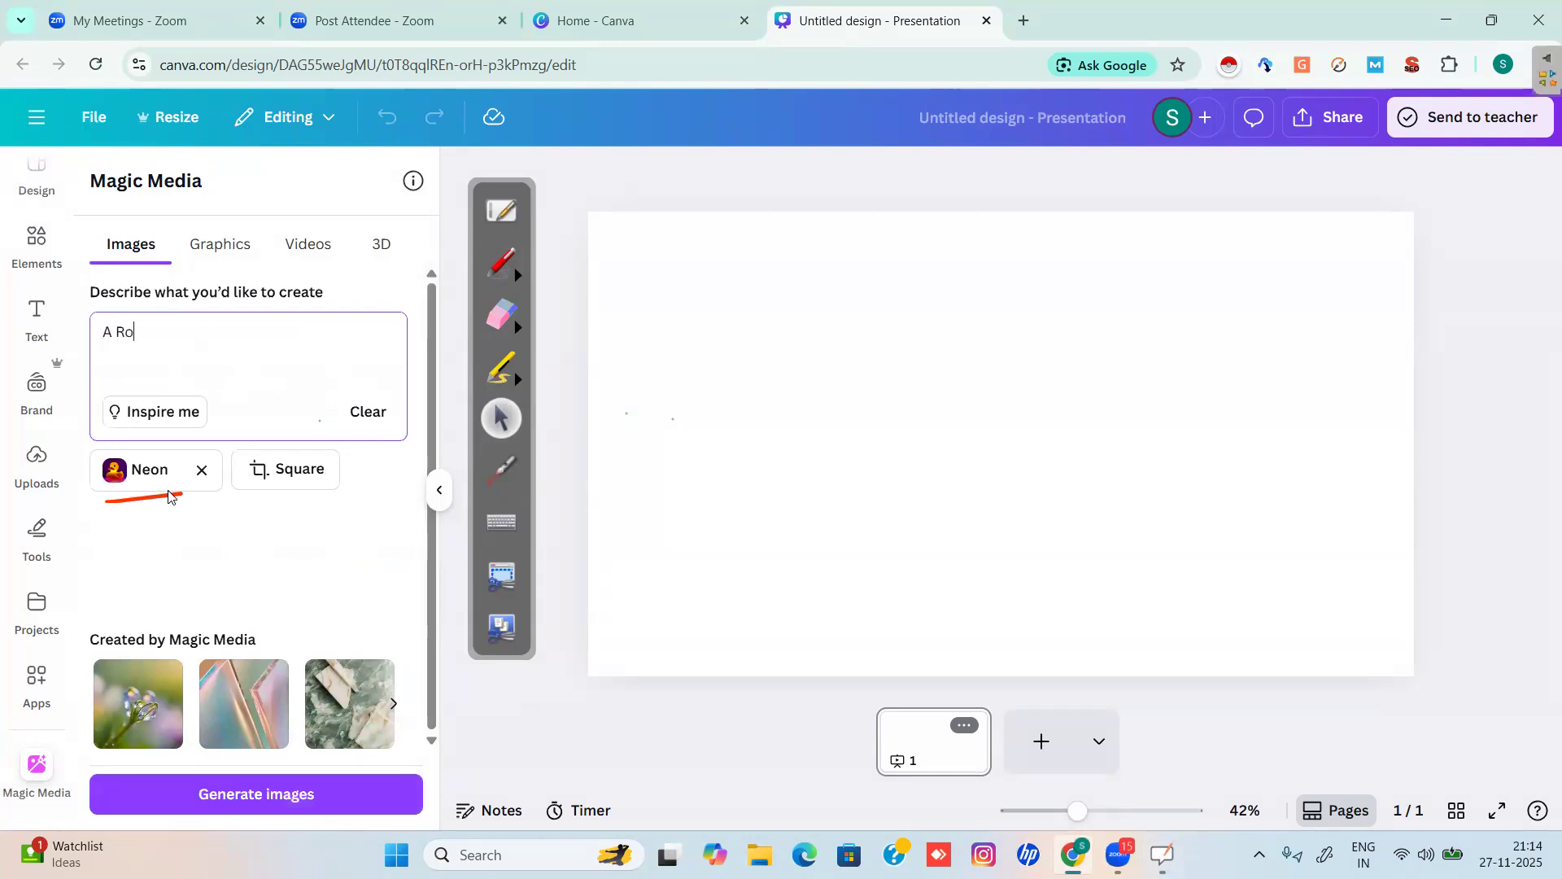
text(bot with)
text(uperpowers flic)
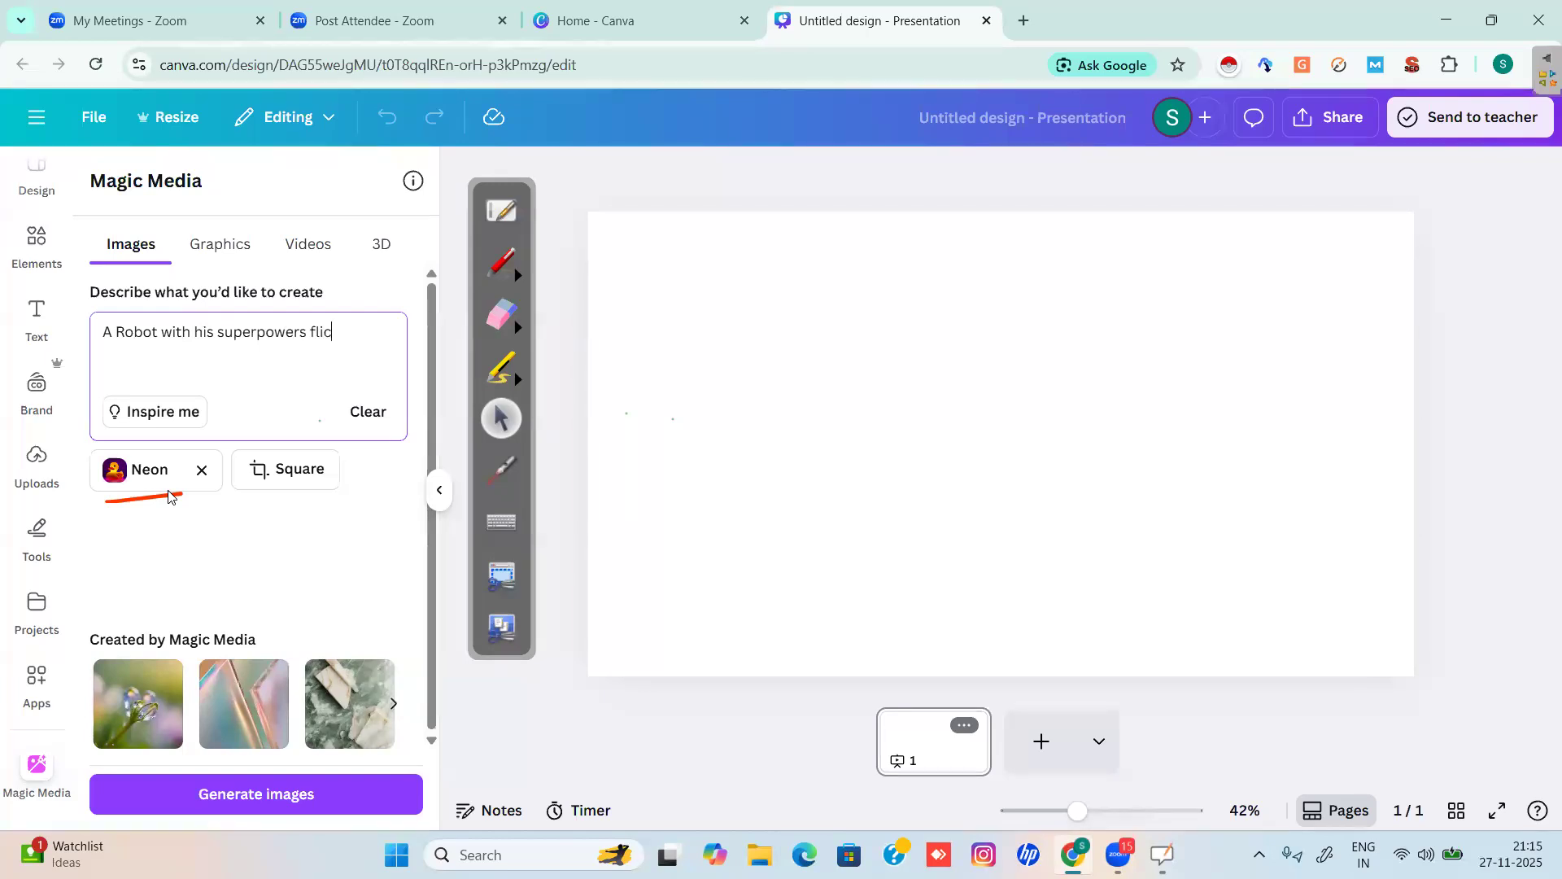
key(BackSpace)
key(BackSpace)
key(BackSpace)
key(BackSpace)
key(BackSpace)
key(BackSpace)
key(BackSpace)
key(BackSpace)
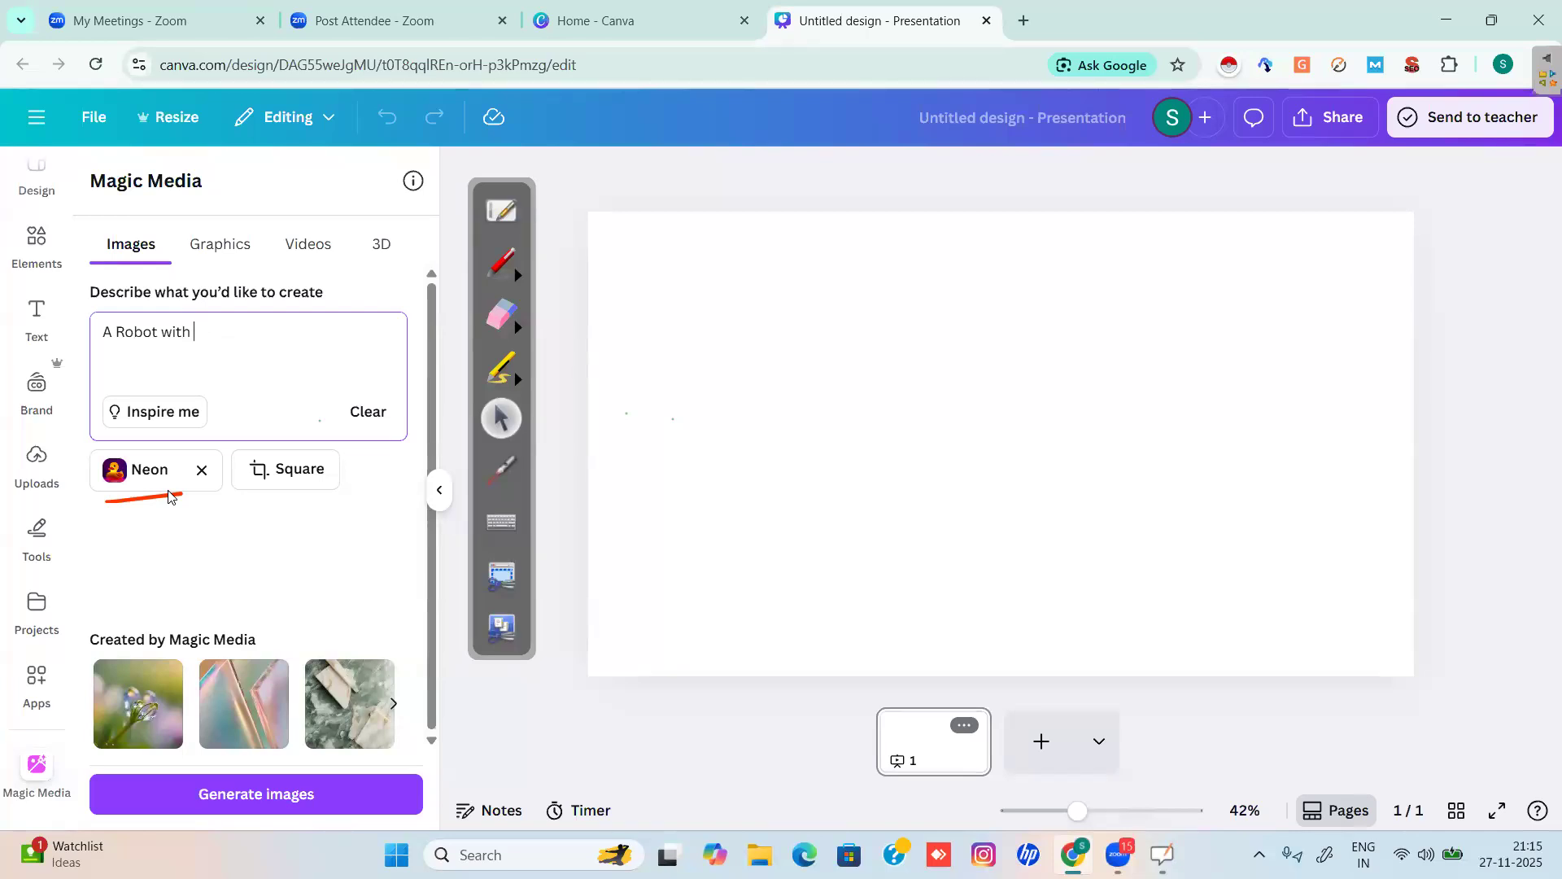
text(golden eyes and hand made up )
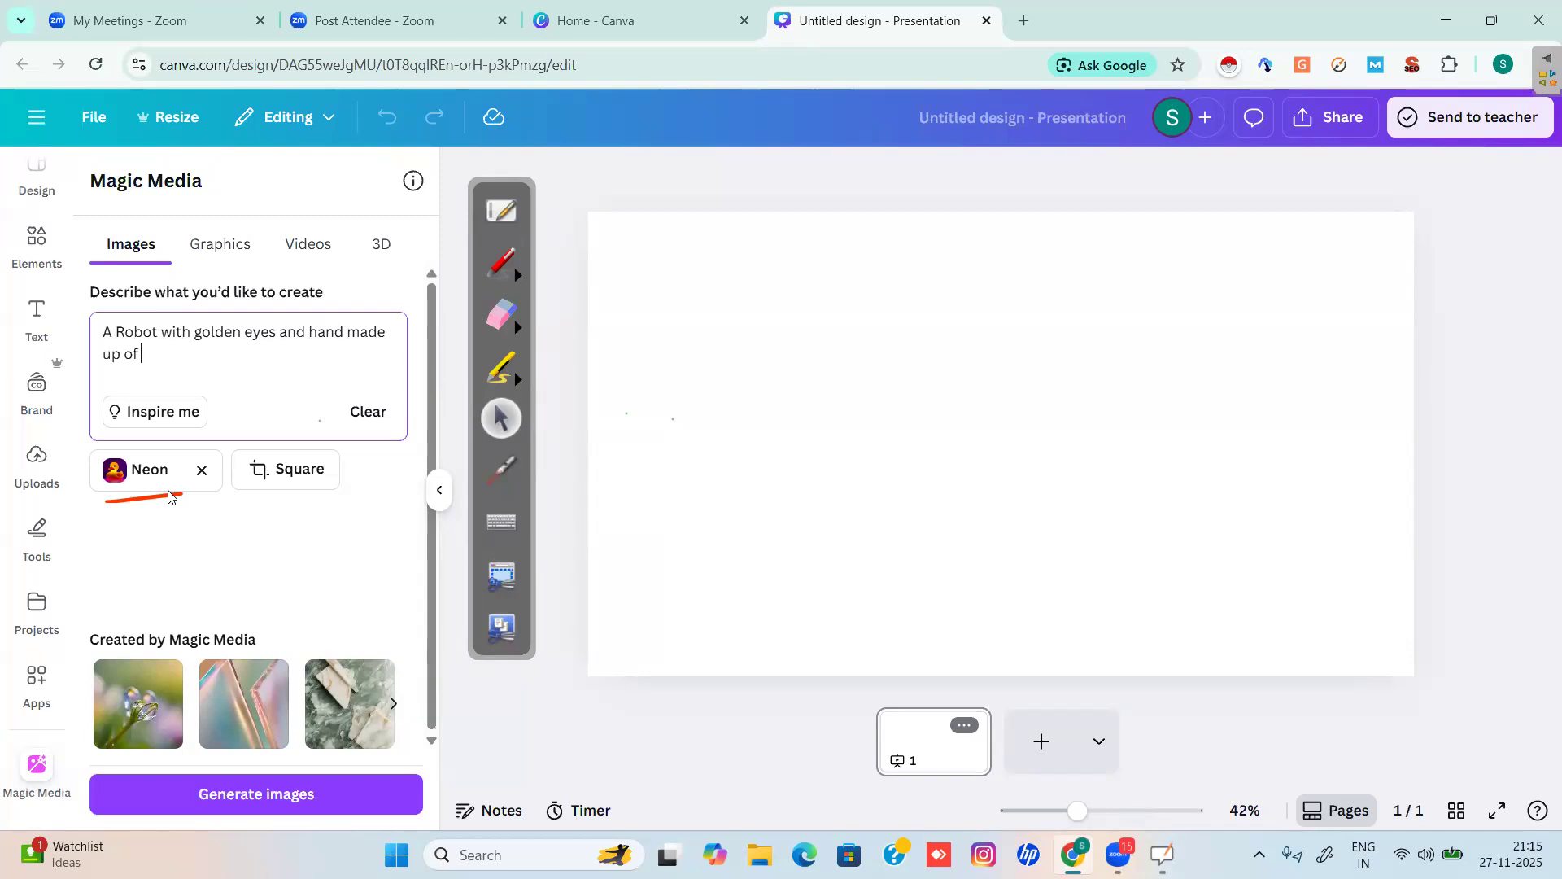
text(of neon blue metal stand)
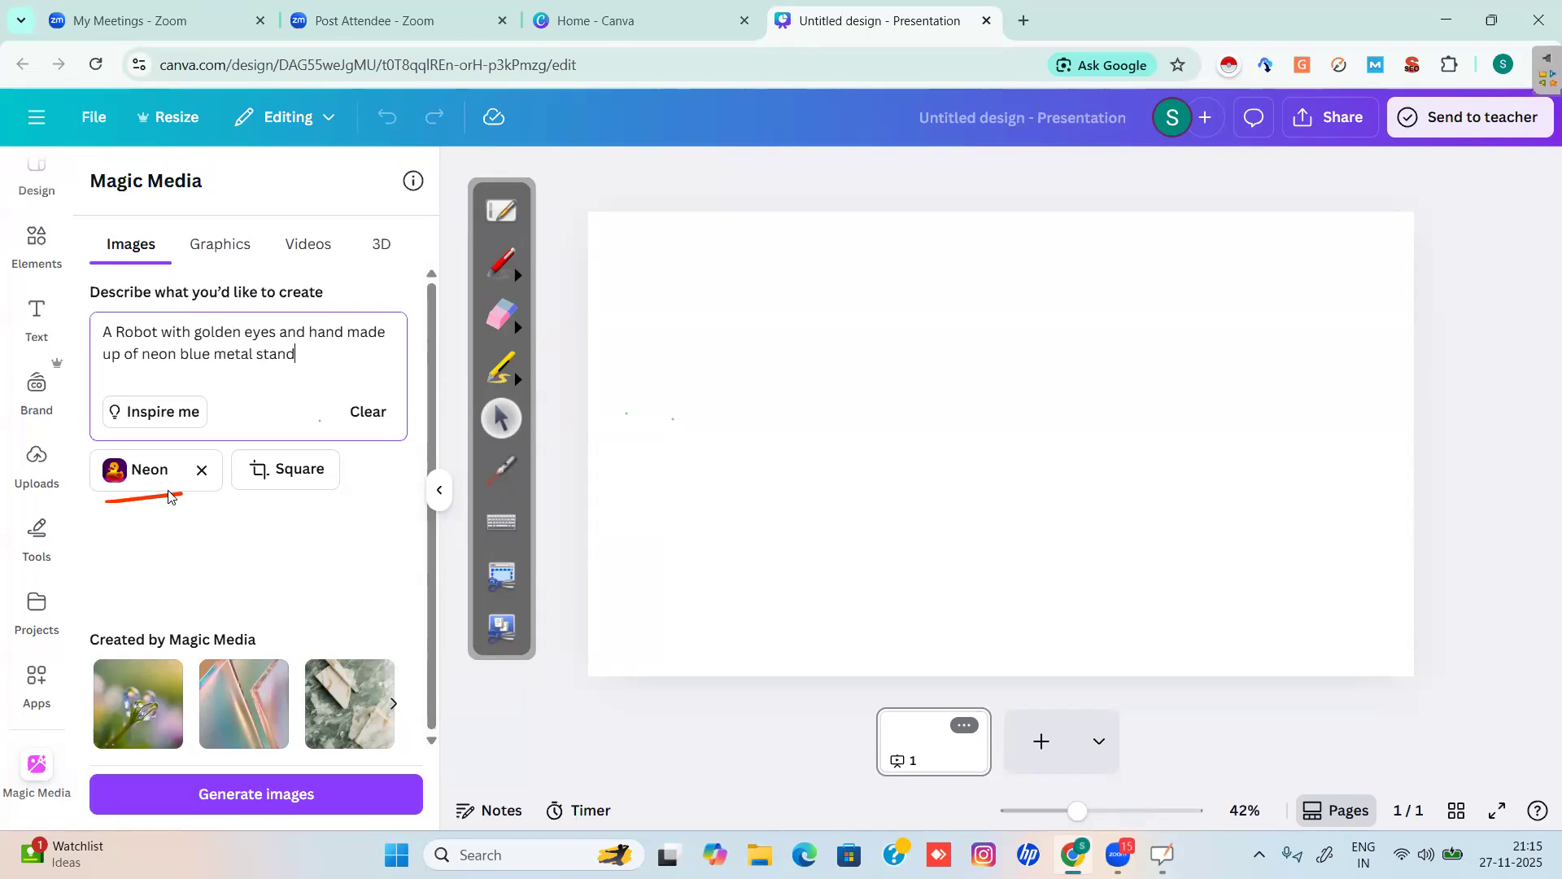
text(ng in a busy city)
Keep the Square image shape, draw a red attention loop, and generate the four neon robot images.
click(153, 469)
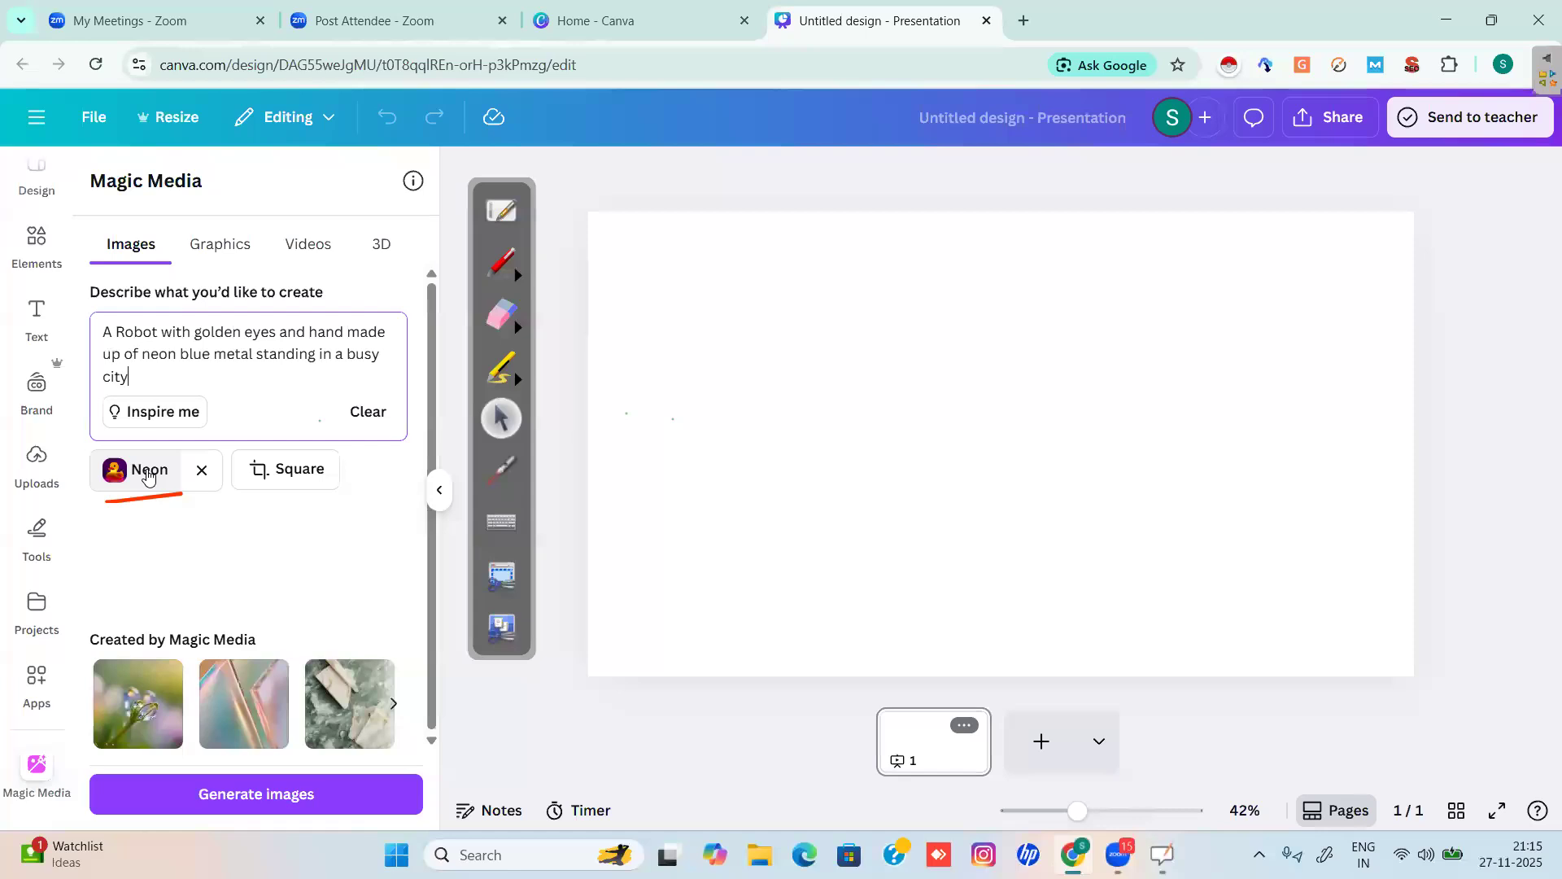
click(294, 479)
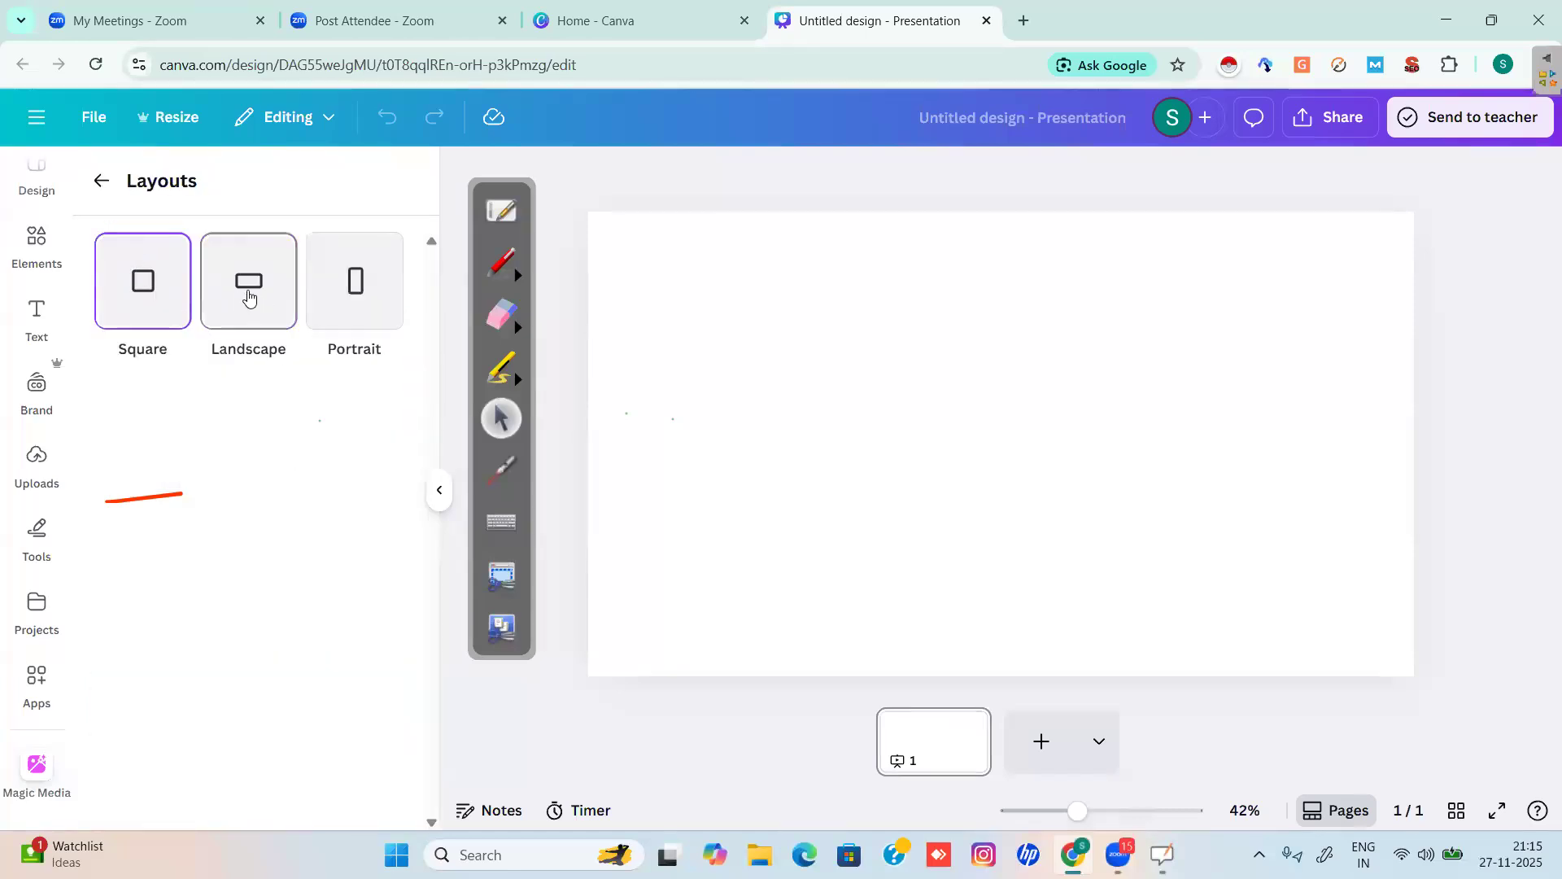
click(132, 293)
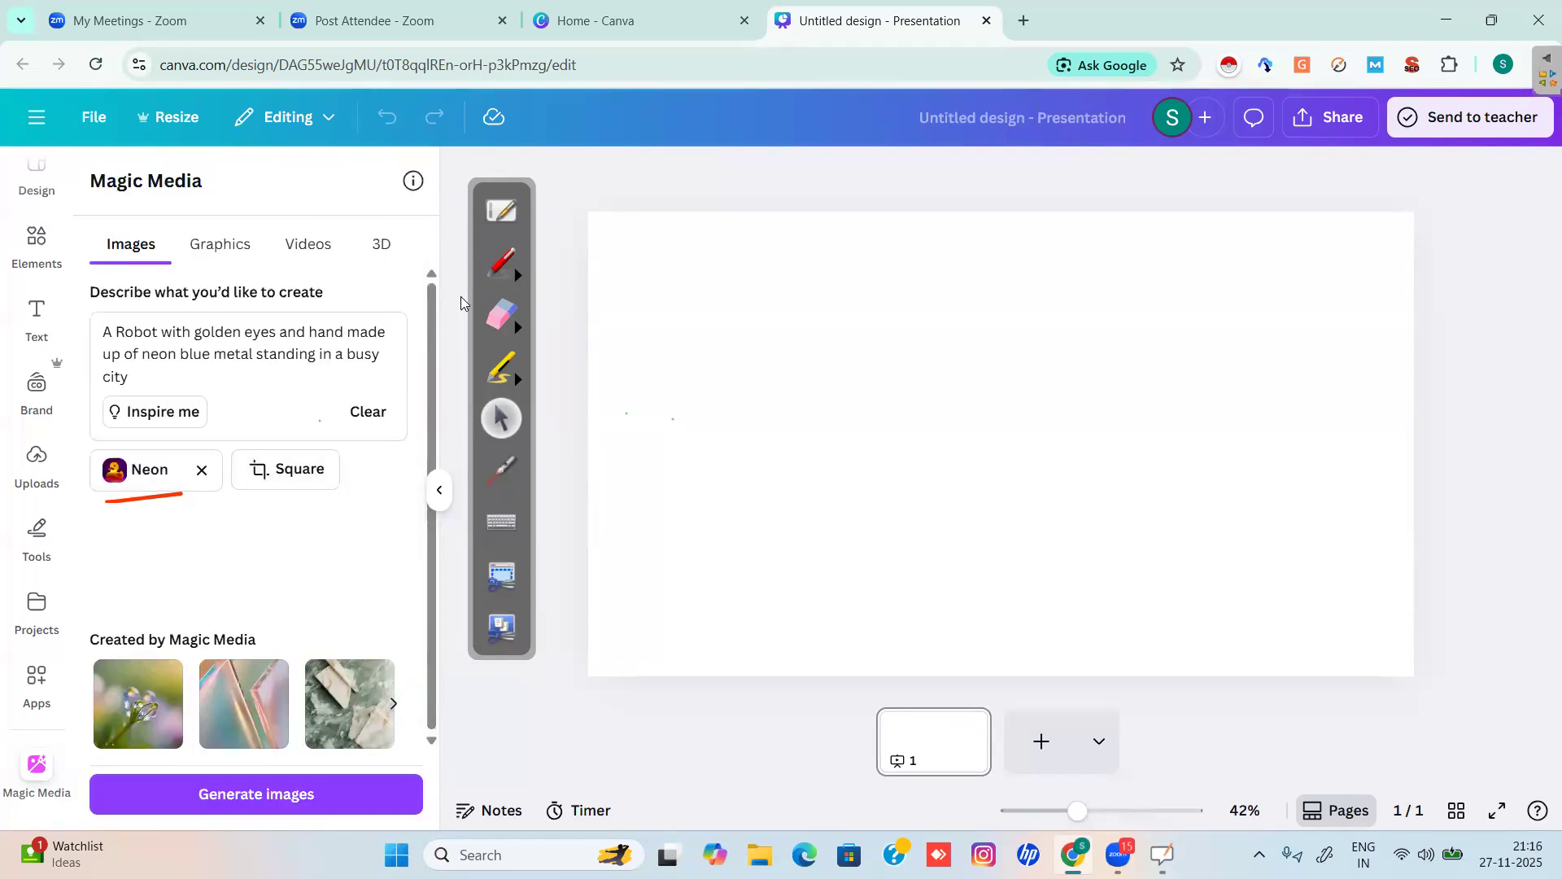
click(498, 267)
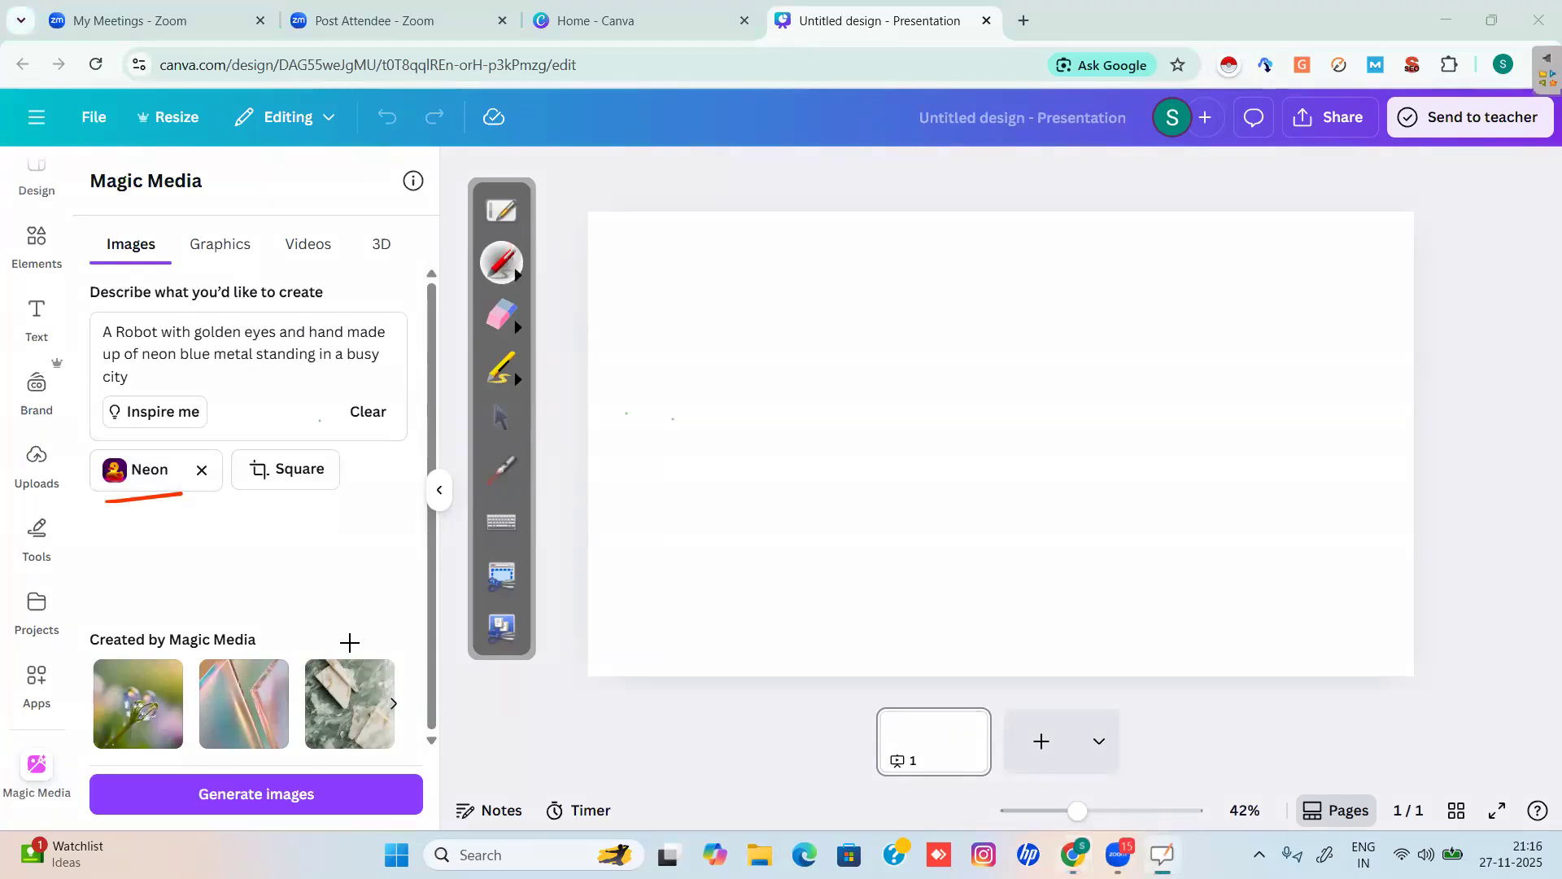
mouse_move(277, 761)
mouse_down()
mouse_move(181, 790)
mouse_move(325, 872)
mouse_move(234, 766)
mouse_up()
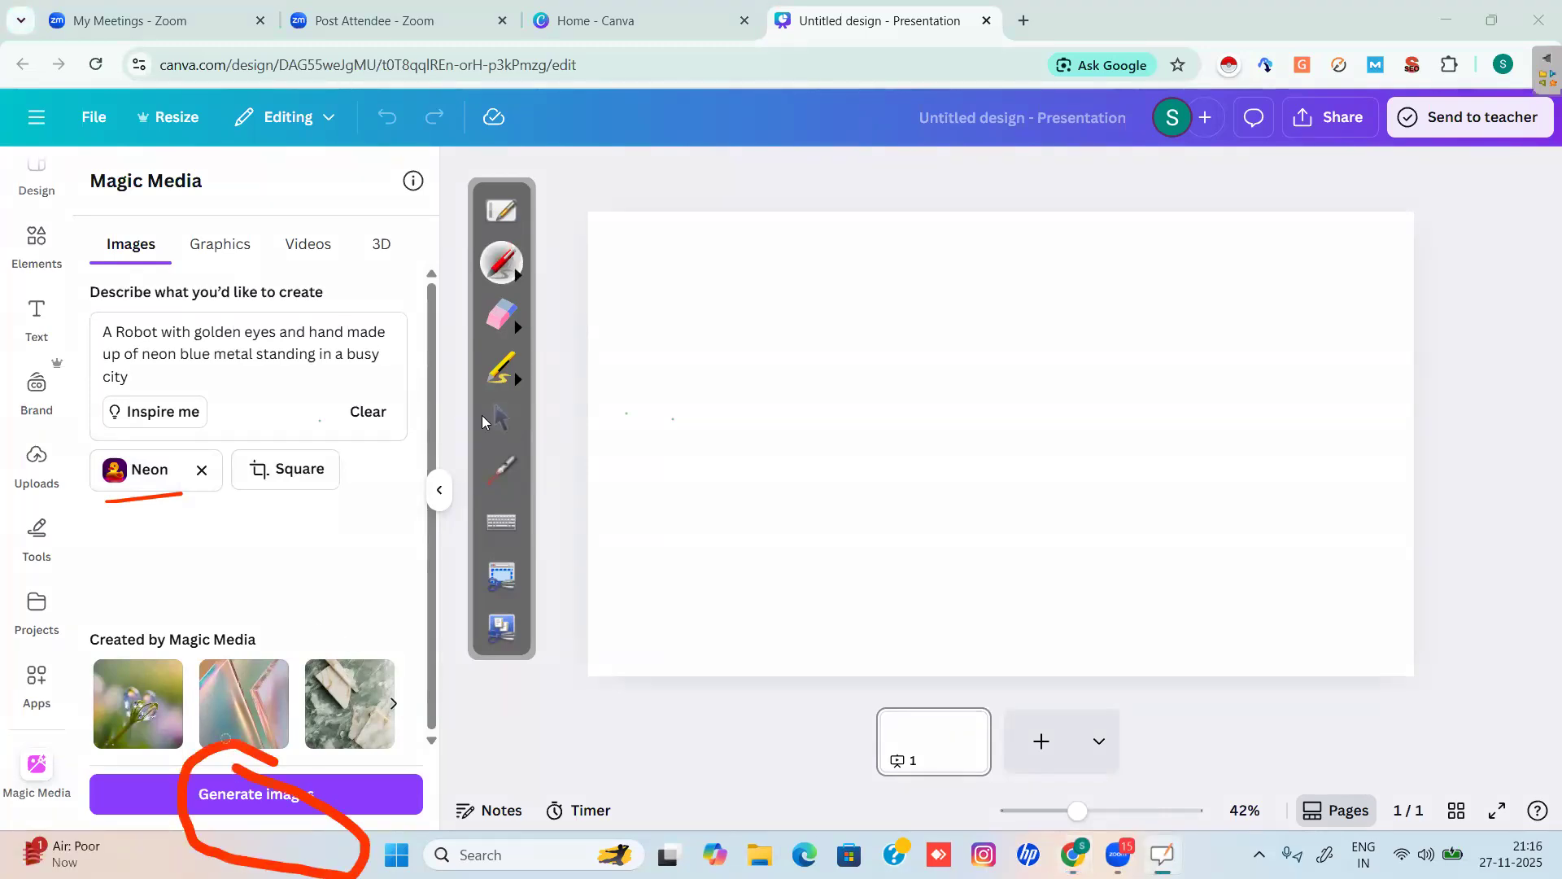
click(503, 417)
click(232, 793)
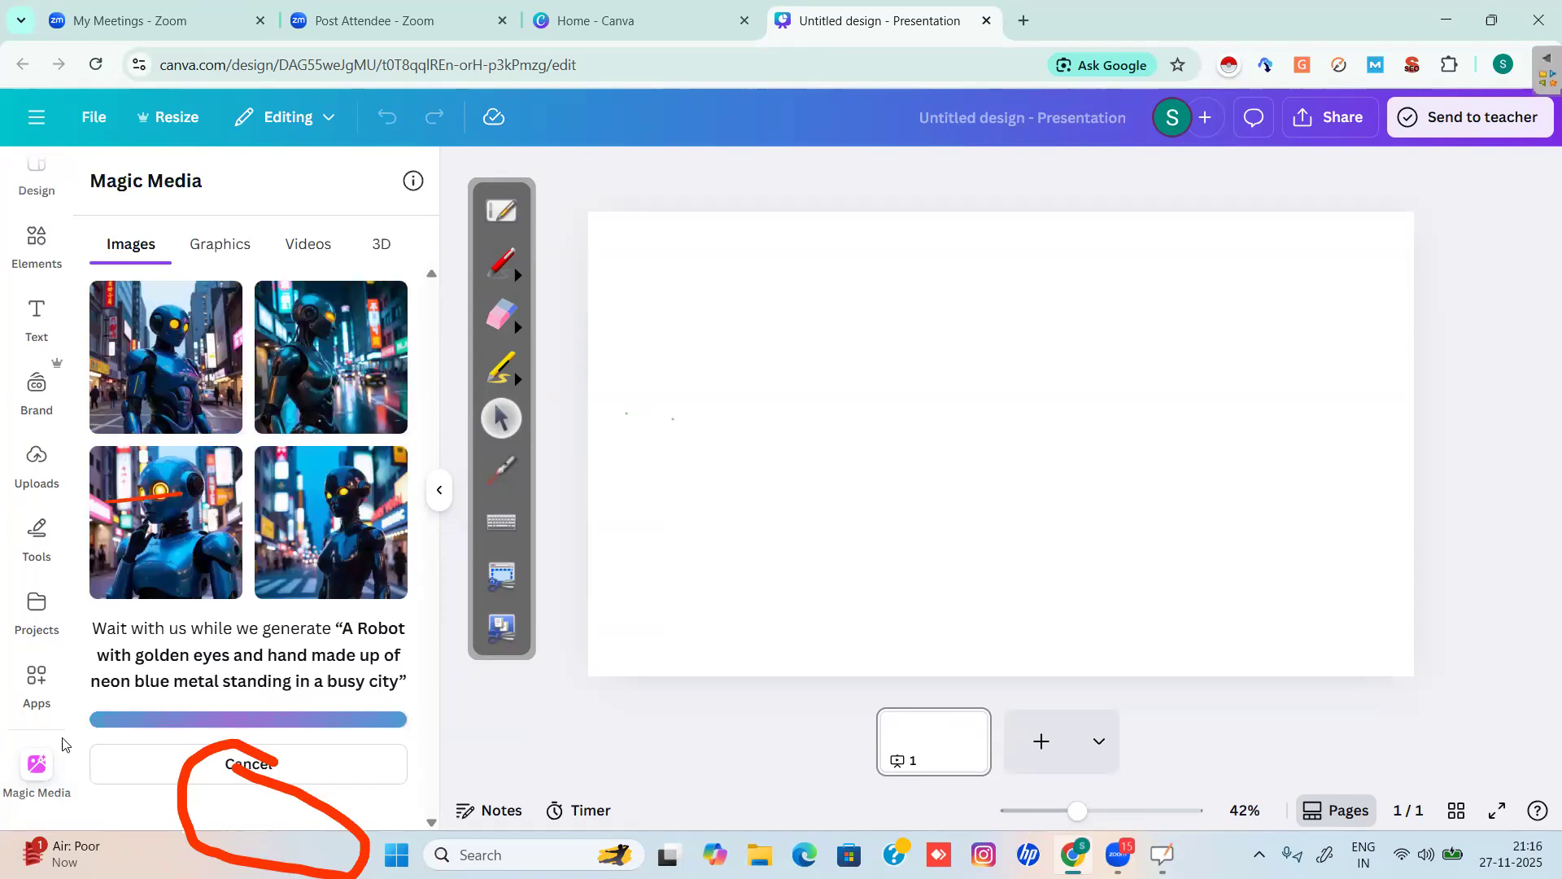
click(501, 315)
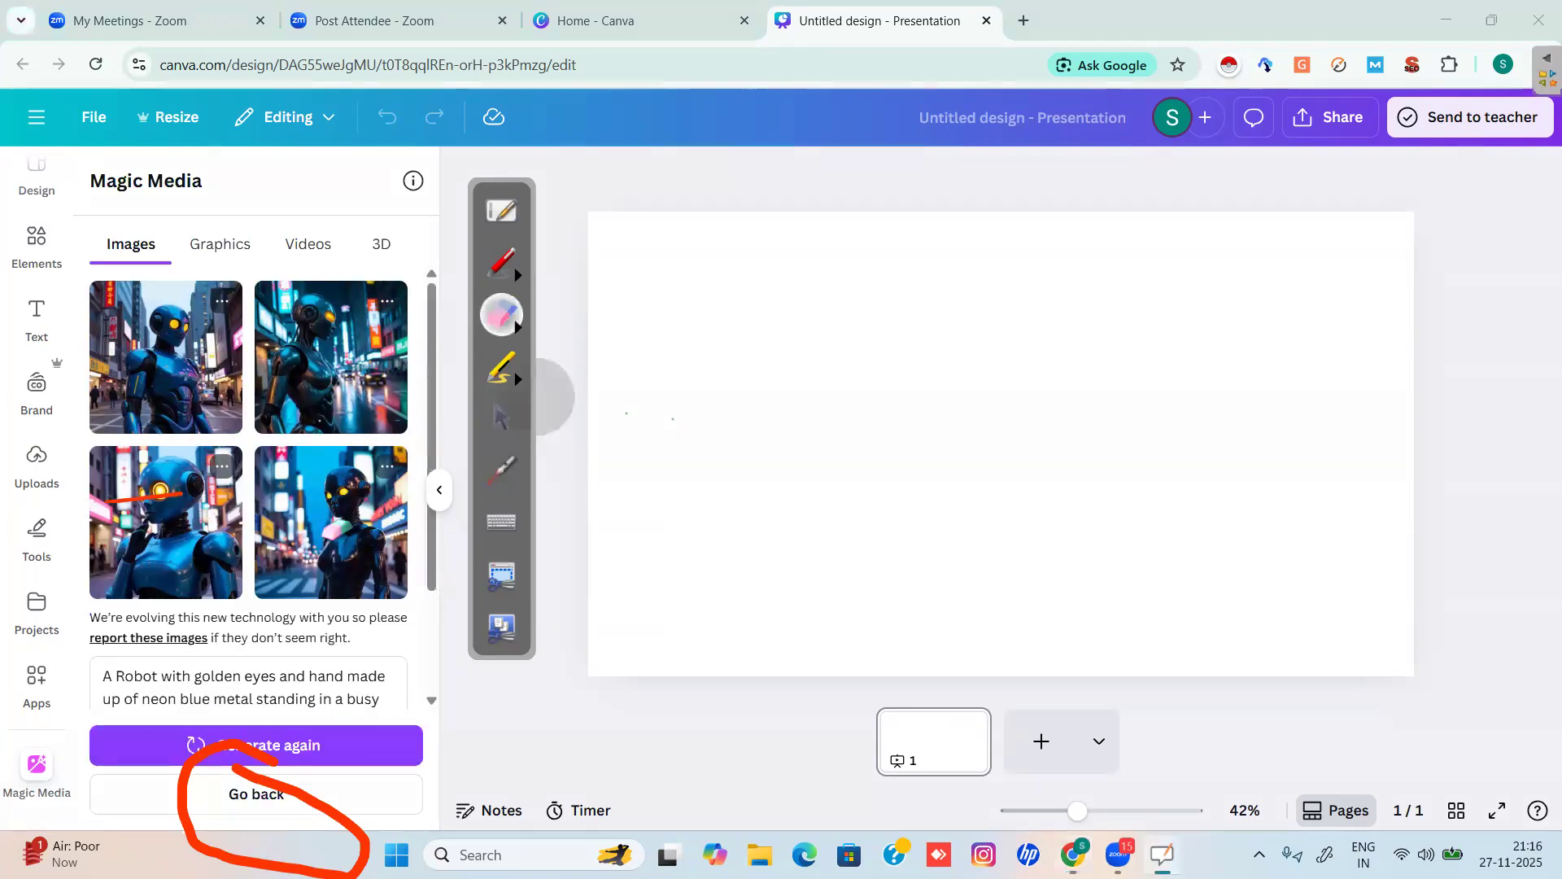
Erase the red annotation loop and the red stroke over the third robot thumbnail.
mouse_move(310, 748)
mouse_down()
mouse_move(220, 742)
mouse_move(329, 801)
mouse_up()
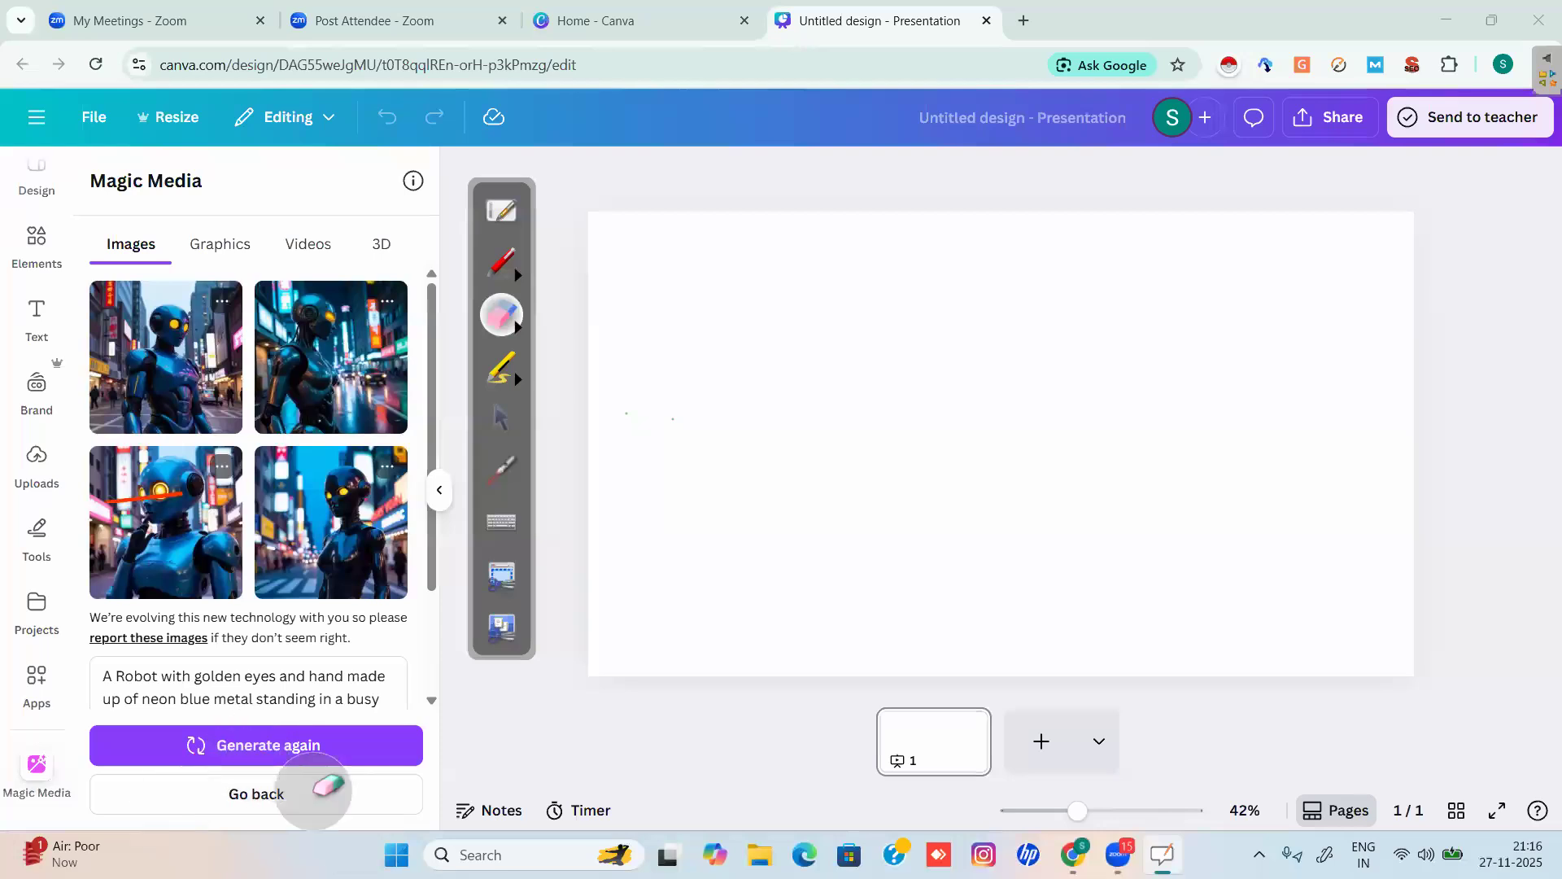
click(499, 416)
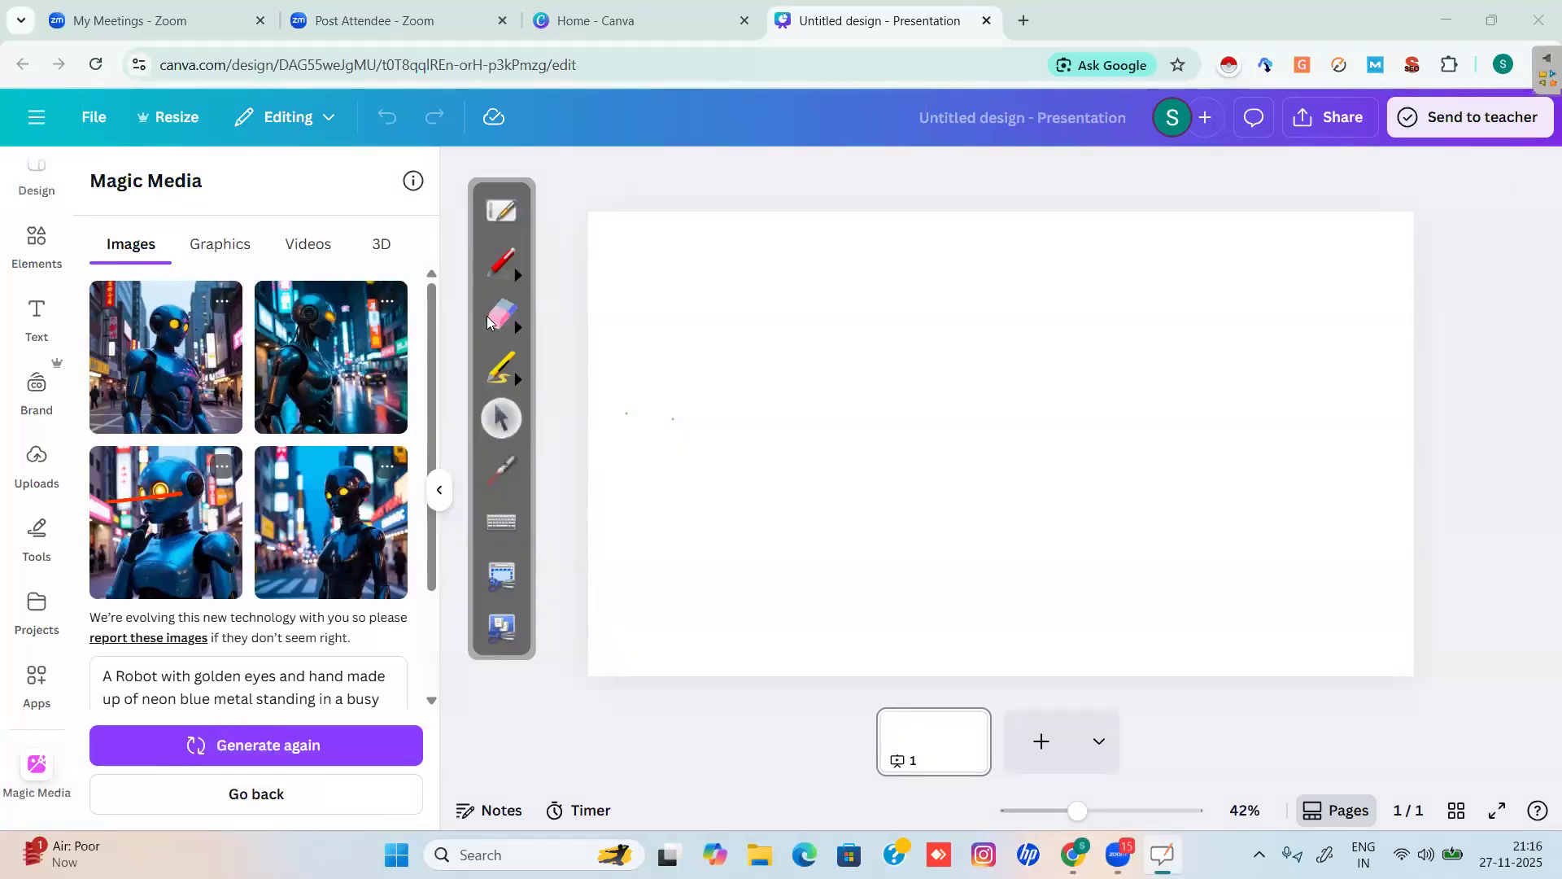
click(501, 316)
drag(89, 488, 196, 493)
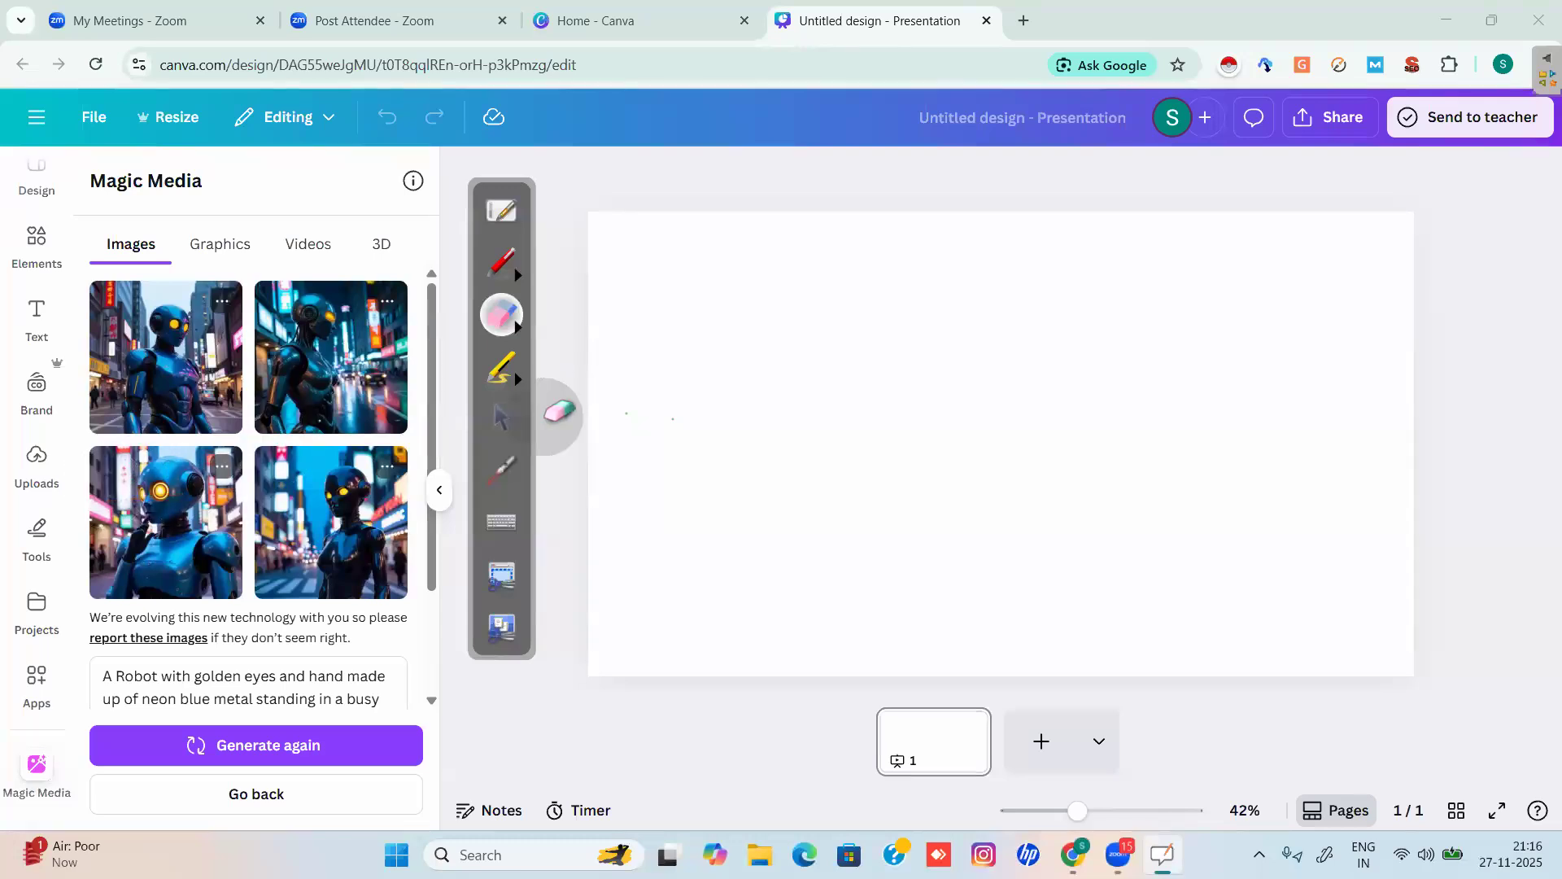
click(497, 413)
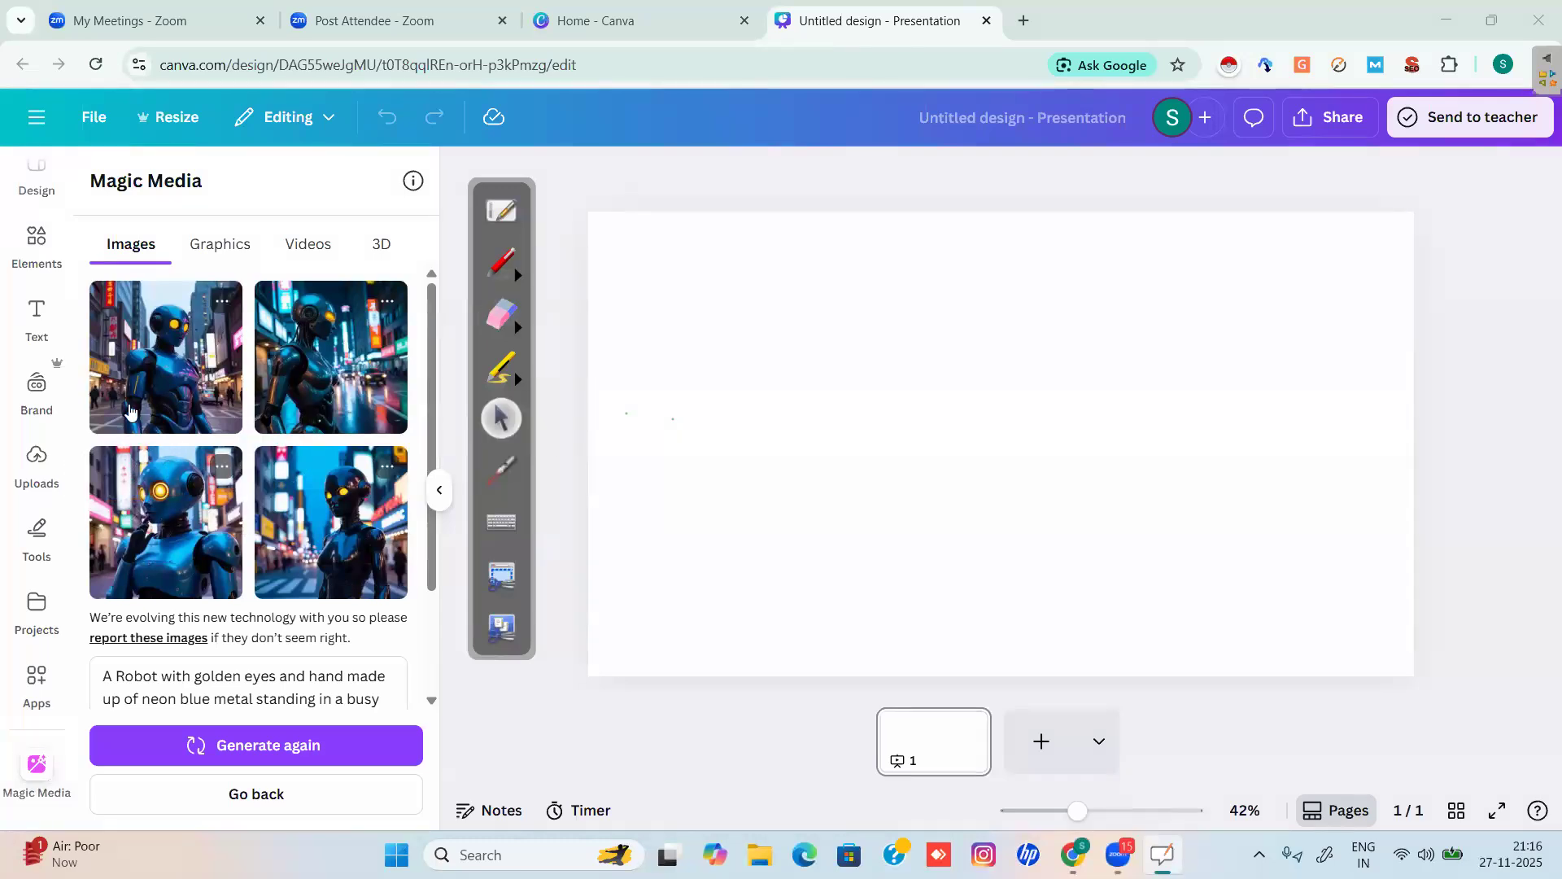
Place the first two robot images along the top-left of the slide, shrunk to matching size.
click(156, 351)
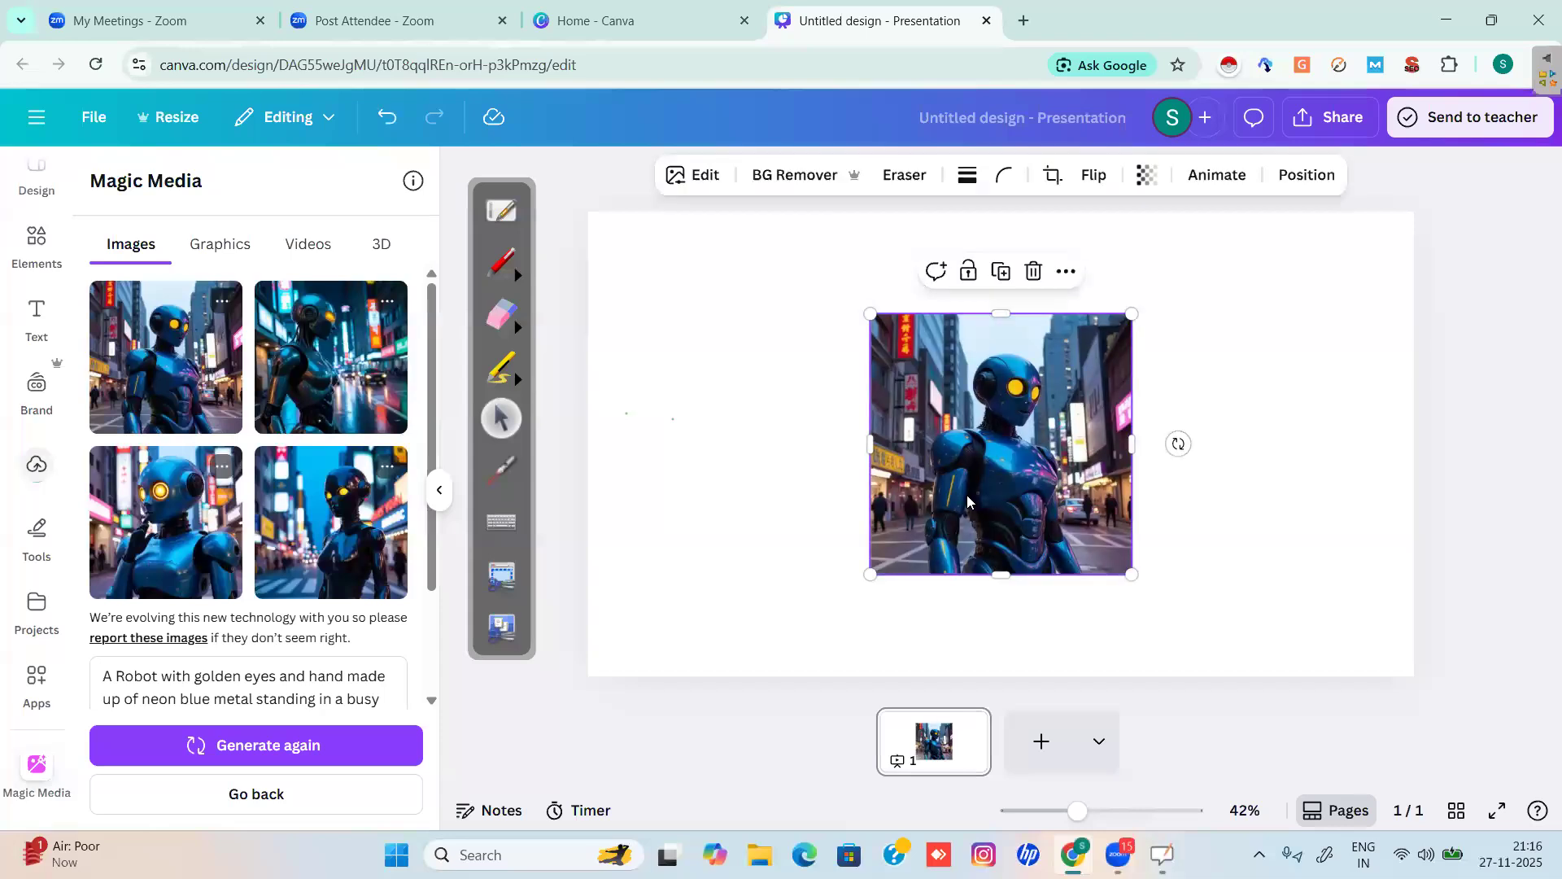
drag(964, 484, 682, 386)
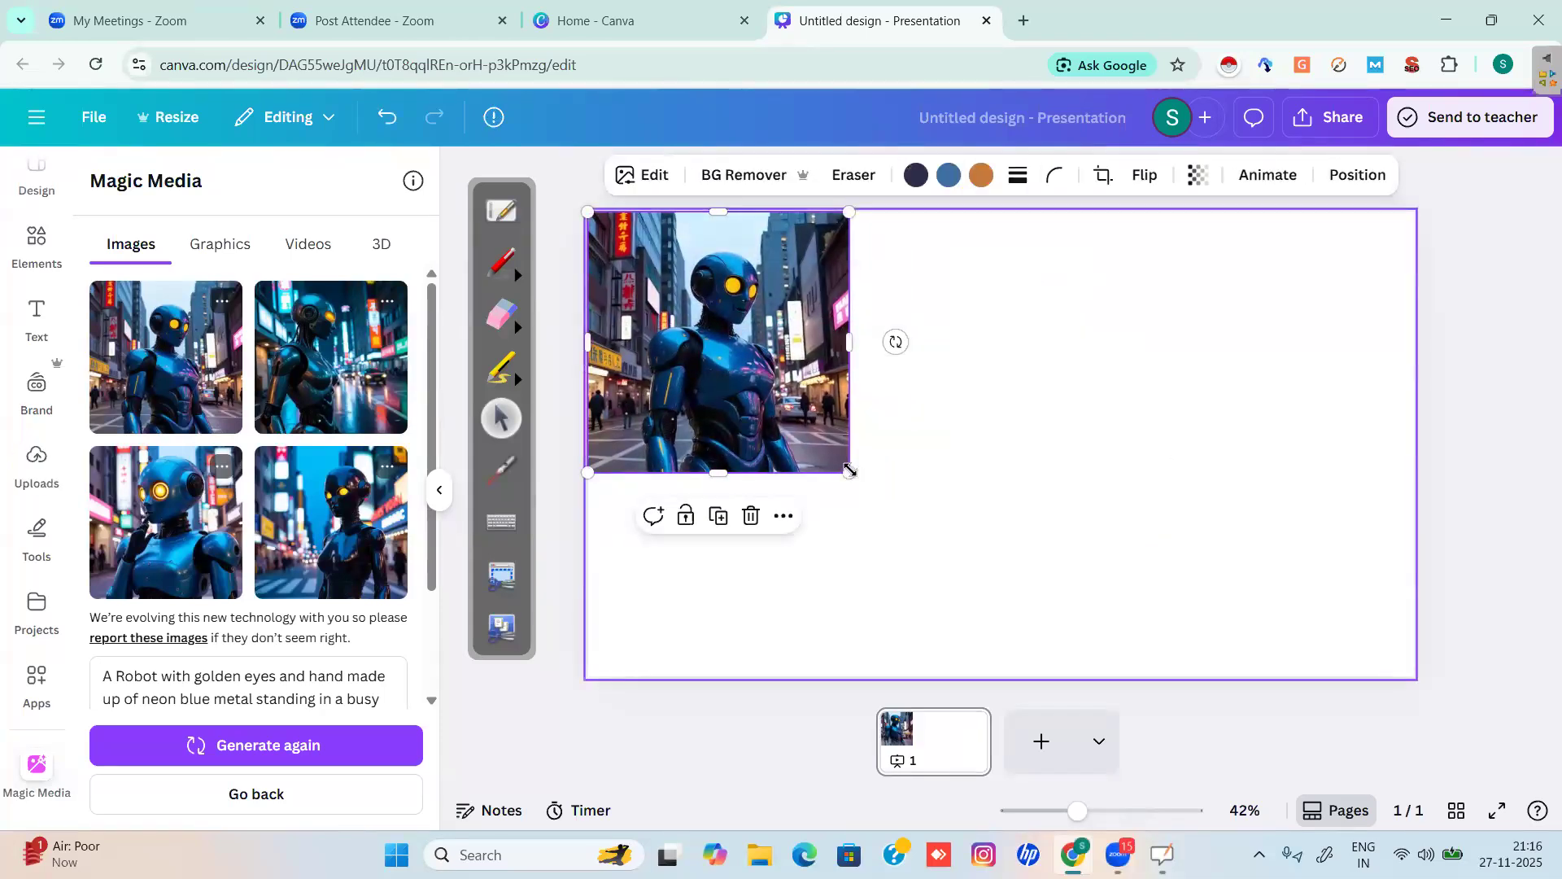
drag(848, 472, 792, 415)
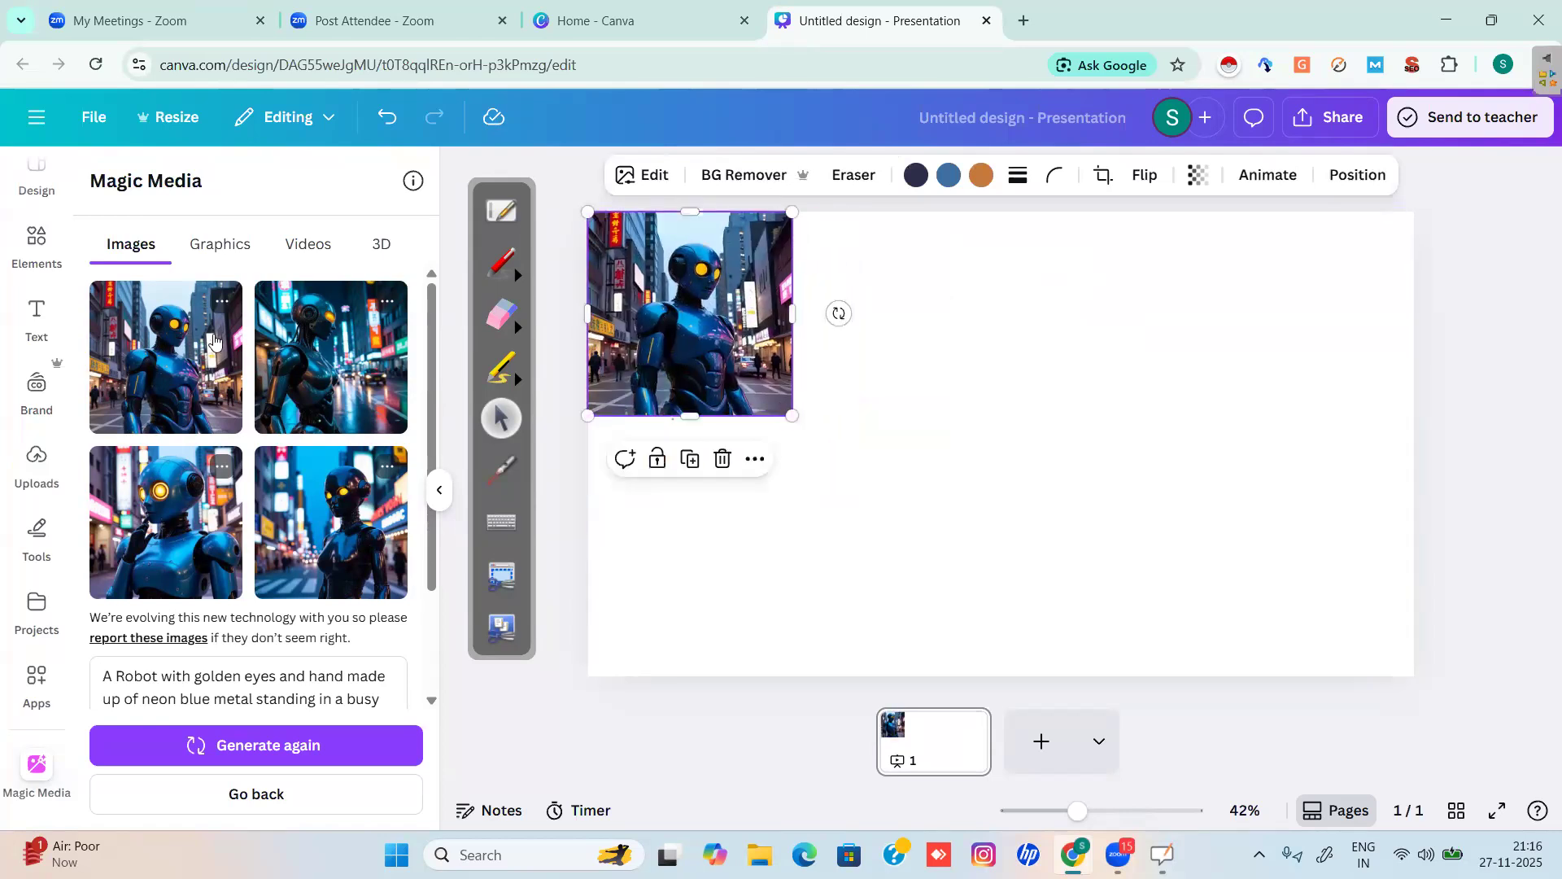
click(338, 363)
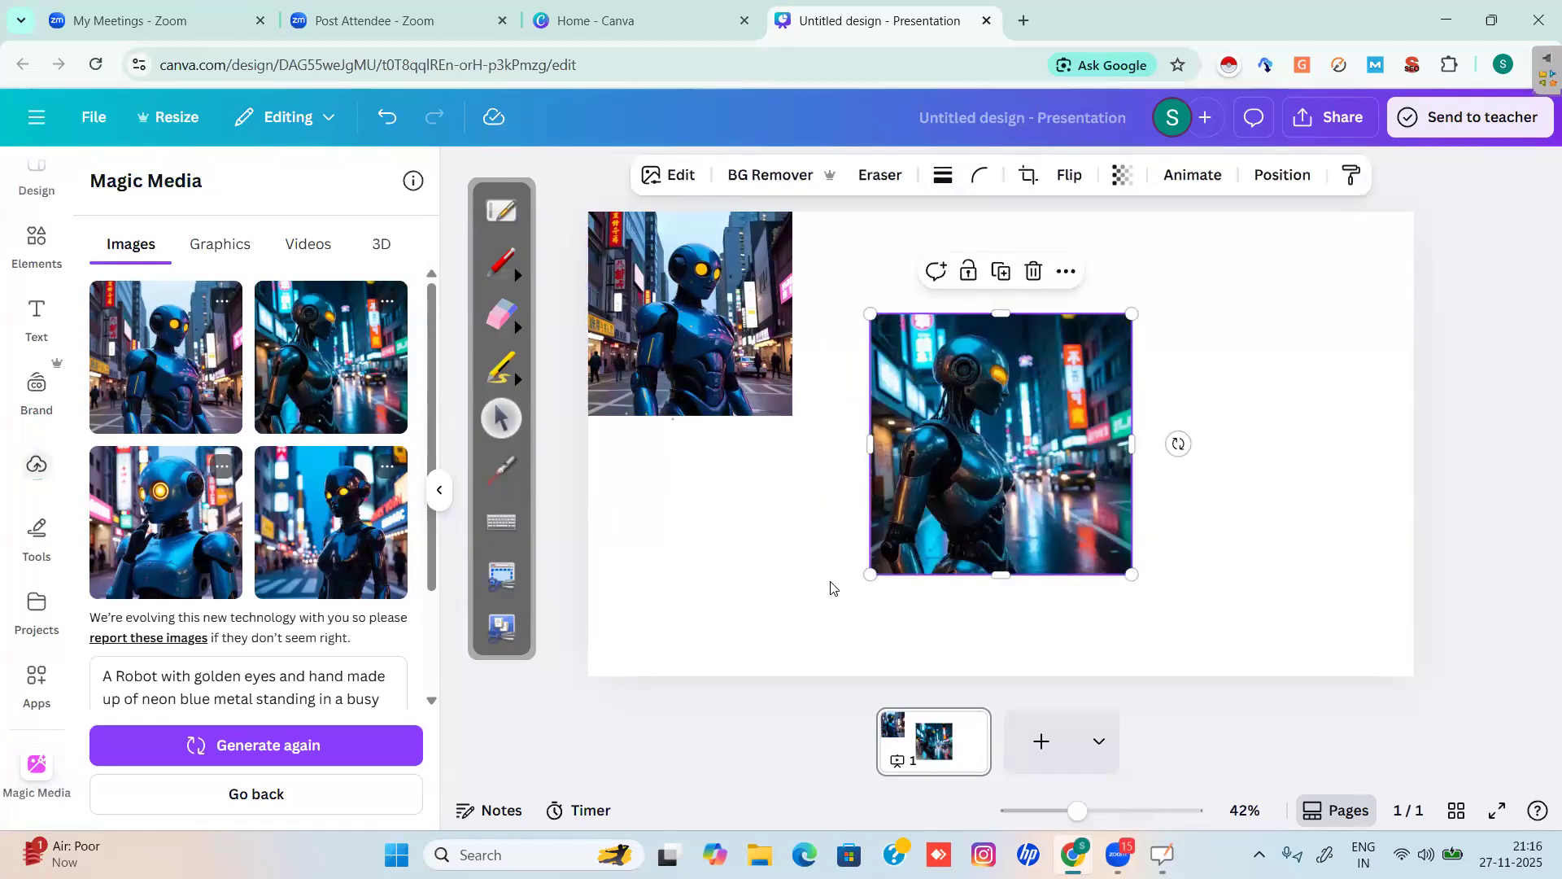
drag(991, 507, 908, 412)
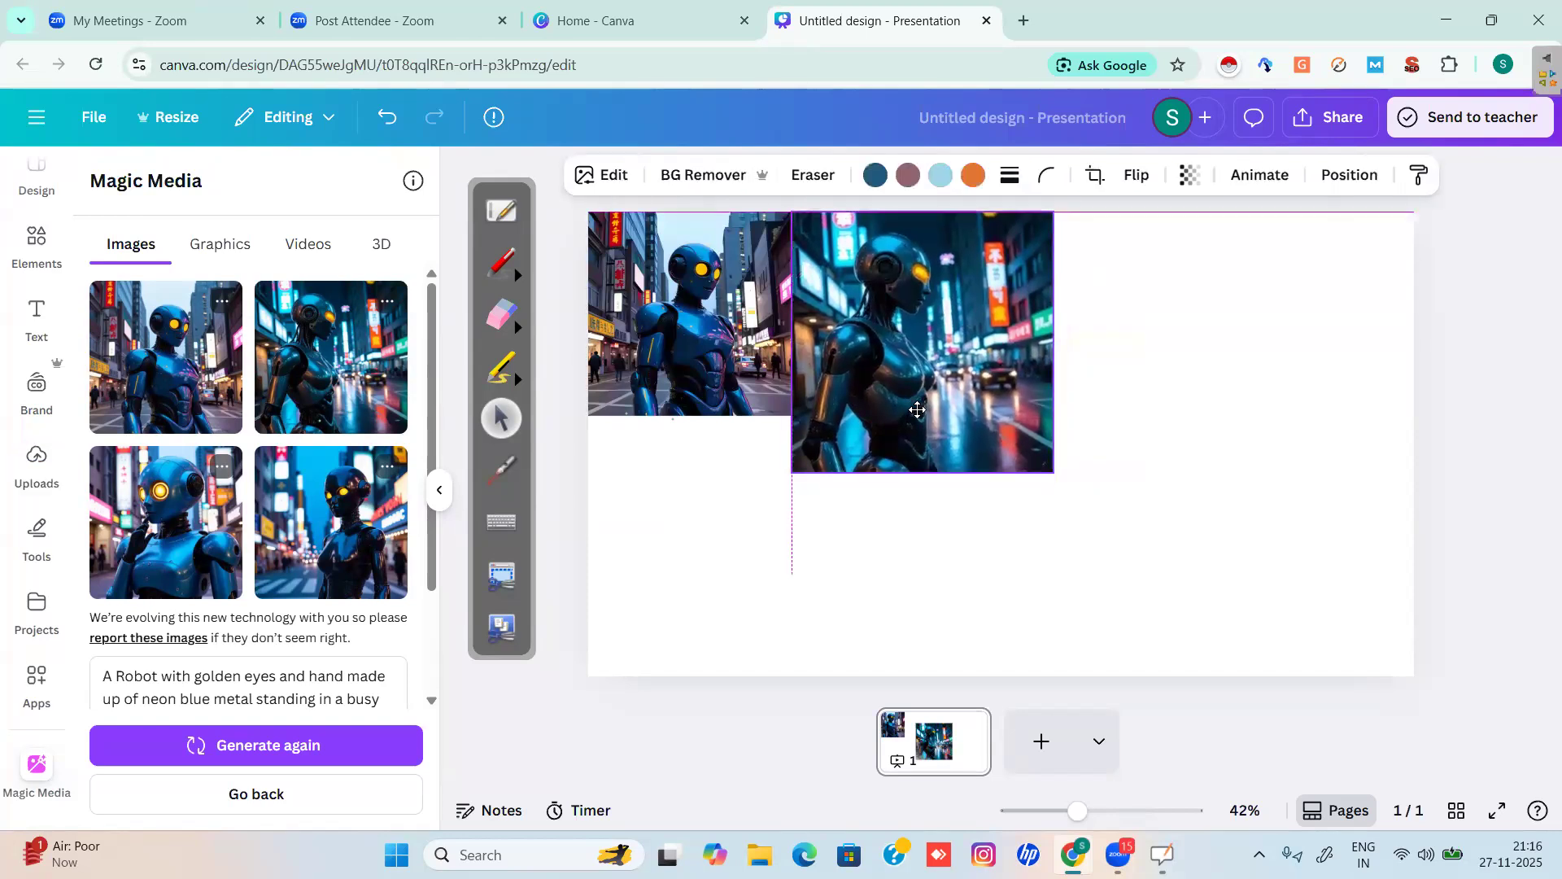
drag(1049, 465, 1002, 420)
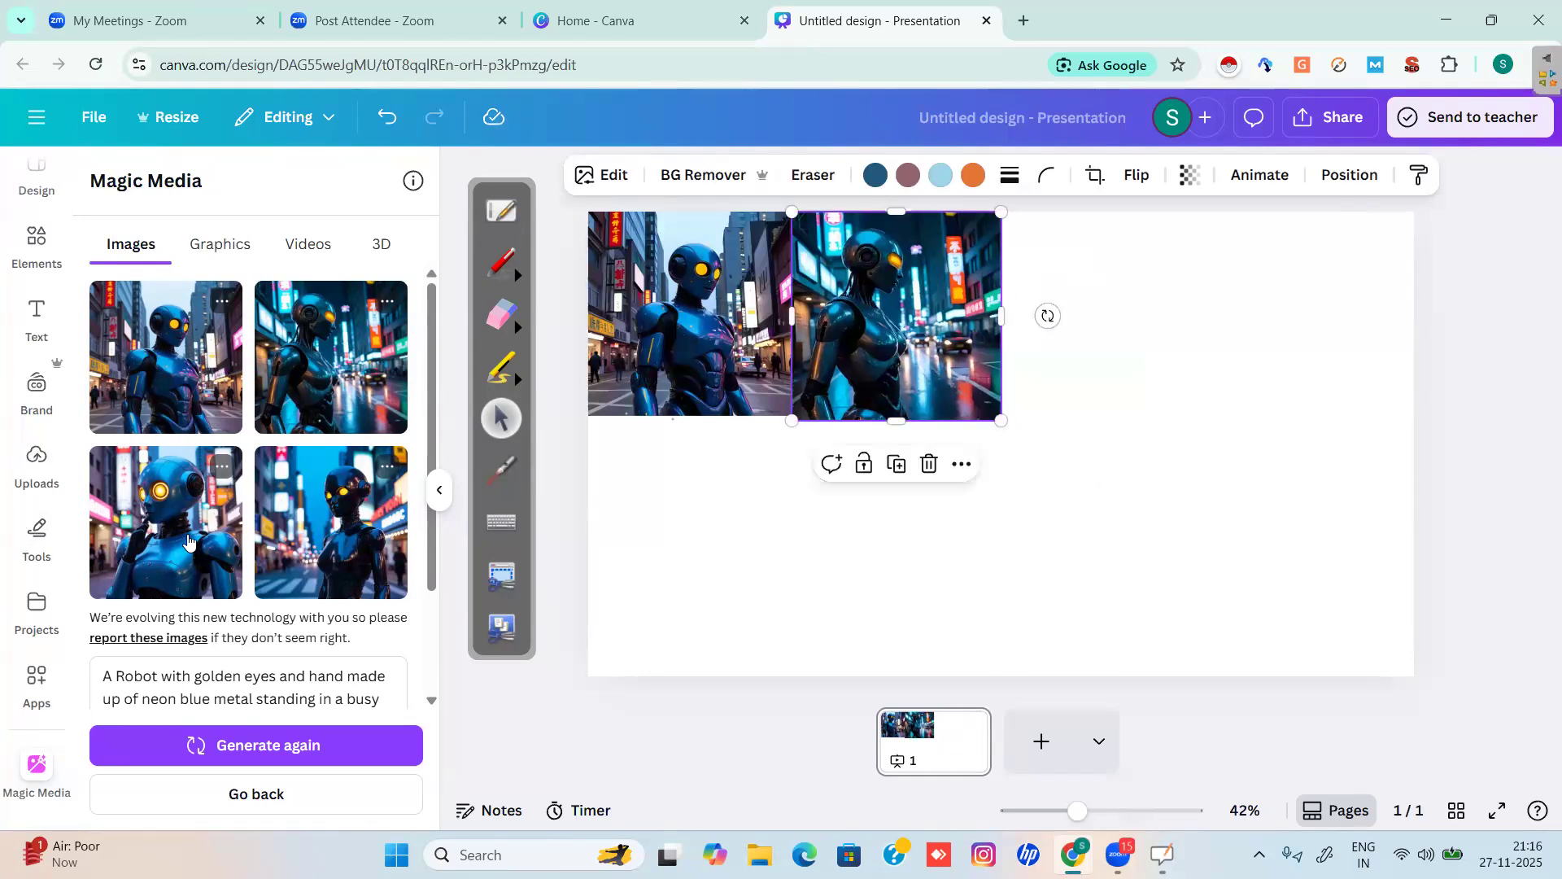
Add the third and fourth robot images to complete the top row, ending at the top-right.
click(188, 541)
drag(949, 461, 1080, 358)
drag(1261, 470, 1218, 413)
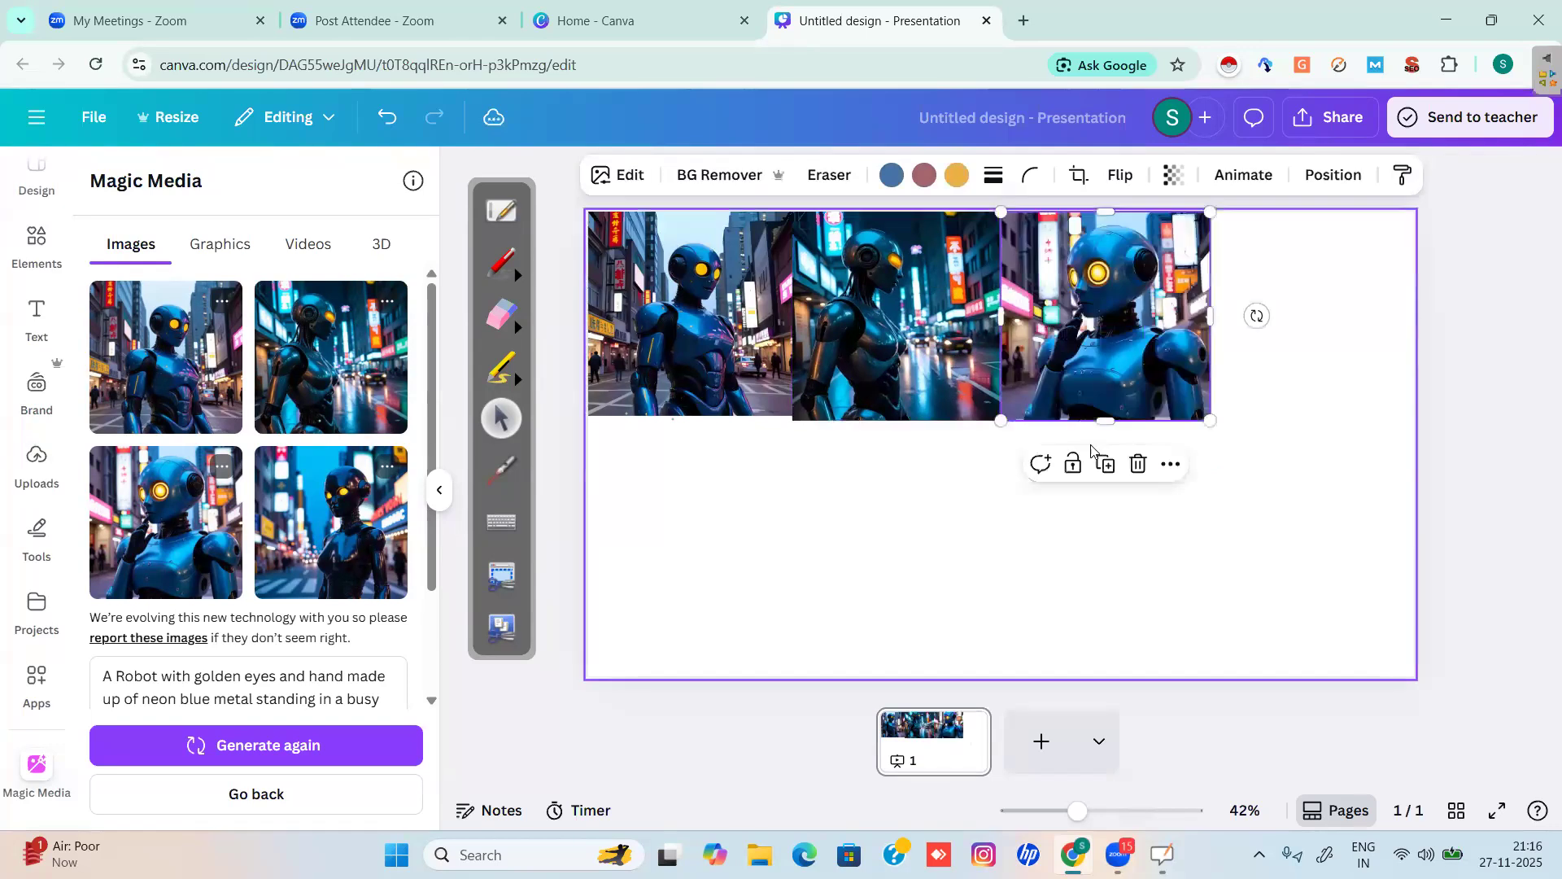
click(334, 520)
drag(1021, 372, 1365, 392)
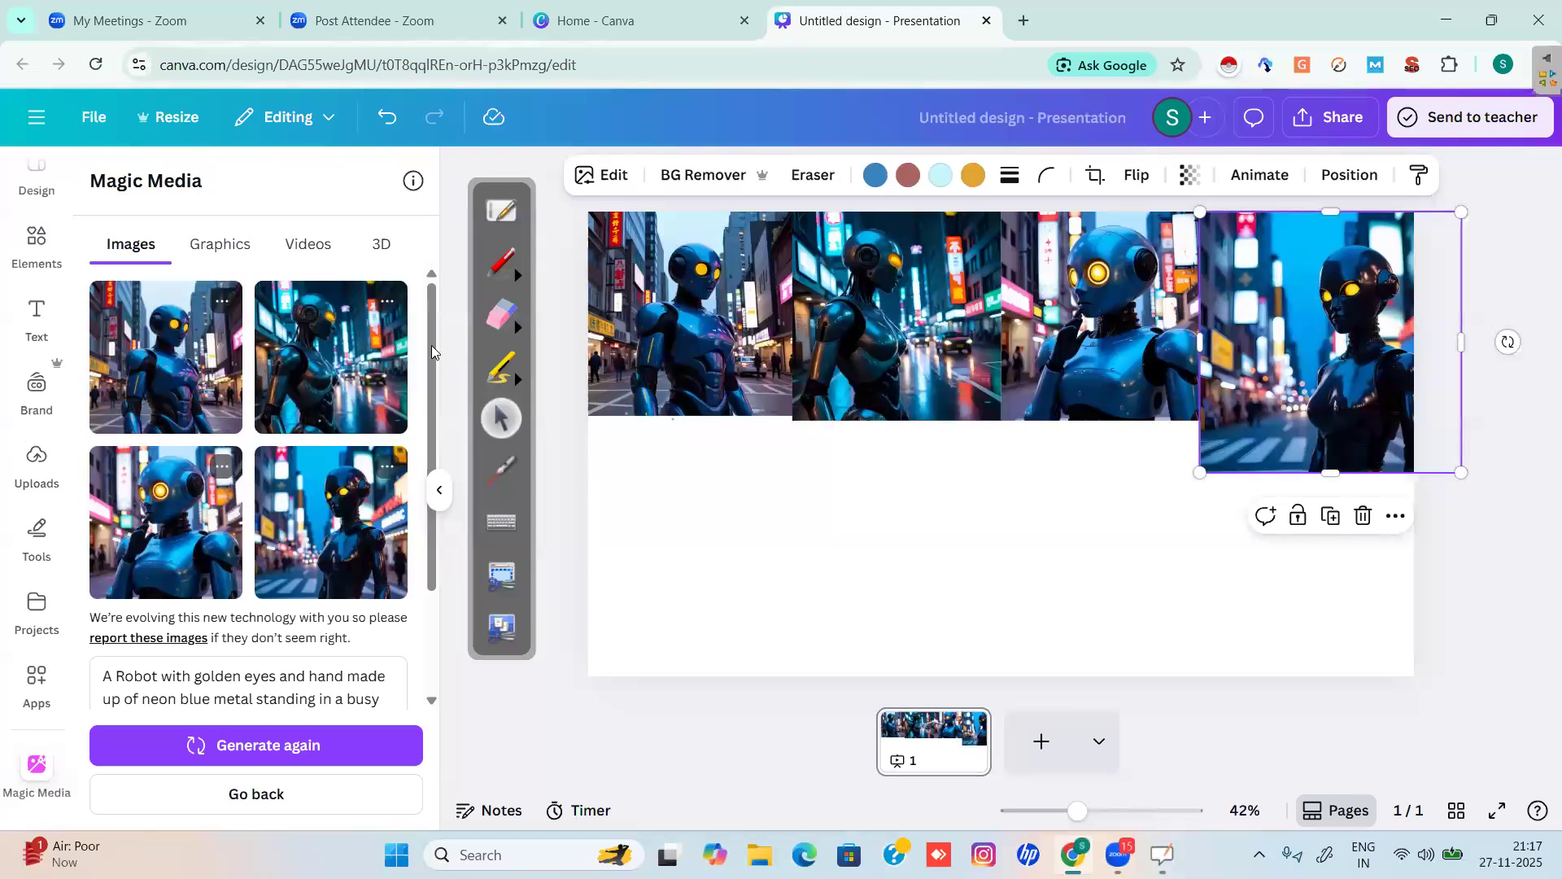
Draw a red annotation loop marking the regenerate step.
scroll(417, 464, down, 1)
scroll(416, 463, down, 2)
scroll(417, 464, up, 4)
click(499, 259)
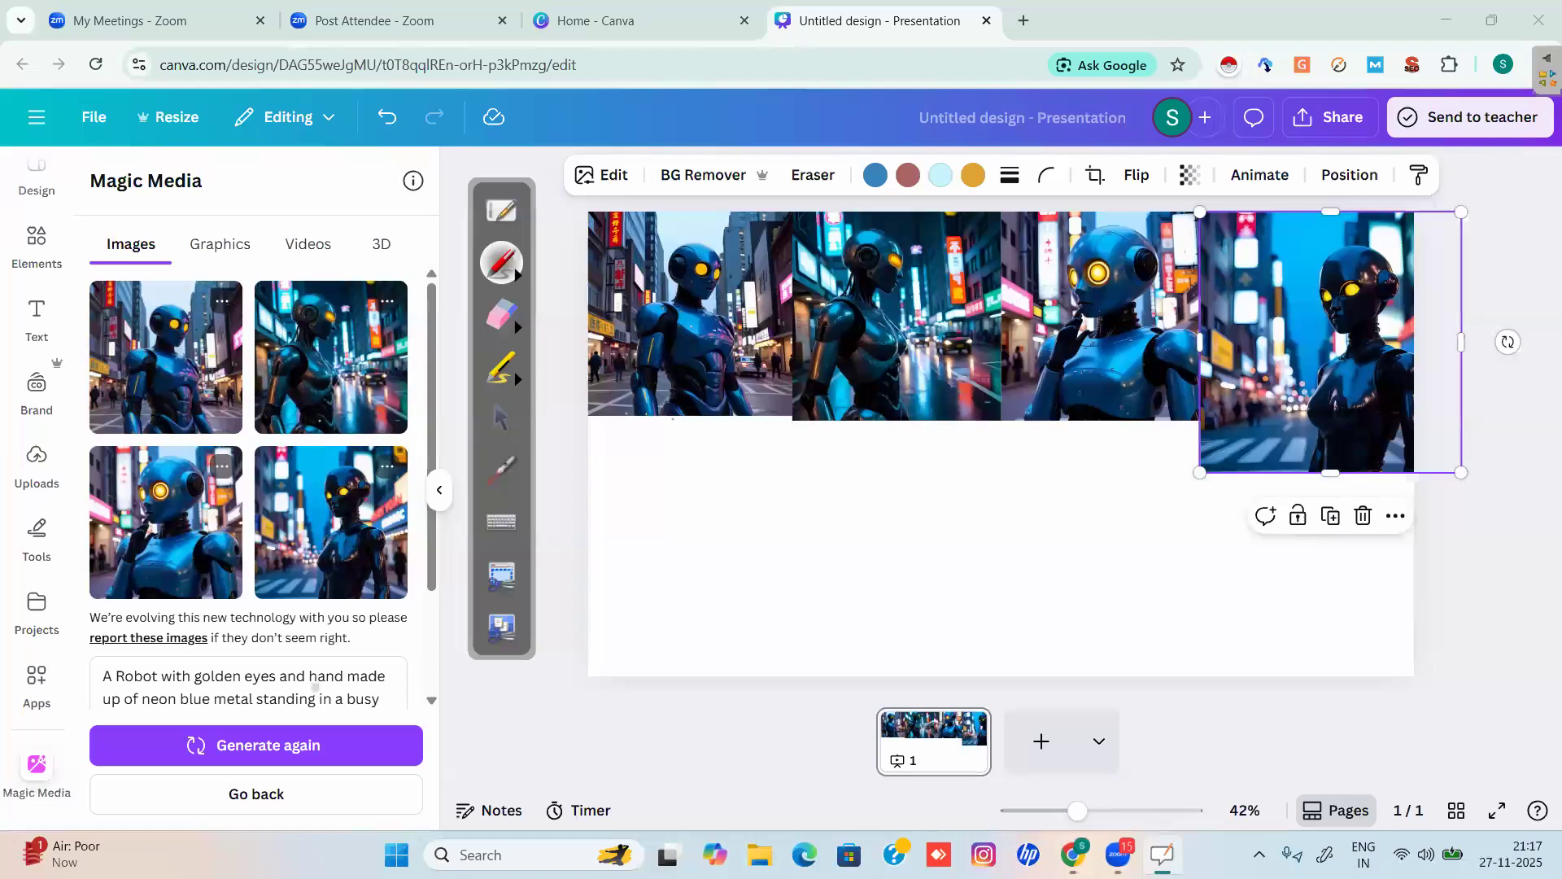
drag(315, 687, 370, 698)
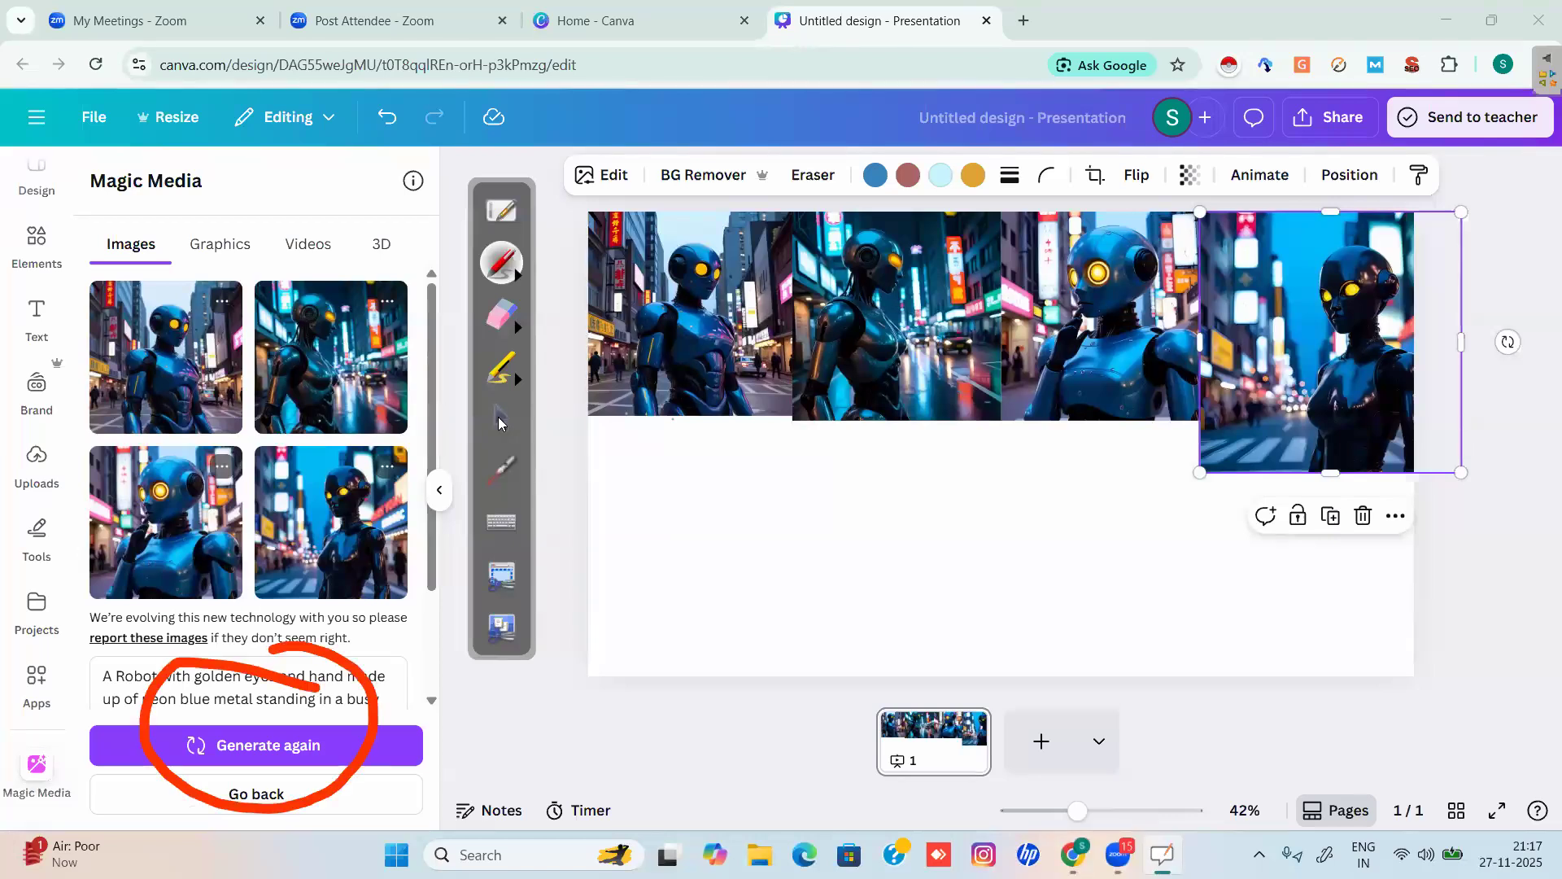
Generate a new robot batch and place three images lower-left, lower-middle, and lower-right, including the dark red-lit one.
click(500, 418)
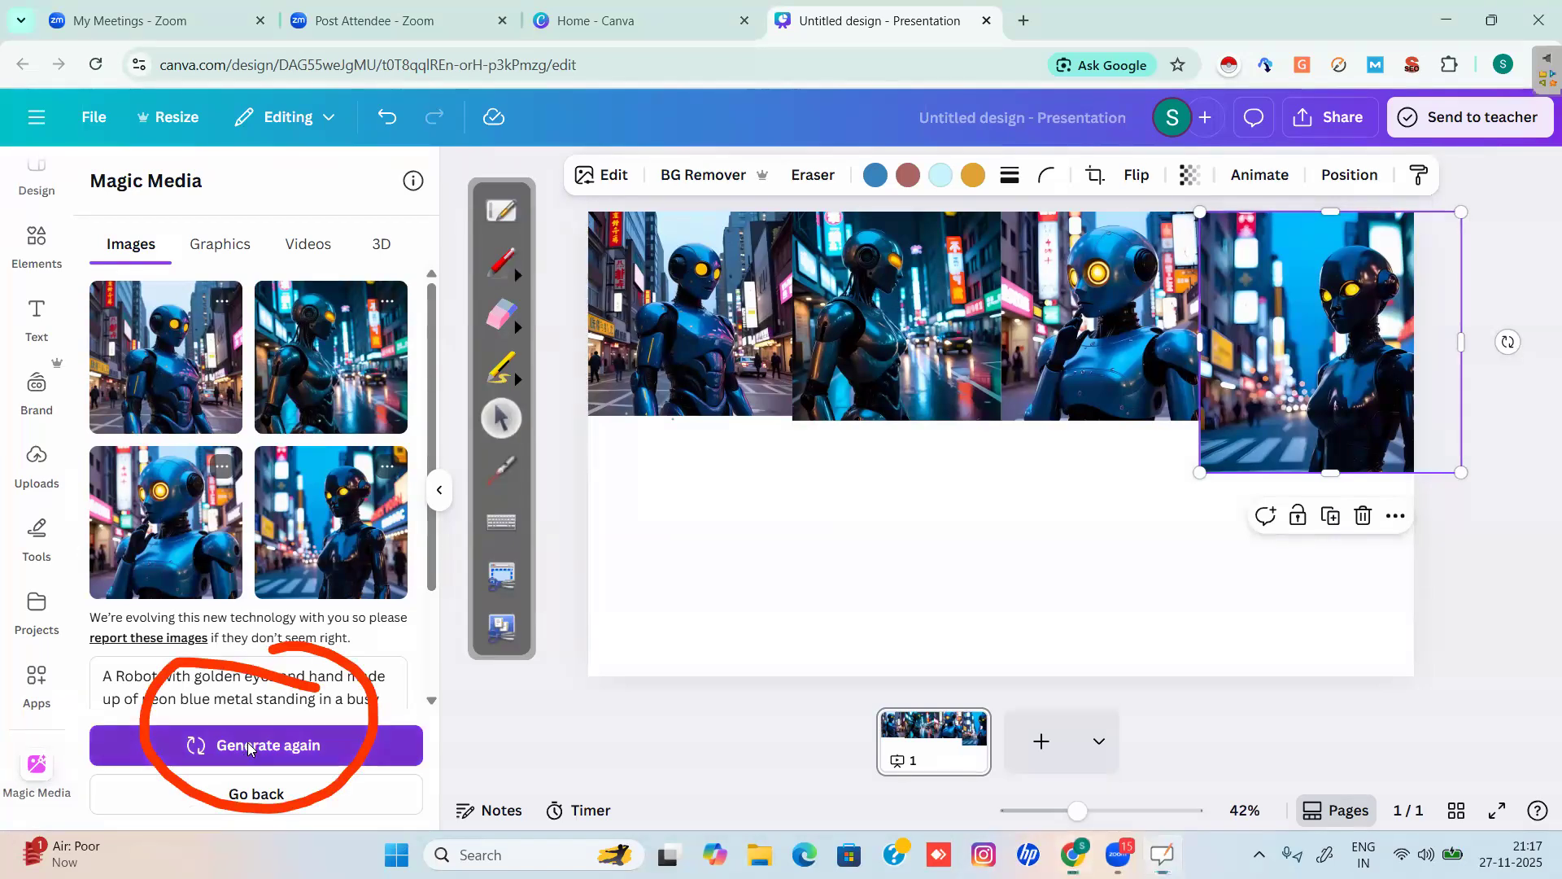
click(248, 746)
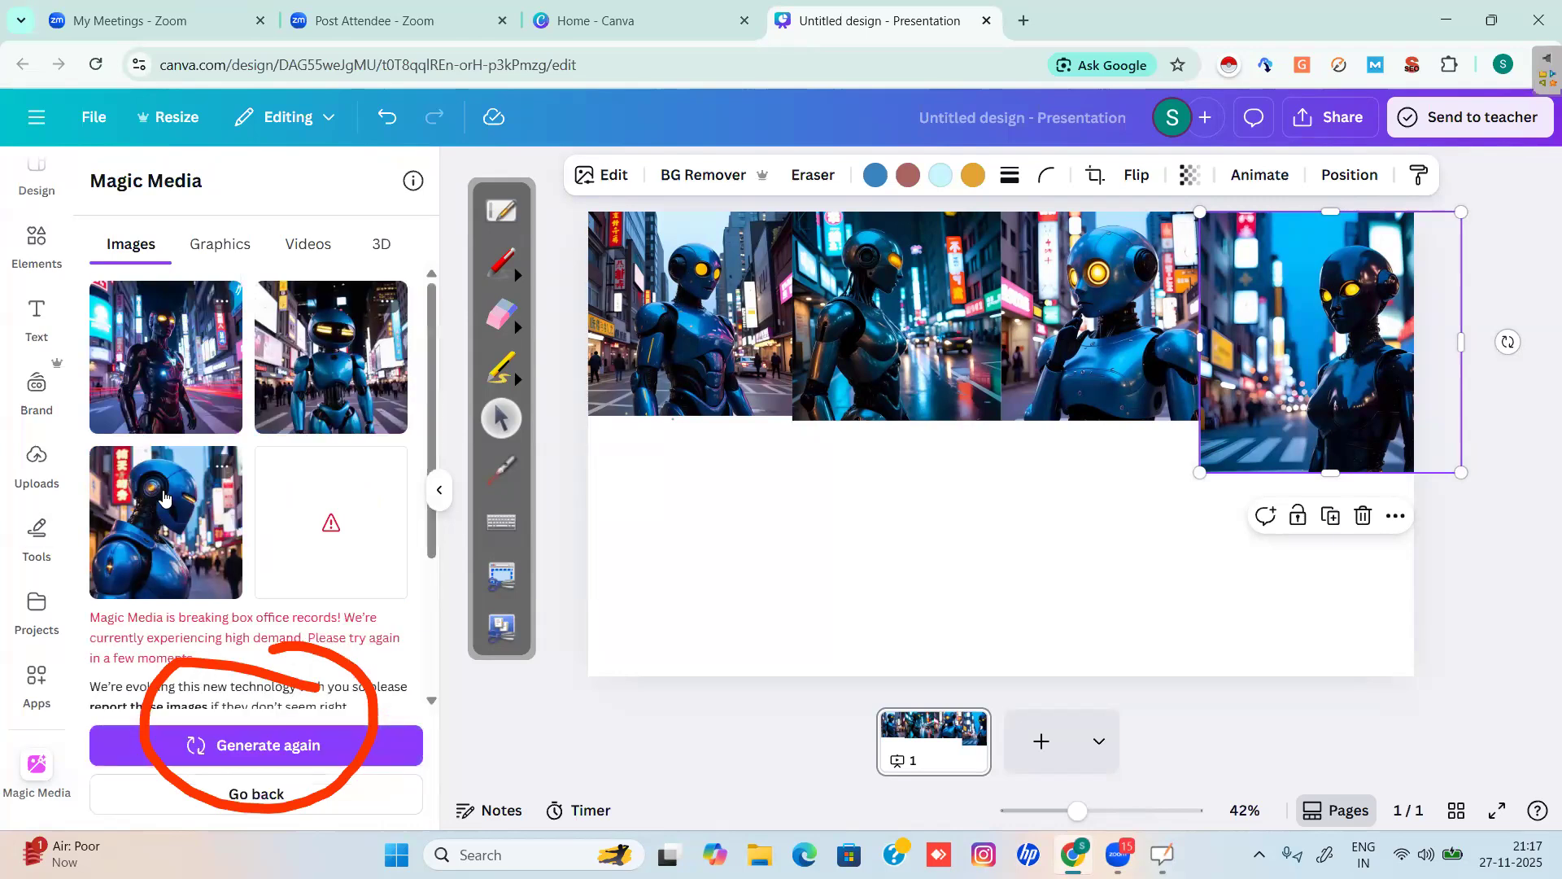
click(311, 395)
drag(1048, 454, 795, 541)
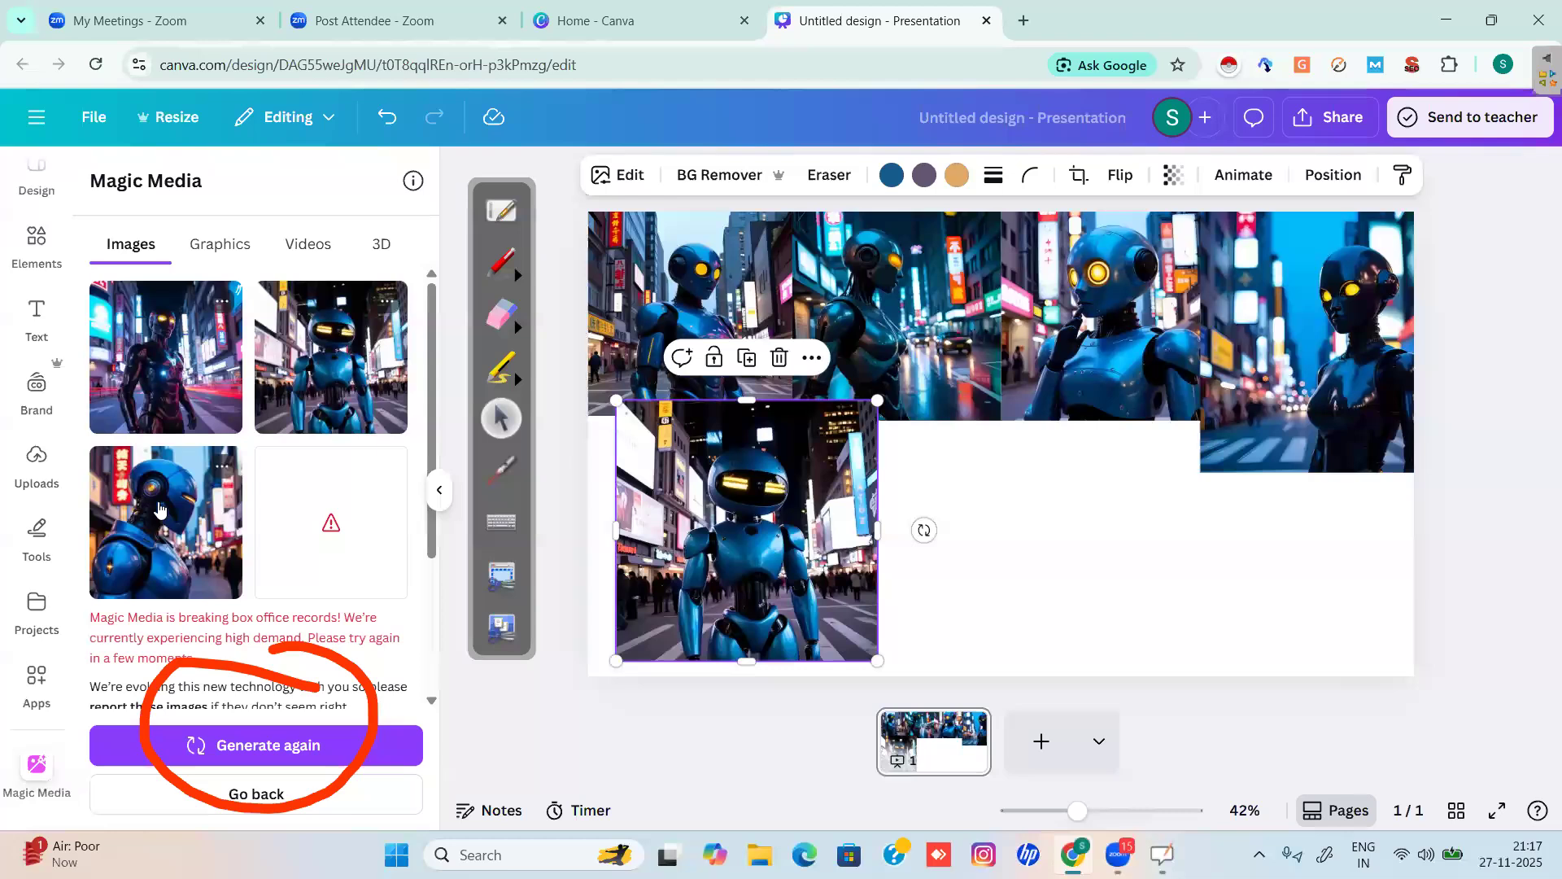
drag(160, 509, 1053, 456)
drag(1083, 558, 1083, 557)
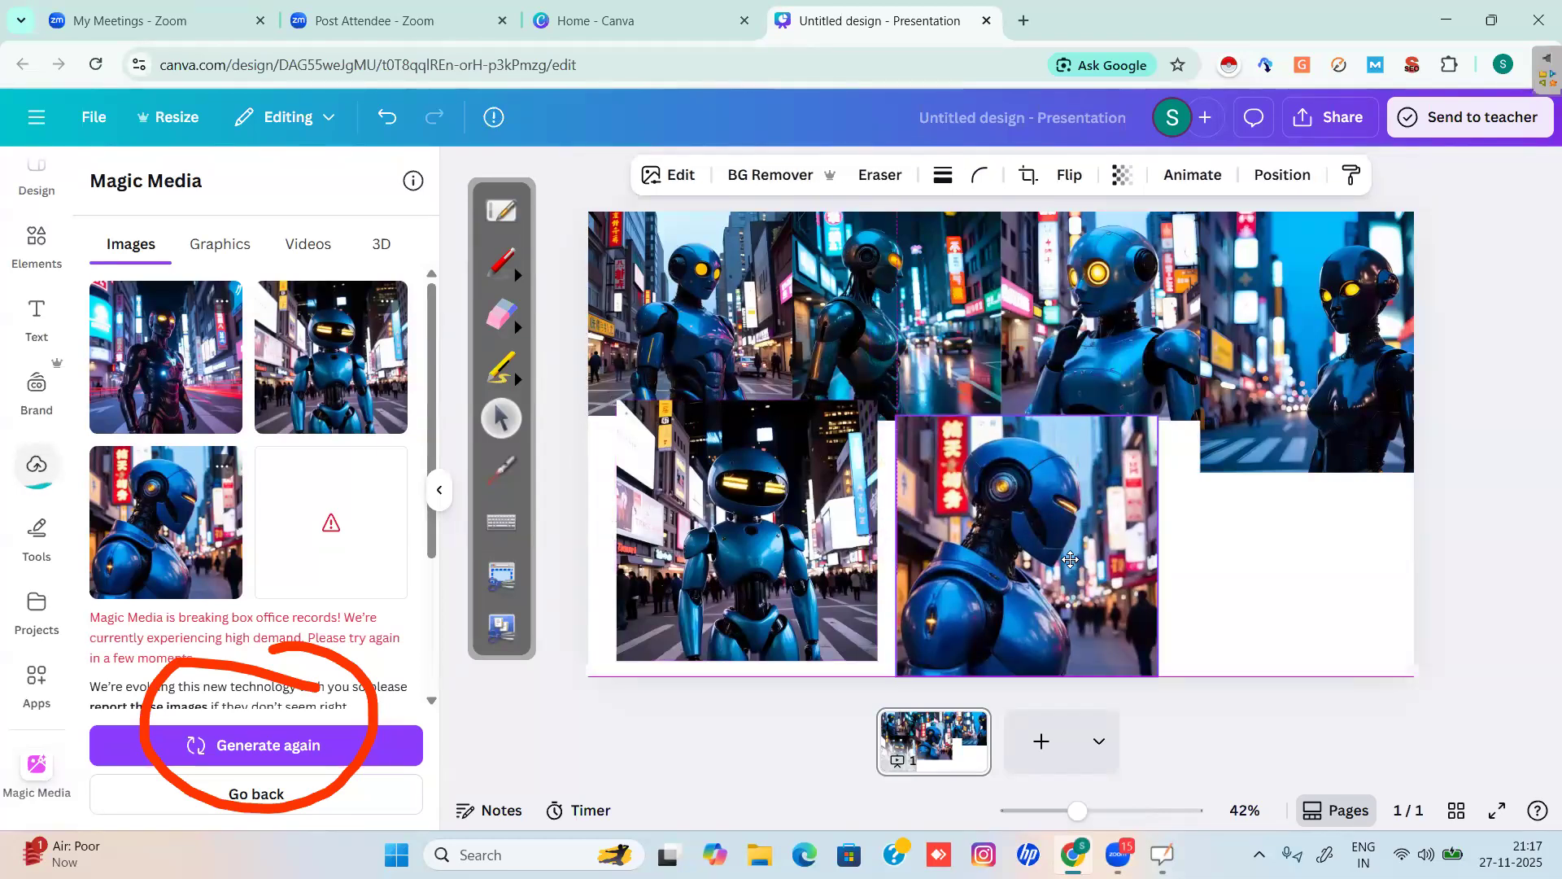
click(161, 377)
drag(1230, 563, 1261, 554)
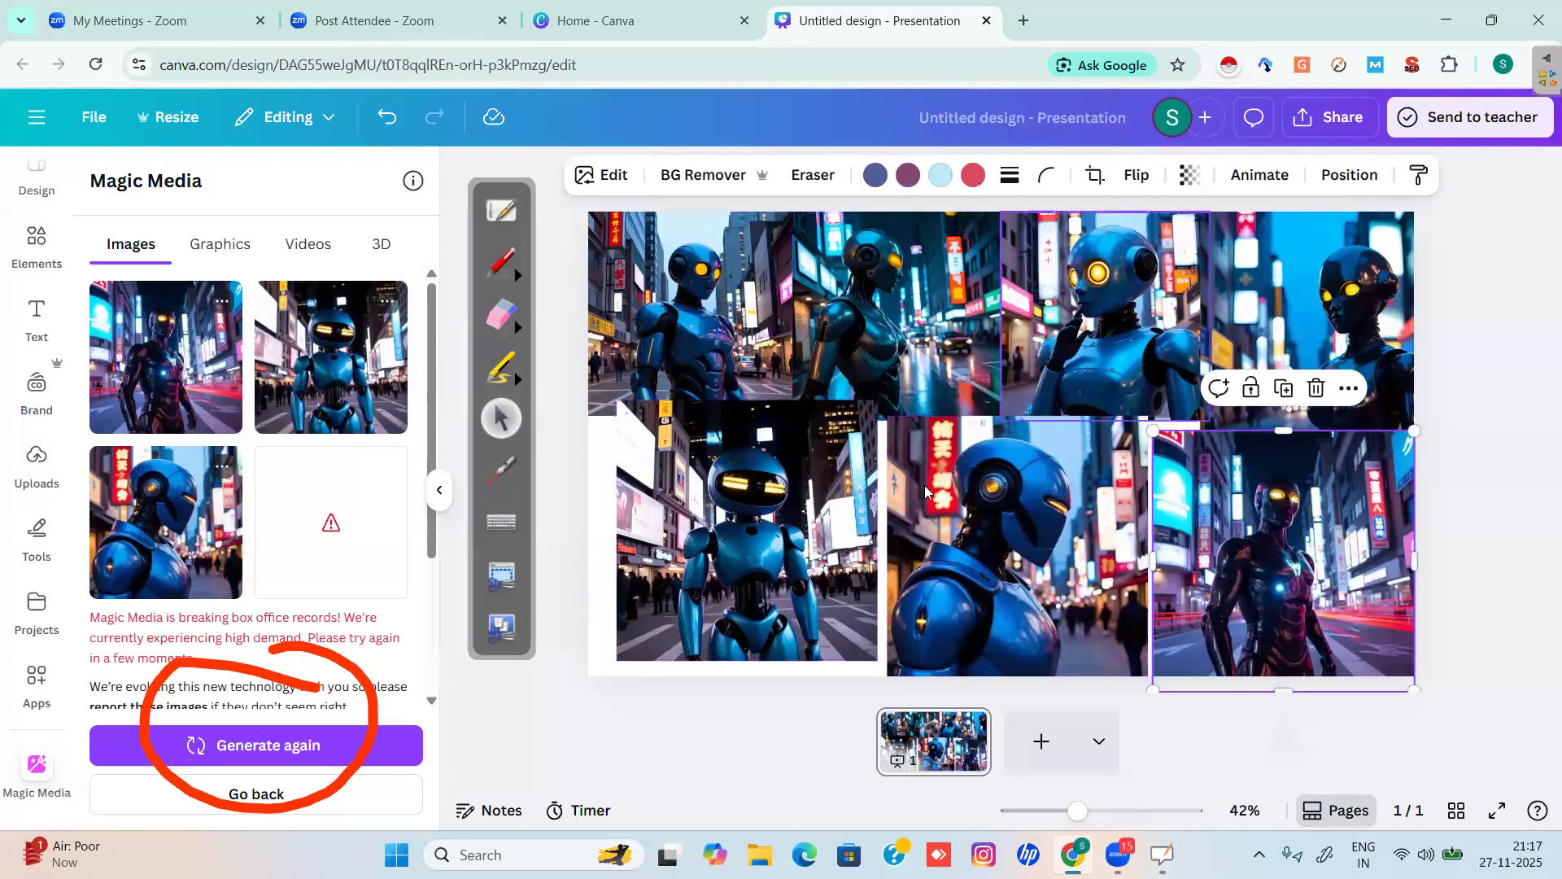
Nudge the three bottom robots to close gaps and align them with the slide edge.
click(752, 549)
drag(732, 574, 703, 595)
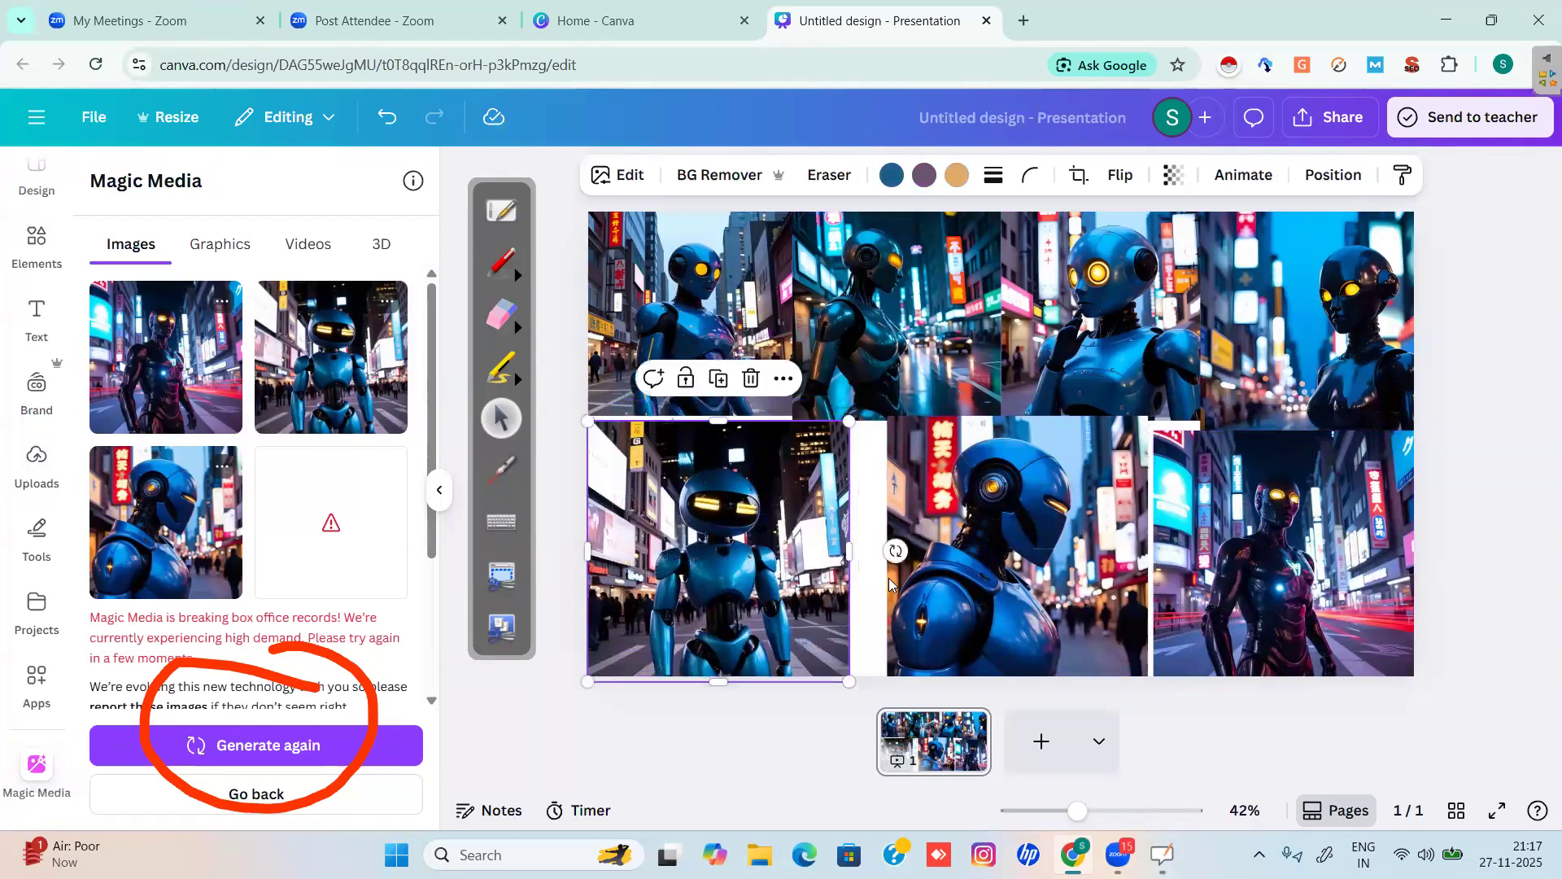
drag(889, 583, 869, 601)
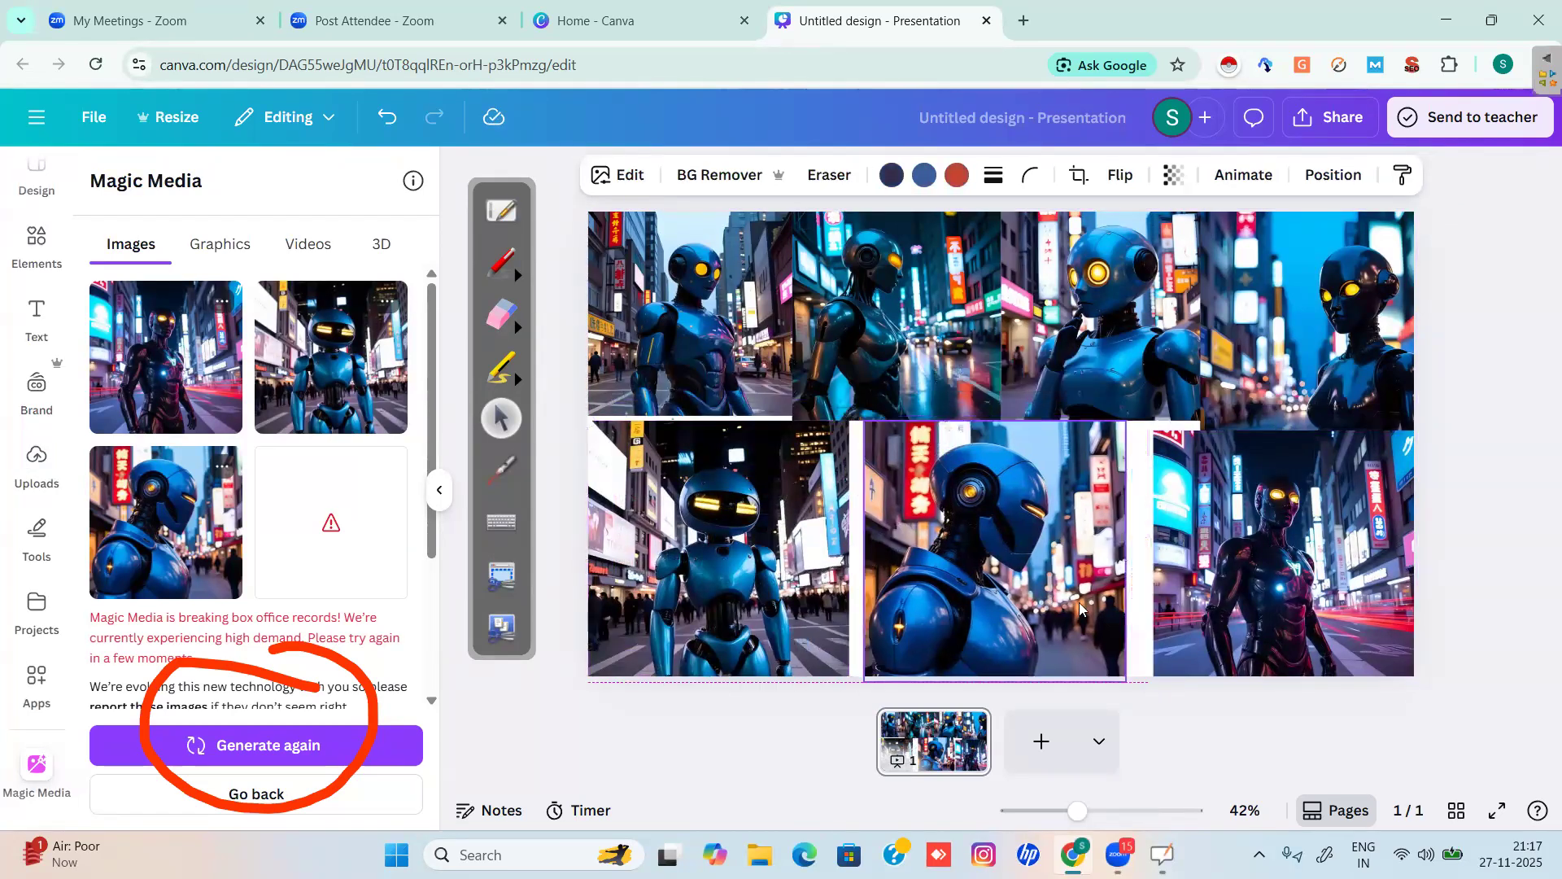
drag(1079, 602, 1071, 604)
click(1207, 610)
drag(1179, 612, 1179, 602)
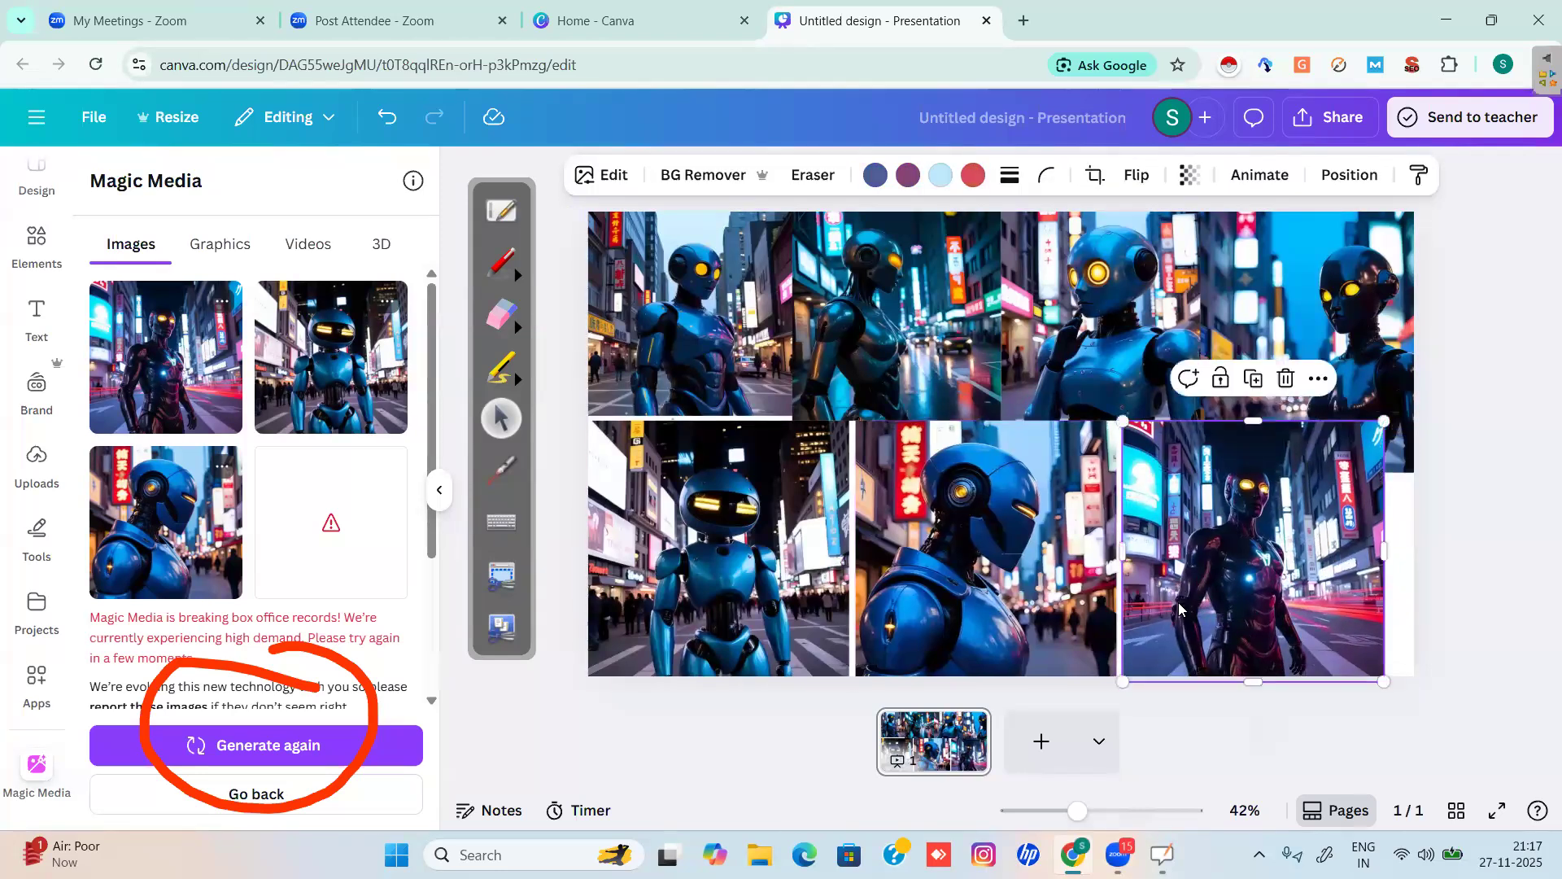
Switch to graphics, erase the red annotation, and describe 'a paper boat floating on the roadside drain'.
click(232, 250)
click(502, 315)
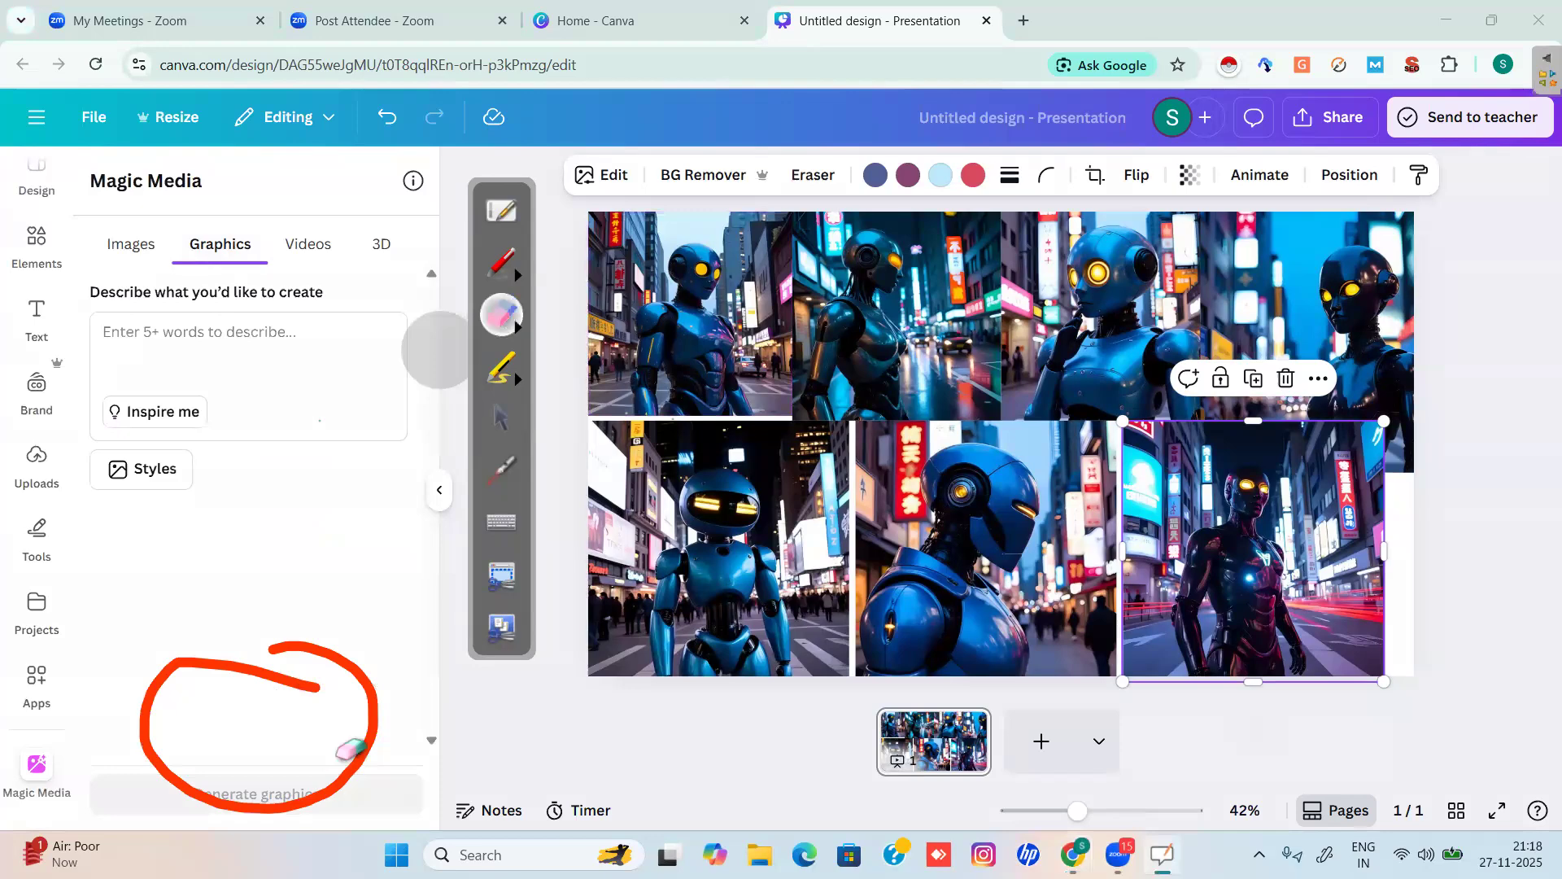
mouse_move(335, 754)
mouse_down()
mouse_move(173, 684)
mouse_move(103, 731)
mouse_move(222, 776)
mouse_move(112, 772)
mouse_move(343, 722)
mouse_up()
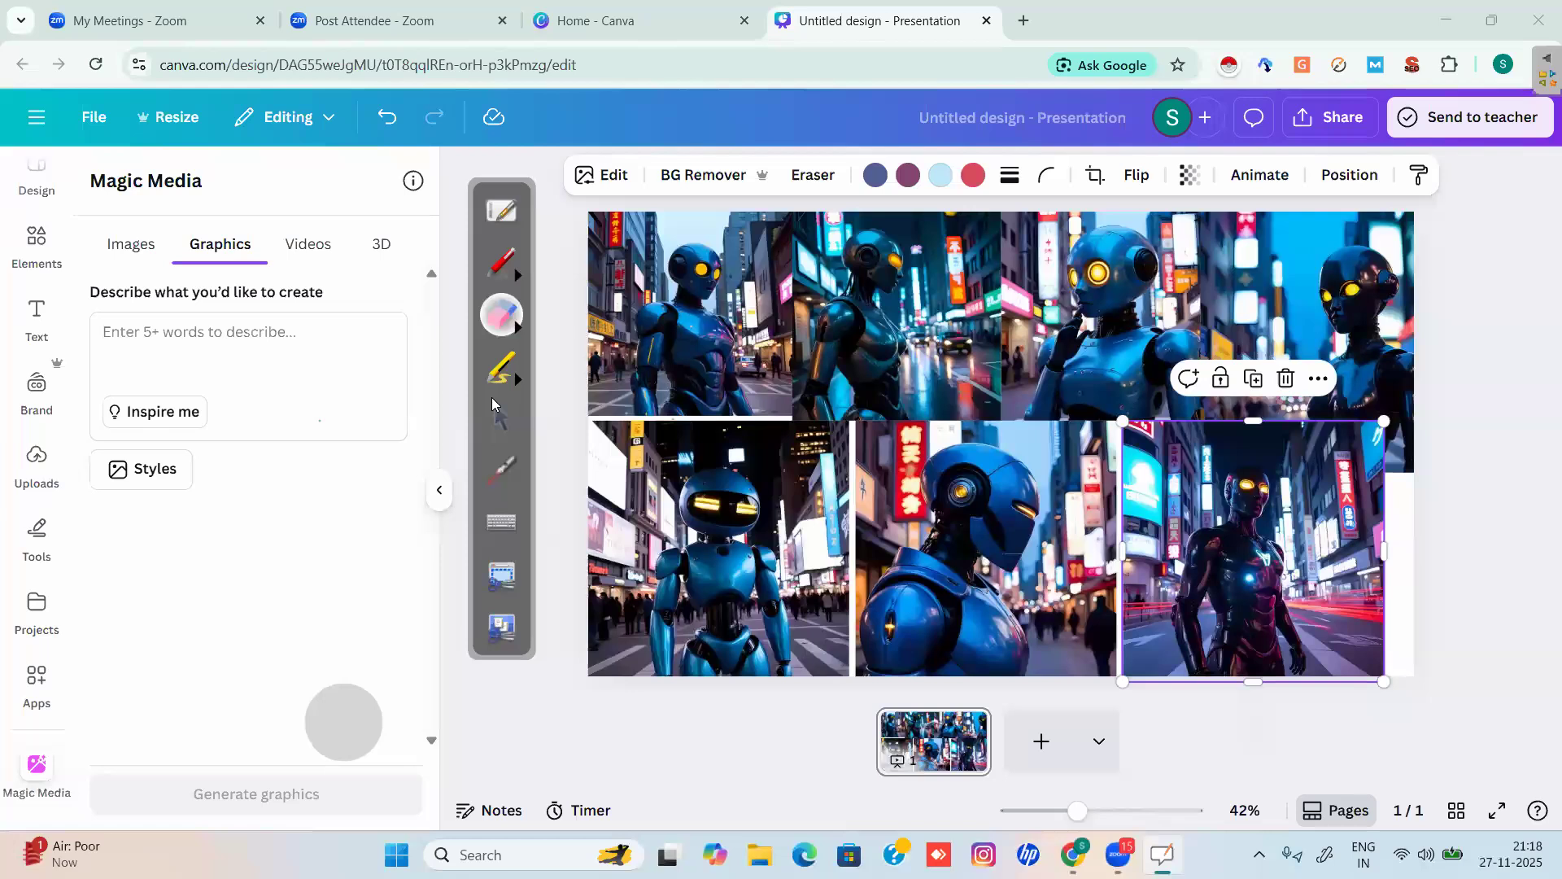
click(502, 418)
click(197, 335)
text(a pape)
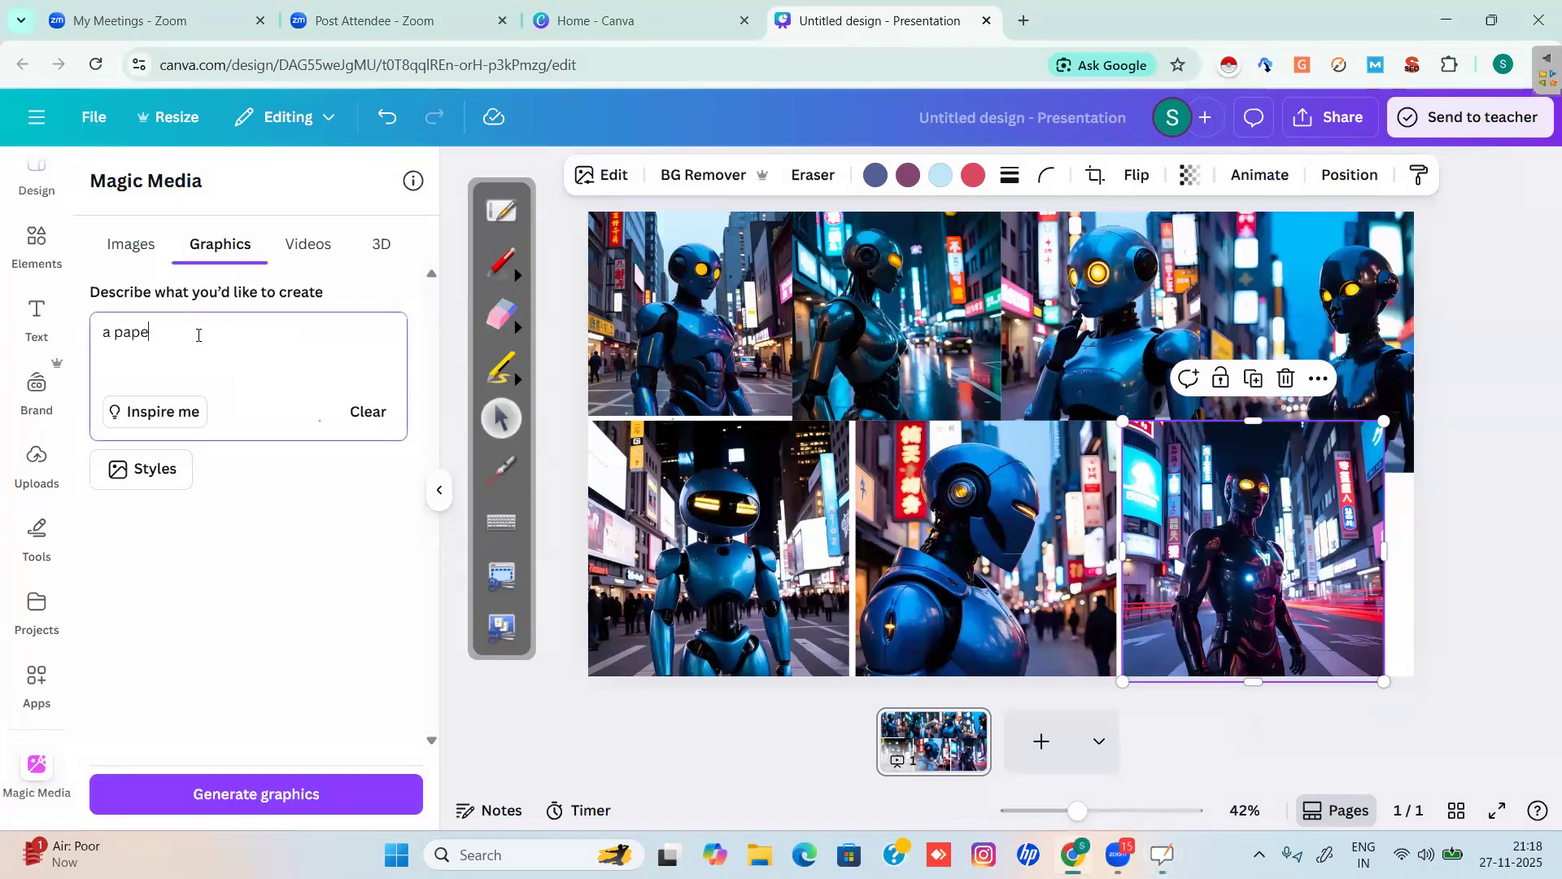
text(r boat floating on the roads)
text(ing on the roadside)
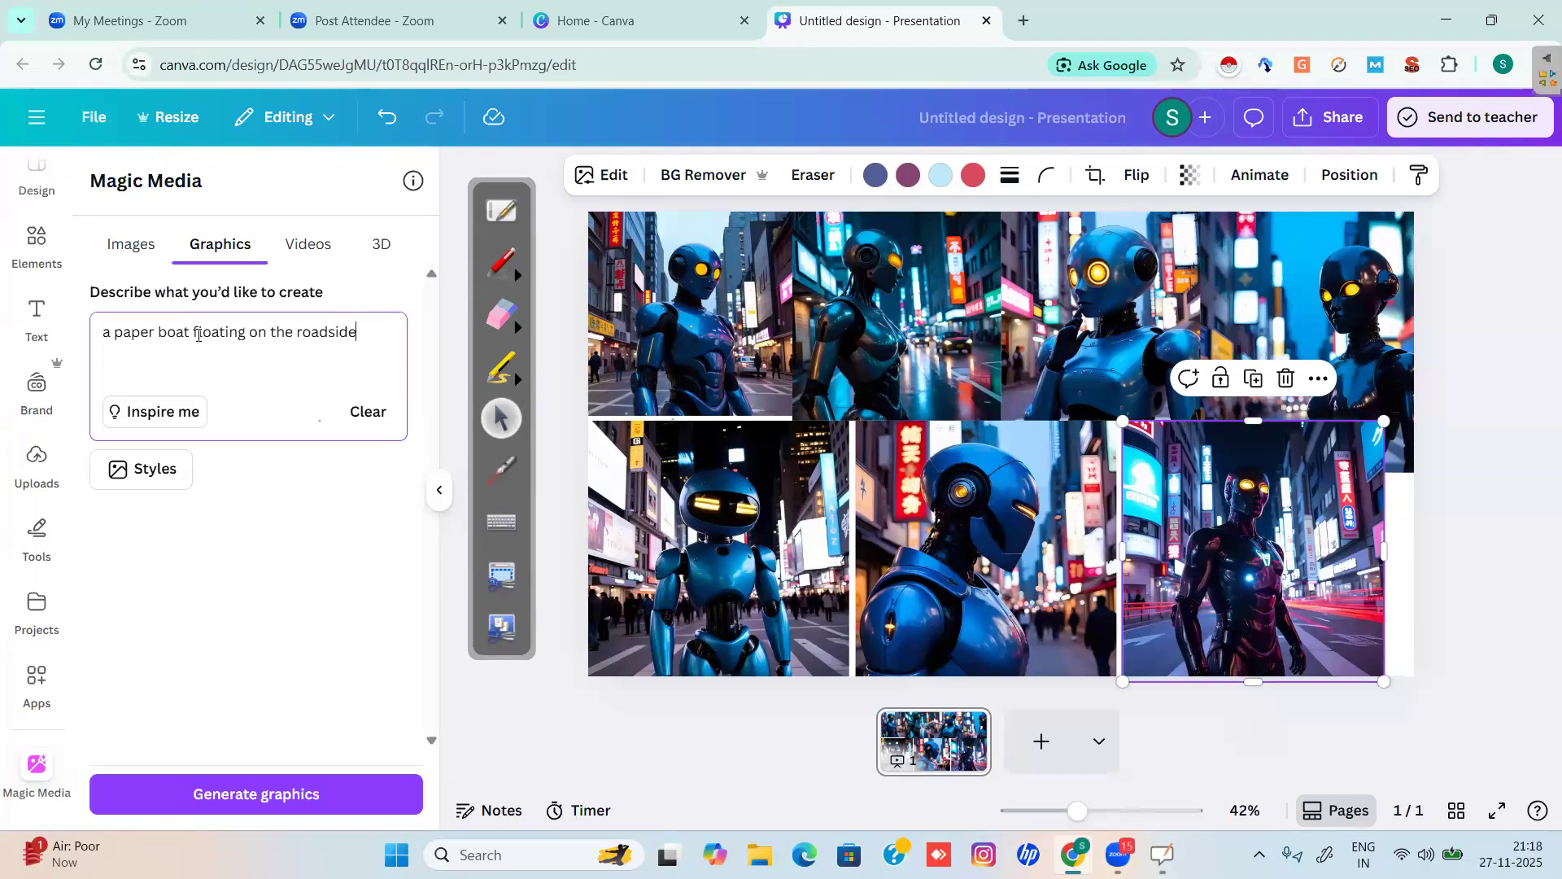
text( drain)
Apply the Doodle style, generate the paper-boat graphics, and add a blank page 2.
click(155, 486)
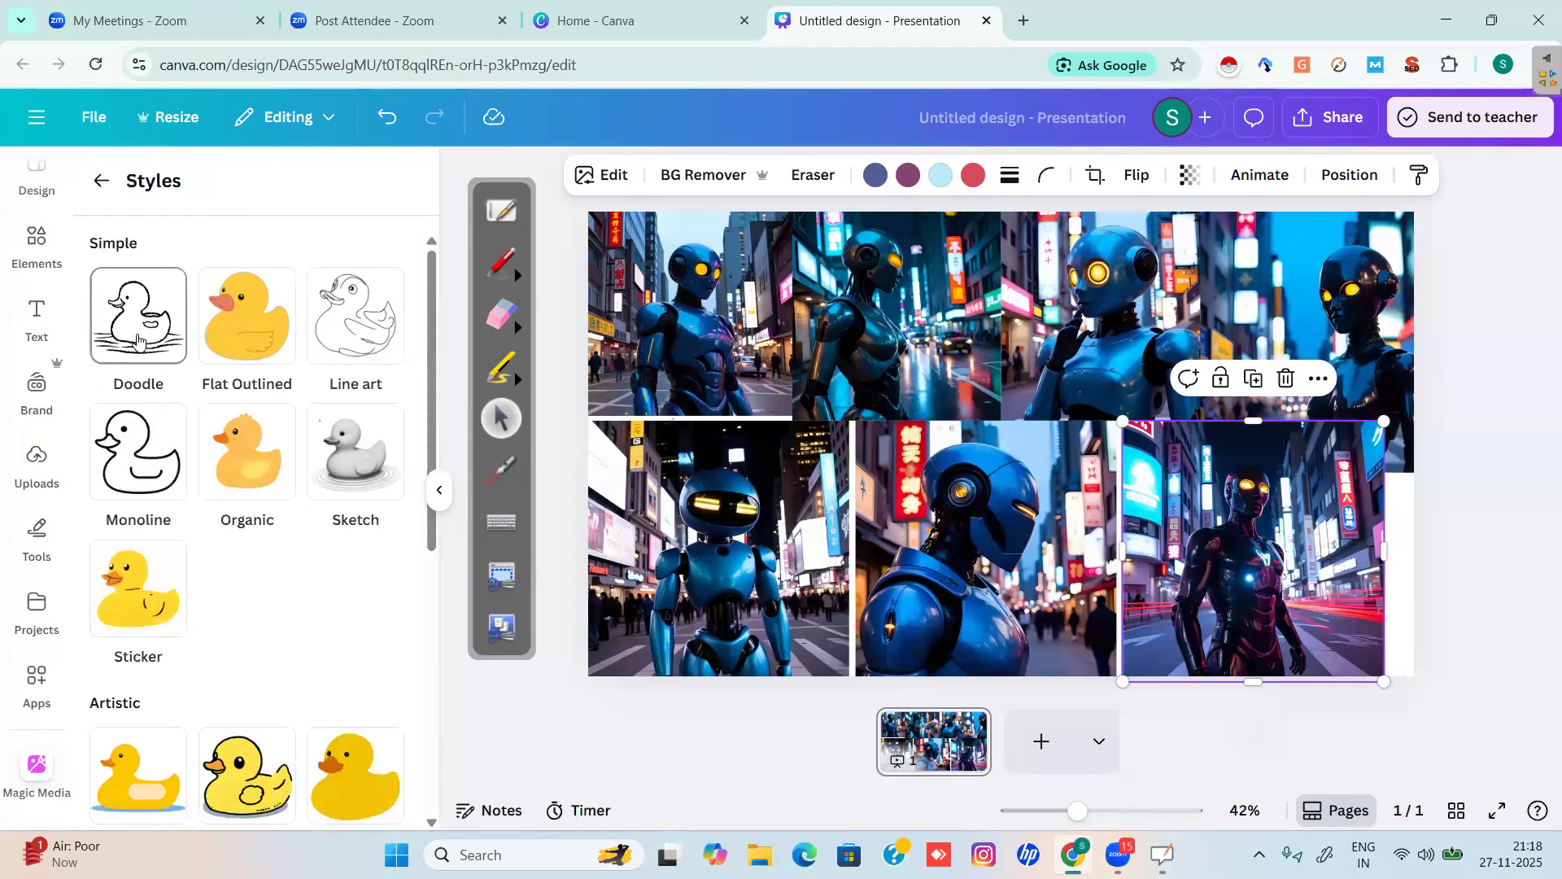
click(139, 335)
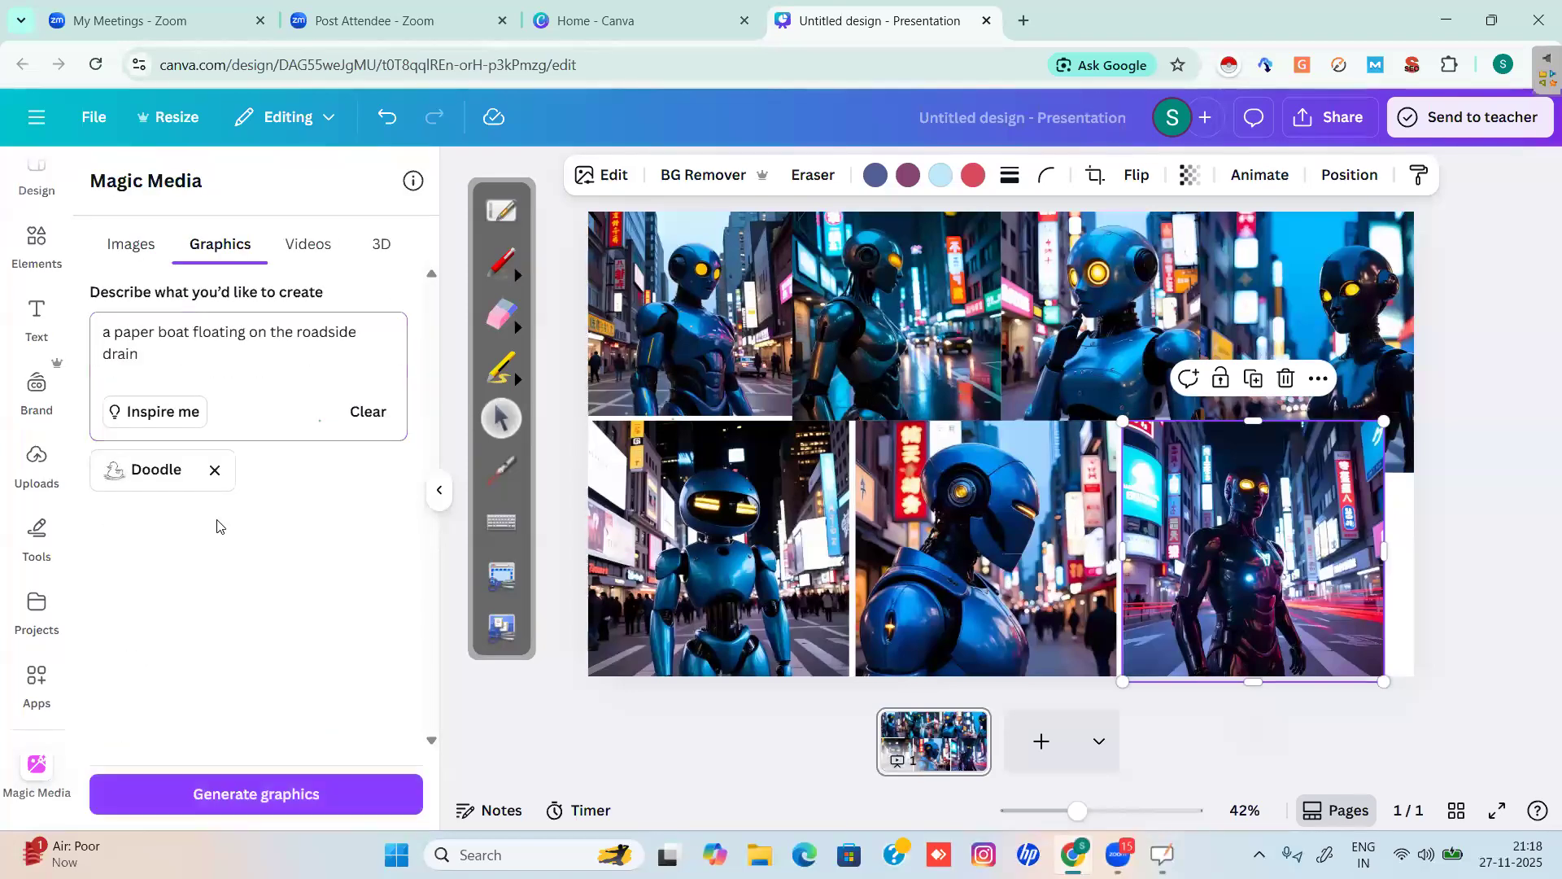
click(278, 795)
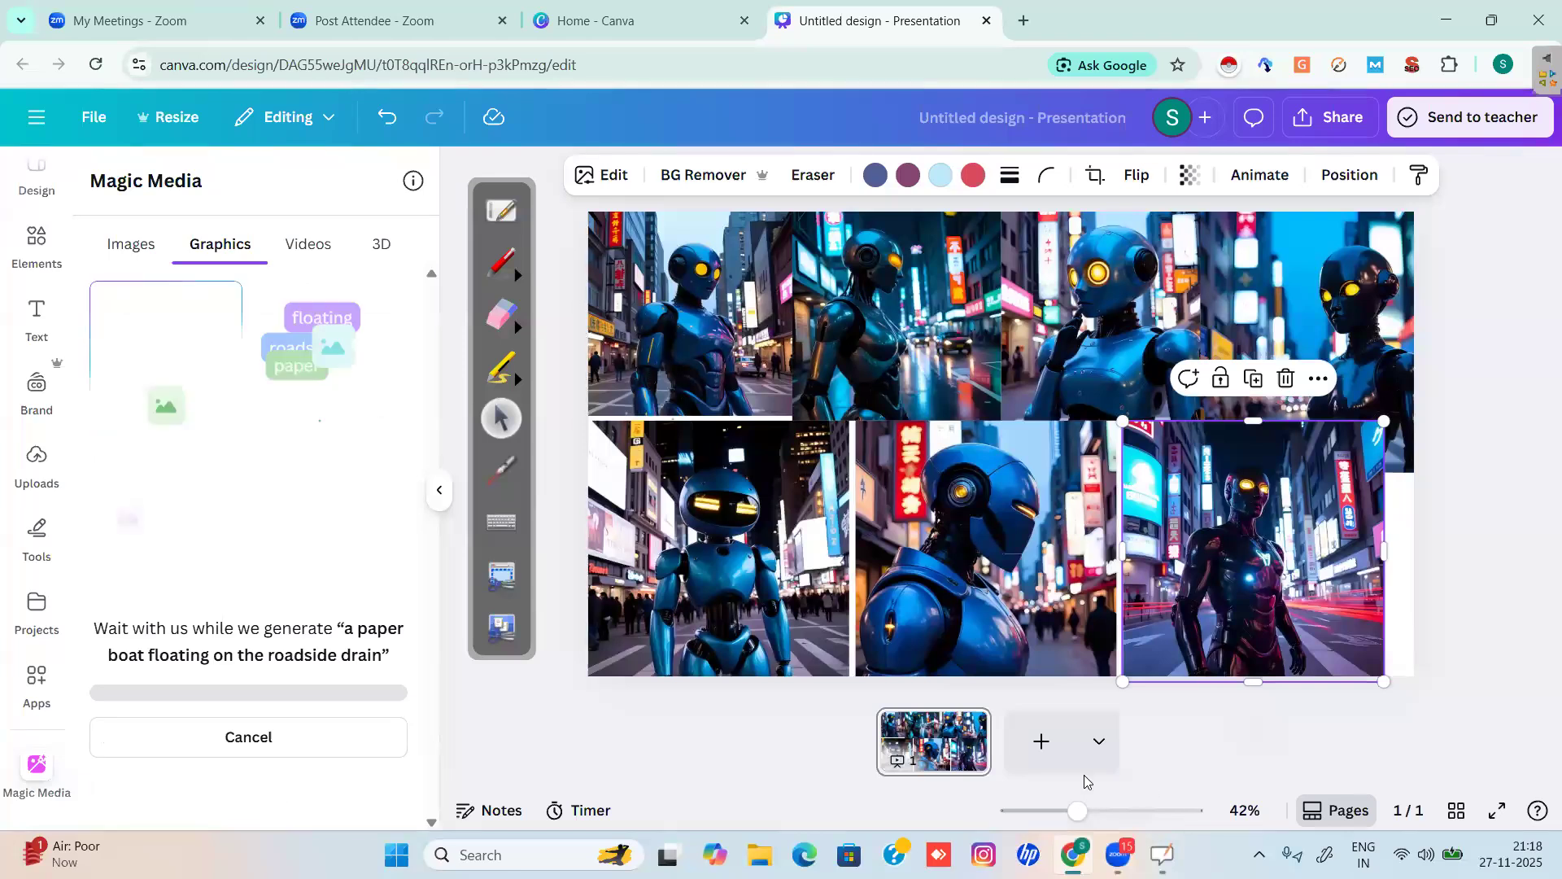
click(1042, 750)
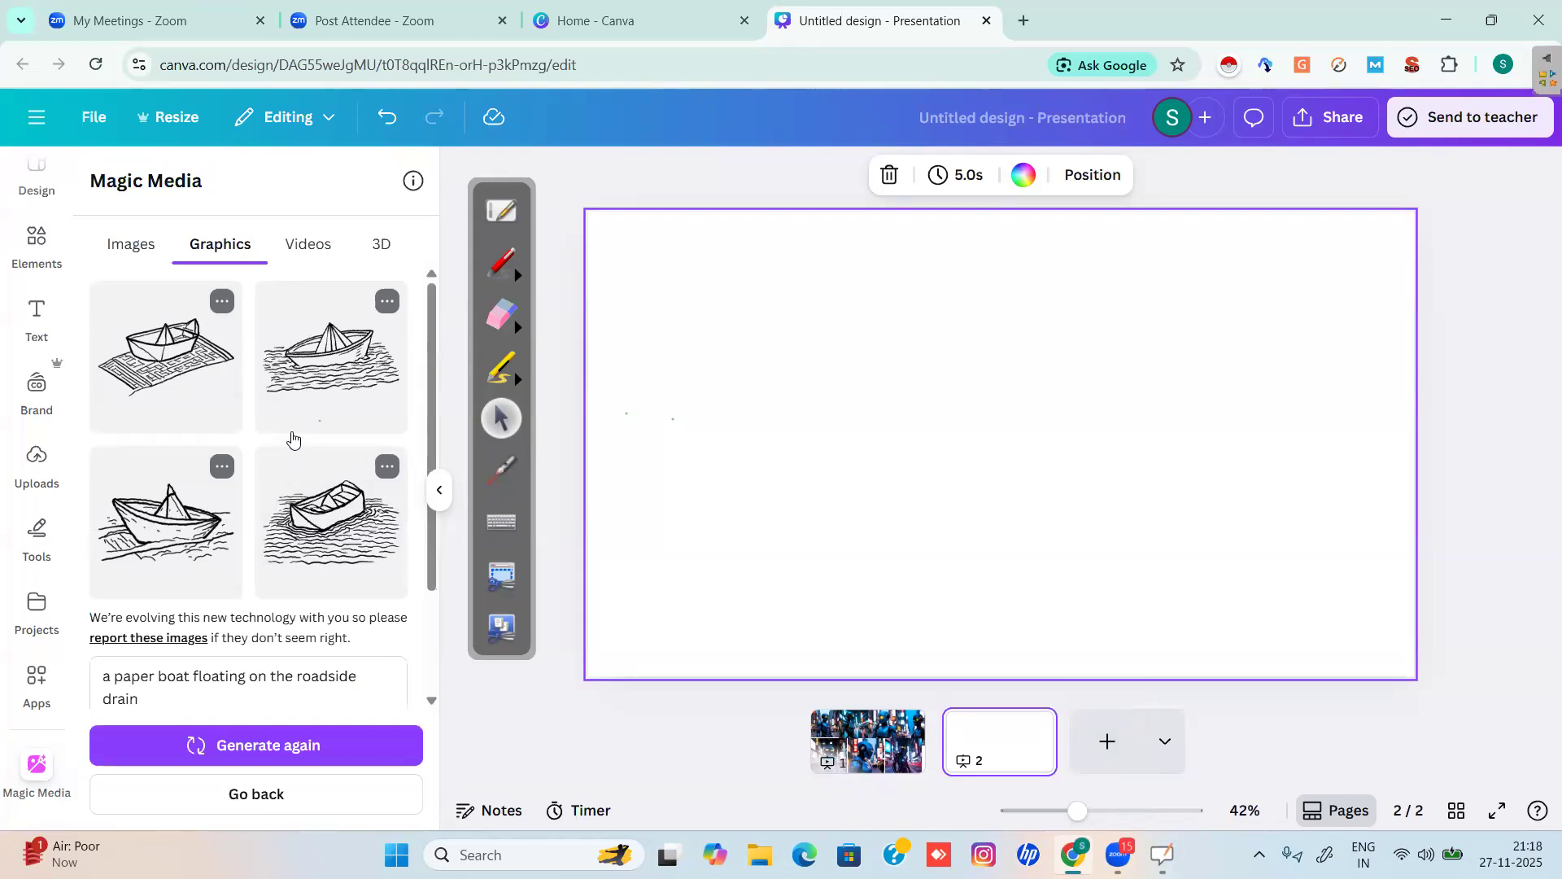
Place two boat doodles in the top-left and top-right of page 2, shrinking the first.
click(166, 521)
drag(790, 394, 576, 279)
drag(975, 440, 892, 390)
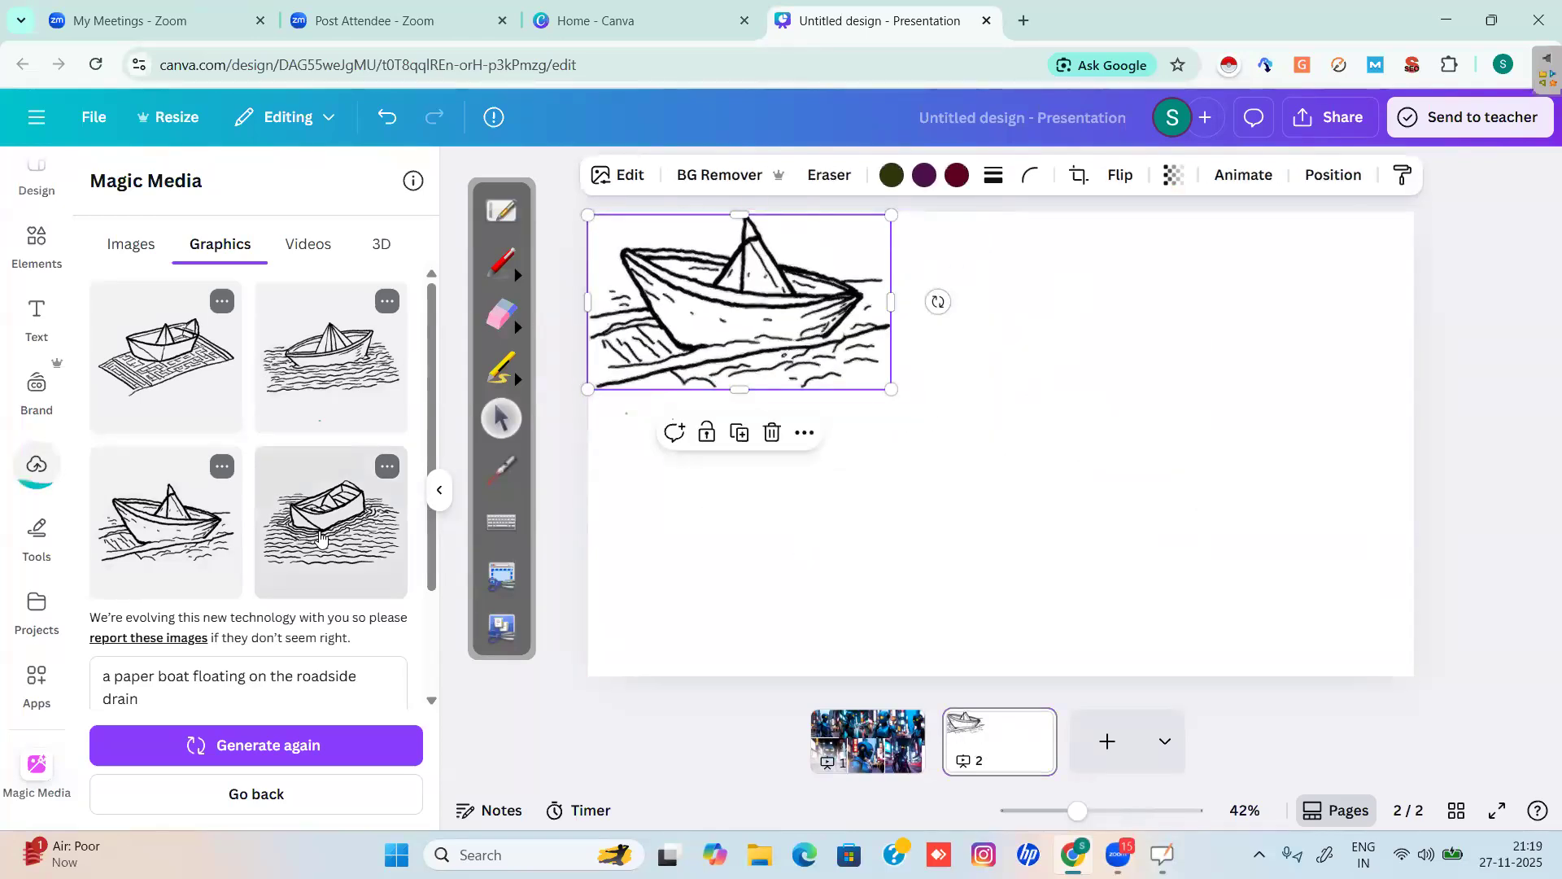
click(320, 536)
drag(931, 455, 1013, 345)
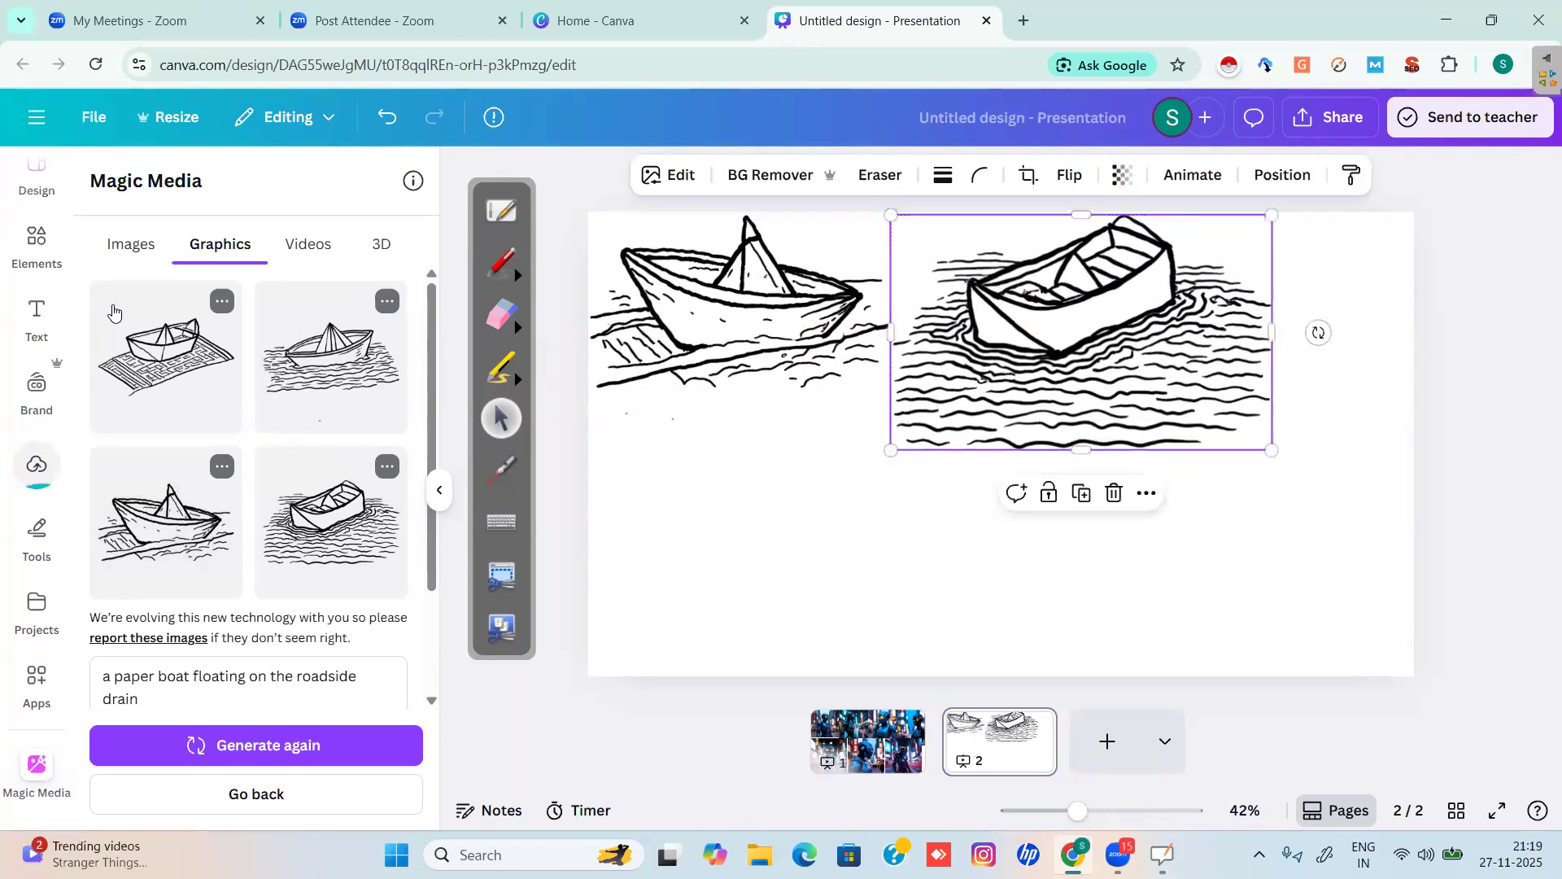
Place the boat-on-maze doodle lower-left and the boat-on-water doodle lower-right.
click(159, 350)
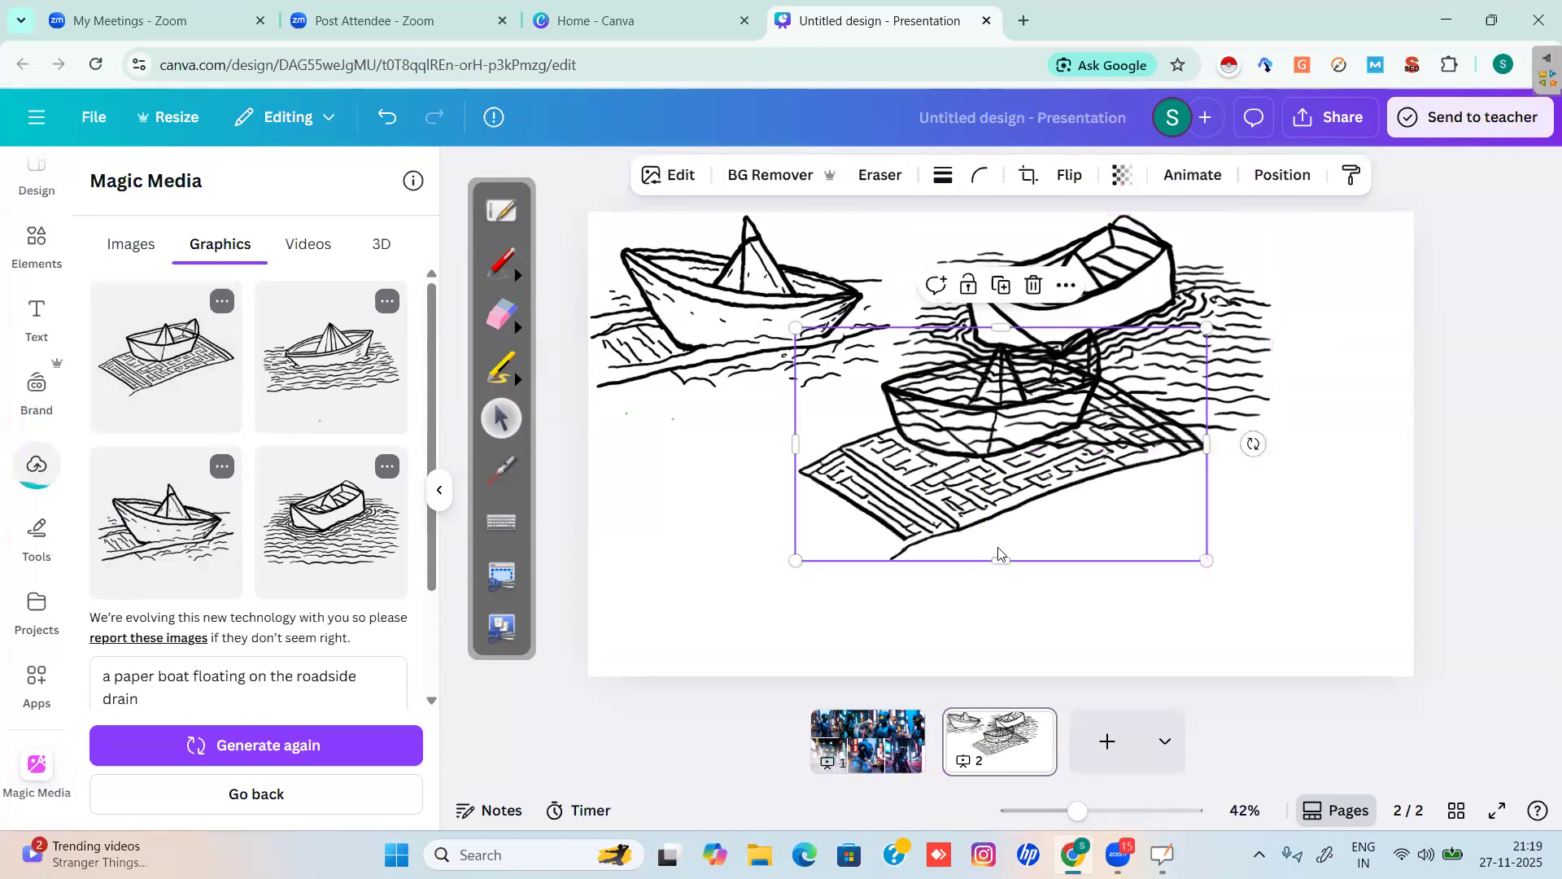
drag(973, 492, 780, 554)
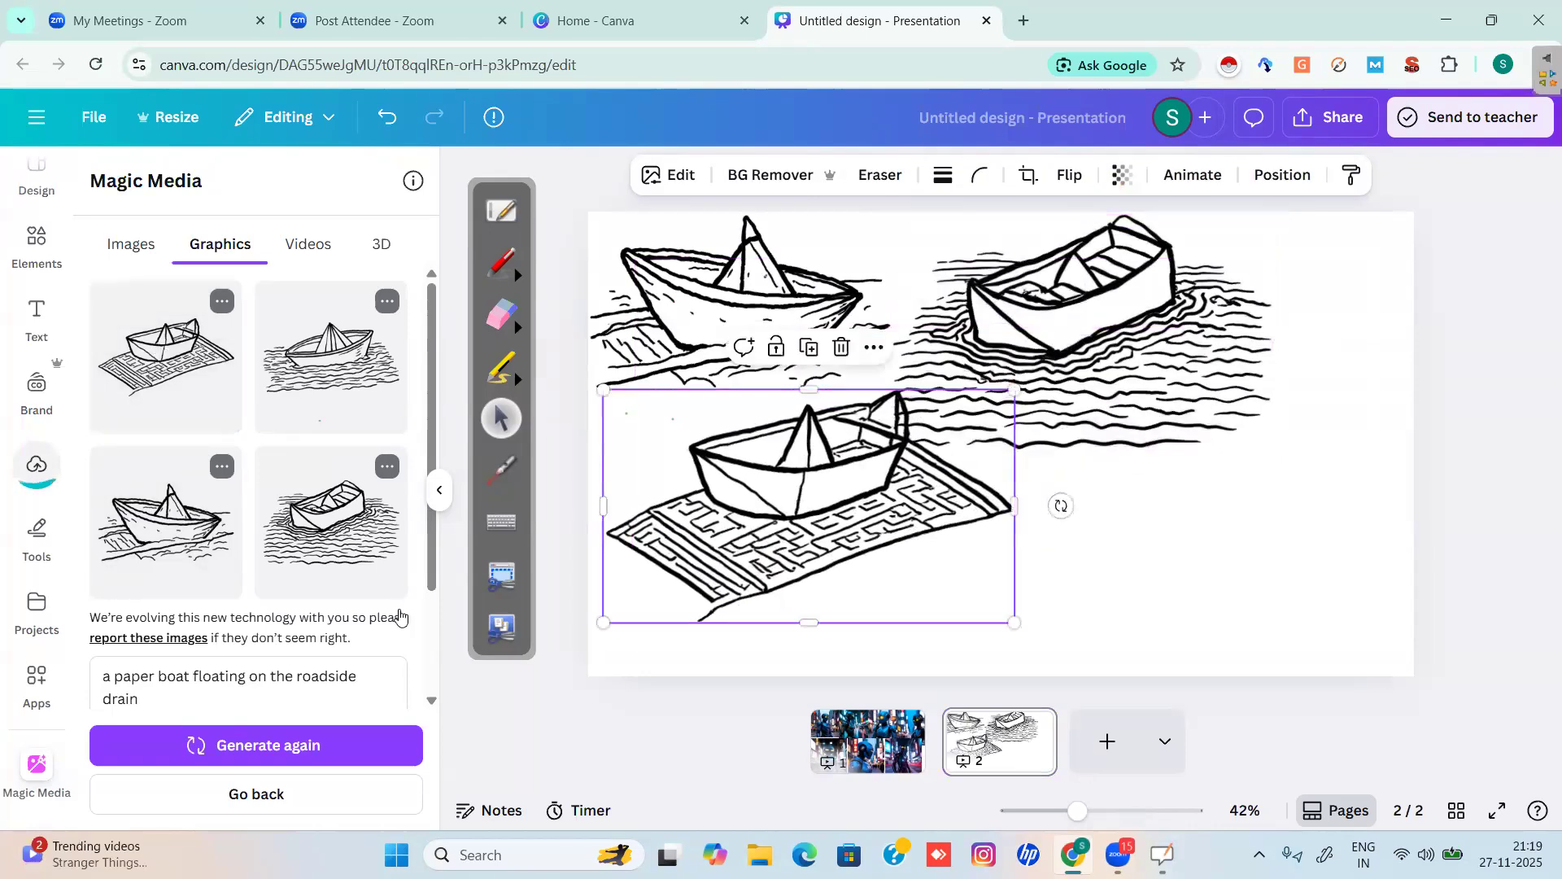
click(345, 377)
drag(1017, 451, 1240, 550)
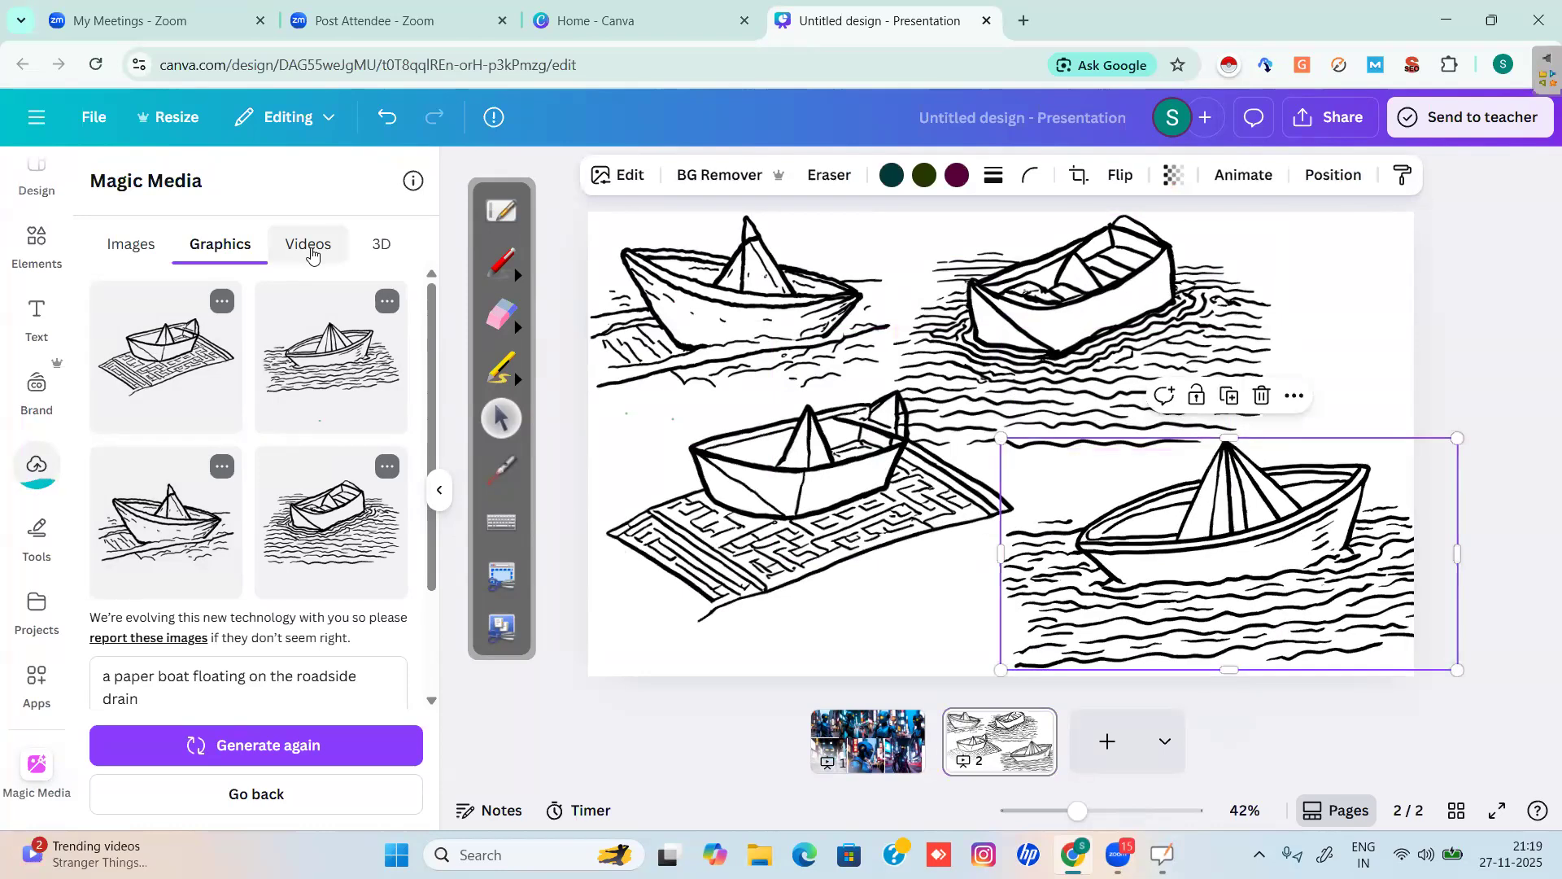
Switch Magic Media to 3D and circle the description box and prompt-suggestion feature in red.
click(384, 249)
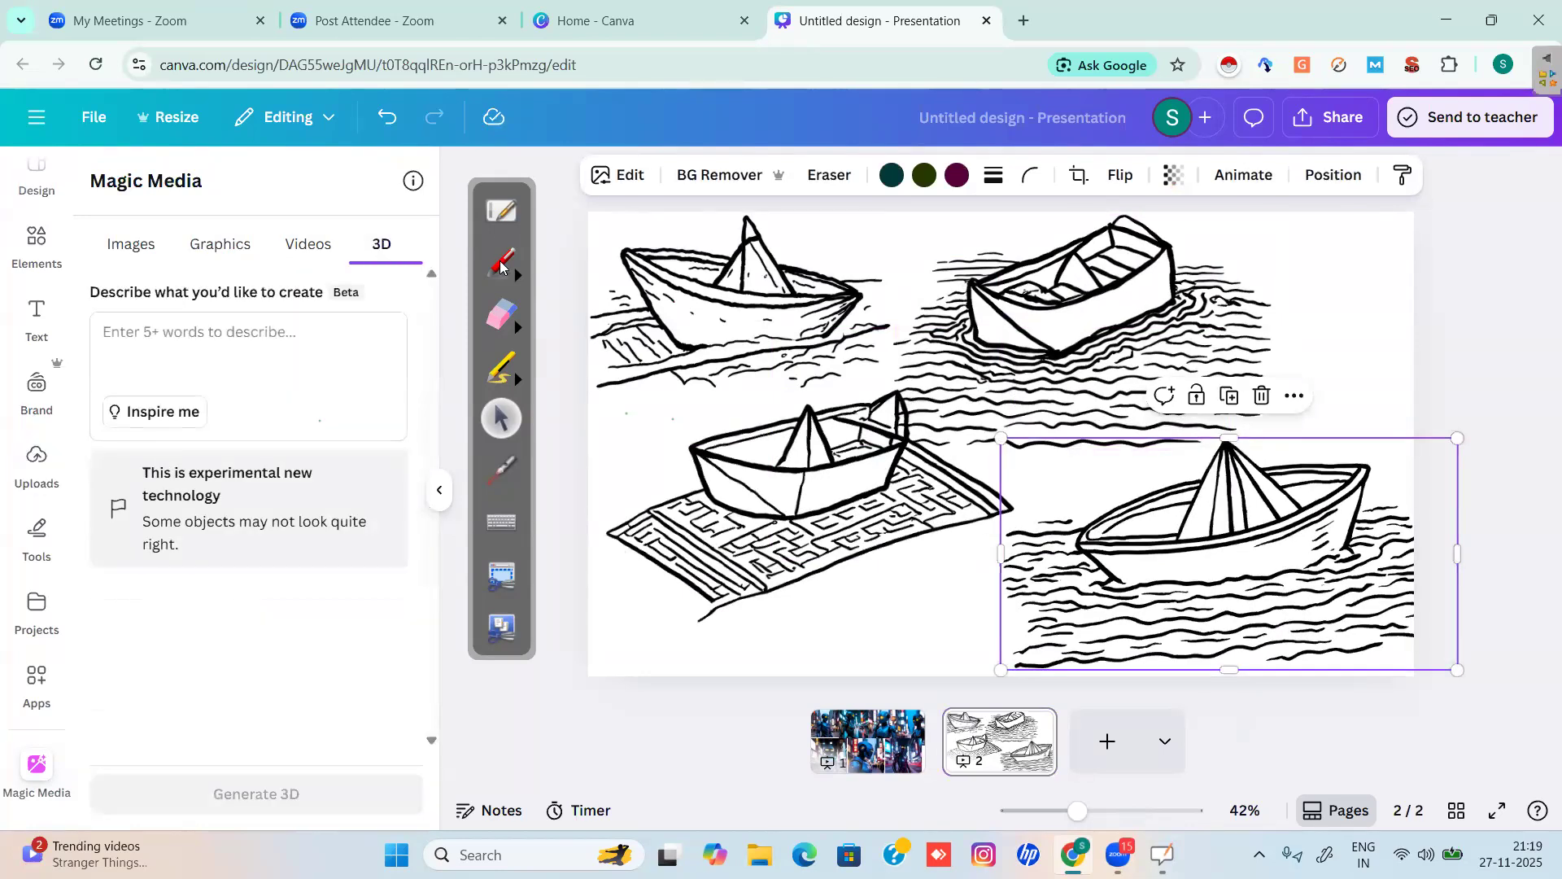
click(499, 260)
mouse_move(92, 309)
mouse_down()
mouse_move(397, 306)
mouse_move(426, 386)
mouse_move(424, 440)
mouse_move(138, 444)
mouse_move(61, 415)
mouse_move(86, 308)
mouse_up()
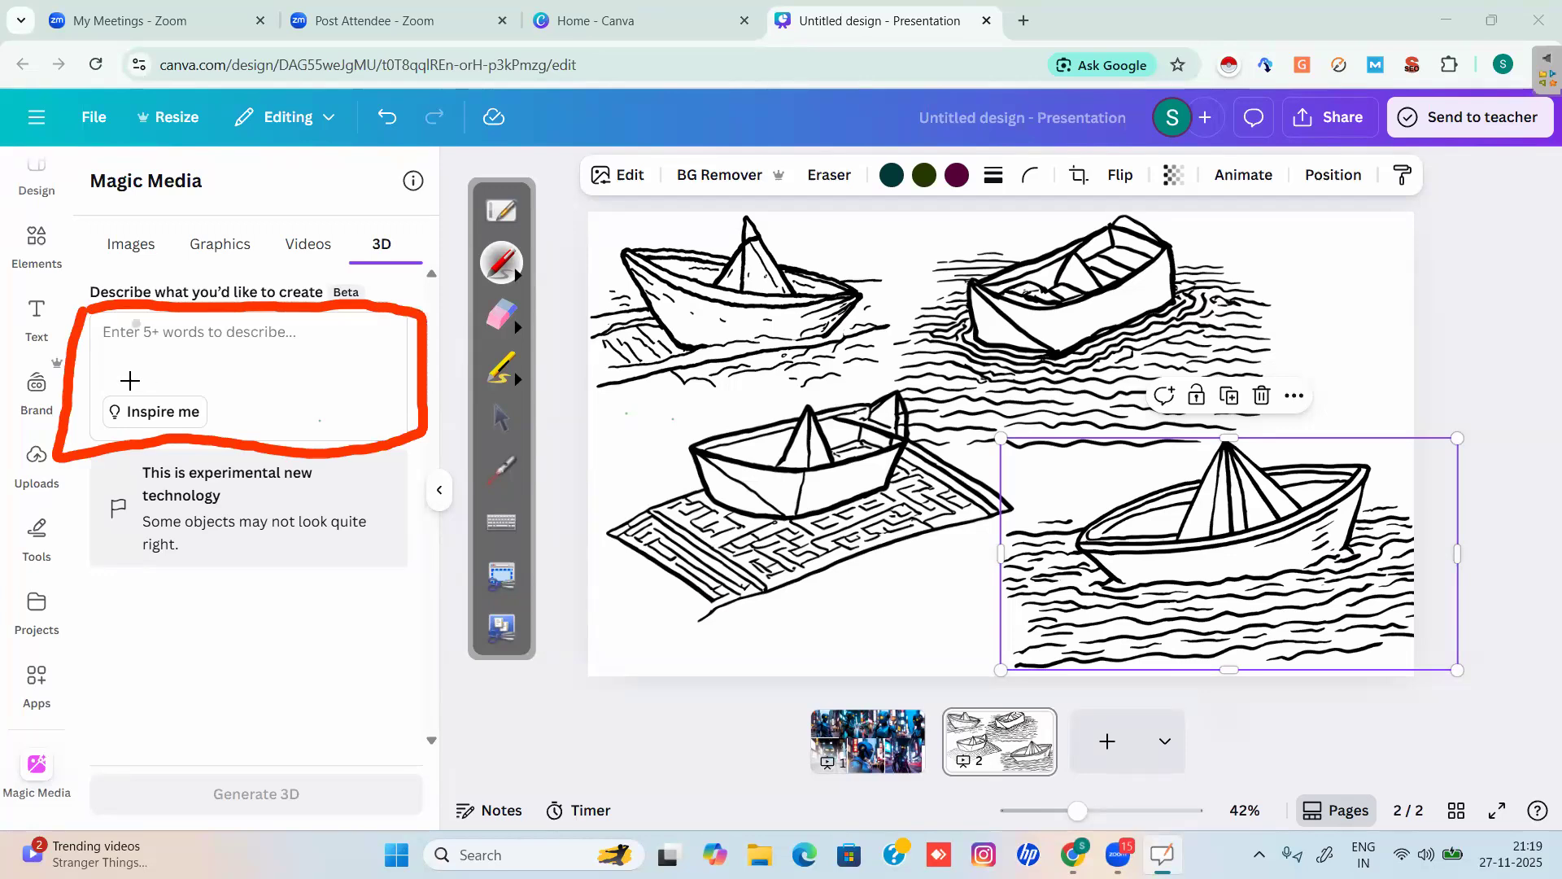
mouse_move(106, 389)
mouse_down()
mouse_move(201, 379)
mouse_move(232, 415)
mouse_move(114, 433)
mouse_move(102, 388)
mouse_up()
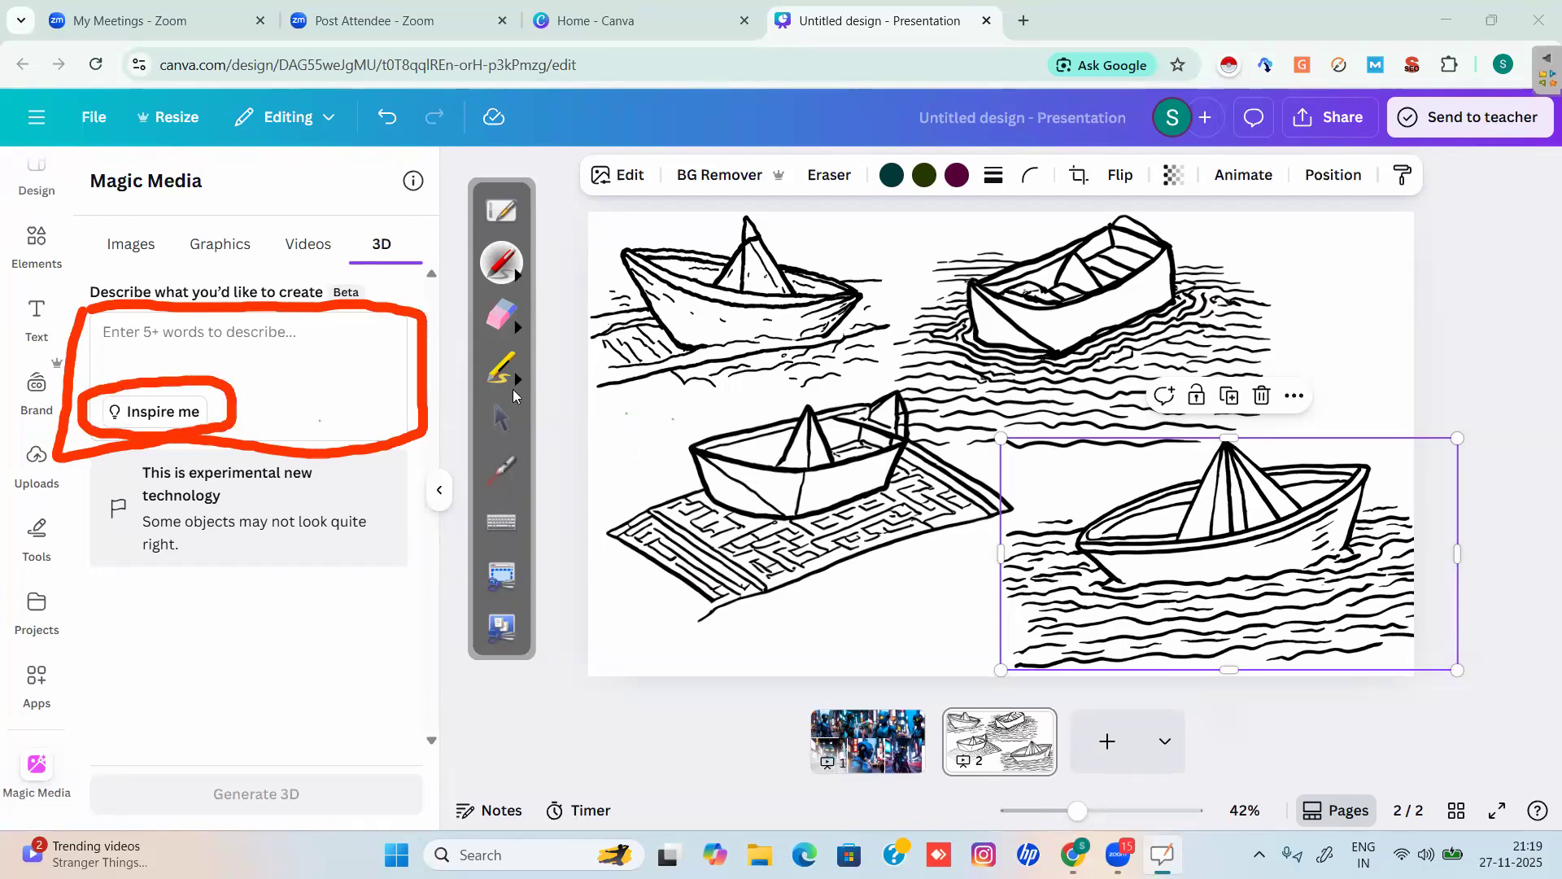
click(501, 418)
Cycle Magic Media through Images and Graphics, clearing old results, then return to 3D.
click(131, 247)
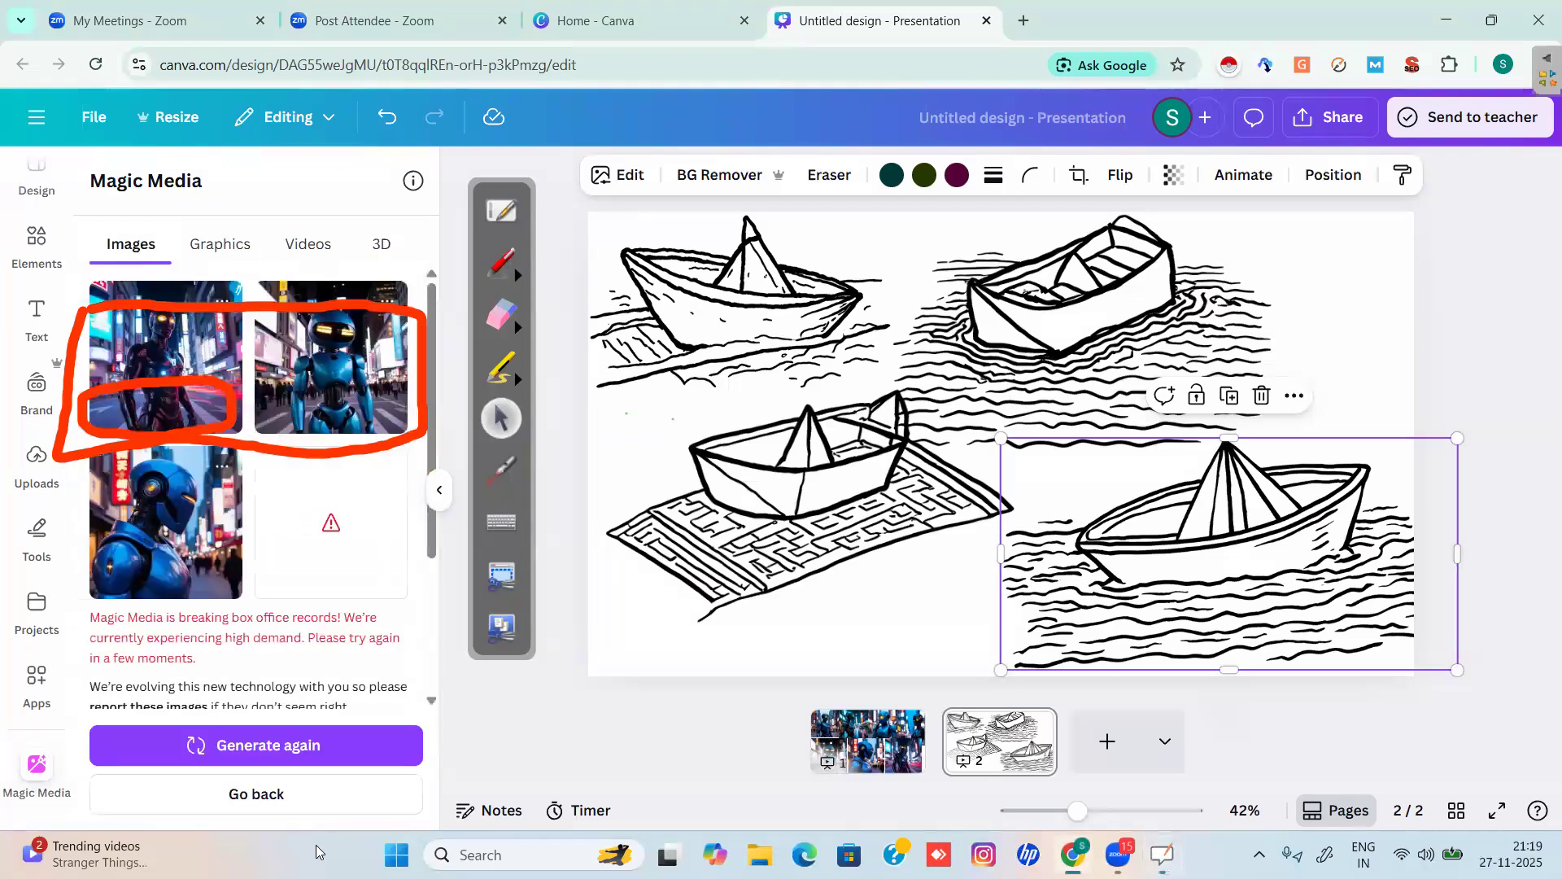
click(266, 789)
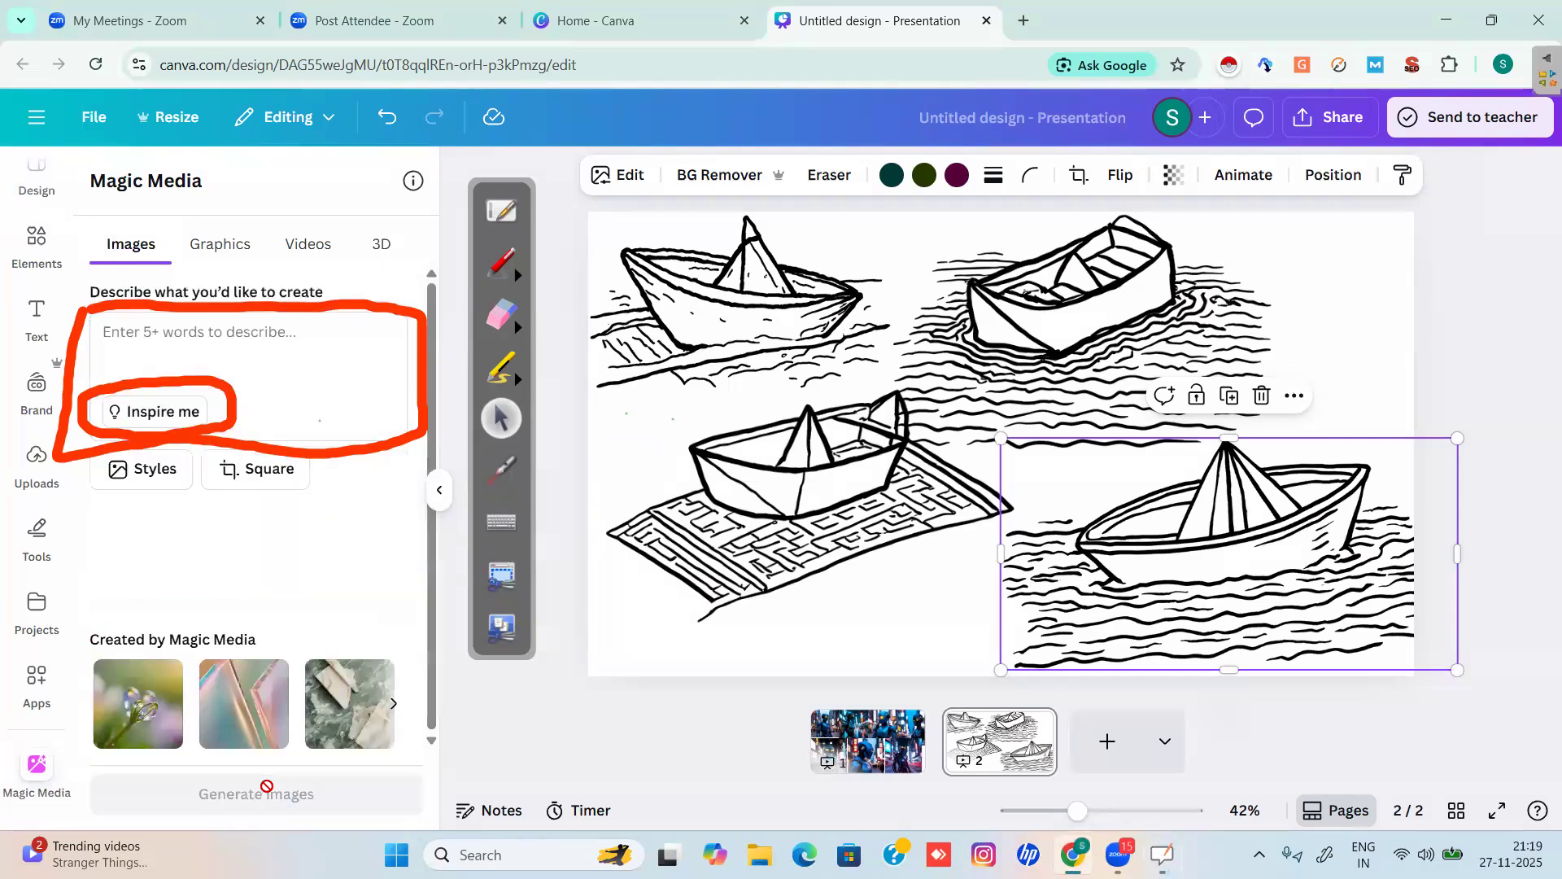
click(217, 244)
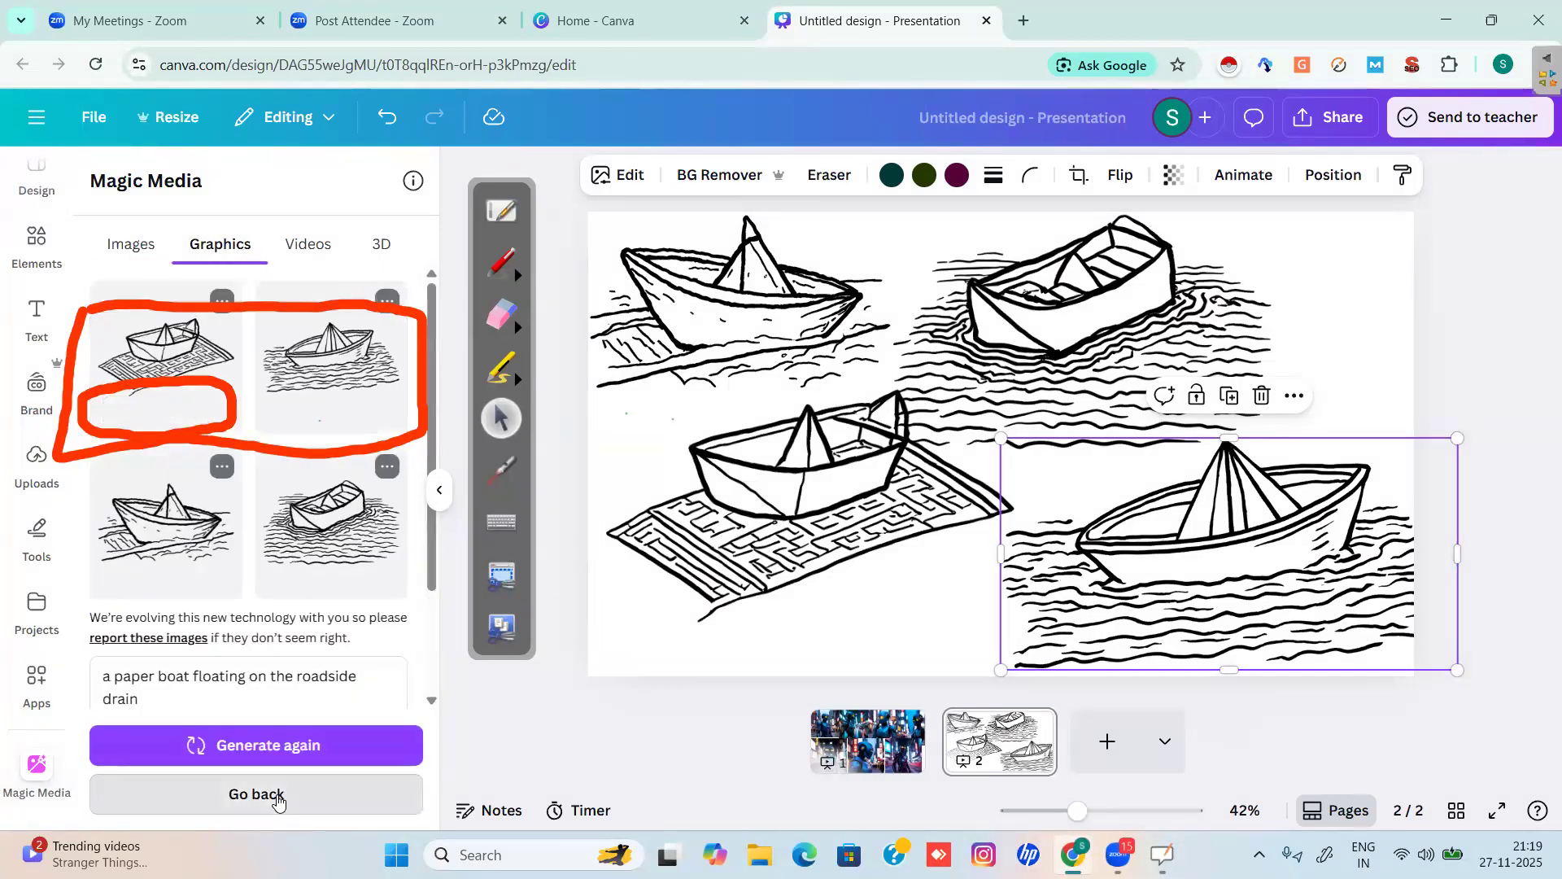
click(276, 794)
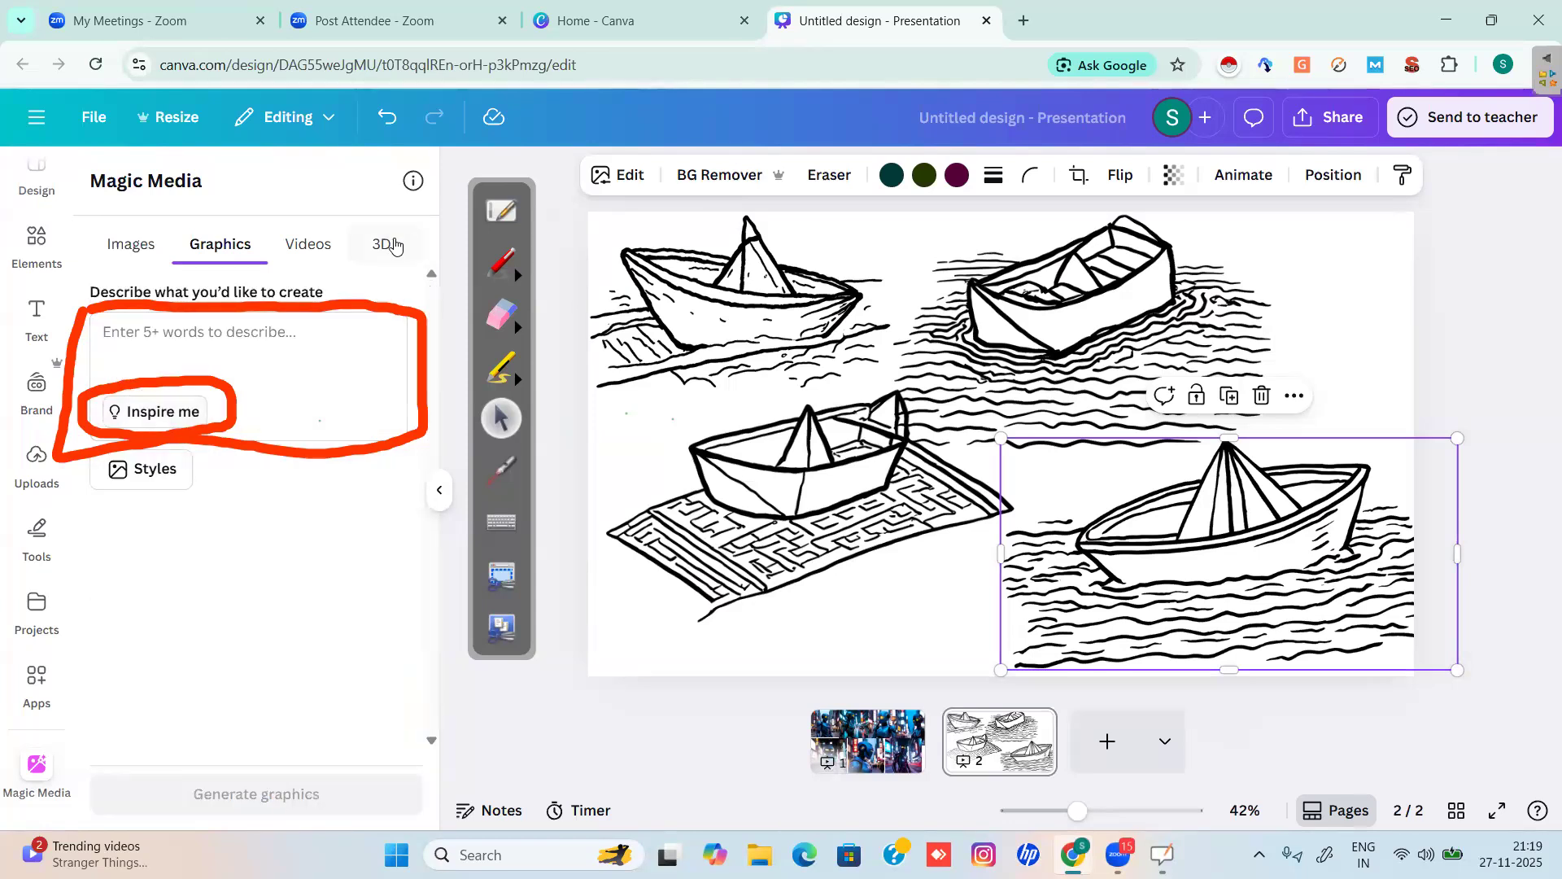
click(389, 244)
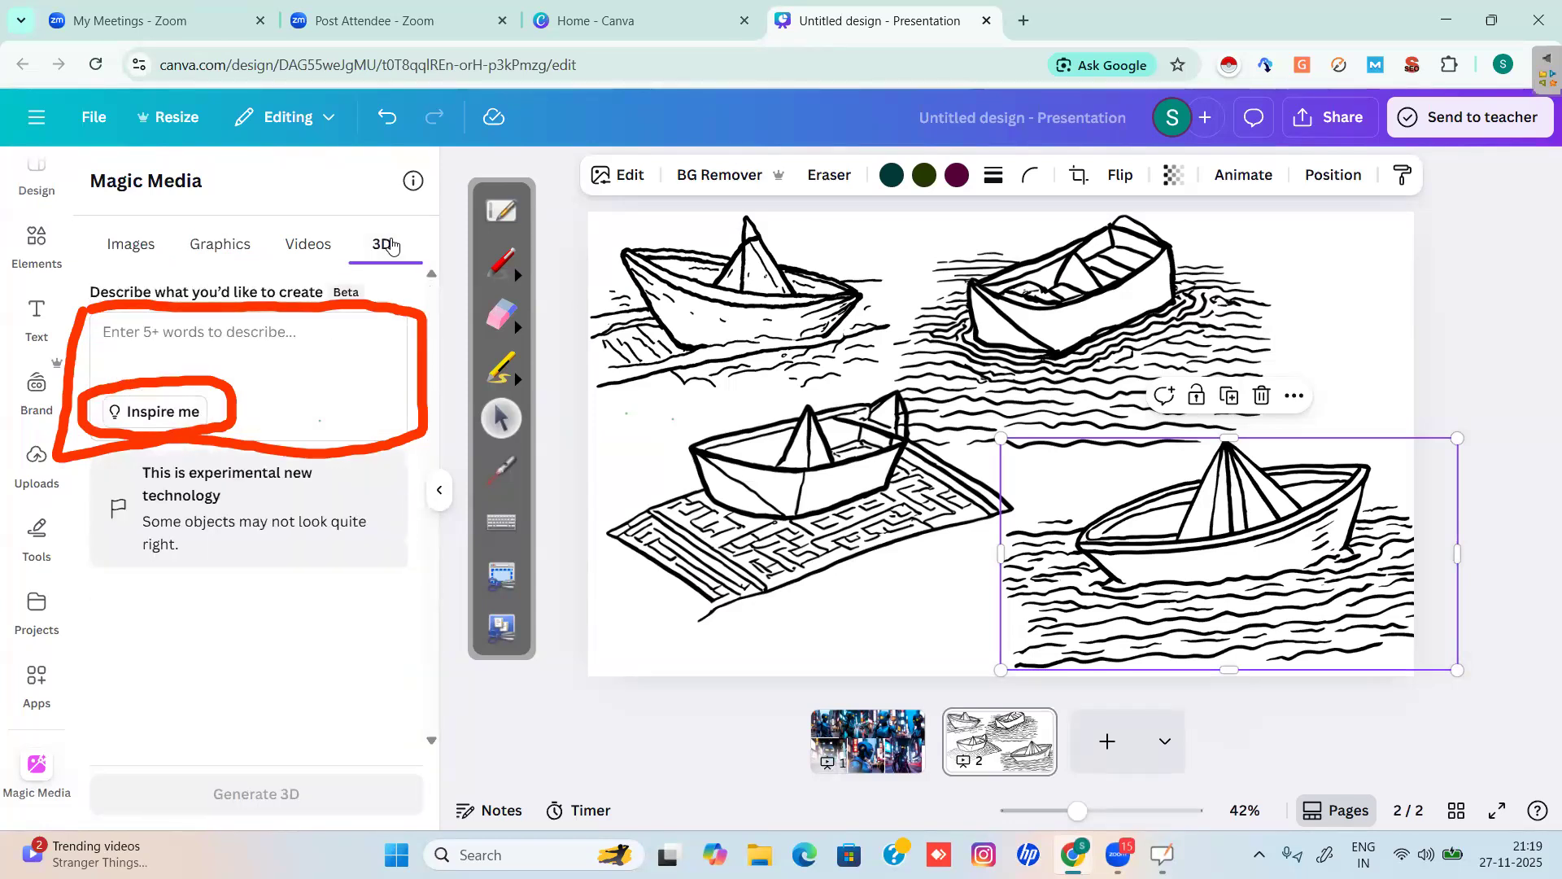
Erase the red annotation marks and add a blank third page.
click(500, 324)
mouse_move(417, 438)
mouse_down()
mouse_move(400, 327)
mouse_move(231, 306)
mouse_move(104, 321)
mouse_move(54, 414)
mouse_move(82, 425)
mouse_move(221, 343)
mouse_move(229, 413)
mouse_move(185, 416)
mouse_move(380, 426)
mouse_move(359, 296)
mouse_up()
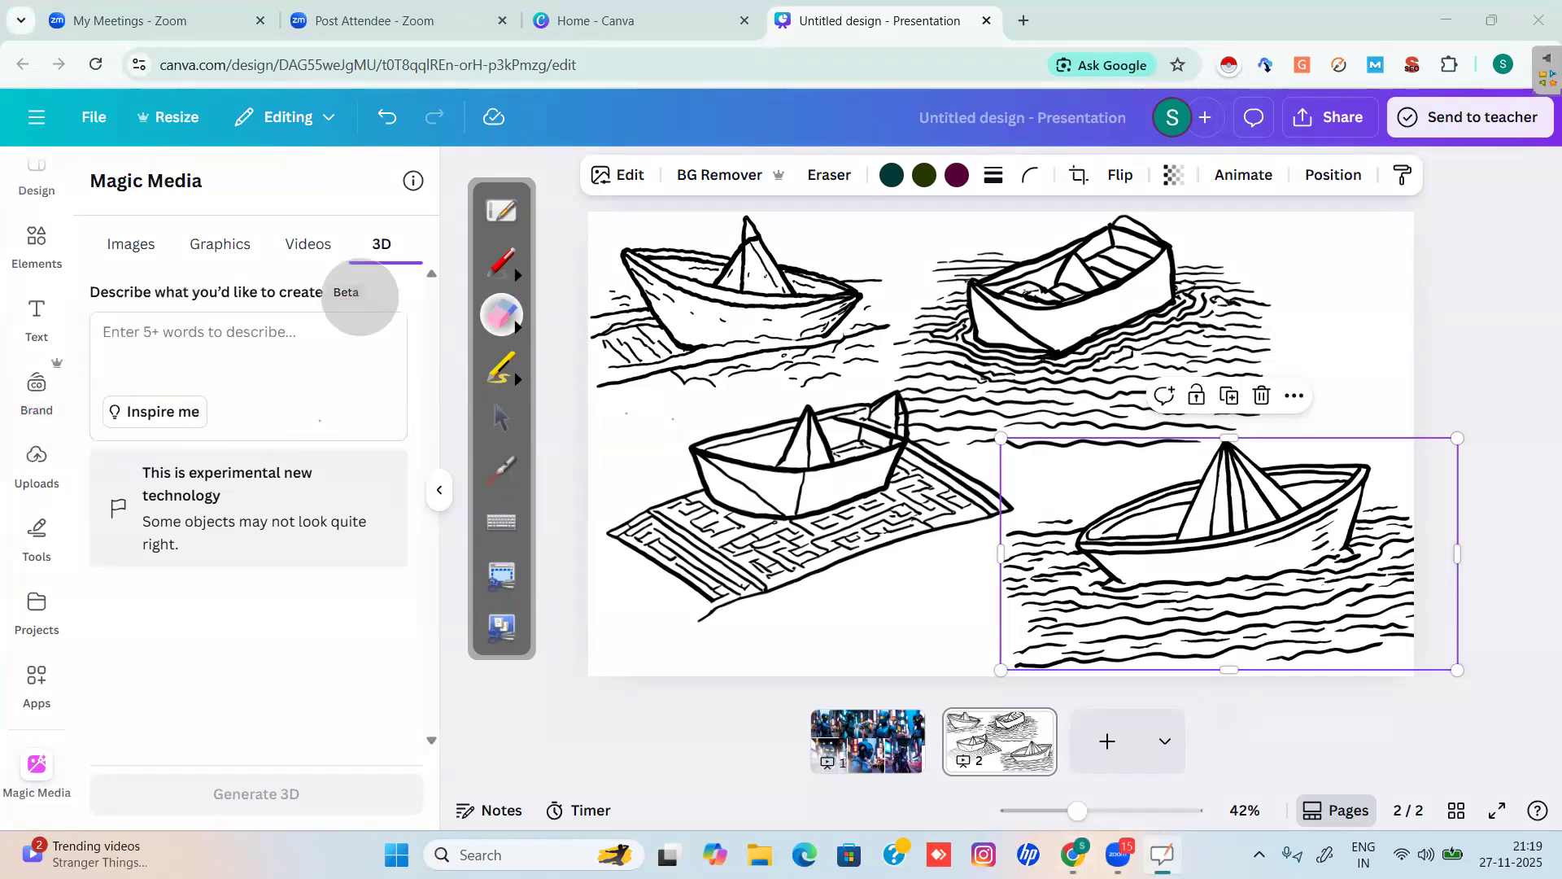
click(495, 412)
click(1105, 740)
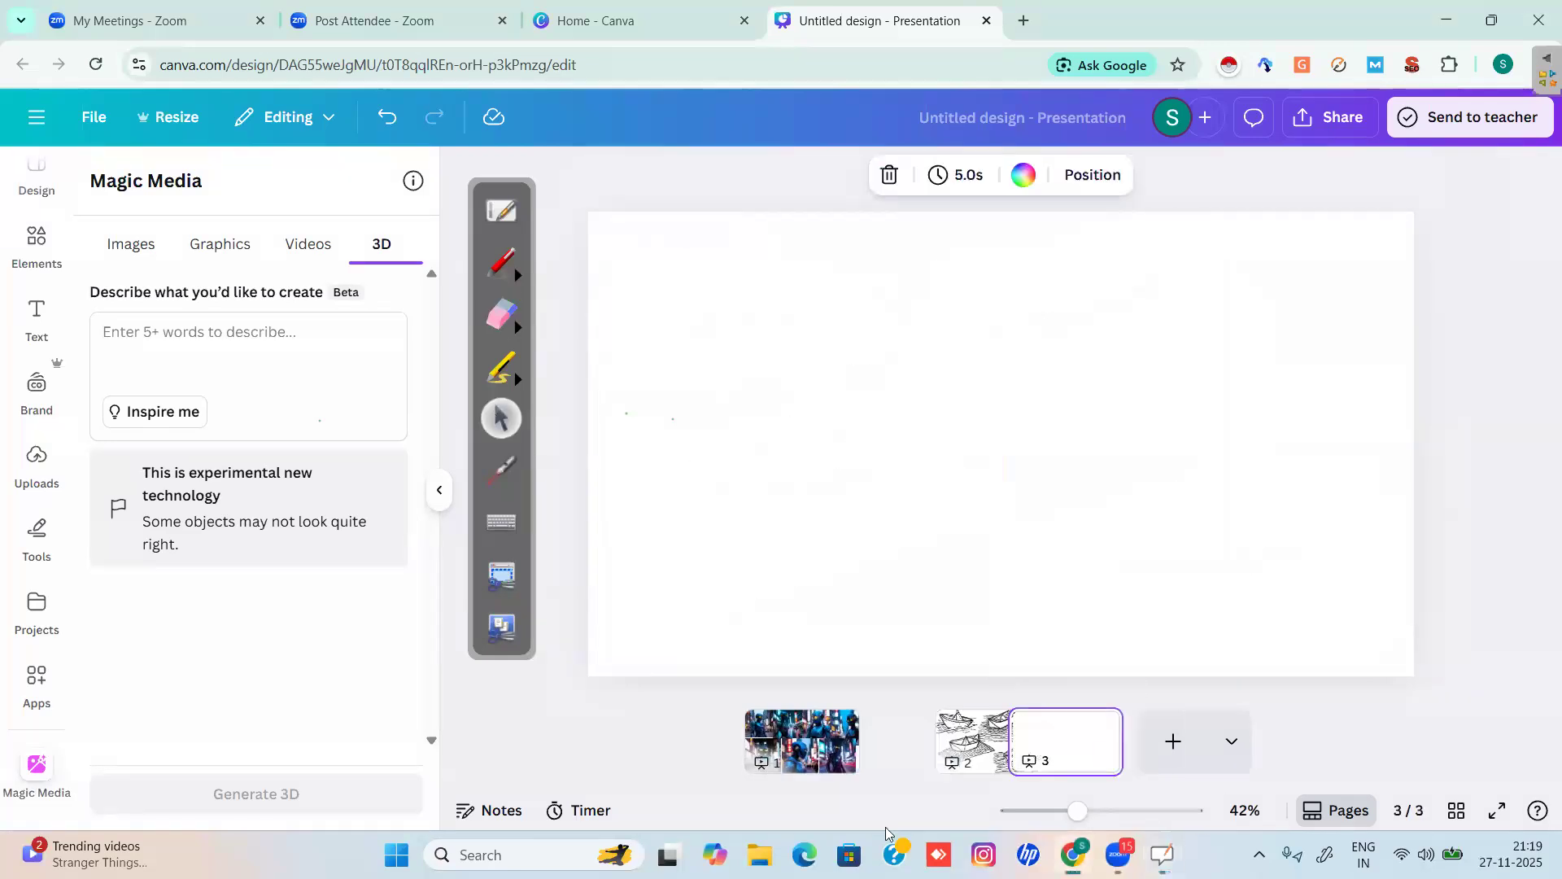
Cycle suggested prompts until a simple round-canopy tree appears, then generate it in 3D.
click(169, 412)
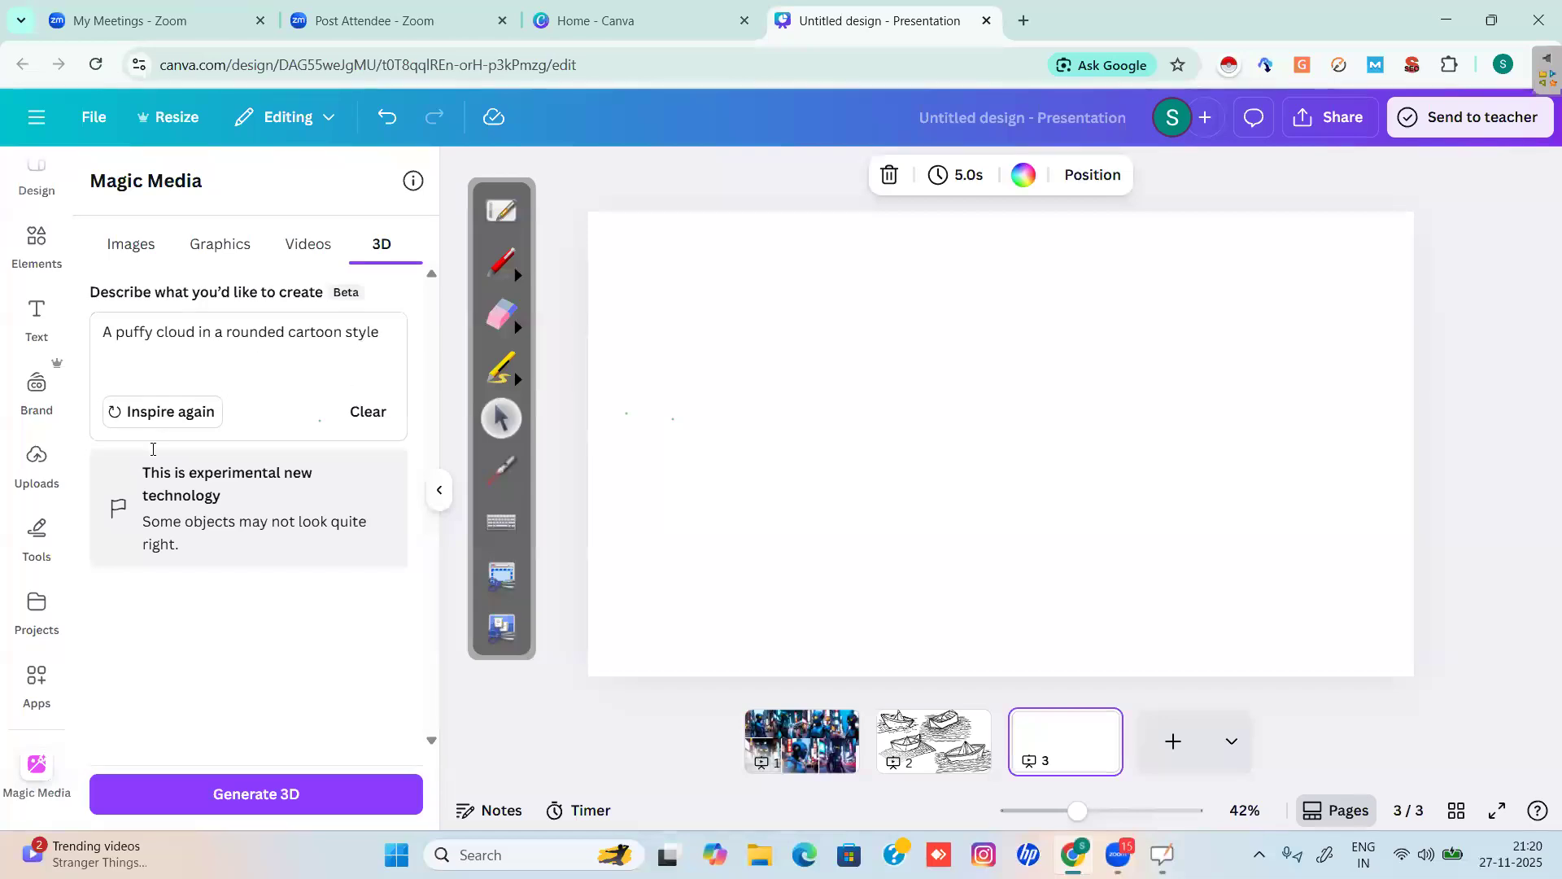
click(157, 416)
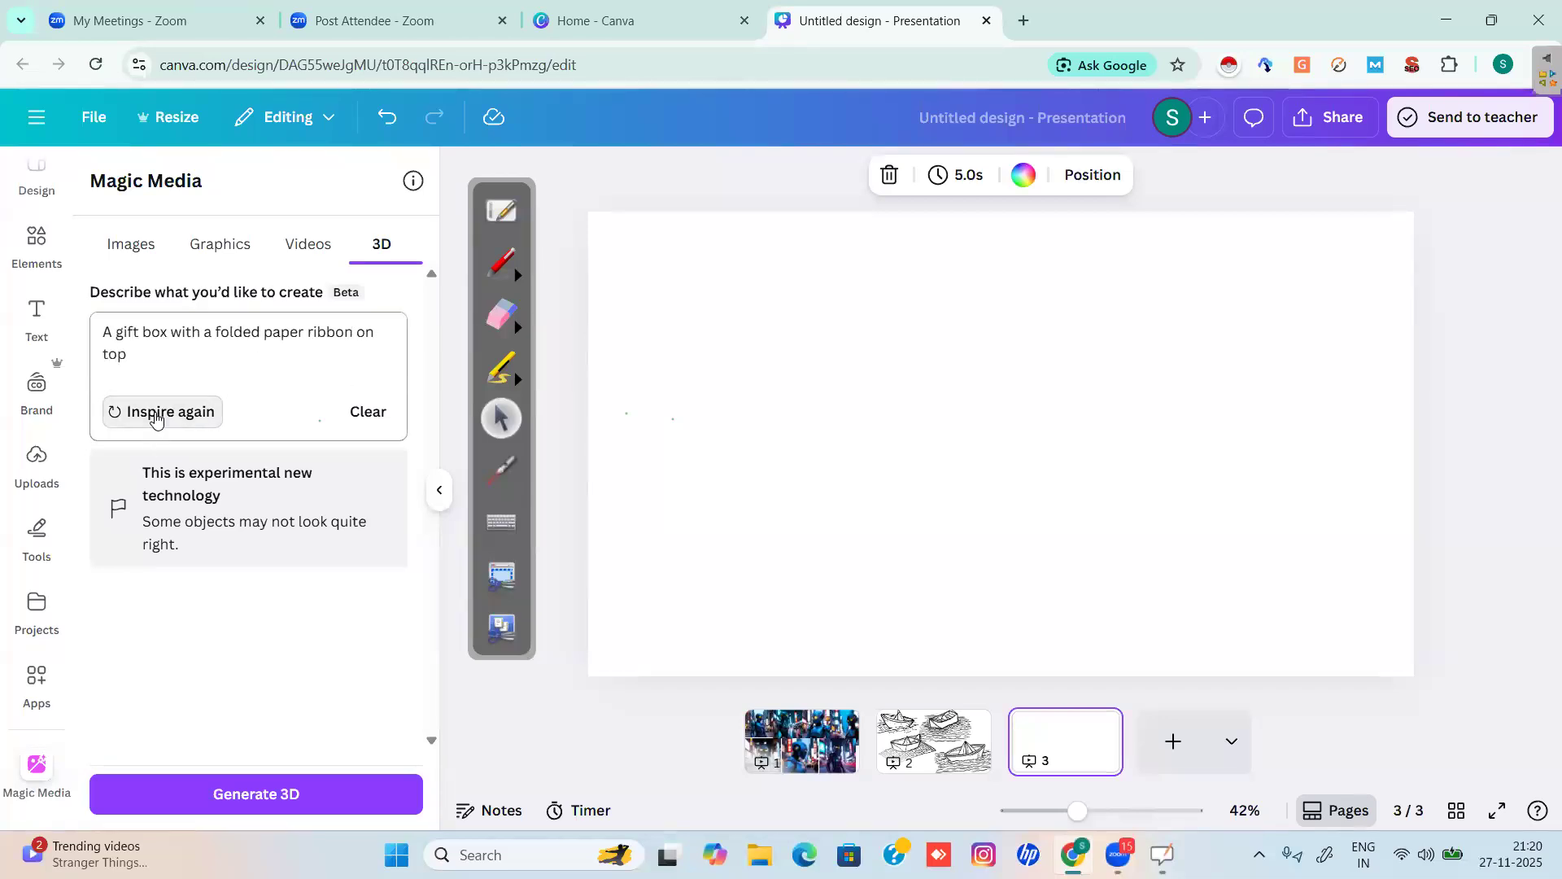
click(157, 416)
click(157, 417)
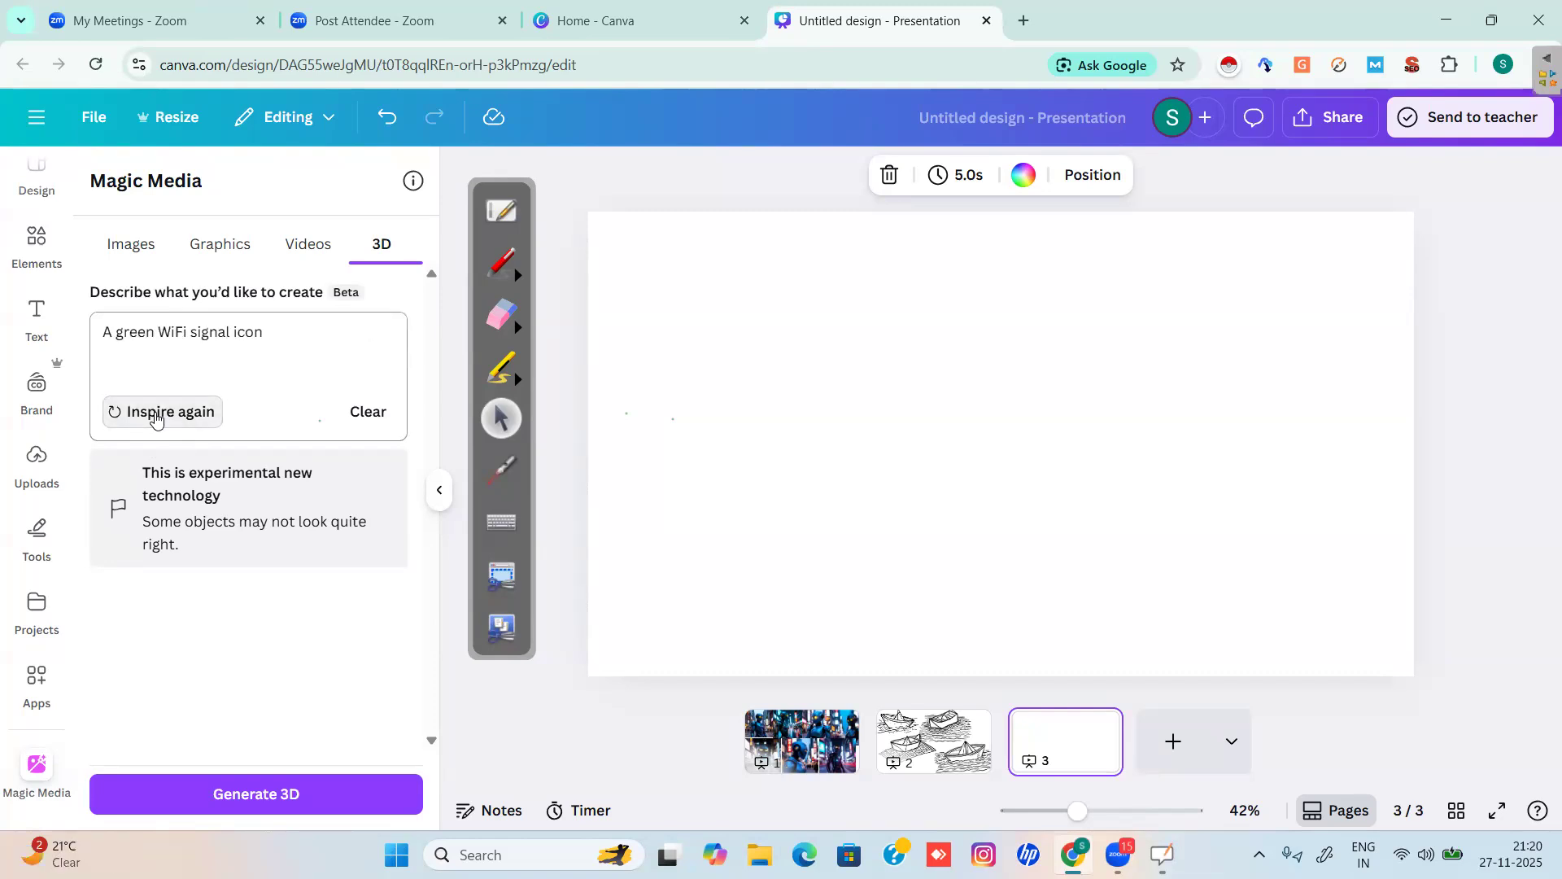
click(157, 417)
click(157, 416)
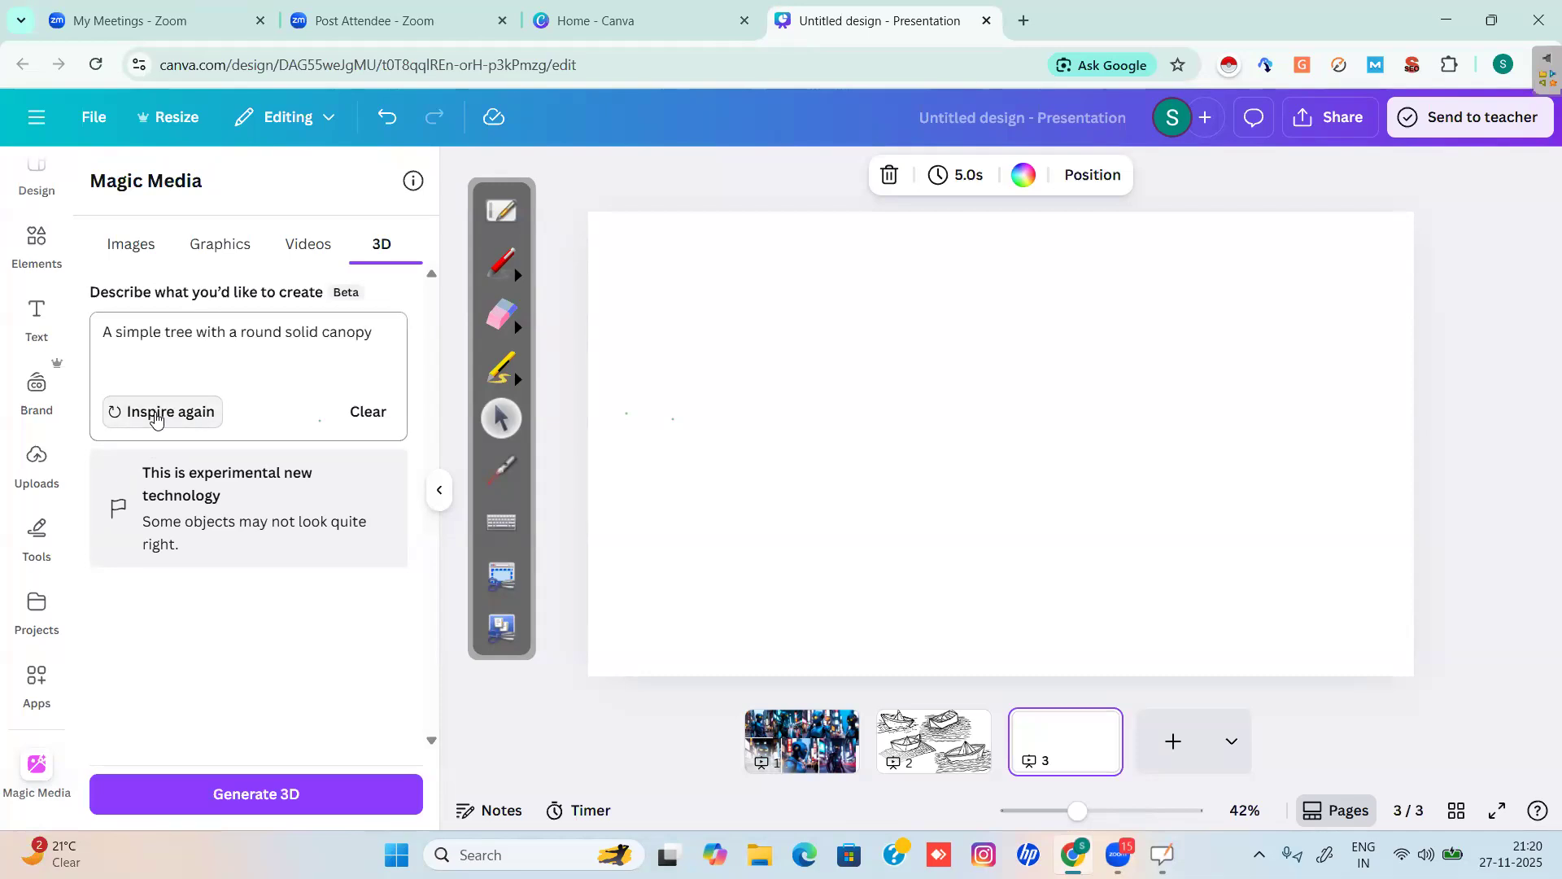
click(278, 793)
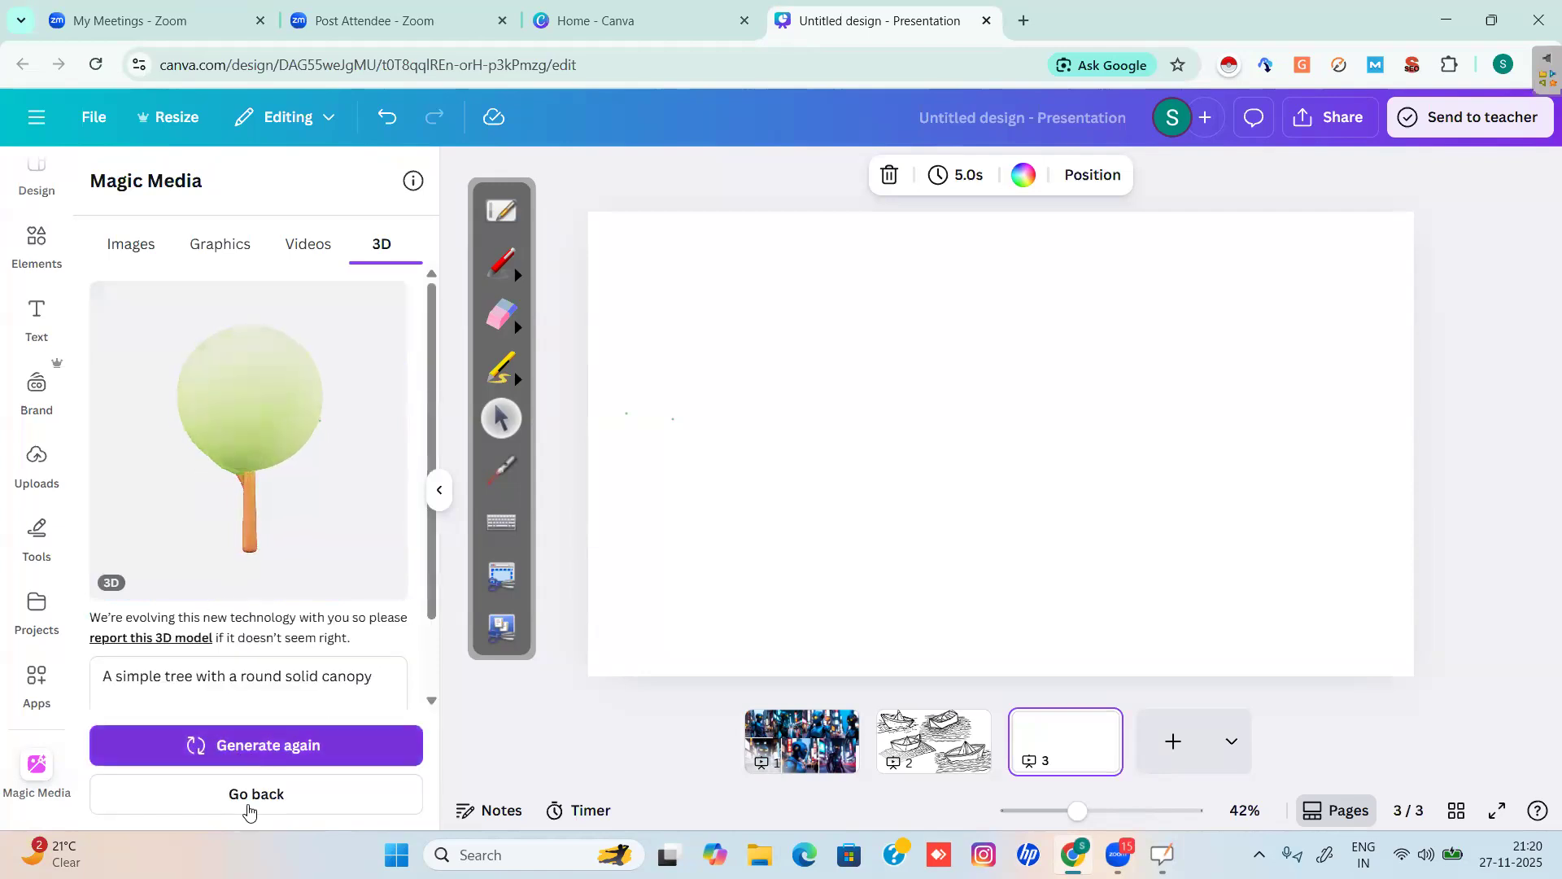
Put the 3D tree at page 3's upper left and enter 'A man Standing in between the forest with wild animals'.
click(280, 441)
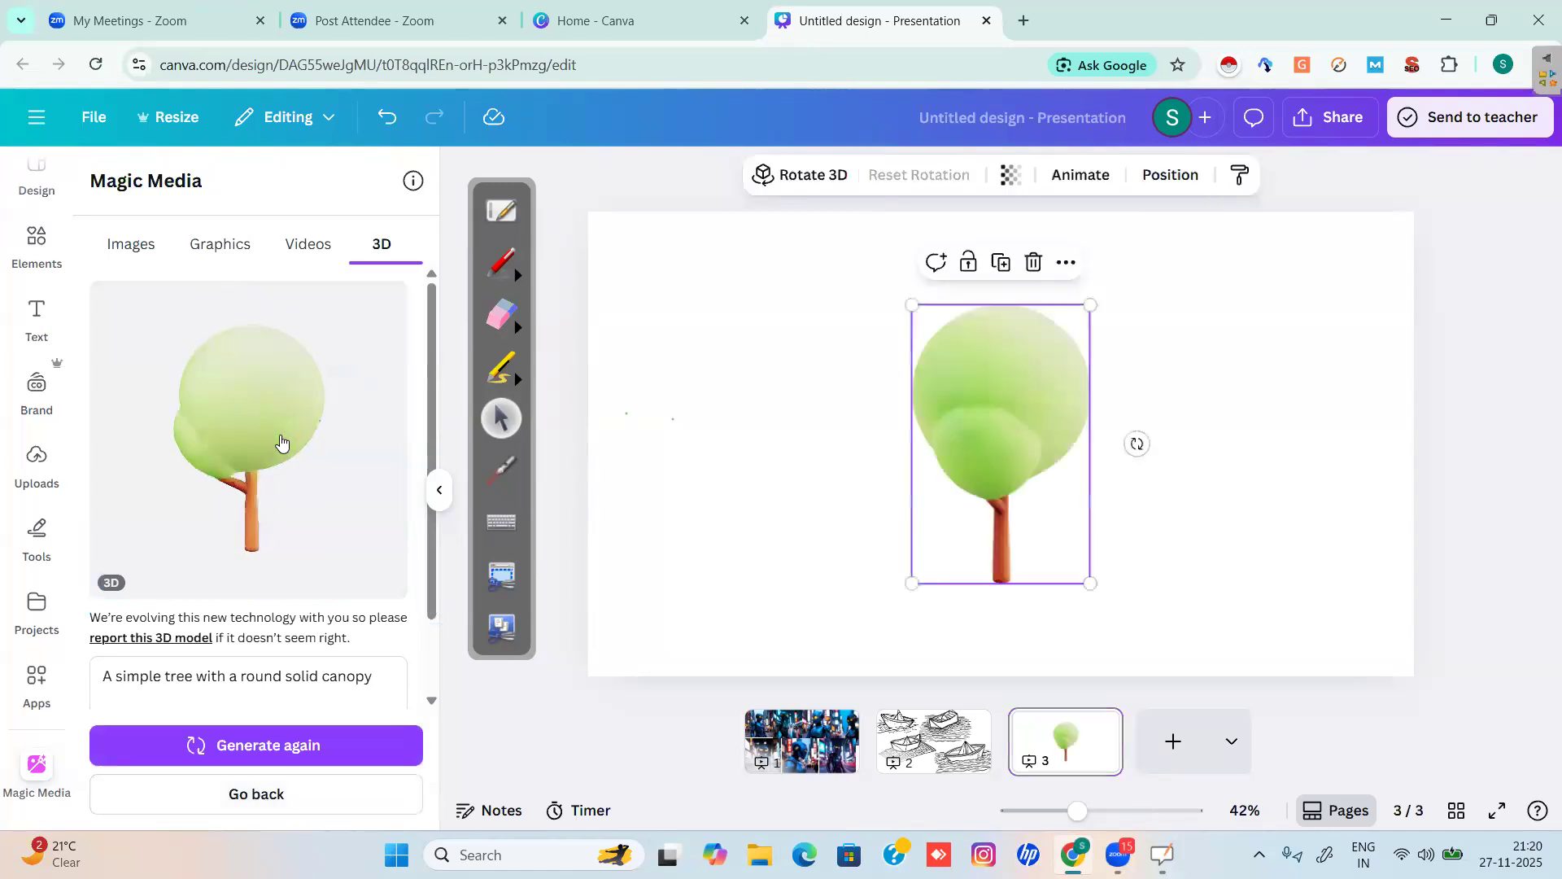
drag(1001, 444, 701, 398)
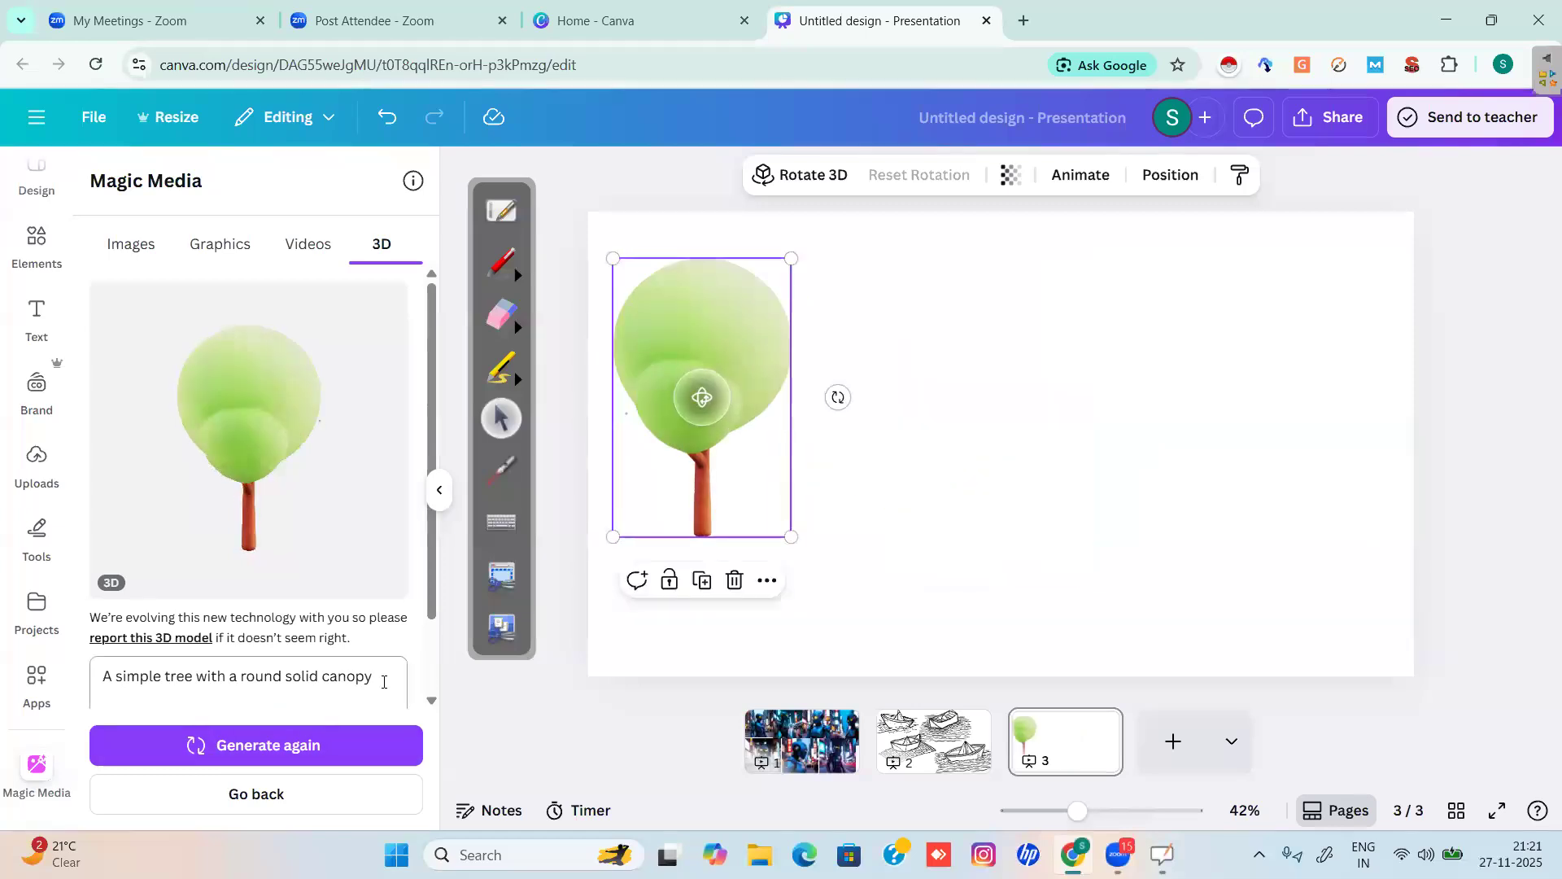
drag(384, 682, 65, 663)
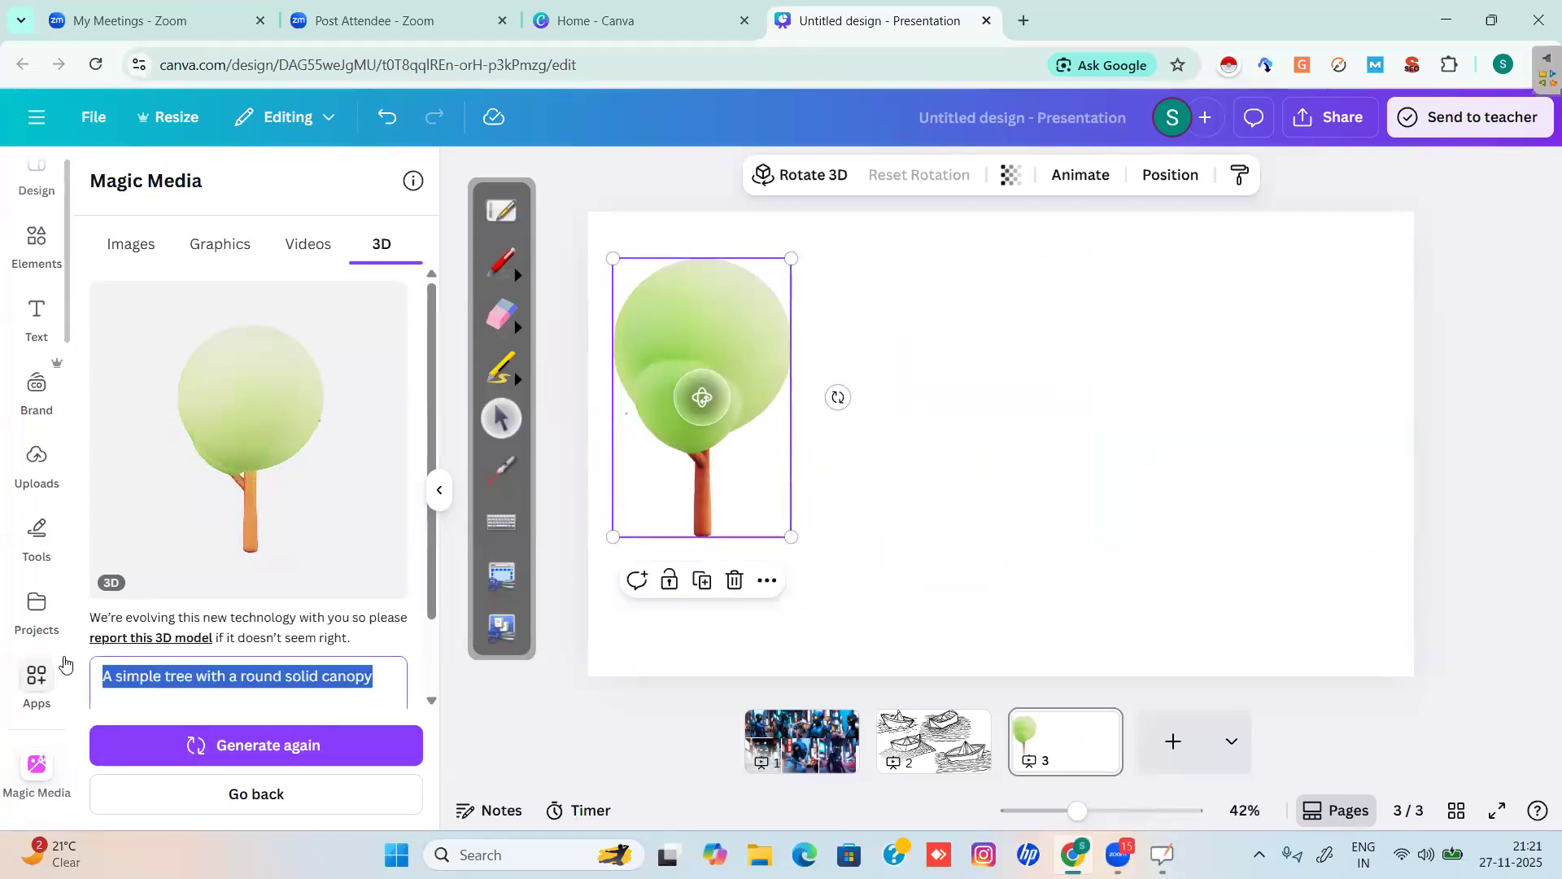
text(A)
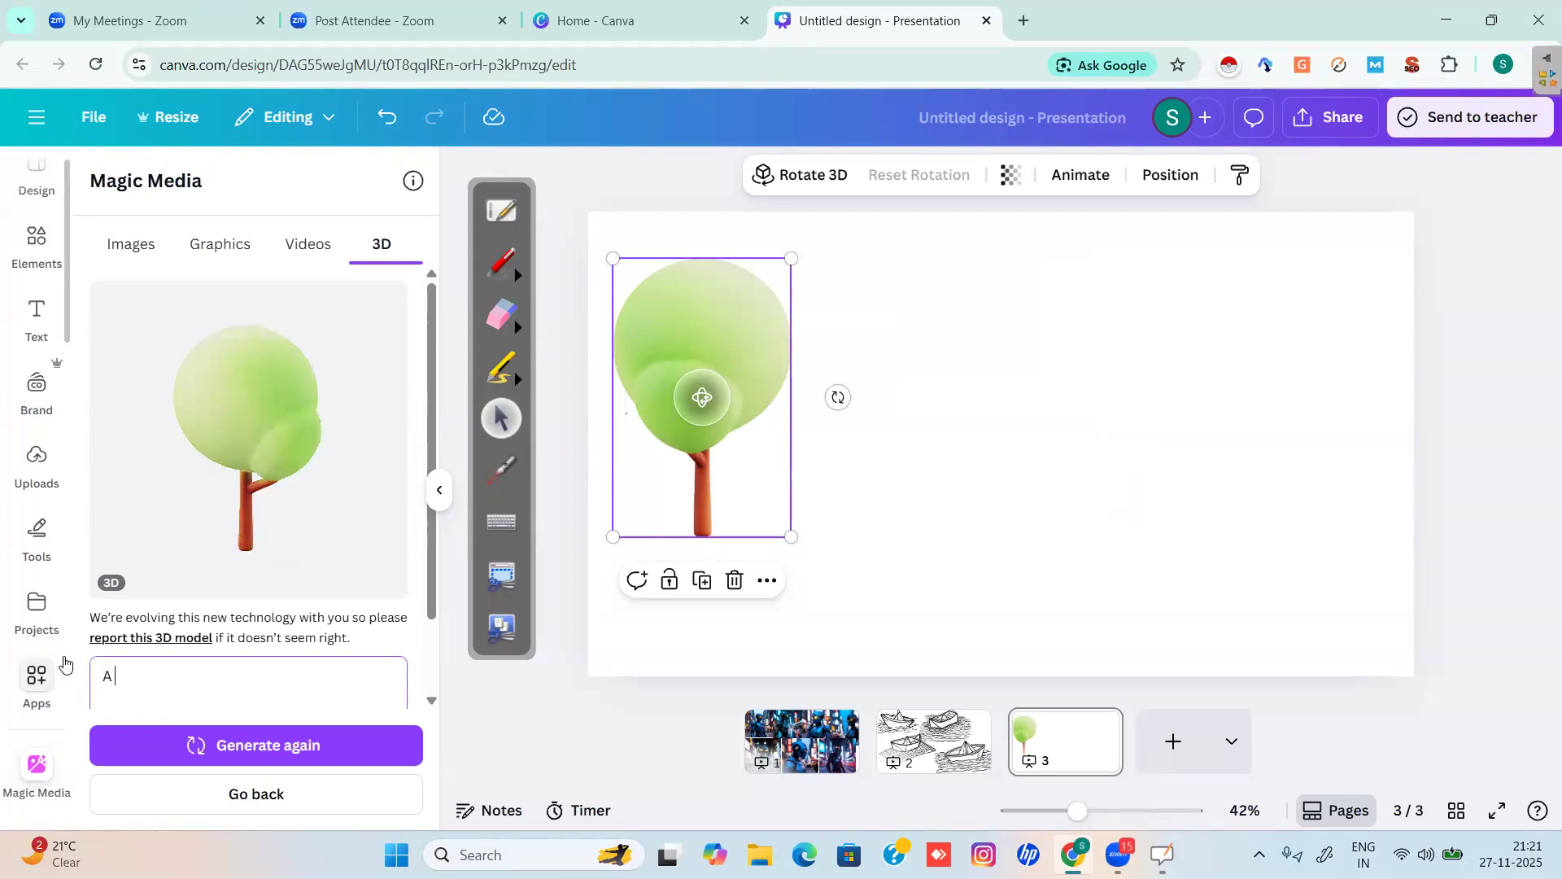
text( man Standing in be)
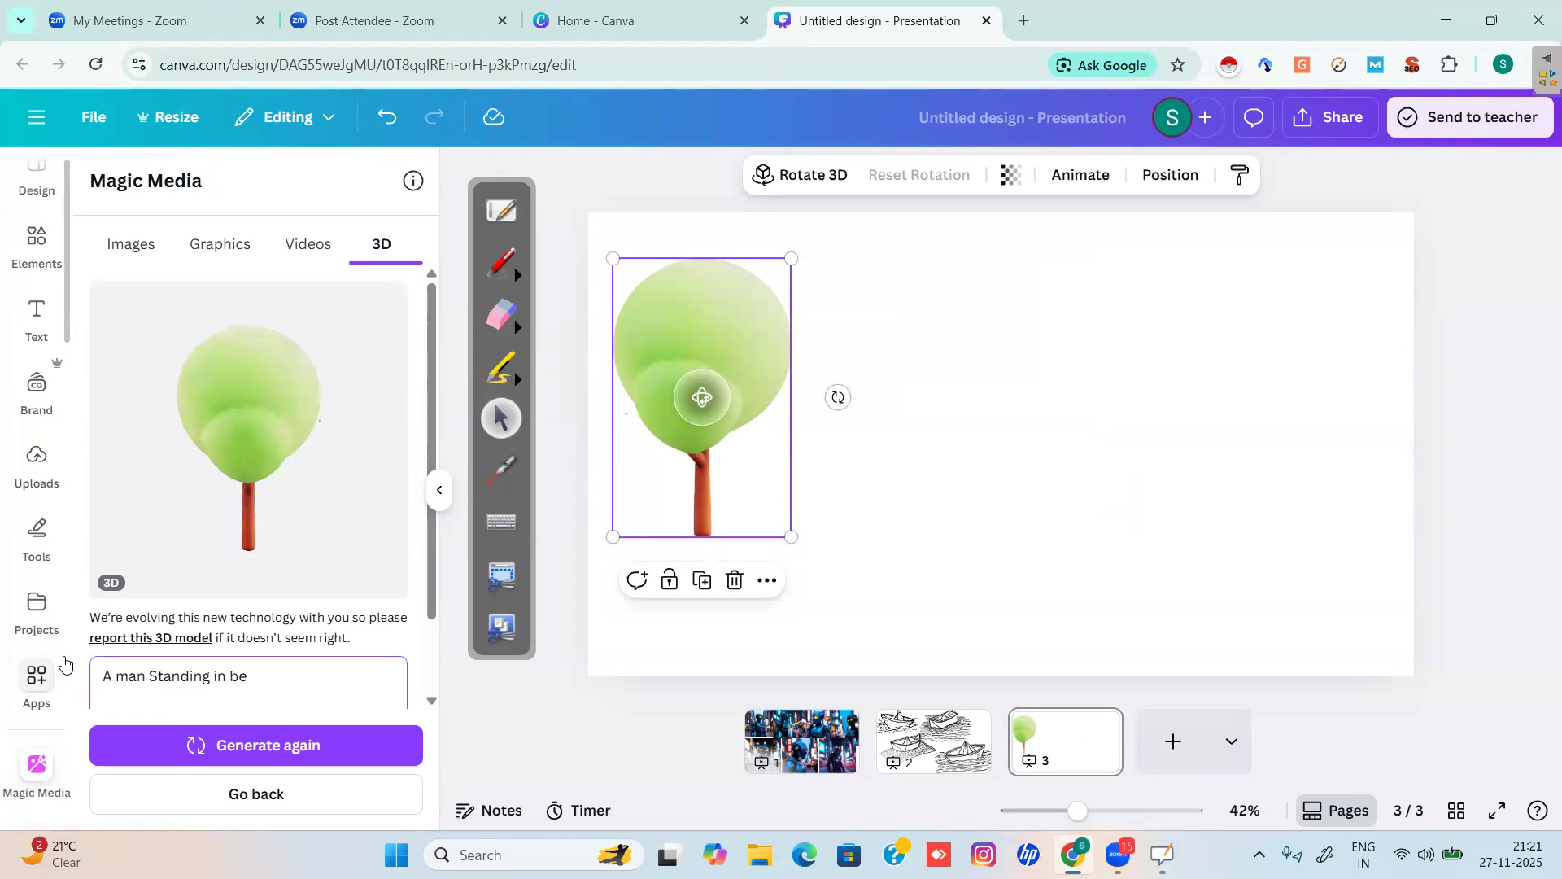
text(tween the forest wi)
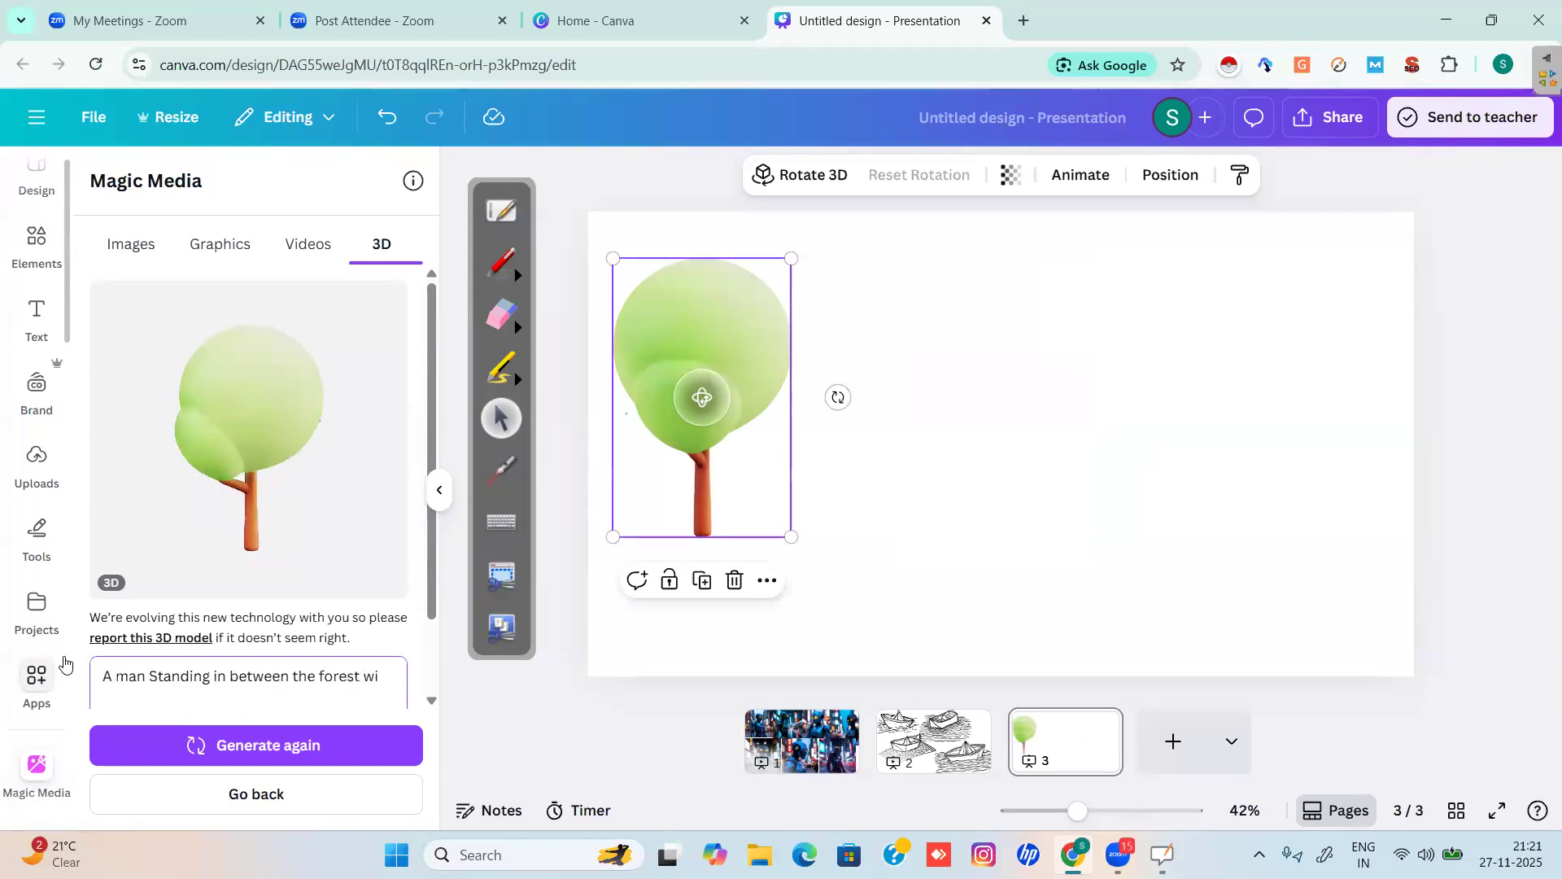
text(th wild)
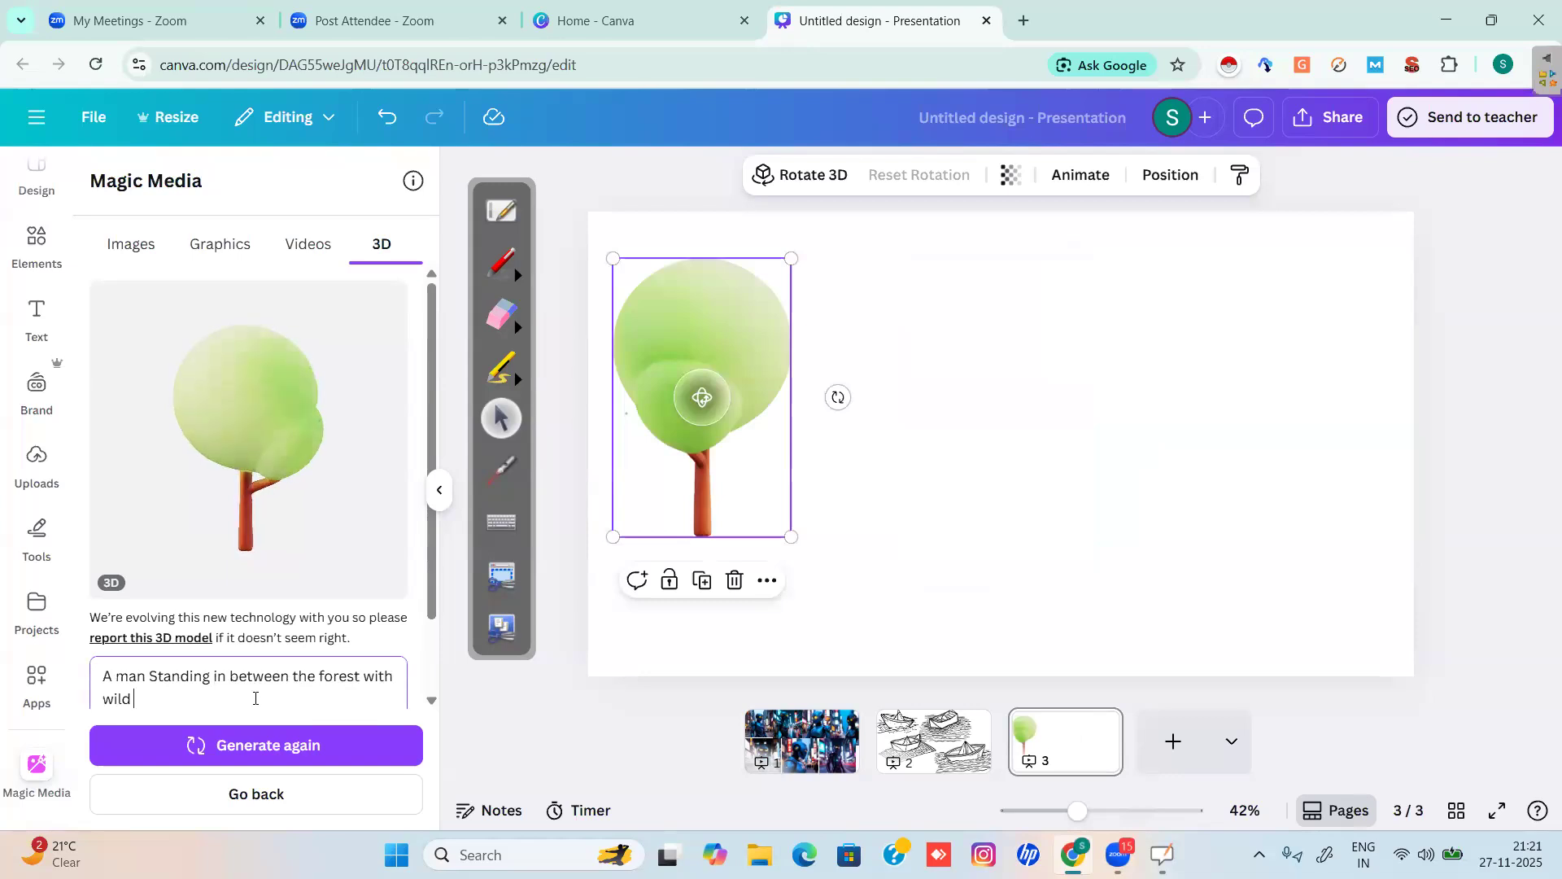
text( animals)
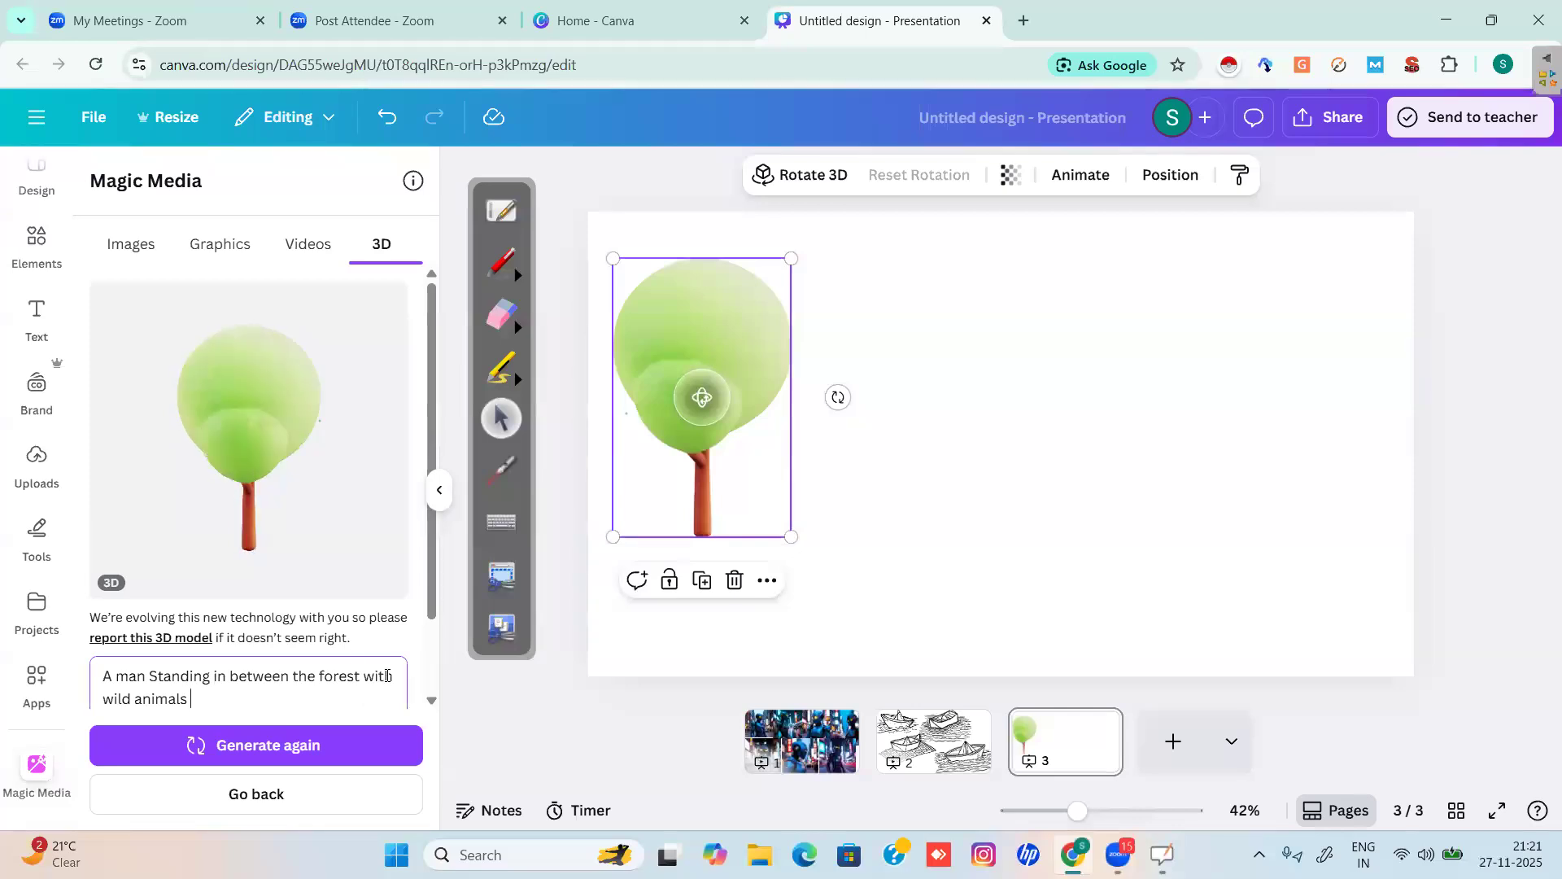
Delete 'with' and 'wild animals', inserting 'and surrounded by wild animals' after 'Standing'.
drag(369, 675, 366, 675)
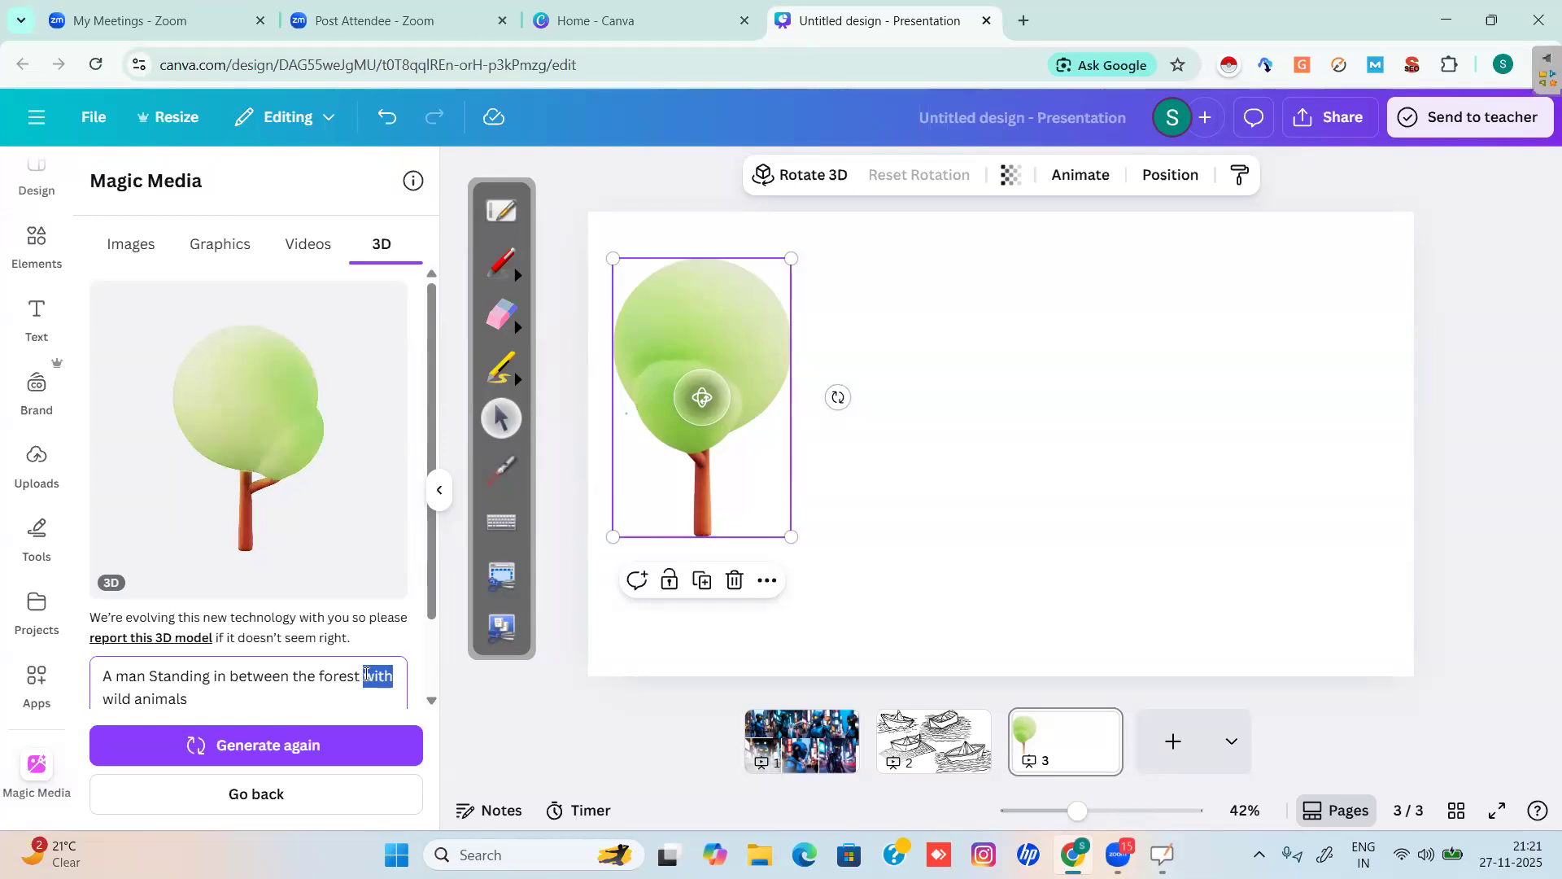
key(BackSpace)
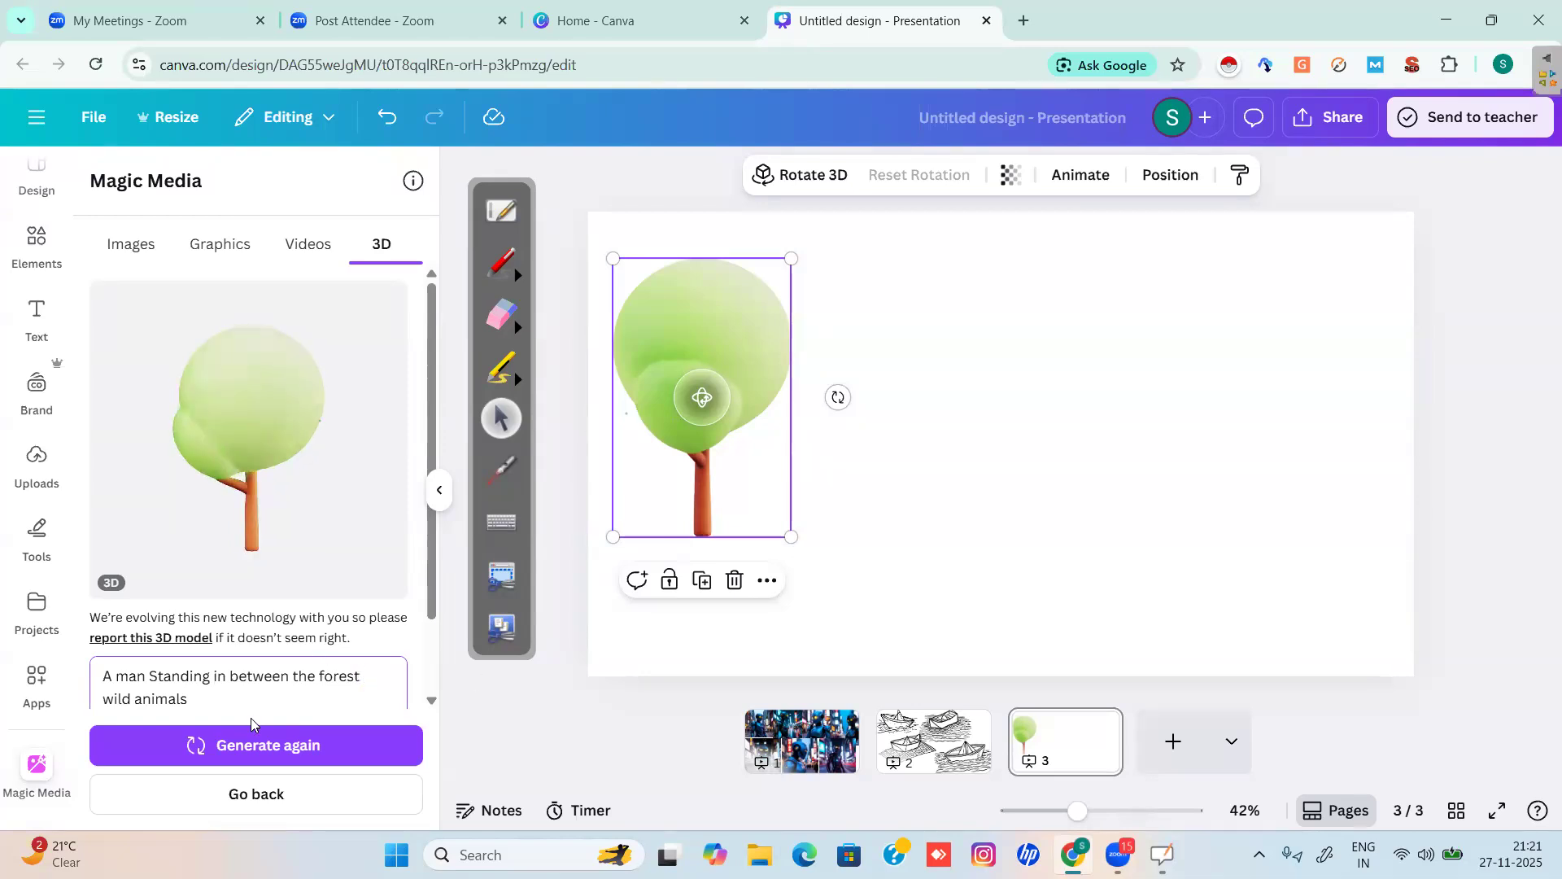
drag(194, 700, 114, 702)
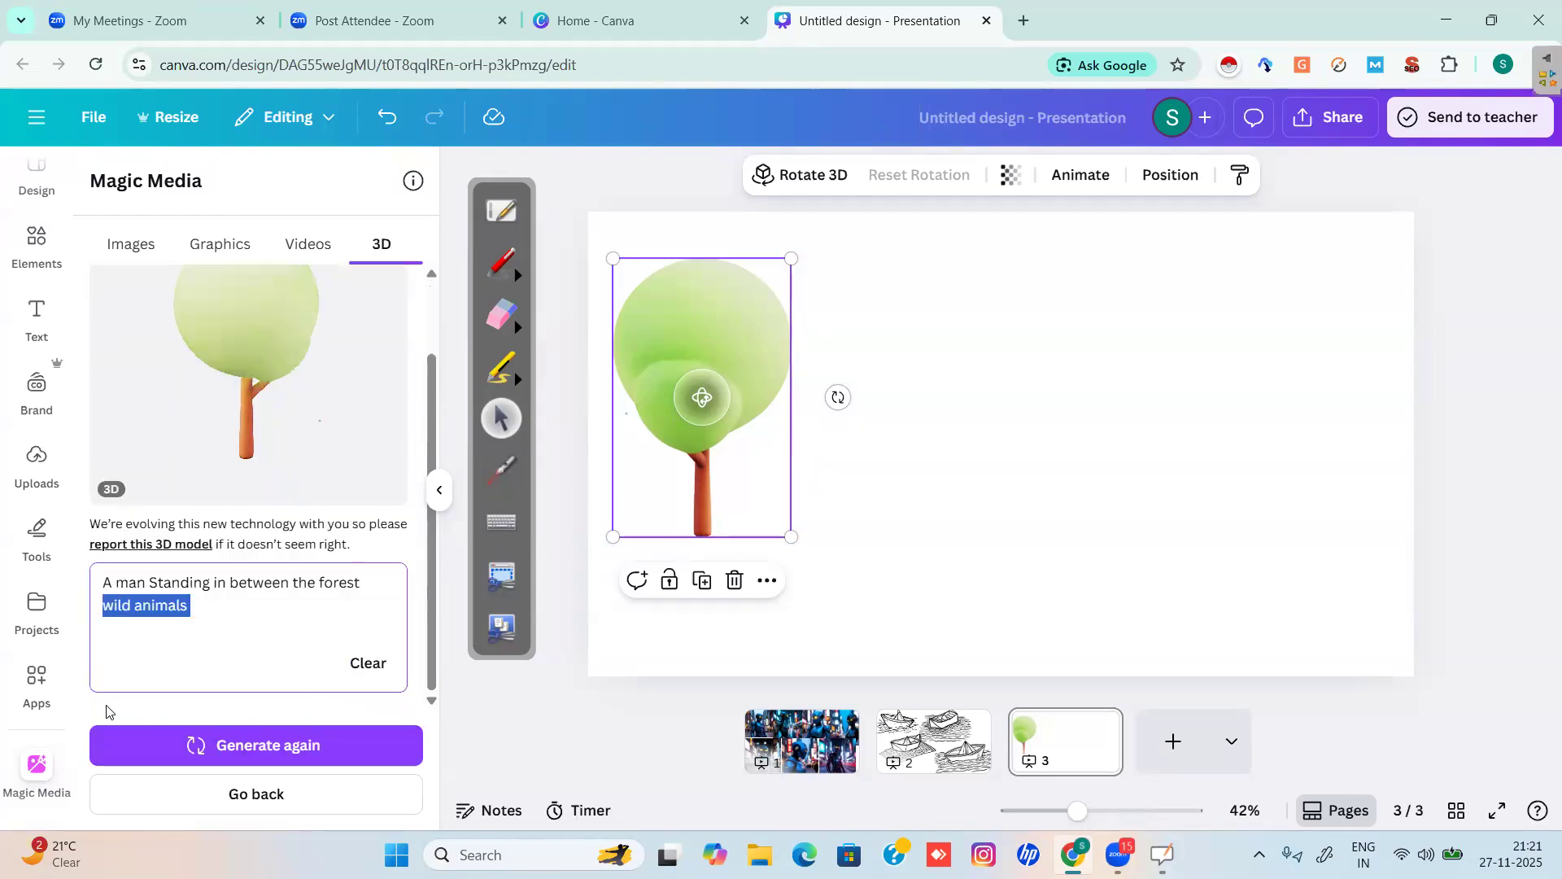
key(BackSpace)
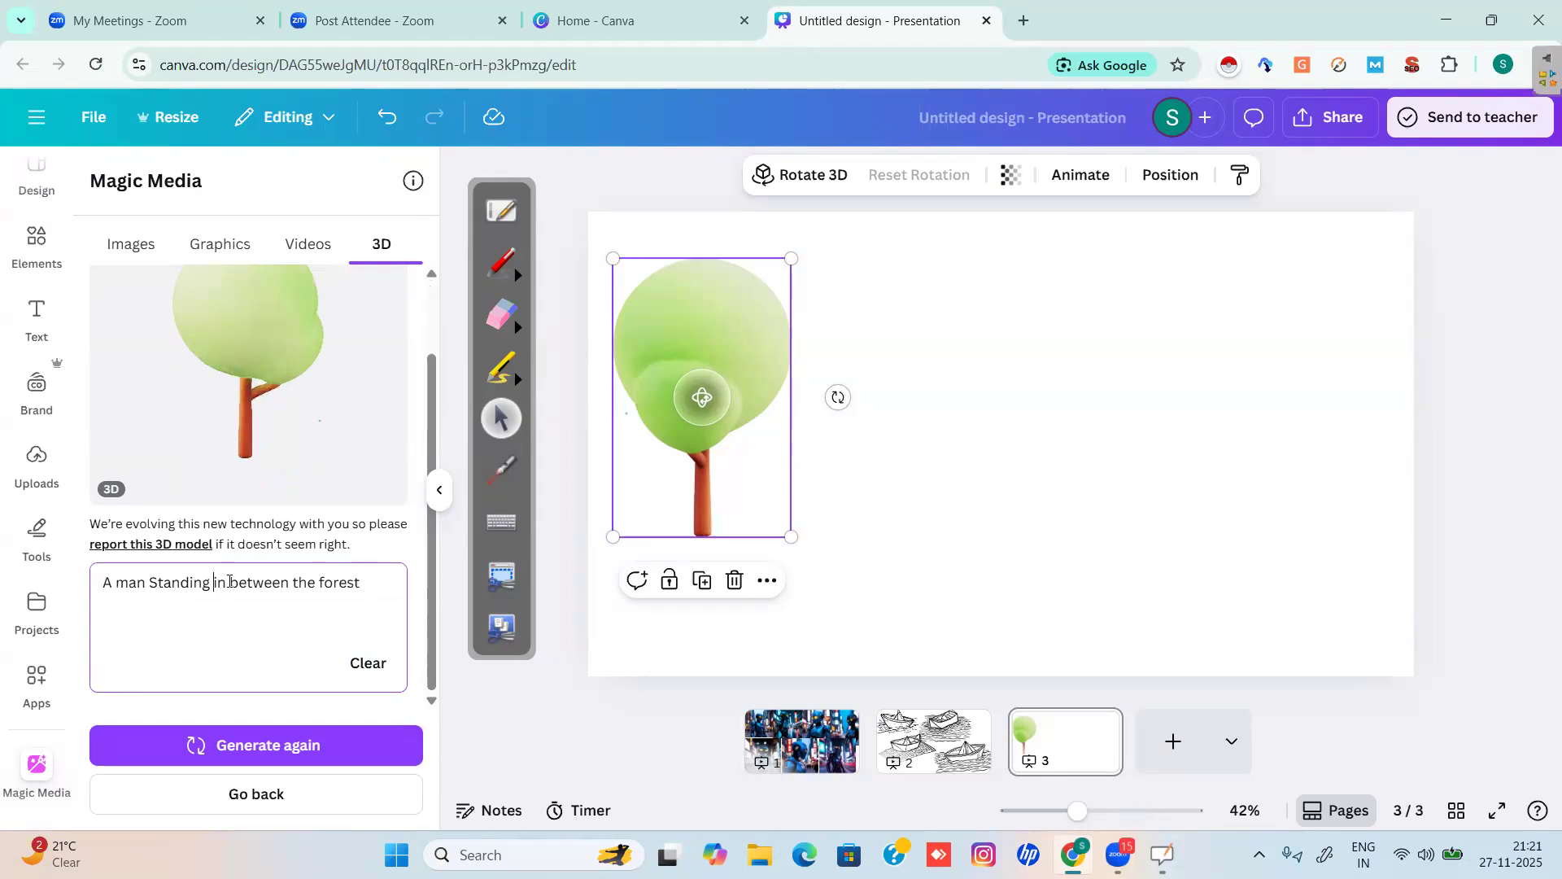
text(and surrounded )
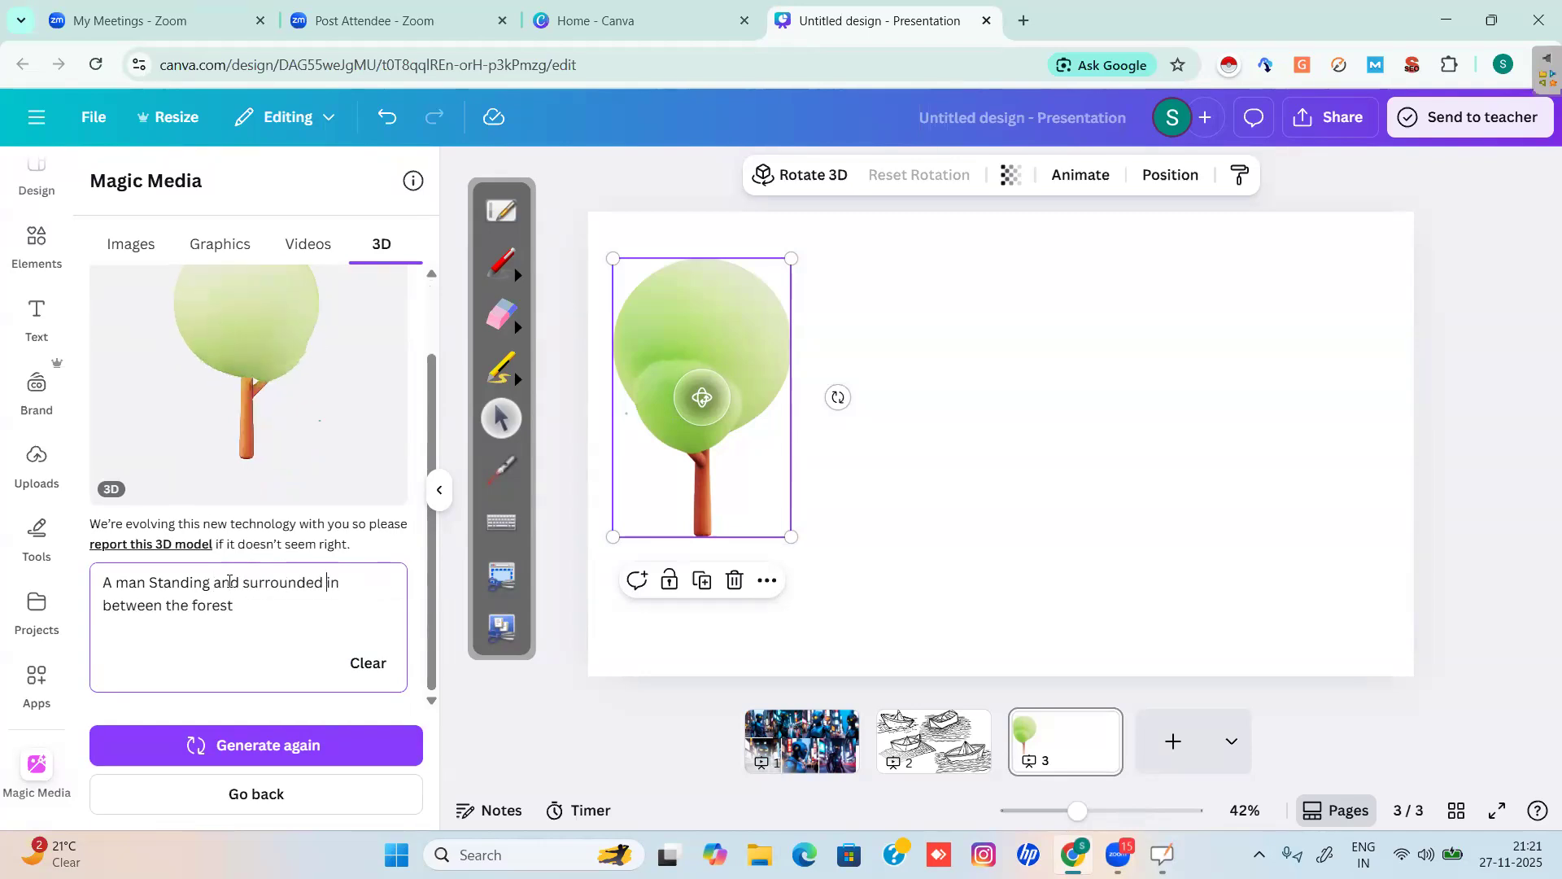
text(by )
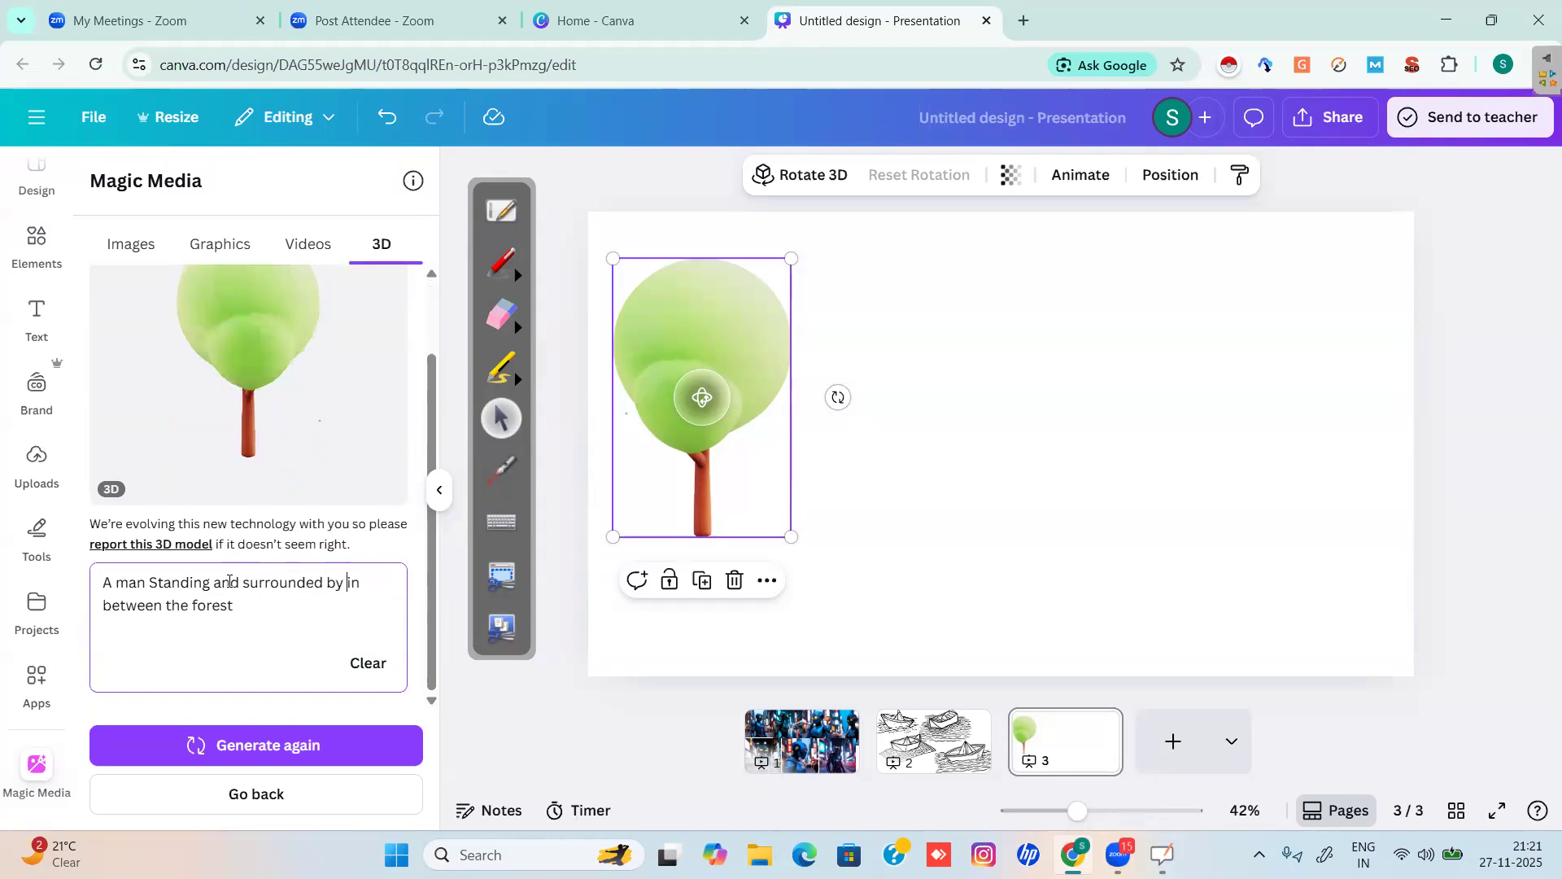
text(wild animals)
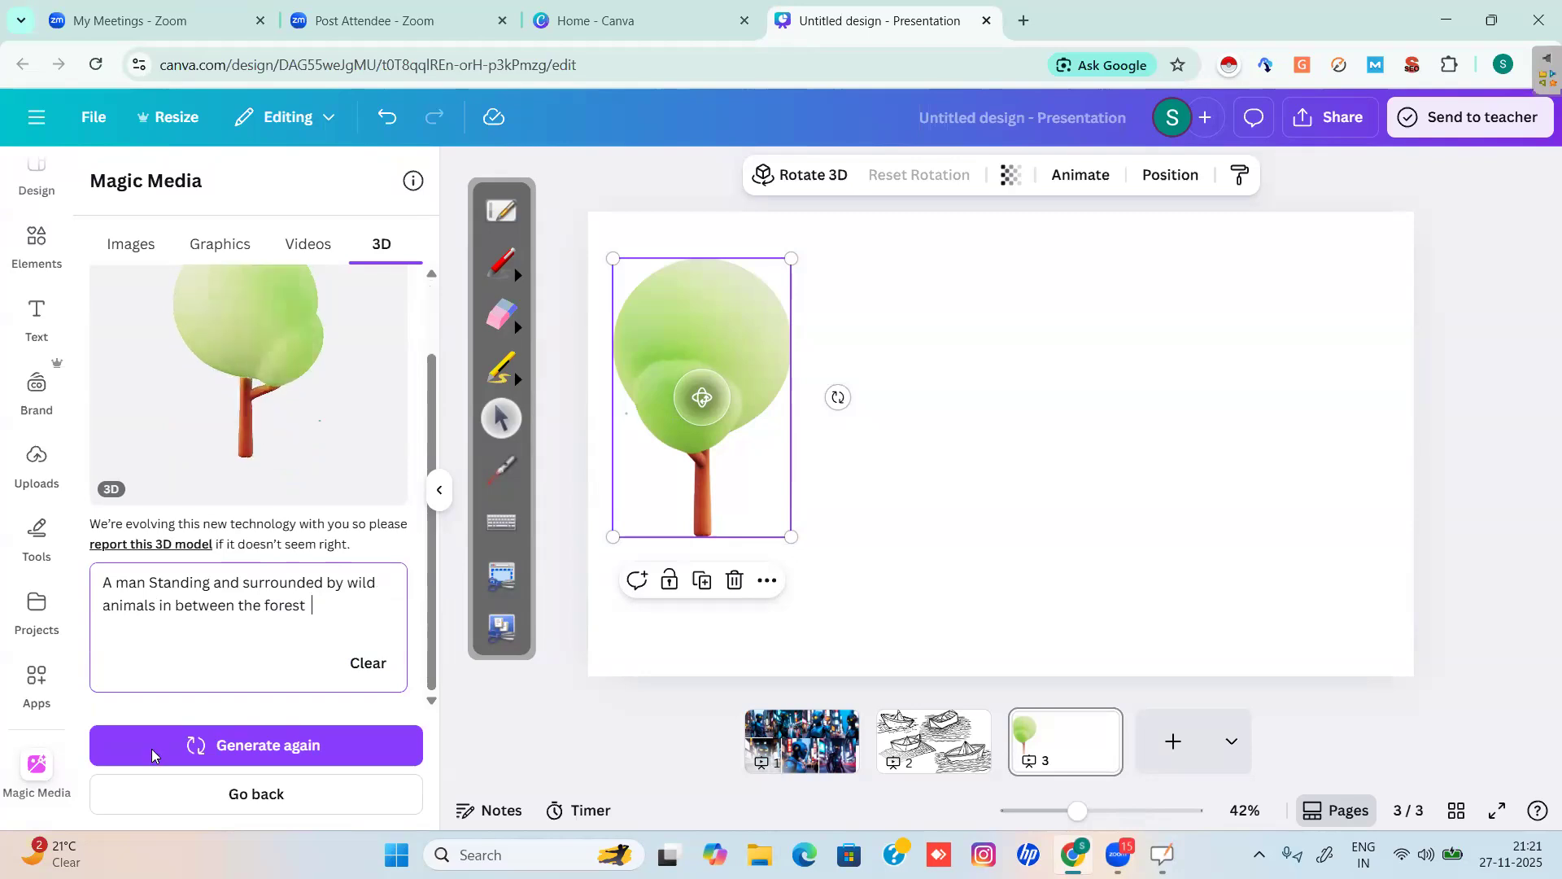
Generate the 3D model from the revised man-among-wild-animals prompt.
click(256, 746)
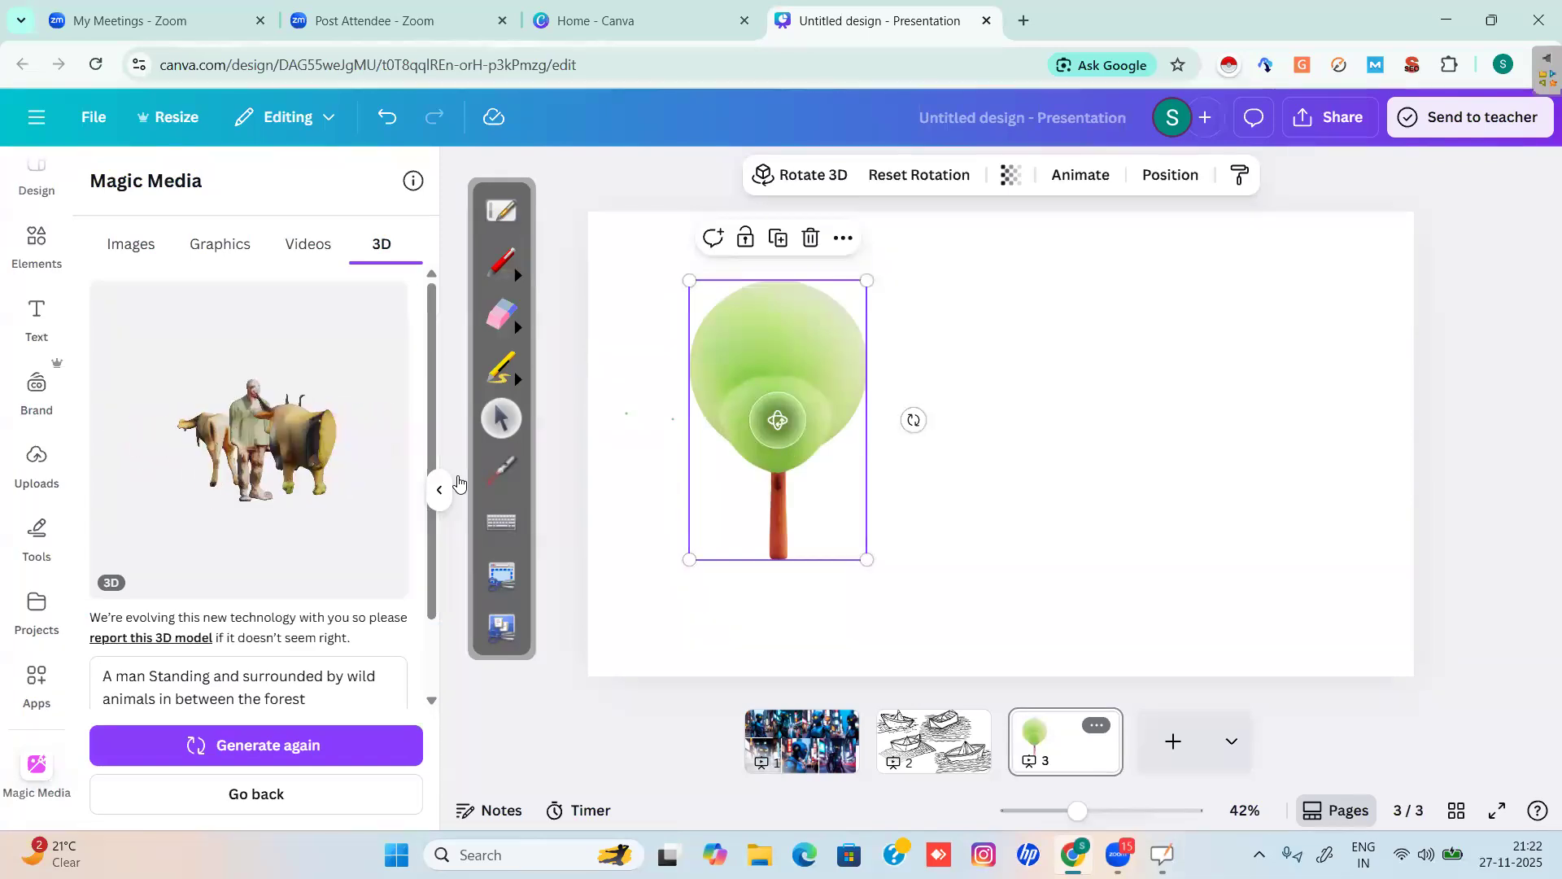
Regenerate the man-among-animals model, rotate the tree, and duplicate it with Ctrl+D.
key(Return)
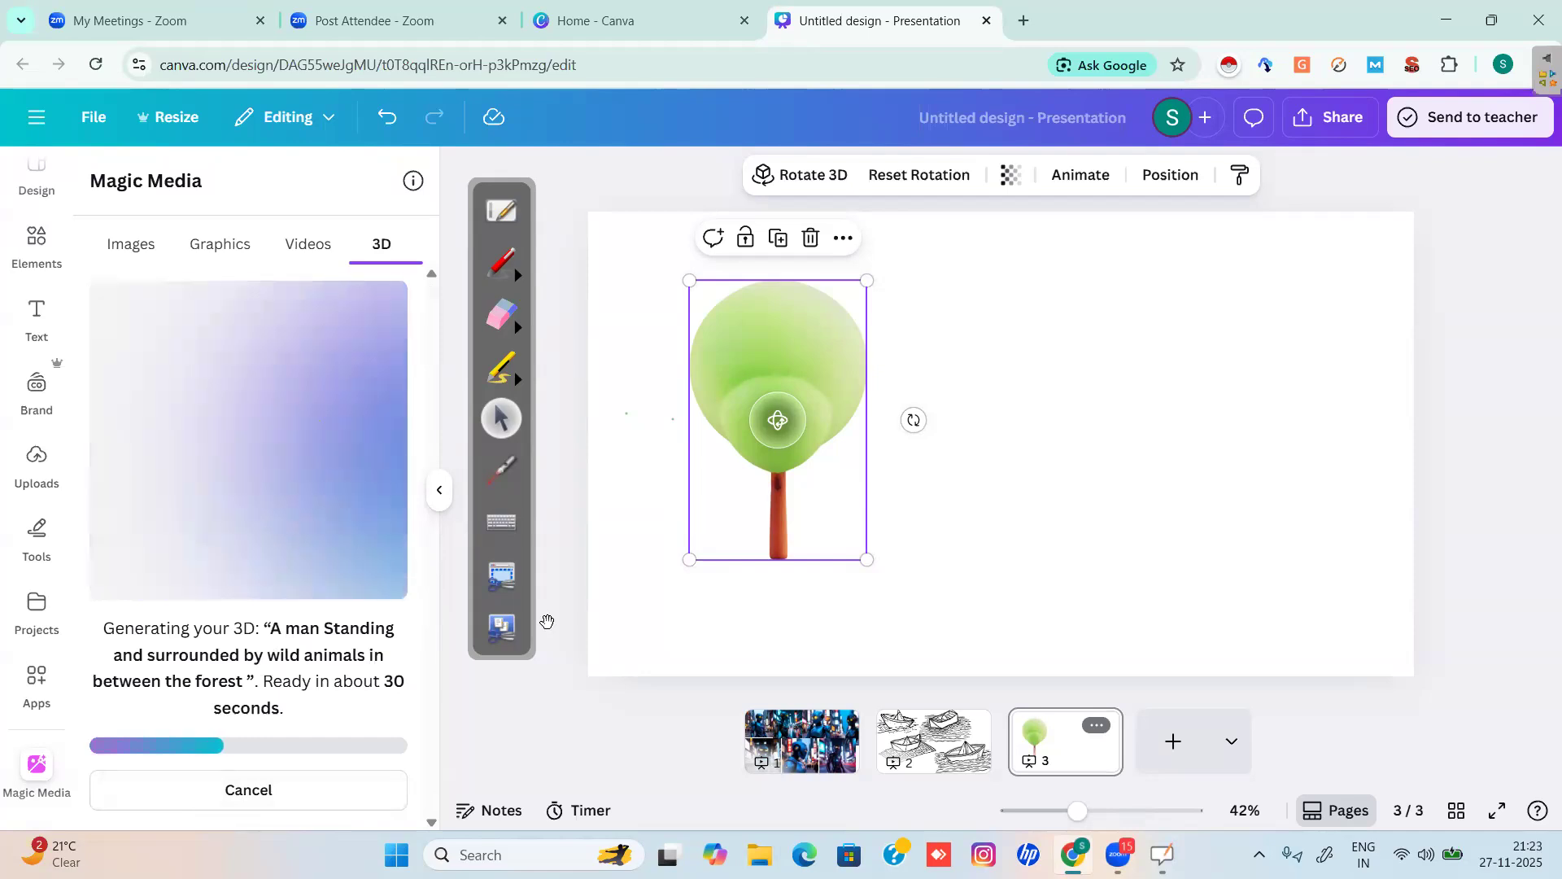
drag(778, 420, 843, 358)
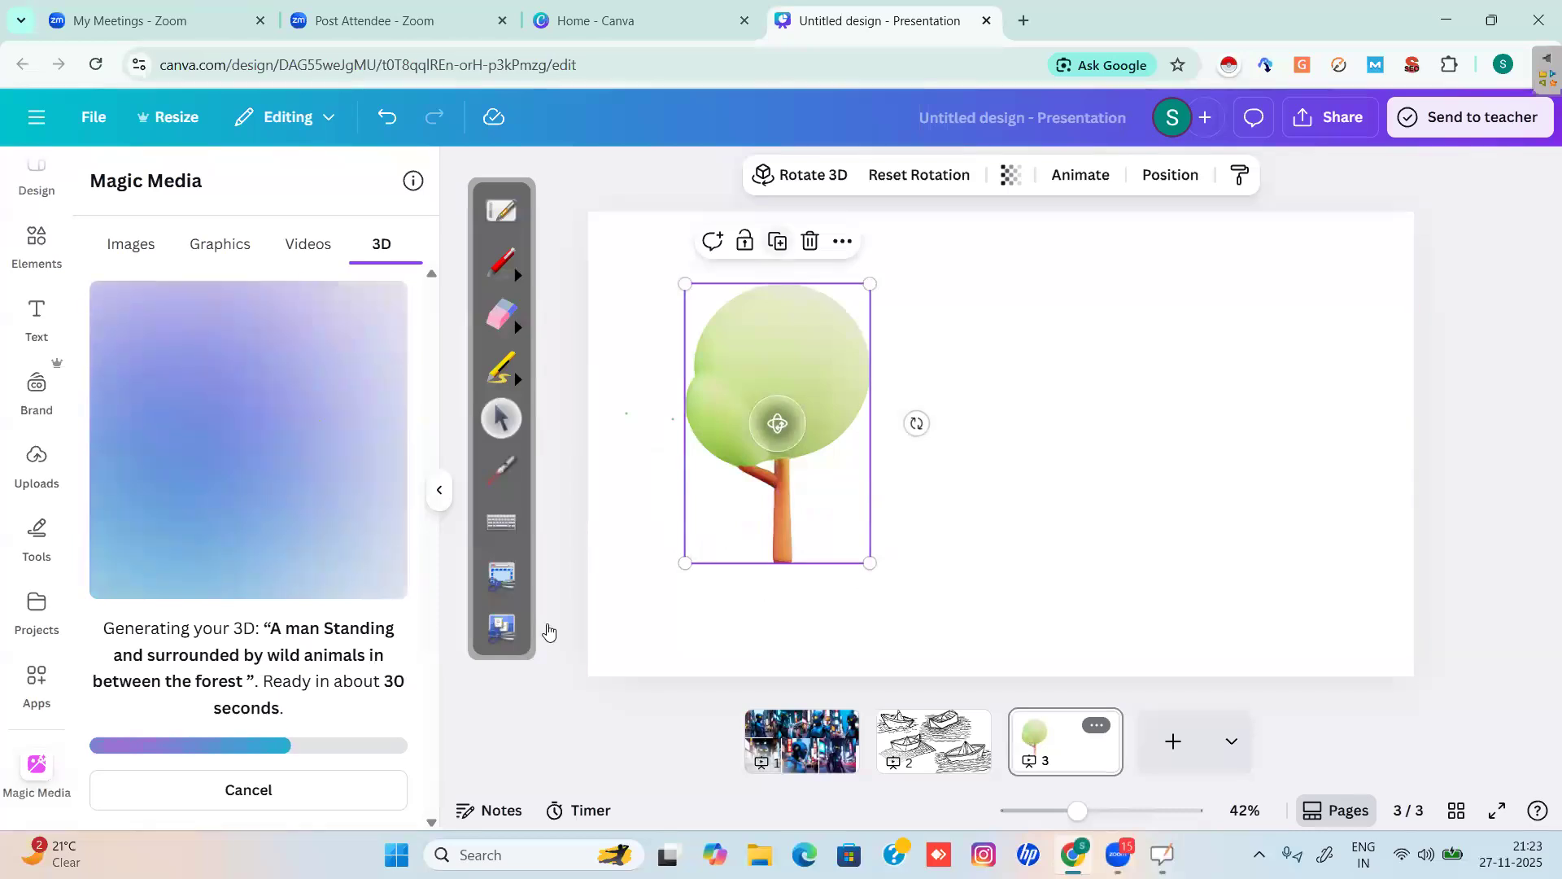
key(ctrl+d)
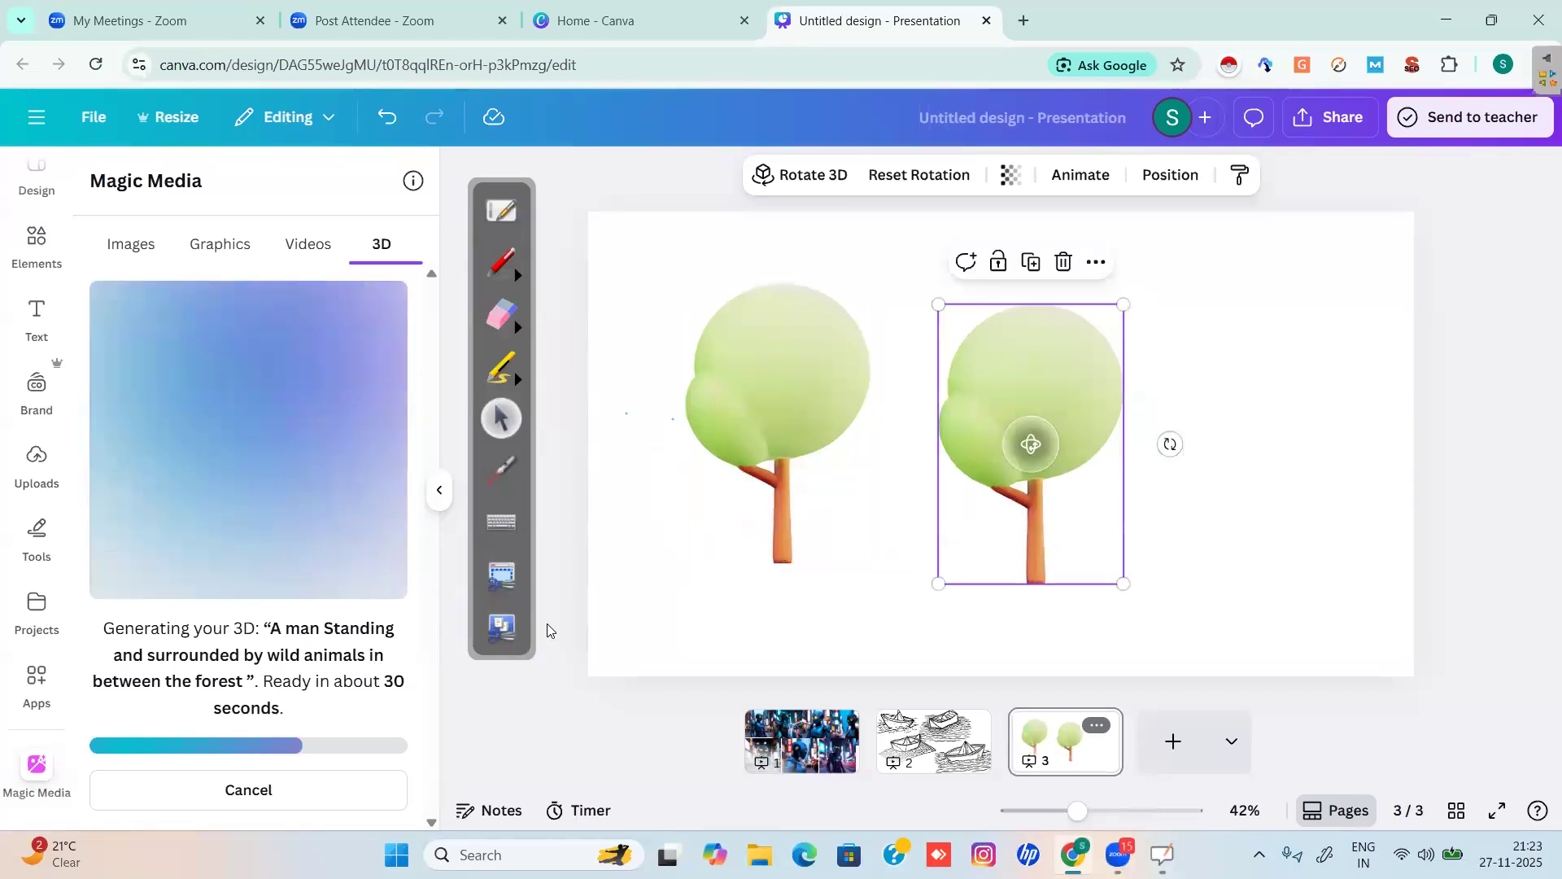
click(546, 623)
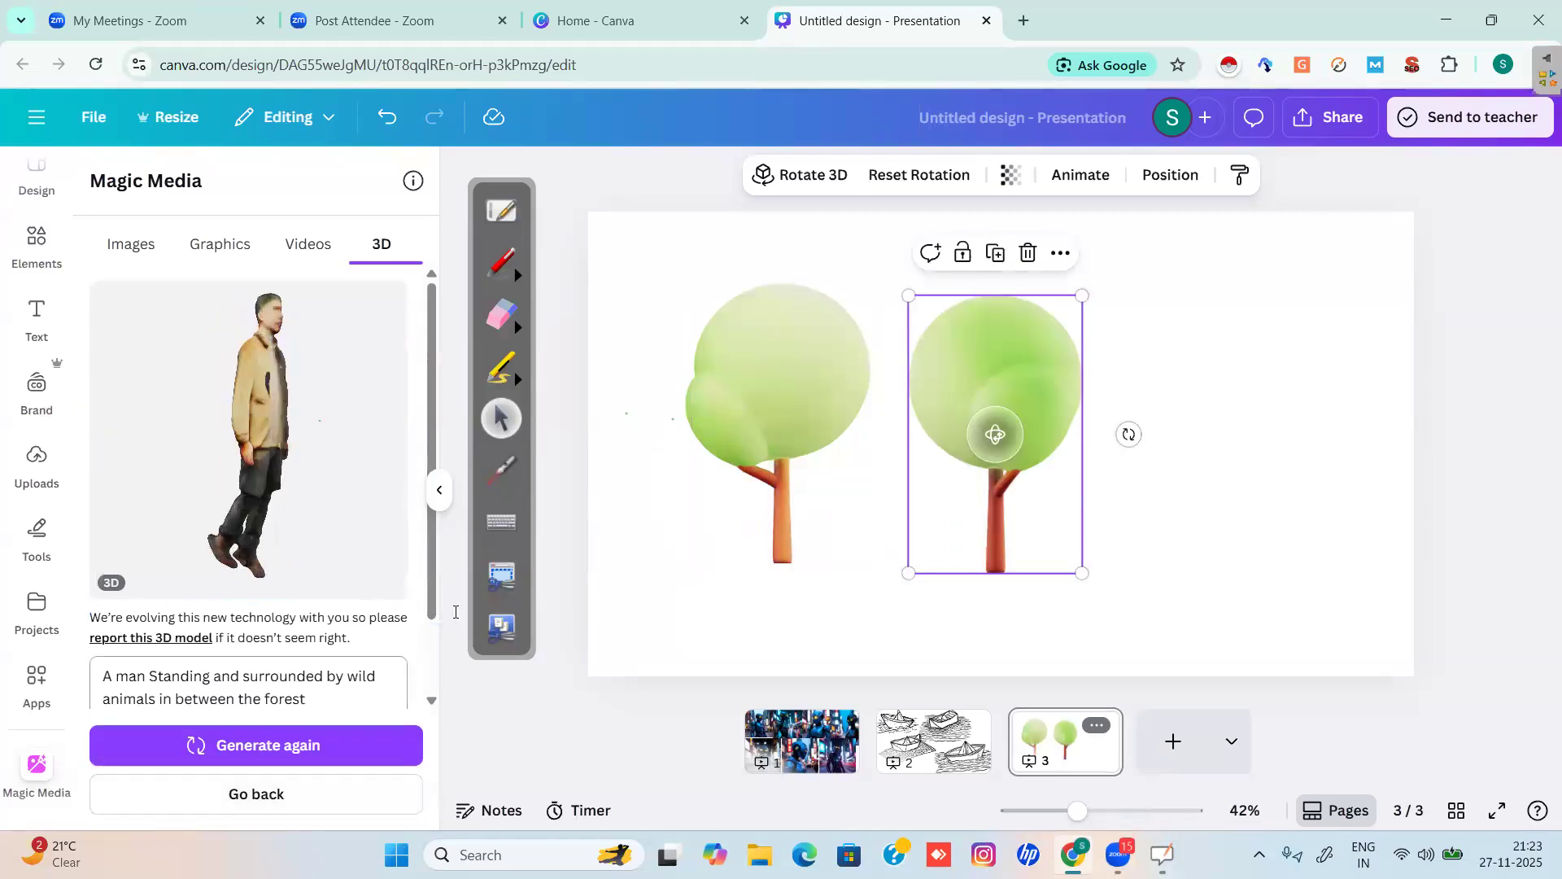
Start clearing the old prompt text, beginning with the word 'forest'.
click(313, 698)
key(BackSpace)
key(BackSpace)
key(BackSpace)
key(BackSpace)
key(BackSpace)
key(BackSpace)
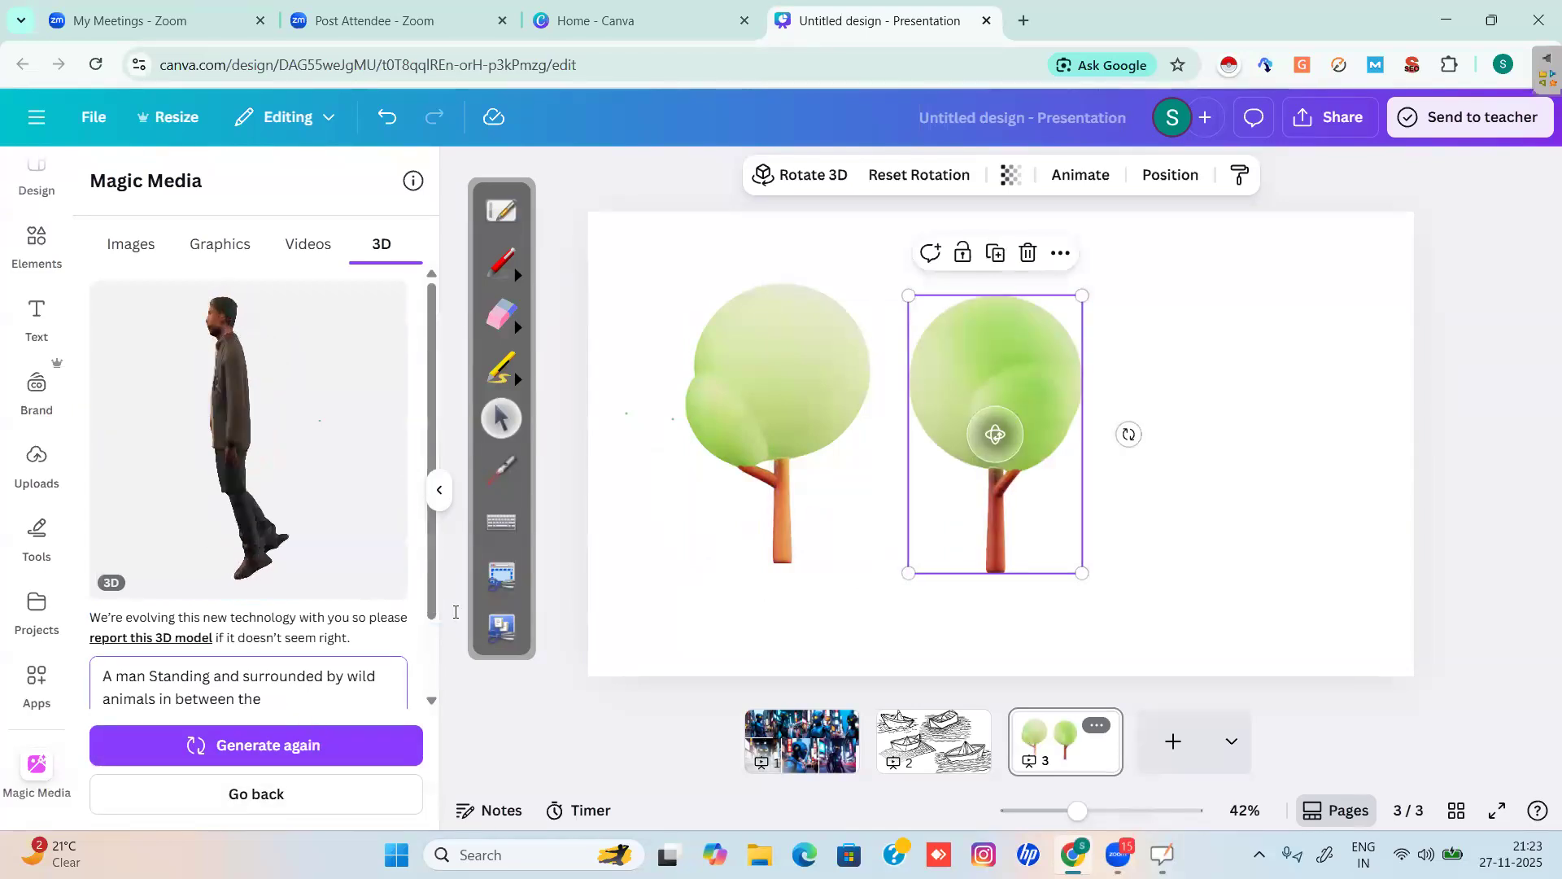
key(BackSpace)
key(BackSpace)
key(BackSpace)
key(BackSpace)
key(BackSpace)
key(BackSpace)
key(BackSpace)
key(BackSpace)
key(BackSpace)
key(BackSpace)
key(BackSpace)
key(BackSpace)
key(BackSpace)
key(BackSpace)
key(BackSpace)
key(BackSpace)
key(BackSpace)
key(BackSpace)
key(BackSpace)
key(BackSpace)
key(BackSpace)
key(BackSpace)
key(BackSpace)
key(BackSpace)
key(BackSpace)
key(BackSpace)
key(BackSpace)
key(BackSpace)
key(BackSpace)
key(BackSpace)
key(BackSpace)
key(BackSpace)
key(BackSpace)
key(BackSpace)
key(BackSpace)
key(BackSpace)
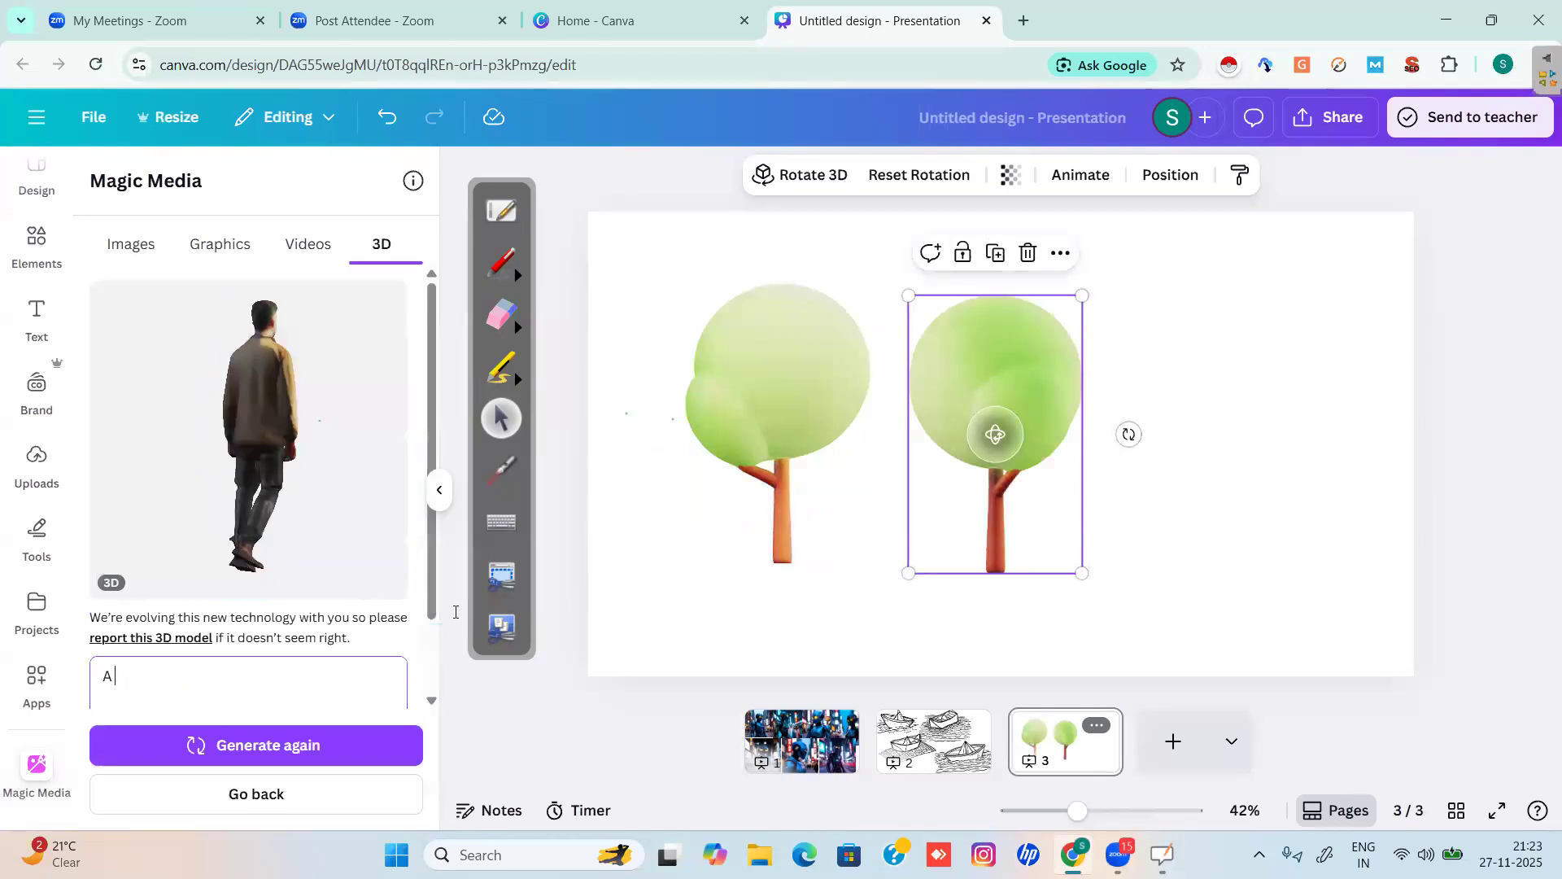
Enter the prompt 'a hut is in the dense forest' and generate the 3D model.
text(a hut is in the dense forest)
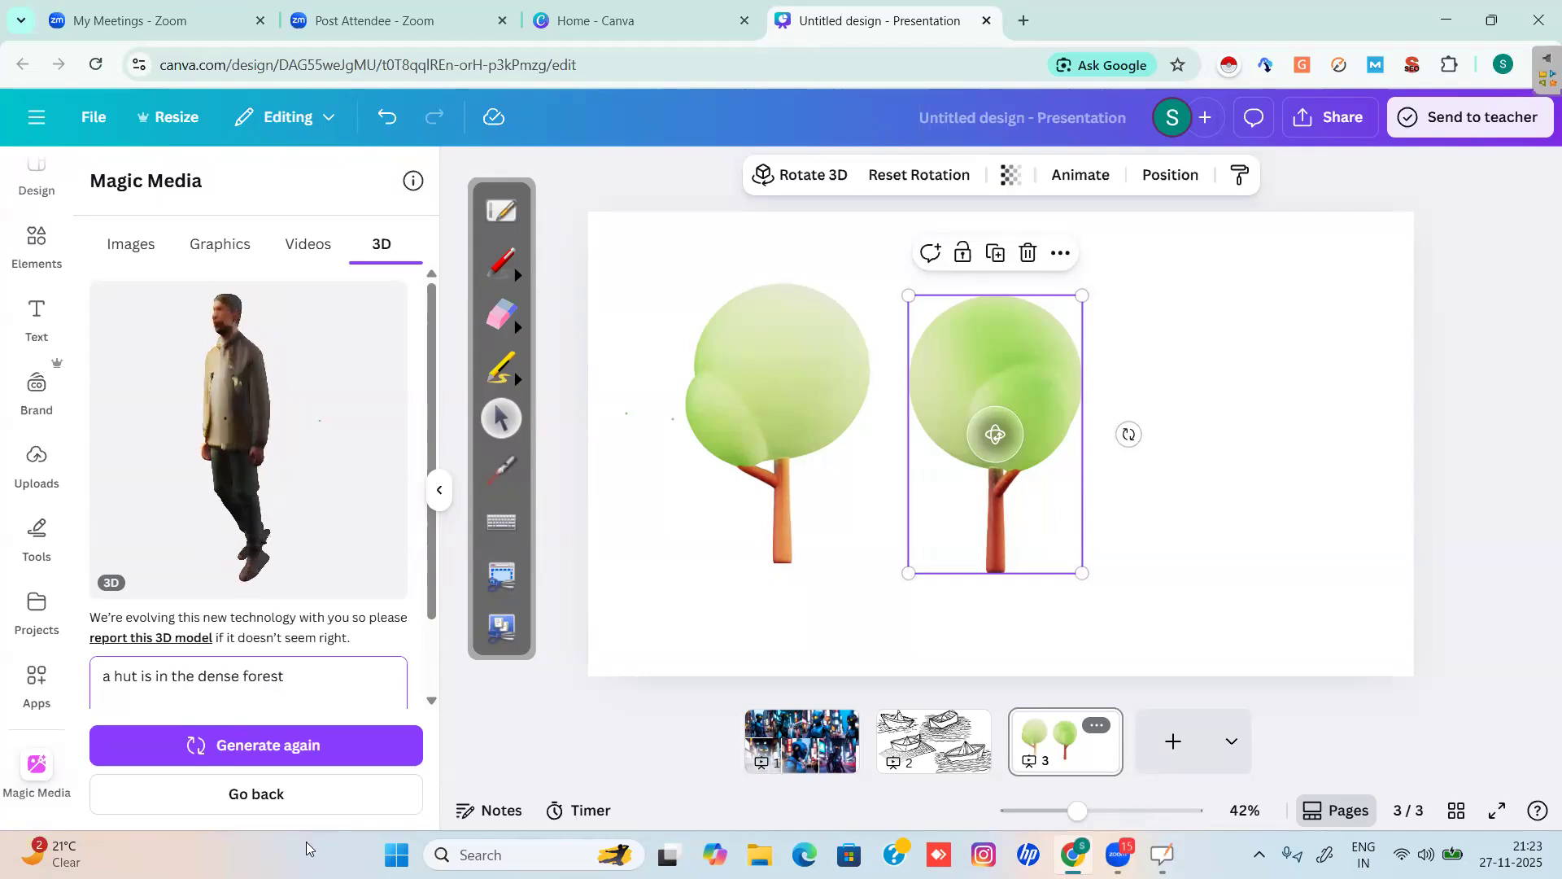
click(255, 745)
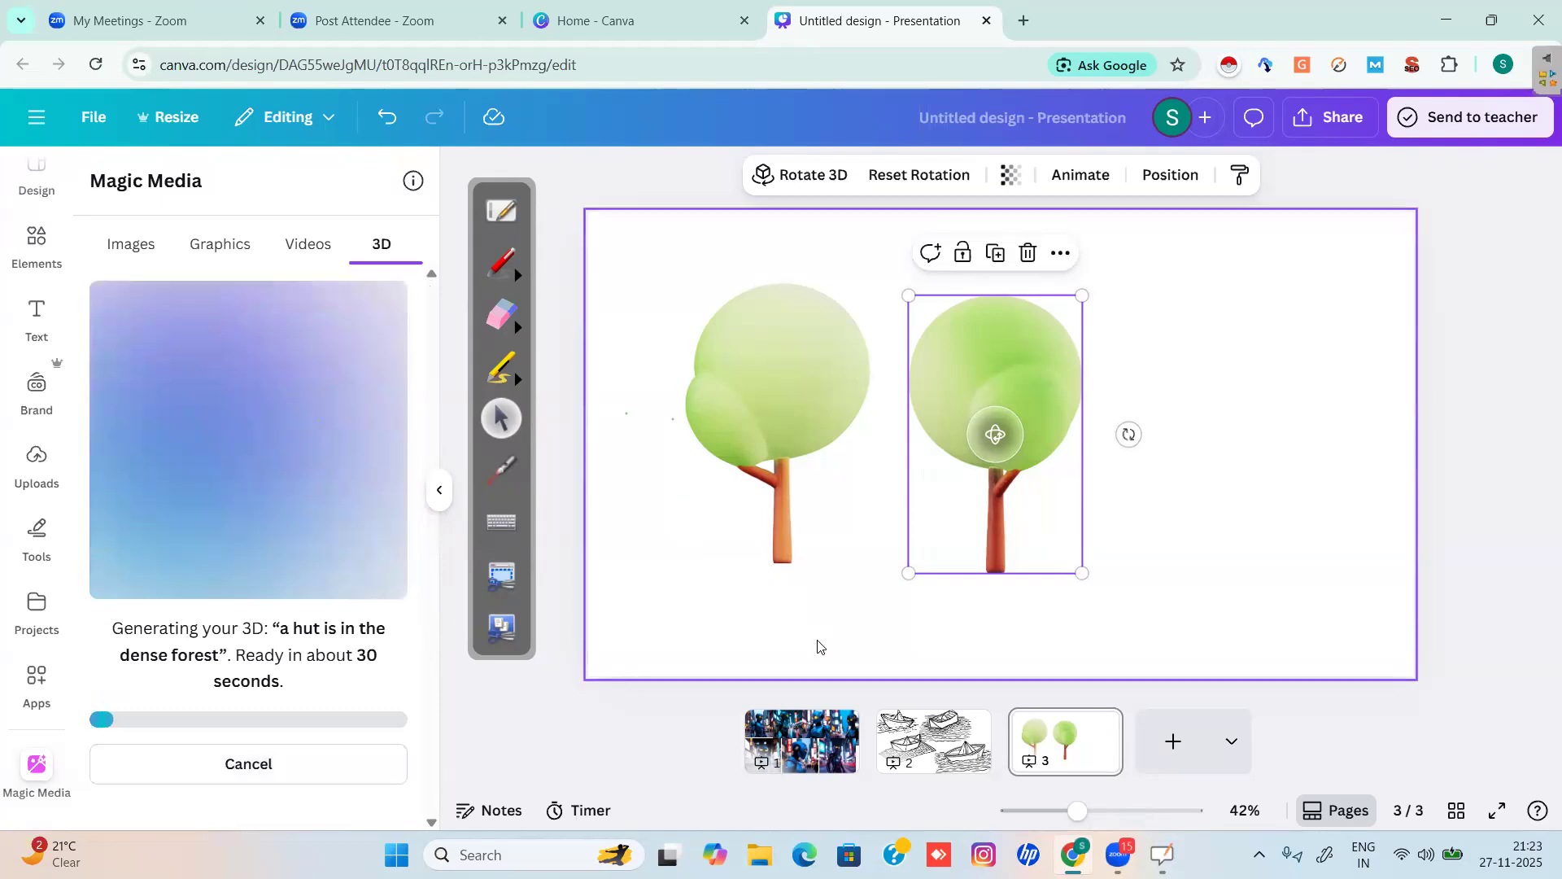
Nudge both trees left and check the left tree's Rotate 3D presets while the hut generates.
drag(760, 404, 706, 406)
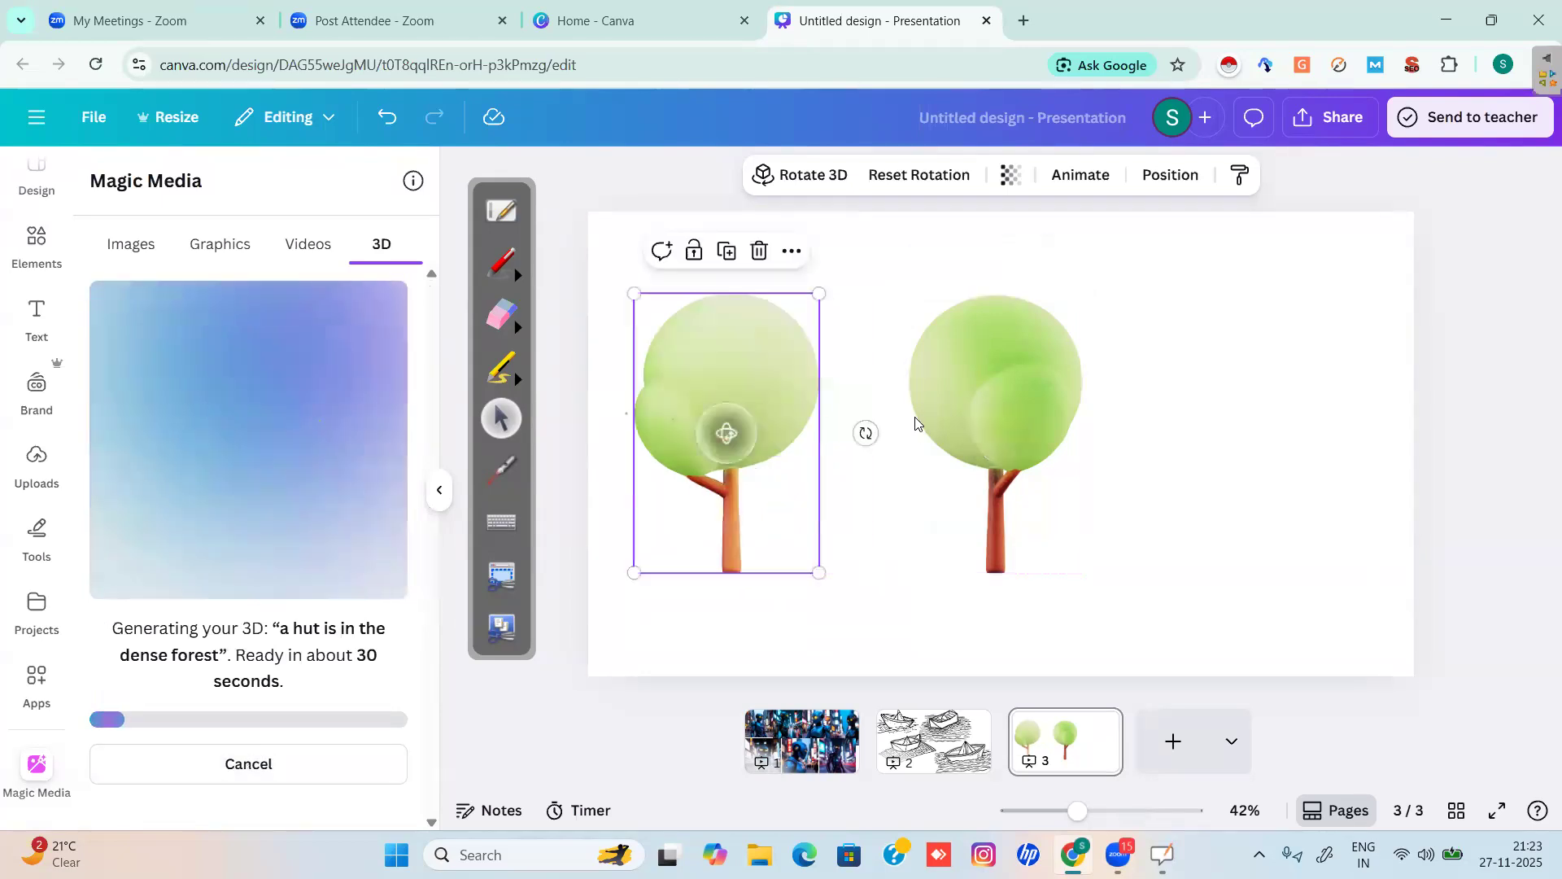
drag(964, 415, 955, 349)
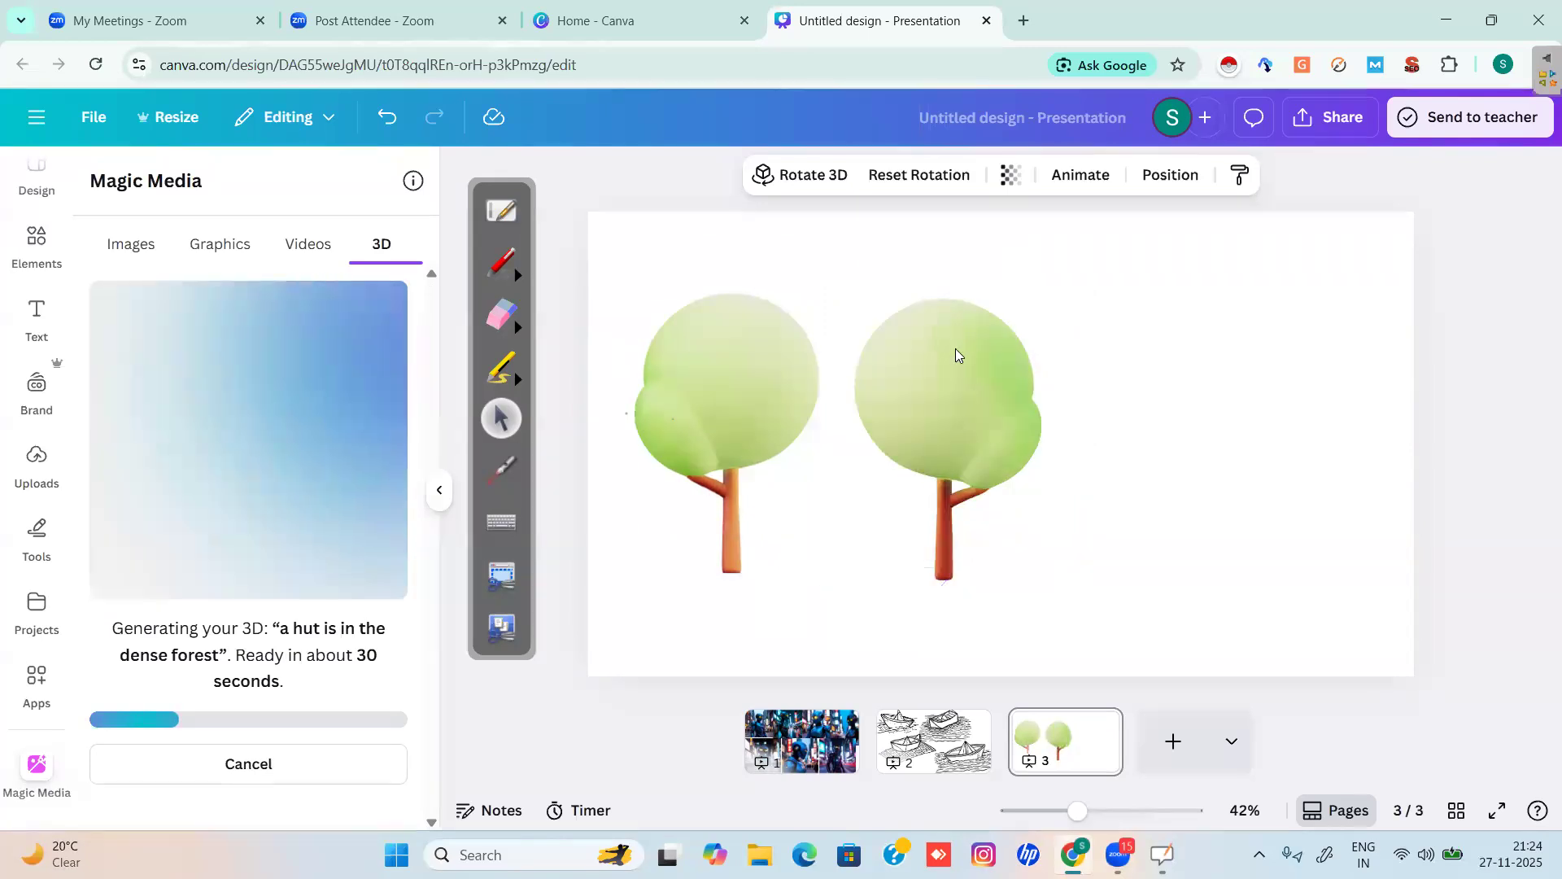
click(956, 349)
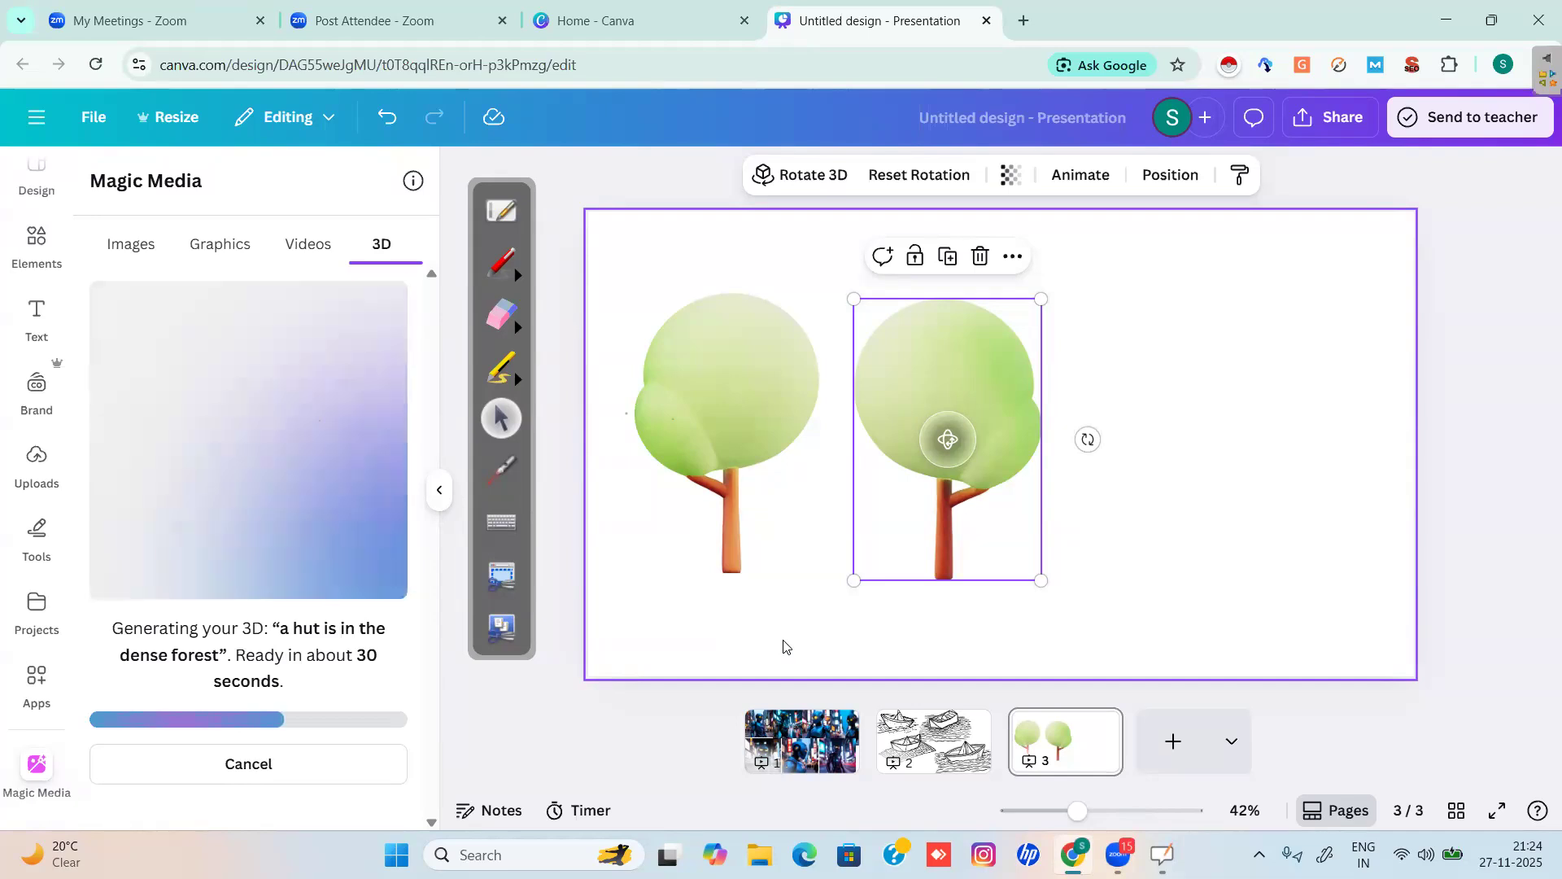
click(720, 353)
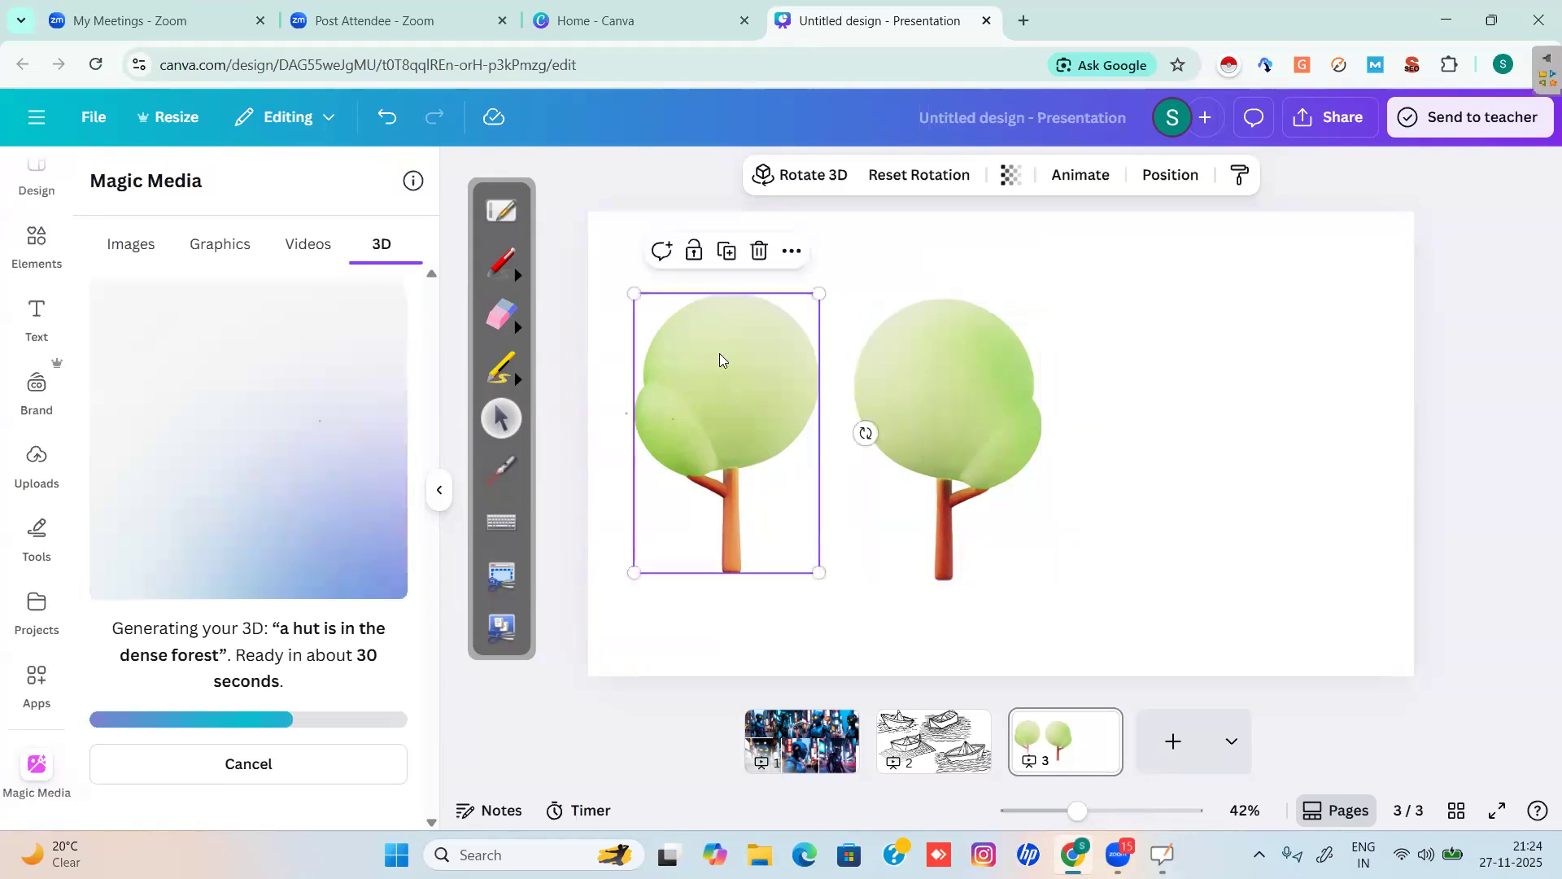
click(786, 176)
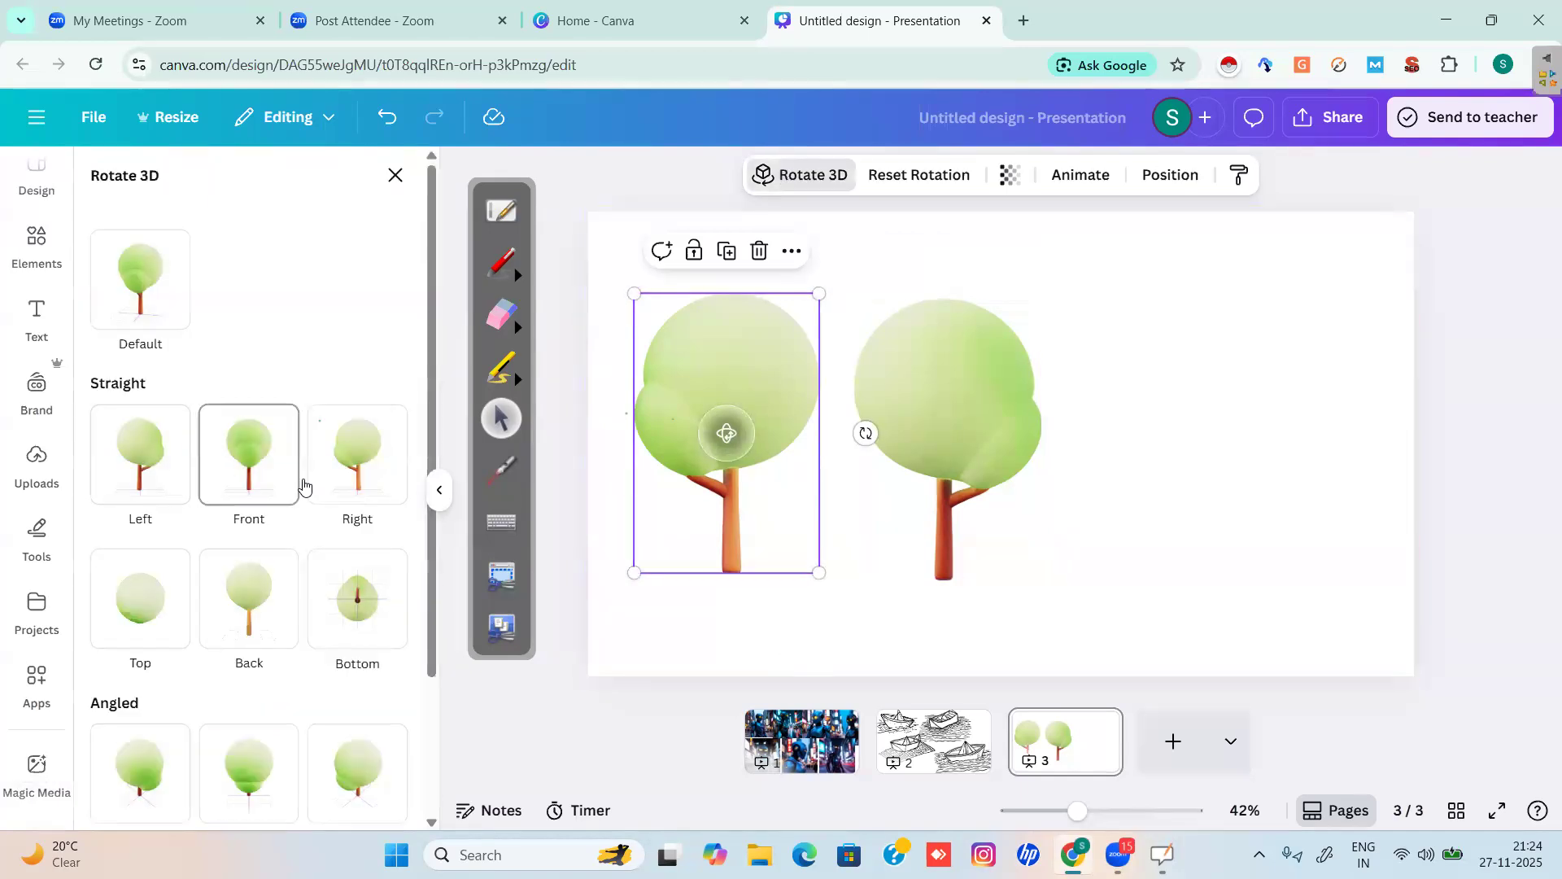
click(391, 178)
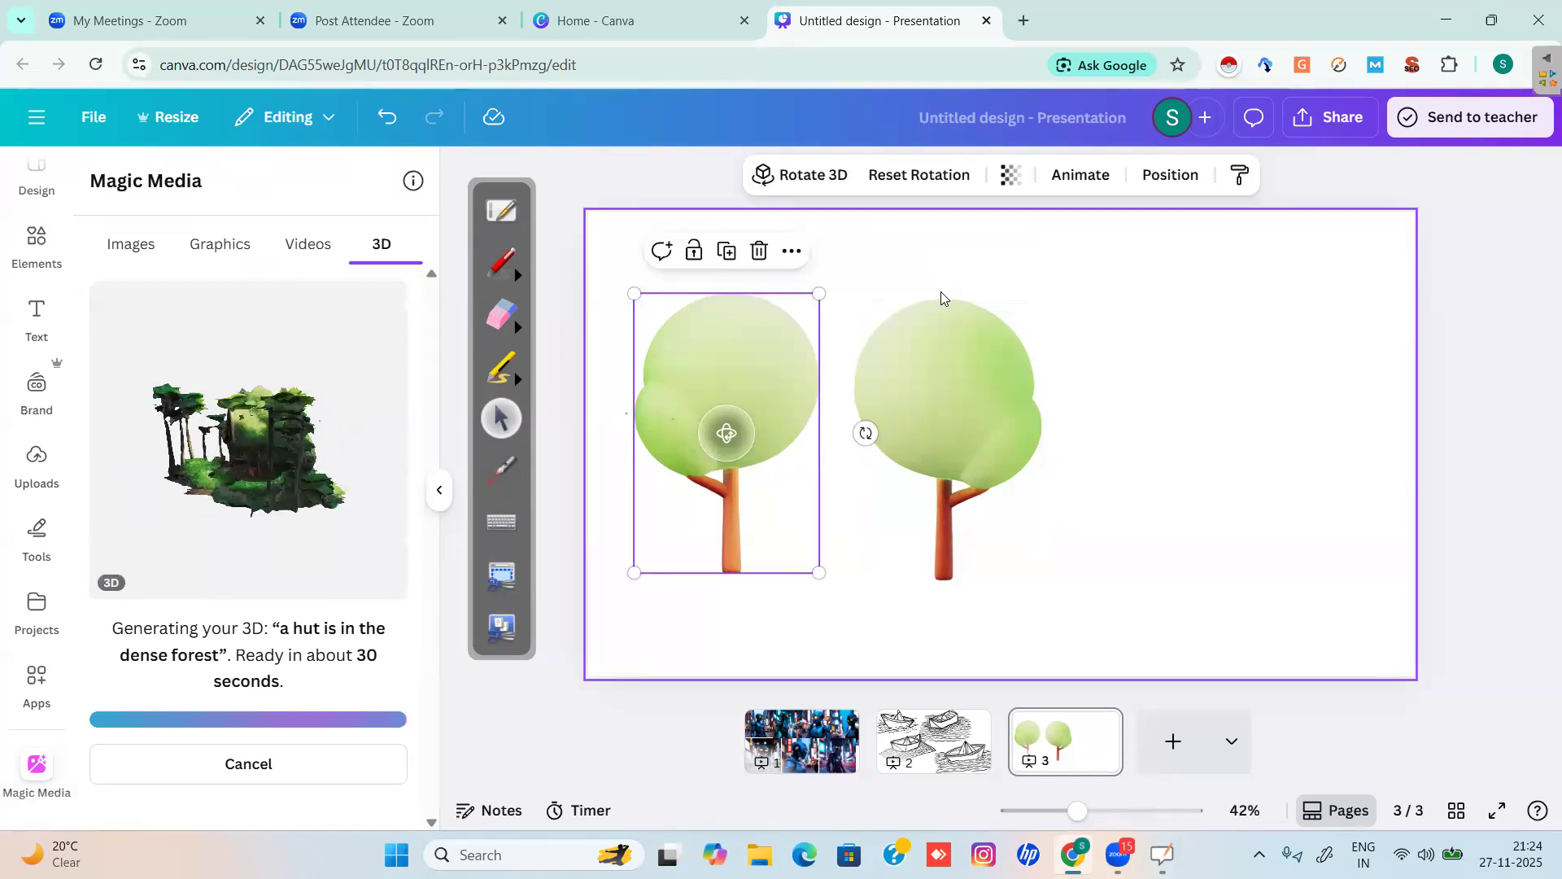
Insert the generated forest-hut model and drag it in front of the two trees.
click(289, 484)
drag(1155, 392, 1254, 421)
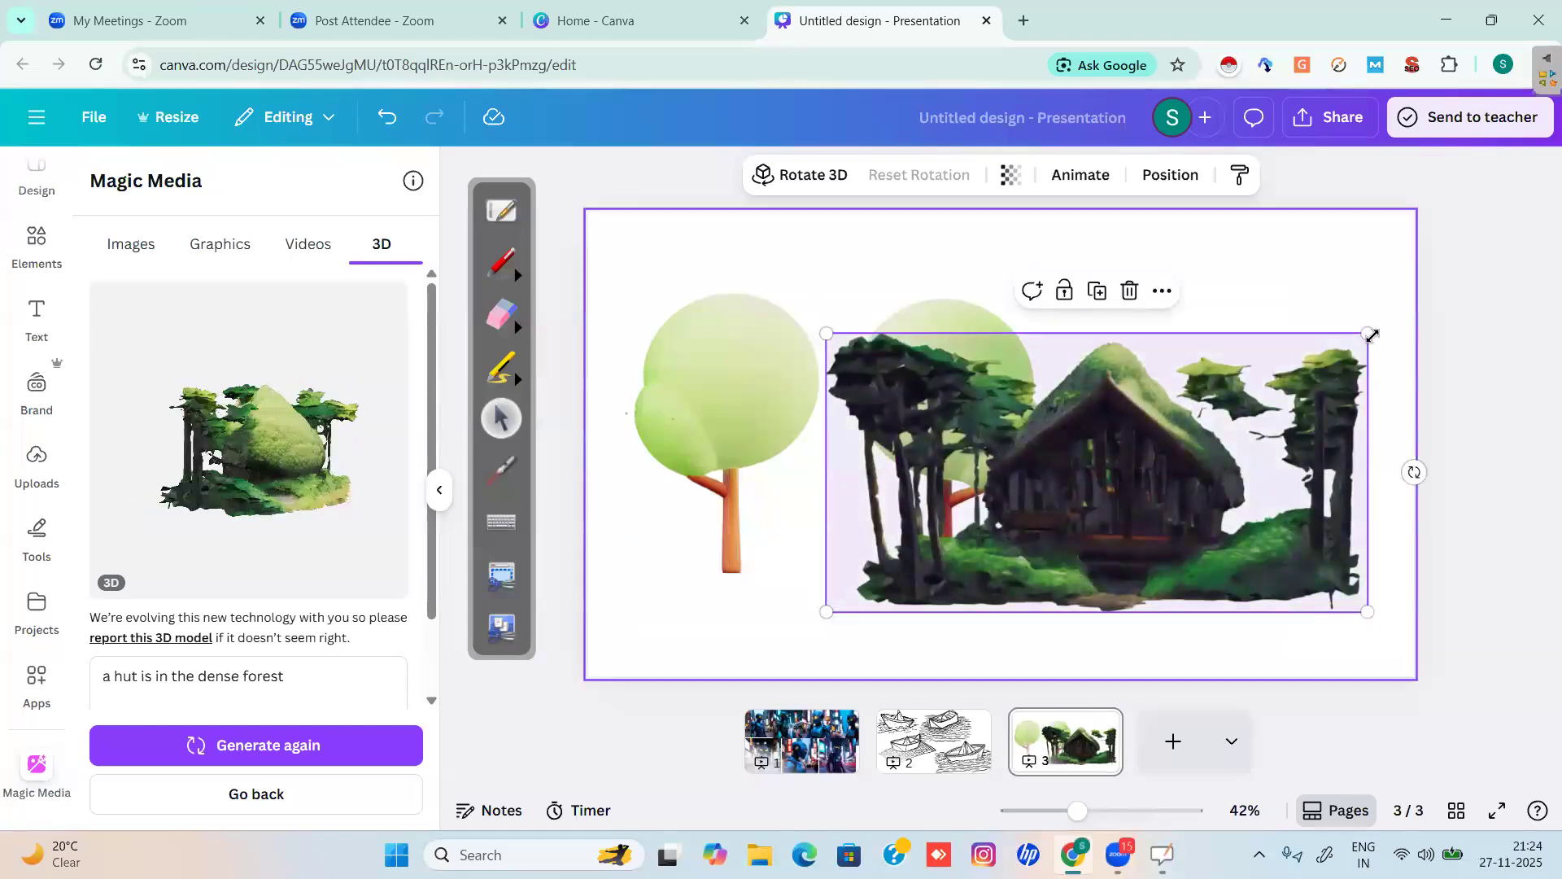
click(788, 178)
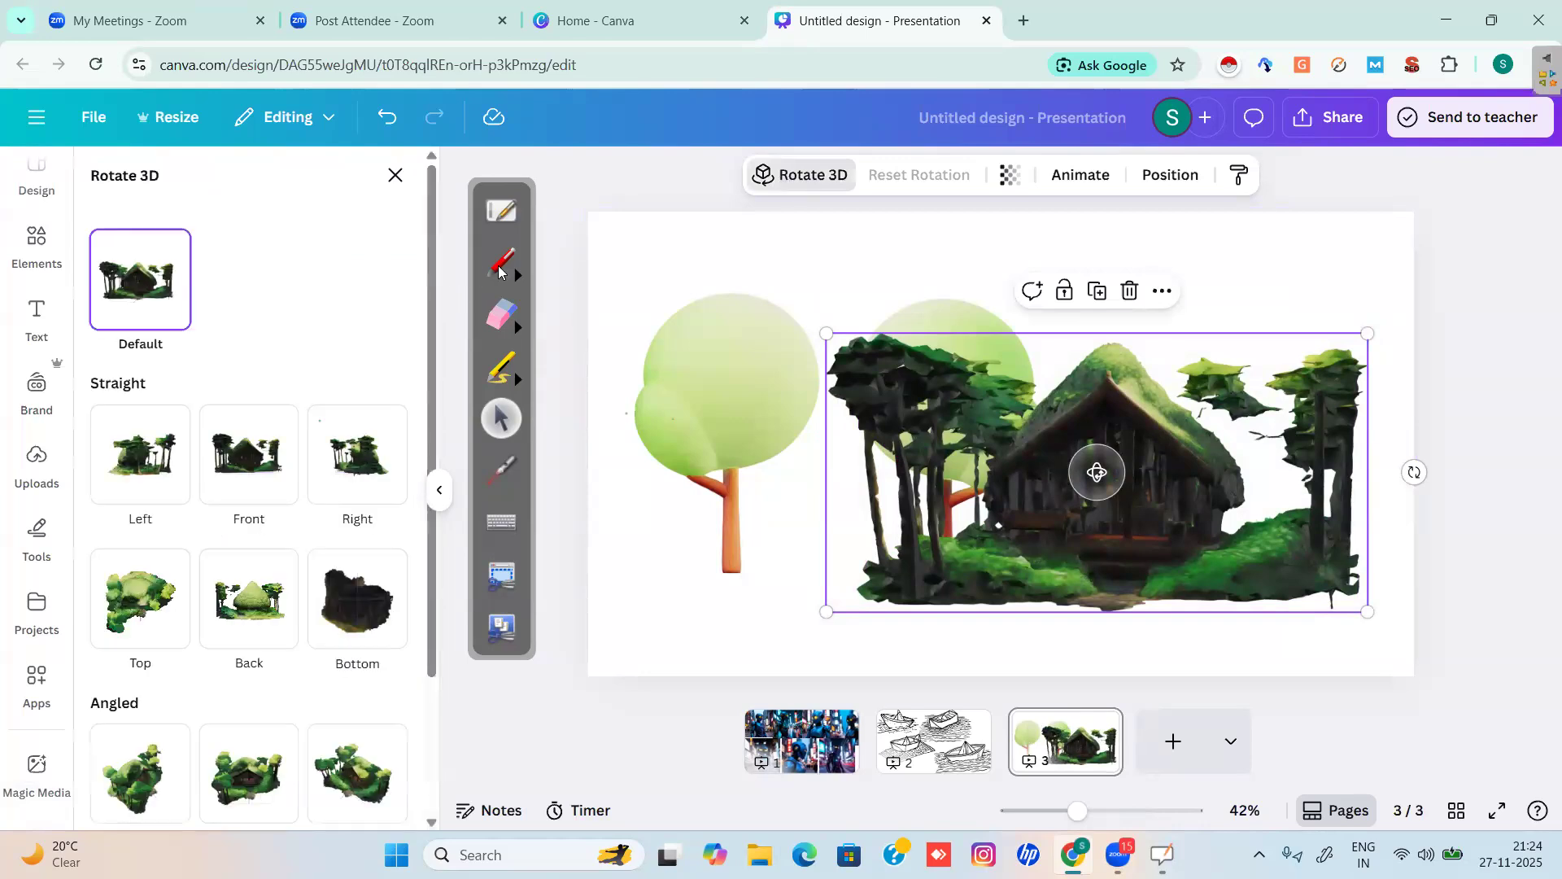
Circle the hut's Rotate 3D presets in red ink, then deselect the hut.
click(502, 263)
drag(736, 223, 801, 137)
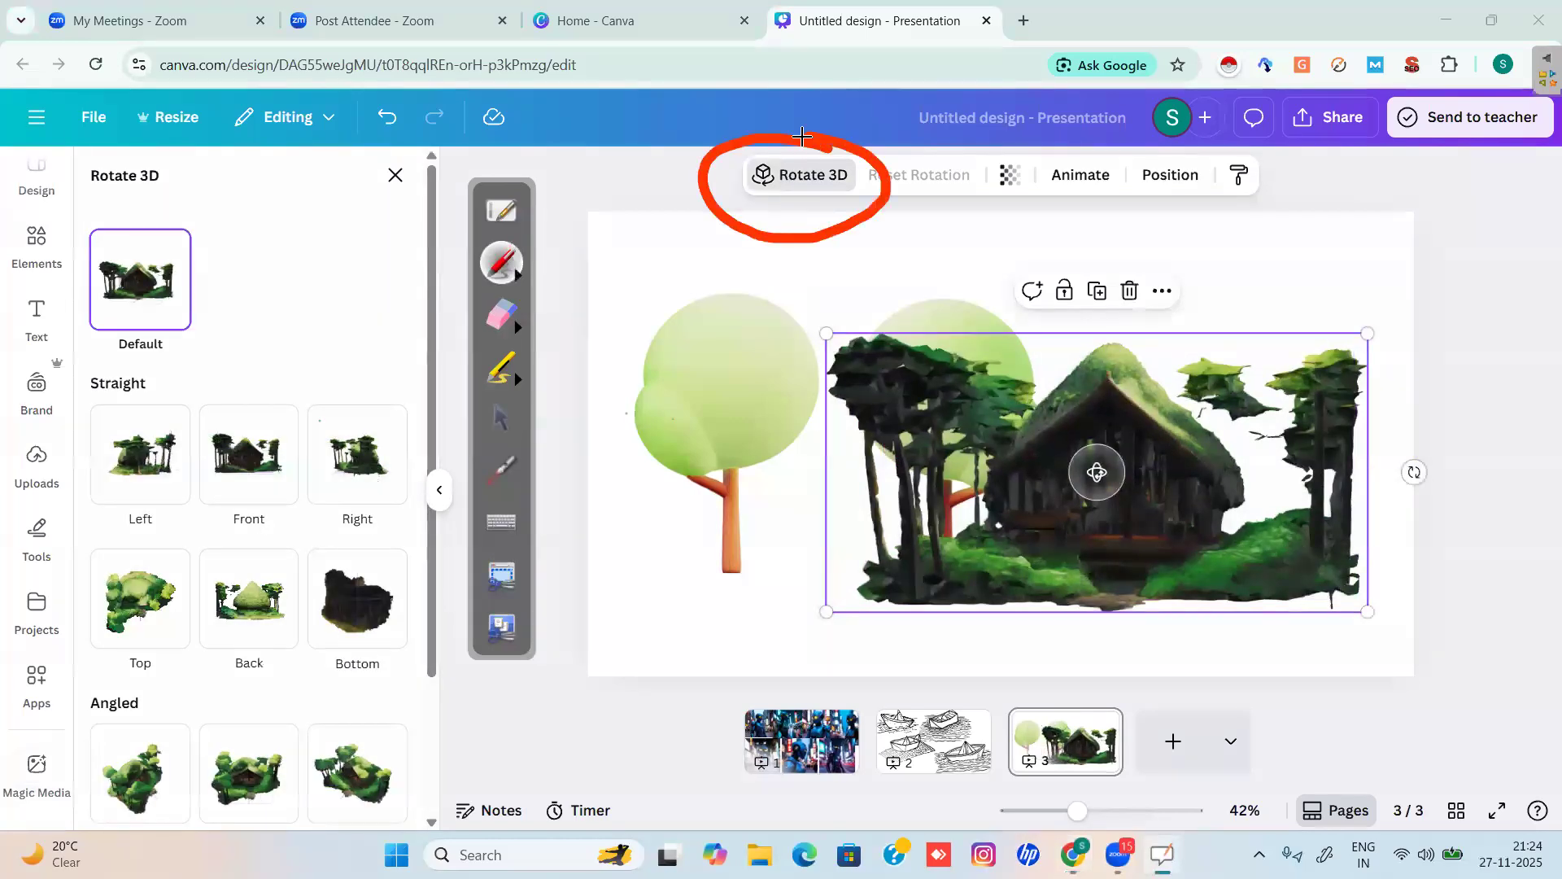
click(500, 417)
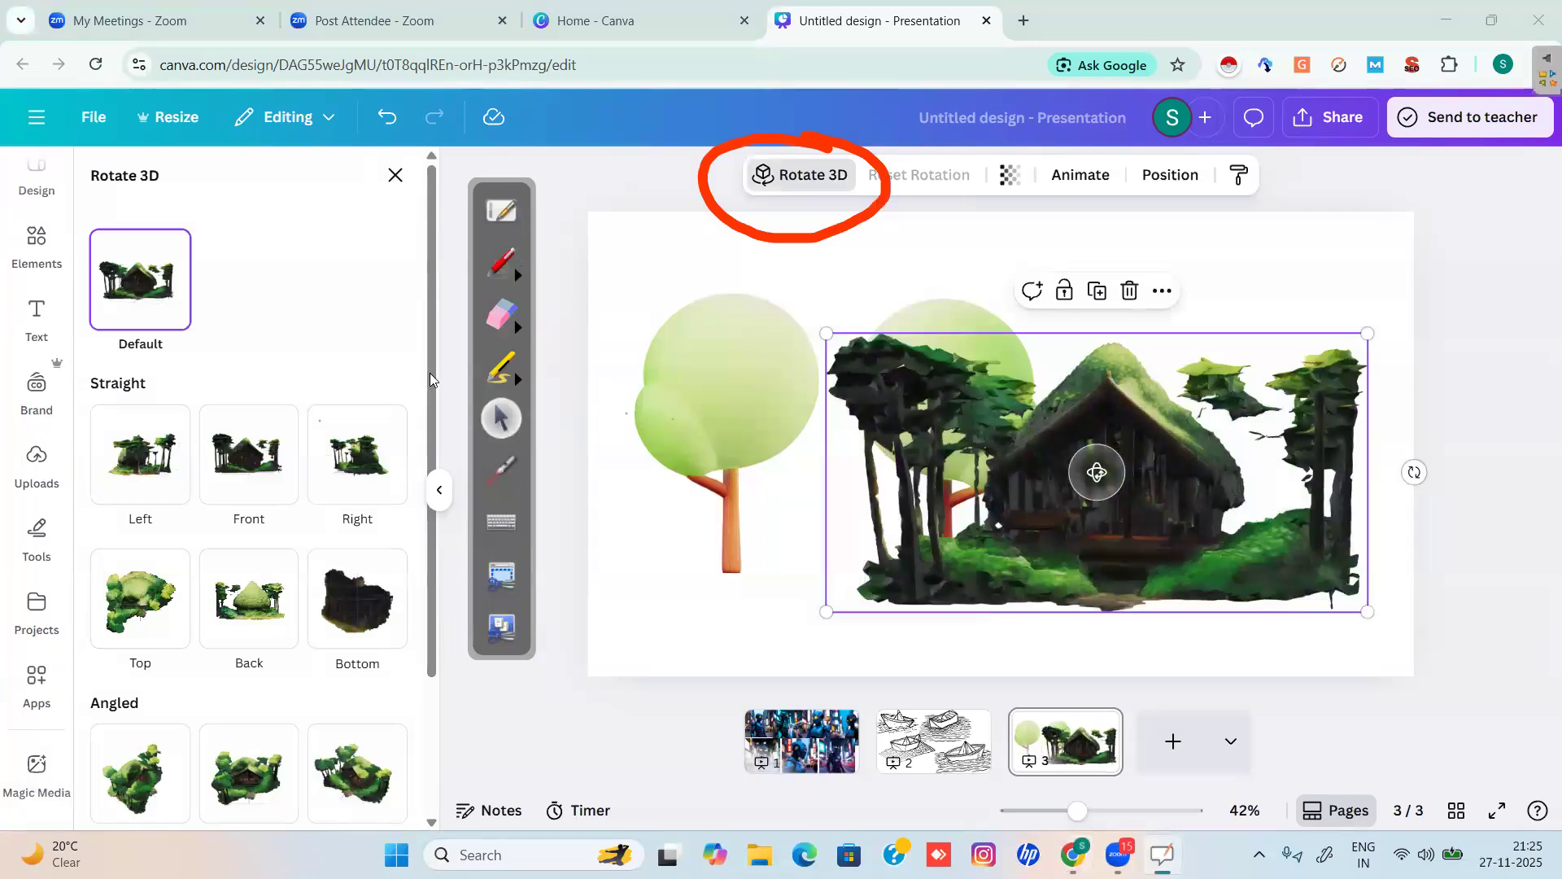
scroll(425, 532, down, 2)
scroll(425, 532, down, 2)
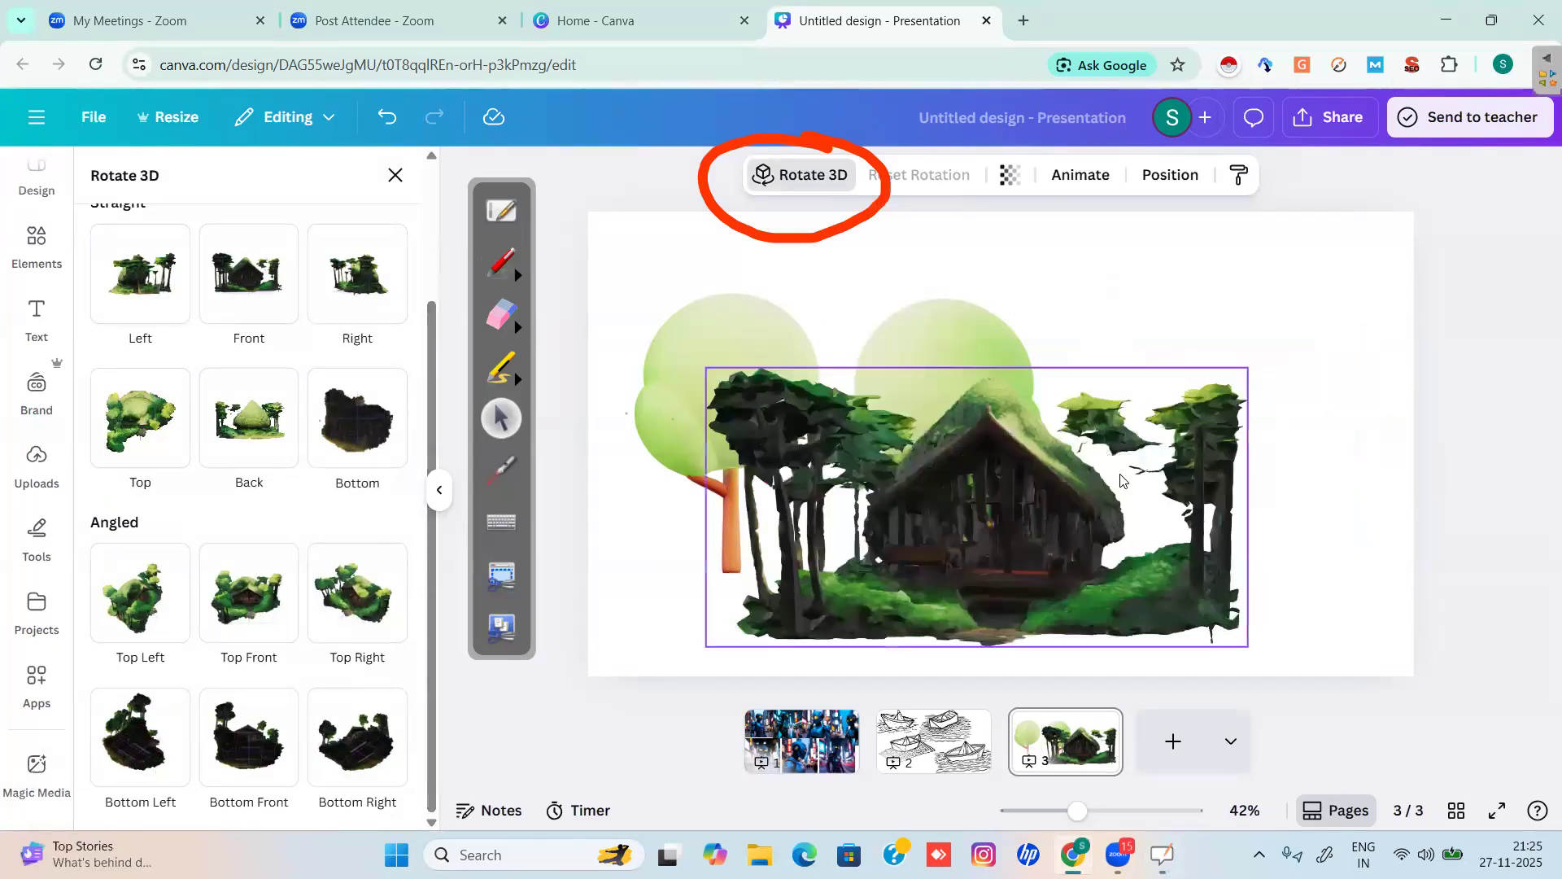
key(Escape)
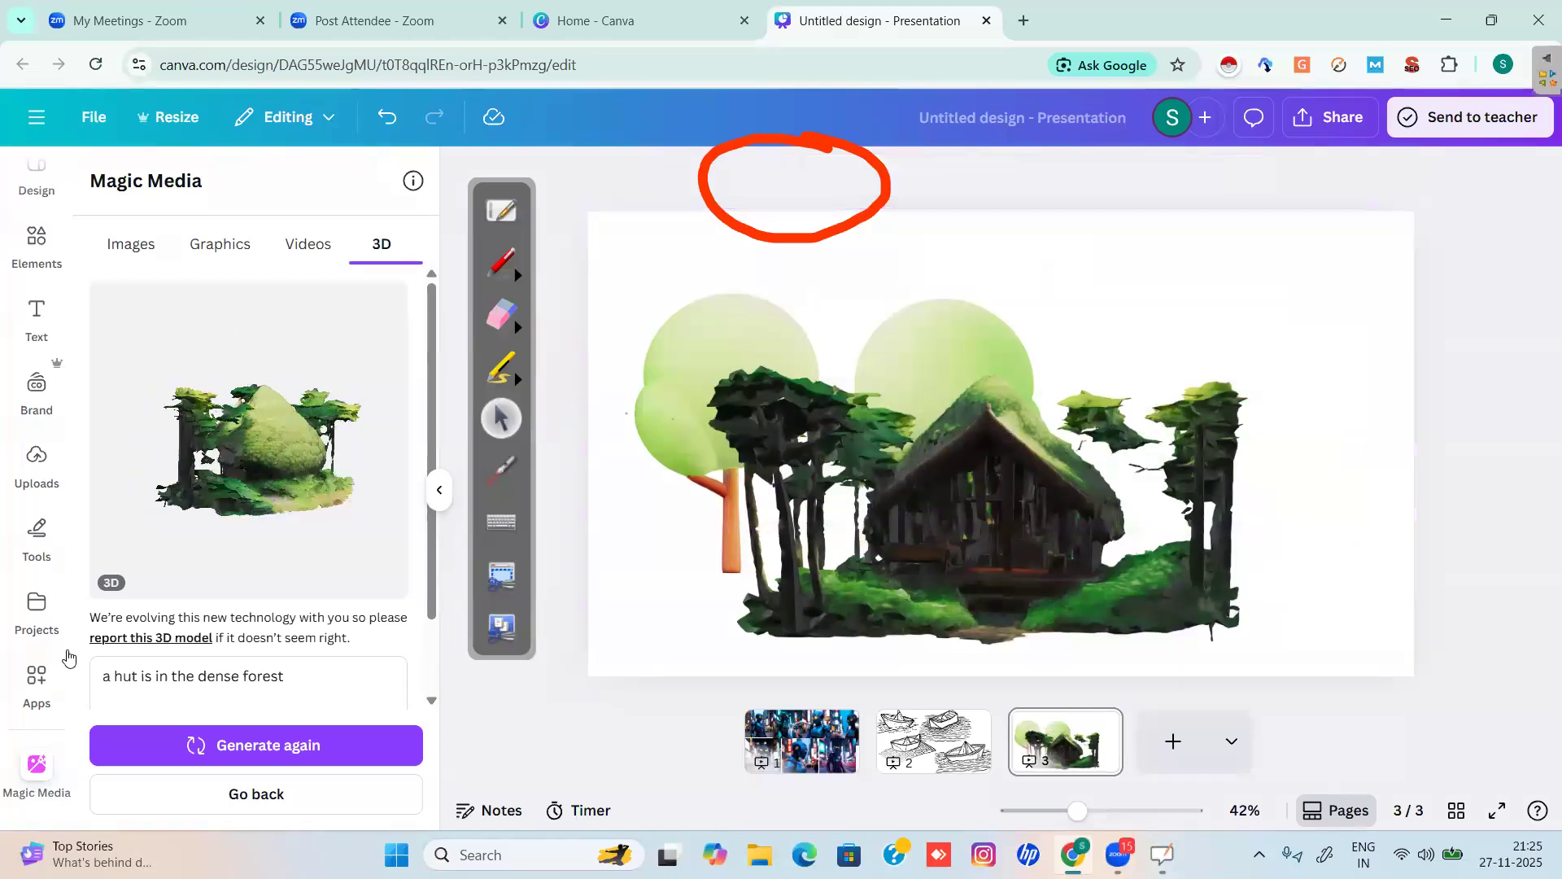
In the Apps panel, select the old 'magic' search term and circle the search field in red.
click(39, 692)
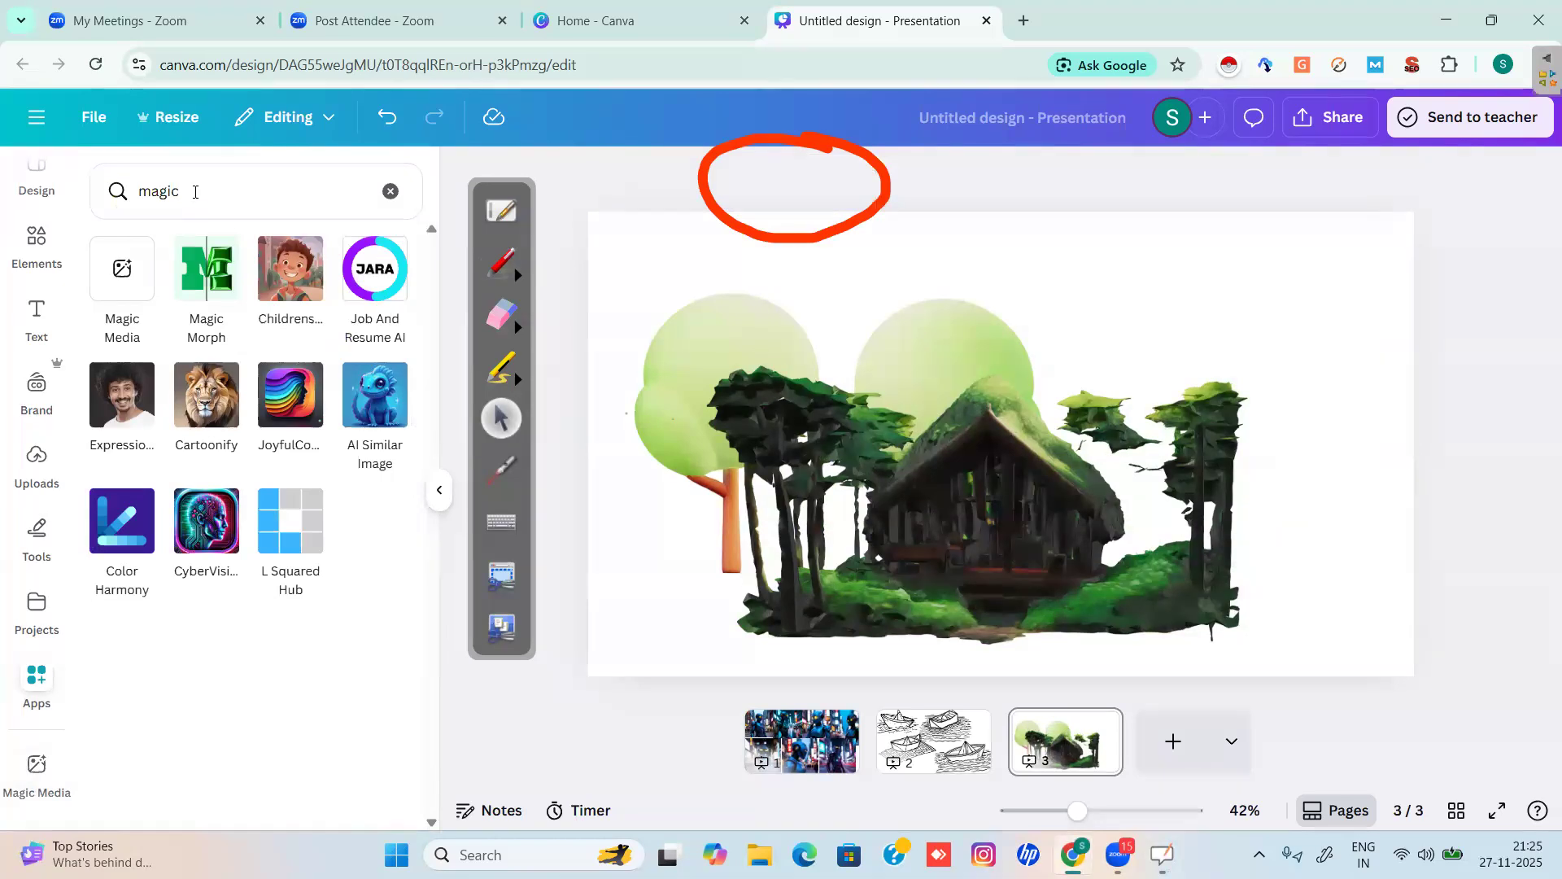
click(92, 216)
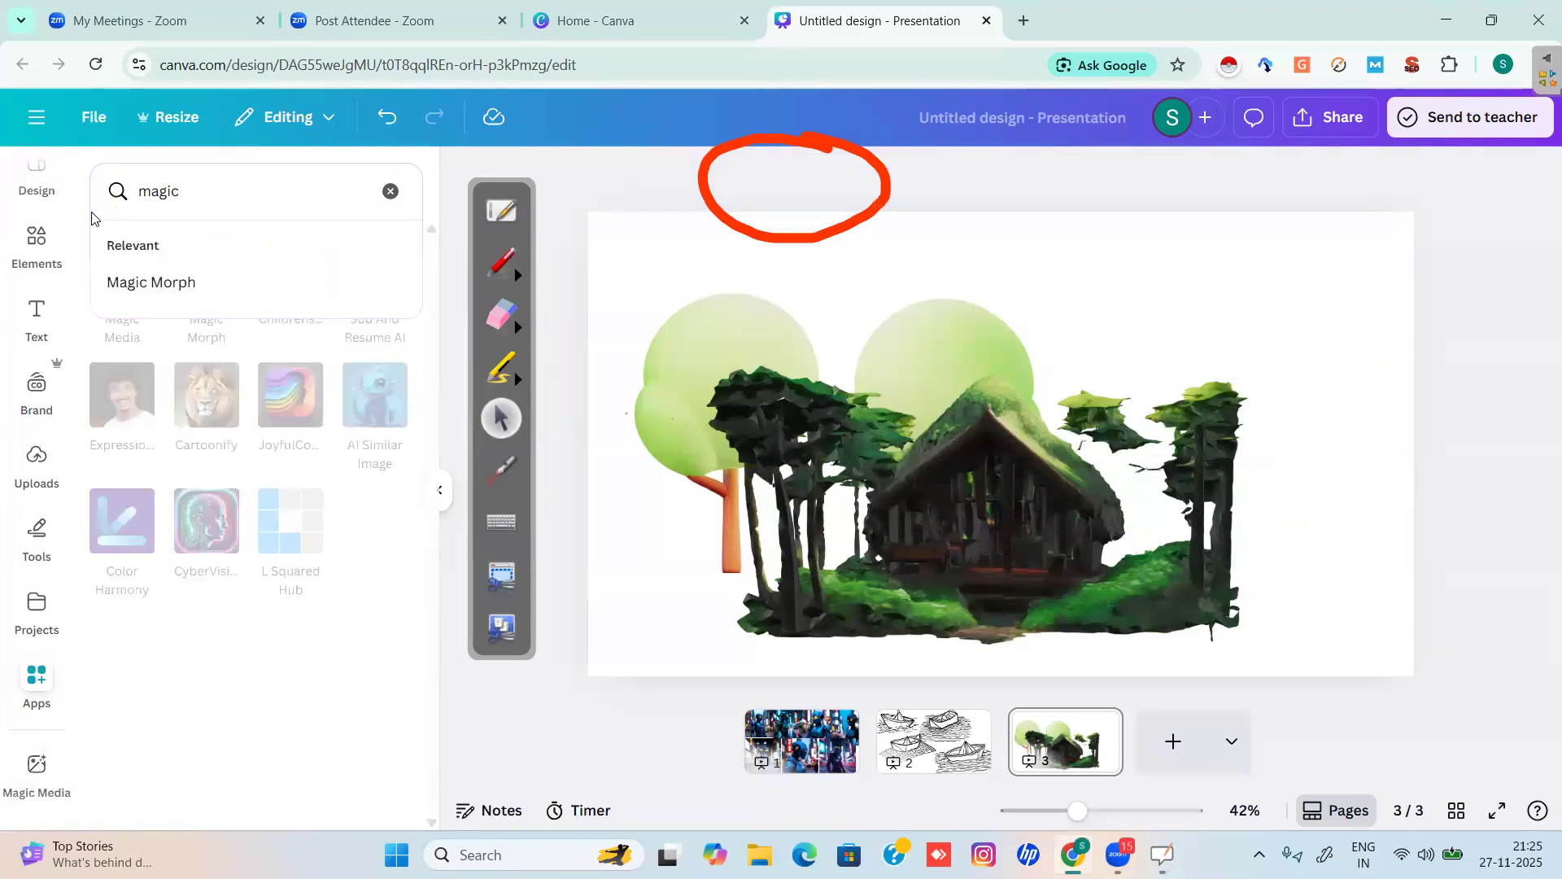
key(l)
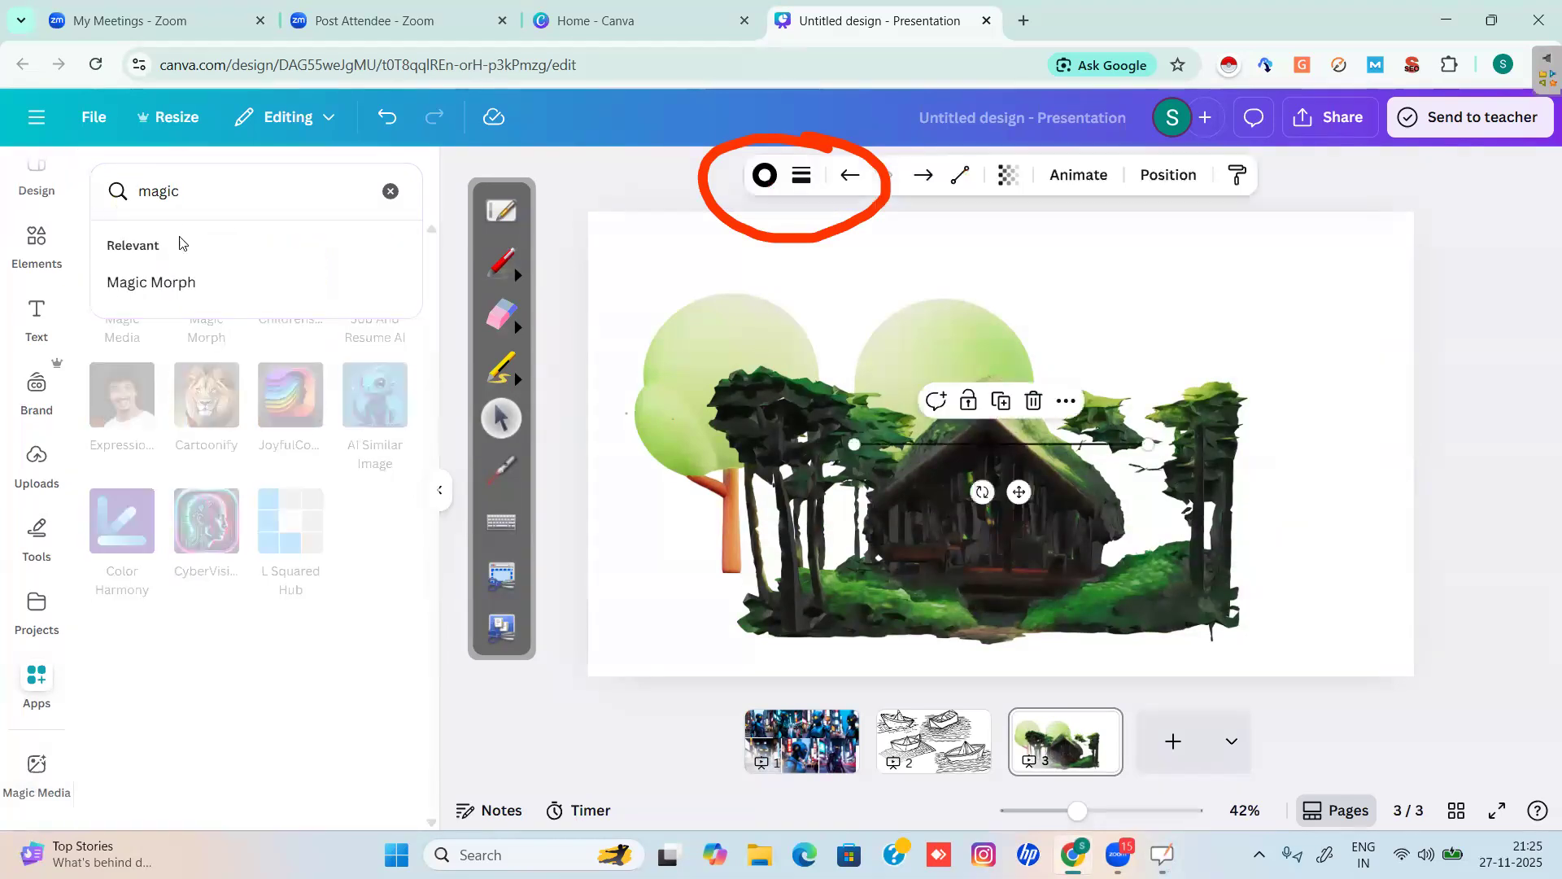
double_click(212, 201)
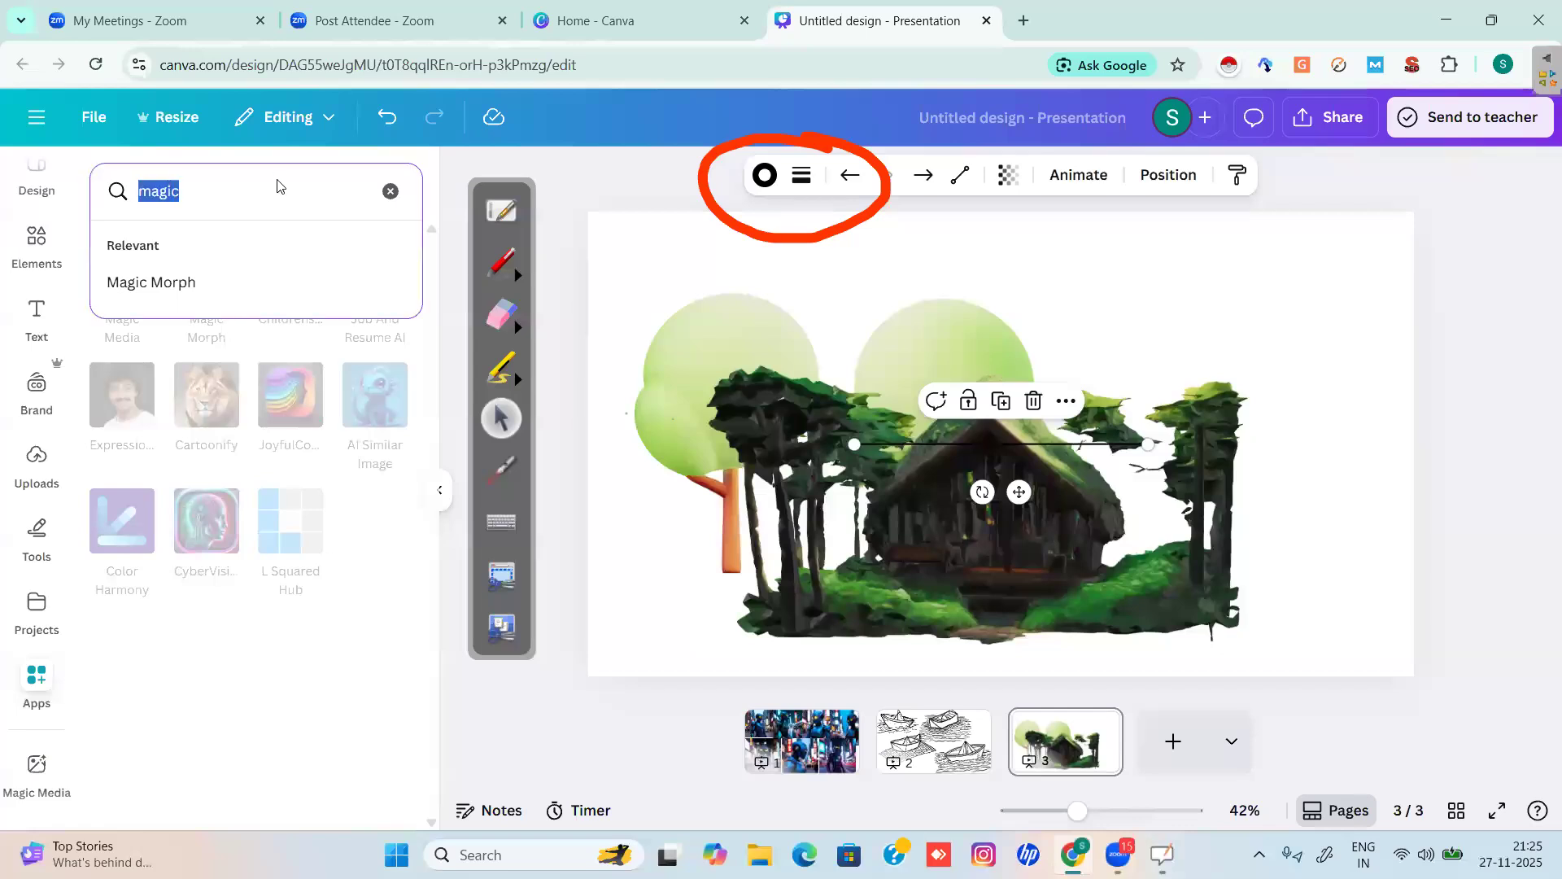
click(511, 280)
mouse_move(253, 173)
mouse_down()
mouse_move(85, 177)
mouse_move(273, 244)
mouse_move(215, 127)
mouse_up()
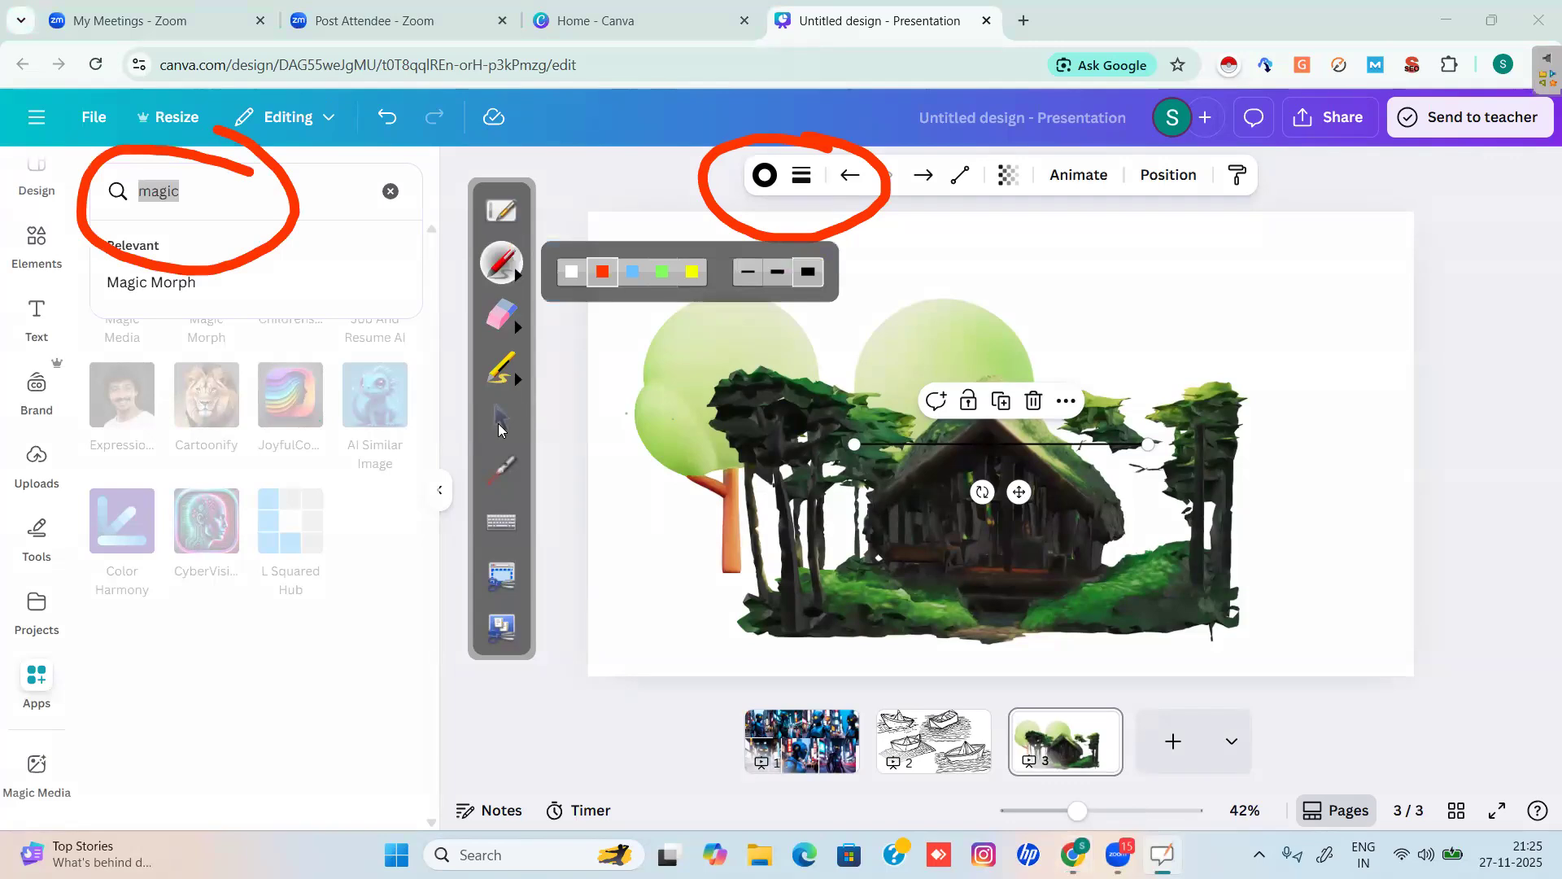
click(501, 420)
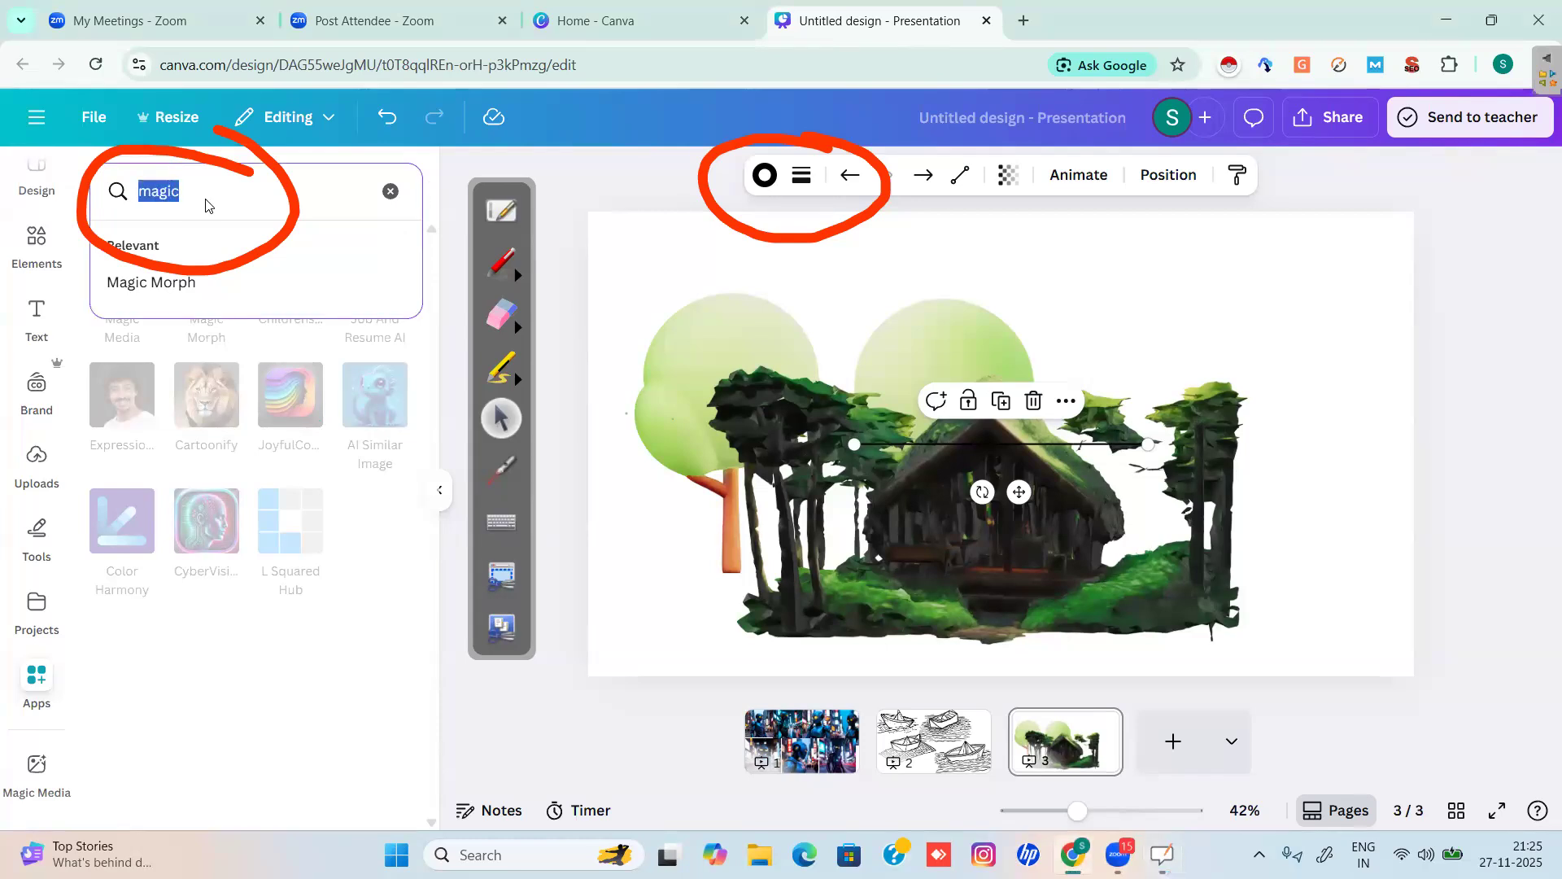
Search the apps for 'bulk' and erase the red annotation circles.
key(BackSpace)
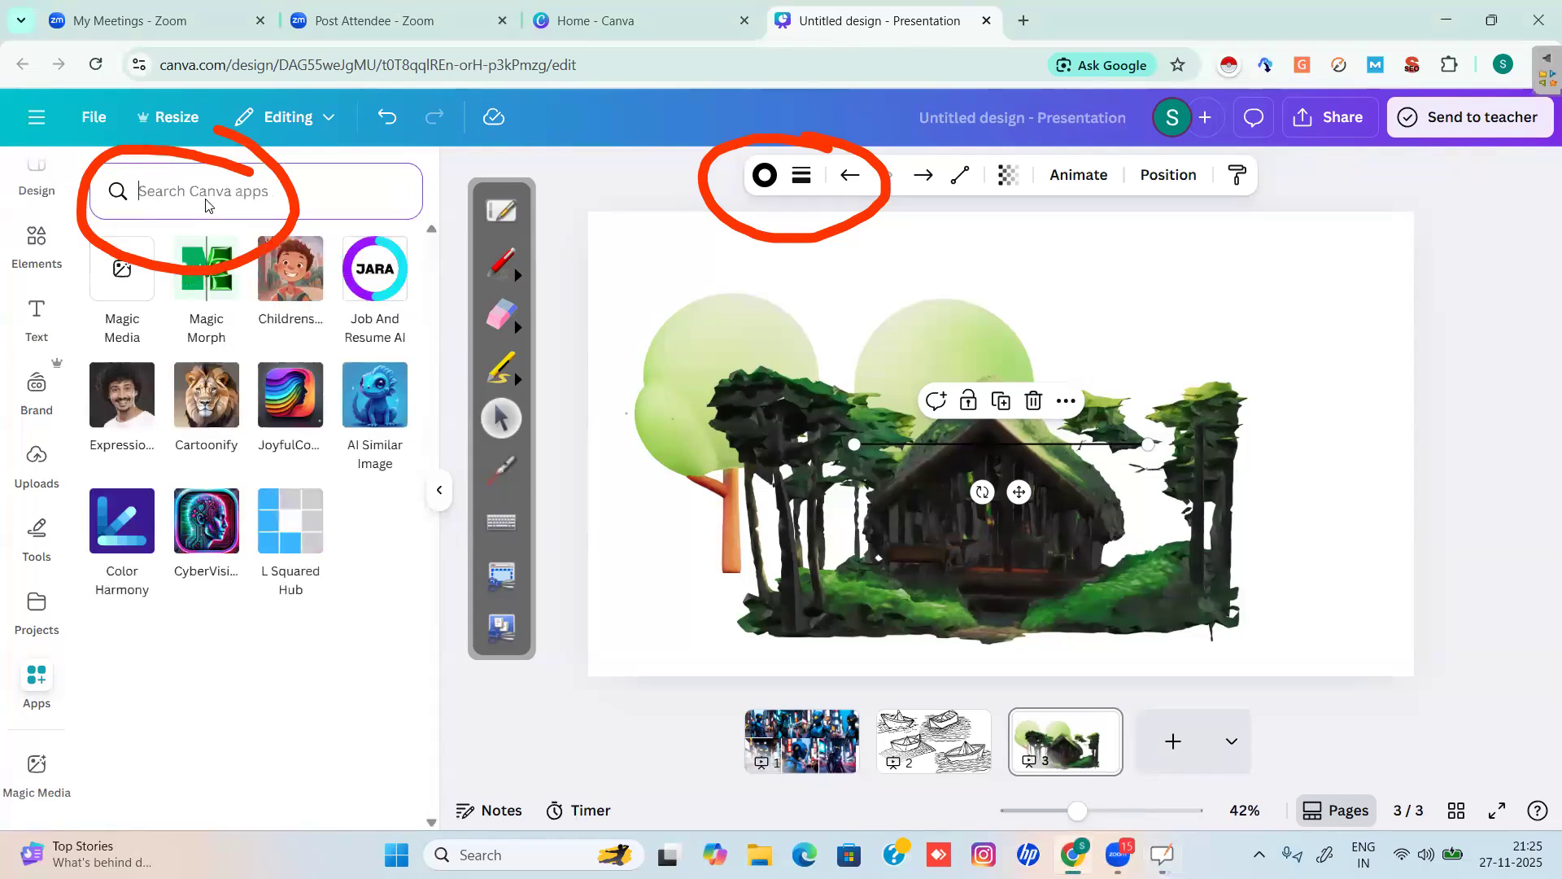
text(bulk)
key(Return)
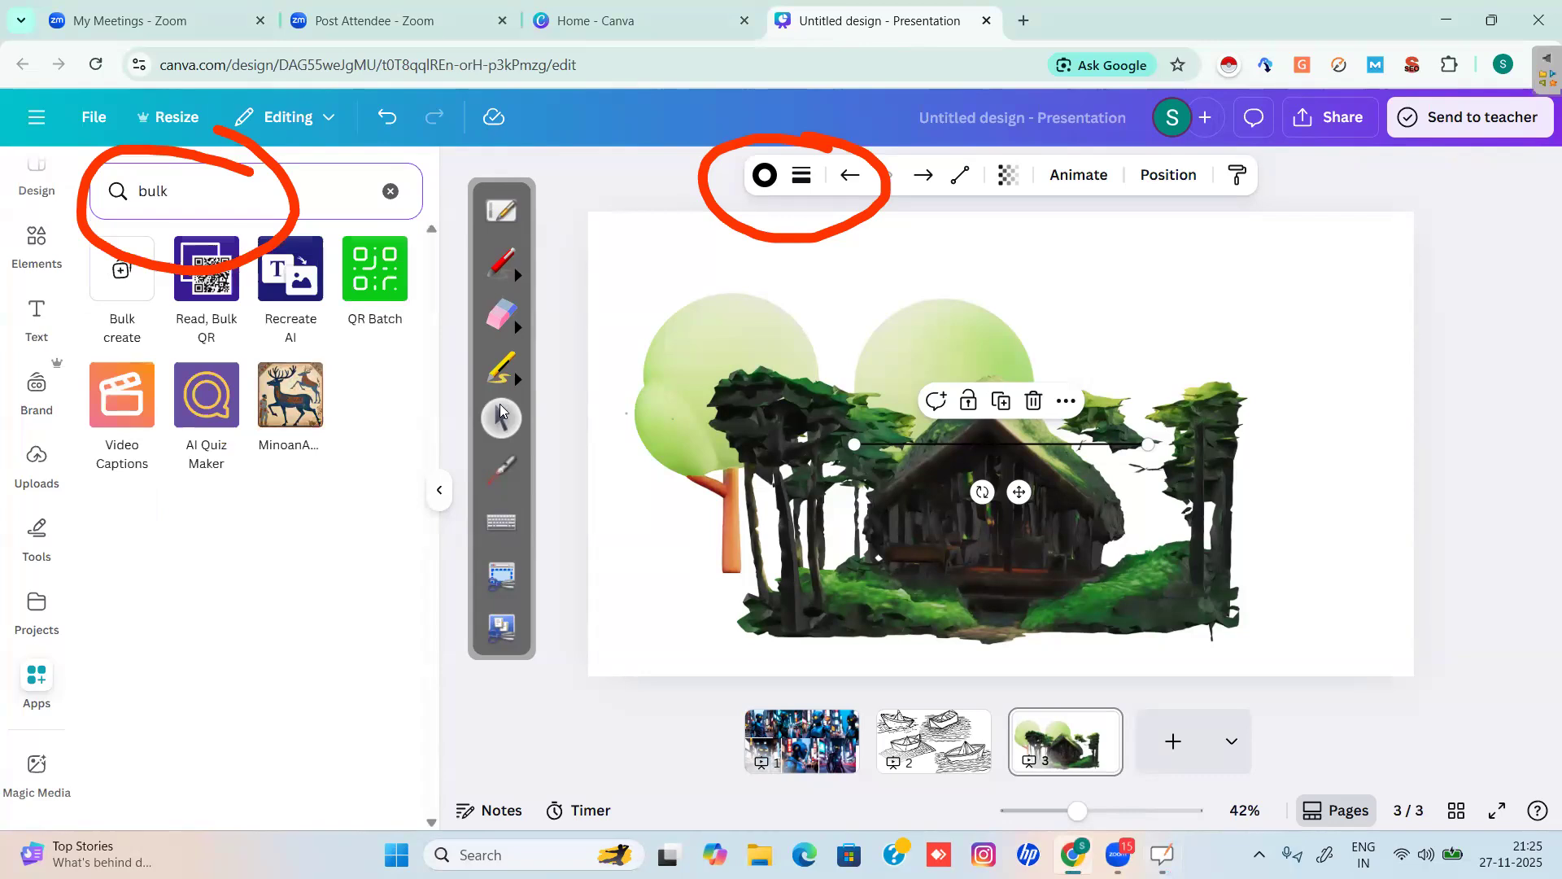
click(502, 314)
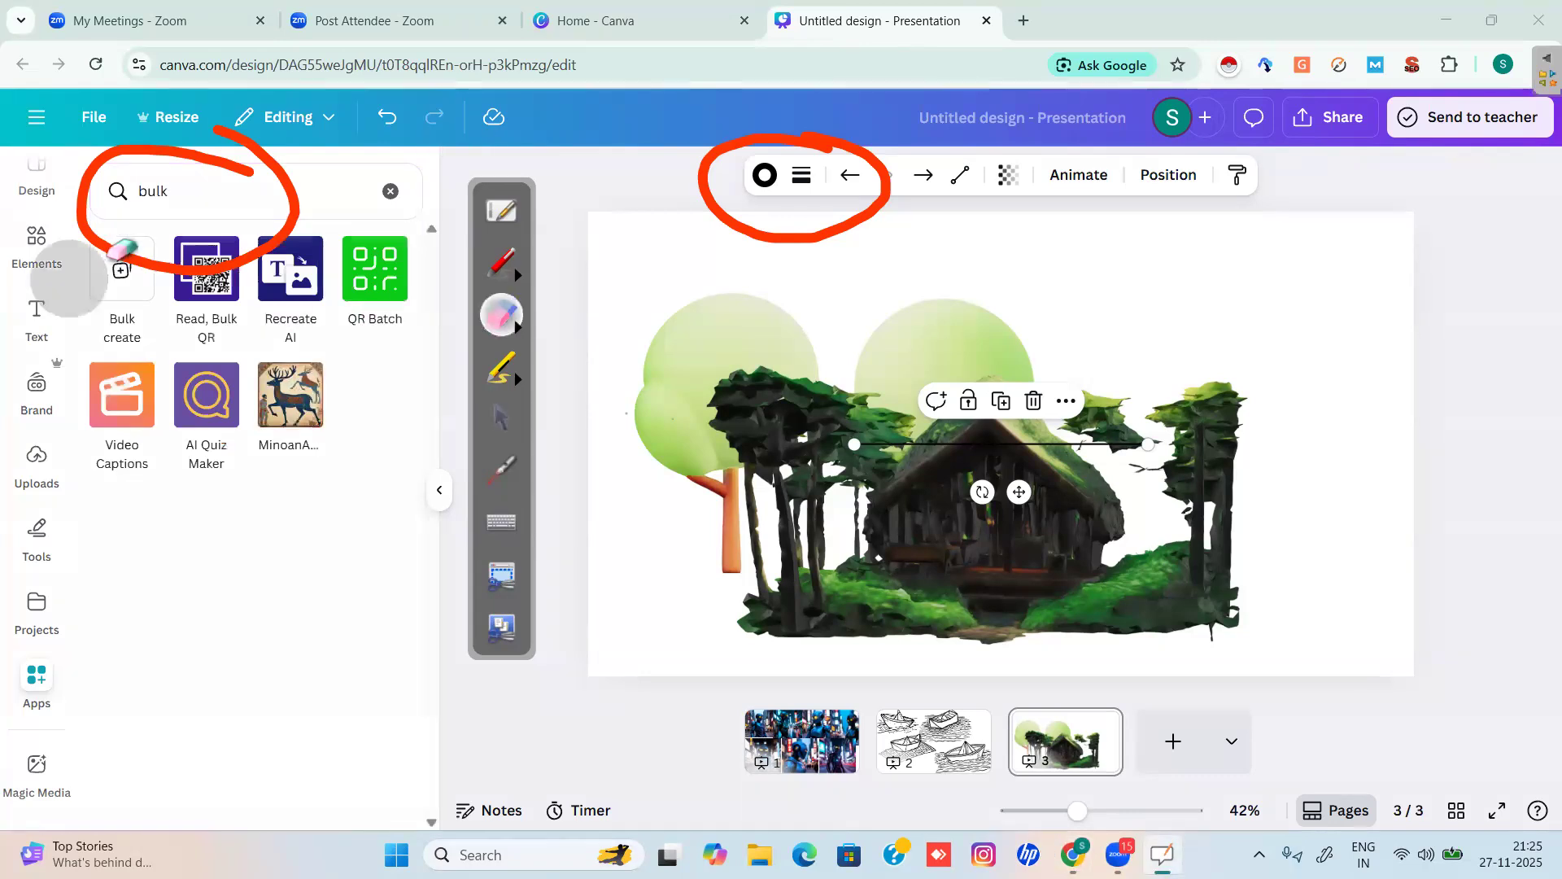
mouse_move(107, 256)
mouse_down()
mouse_move(284, 263)
mouse_move(899, 75)
mouse_move(633, 369)
mouse_move(83, 127)
mouse_move(69, 229)
mouse_move(320, 174)
mouse_move(45, 690)
mouse_move(592, 770)
mouse_up()
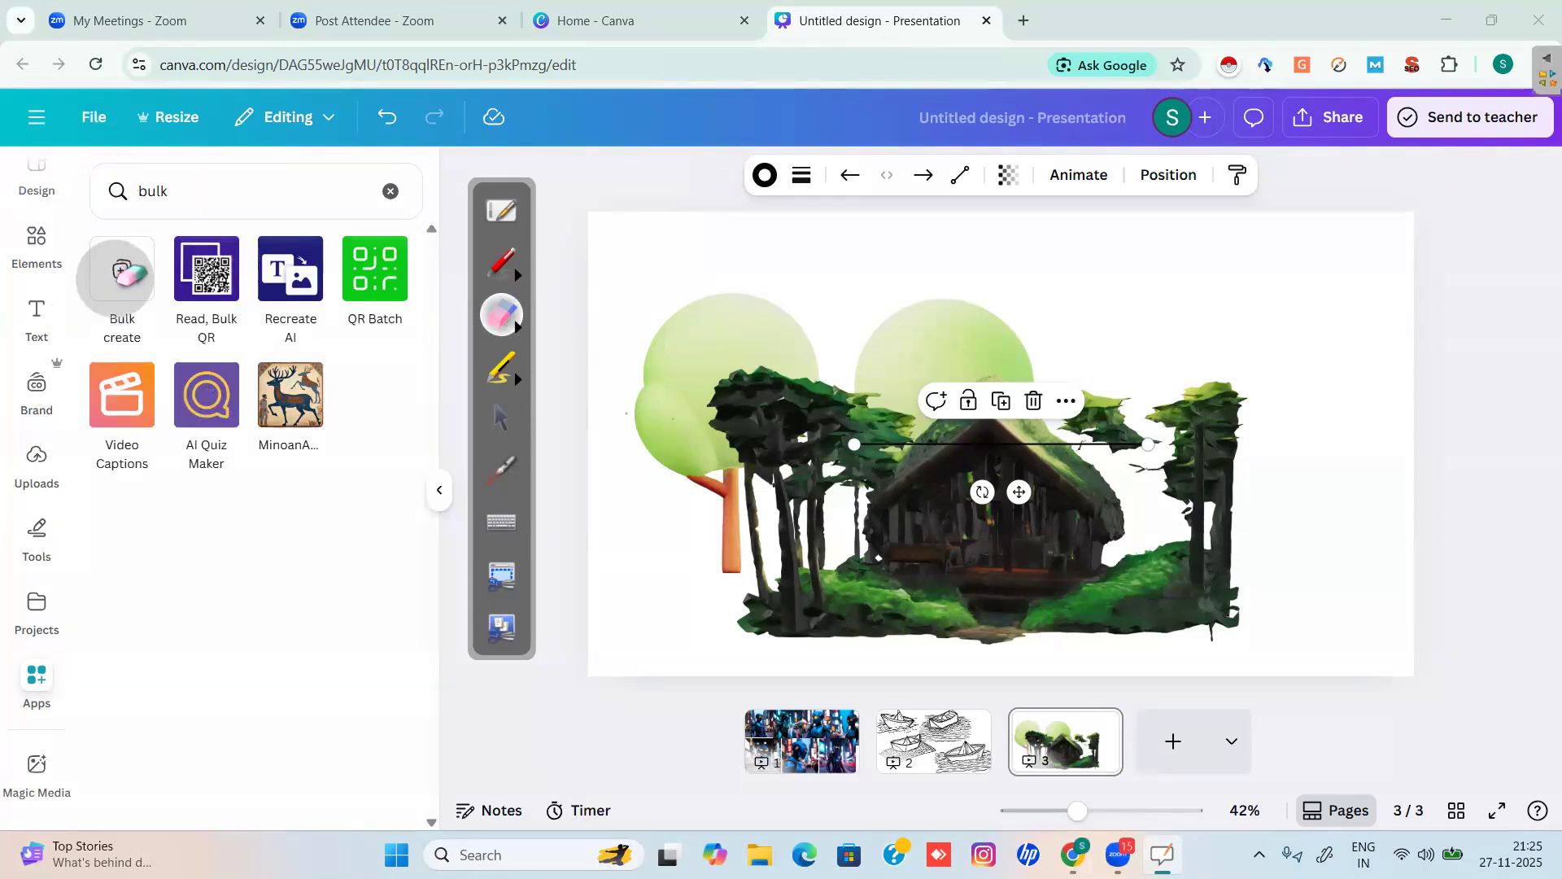
click(501, 431)
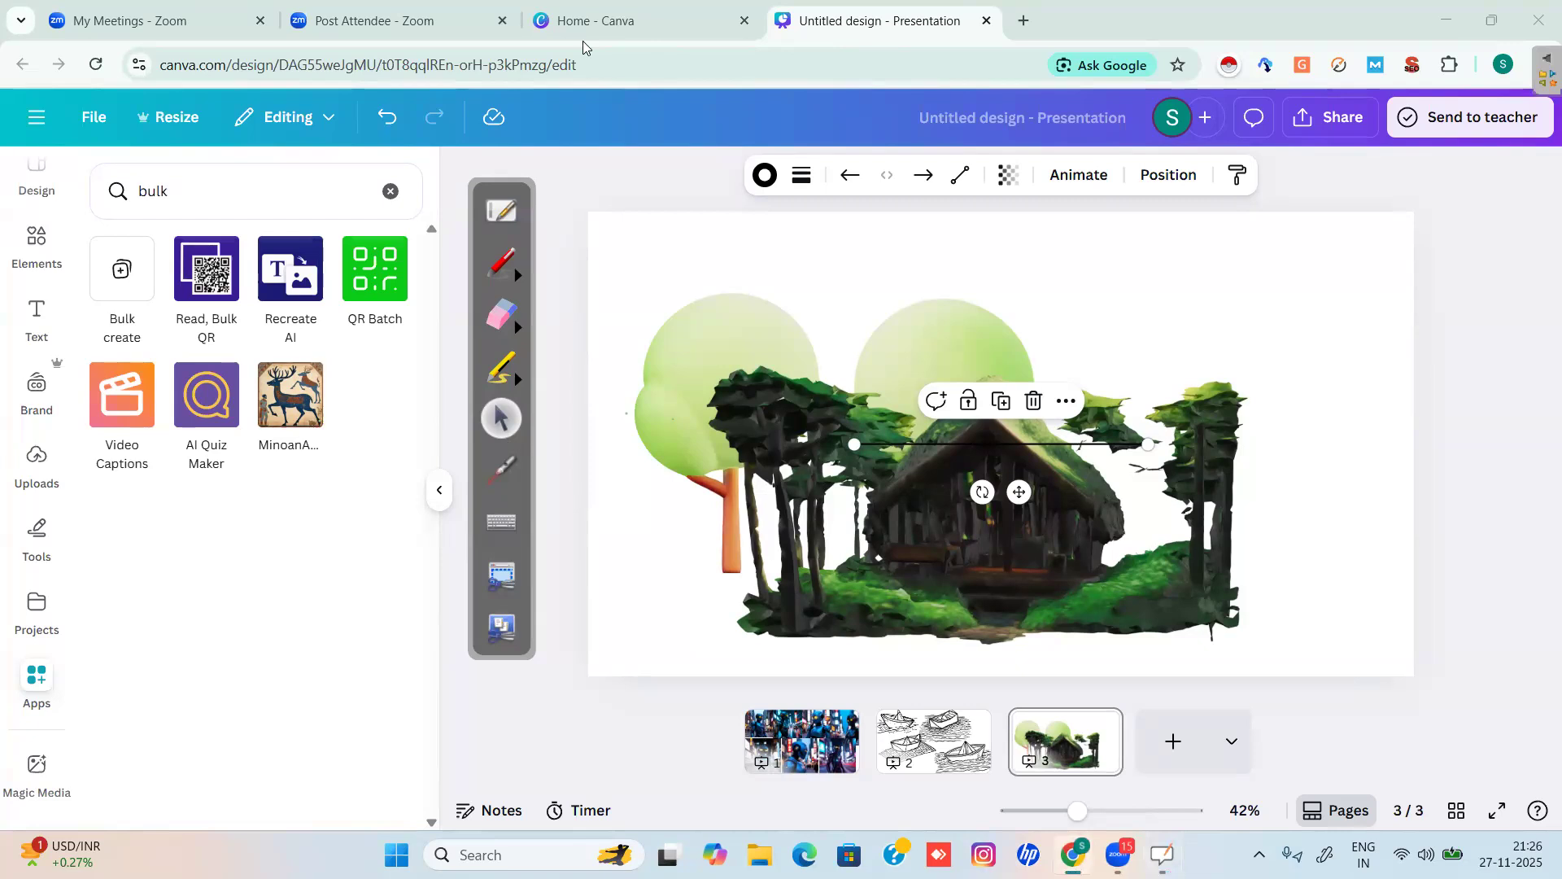
Search Home for 'certificate', switch to Templates and open the Gold Black Luxury Completion Certificate.
click(584, 25)
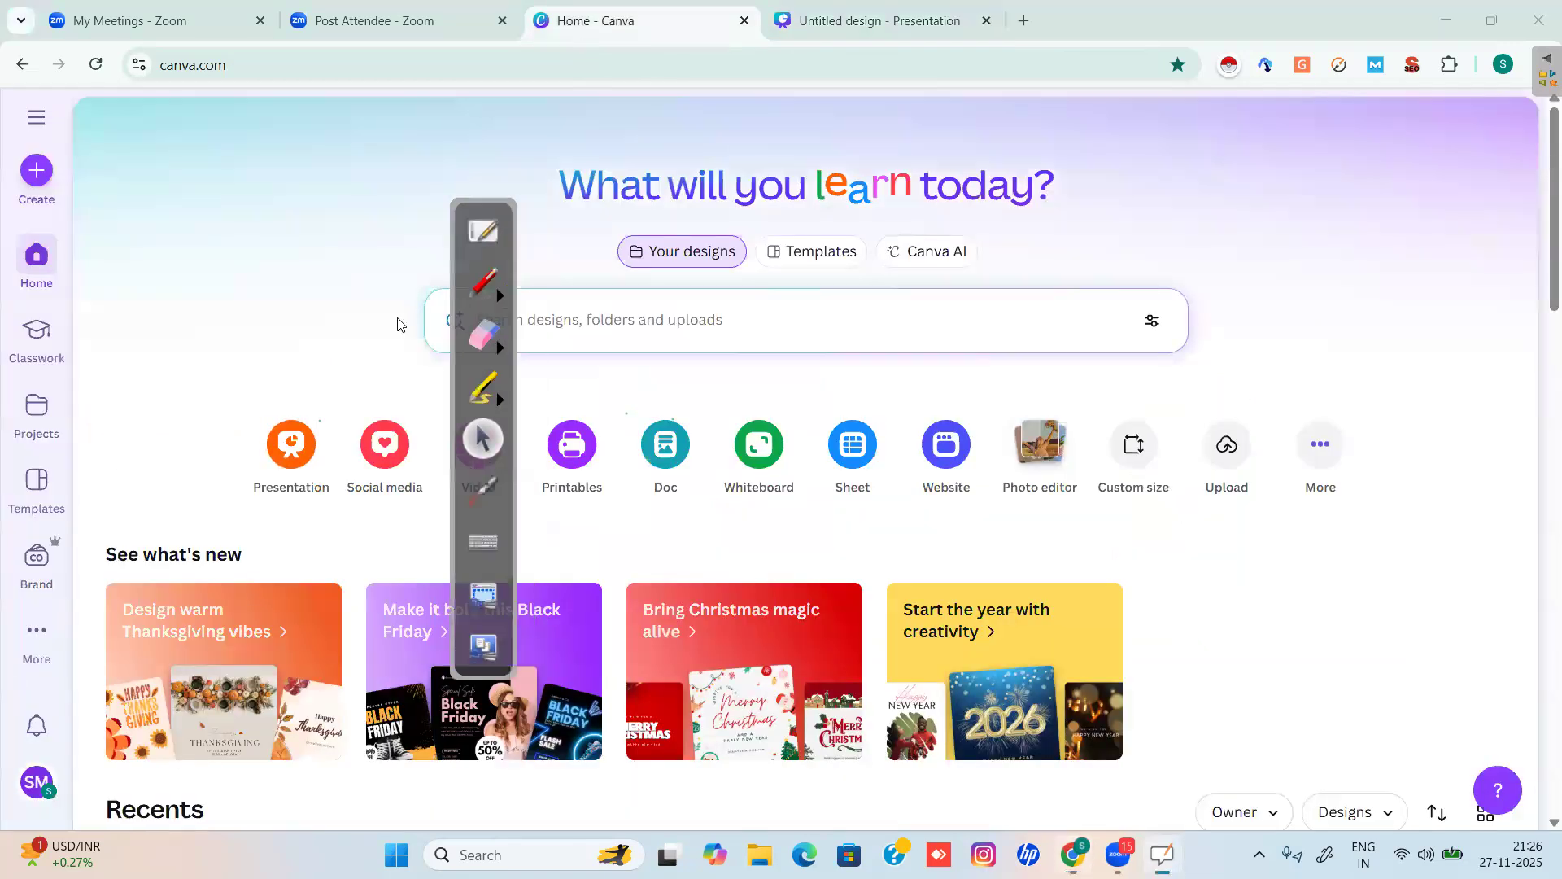
drag(526, 317, 361, 317)
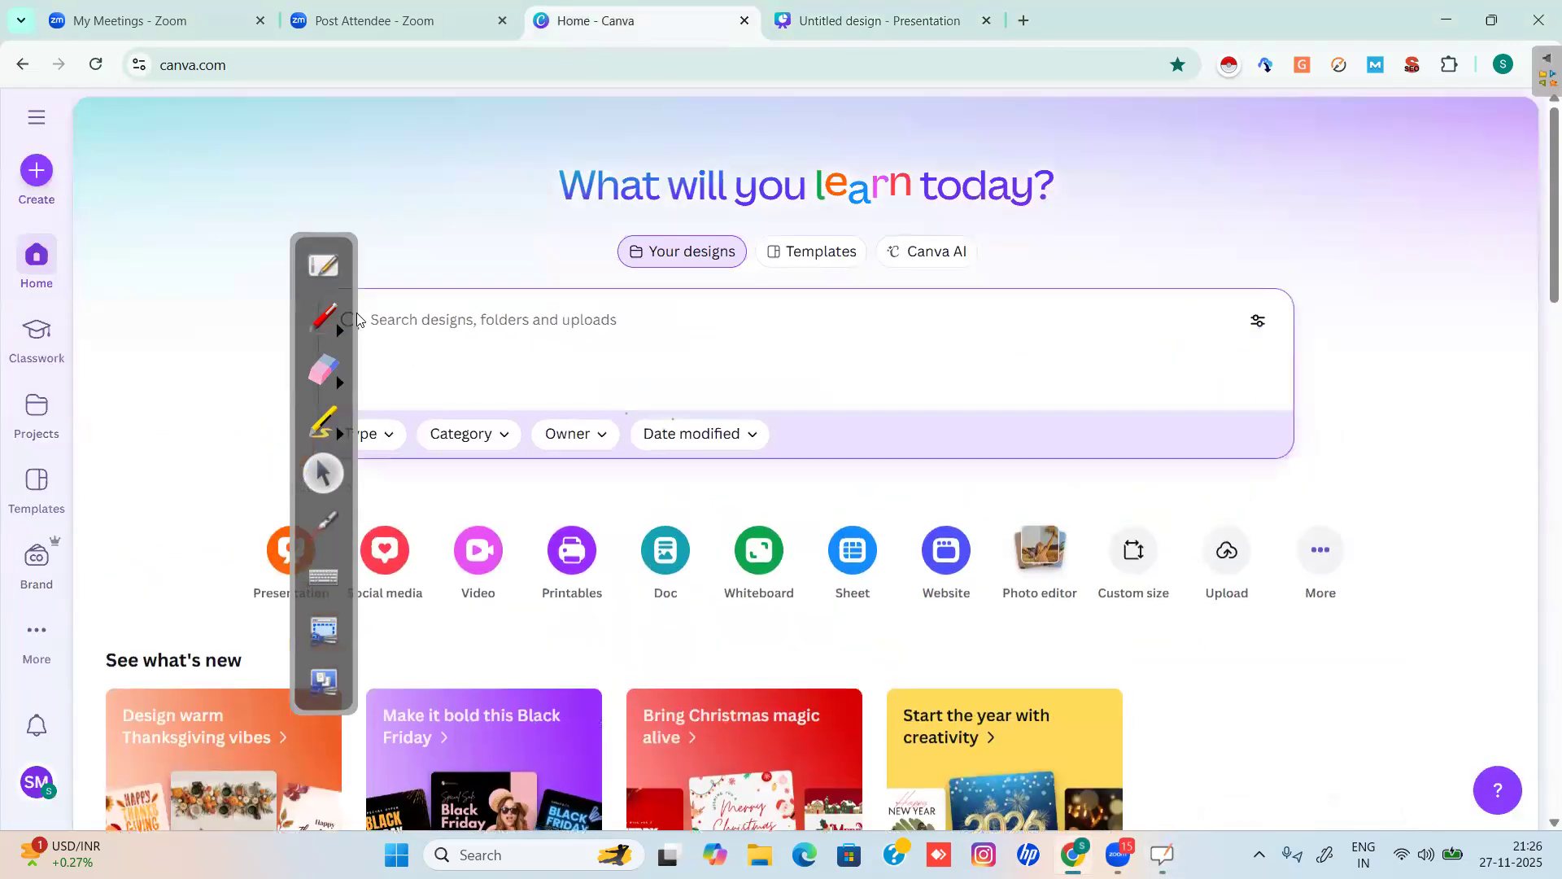
text(certificate)
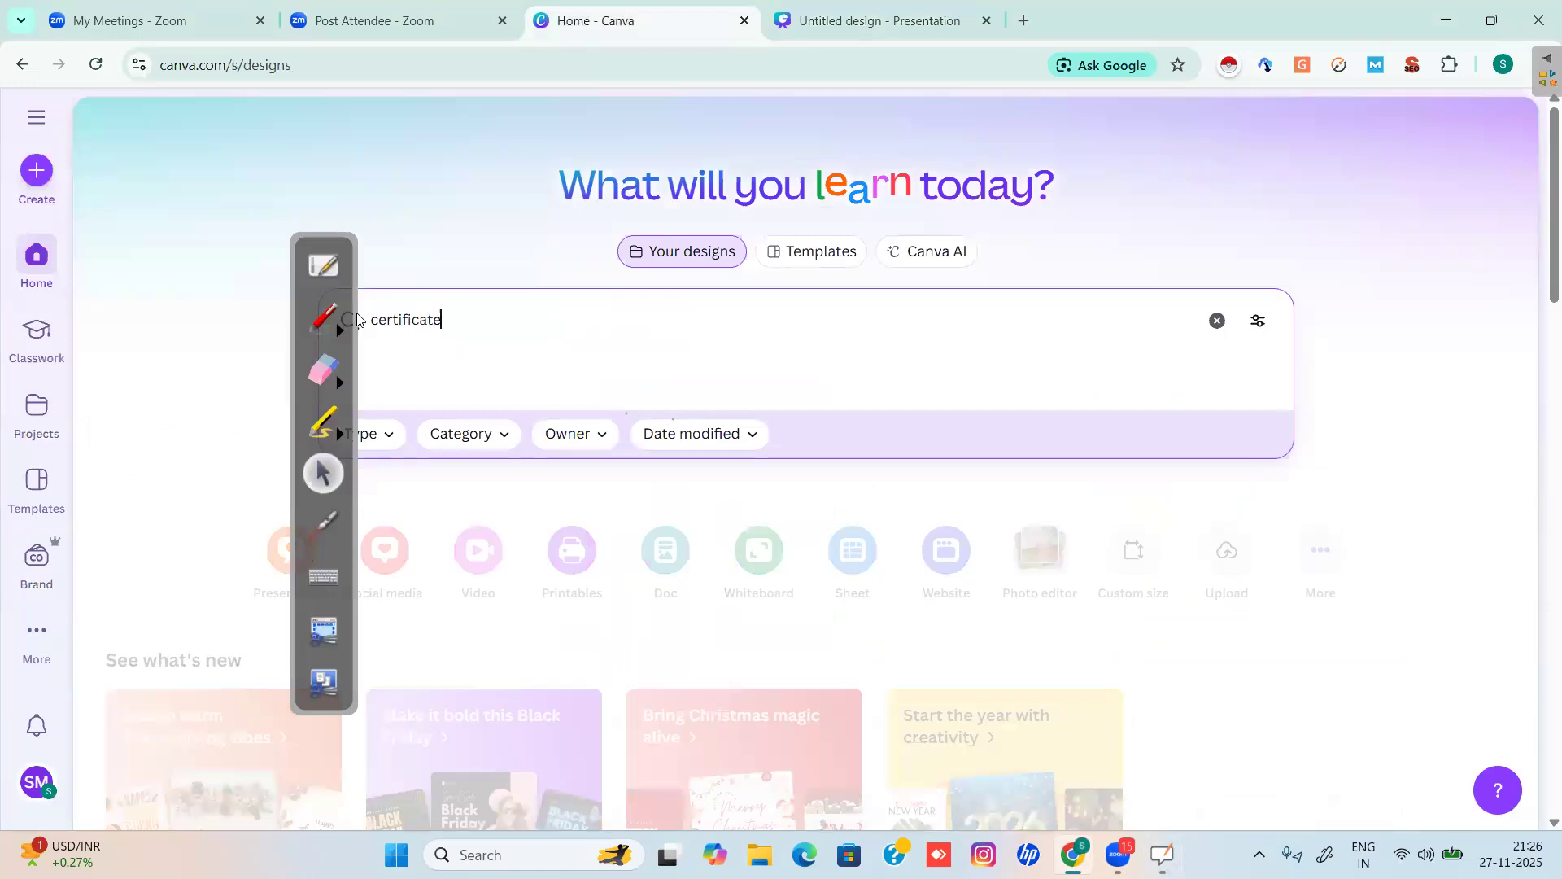
key(Return)
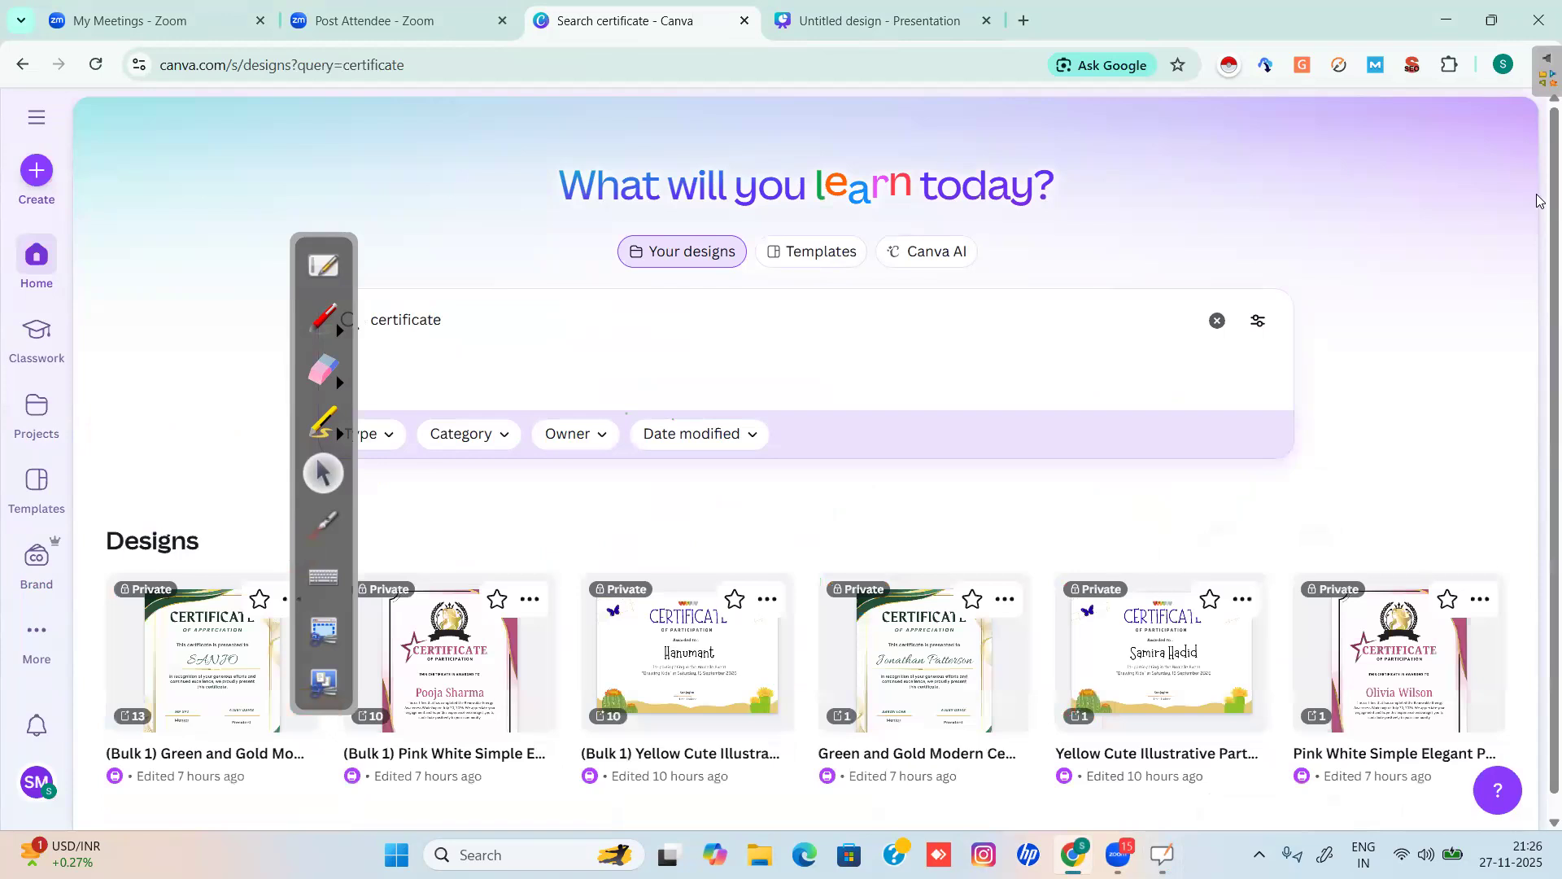
scroll(1538, 367, down, 5)
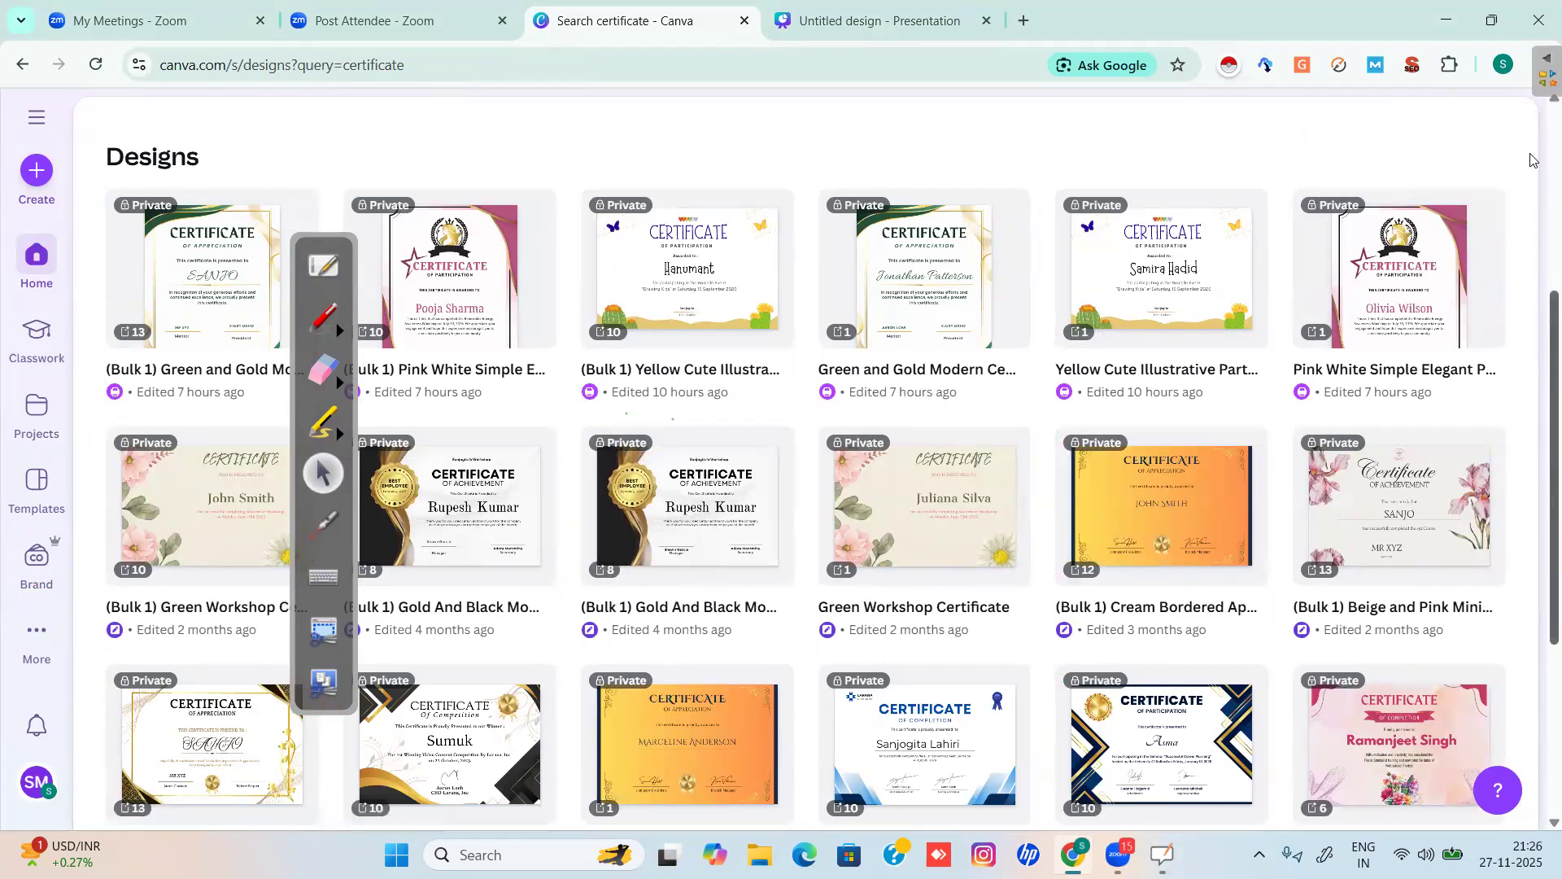
scroll(809, 244, up, 5)
click(837, 254)
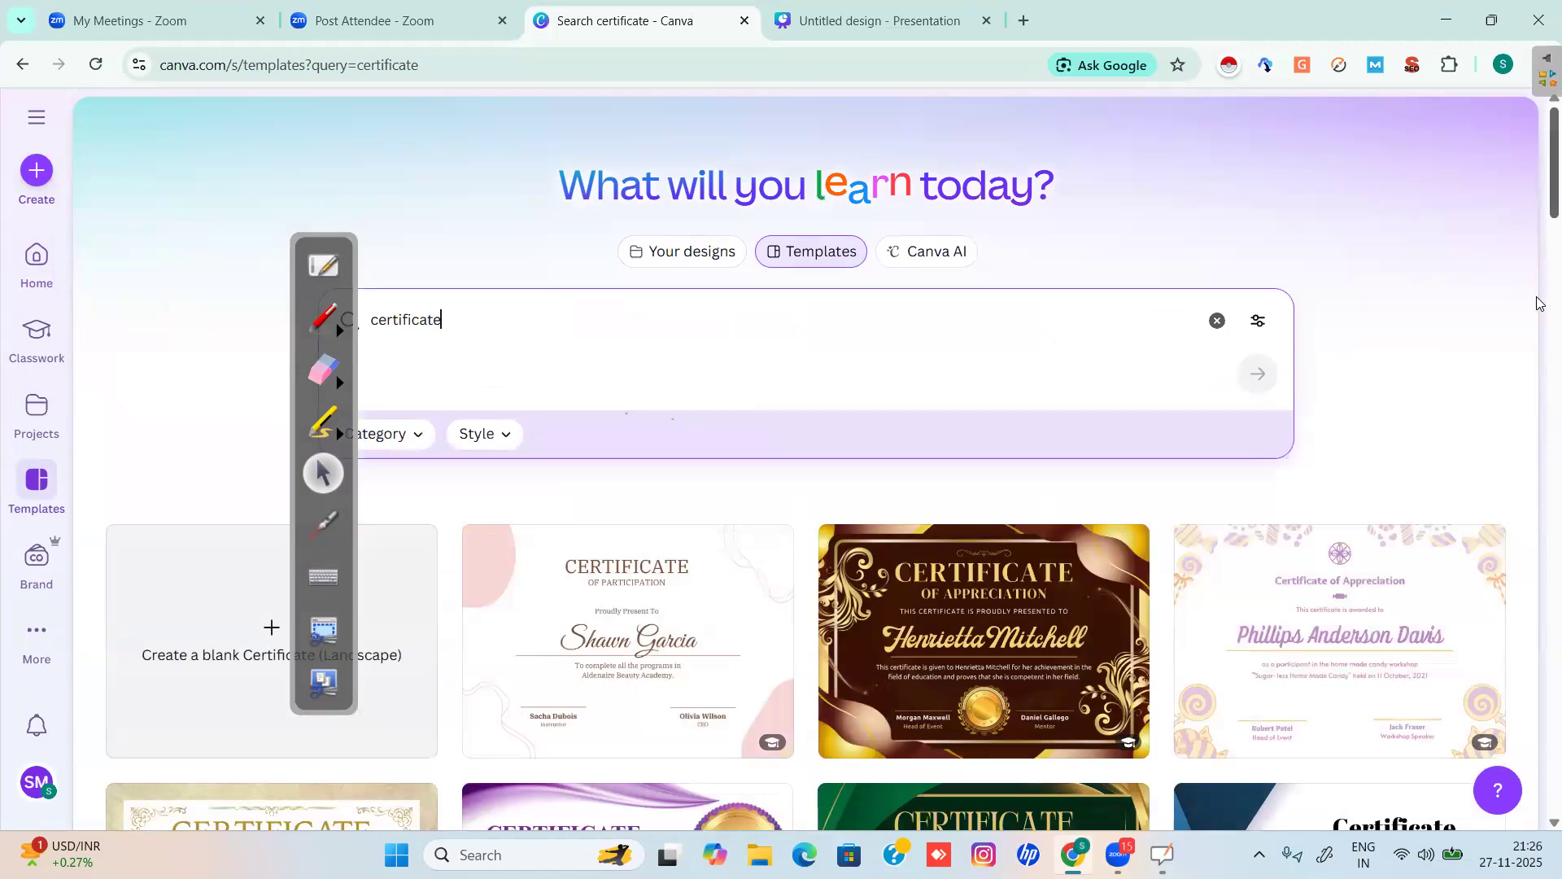
scroll(1537, 303, down, 7)
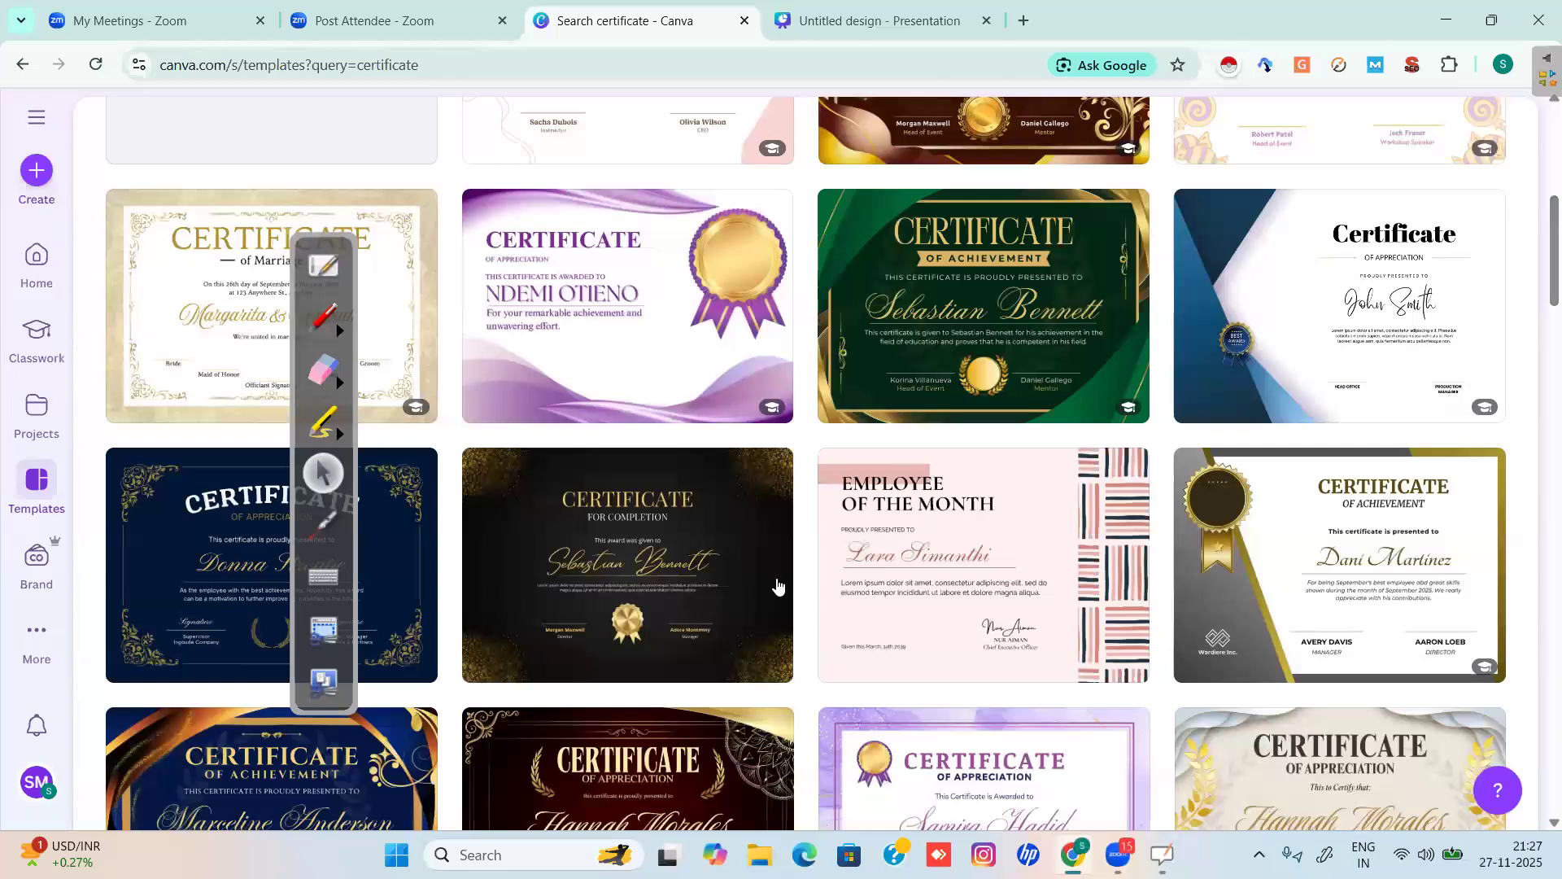
click(717, 572)
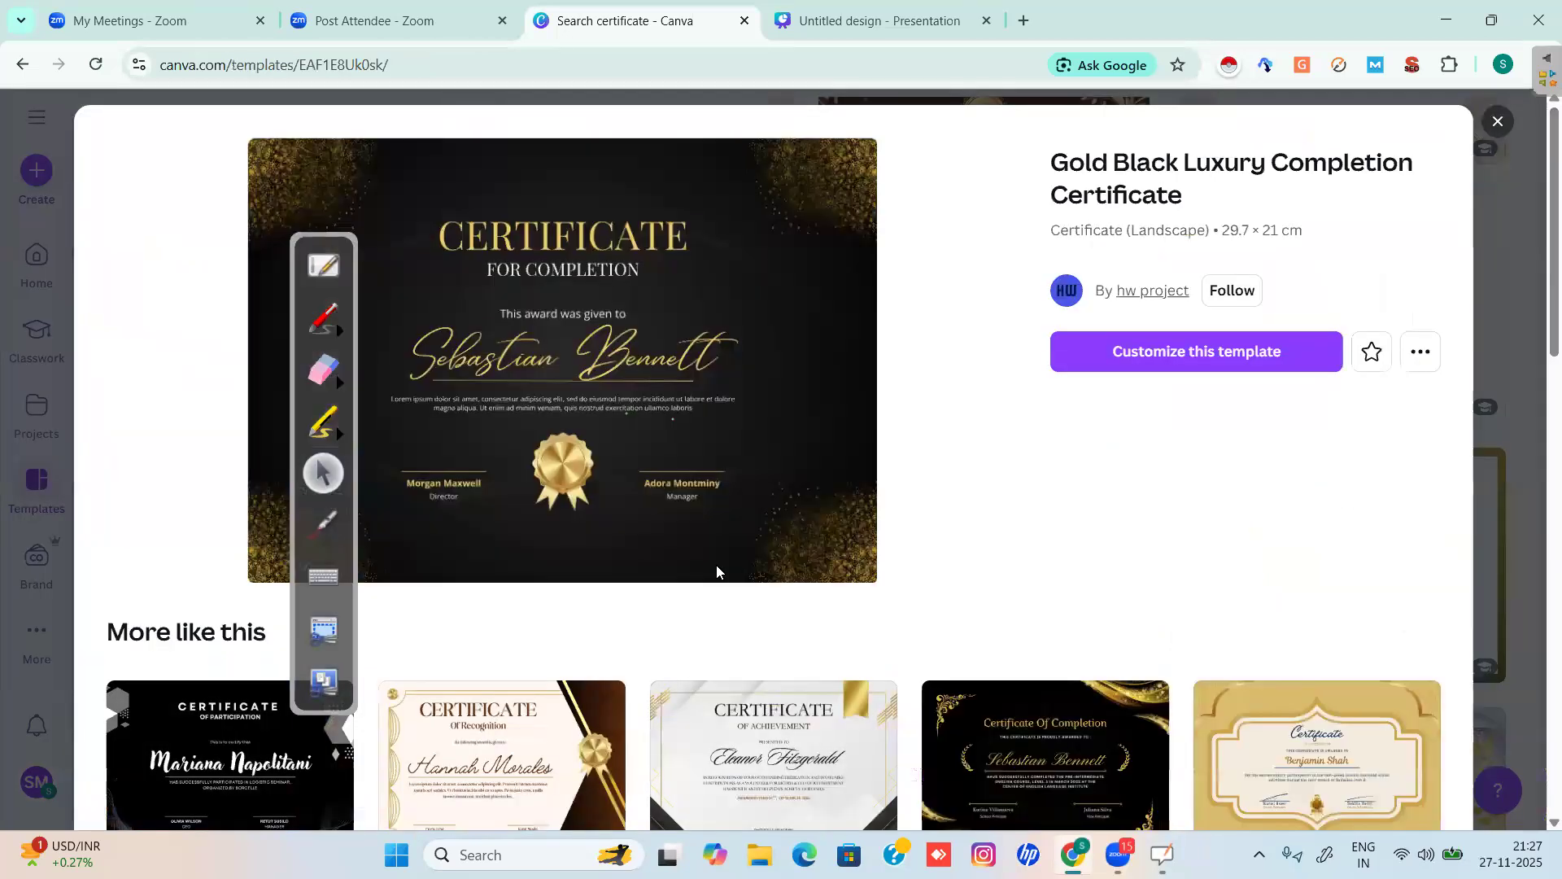
Customize the Gold Black certificate template and set the recipient name's font to The Youngest.
click(1156, 355)
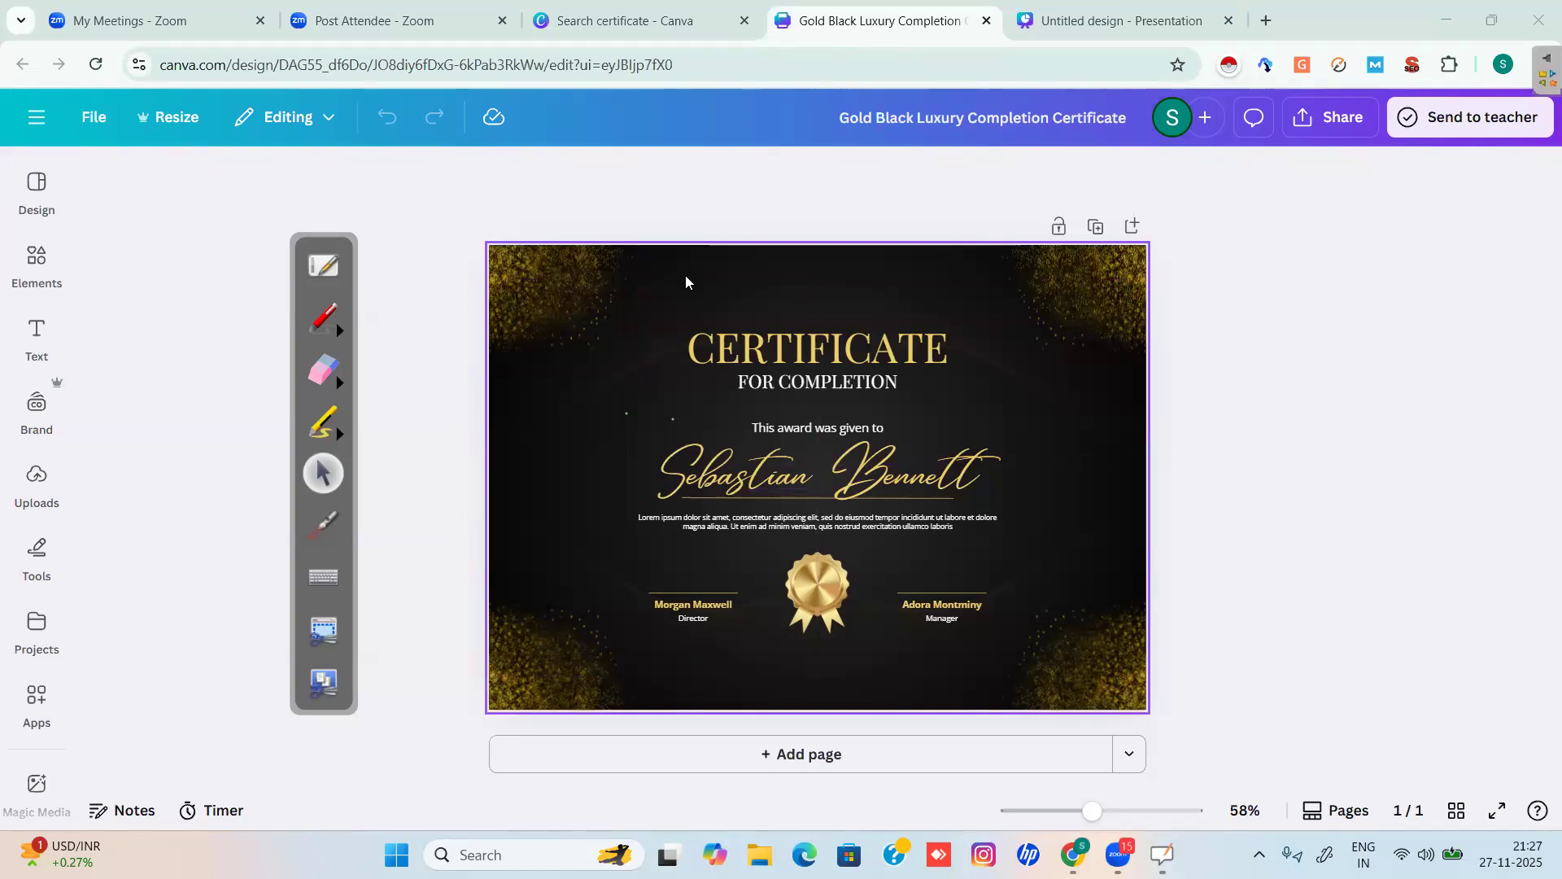
drag(471, 489, 842, 720)
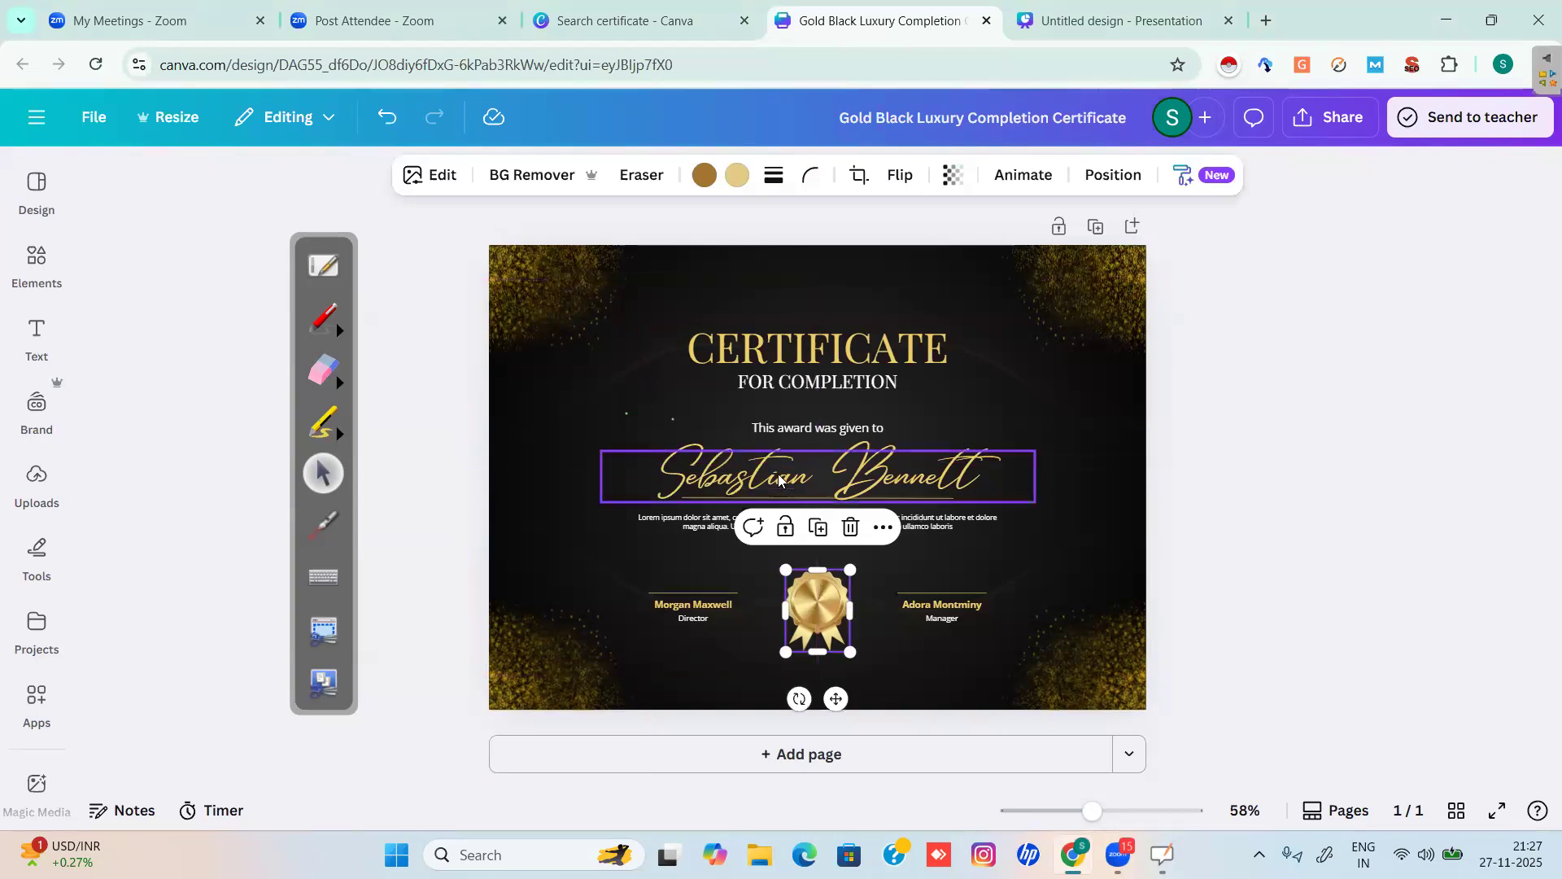
click(639, 500)
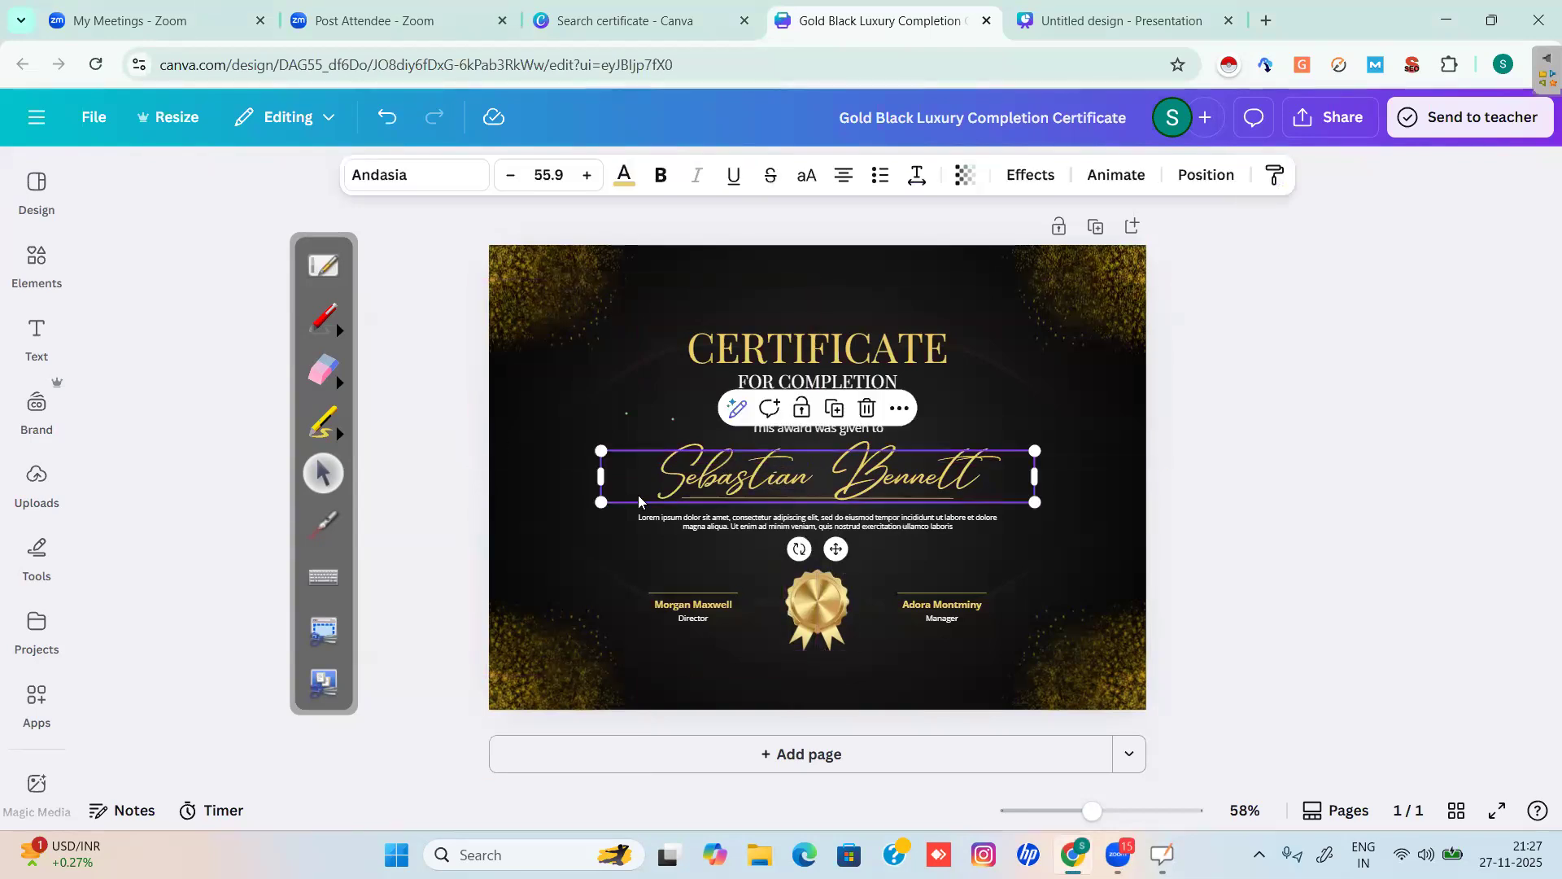
click(414, 181)
click(168, 550)
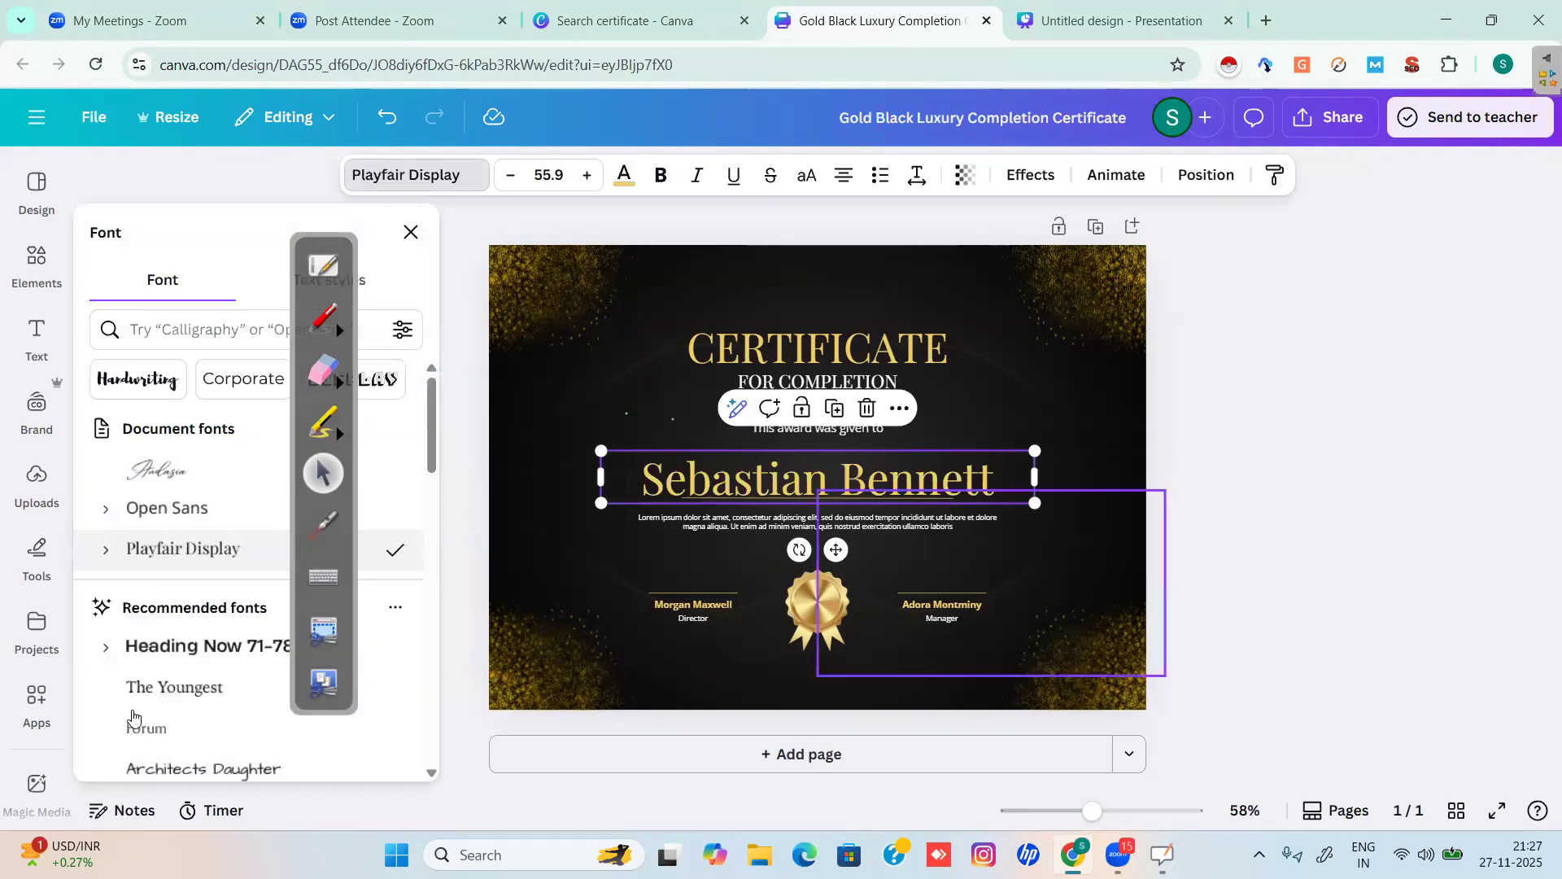
click(162, 693)
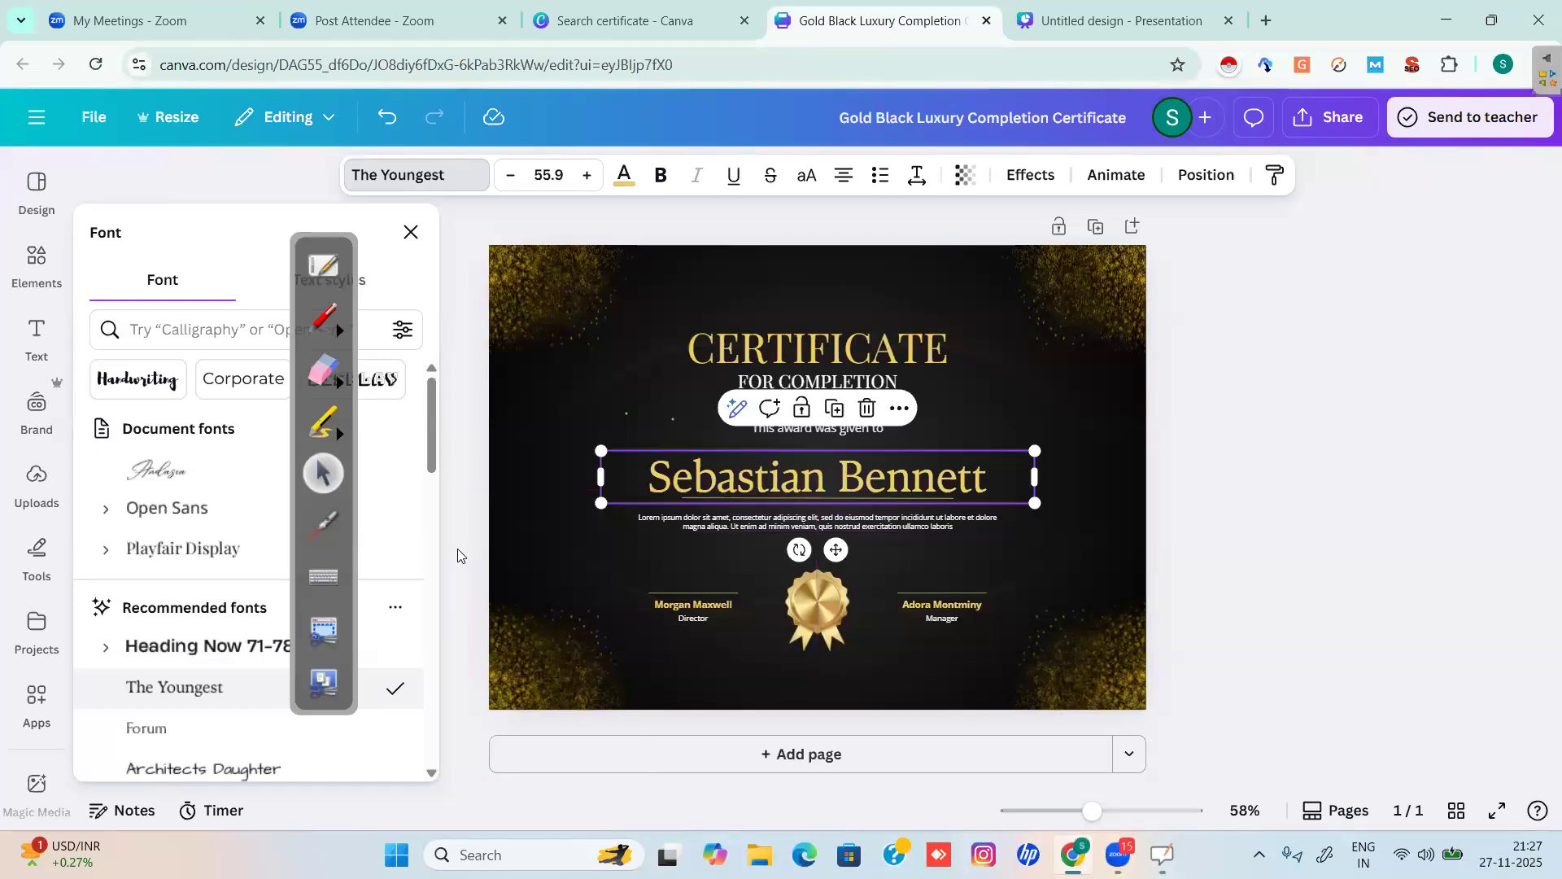
click(411, 236)
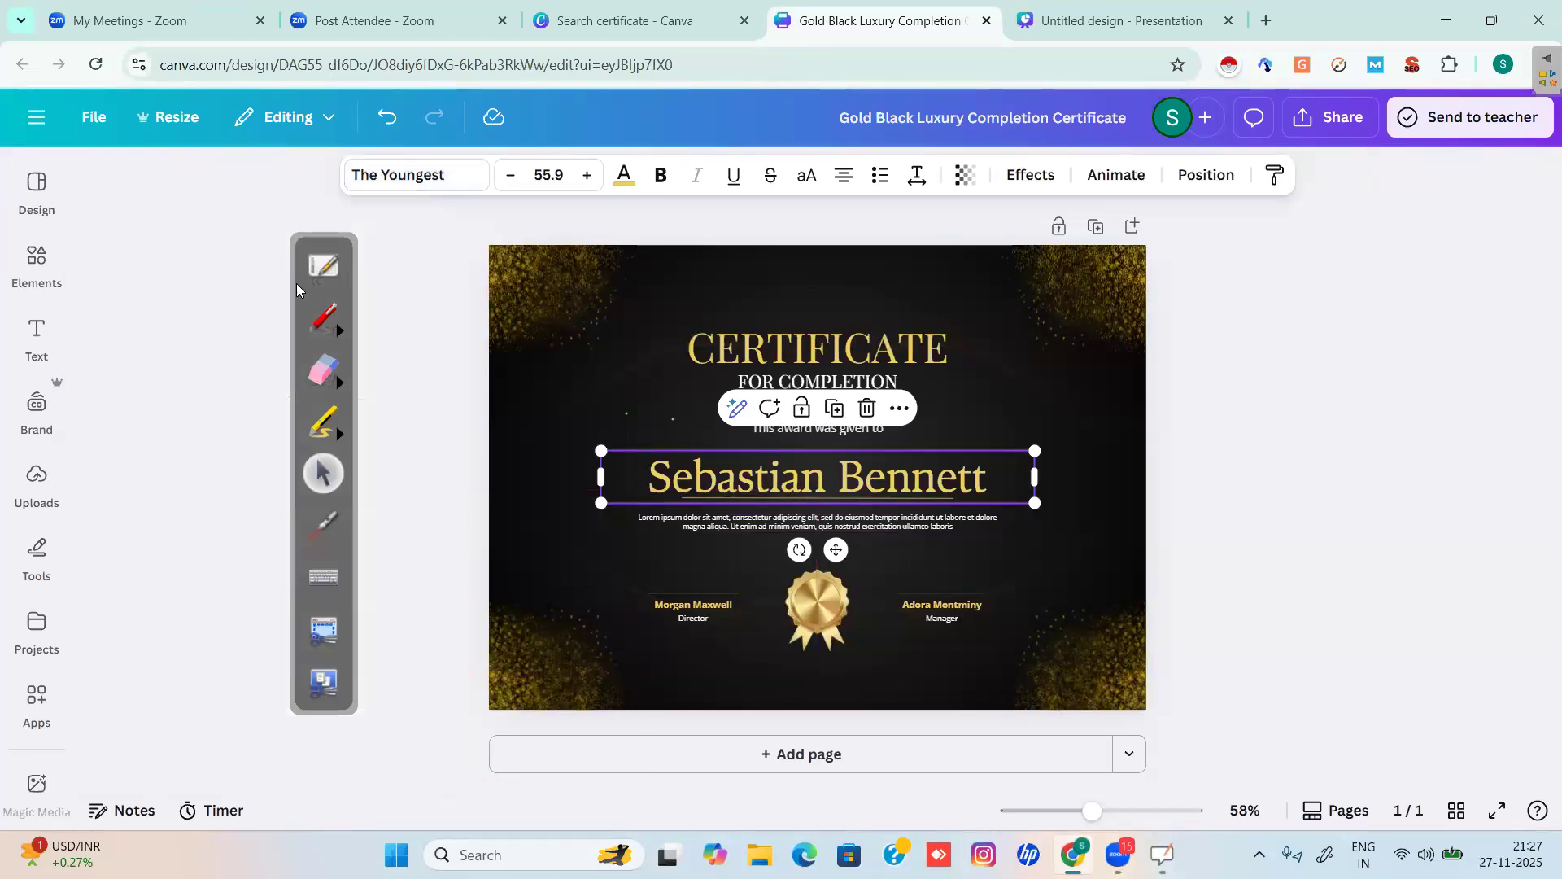
click(38, 701)
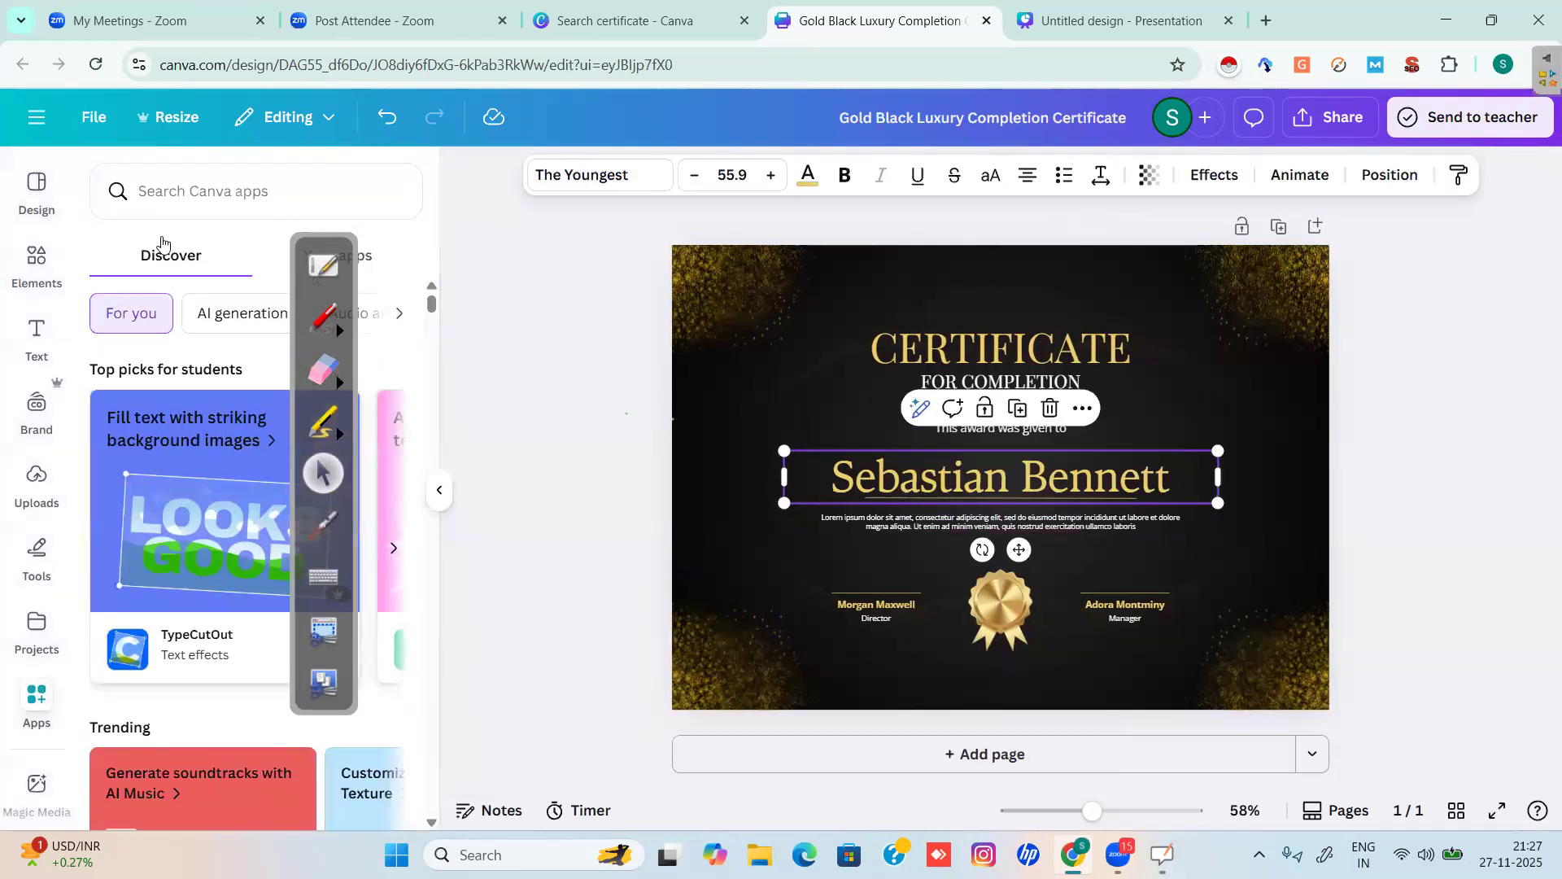
Search the apps for 'bulk', circle Bulk create in red, and open it for the certificate.
click(181, 198)
text(b)
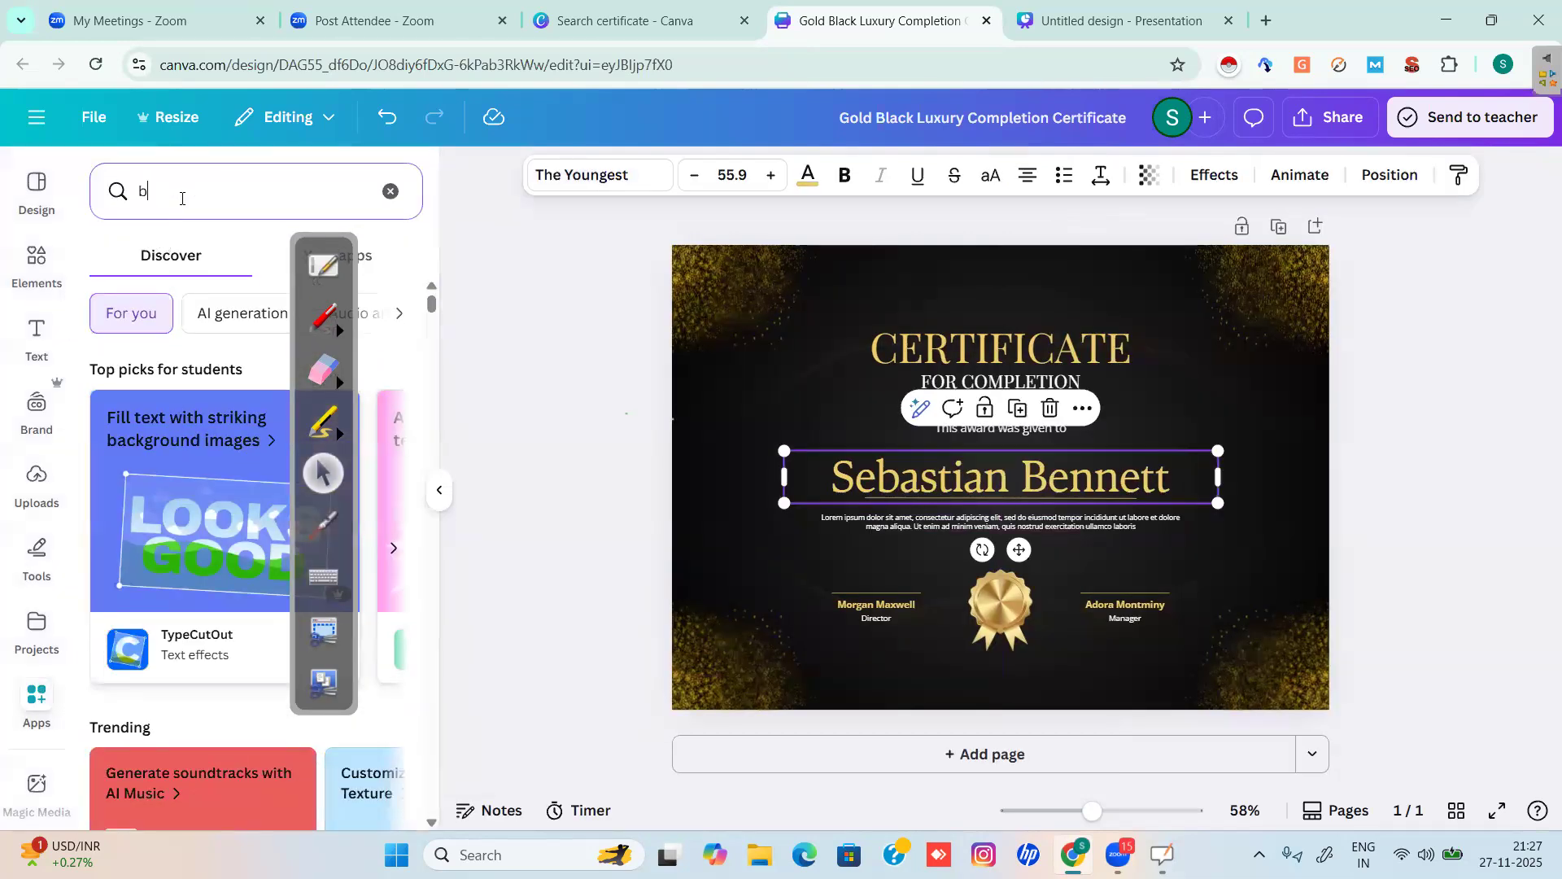
text(ulk)
key(Return)
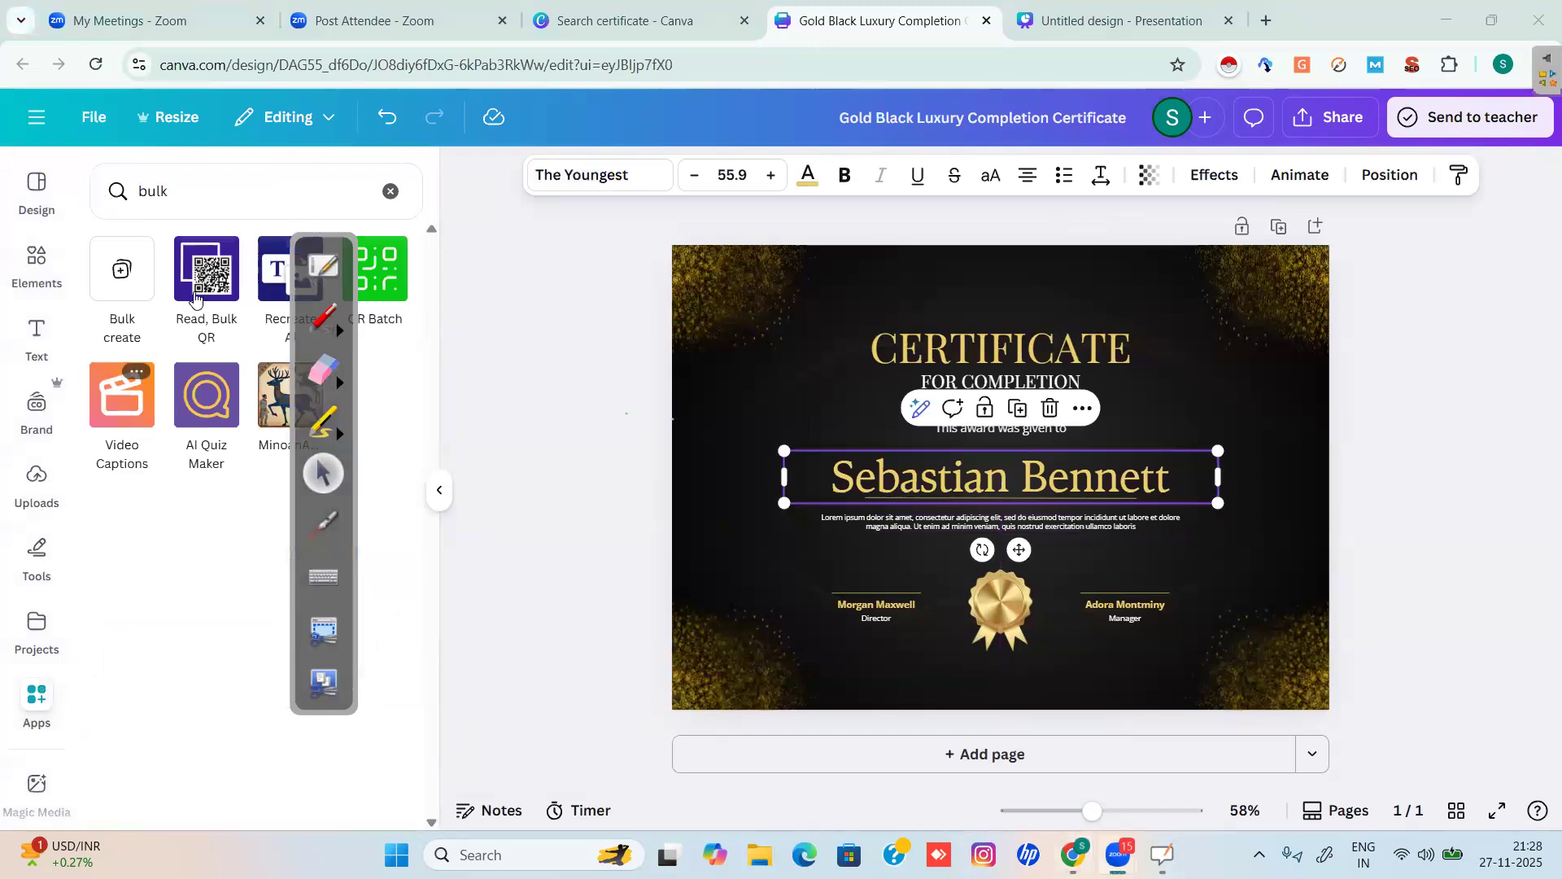
click(323, 319)
mouse_move(144, 339)
mouse_down()
mouse_move(162, 287)
mouse_move(148, 211)
mouse_move(104, 196)
mouse_move(72, 262)
mouse_move(77, 313)
mouse_move(151, 337)
mouse_up()
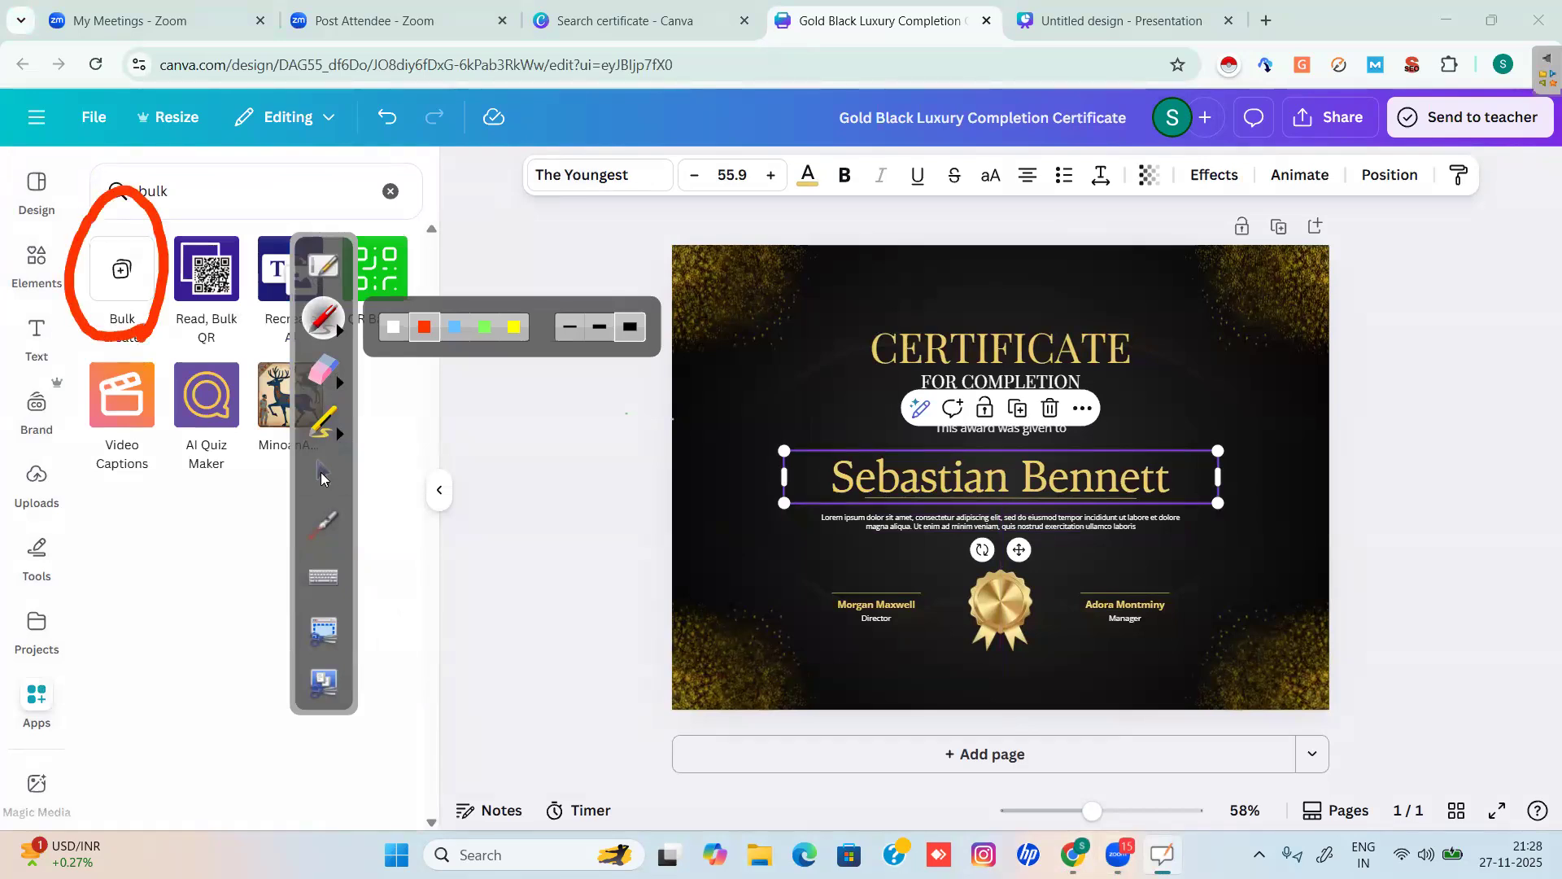
click(324, 473)
click(108, 277)
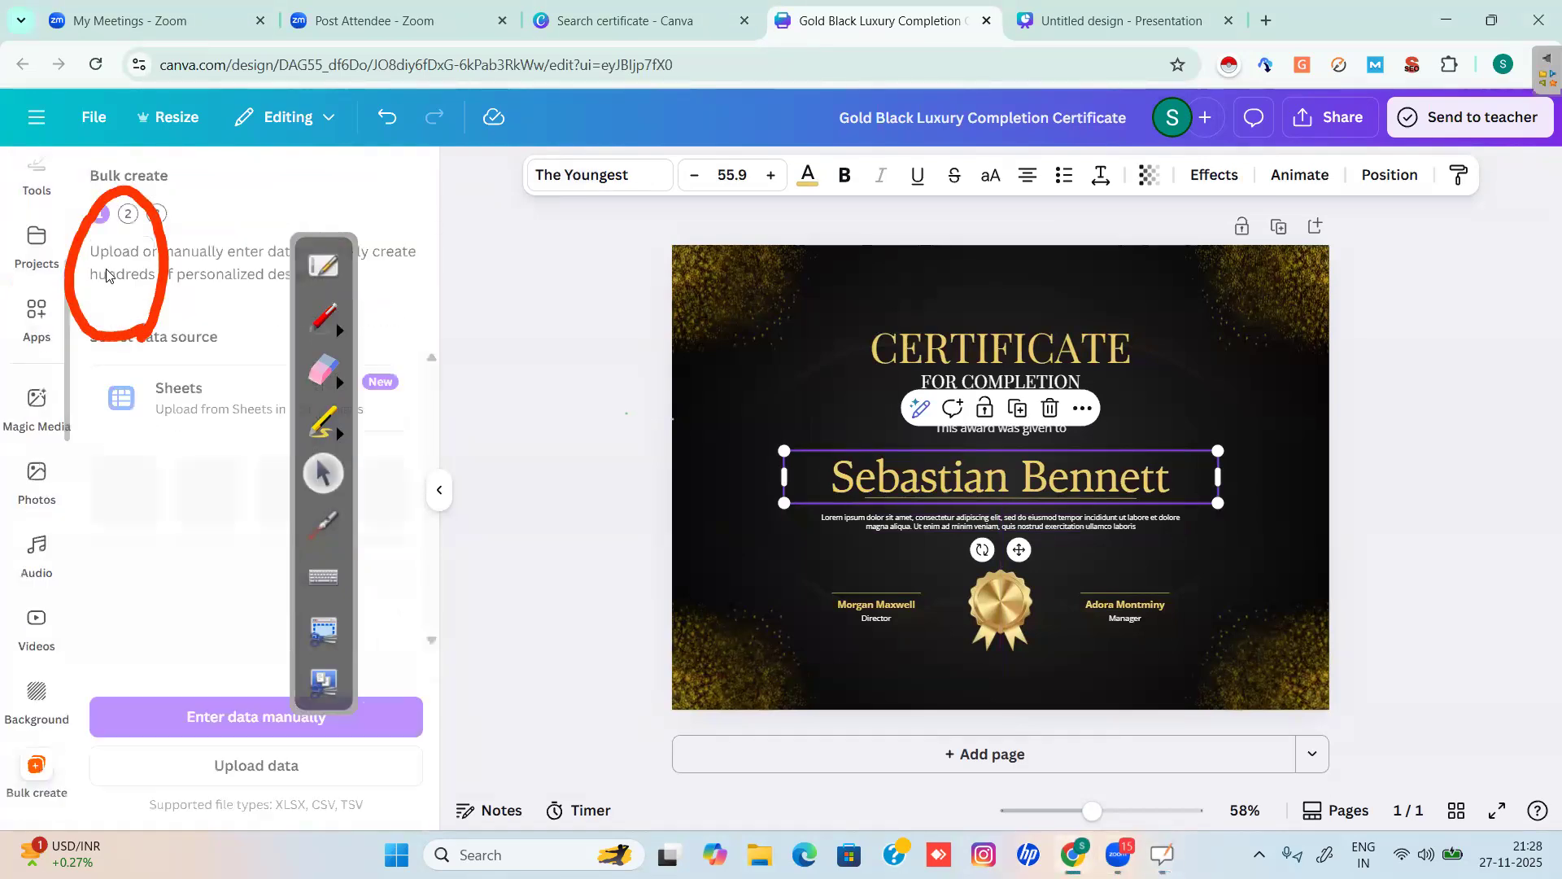
click(320, 385)
Erase the old circle, then in red ink circle step 1 and write '3 Step' by the heading.
mouse_move(155, 336)
mouse_down()
mouse_move(122, 252)
mouse_move(53, 243)
mouse_up()
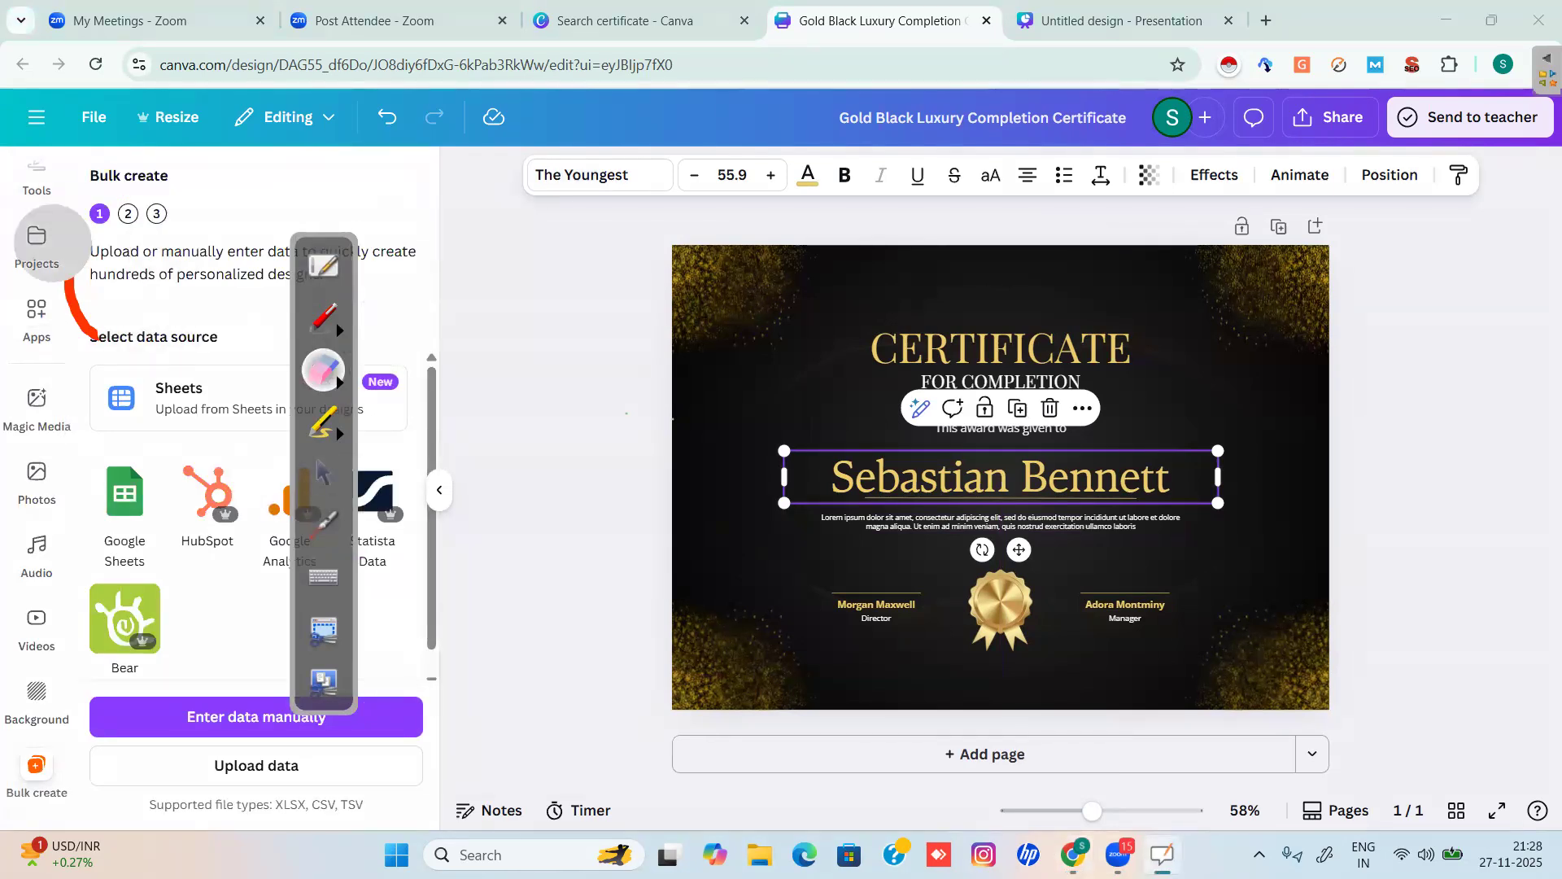
click(318, 481)
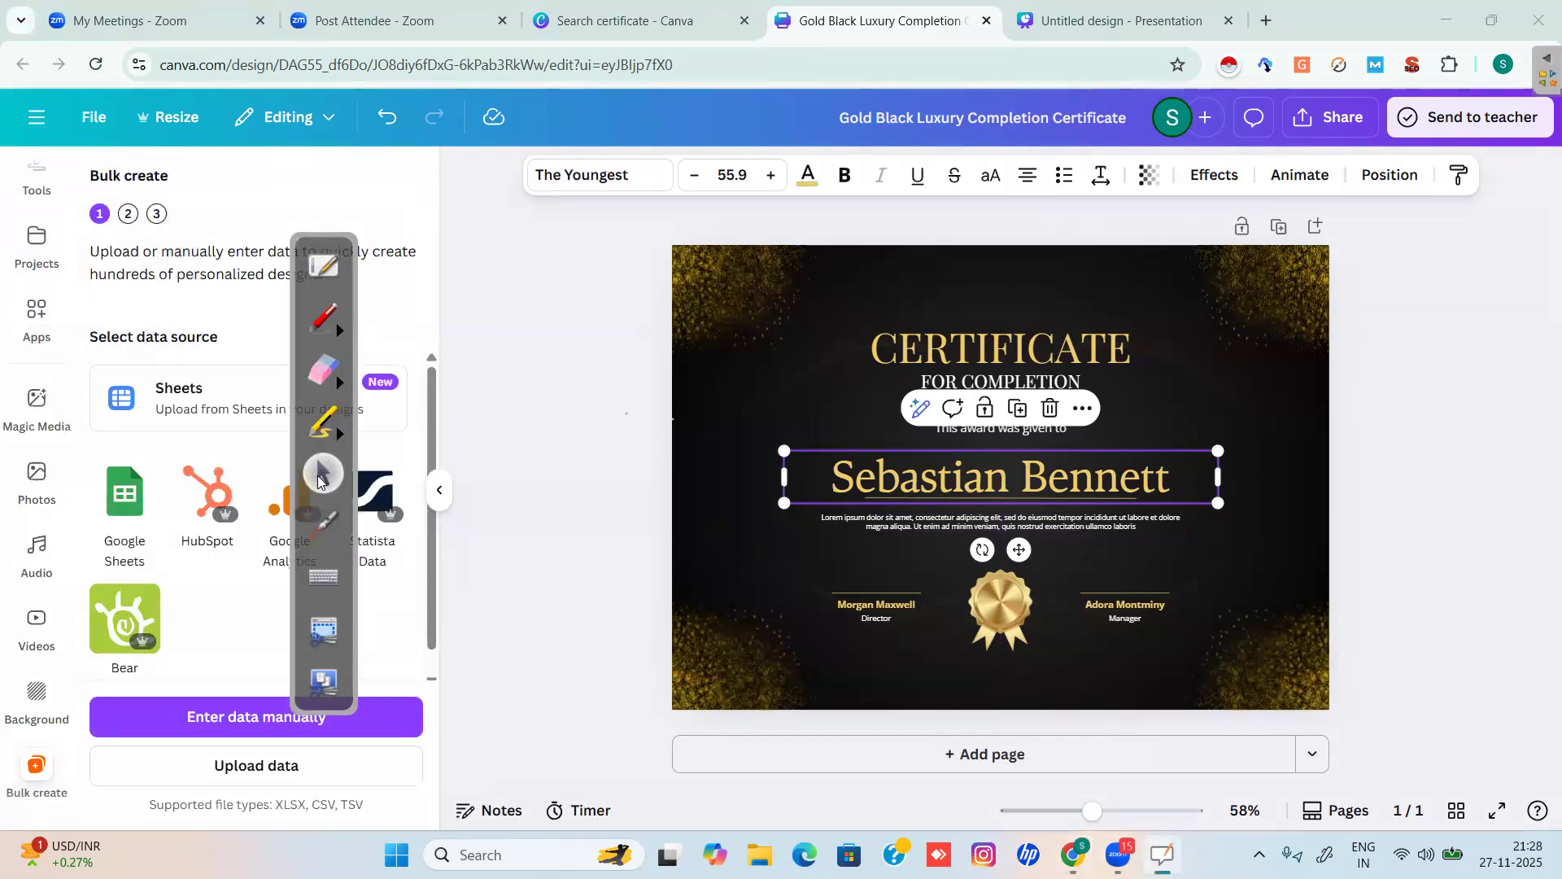
click(323, 317)
mouse_move(114, 194)
mouse_down()
mouse_move(75, 216)
mouse_move(121, 213)
mouse_move(208, 156)
mouse_move(224, 178)
mouse_move(247, 166)
mouse_move(250, 185)
mouse_move(311, 145)
mouse_move(314, 179)
mouse_up()
drag(305, 159, 363, 167)
drag(261, 203, 381, 169)
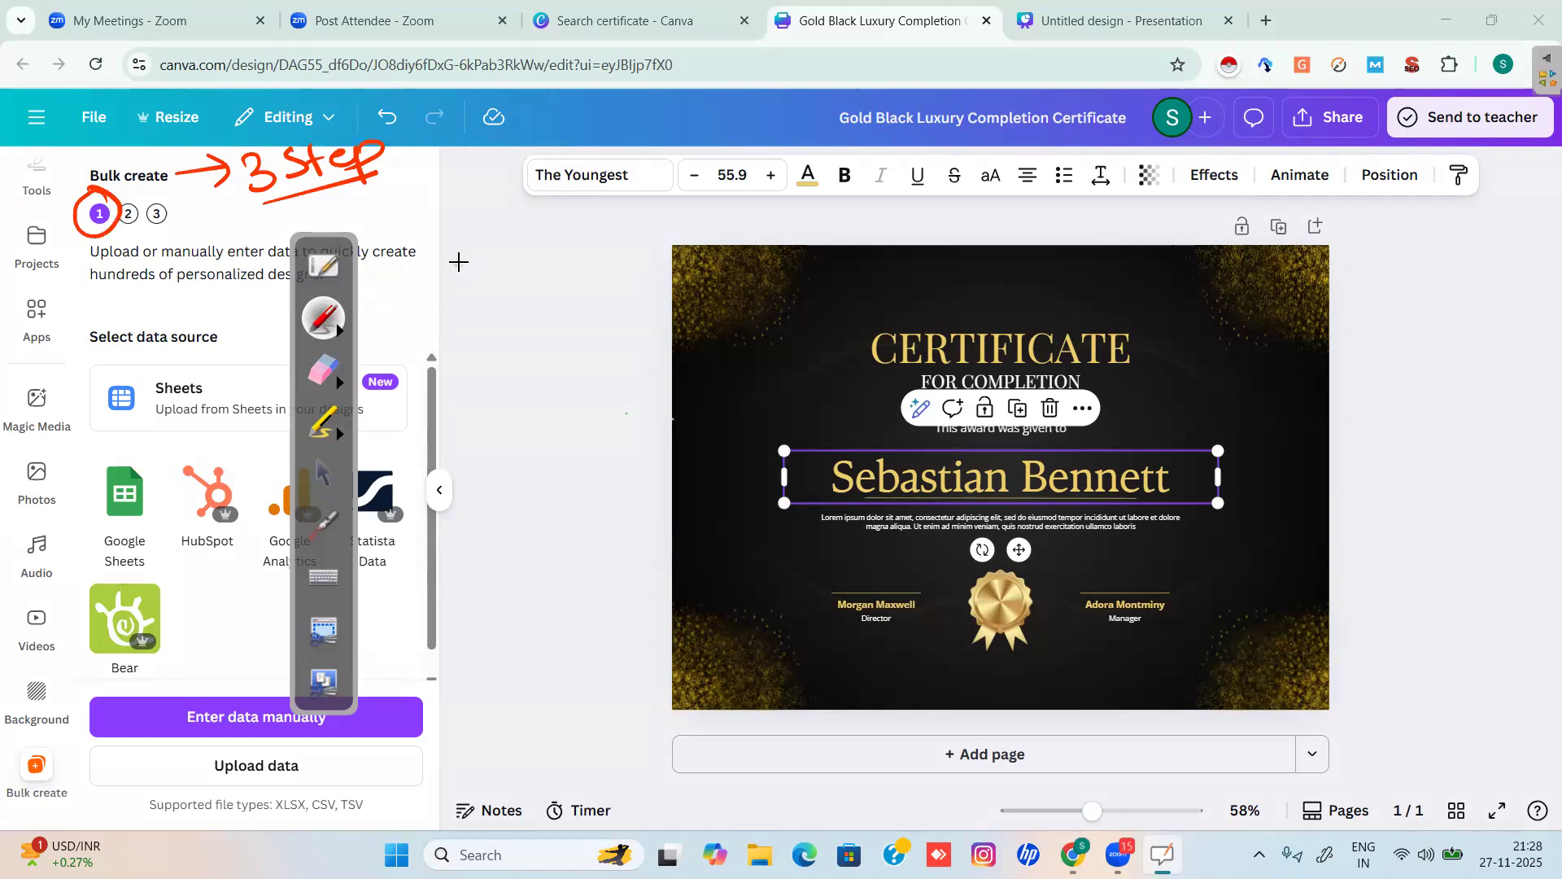
Scribble 'Simple' notes, an arrow and circles in red beside the certificate.
mouse_move(468, 241)
mouse_down()
mouse_move(491, 274)
mouse_move(488, 248)
mouse_move(508, 268)
mouse_move(555, 219)
mouse_move(598, 244)
mouse_up()
drag(446, 283, 480, 329)
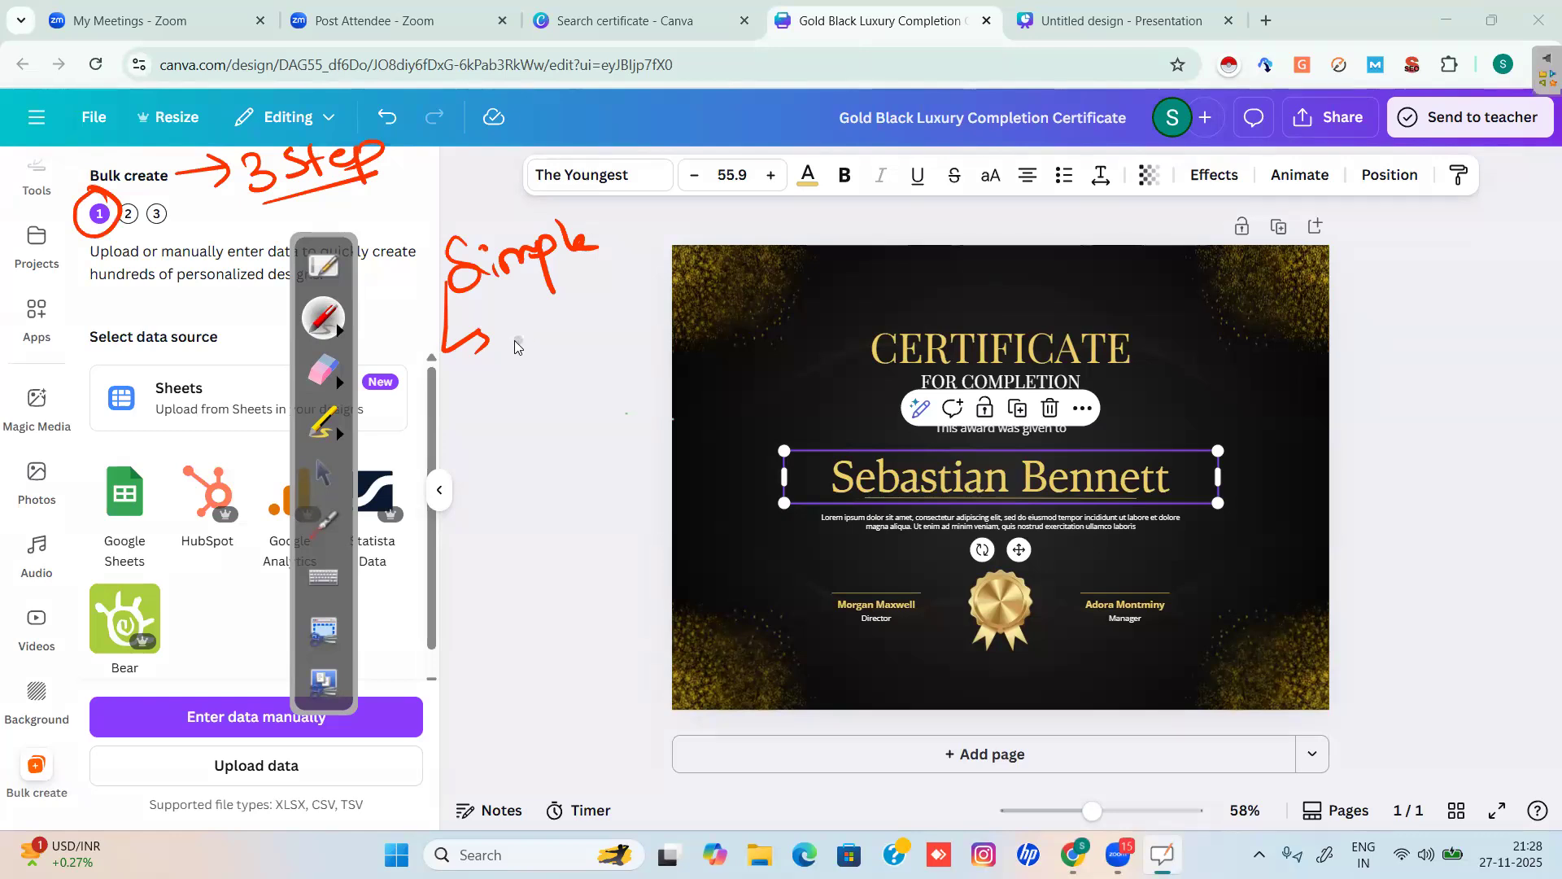
mouse_move(516, 339)
mouse_down()
mouse_move(564, 320)
mouse_move(558, 299)
mouse_move(607, 290)
mouse_move(542, 322)
mouse_move(581, 302)
mouse_up()
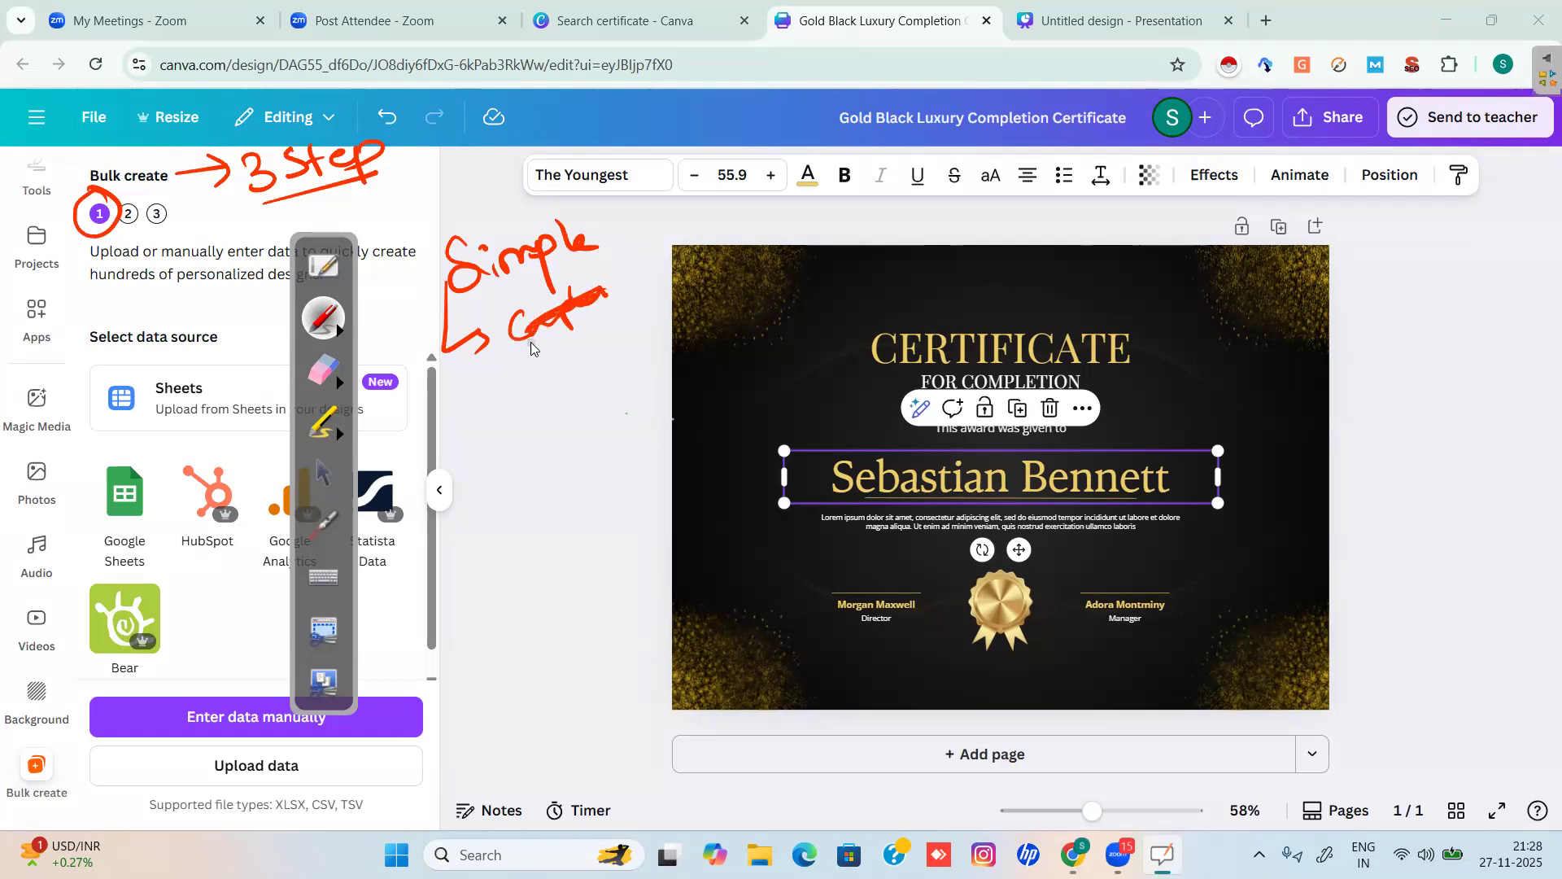
mouse_move(594, 244)
mouse_down()
mouse_move(512, 200)
mouse_move(474, 336)
mouse_move(613, 276)
mouse_move(459, 269)
mouse_move(581, 235)
mouse_move(598, 256)
mouse_move(637, 254)
mouse_move(664, 206)
mouse_up()
mouse_move(480, 368)
mouse_down()
mouse_move(485, 410)
mouse_move(517, 377)
mouse_move(551, 364)
mouse_move(557, 376)
mouse_move(572, 337)
mouse_move(639, 343)
mouse_up()
drag(592, 173, 633, 199)
drag(474, 243, 488, 213)
drag(391, 328, 446, 297)
drag(478, 412, 425, 441)
Erase the 'Simple' notes and circles and move the ink palette beside the certificate.
click(332, 382)
mouse_move(512, 417)
mouse_down()
mouse_move(631, 234)
mouse_move(558, 303)
mouse_move(436, 241)
mouse_up()
click(319, 476)
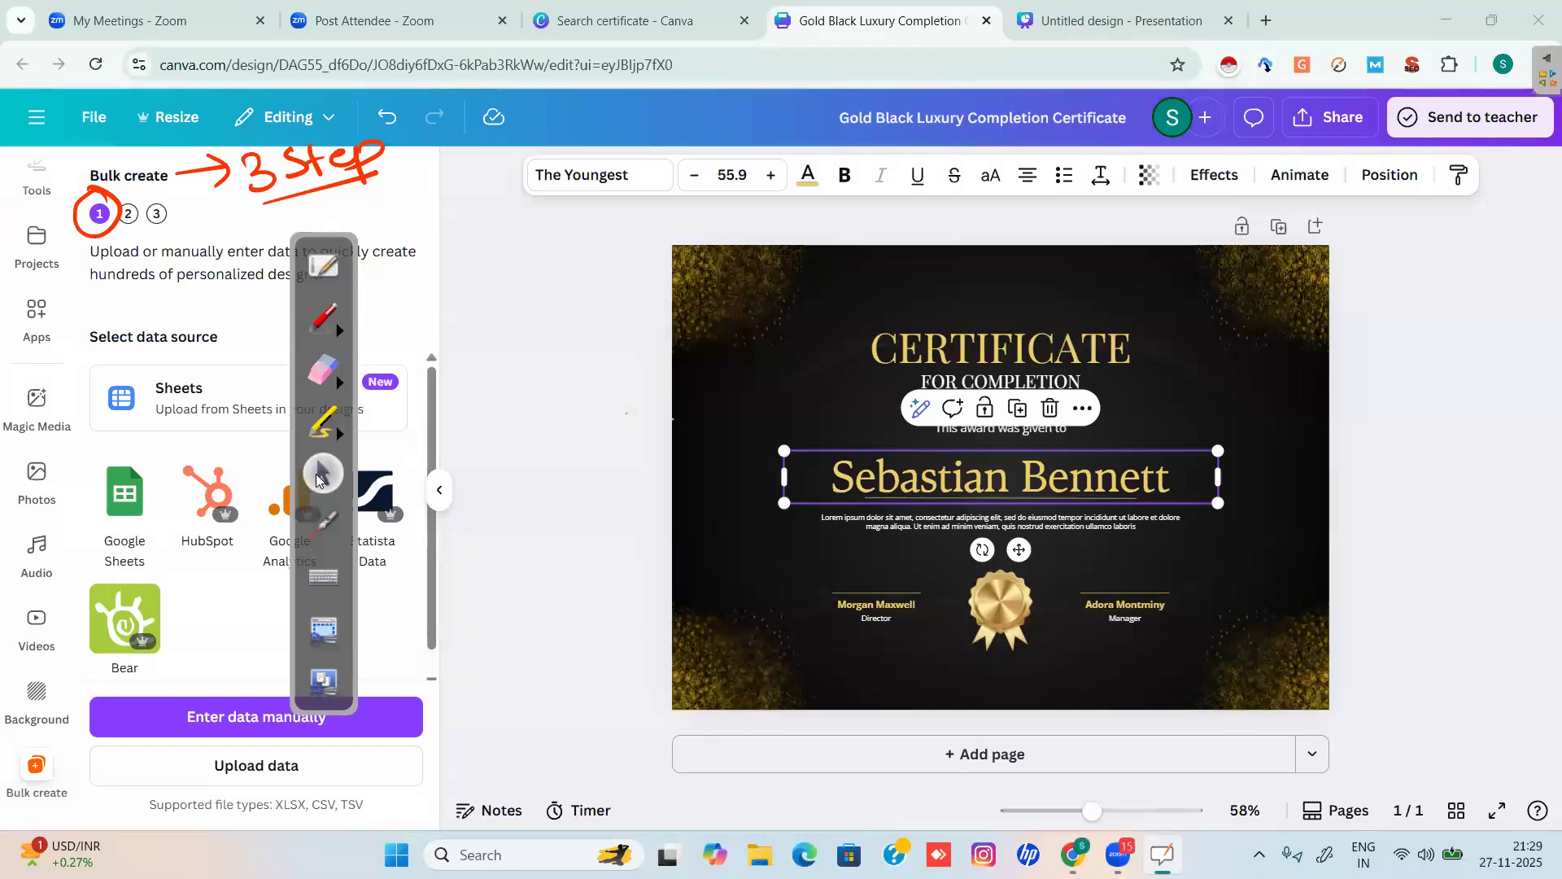
mouse_move(353, 330)
mouse_down()
mouse_move(537, 332)
mouse_move(504, 334)
mouse_up()
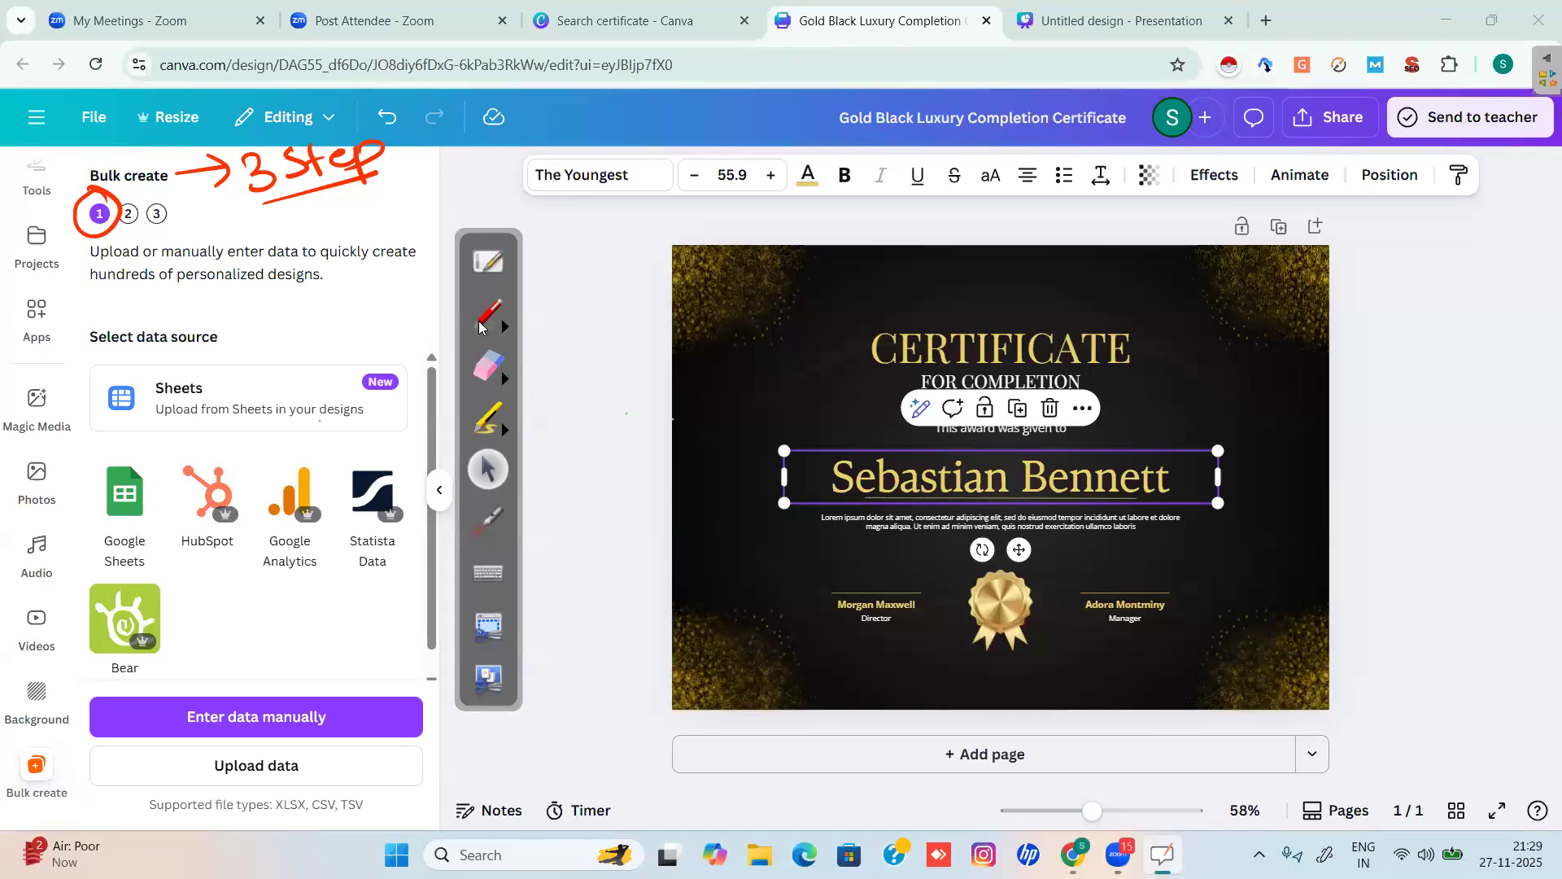
Handwrite '50-70-100' in red above the certificate and circle it.
click(483, 329)
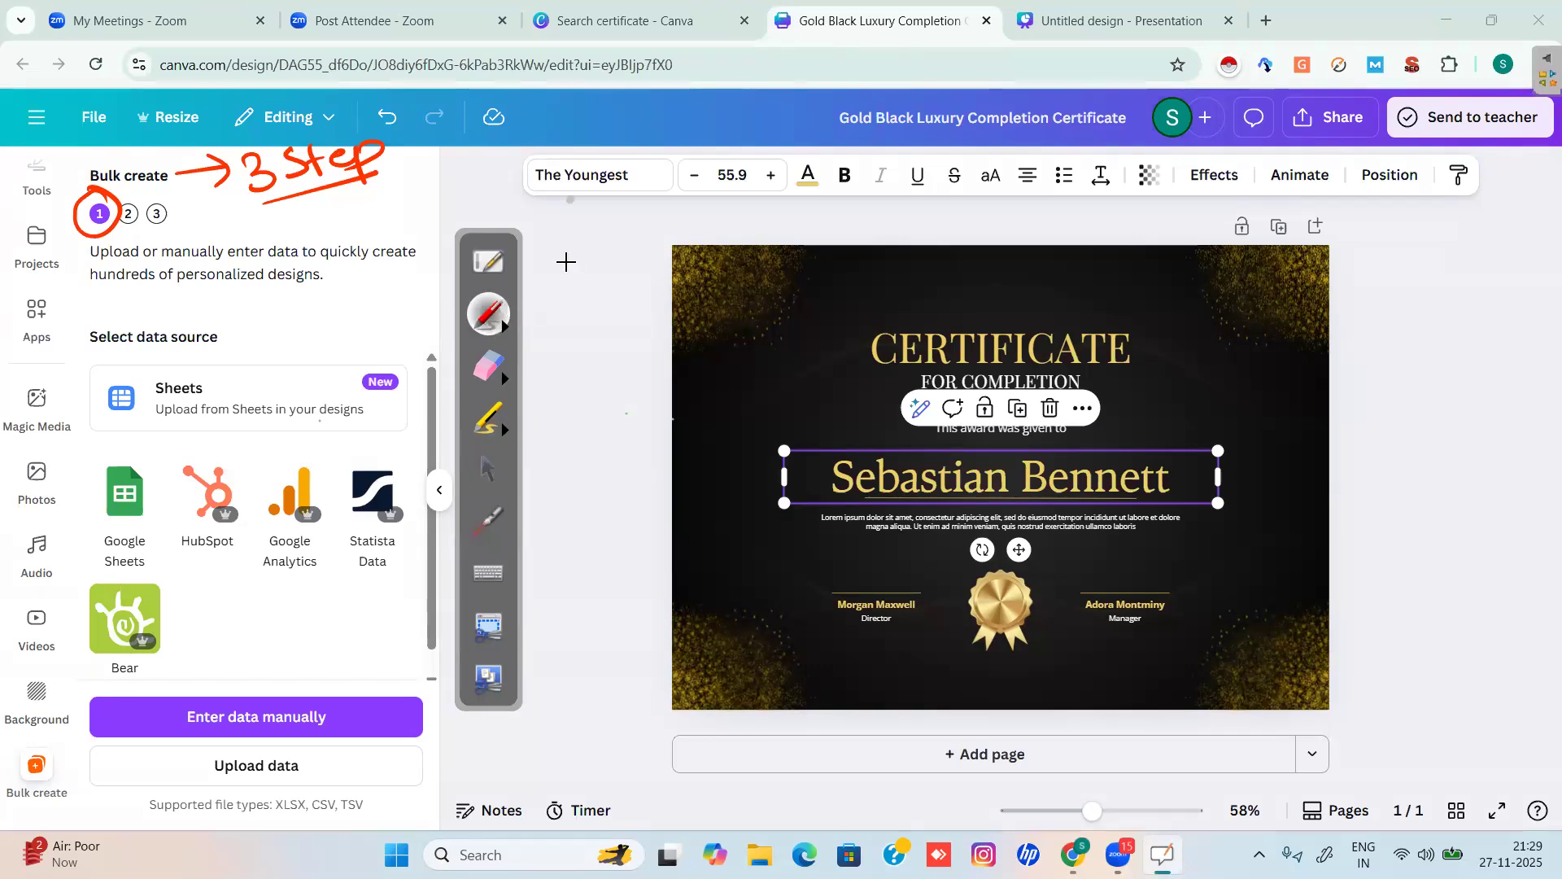
drag(569, 219, 565, 257)
drag(618, 210, 615, 214)
mouse_move(629, 216)
mouse_down()
mouse_move(661, 208)
mouse_move(682, 232)
mouse_move(733, 213)
mouse_up()
drag(758, 213, 804, 223)
drag(841, 199, 875, 203)
mouse_move(915, 195)
mouse_down()
mouse_move(782, 146)
mouse_move(813, 245)
mouse_move(667, 271)
mouse_move(677, 316)
mouse_up()
Add red arrows, lines and loops around the certificate and circle the recipient name.
drag(597, 415, 681, 394)
drag(647, 389, 654, 425)
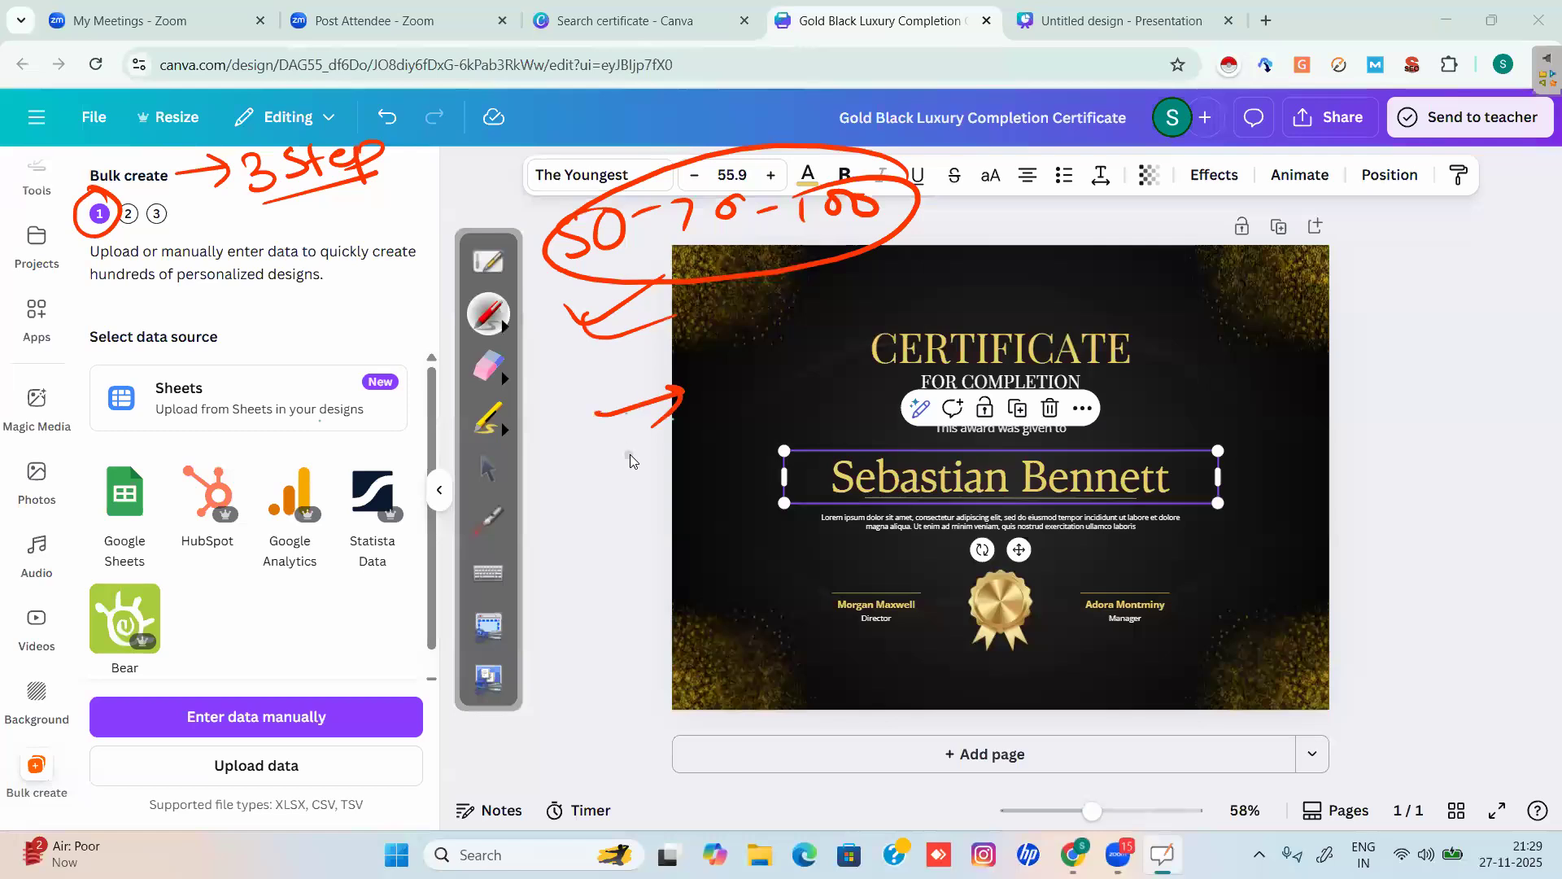
drag(663, 224, 674, 525)
drag(643, 238, 682, 236)
mouse_move(919, 197)
mouse_down()
mouse_move(1381, 443)
mouse_move(1367, 618)
mouse_move(716, 334)
mouse_move(697, 269)
mouse_up()
mouse_move(773, 435)
mouse_down()
mouse_move(1184, 415)
mouse_move(1258, 481)
mouse_move(834, 497)
mouse_move(801, 513)
mouse_up()
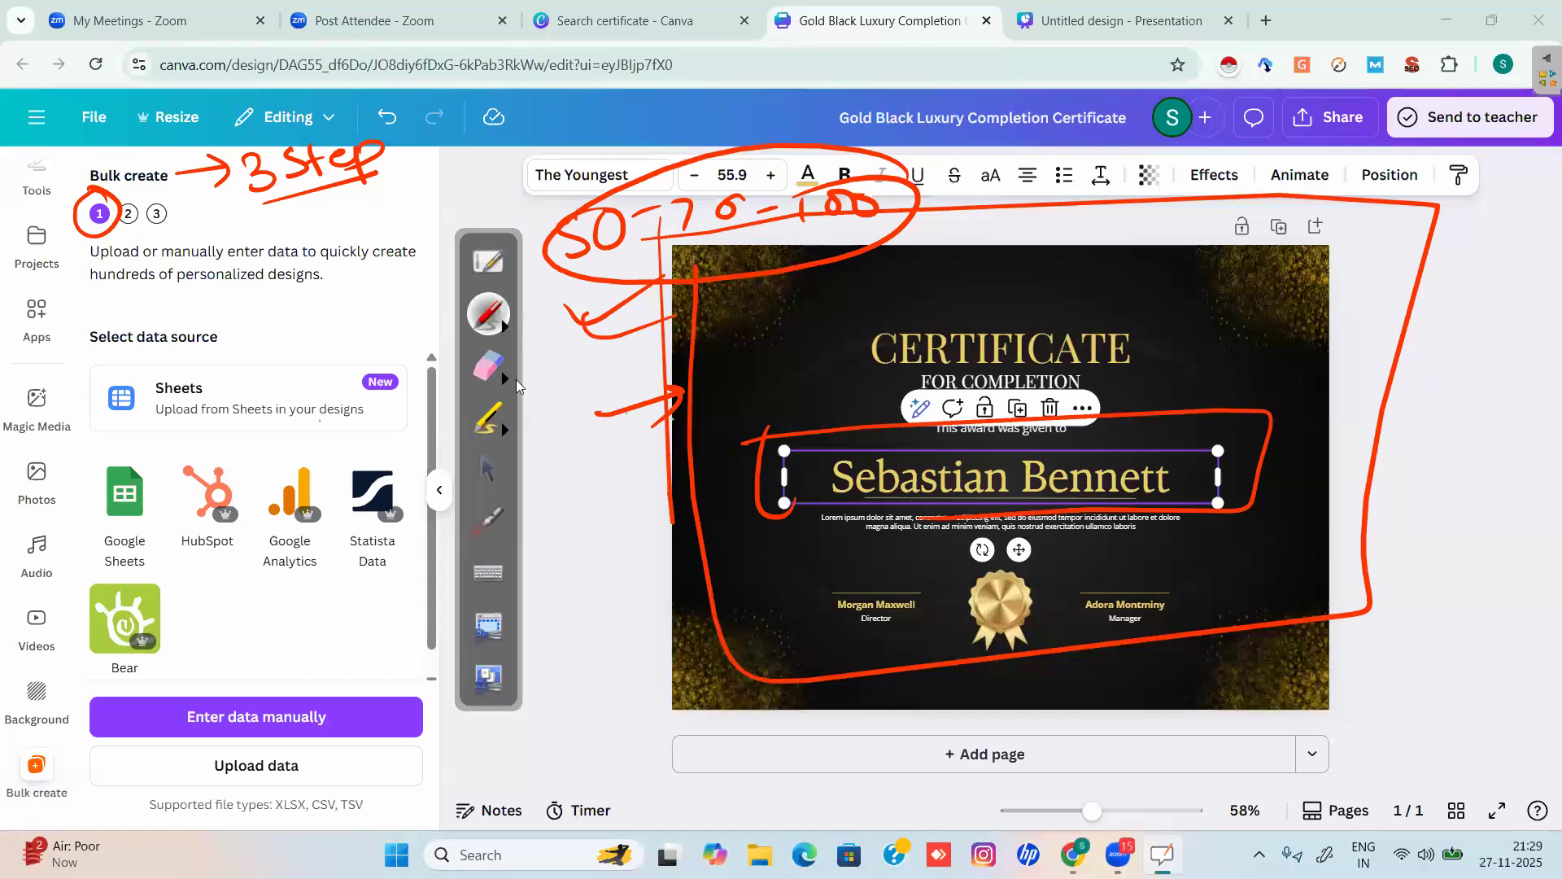
Erase the numbers, arrows and loops, then circle 'Enter data manually' in red.
click(488, 367)
mouse_move(593, 453)
mouse_down()
mouse_move(651, 472)
mouse_move(684, 325)
mouse_move(773, 254)
mouse_move(915, 698)
mouse_move(1036, 680)
mouse_move(1033, 177)
mouse_move(1185, 132)
mouse_move(1306, 260)
mouse_move(1459, 174)
mouse_move(1374, 610)
mouse_move(1328, 184)
mouse_move(881, 203)
mouse_move(653, 316)
mouse_move(382, 146)
mouse_move(90, 227)
mouse_move(269, 309)
mouse_up()
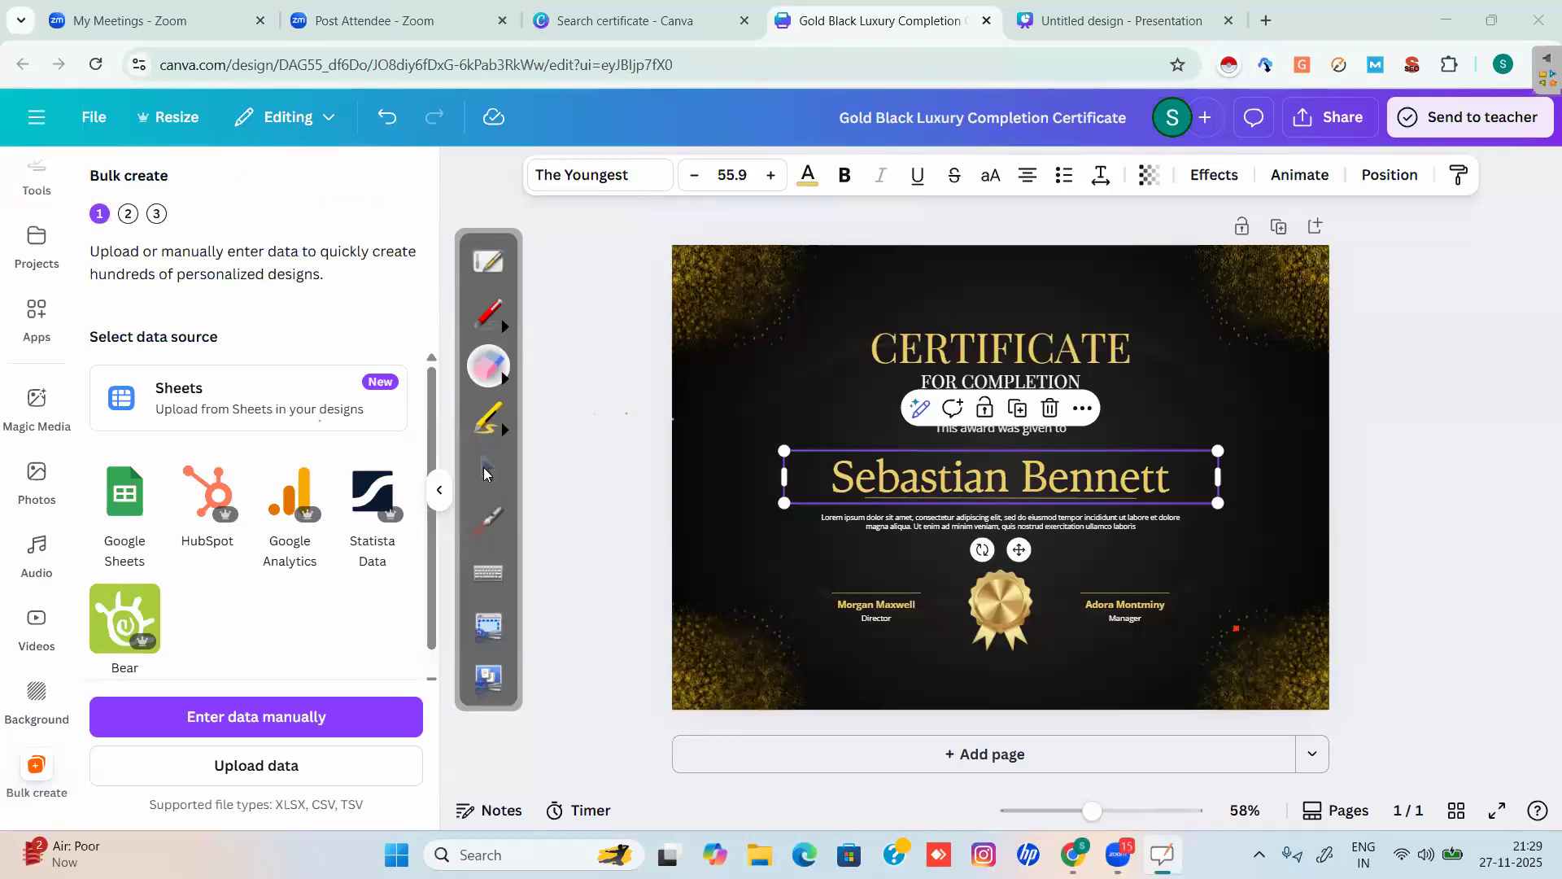
click(484, 472)
scroll(342, 521, down, 1)
click(486, 322)
mouse_move(330, 682)
mouse_down()
mouse_move(208, 666)
mouse_move(313, 672)
mouse_up()
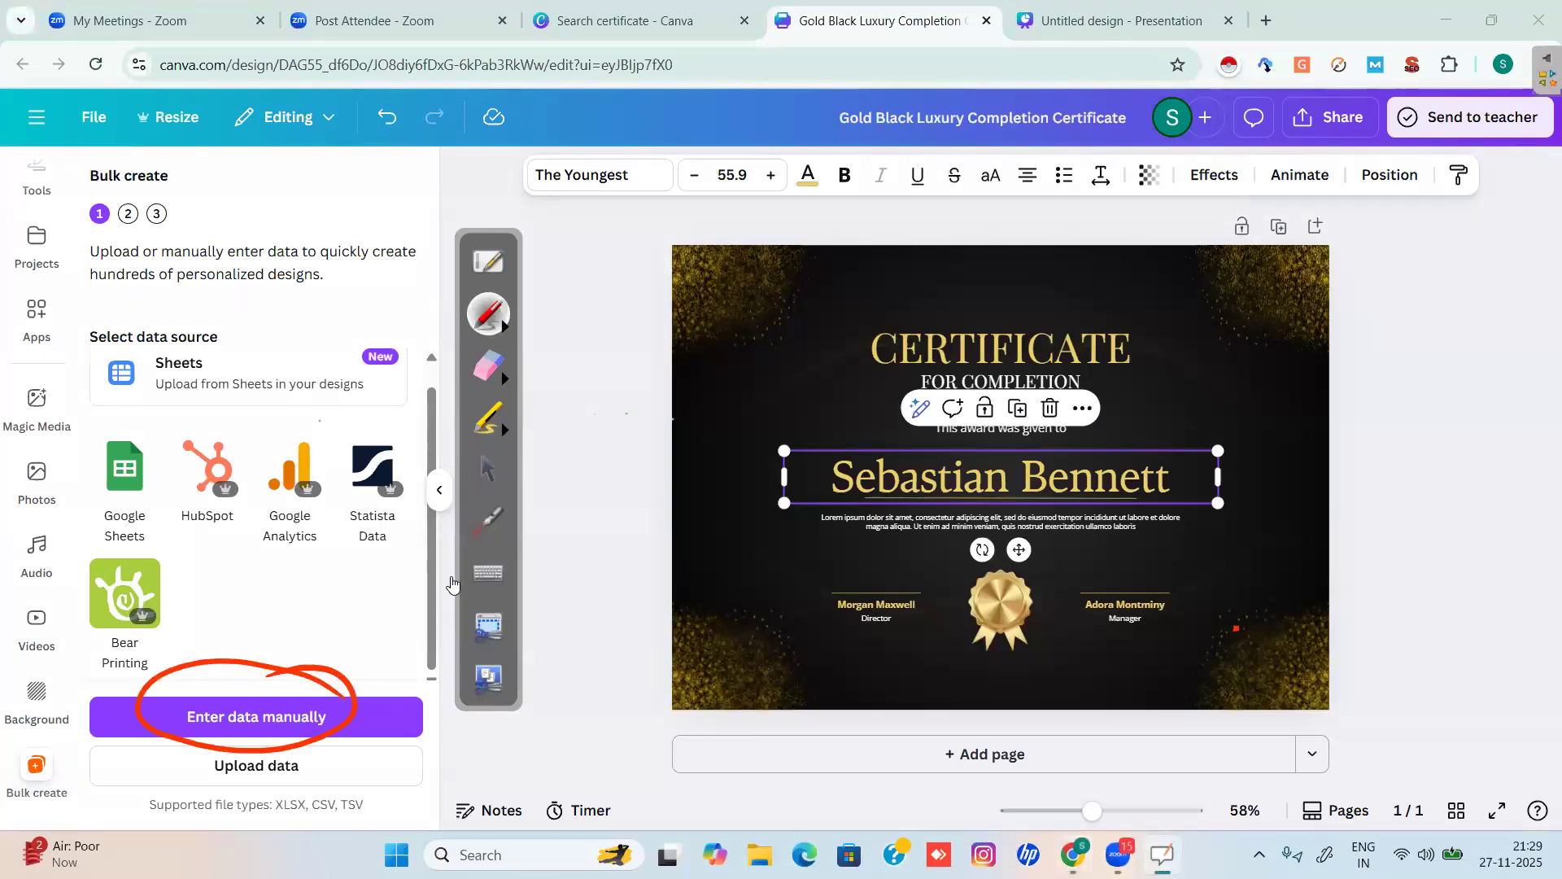
Open the manual data-entry table and erase the leftover red circle.
click(488, 469)
click(341, 708)
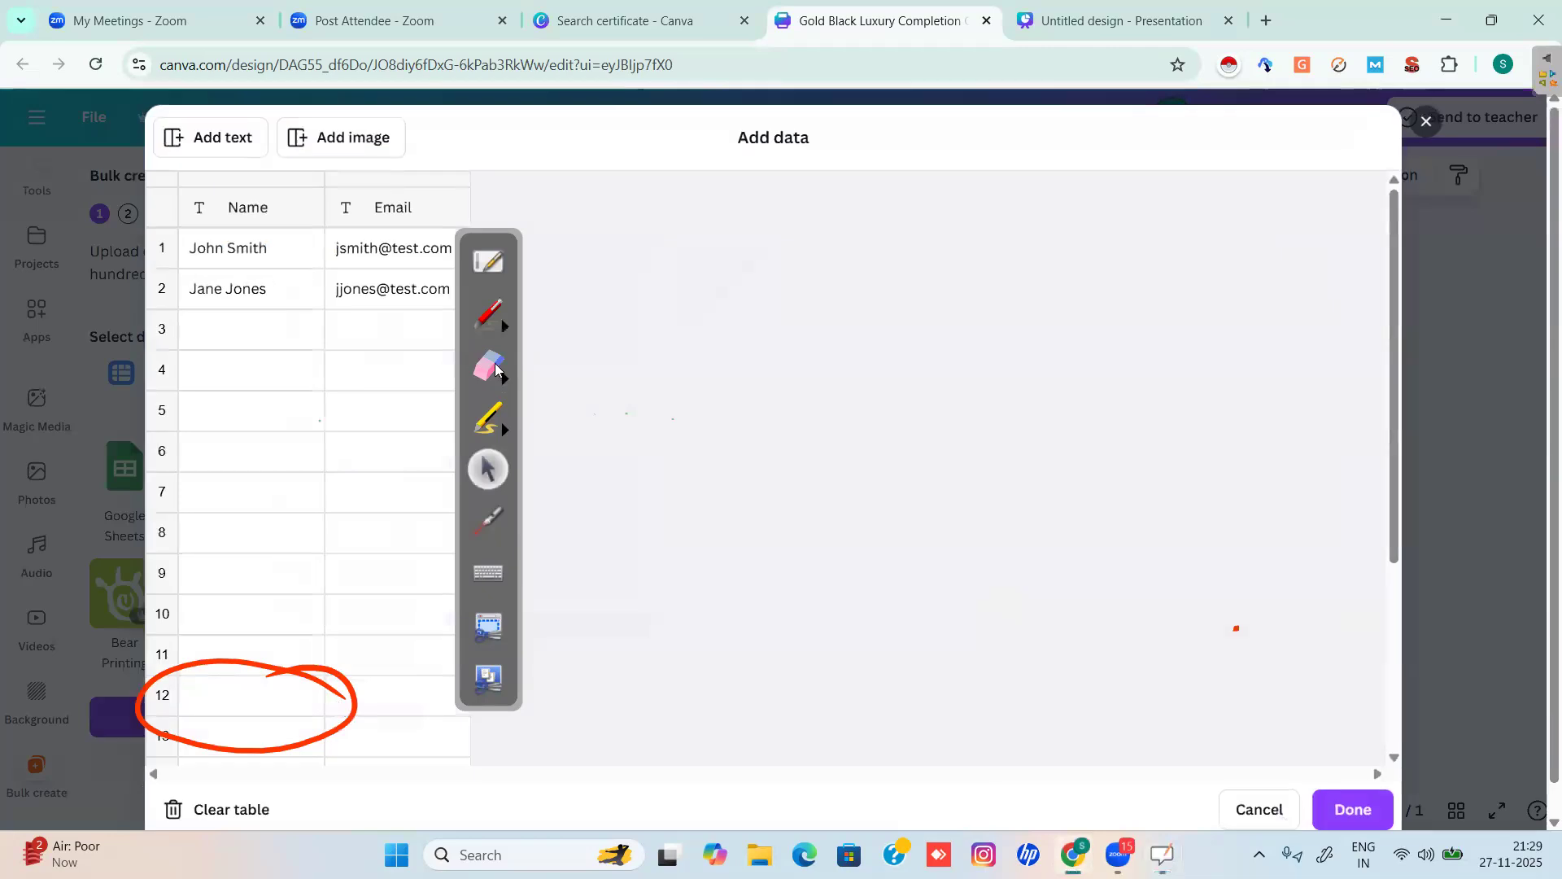
click(479, 376)
click(478, 376)
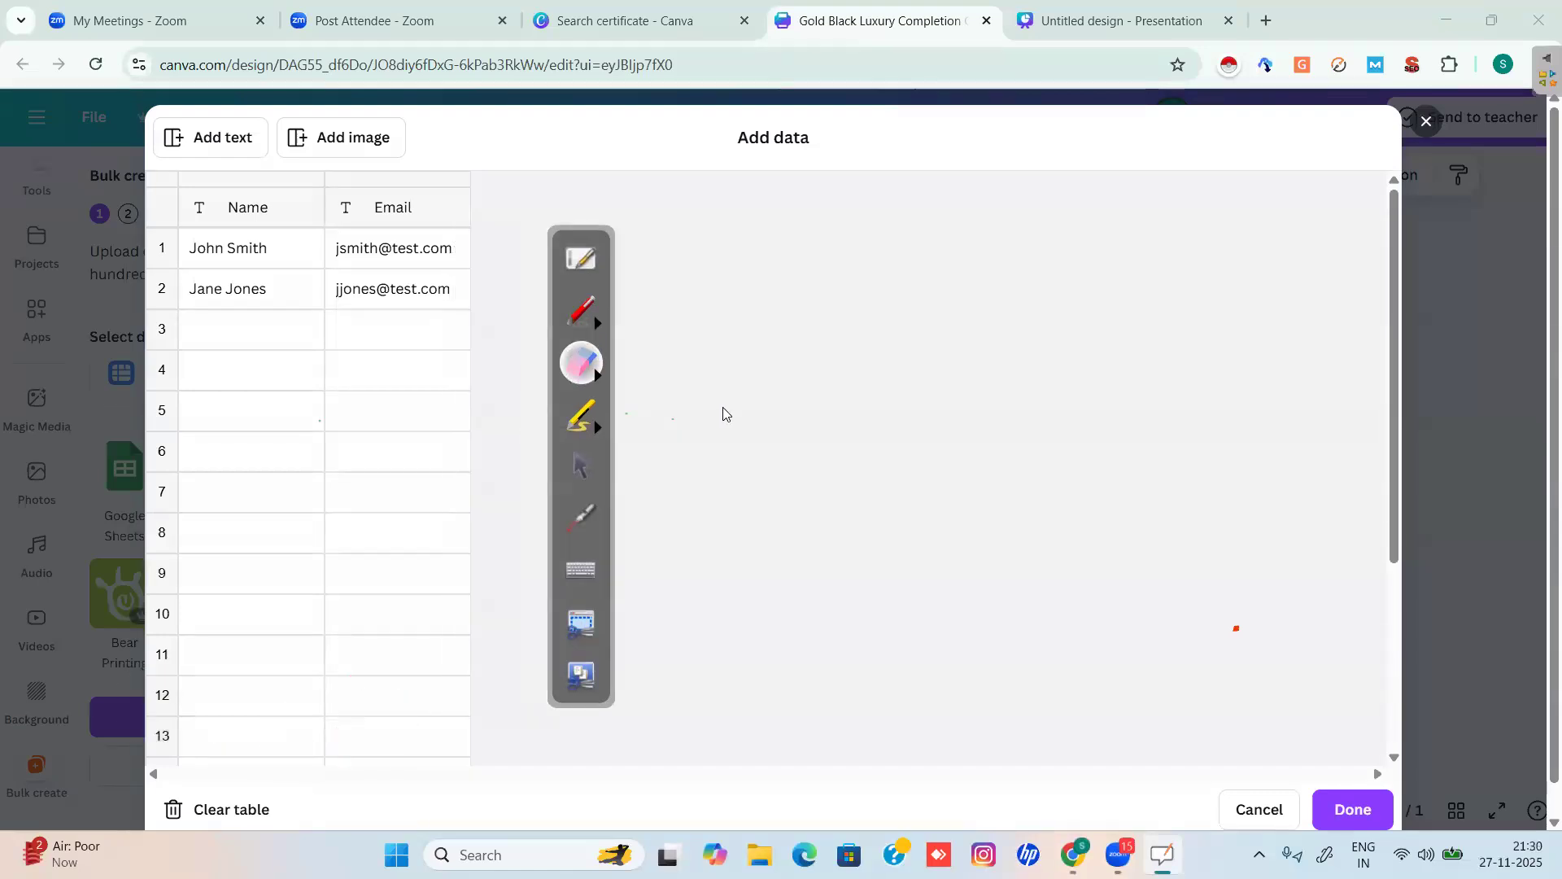
Mark the text and image column options as 1 and 2 and tick the Name header, then erase the marks.
click(699, 297)
mouse_move(220, 104)
mouse_down()
mouse_move(264, 117)
mouse_move(189, 100)
mouse_move(148, 140)
mouse_move(244, 166)
mouse_move(223, 111)
mouse_up()
mouse_move(408, 130)
mouse_down()
mouse_move(272, 130)
mouse_move(391, 122)
mouse_up()
mouse_move(188, 155)
mouse_down()
mouse_move(196, 174)
mouse_move(244, 140)
mouse_up()
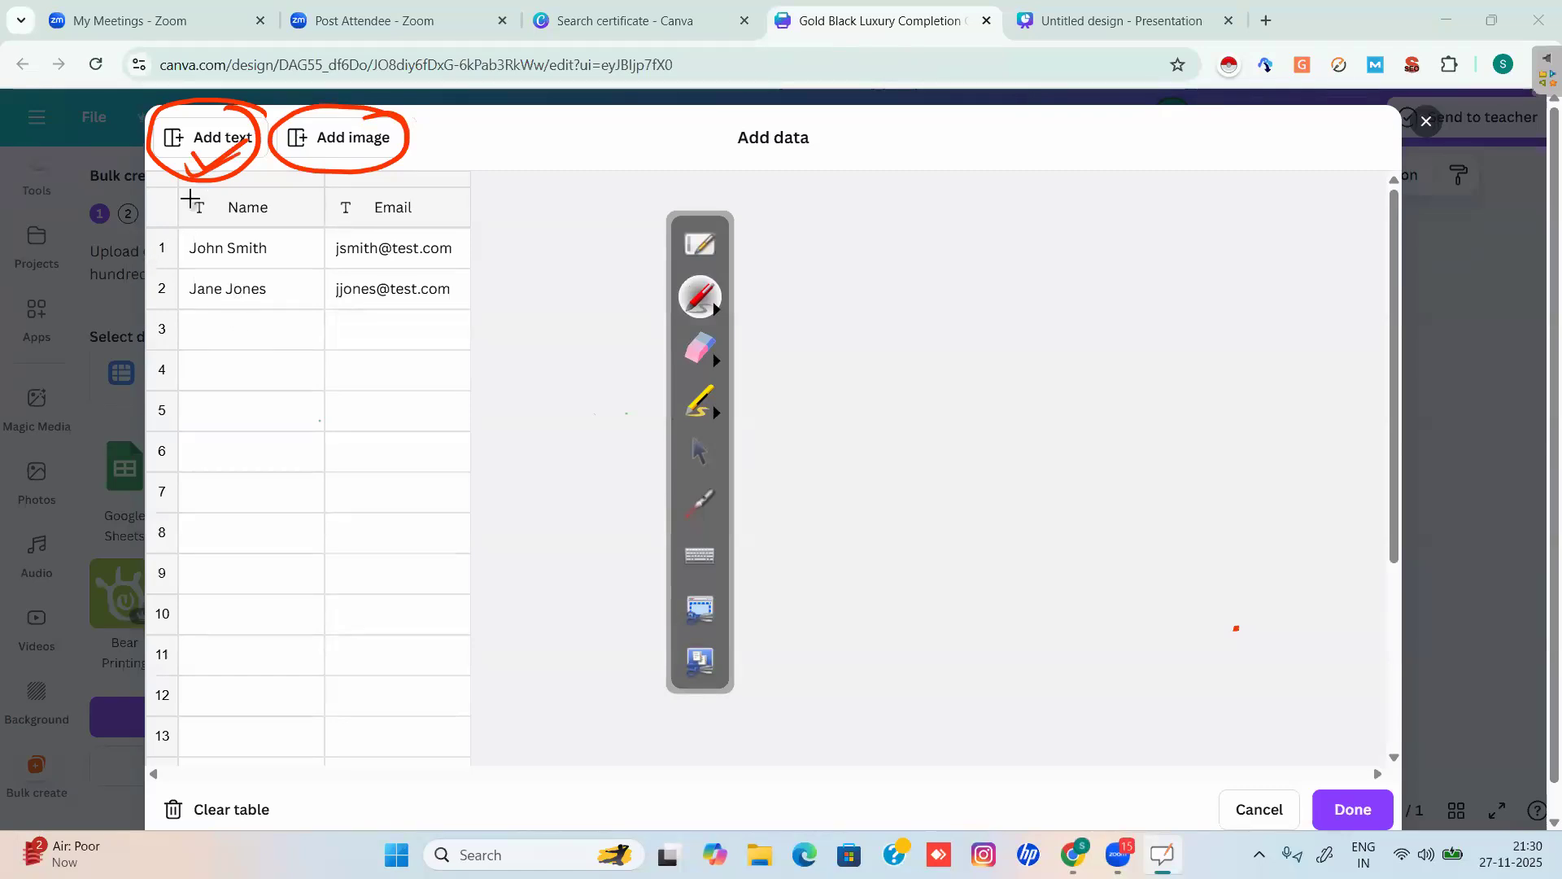
drag(163, 198, 233, 165)
drag(456, 193, 492, 191)
mouse_move(250, 173)
mouse_down()
mouse_move(251, 185)
mouse_move(267, 161)
mouse_up()
drag(378, 173, 412, 181)
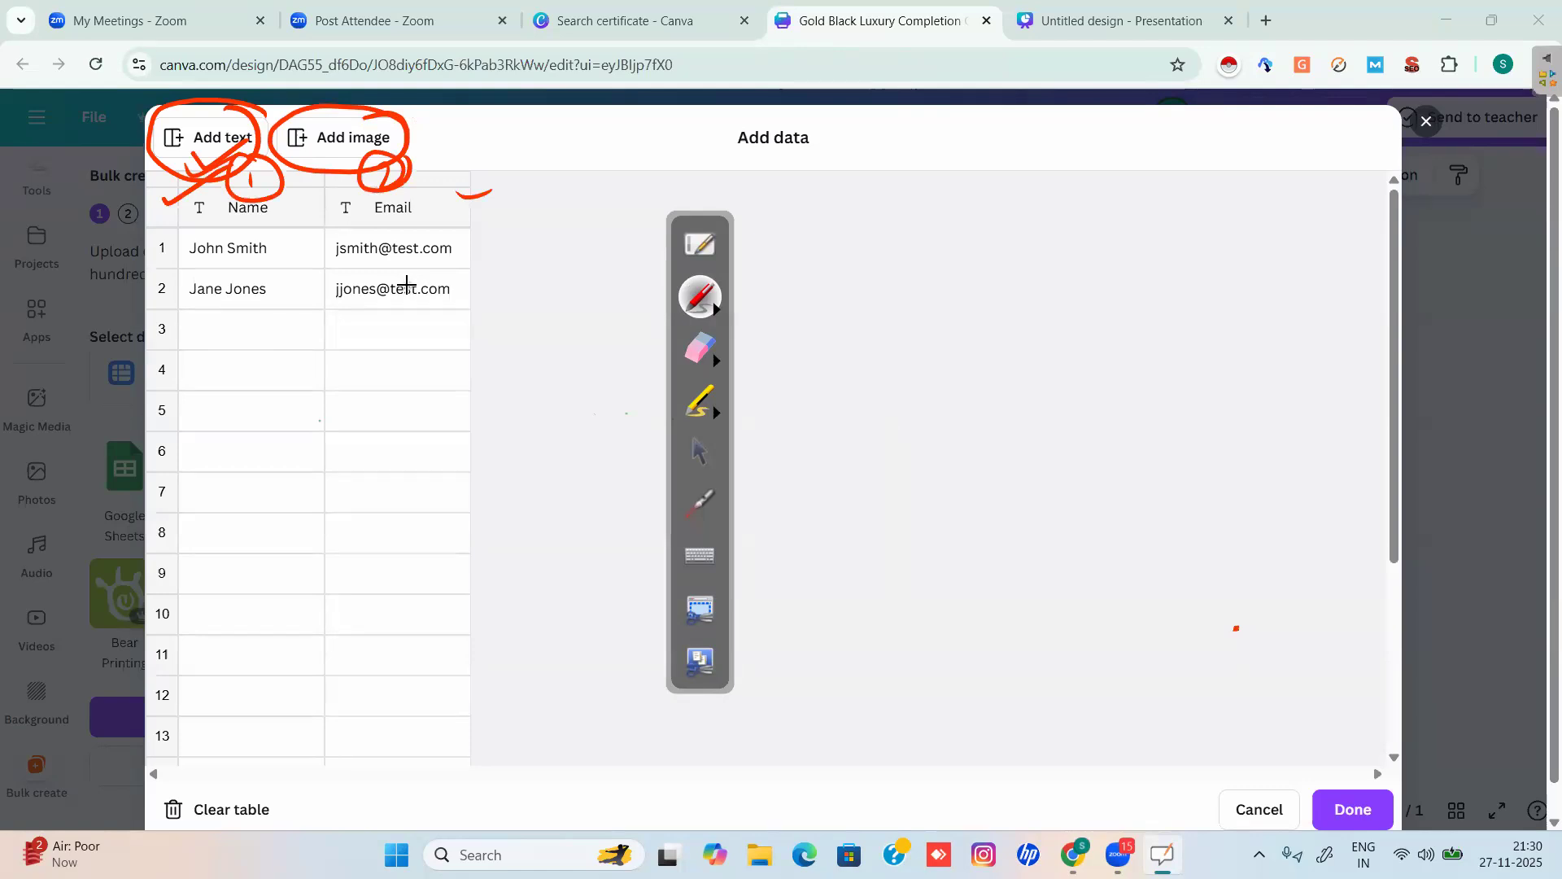
mouse_move(208, 193)
mouse_down()
mouse_move(252, 176)
mouse_move(257, 188)
mouse_up()
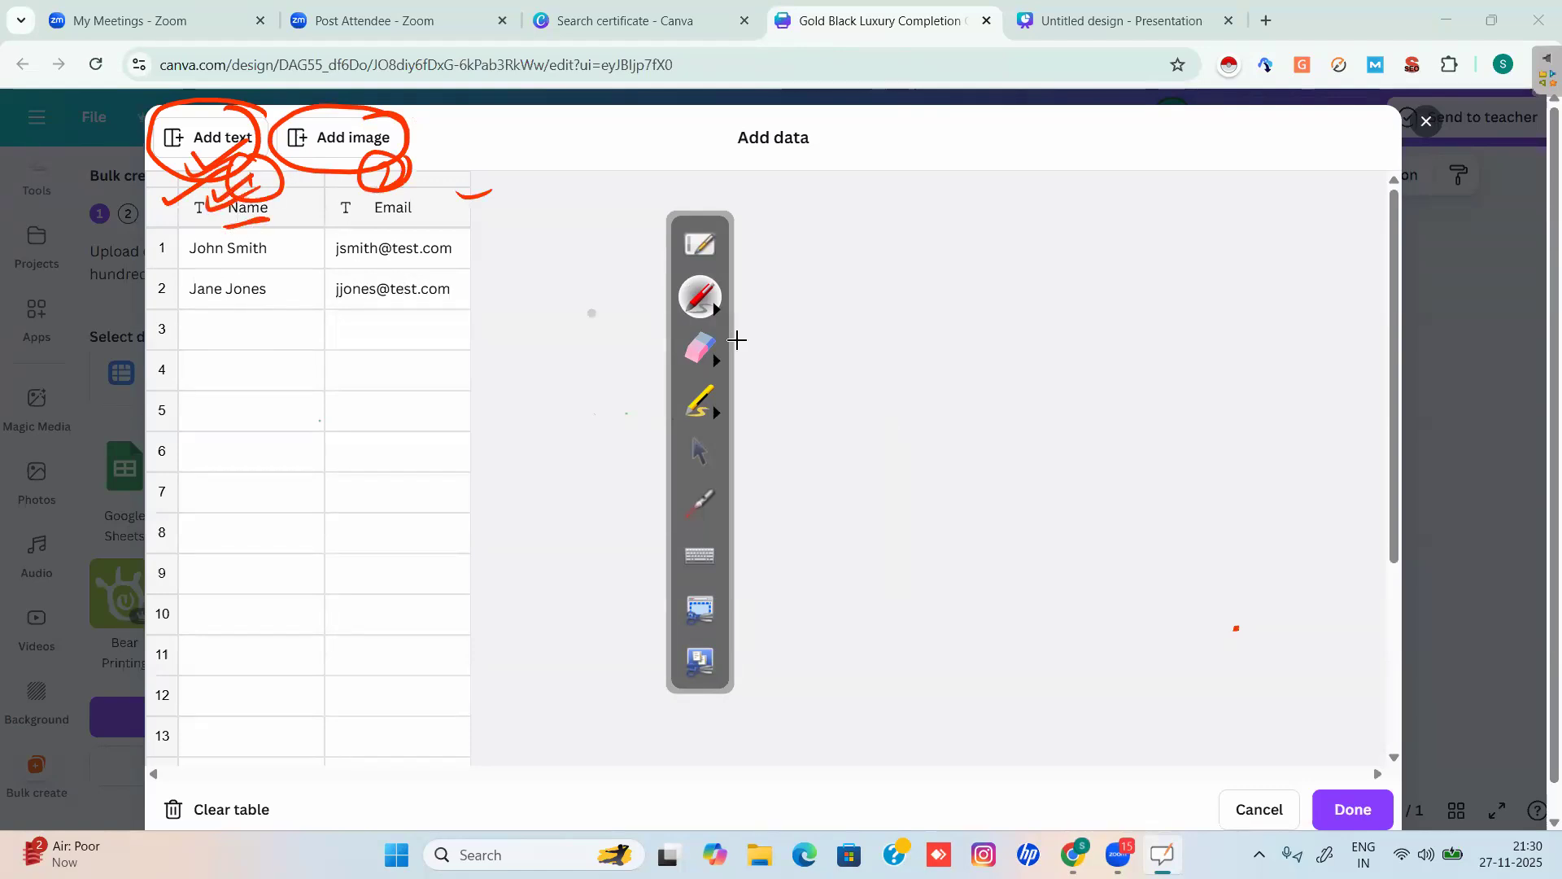
click(700, 348)
mouse_move(457, 324)
mouse_down()
mouse_move(391, 199)
mouse_move(456, 244)
mouse_move(349, 244)
mouse_up()
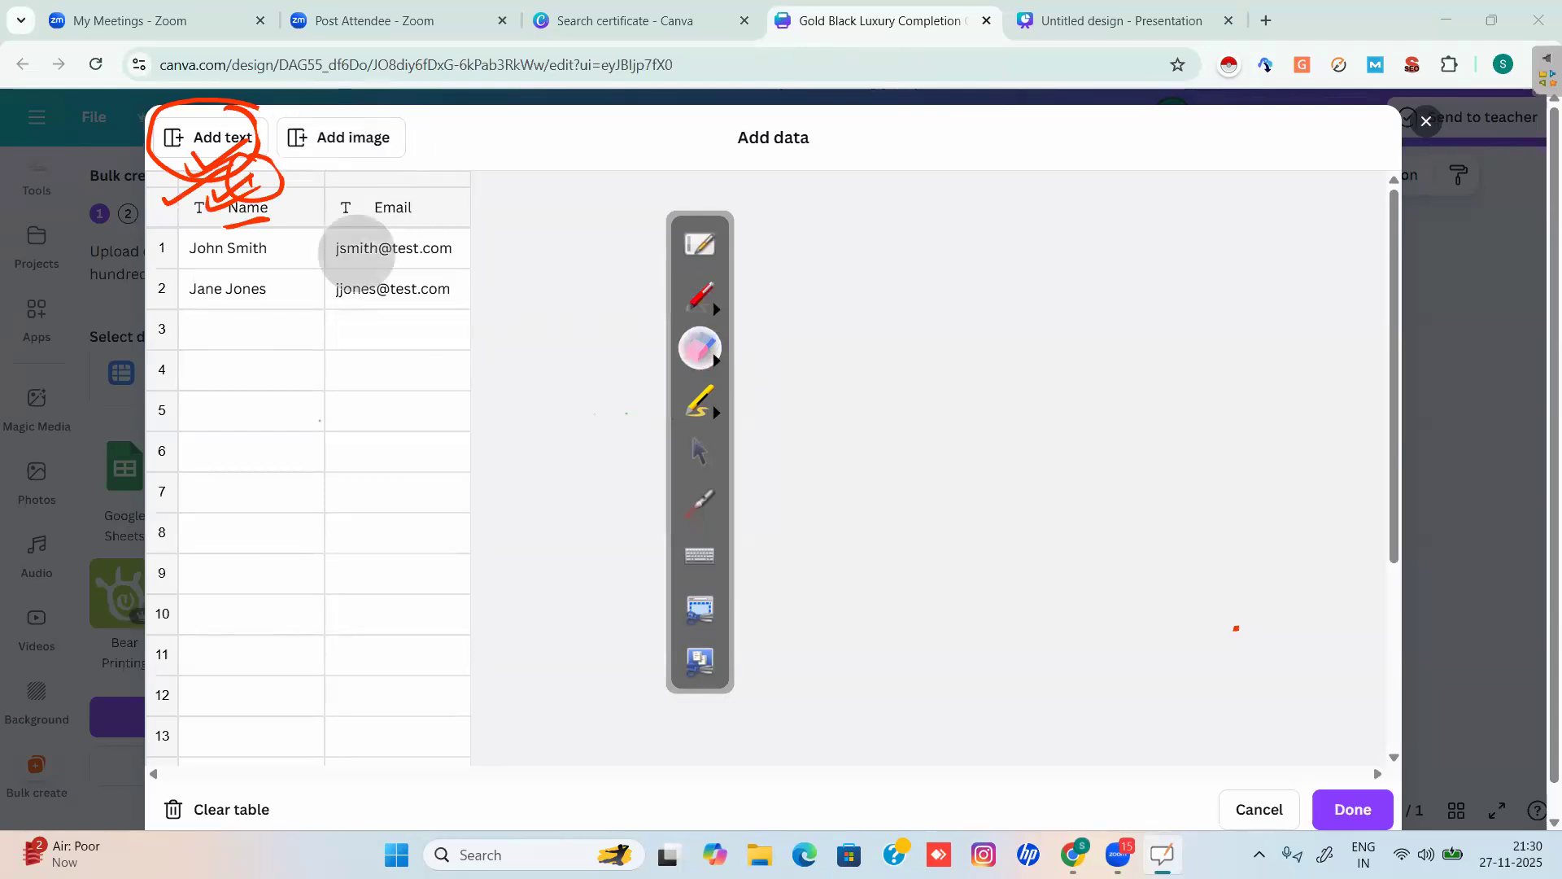
click(700, 452)
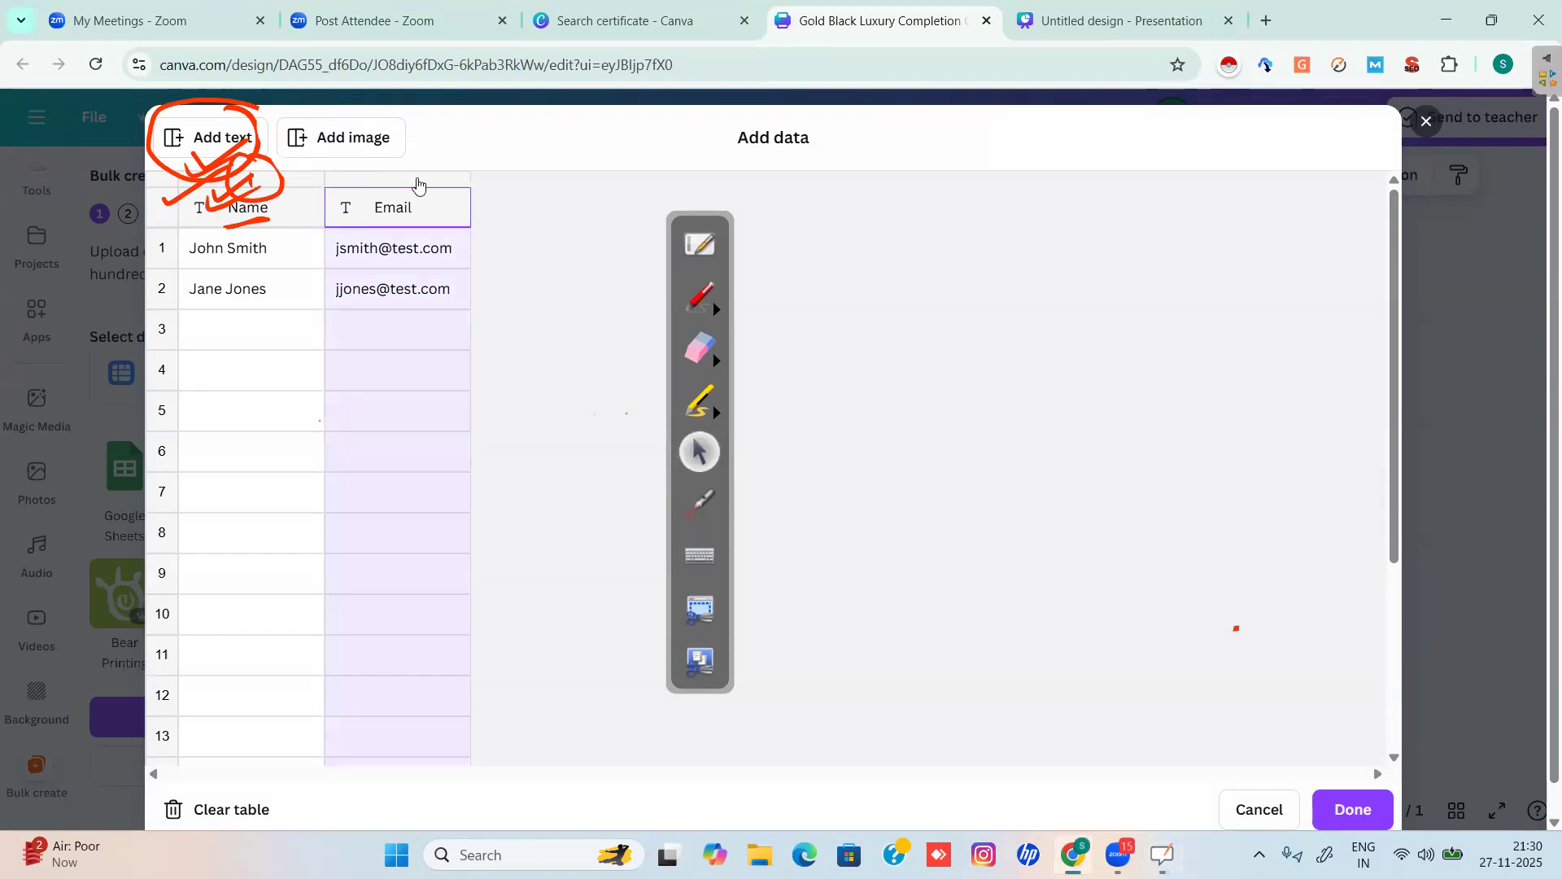
Delete the Email column and erase the remaining scribbles around the text option.
right_click(417, 184)
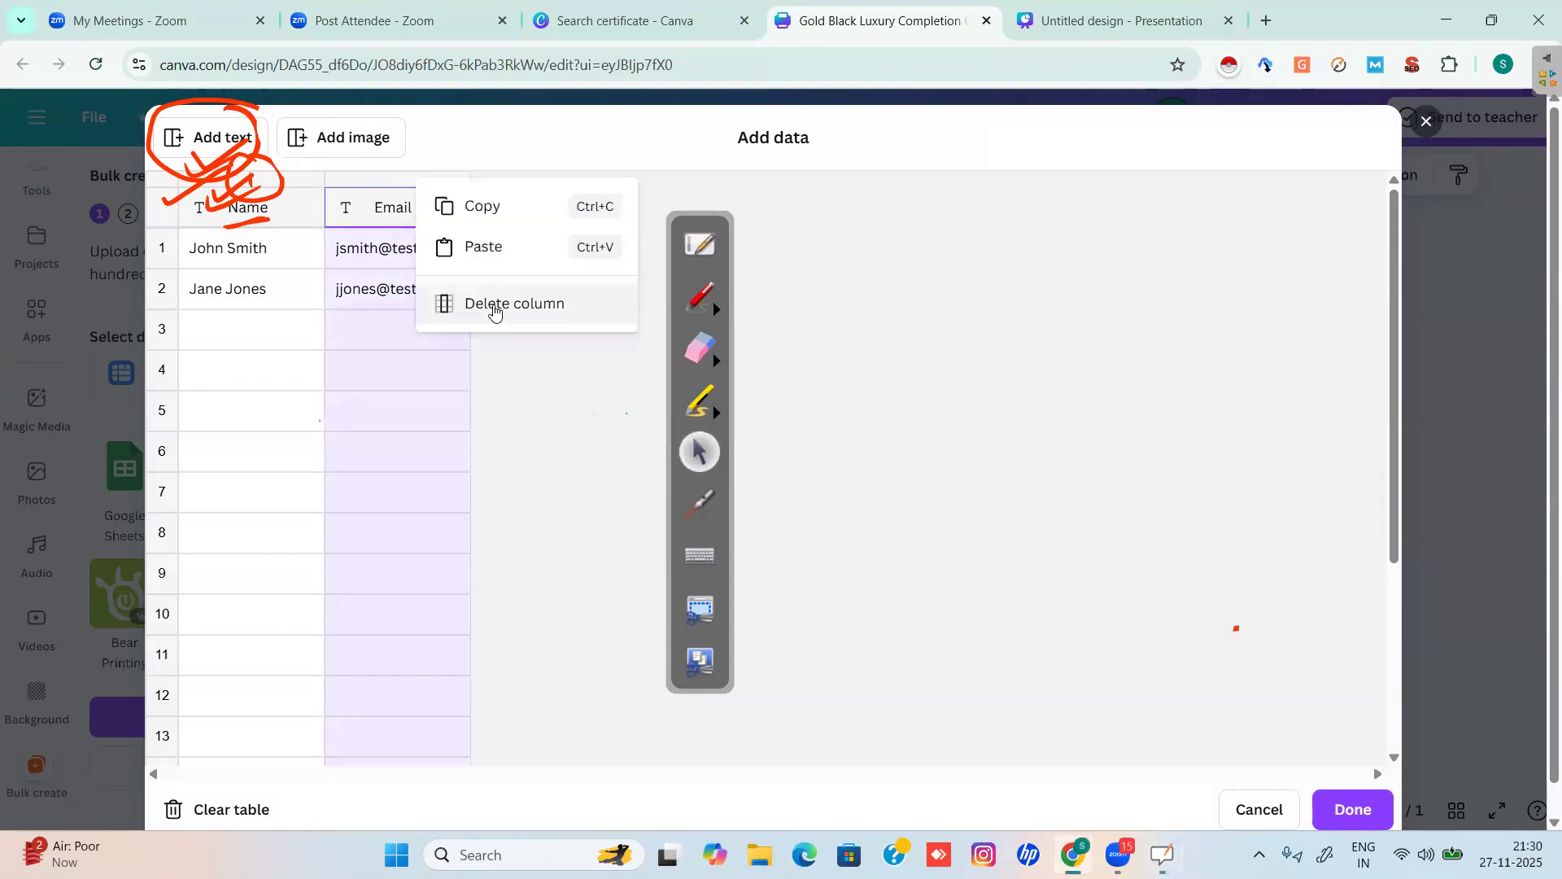
click(494, 312)
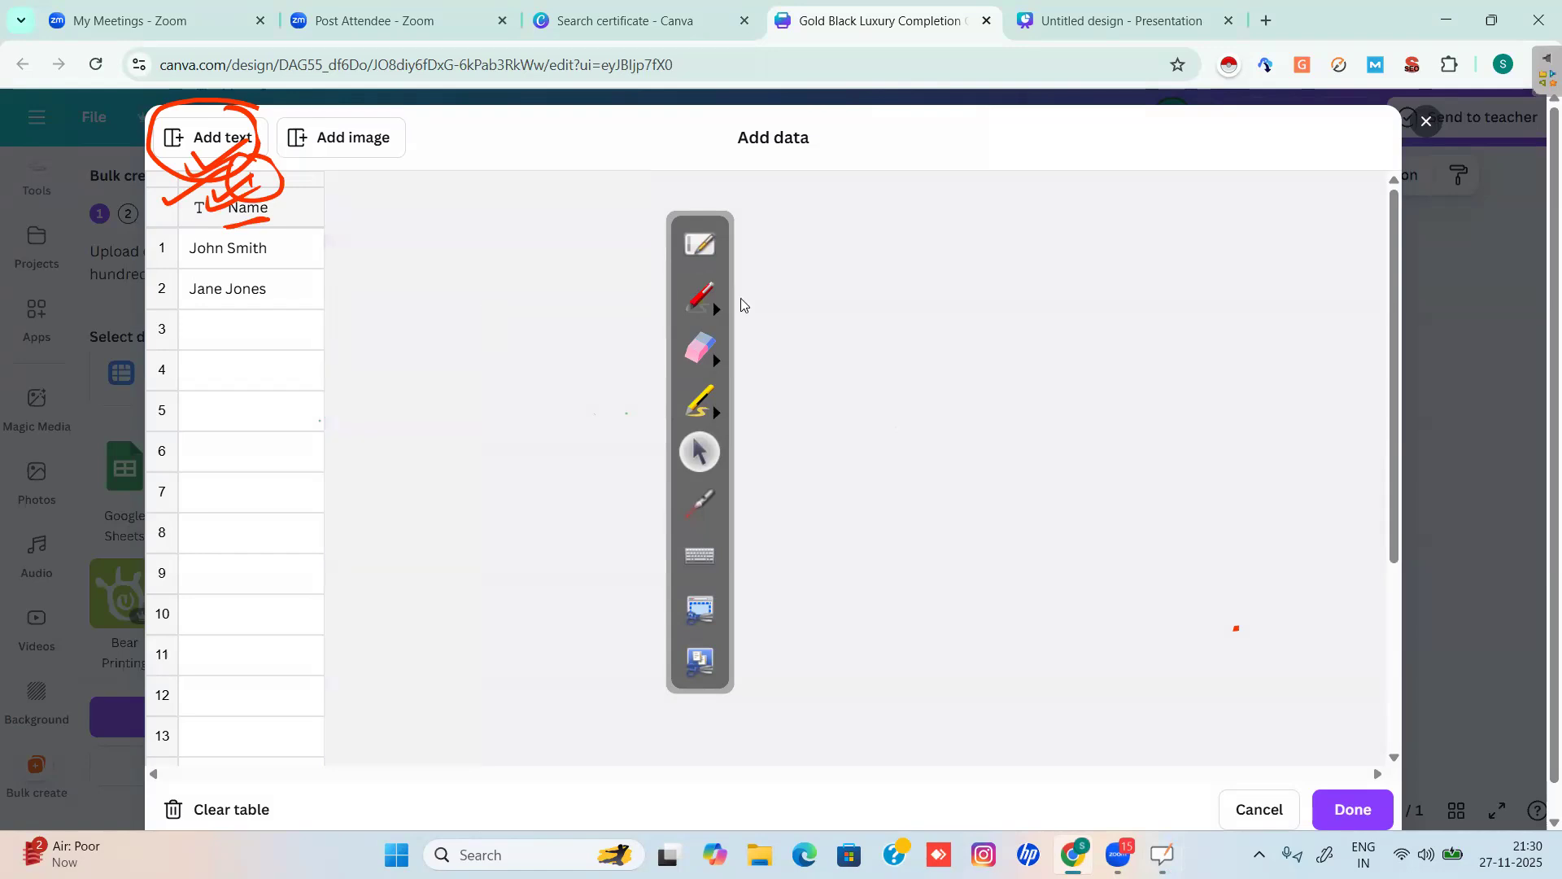
click(694, 360)
mouse_move(174, 128)
mouse_down()
mouse_move(249, 262)
mouse_move(141, 87)
mouse_move(196, 89)
mouse_move(149, 202)
mouse_move(208, 187)
mouse_move(200, 273)
mouse_up()
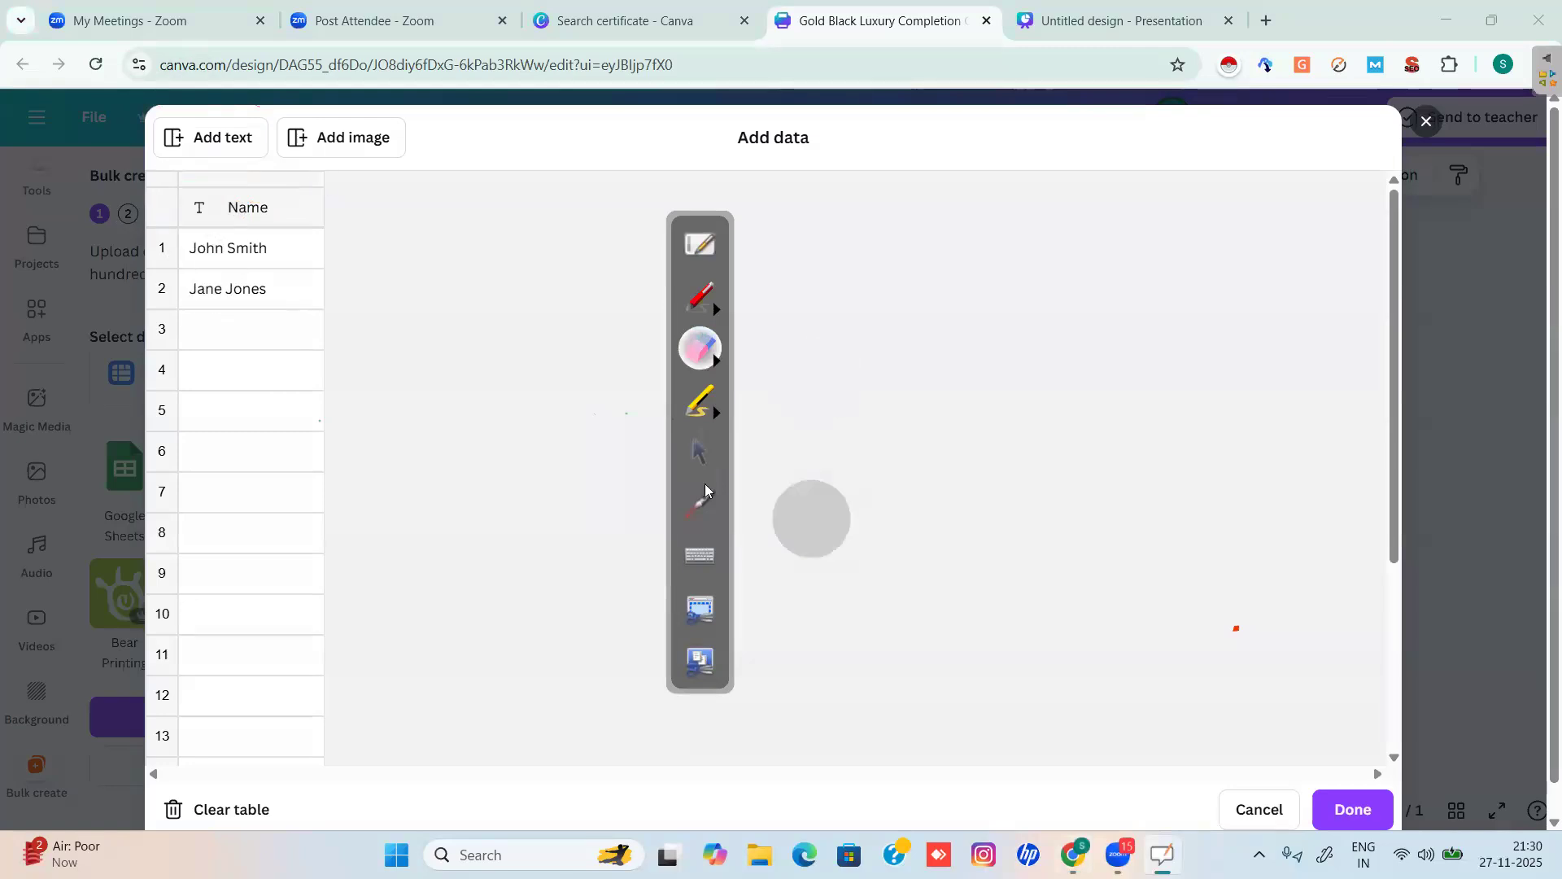
click(699, 456)
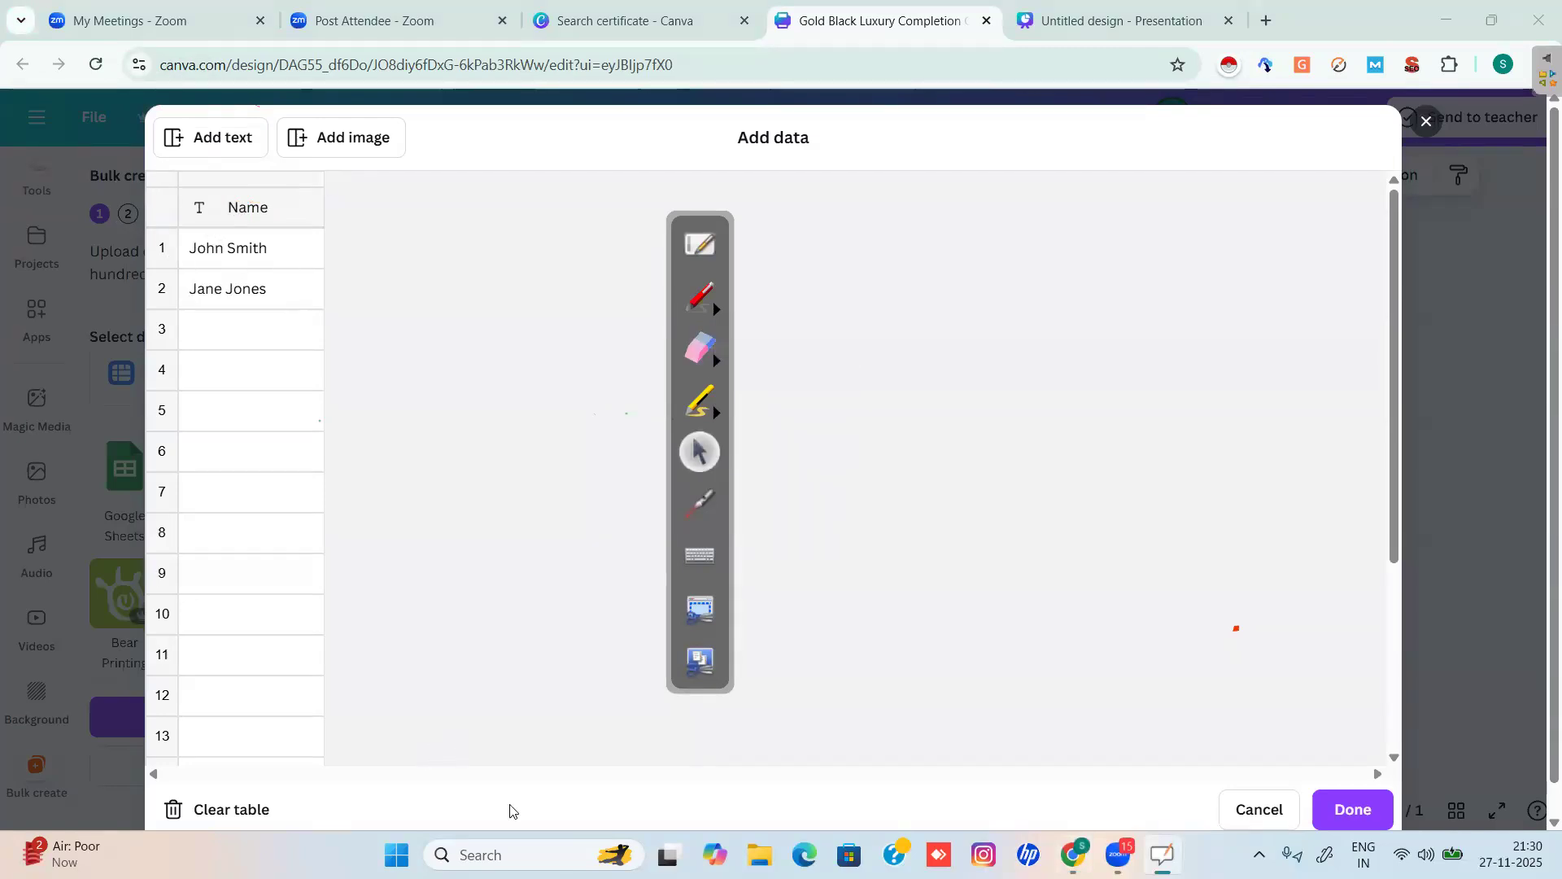
Replace the two sample entries in rows 1–2 of the Name column with new recipient names.
click(514, 474)
click(267, 249)
key(BackSpace)
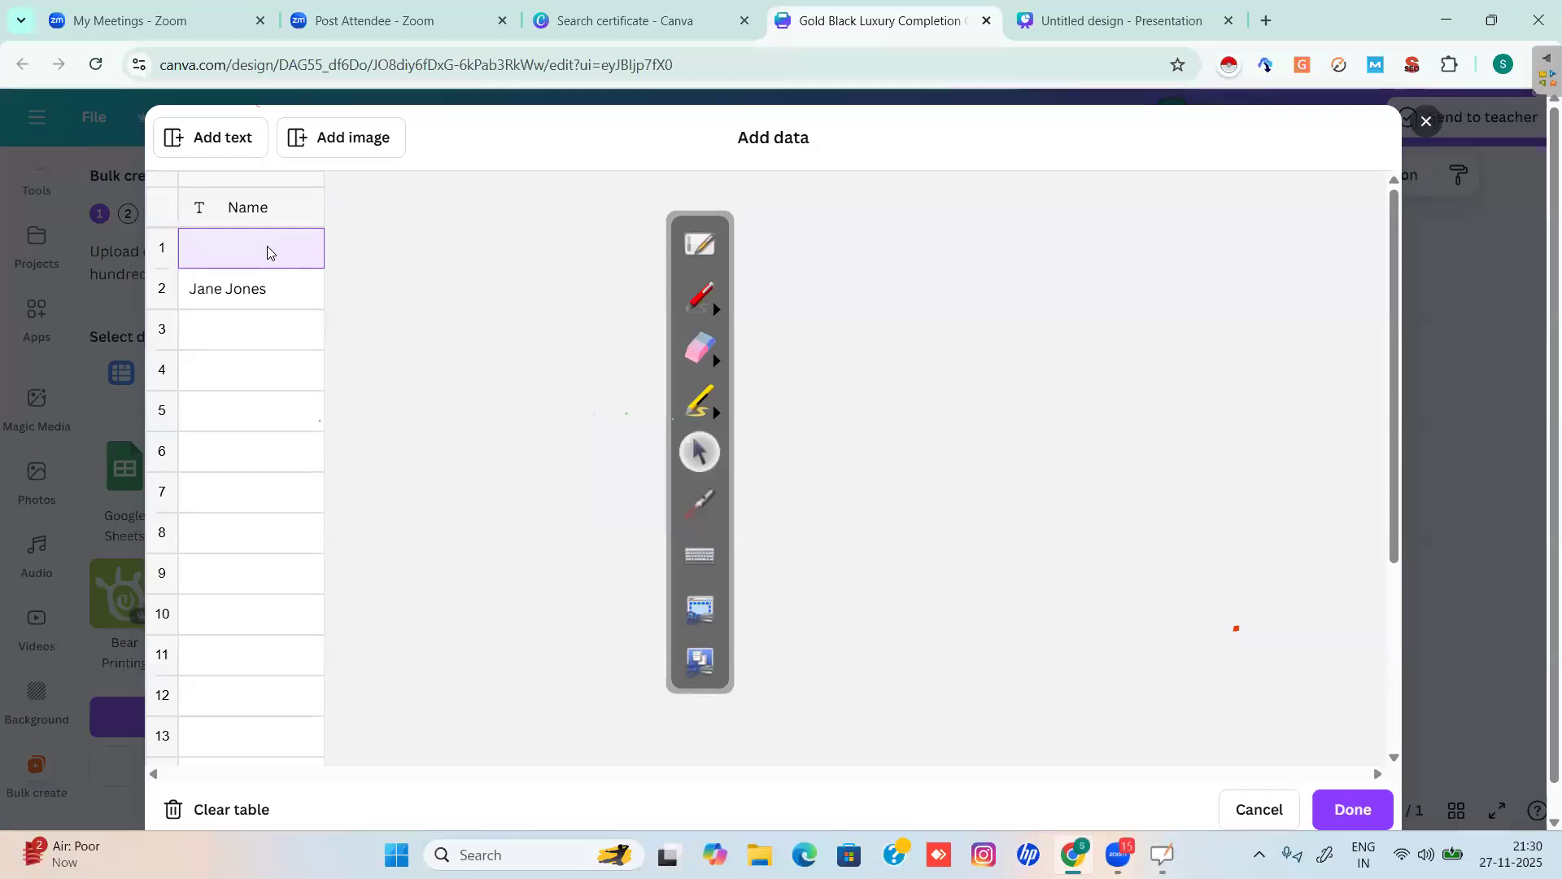
text(ShahJahan)
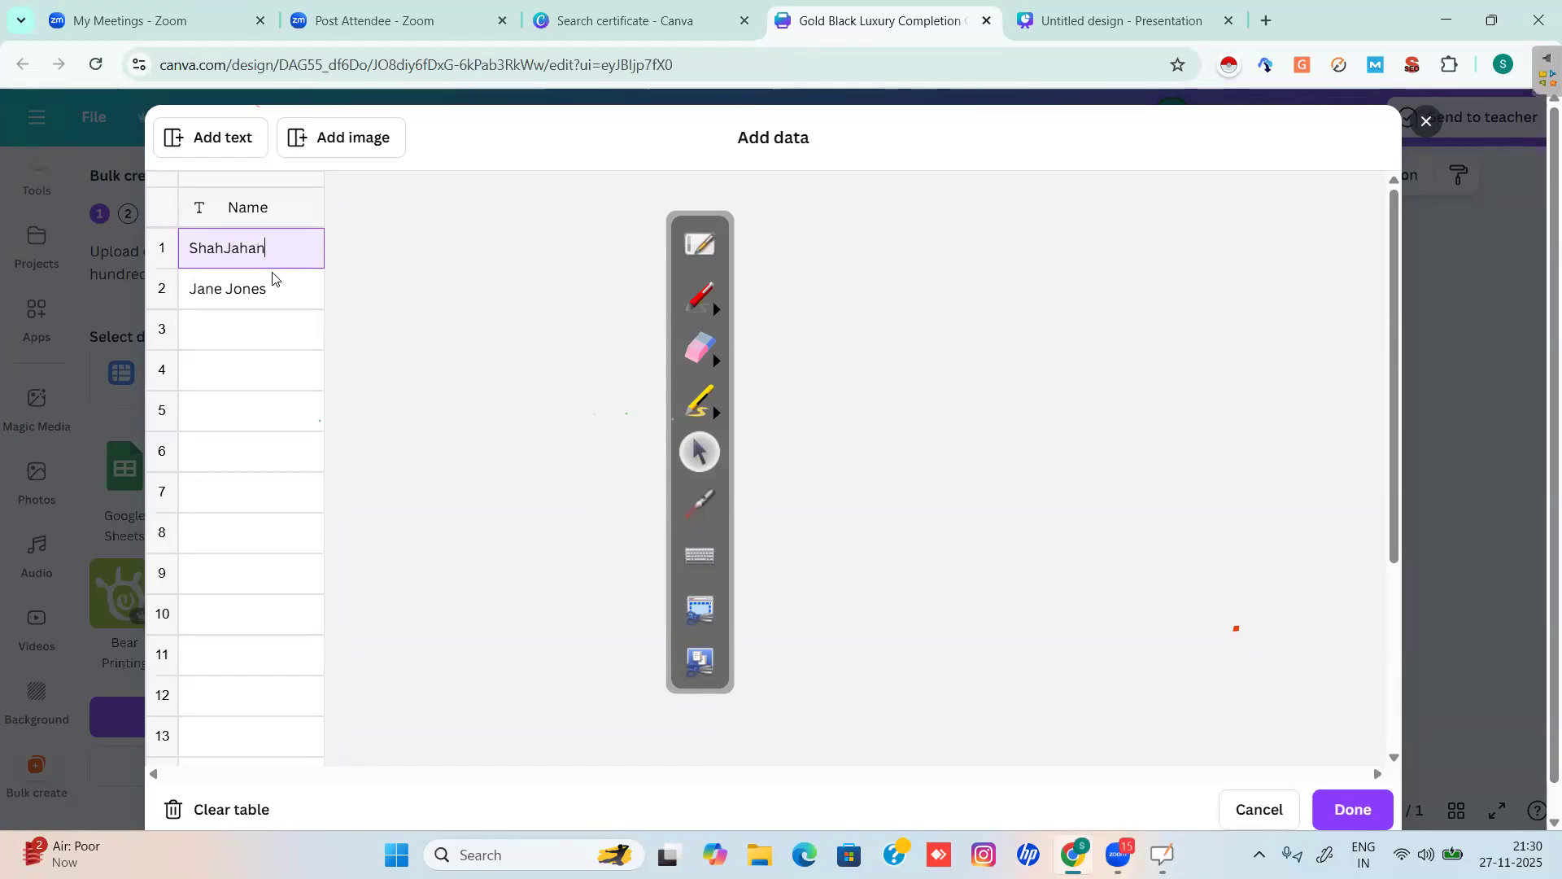
click(264, 297)
key(ctrl+a)
key(BackSpace)
text(R)
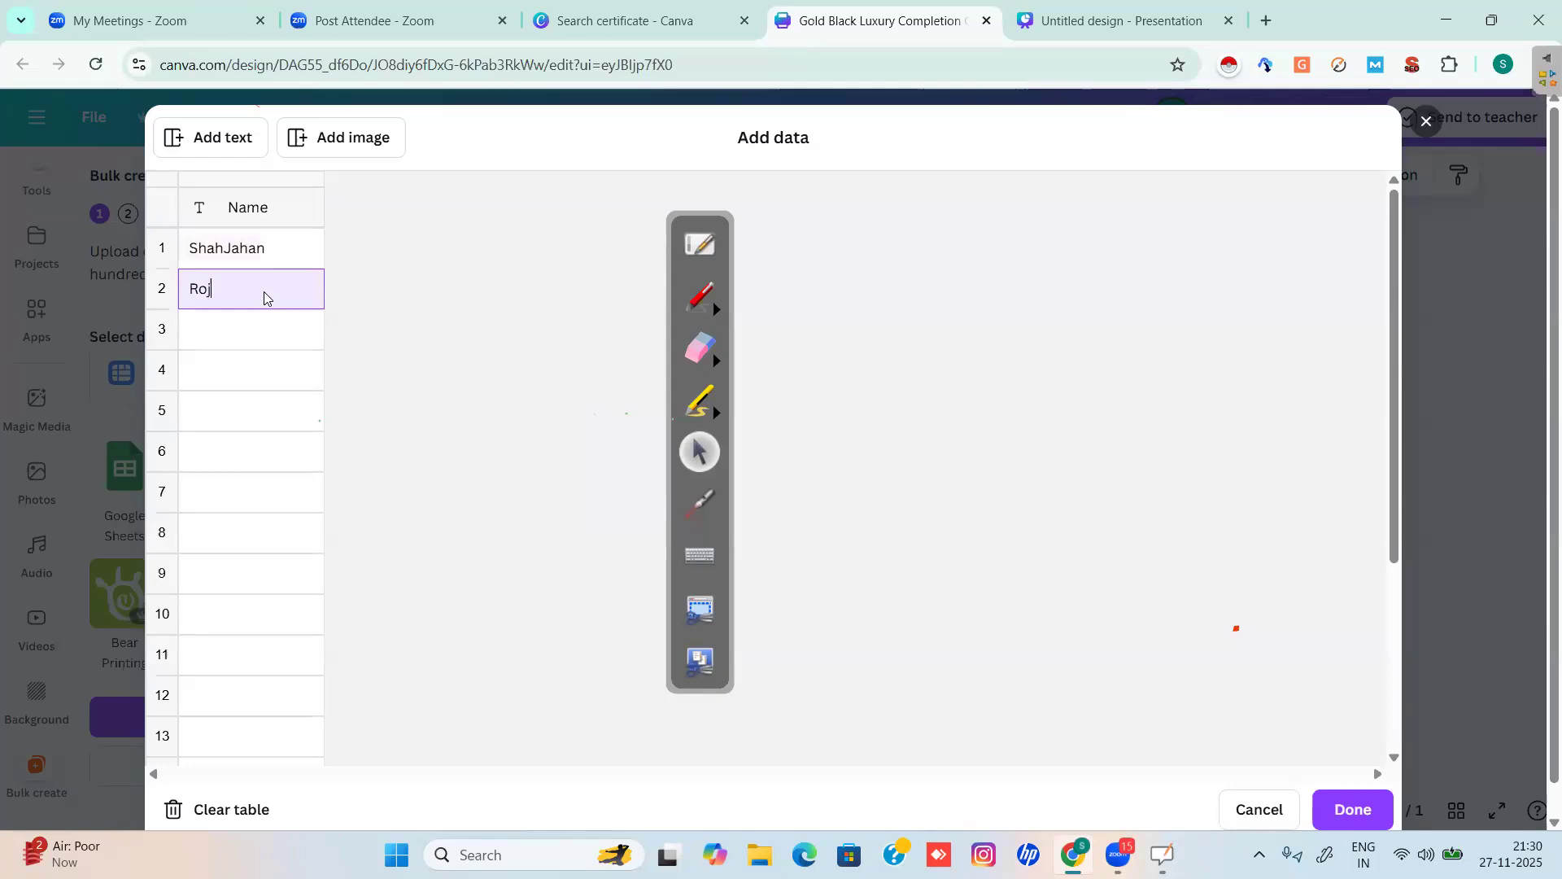
text(oj)
key(BackSpace)
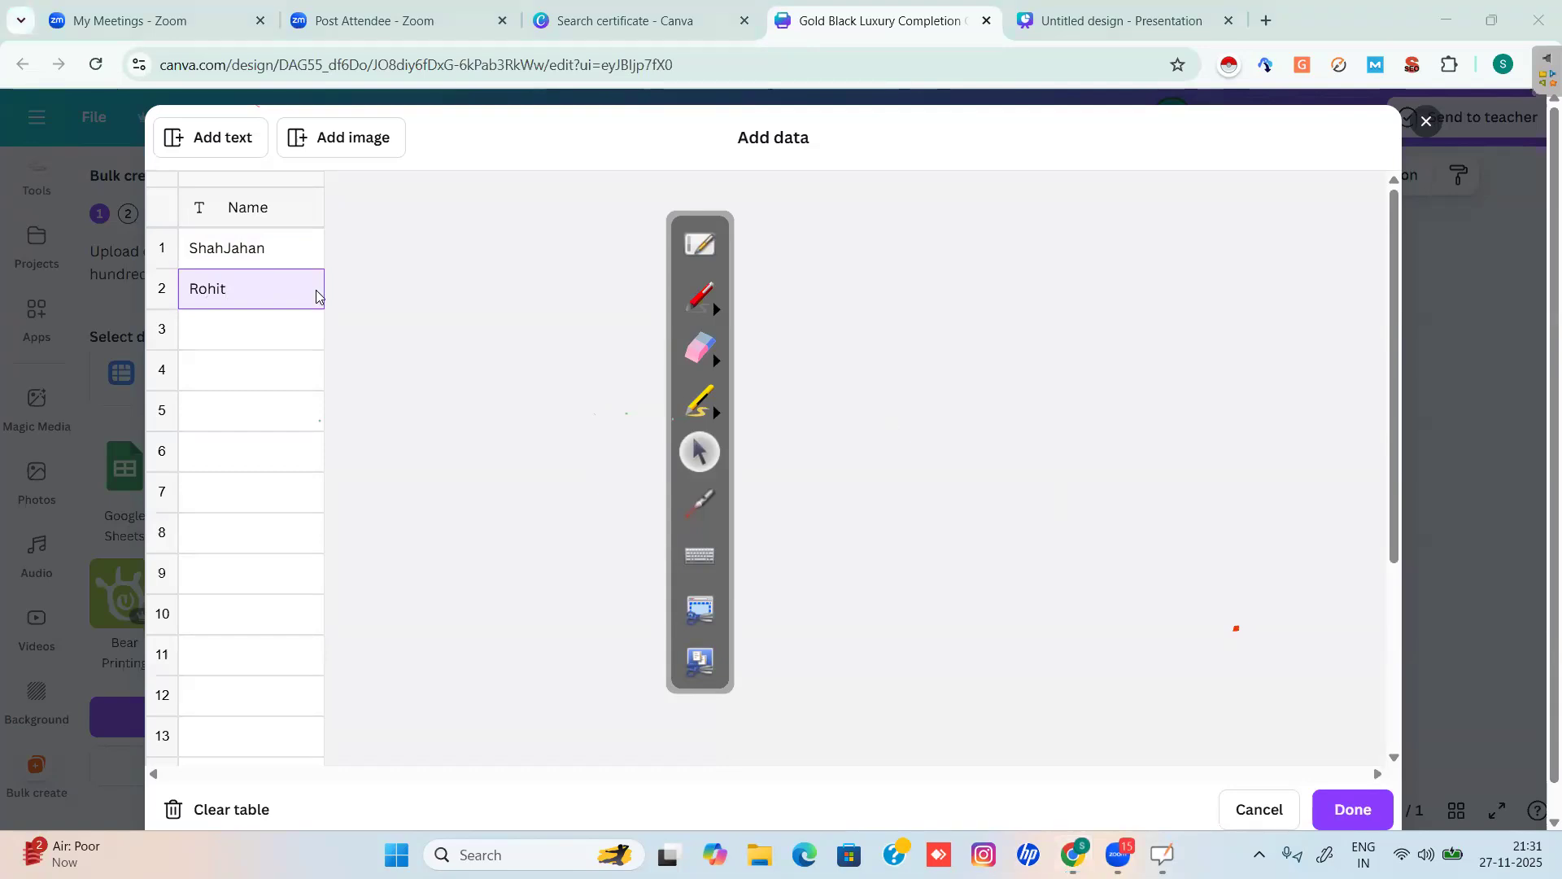
Type recipient names into rows 3, 4 and 5 of the Name column.
click(238, 334)
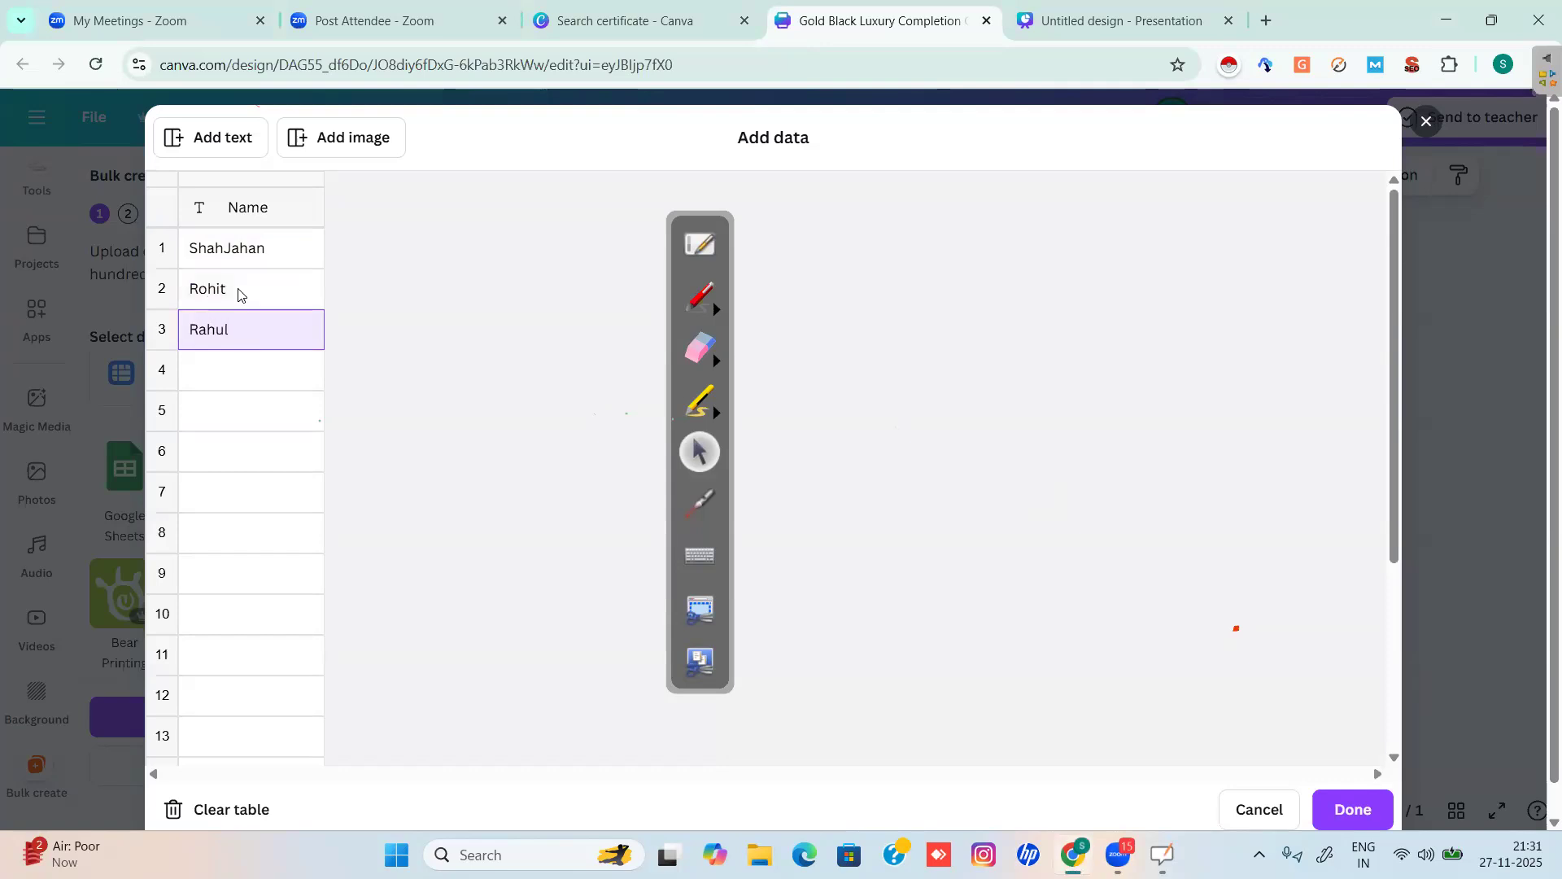
click(201, 386)
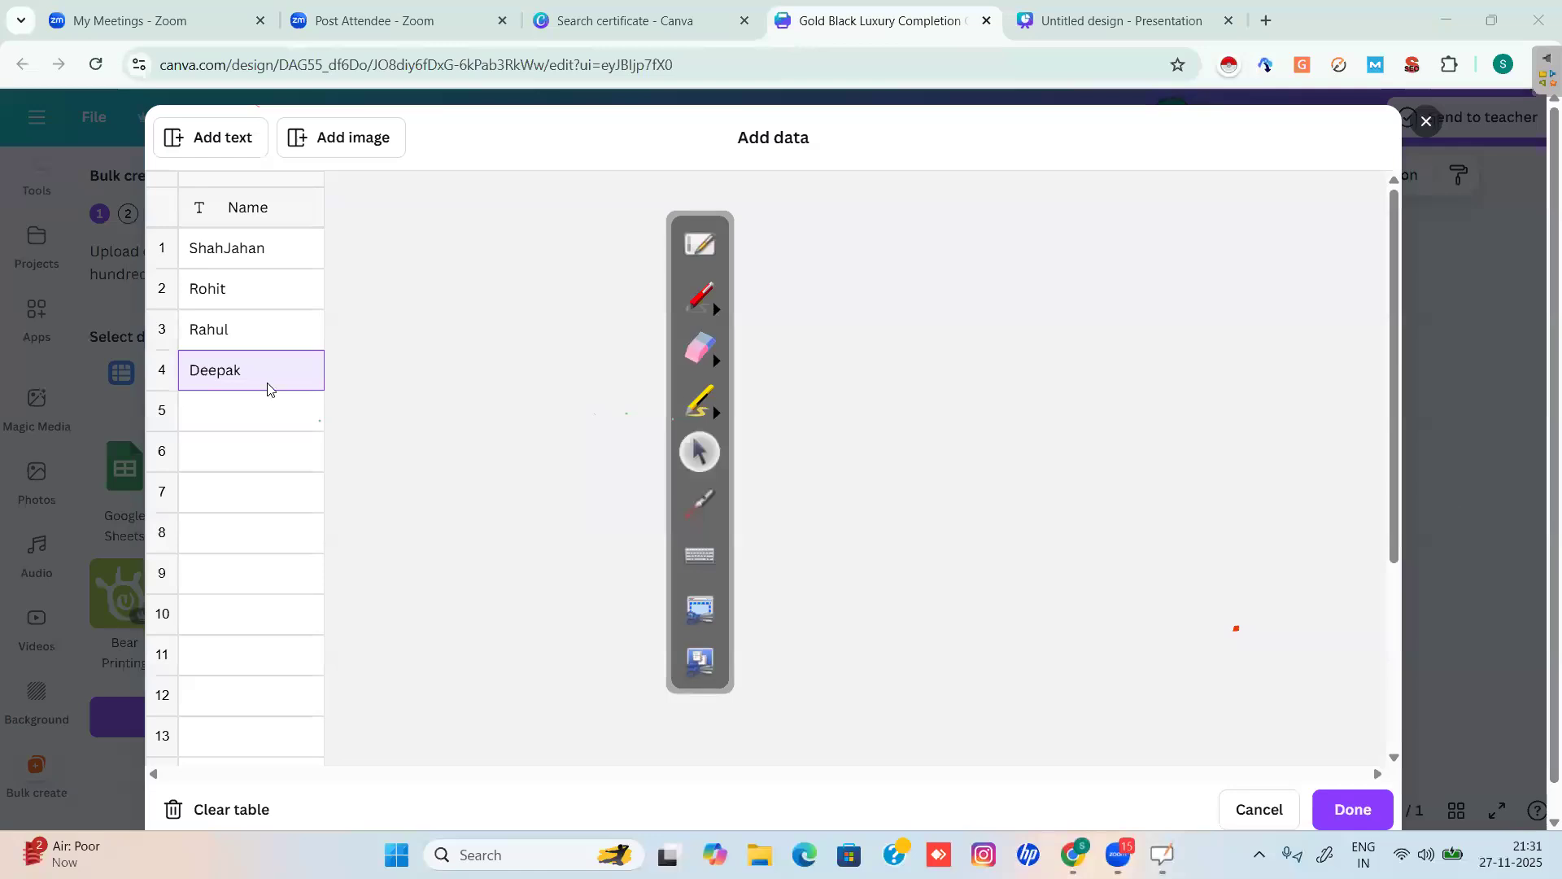
click(235, 420)
text(Prakash)
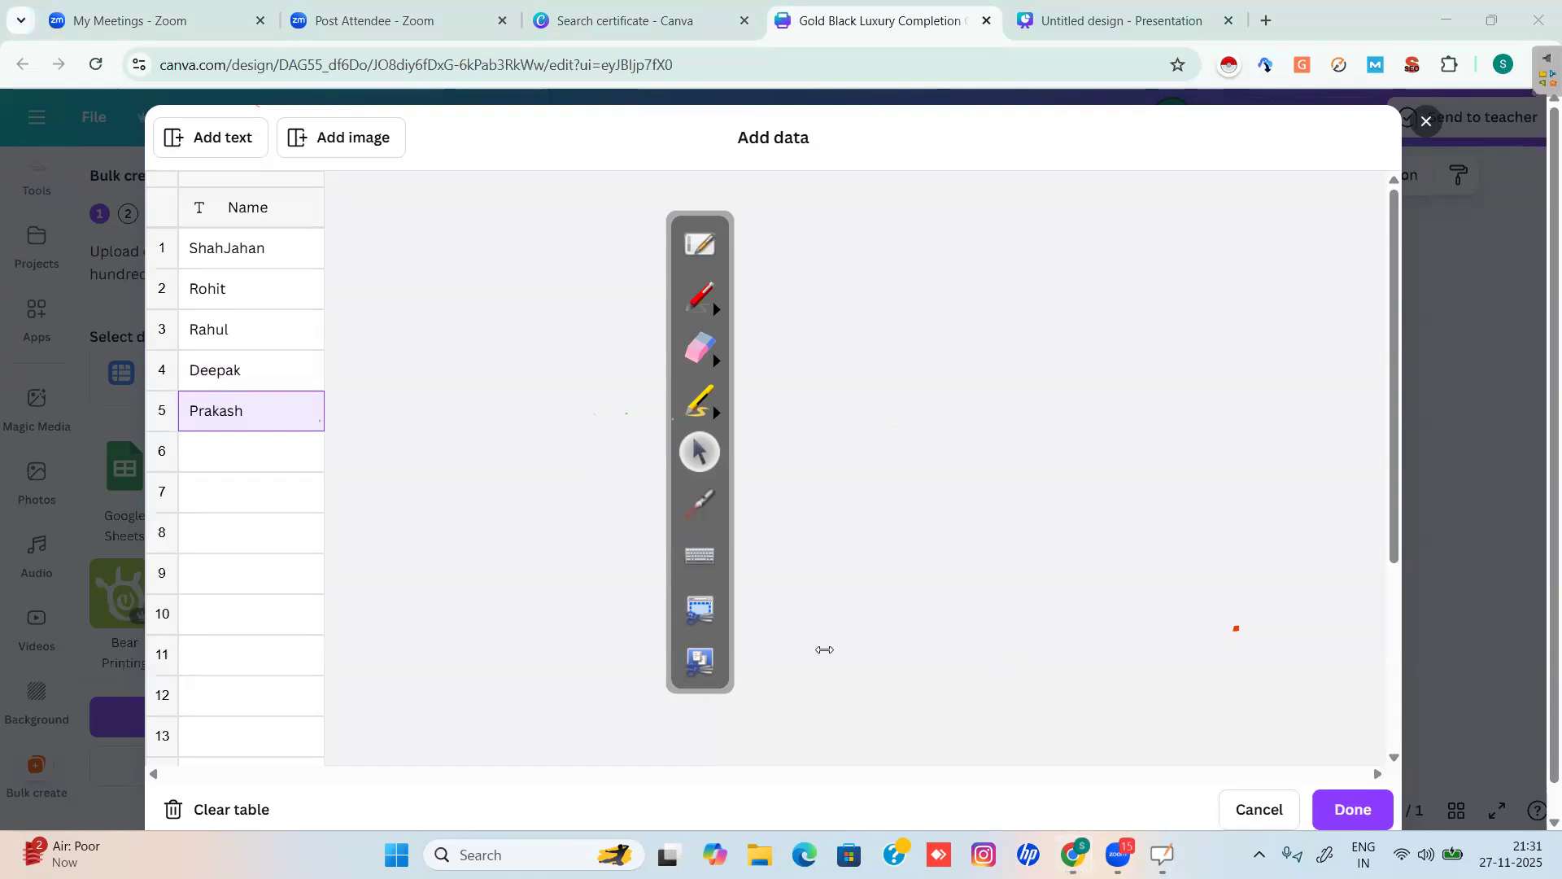
Enter the five remaining recipient first names into rows 6–10 of the Name column.
click(216, 463)
text(AYAN)
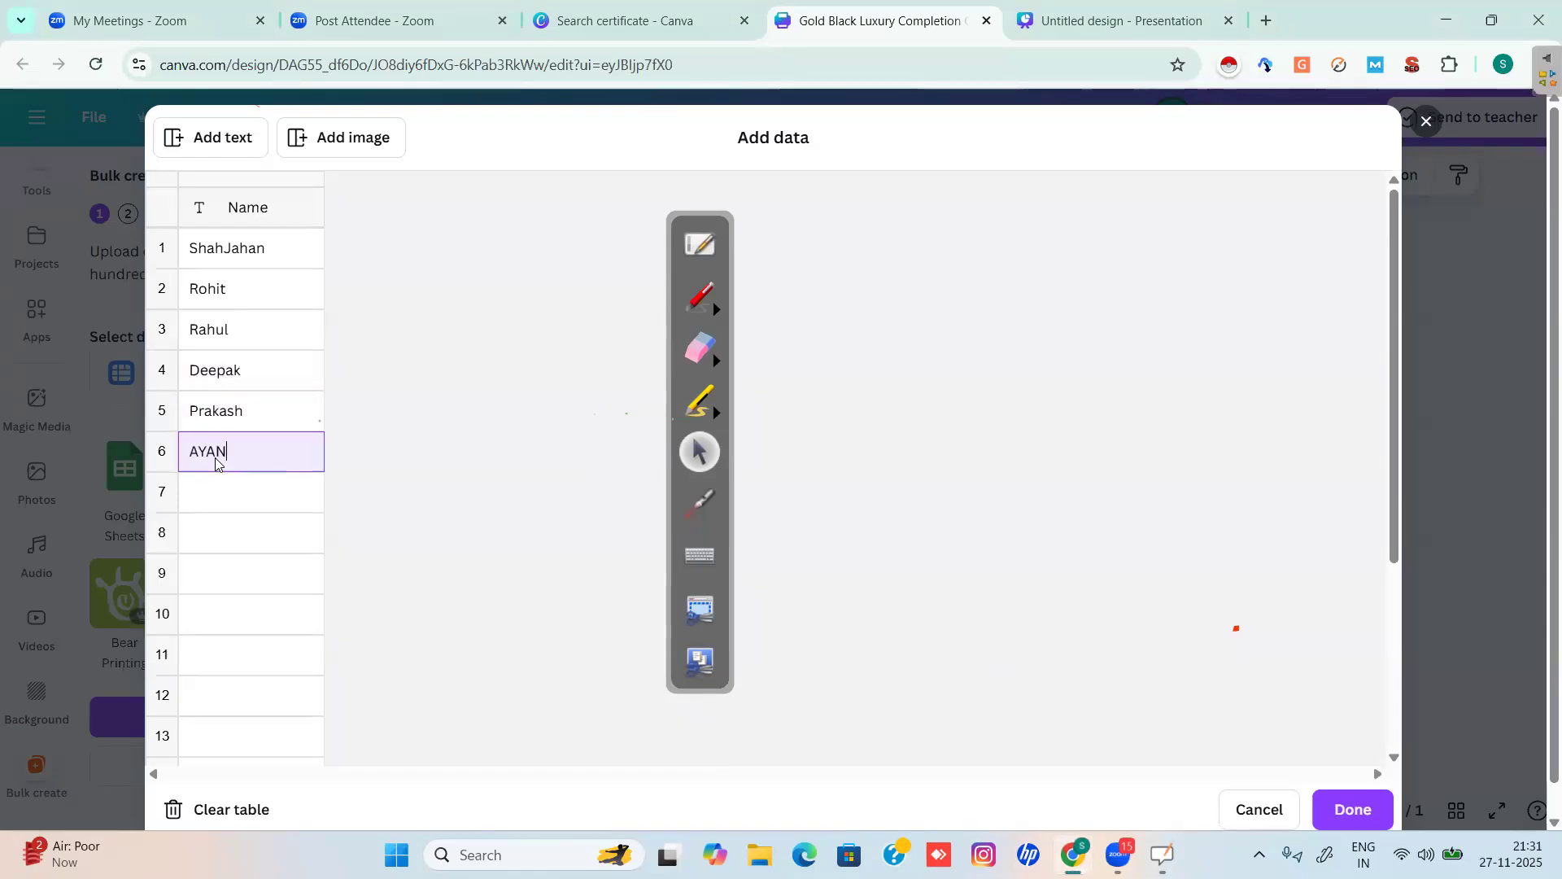
key(BackSpace)
key(BackSpace)
text(yan)
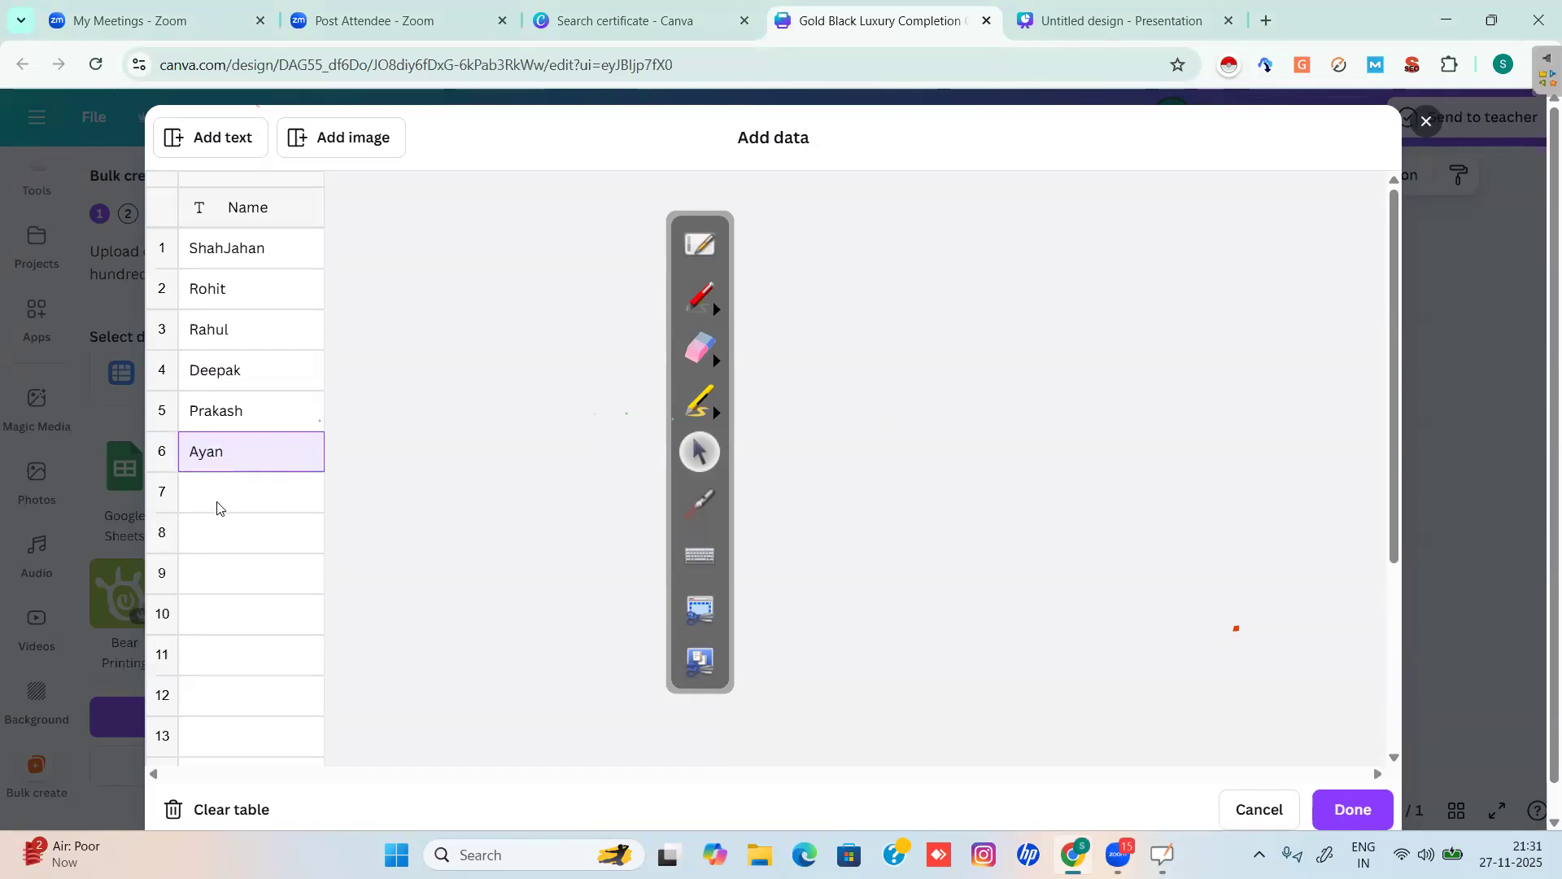
click(217, 508)
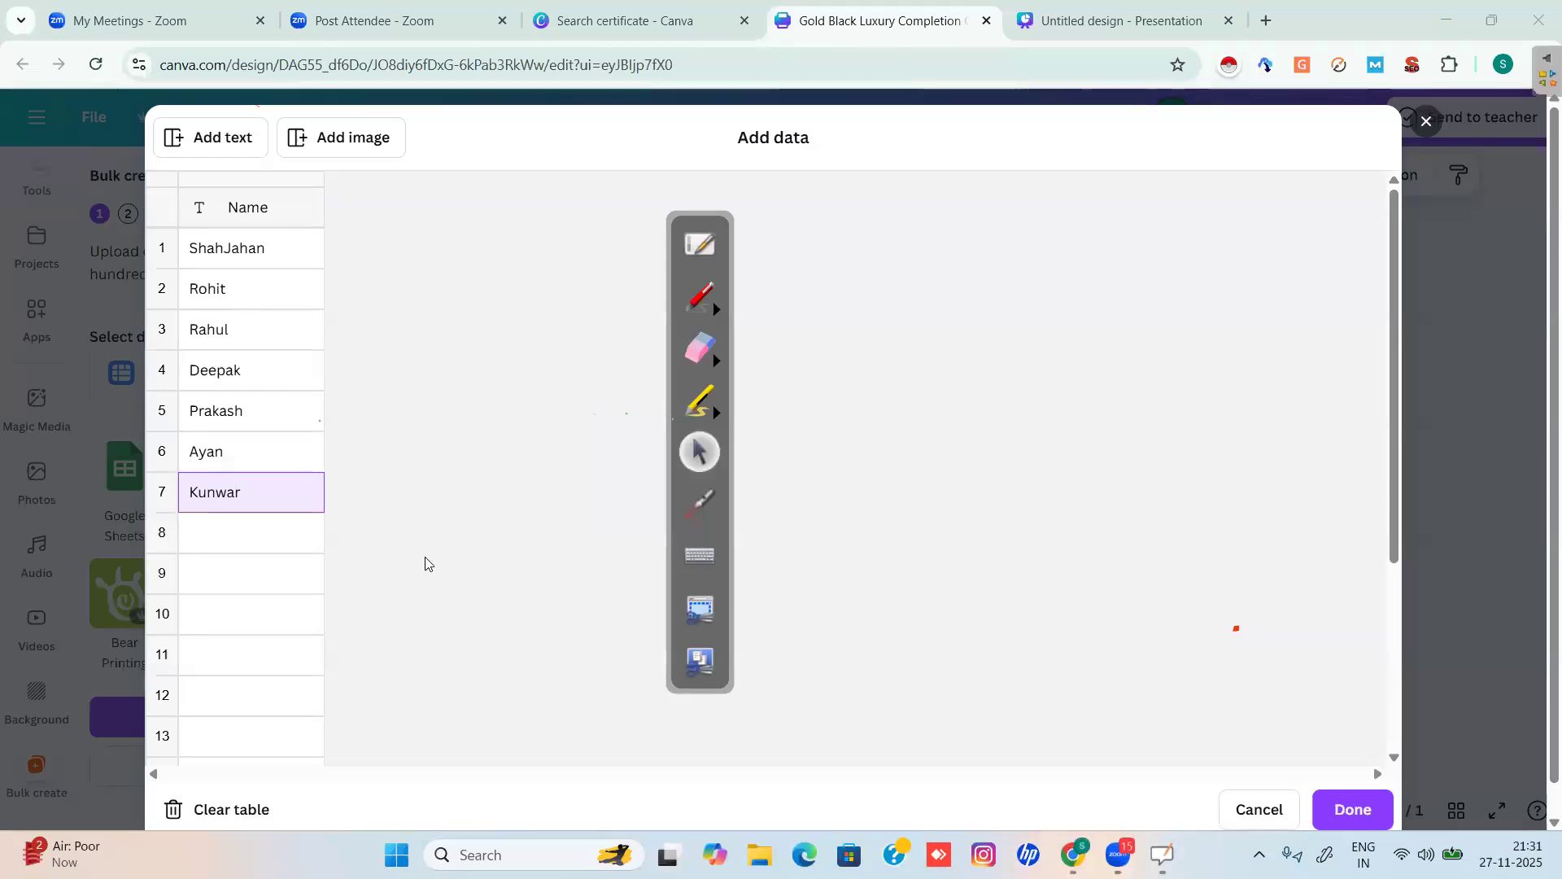
click(225, 543)
text(Mayur)
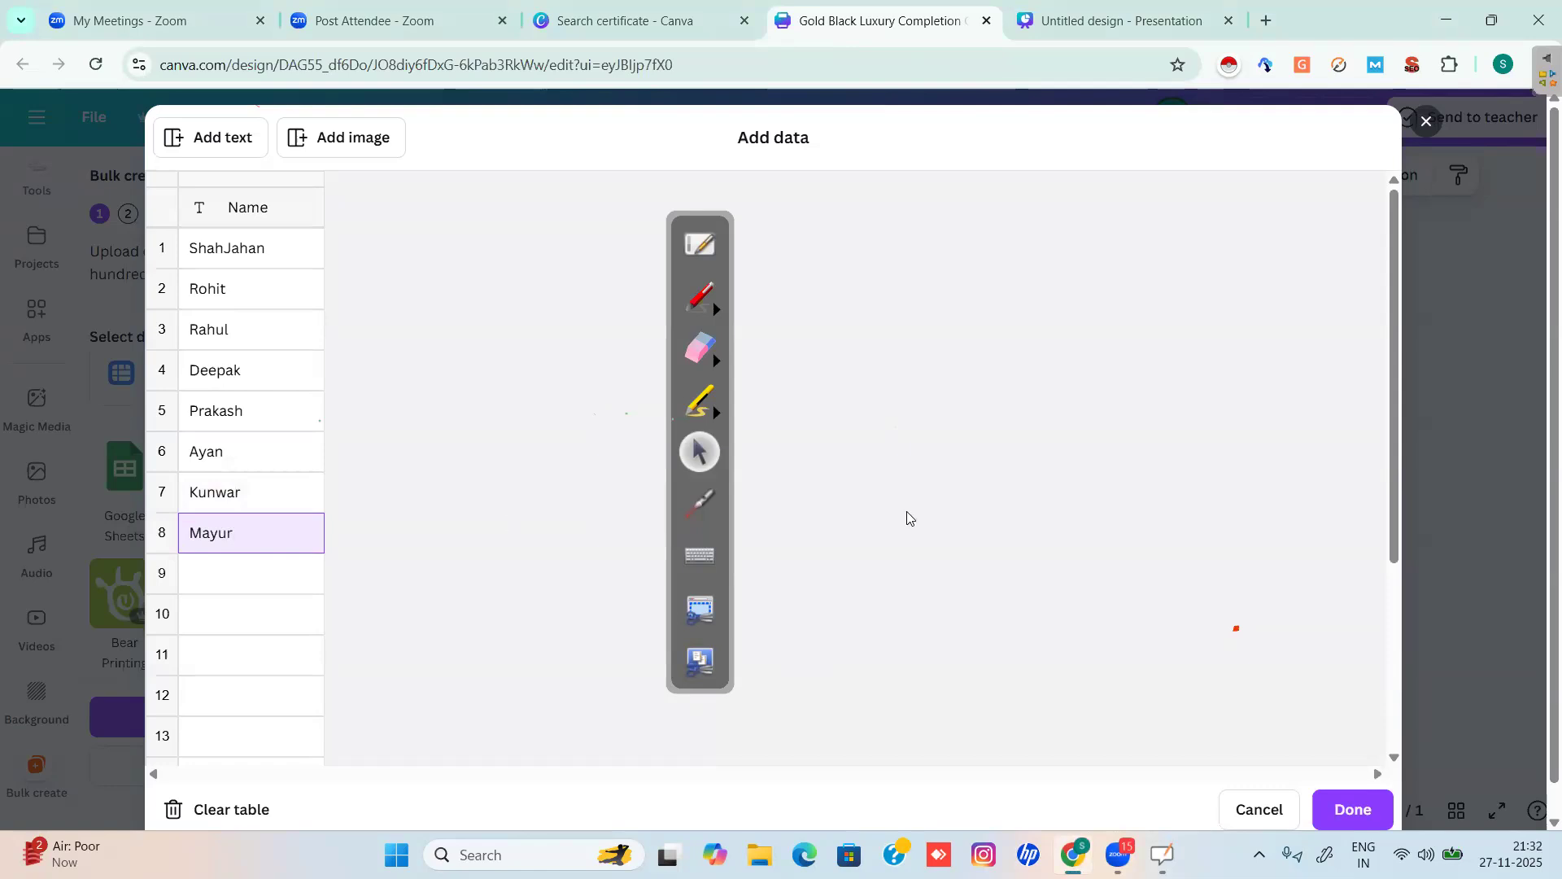
click(276, 571)
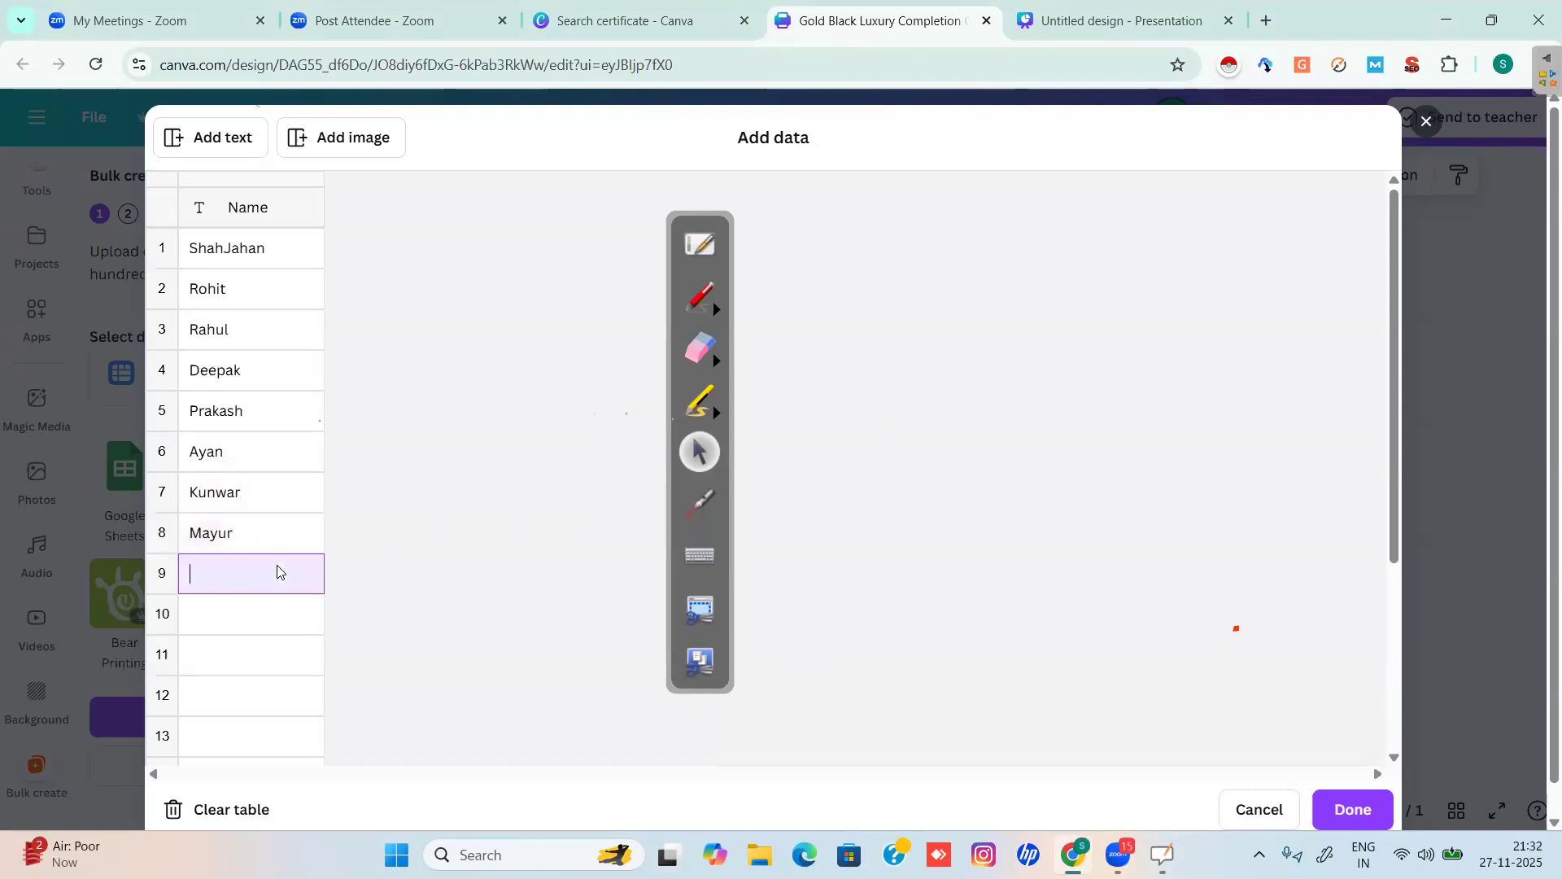
text(Pooja)
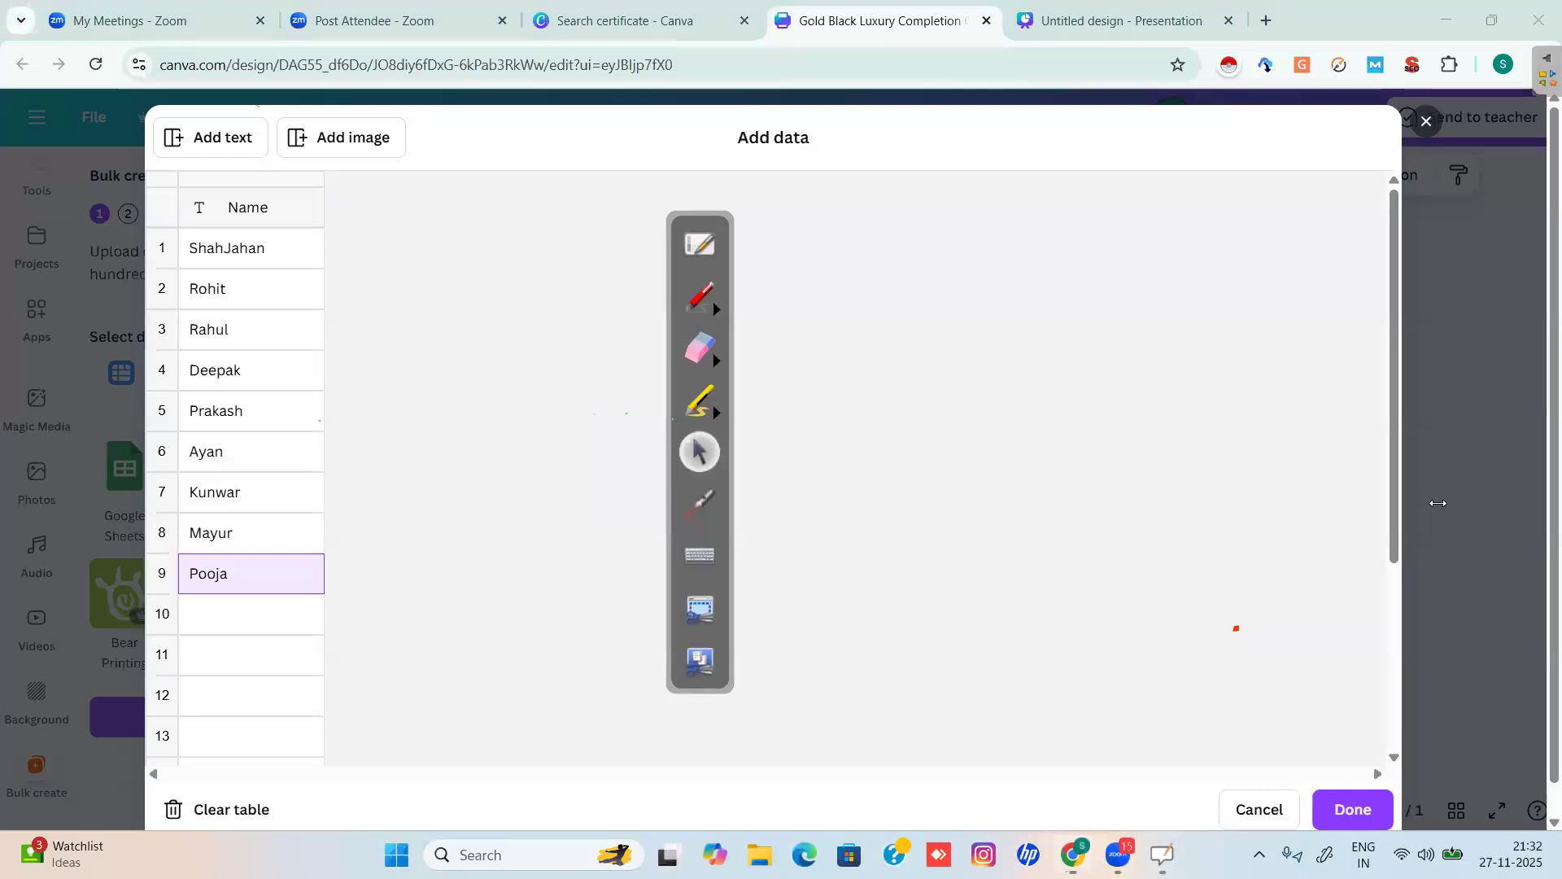
click(220, 620)
text(Pradeep)
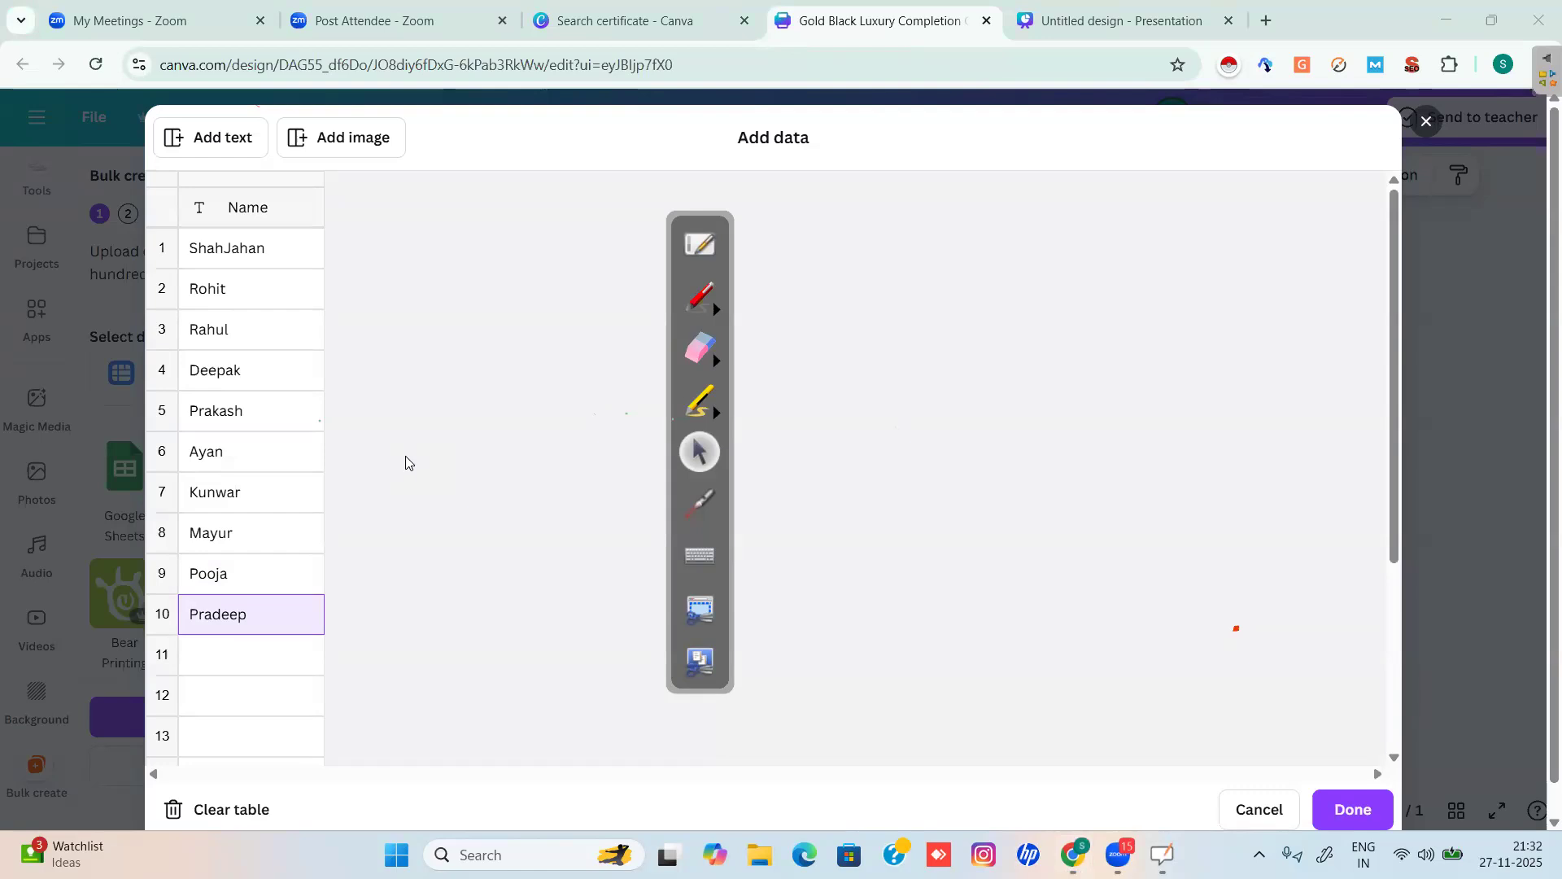
Mark the name list and the Done button in red, erase the marks, then confirm the data table.
click(701, 303)
drag(370, 178, 363, 624)
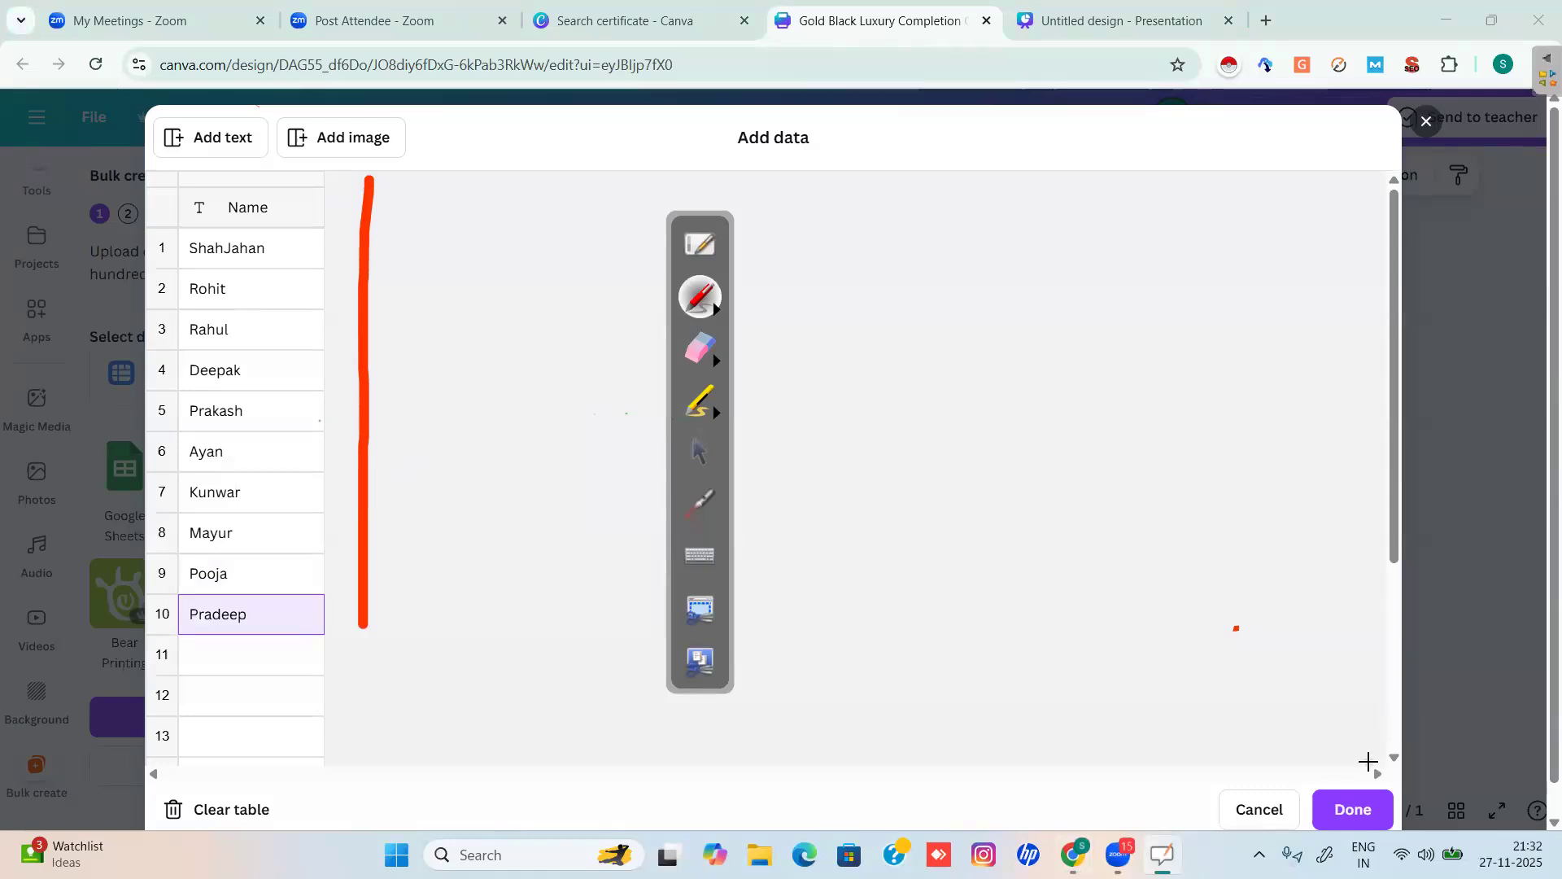
mouse_move(1368, 763)
mouse_down()
mouse_move(1296, 770)
mouse_move(1300, 819)
mouse_move(1461, 773)
mouse_move(1363, 744)
mouse_move(1302, 859)
mouse_move(1326, 840)
mouse_move(1334, 720)
mouse_up()
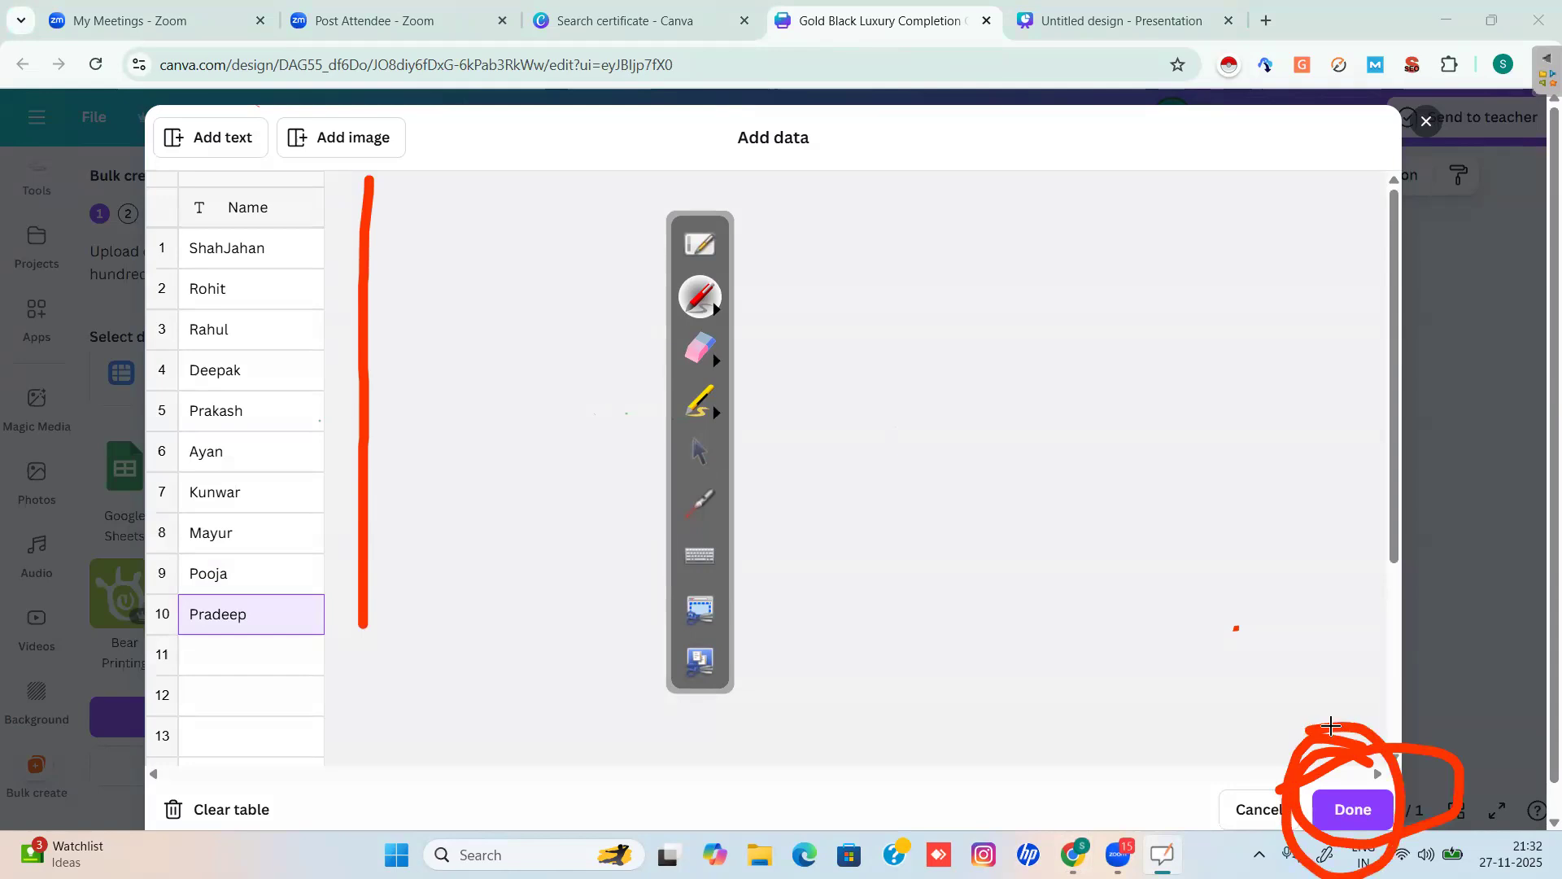
click(693, 352)
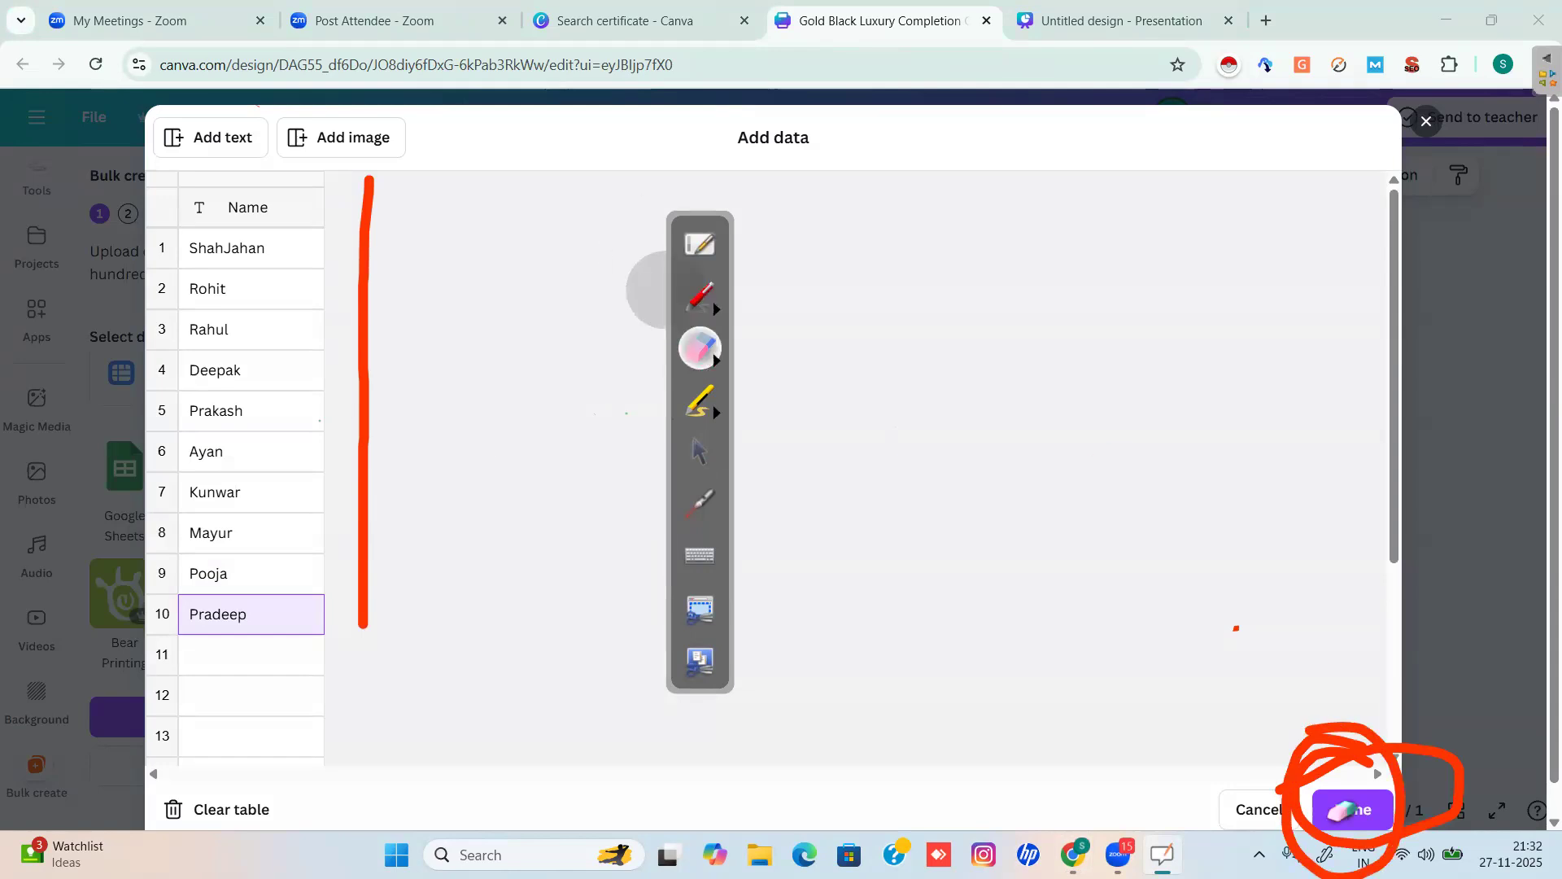
mouse_move(1302, 814)
mouse_down()
mouse_move(1386, 770)
mouse_move(1351, 736)
mouse_move(1311, 830)
mouse_up()
drag(366, 622, 377, 199)
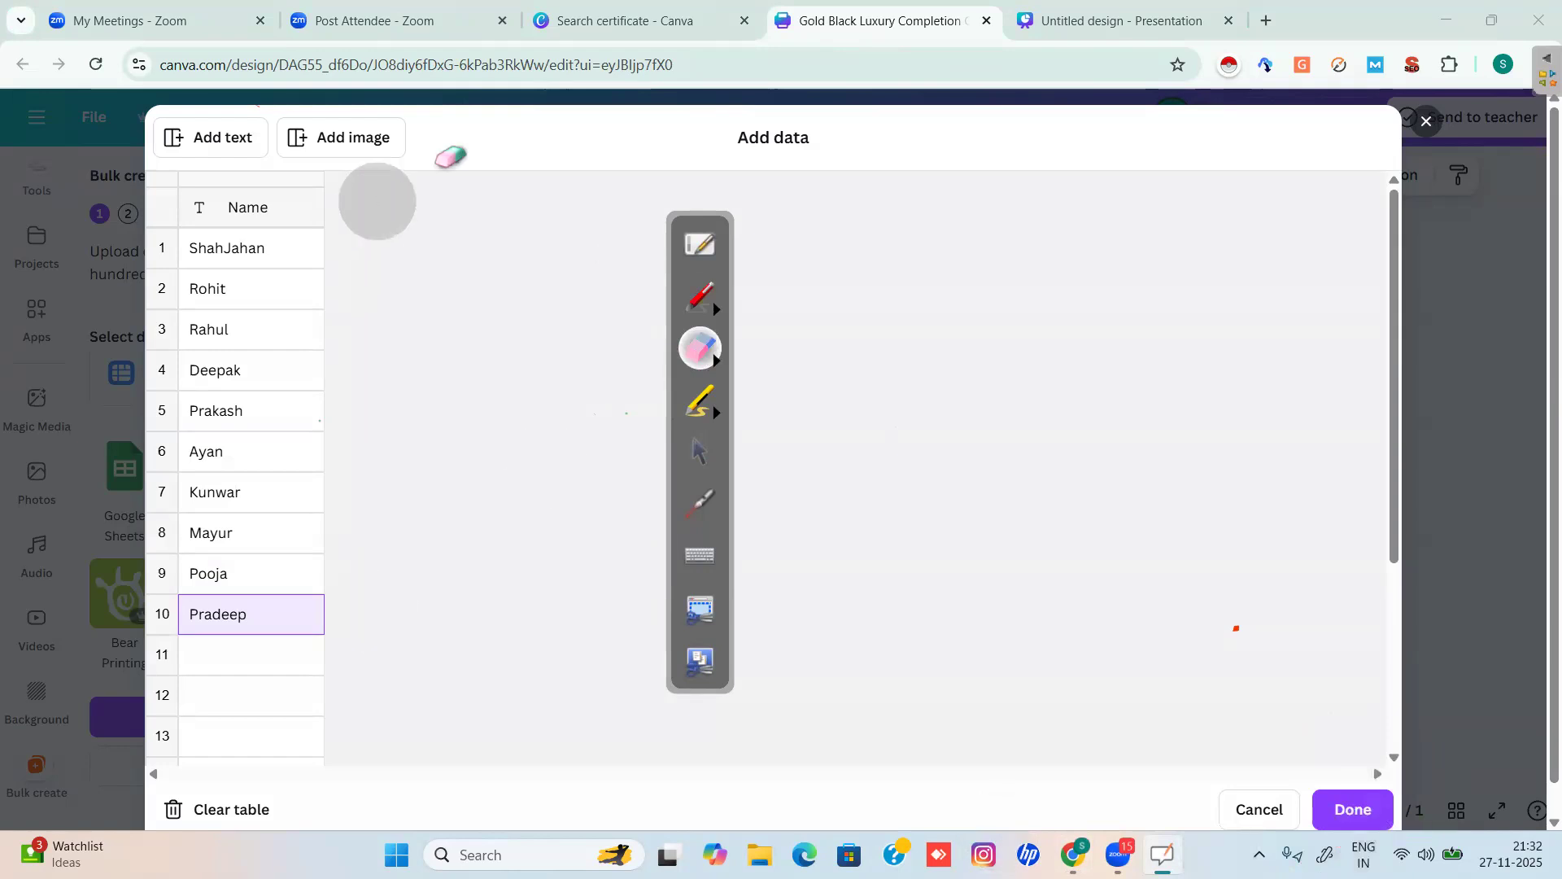
click(698, 452)
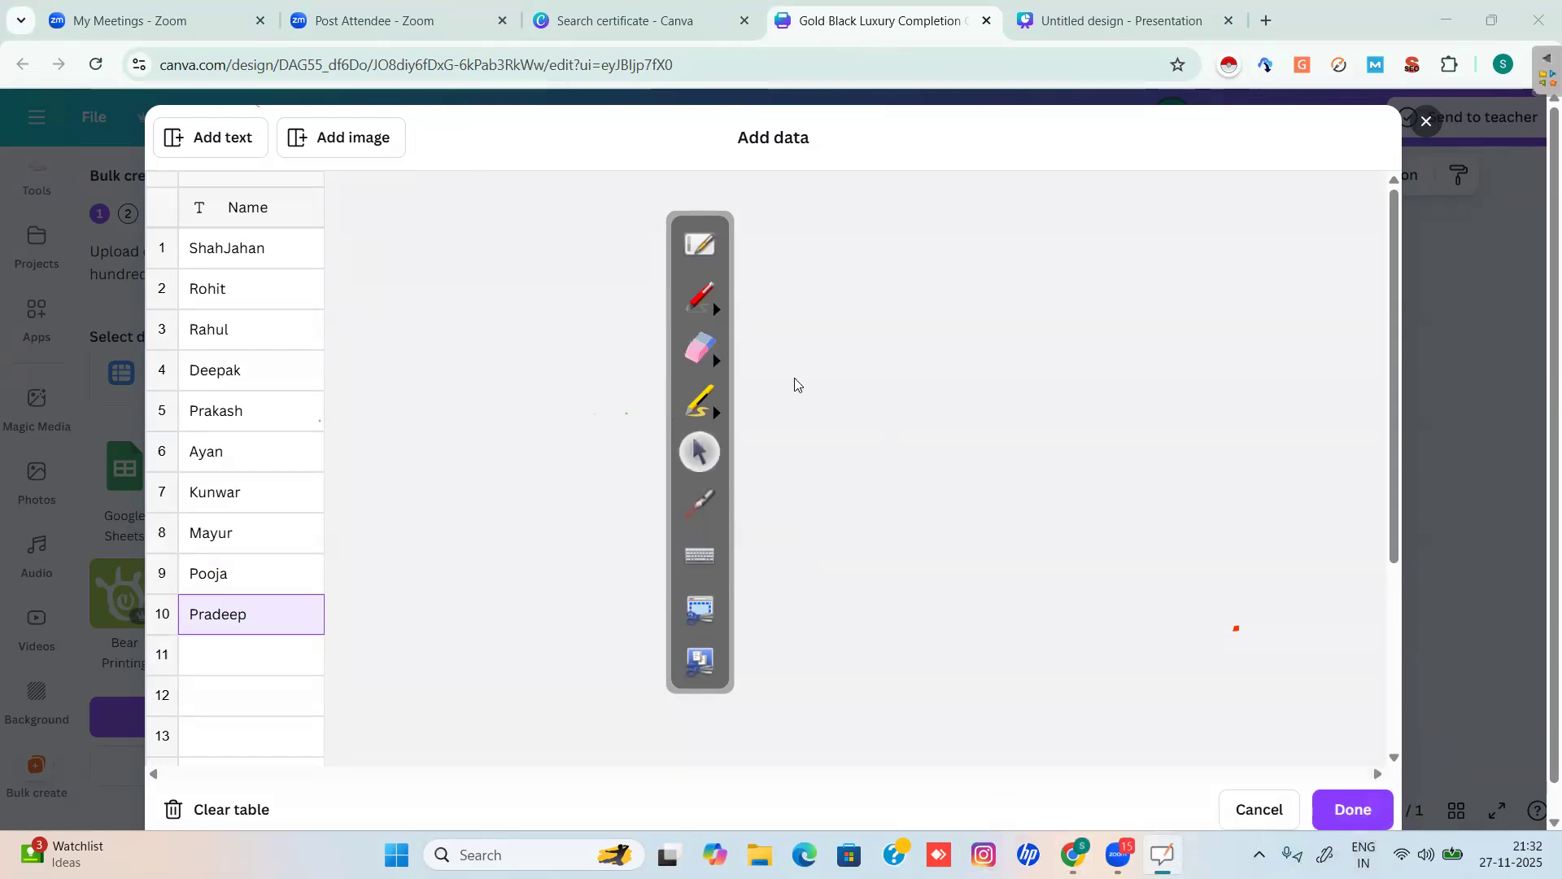
click(1347, 811)
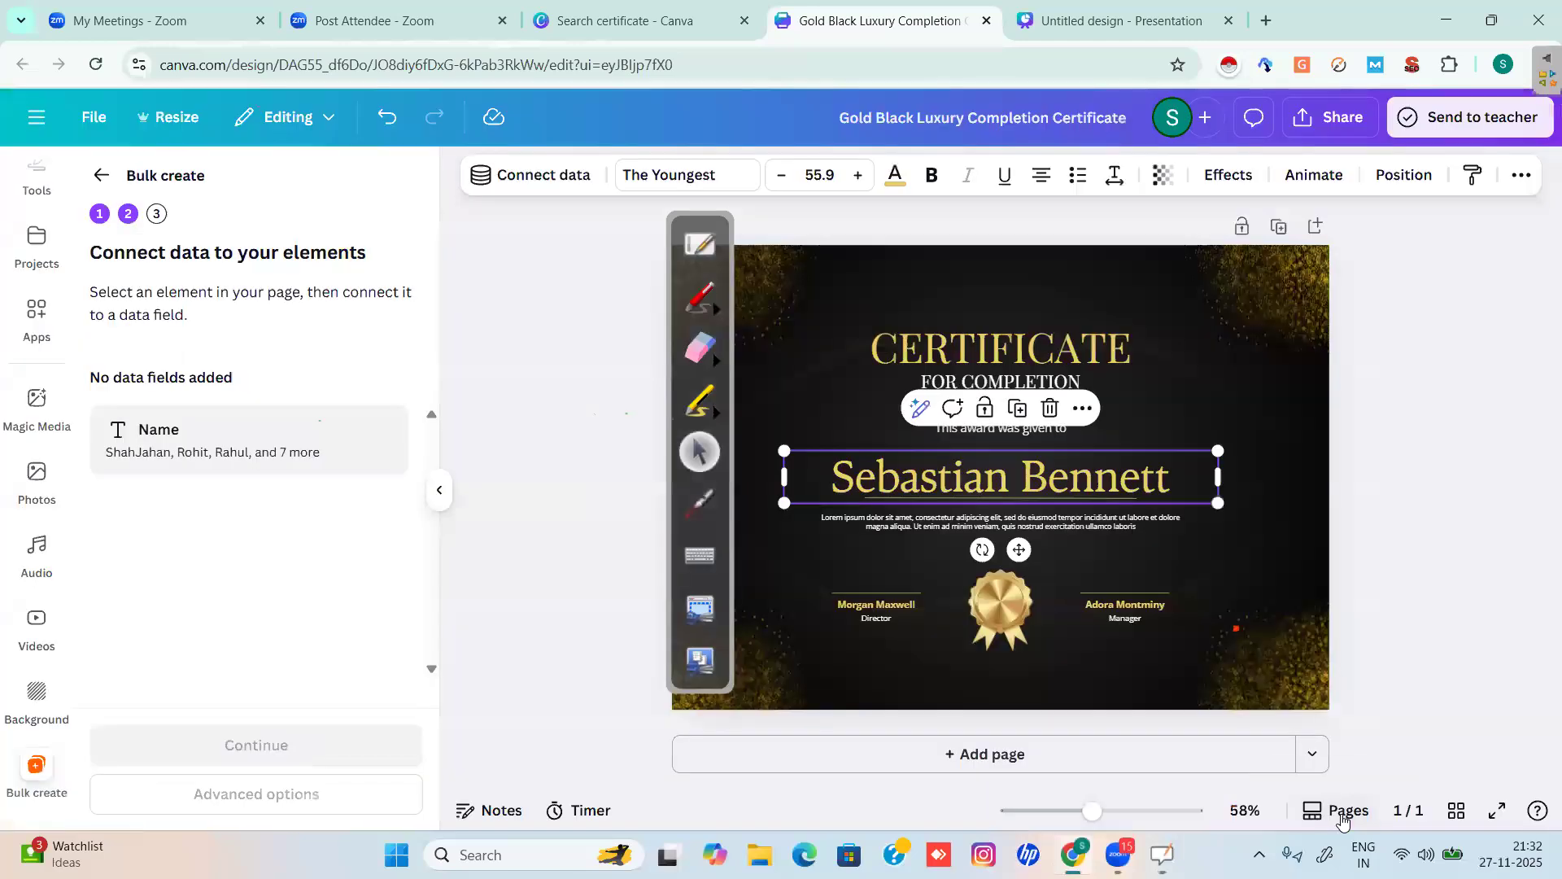
click(500, 672)
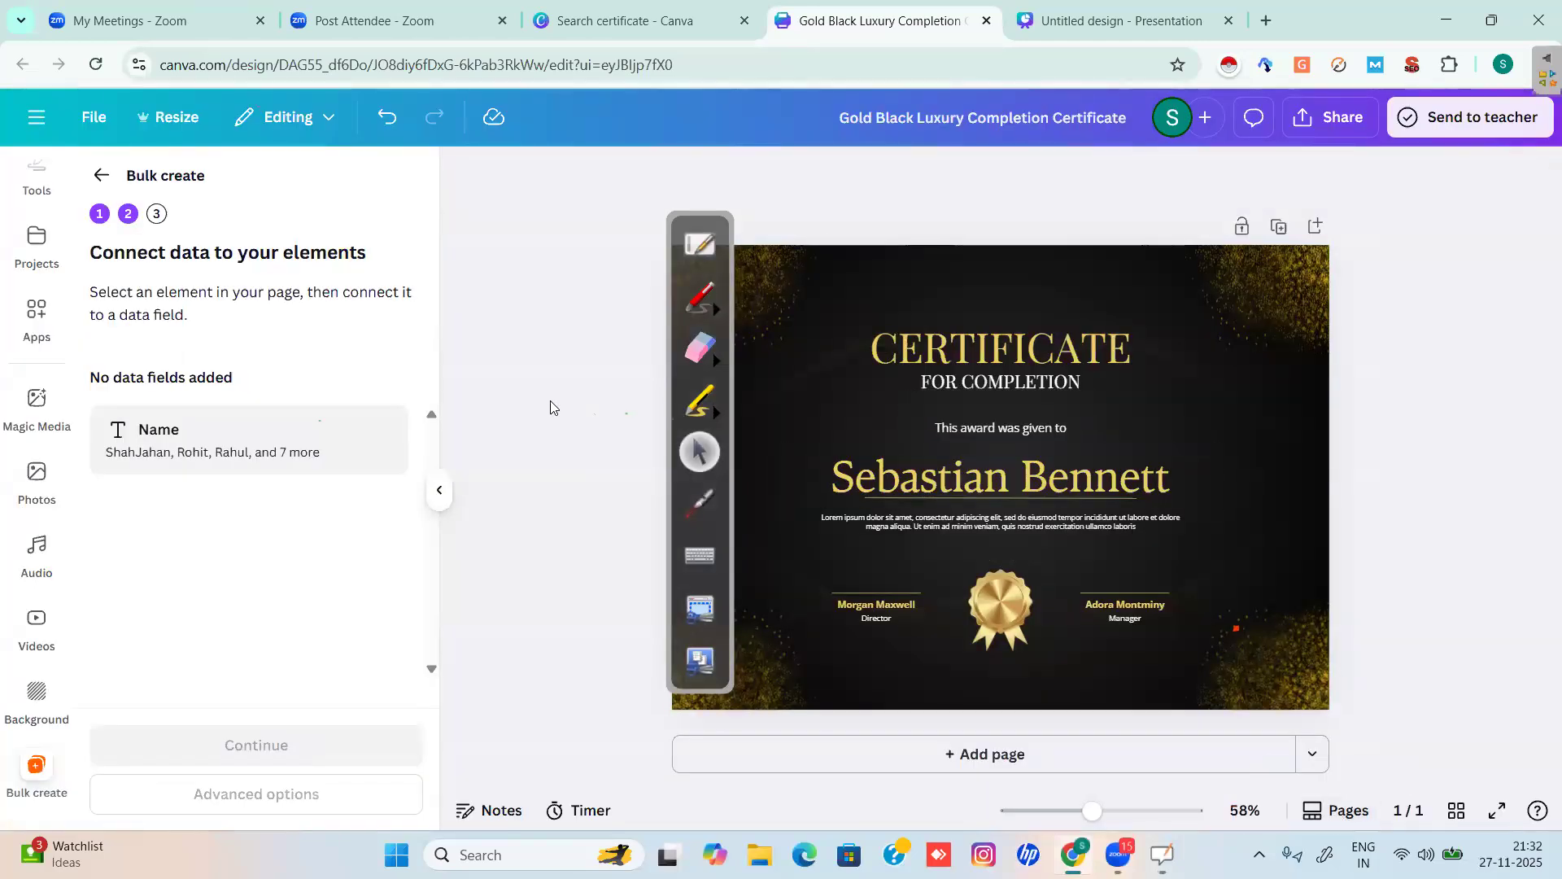
click(686, 317)
mouse_move(136, 192)
mouse_down()
mouse_move(118, 210)
mouse_move(140, 223)
mouse_move(129, 236)
mouse_move(220, 276)
mouse_move(261, 272)
mouse_up()
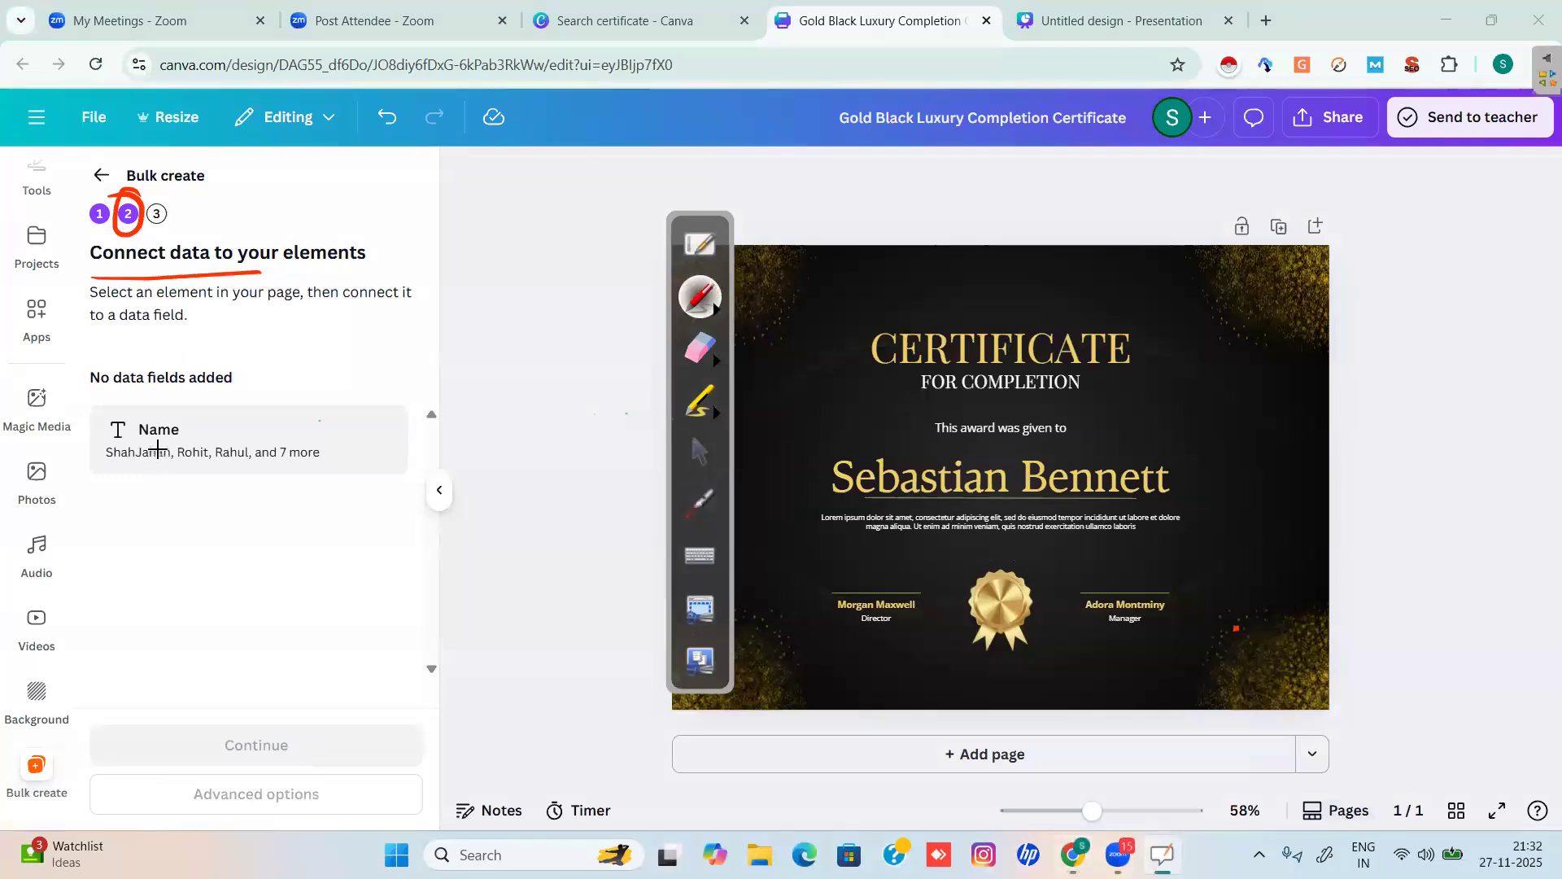
mouse_move(338, 407)
mouse_down()
mouse_move(142, 419)
mouse_move(342, 440)
mouse_move(252, 382)
mouse_up()
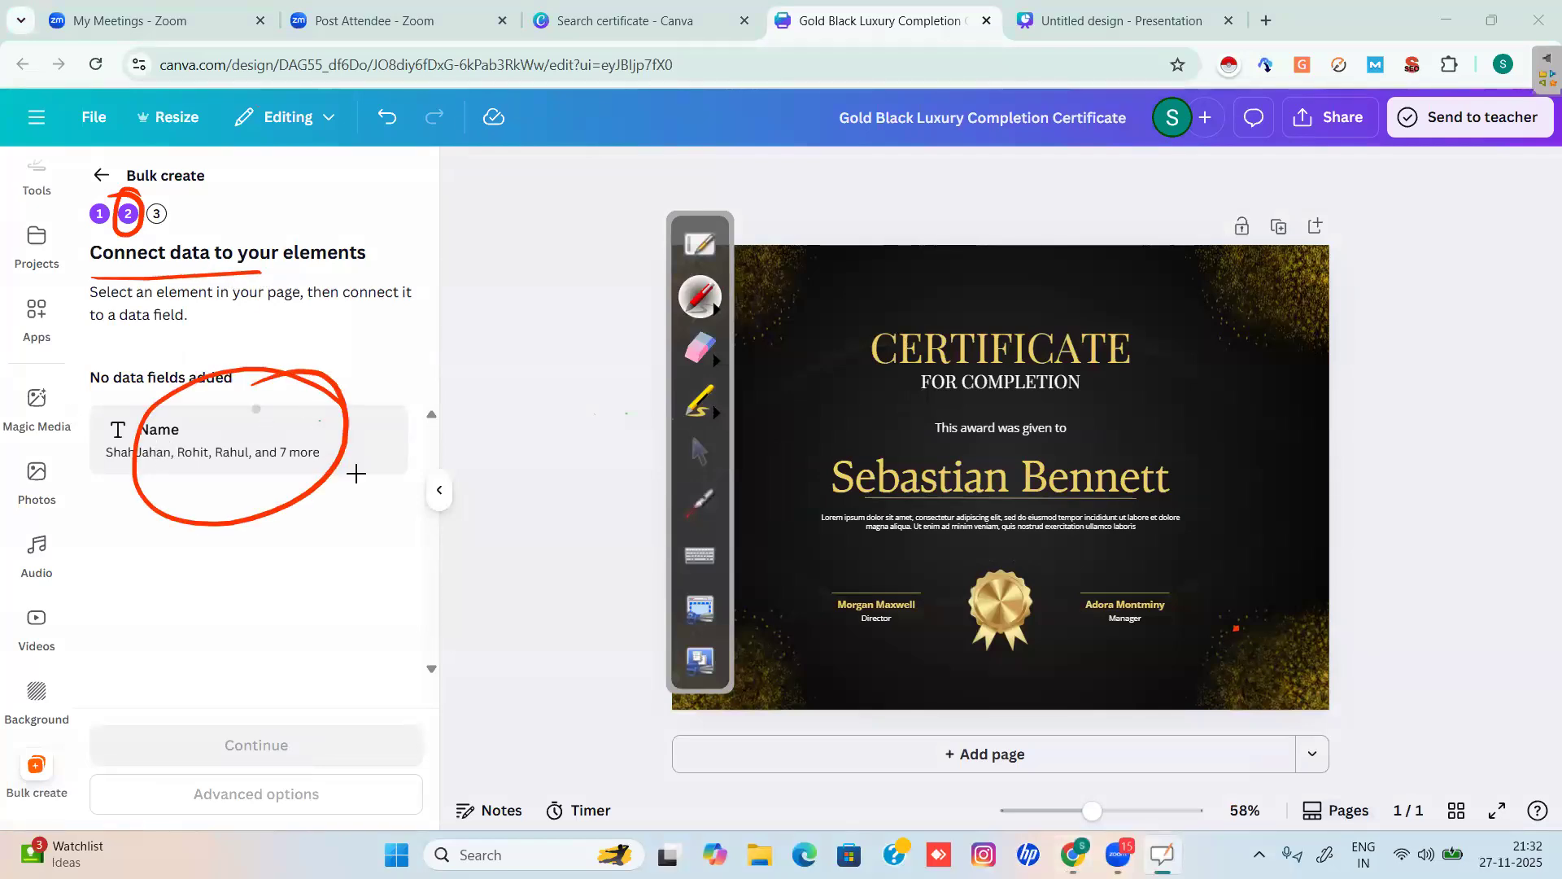
mouse_move(469, 403)
mouse_down()
mouse_move(472, 376)
mouse_move(453, 407)
mouse_move(545, 390)
mouse_move(571, 406)
mouse_up()
mouse_move(832, 439)
mouse_down()
mouse_move(820, 498)
mouse_move(1189, 484)
mouse_move(1167, 457)
mouse_move(823, 445)
mouse_up()
drag(558, 405, 609, 420)
drag(755, 461, 802, 466)
drag(780, 450, 780, 477)
click(700, 348)
drag(642, 367, 489, 412)
mouse_move(716, 452)
mouse_down()
mouse_move(1148, 465)
mouse_move(1210, 488)
mouse_up()
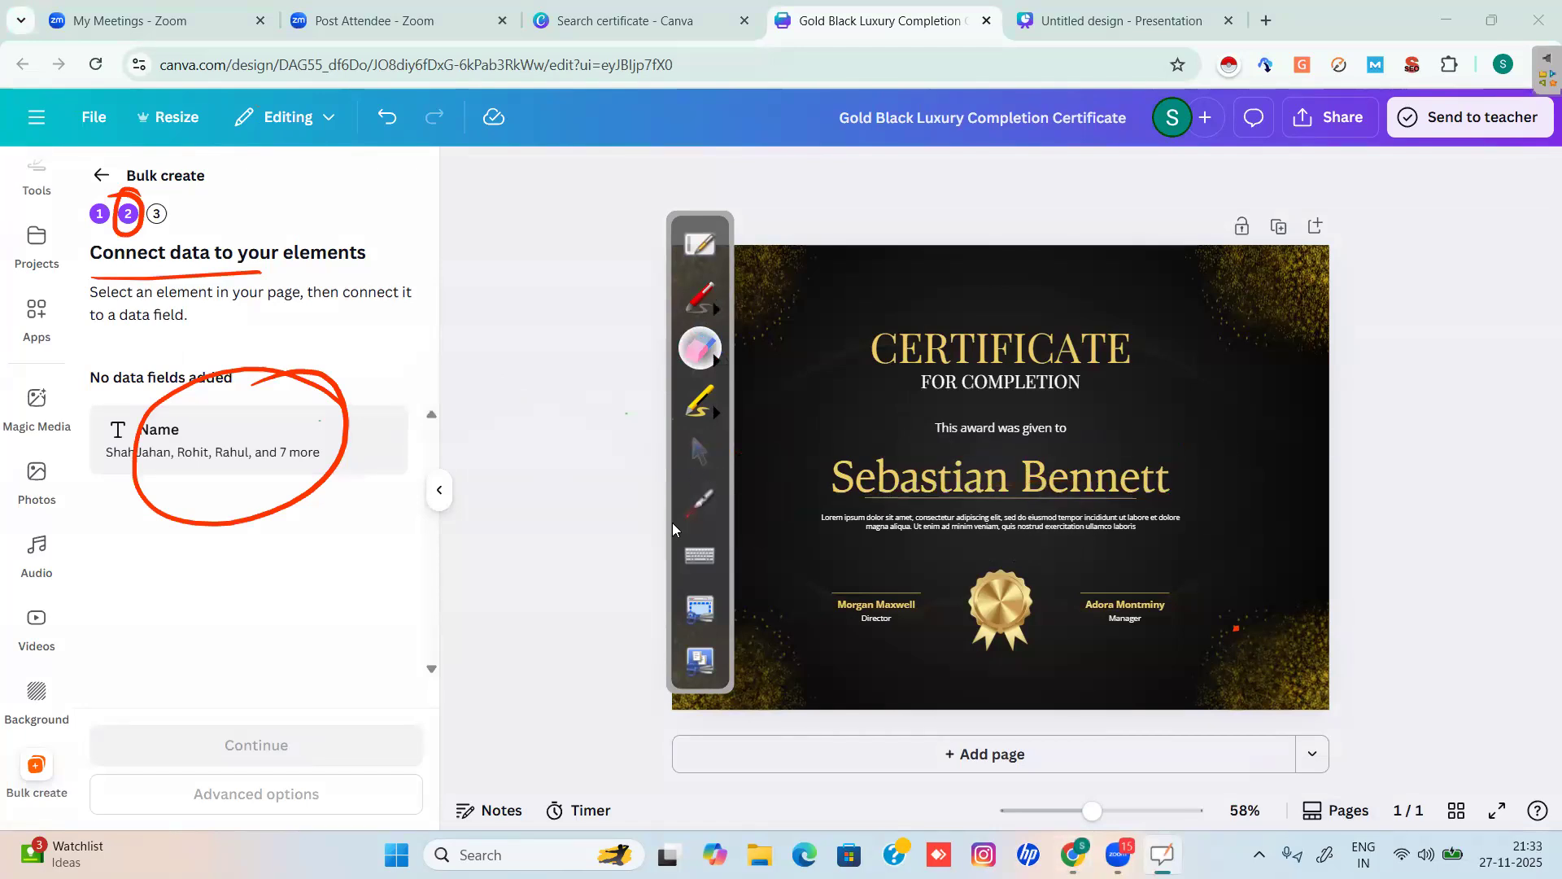
click(700, 452)
click(805, 480)
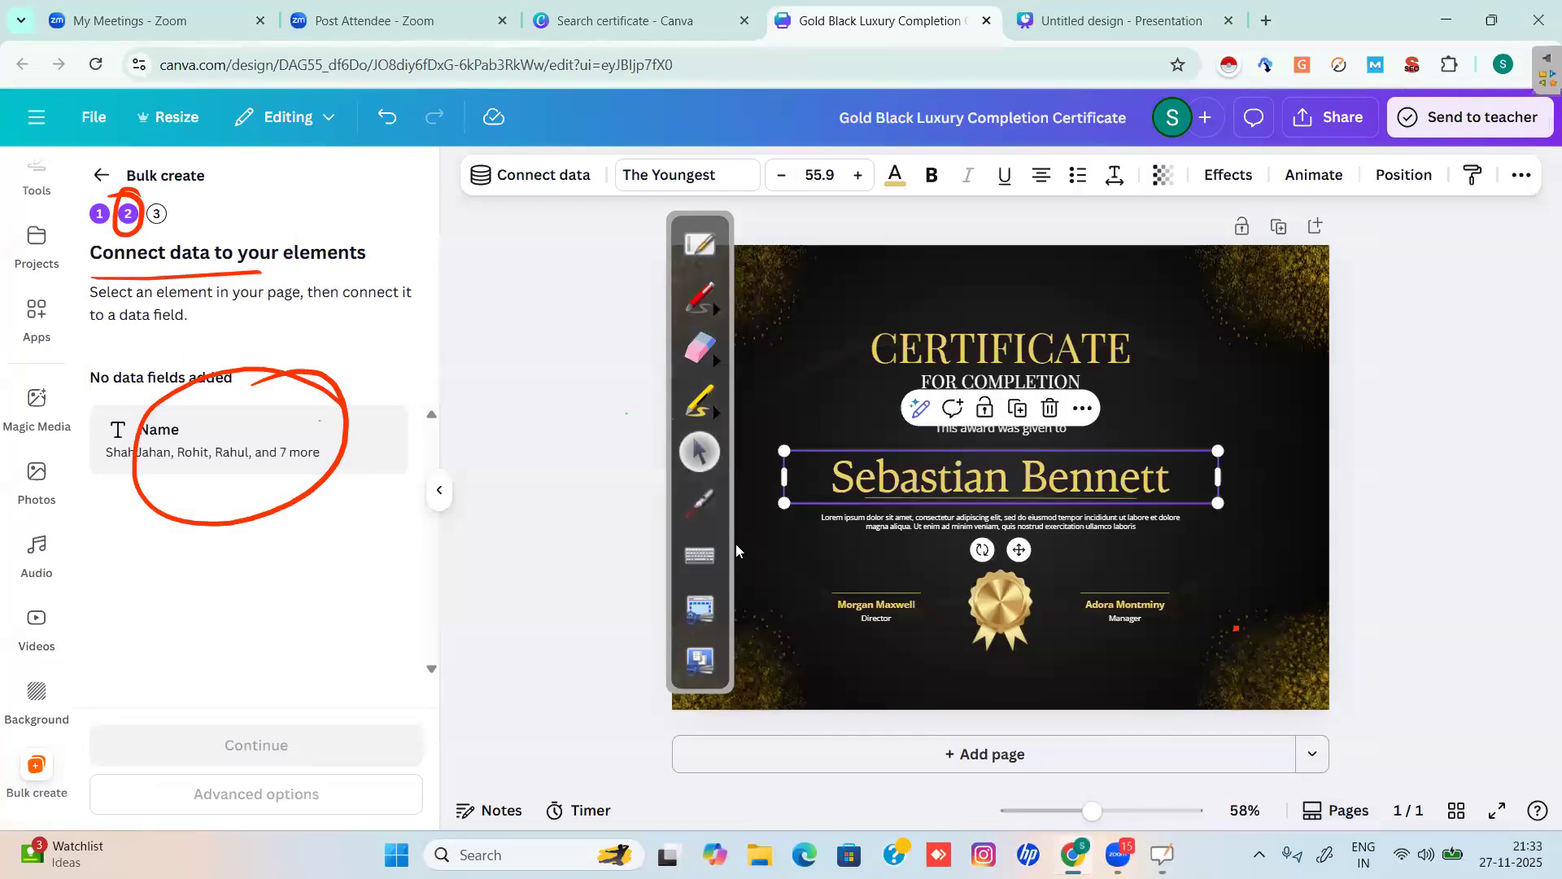
Mark the name text's extra actions in red, then open its More menu's Connect data choices.
click(698, 297)
mouse_move(606, 154)
mouse_down()
mouse_move(510, 126)
mouse_move(449, 198)
mouse_move(514, 231)
mouse_move(594, 185)
mouse_up()
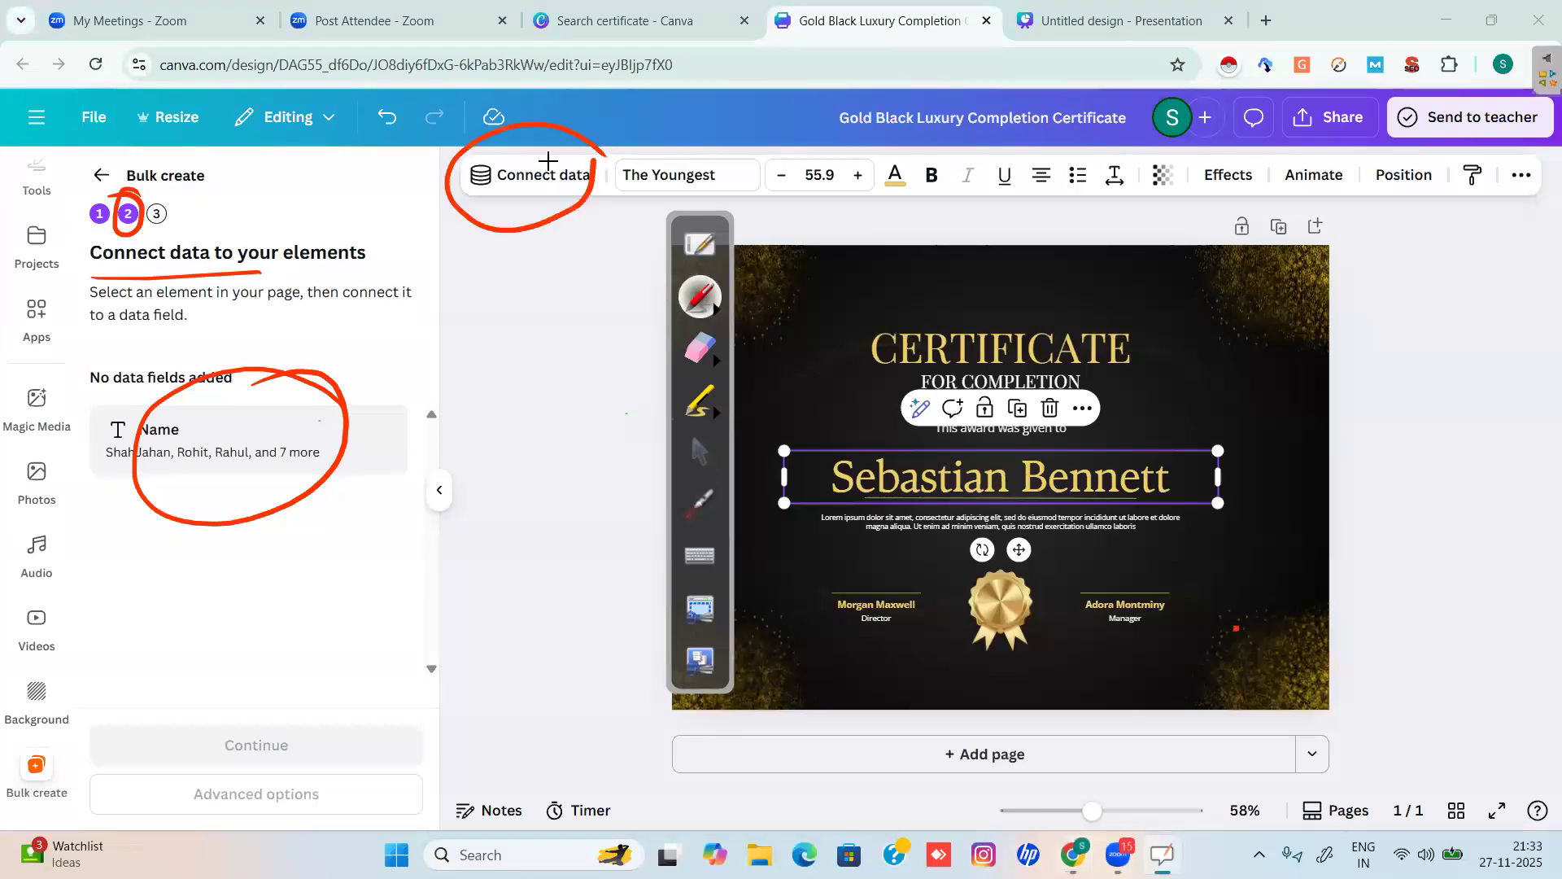
drag(1110, 397, 1099, 382)
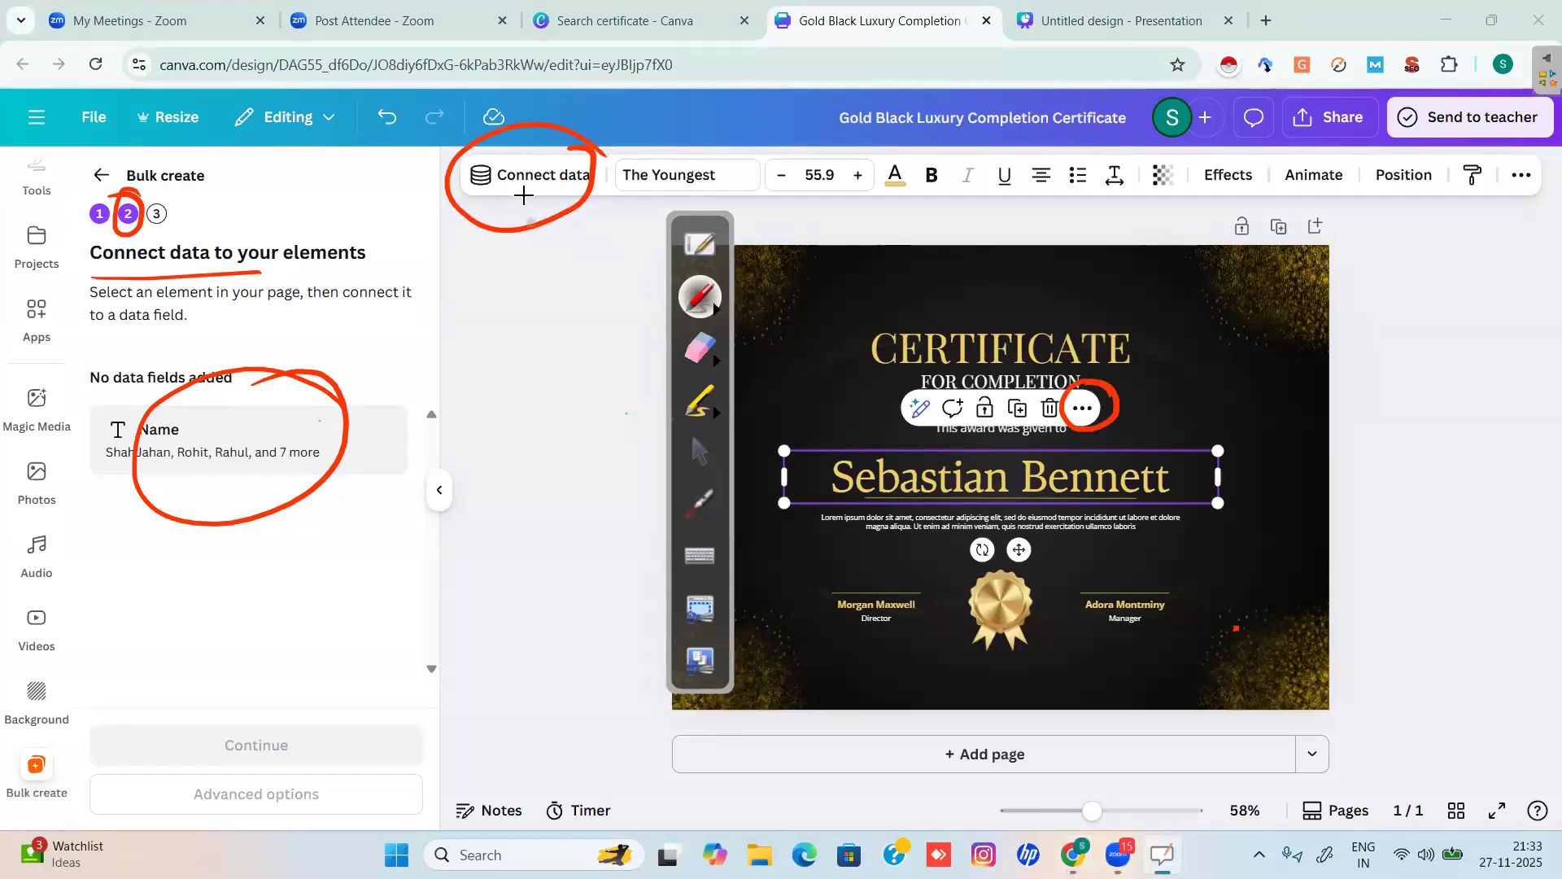
click(700, 452)
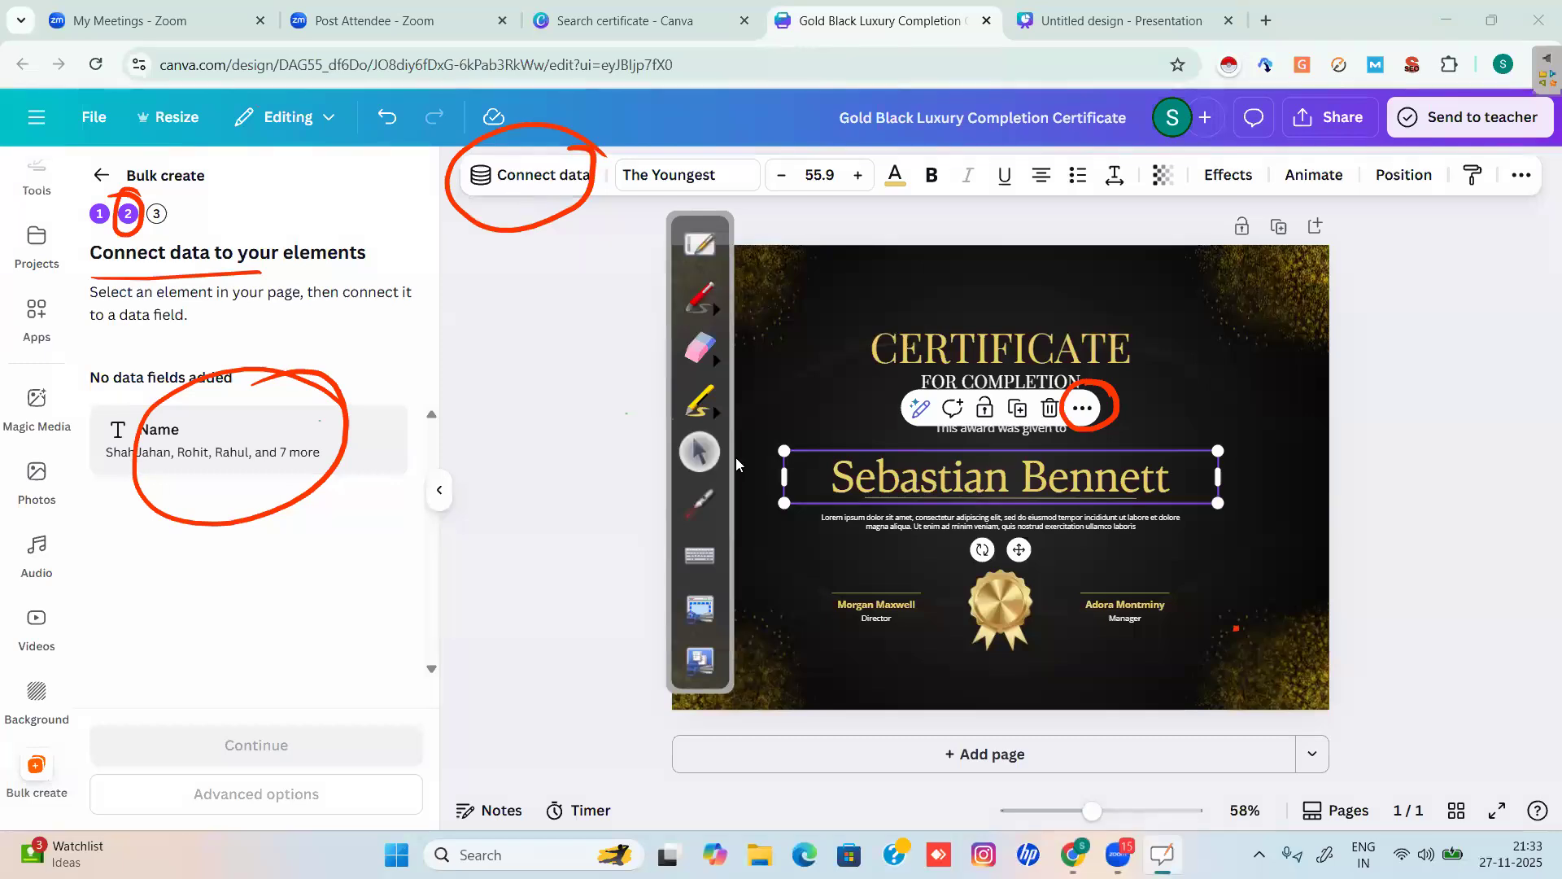
click(1082, 407)
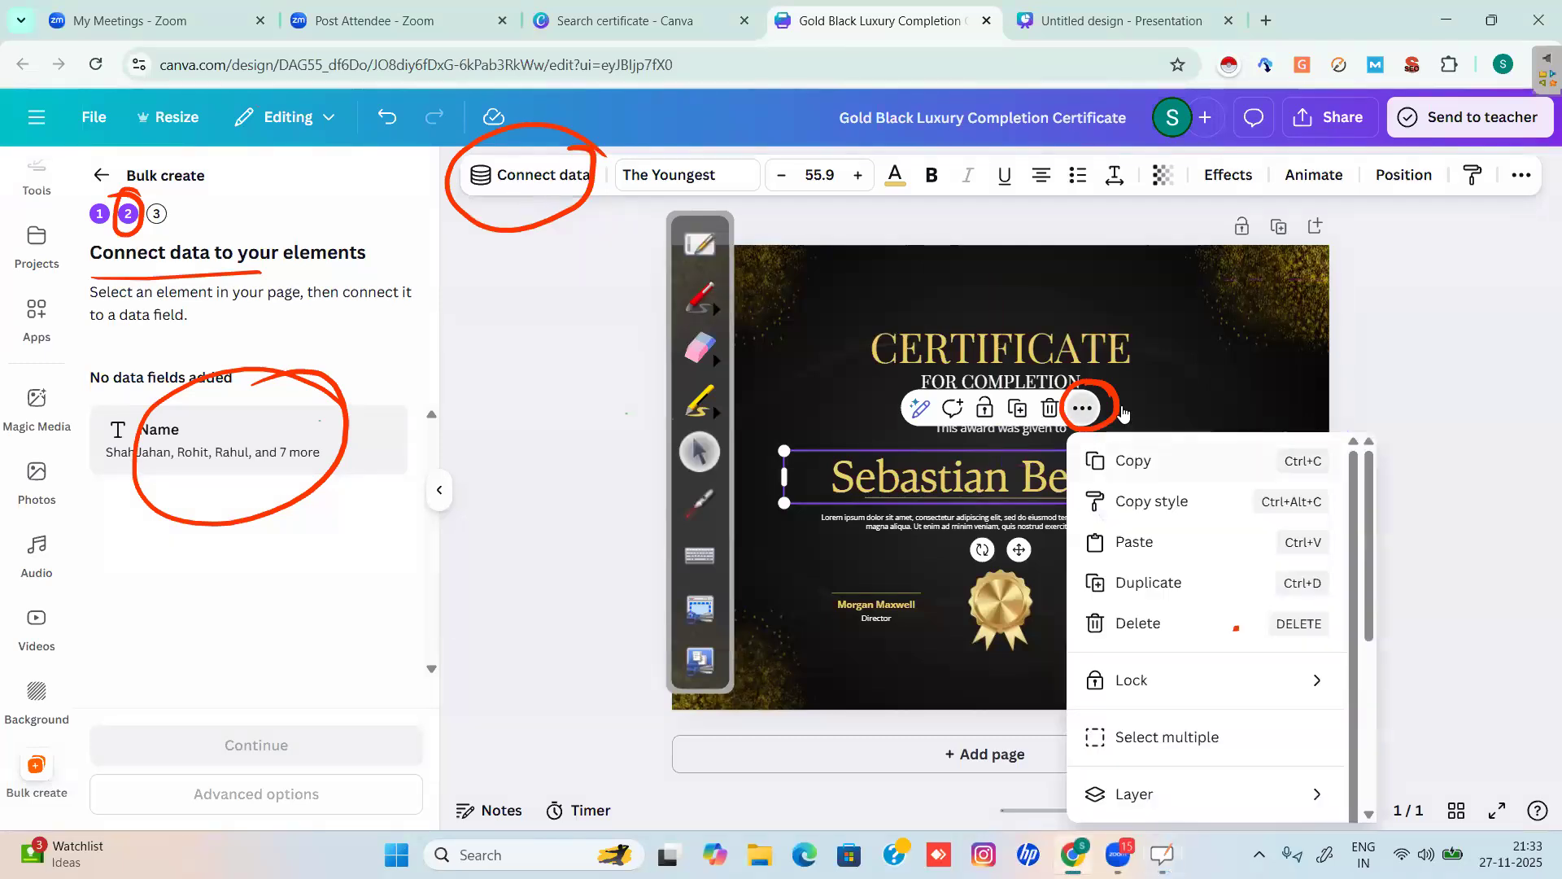
scroll(1205, 627, down, 2)
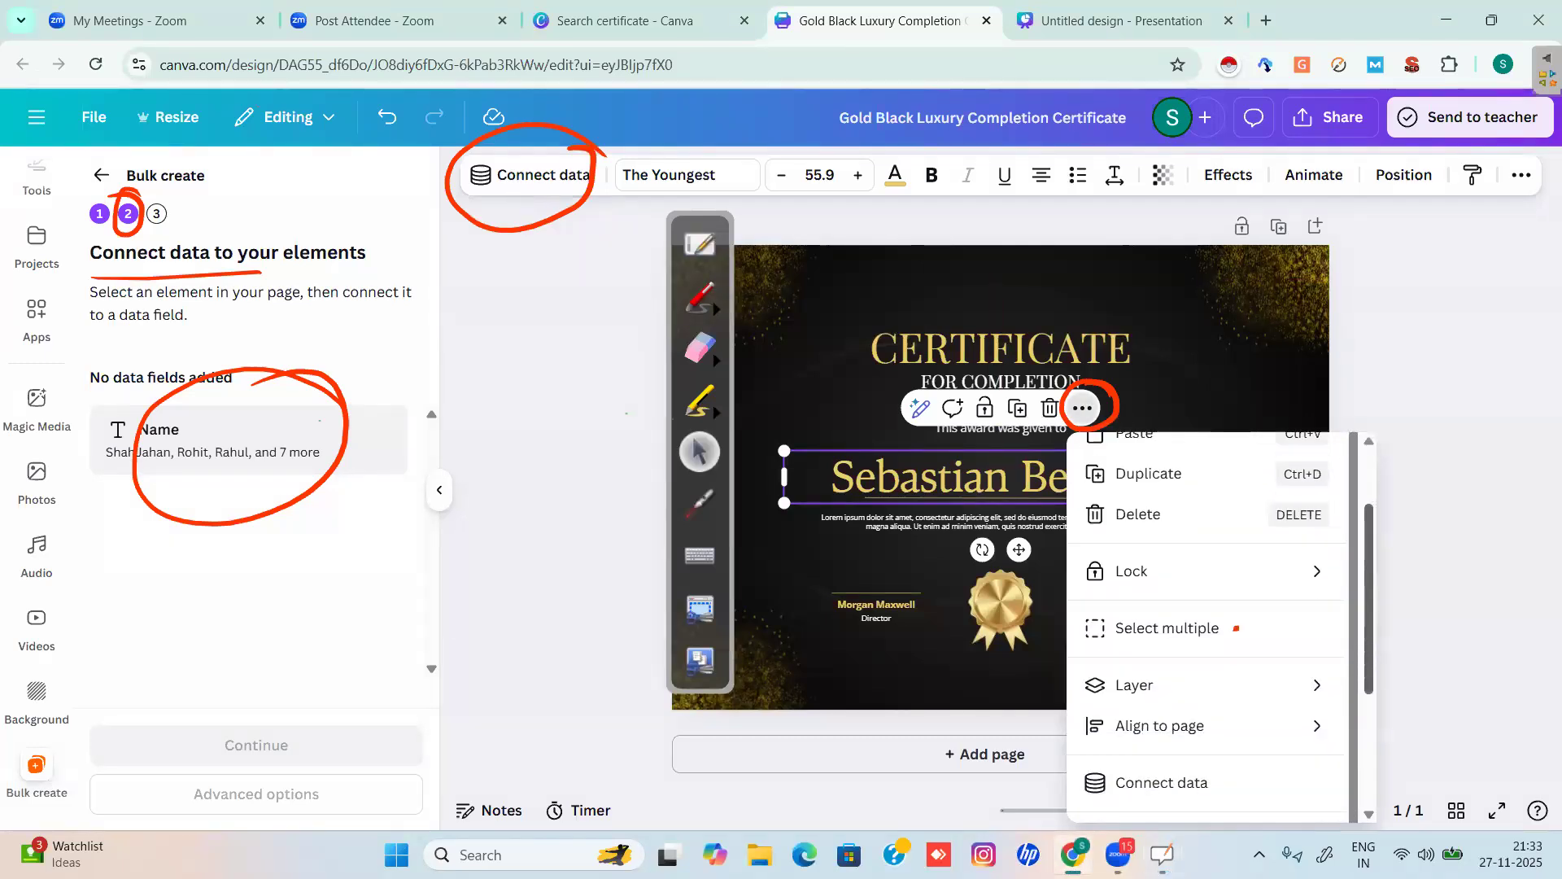
scroll(1204, 626, down, 1)
click(1161, 710)
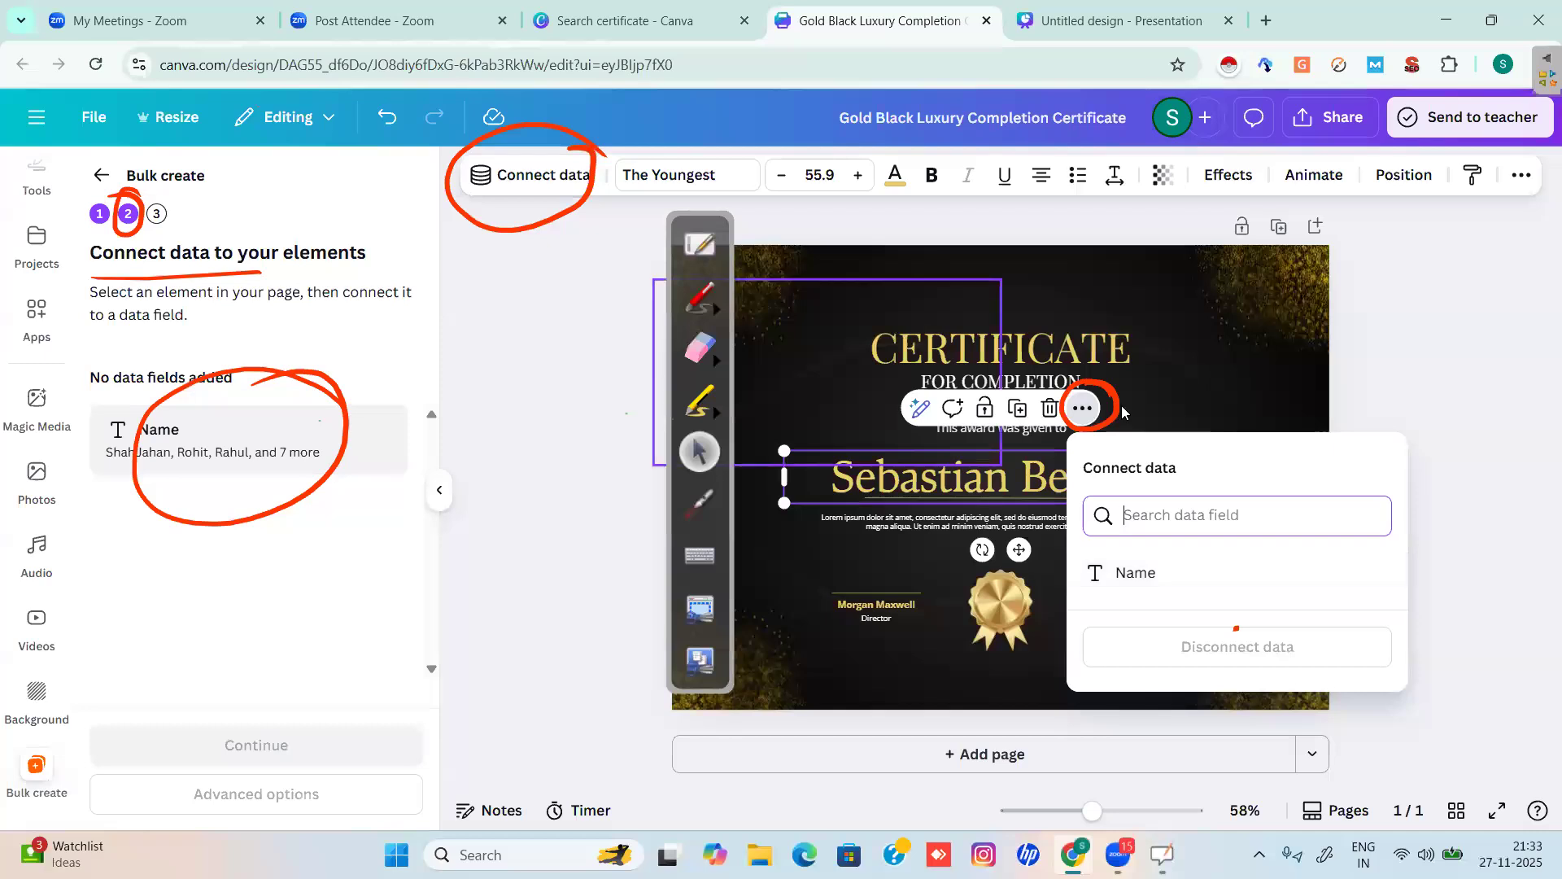
Circle the Name field option and connect it to the certificate's recipient name text.
click(700, 297)
drag(1178, 569, 1067, 538)
drag(1129, 610, 1184, 561)
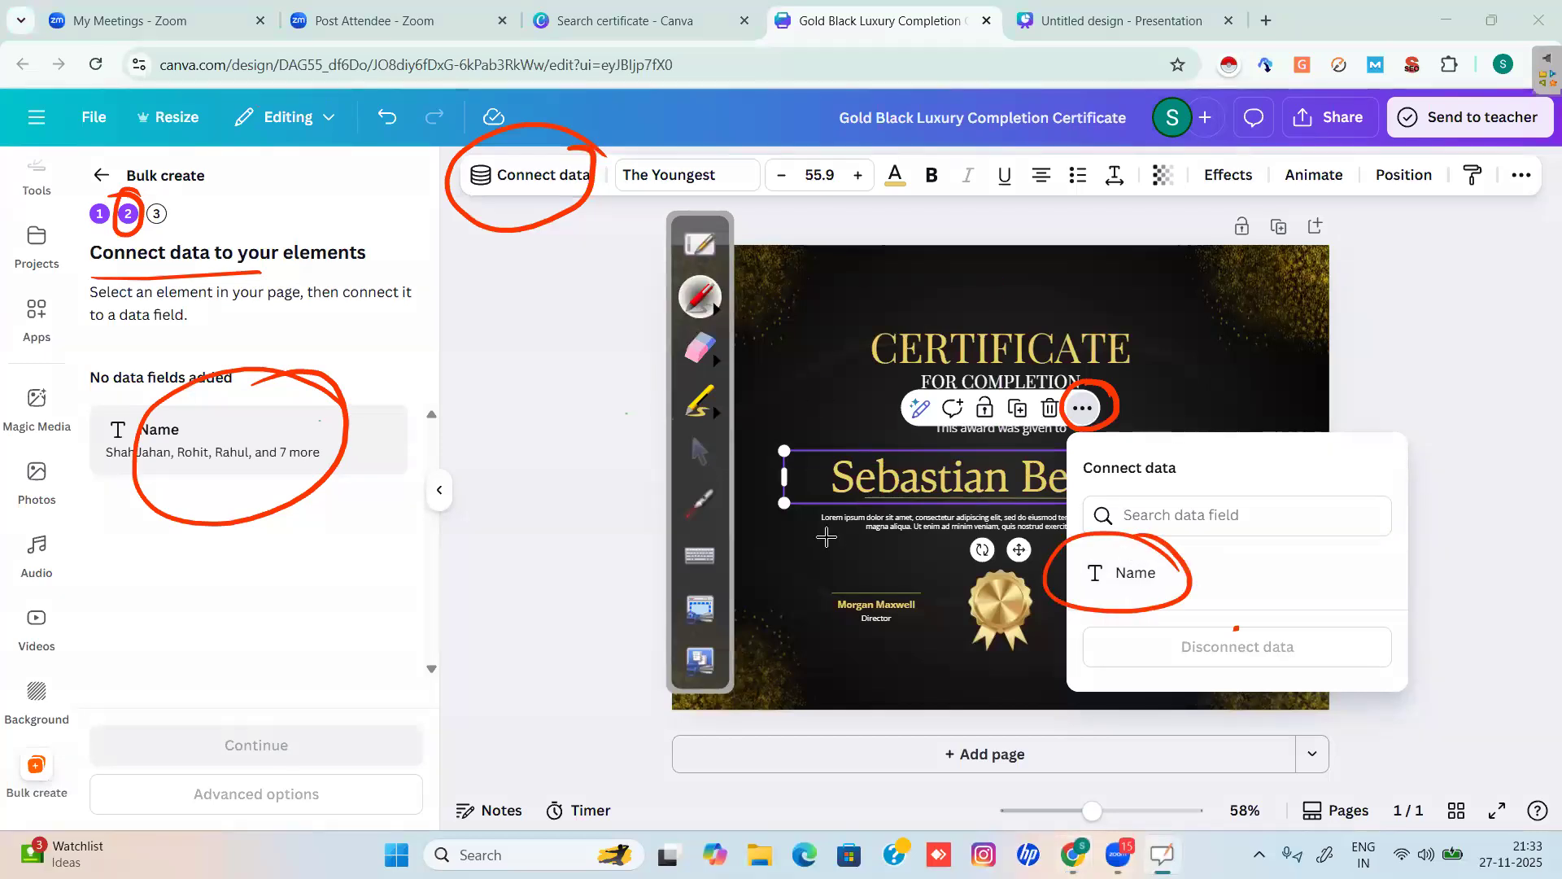
click(700, 452)
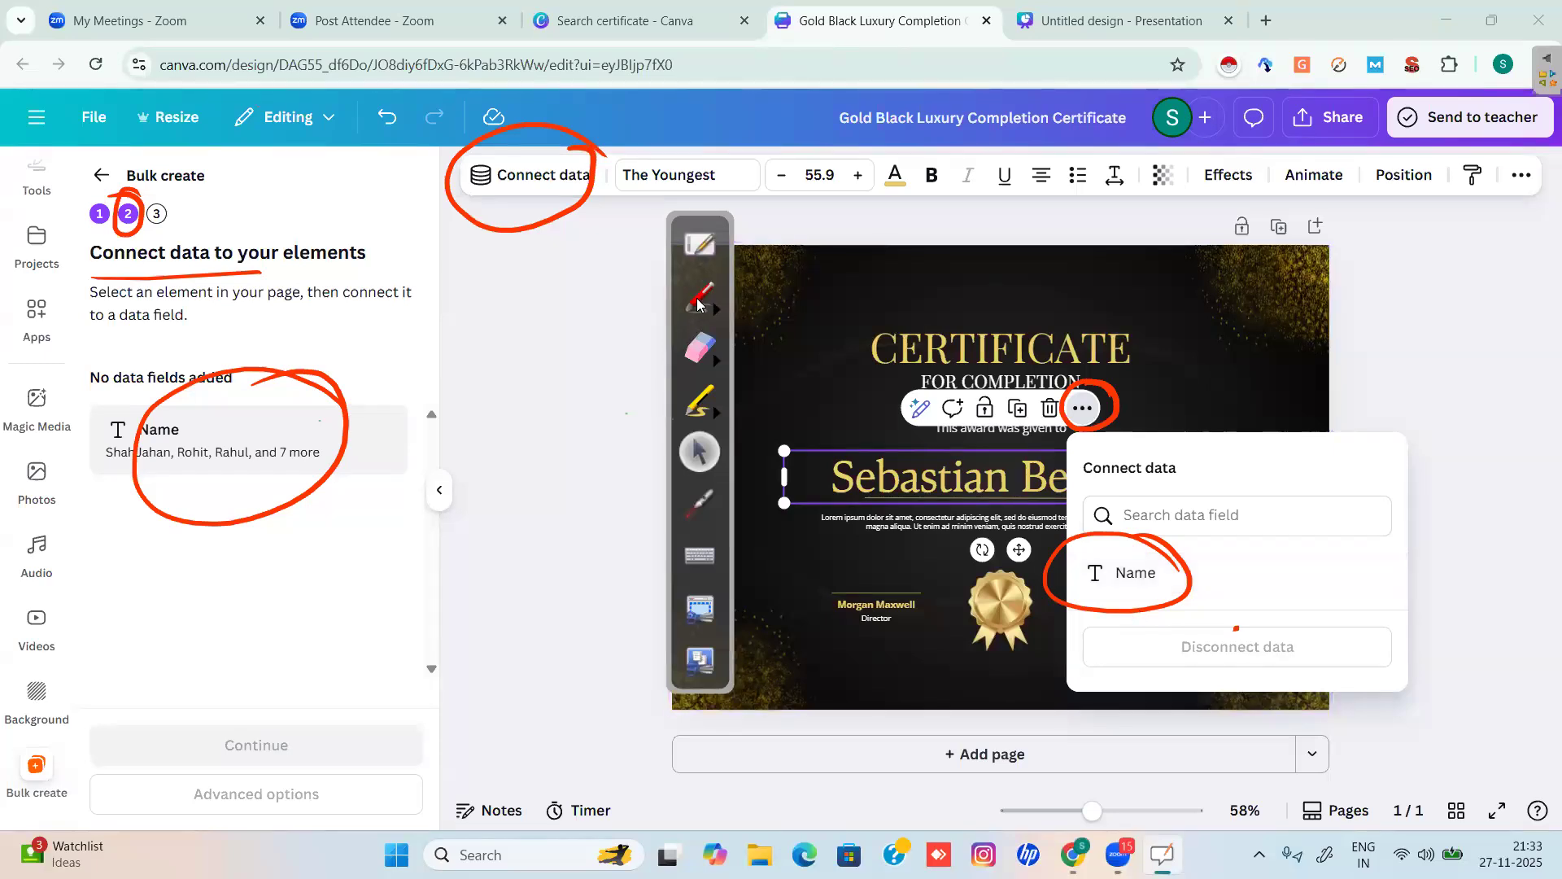
click(1135, 574)
click(698, 297)
mouse_move(339, 329)
mouse_down()
mouse_move(402, 316)
mouse_move(385, 335)
mouse_up()
Handwrite red 'Design' and 'DB-Manually' notes on the connect-data screen.
drag(427, 282, 427, 313)
mouse_move(417, 281)
mouse_down()
mouse_move(441, 310)
mouse_move(428, 312)
mouse_up()
mouse_move(453, 299)
mouse_down()
mouse_move(482, 278)
mouse_move(489, 303)
mouse_up()
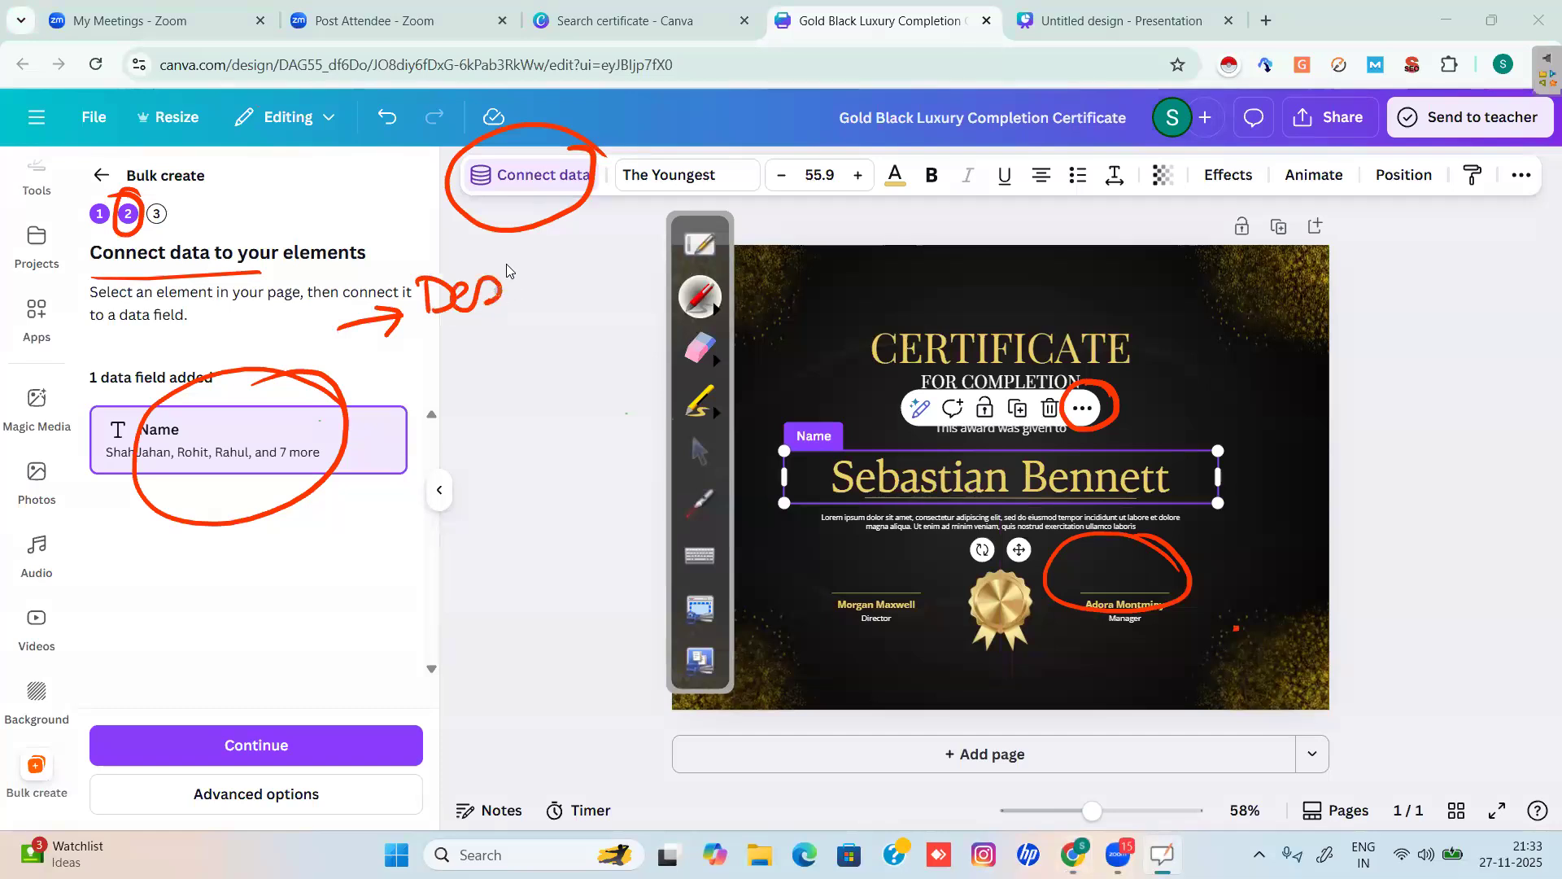
drag(573, 259, 581, 282)
mouse_move(350, 384)
mouse_down()
mouse_move(405, 368)
mouse_move(413, 403)
mouse_move(423, 355)
mouse_move(439, 378)
mouse_up()
mouse_move(451, 346)
mouse_down()
mouse_move(488, 352)
mouse_move(476, 378)
mouse_move(511, 349)
mouse_up()
mouse_move(515, 352)
mouse_down()
mouse_move(539, 322)
mouse_move(545, 343)
mouse_move(620, 303)
mouse_move(626, 276)
mouse_move(657, 293)
mouse_move(547, 374)
mouse_up()
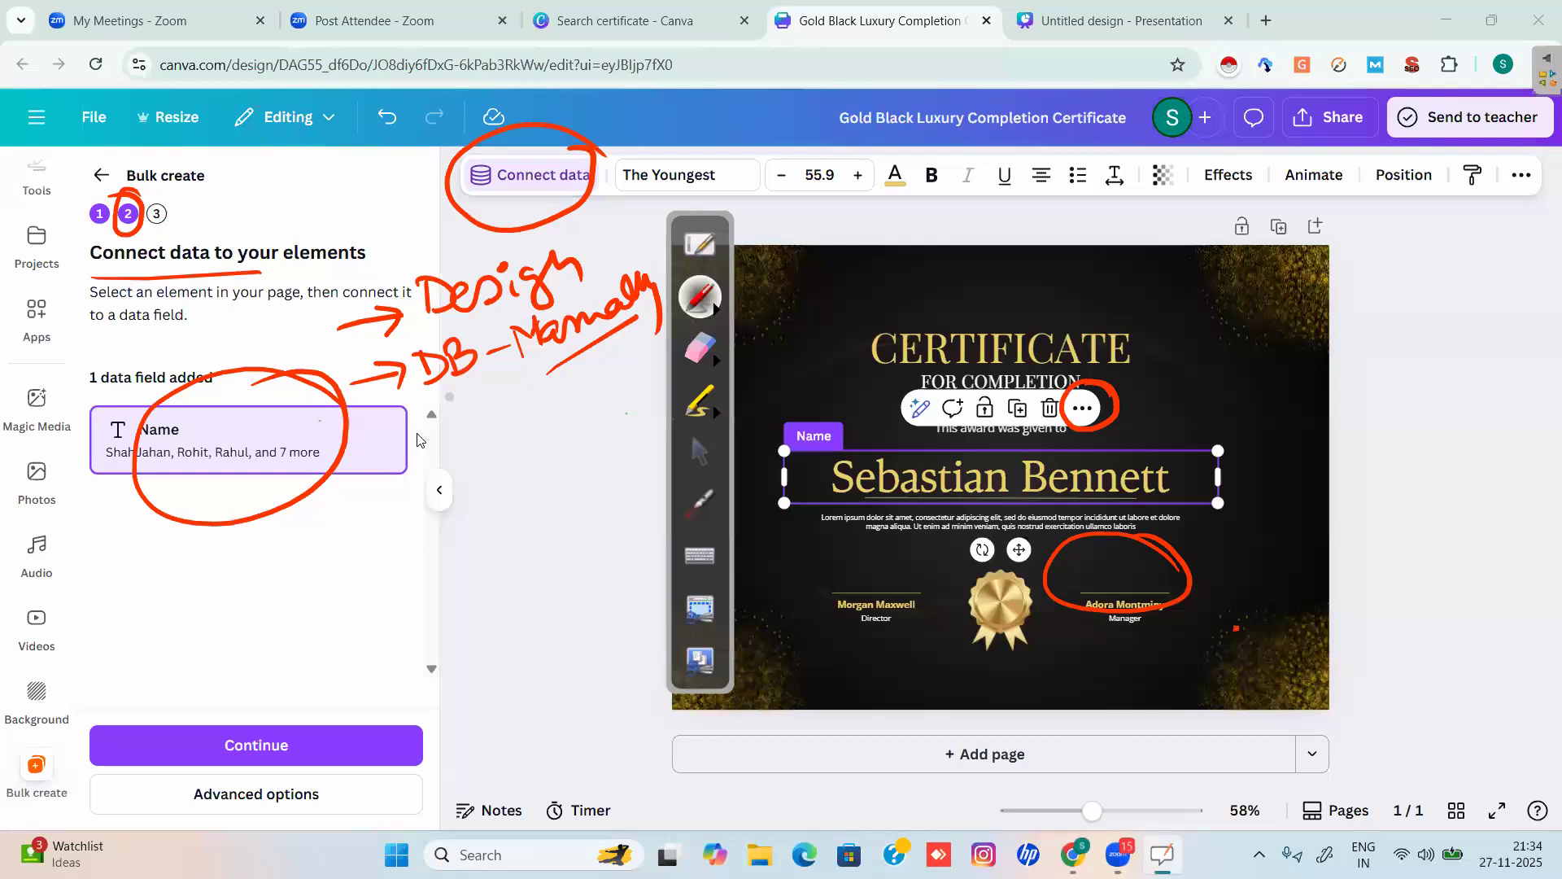
Add a 'DB + Design' note, box and underline the notes, and tick step 3.
mouse_move(392, 454)
mouse_down()
mouse_move(427, 435)
mouse_move(440, 450)
mouse_move(452, 415)
mouse_move(484, 438)
mouse_up()
mouse_move(517, 427)
mouse_down()
mouse_move(539, 397)
mouse_move(537, 438)
mouse_up()
mouse_move(573, 384)
mouse_down()
mouse_move(572, 413)
mouse_move(633, 388)
mouse_up()
mouse_move(651, 365)
mouse_down()
mouse_move(643, 408)
mouse_move(651, 348)
mouse_up()
mouse_move(657, 379)
mouse_down()
mouse_move(669, 350)
mouse_move(555, 358)
mouse_move(443, 390)
mouse_move(639, 432)
mouse_move(651, 358)
mouse_up()
mouse_move(388, 342)
mouse_down()
mouse_move(401, 254)
mouse_move(641, 257)
mouse_move(624, 327)
mouse_move(402, 398)
mouse_up()
mouse_move(608, 426)
mouse_down()
mouse_move(474, 495)
mouse_move(606, 448)
mouse_up()
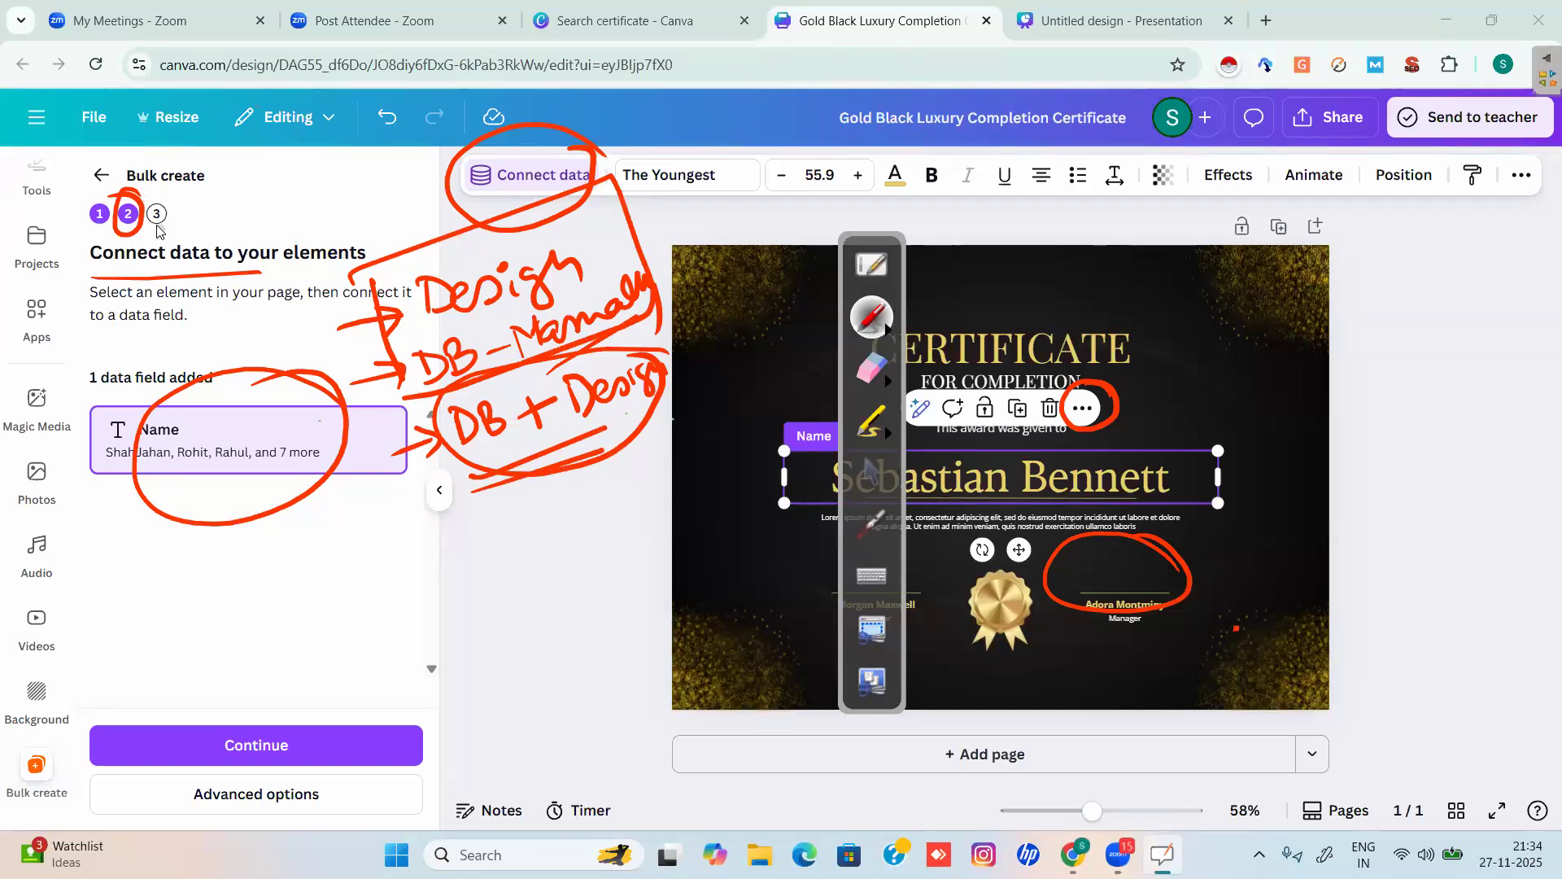
drag(155, 215, 180, 210)
Mark the Continue option and advance Bulk create to the Apply data step.
click(870, 474)
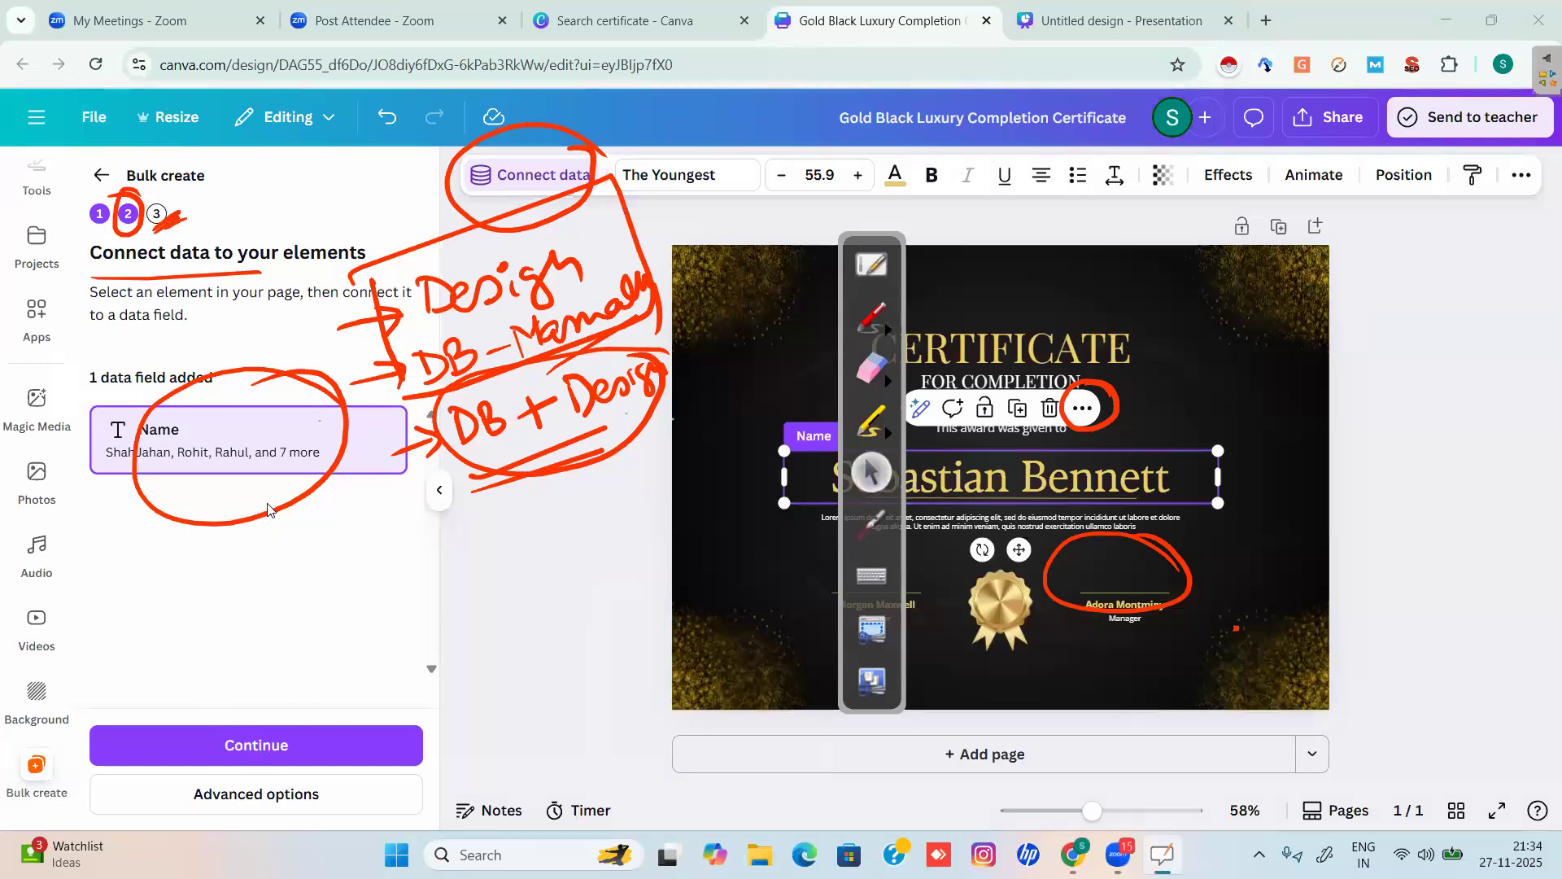
click(867, 321)
mouse_move(341, 691)
mouse_down()
mouse_move(382, 777)
mouse_move(273, 655)
mouse_up()
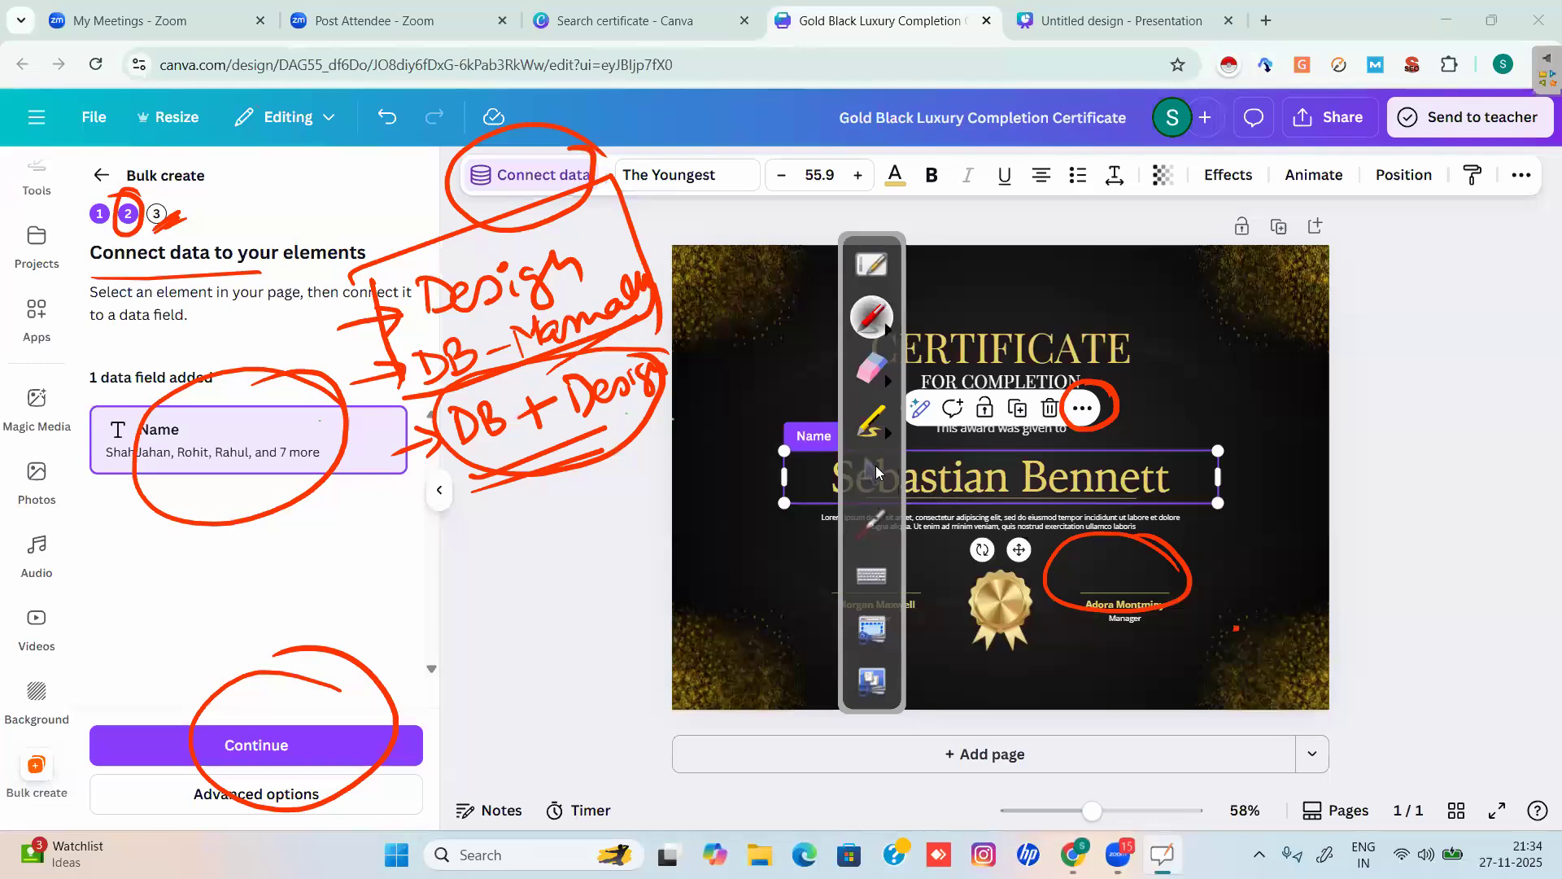
click(876, 472)
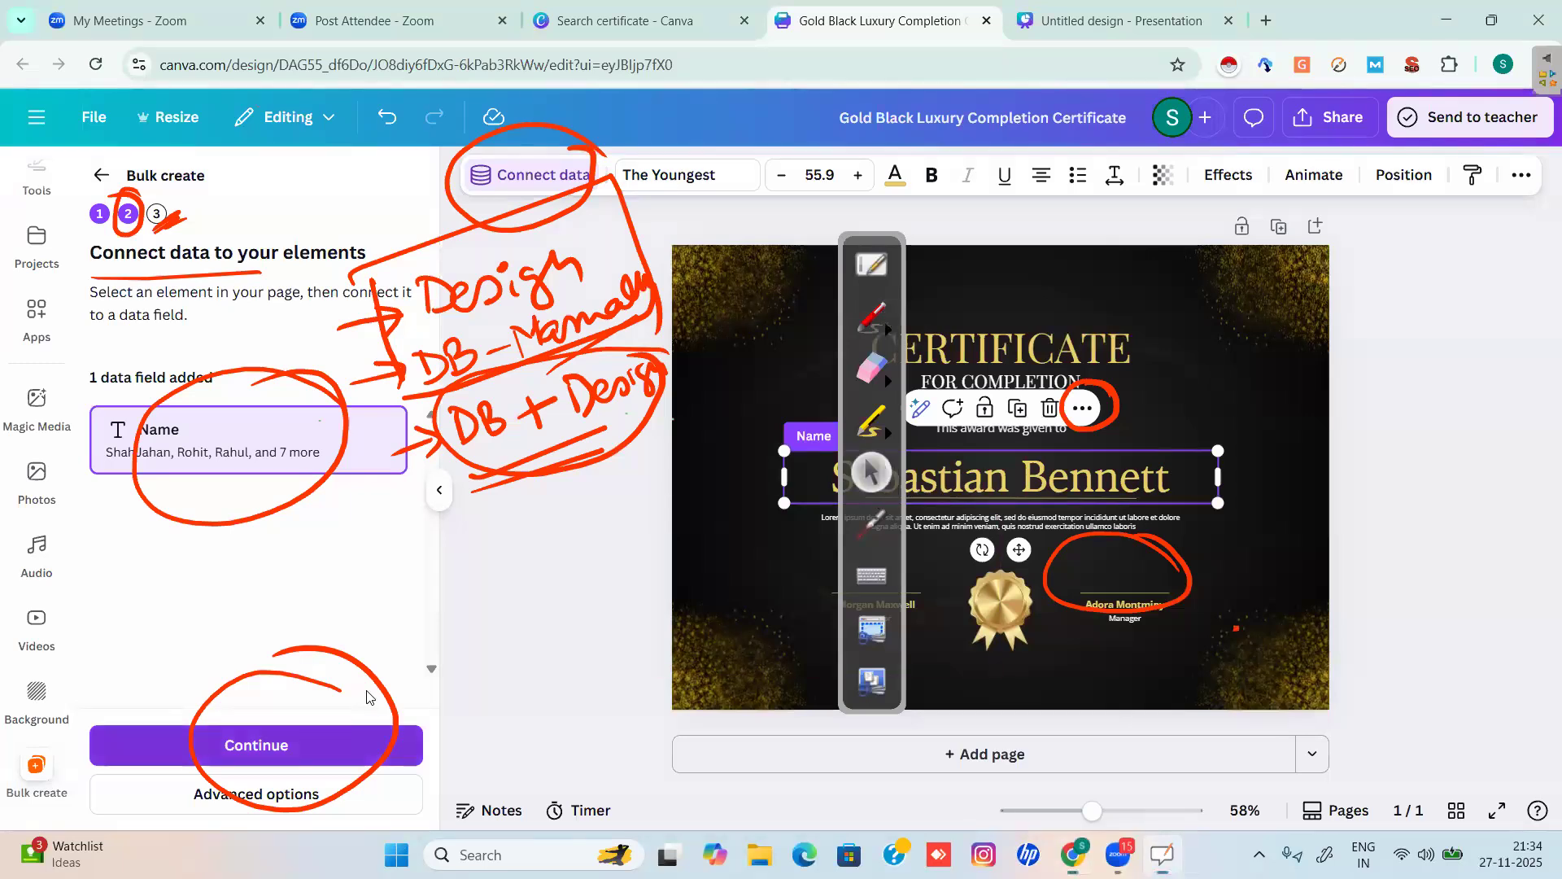
click(362, 745)
Erase the hand-drawn notes and move the annotation toolbar off the certificate.
click(869, 377)
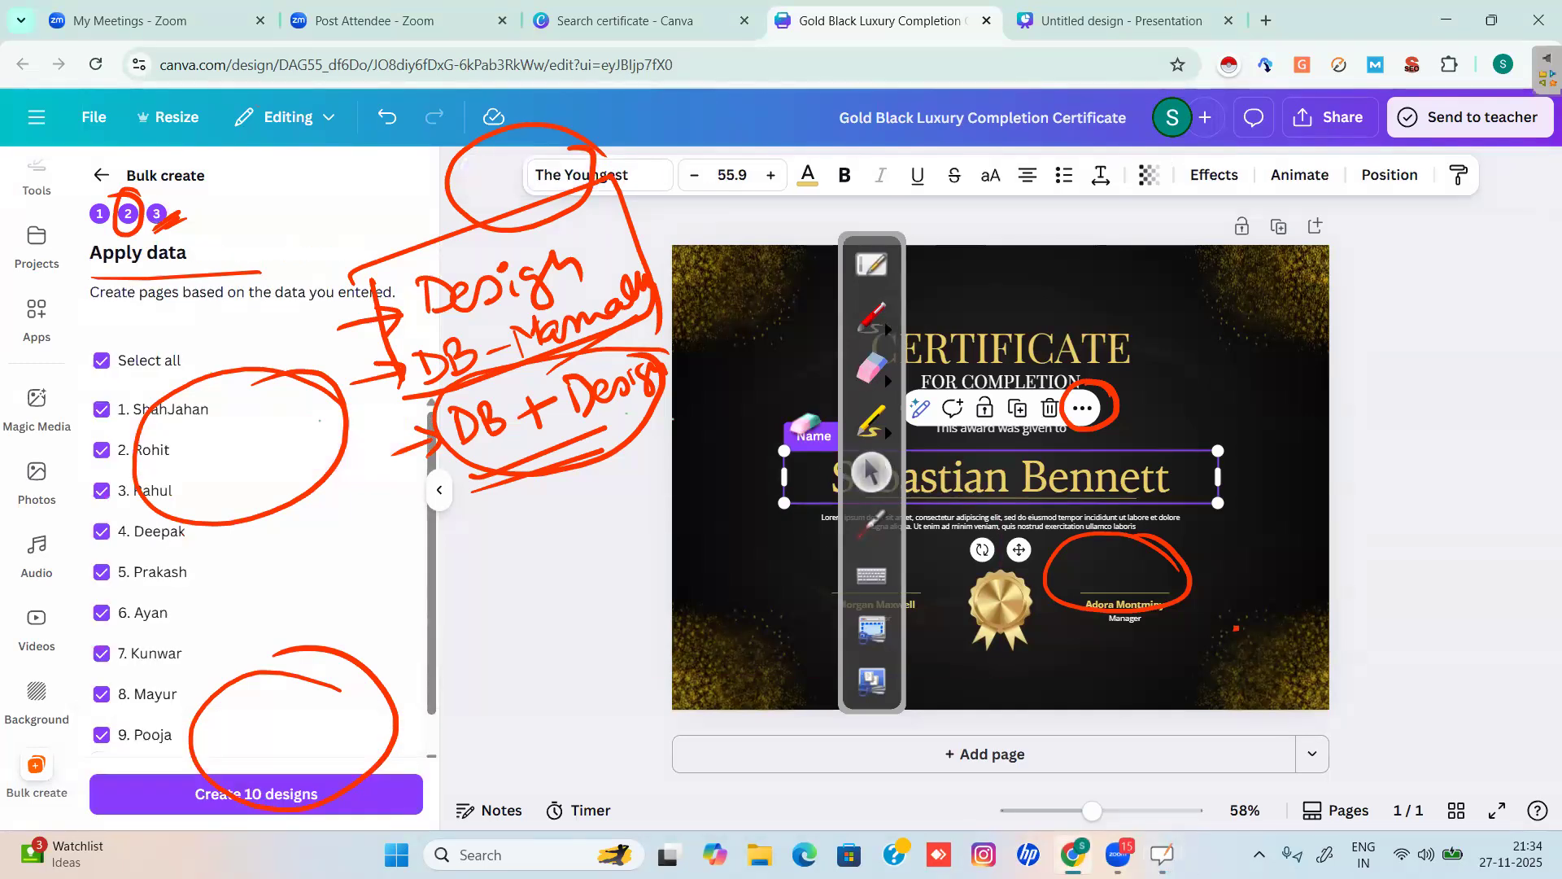
mouse_move(571, 486)
mouse_down()
mouse_move(407, 416)
mouse_move(165, 412)
mouse_move(212, 549)
mouse_move(293, 440)
mouse_move(320, 339)
mouse_move(418, 384)
mouse_move(368, 271)
mouse_move(426, 239)
mouse_move(490, 294)
mouse_move(562, 533)
mouse_move(569, 135)
mouse_move(645, 389)
mouse_move(642, 270)
mouse_move(652, 448)
mouse_move(198, 697)
mouse_move(342, 804)
mouse_move(307, 645)
mouse_move(489, 716)
mouse_move(1053, 560)
mouse_move(1161, 585)
mouse_move(1078, 426)
mouse_move(1124, 374)
mouse_move(518, 363)
mouse_move(164, 265)
mouse_move(127, 212)
mouse_move(200, 208)
mouse_move(380, 447)
mouse_move(779, 508)
mouse_up()
click(870, 476)
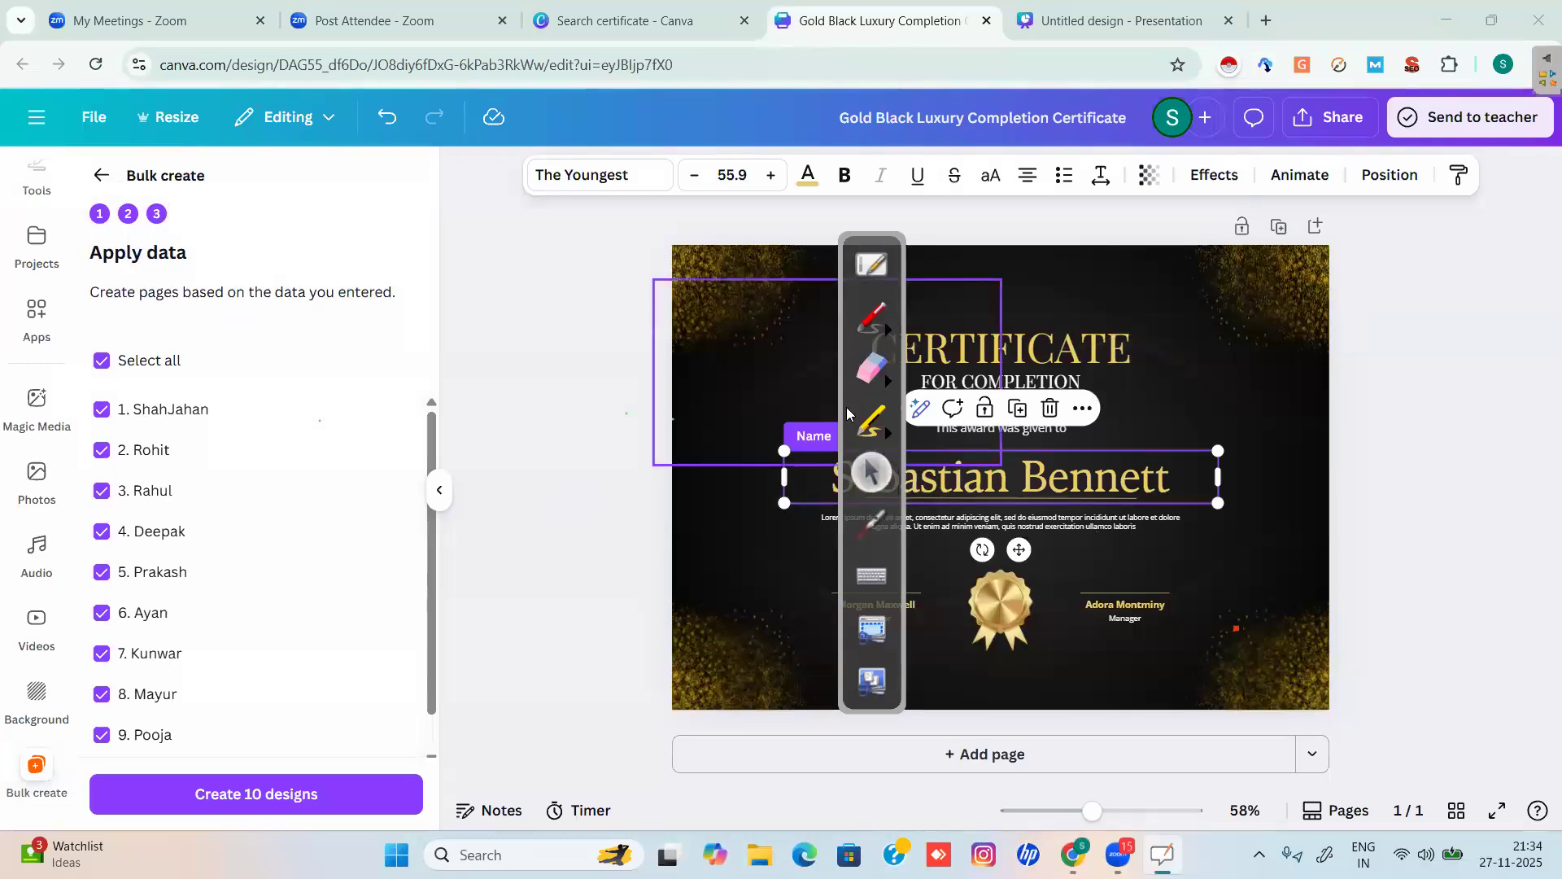
drag(621, 431, 490, 402)
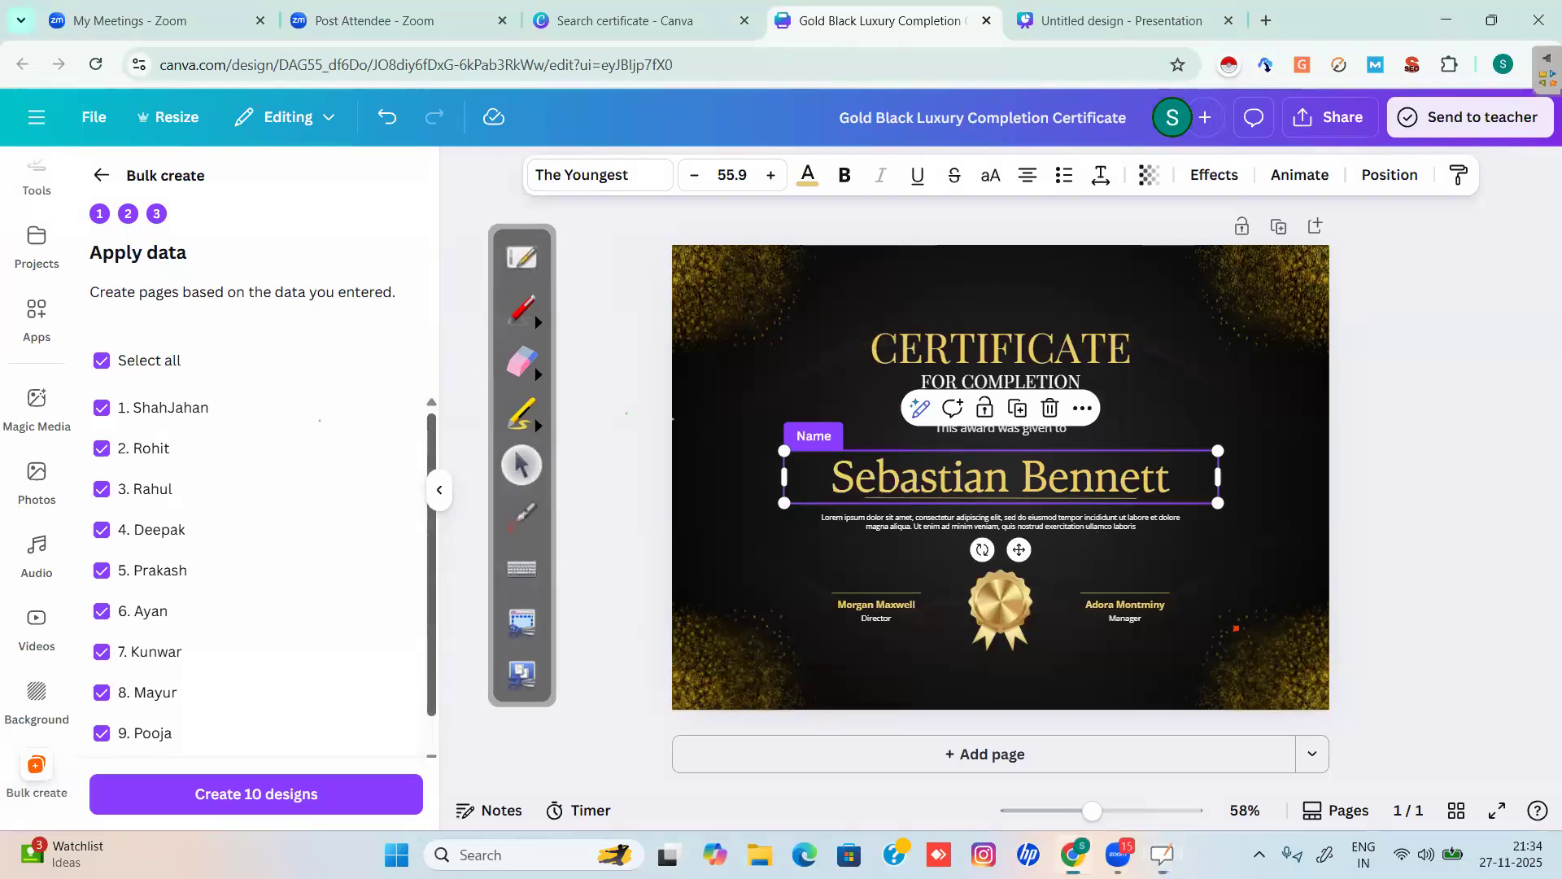
scroll(244, 569, down, 1)
scroll(244, 570, up, 1)
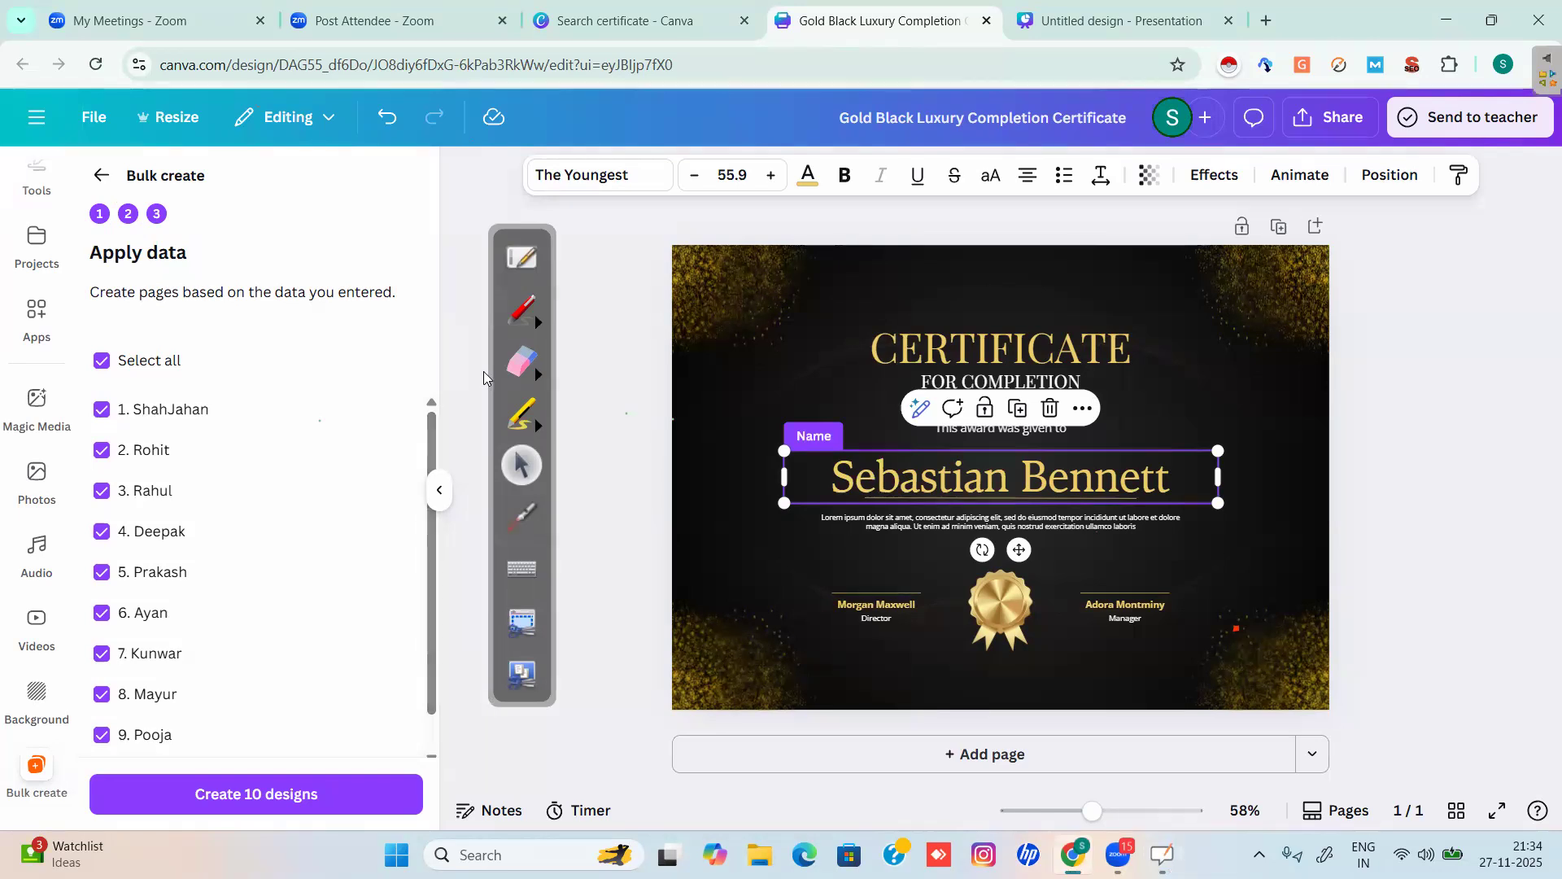
Deselect three names, then reselect all ten names with Select all.
key(space)
click(102, 613)
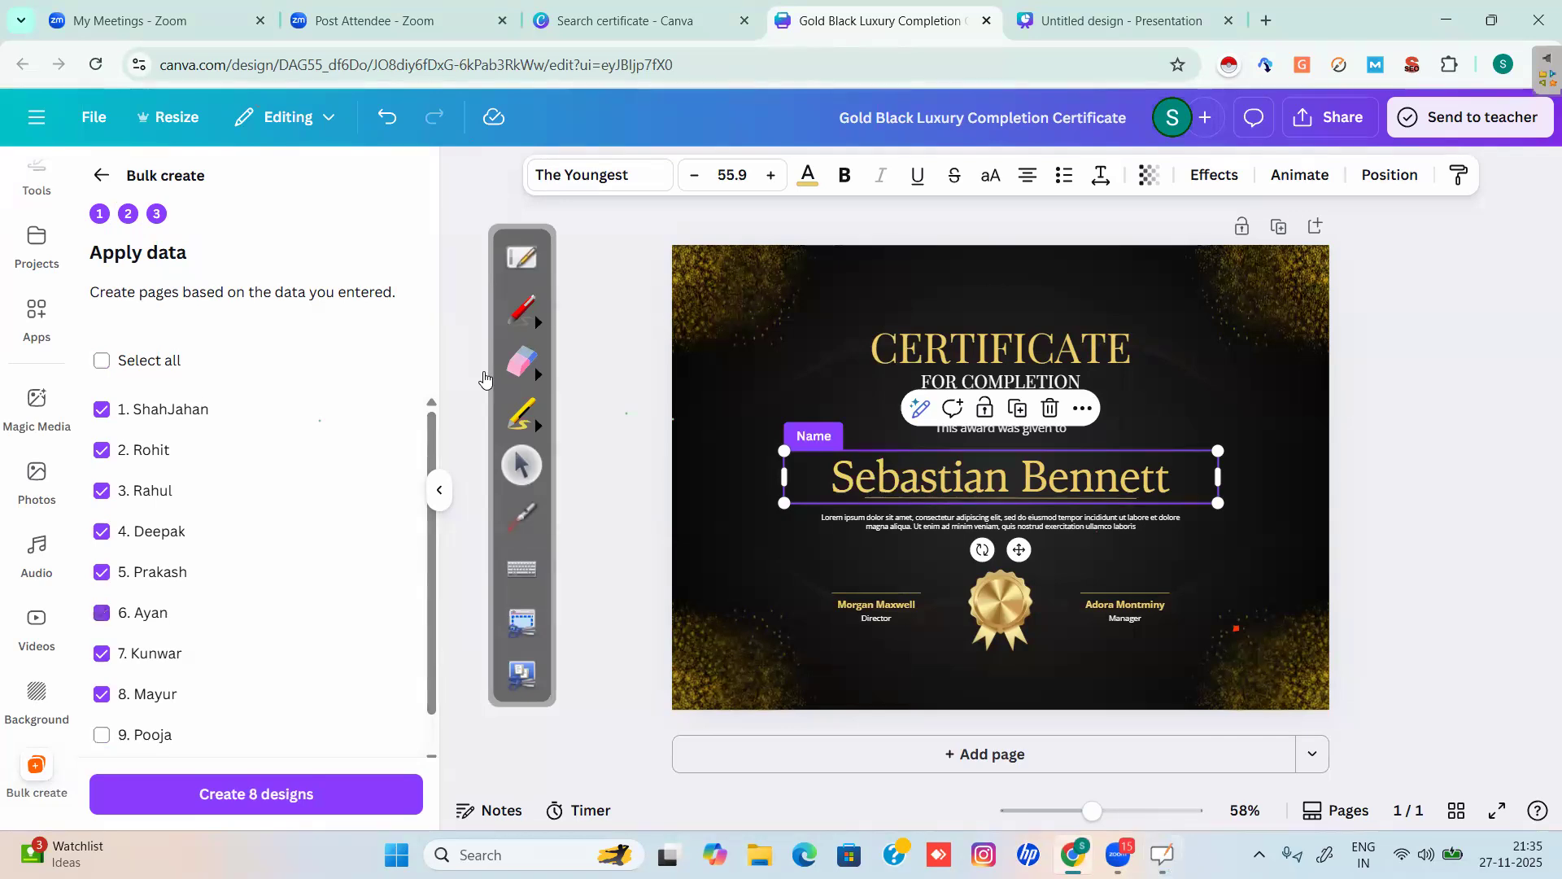
click(102, 409)
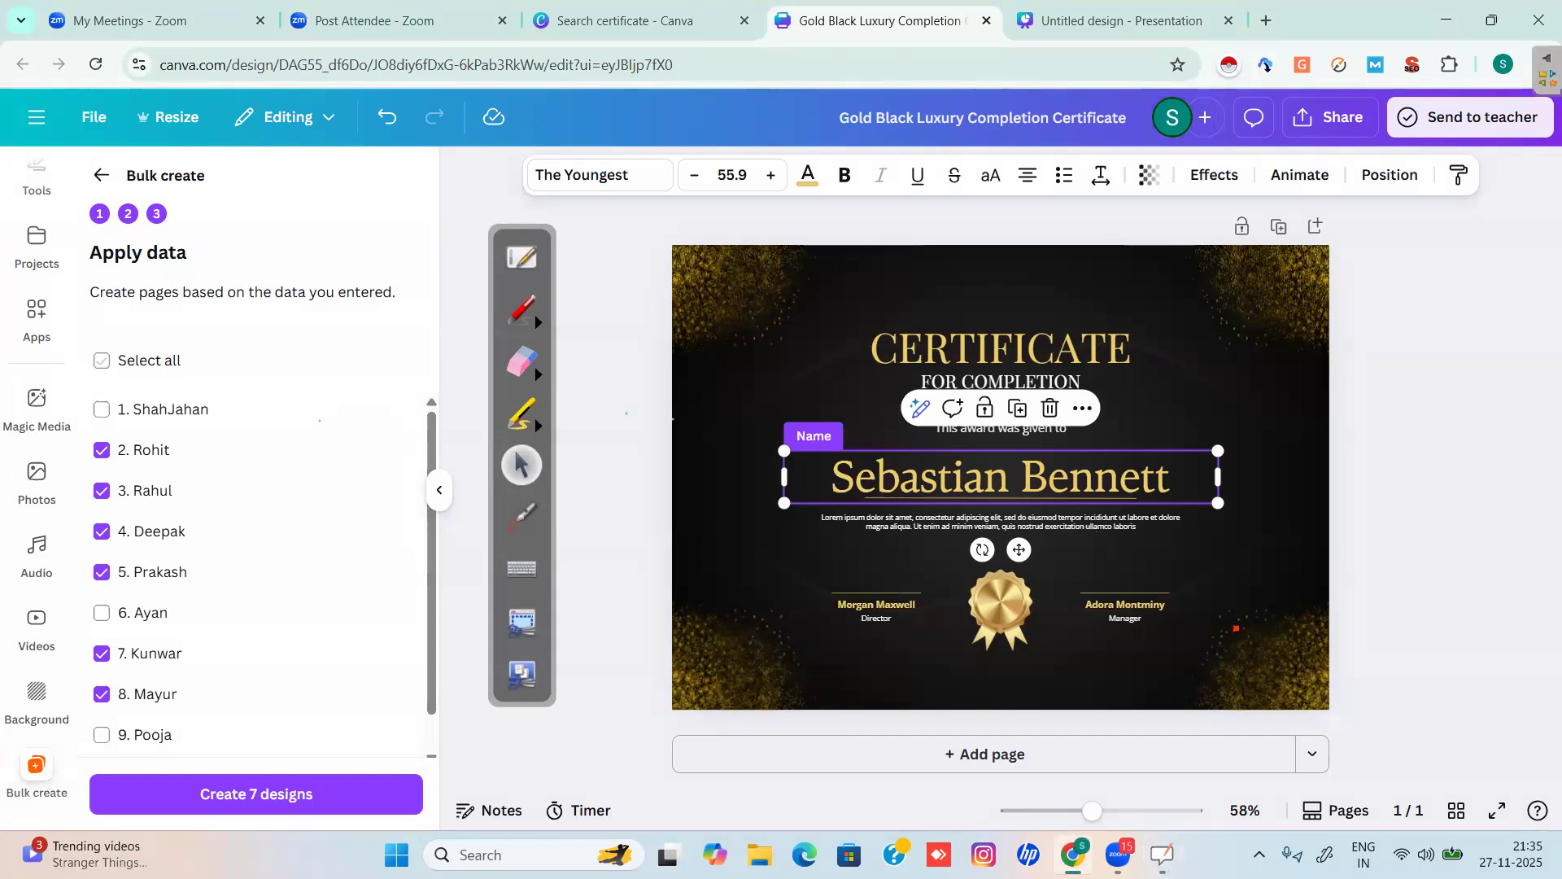
click(101, 361)
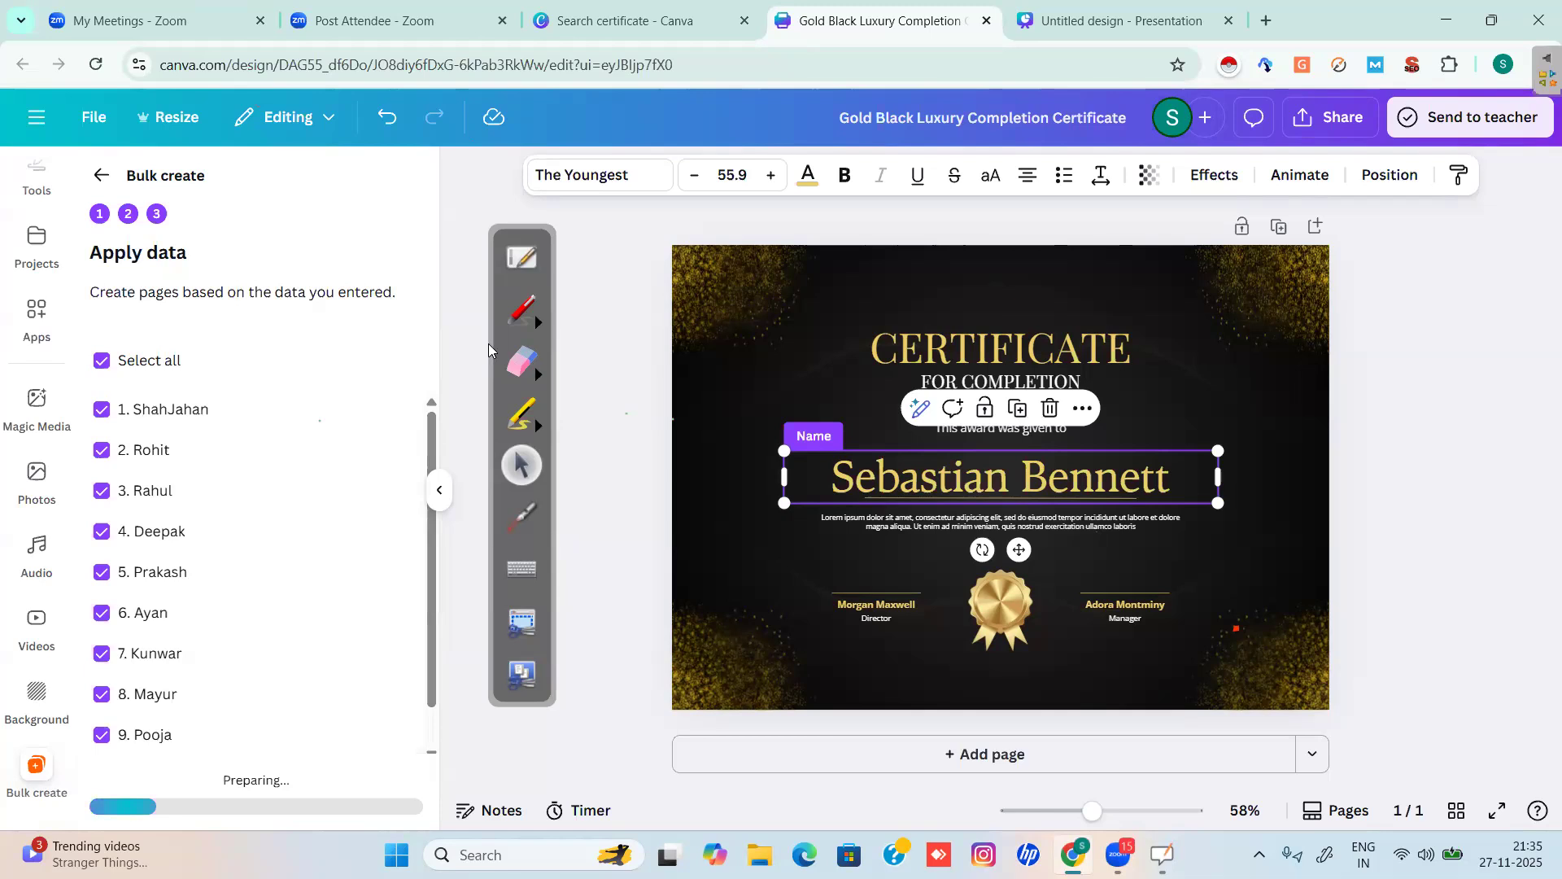
Mark the '1 design created' notification and open the (Bulk 1) certificate design.
click(521, 310)
mouse_move(951, 73)
mouse_down()
mouse_move(848, 56)
mouse_move(823, 204)
mouse_move(1045, 82)
mouse_move(846, 63)
mouse_up()
click(521, 464)
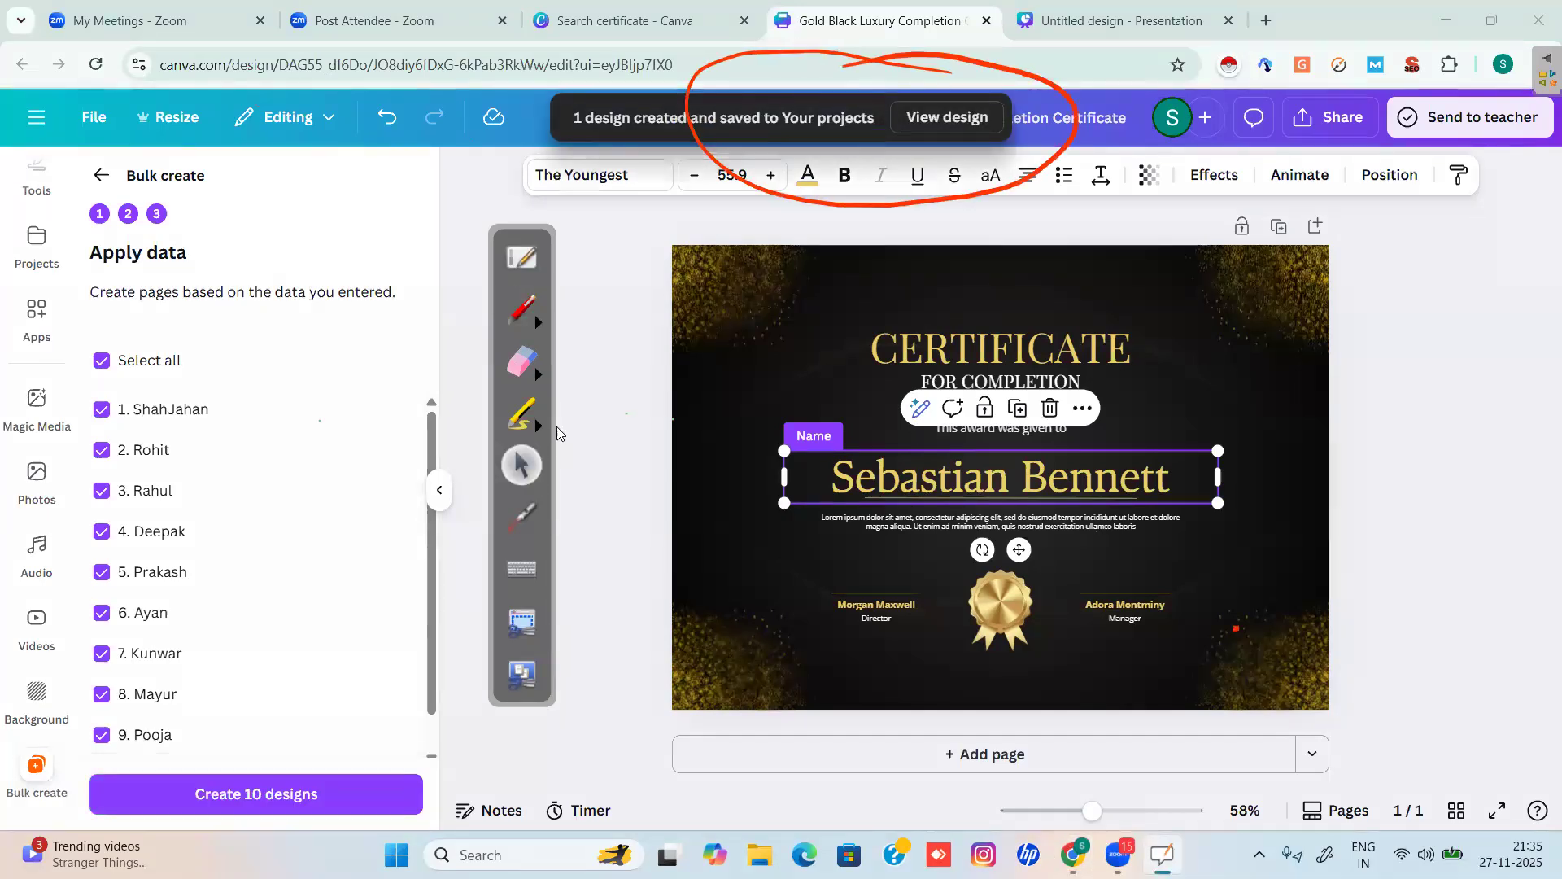
click(947, 117)
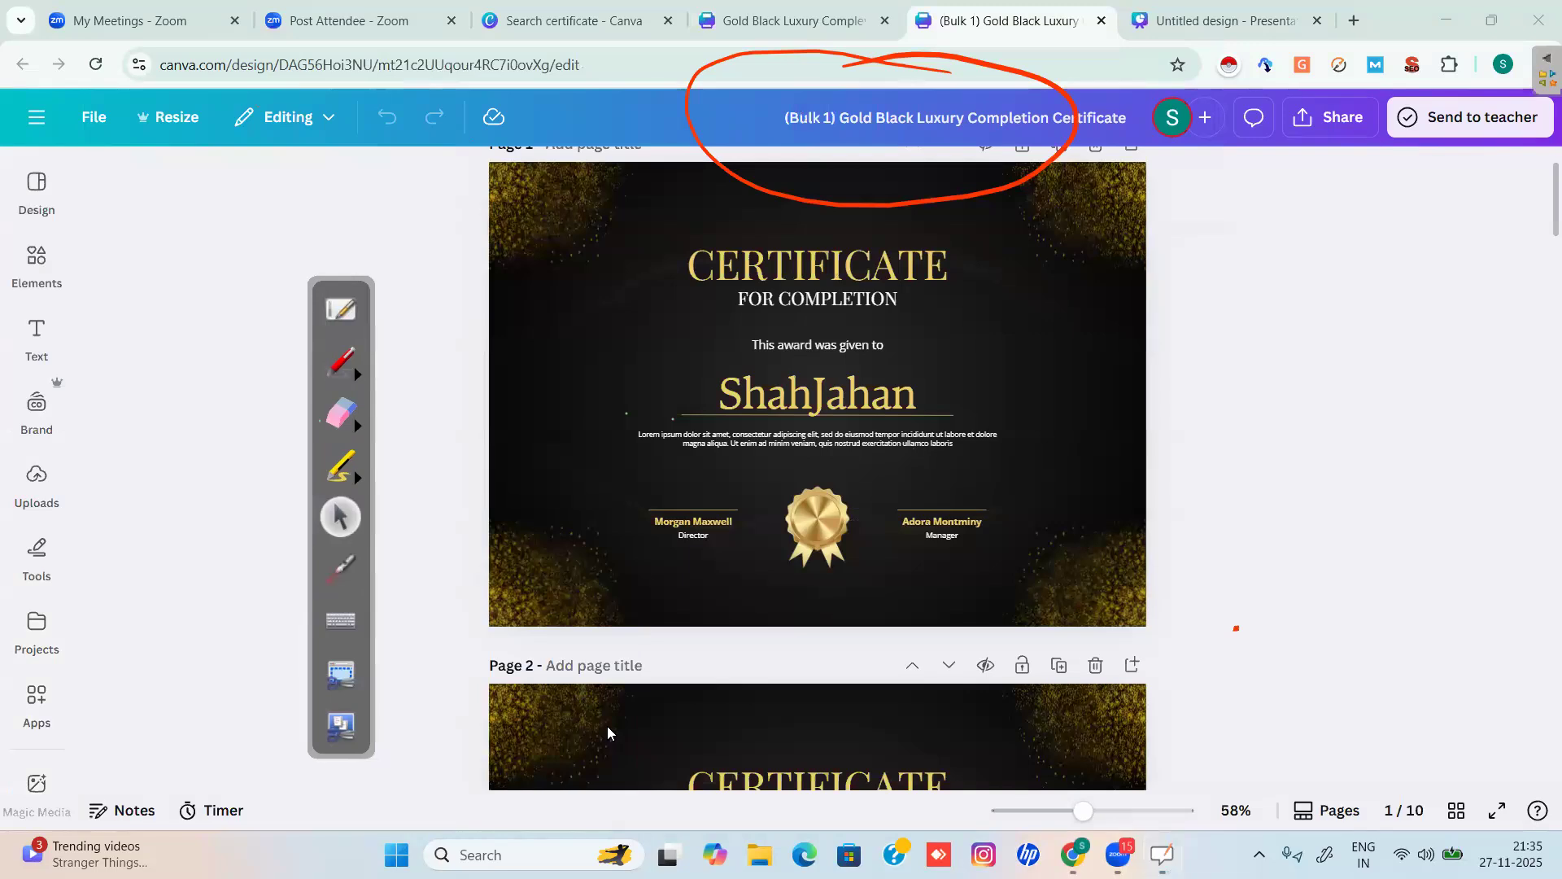
click(348, 414)
mouse_move(760, 192)
mouse_down()
mouse_move(771, 58)
mouse_move(985, 71)
mouse_move(1051, 153)
mouse_move(672, 306)
mouse_up()
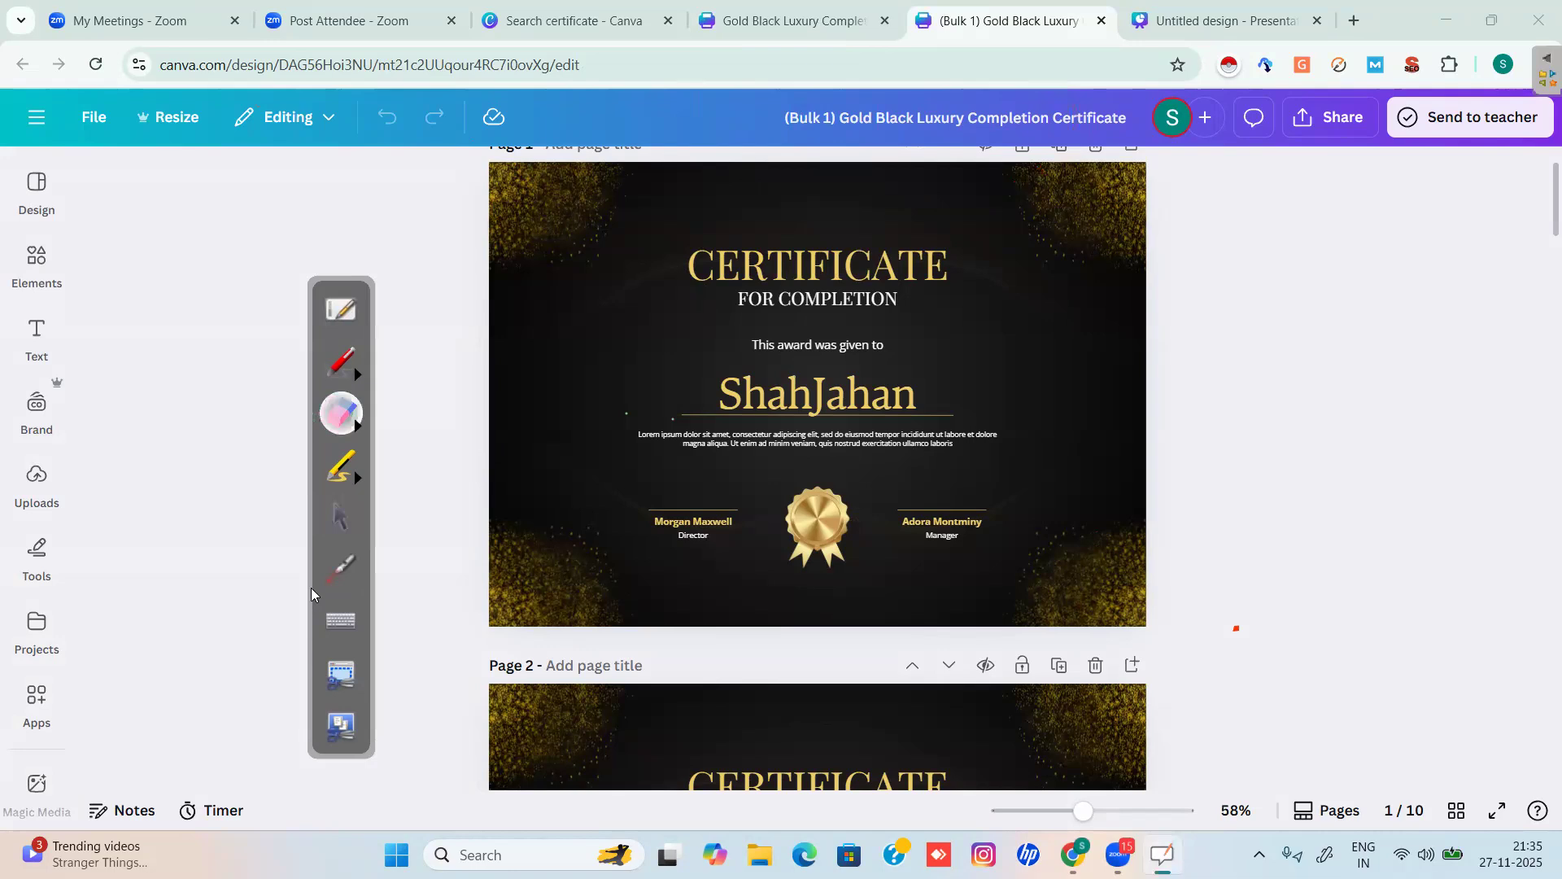
click(341, 518)
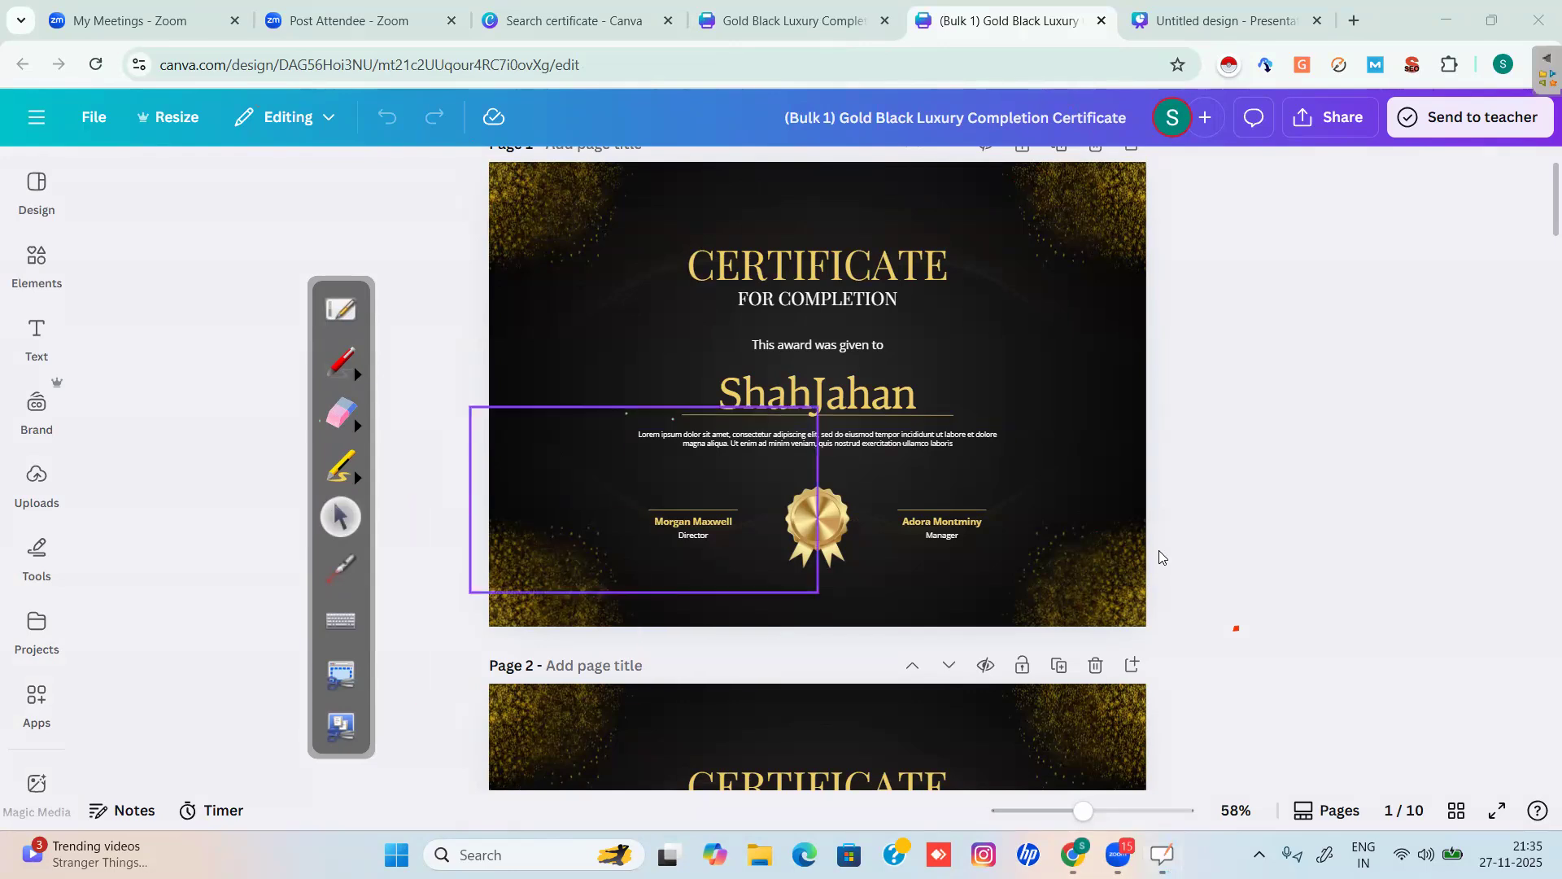
scroll(1159, 556, down, 1)
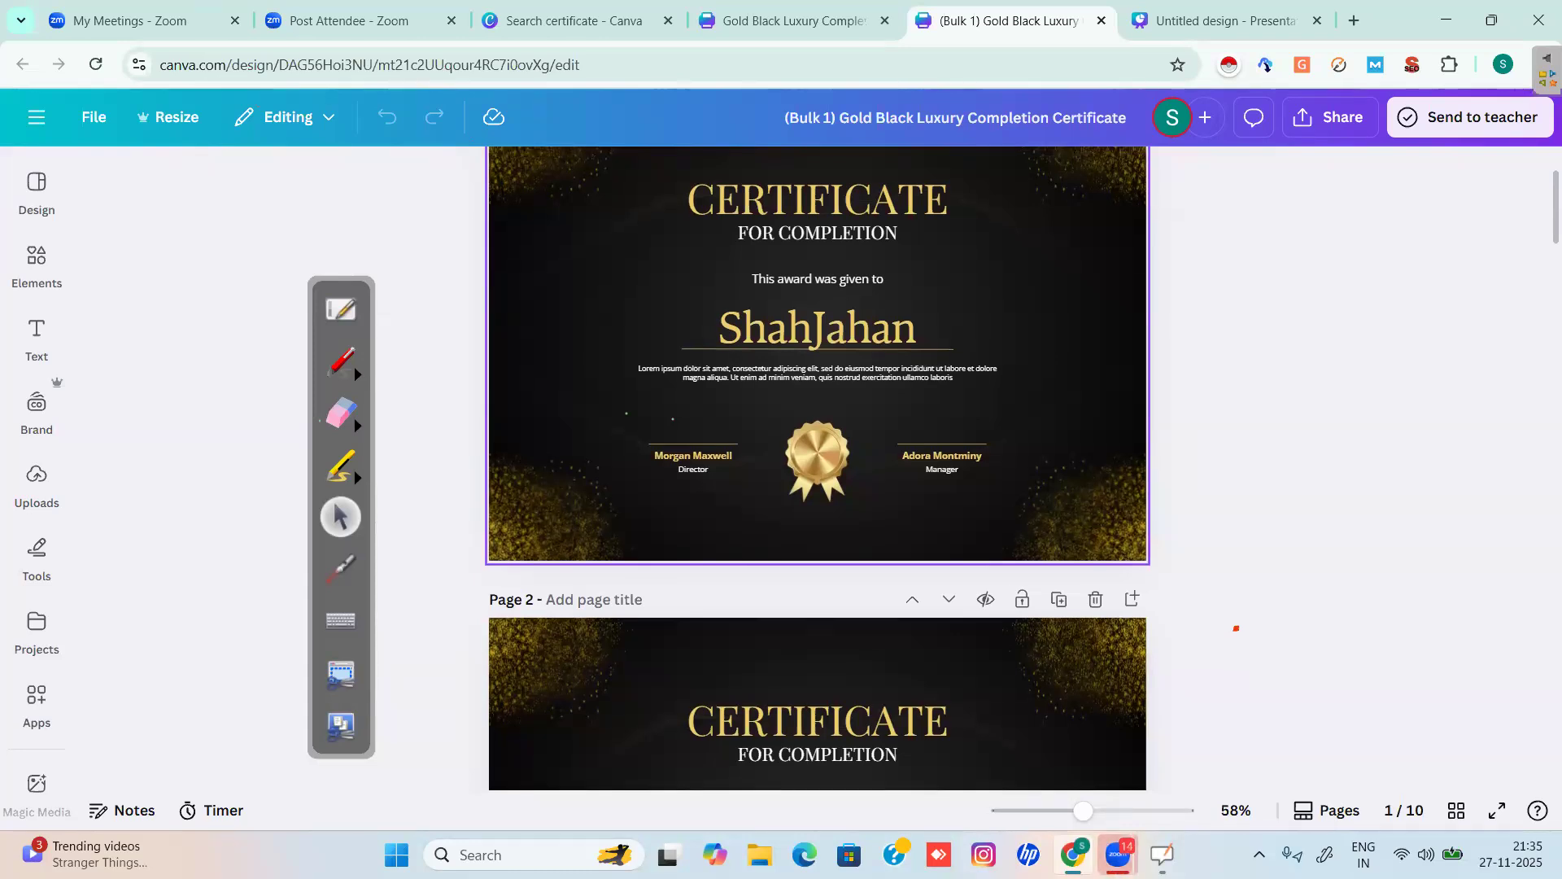
scroll(1236, 628, down, 3)
scroll(1236, 628, down, 2)
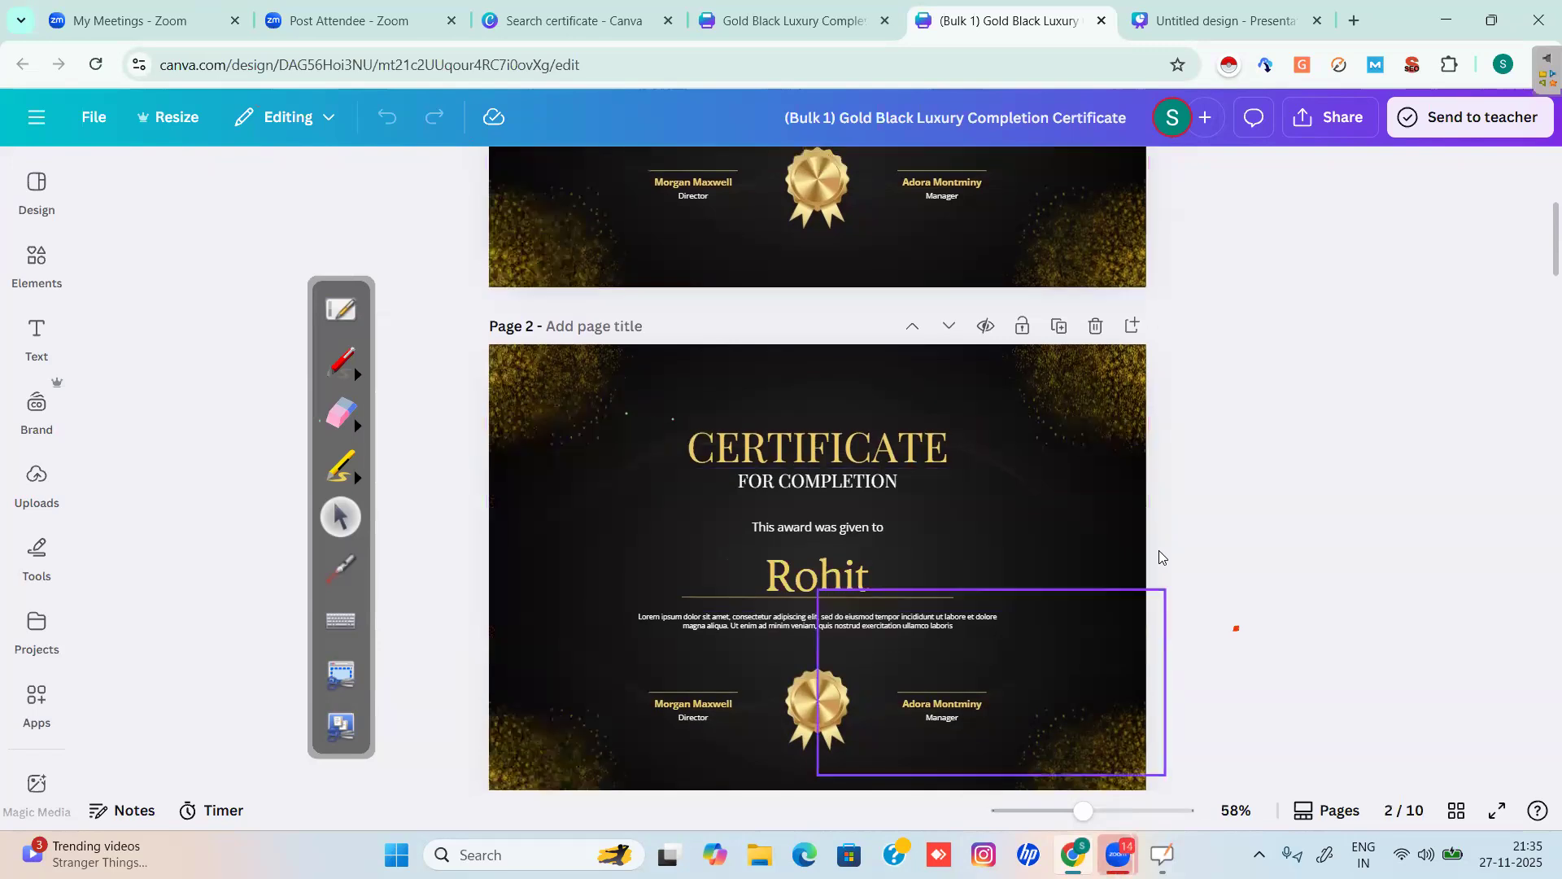
scroll(1236, 628, down, 4)
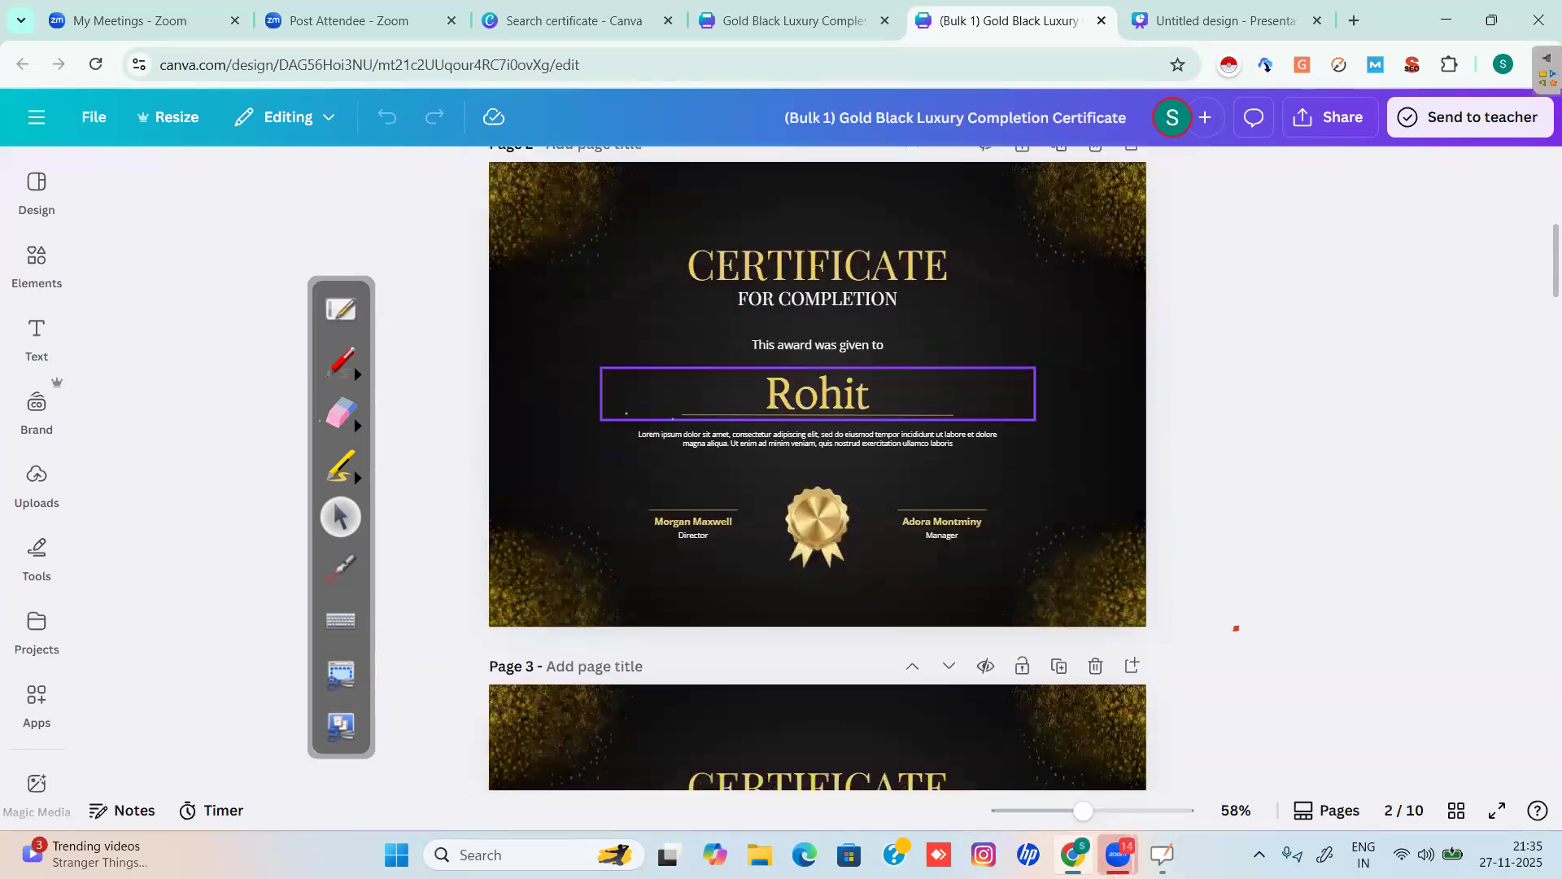
scroll(1236, 628, down, 1)
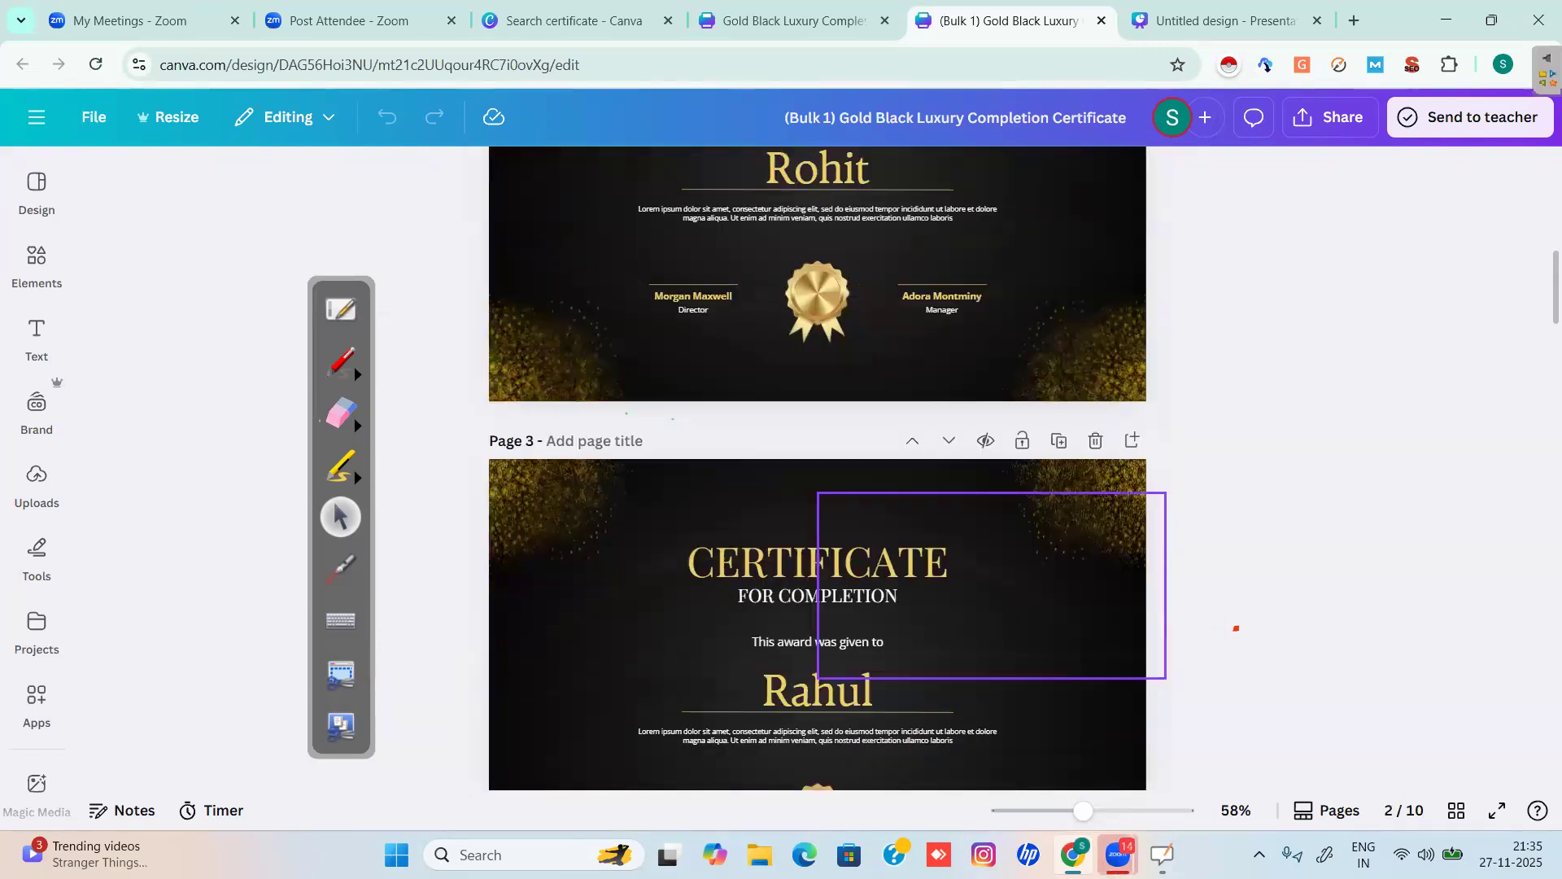
scroll(1236, 628, down, 2)
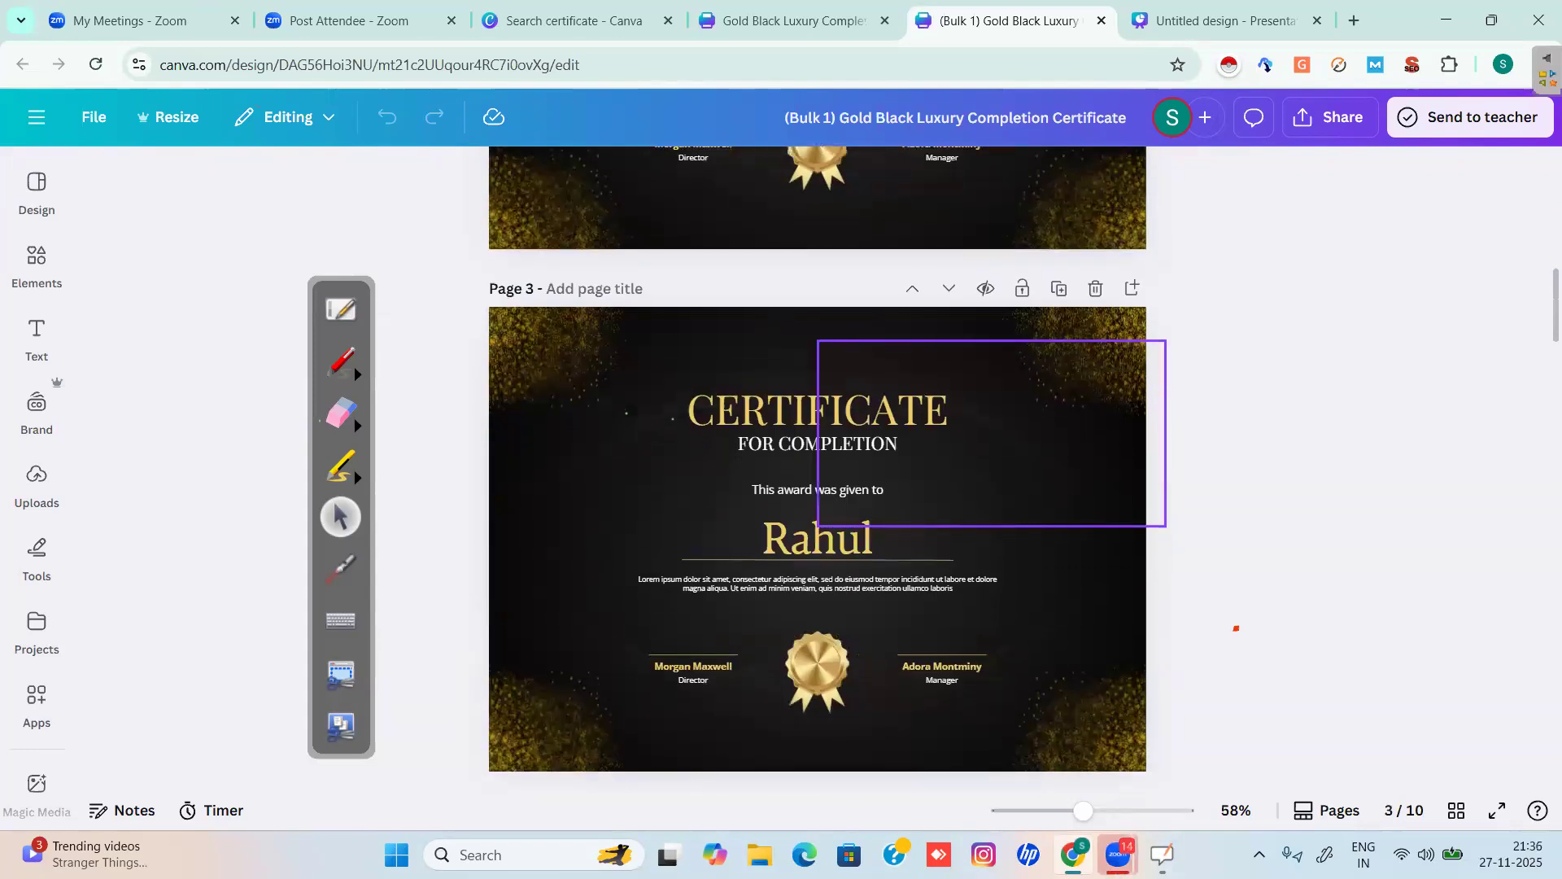
scroll(1236, 629, down, 4)
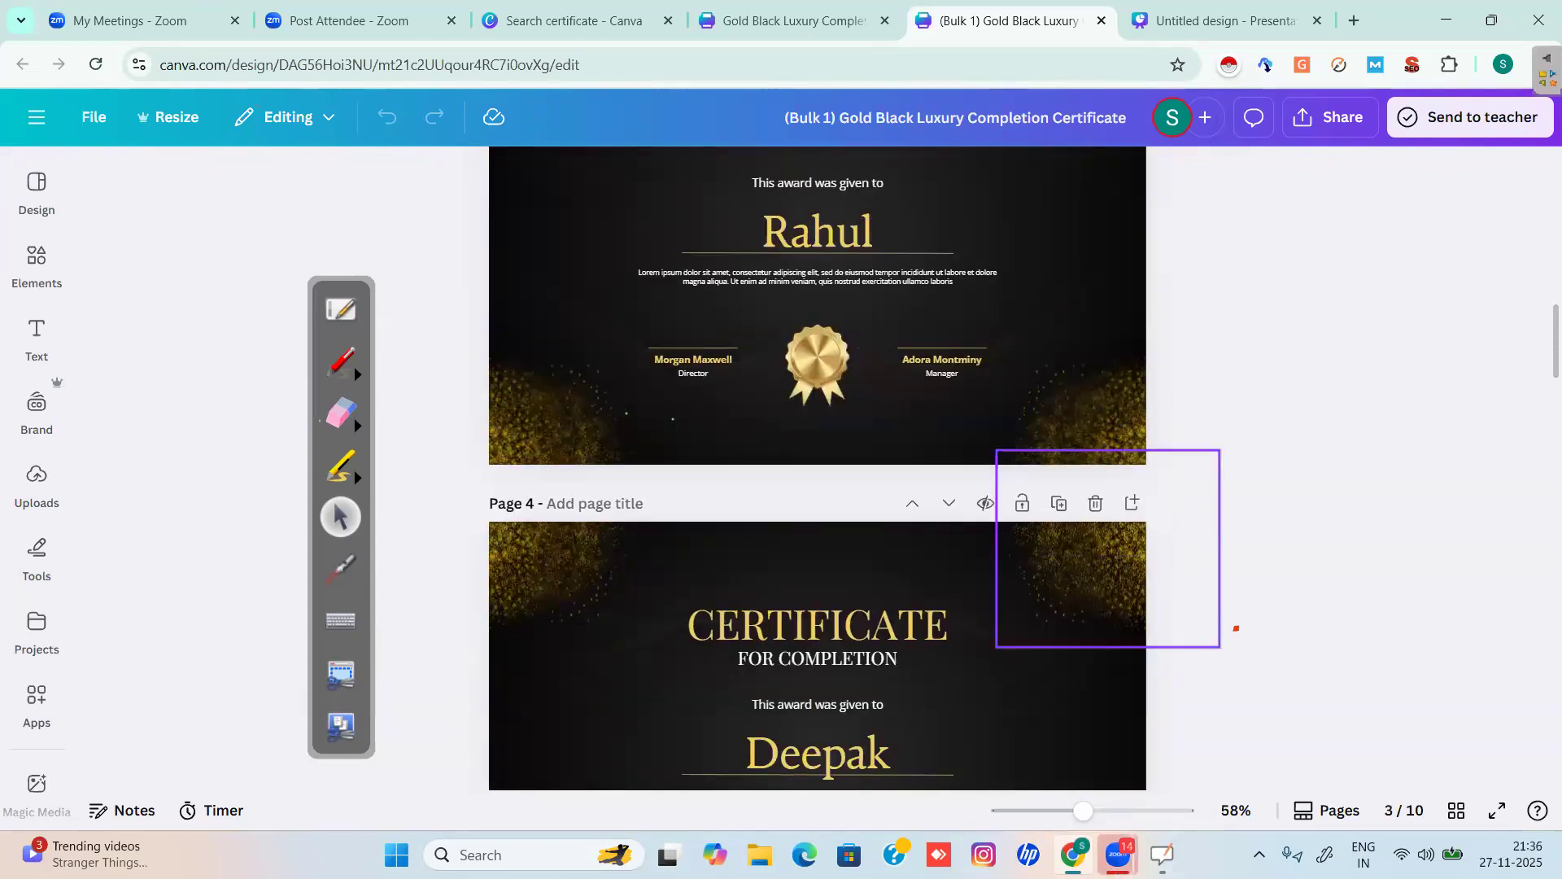
scroll(1161, 553, down, 3)
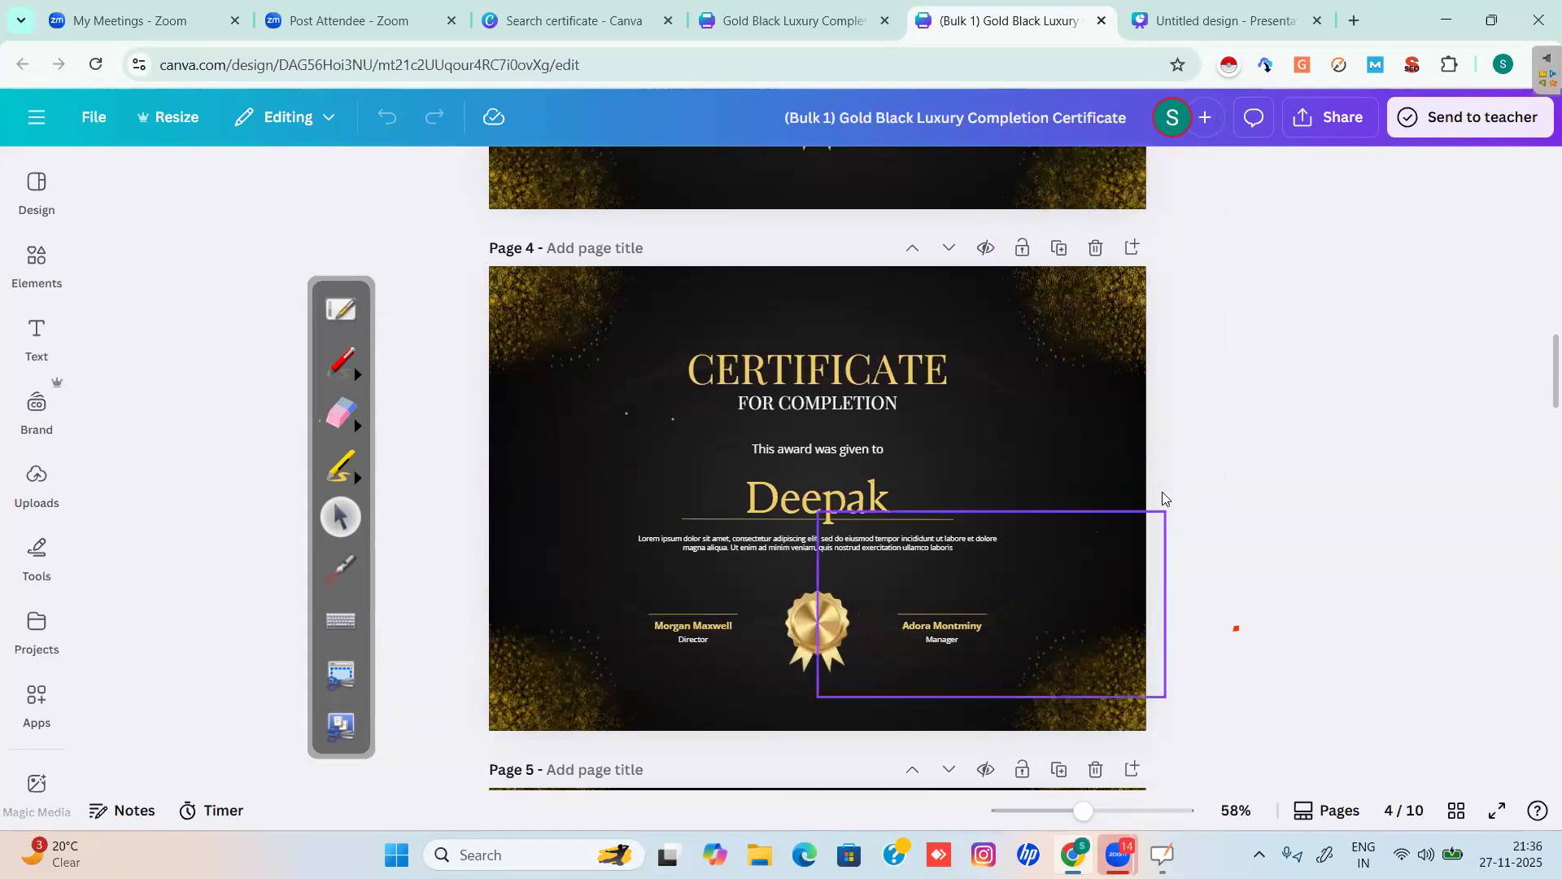
scroll(1162, 498, down, 3)
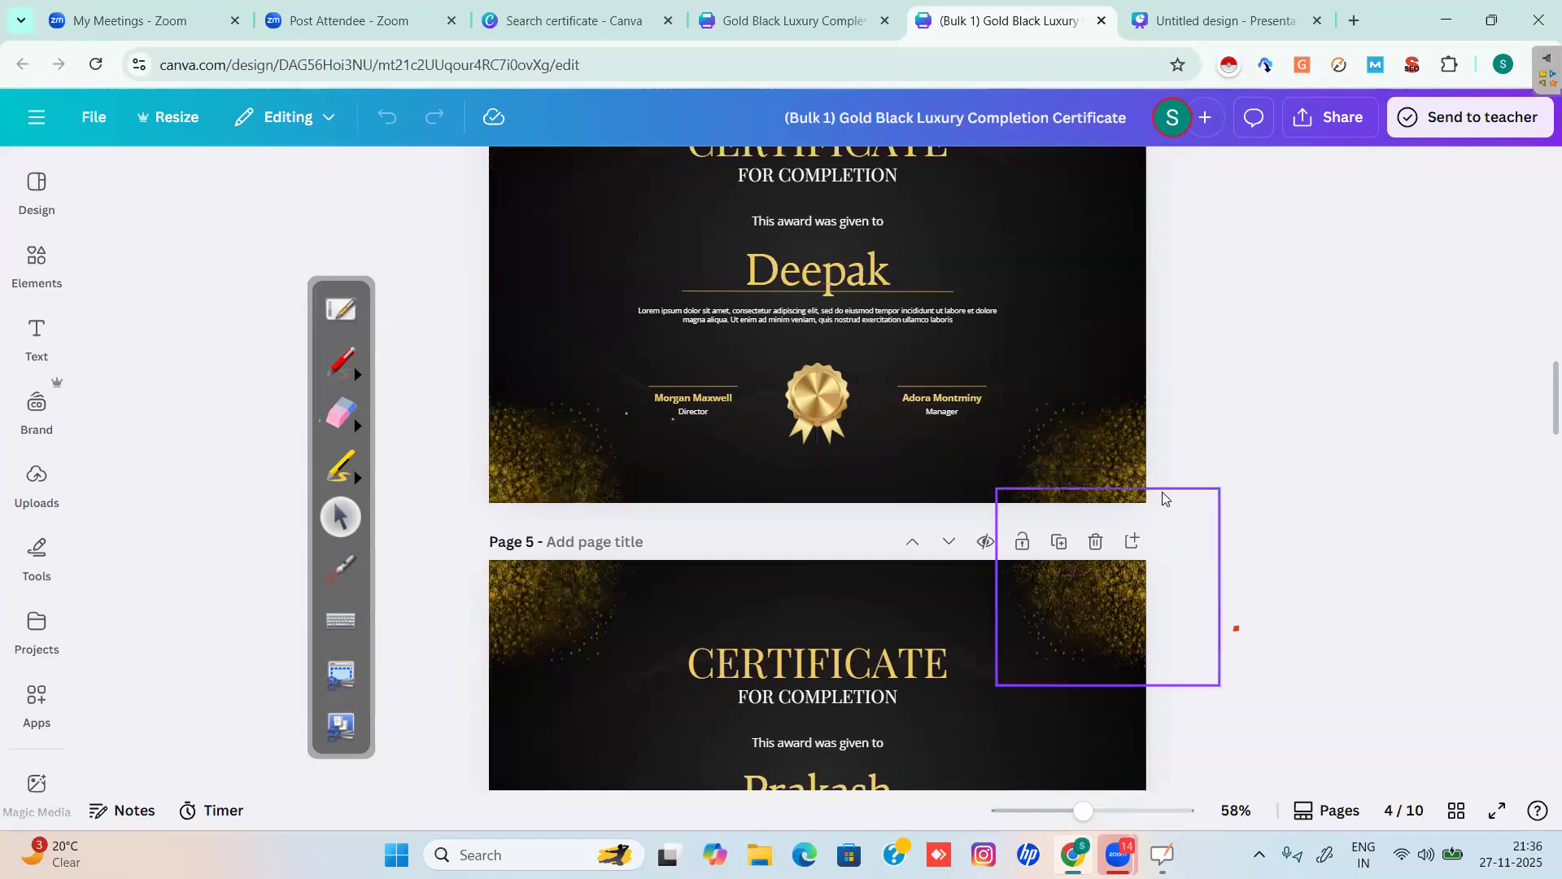
scroll(1162, 498, down, 10)
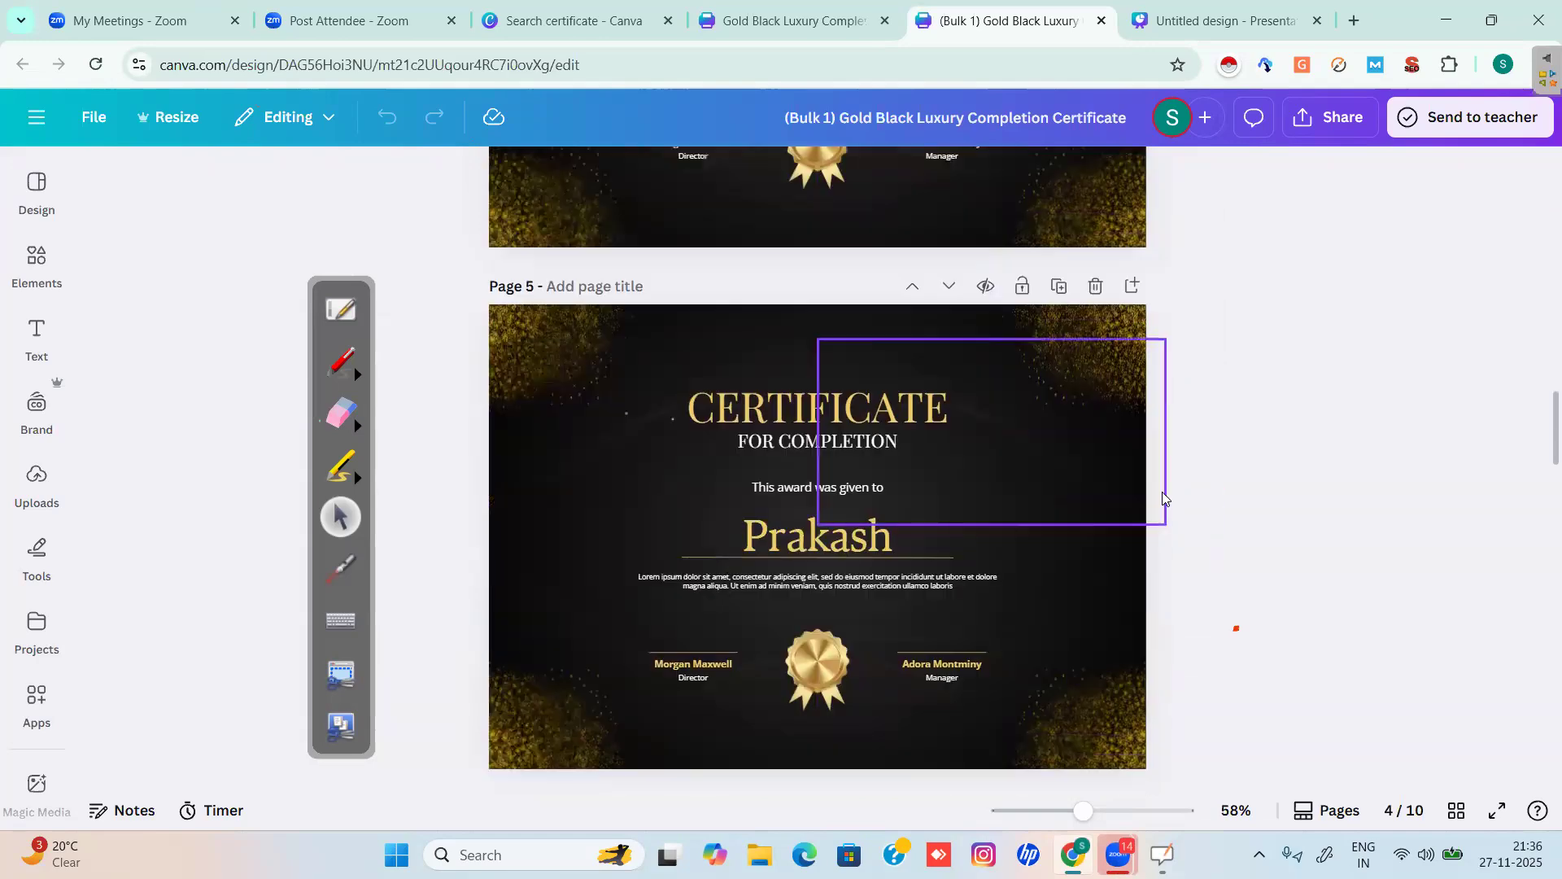
scroll(1162, 498, down, 10)
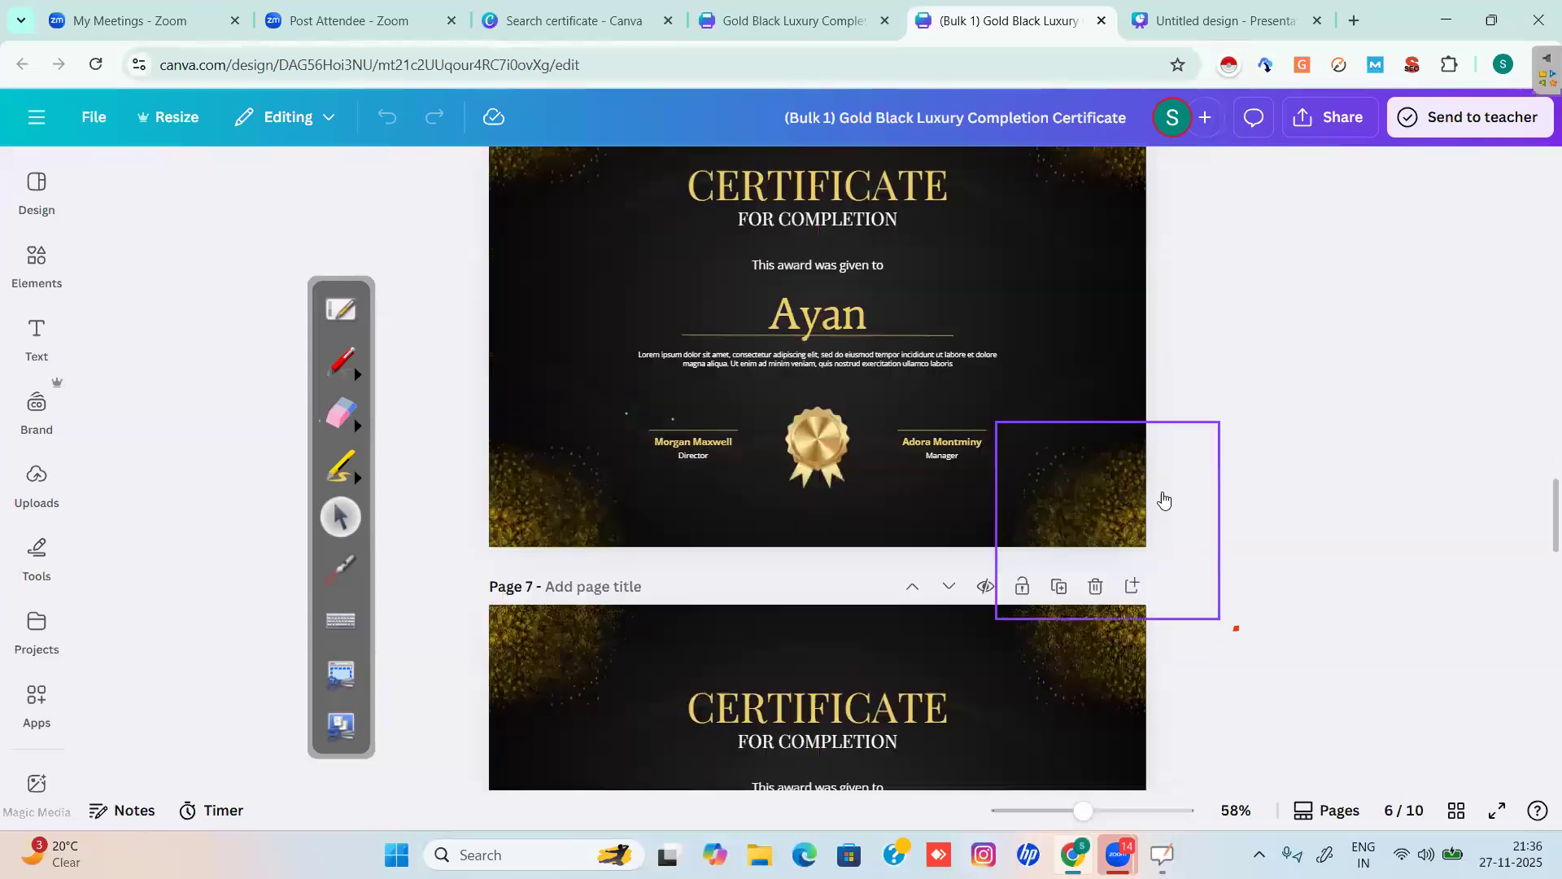
scroll(1162, 498, down, 15)
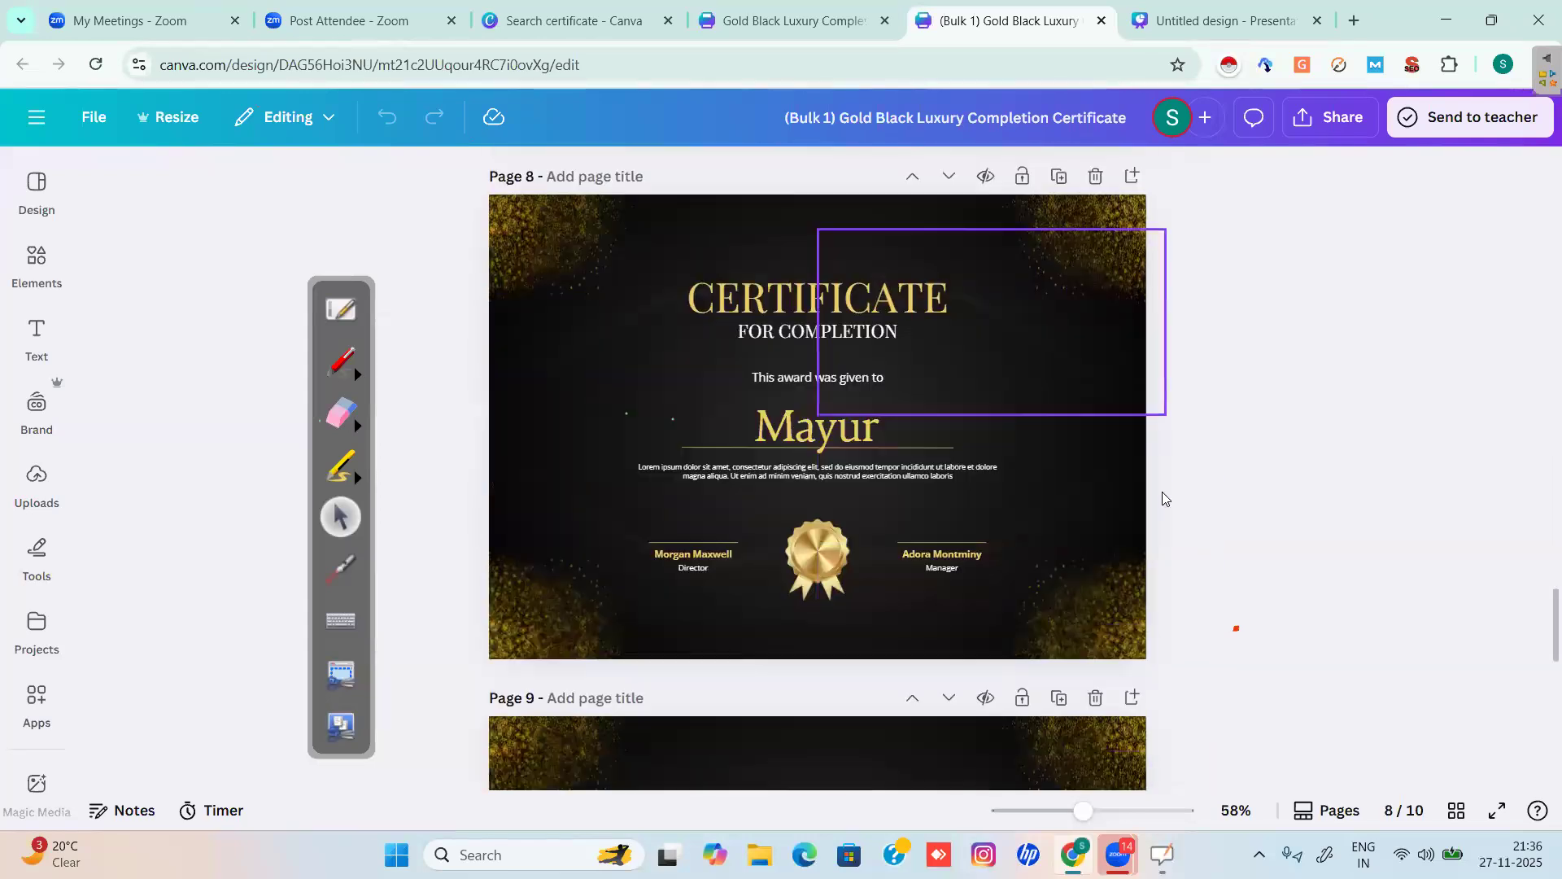
scroll(1162, 498, down, 5)
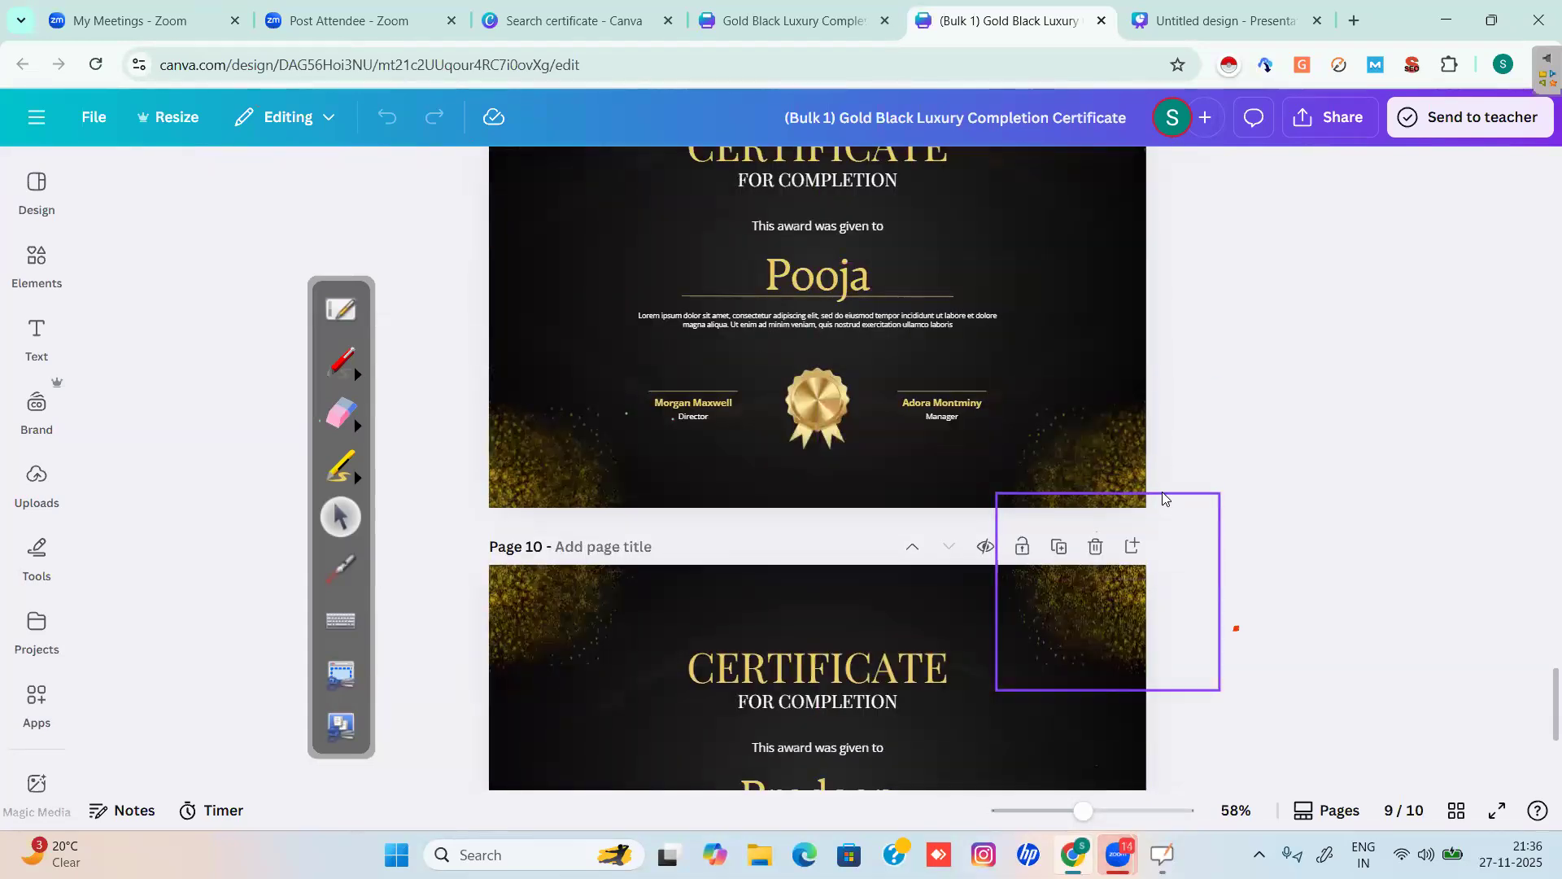
scroll(1164, 499, down, 1)
scroll(1162, 498, down, 4)
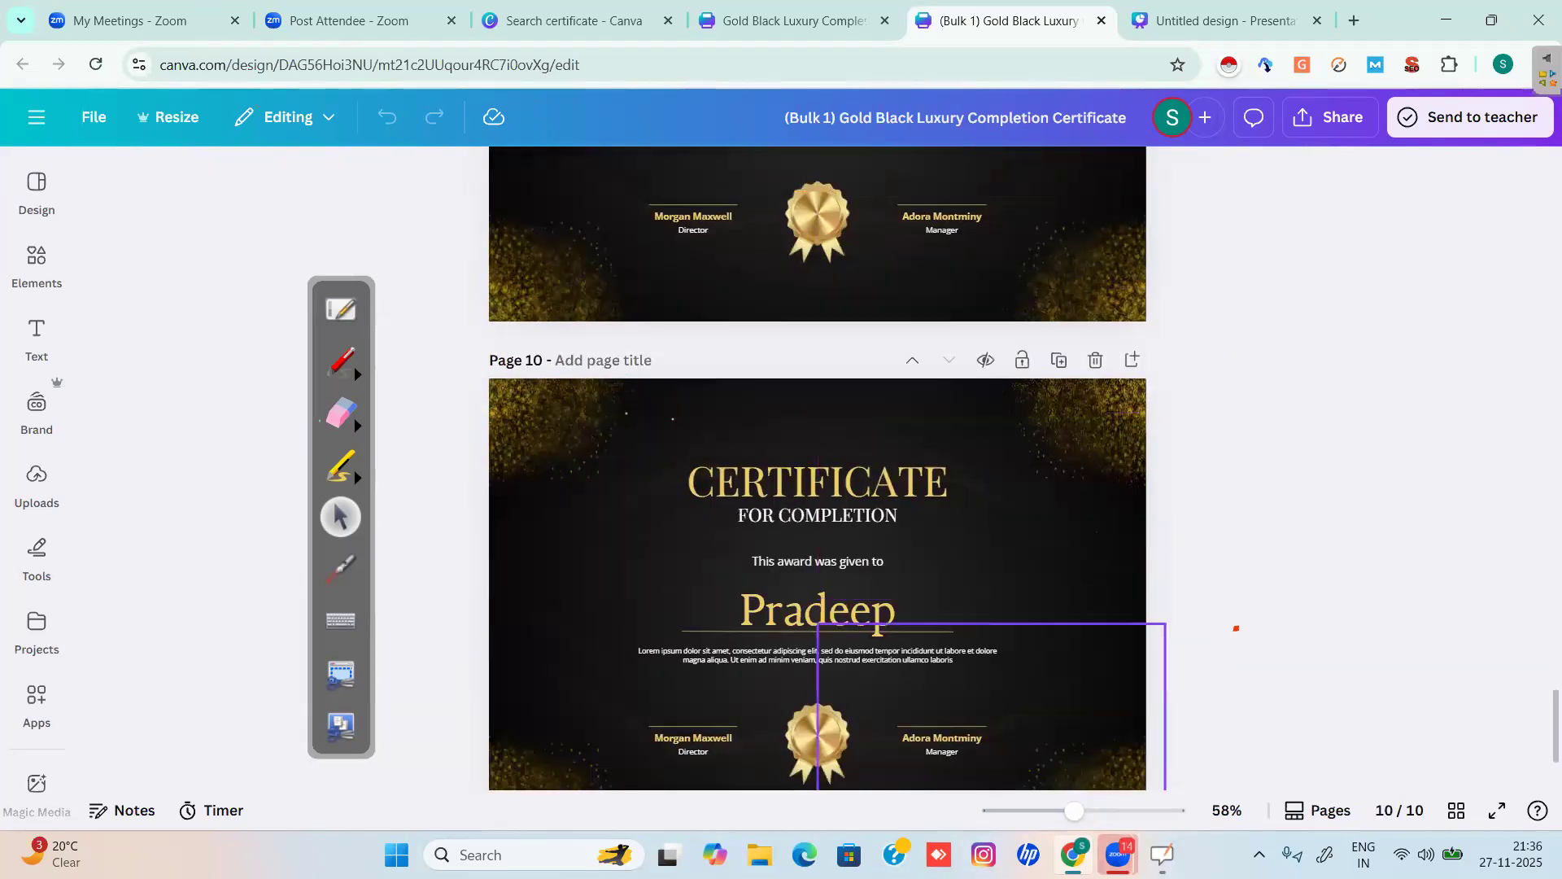
scroll(1162, 498, down, 1)
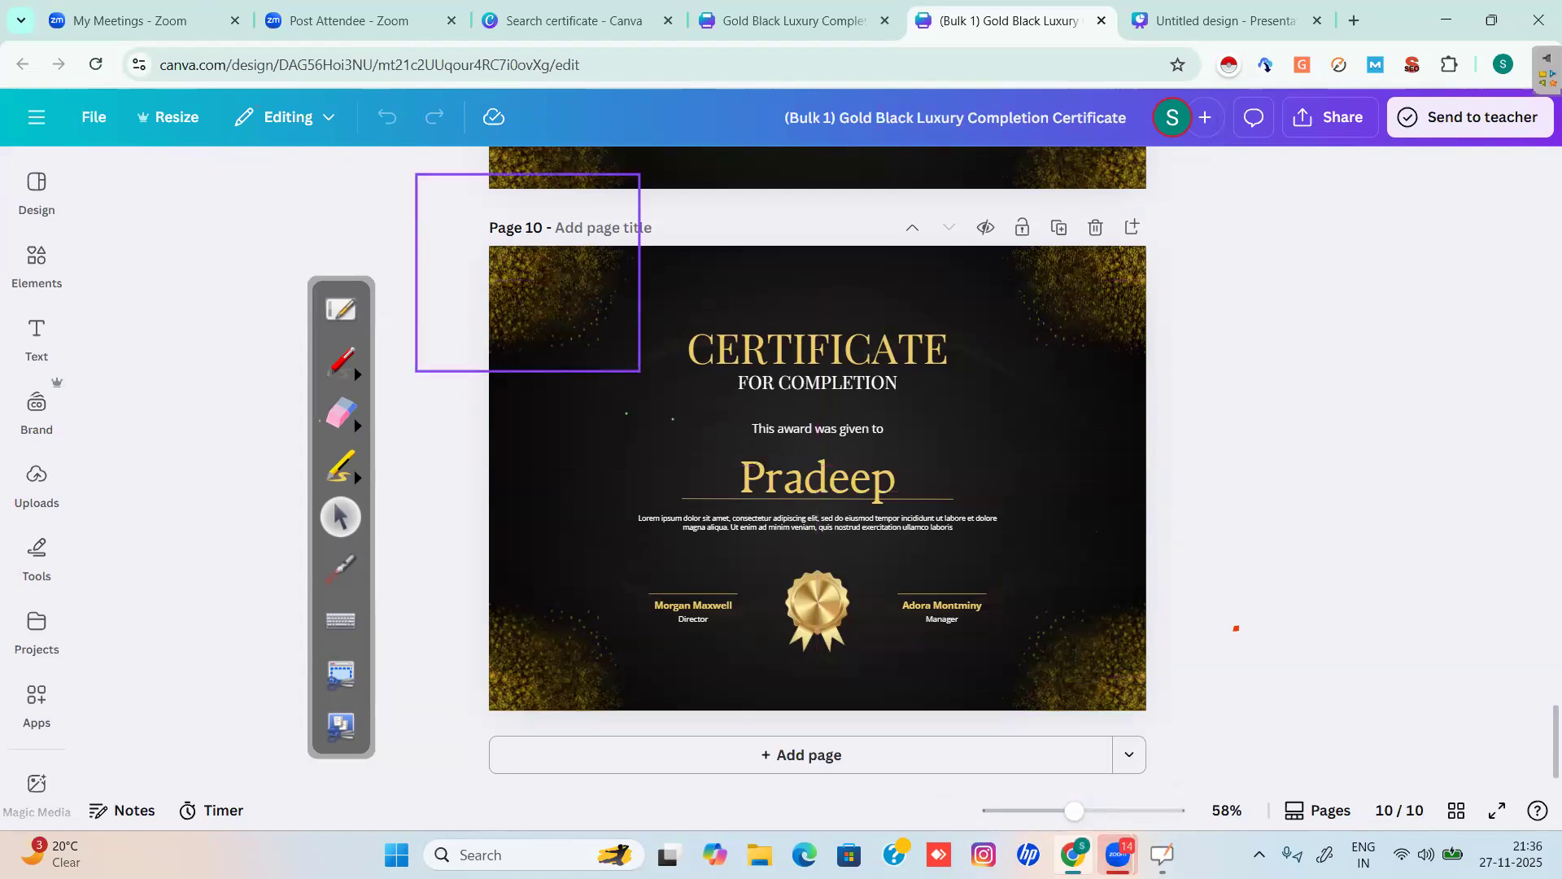
scroll(1162, 498, up, 20)
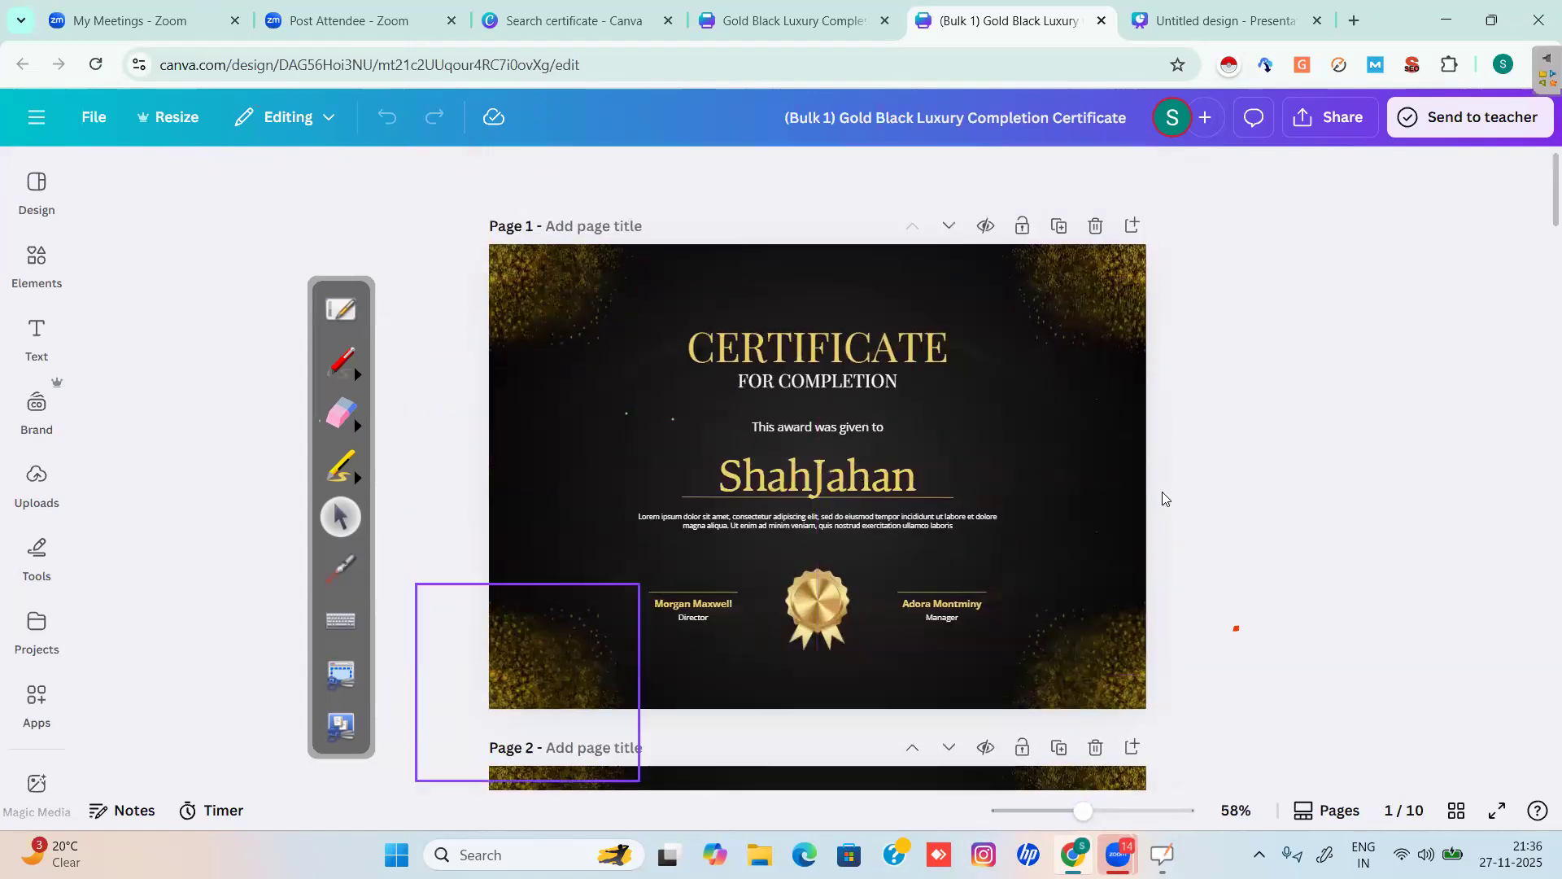
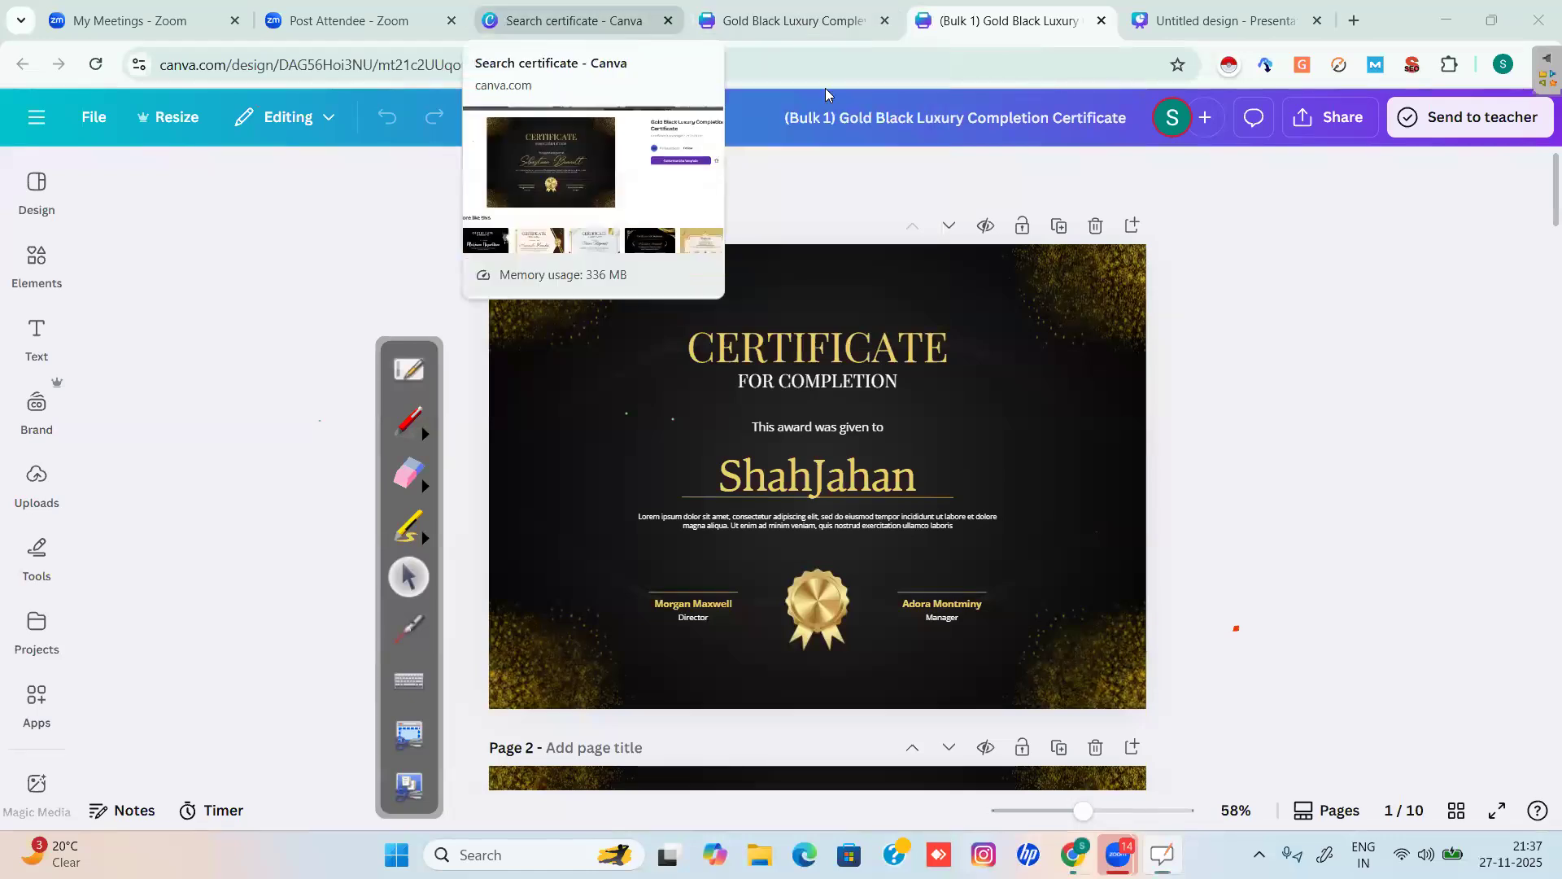
Start a new design from the Black and Golden Elegant Certificate of Achievement template.
click(558, 24)
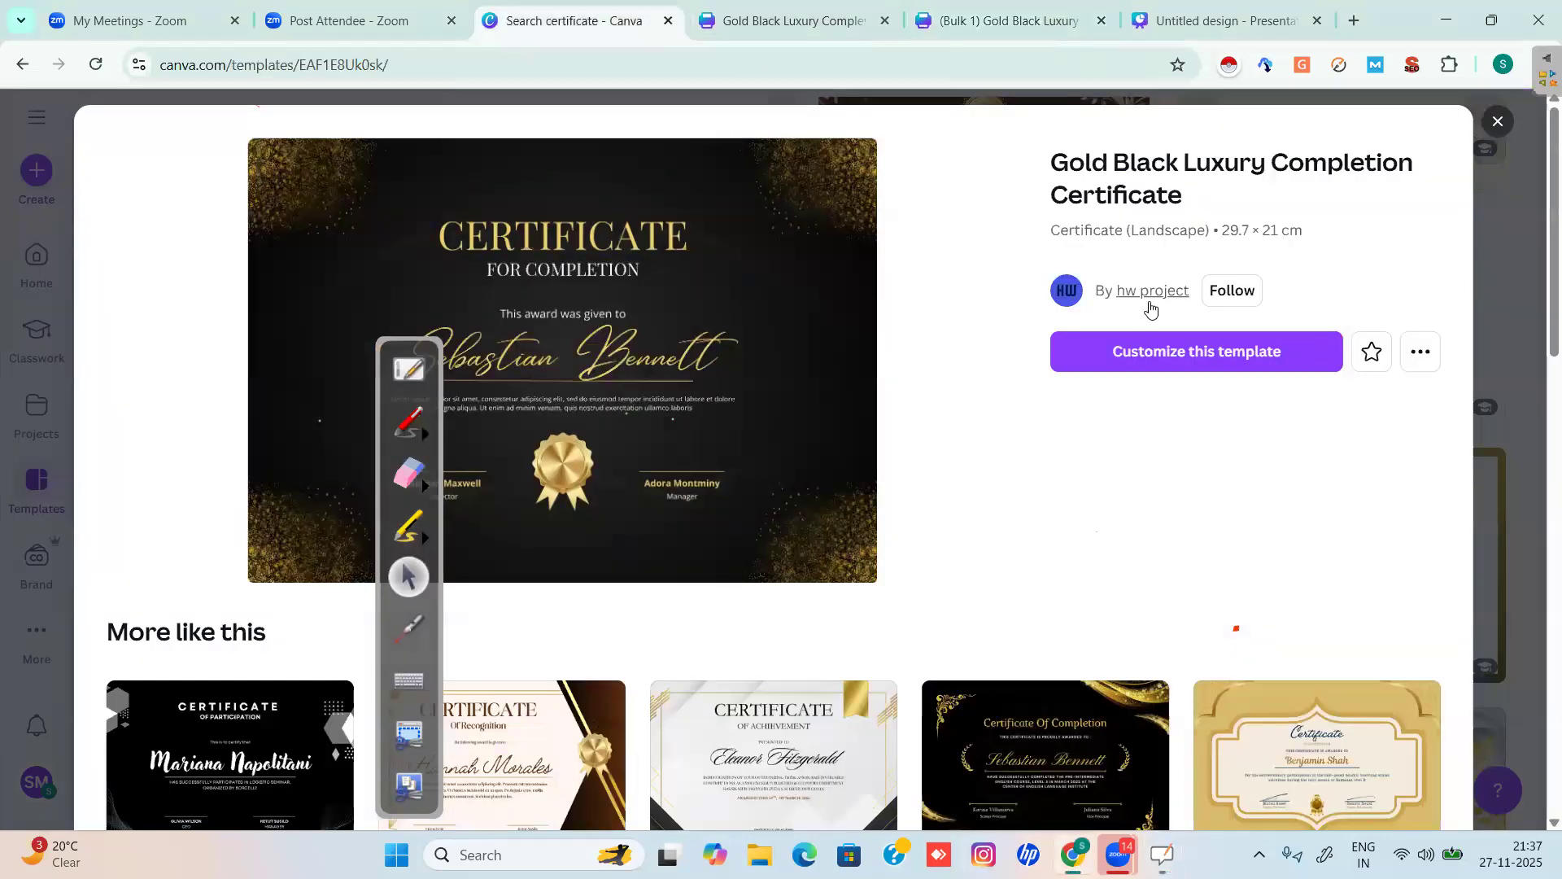
scroll(1150, 309, down, 3)
scroll(1151, 309, down, 3)
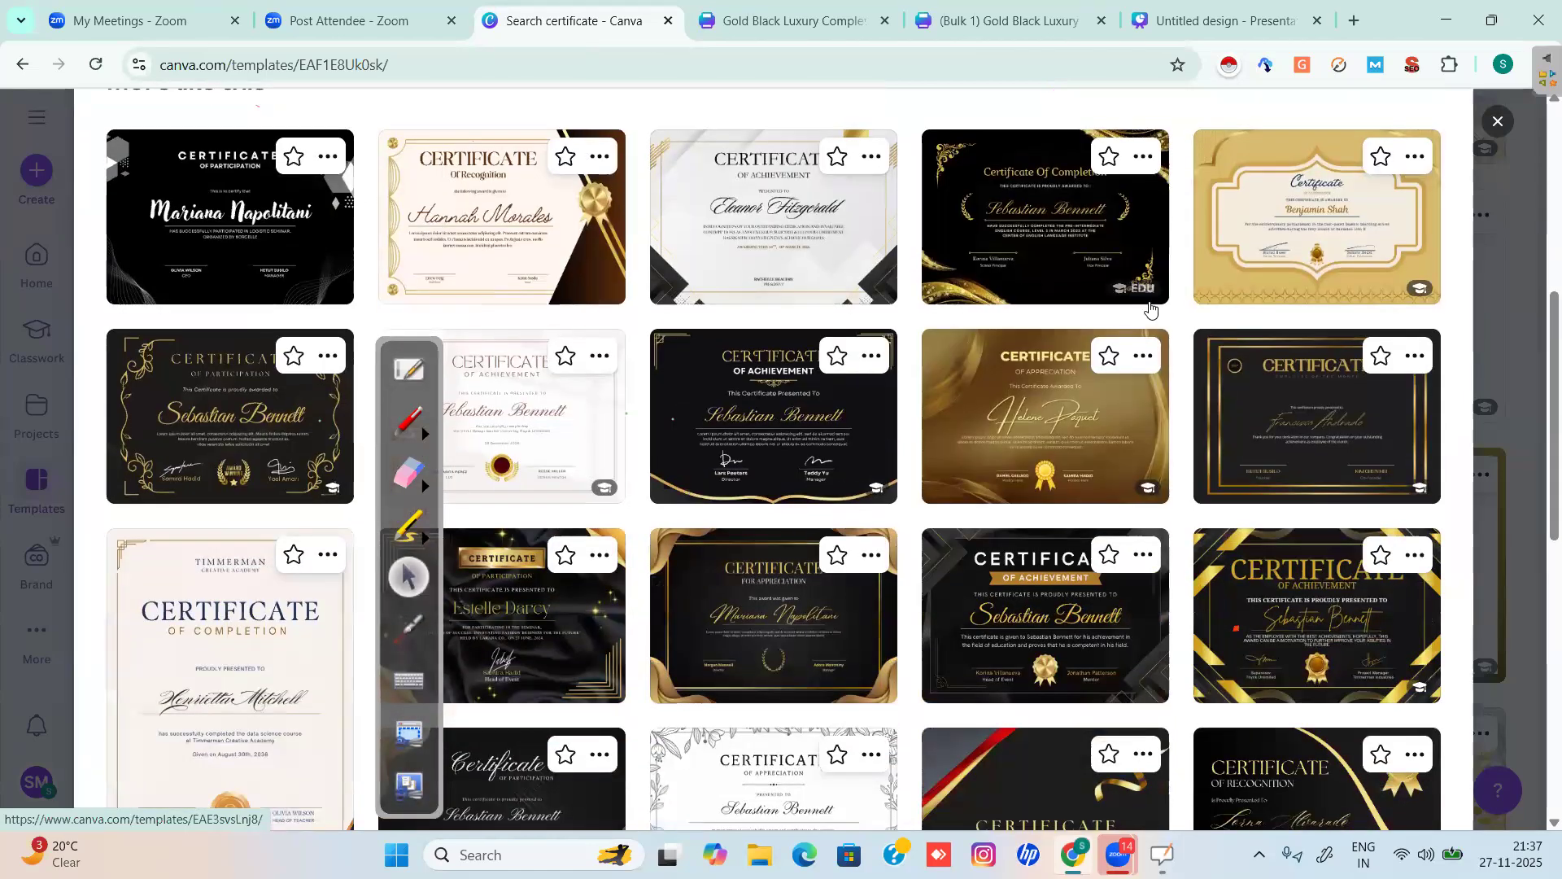
scroll(1151, 308, down, 2)
scroll(1151, 309, down, 3)
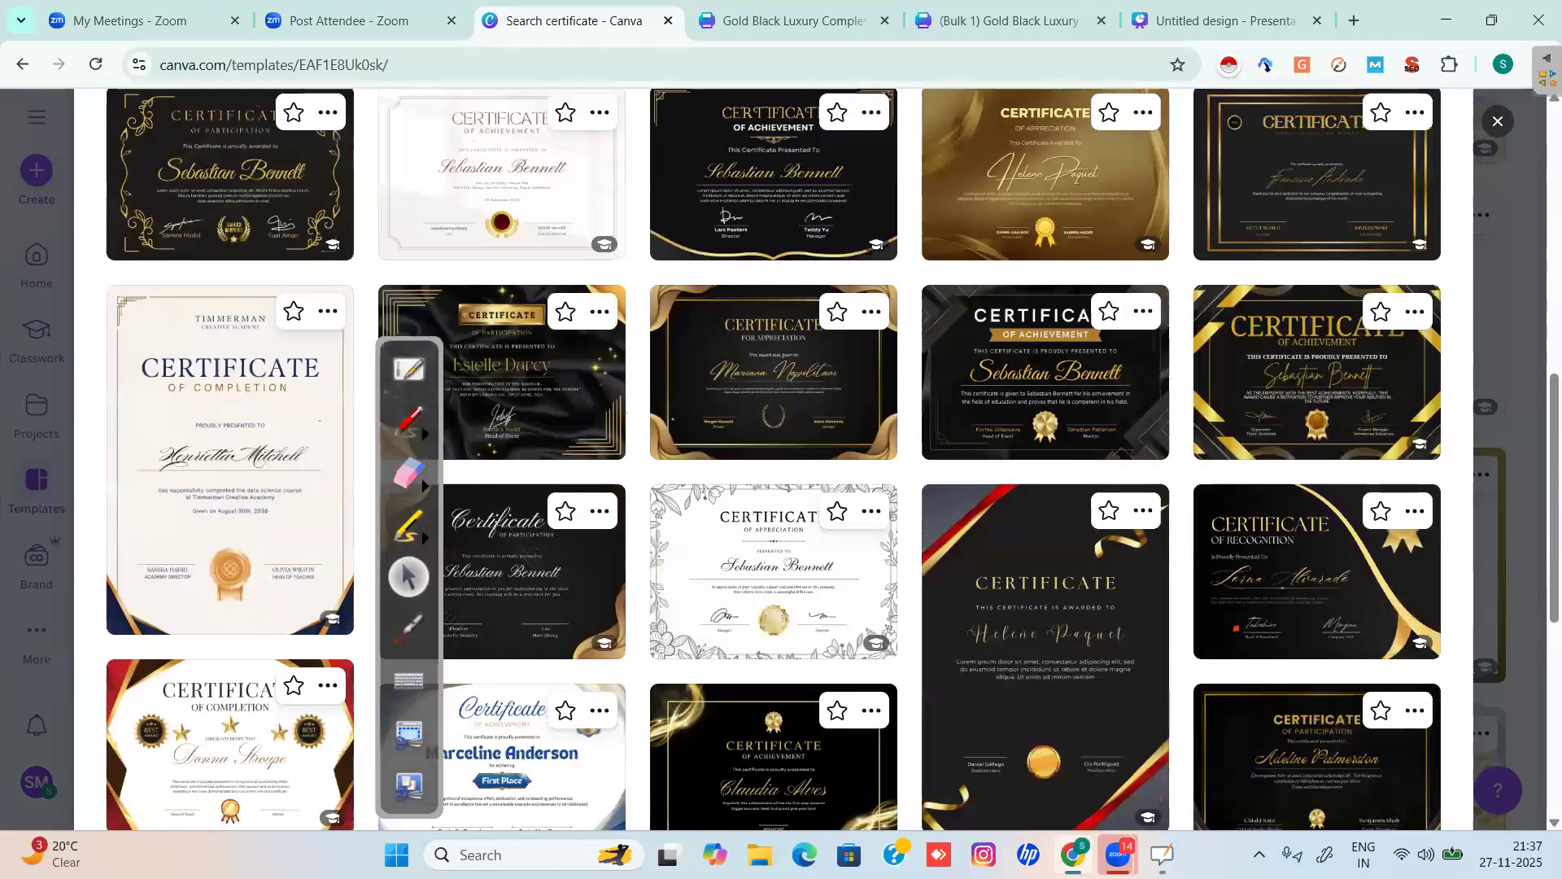
scroll(1151, 307, down, 3)
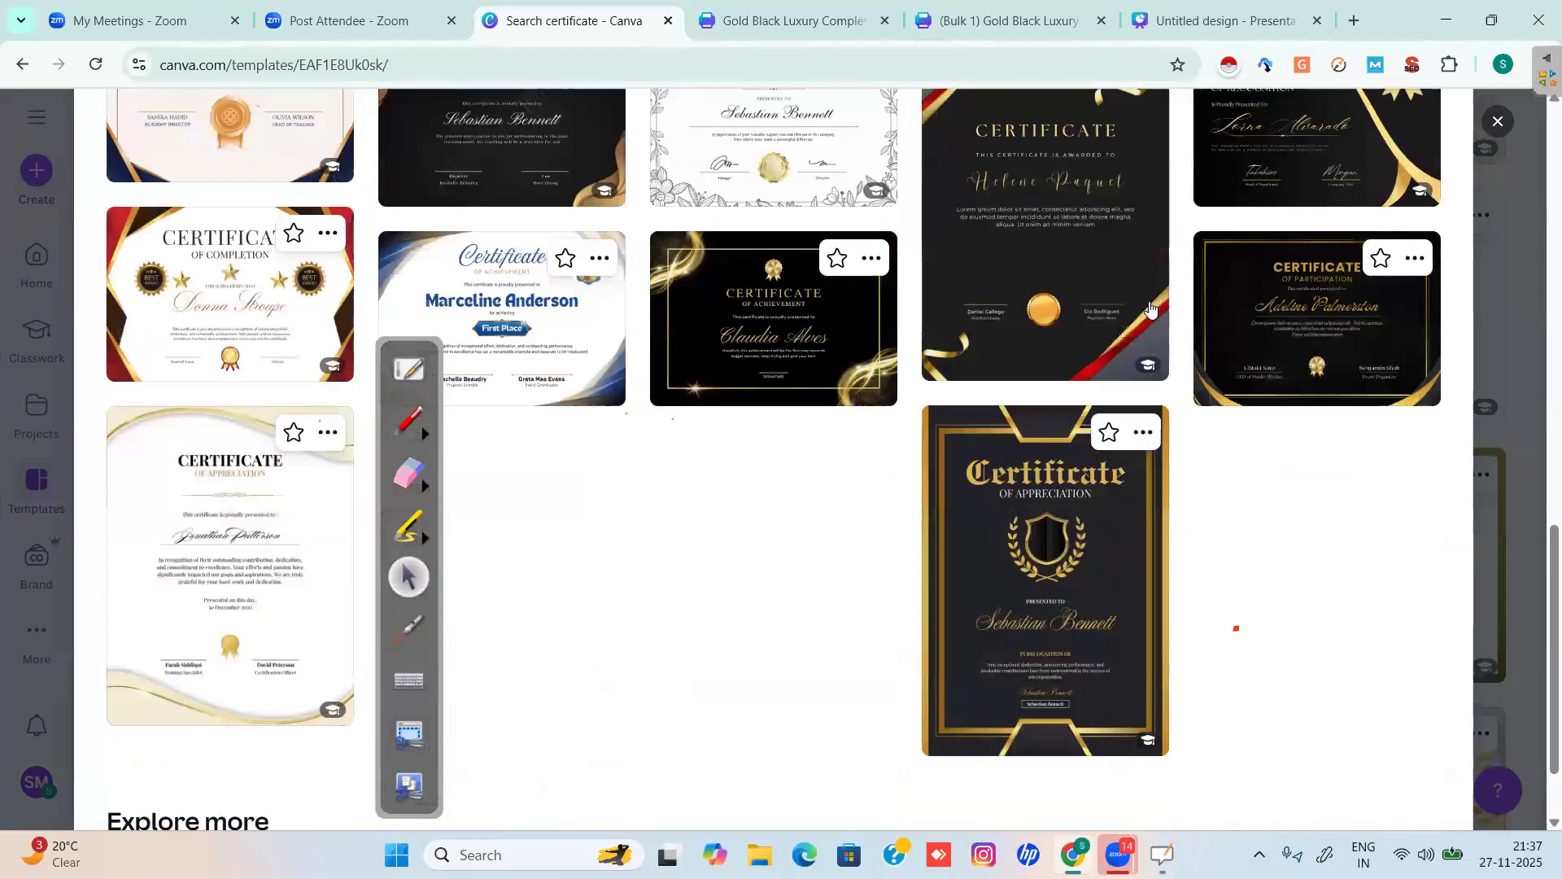
click(774, 319)
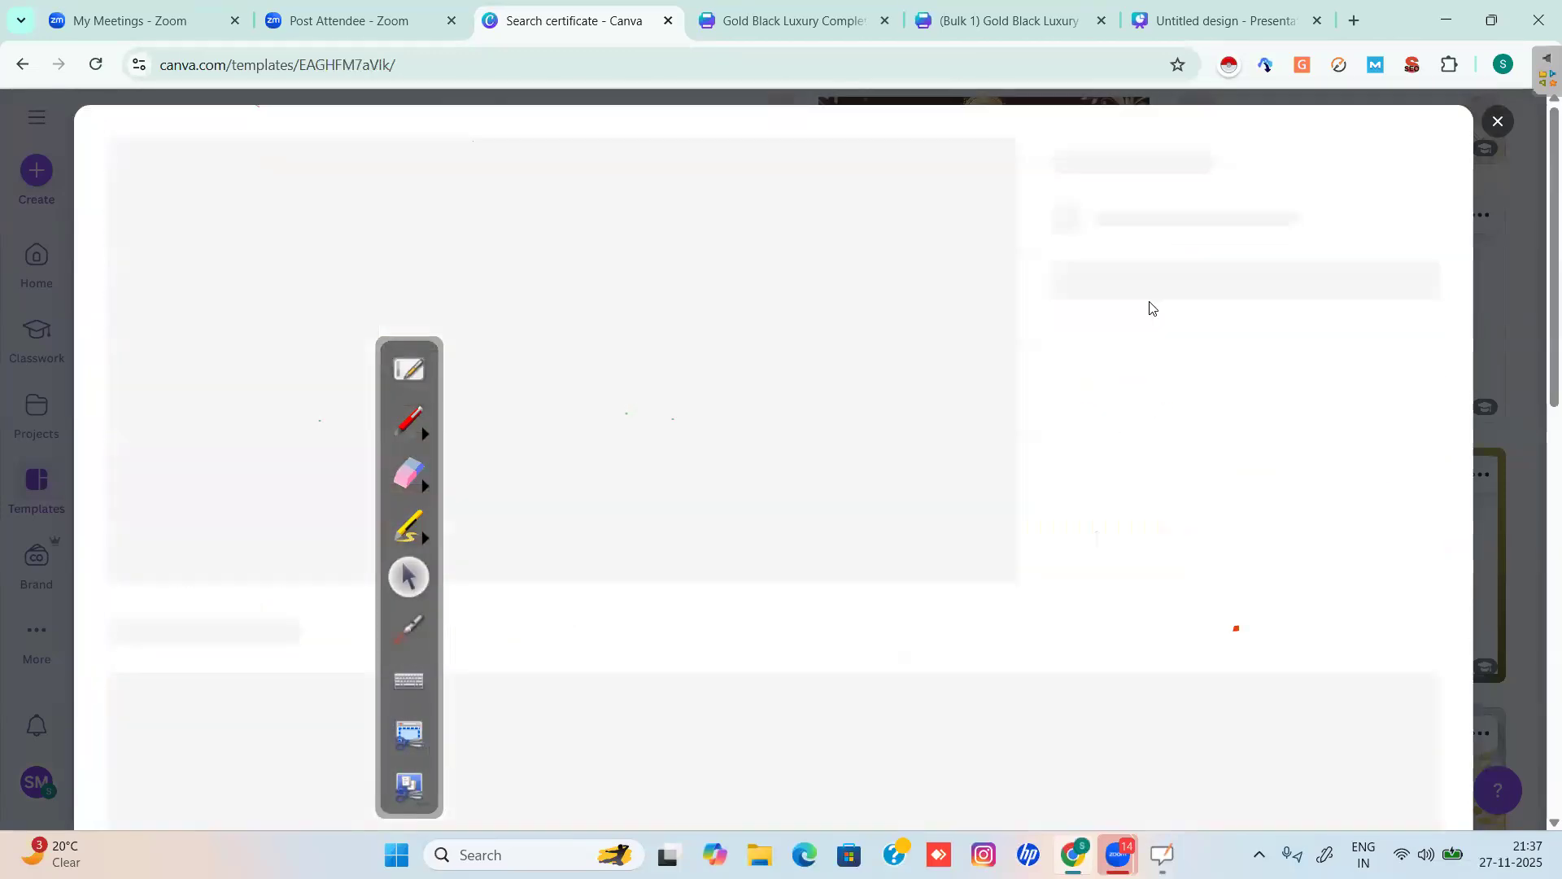
click(1189, 352)
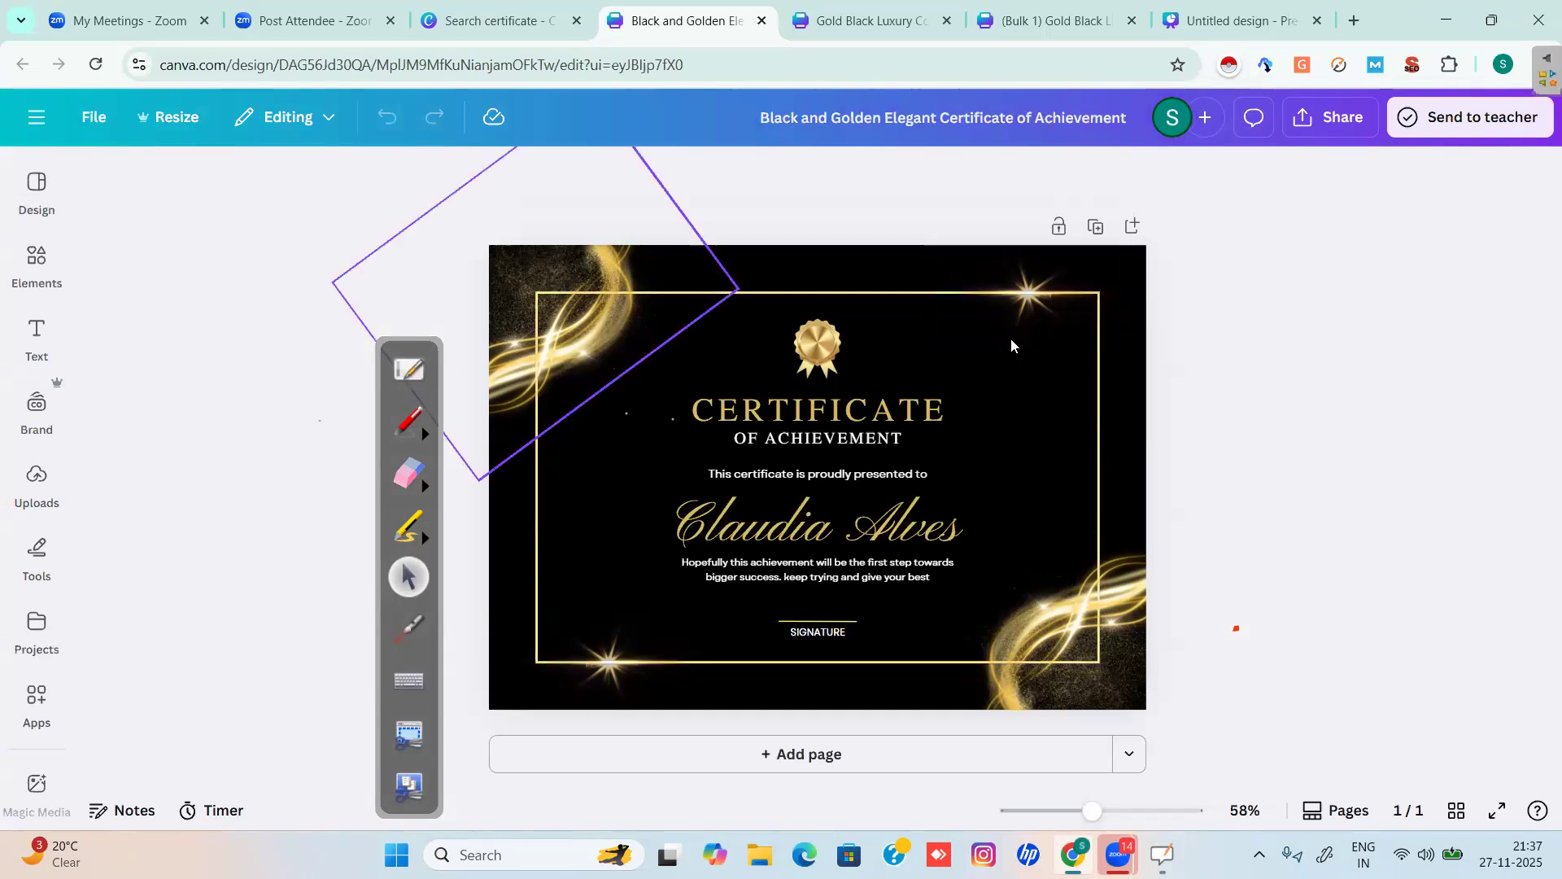
Search the Apps panel for 'bul' and open the Bulk create app.
click(45, 781)
click(45, 779)
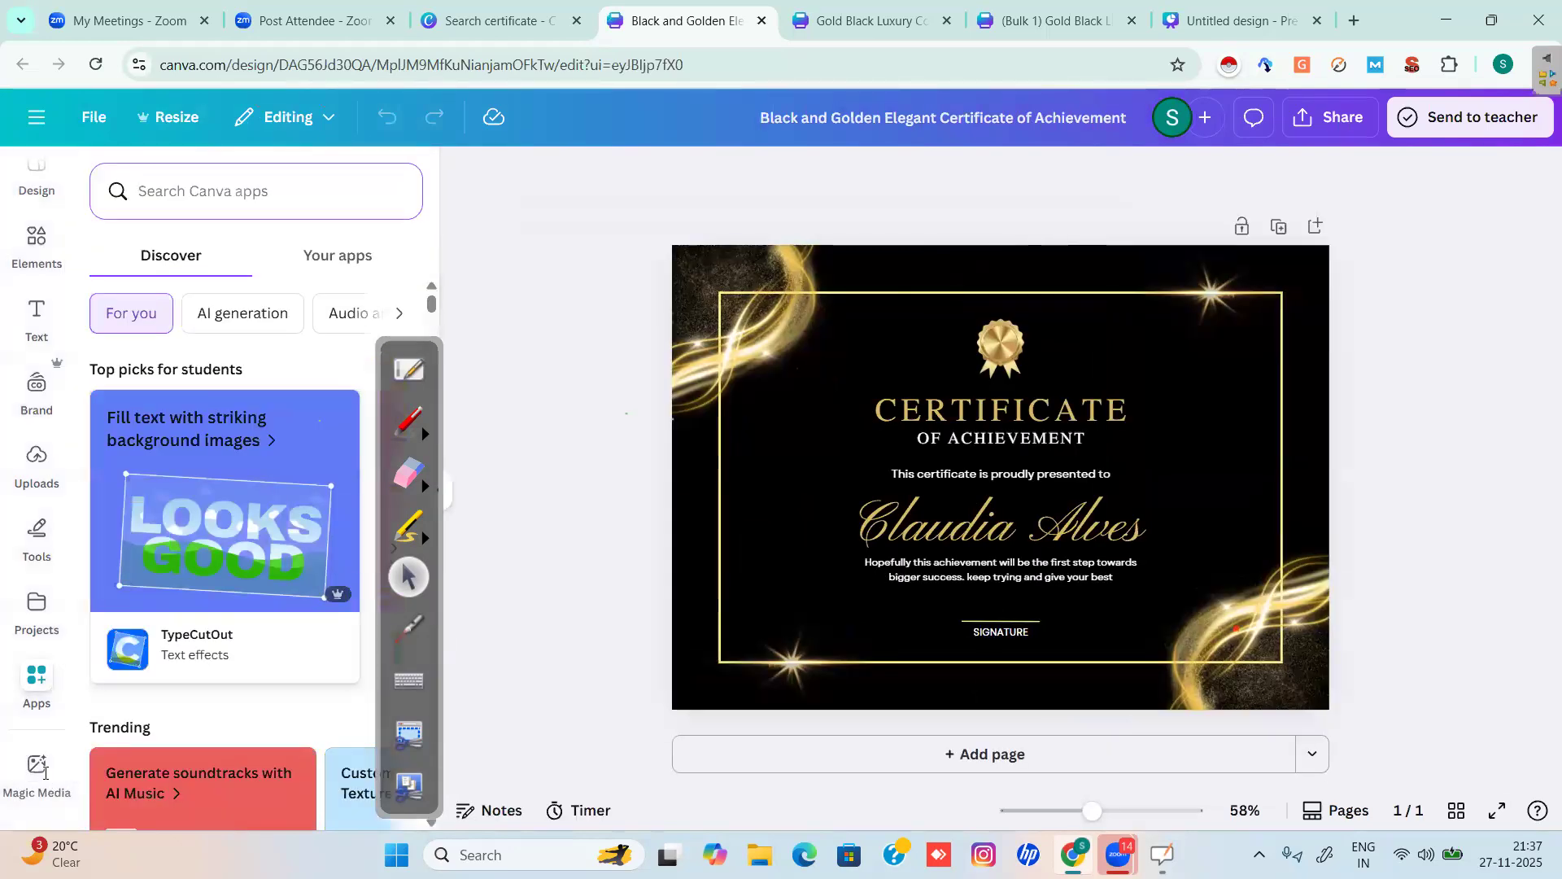
text(bulk)
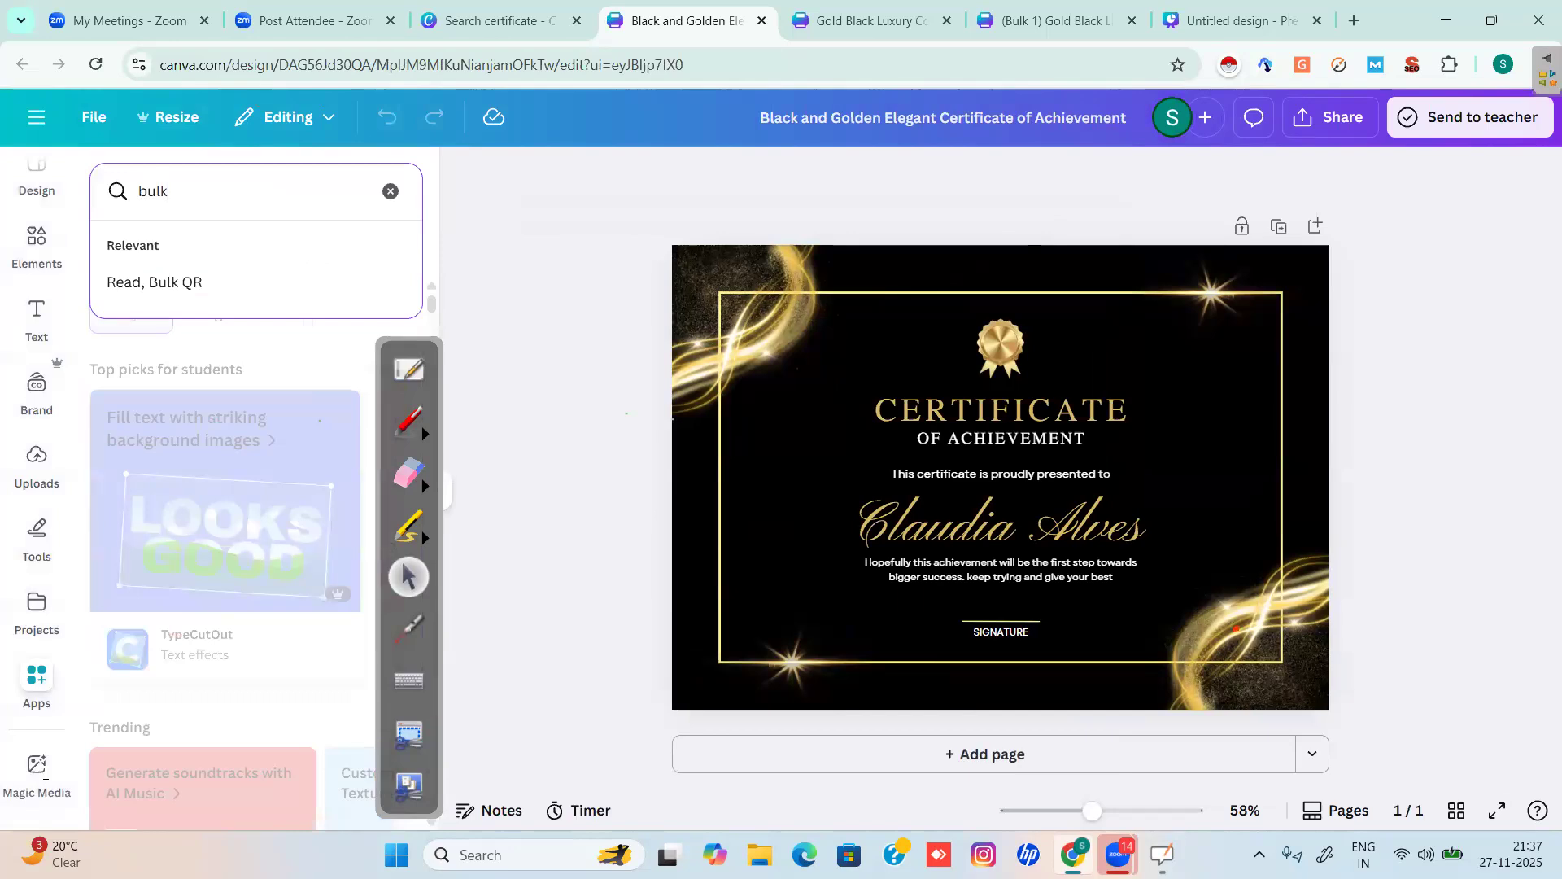
key(Return)
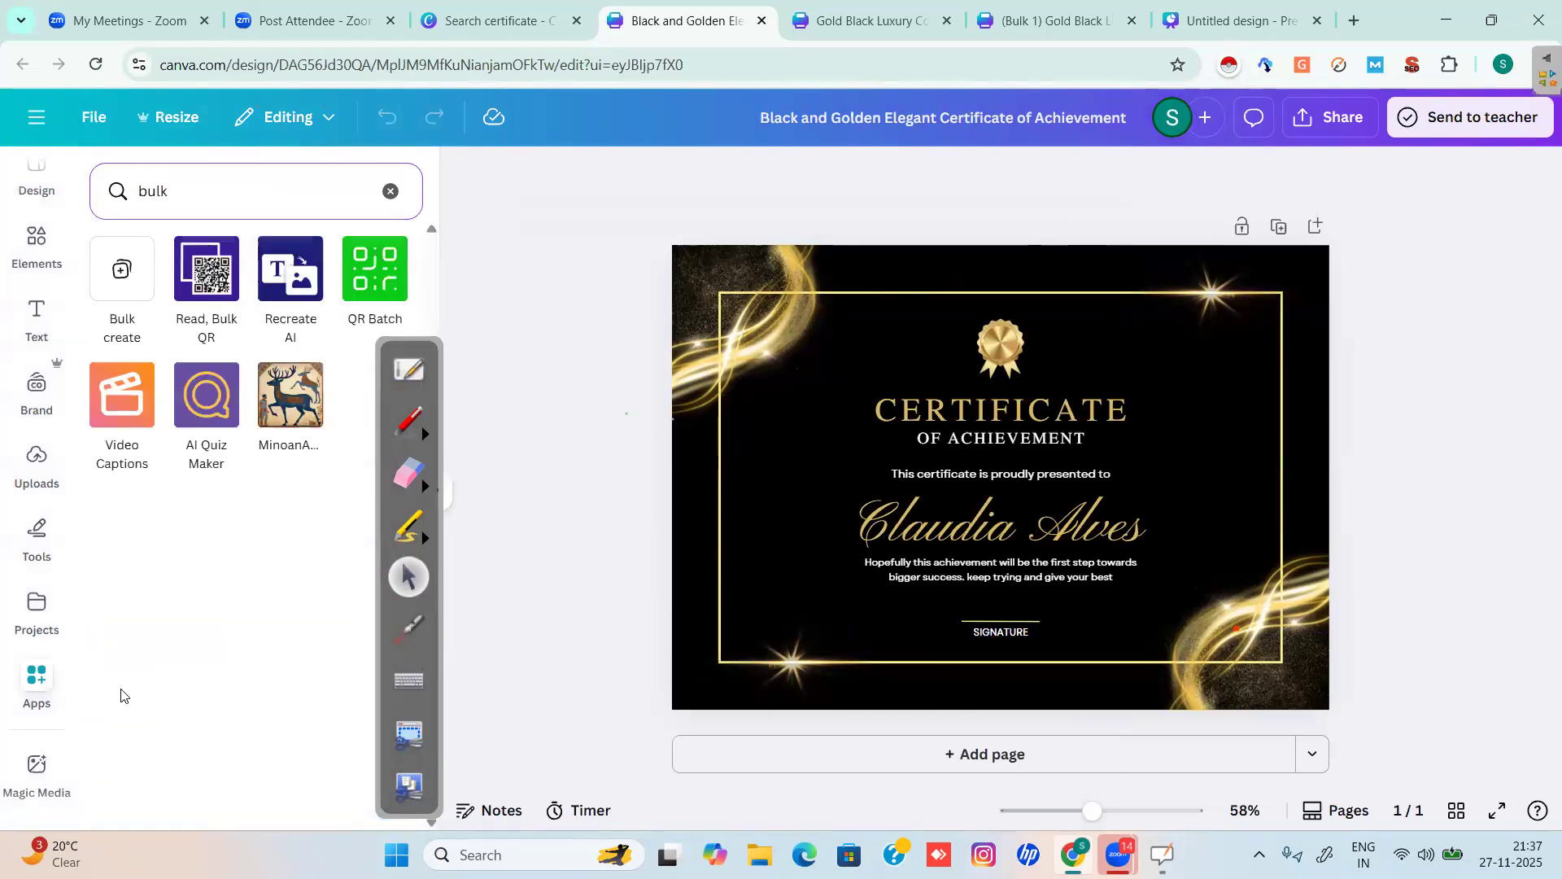
click(126, 271)
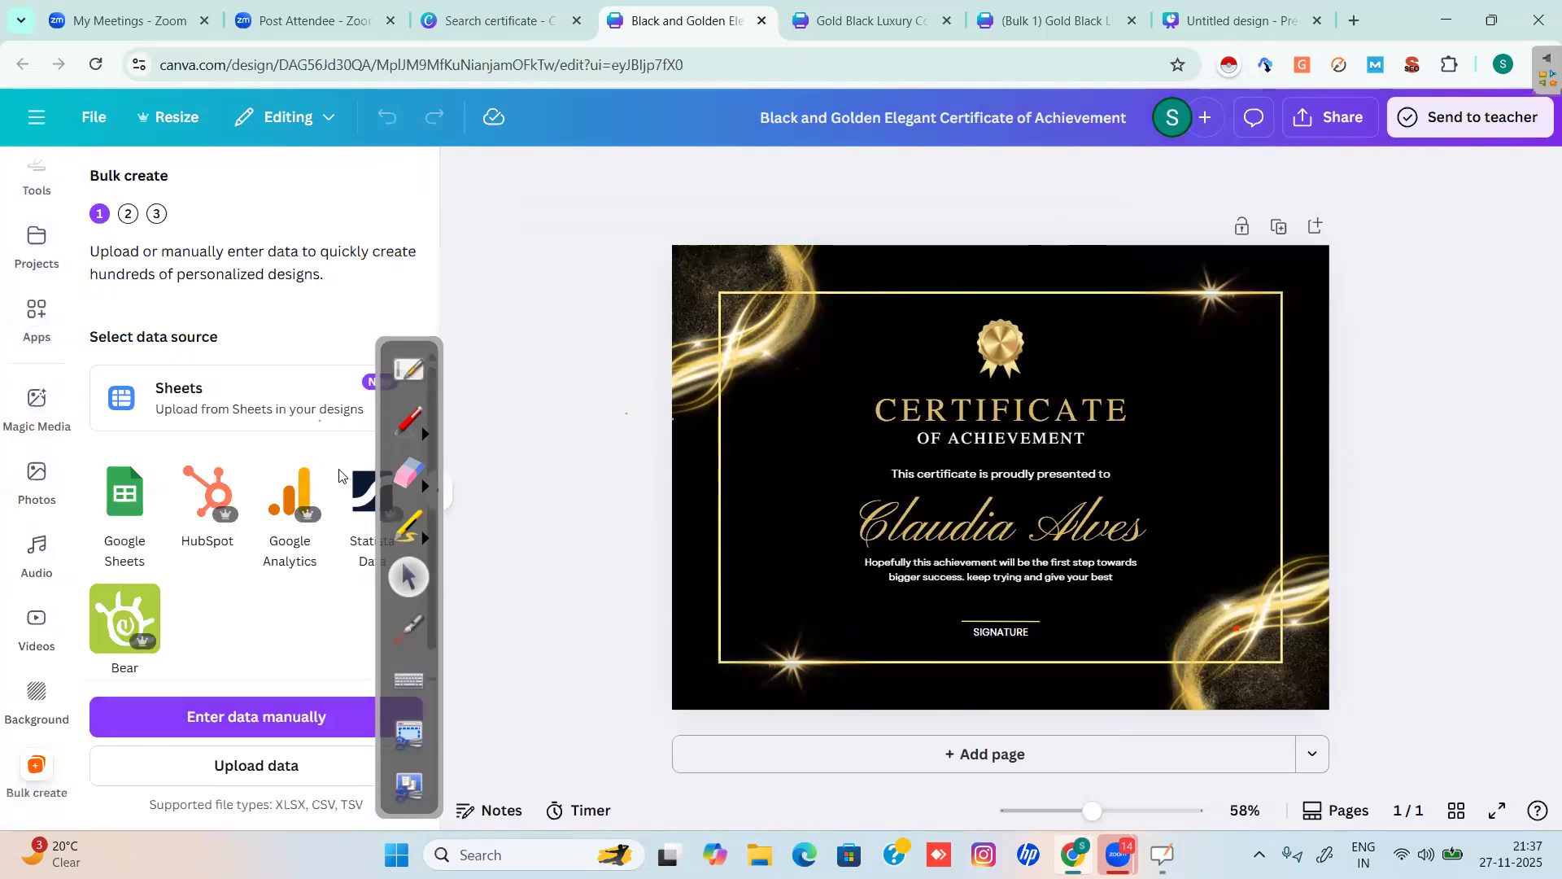
Circle the data-upload option in red, then browse for a data file.
click(419, 415)
mouse_move(273, 748)
mouse_down()
mouse_move(234, 742)
mouse_move(187, 759)
mouse_move(216, 806)
mouse_move(314, 753)
mouse_move(244, 743)
mouse_up()
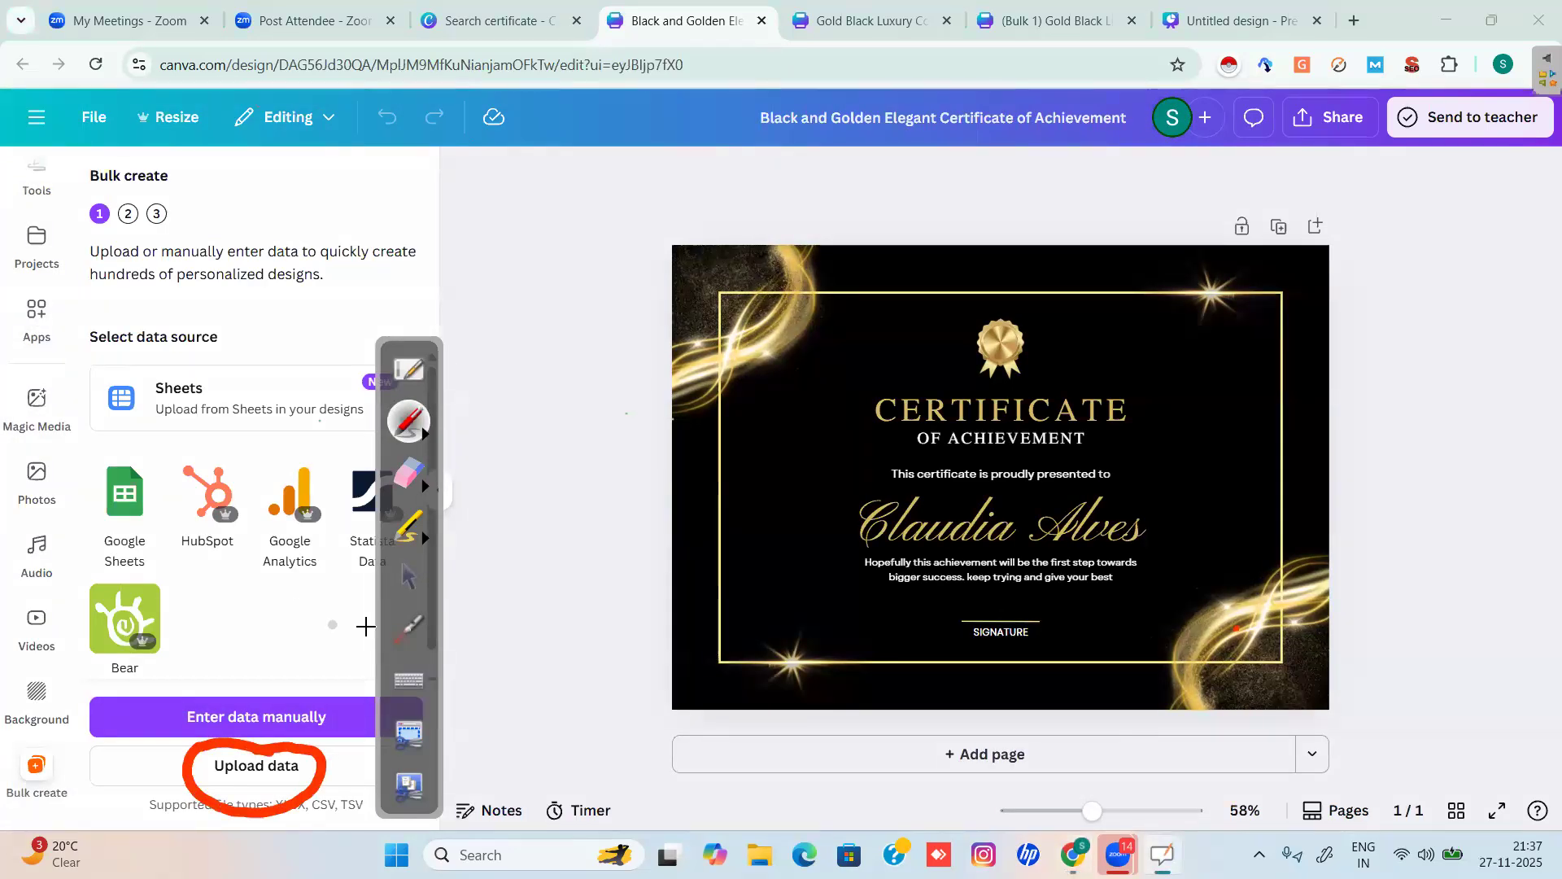
click(407, 579)
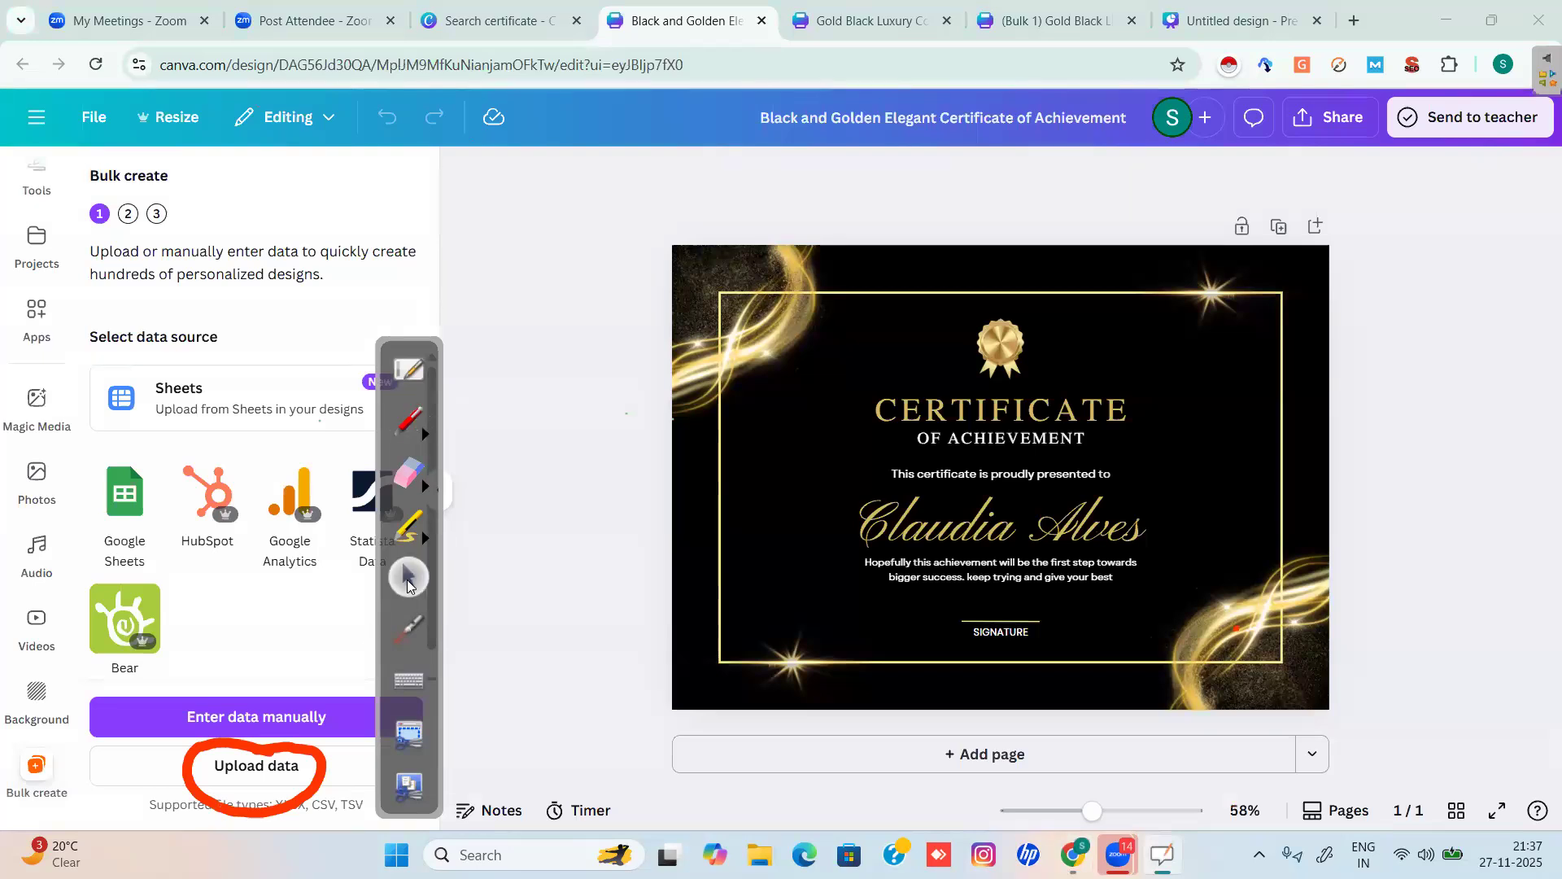
click(274, 771)
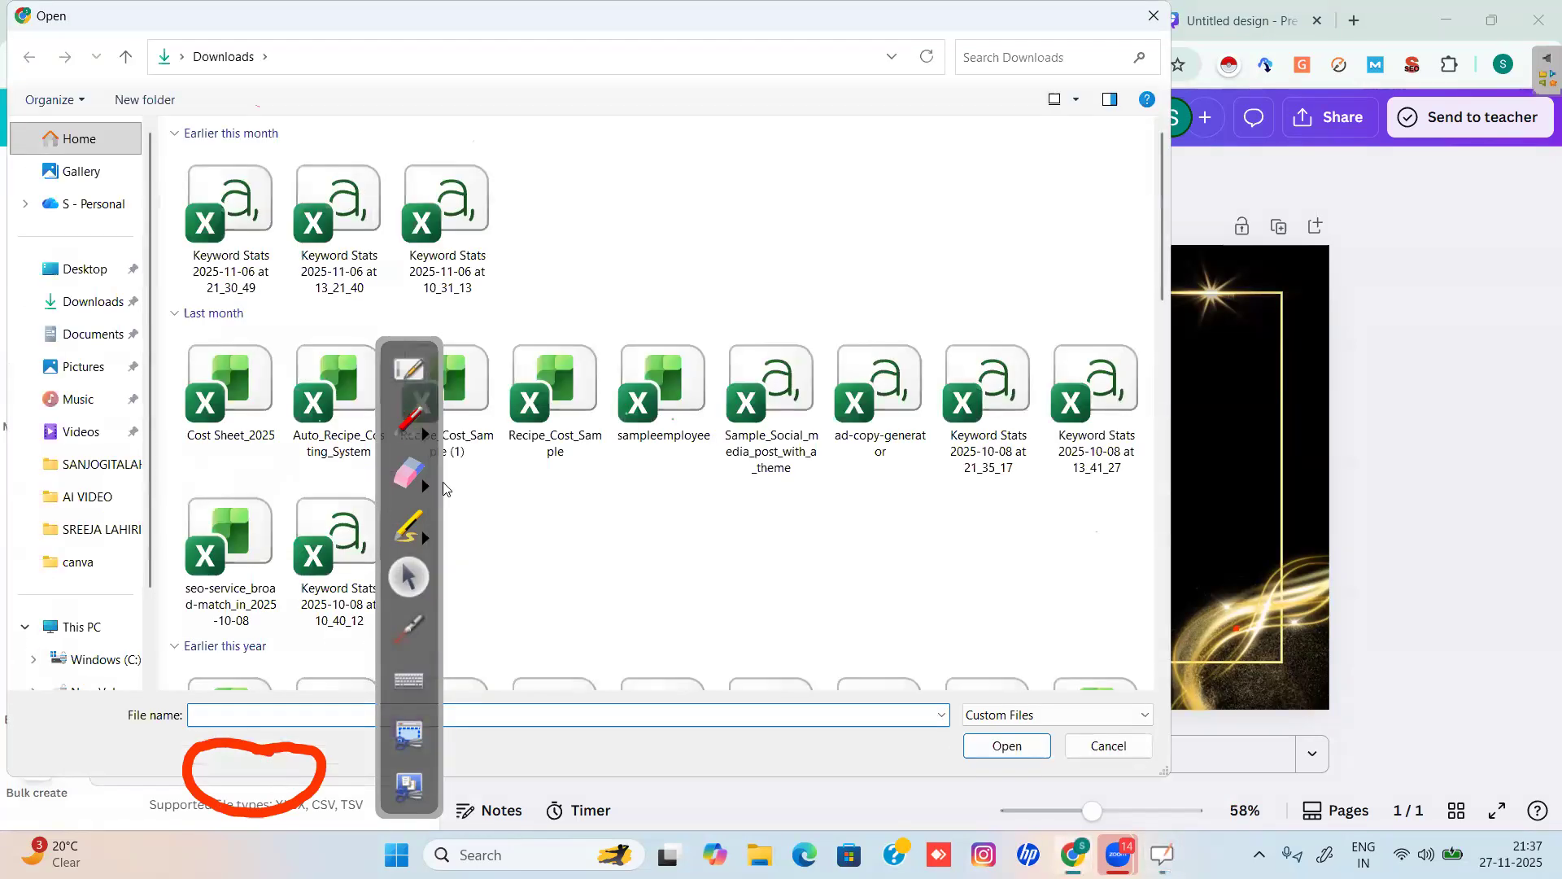
Open the EXAMPLE BULK spreadsheet from Downloads in Excel.
drag(441, 482, 1071, 494)
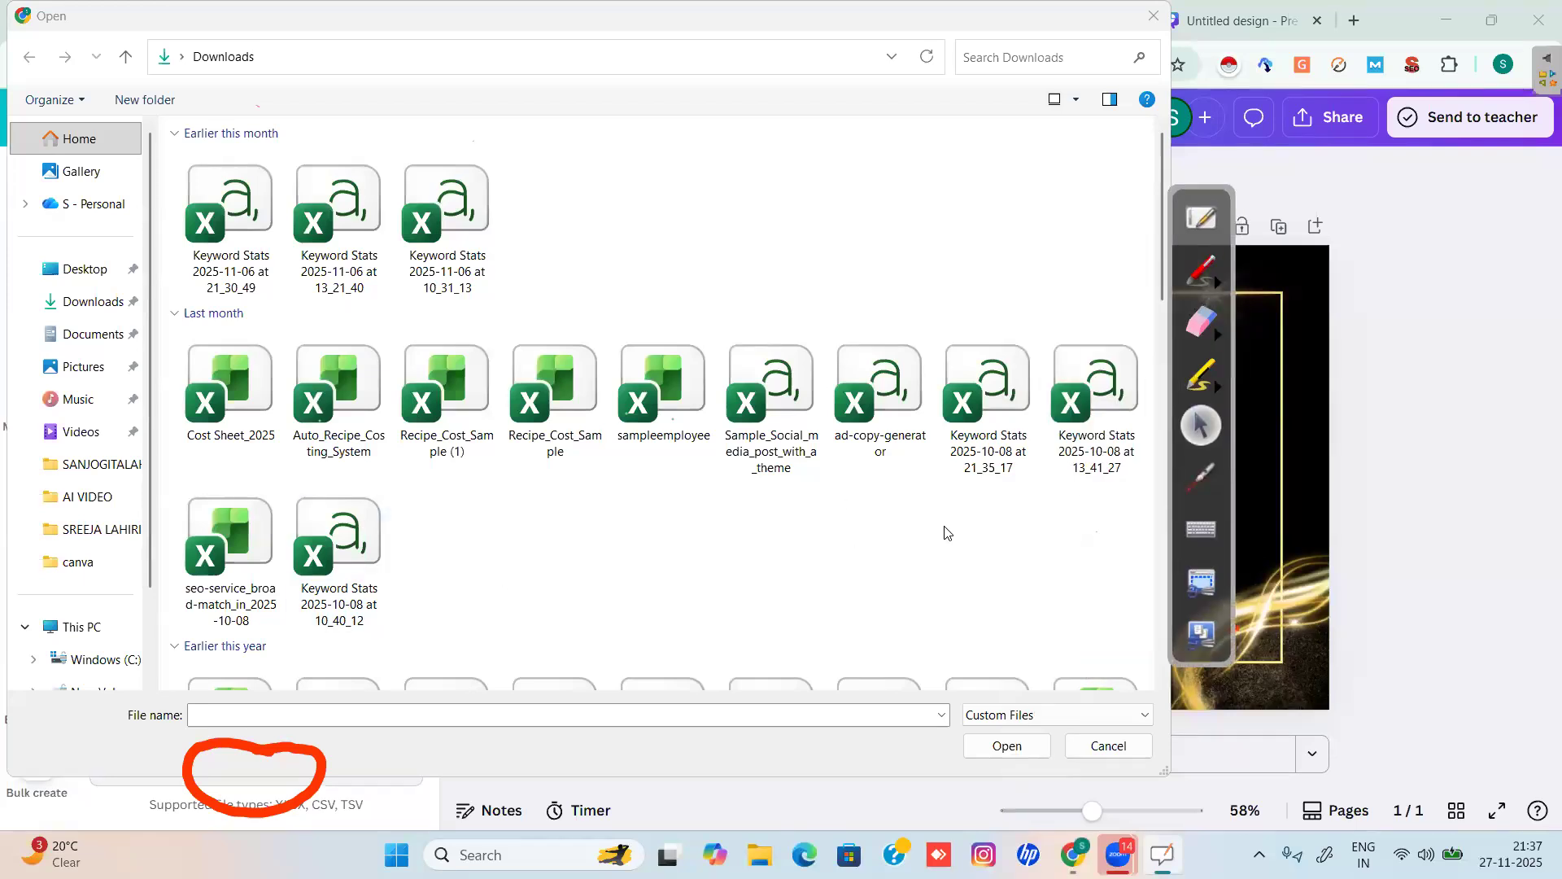
drag(1160, 145, 1170, 288)
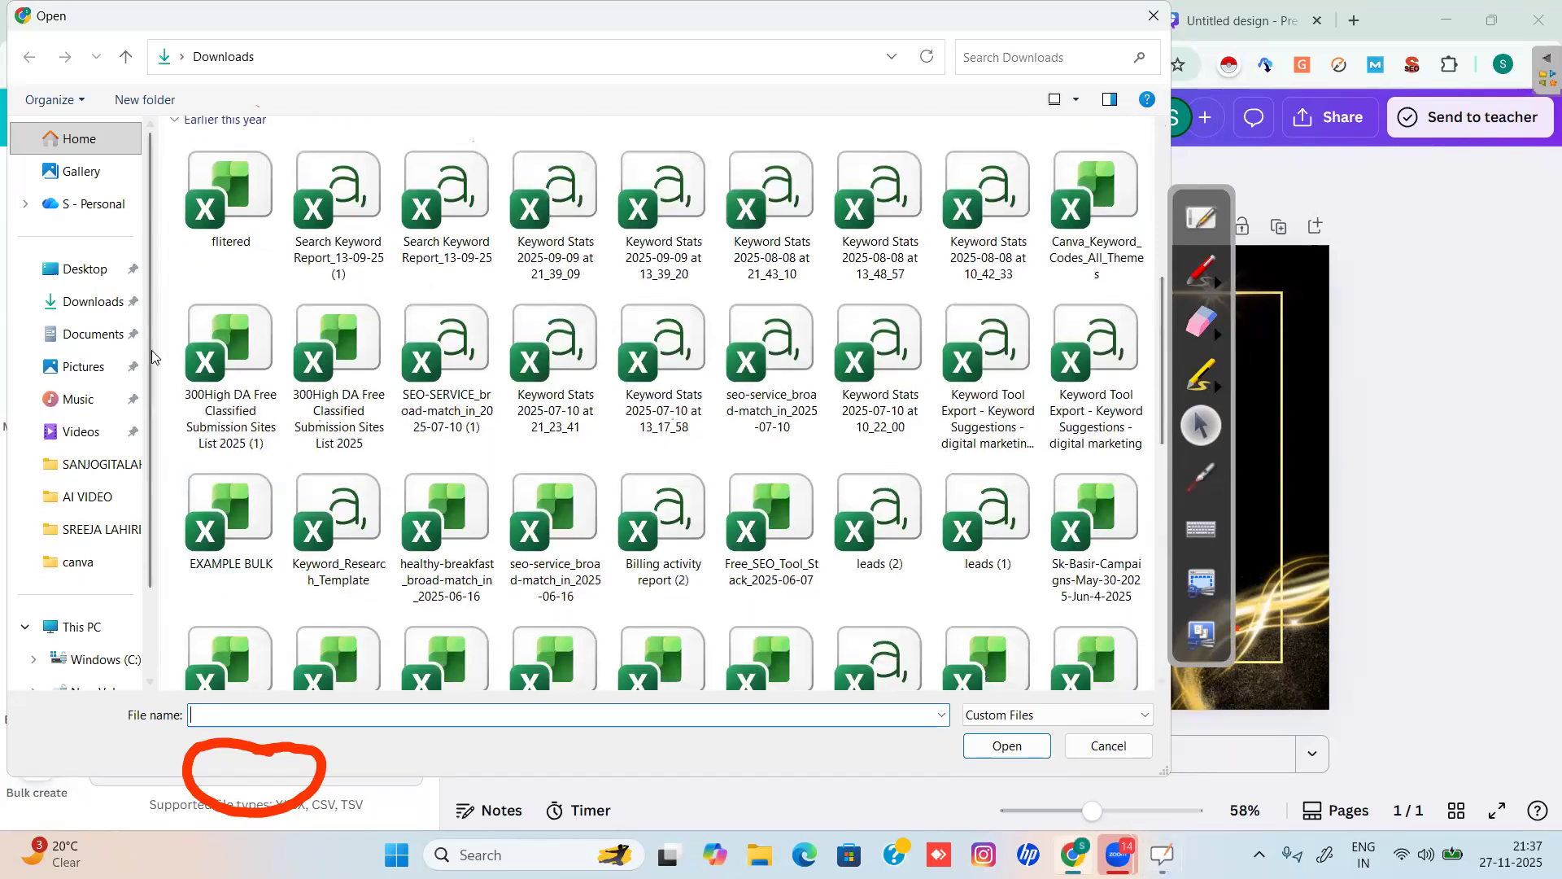
click(249, 509)
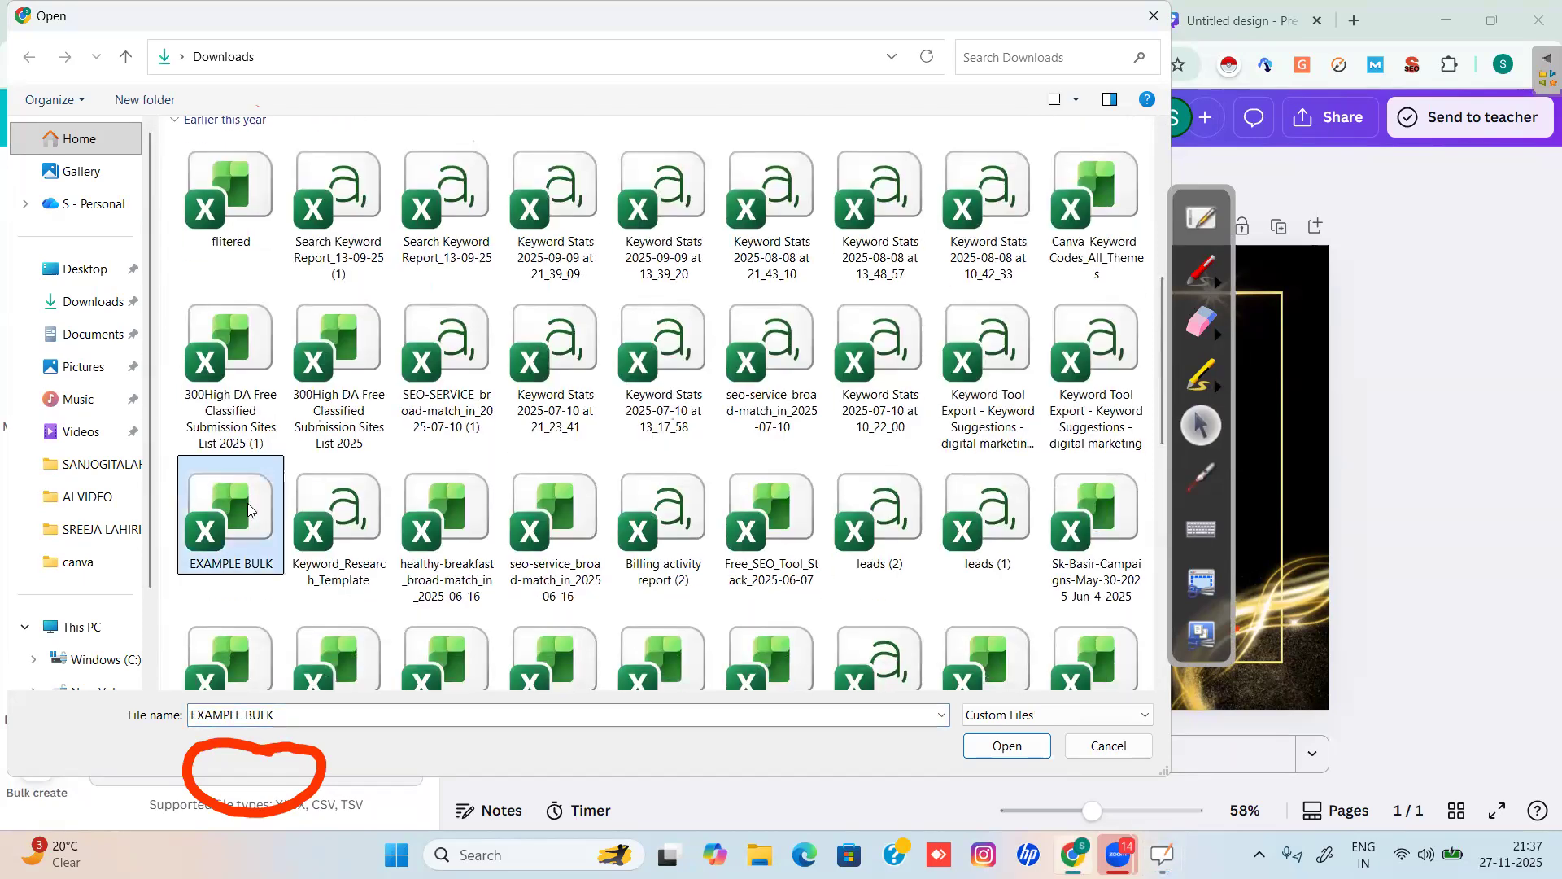
right_click(249, 509)
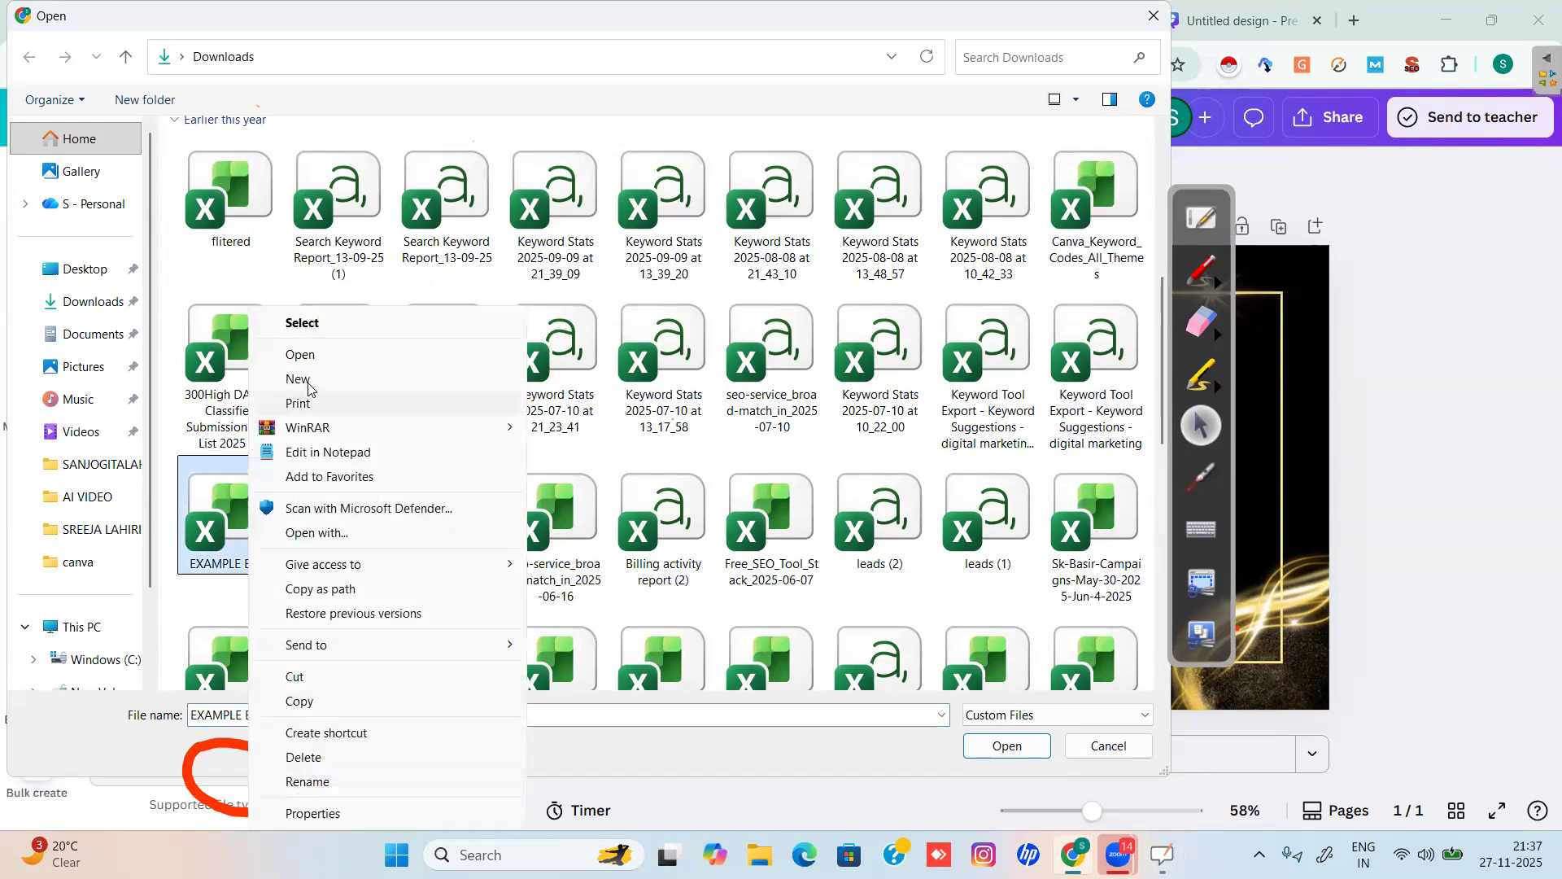
click(333, 358)
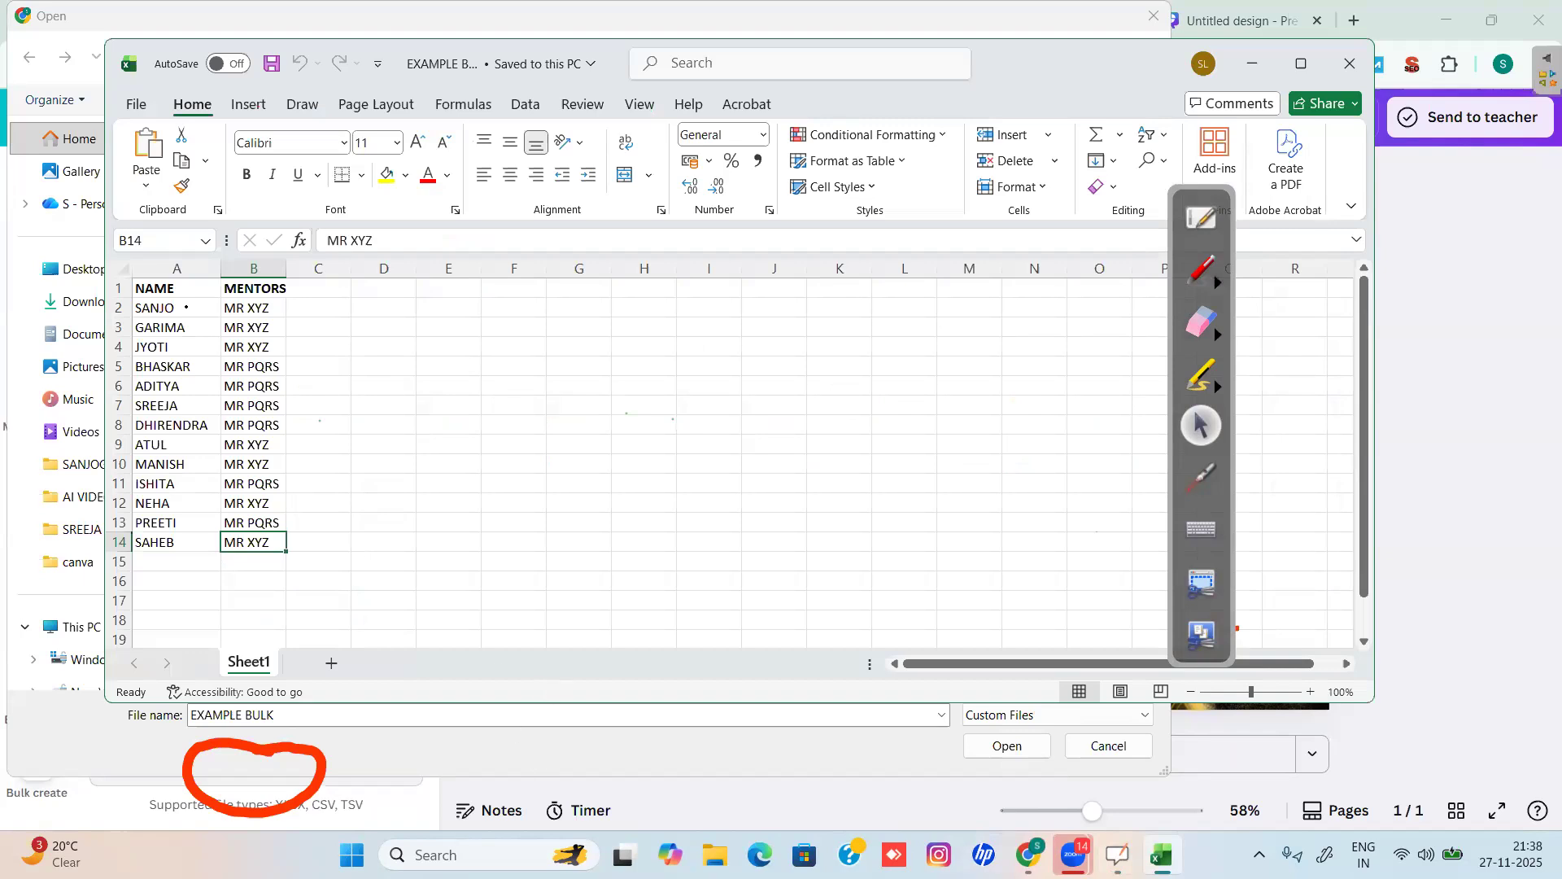
Mark Sheet1, columns A and B, and the NAME and MENTORS entries in red.
click(1203, 281)
mouse_move(306, 645)
mouse_down()
mouse_move(235, 706)
mouse_move(272, 627)
mouse_up()
mouse_move(186, 258)
mouse_down()
mouse_move(151, 285)
mouse_move(208, 242)
mouse_move(236, 280)
mouse_move(277, 249)
mouse_up()
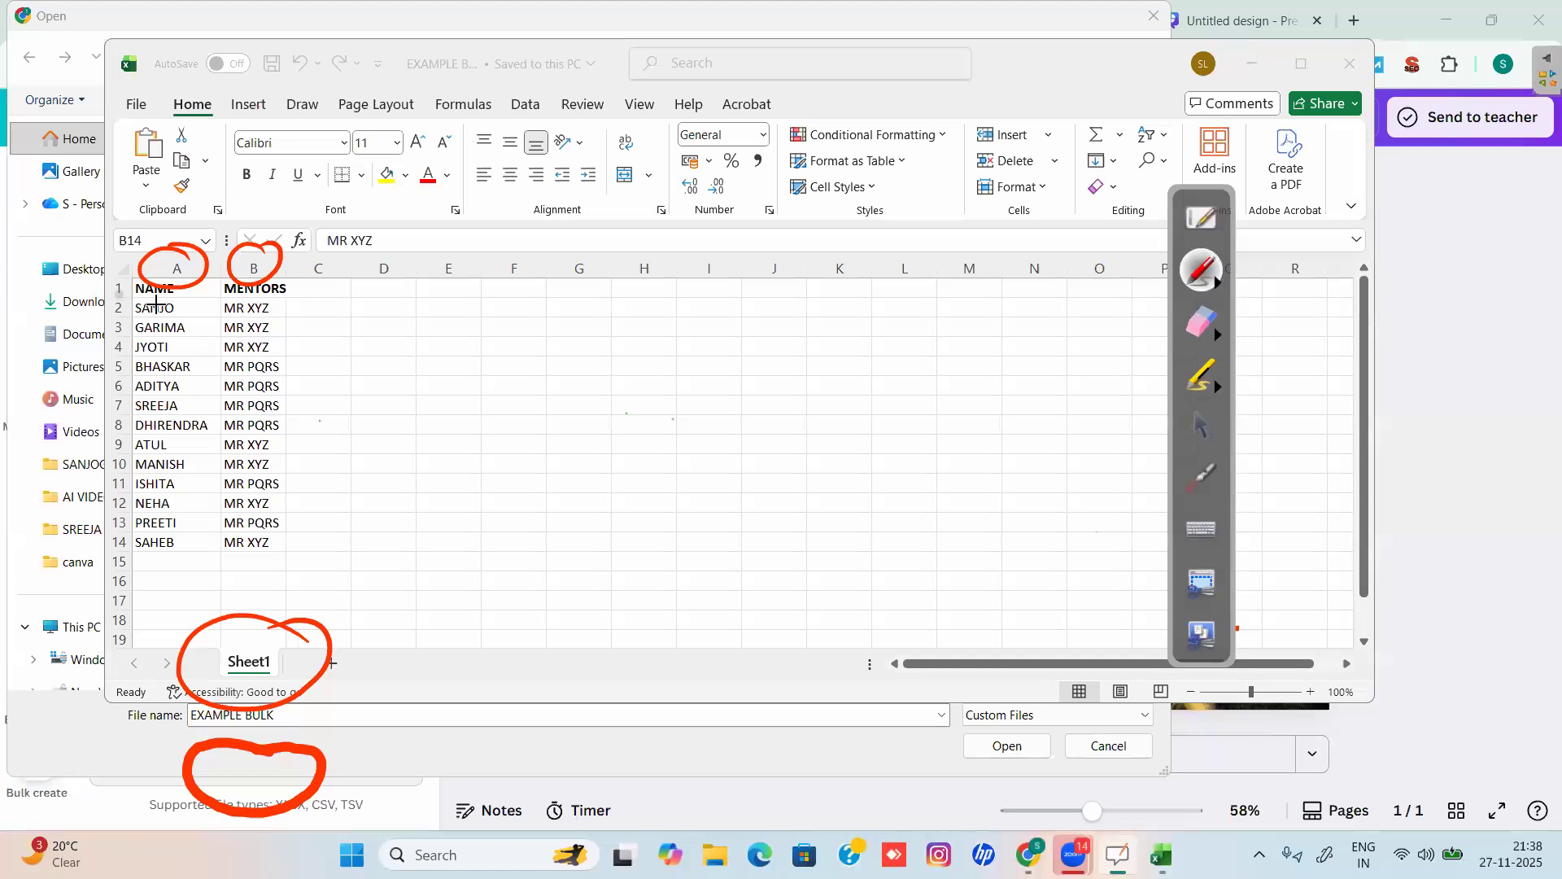
mouse_move(187, 282)
mouse_down()
mouse_move(139, 276)
mouse_move(144, 301)
mouse_move(184, 266)
mouse_up()
mouse_move(281, 537)
mouse_down()
mouse_move(216, 539)
mouse_move(237, 570)
mouse_move(283, 531)
mouse_up()
drag(130, 543, 106, 548)
drag(255, 542, 283, 533)
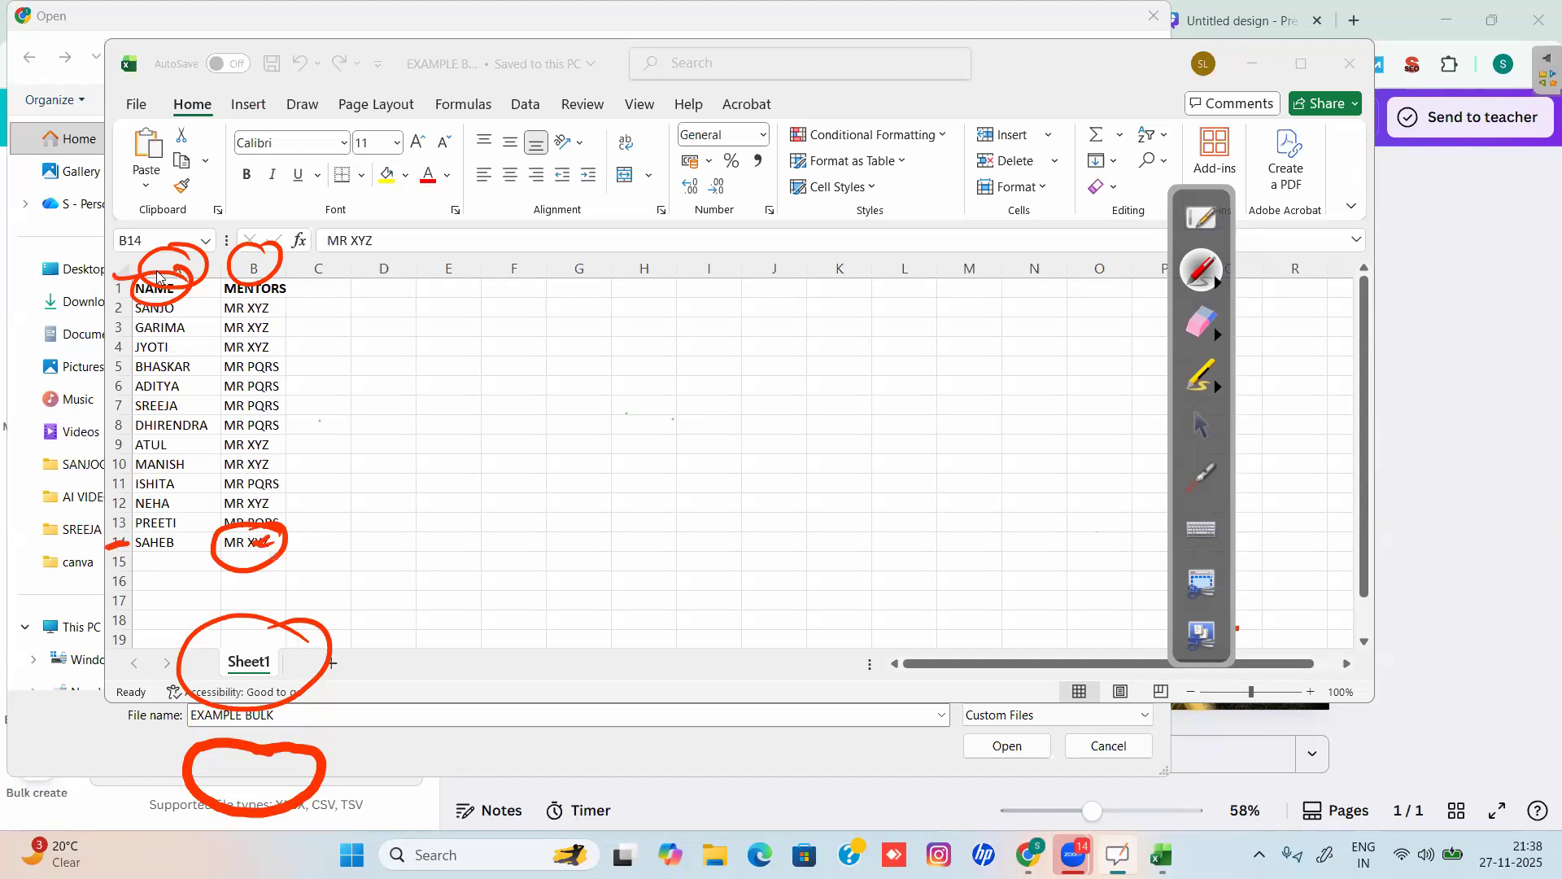
mouse_move(124, 260)
mouse_down()
mouse_move(295, 322)
mouse_move(321, 552)
mouse_move(122, 617)
mouse_move(172, 299)
mouse_move(130, 317)
mouse_up()
Erase the red marks and close the EXAMPLE BULK workbook.
click(1198, 328)
mouse_move(356, 359)
mouse_down()
mouse_move(171, 241)
mouse_move(164, 372)
mouse_move(193, 676)
mouse_move(172, 428)
mouse_move(154, 663)
mouse_move(163, 559)
mouse_move(293, 677)
mouse_move(358, 611)
mouse_move(227, 741)
mouse_up()
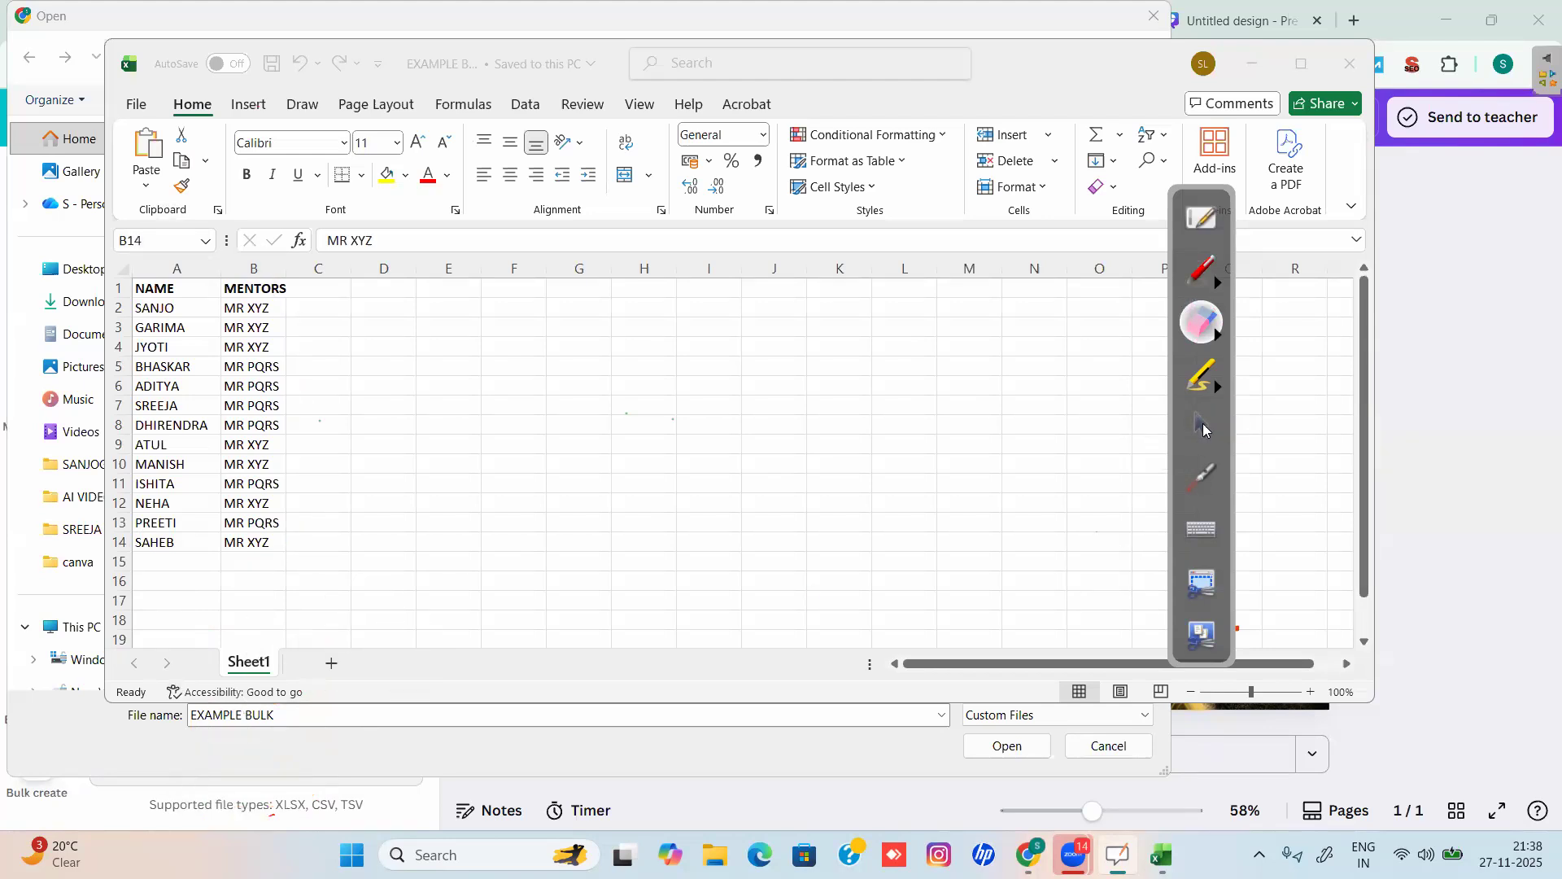
click(1201, 424)
click(1349, 64)
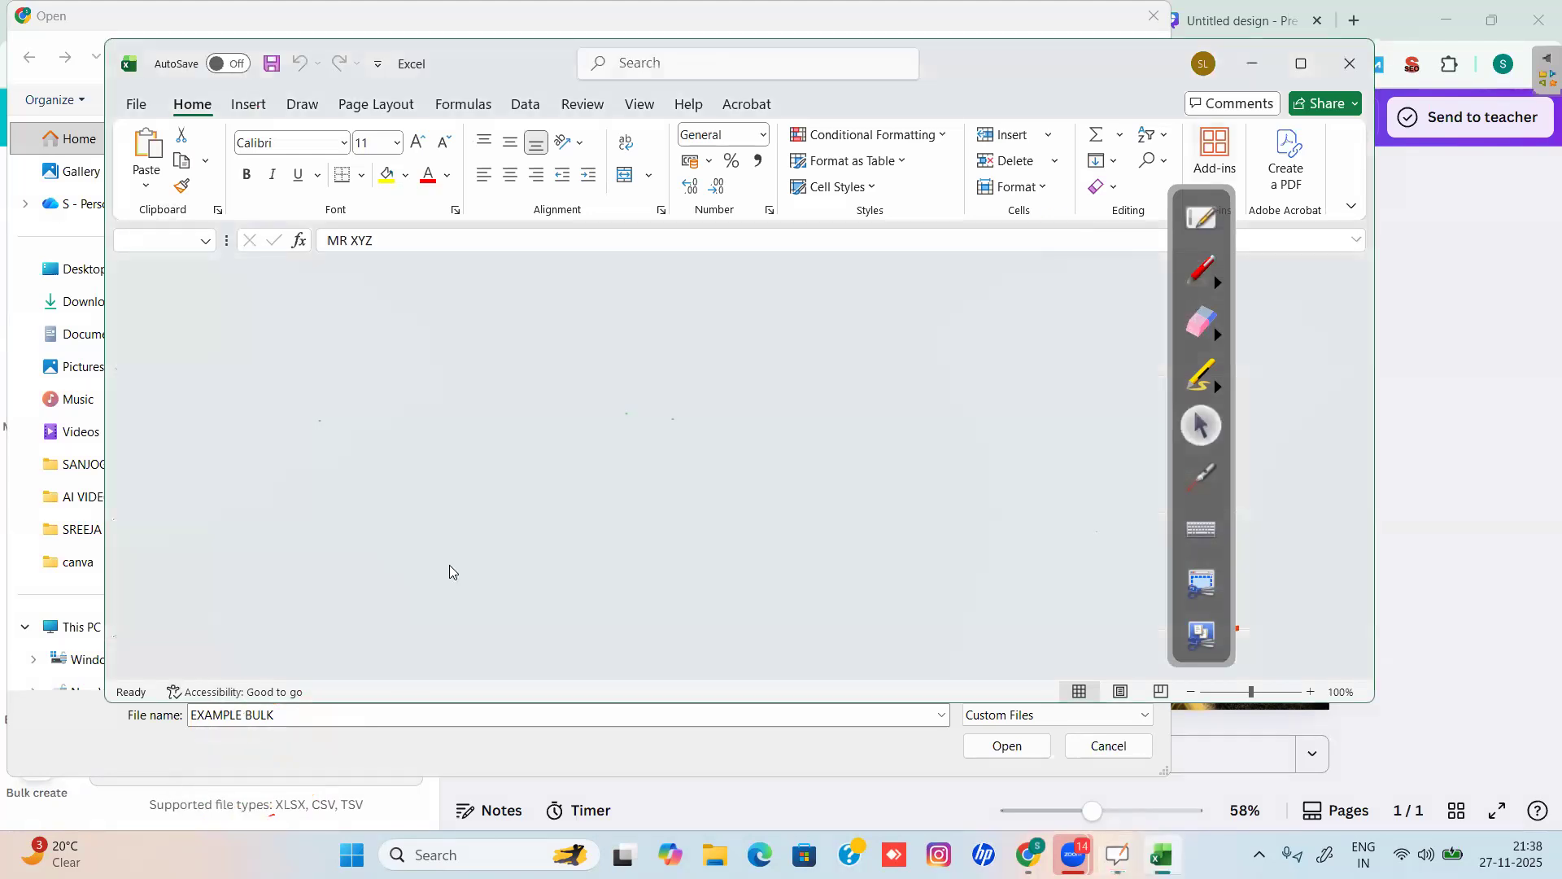
Upload EXAMPLE BULK from Downloads as the bulk create data source.
click(1154, 15)
click(256, 765)
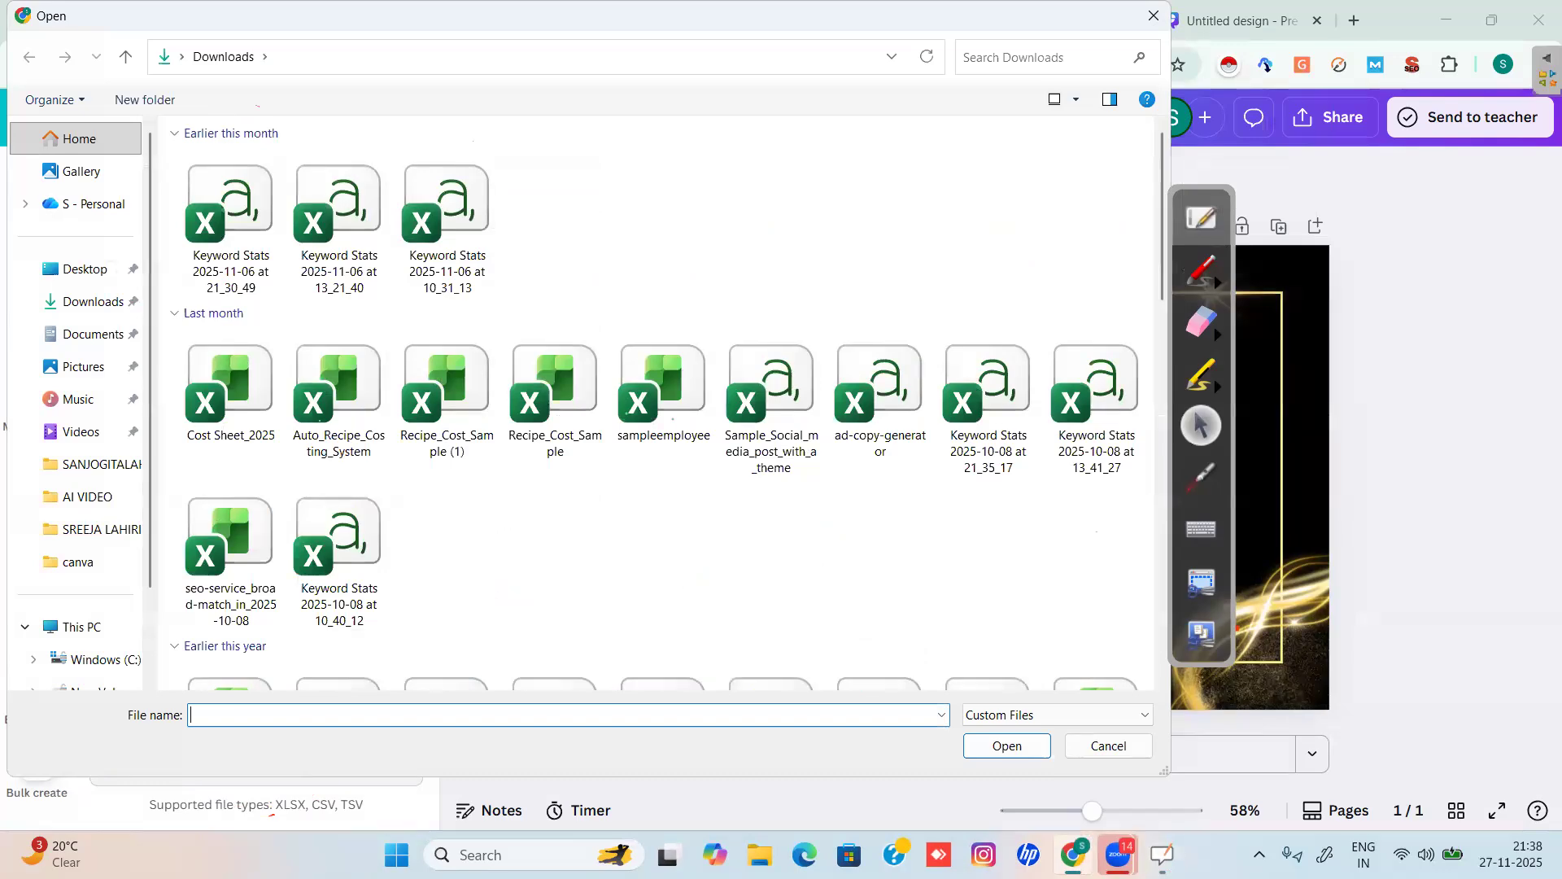
scroll(674, 402, down, 10)
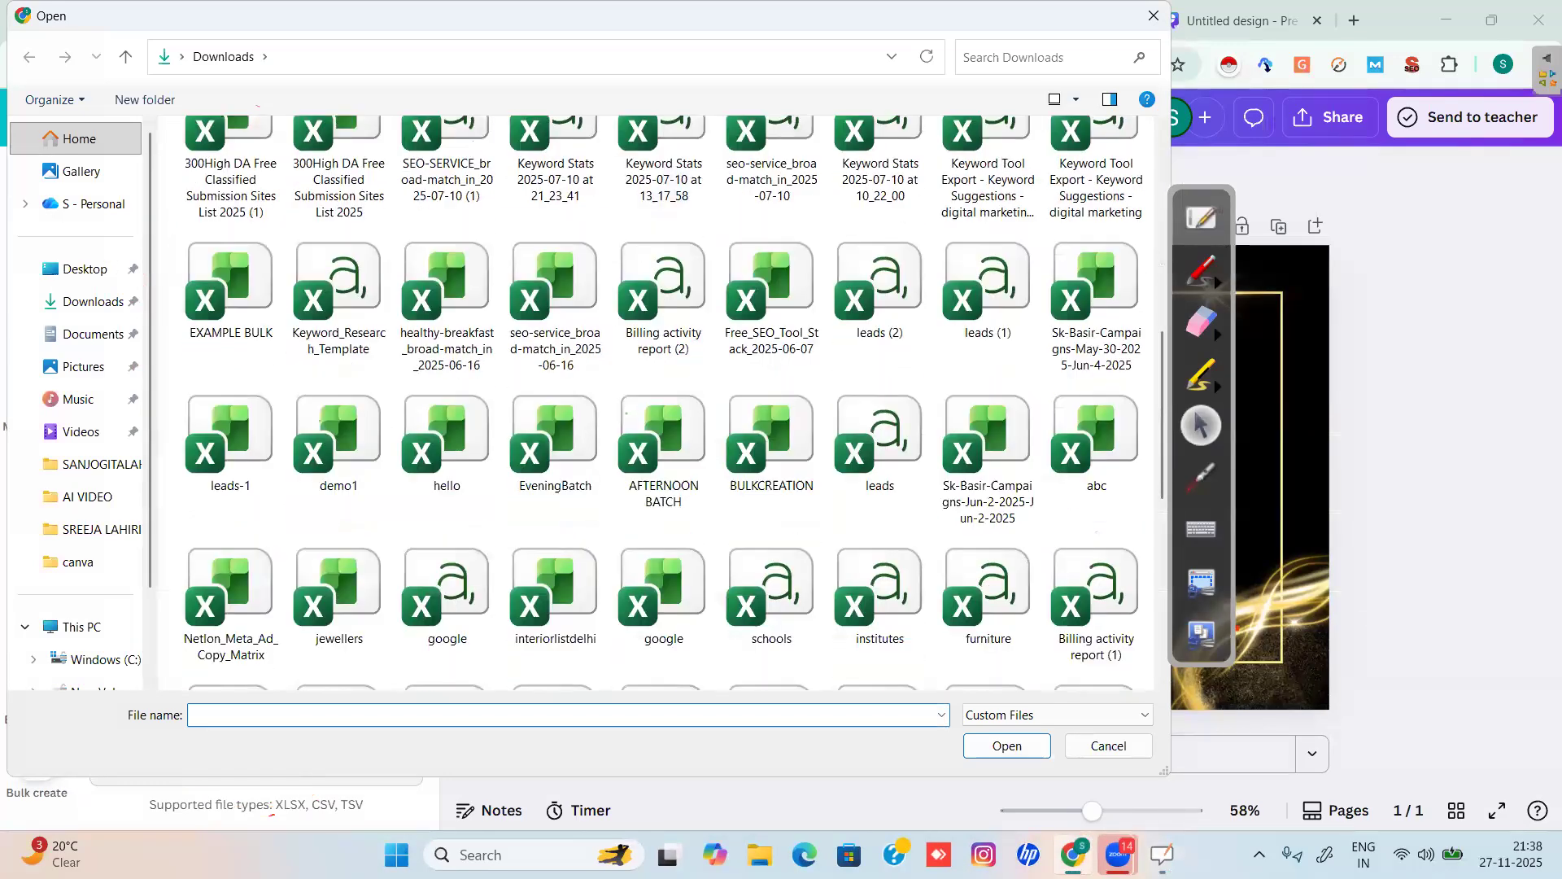
click(231, 285)
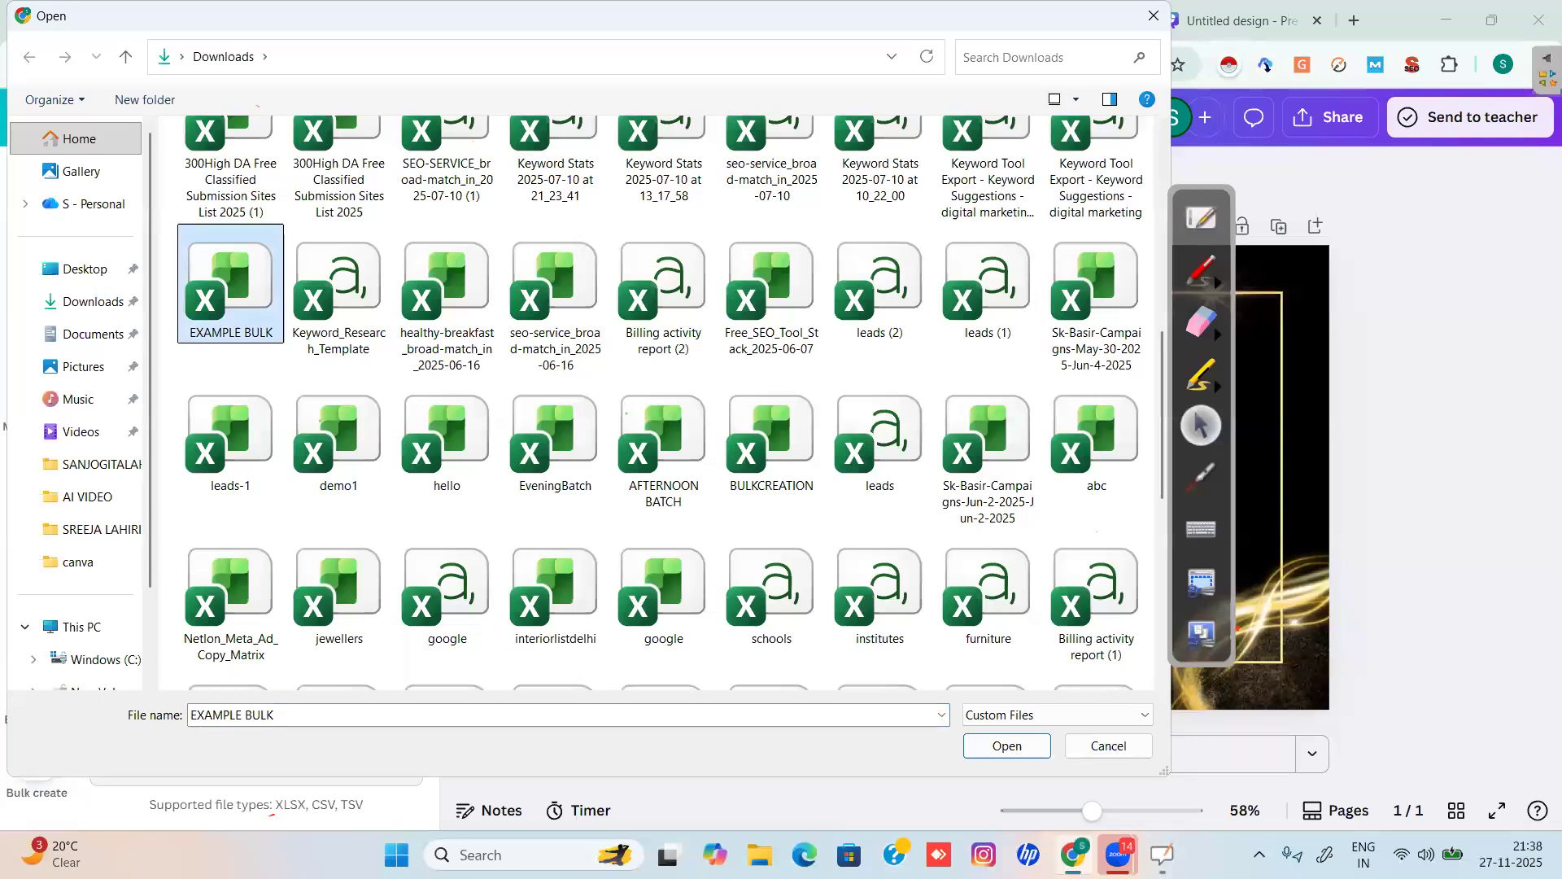
click(1030, 747)
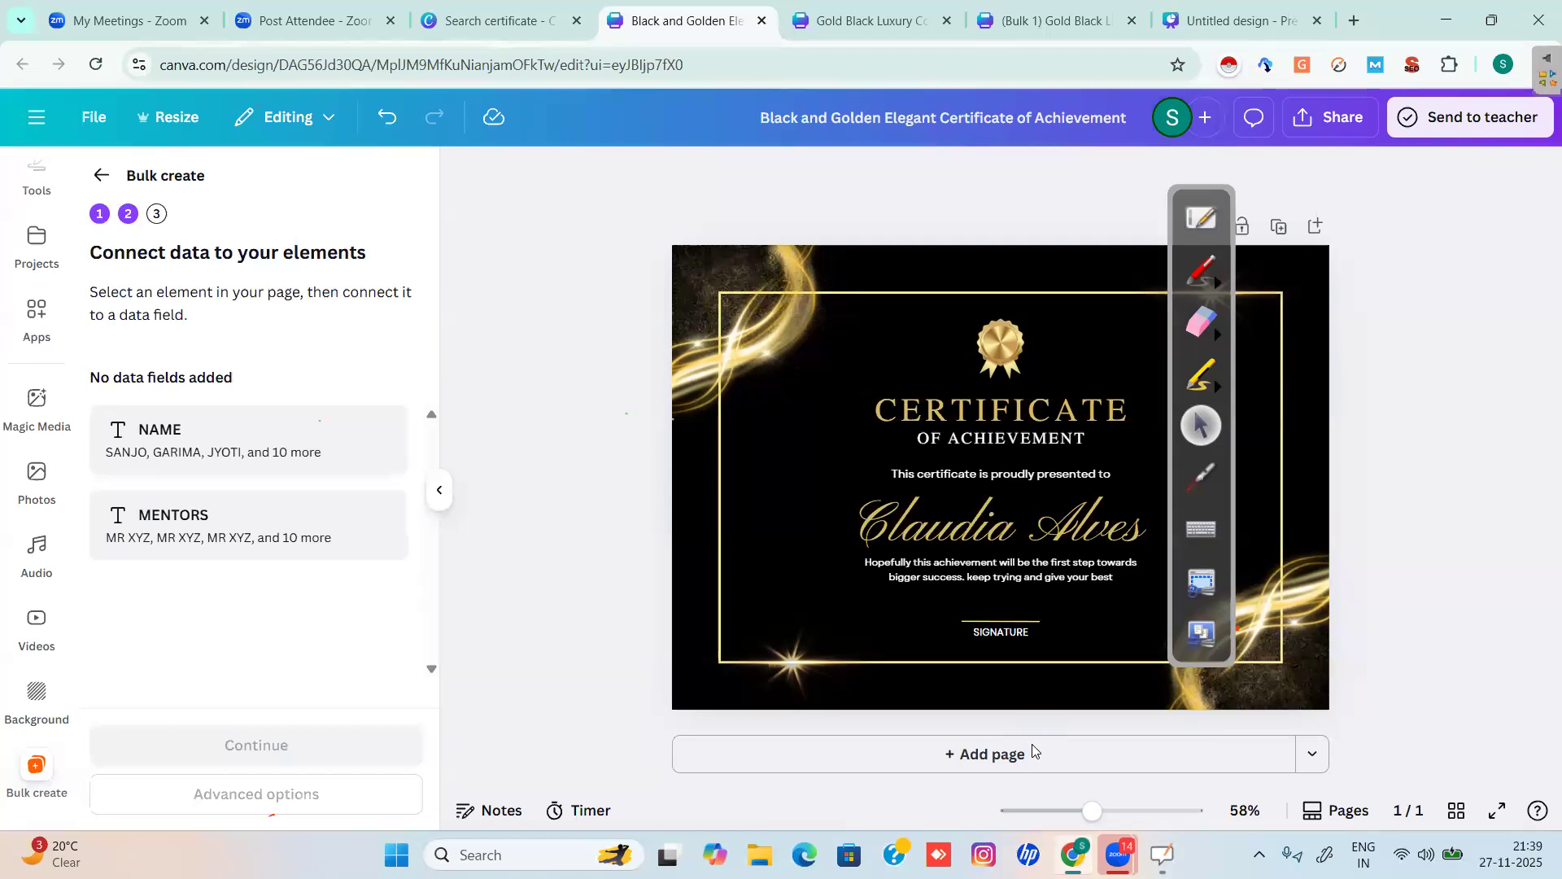
Connect the Claudia Alves recipient-name text to the NAME data field.
click(1001, 525)
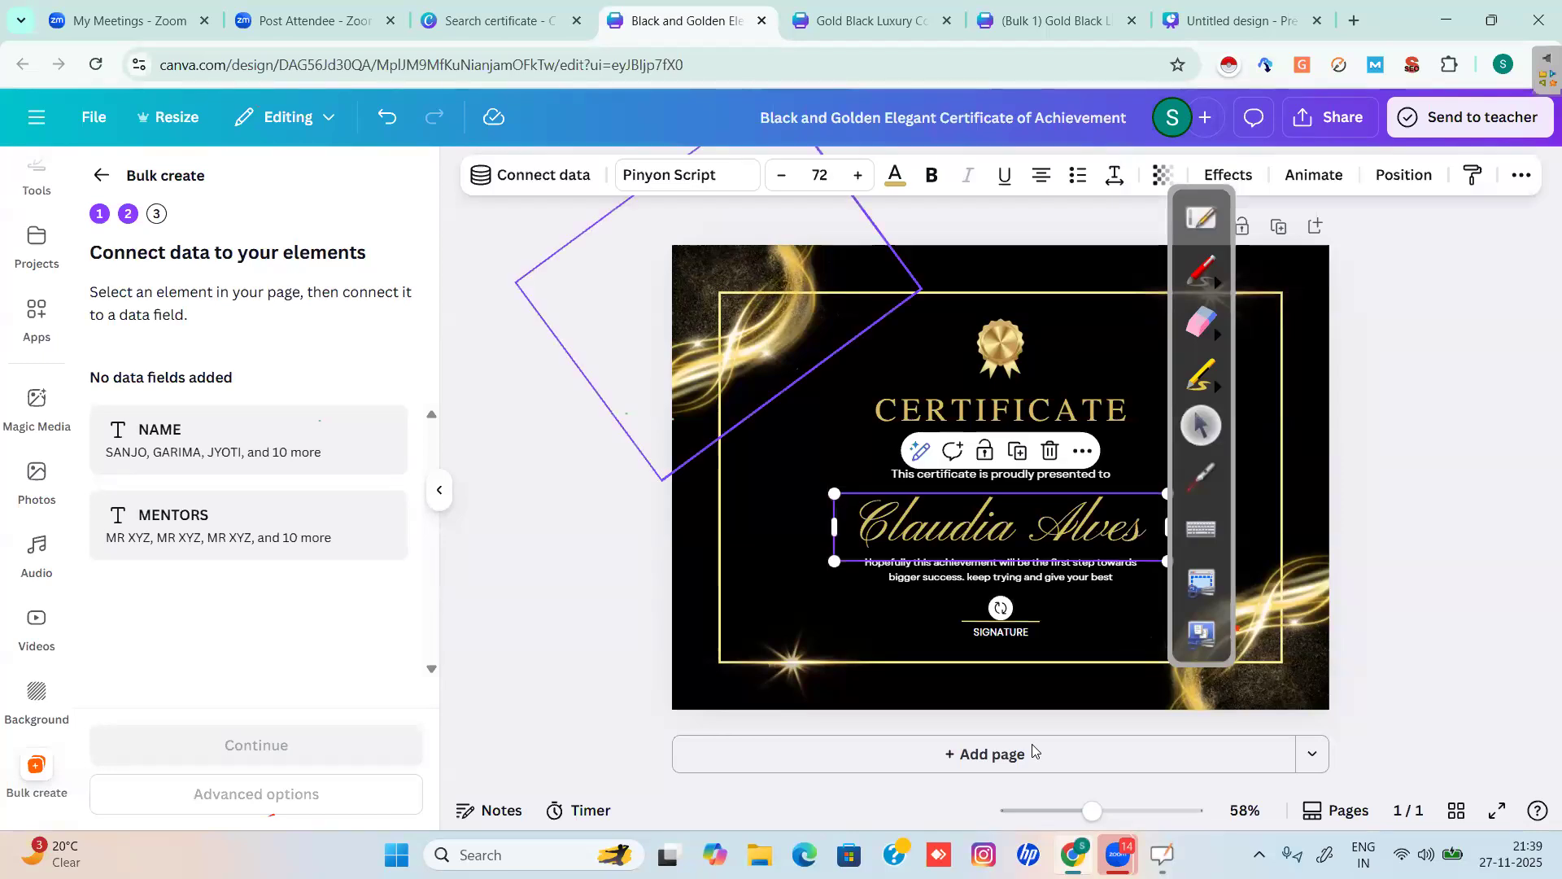
click(1199, 274)
mouse_move(628, 172)
mouse_down()
mouse_move(598, 145)
mouse_move(620, 189)
mouse_up()
click(1201, 424)
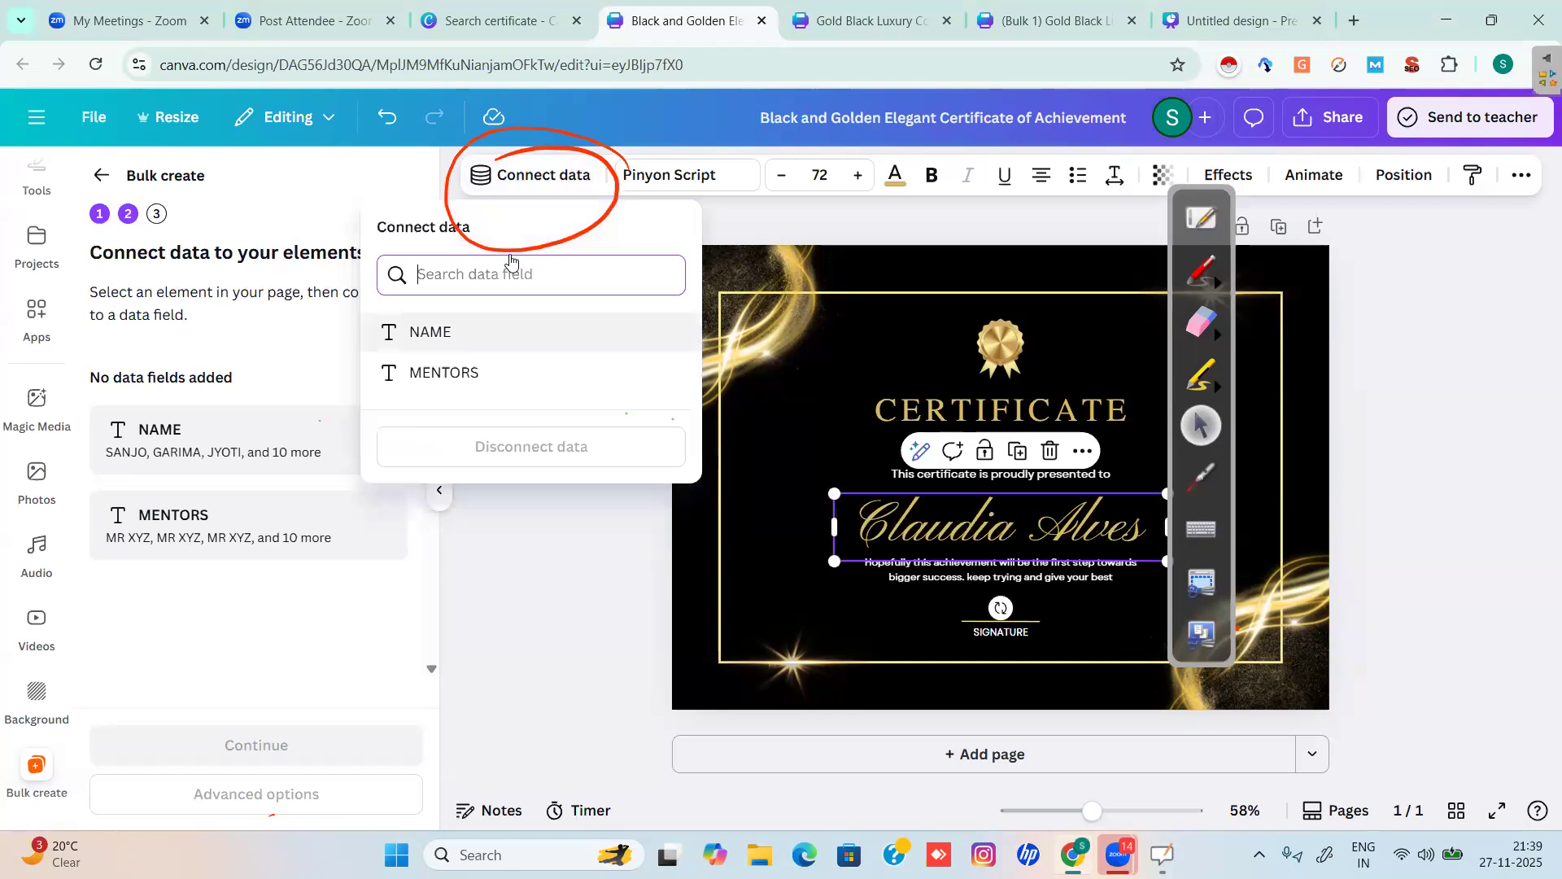
key(Return)
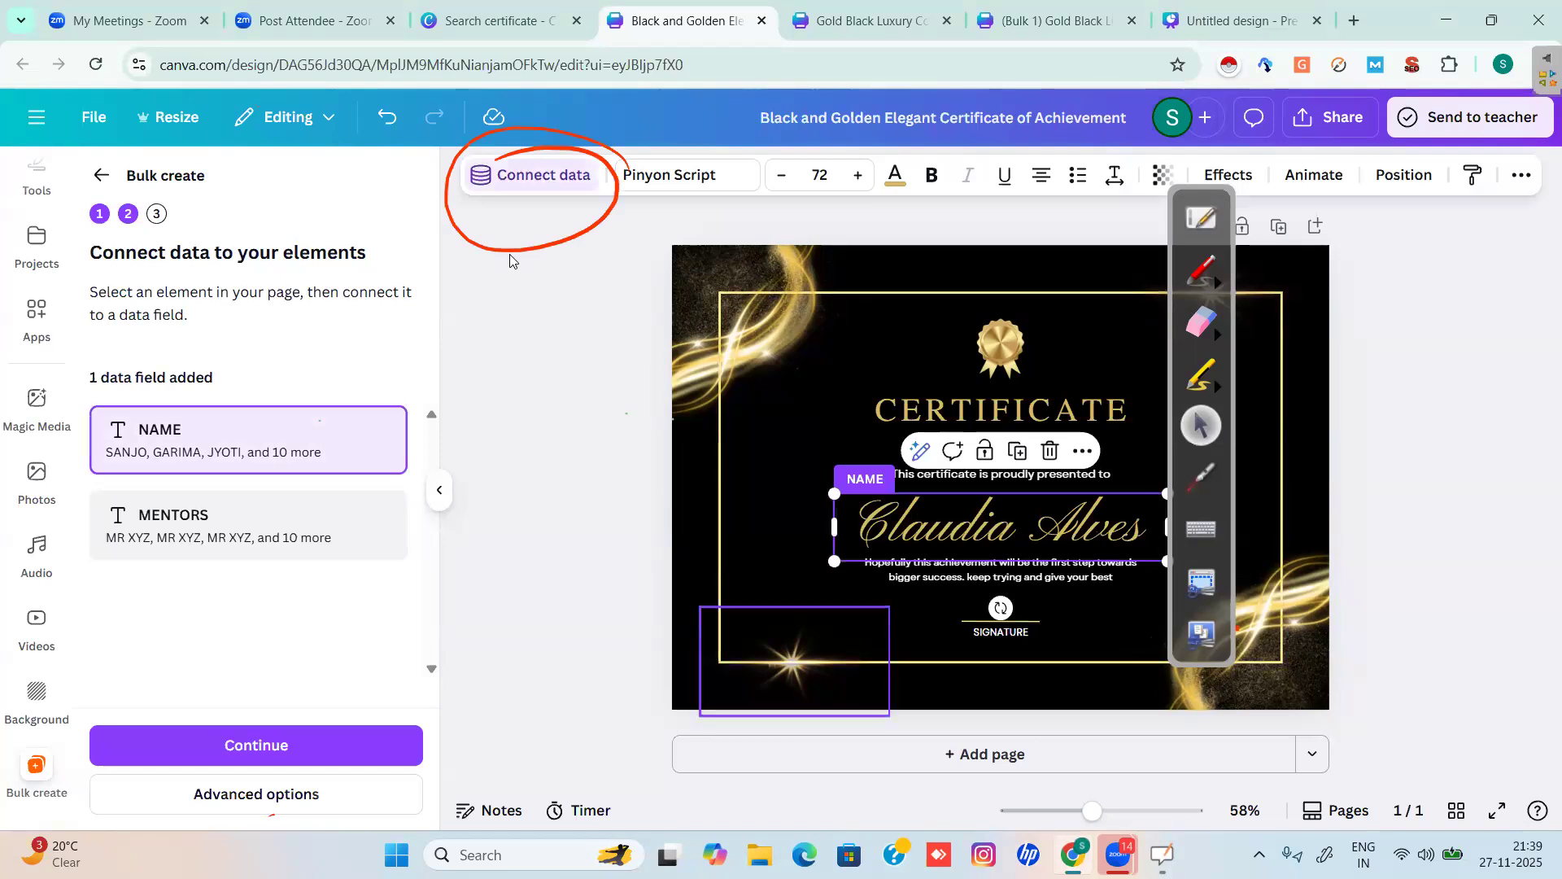
click(781, 570)
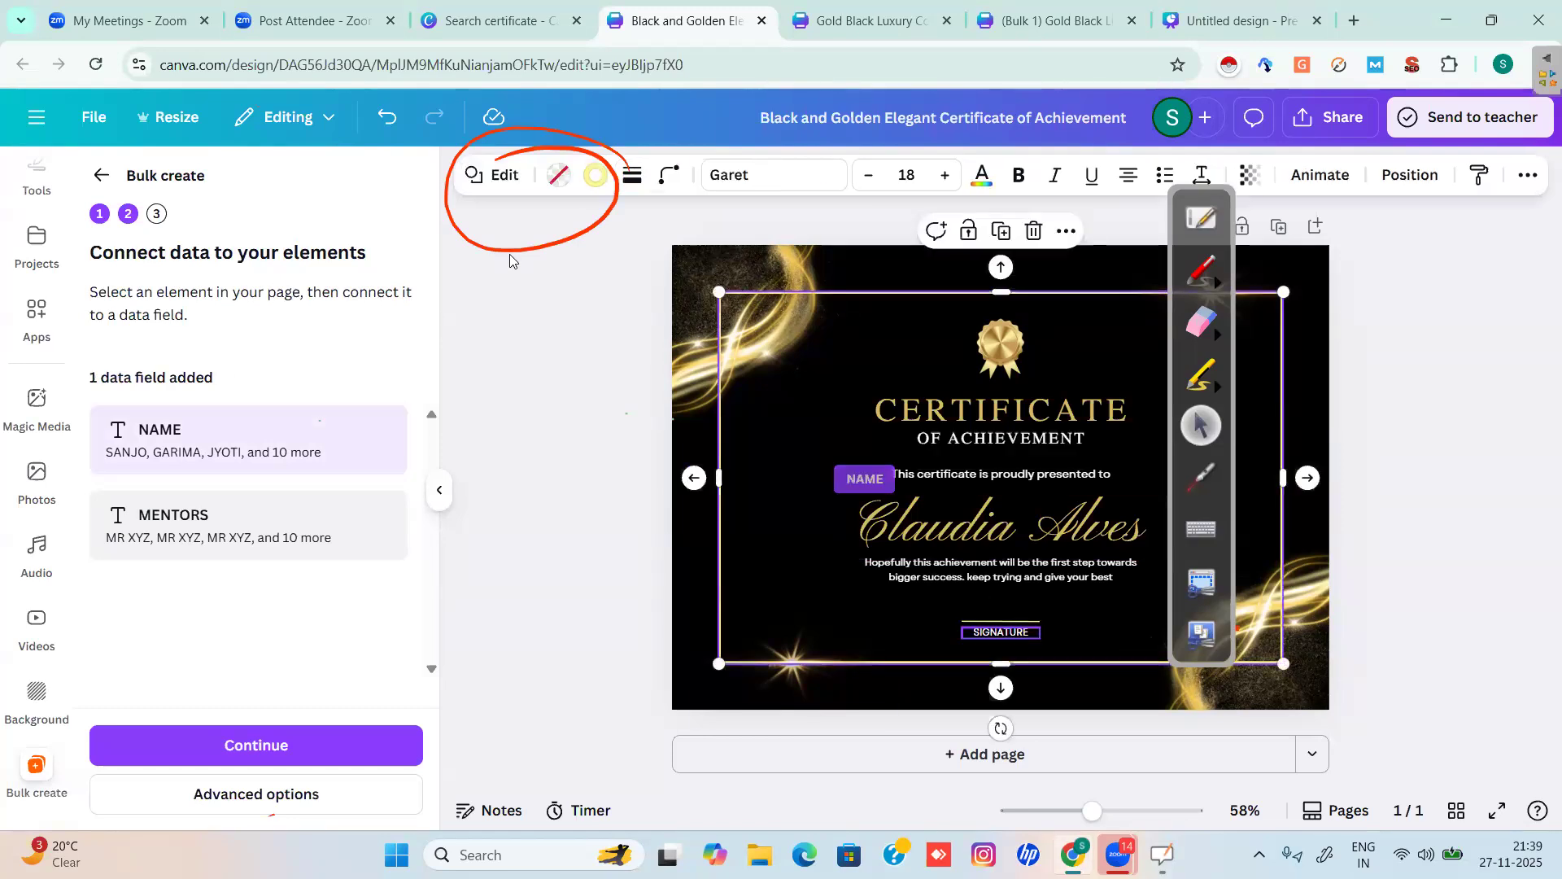
Move the small Mentor text box up off the SIGNATURE label.
click(1001, 633)
click(1001, 632)
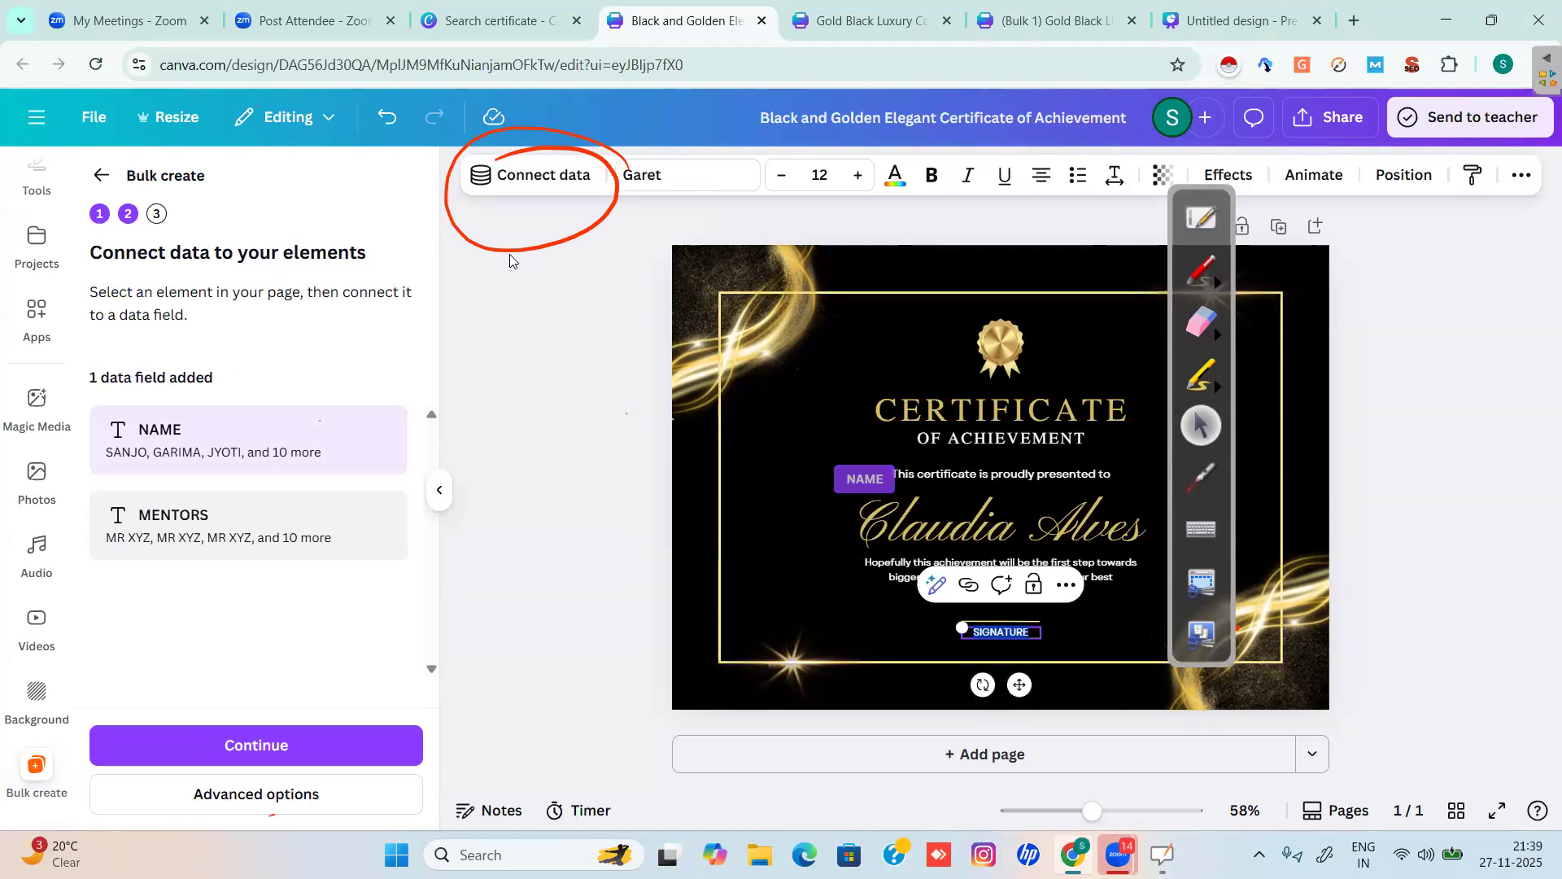
click(1085, 630)
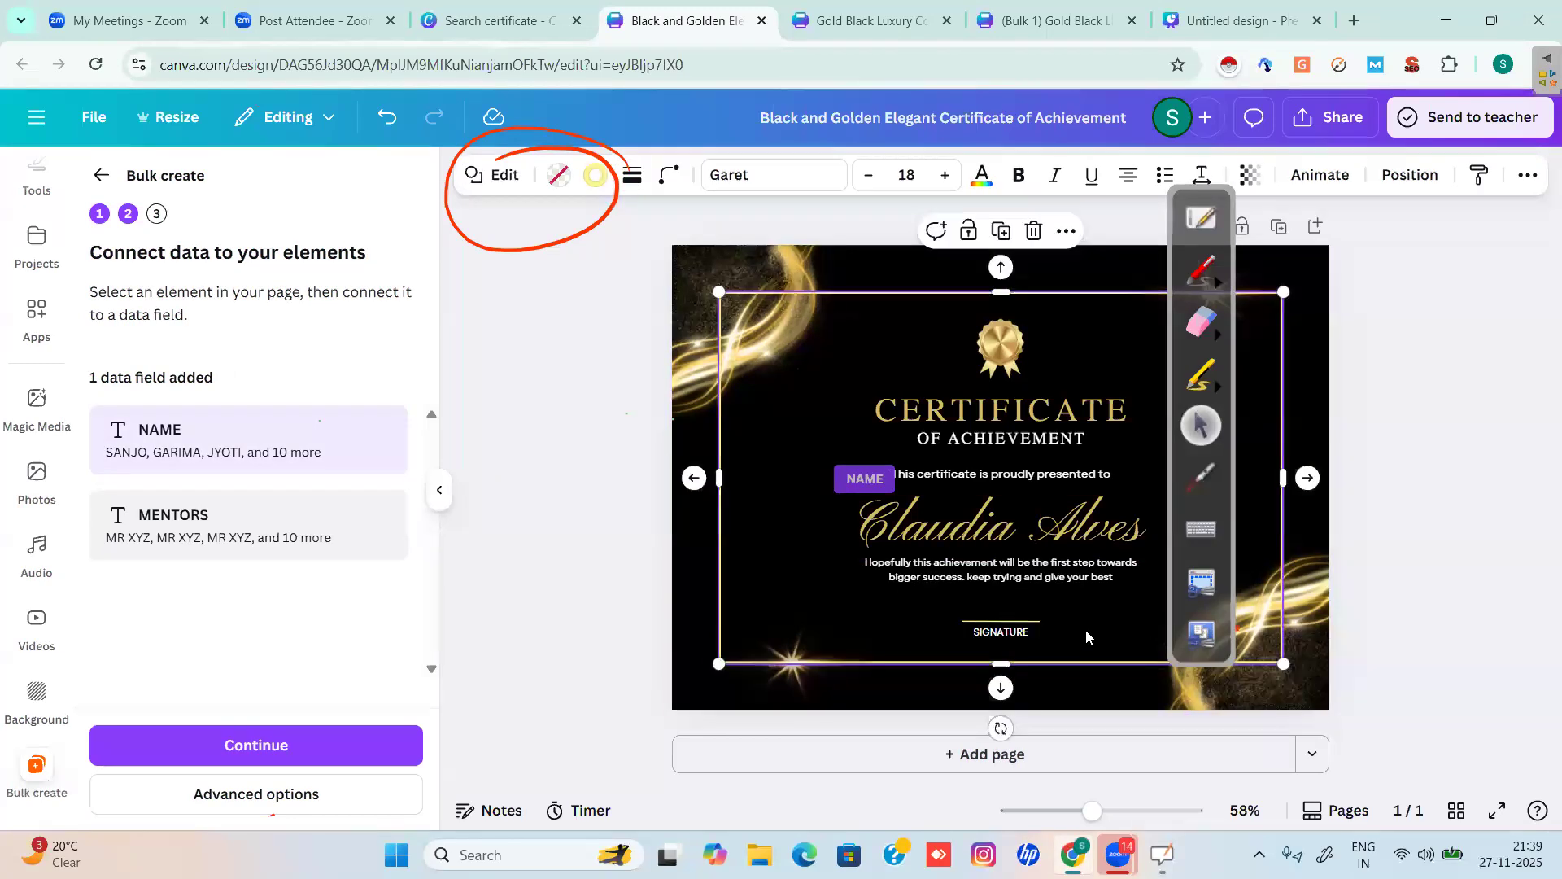
click(987, 618)
click(989, 621)
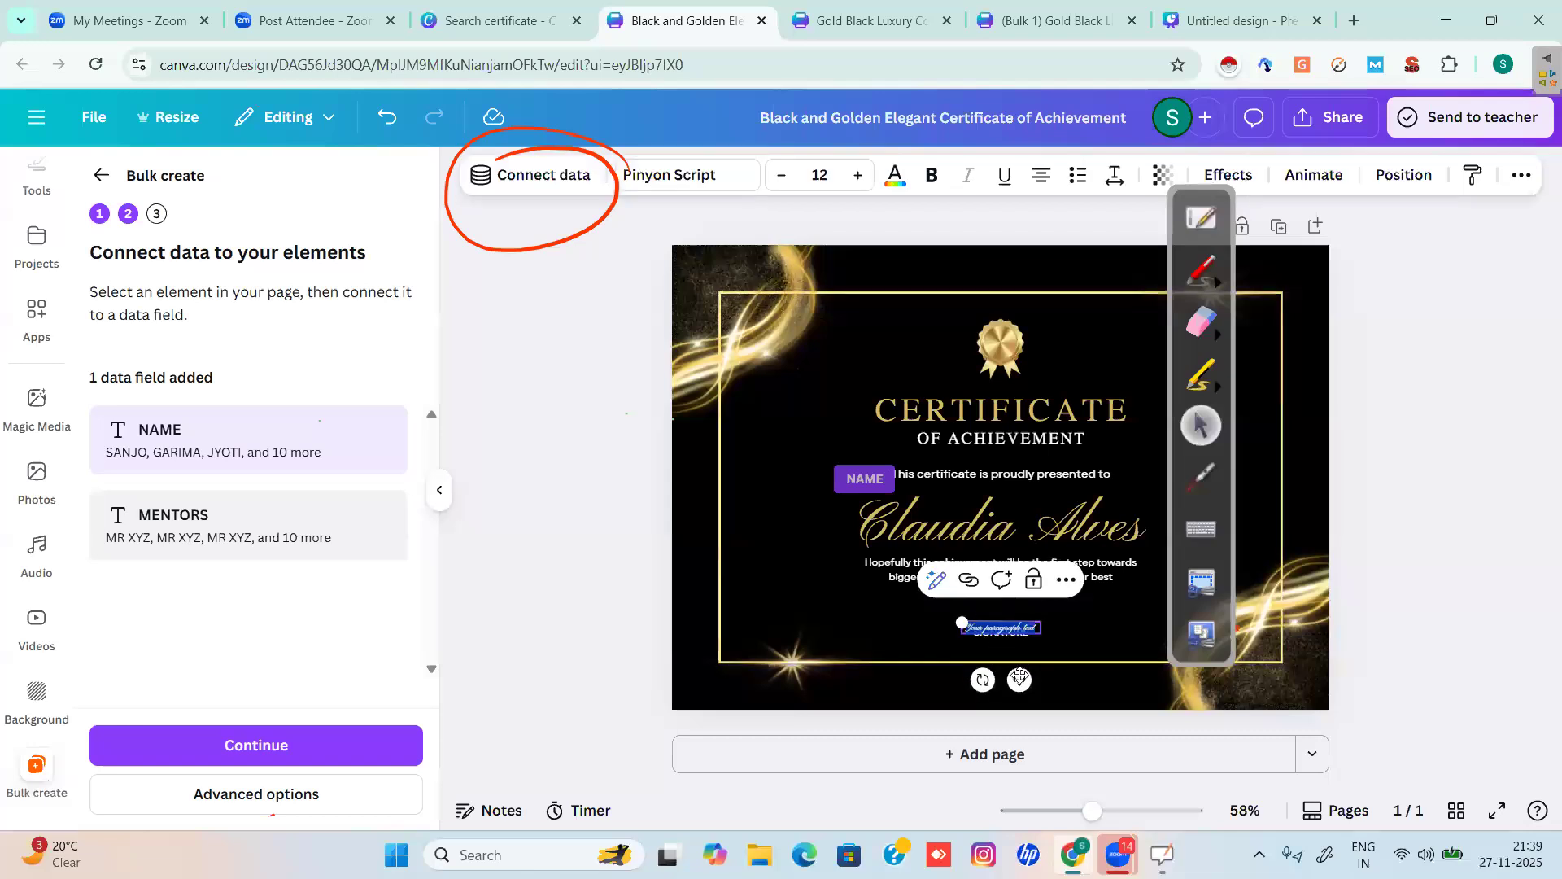
drag(1009, 629, 1009, 613)
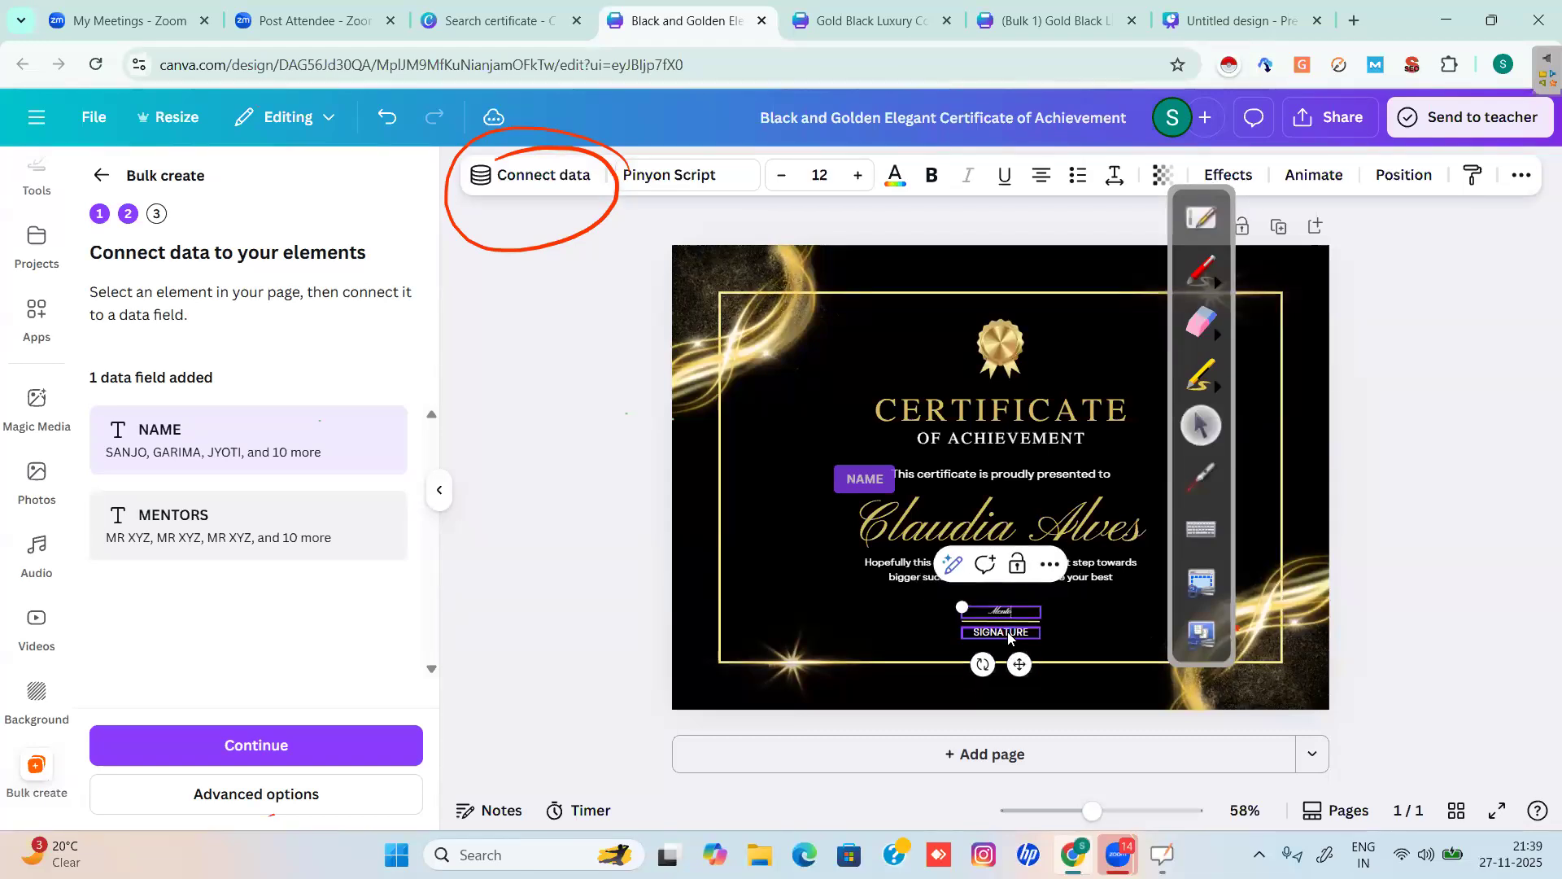
click(1081, 628)
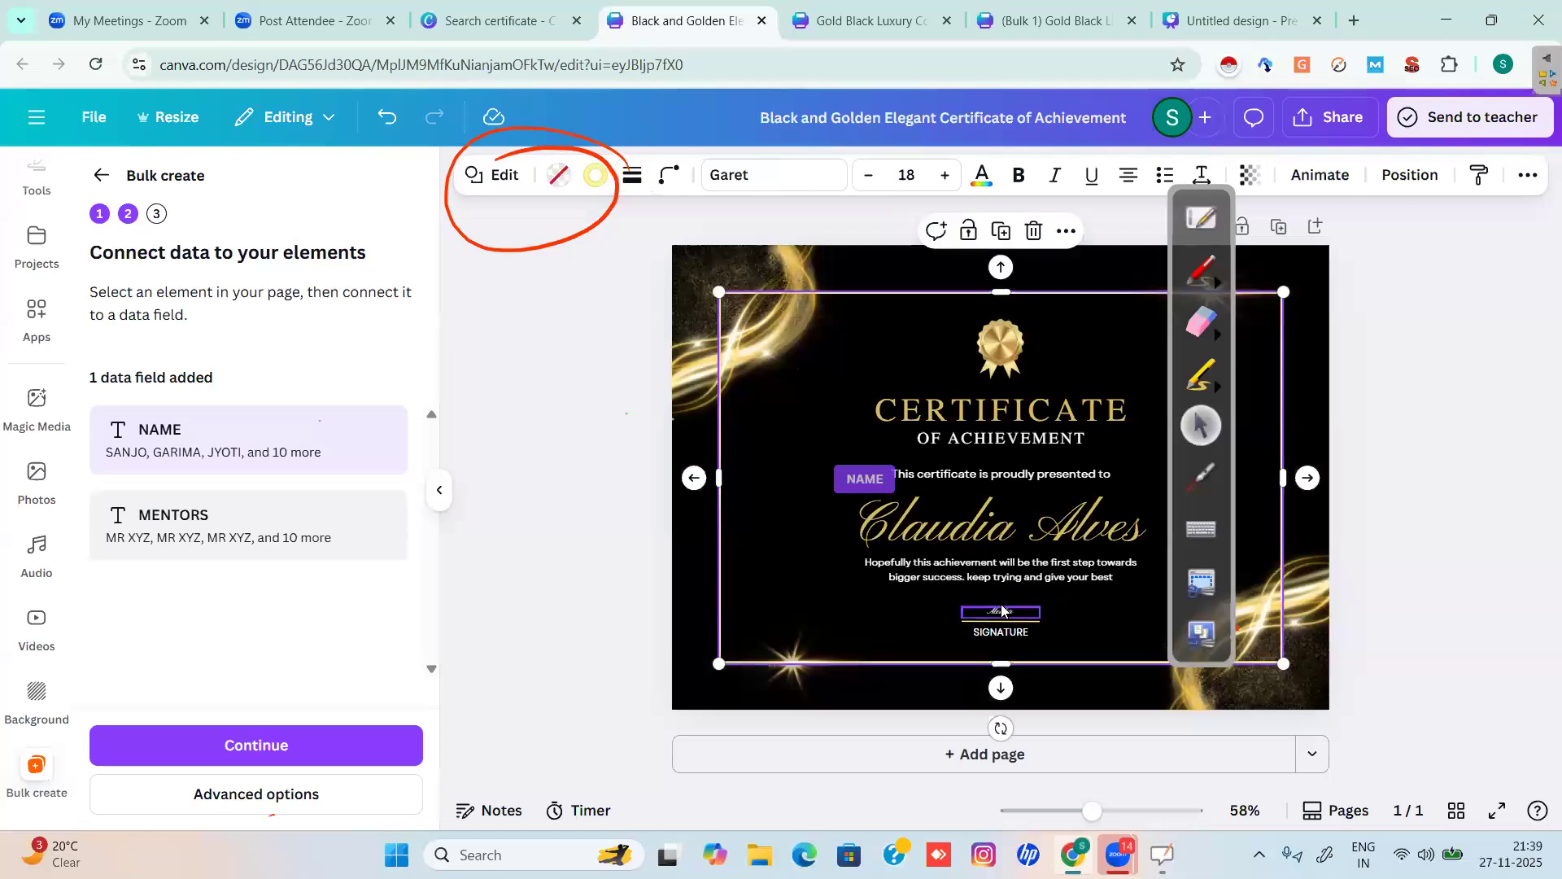
click(1004, 613)
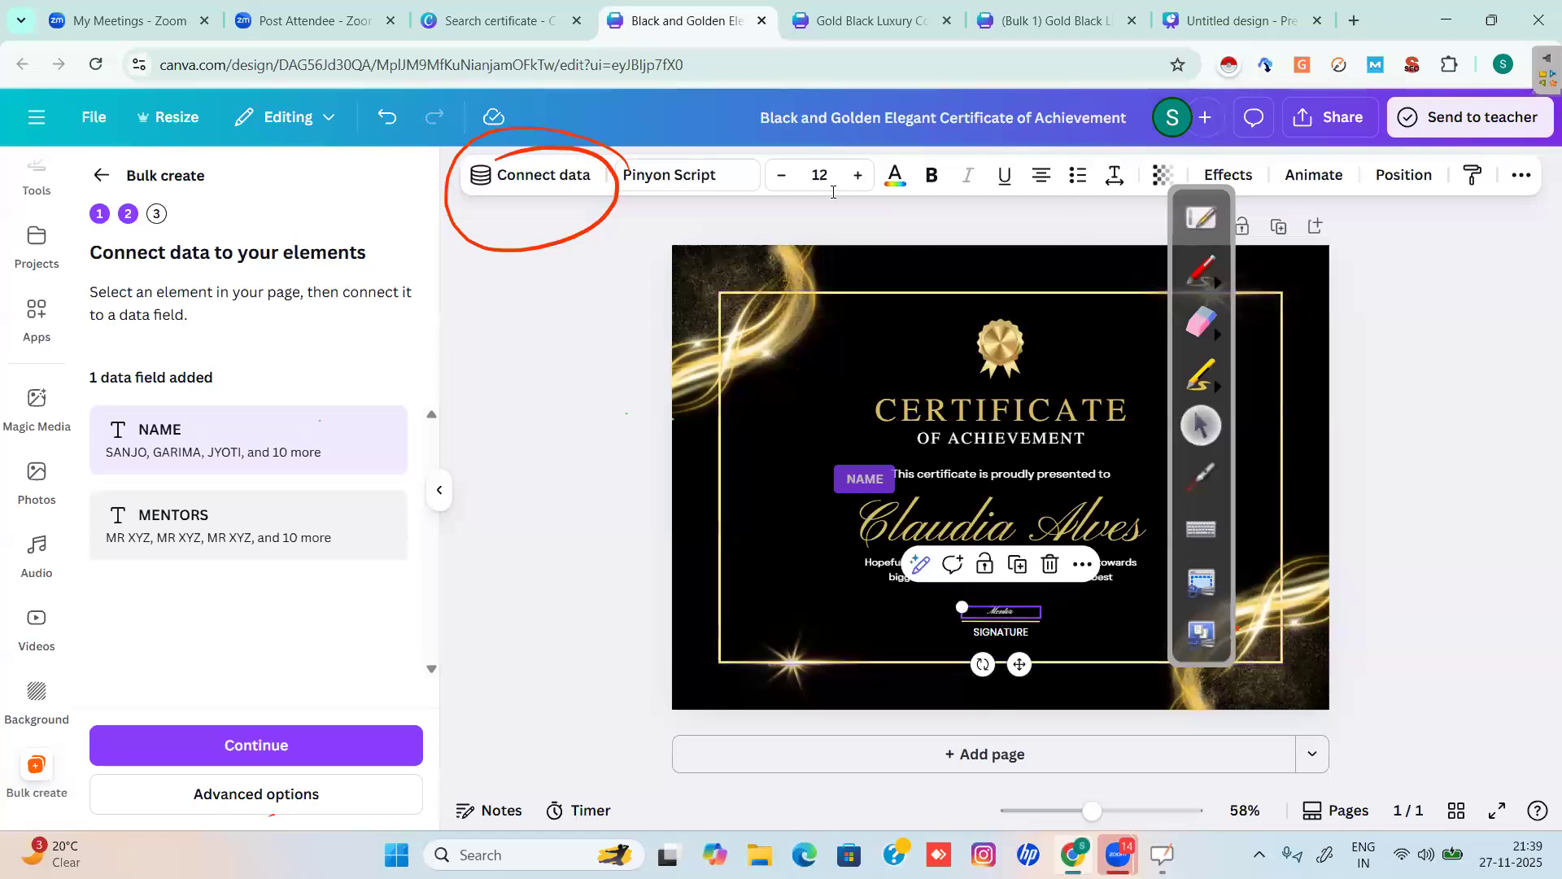
Set the Mentor text to size 16, keep Pinyon Script, and connect it to MENTORS.
click(859, 177)
click(859, 177)
click(860, 177)
click(859, 177)
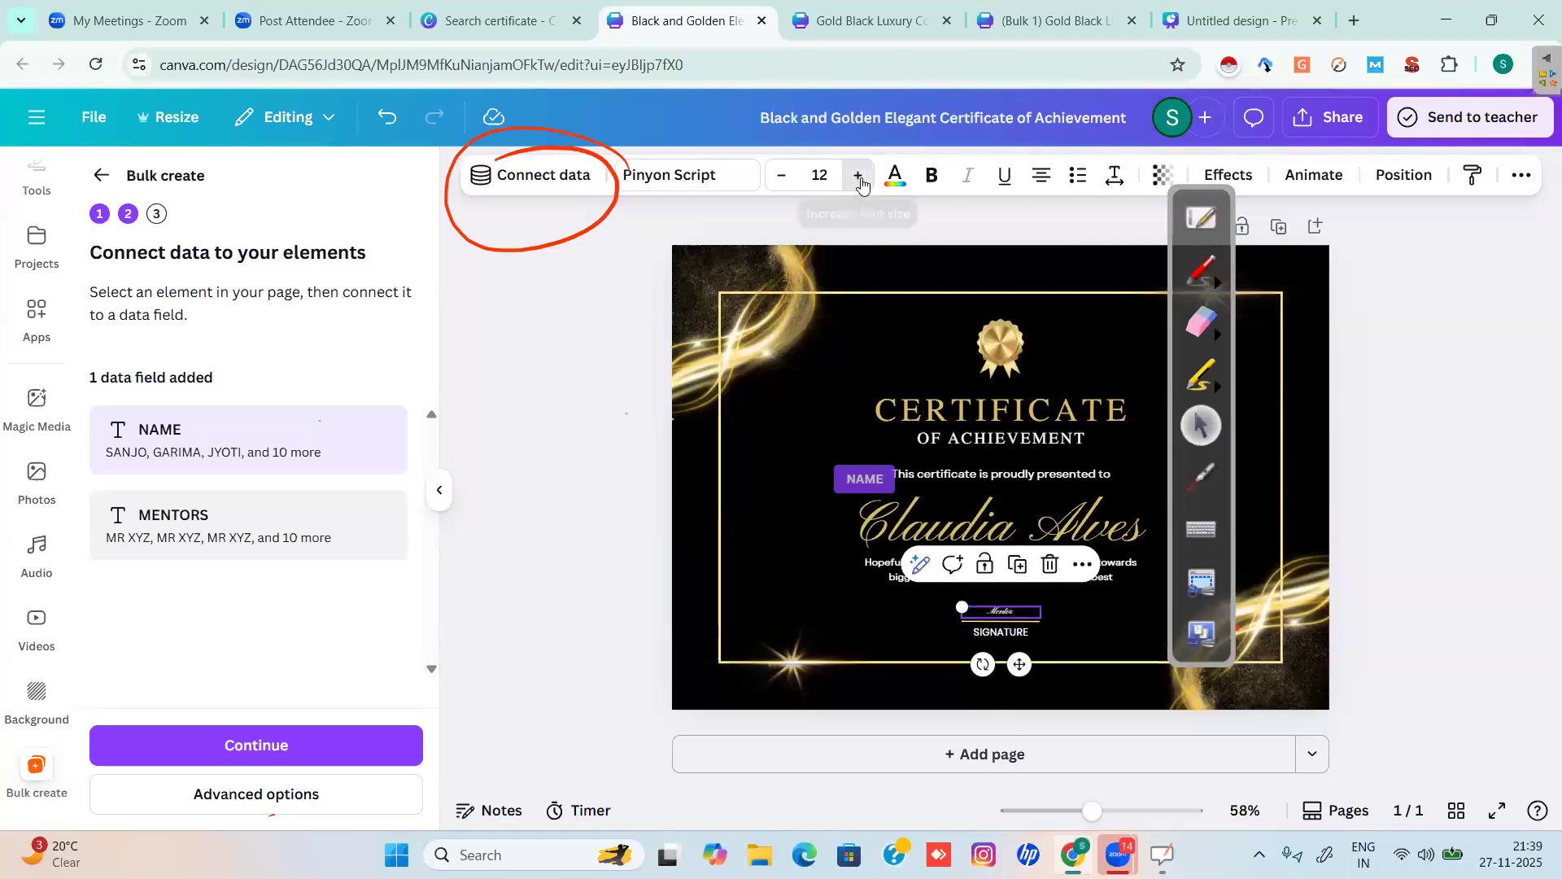
click(686, 177)
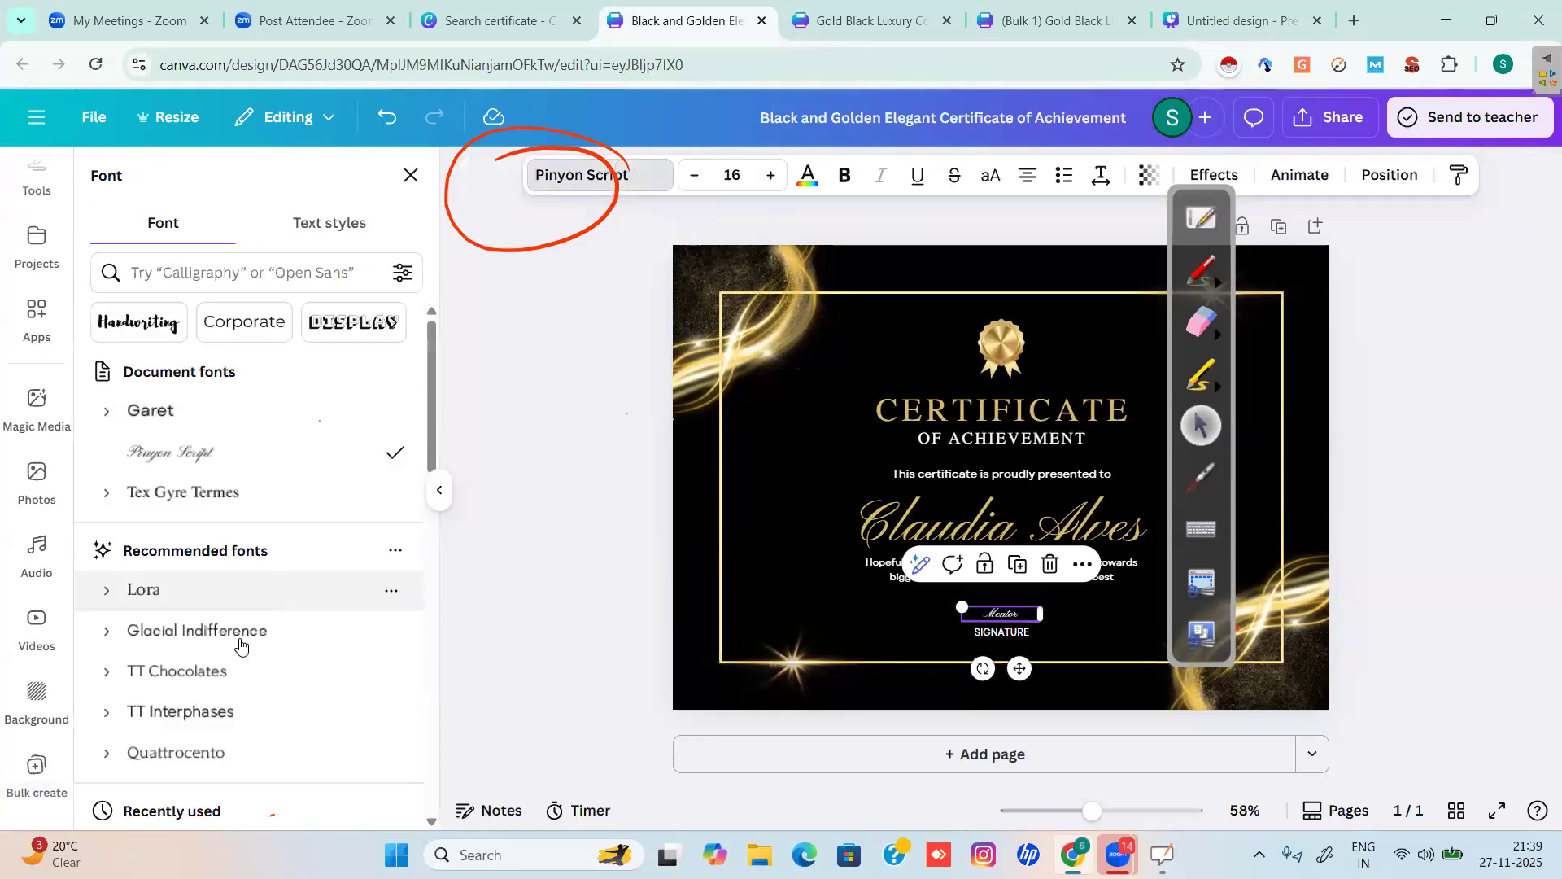
click(180, 633)
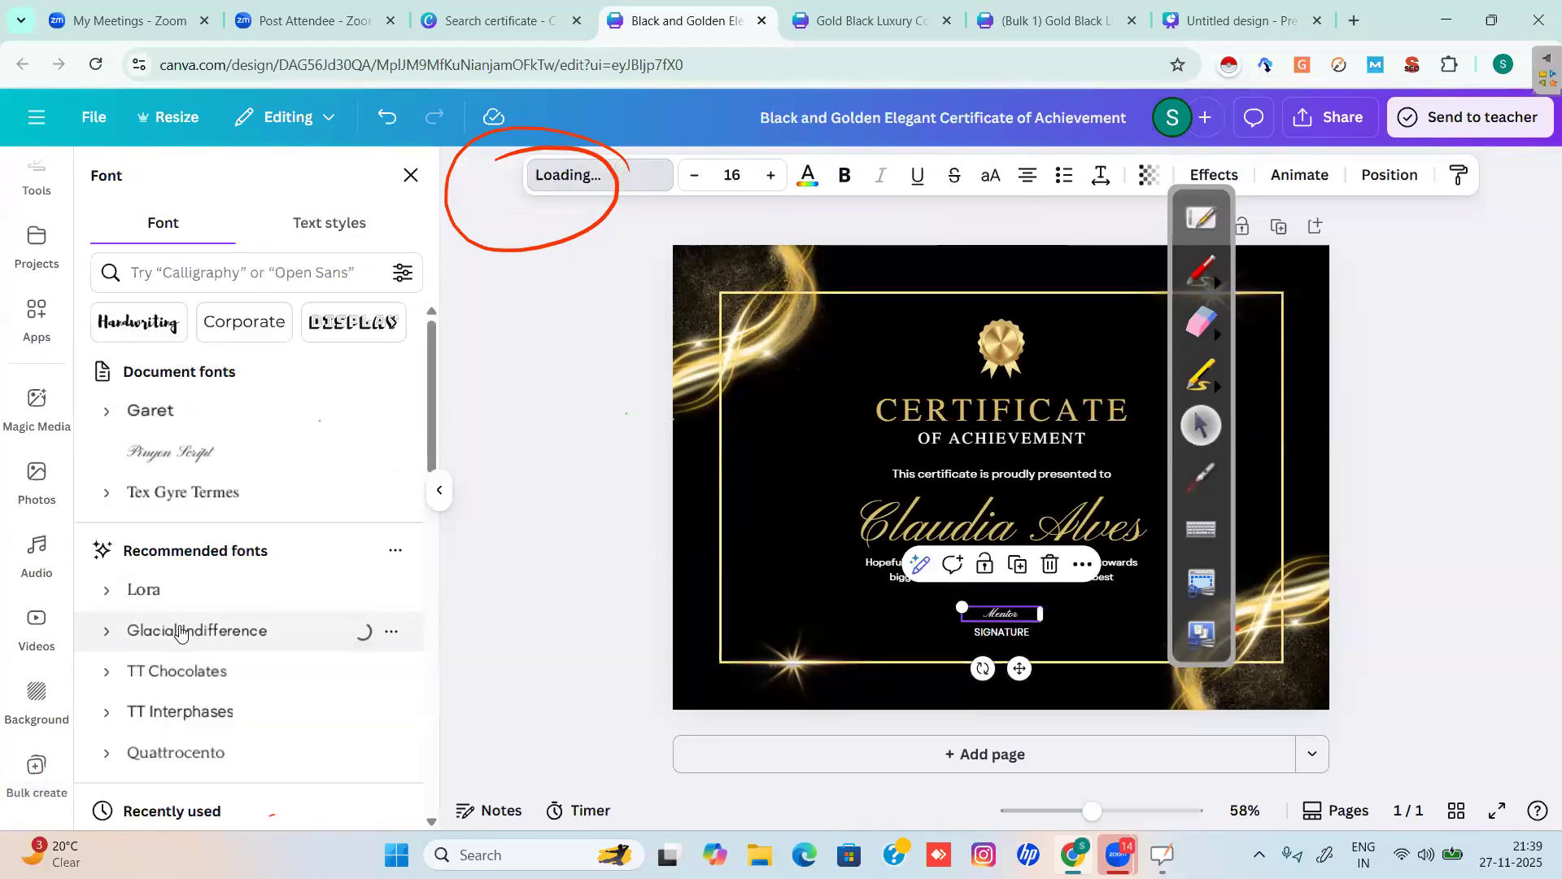
click(388, 119)
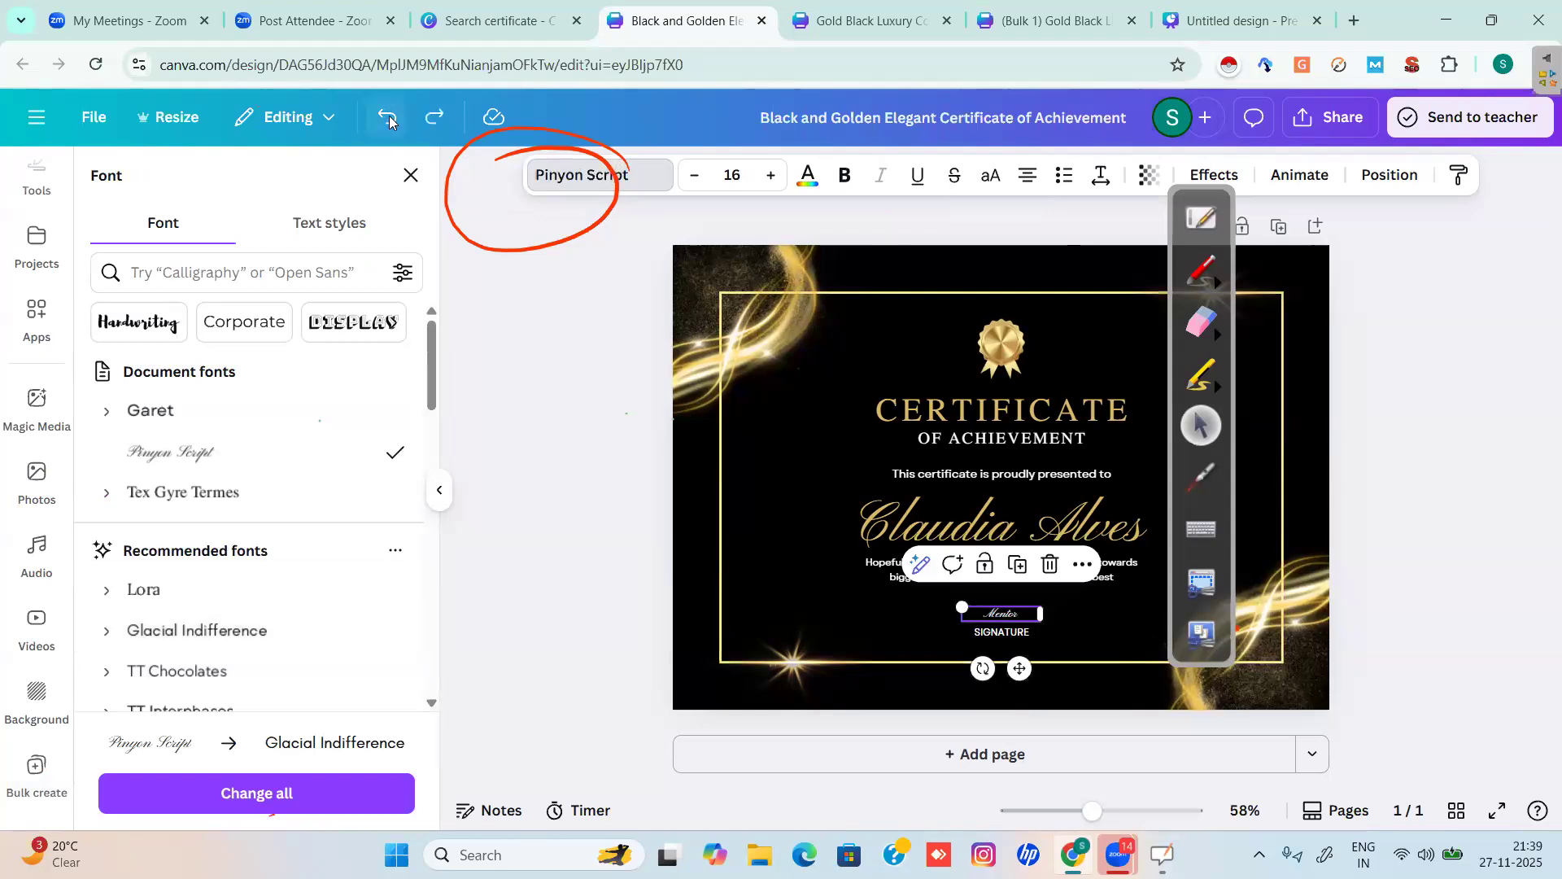
click(410, 175)
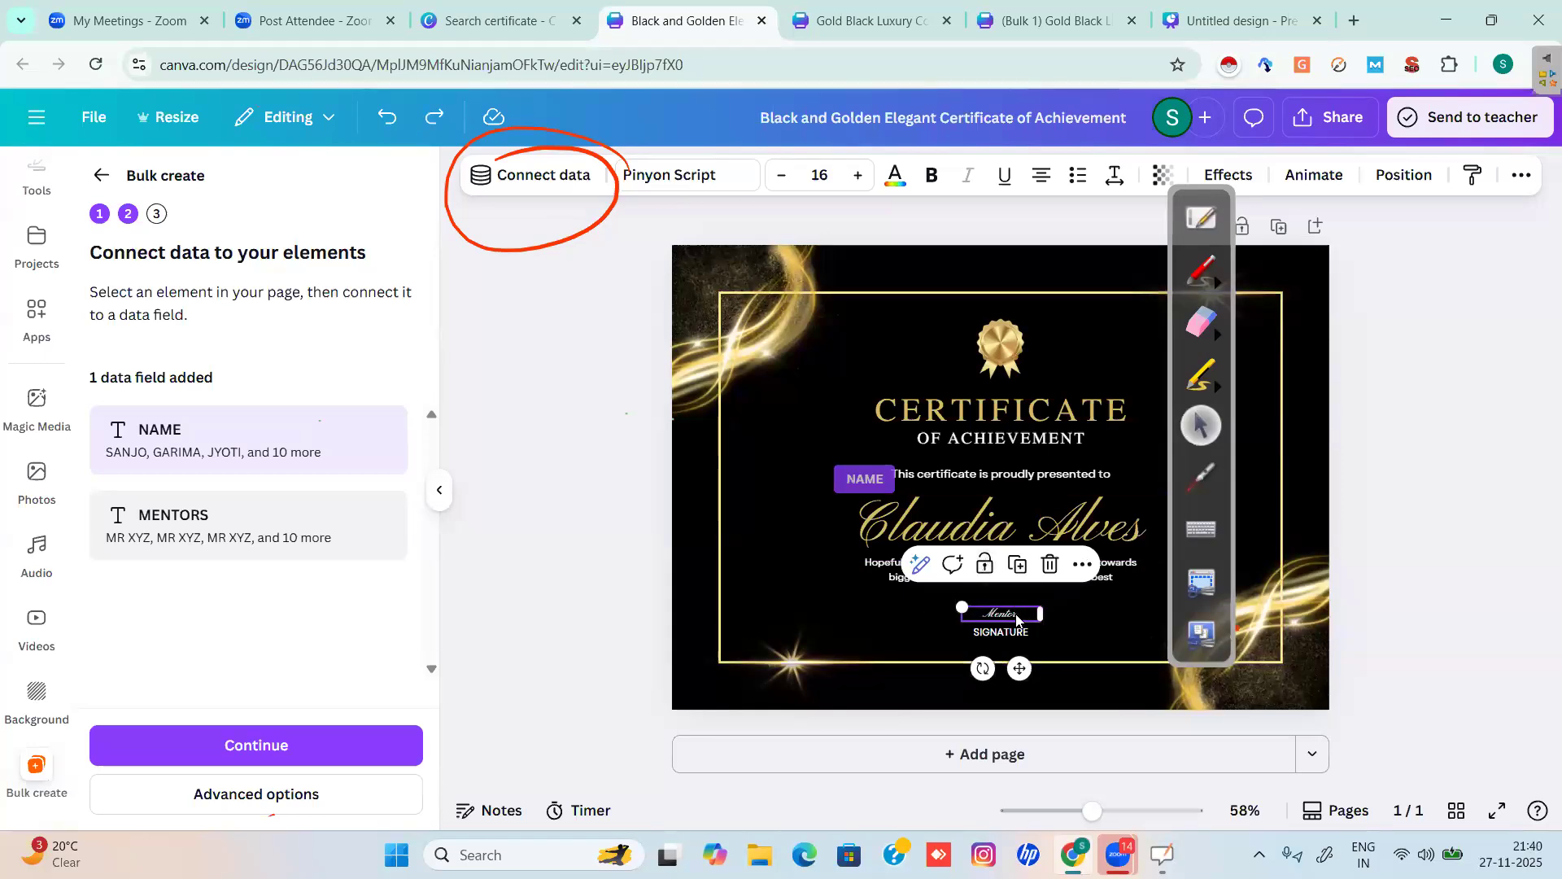
click(537, 175)
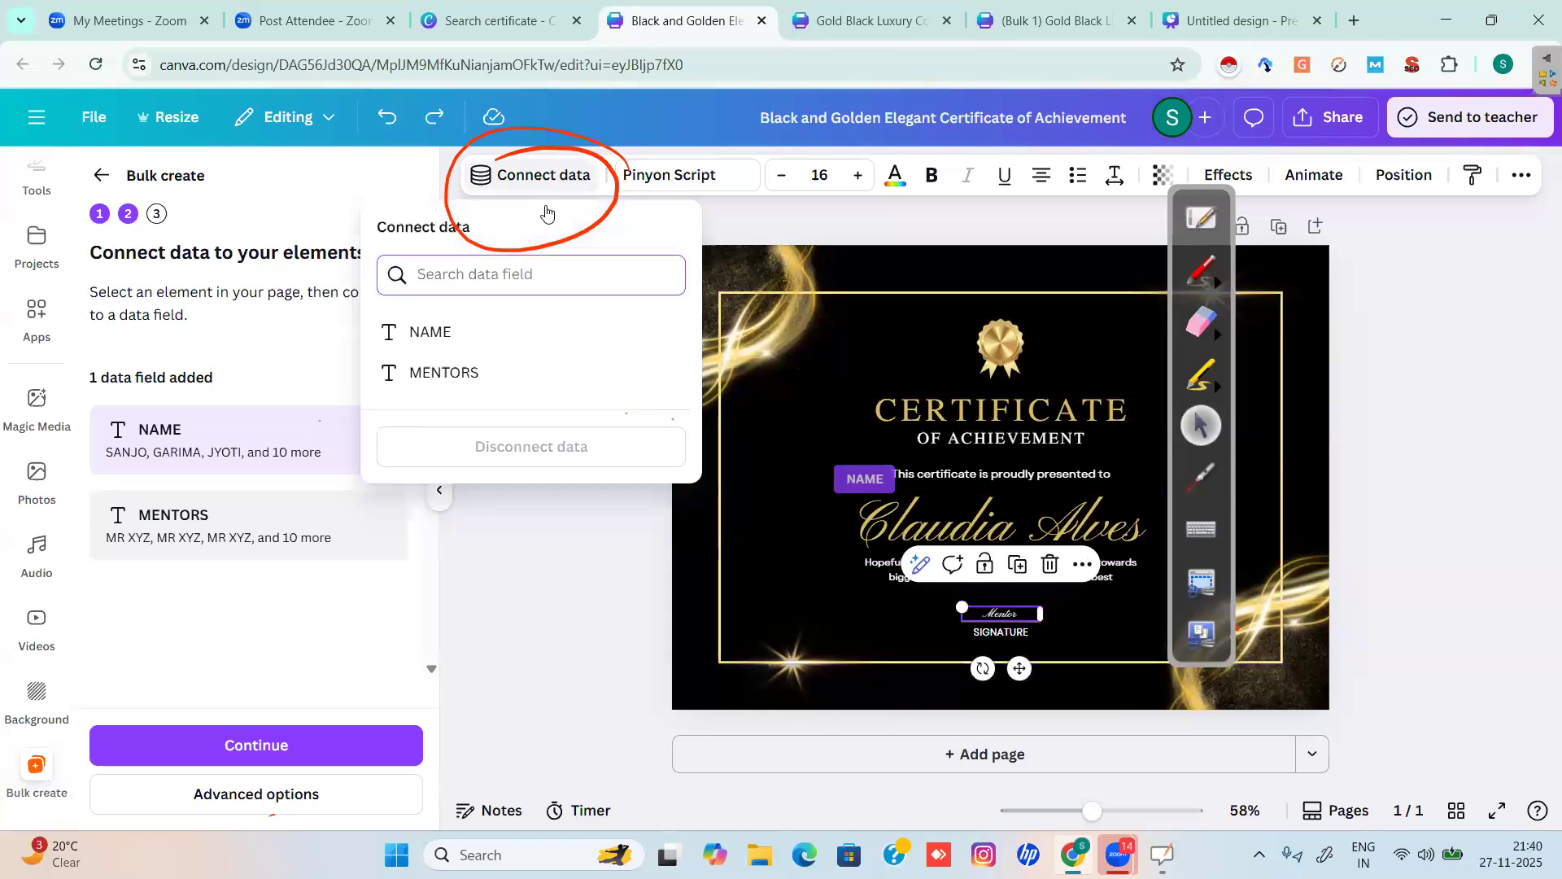
click(428, 374)
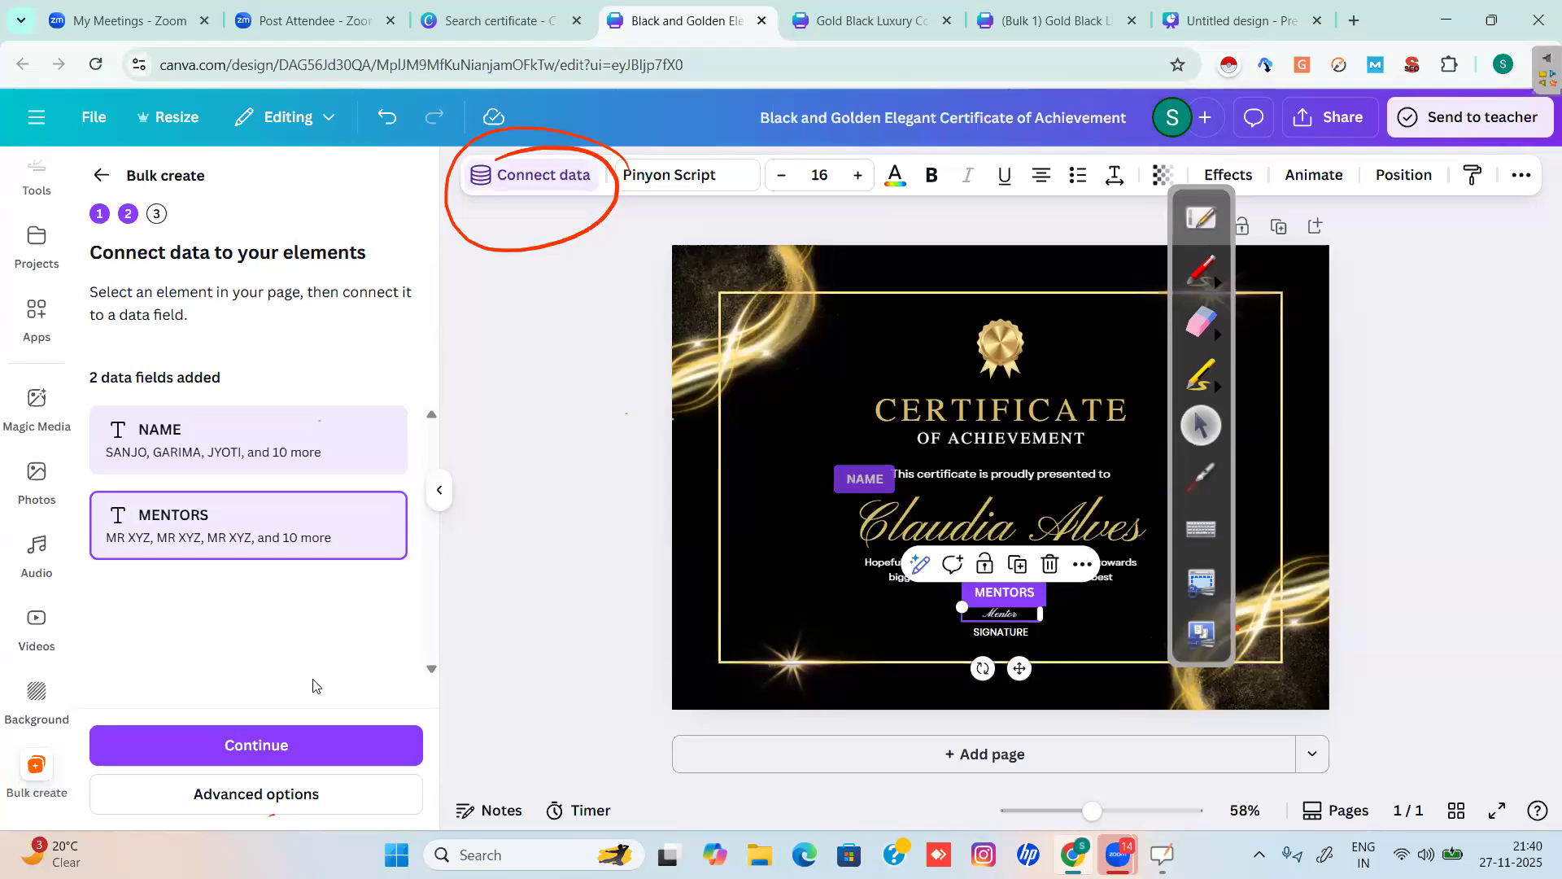
Continue and create 13 certificate designs from the NAME and MENTORS rows.
click(243, 758)
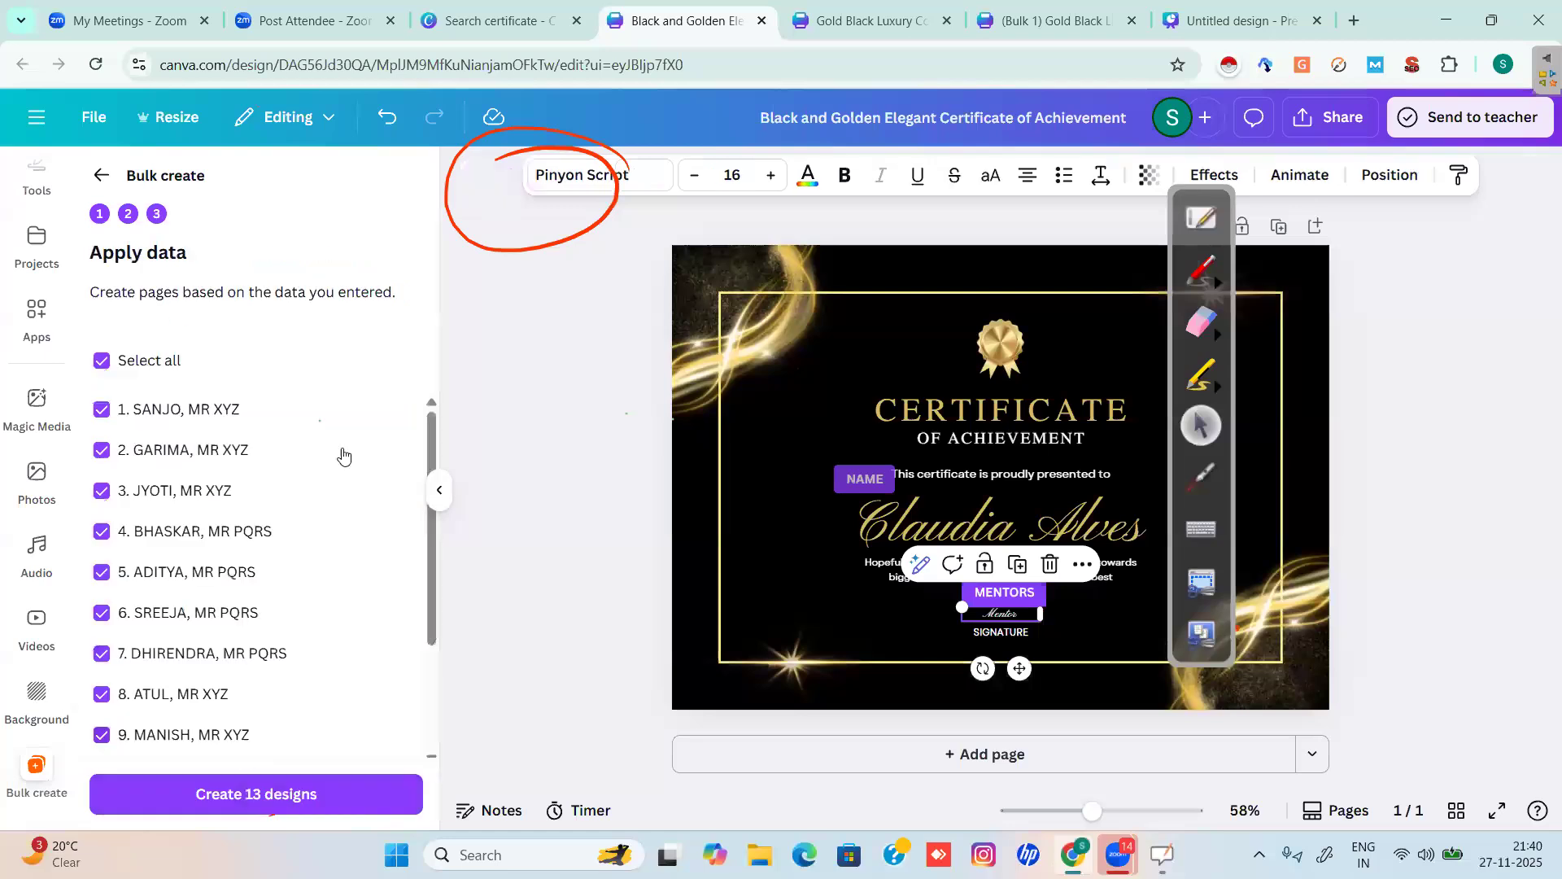
scroll(429, 546, down, 3)
scroll(443, 457, up, 3)
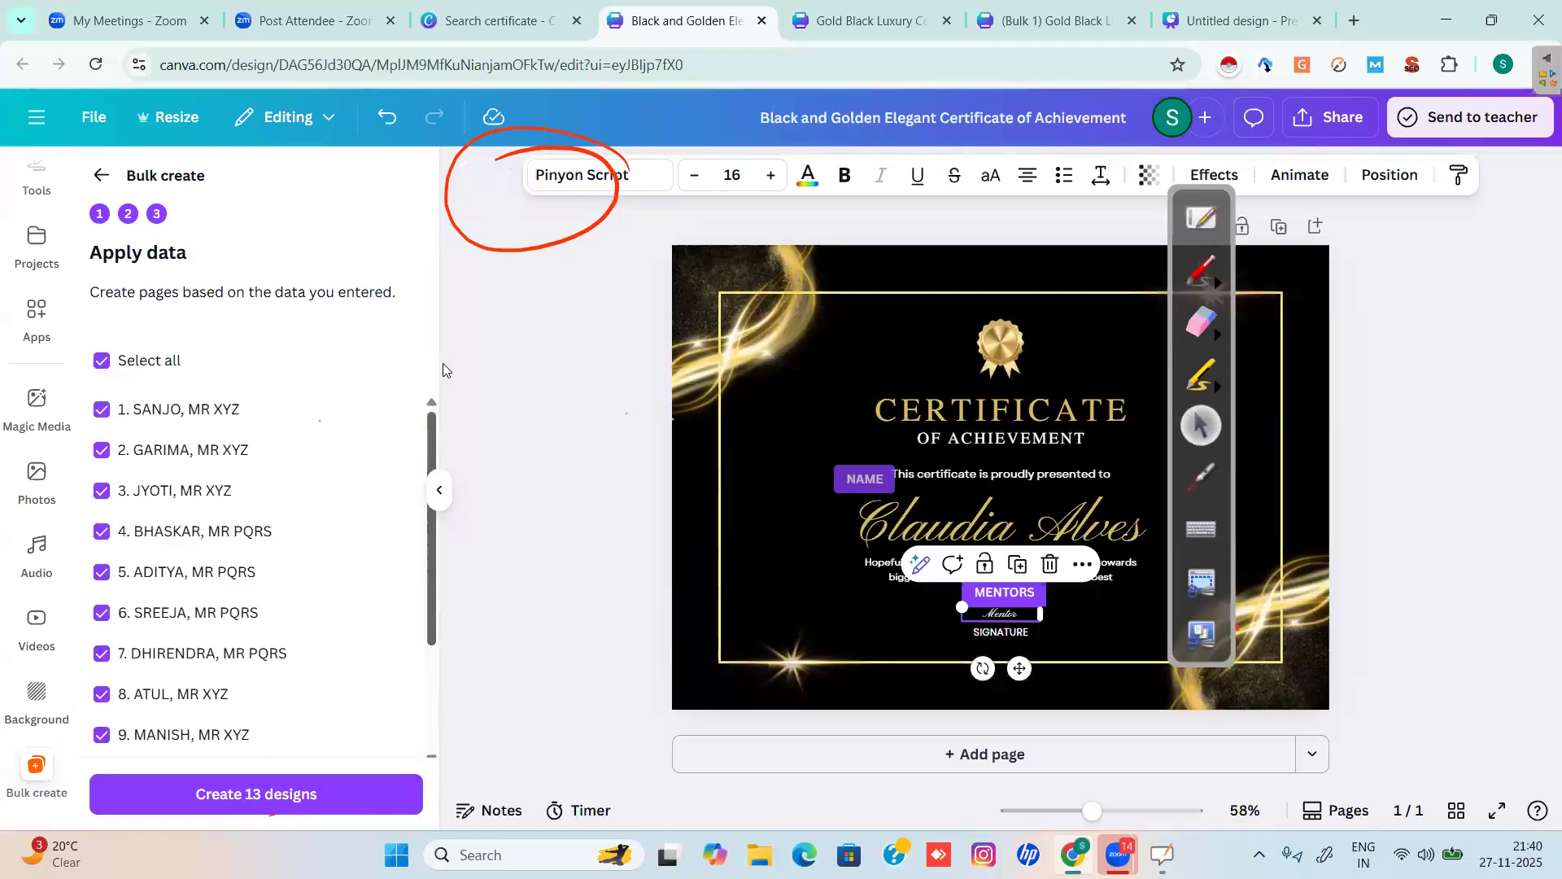
click(247, 799)
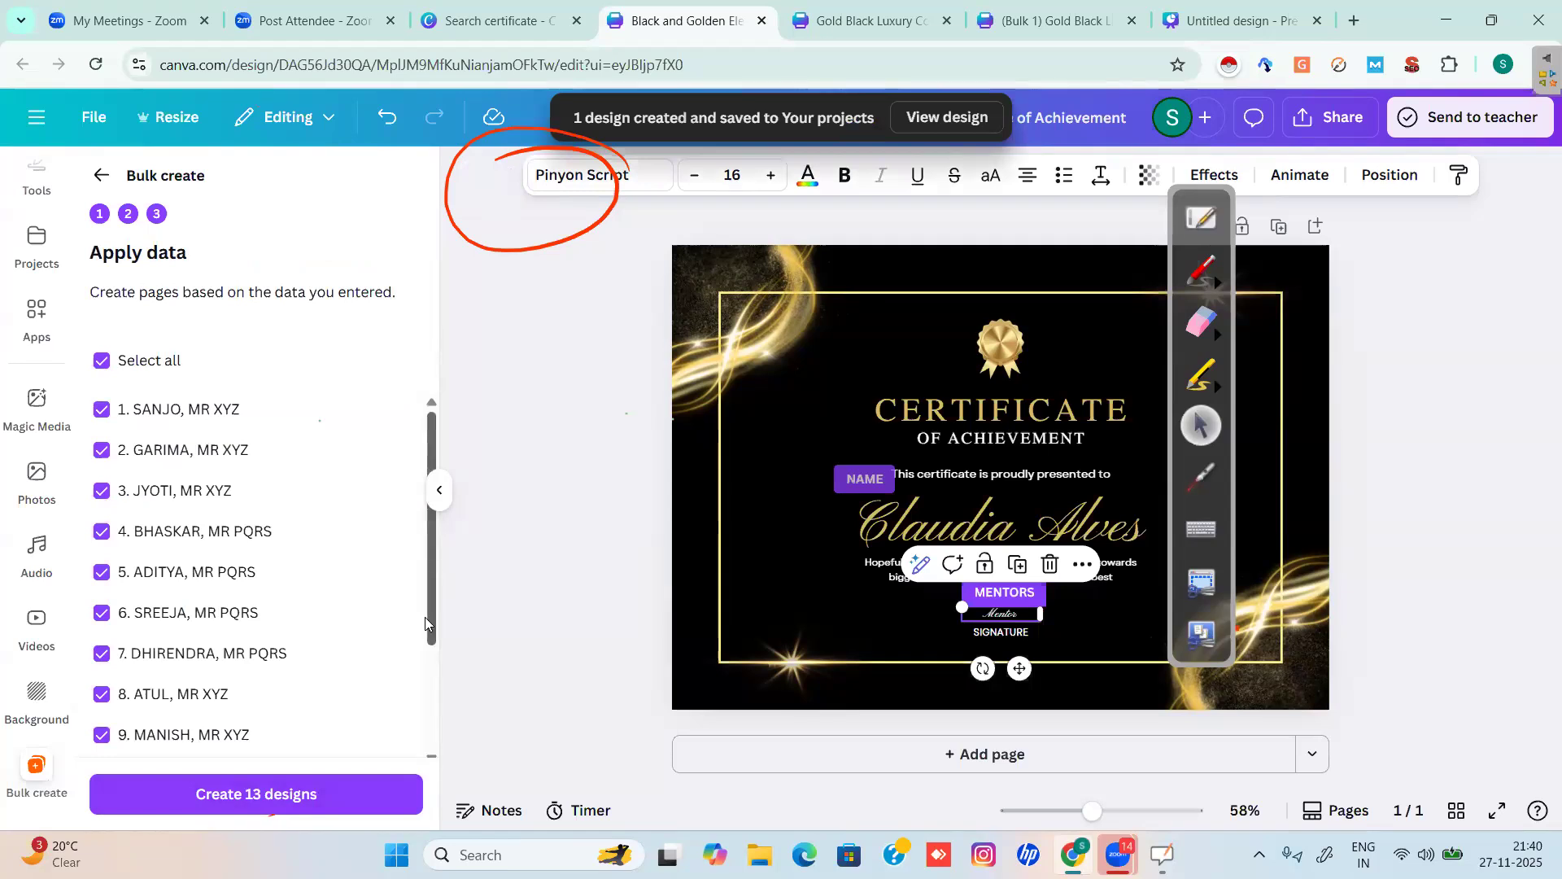
scroll(423, 656, down, 4)
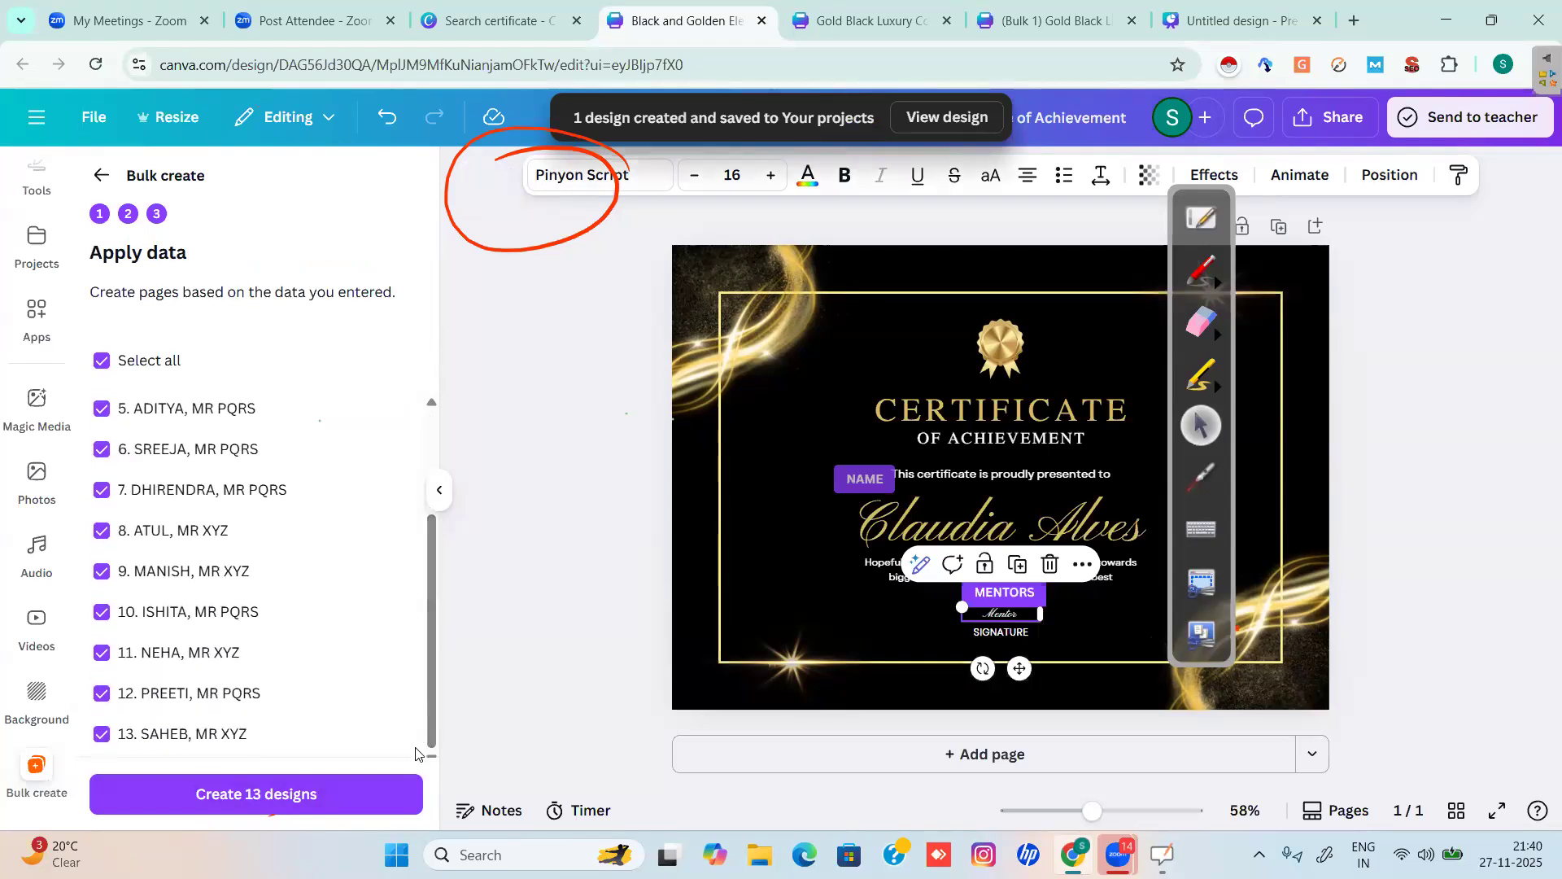
Open the new (Bulk 1) design and inspect the first MR XYZ signature.
click(949, 120)
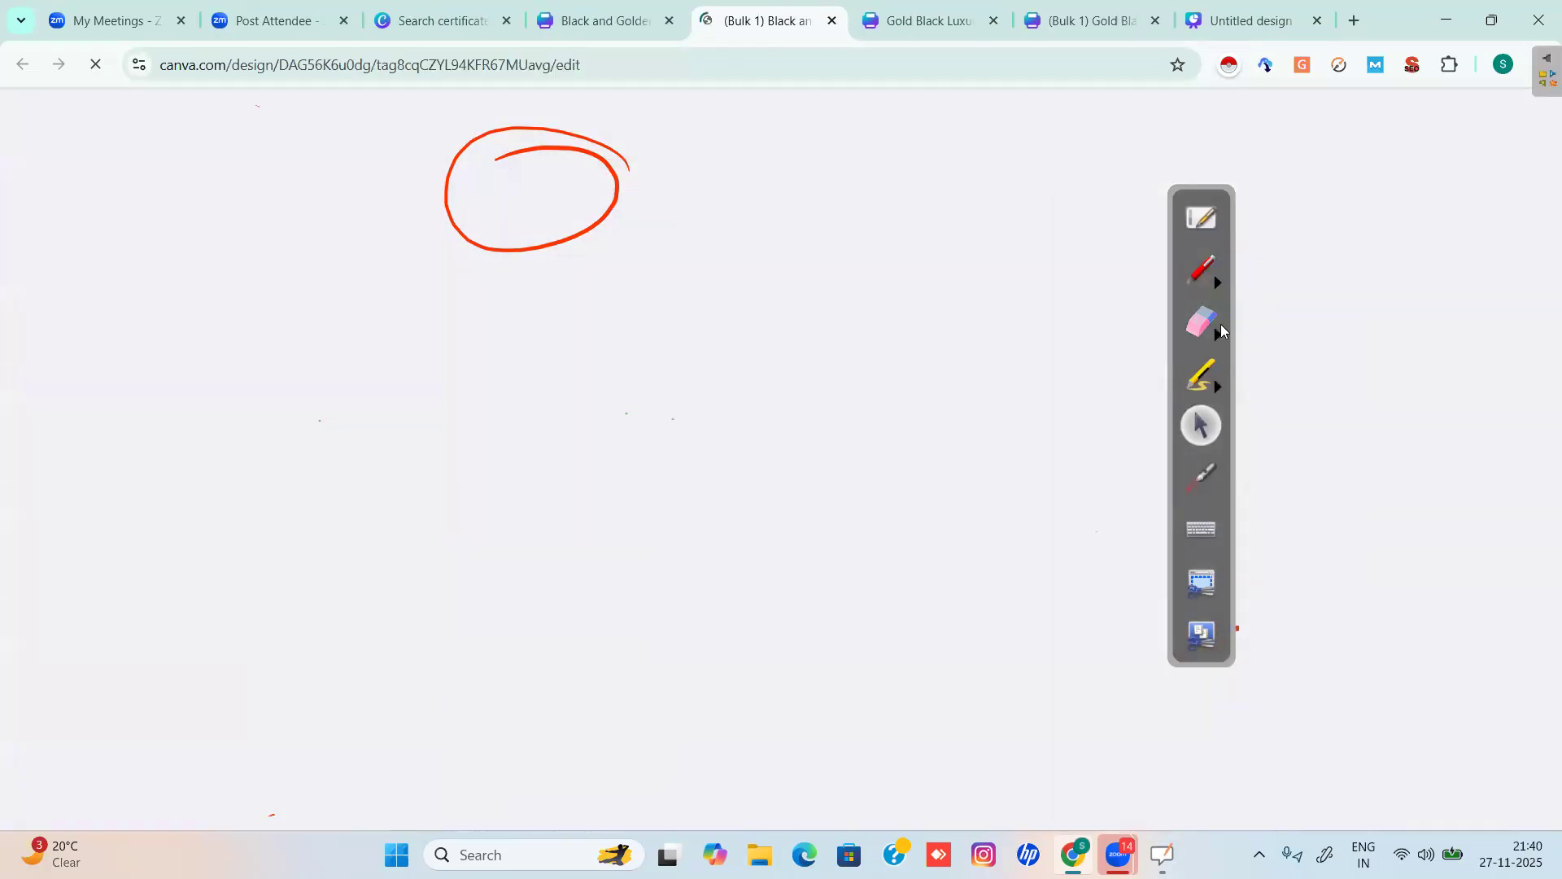
click(1205, 324)
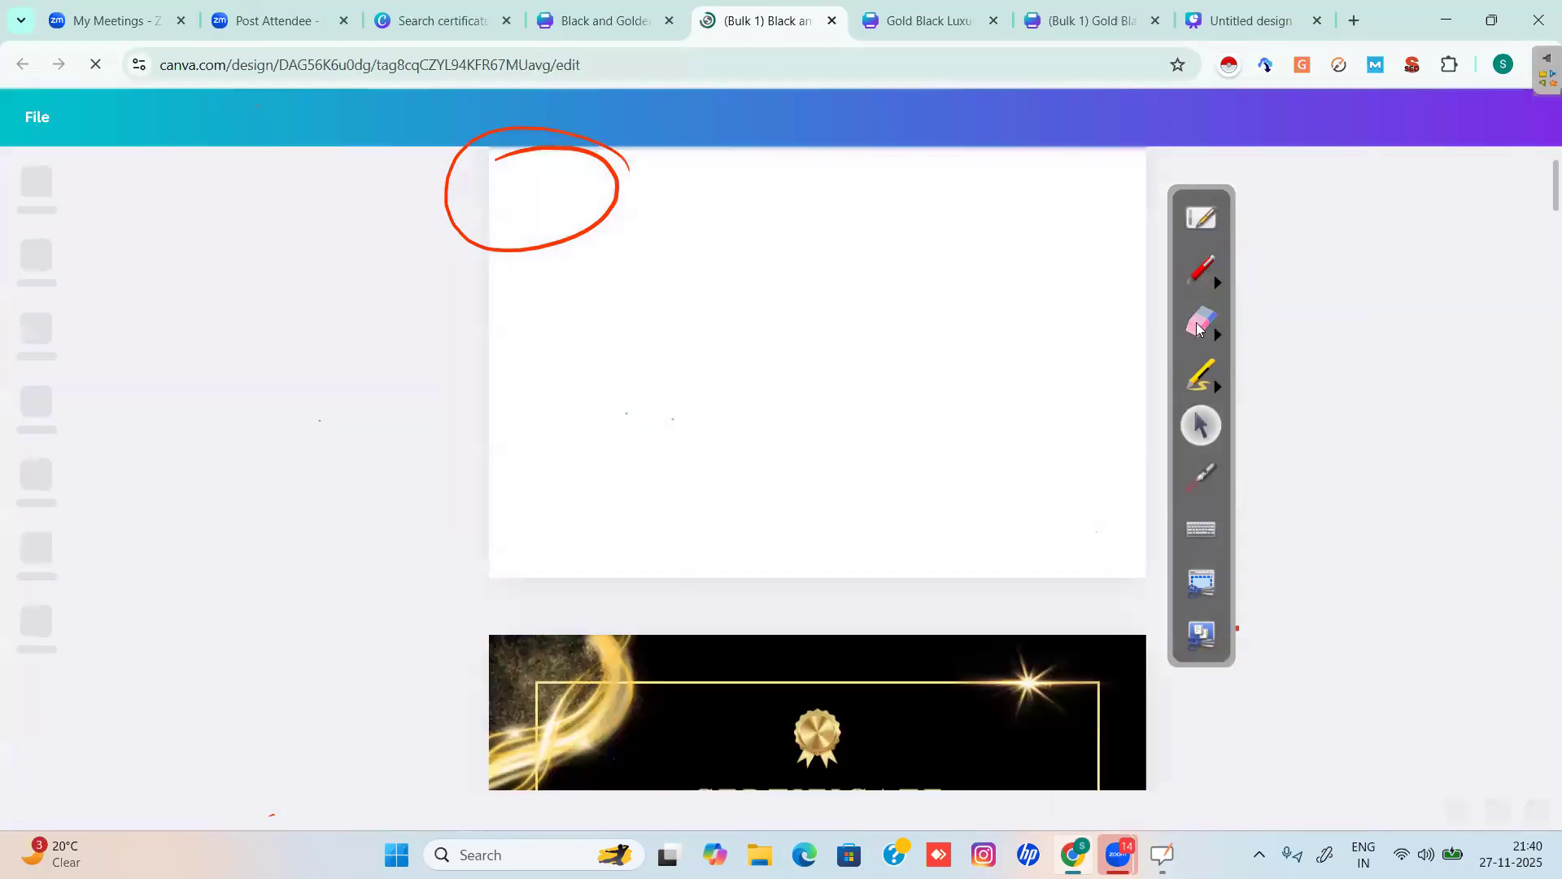
mouse_move(405, 198)
mouse_down()
mouse_move(523, 290)
mouse_move(543, 128)
mouse_move(581, 168)
mouse_move(596, 237)
mouse_move(671, 267)
mouse_up()
click(1201, 431)
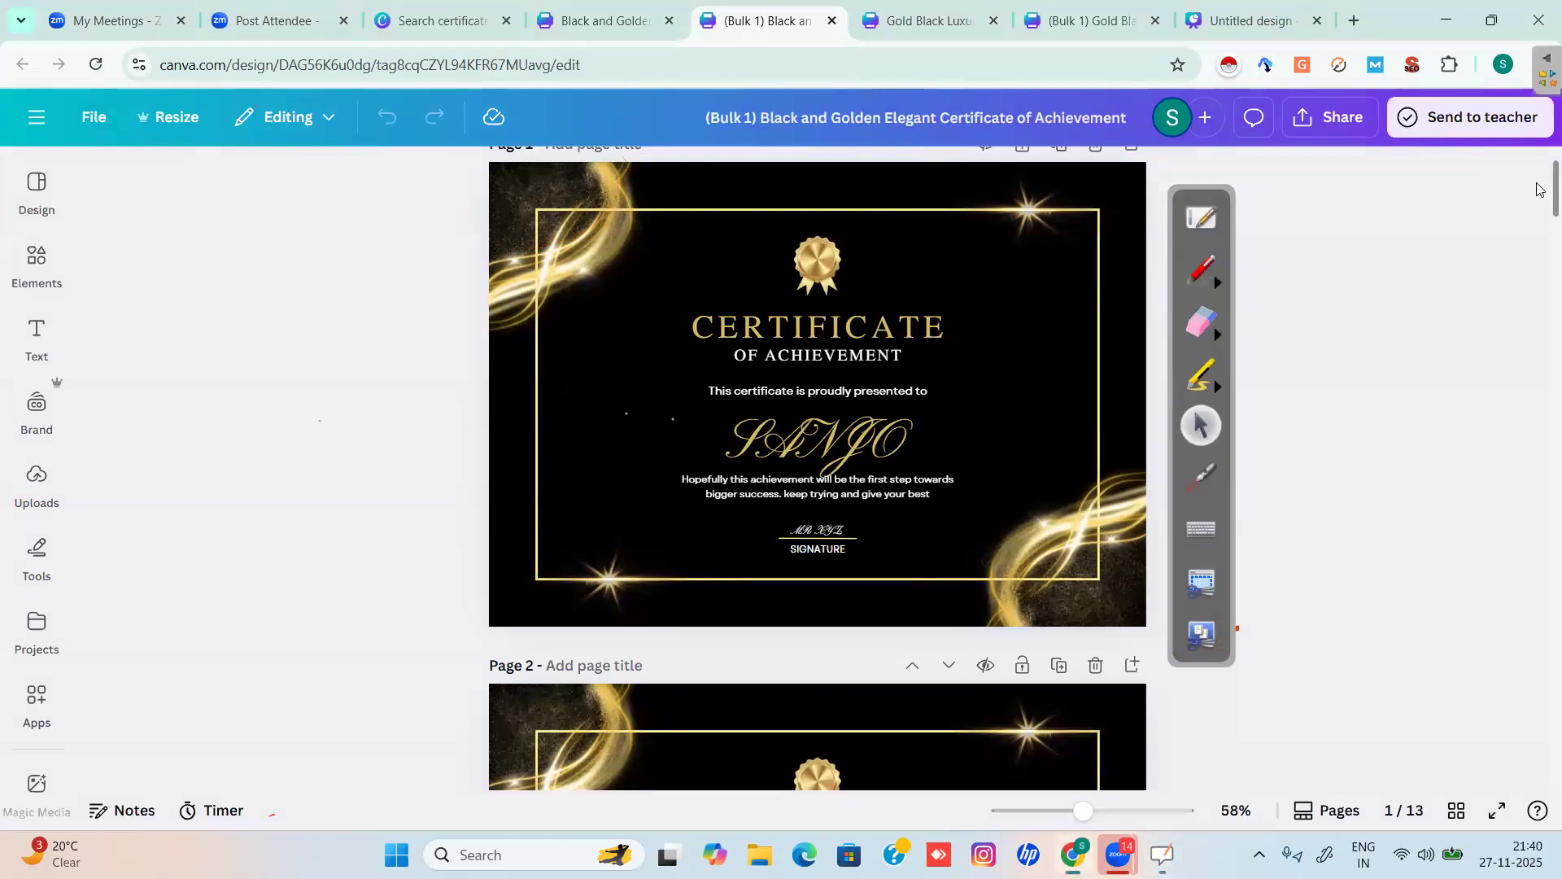
click(833, 535)
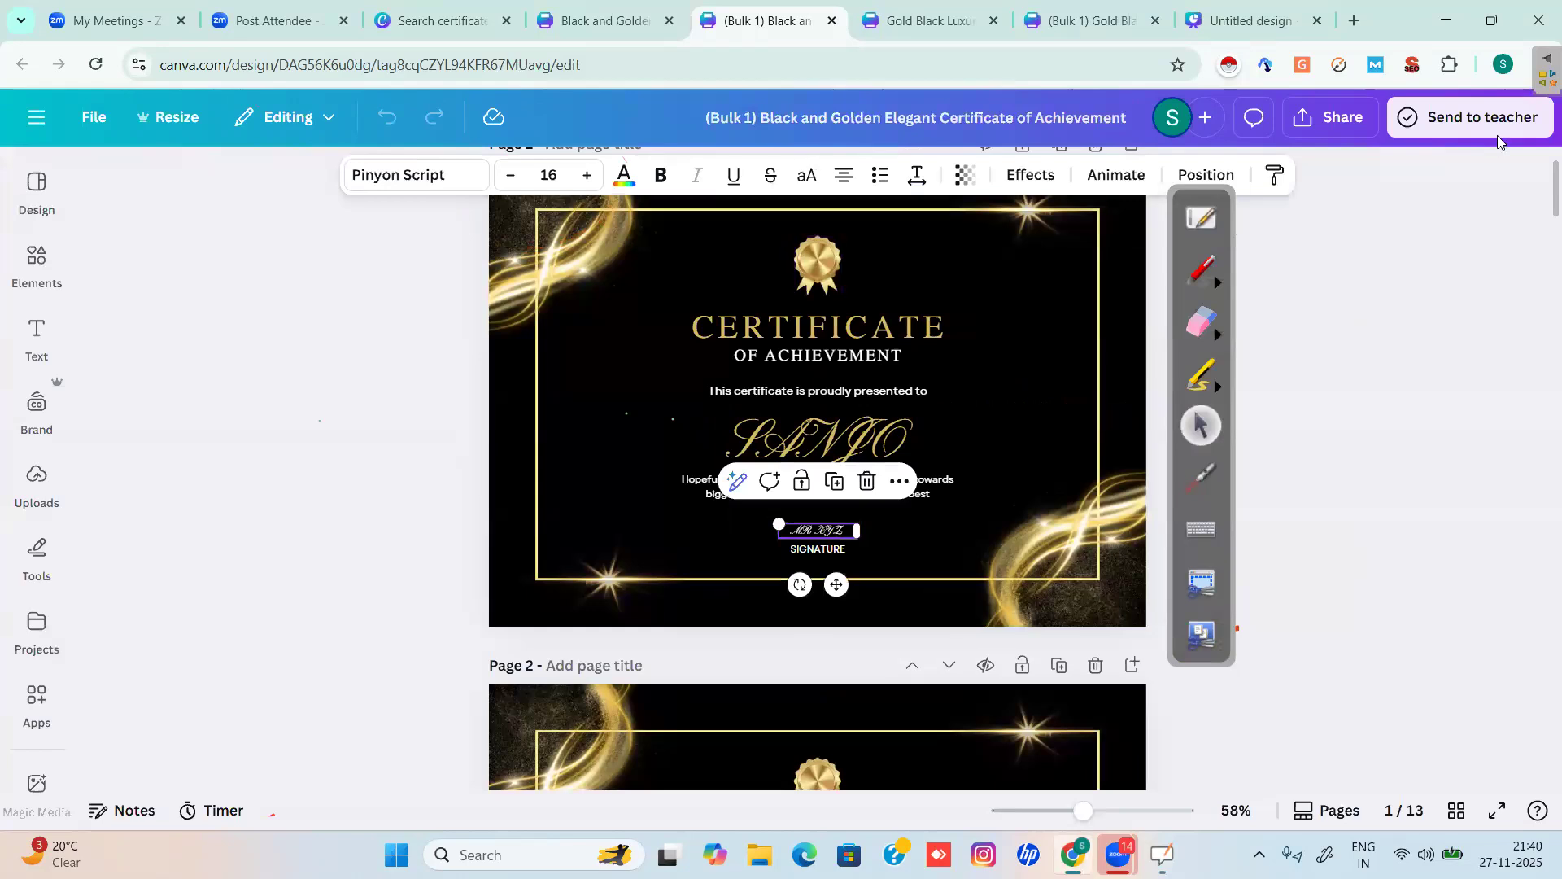
Check page 13 shows the SAHEB name with the MR XYZ signature.
click(1540, 261)
drag(1540, 271, 1541, 781)
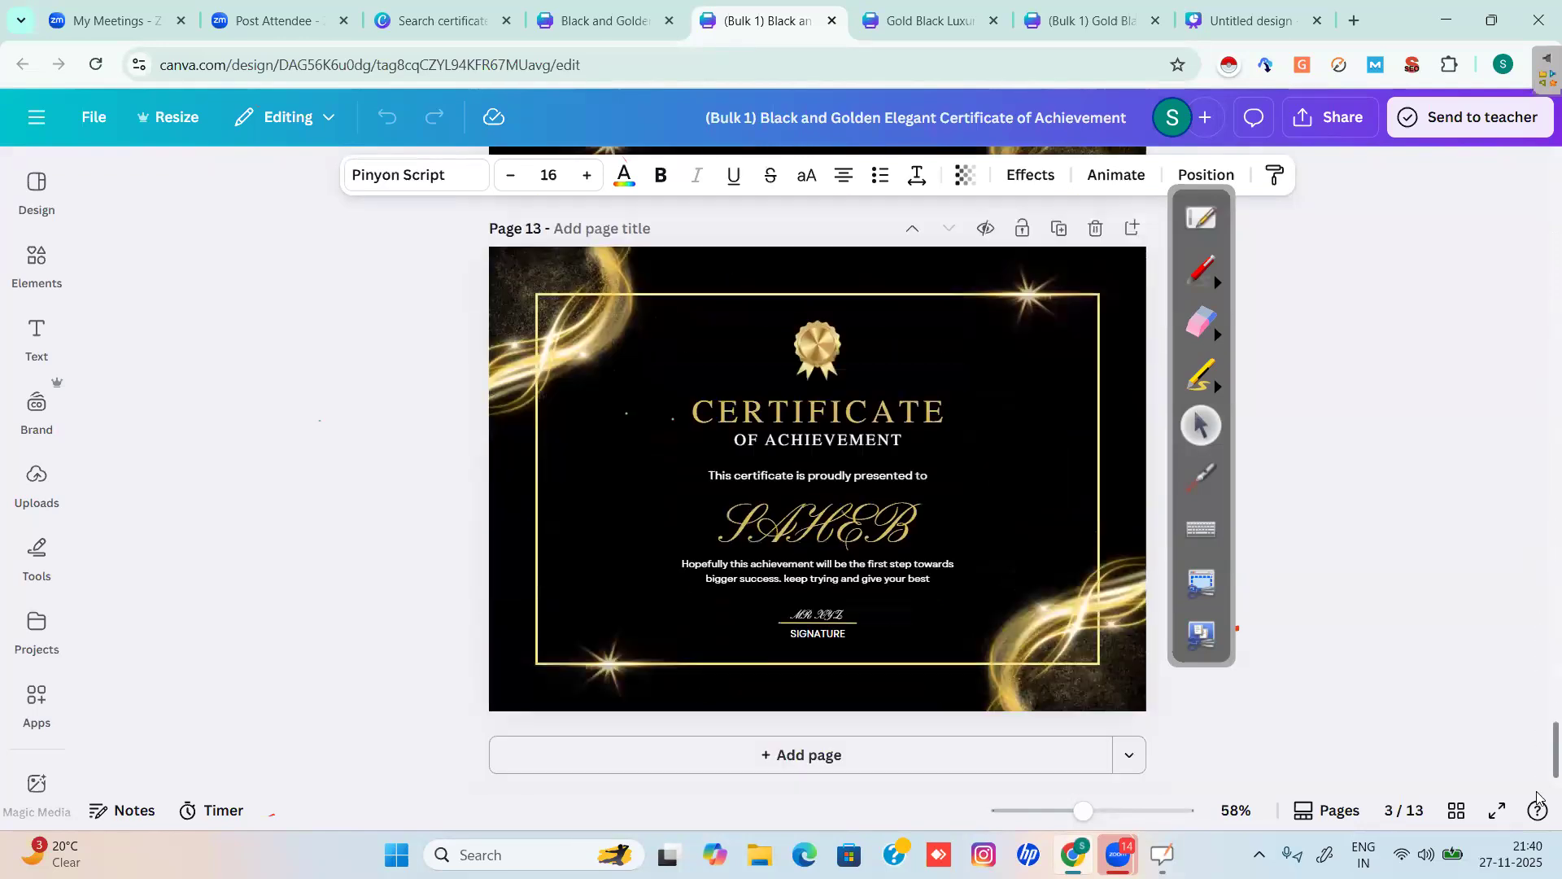
click(880, 550)
click(844, 616)
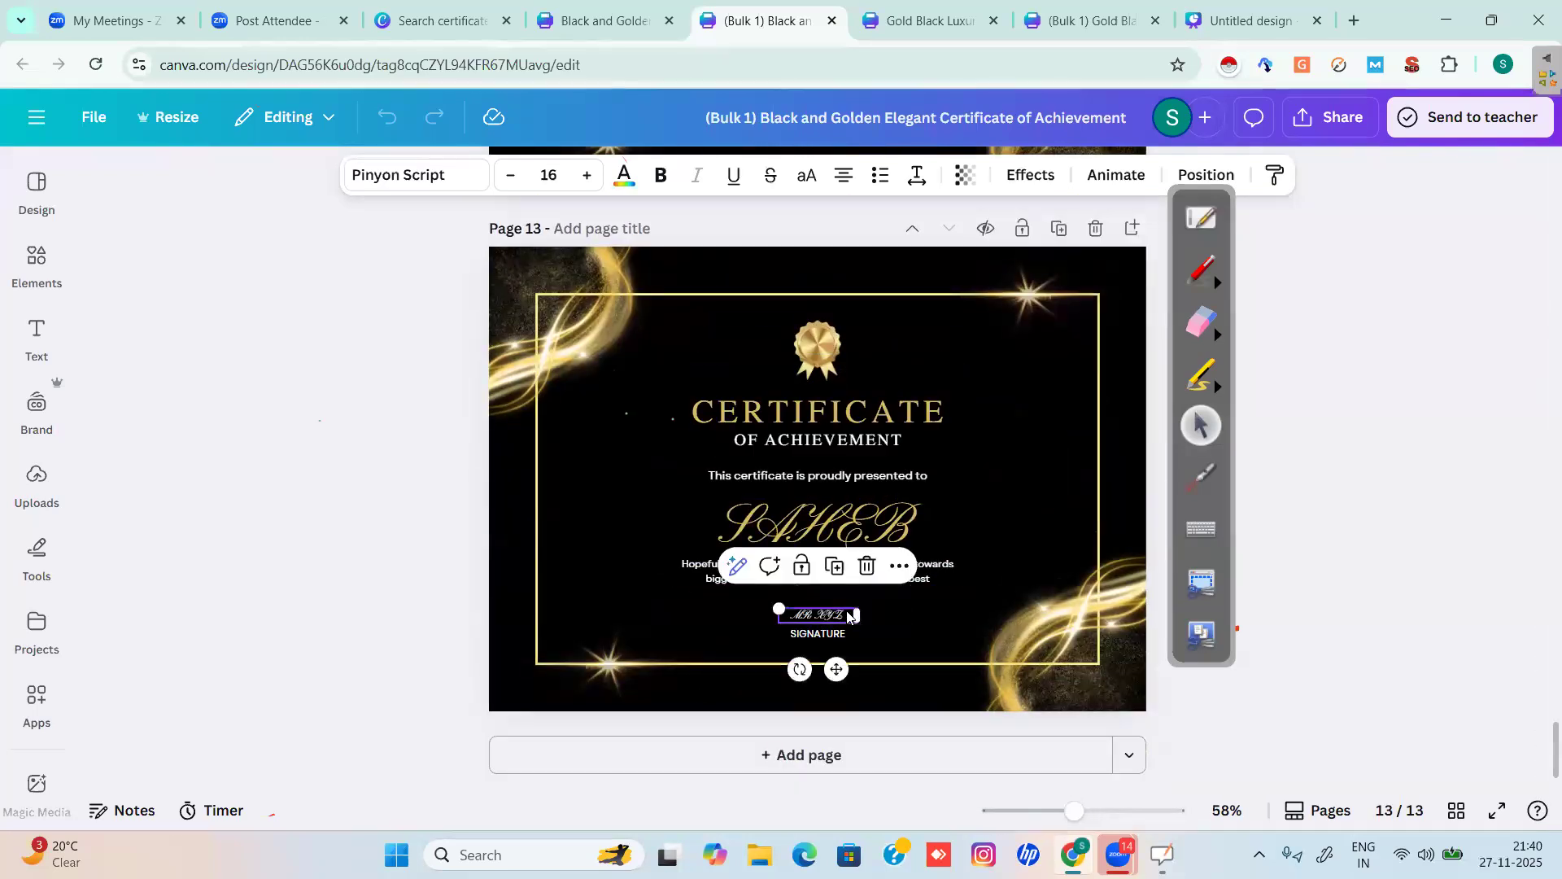
click(1396, 403)
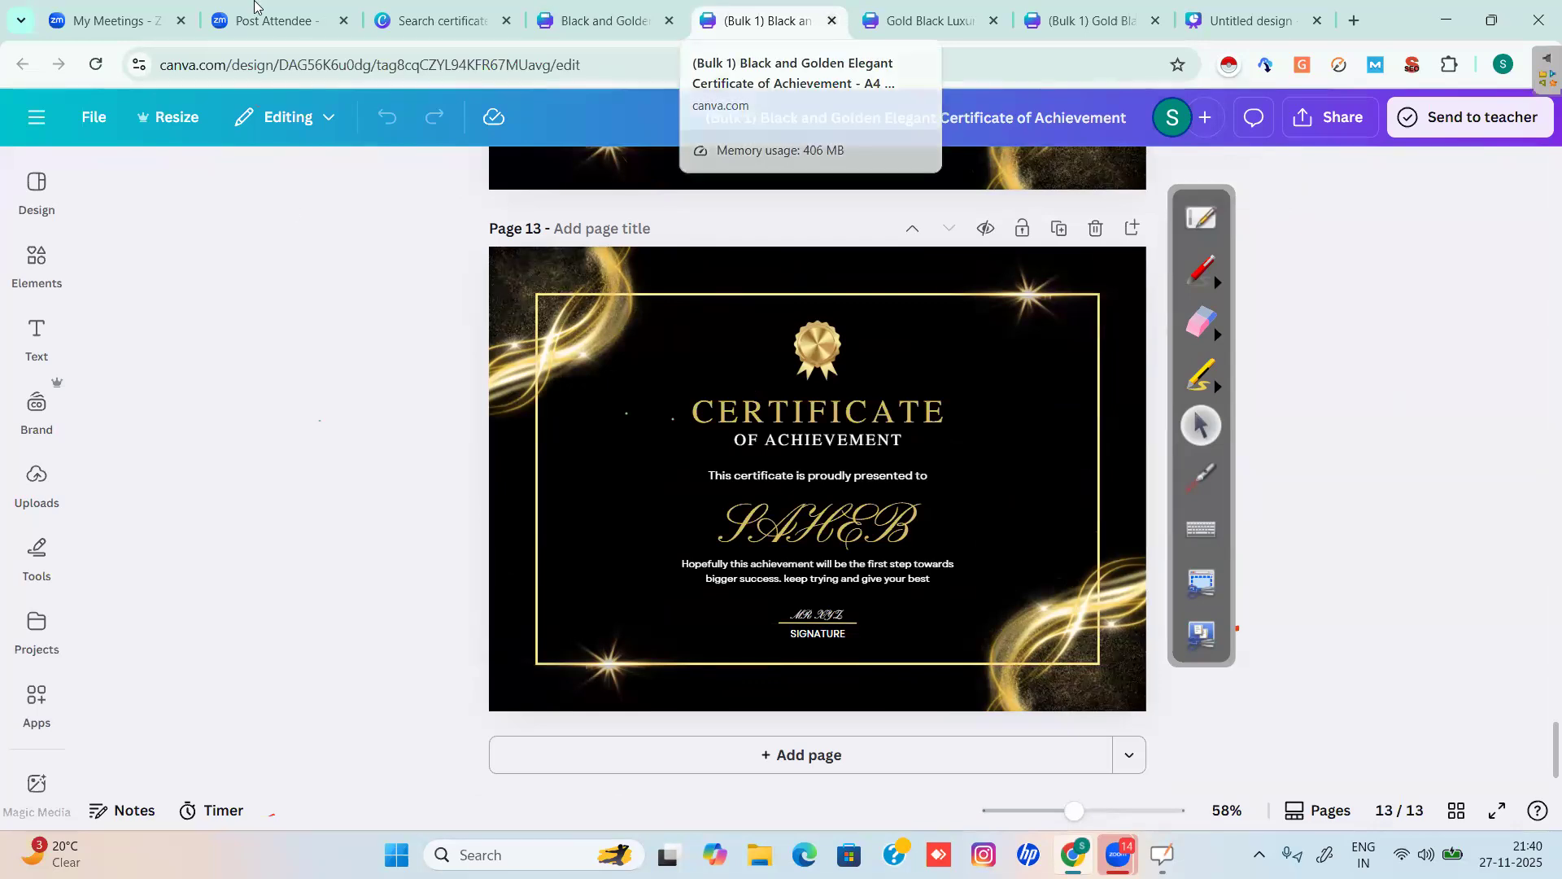
Return to the template search, close the preview, and delete the 'certificate' search term.
click(386, 19)
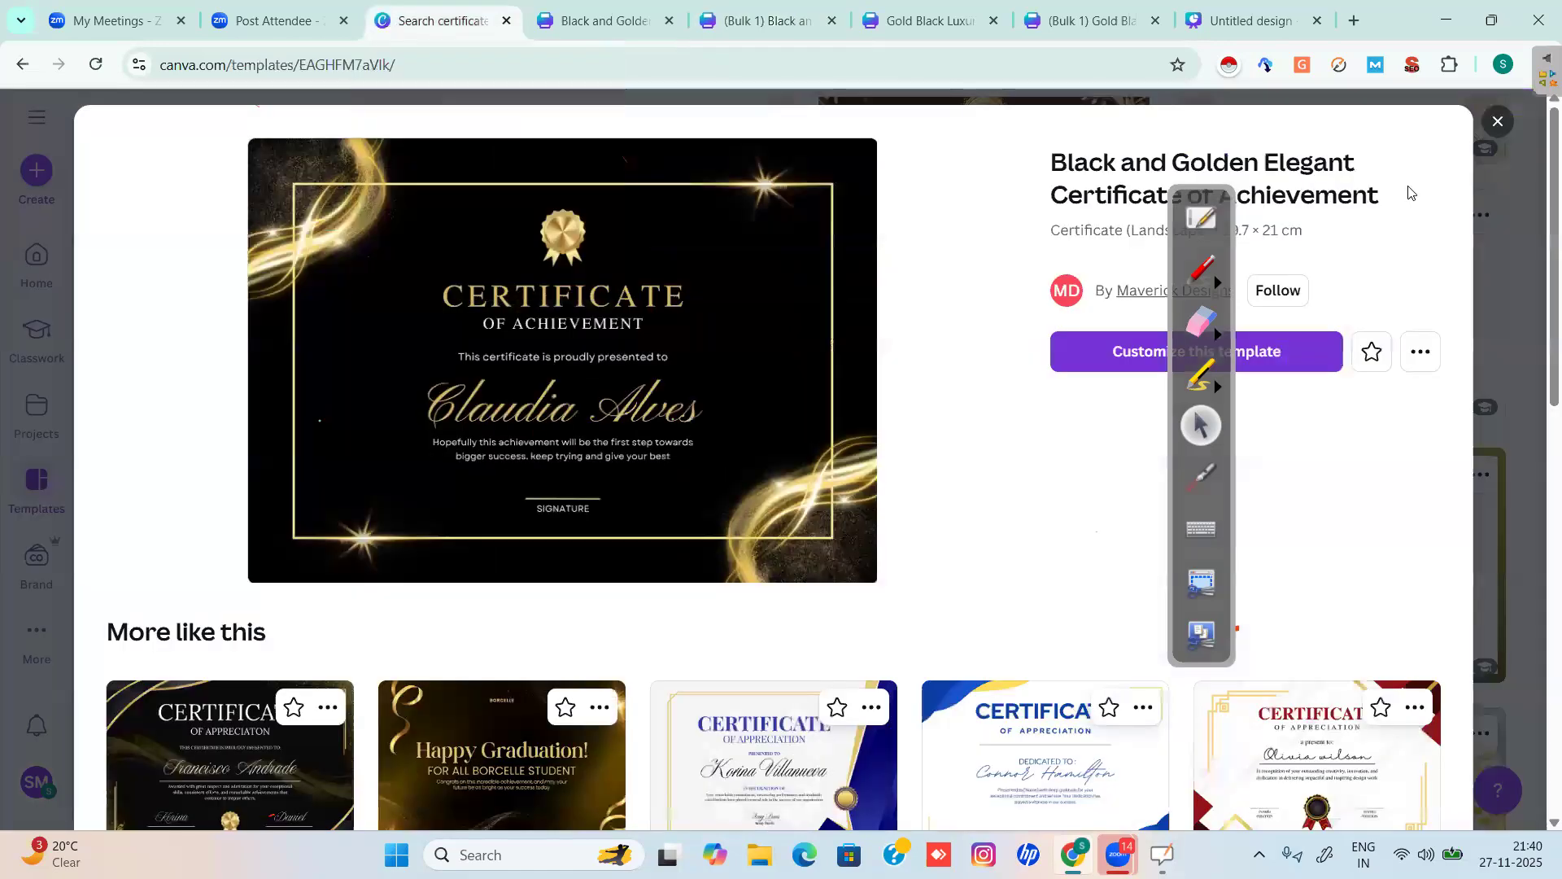
click(1498, 123)
scroll(583, 800, up, 8)
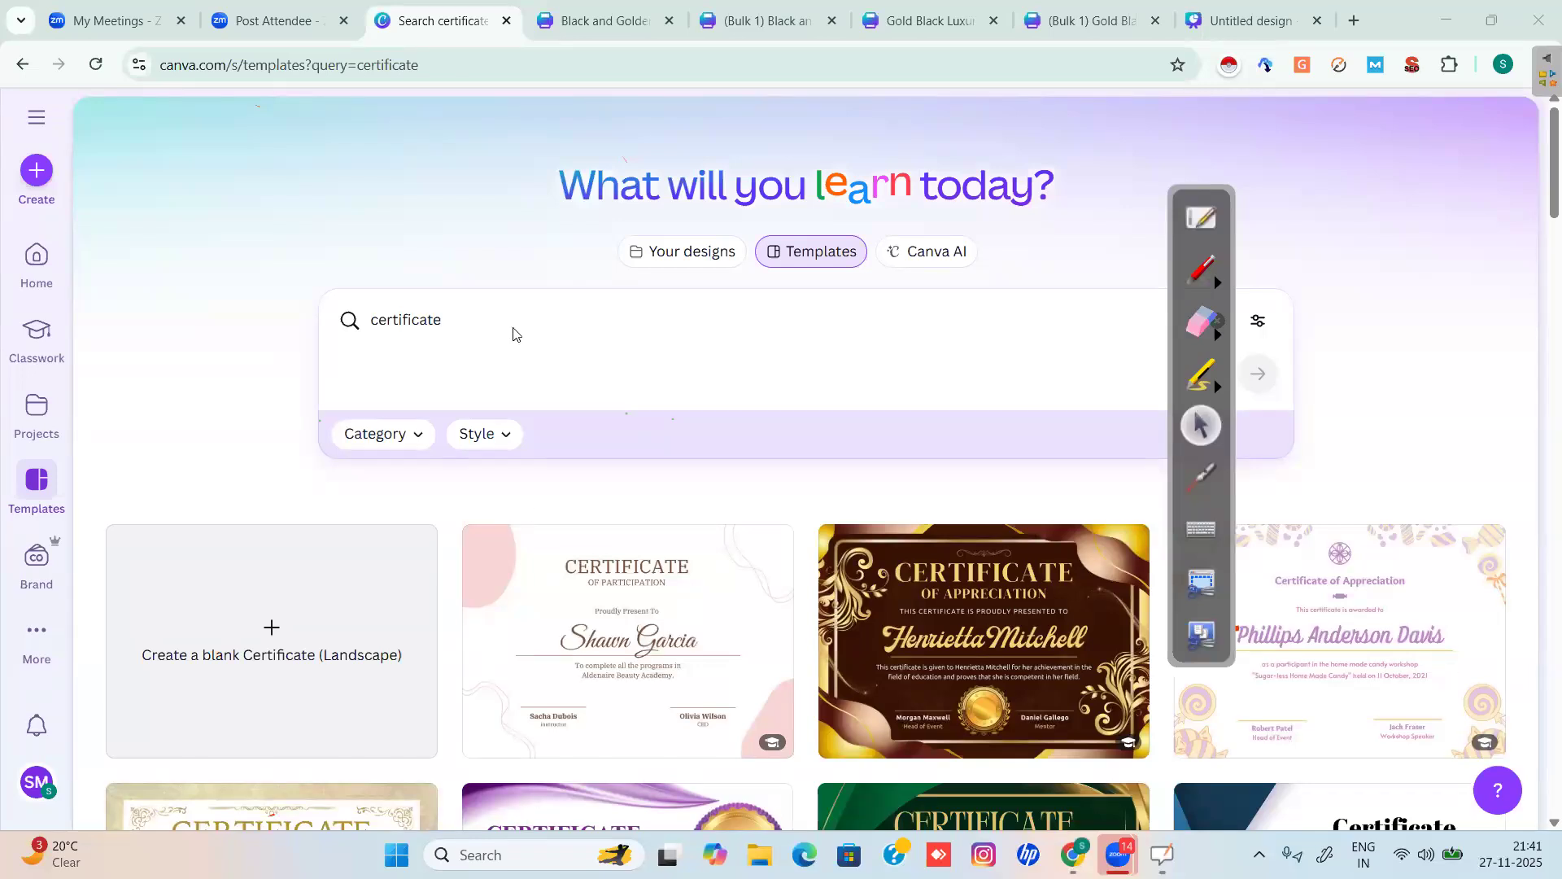
click(355, 348)
click(329, 352)
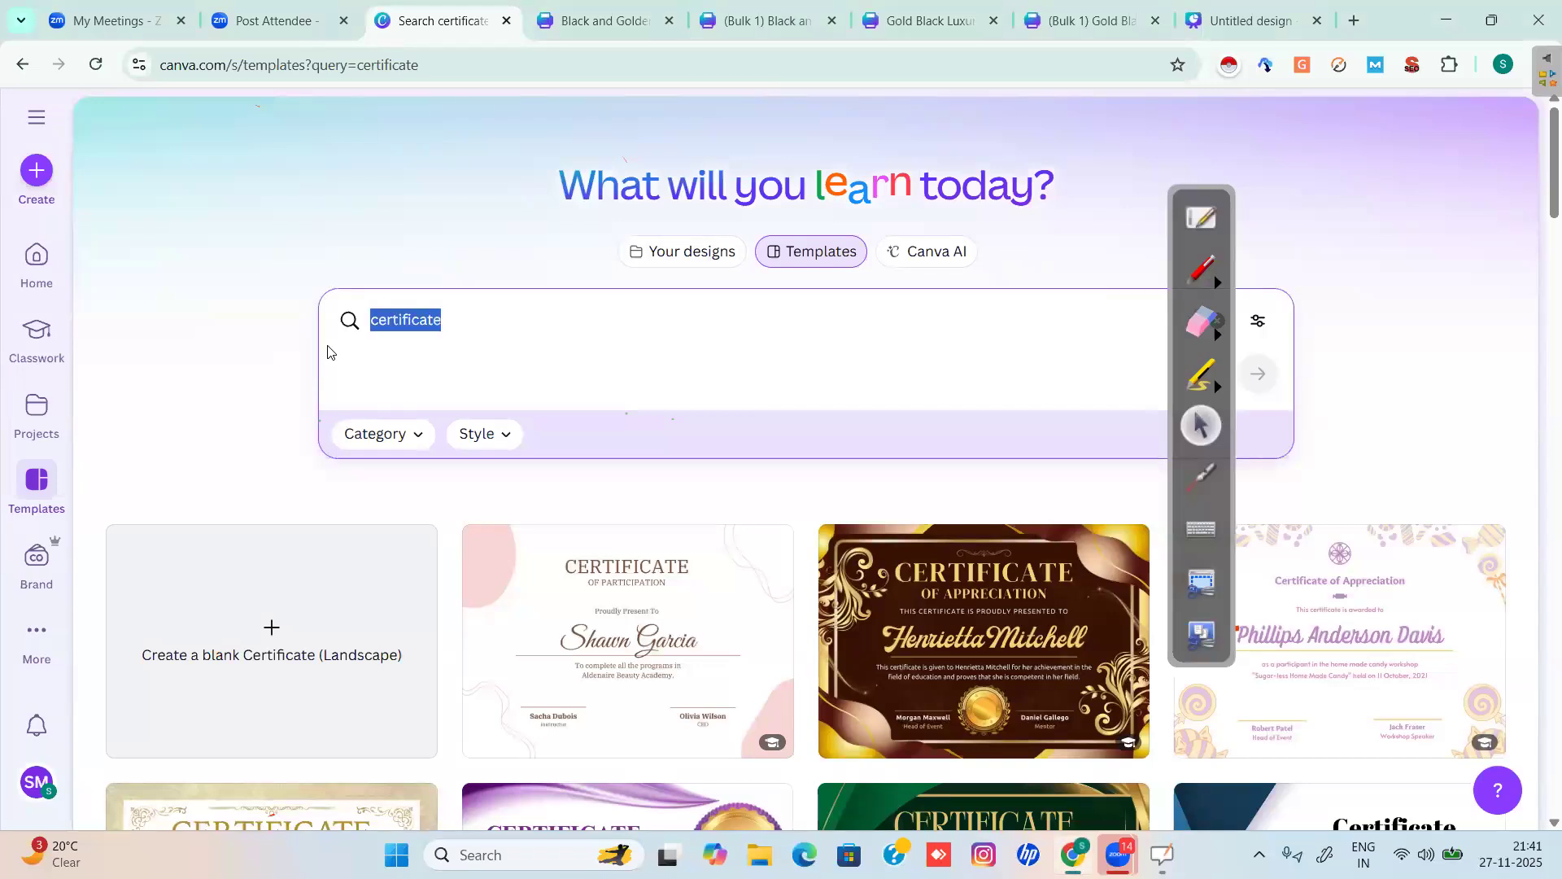
key(BackSpace)
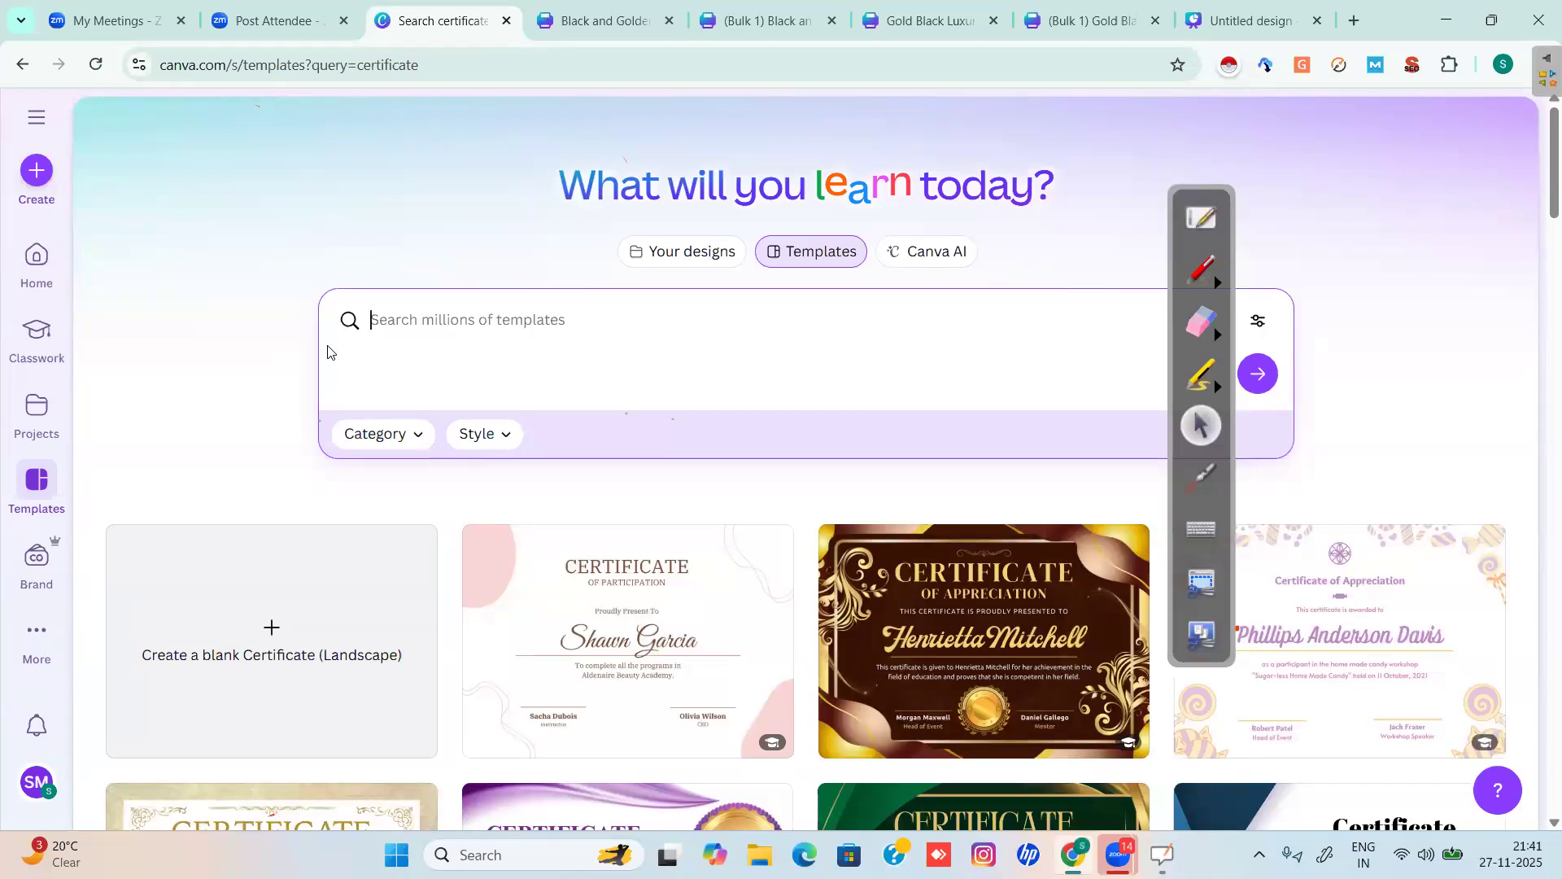
click(1054, 469)
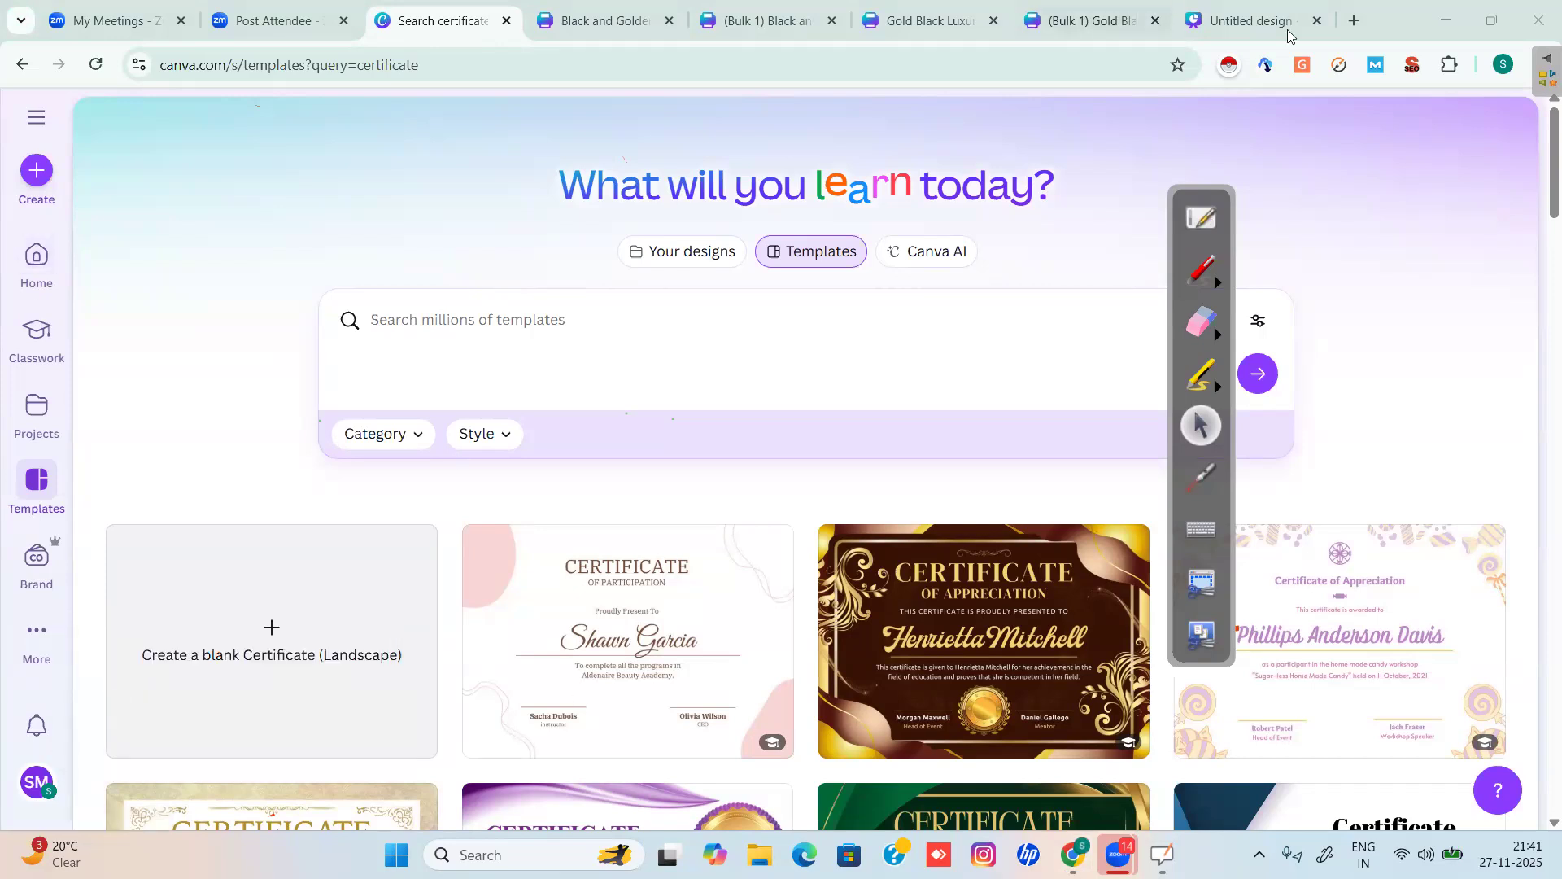
Add a blank fourth page to the Untitled presentation and open the Brandfetch app.
click(1249, 20)
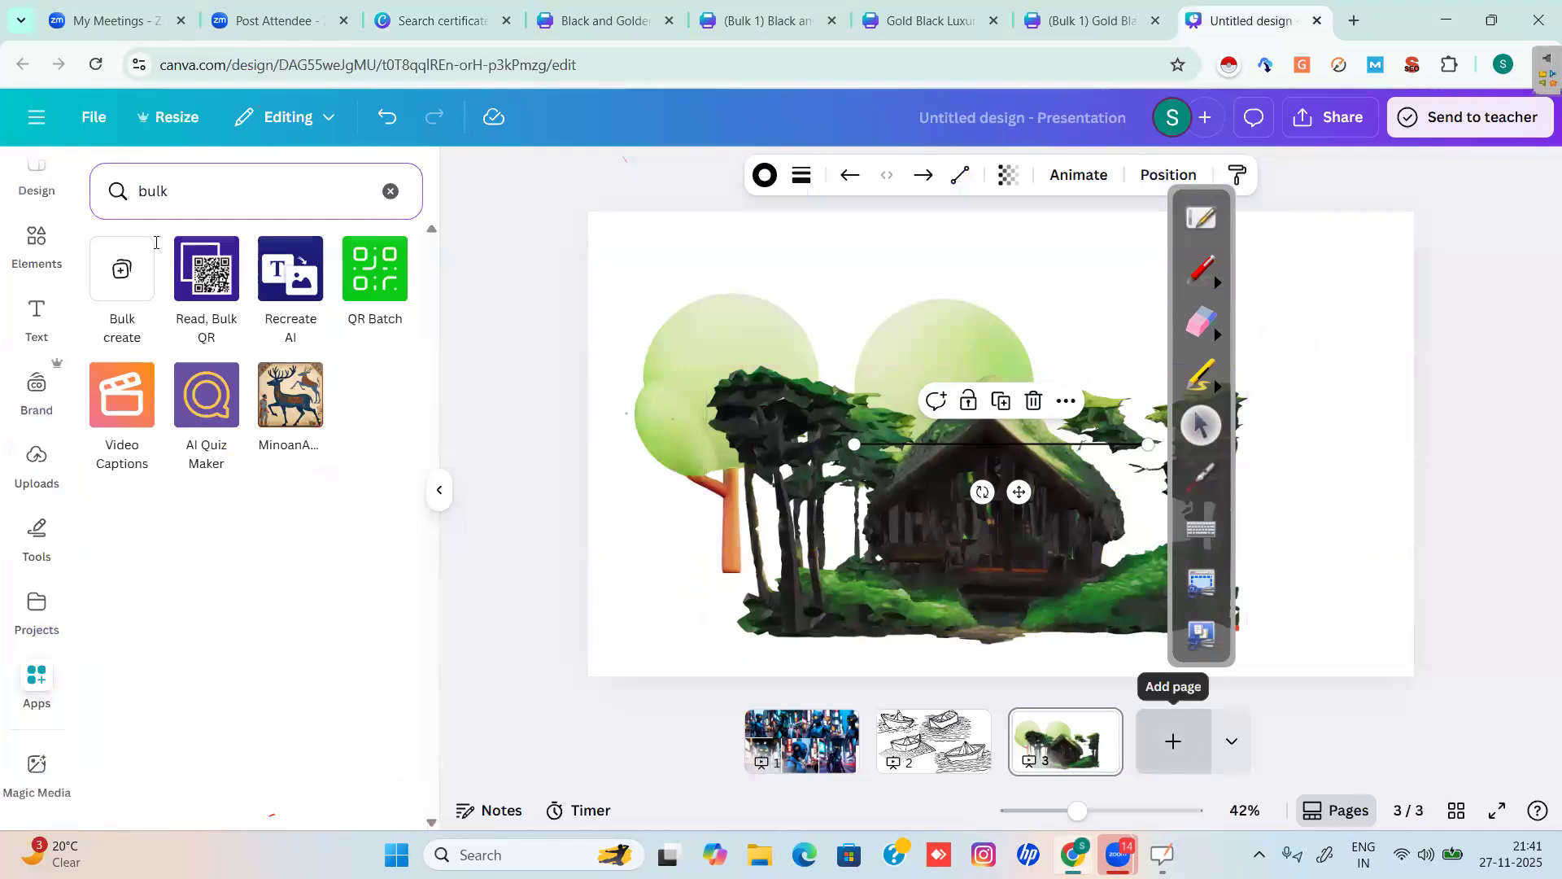
click(231, 178)
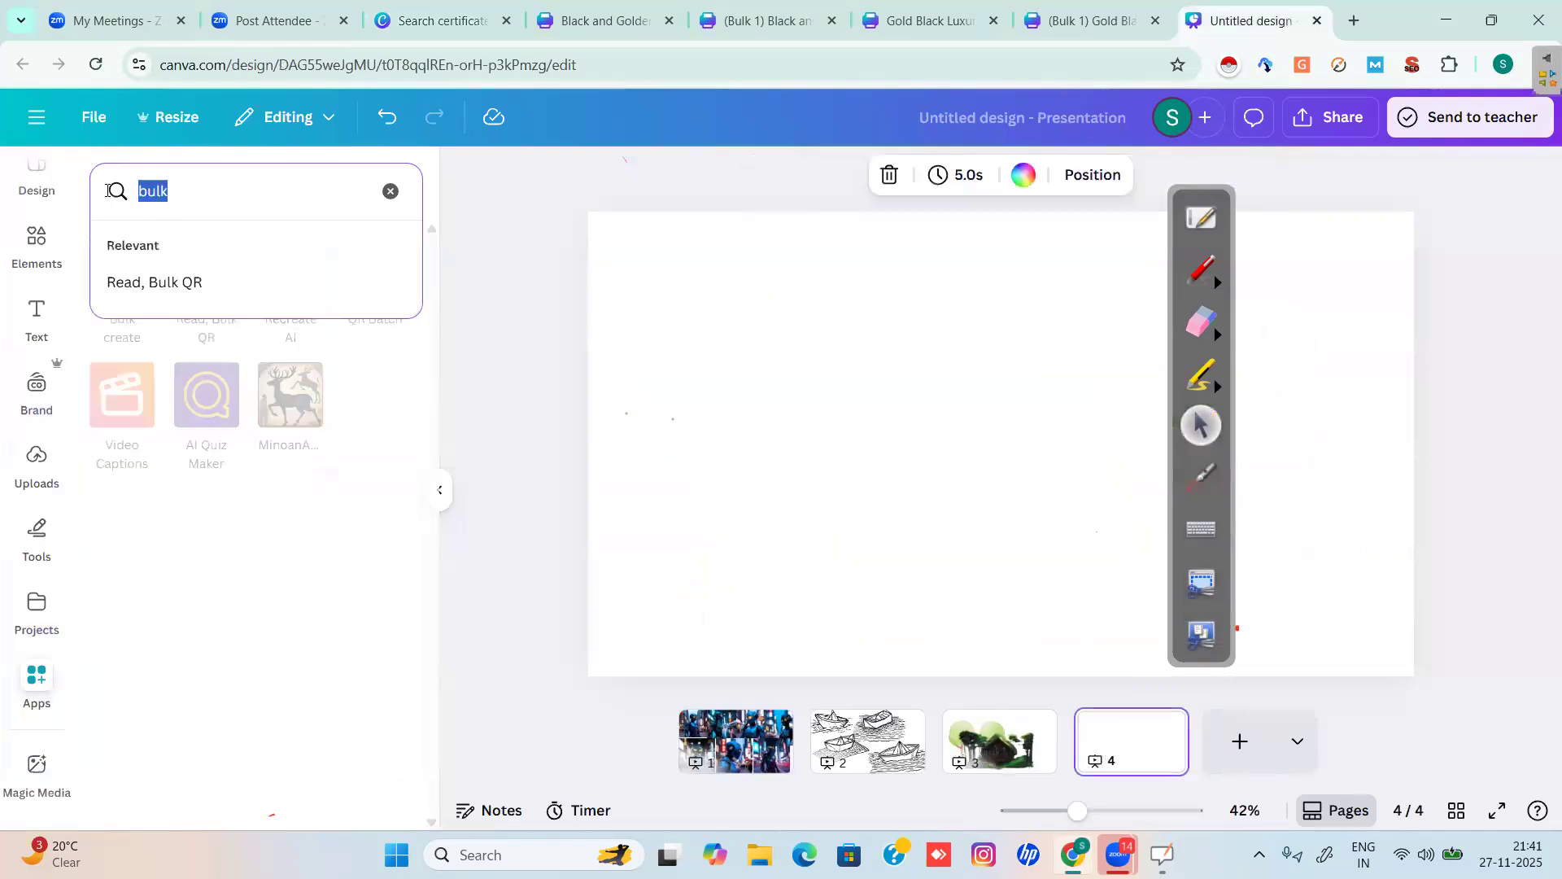
text(brandfetch)
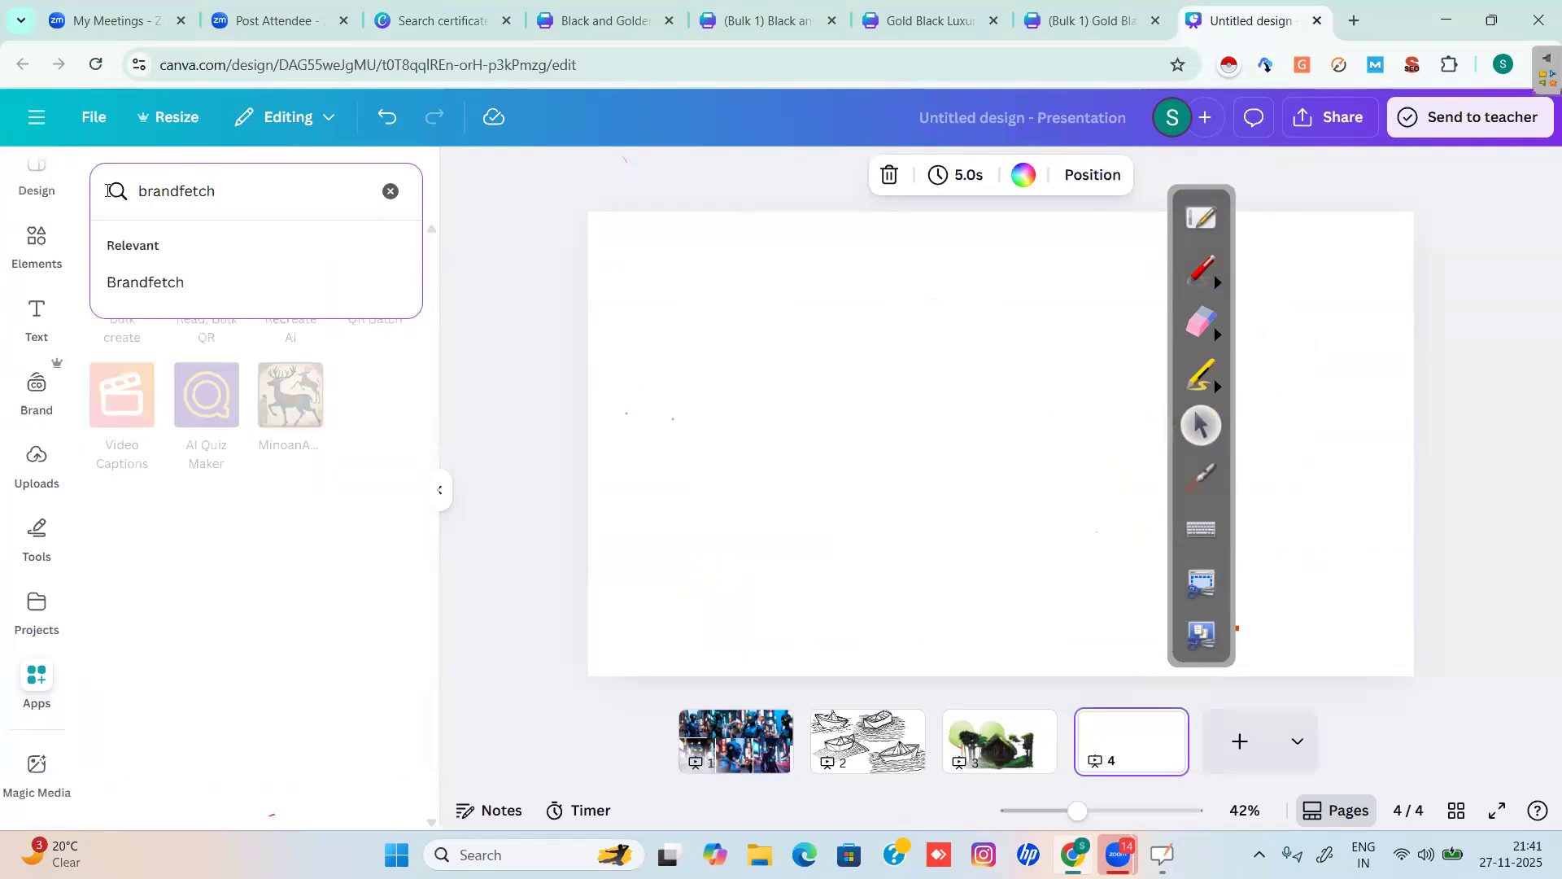
click(124, 292)
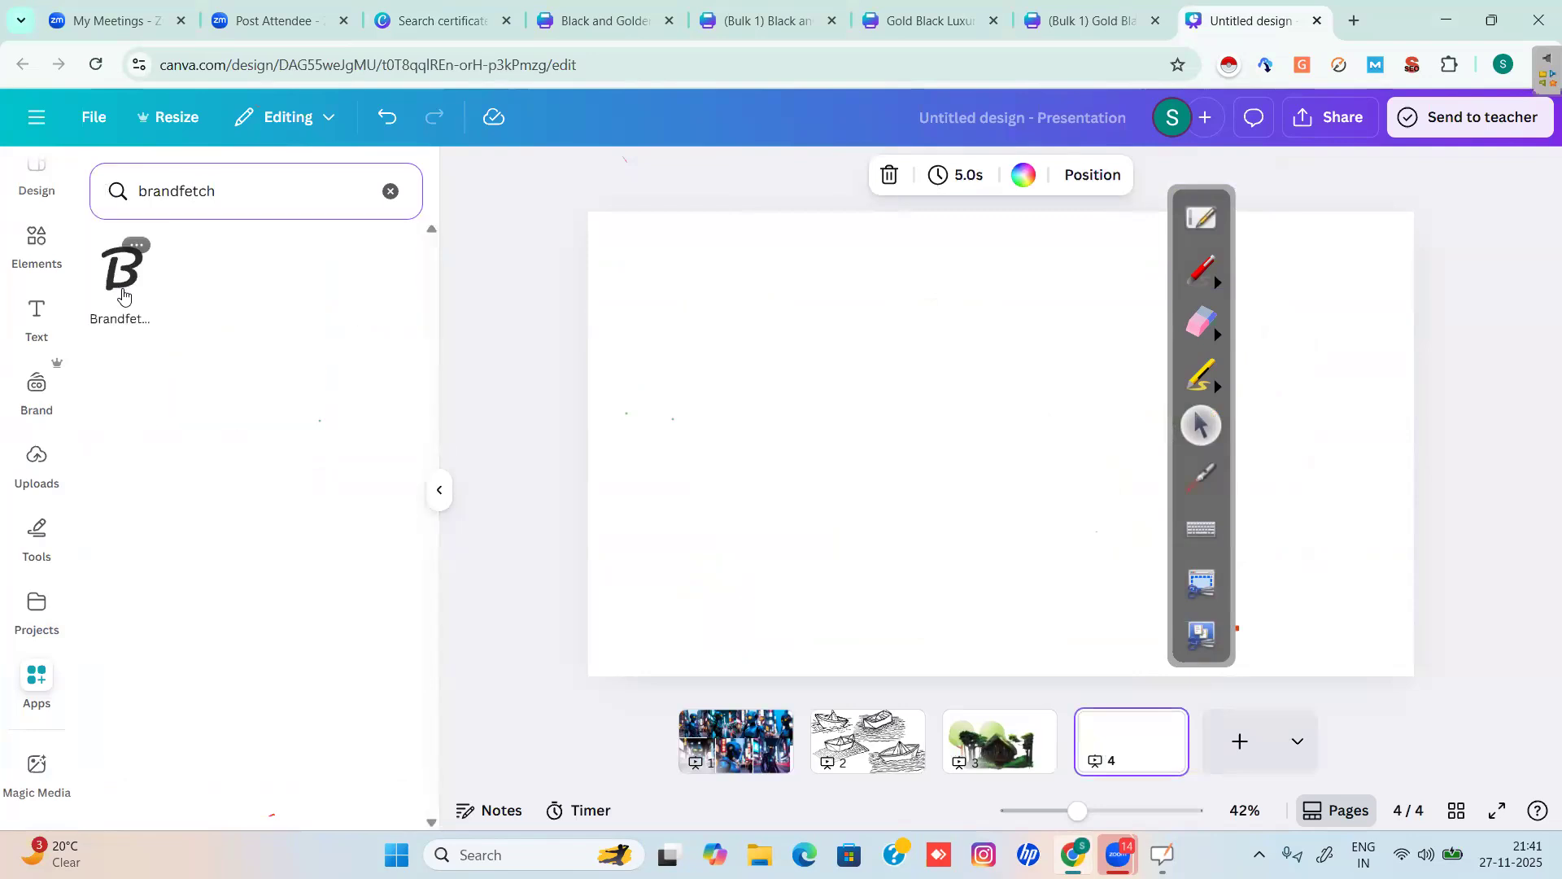
click(124, 276)
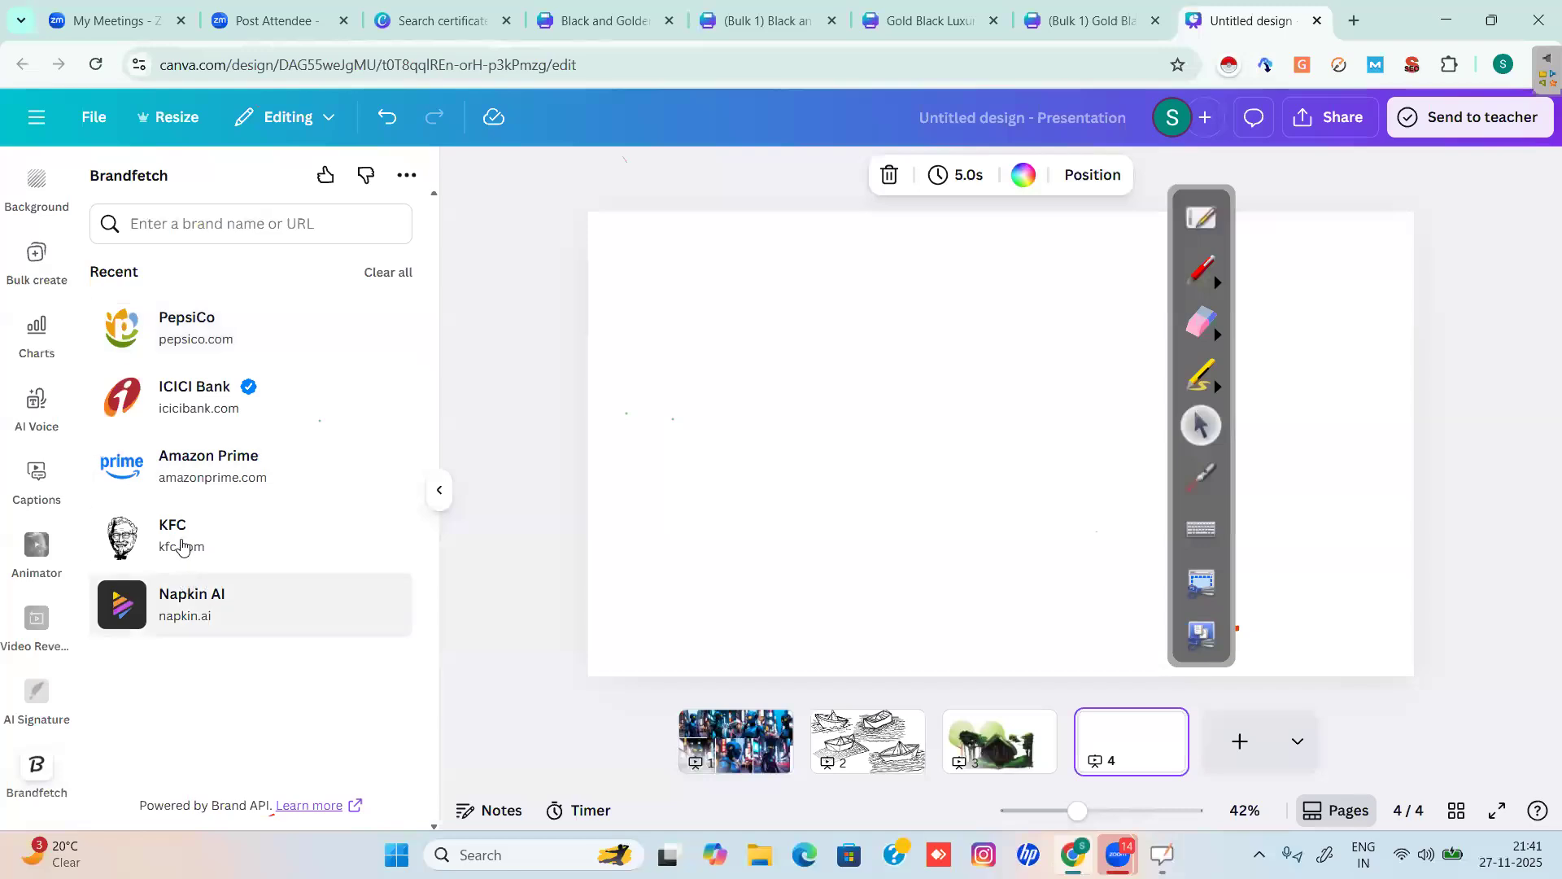
Search Brandfetch for Netflix and place the red NETFLIX wordmark at the slide's top-left.
click(244, 231)
text(Netflix)
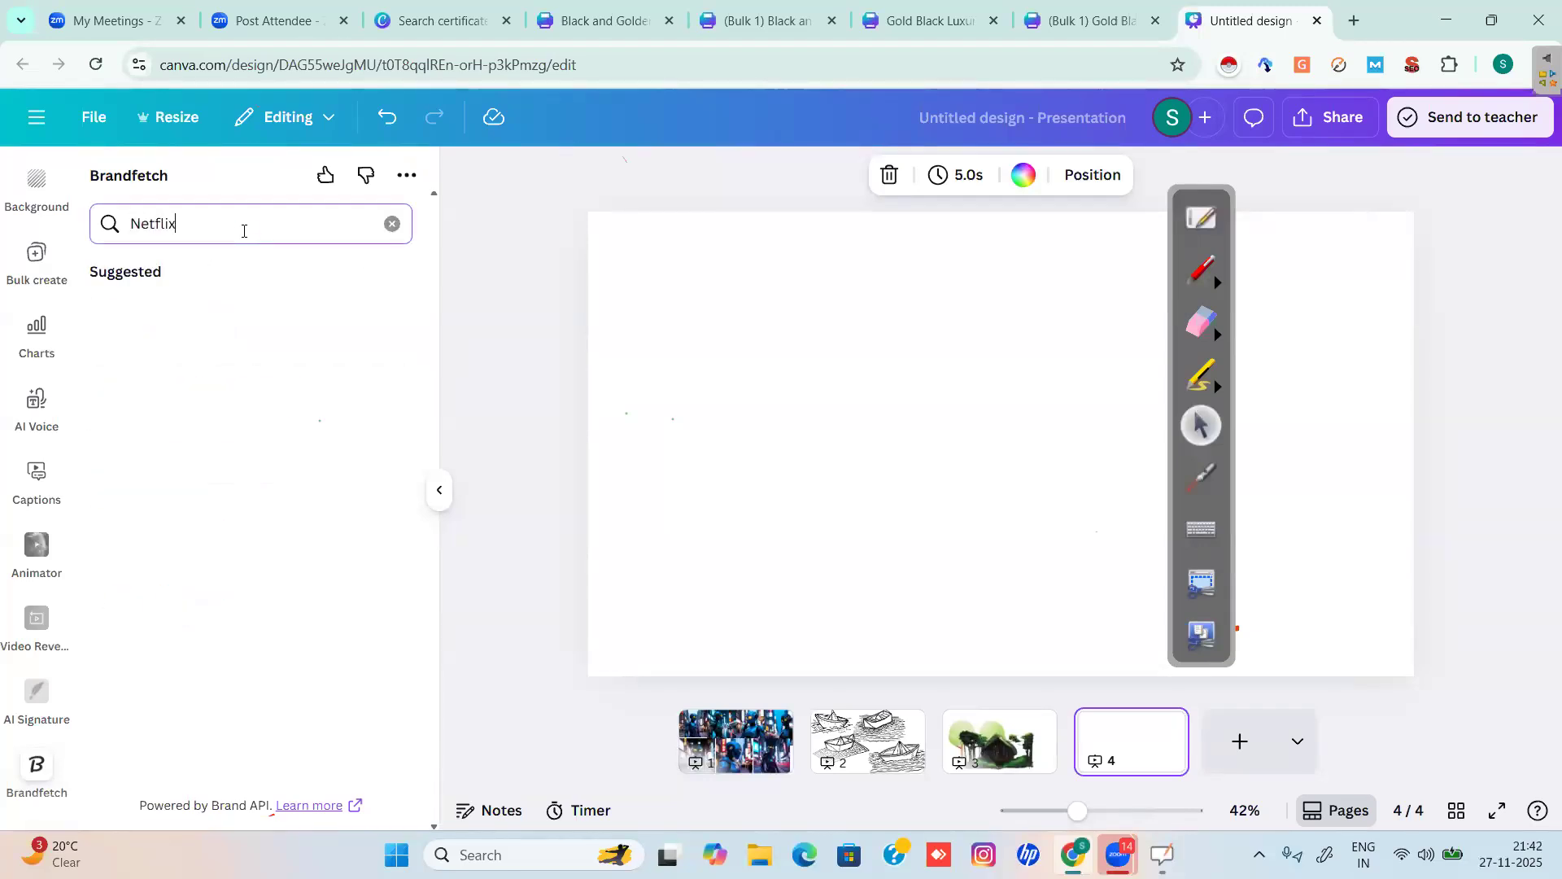
key(Return)
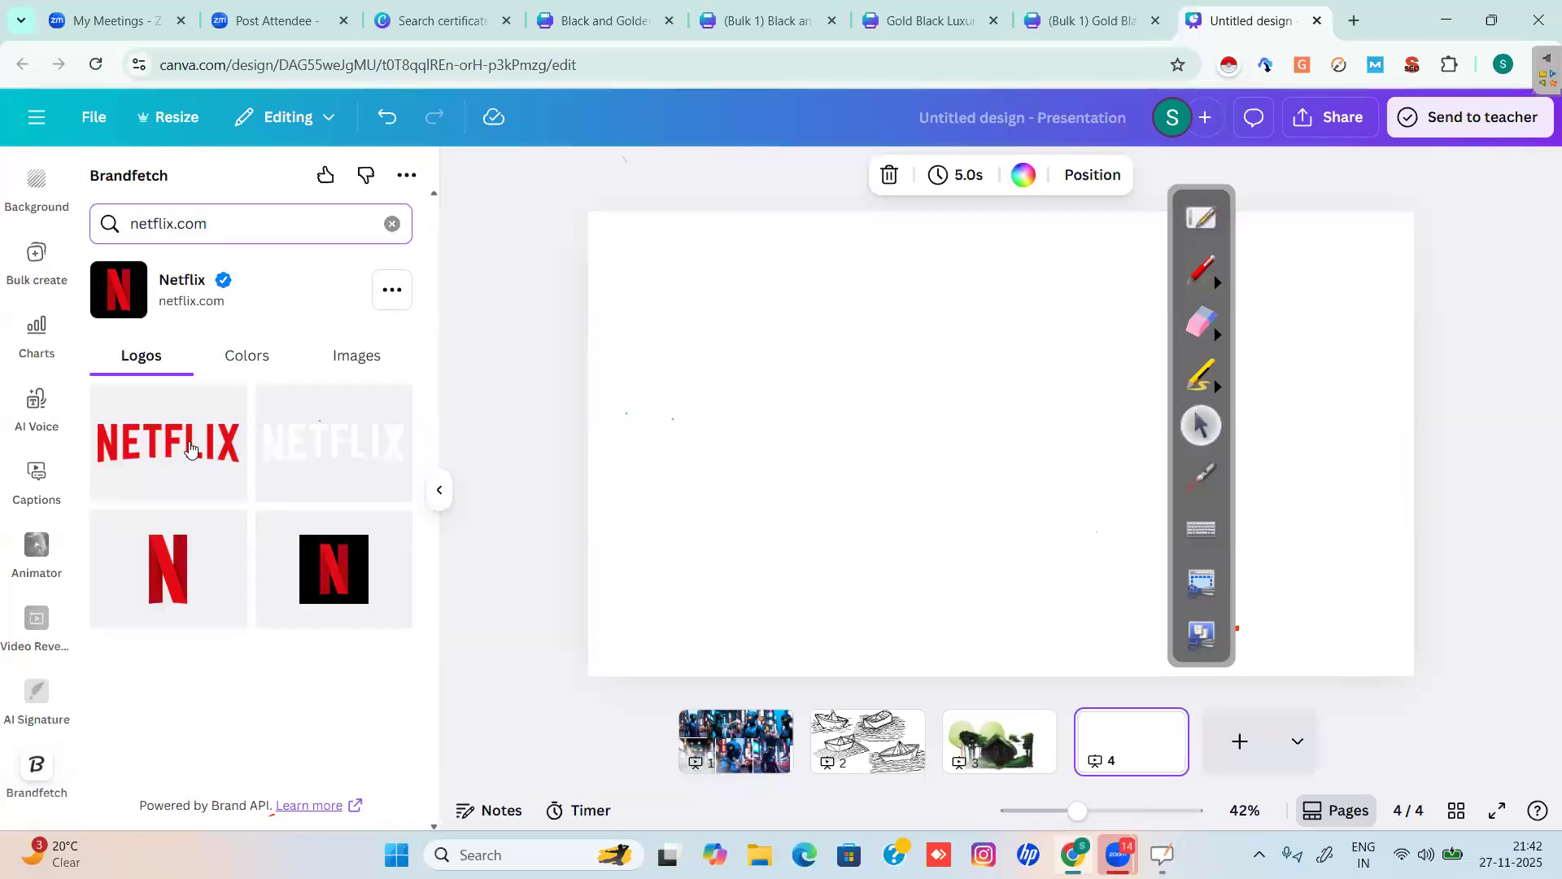
click(190, 448)
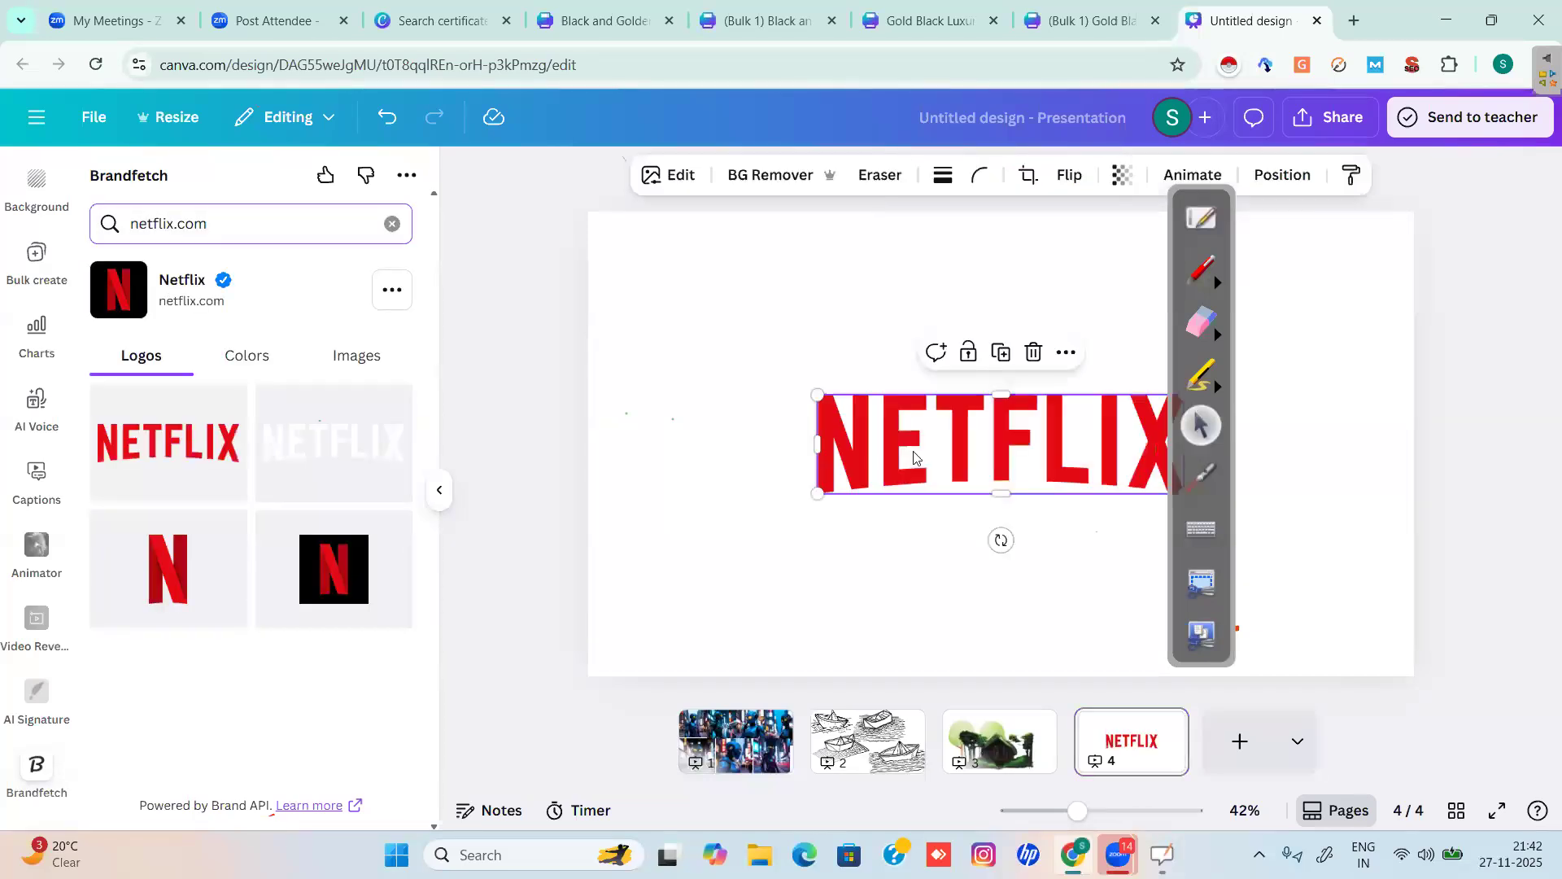
drag(980, 452, 777, 309)
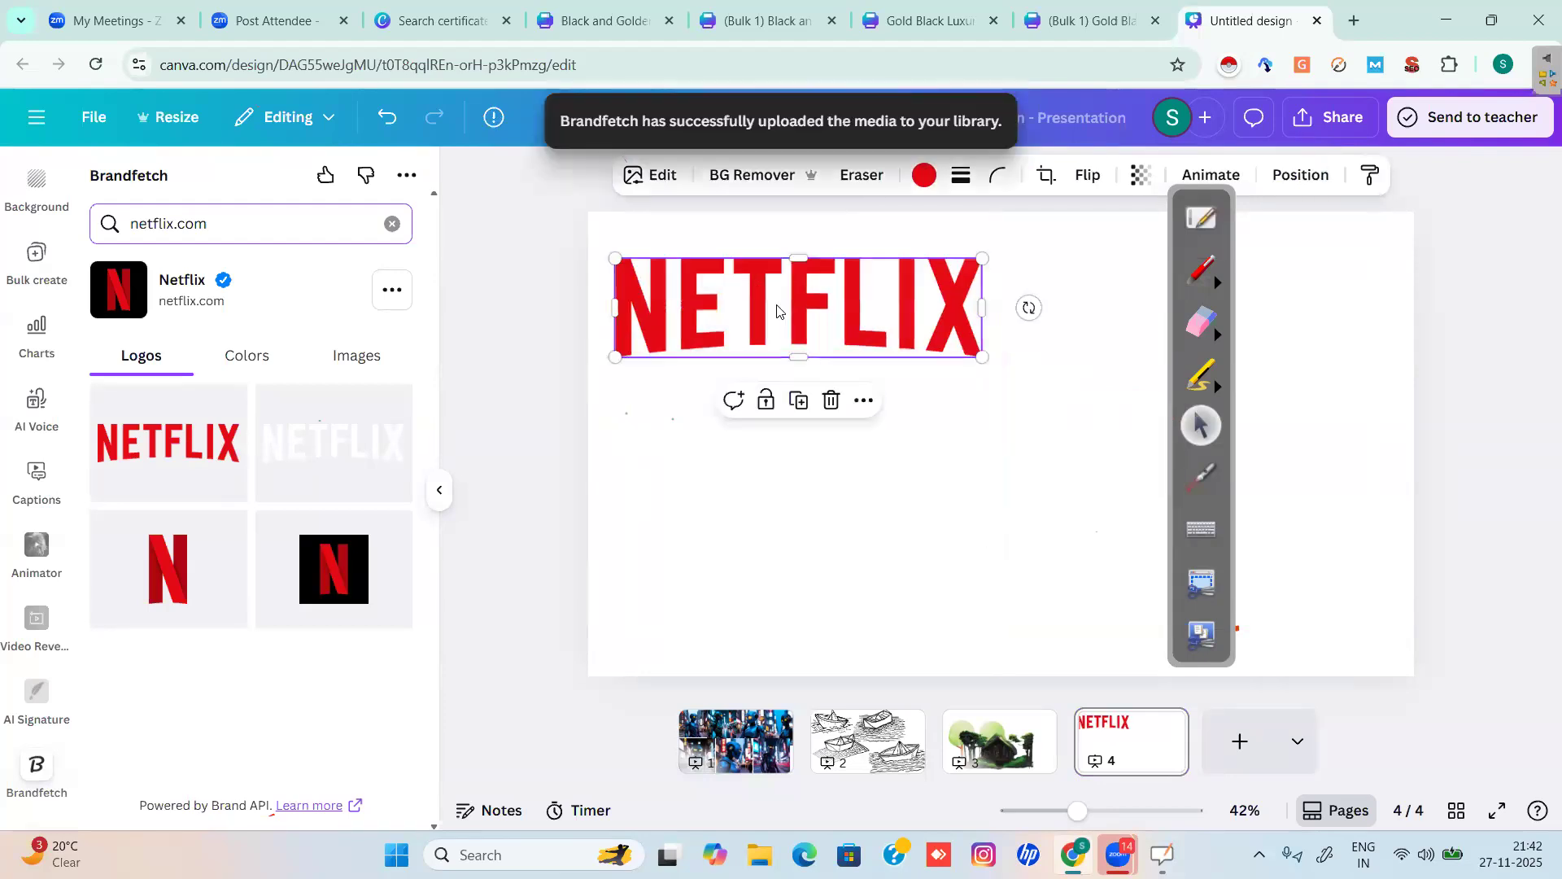
View Netflix's brand images and colours (#E50914, #000000, #FFFFFF), then select the search query.
click(346, 366)
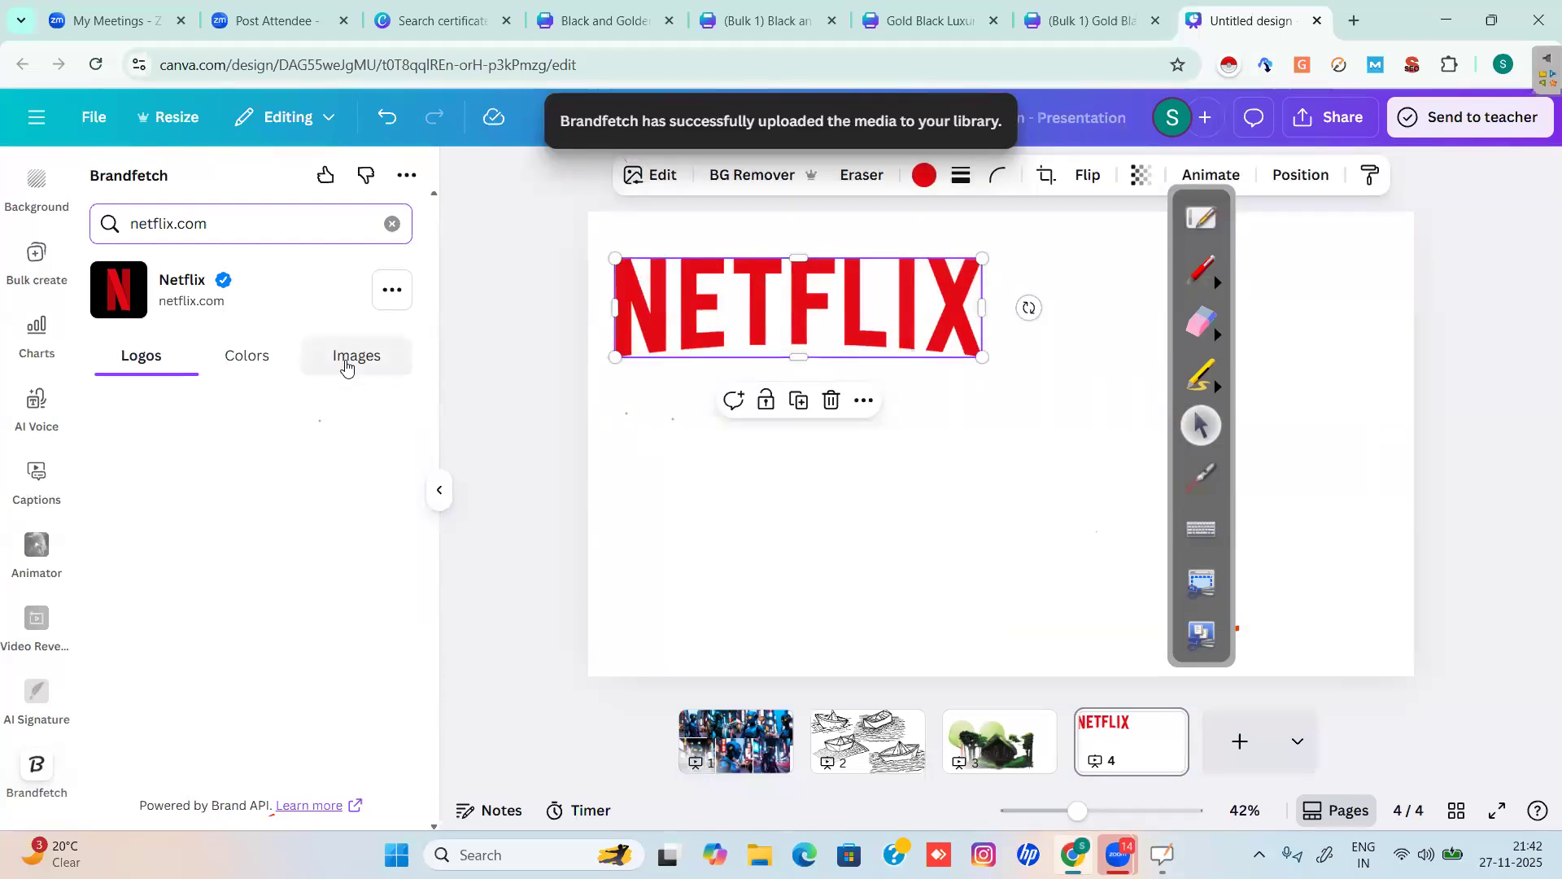
click(246, 355)
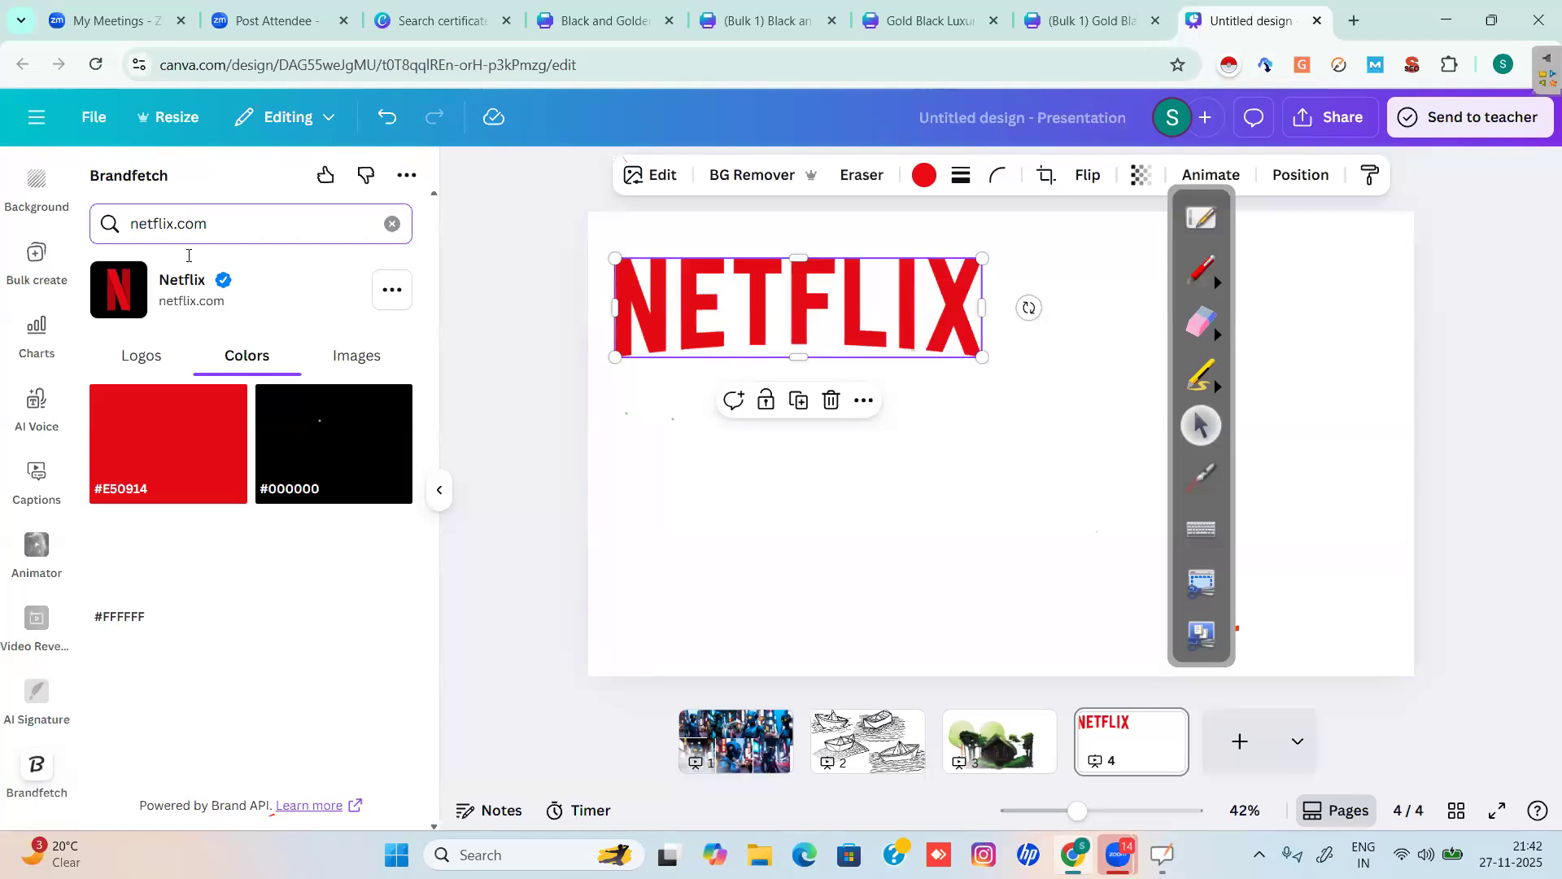
drag(233, 219, 86, 227)
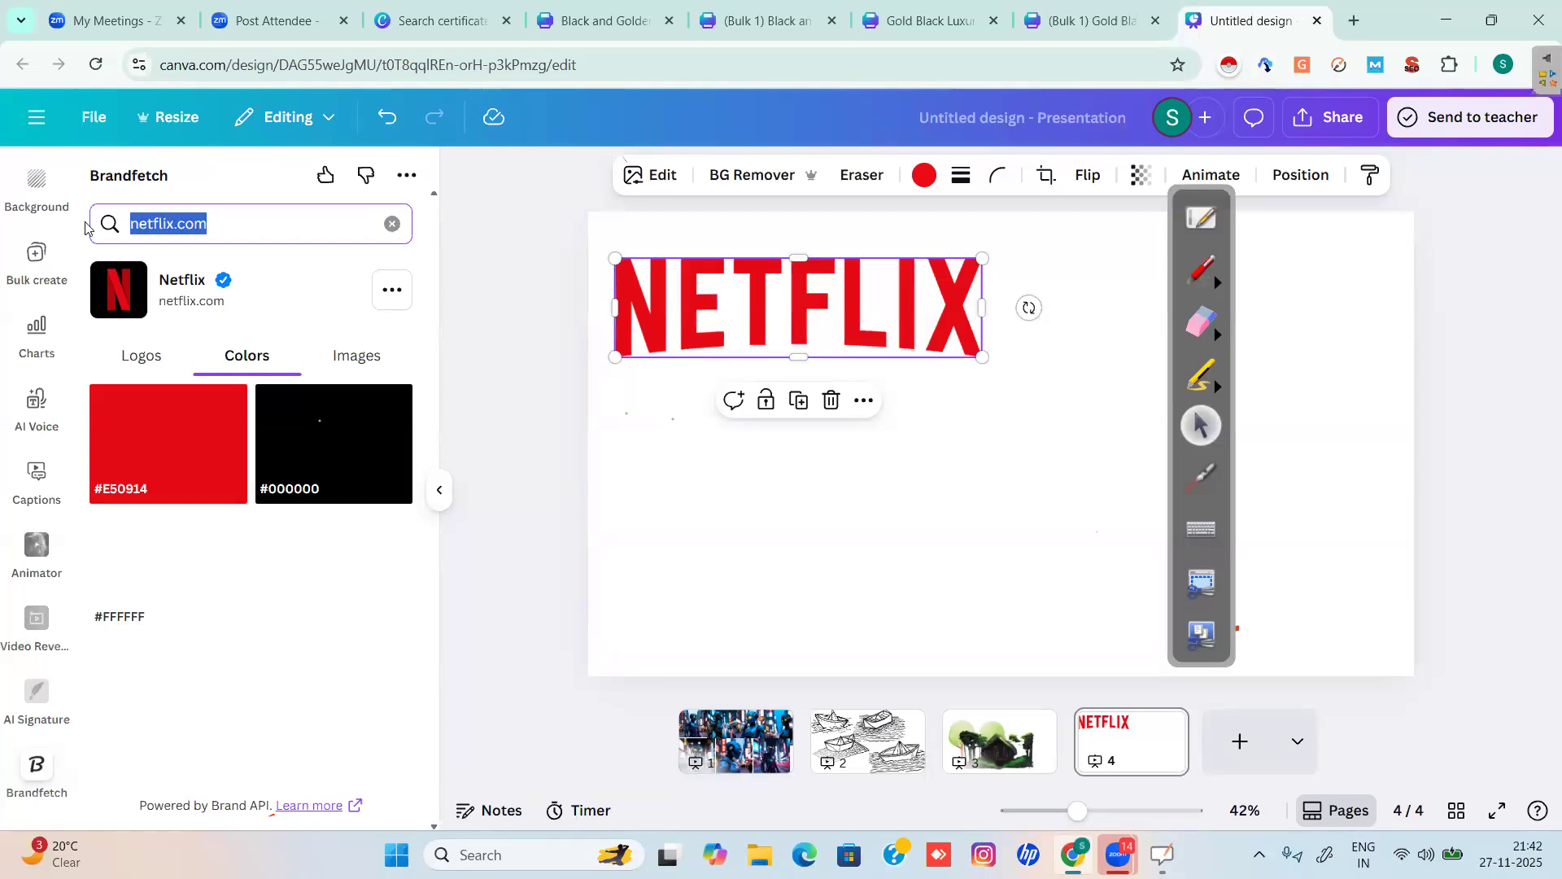
Search Brandfetch for nike and add the black square Nike logo and the swoosh.
text(nike)
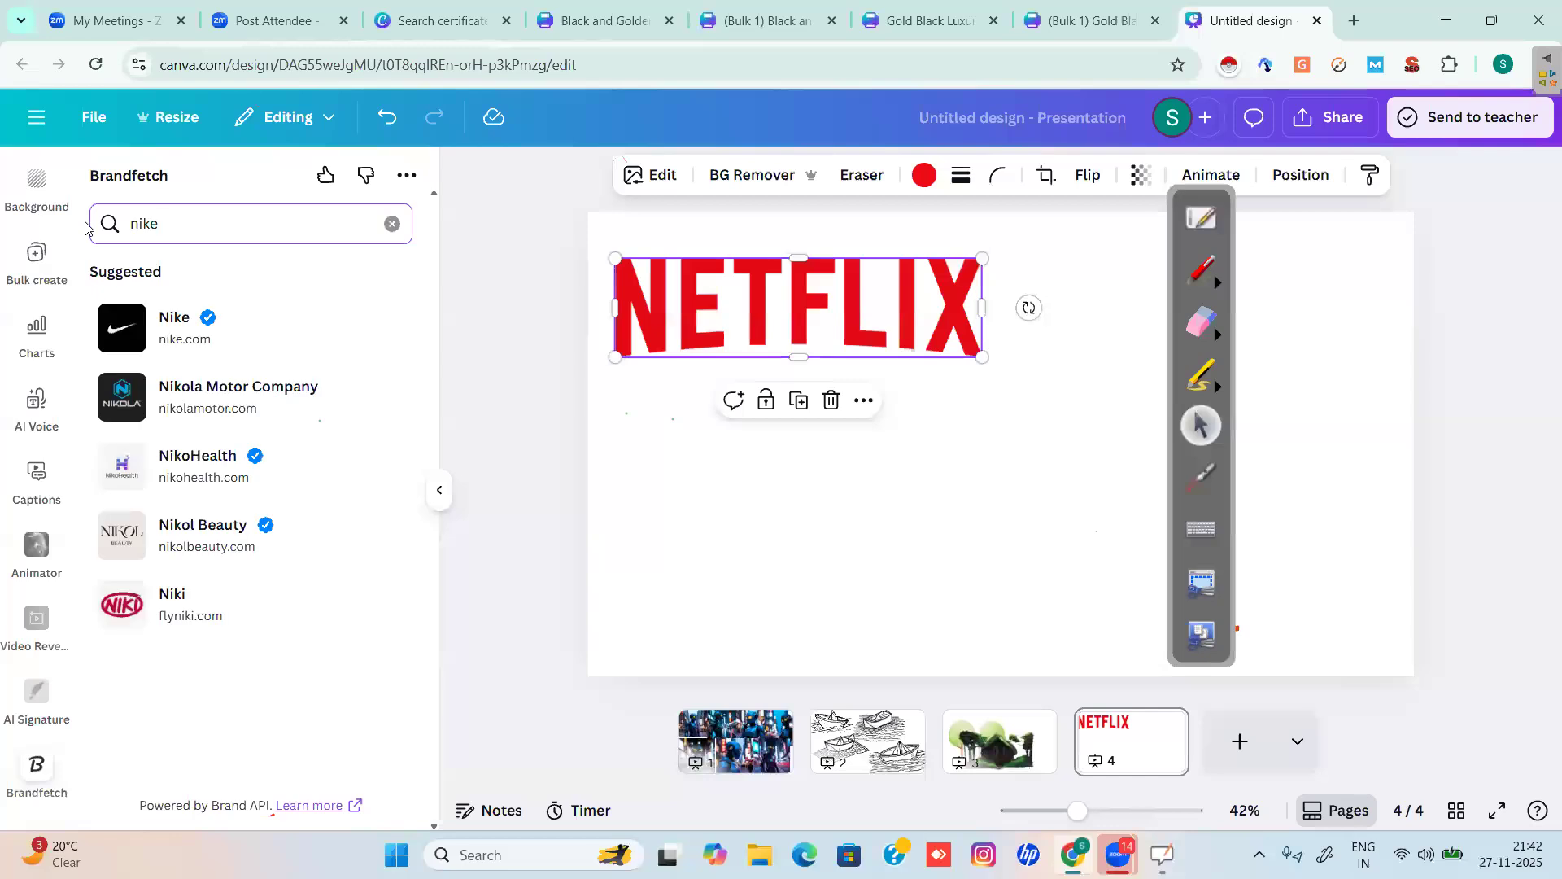
click(174, 332)
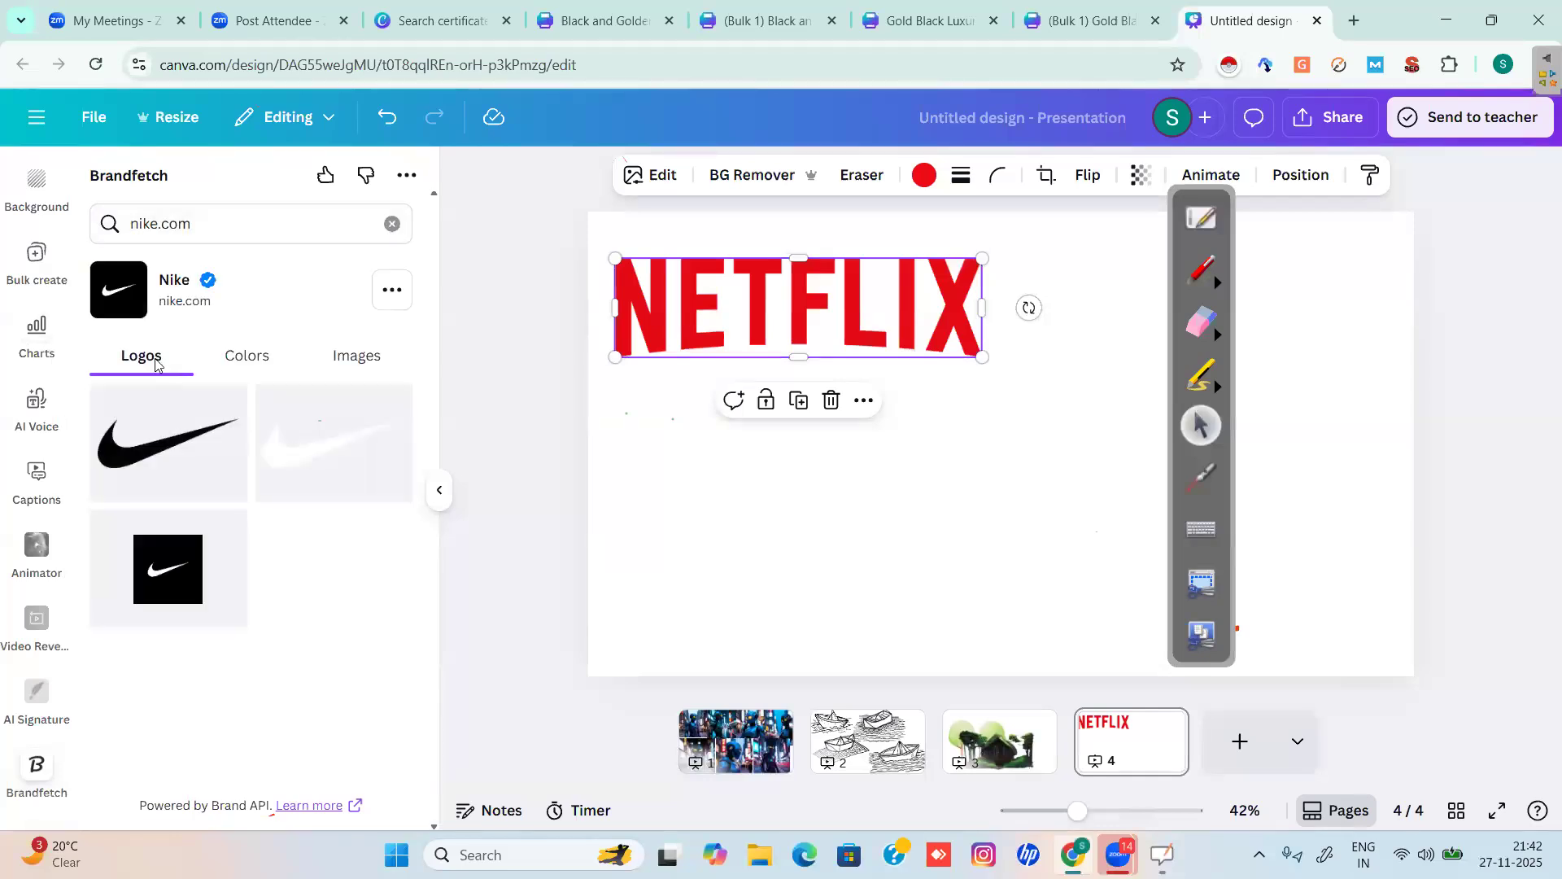
click(171, 572)
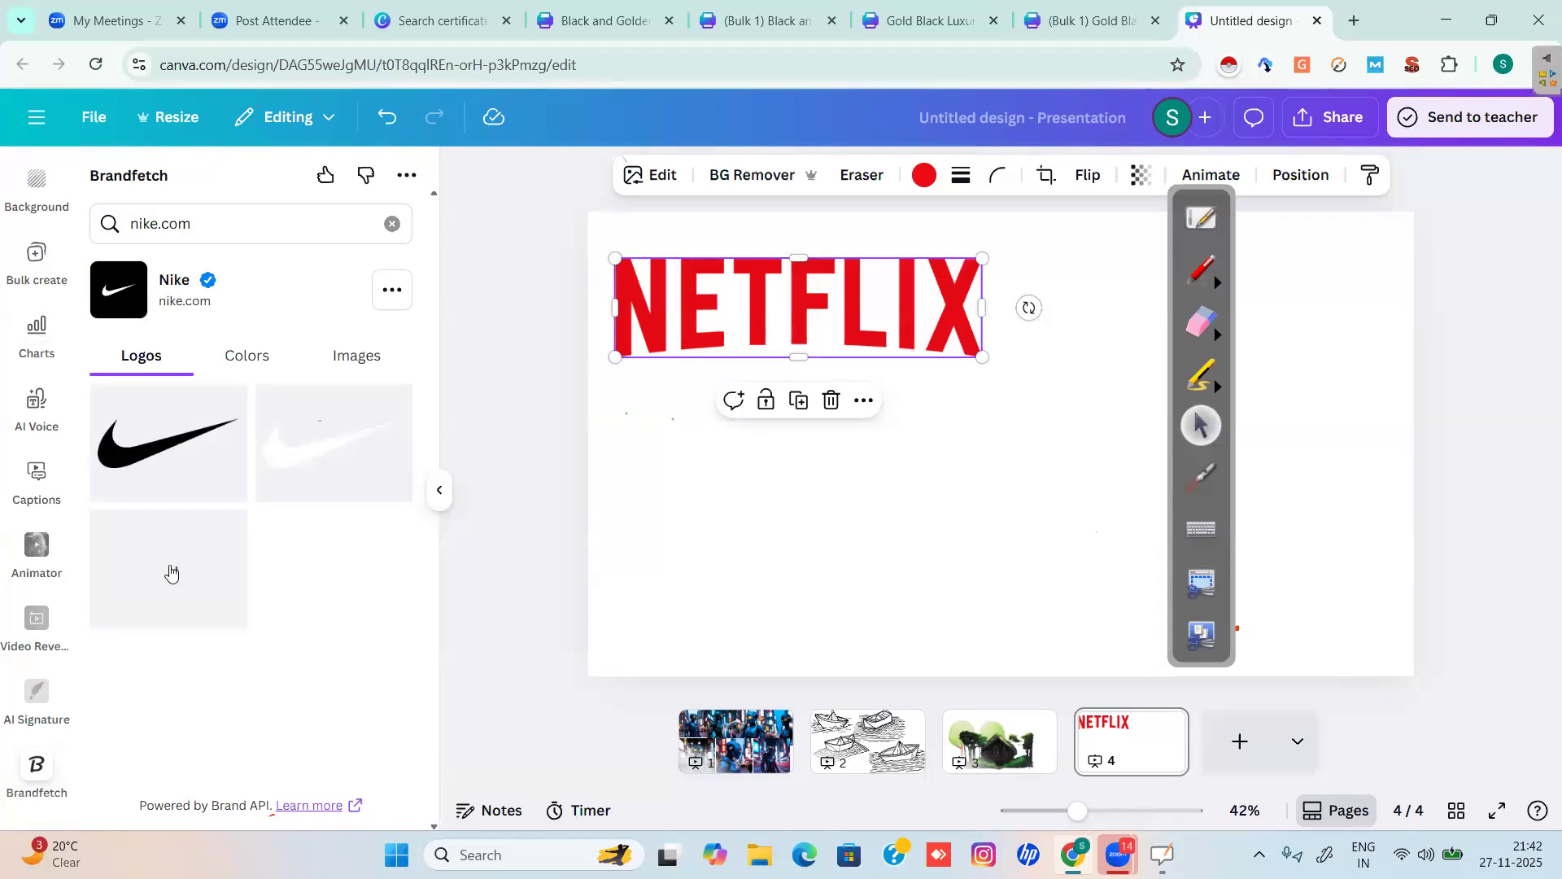
click(179, 440)
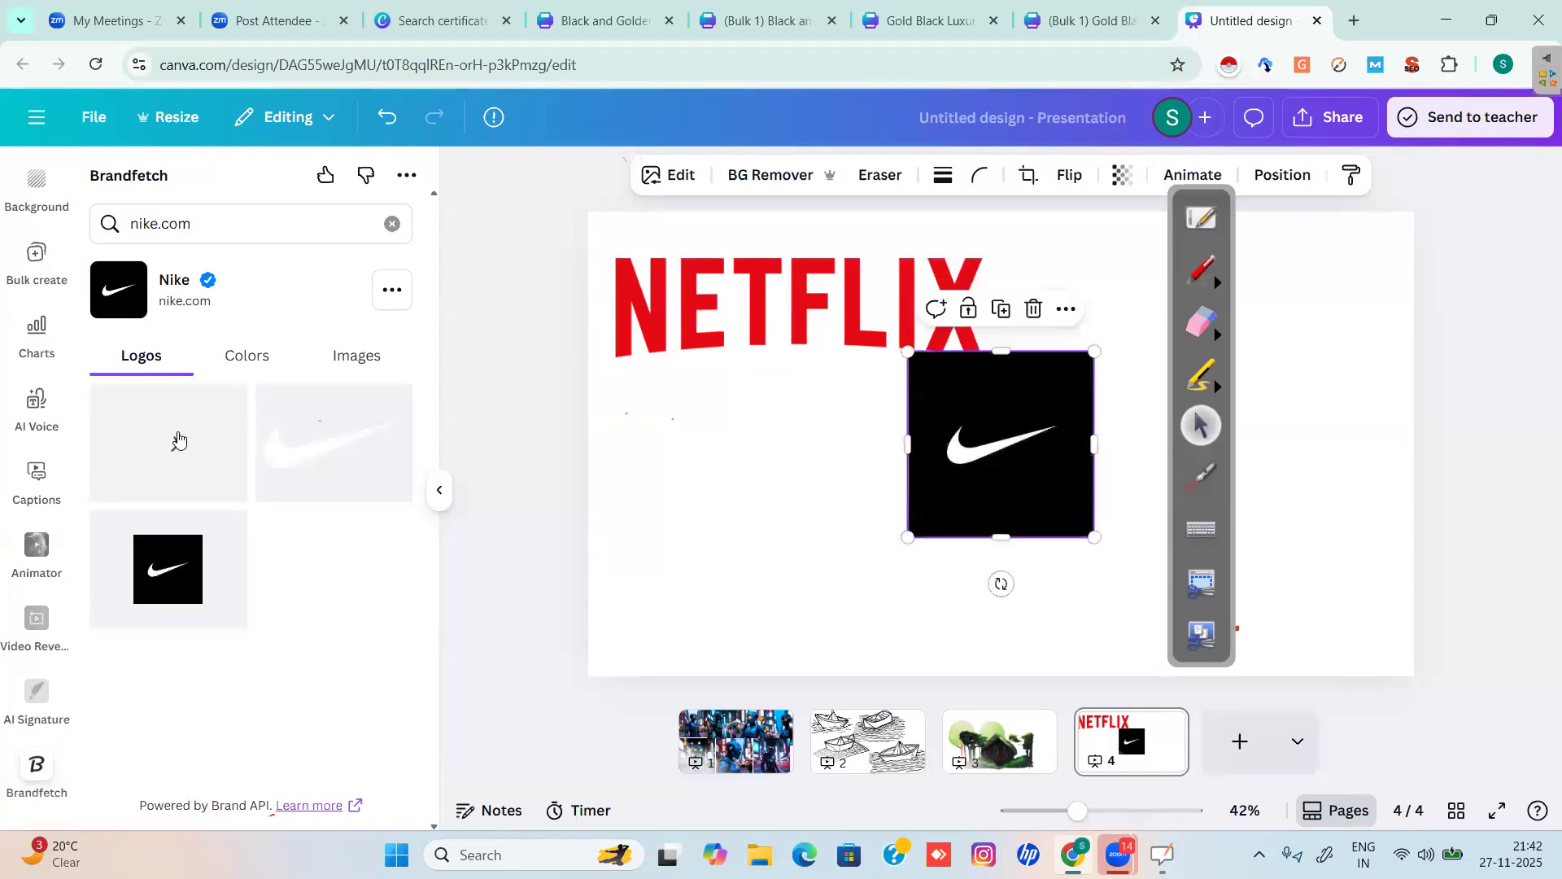
Add Nike's JUST DO IT. image at lower left, check Nike's colours, then search dominos.
click(351, 370)
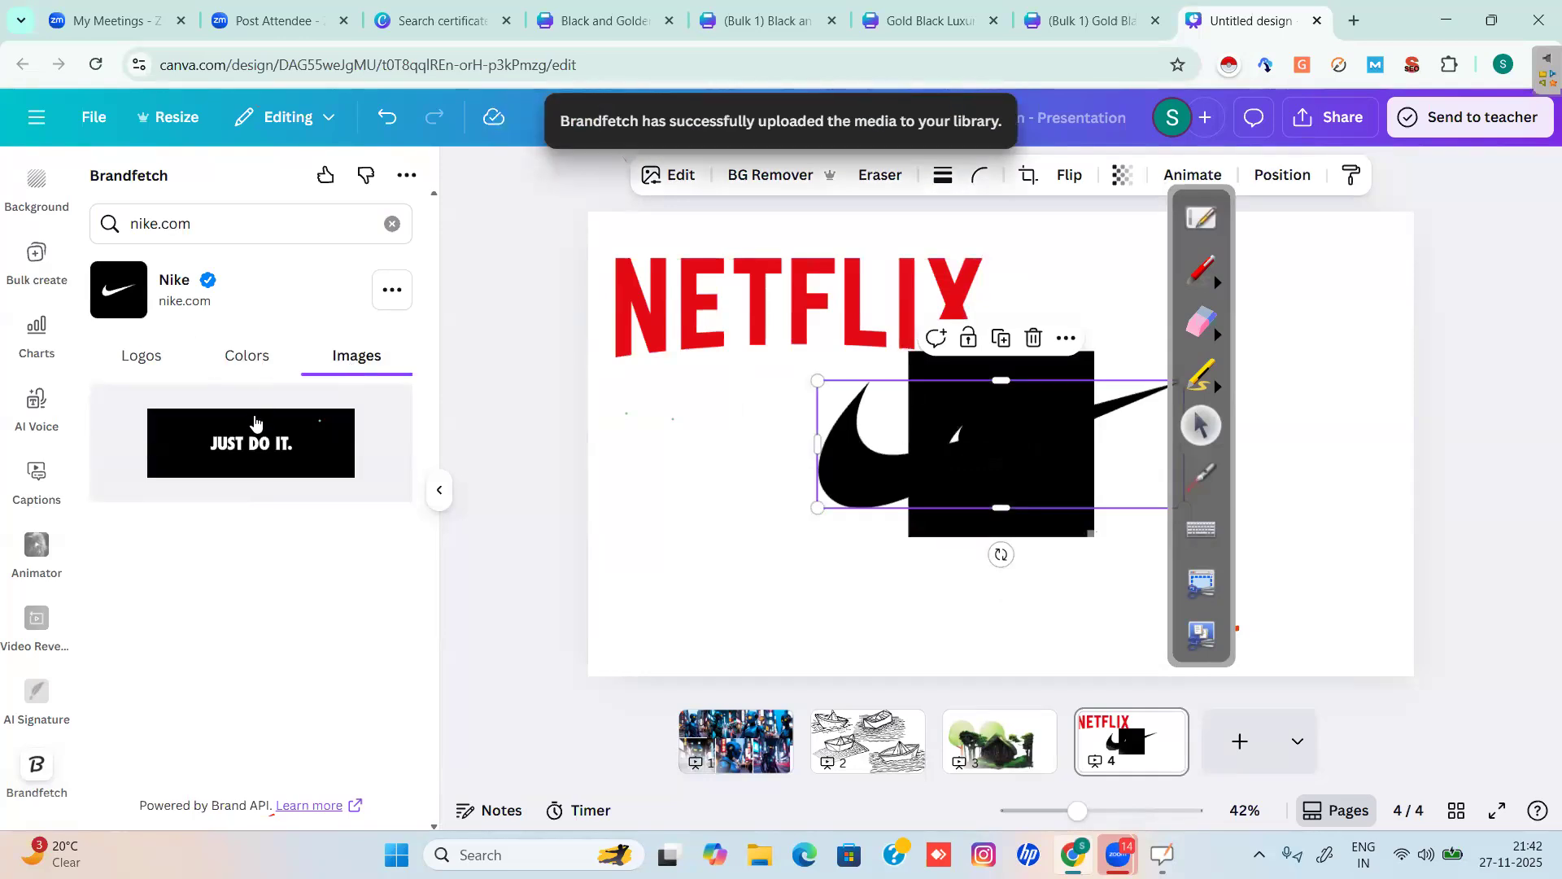
click(255, 421)
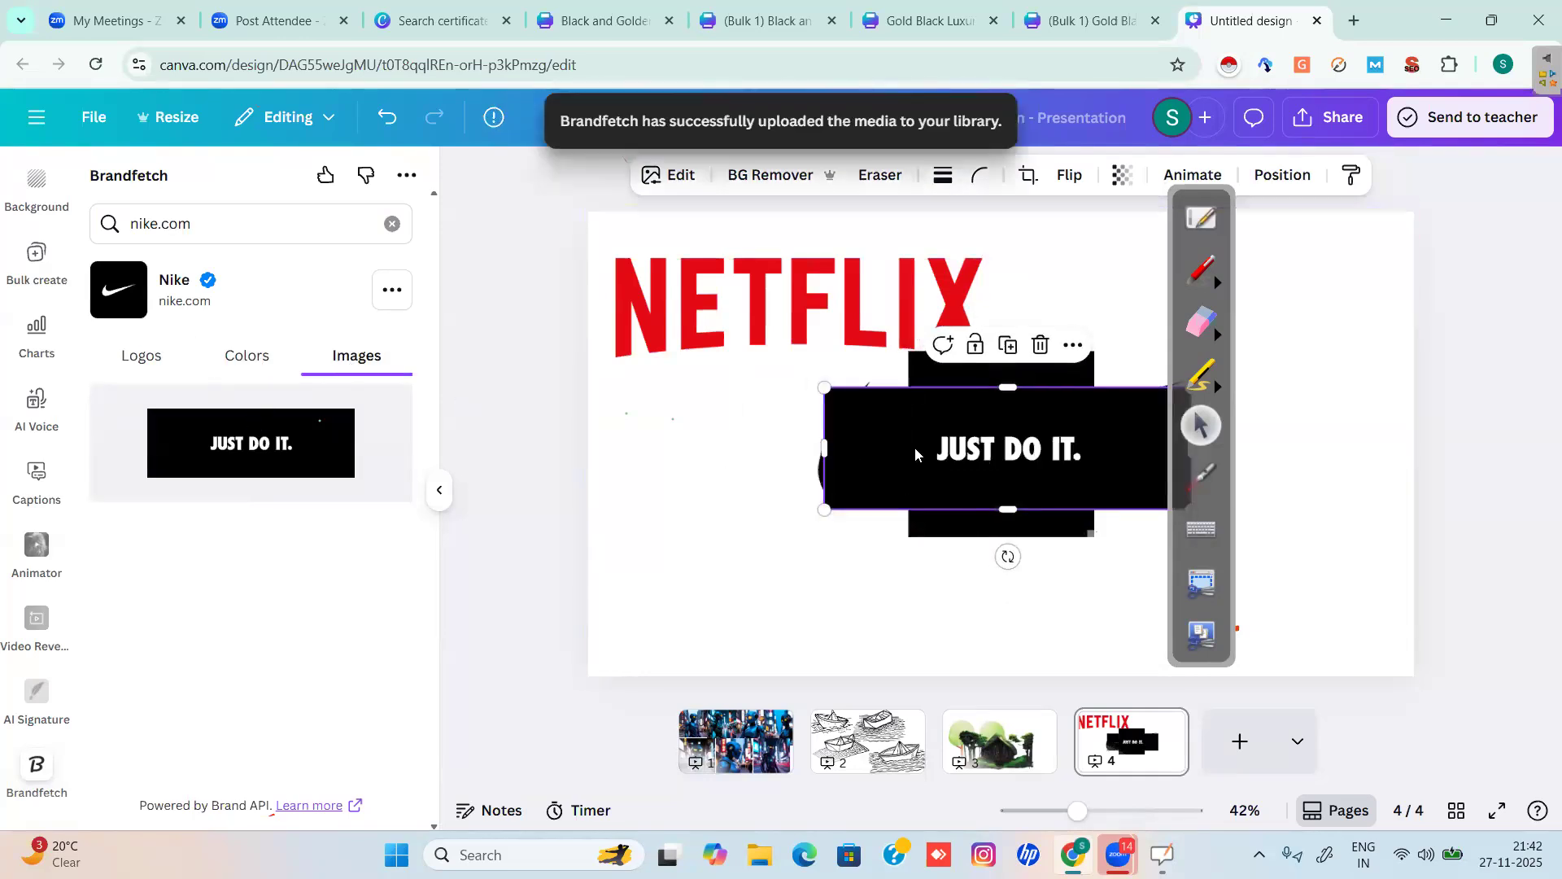
drag(787, 587, 702, 663)
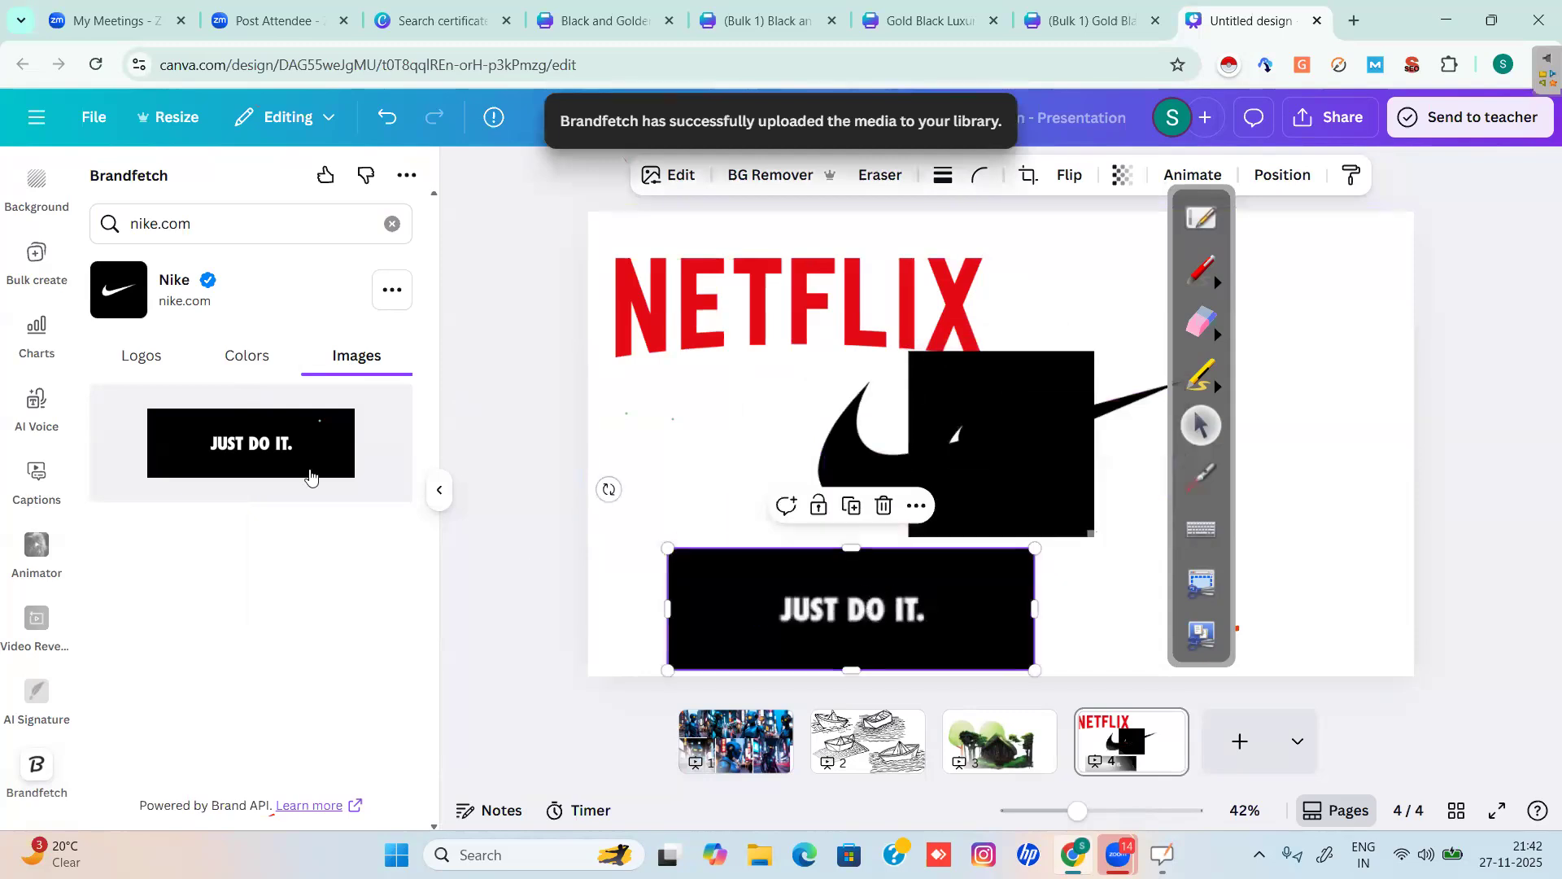
click(255, 362)
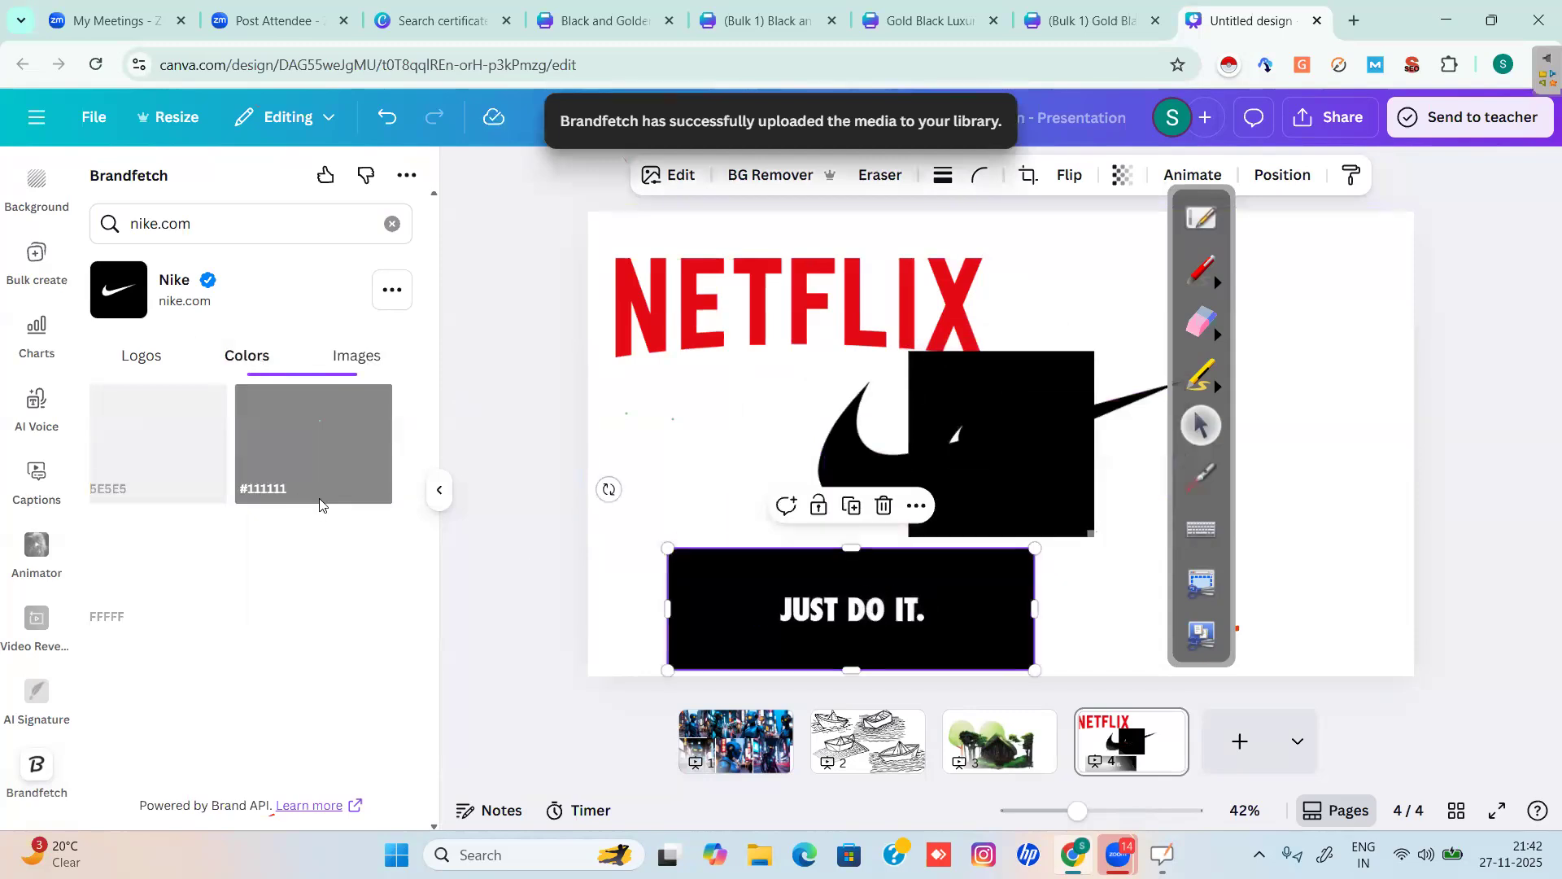
drag(199, 223, 110, 224)
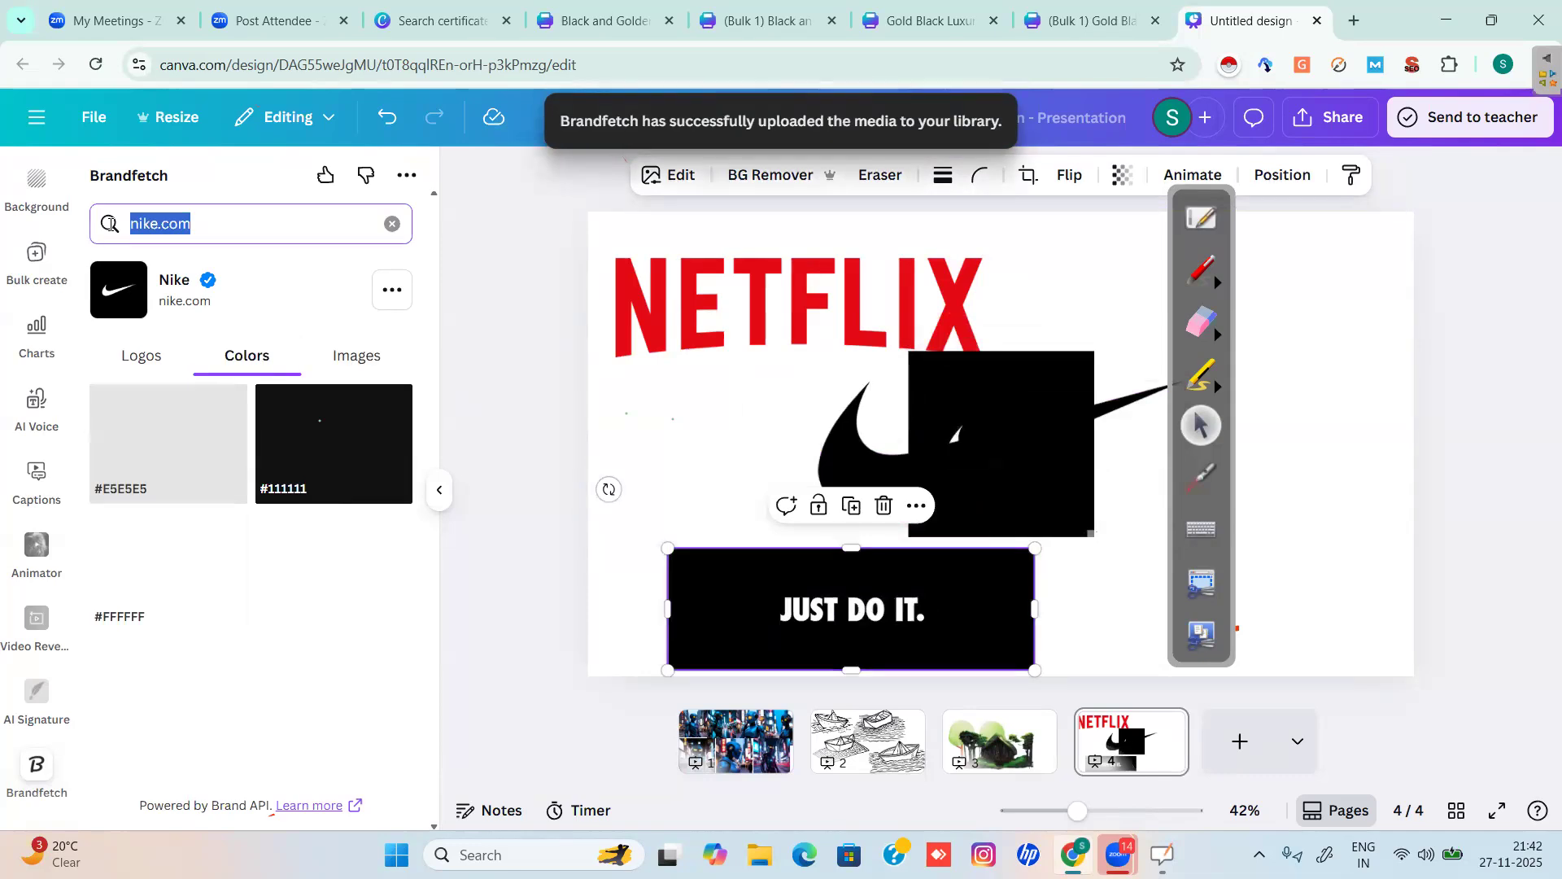
text(domin)
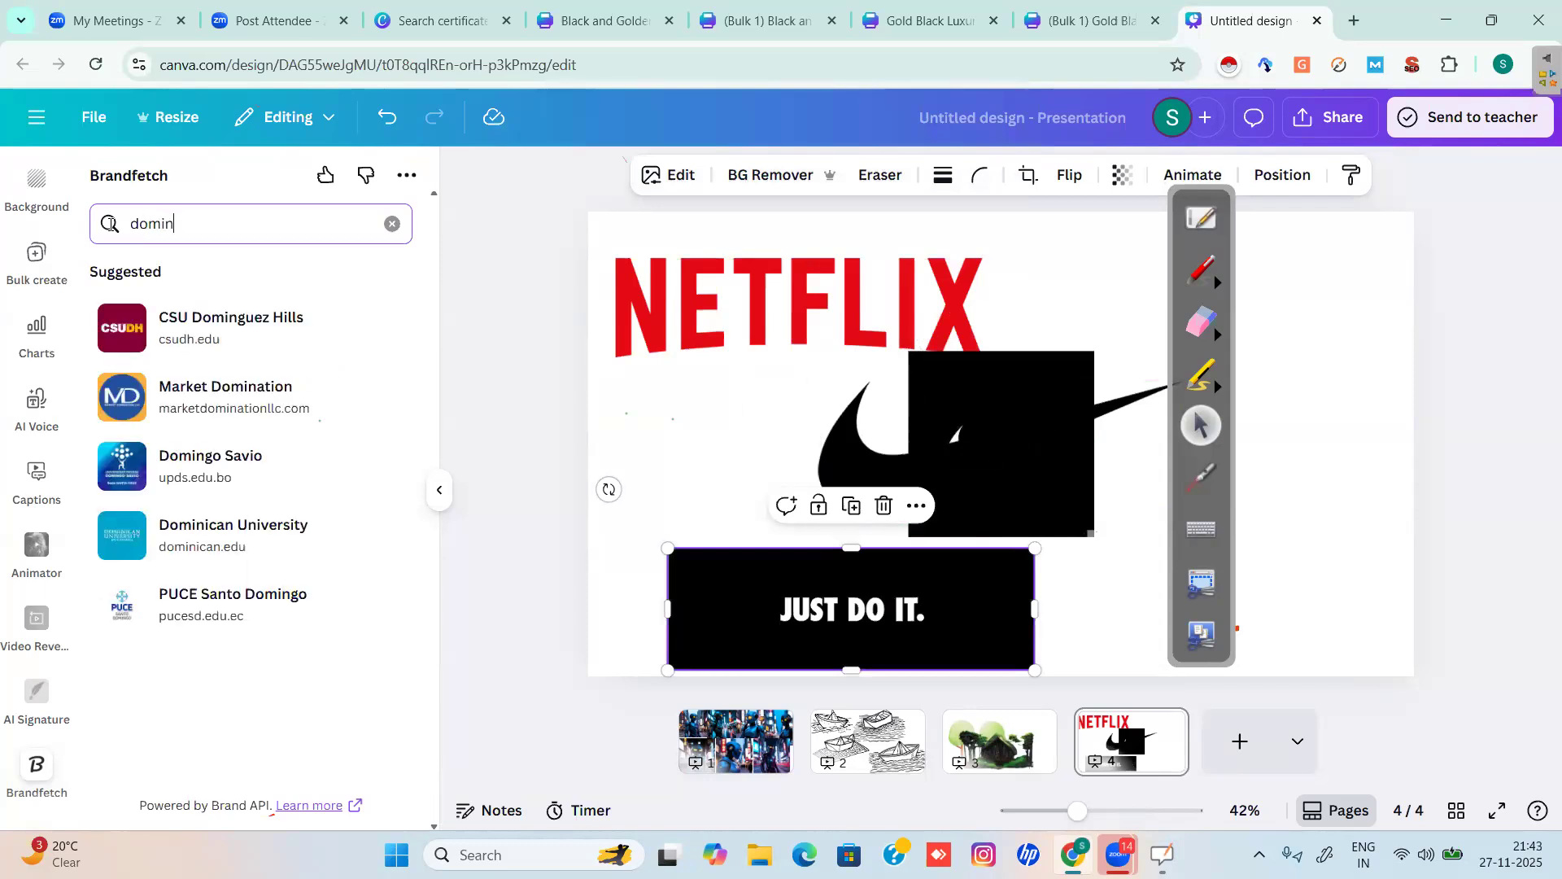
text(os)
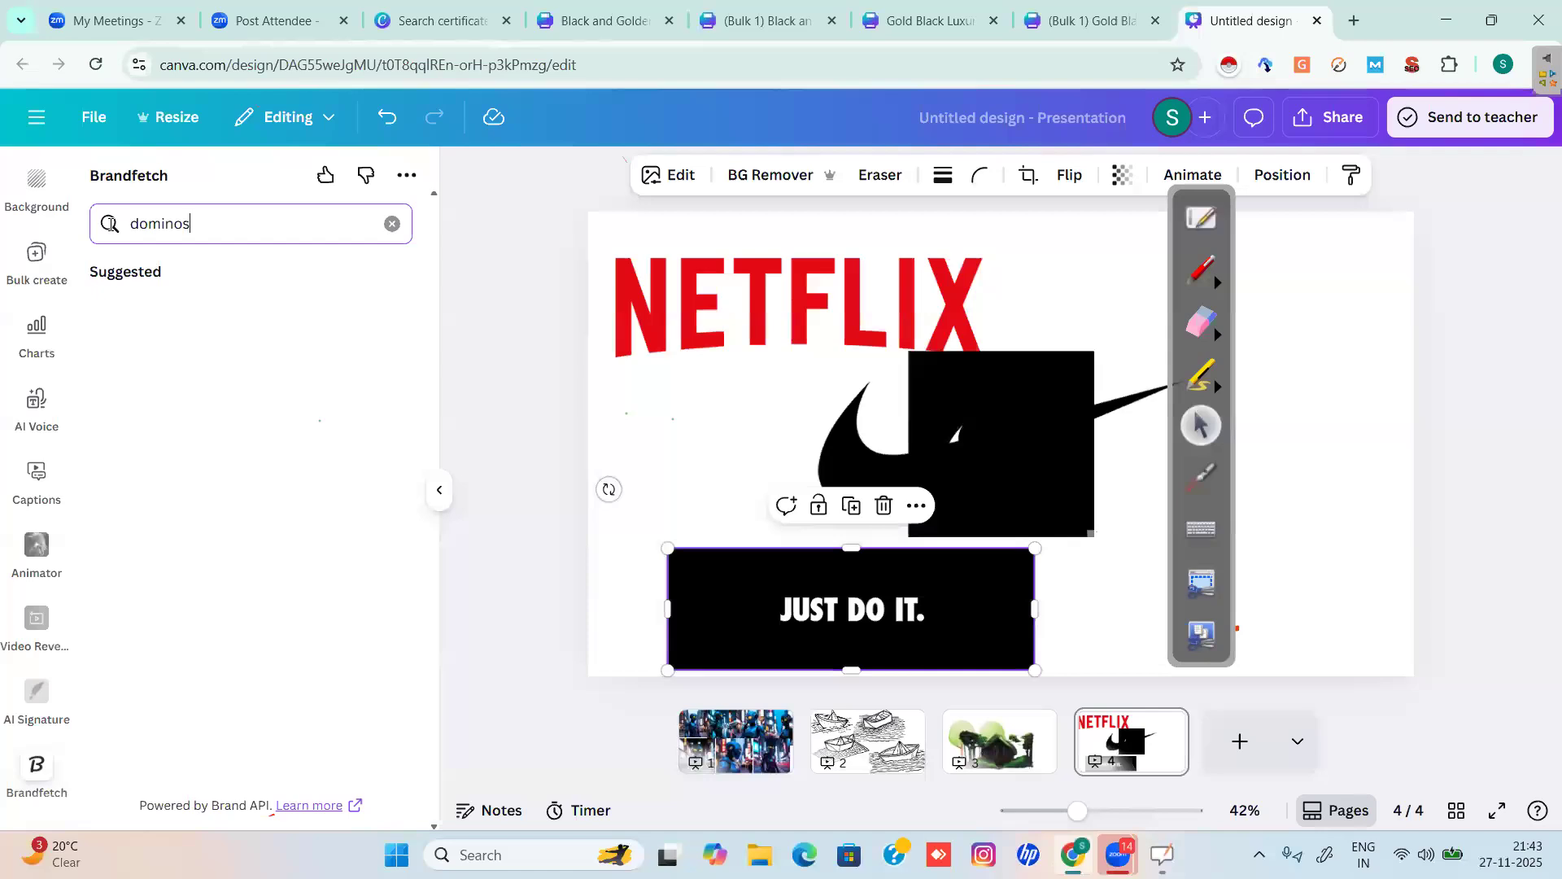
Open the Domino Pizza results, move the swoosh to the left edge and the Nike square down-left.
click(218, 321)
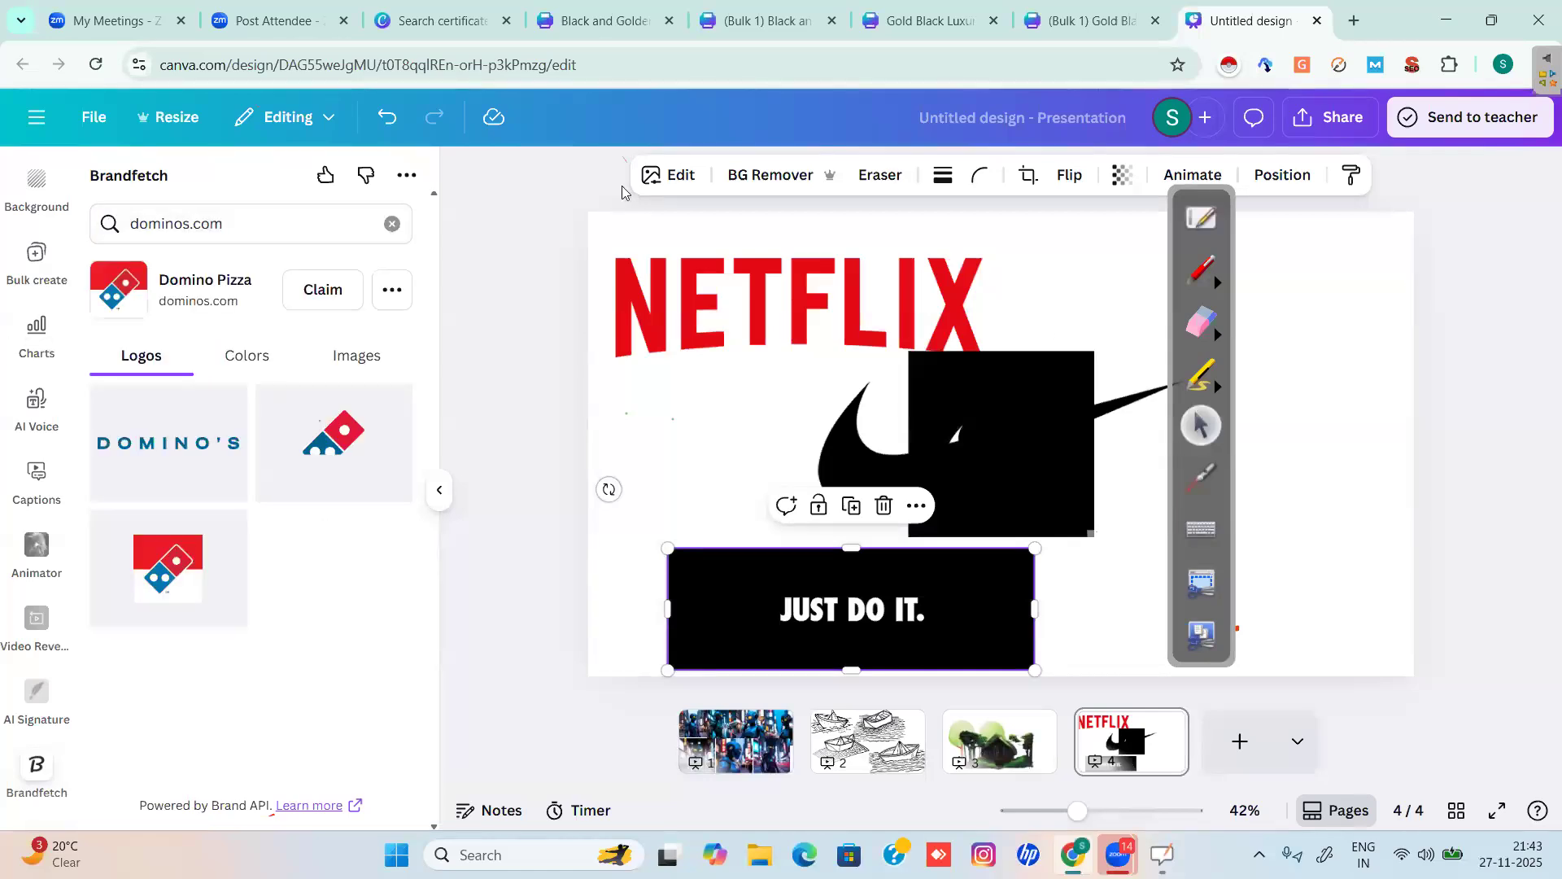
drag(781, 410, 549, 439)
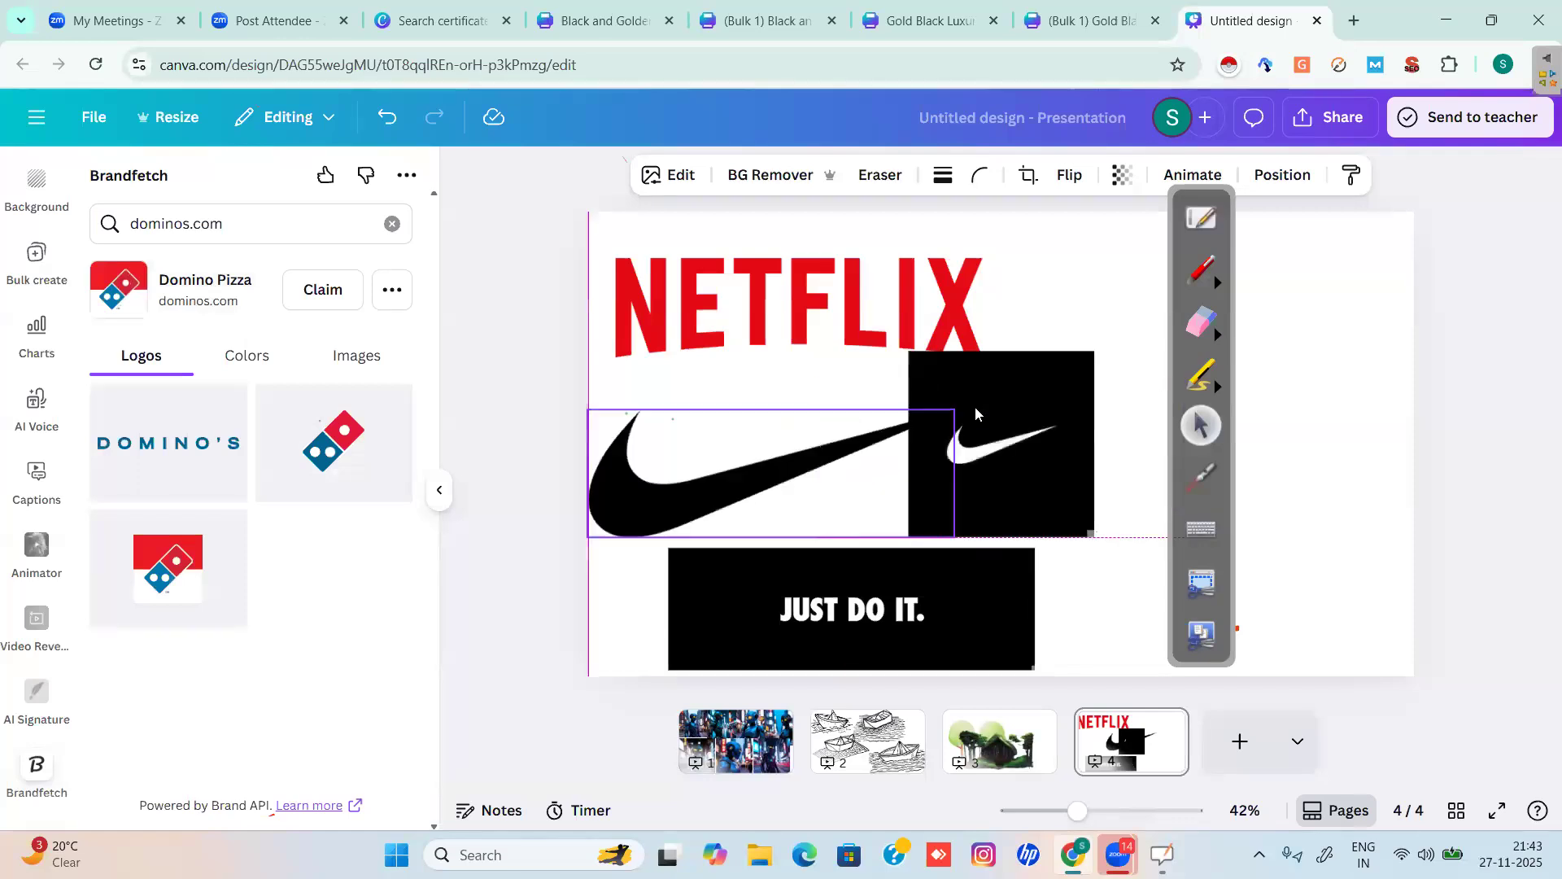
click(1025, 393)
drag(1025, 393, 986, 441)
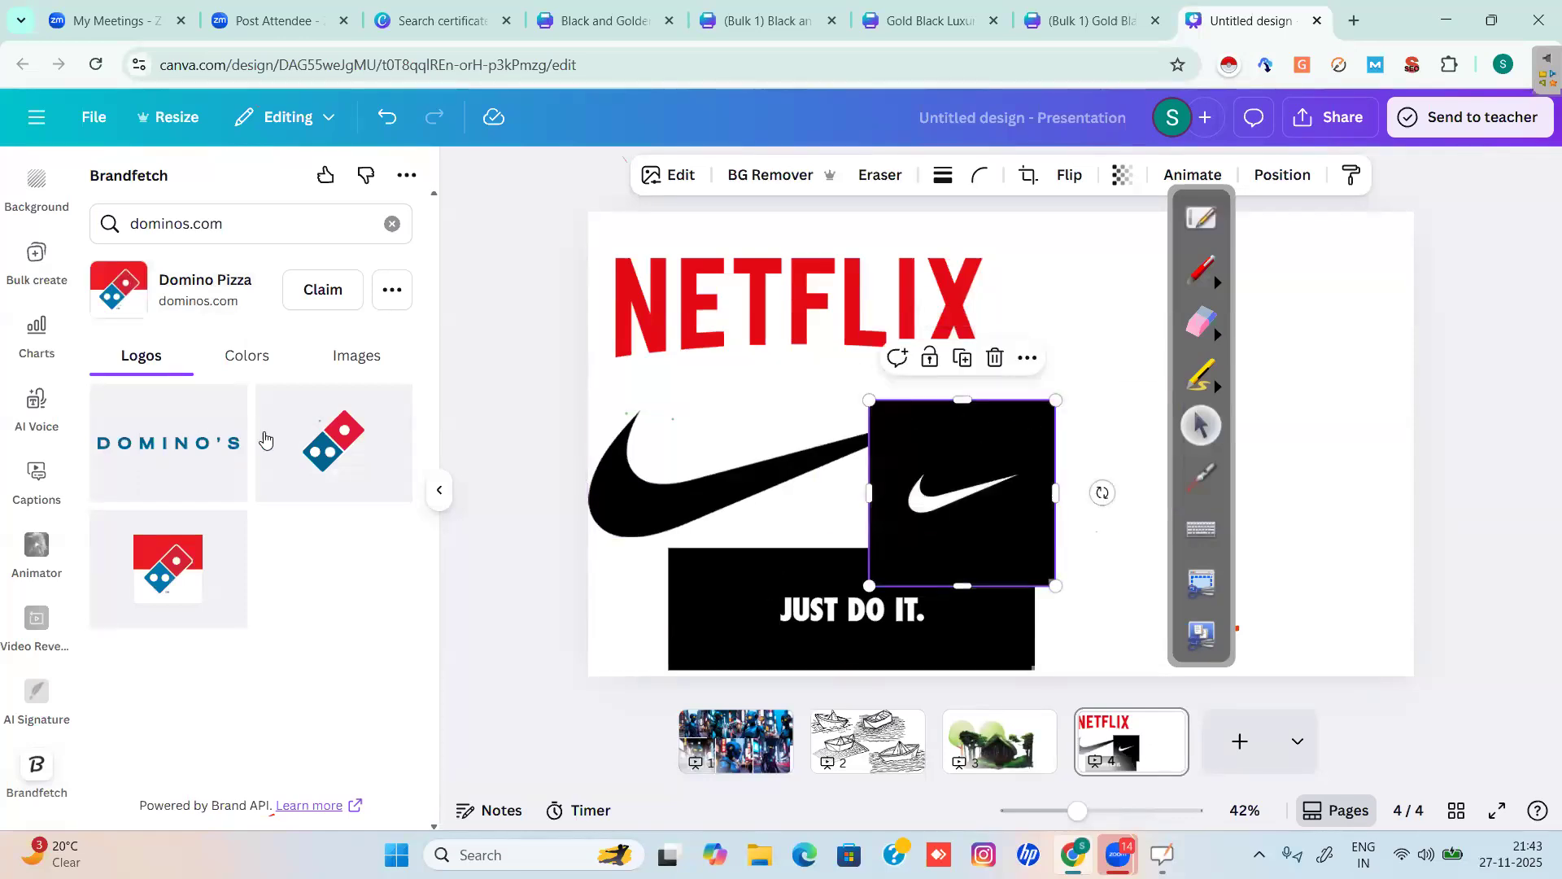
Add the square red-and-blue Domino's logo, browse its colours and images, then clear the search.
click(168, 559)
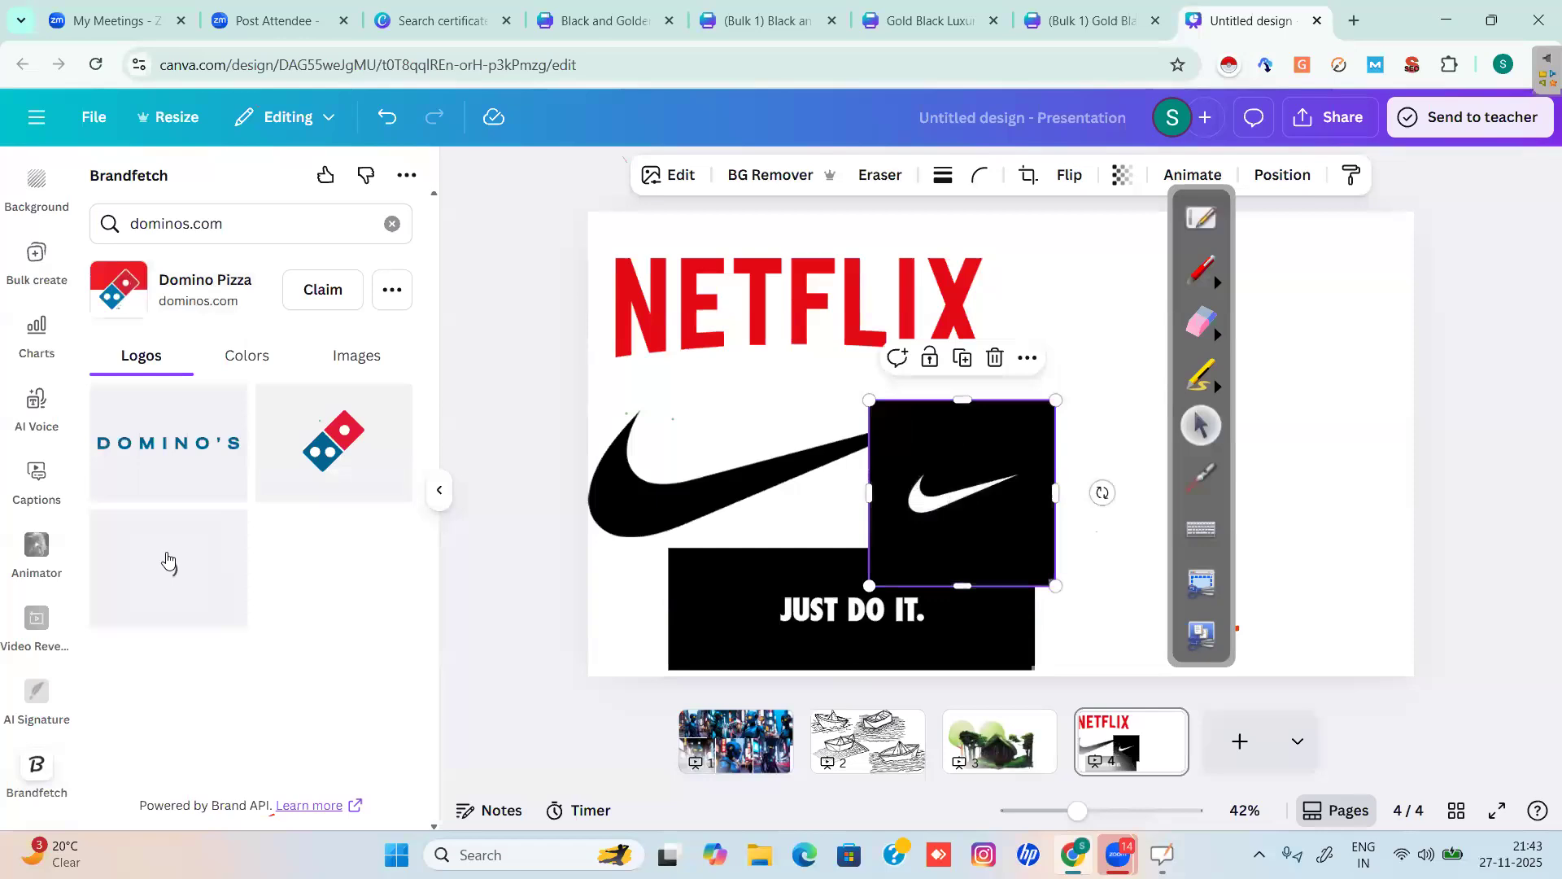
click(247, 357)
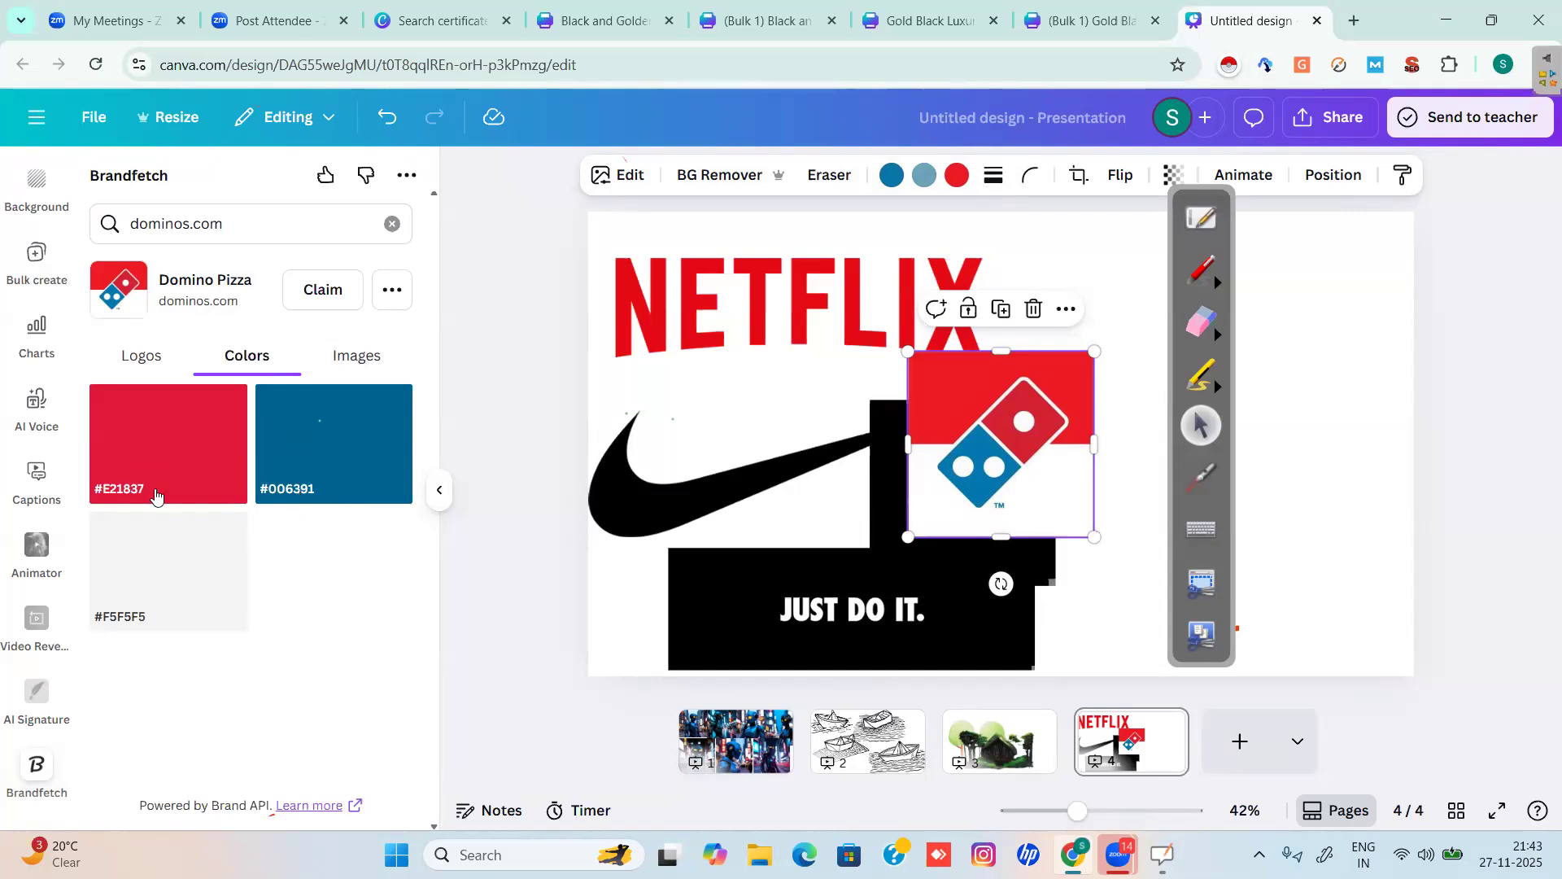
click(359, 366)
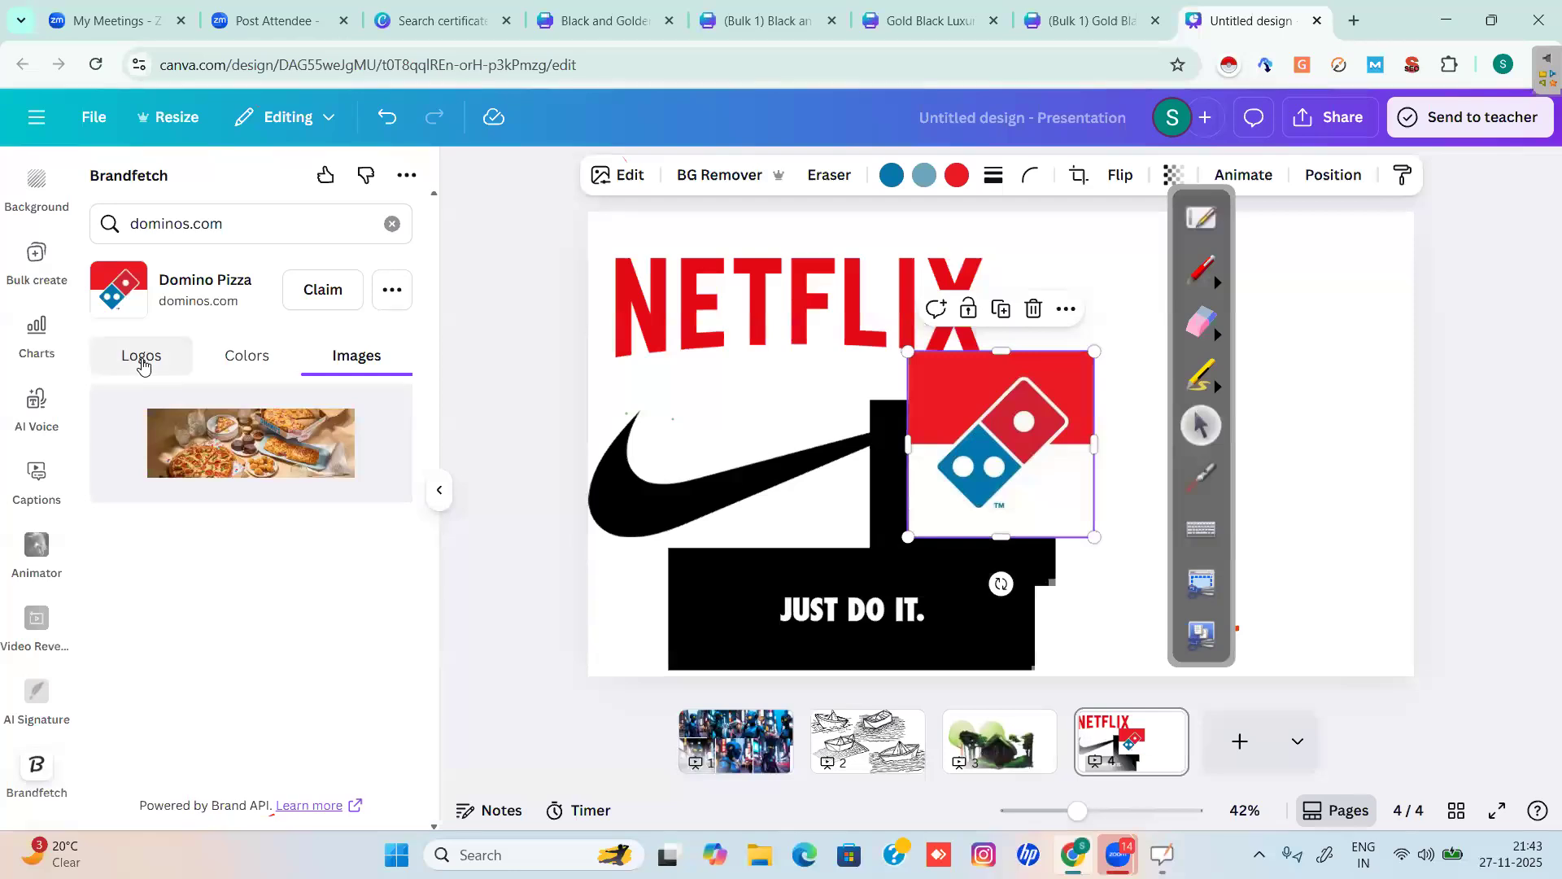
click(144, 367)
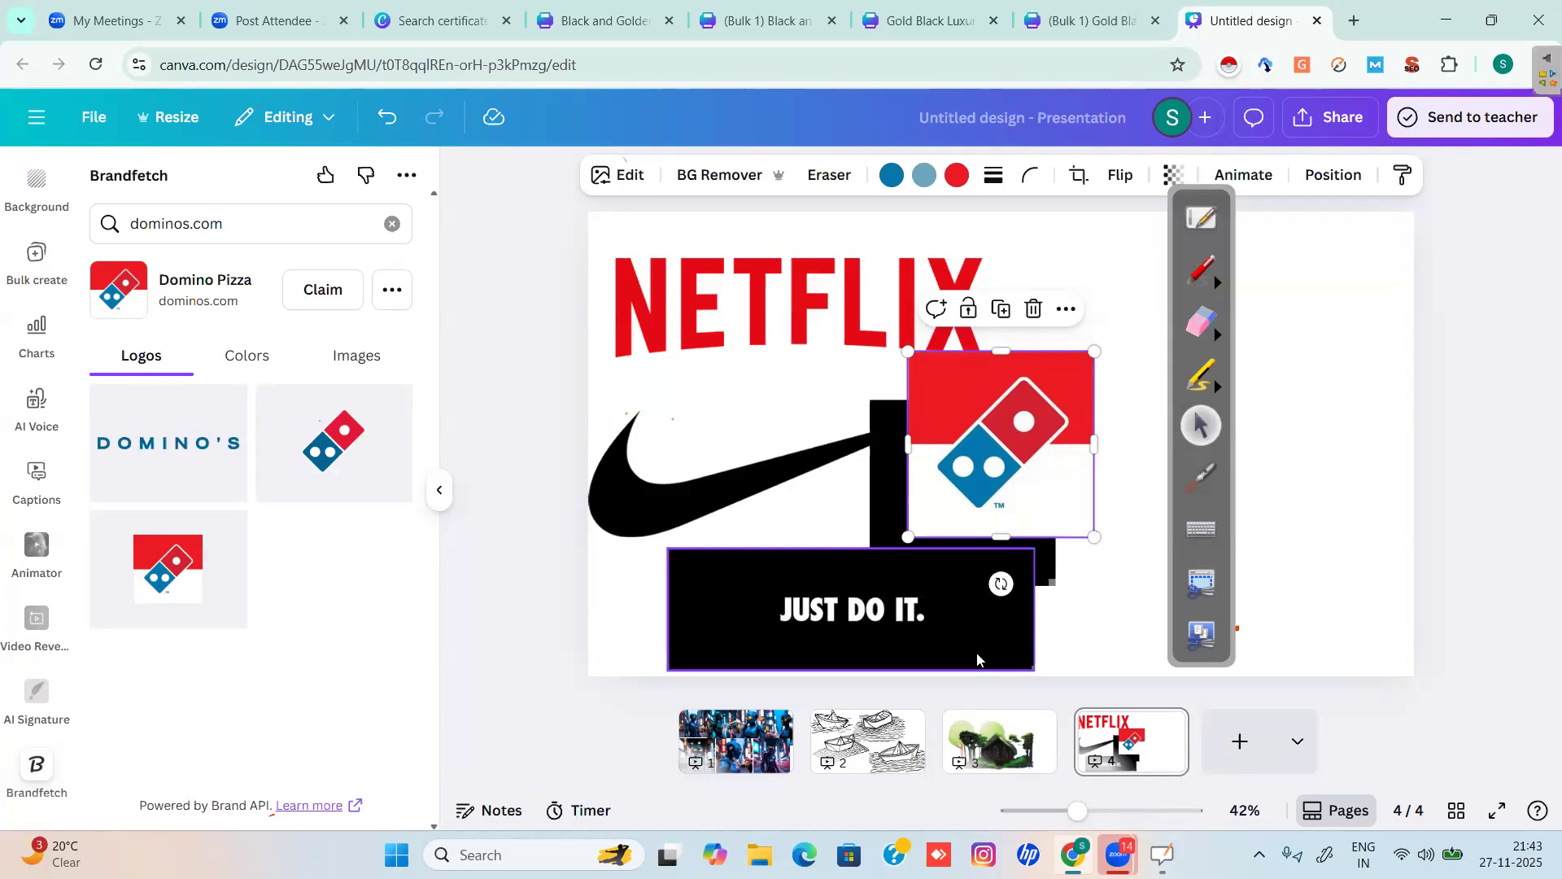
click(394, 226)
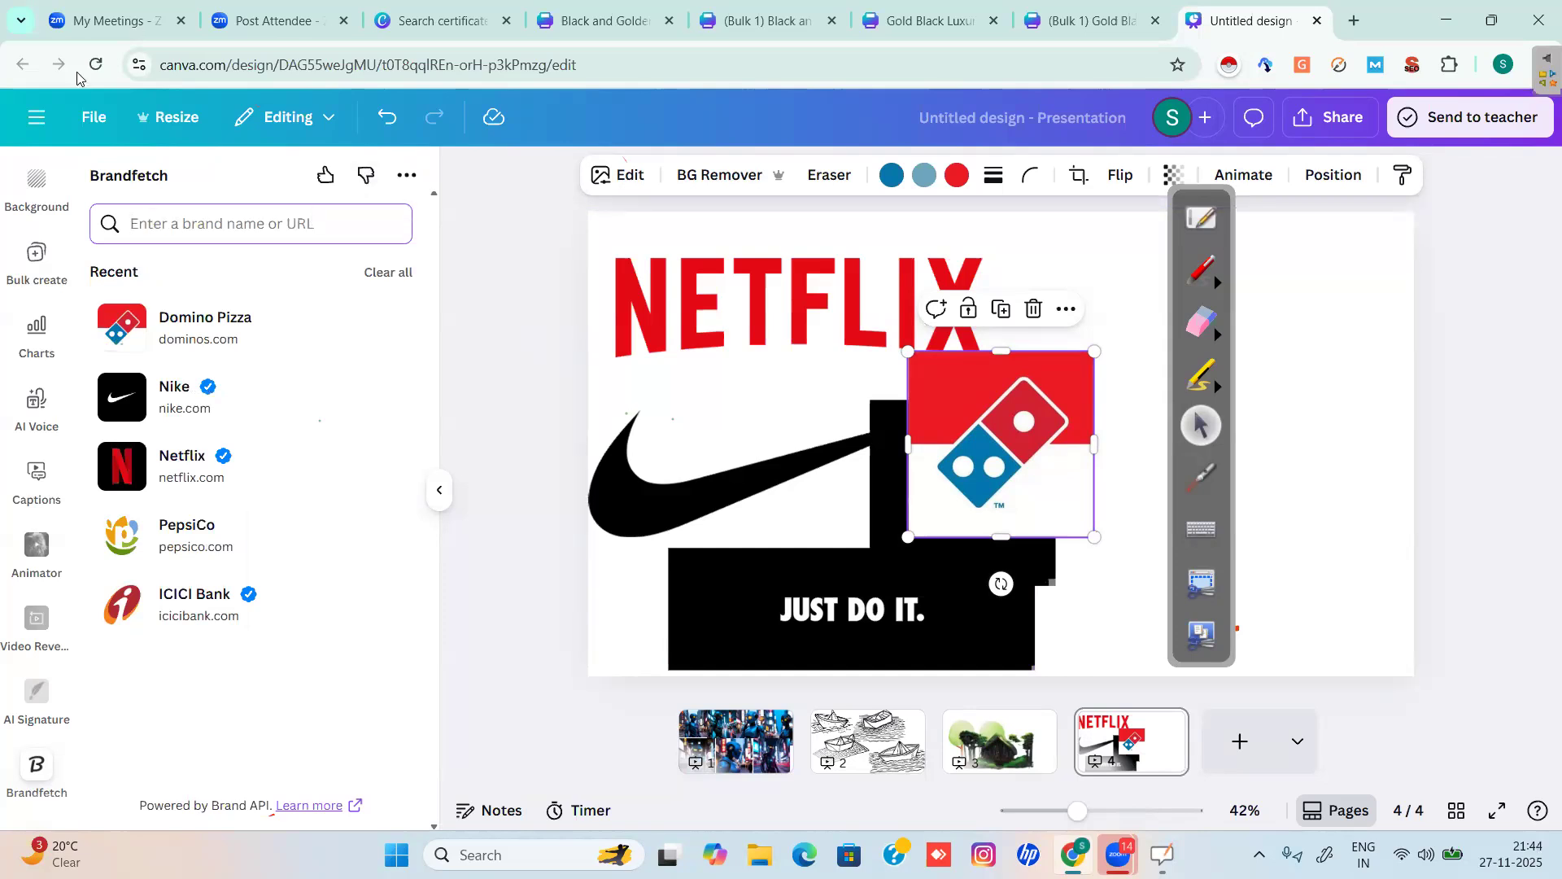
Undo the Domino's logo and show the Apps Discover list with an empty app search.
click(386, 118)
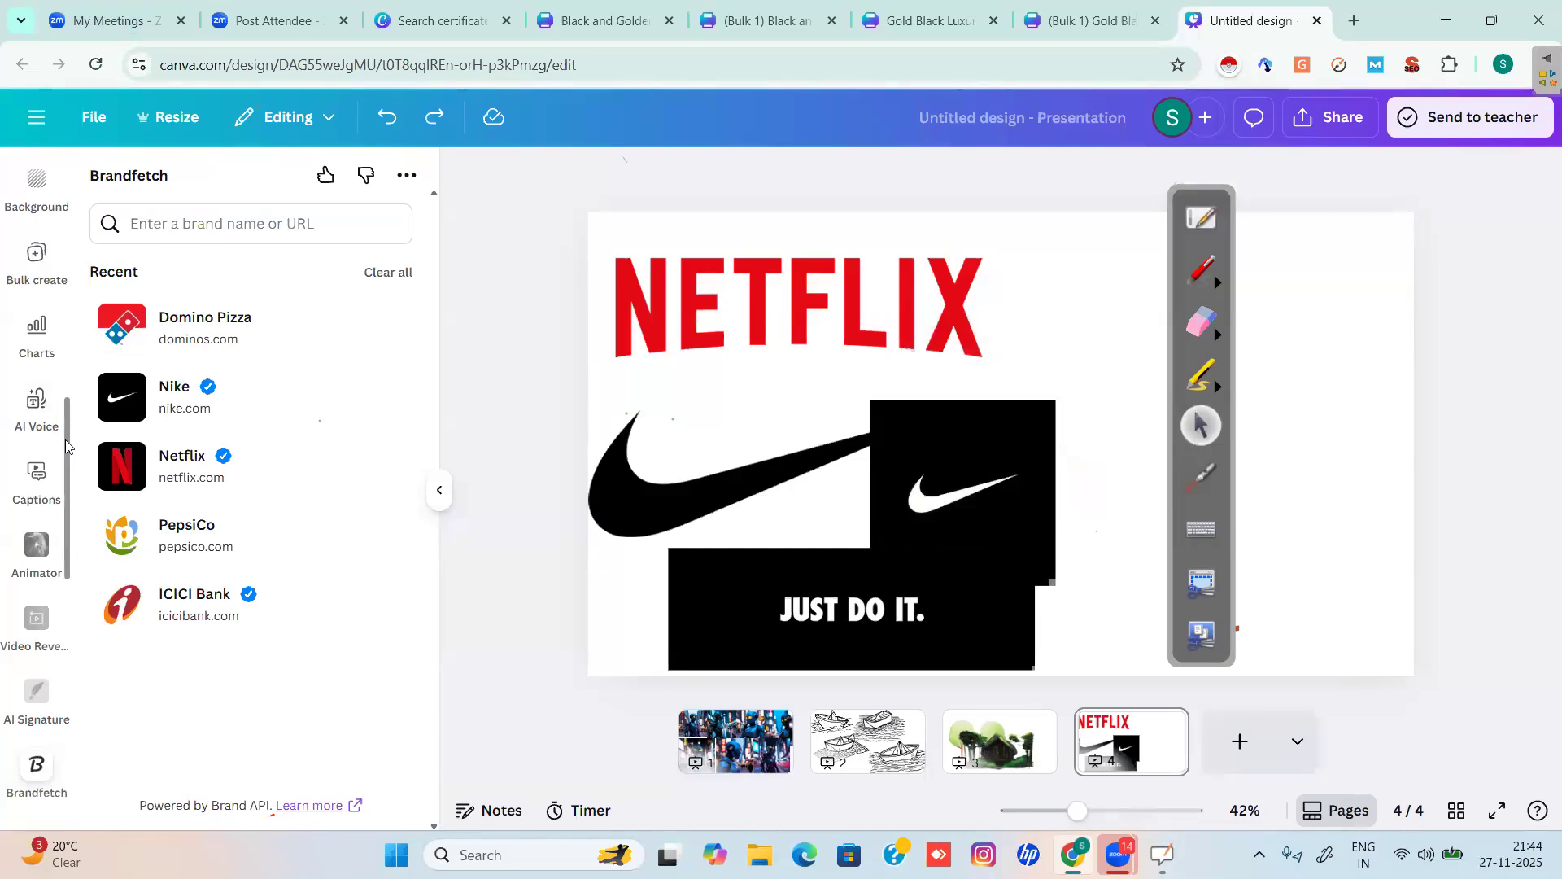
scroll(82, 175, up, 3)
scroll(79, 174, up, 2)
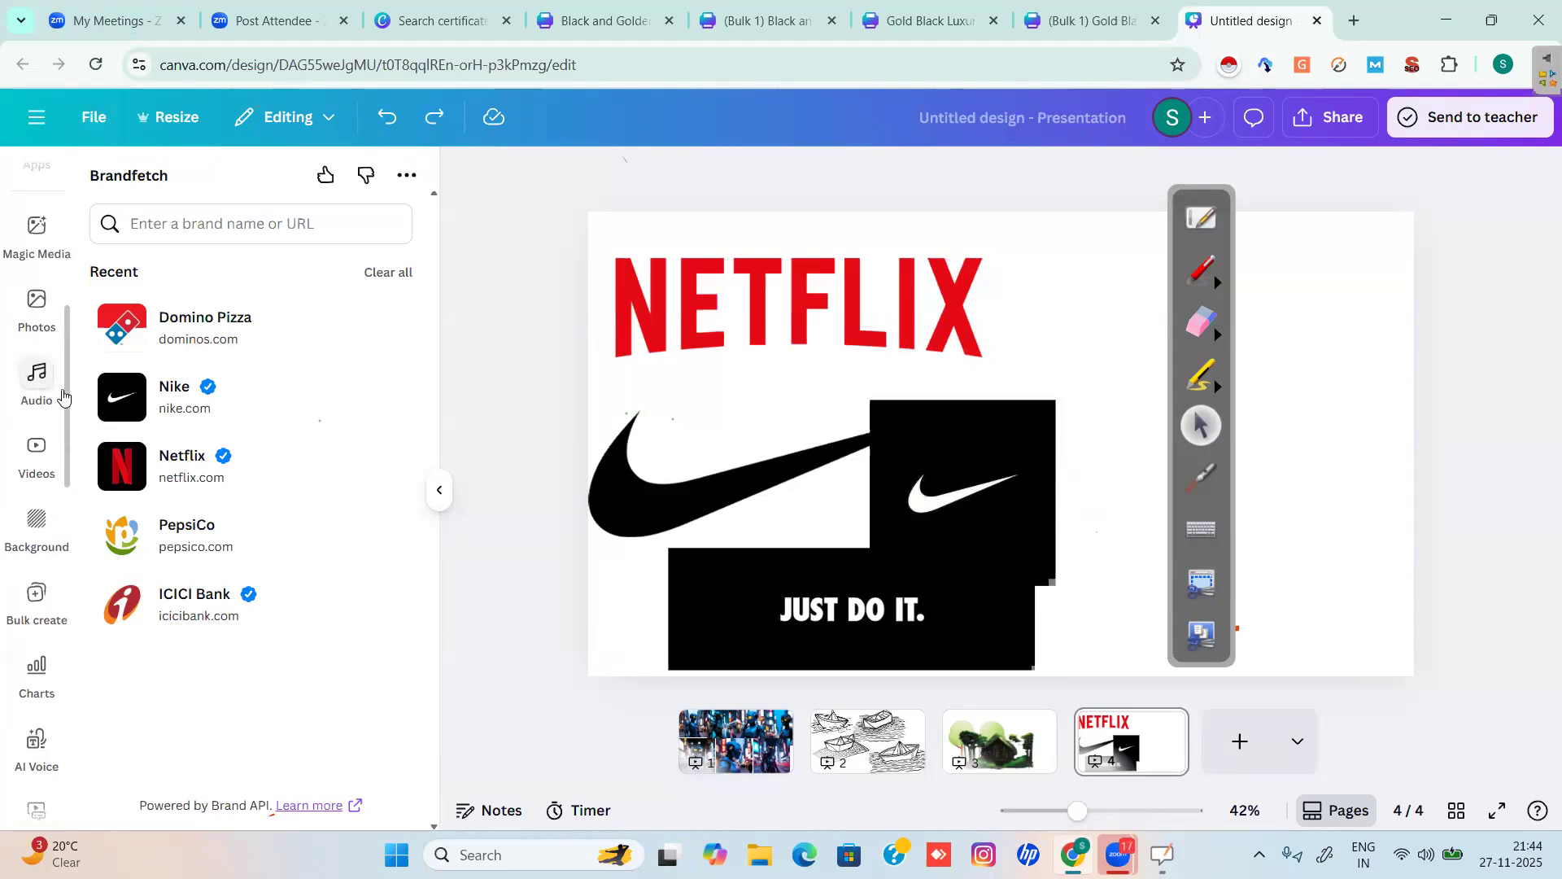
scroll(78, 213, up, 3)
scroll(37, 212, up, 2)
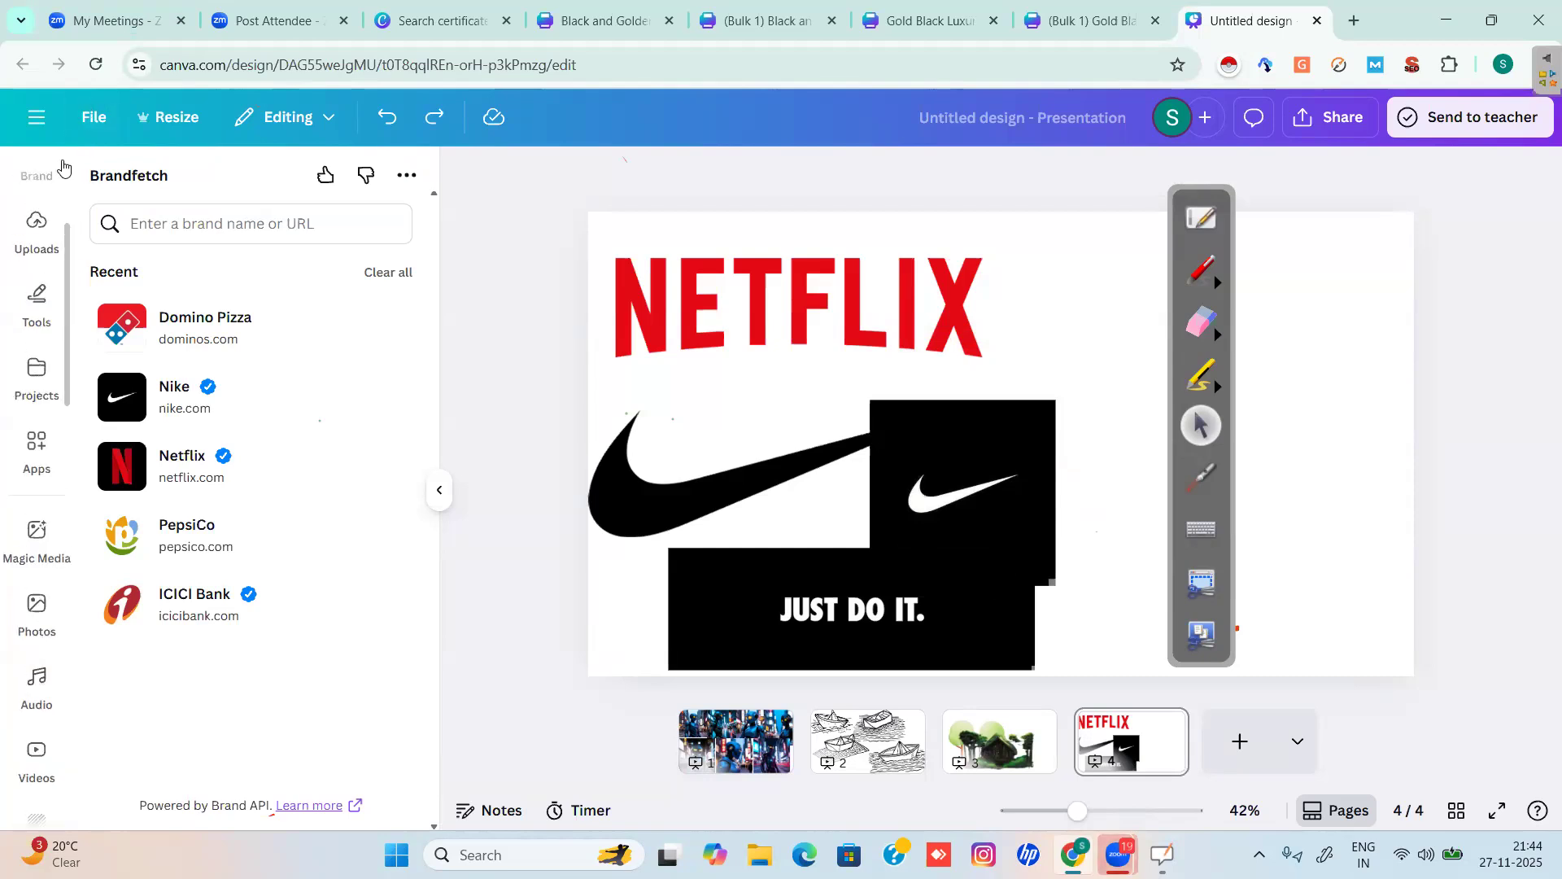
click(36, 454)
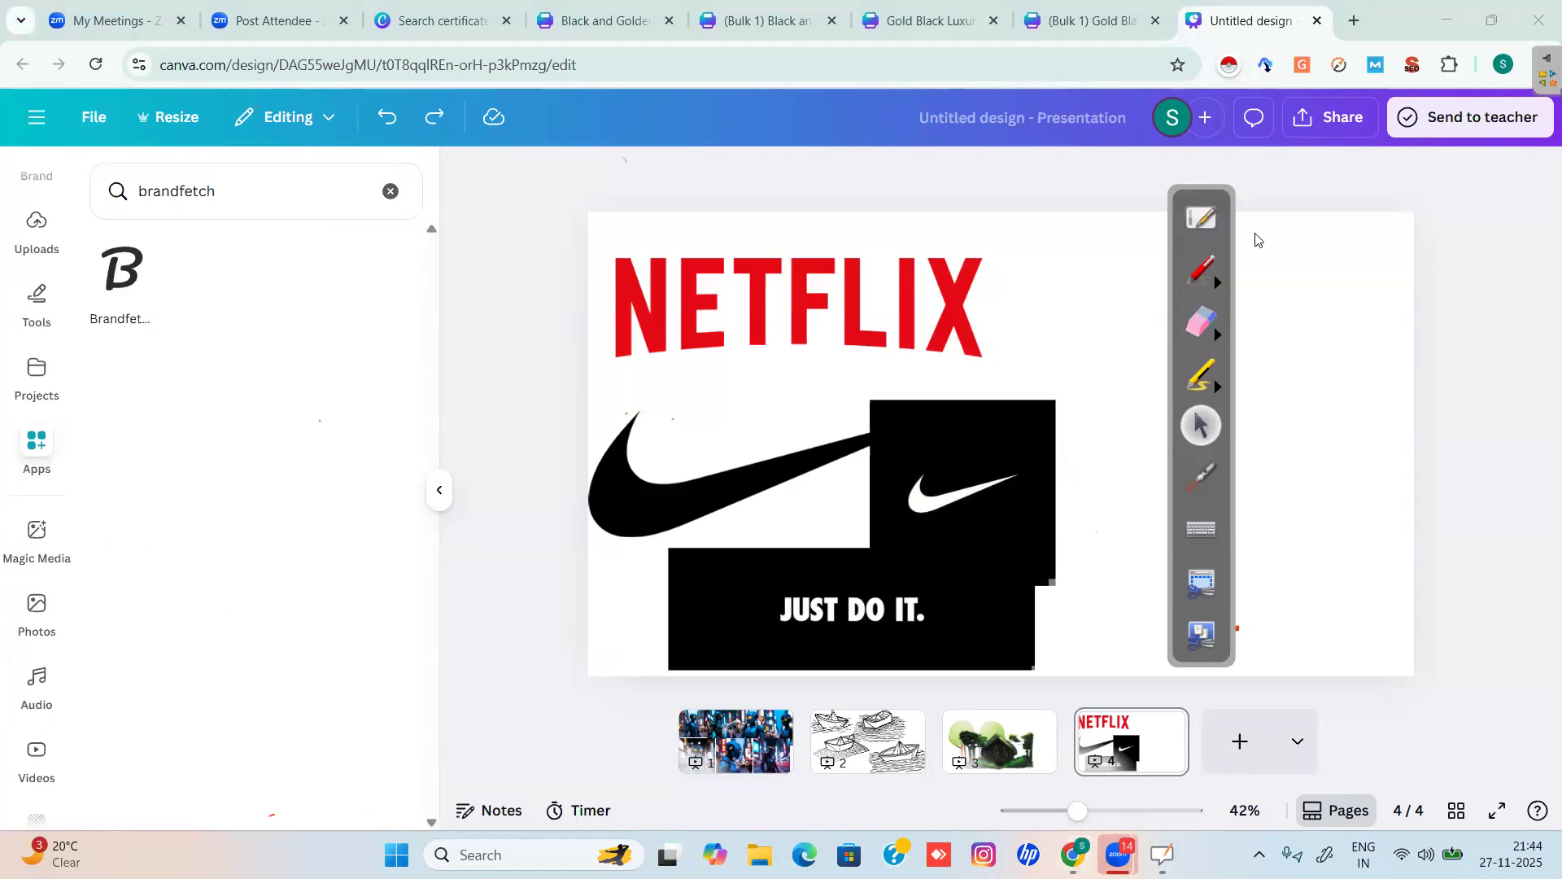
drag(1229, 211, 583, 234)
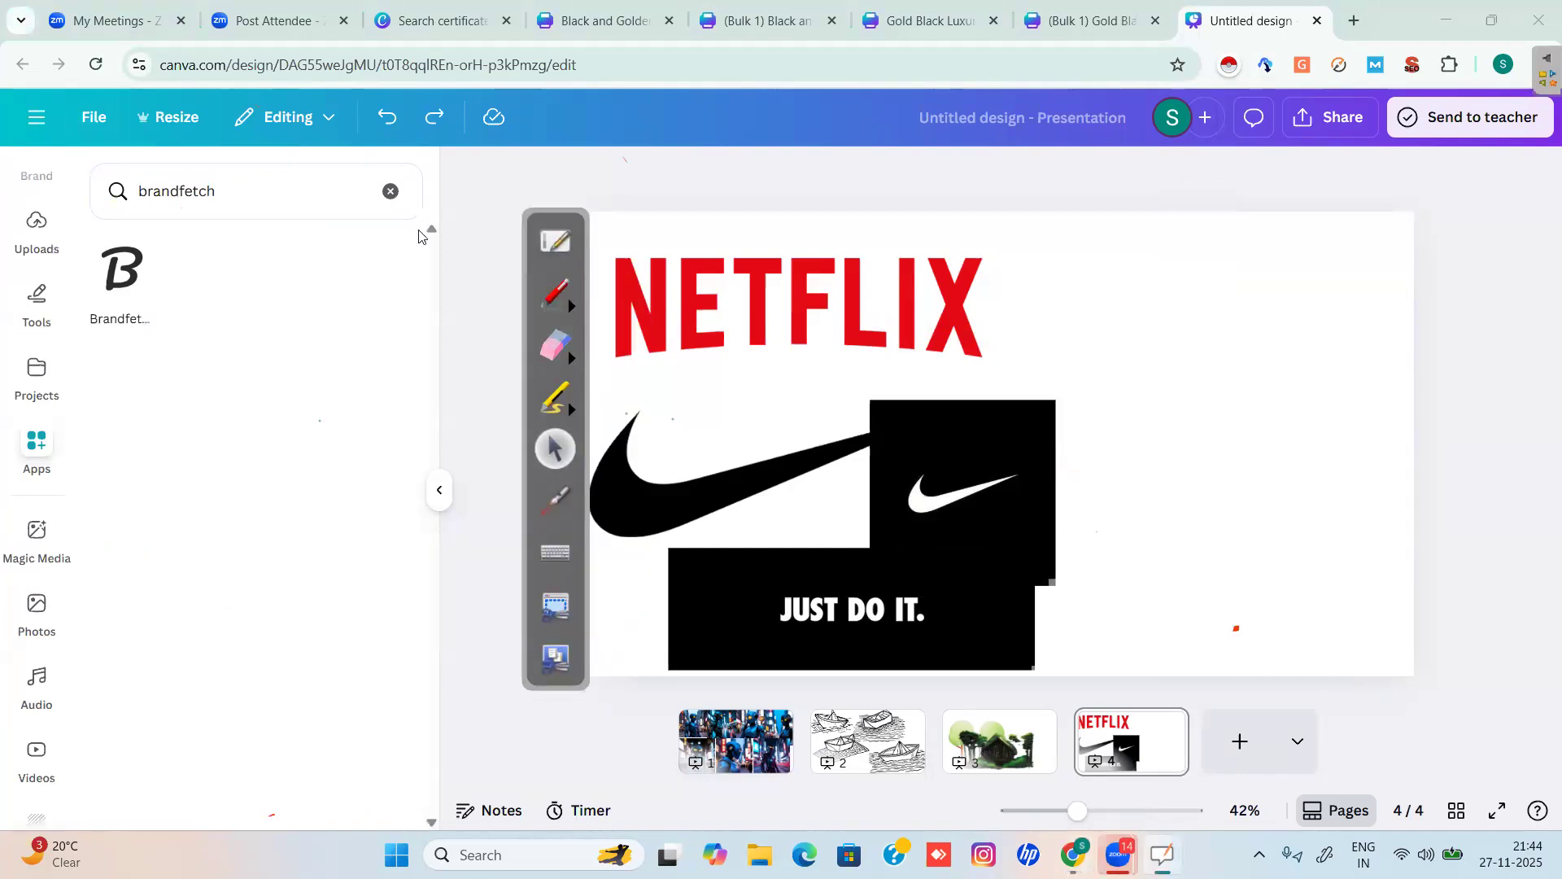
click(391, 192)
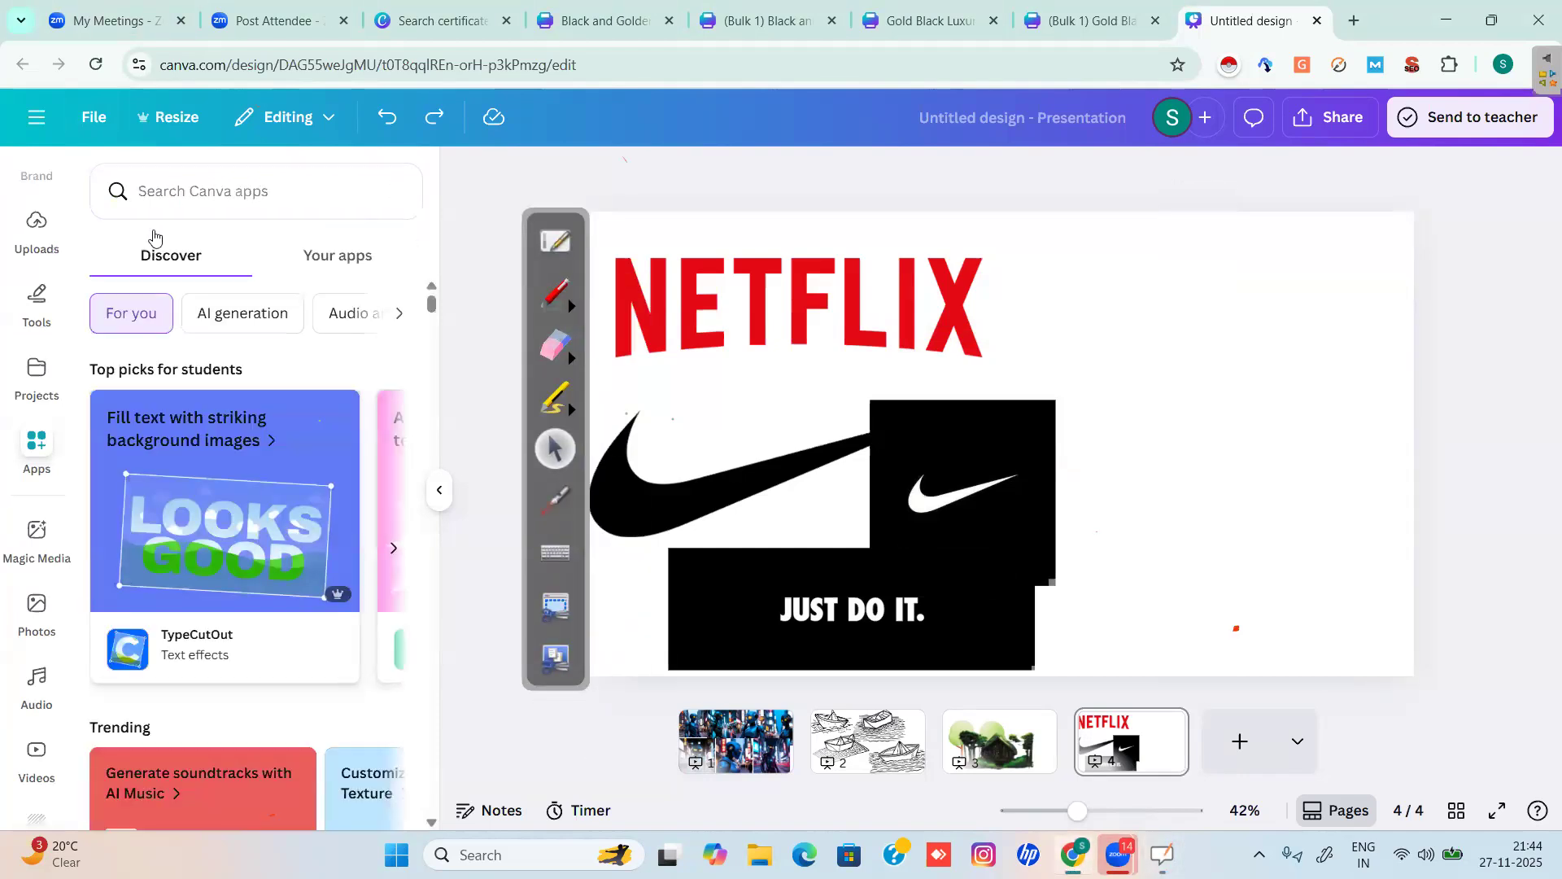
Search Canva apps for 'QR code' to list QR Code Generator, Dynamic QR Codes and others.
click(190, 198)
text(QR)
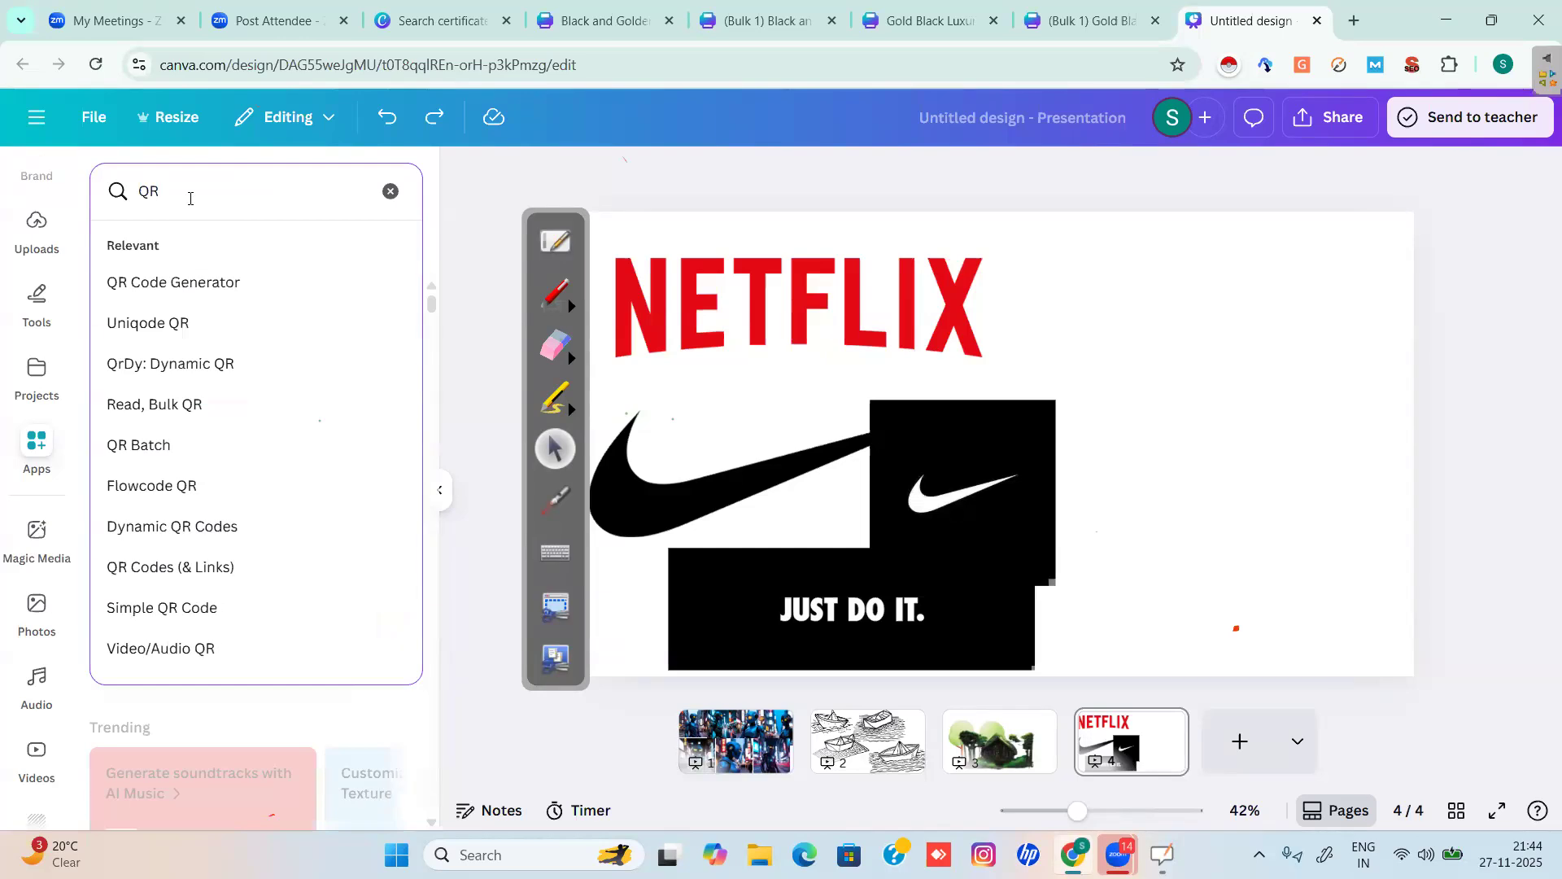
key(Return)
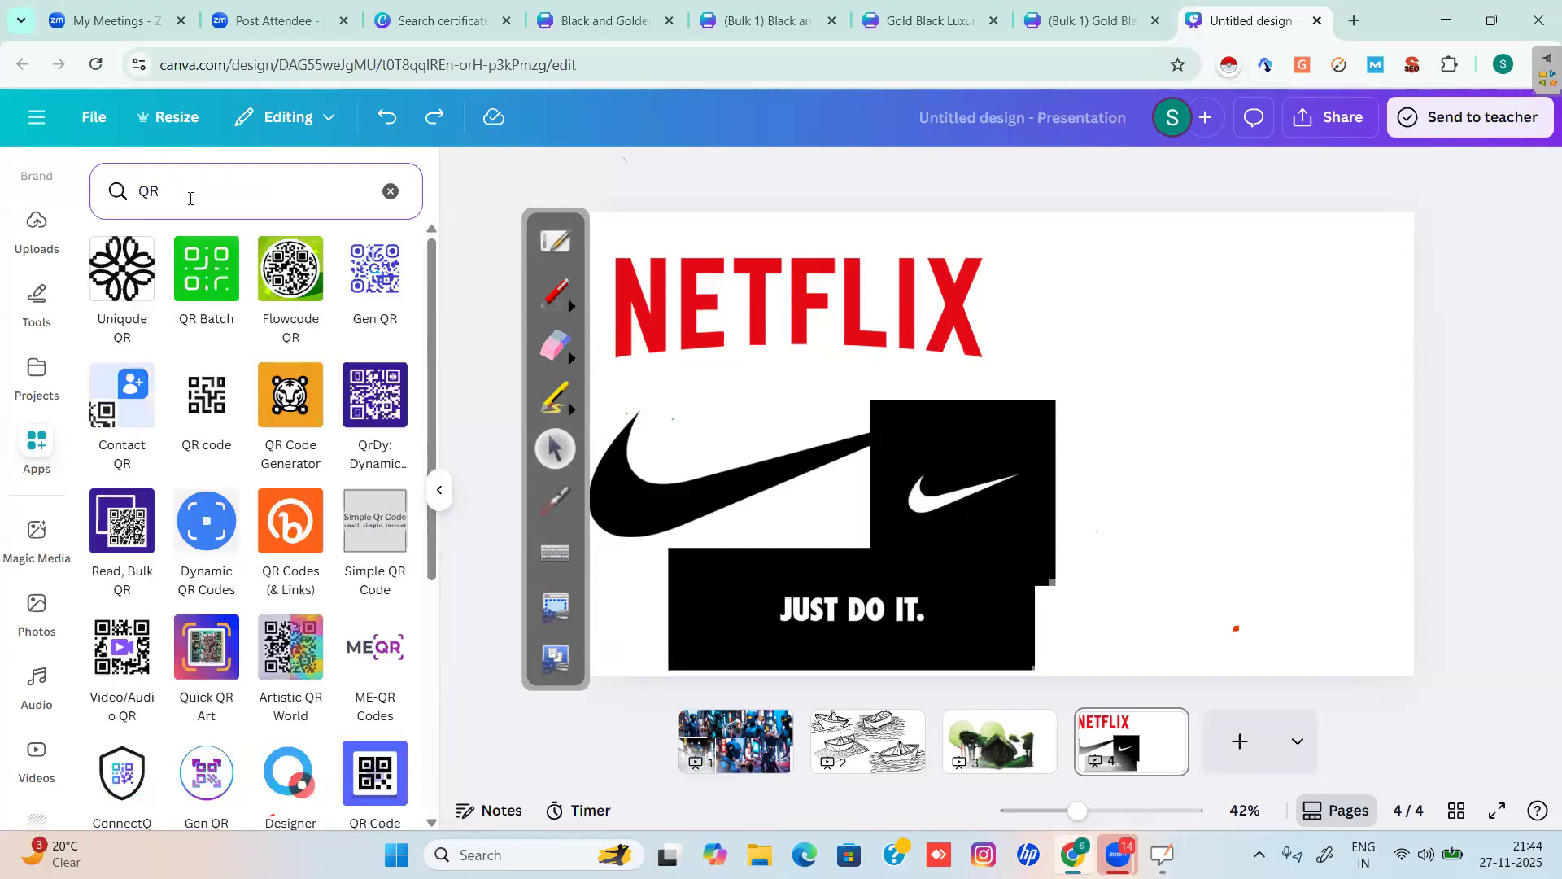
click(189, 185)
text(code)
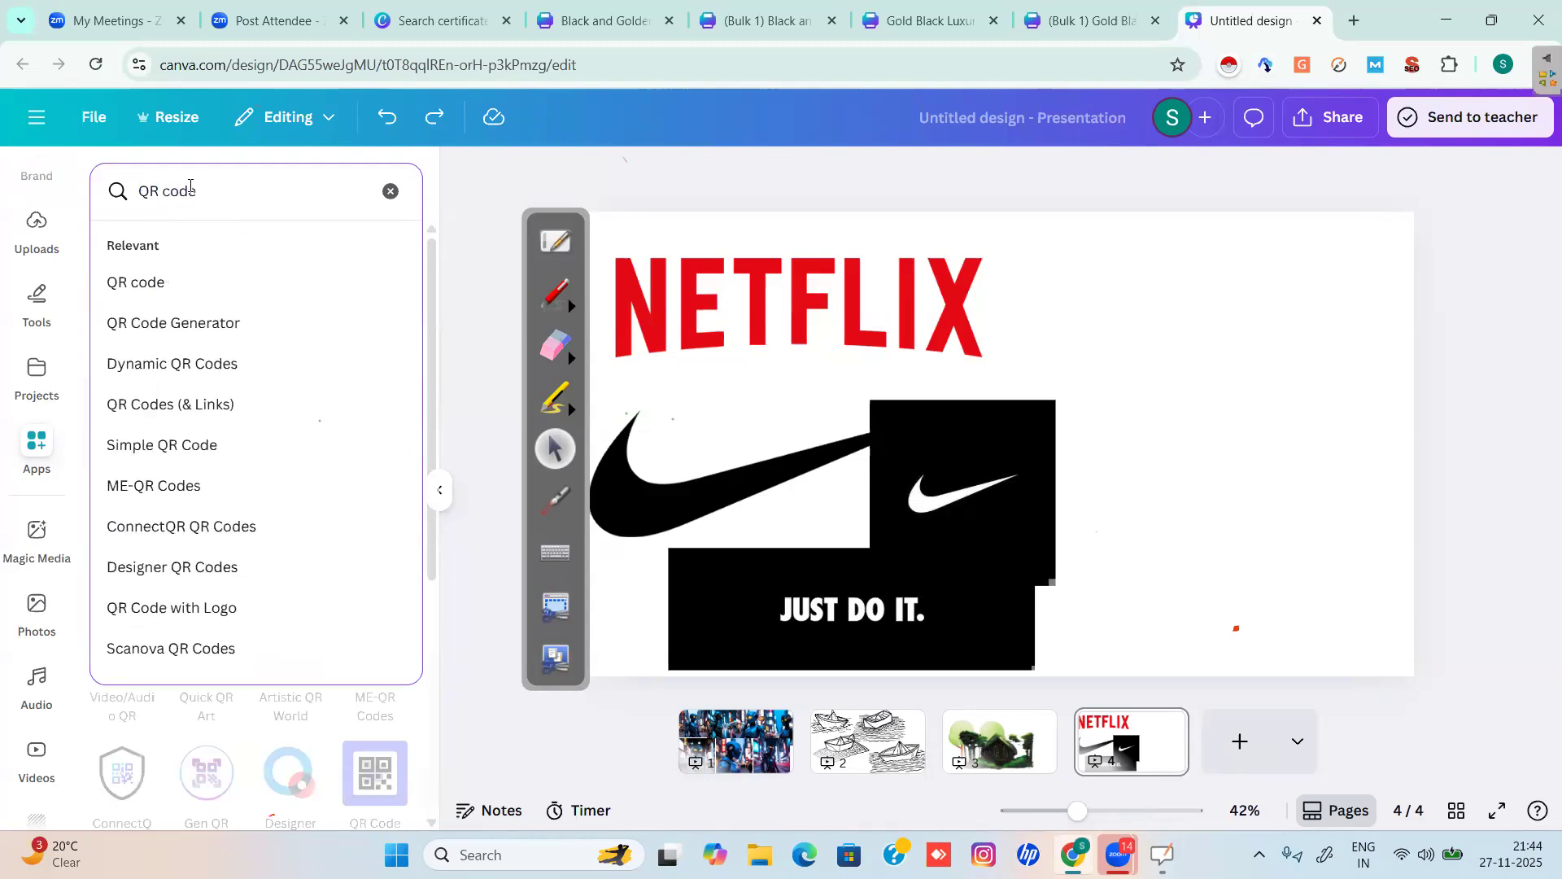
key(Return)
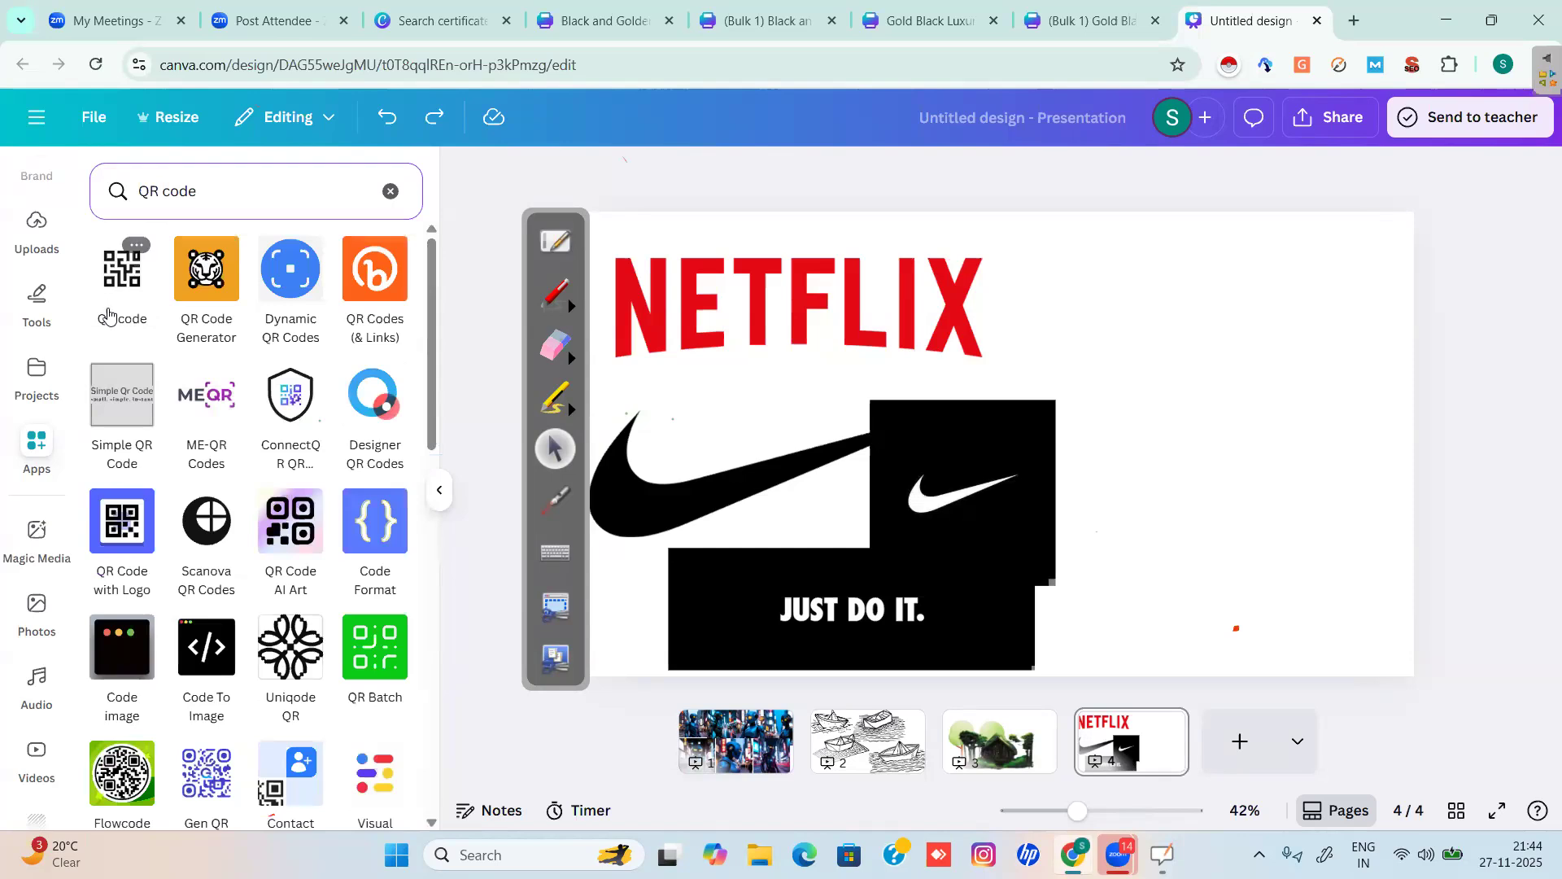
click(122, 277)
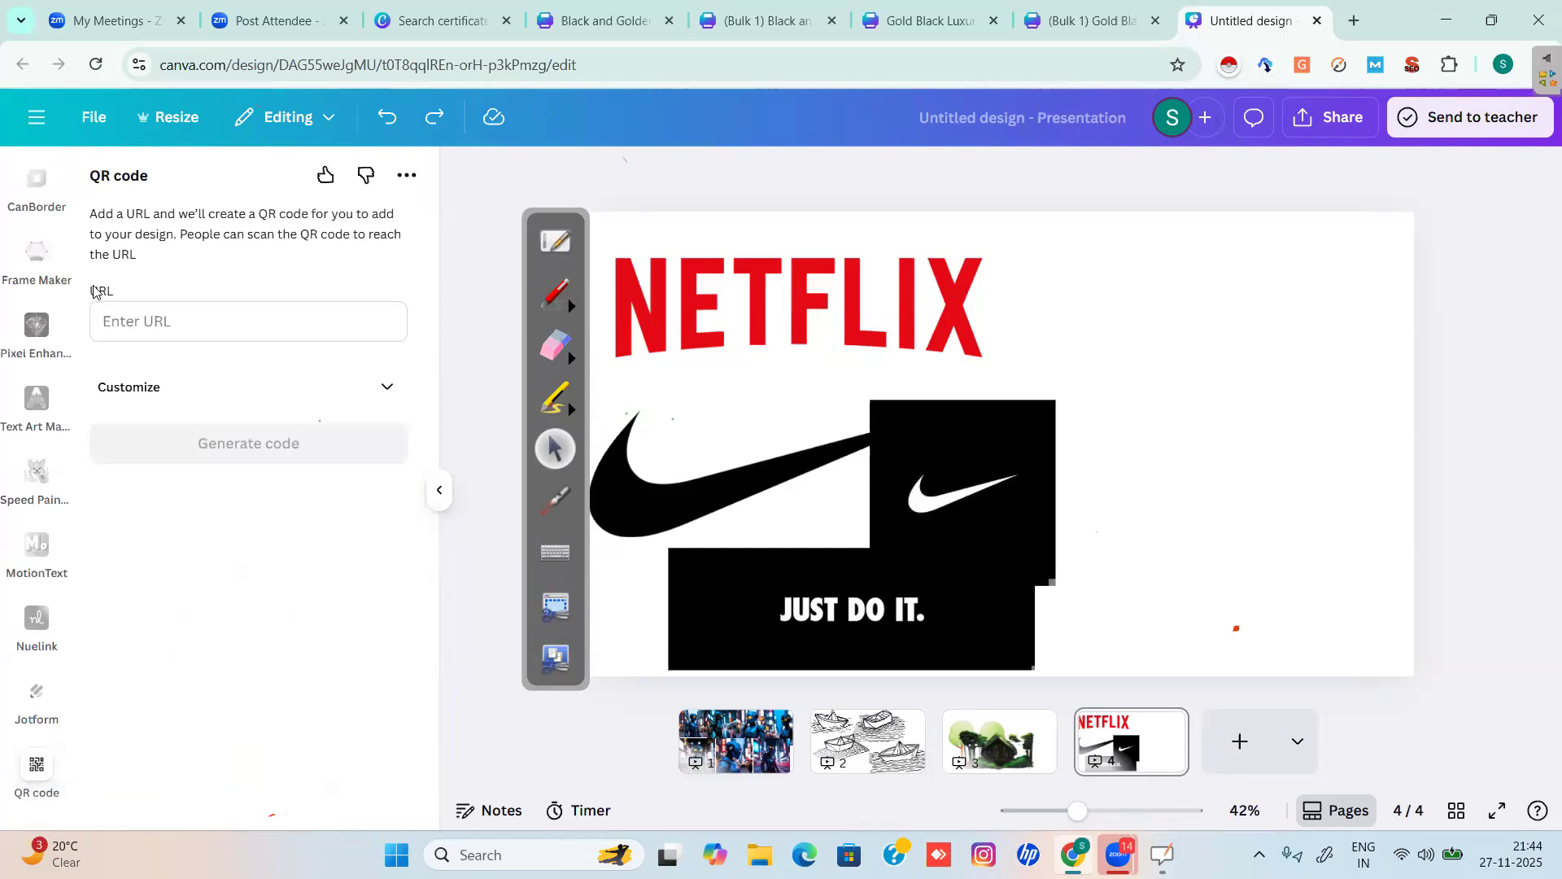
click(137, 319)
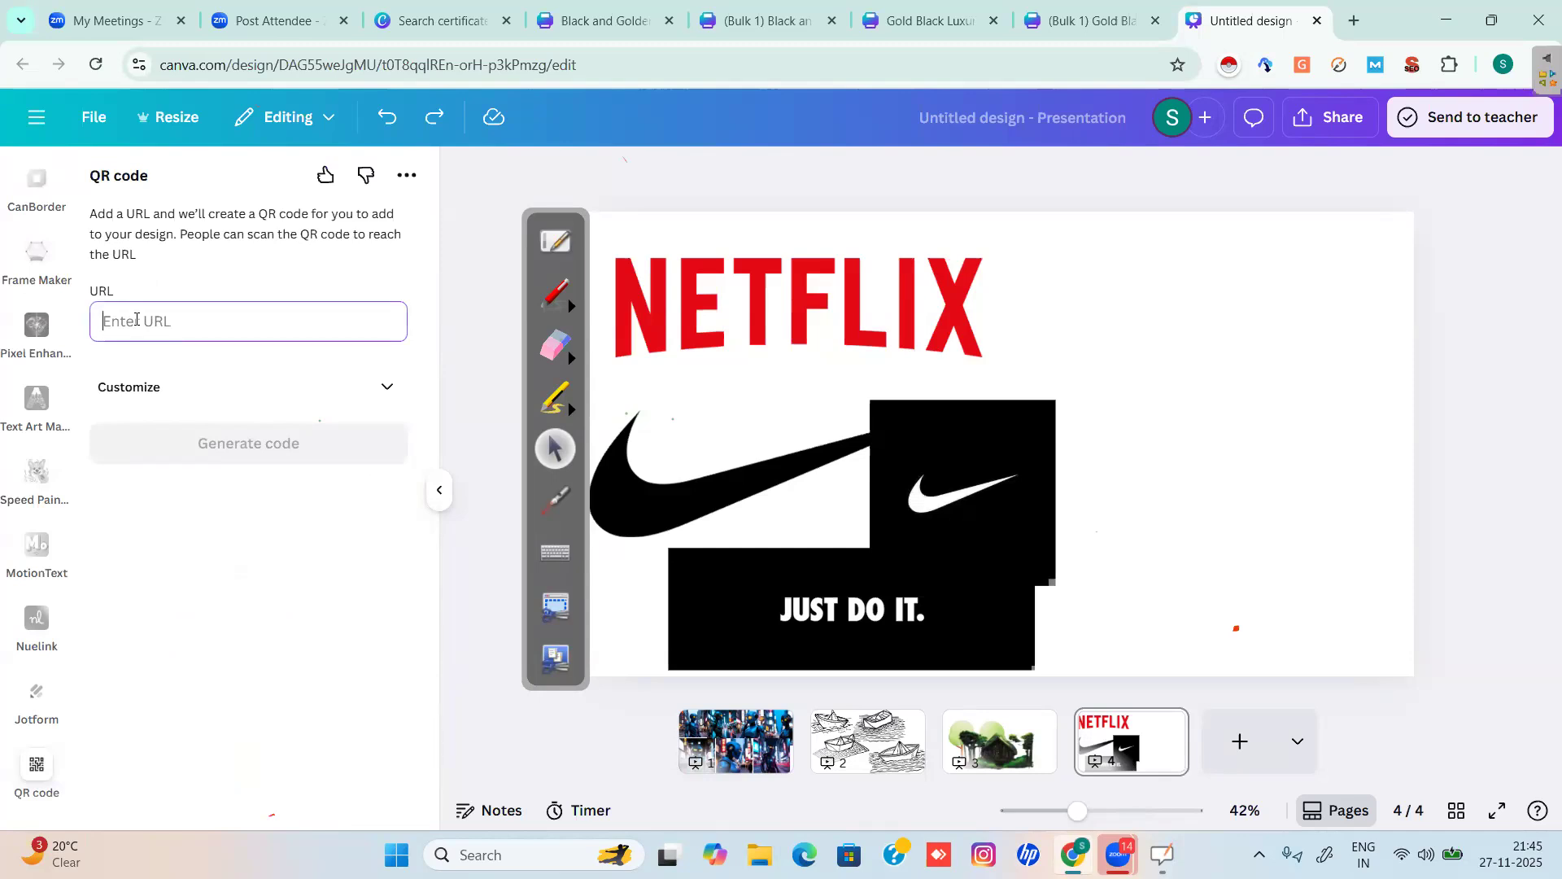
click(1355, 21)
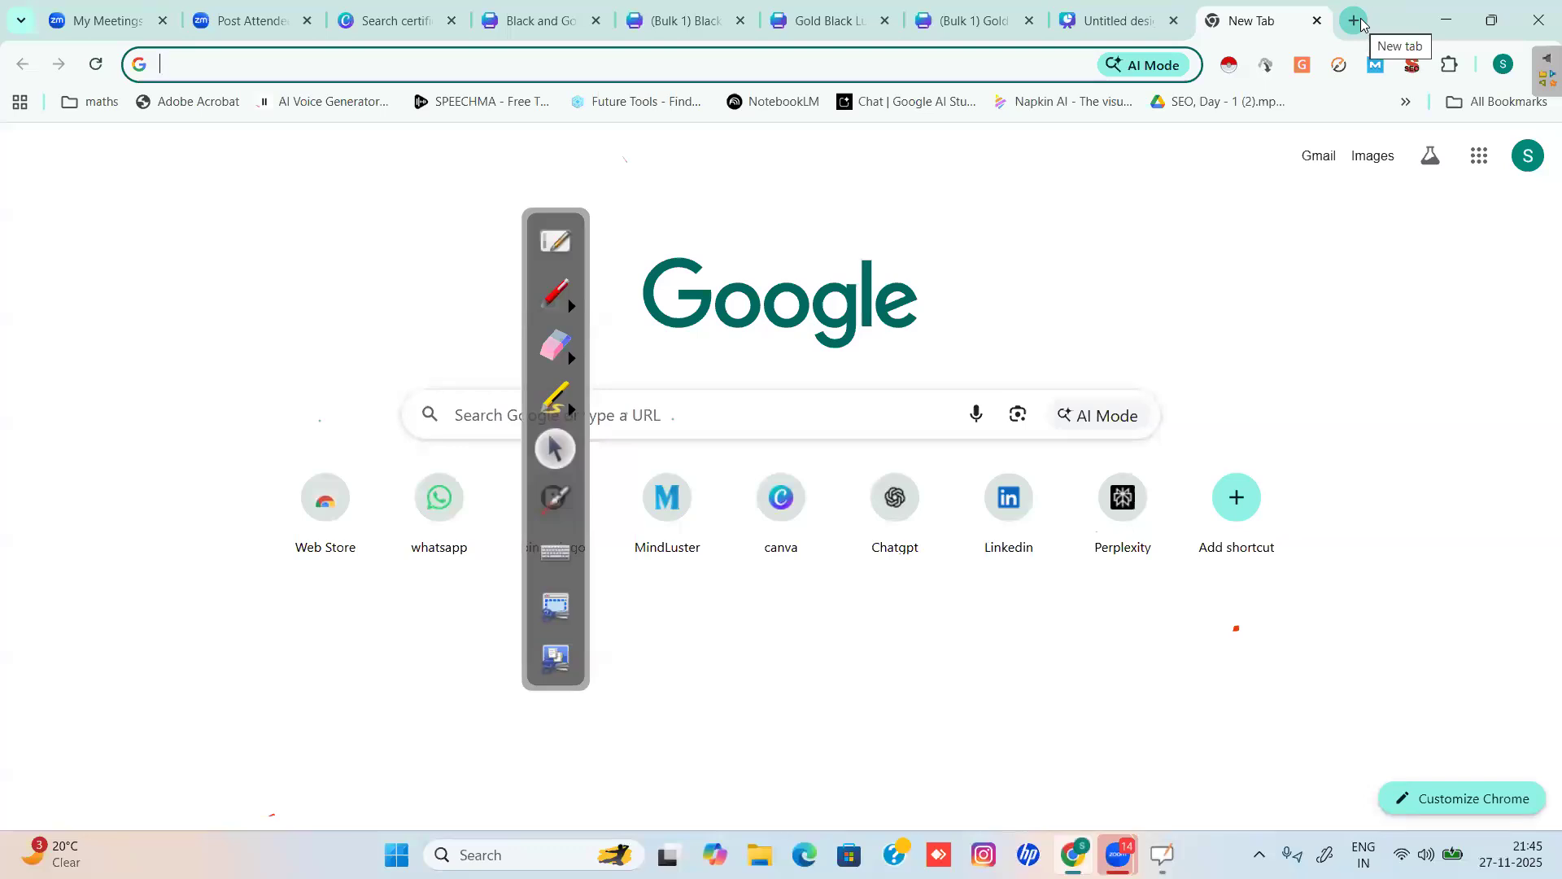
click(1107, 21)
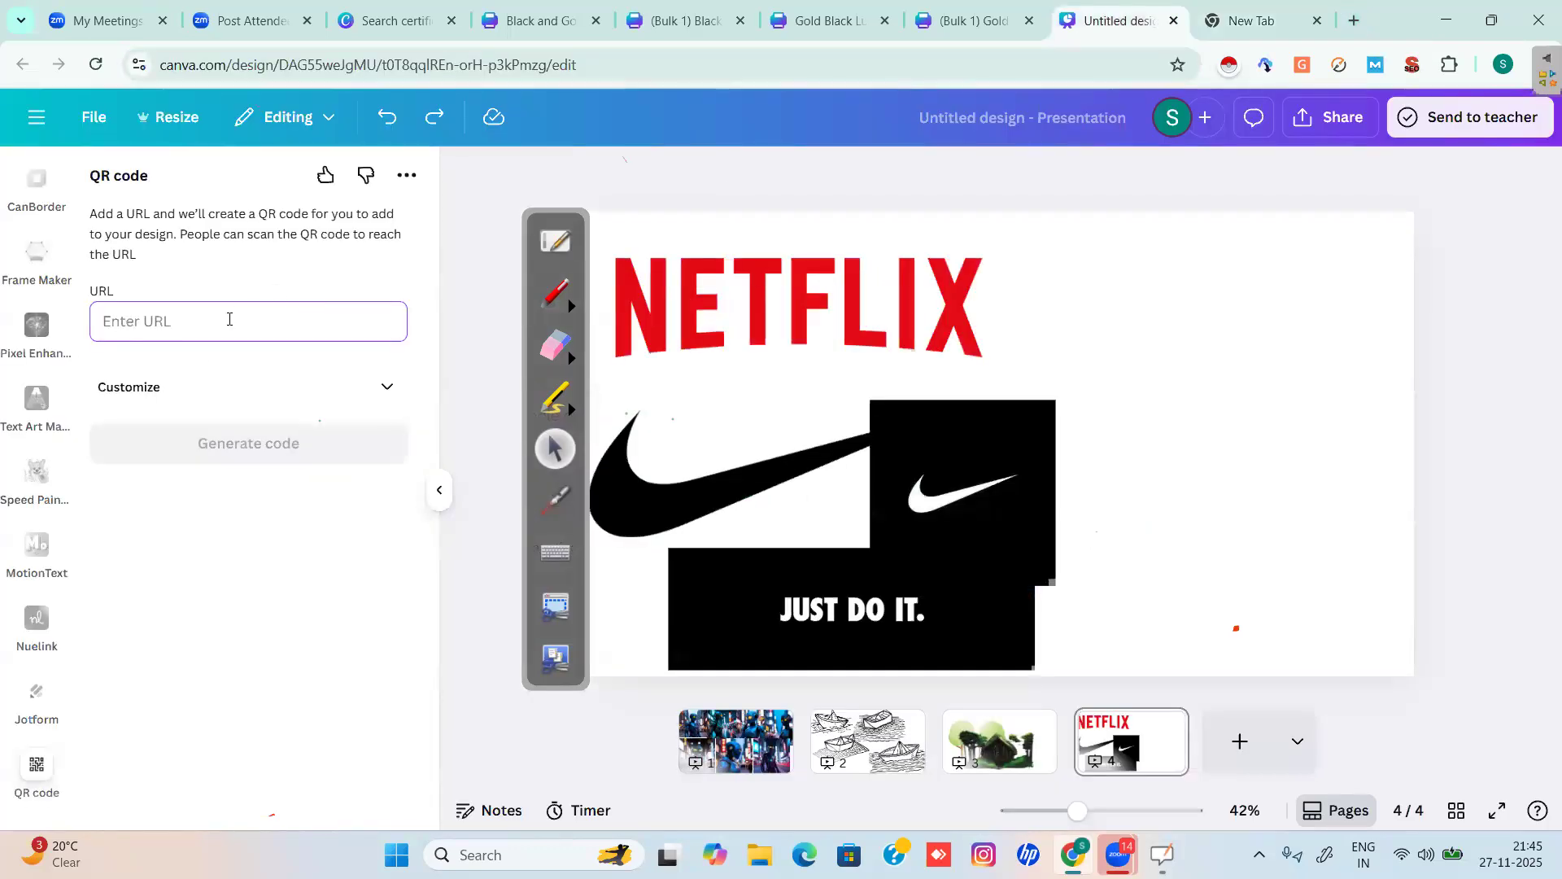
text(https)
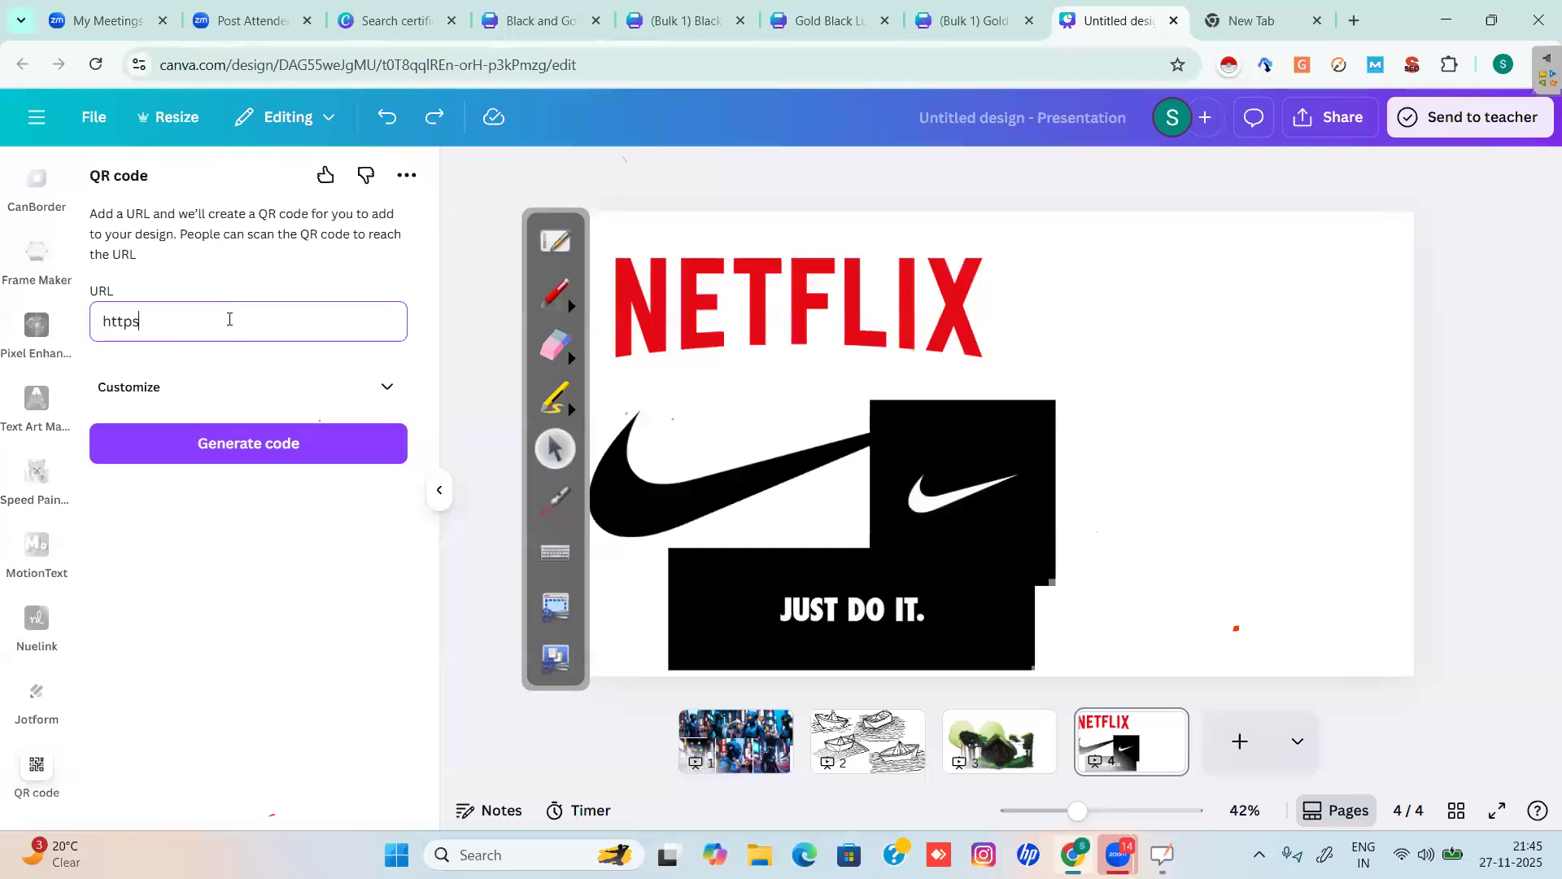
text(://www.zinmatt.com/)
Generate the QR code and place it beside the black Nike box.
click(235, 443)
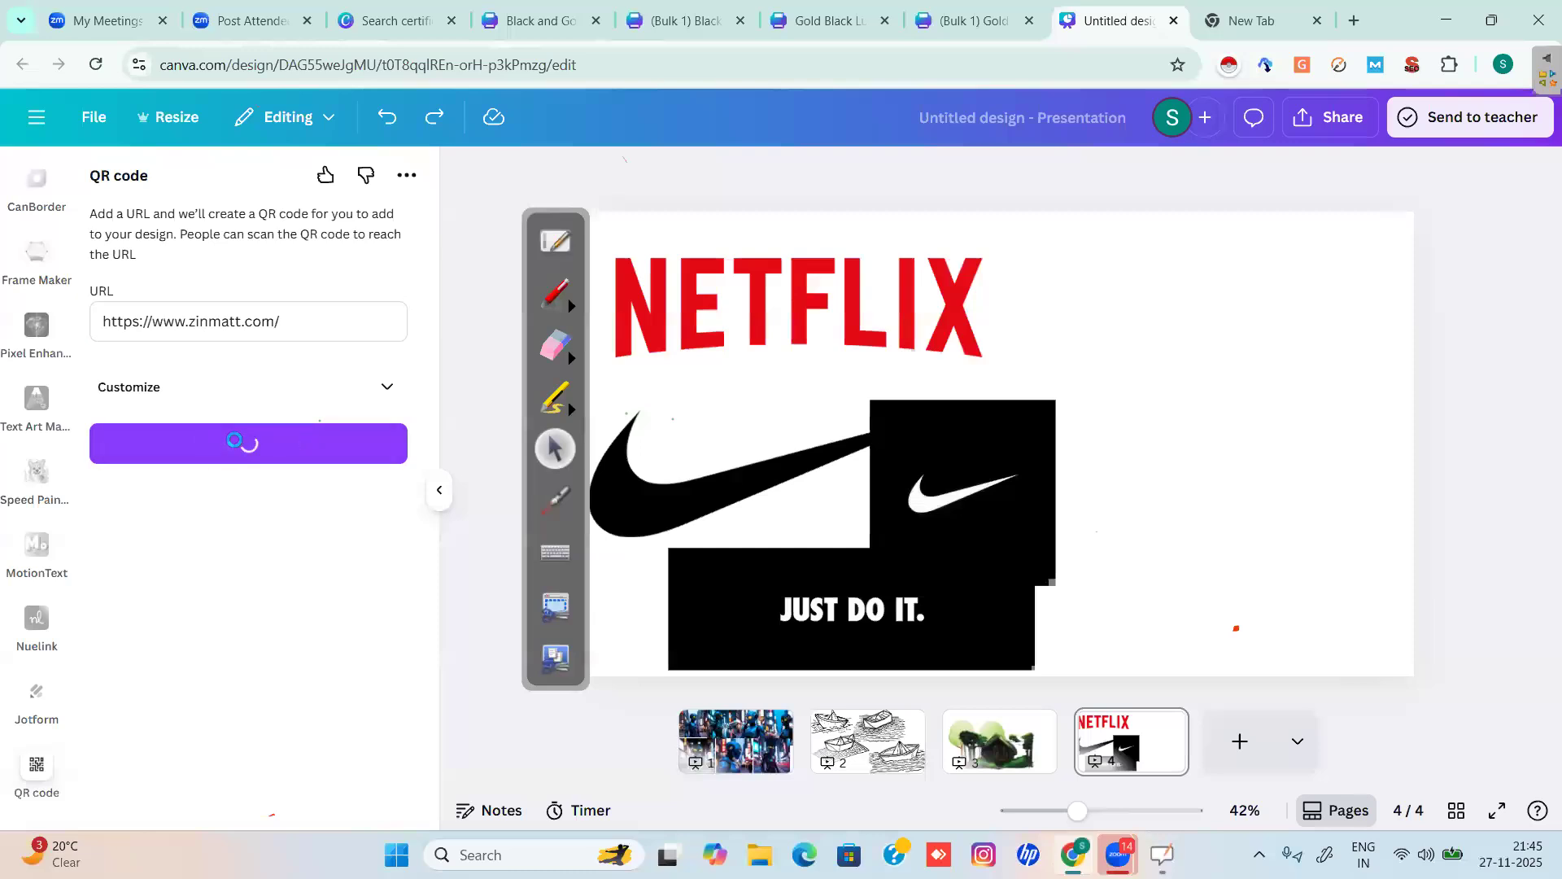
drag(1009, 450, 1180, 410)
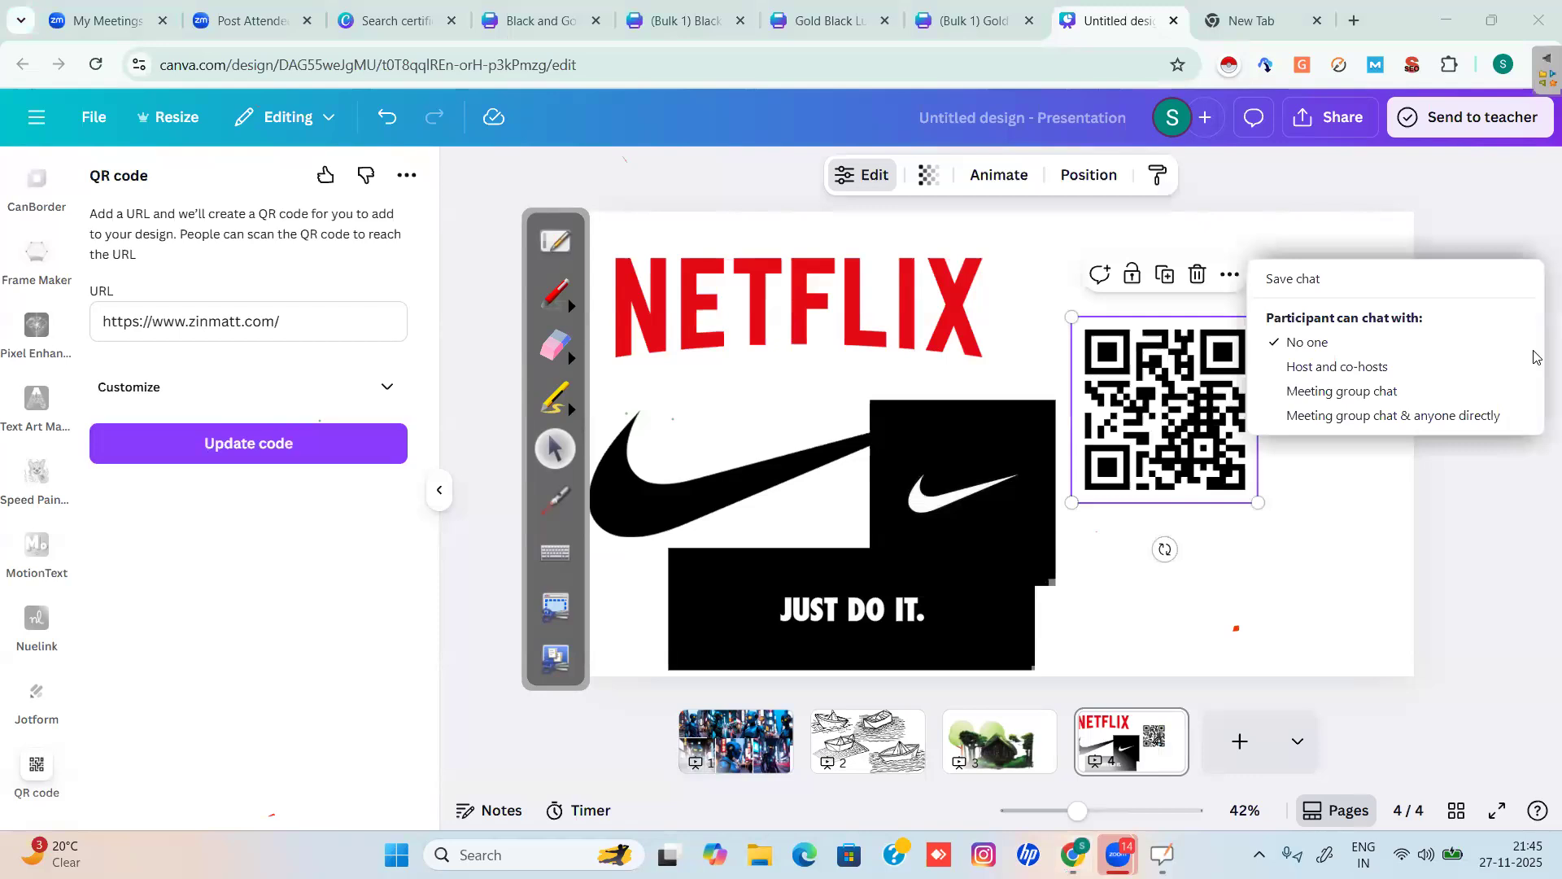
click(775, 291)
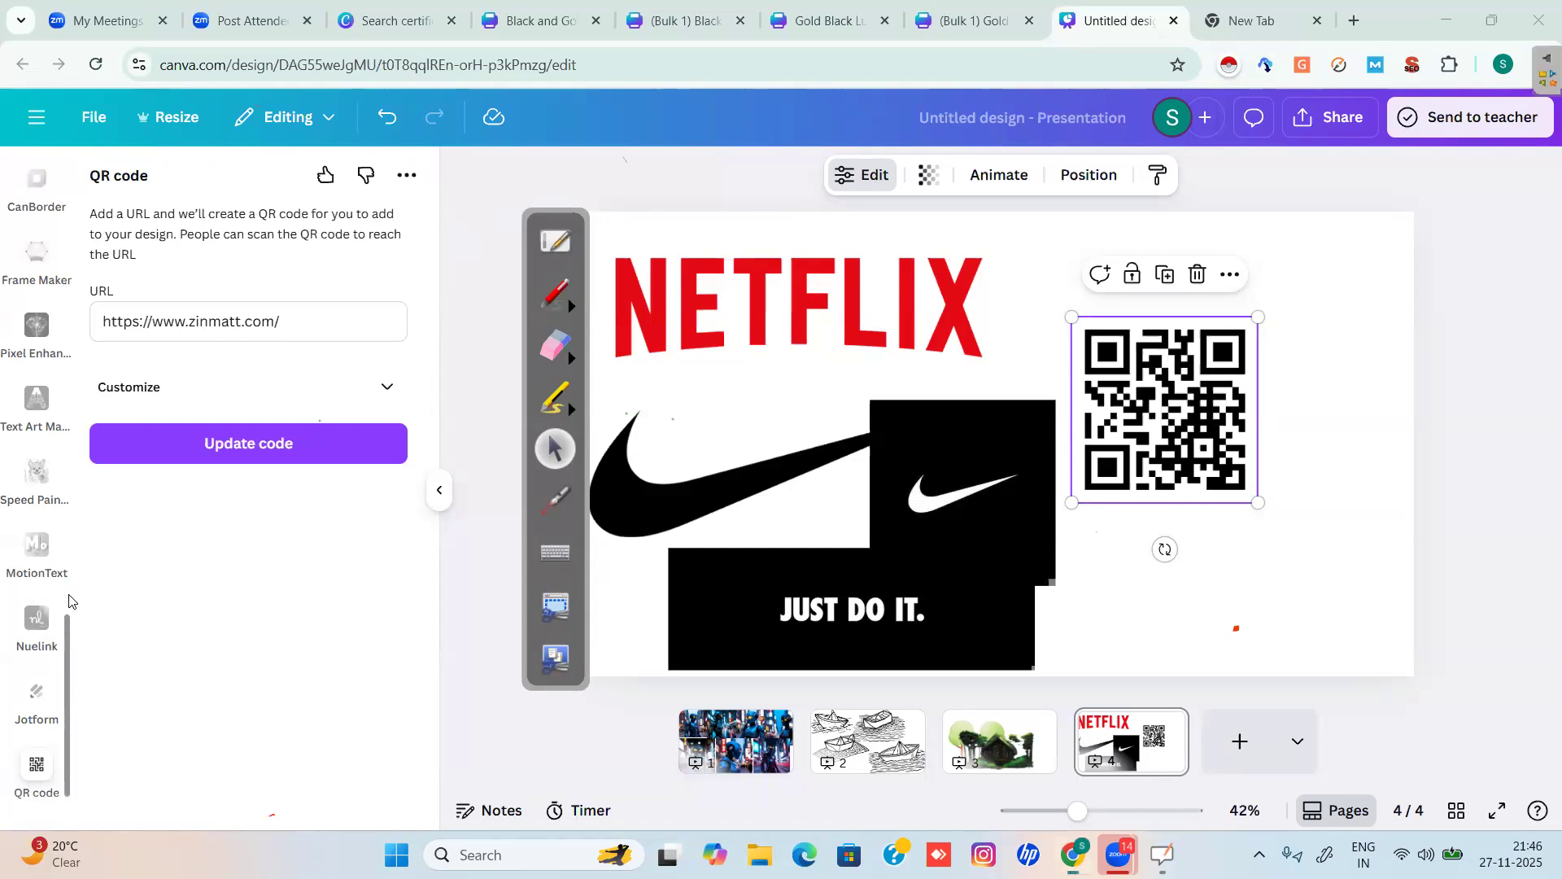
Open Mockups from the sidebar and search for 'mockups'.
scroll(64, 651, down, 3)
scroll(65, 768, down, 1)
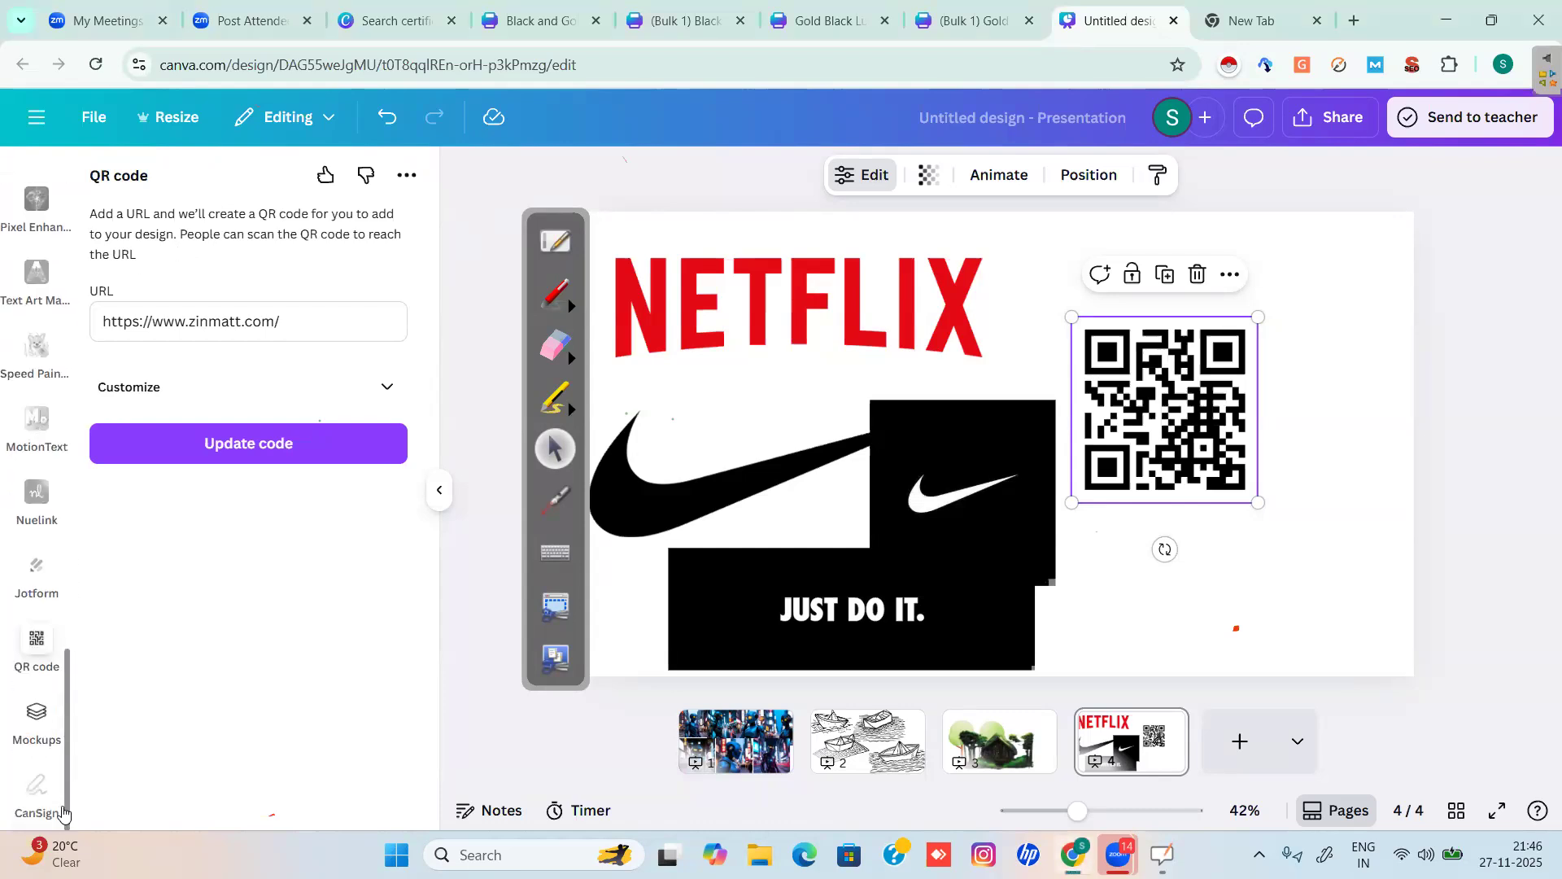
click(34, 732)
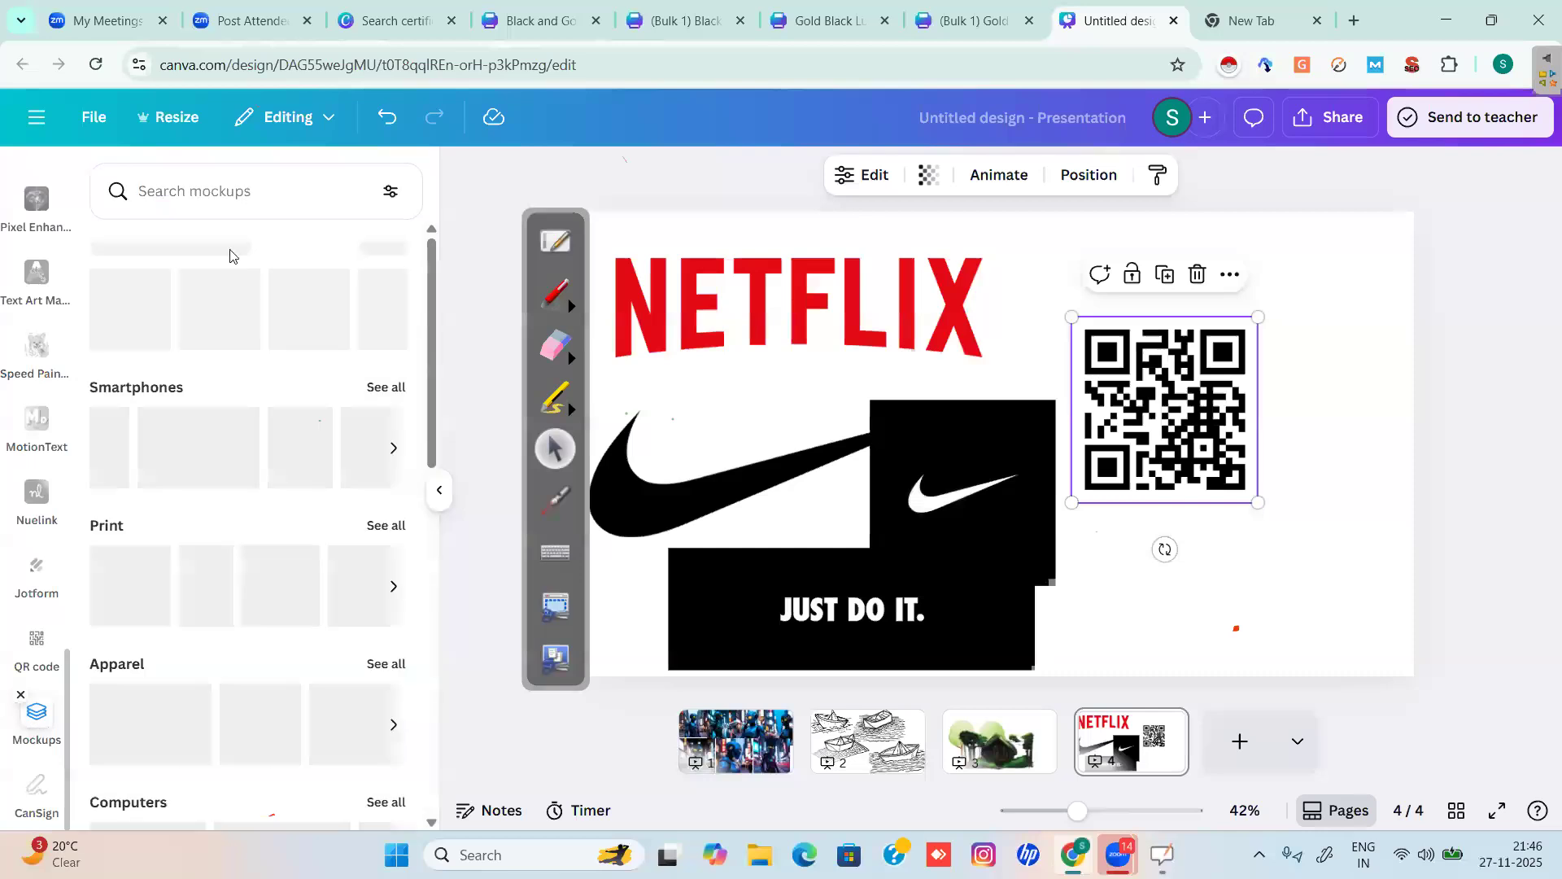
click(248, 188)
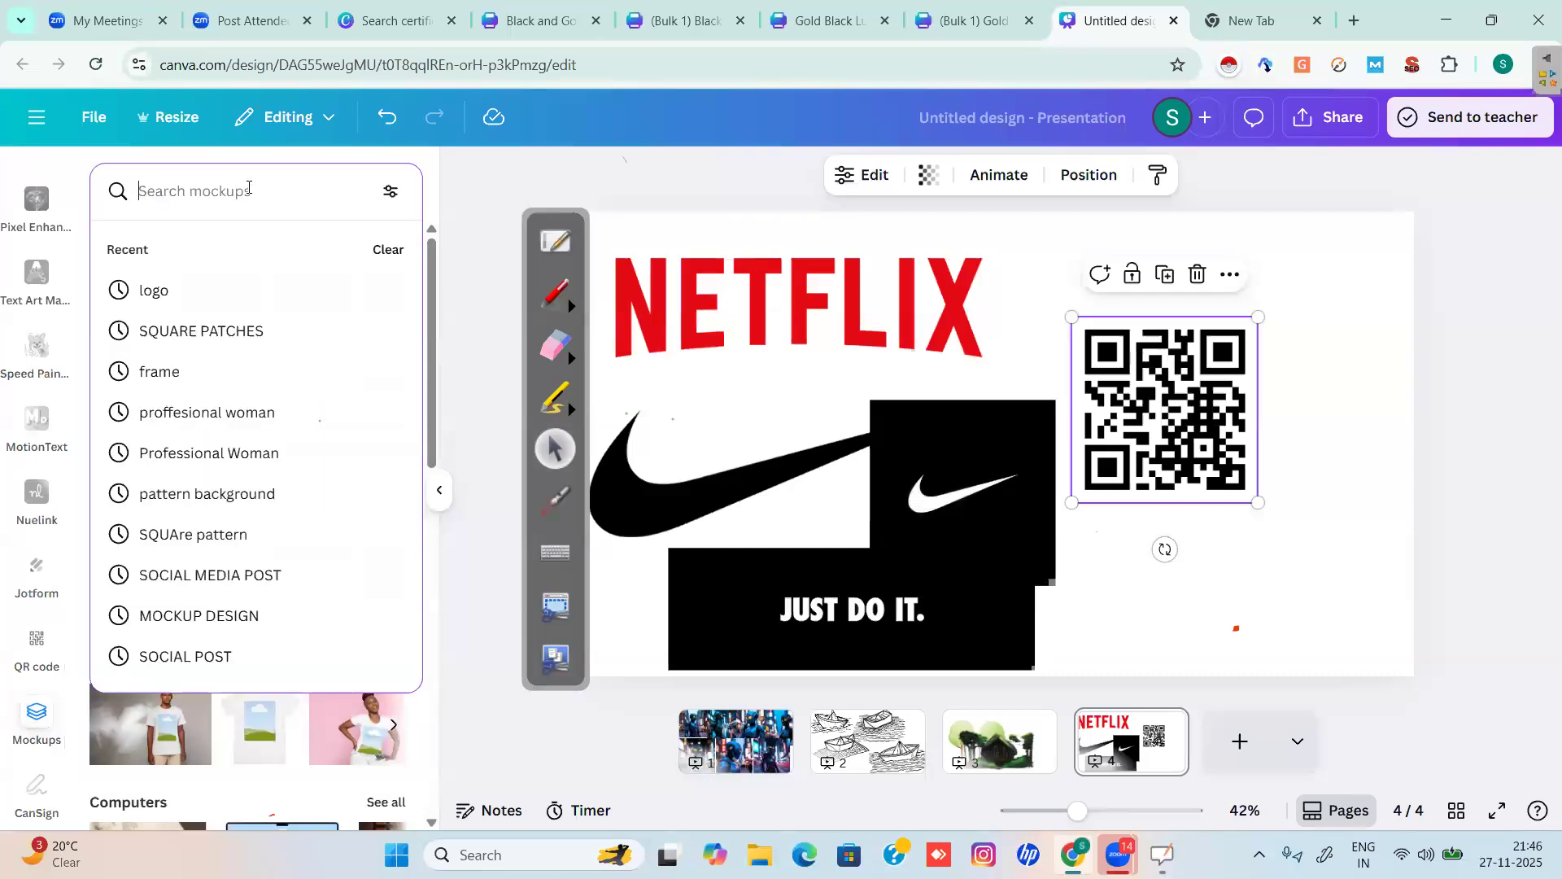
text(mock)
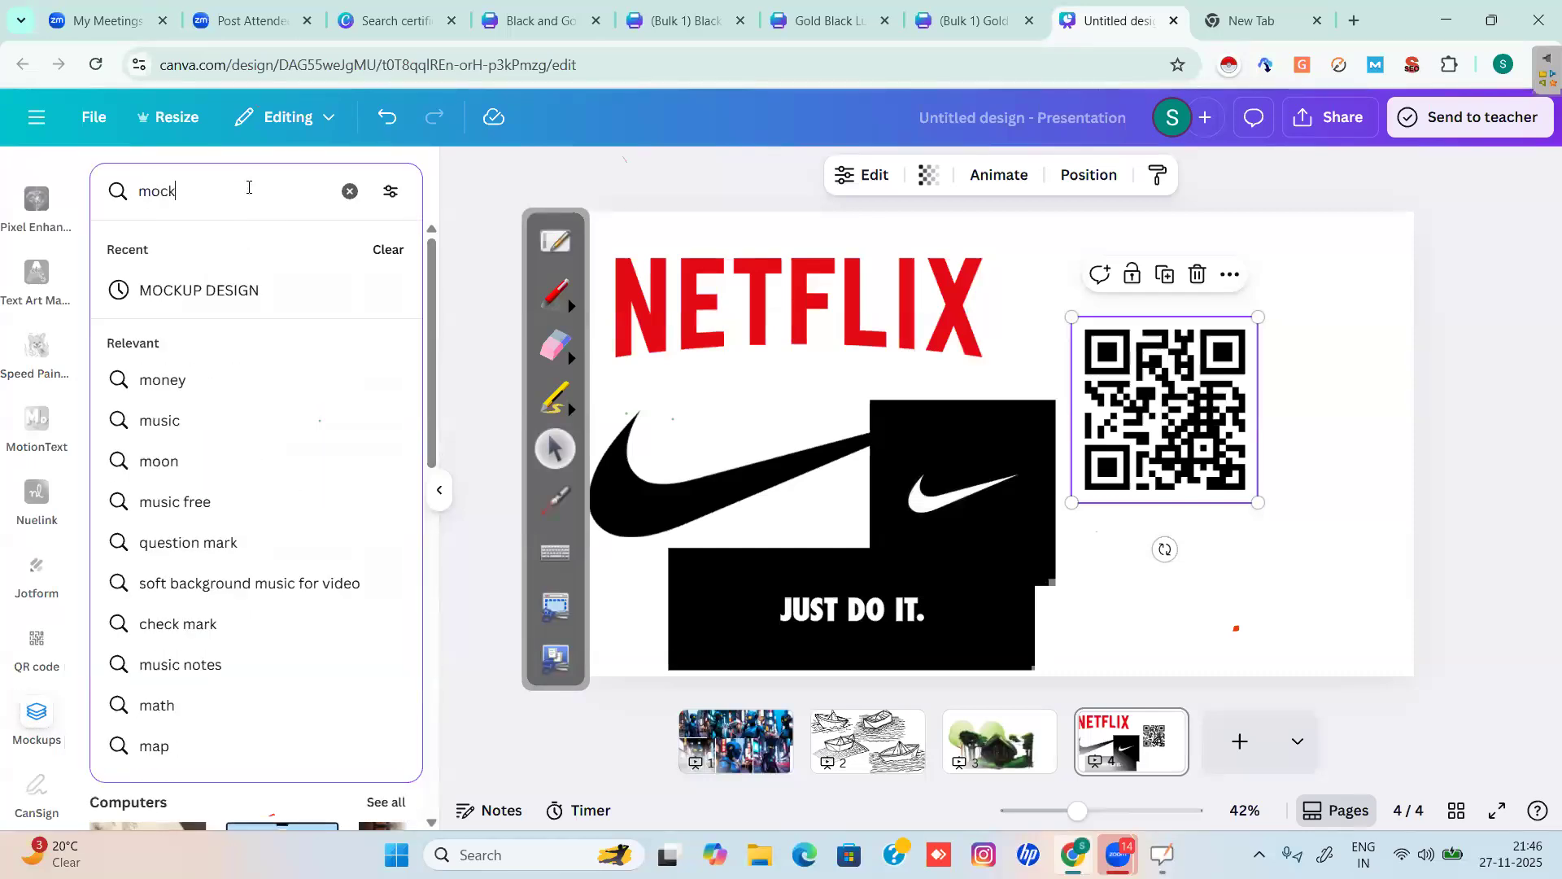
text(up)
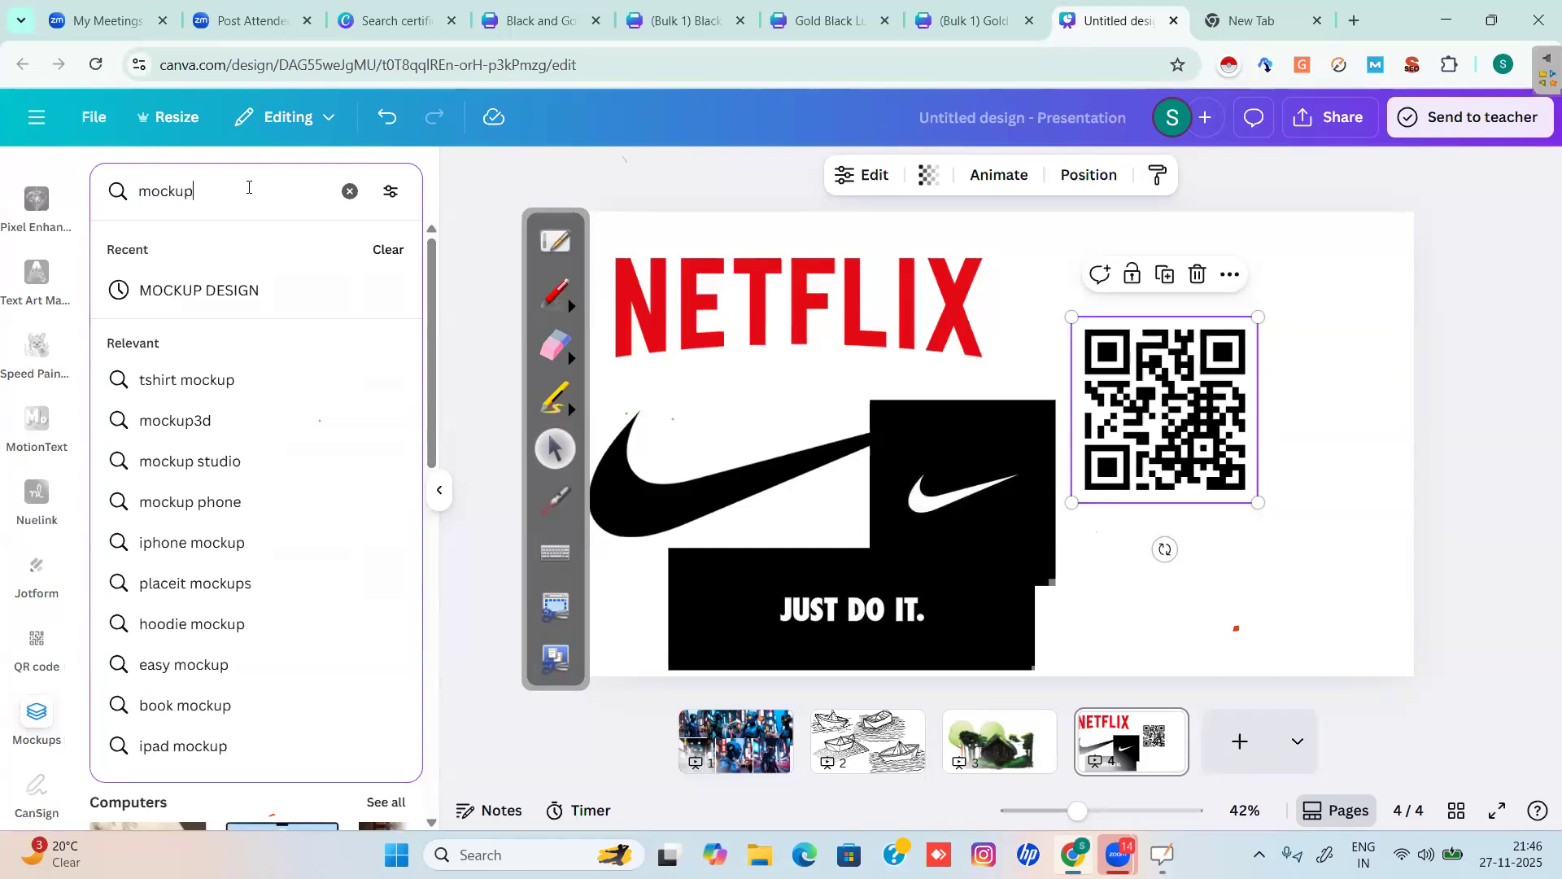
text(s)
key(Return)
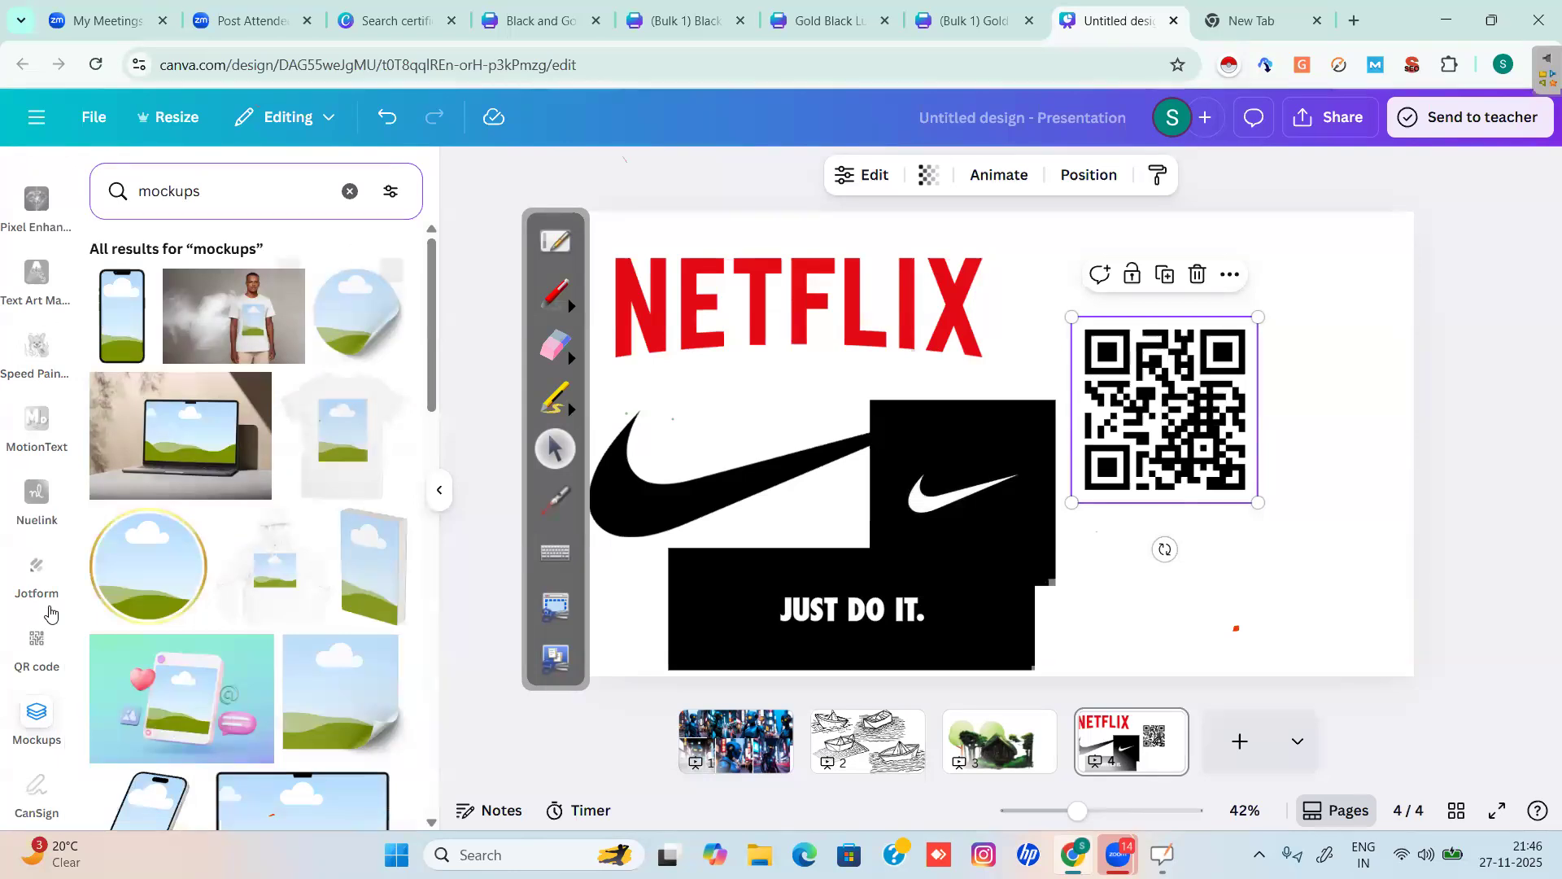
drag(69, 683, 69, 665)
scroll(69, 666, up, 6)
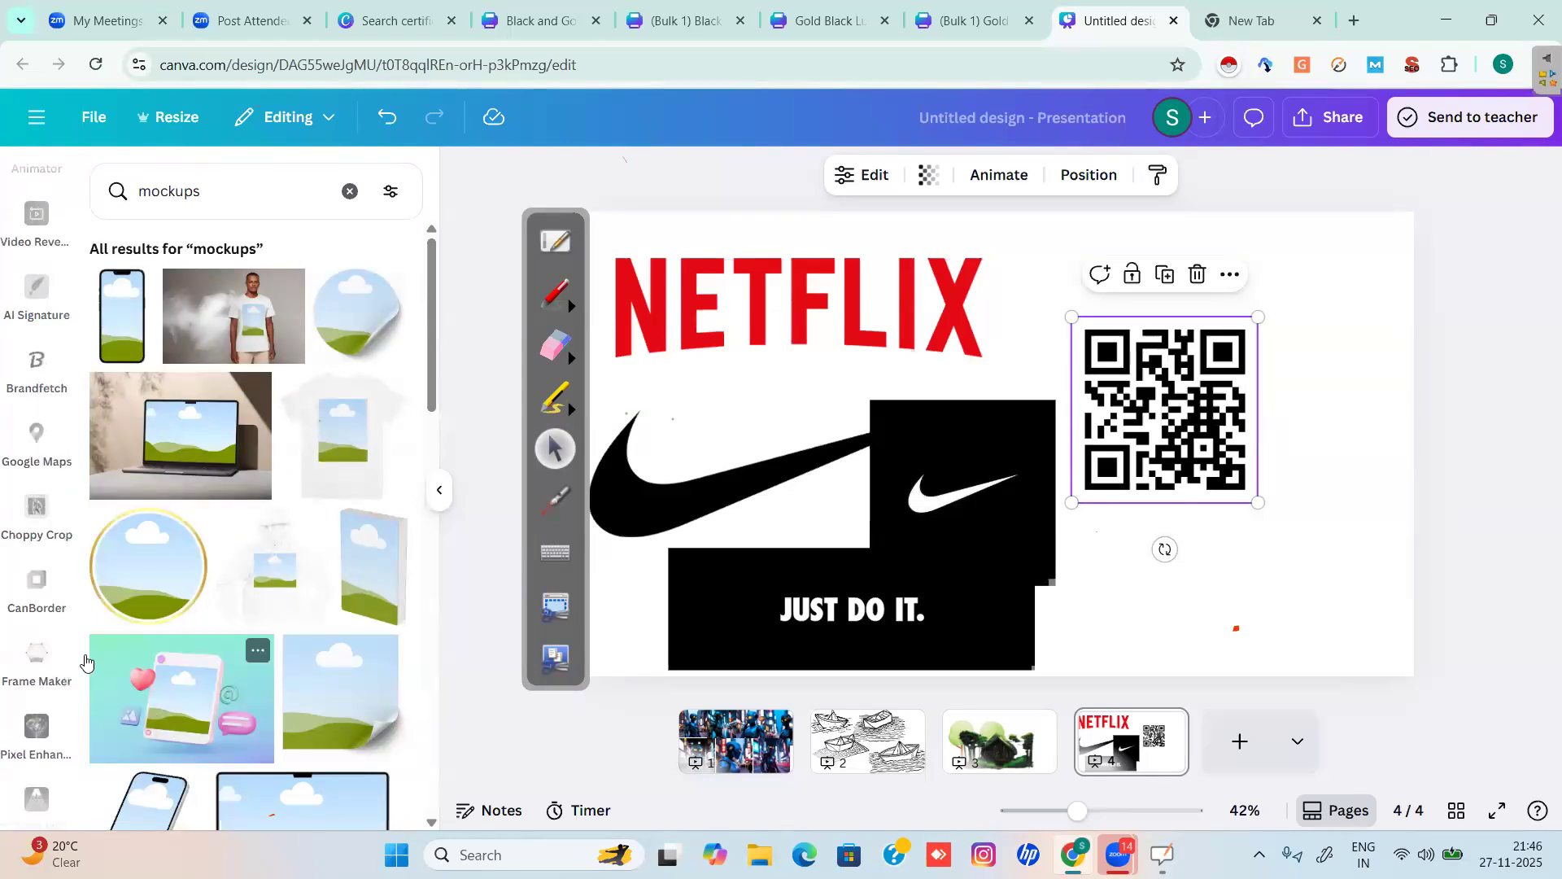
scroll(68, 655, up, 8)
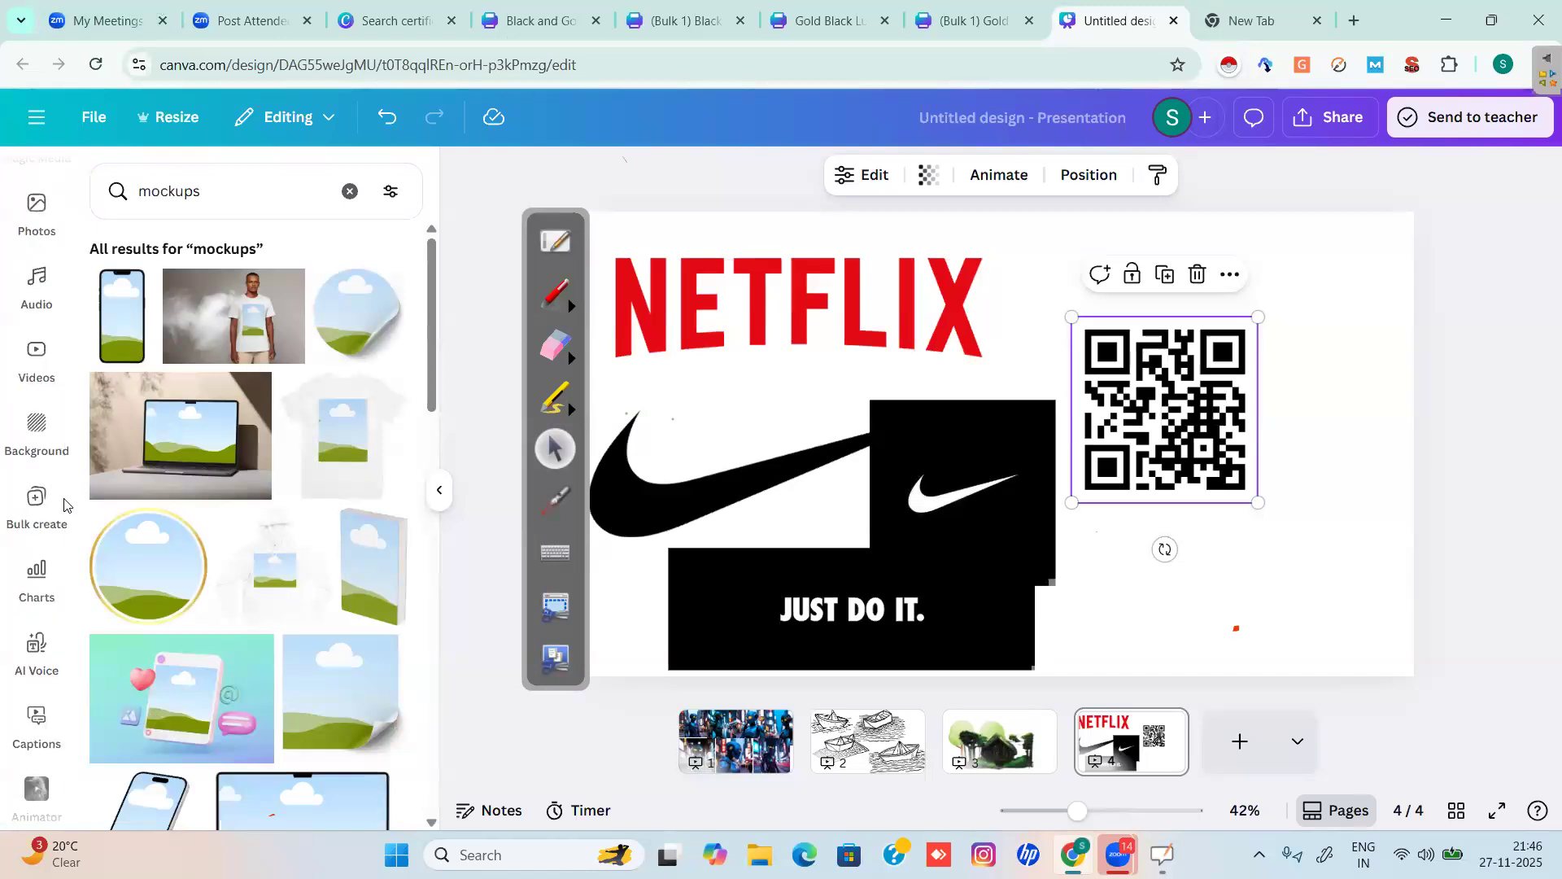
scroll(41, 521, up, 6)
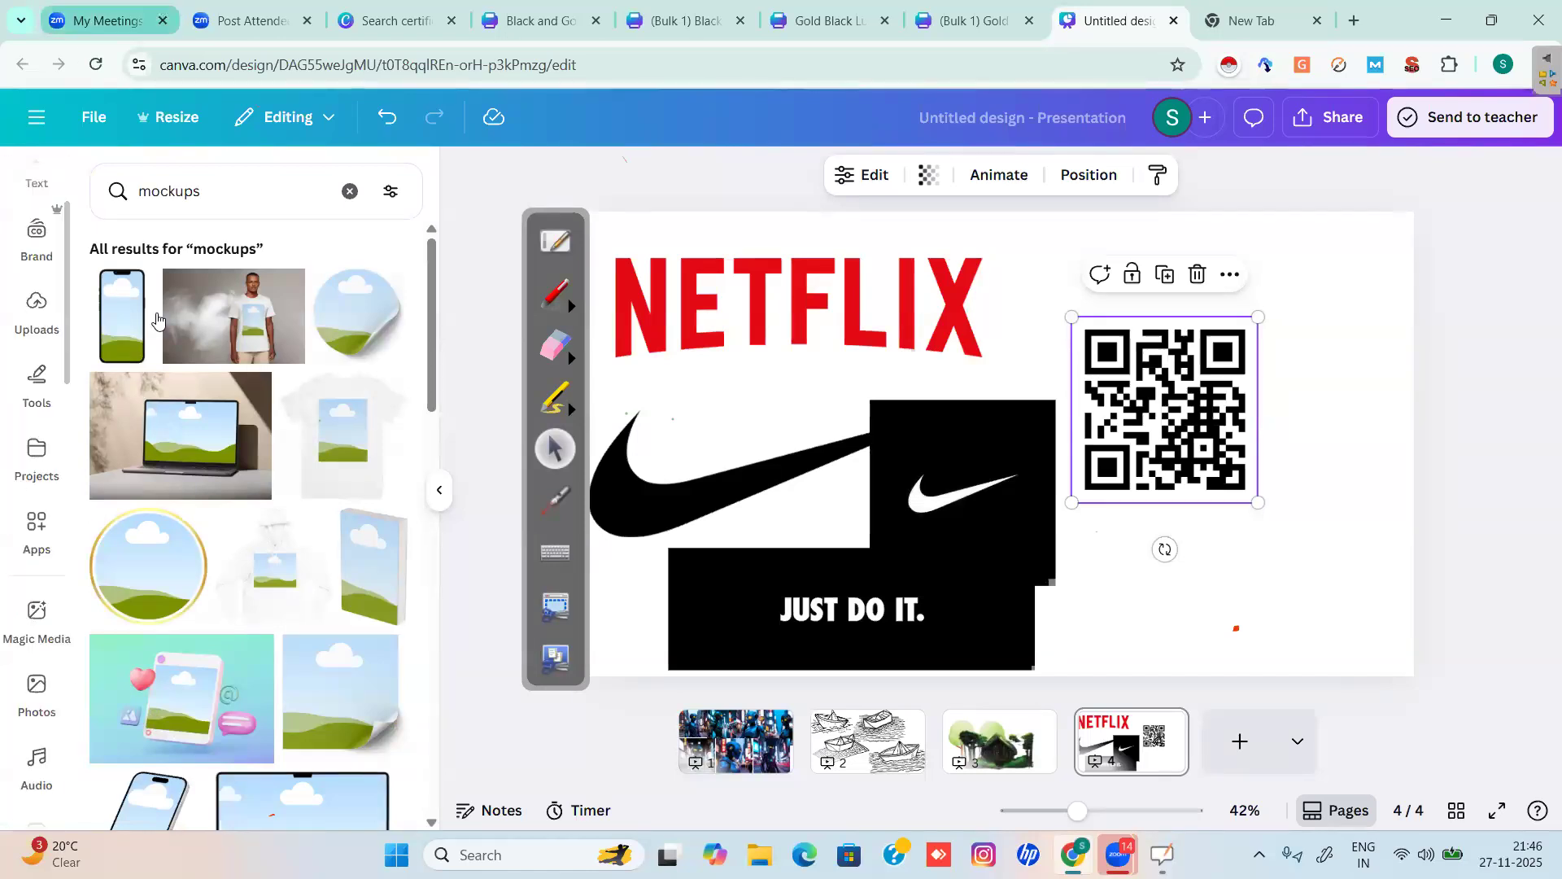
Back in the apps list, replace the QR code search with 'mockups' and open the Mockups app.
click(32, 551)
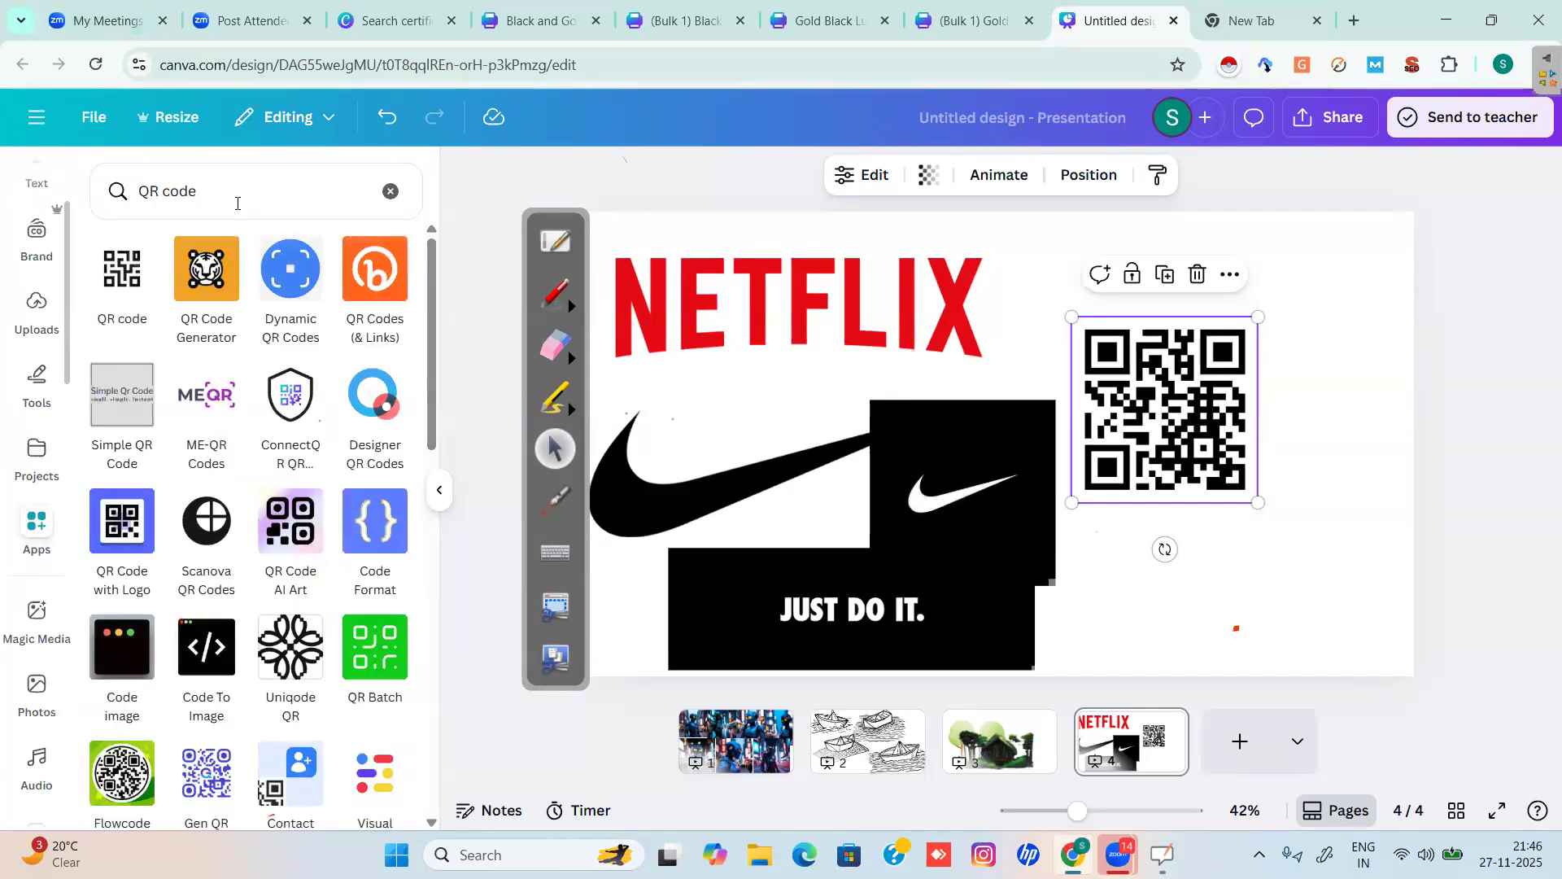
click(391, 190)
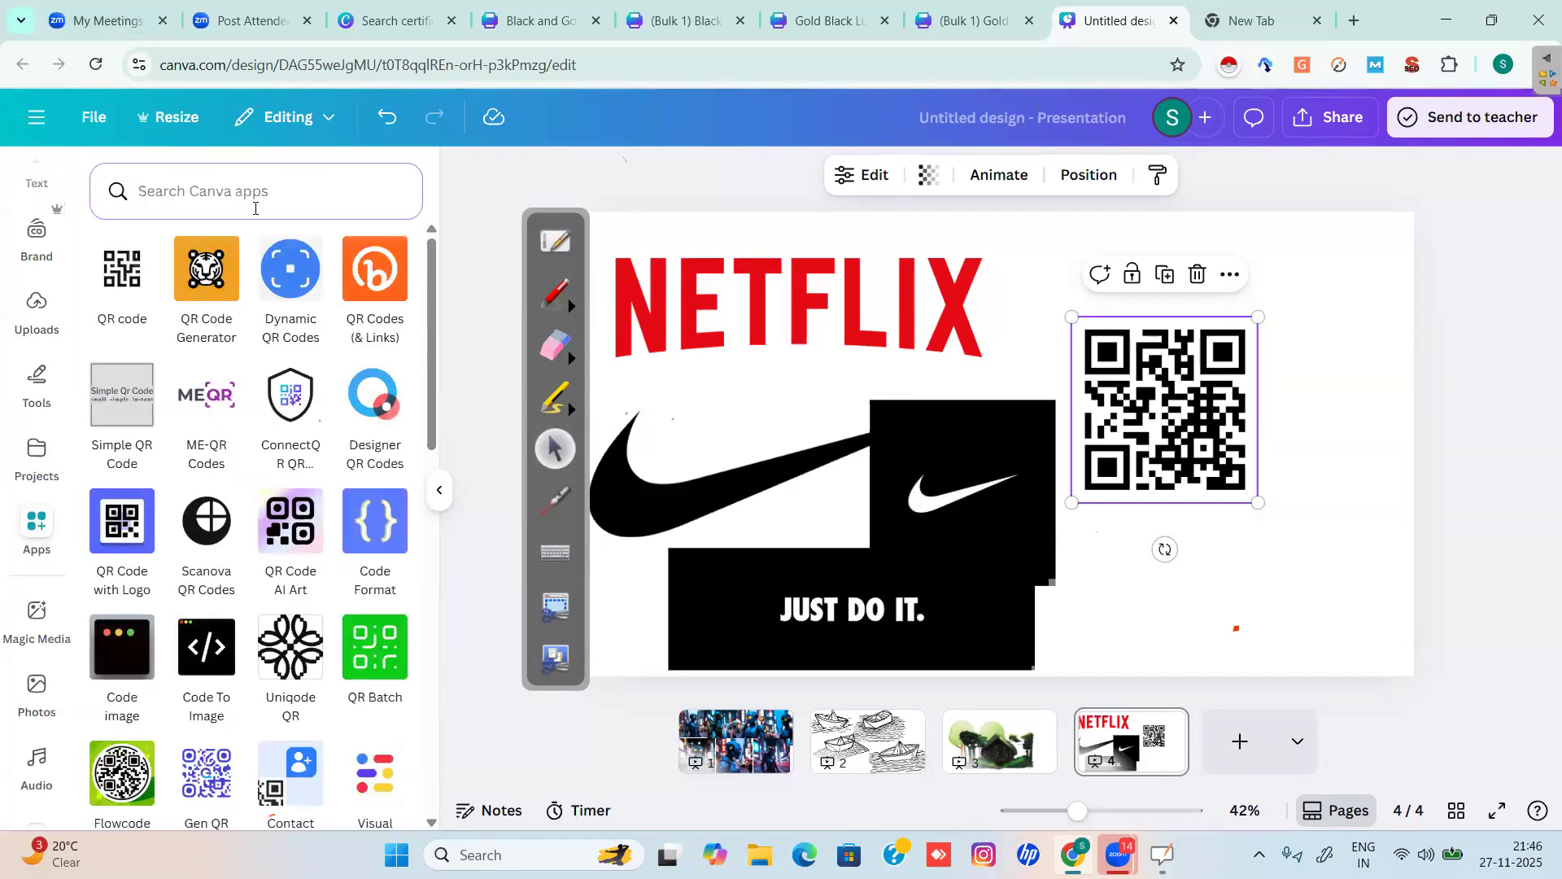
click(216, 196)
text(m)
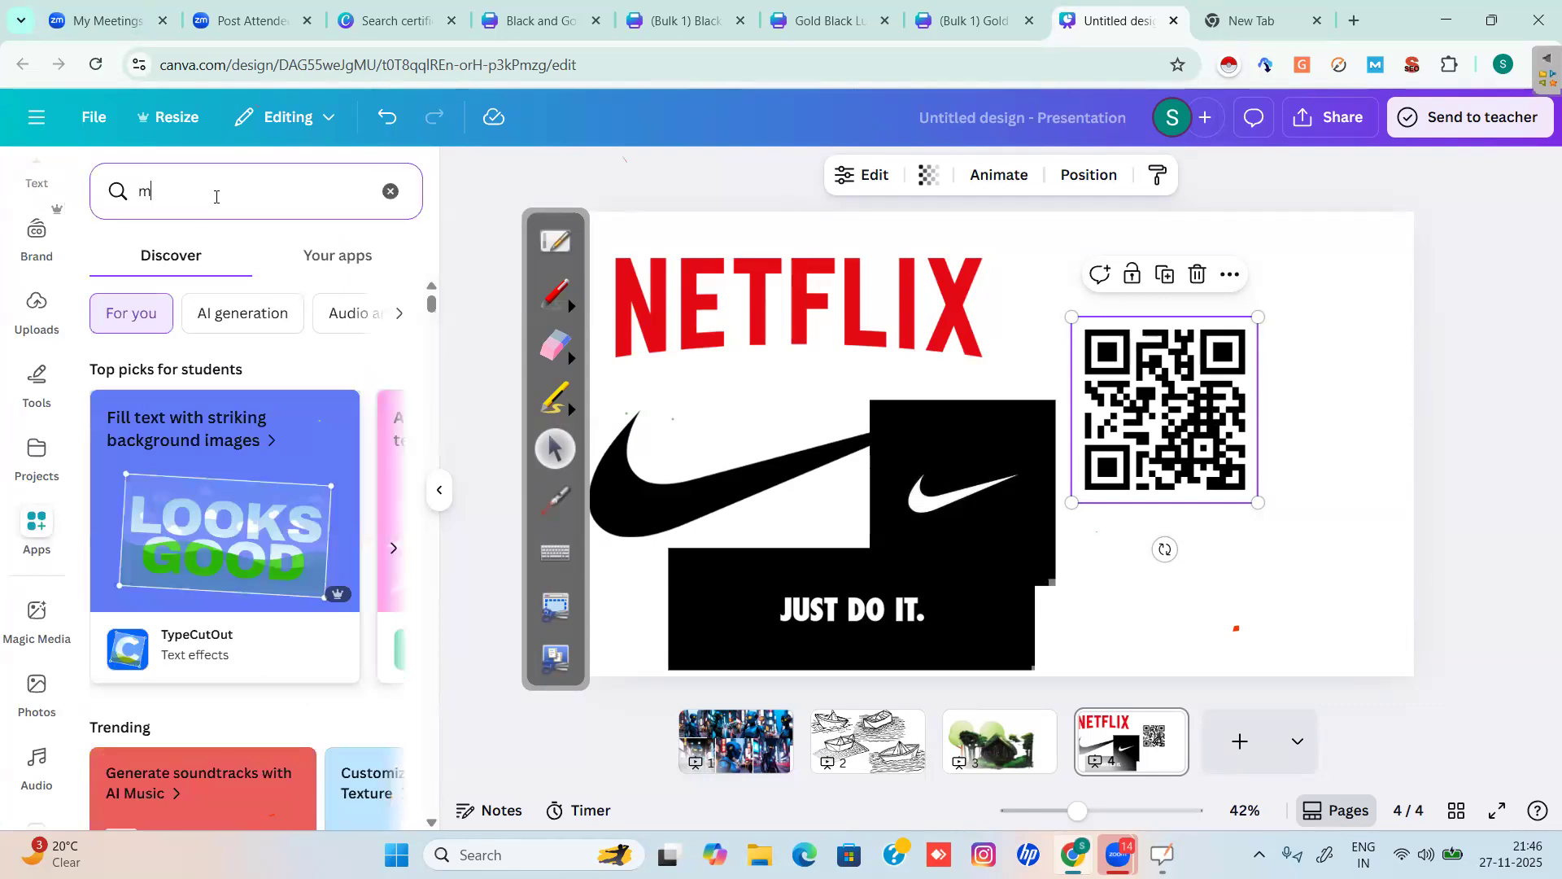
text(oc)
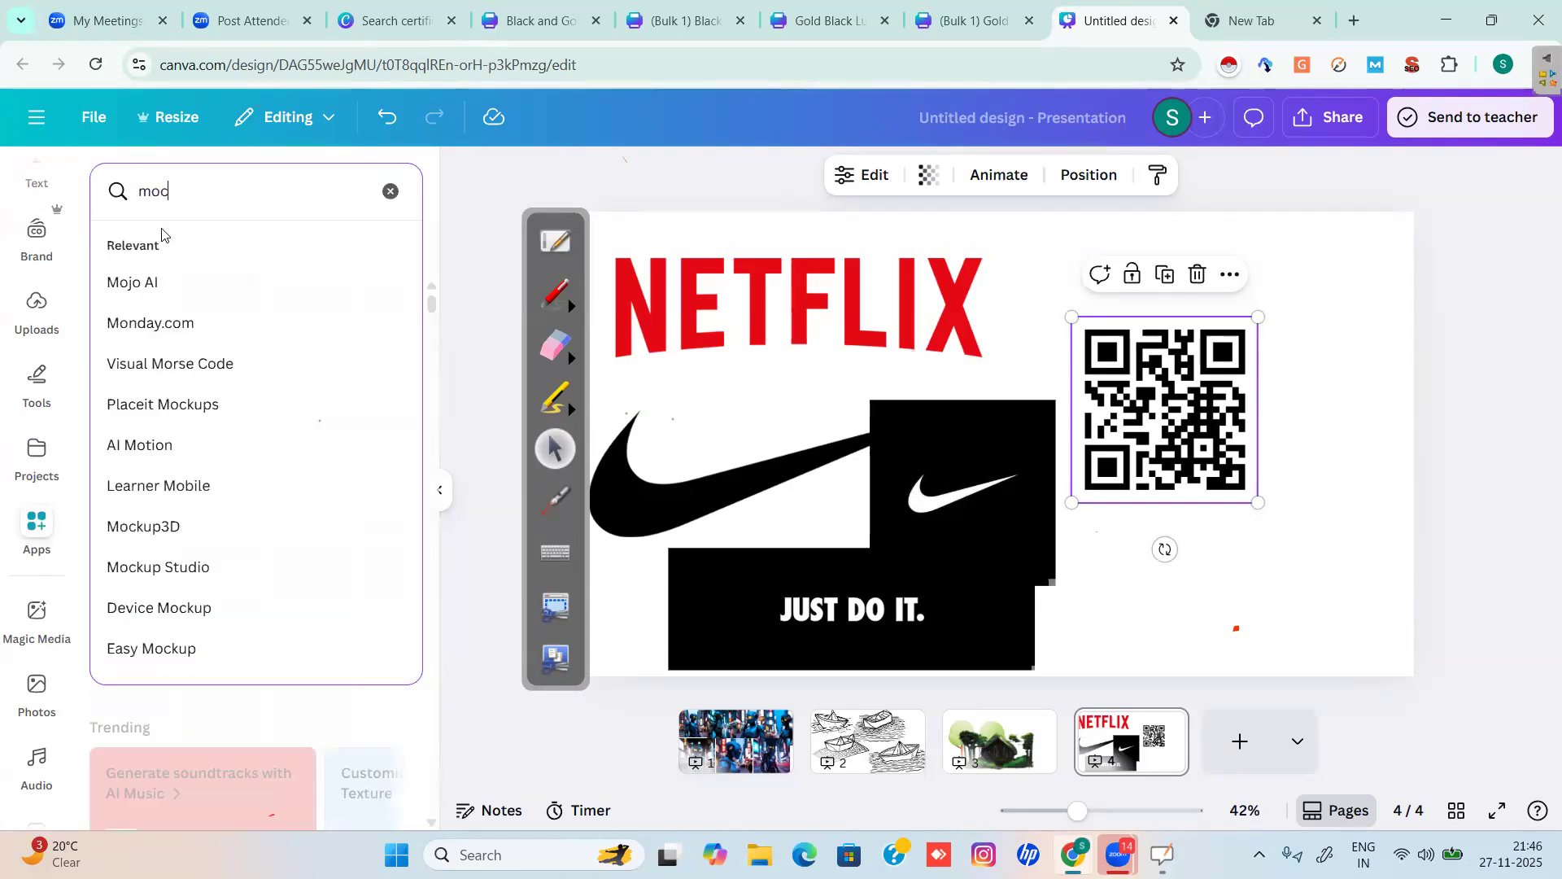
text(kups)
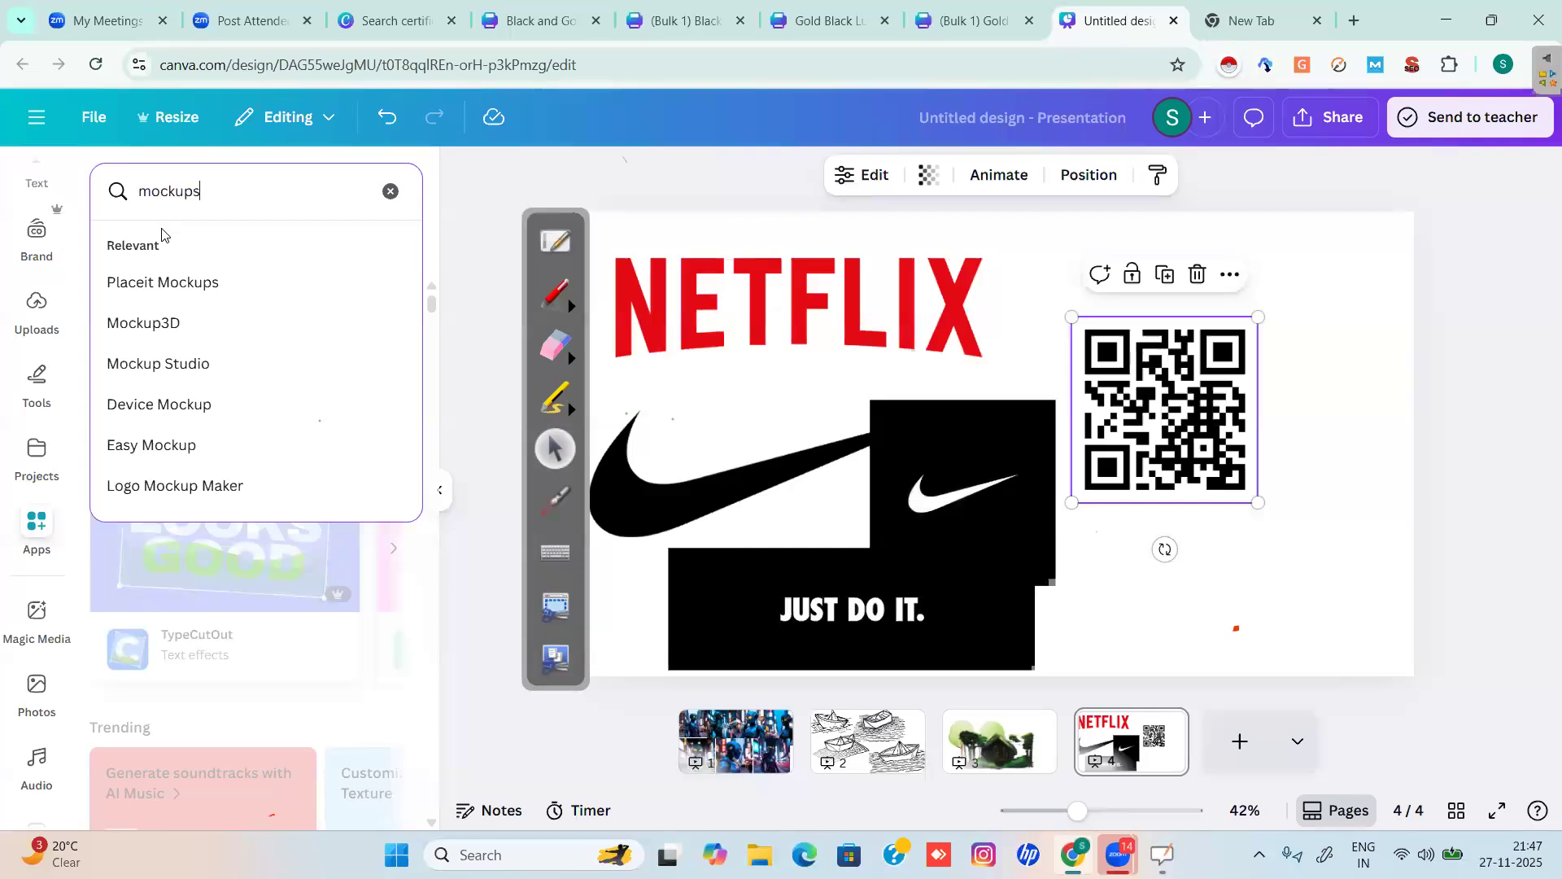
key(Return)
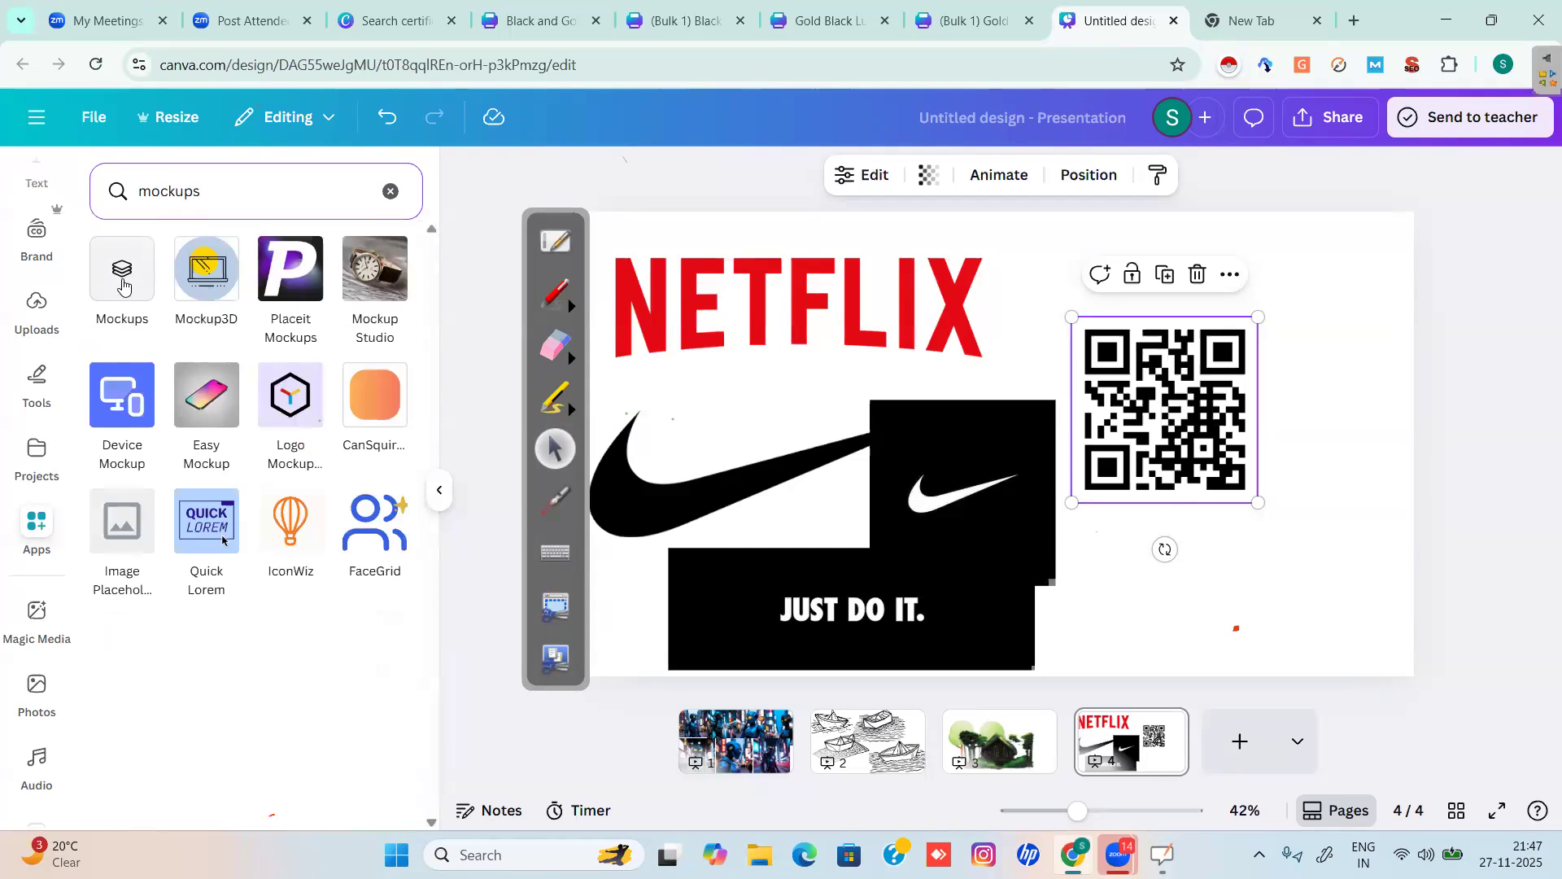
click(122, 283)
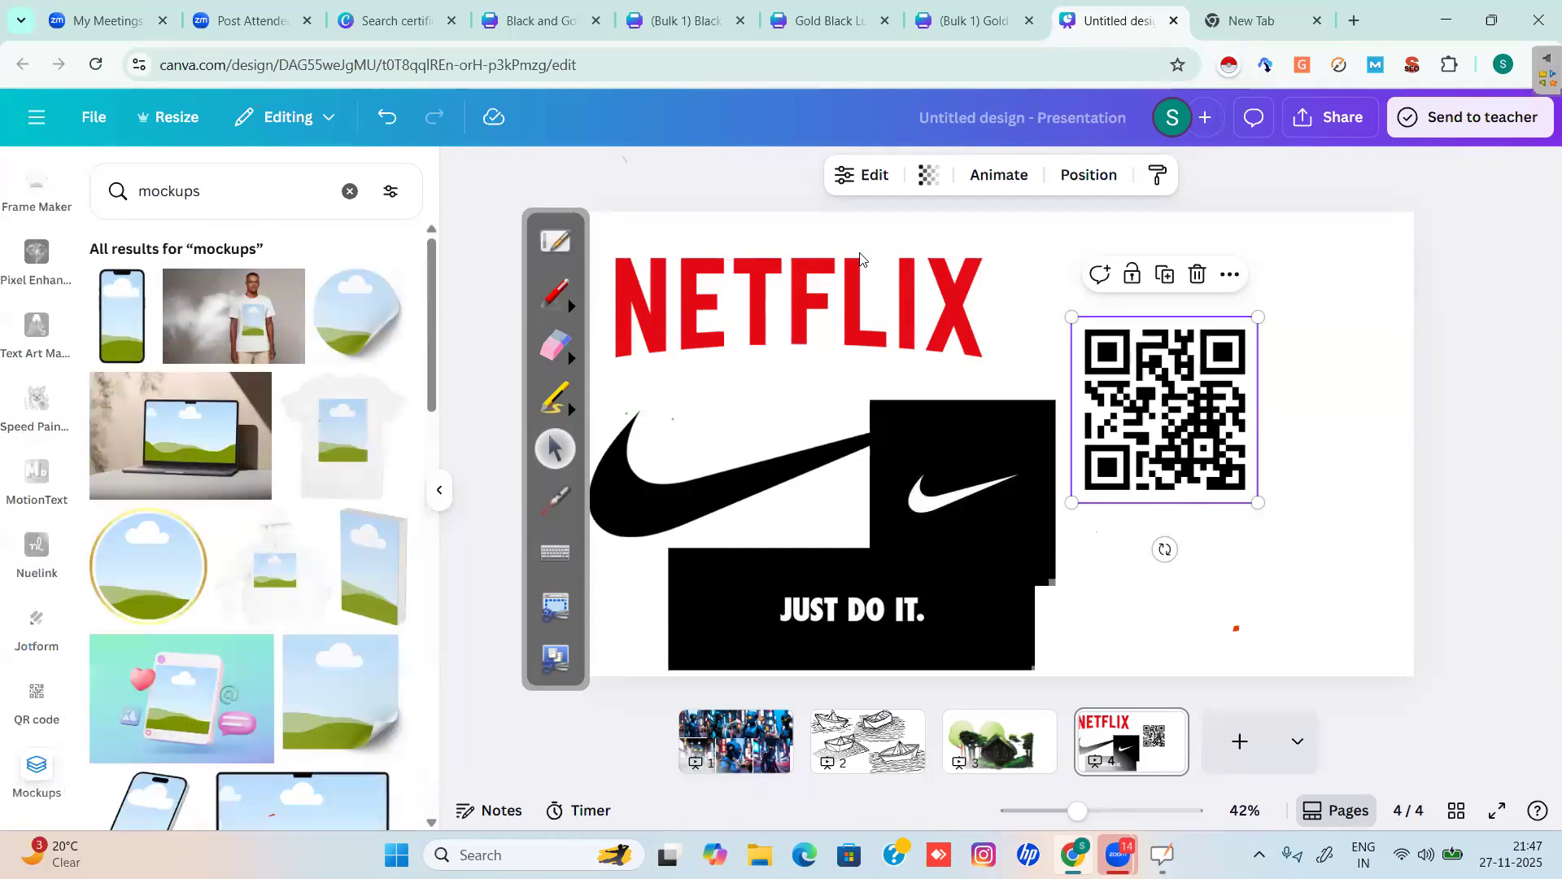
Add a blank page 5 holding the plant-and-chair and hand-and-tablet mockup videos.
click(1237, 744)
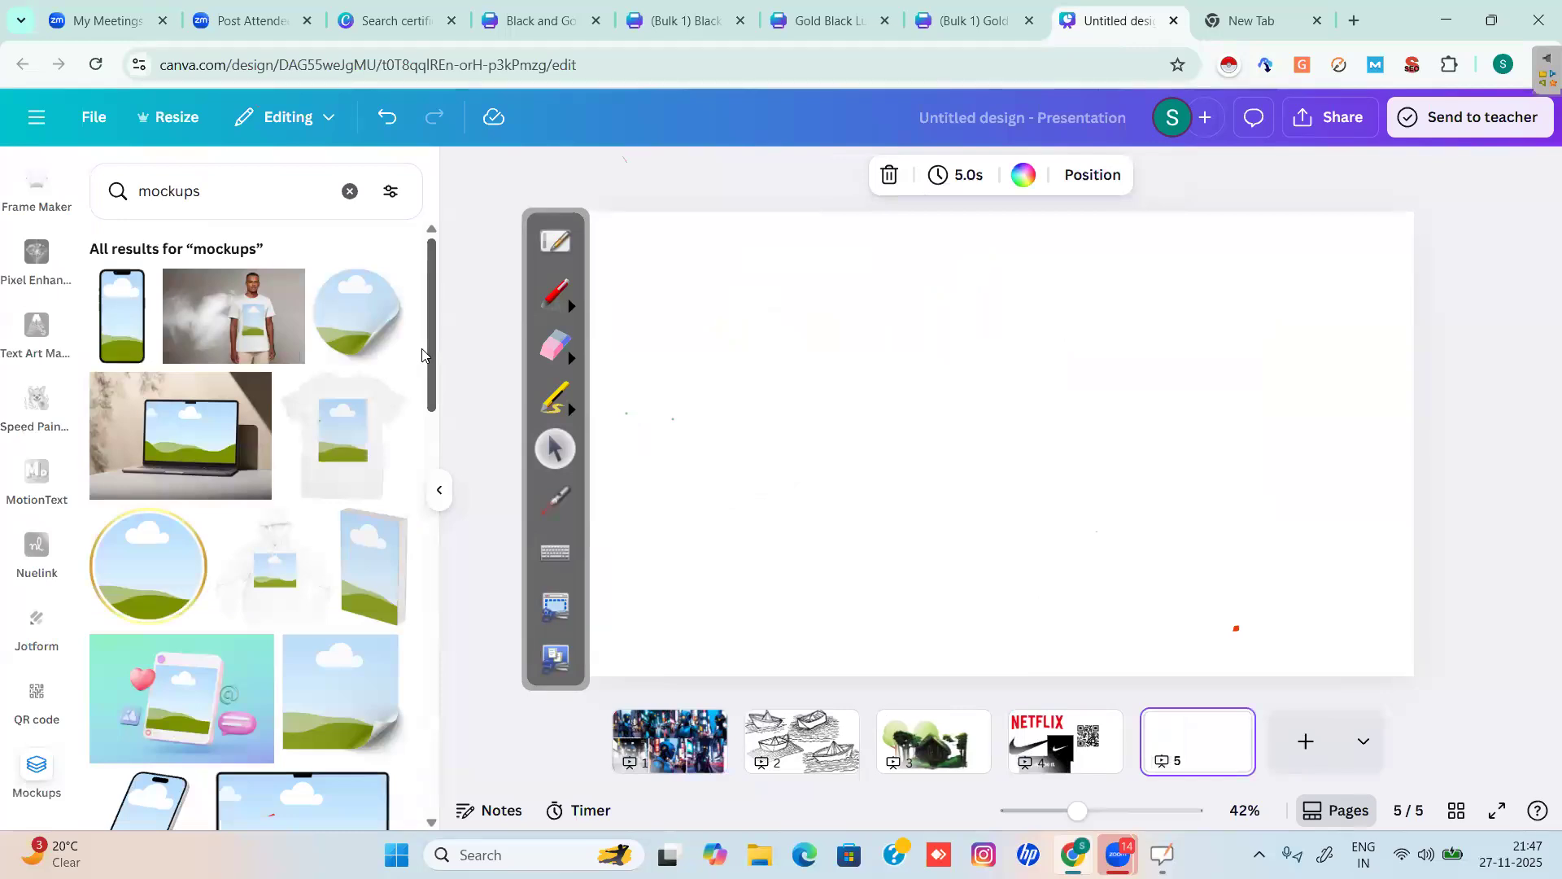
scroll(431, 320, down, 1)
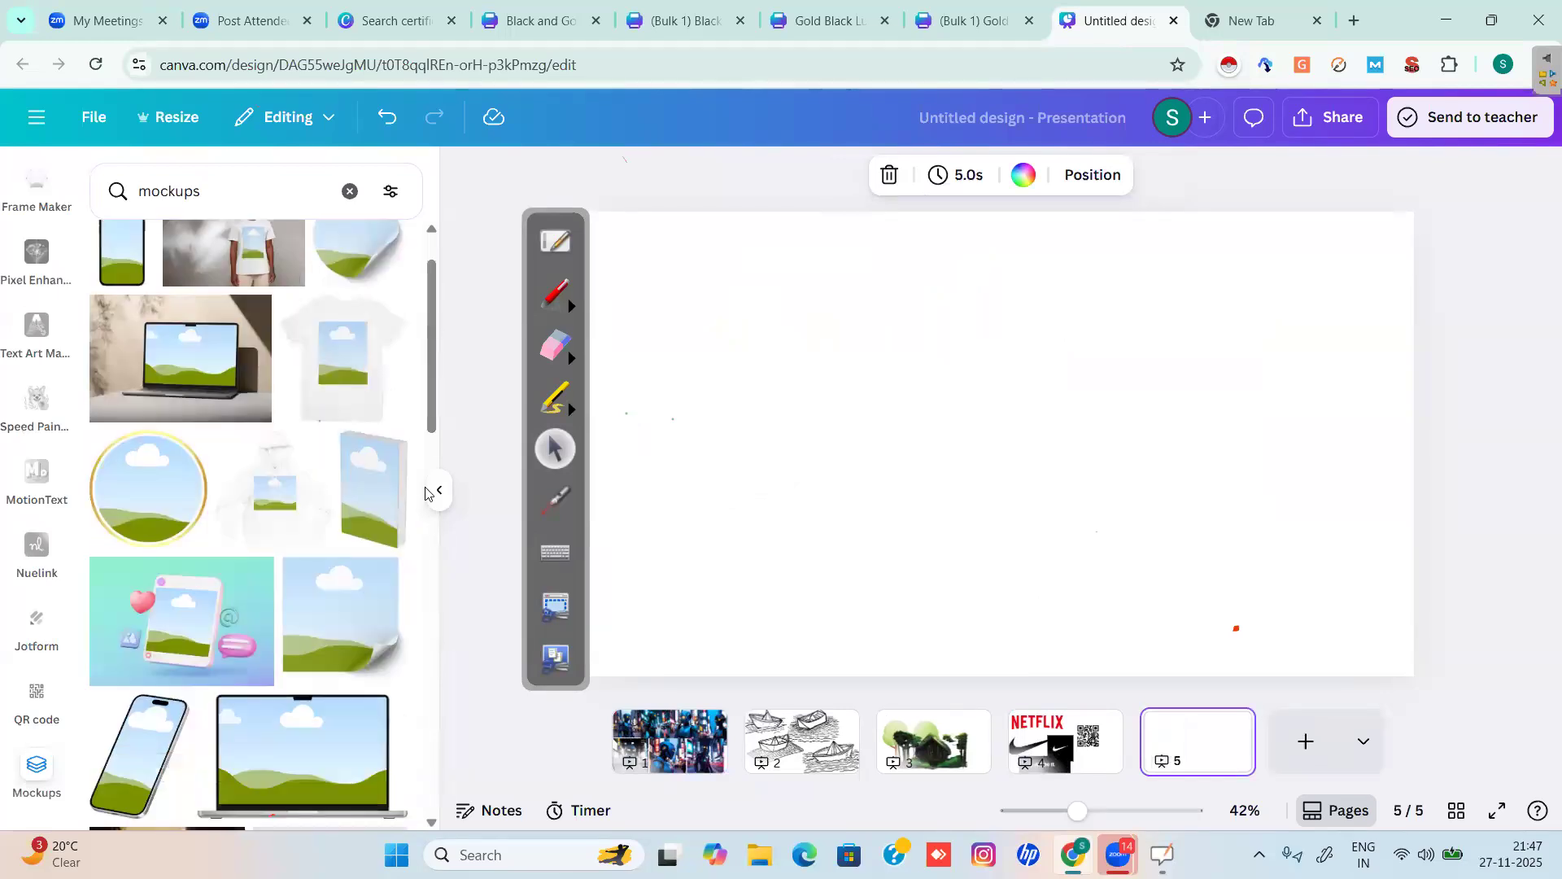
click(428, 495)
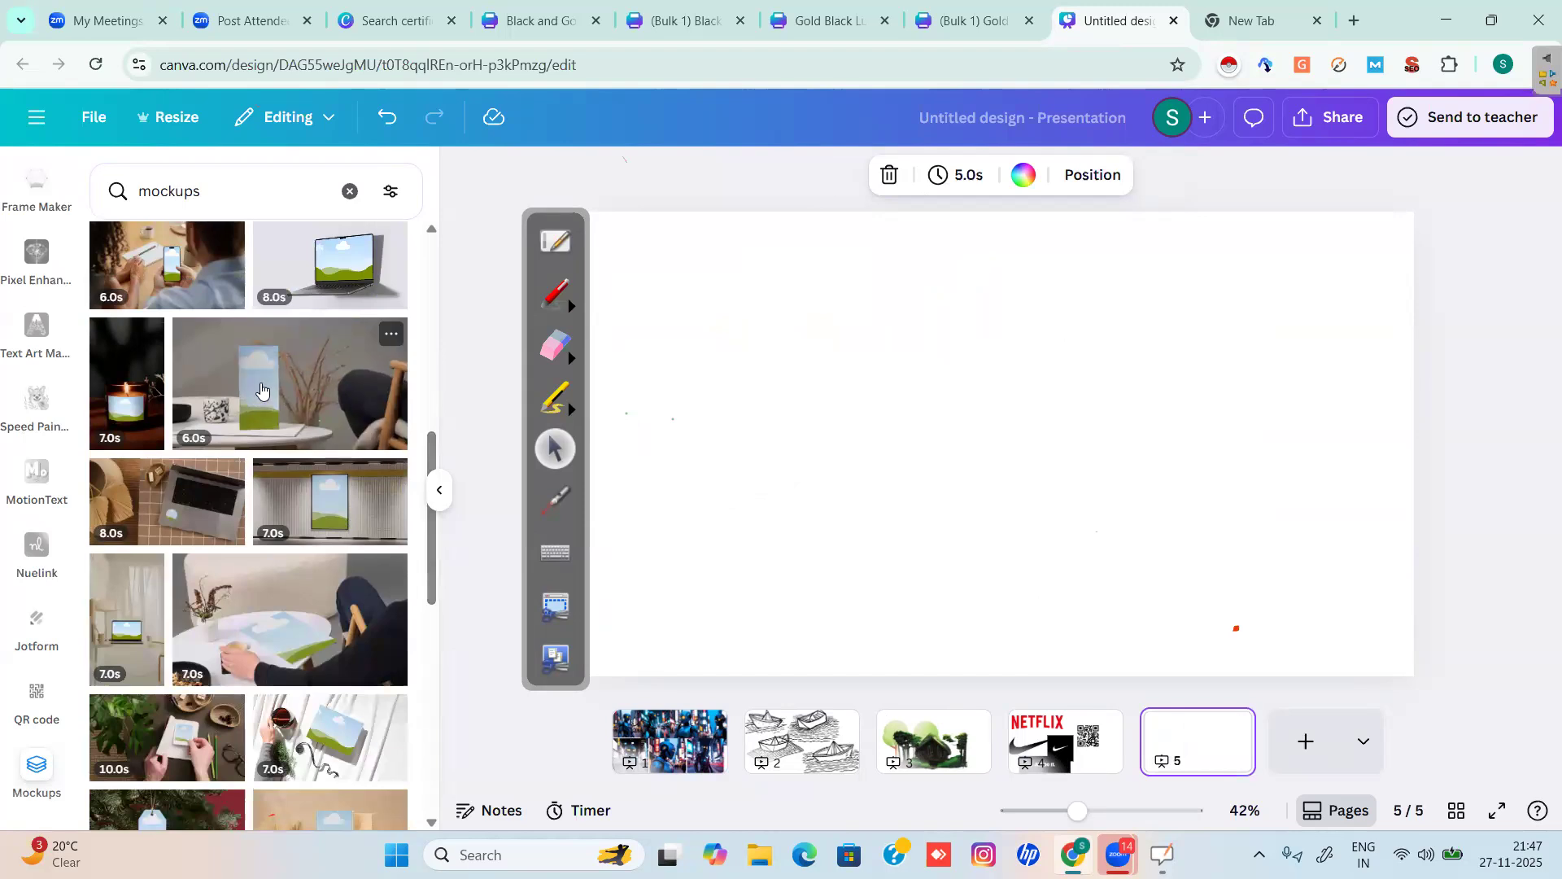
click(260, 391)
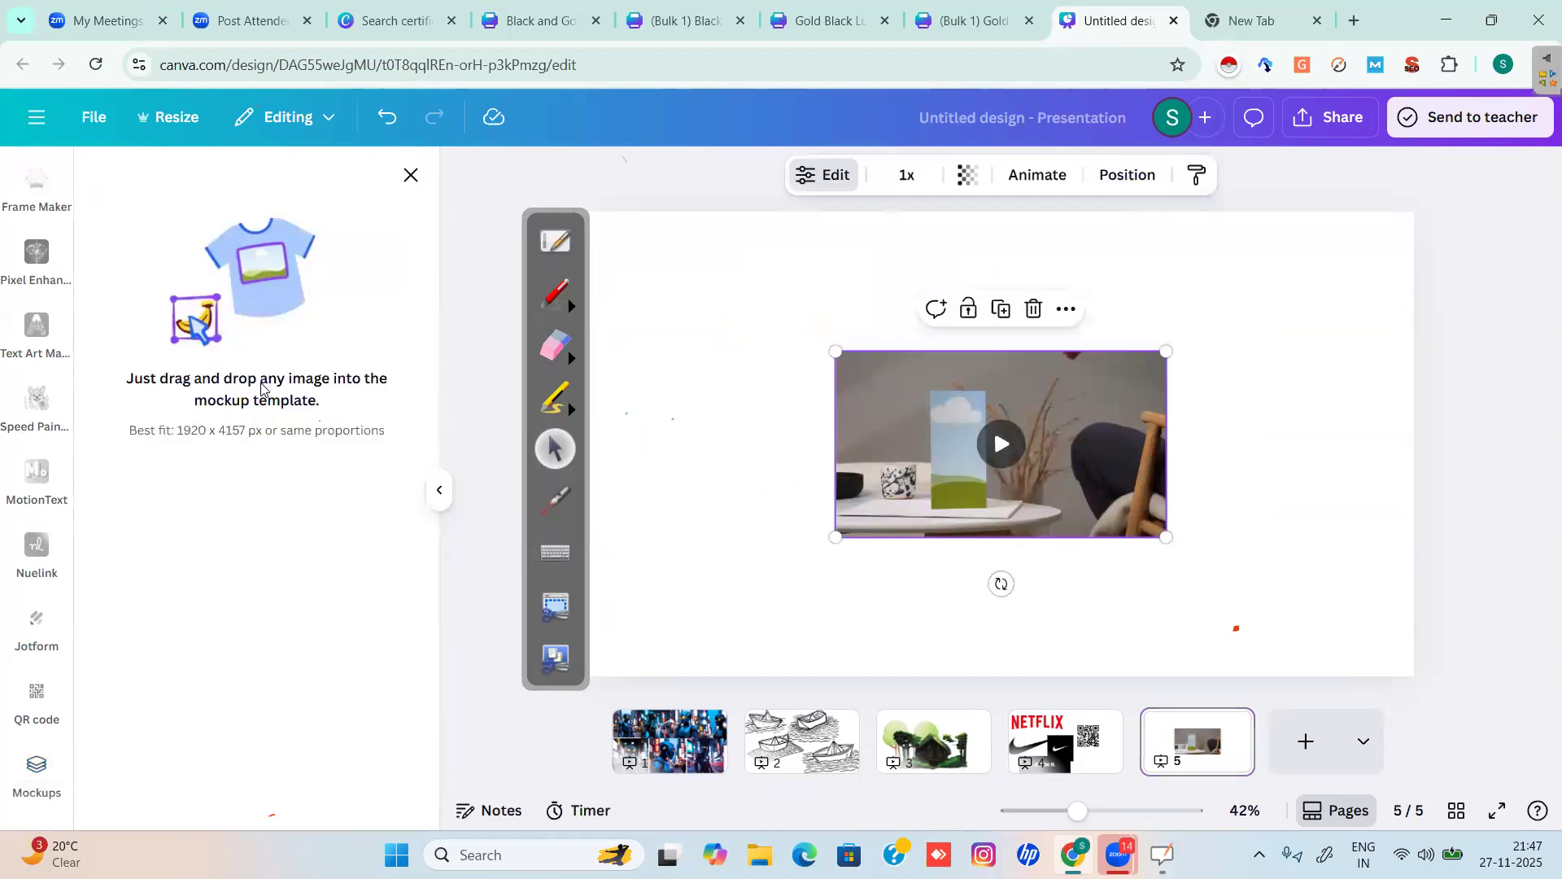
click(413, 177)
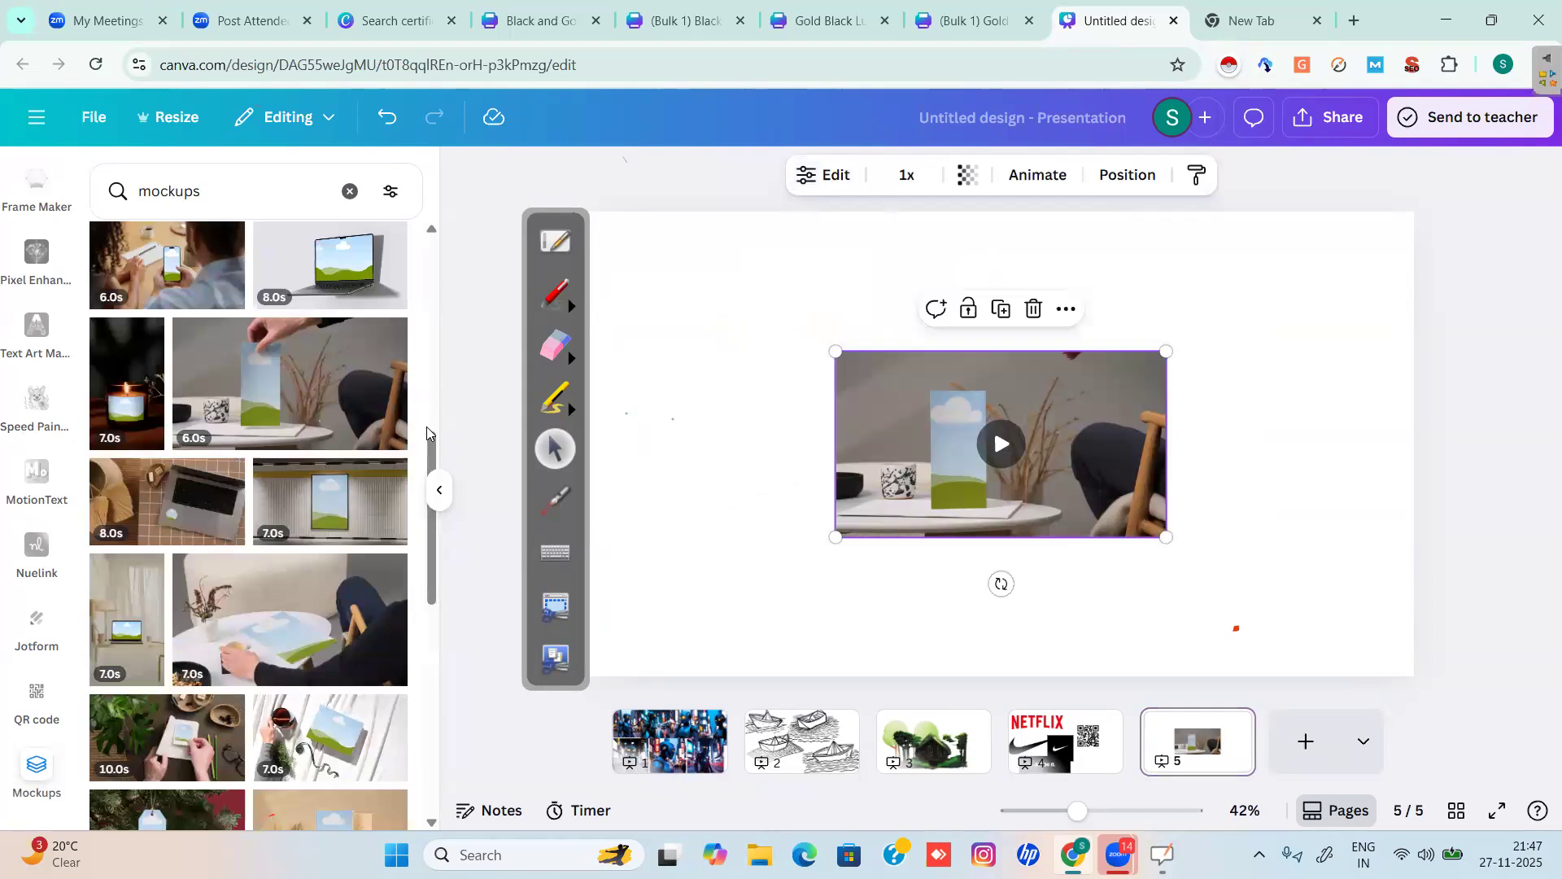
click(431, 718)
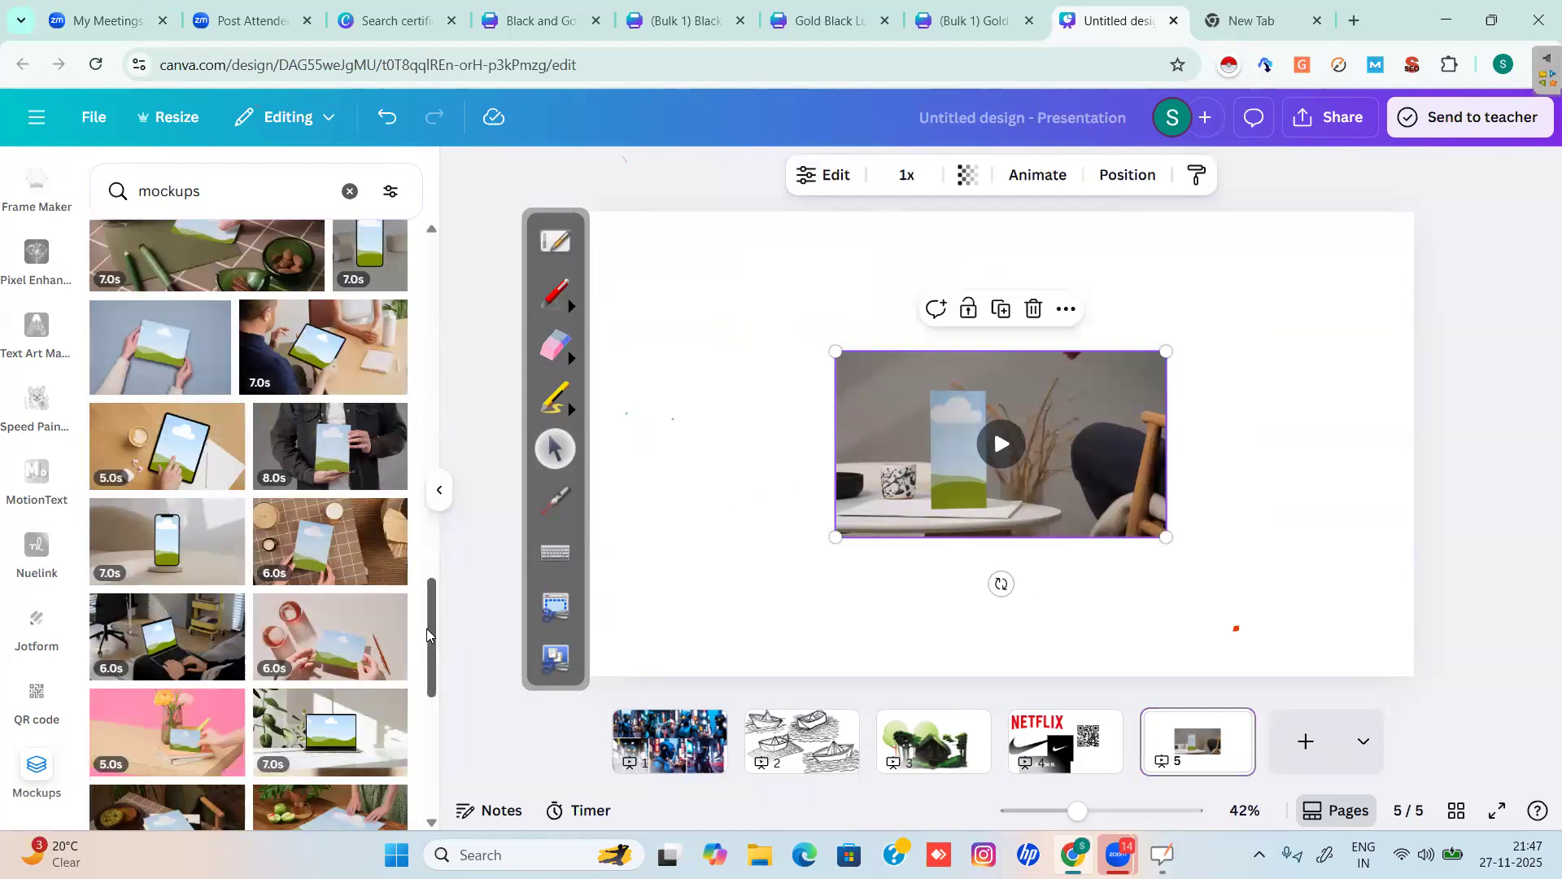
drag(427, 628, 427, 580)
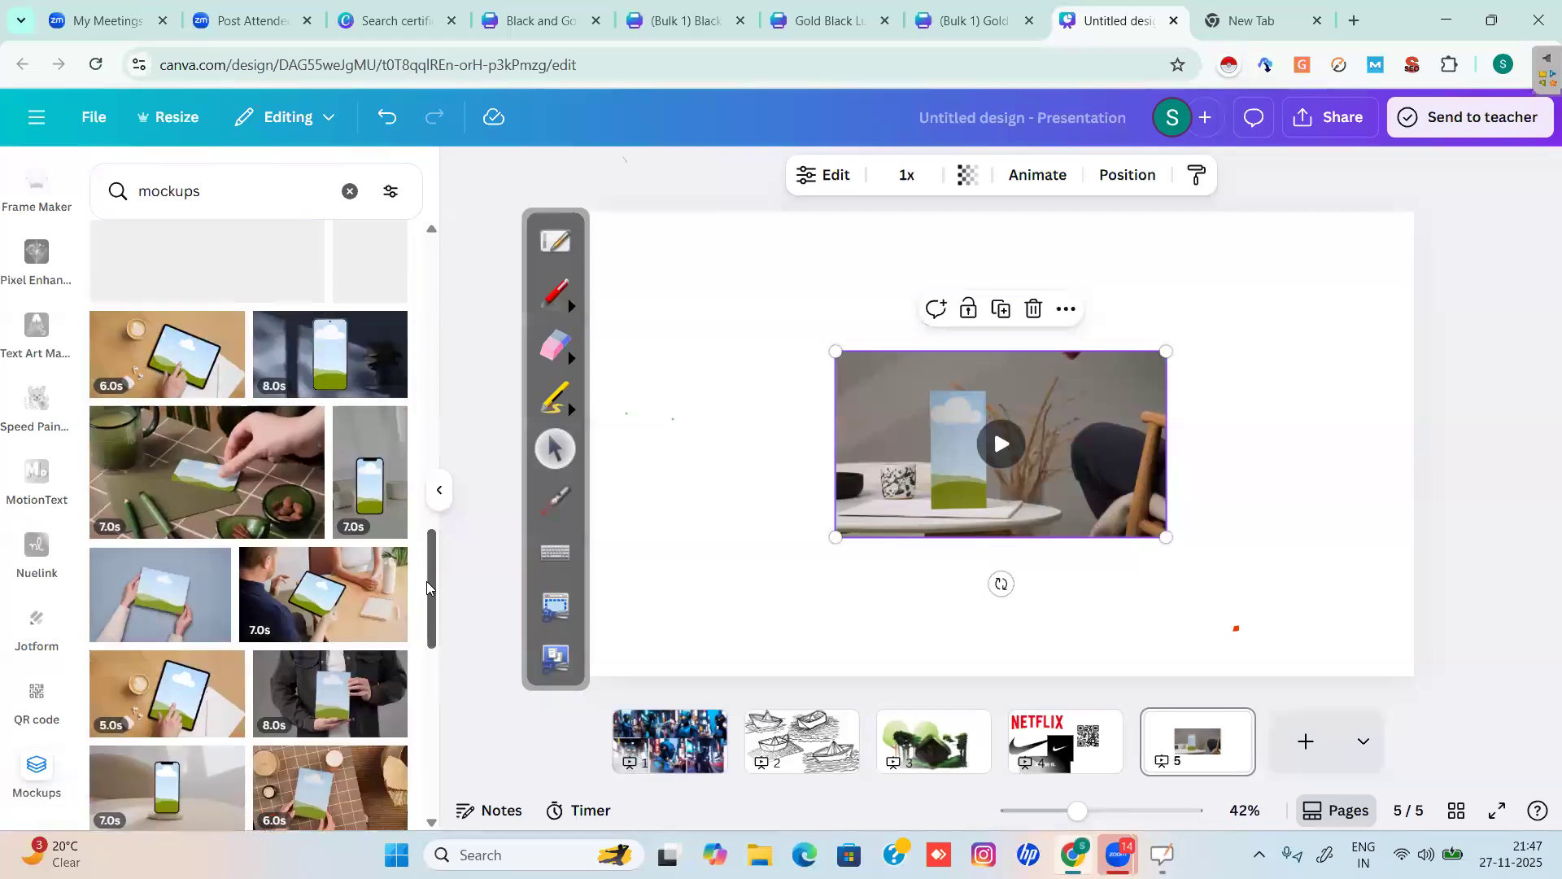
click(148, 452)
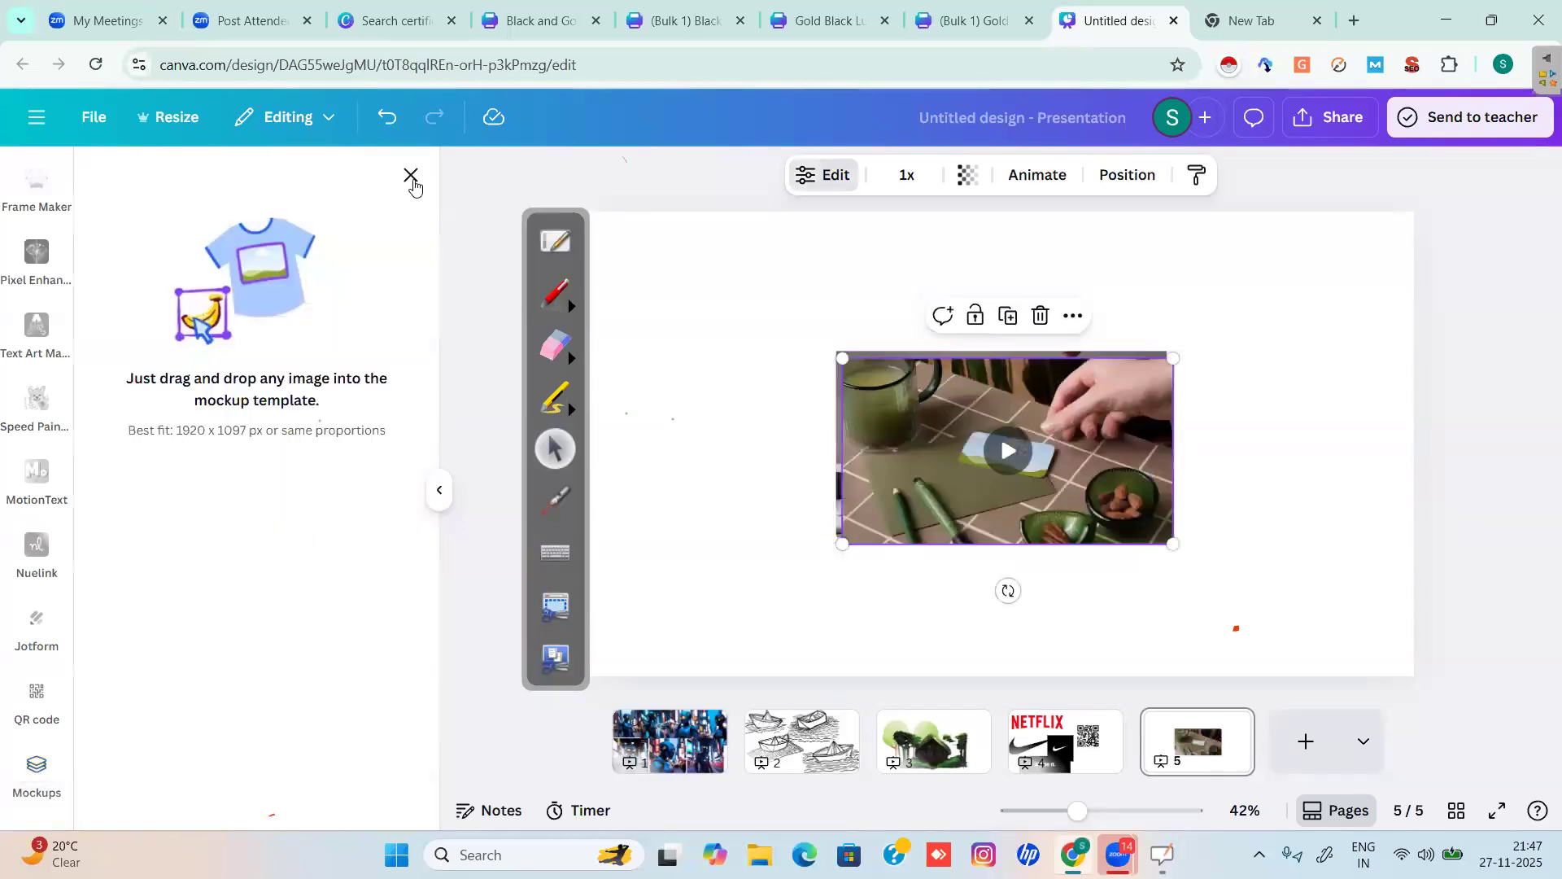
click(411, 176)
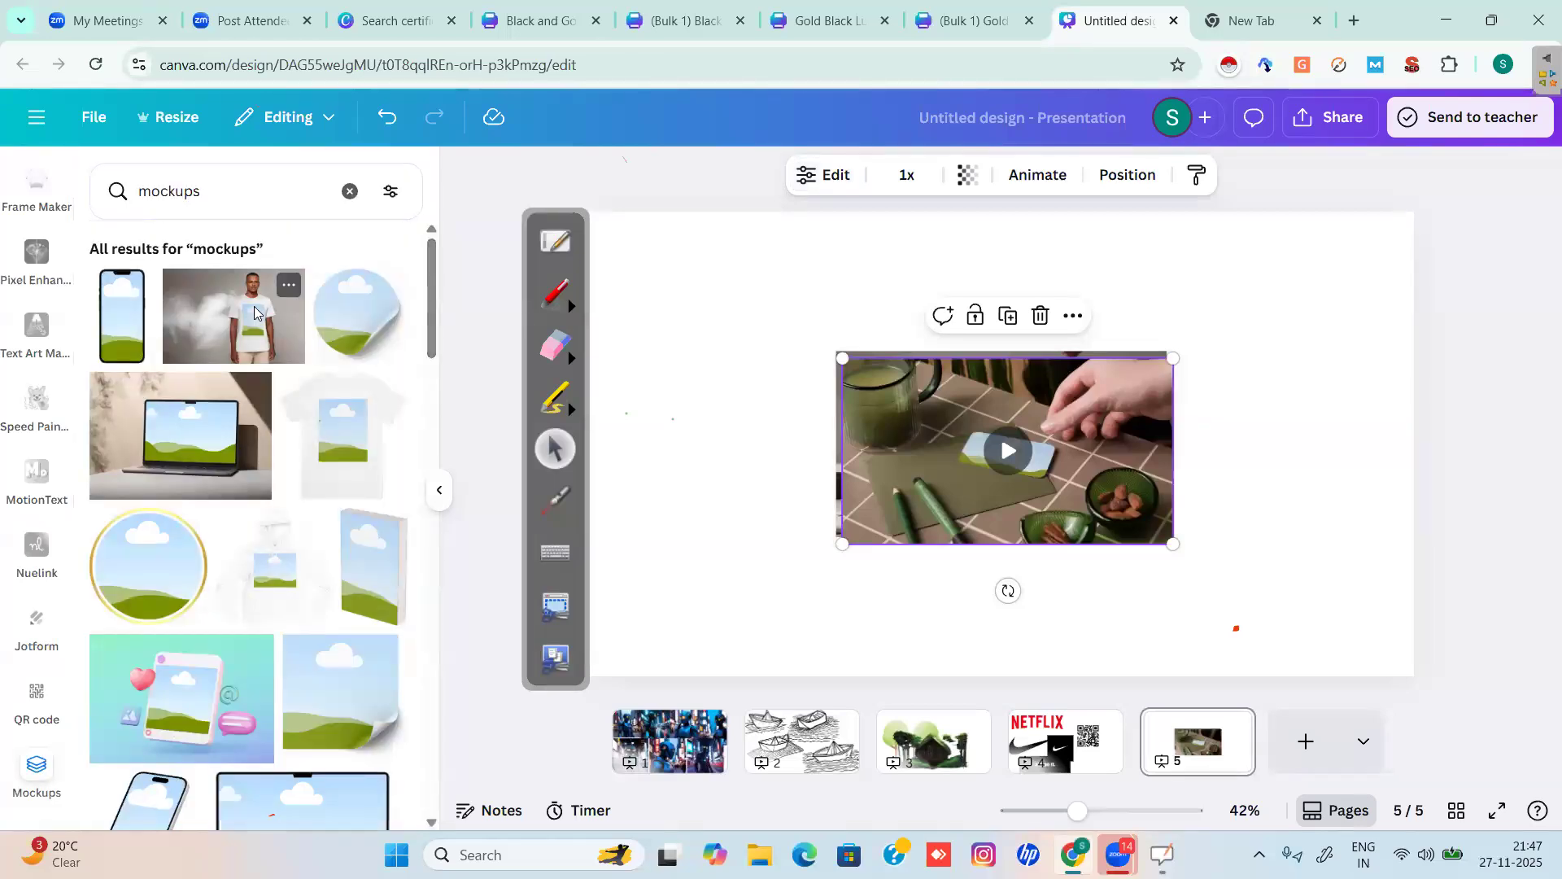
Add the T-shirt mockup at top-left, plant-and-chair video top-right, tabletop video lower middle.
click(254, 306)
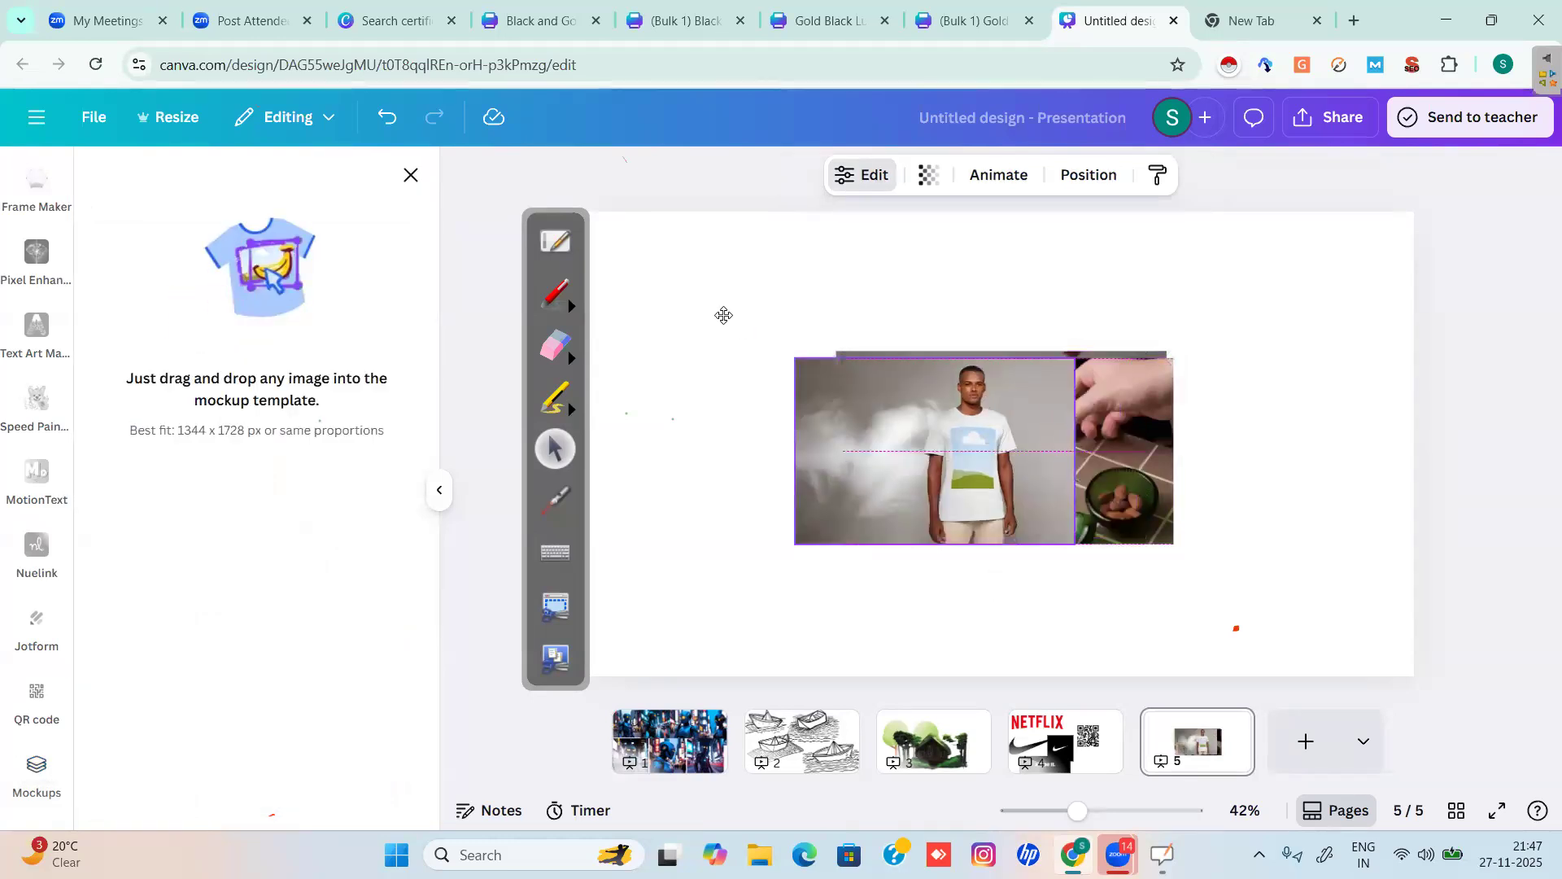
drag(723, 314, 722, 313)
drag(996, 504, 746, 582)
drag(1062, 453, 1132, 329)
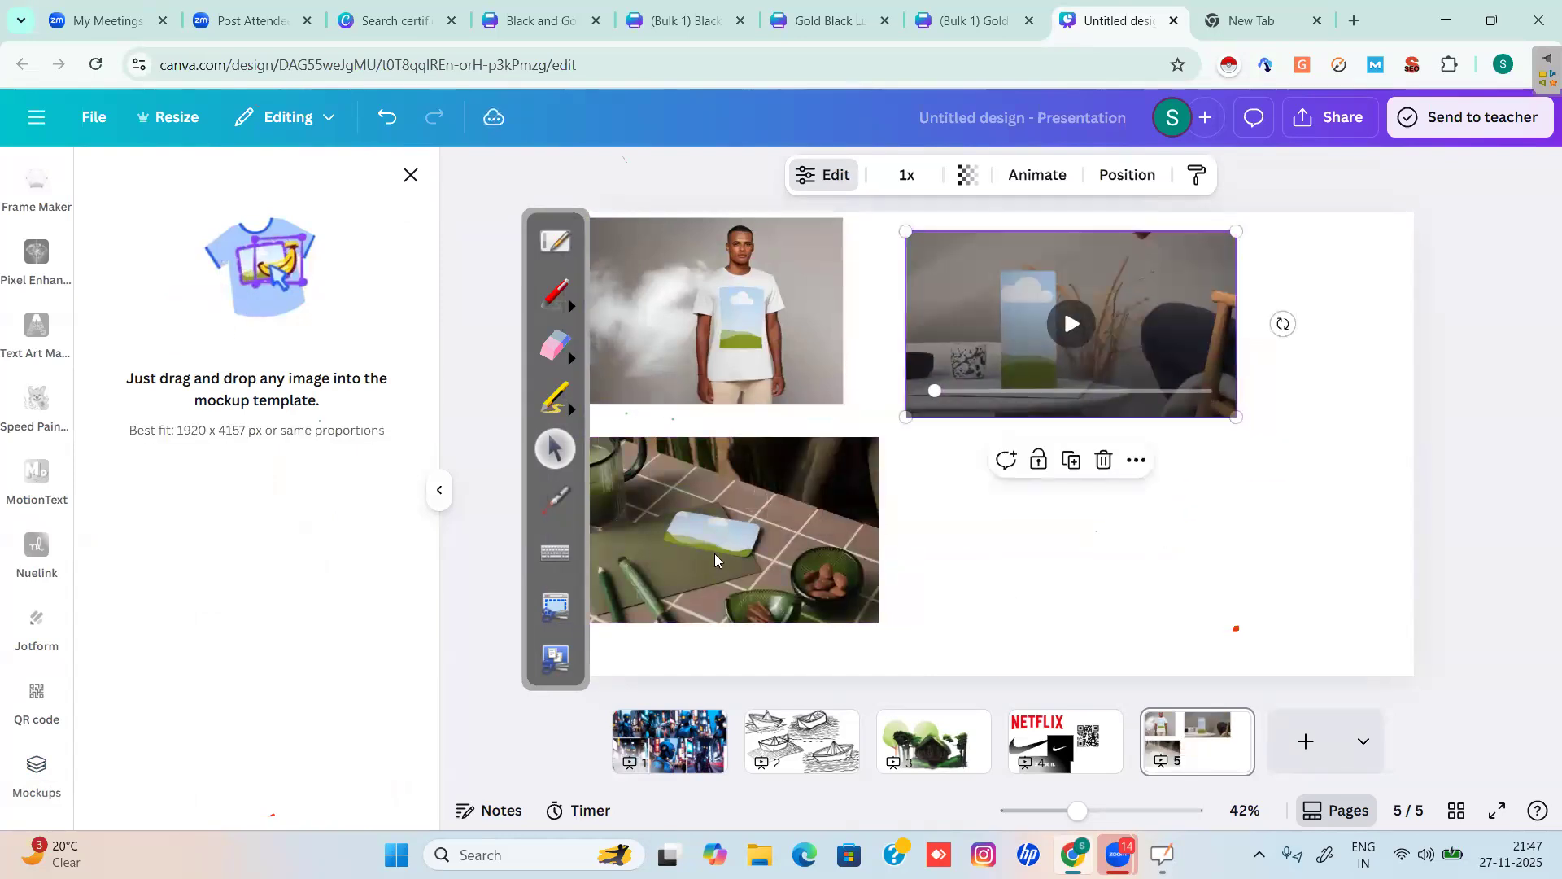
drag(715, 559, 892, 561)
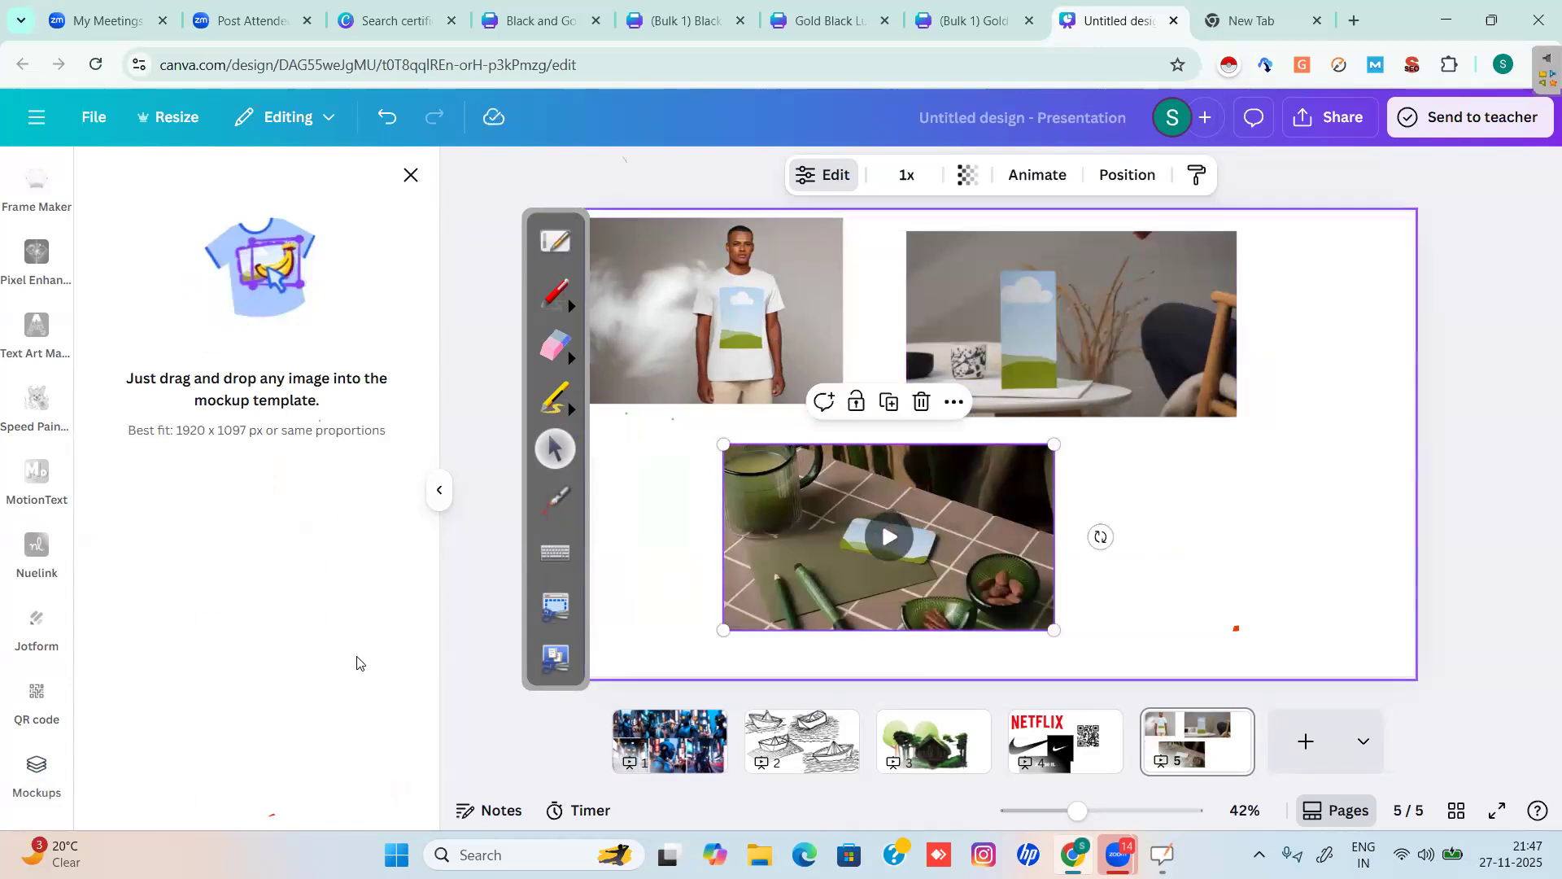
Close the mockup view and browse the uploaded images, including the 25% OFF graphic.
click(411, 175)
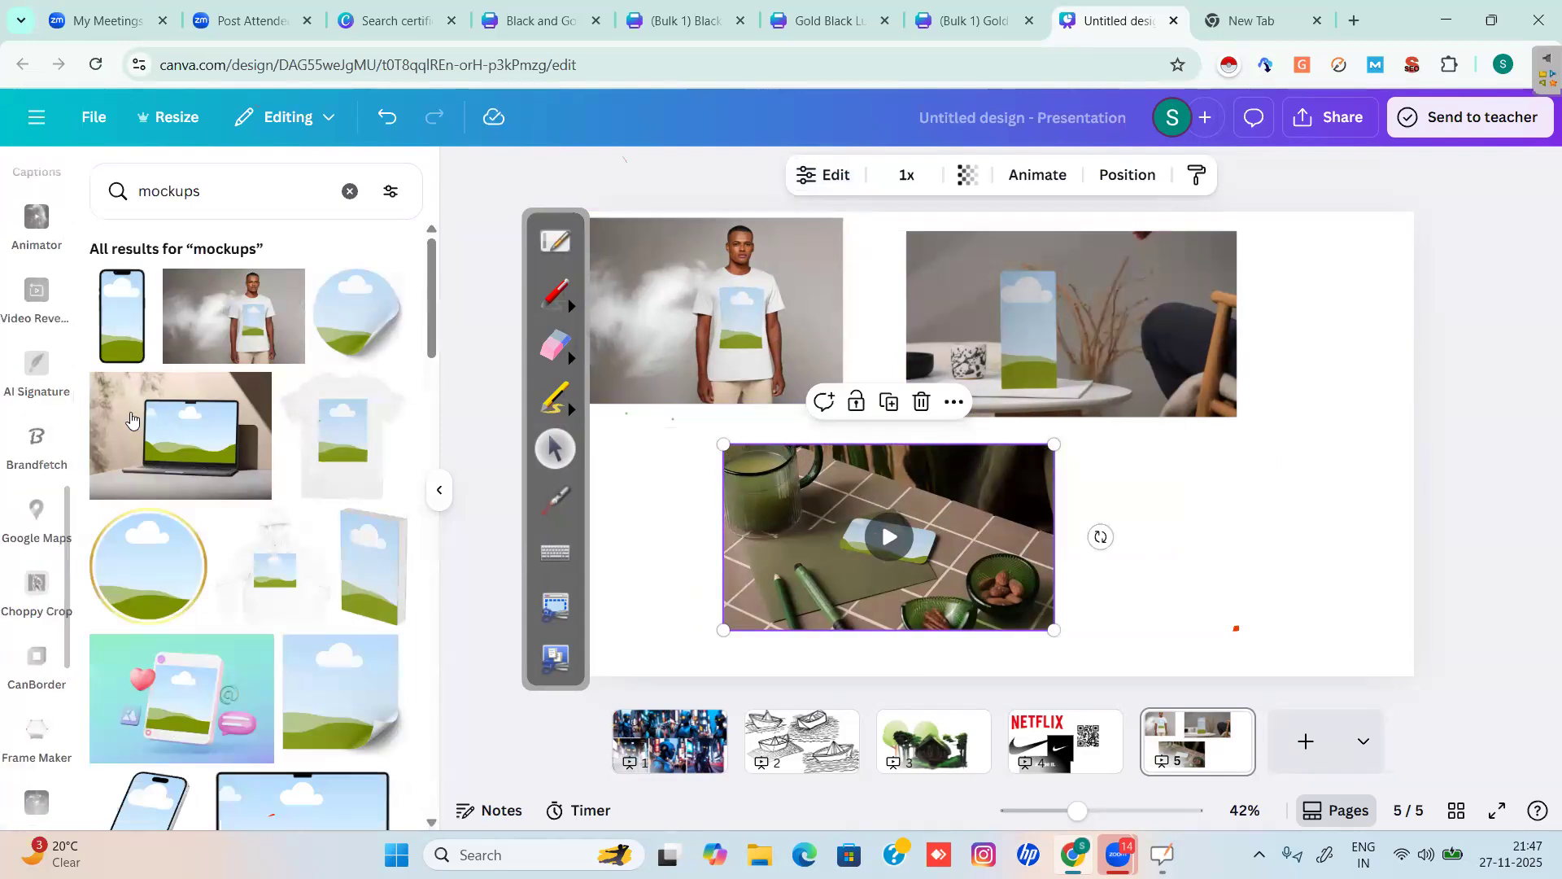
scroll(65, 530, up, 6)
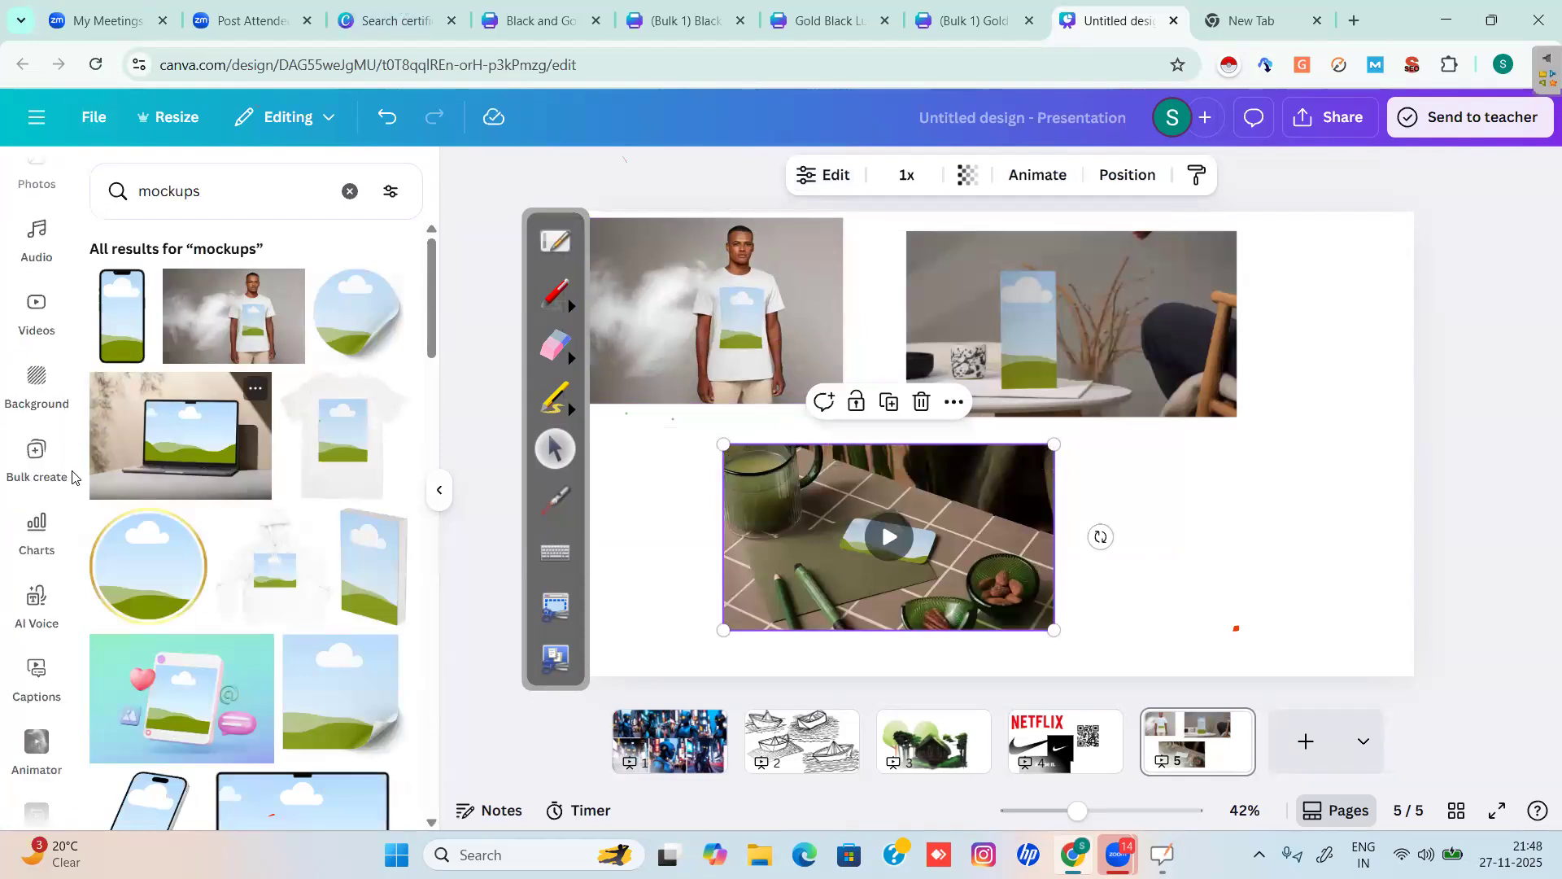
scroll(49, 456, up, 5)
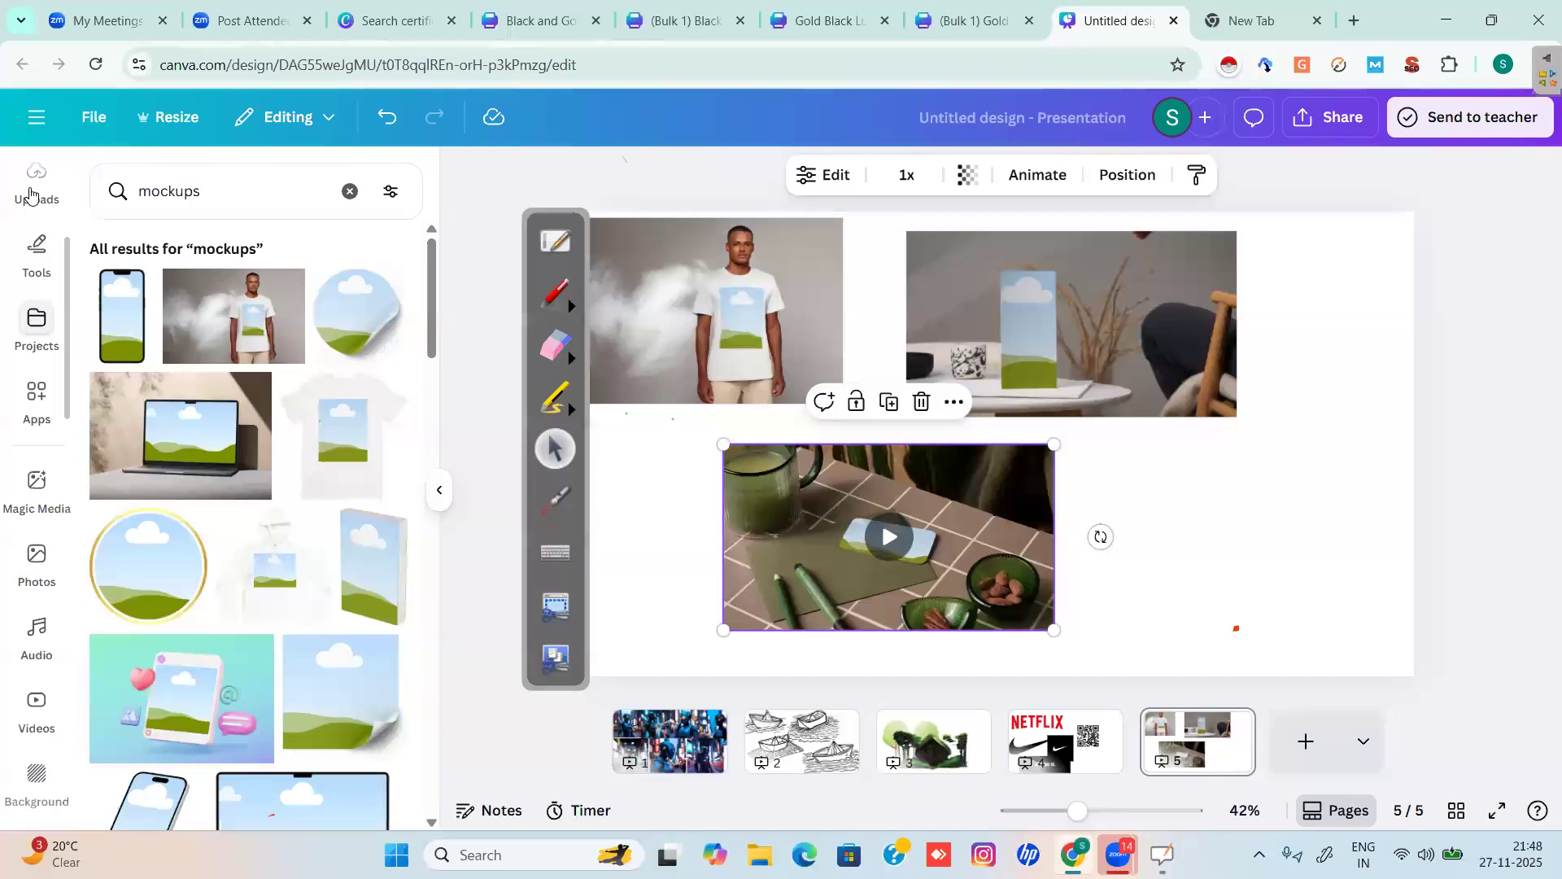
click(31, 189)
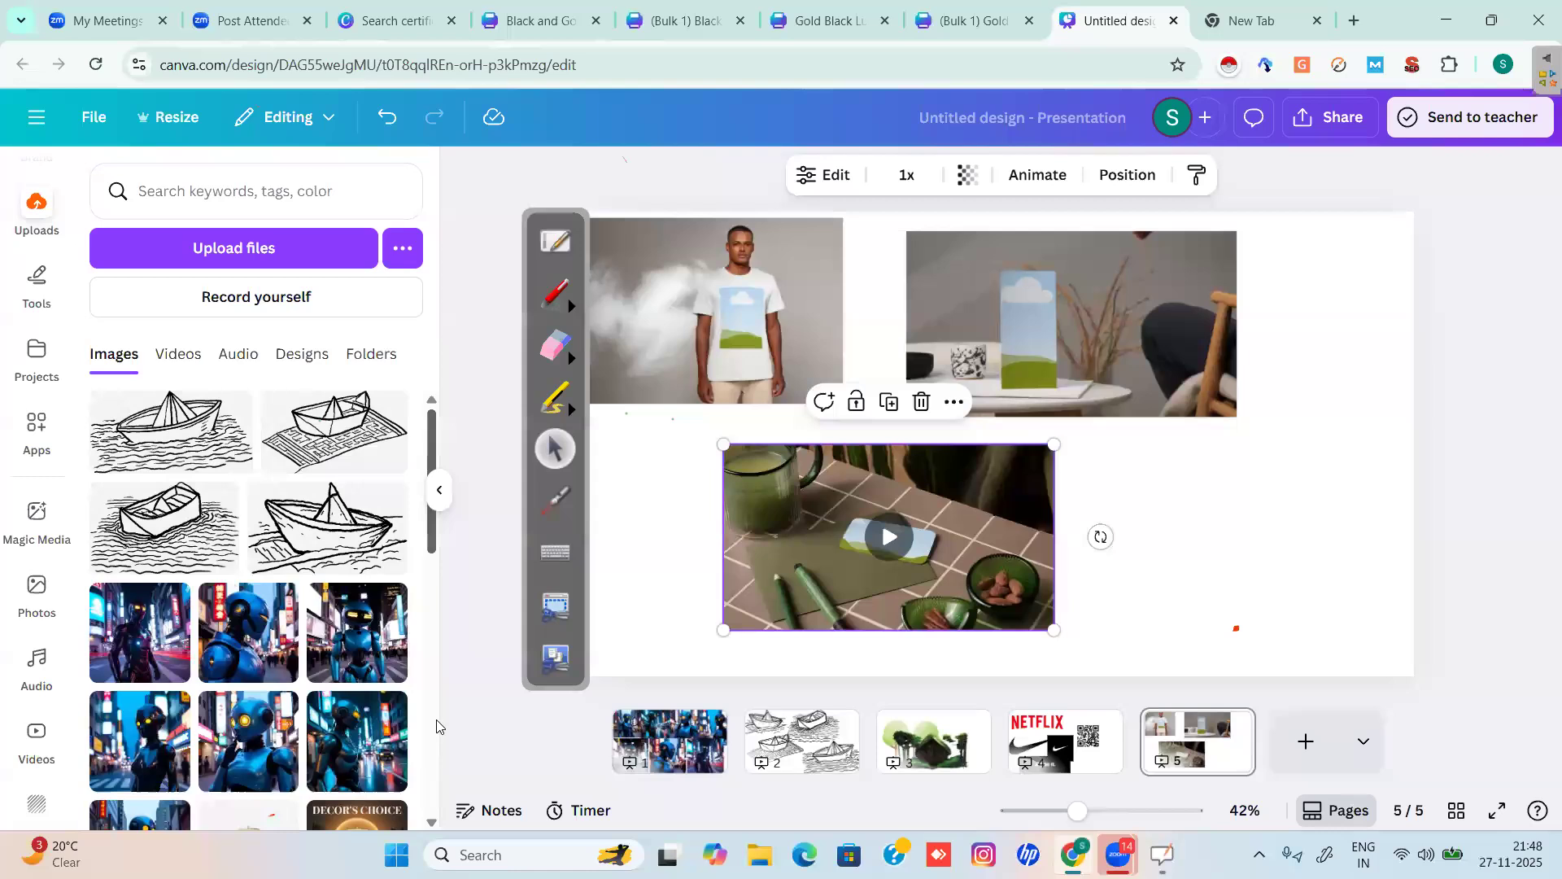
scroll(437, 720, down, 5)
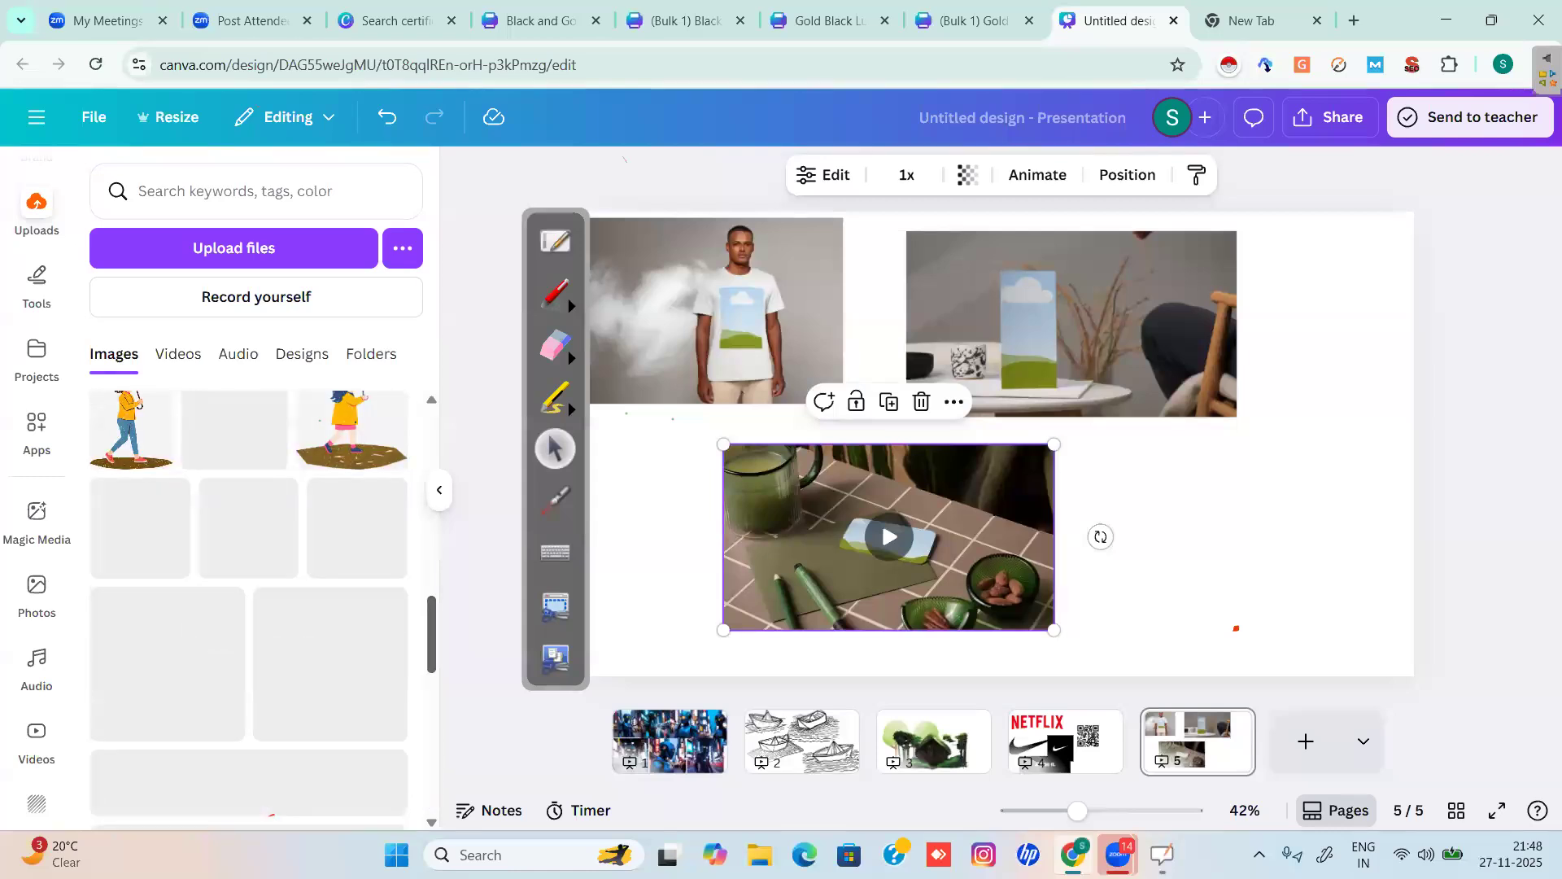
scroll(435, 690, down, 3)
scroll(441, 721, up, 15)
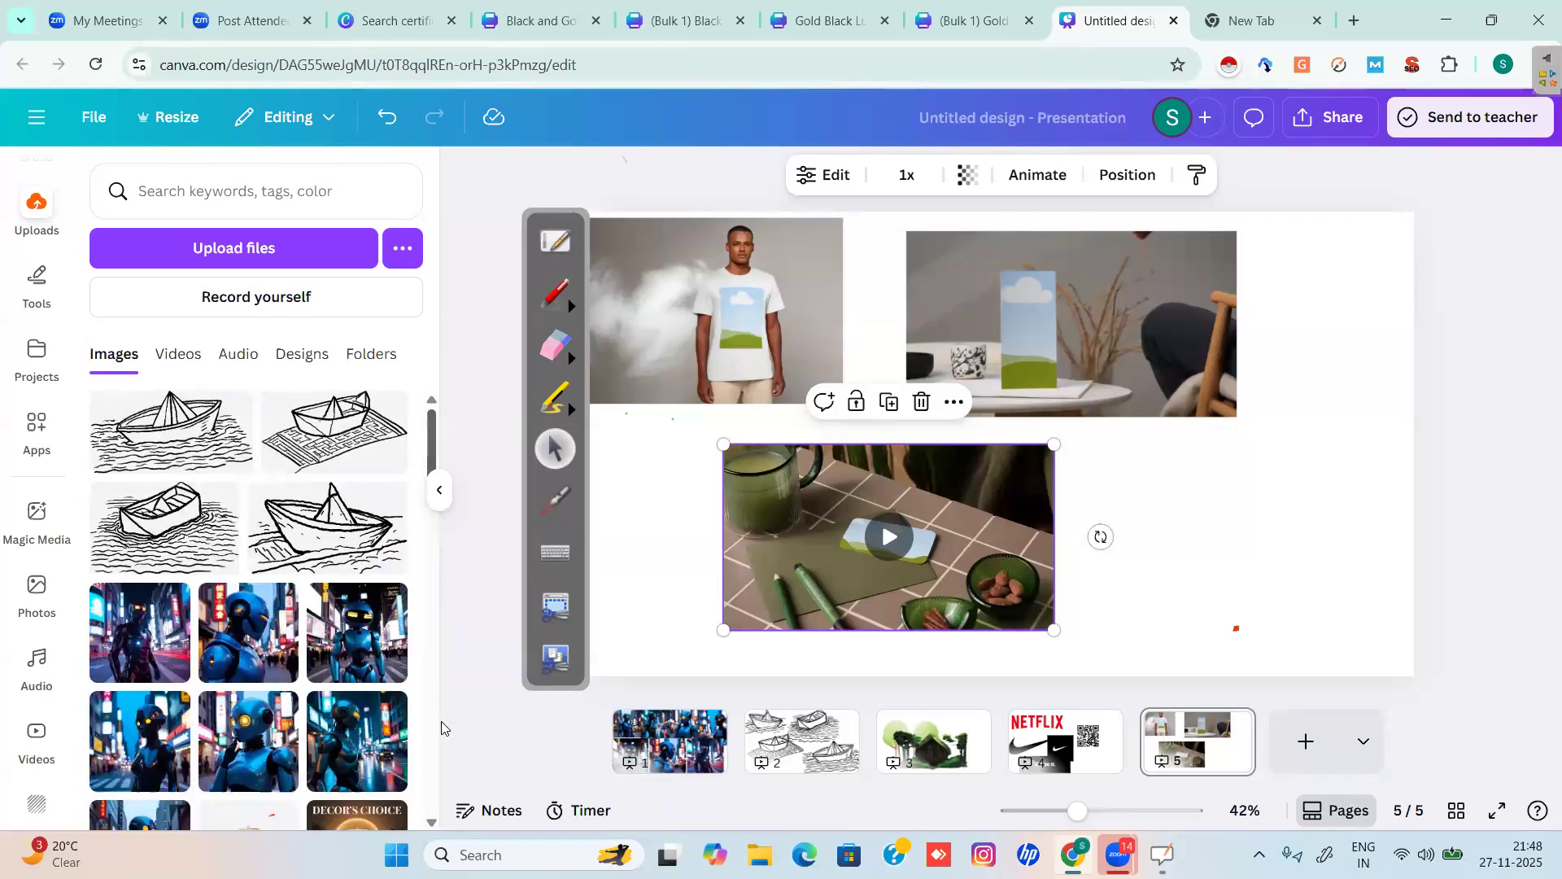
scroll(441, 721, down, 2)
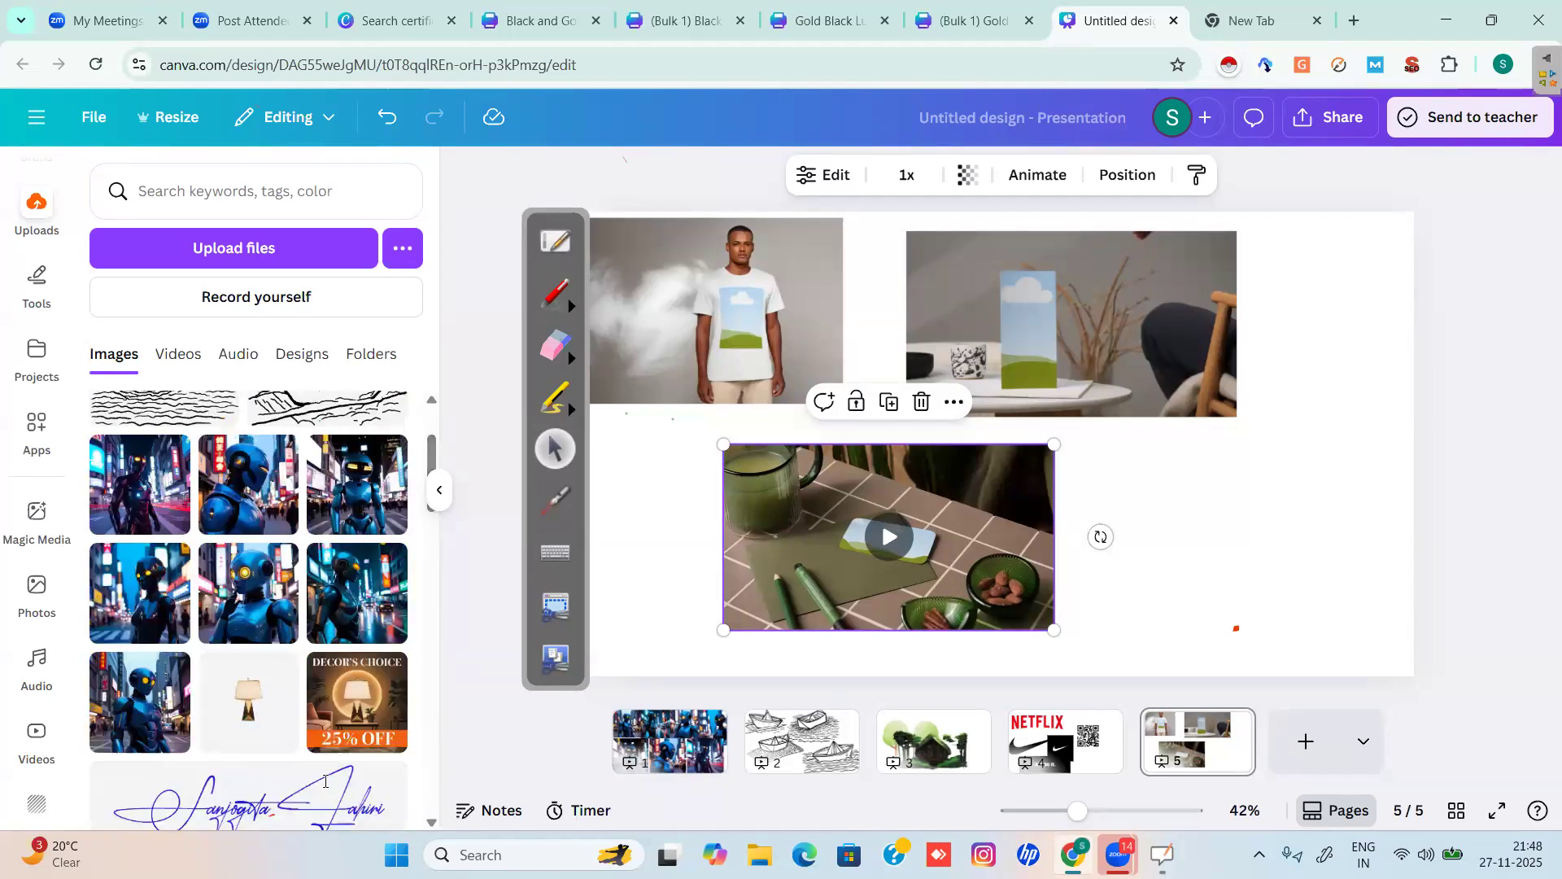
Drop the Decor's Choice 25% OFF graphic onto the T-shirt mockup and into the plant-and-chair video.
click(346, 705)
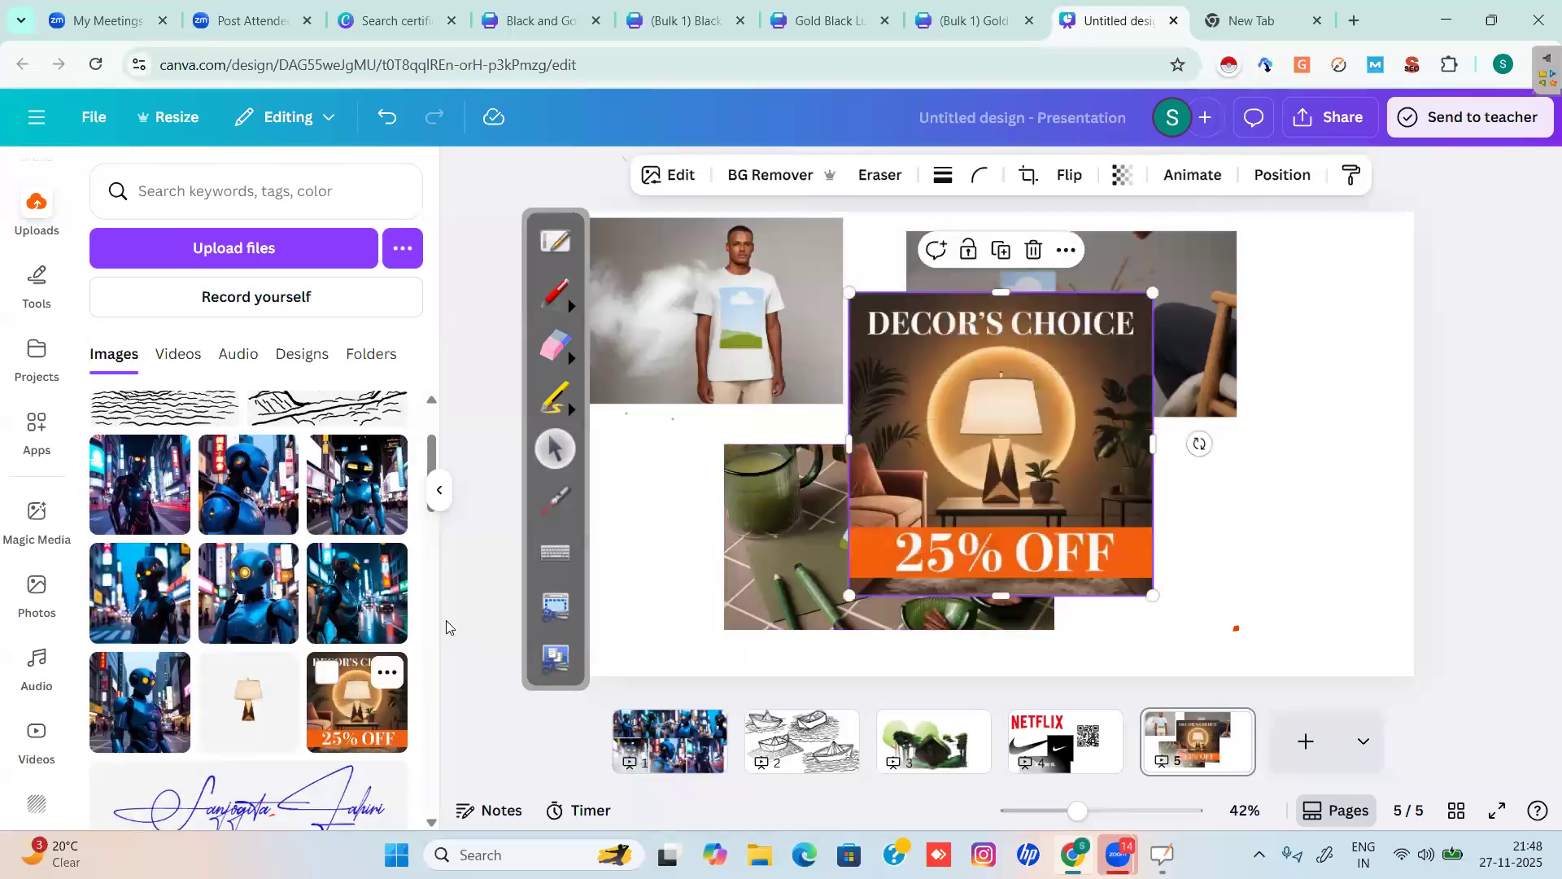
drag(1020, 454, 773, 335)
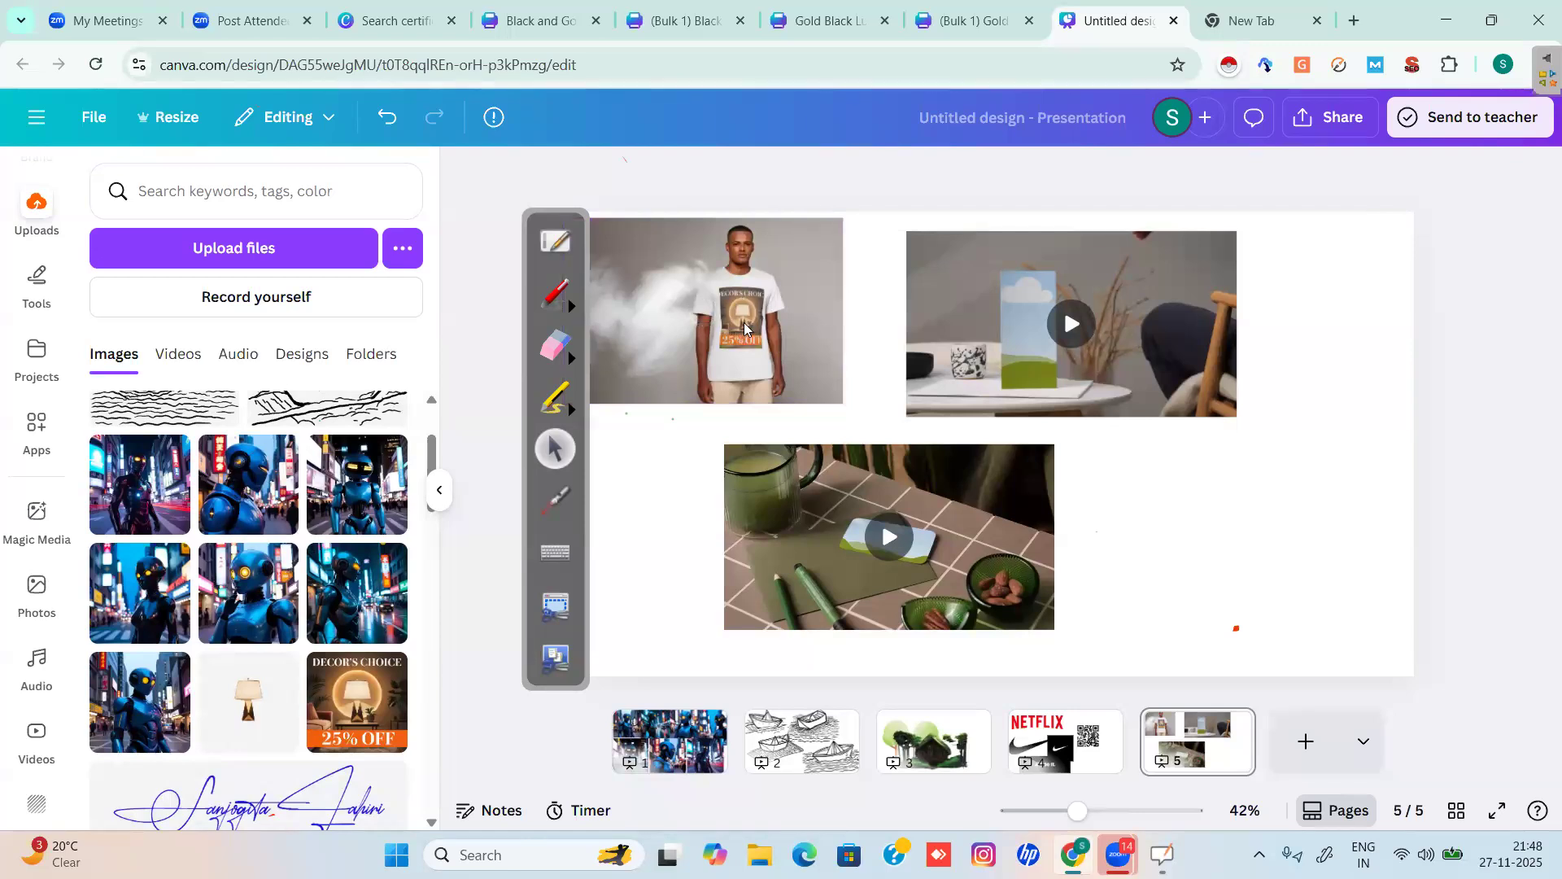
click(744, 324)
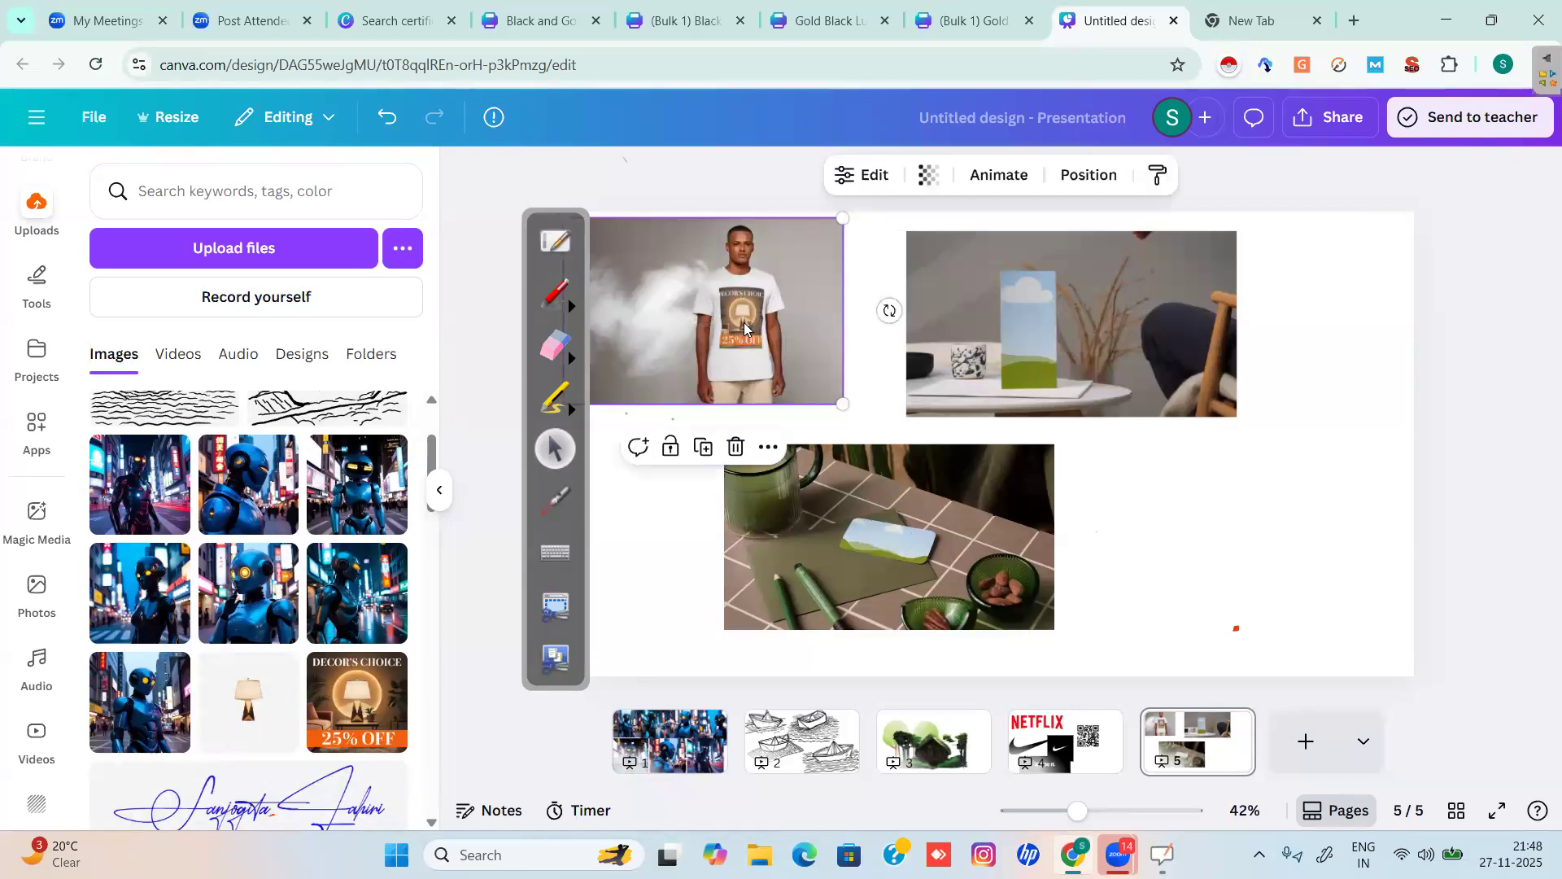
drag(842, 402, 1328, 663)
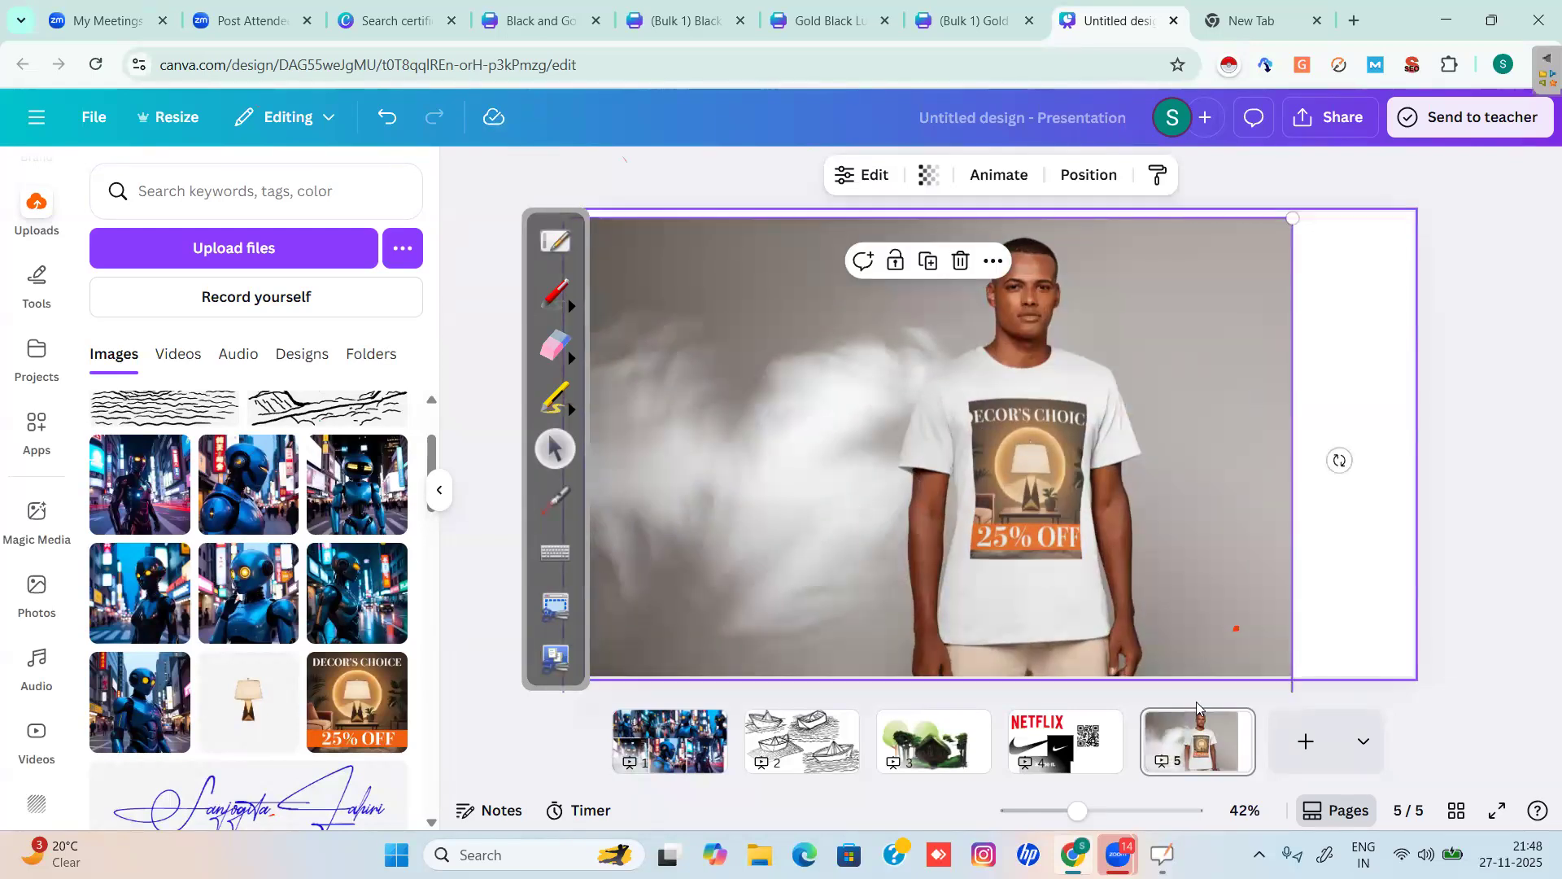
drag(1294, 218, 820, 482)
drag(669, 604, 644, 336)
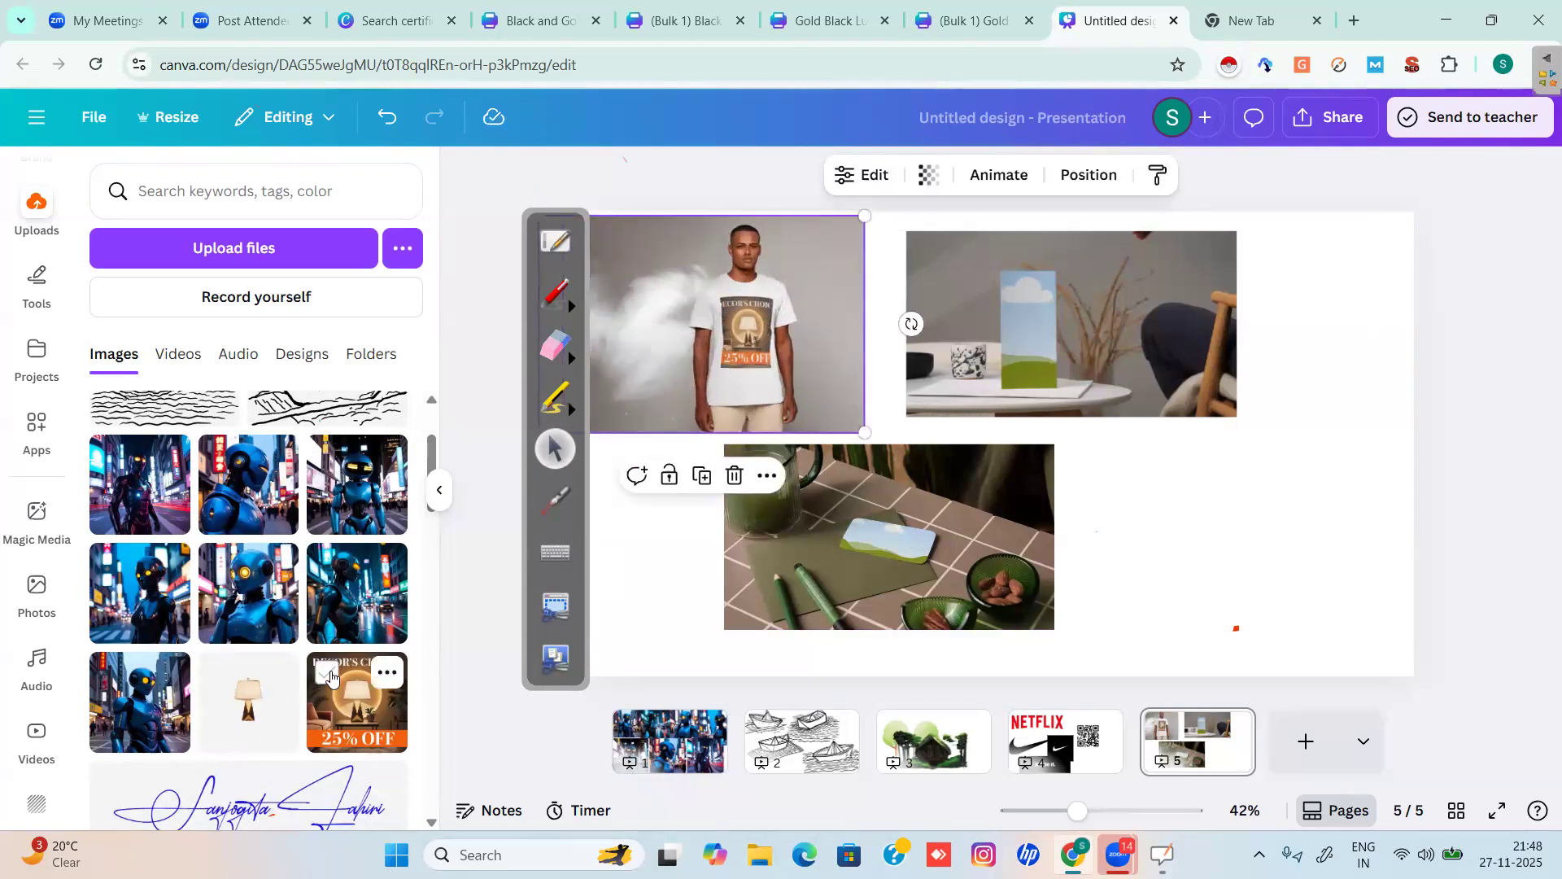
click(342, 704)
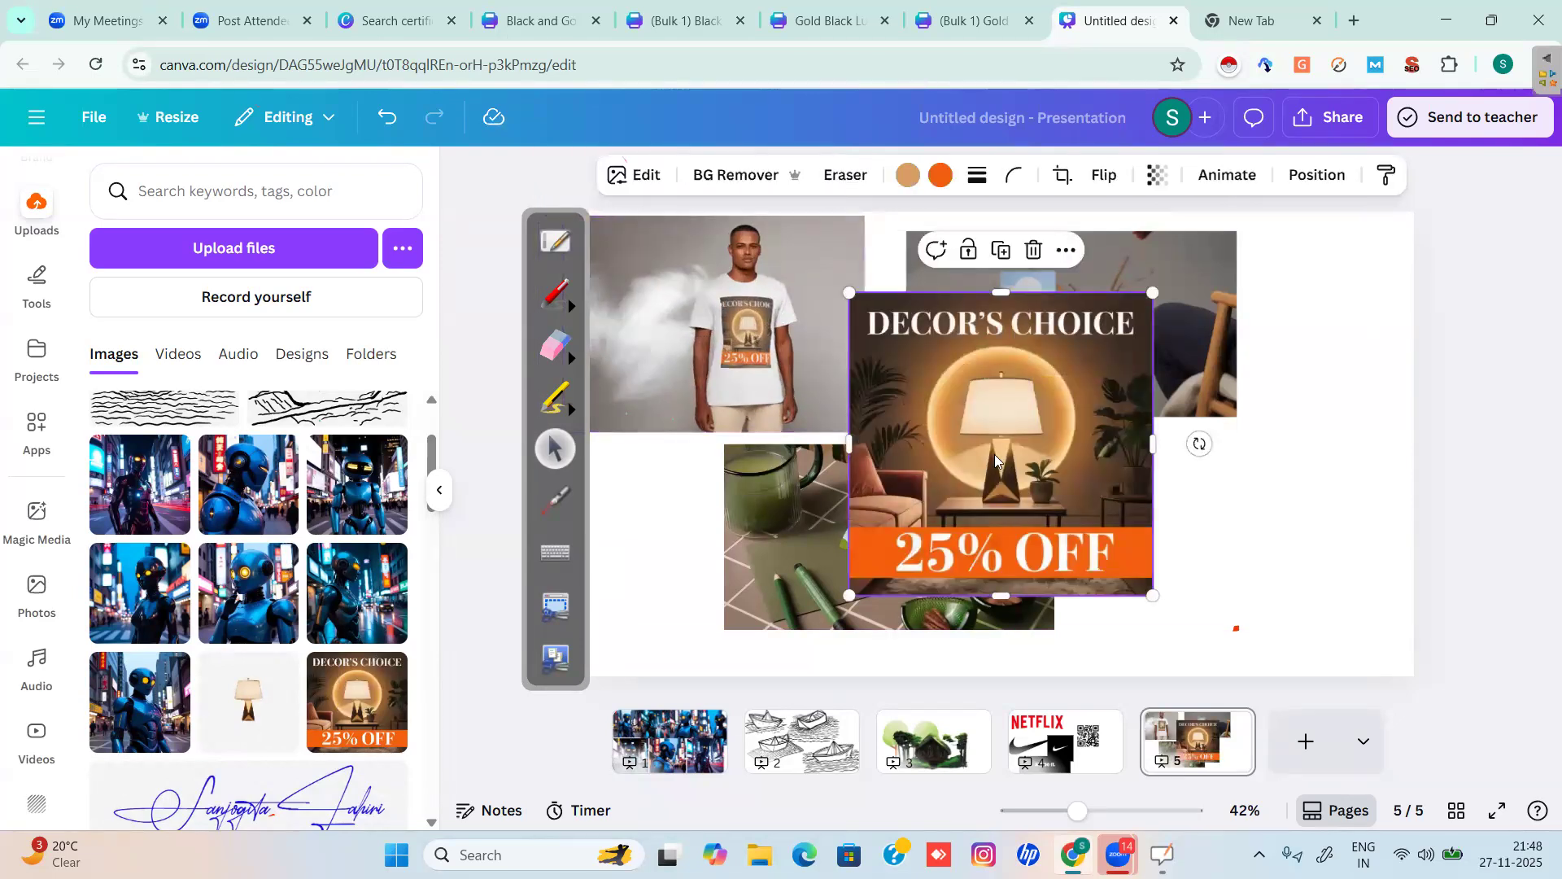
drag(991, 441, 1039, 305)
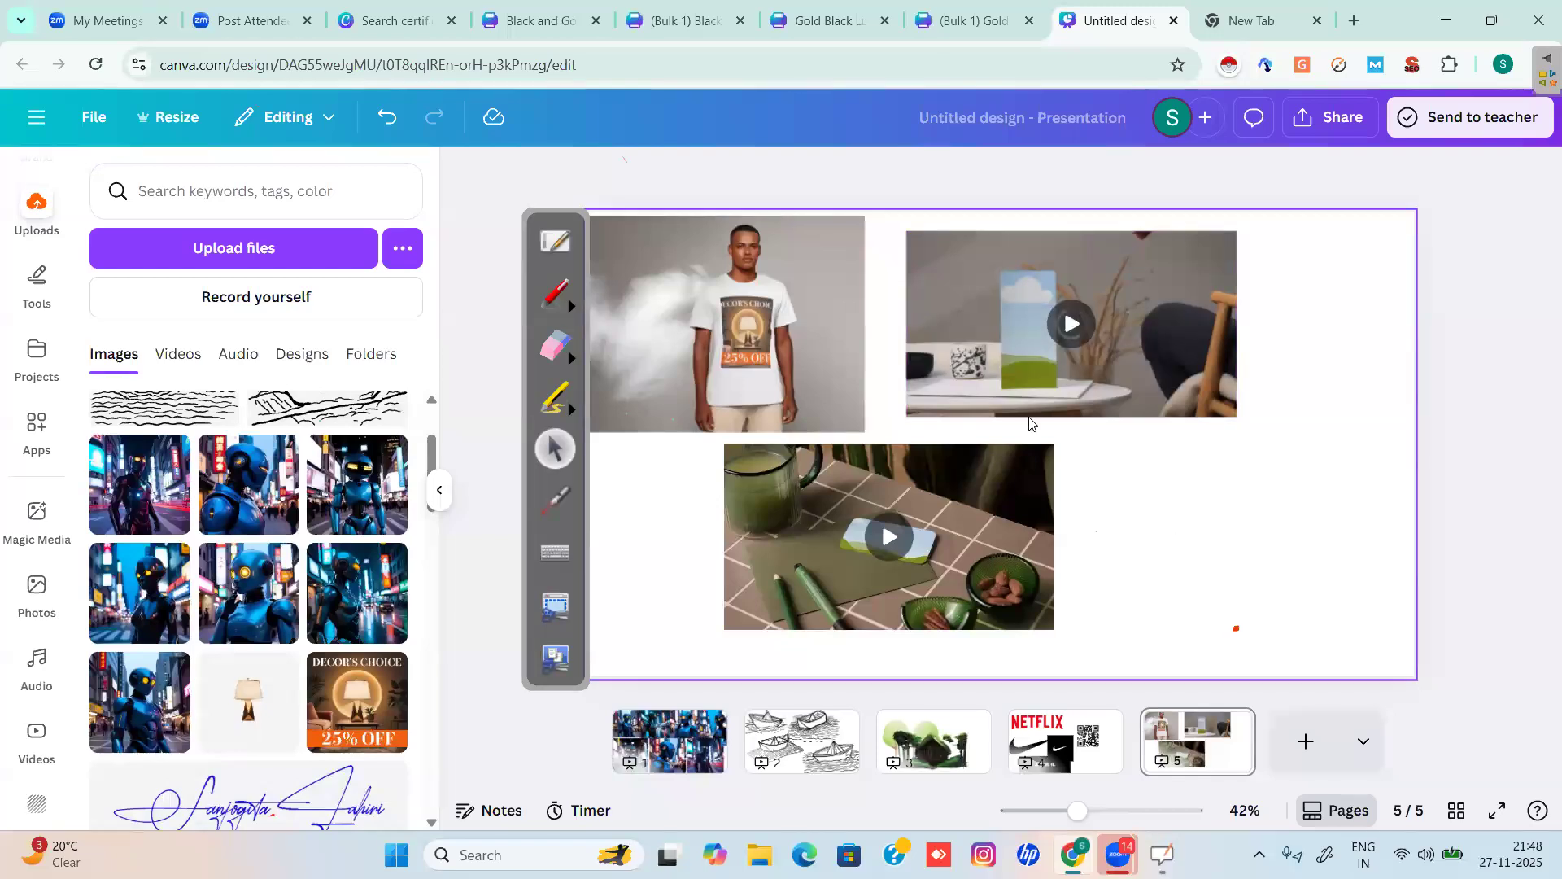
Shrink the decor video, move the T-shirt image bottom-left and the green-tea video lower right.
click(910, 416)
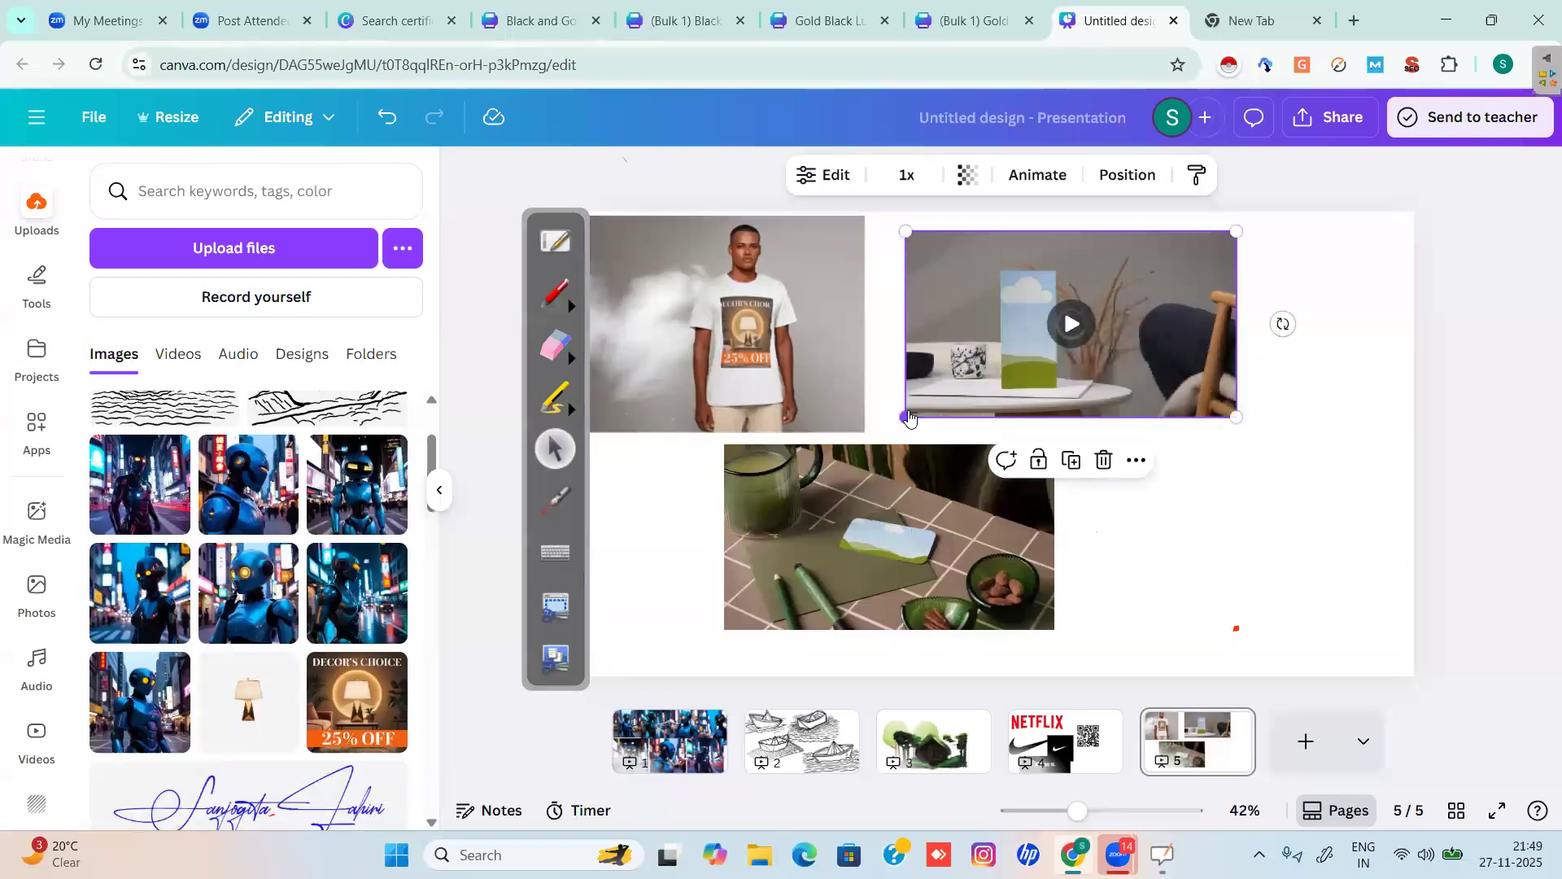
drag(905, 417, 529, 630)
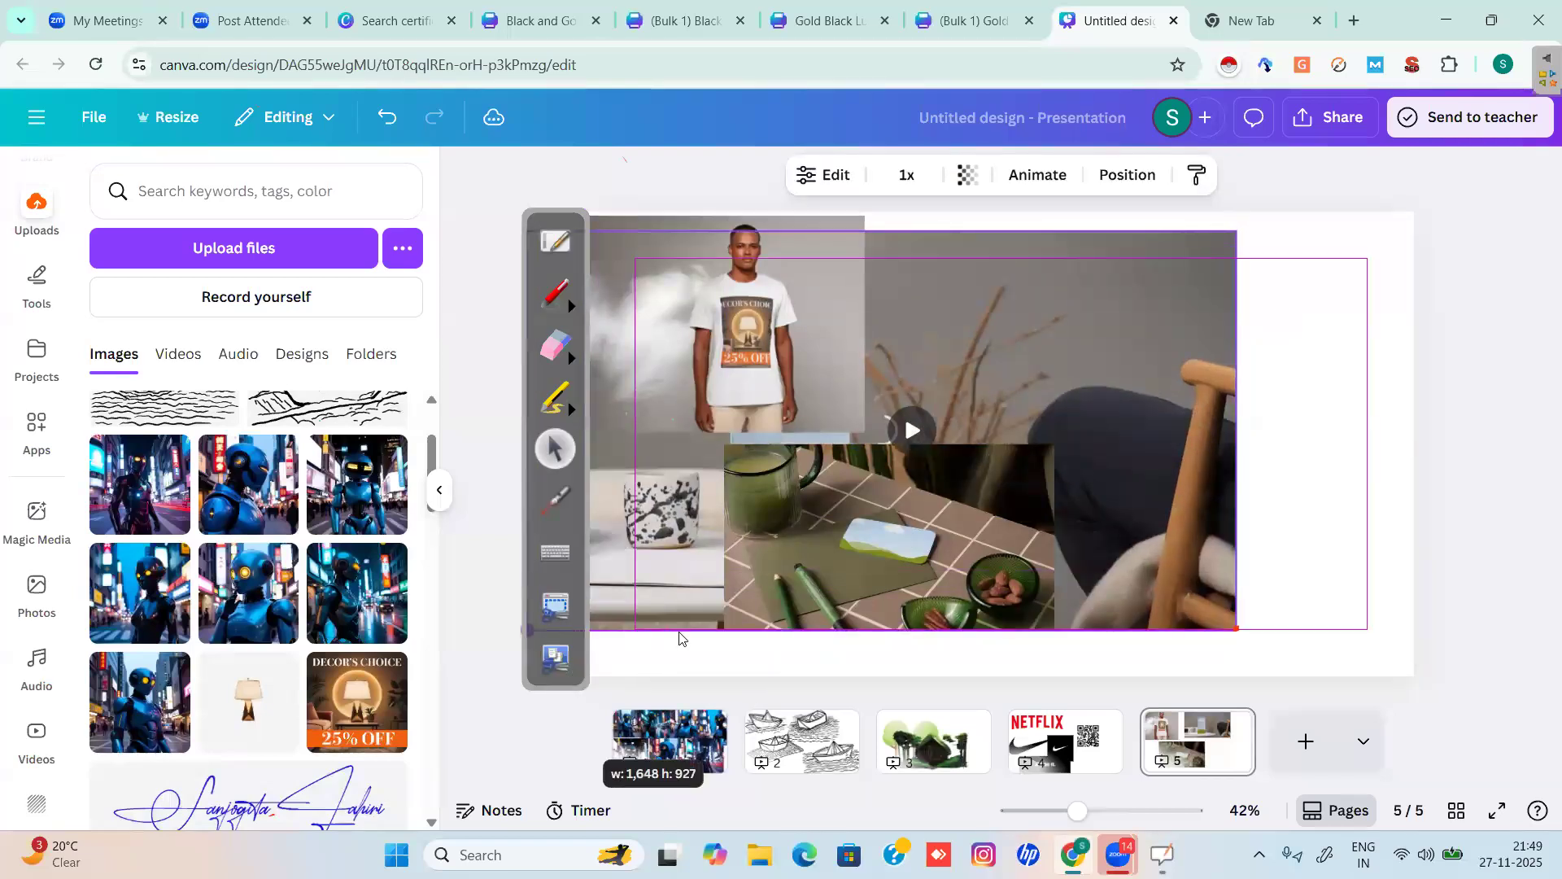
drag(680, 638, 687, 309)
drag(657, 363, 580, 705)
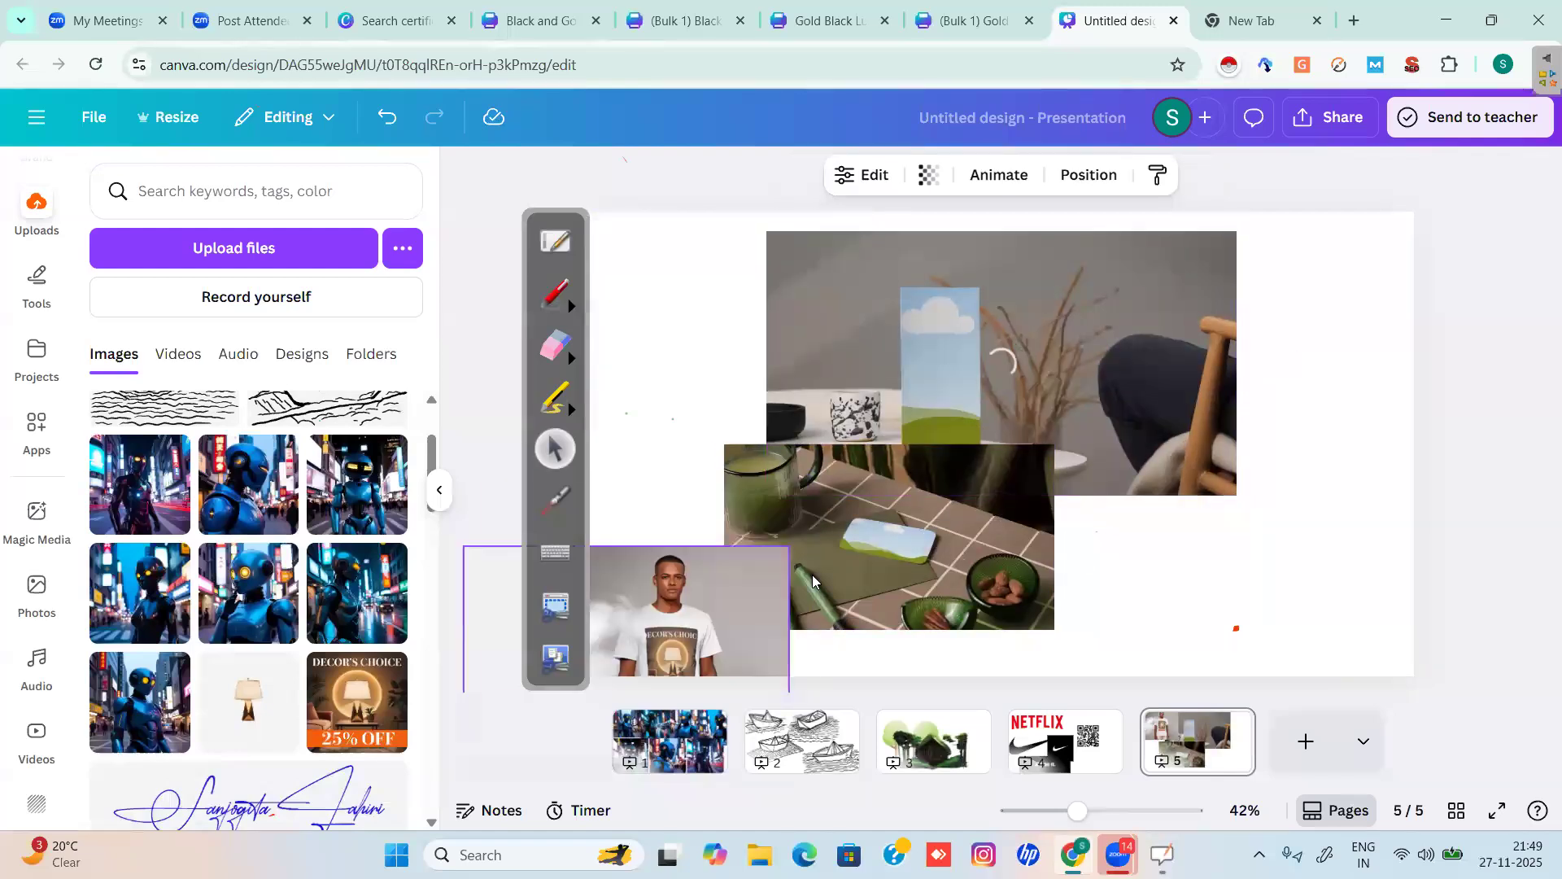
drag(892, 561, 1140, 648)
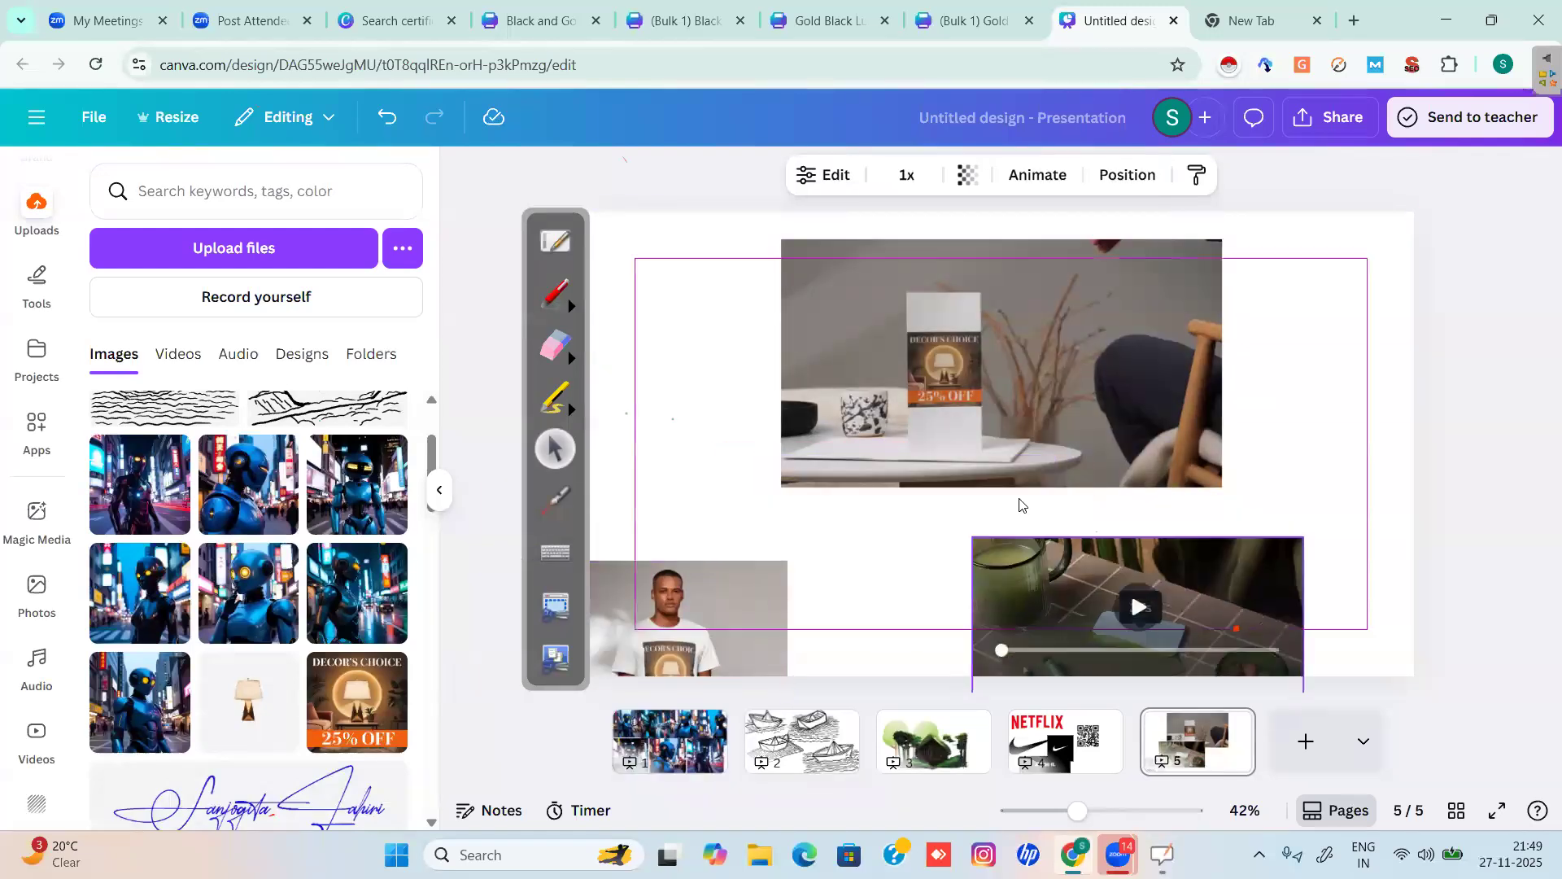
Preview the decor video, resize it to 779 × 438, and shift the green-tea video right.
click(775, 485)
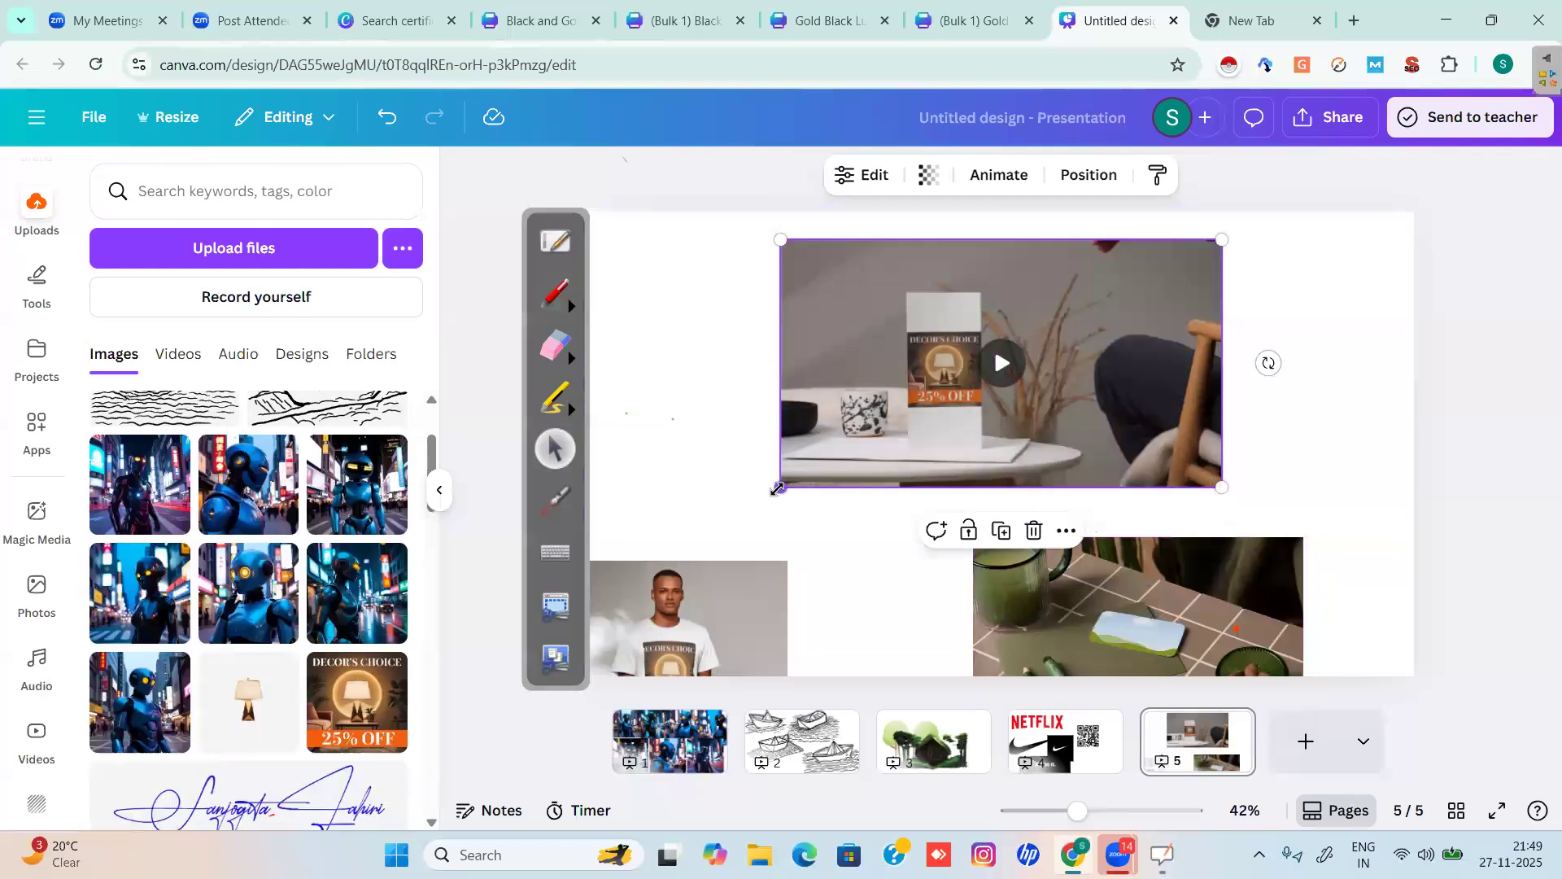
drag(618, 602, 615, 587)
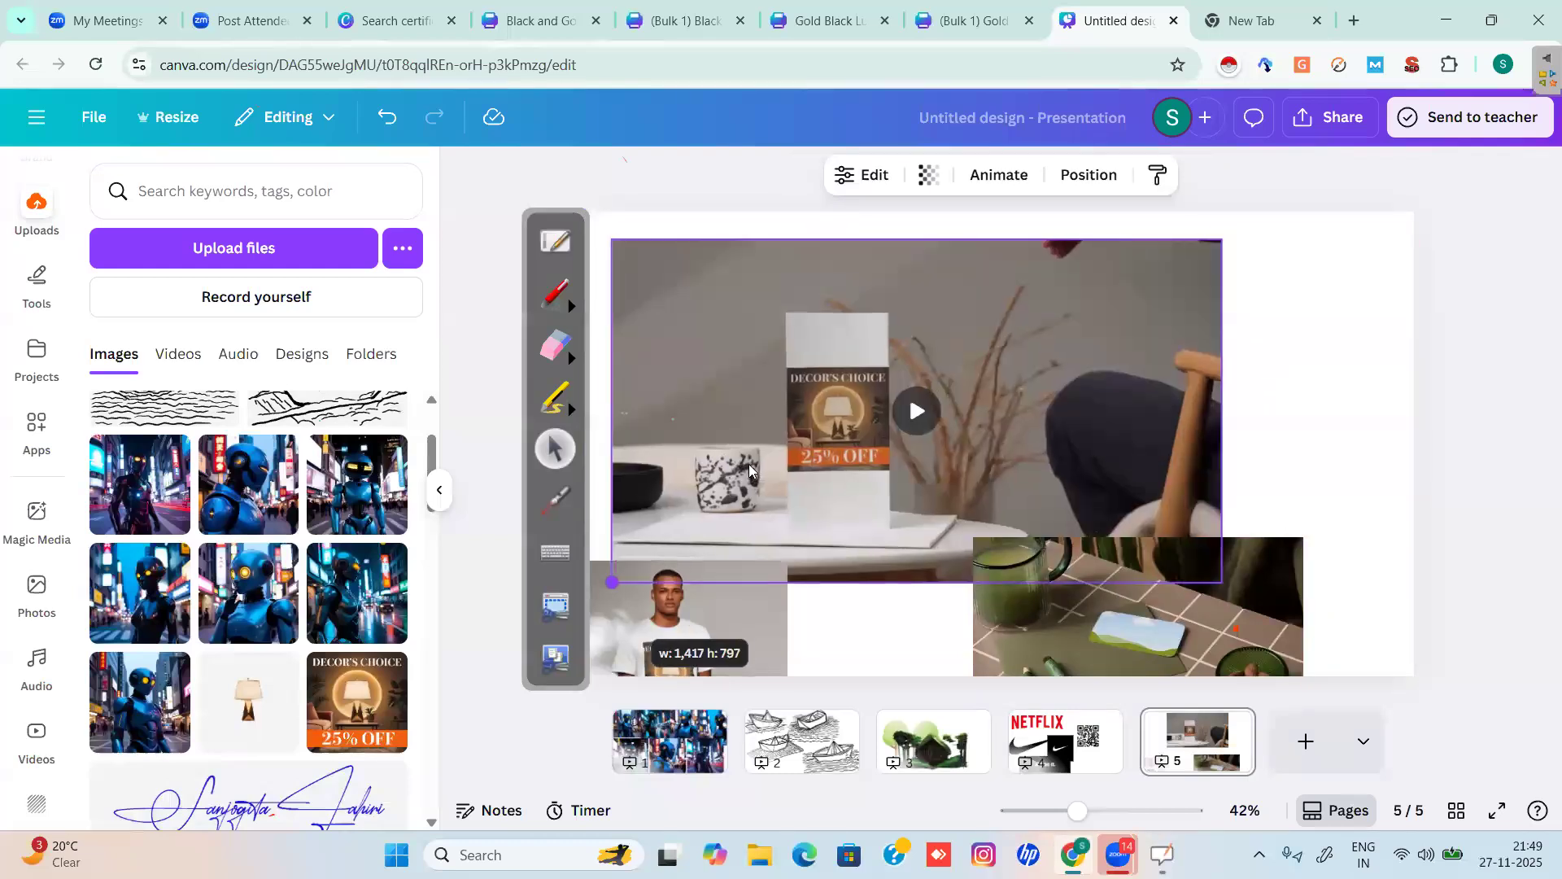
click(914, 410)
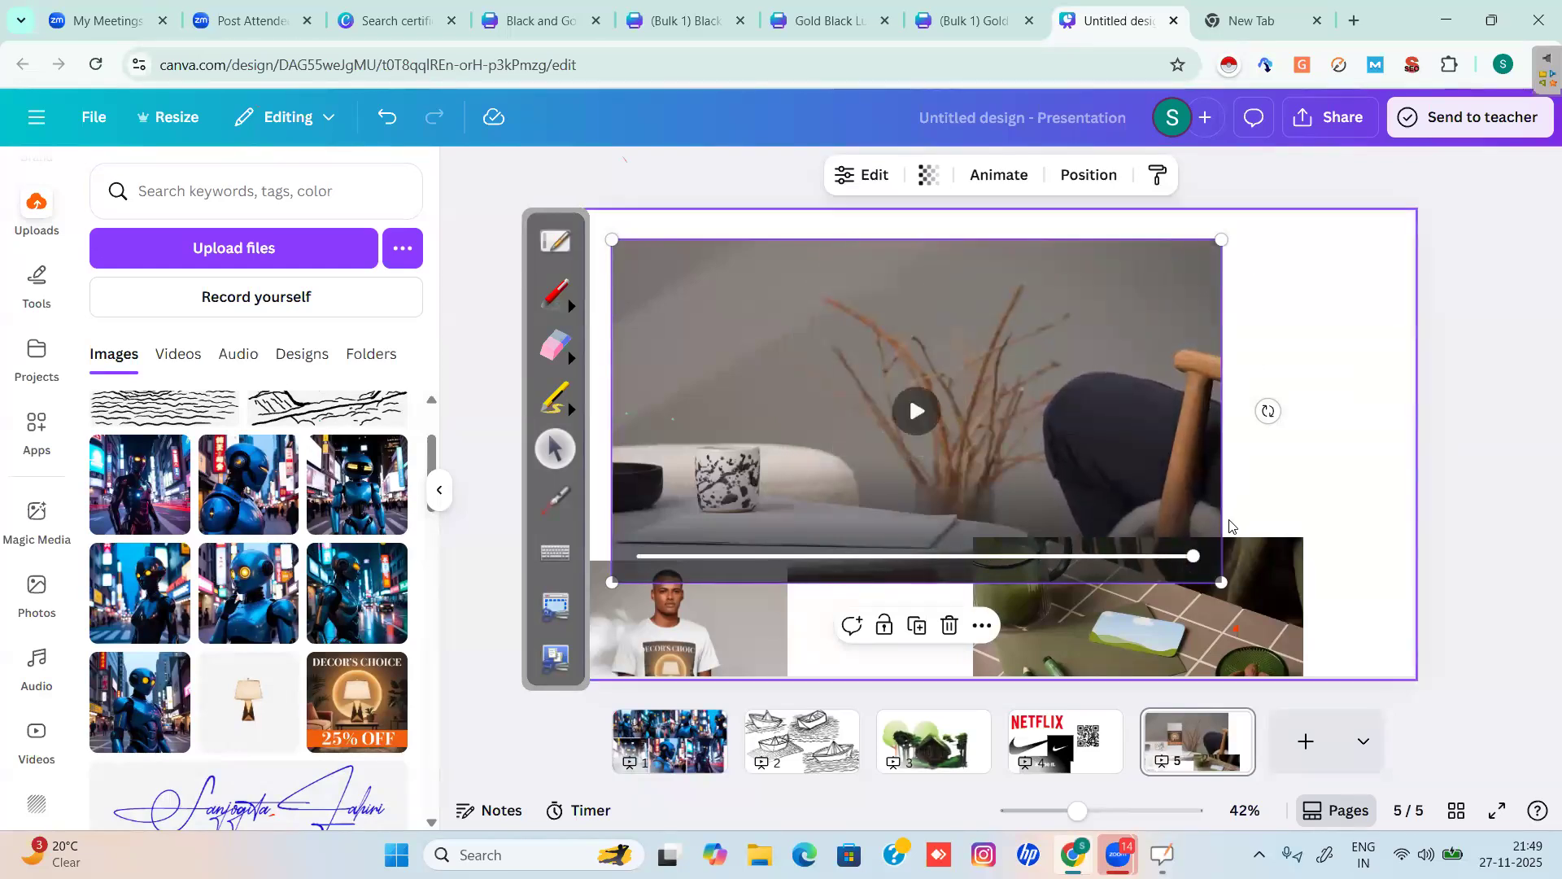
drag(1222, 582, 947, 425)
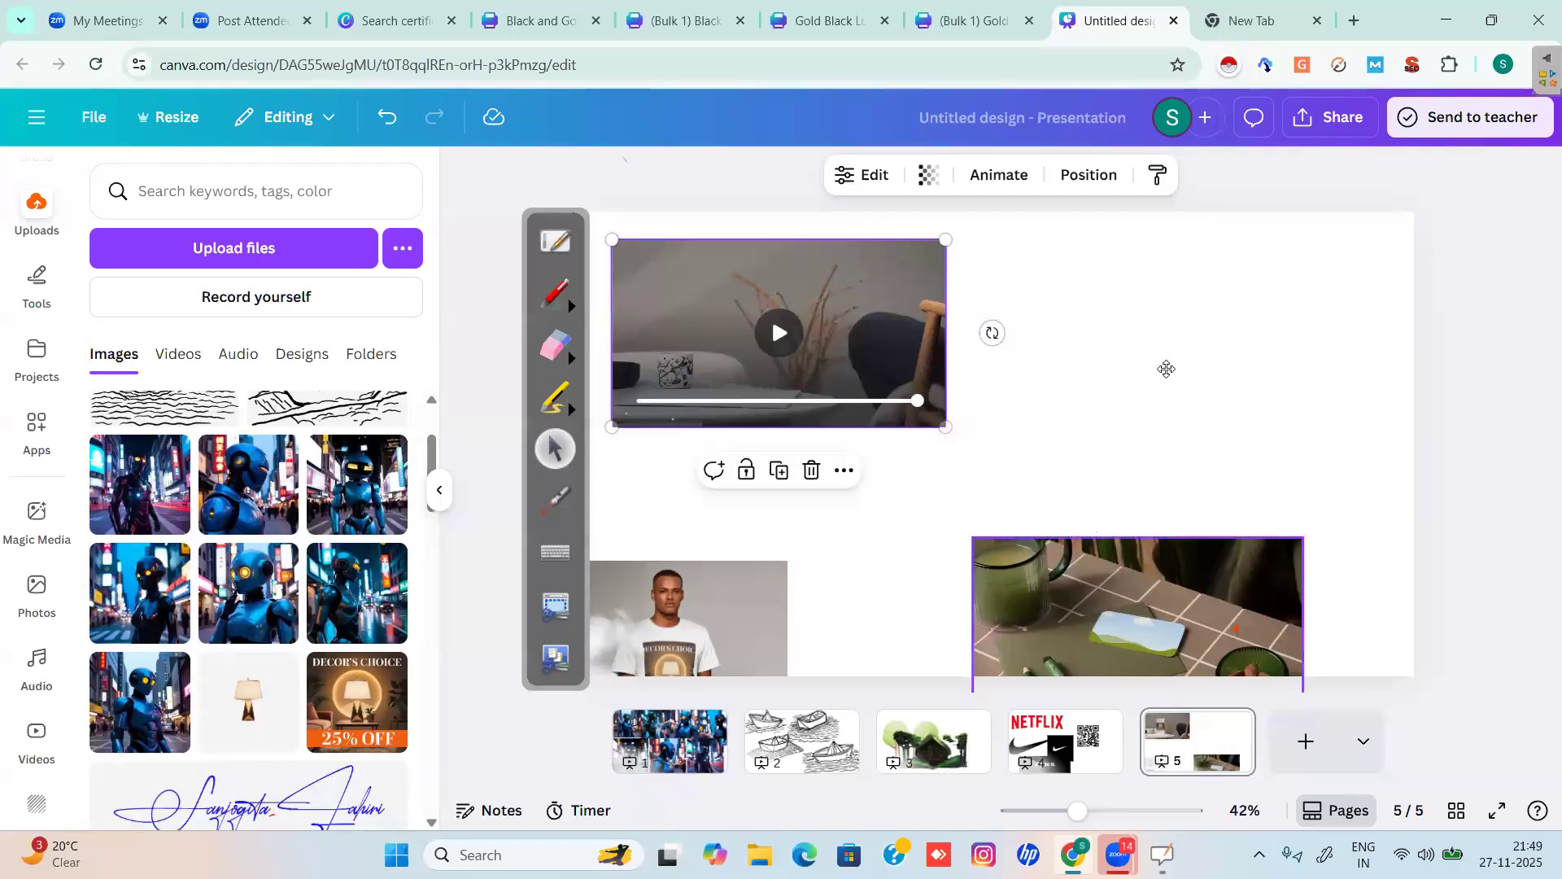
drag(1167, 369, 1168, 371)
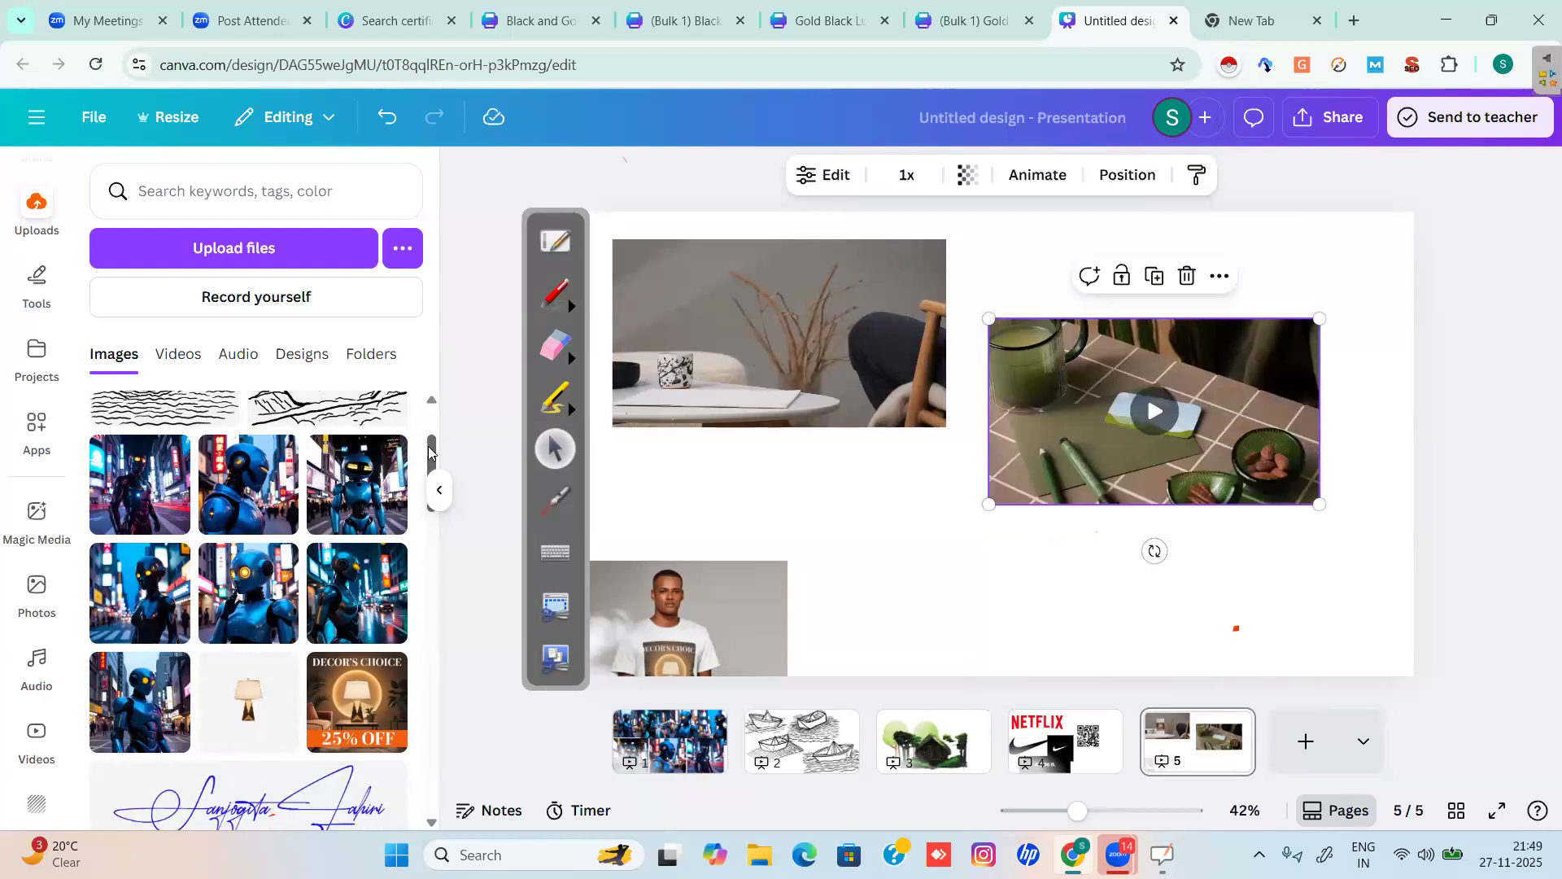
drag(429, 452, 430, 418)
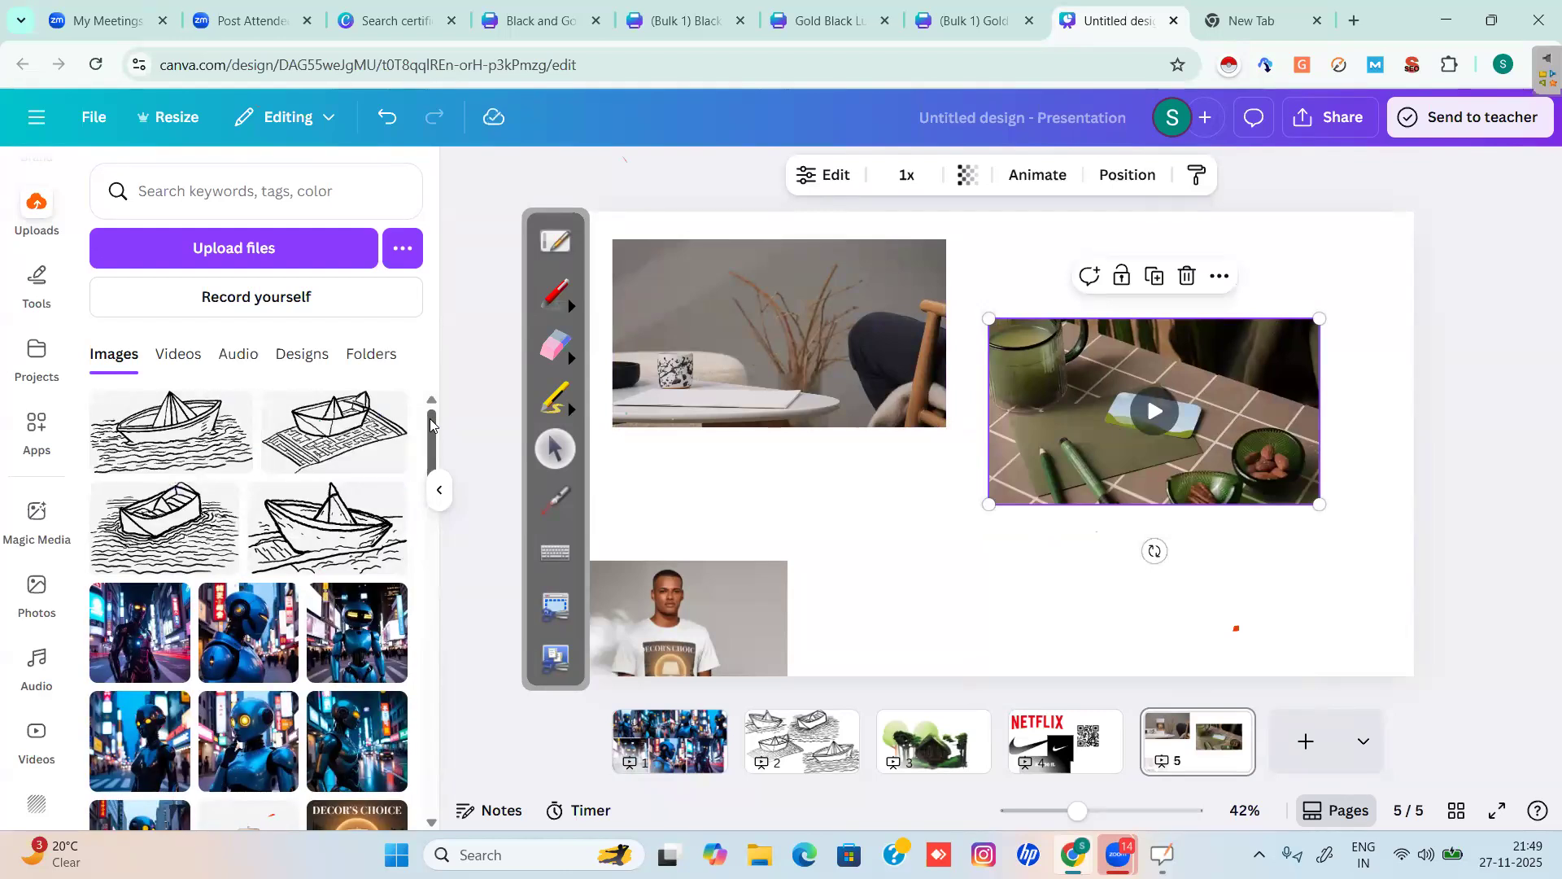
Drop a boat sketch onto the tabletop video, then enlarge, raise and play that video.
click(150, 438)
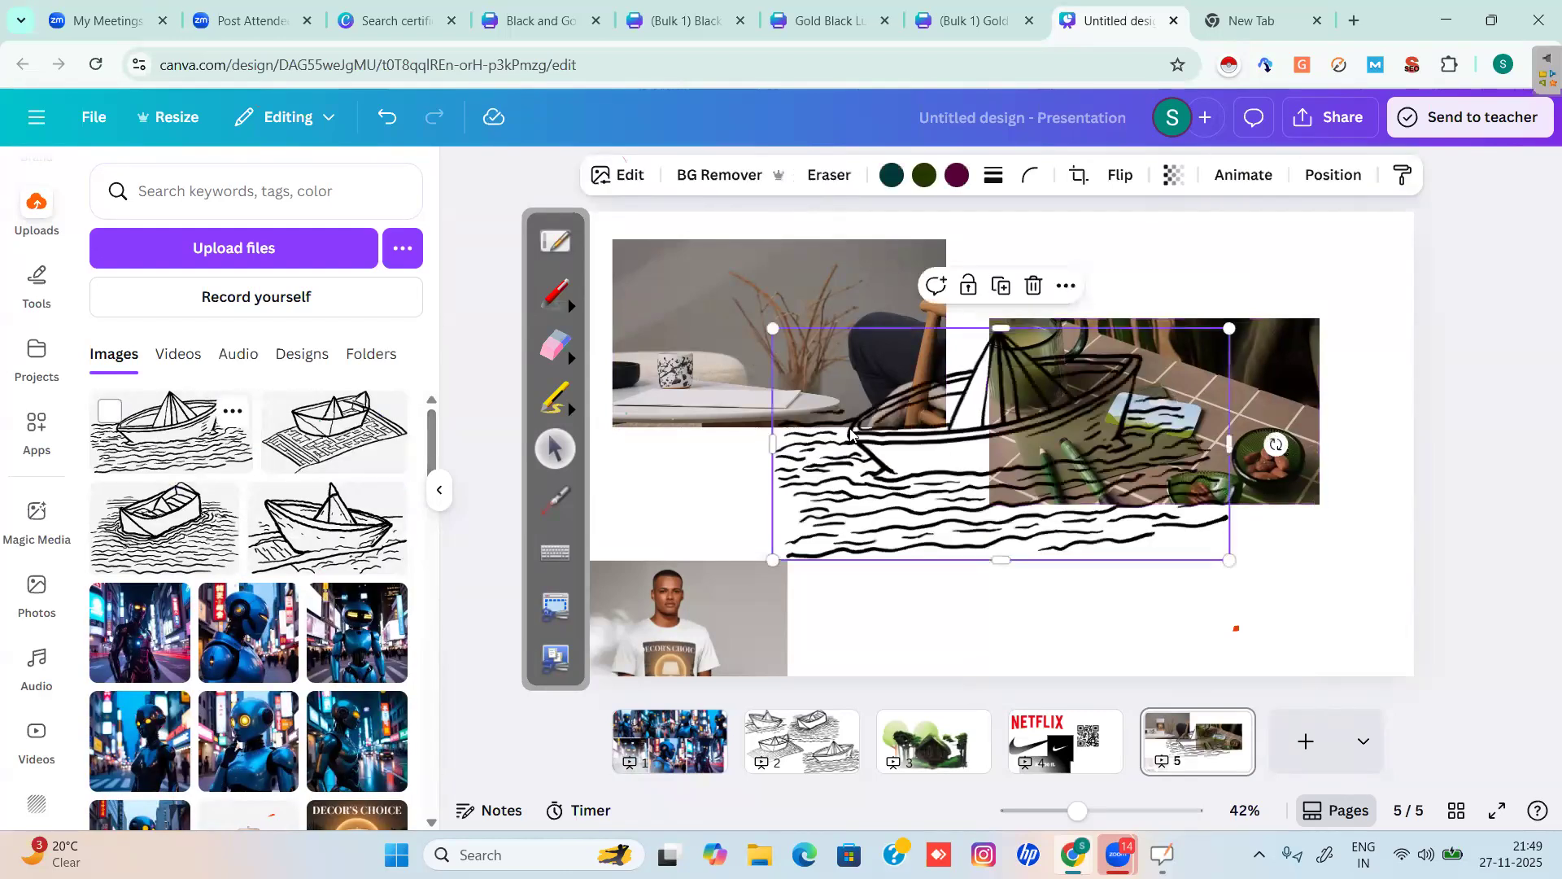
mouse_move(896, 465)
mouse_down()
mouse_move(1125, 426)
mouse_move(1135, 408)
mouse_move(1089, 418)
mouse_up()
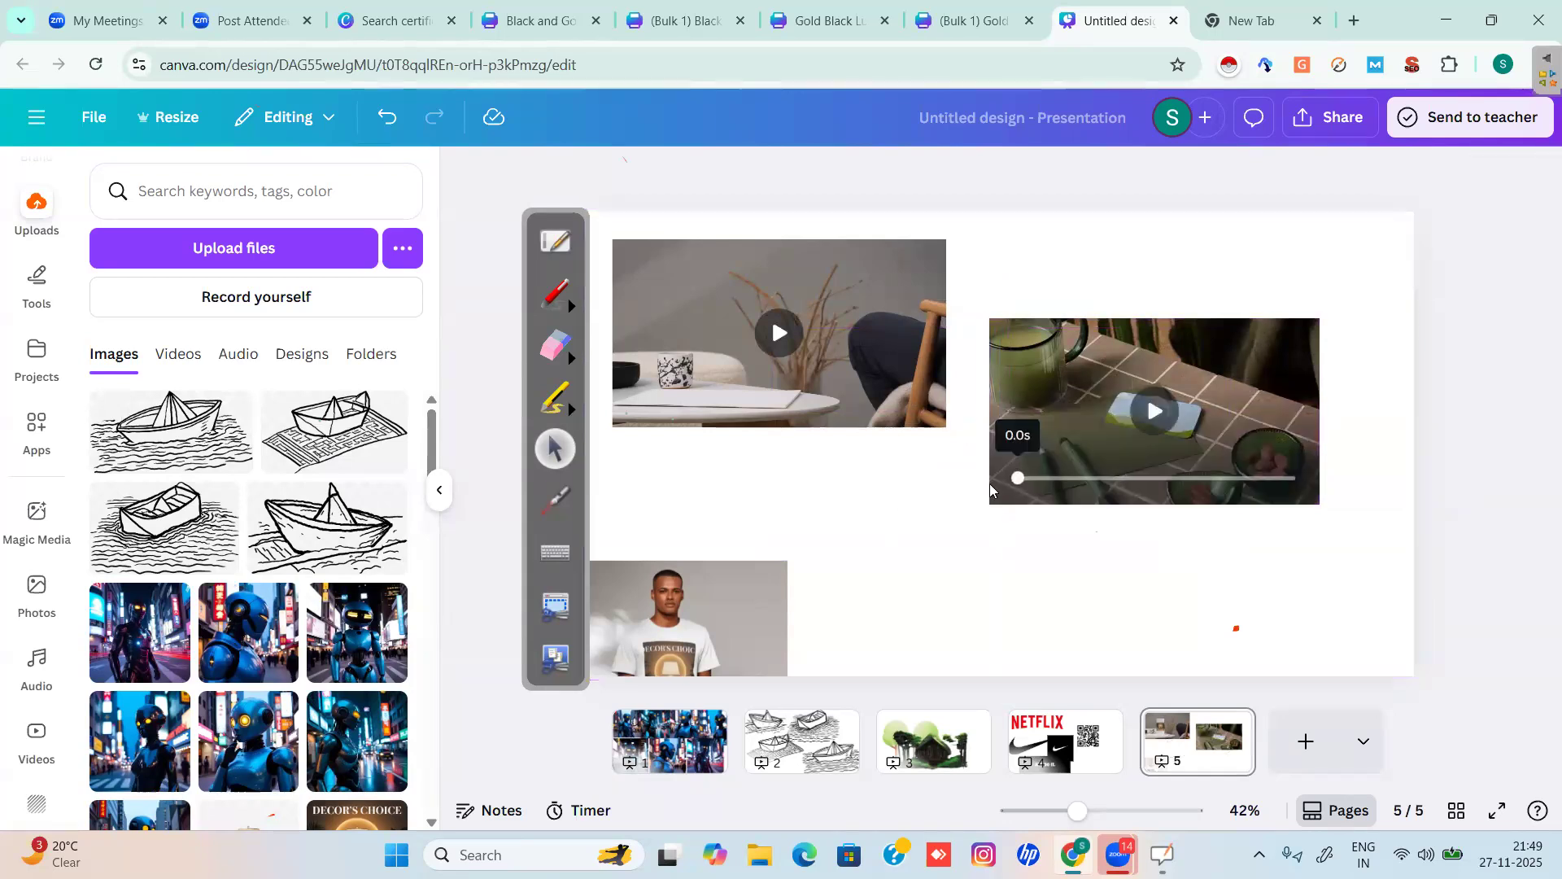
click(991, 488)
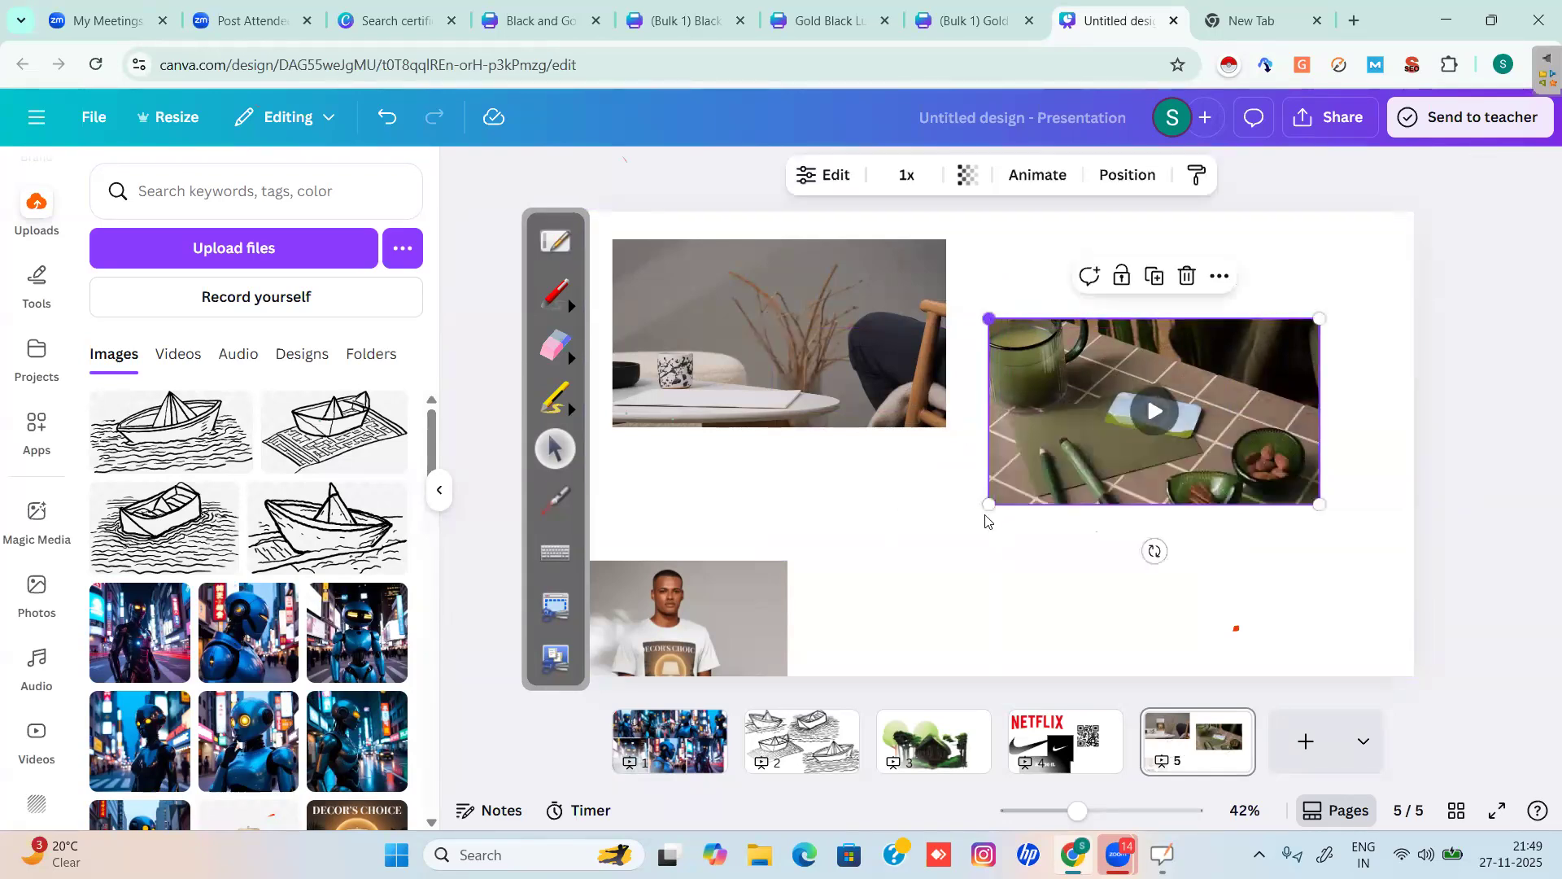
drag(989, 505, 688, 674)
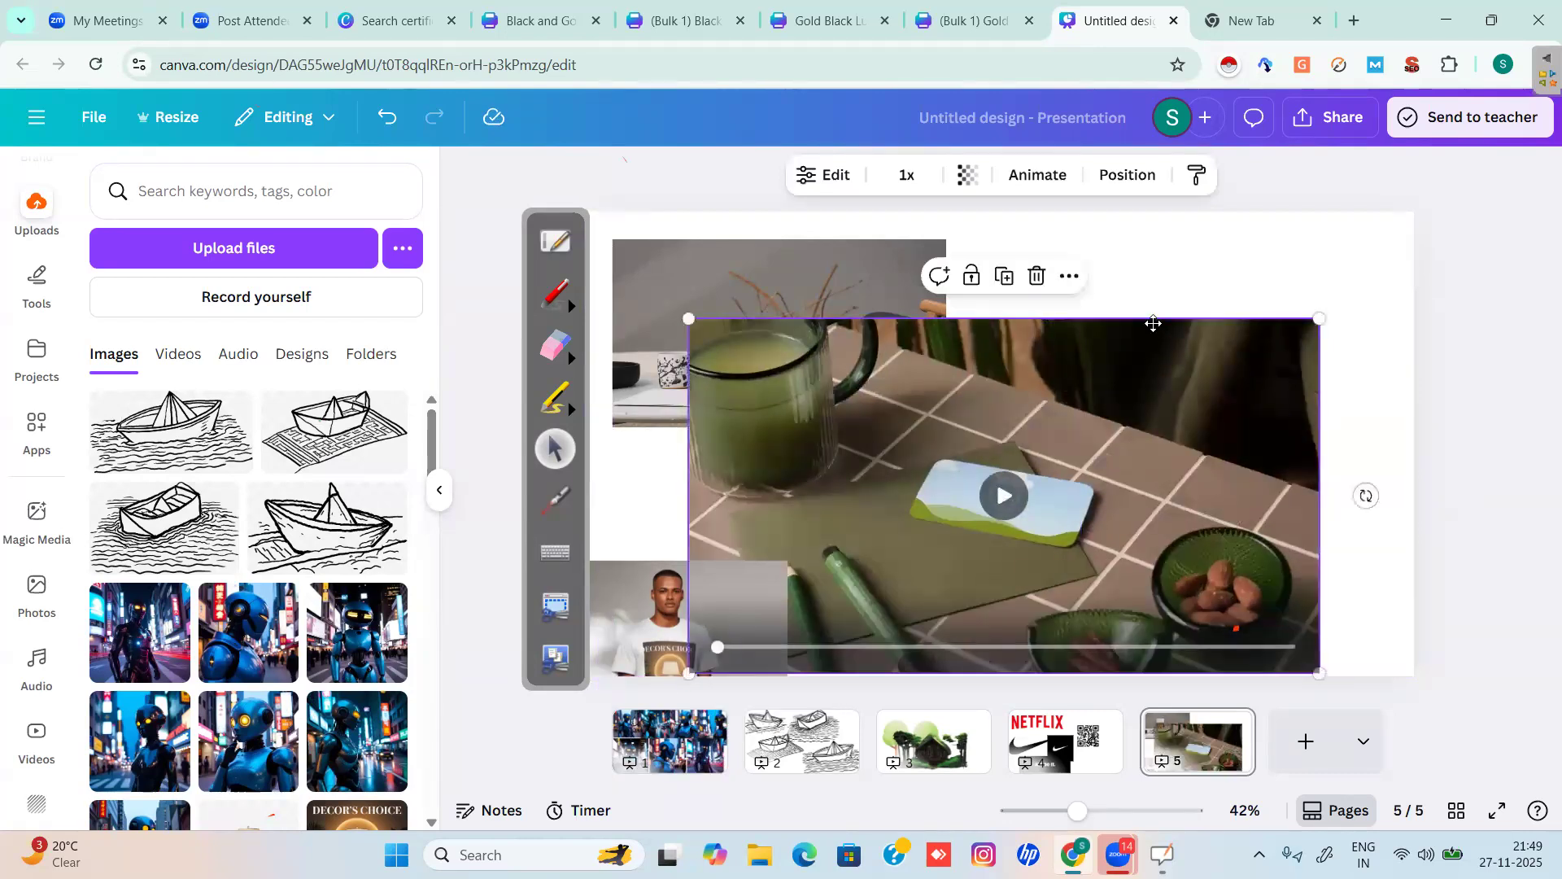
drag(1154, 323, 1151, 262)
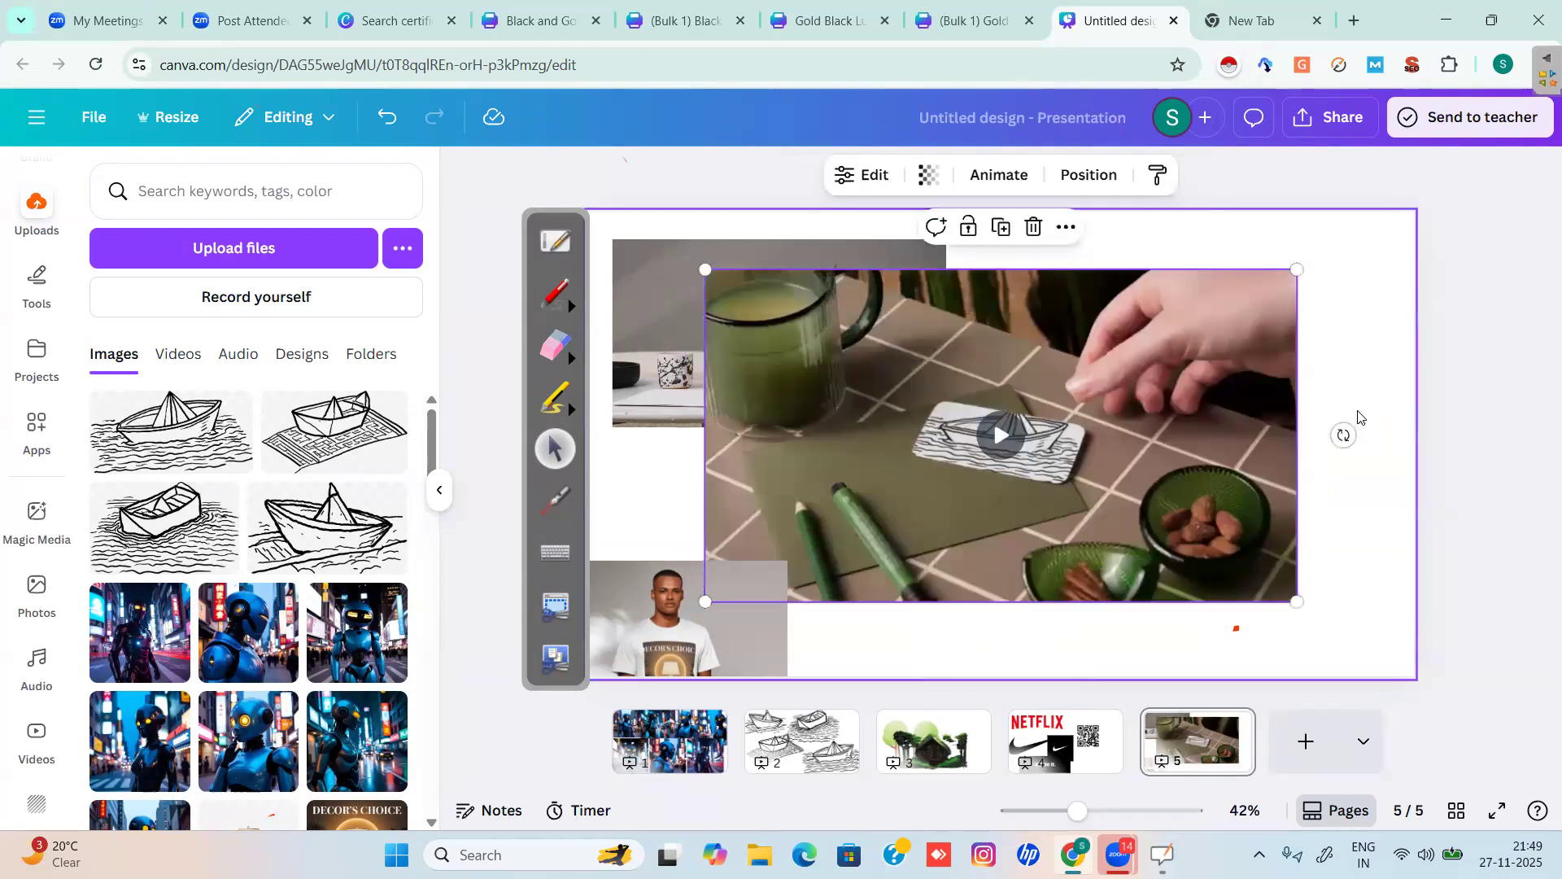
click(991, 441)
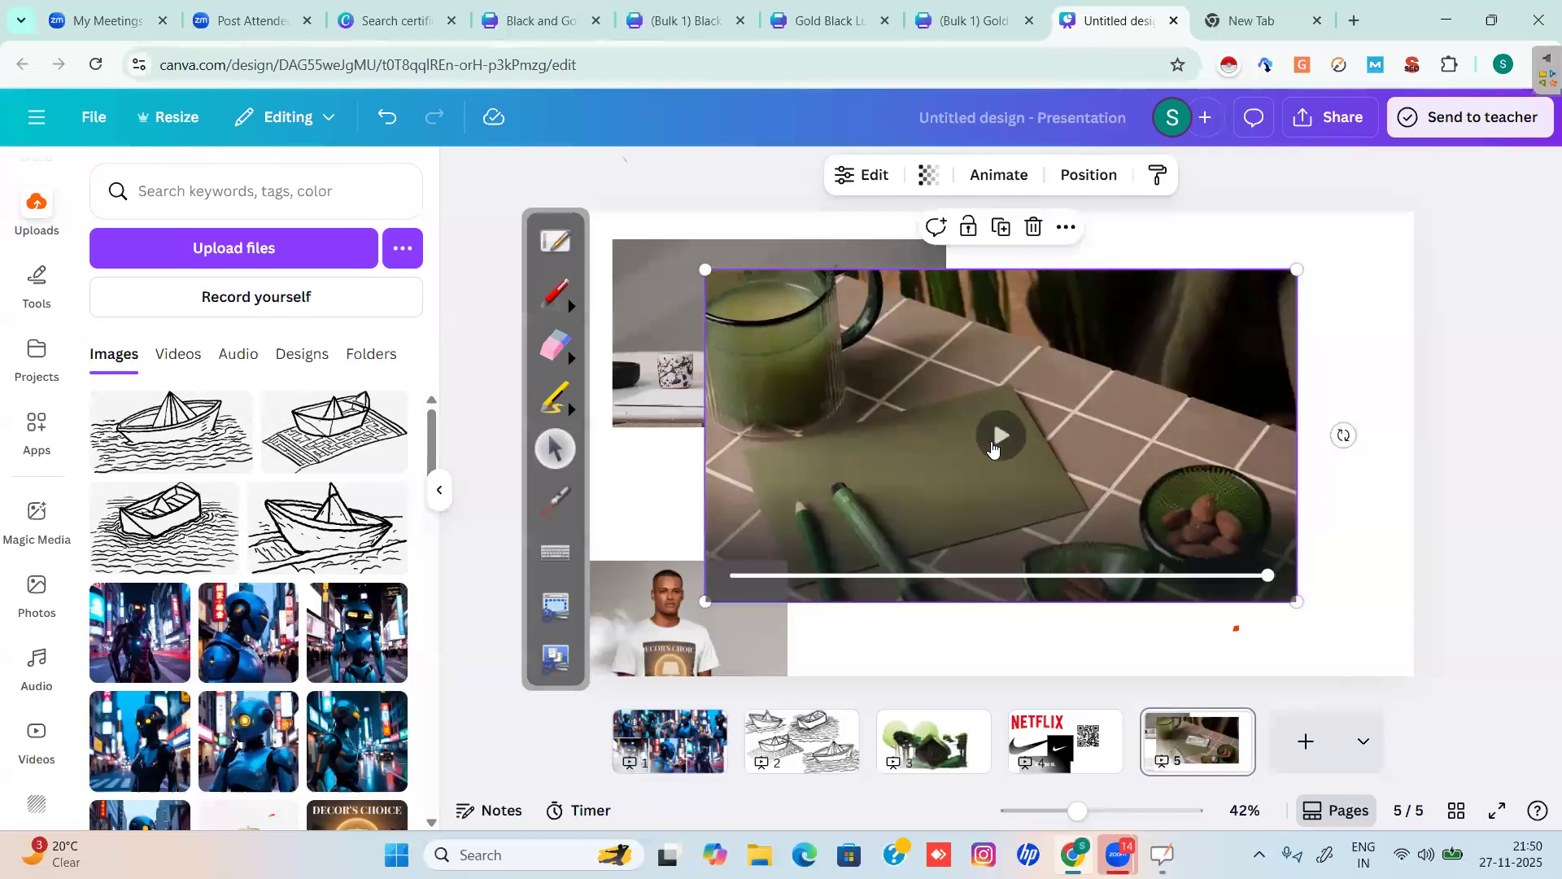
Move the T-shirt photo to the slide centre and open its crop settings.
click(865, 401)
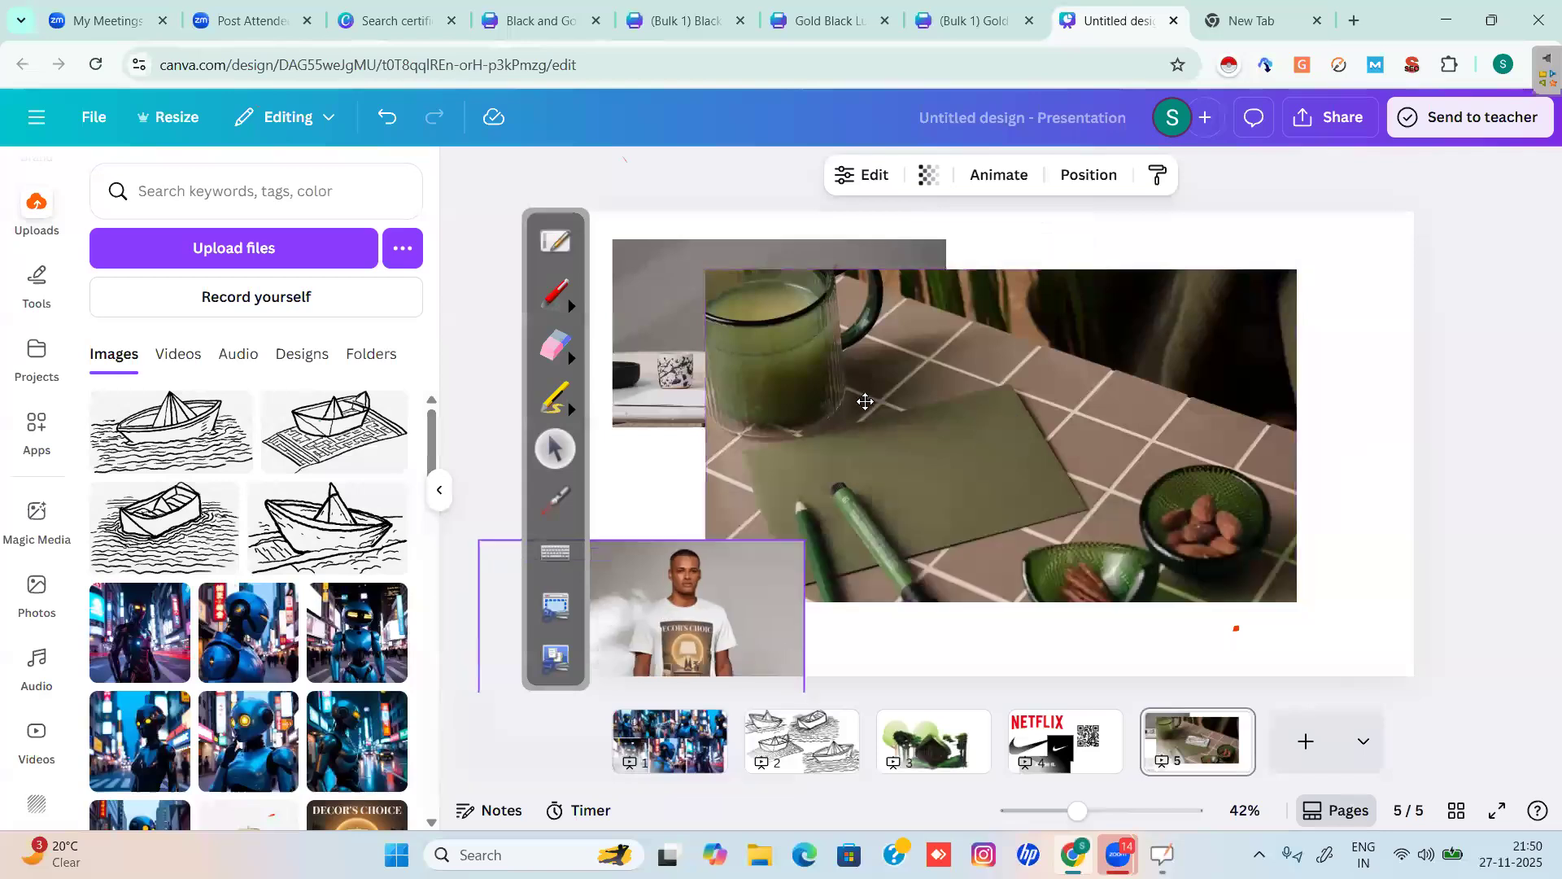
drag(865, 401, 867, 408)
drag(898, 465, 898, 465)
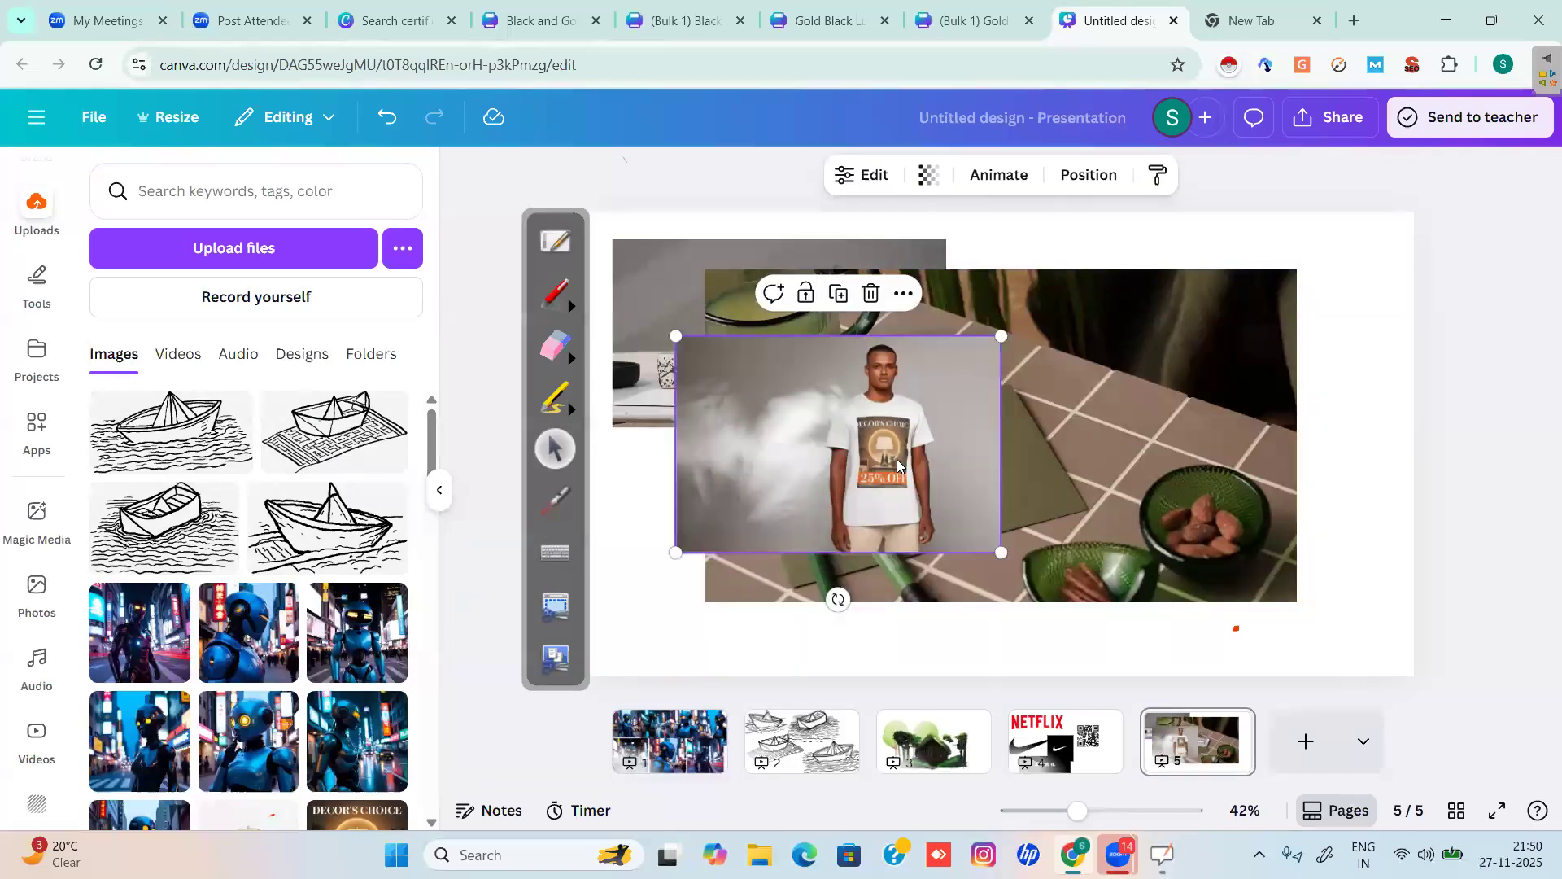
double_click(888, 466)
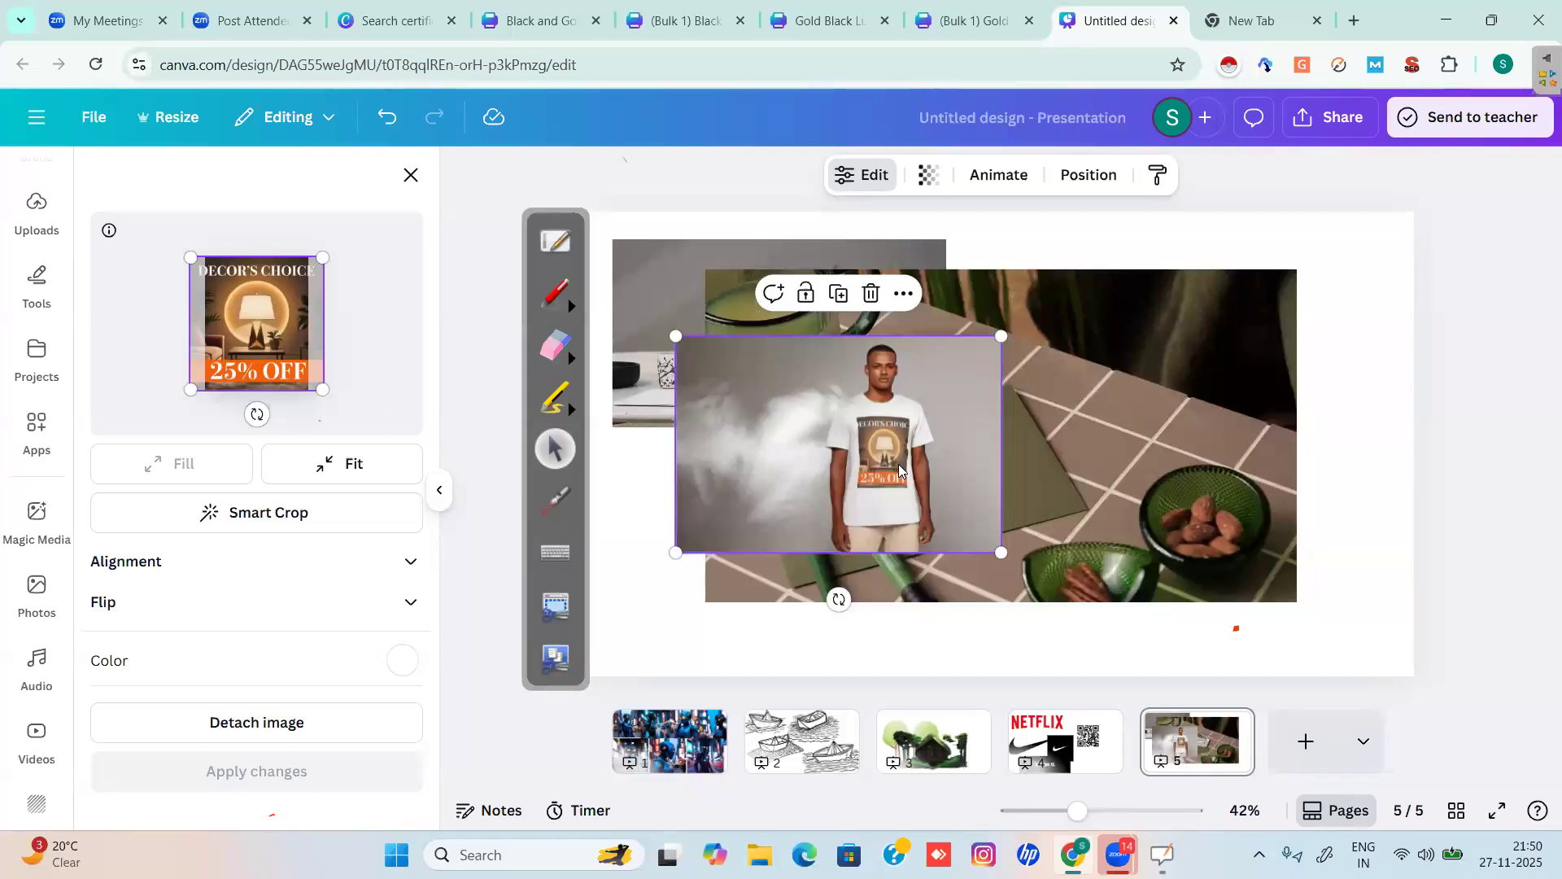
Move the kitchen video and T-shirt photo to the lower right, and enlarge the living-room video.
click(1199, 349)
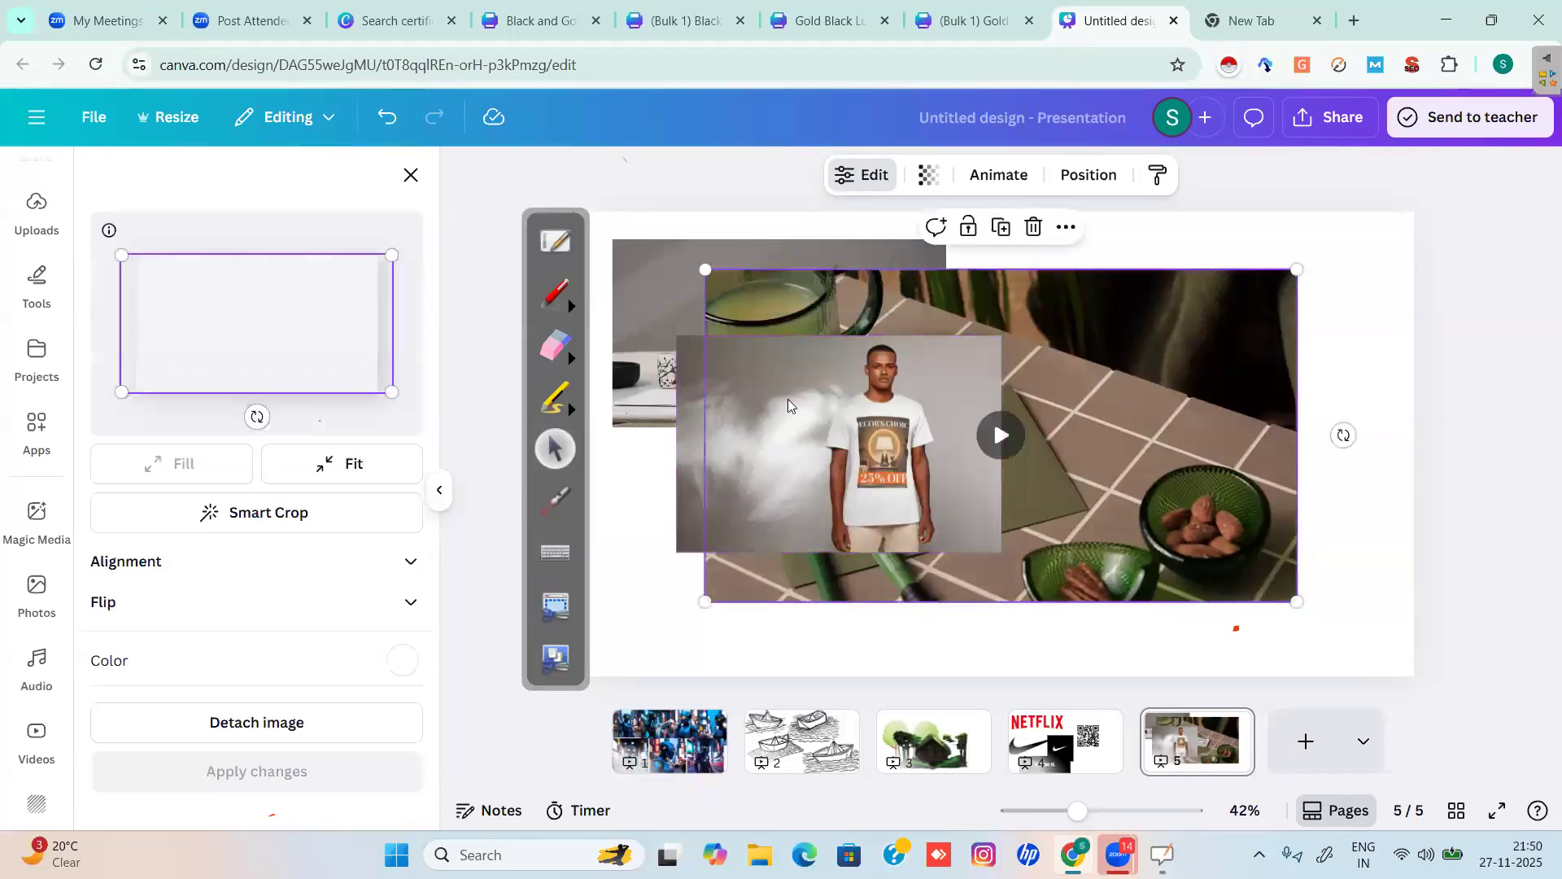
drag(1120, 565, 1506, 740)
click(830, 435)
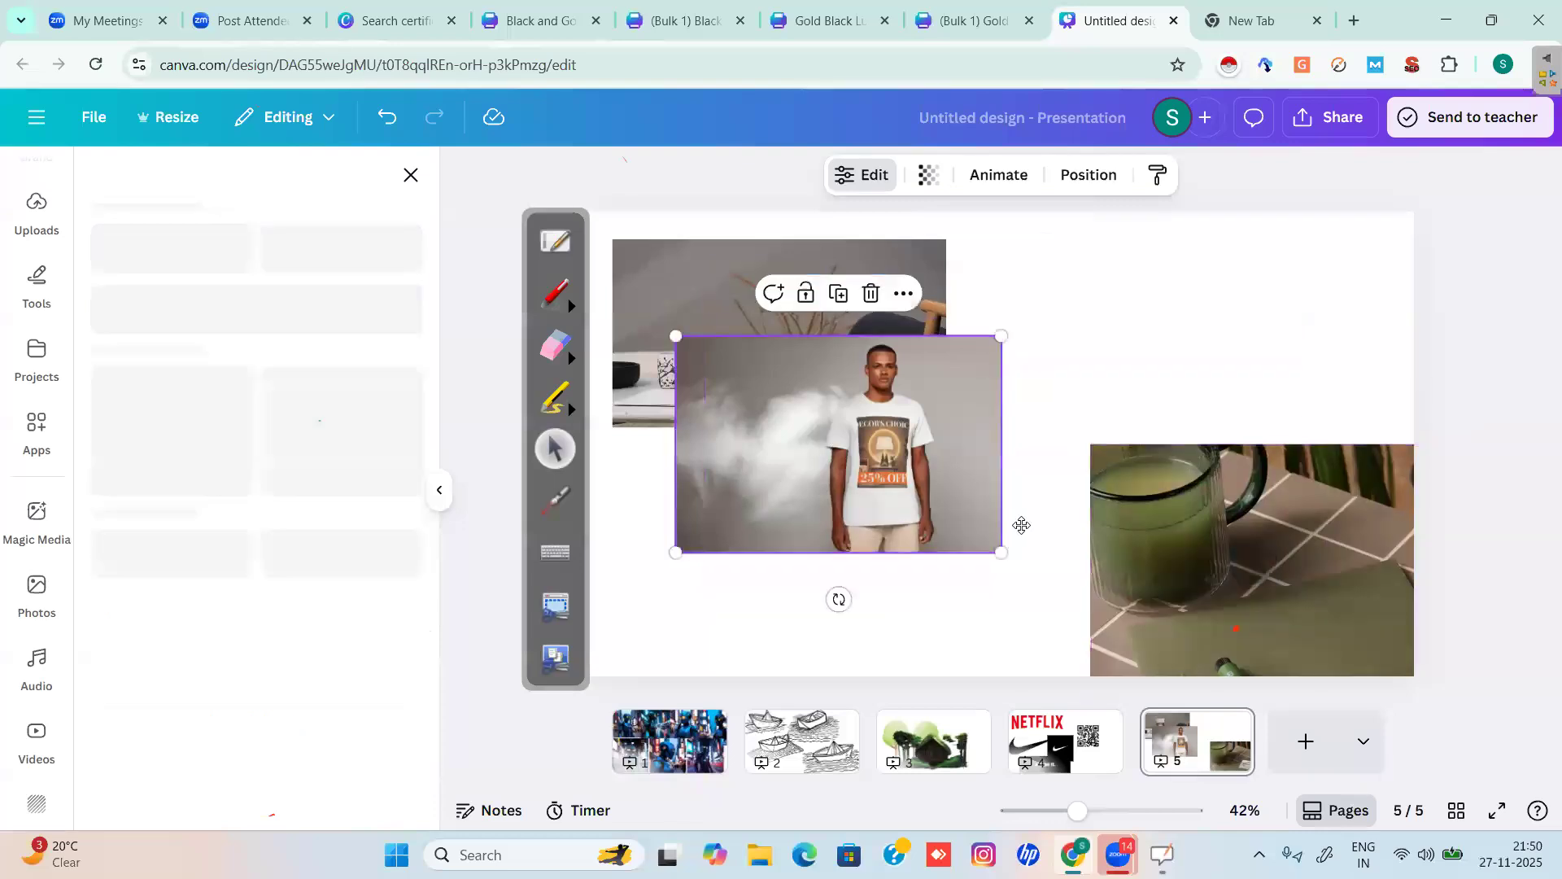
drag(830, 434, 1021, 526)
click(737, 334)
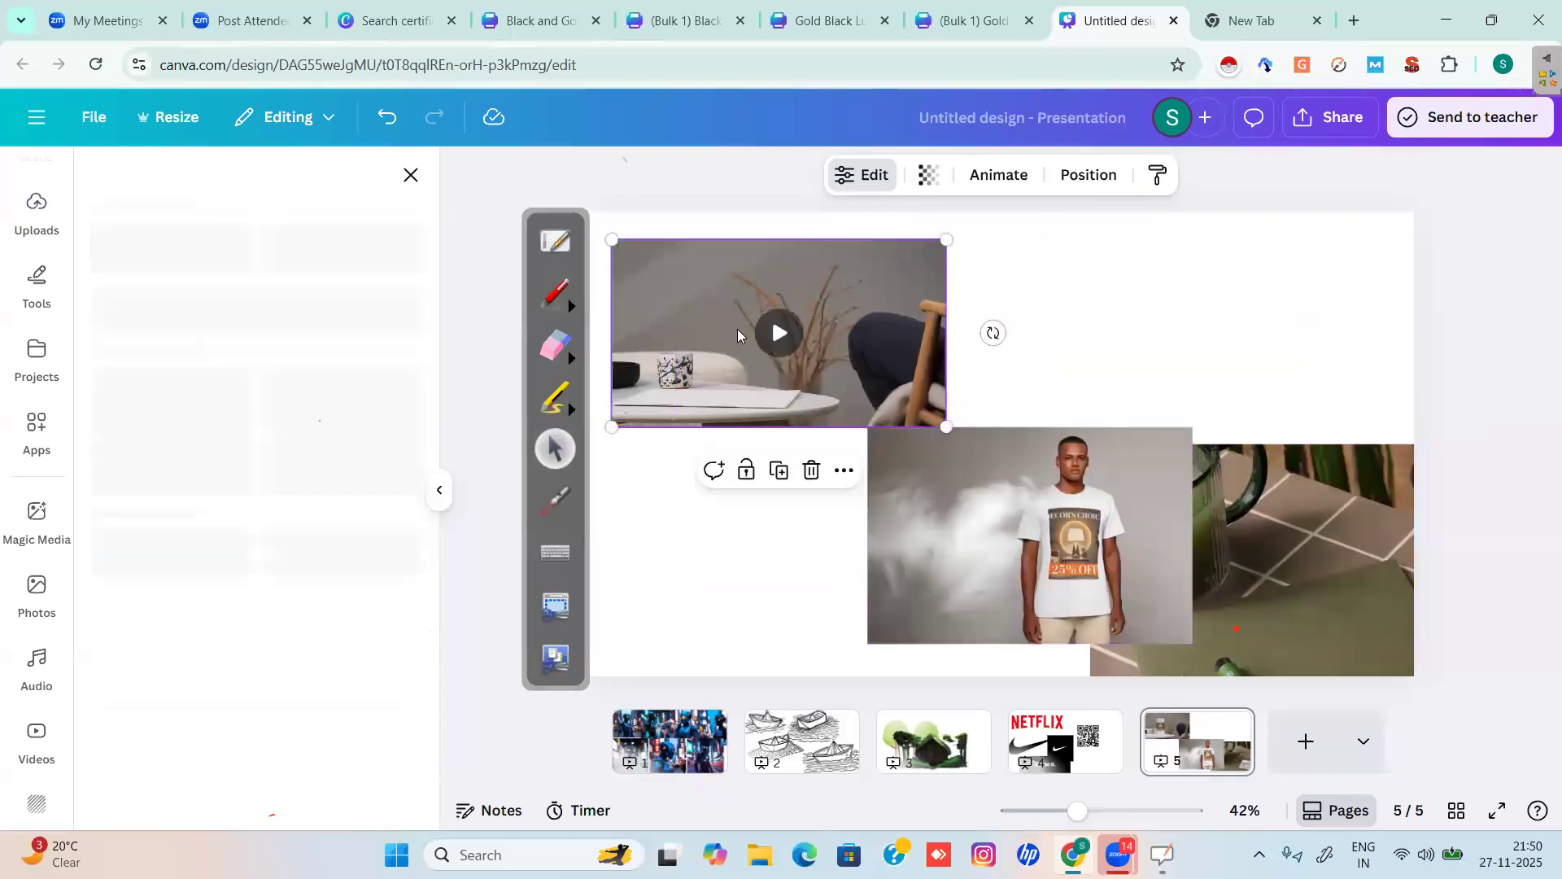
click(936, 460)
drag(1314, 628, 1312, 625)
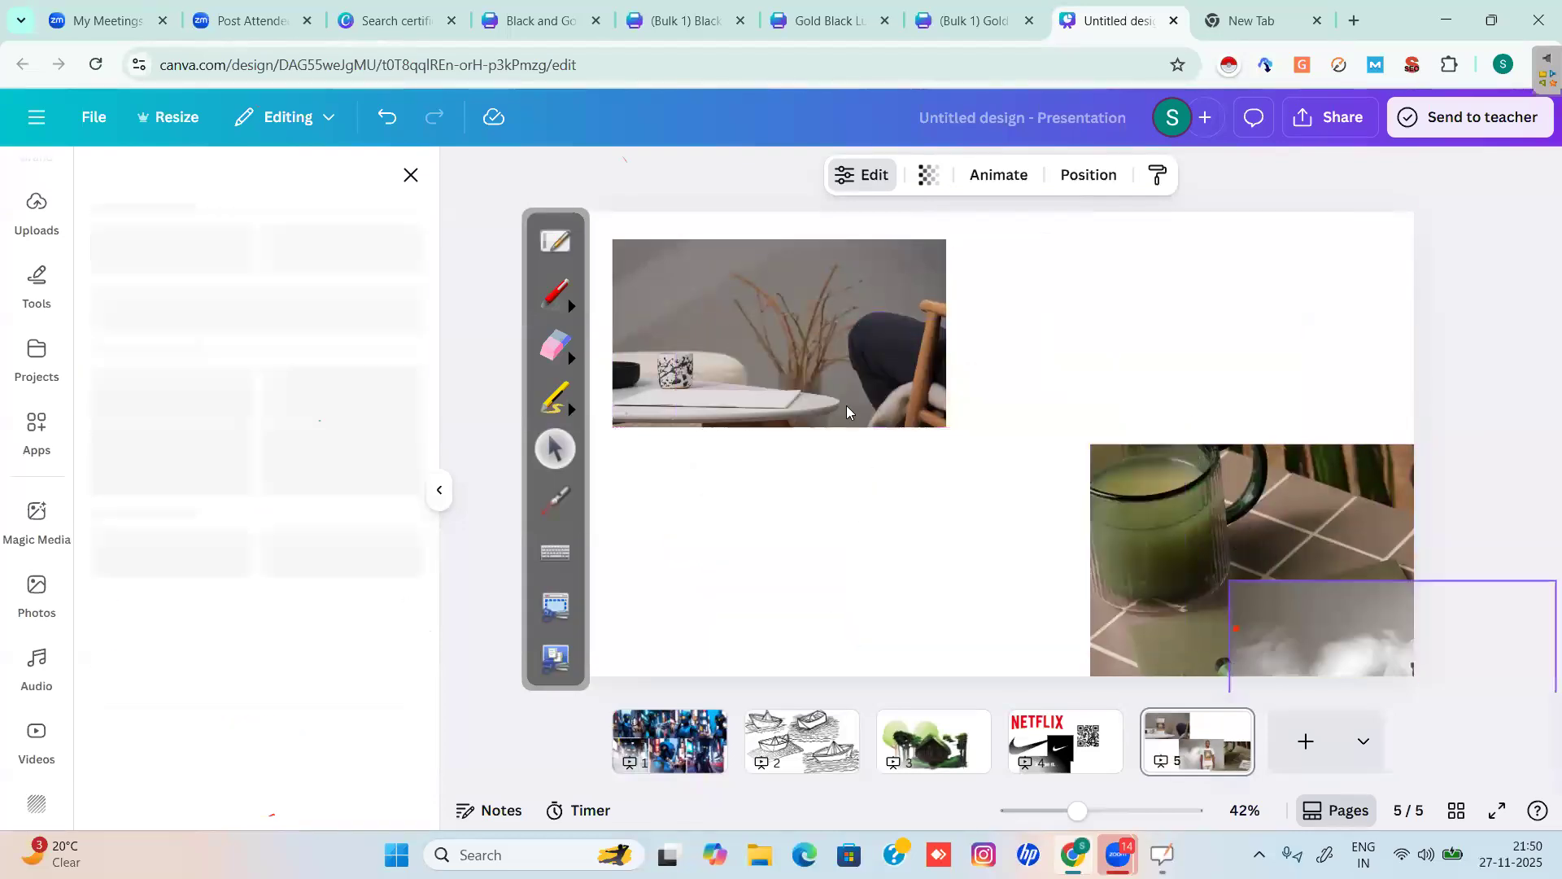
click(830, 366)
drag(944, 426, 1197, 568)
click(901, 404)
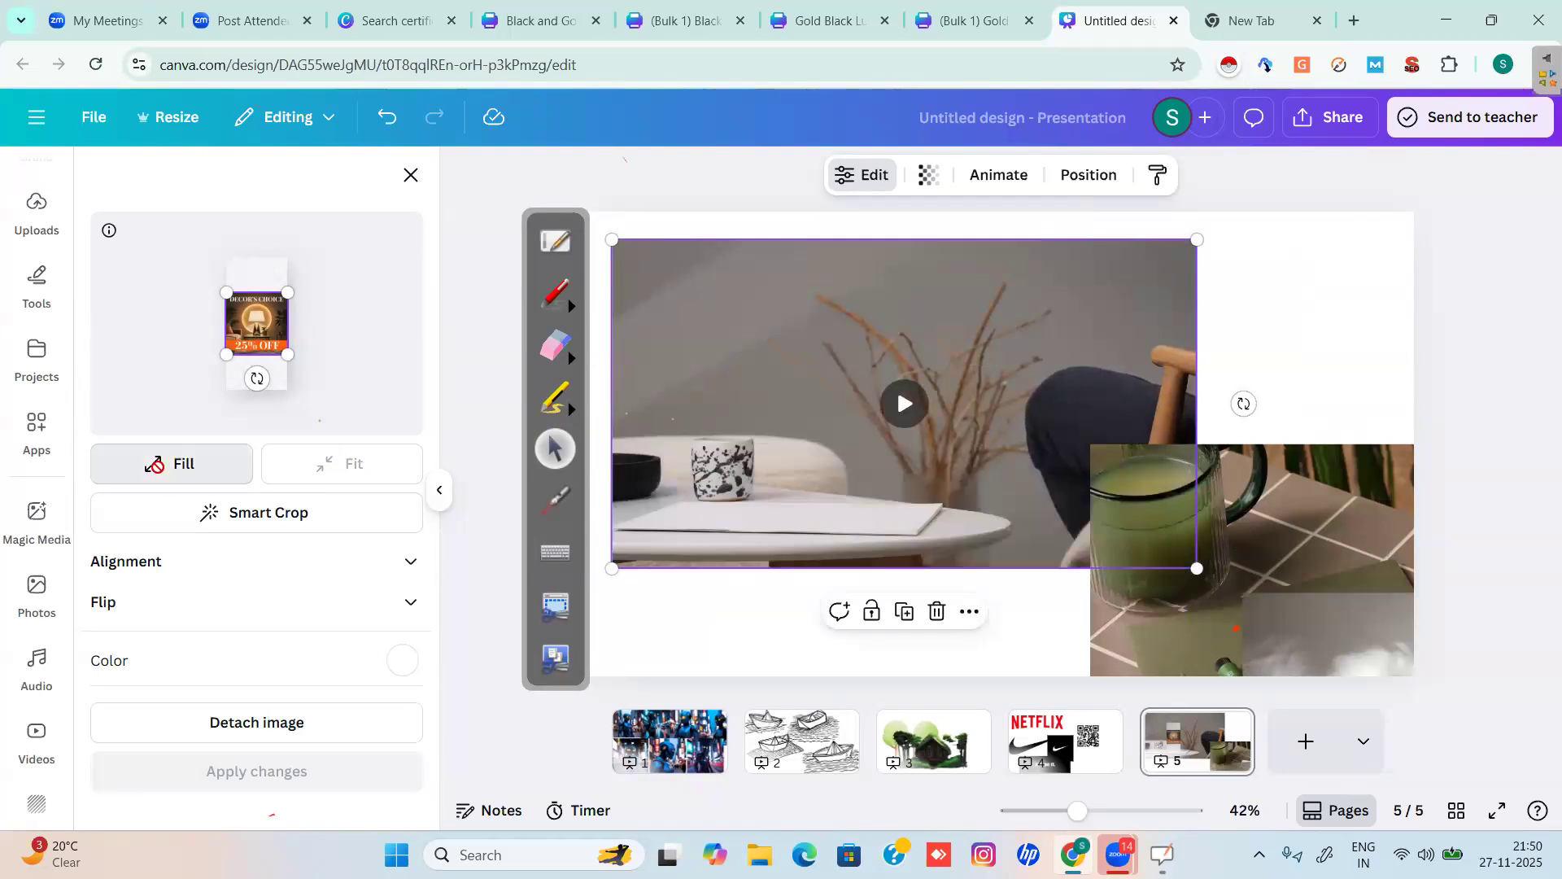
Compare Fill and Fit for the media, circling both options in red and replaying the video.
click(172, 463)
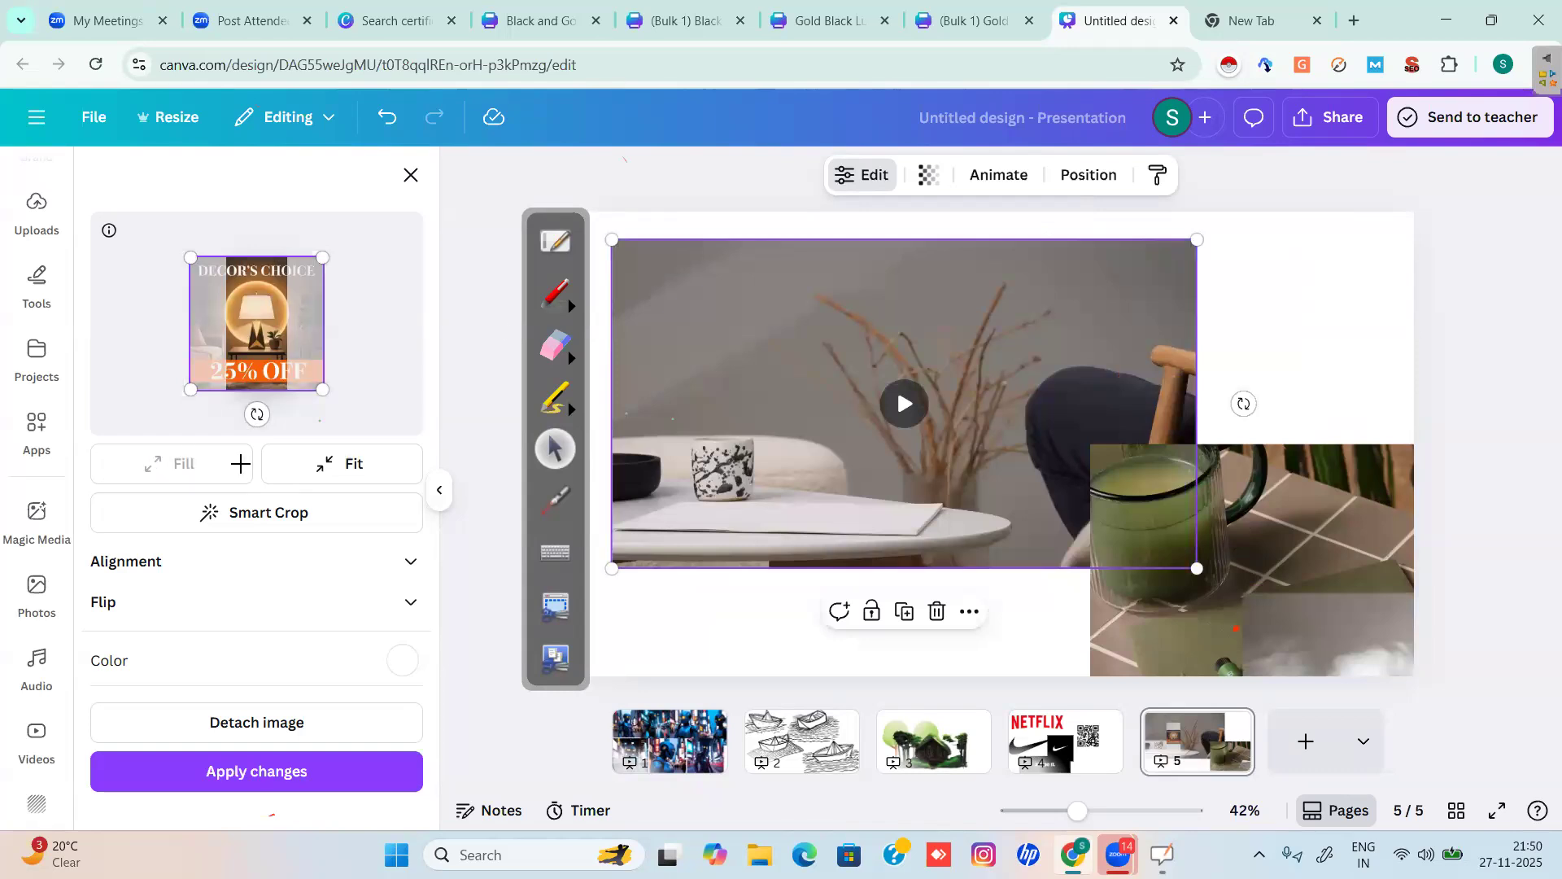
key(ctrl+shift+p)
mouse_move(236, 448)
mouse_down()
mouse_move(150, 497)
mouse_move(236, 474)
mouse_up()
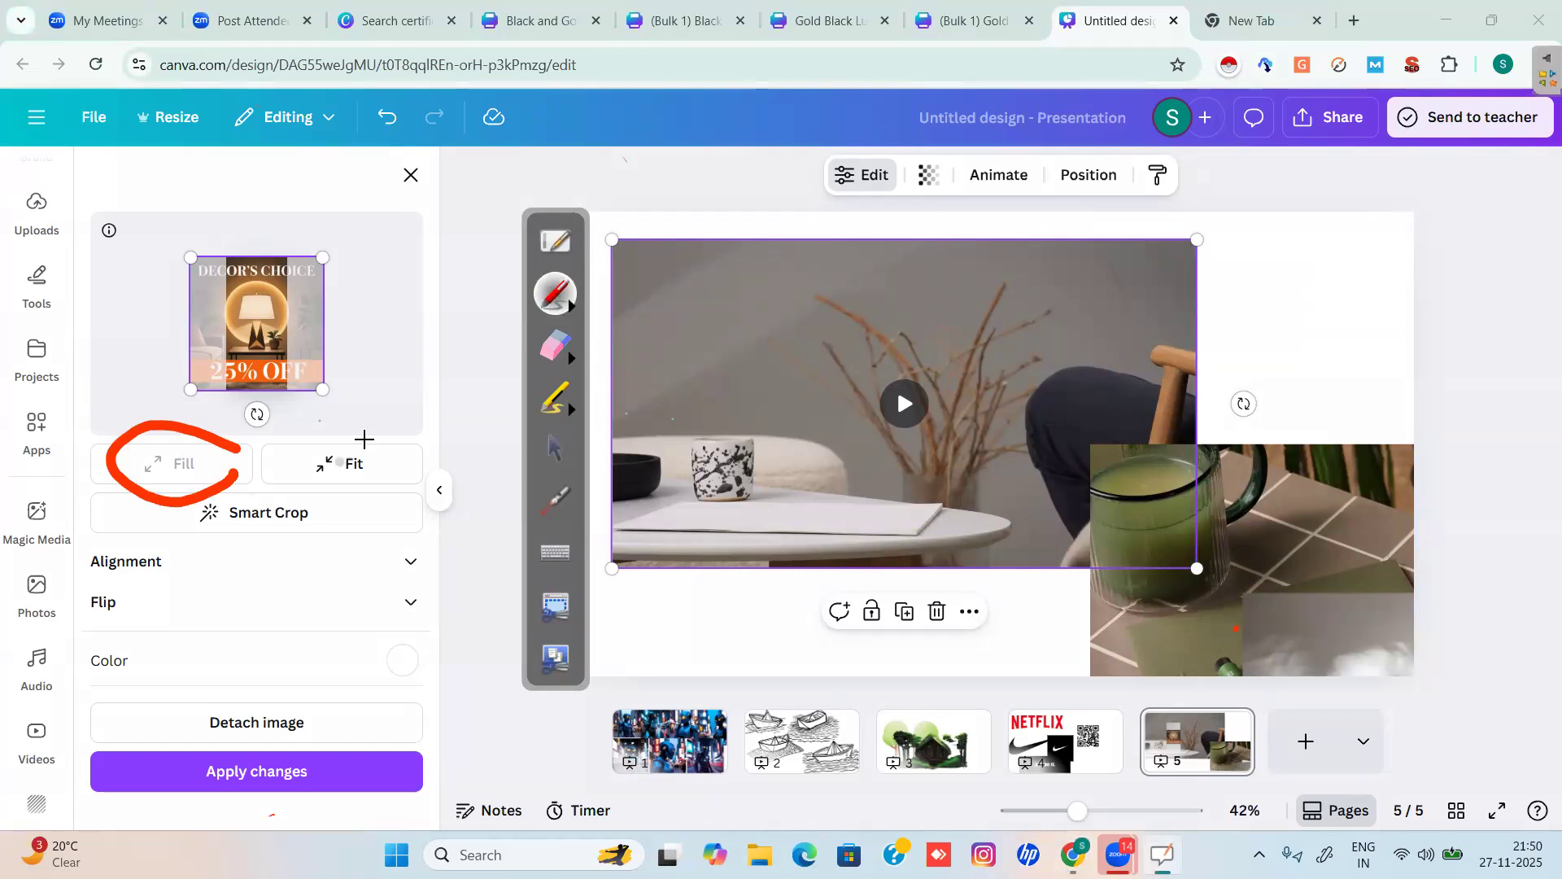
mouse_move(364, 439)
mouse_down()
mouse_move(296, 429)
mouse_move(357, 493)
mouse_move(364, 442)
mouse_up()
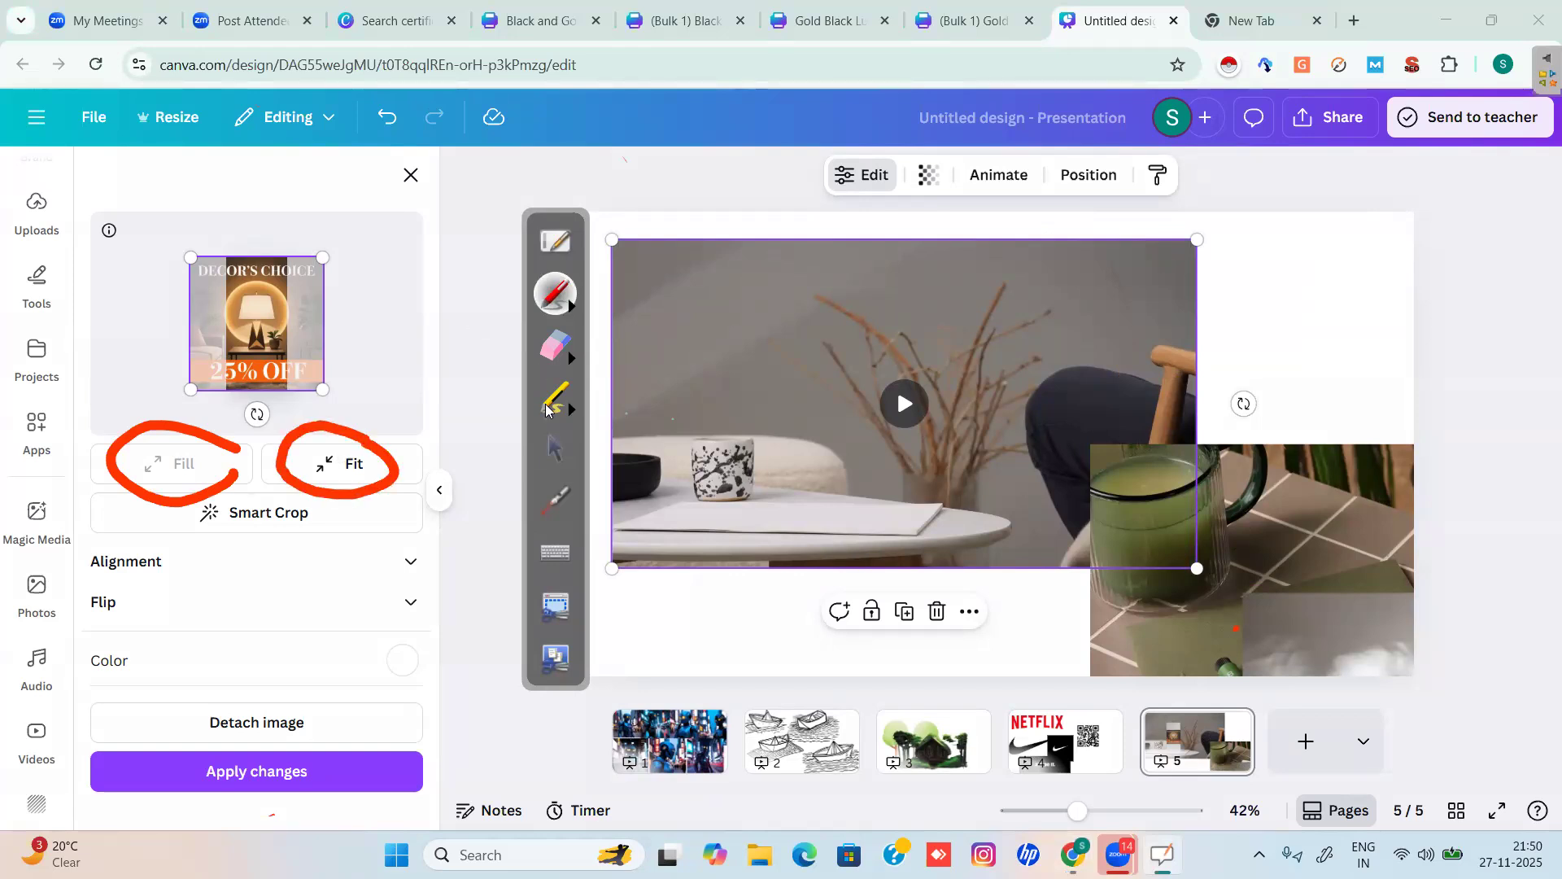
click(554, 454)
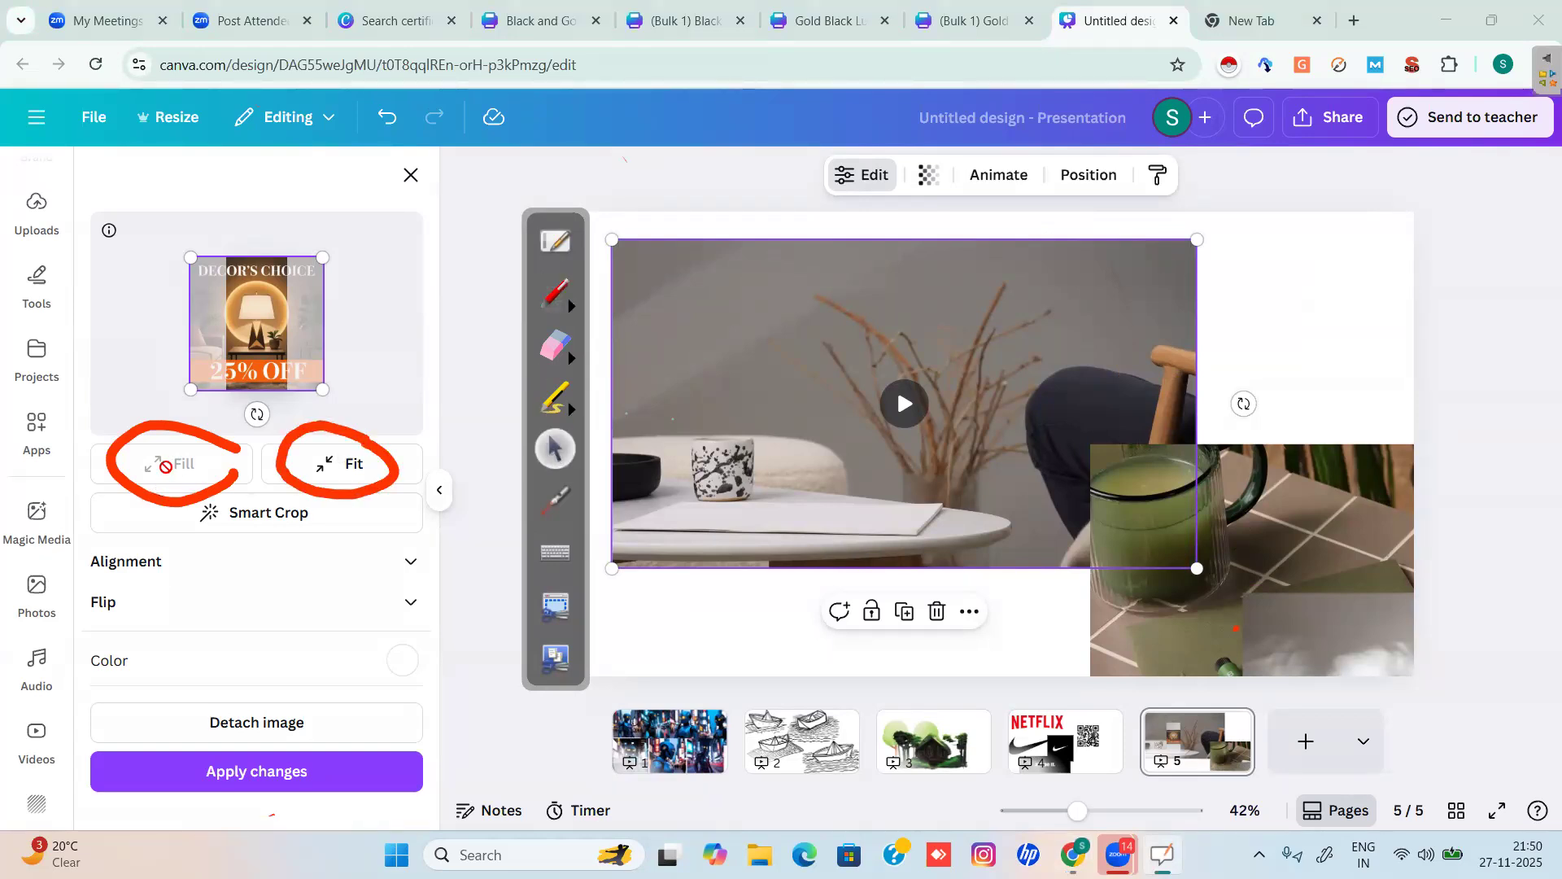
click(904, 405)
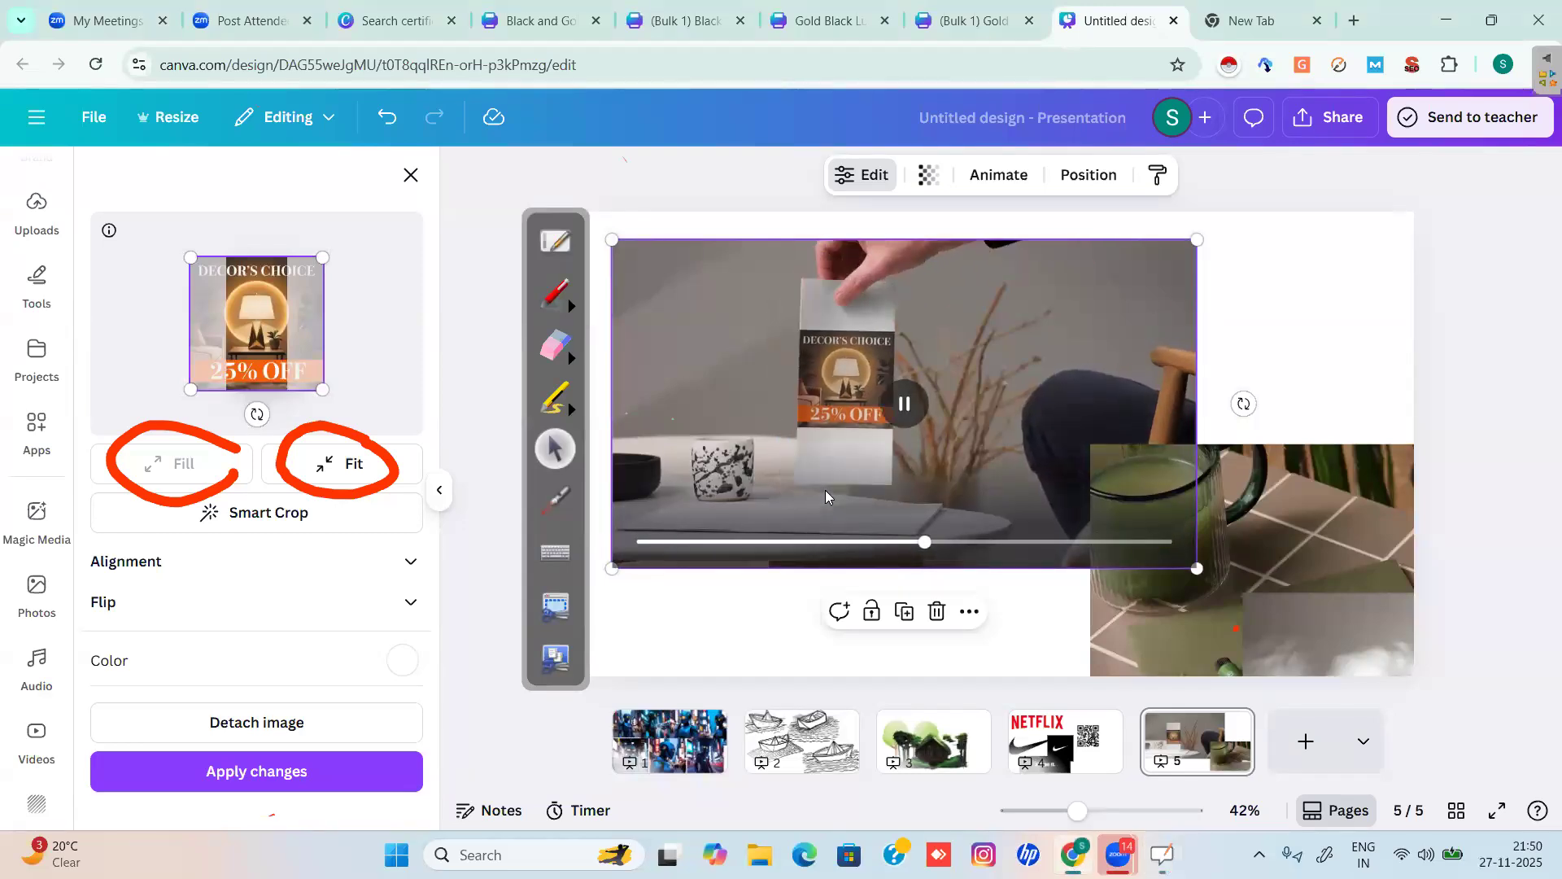
click(324, 472)
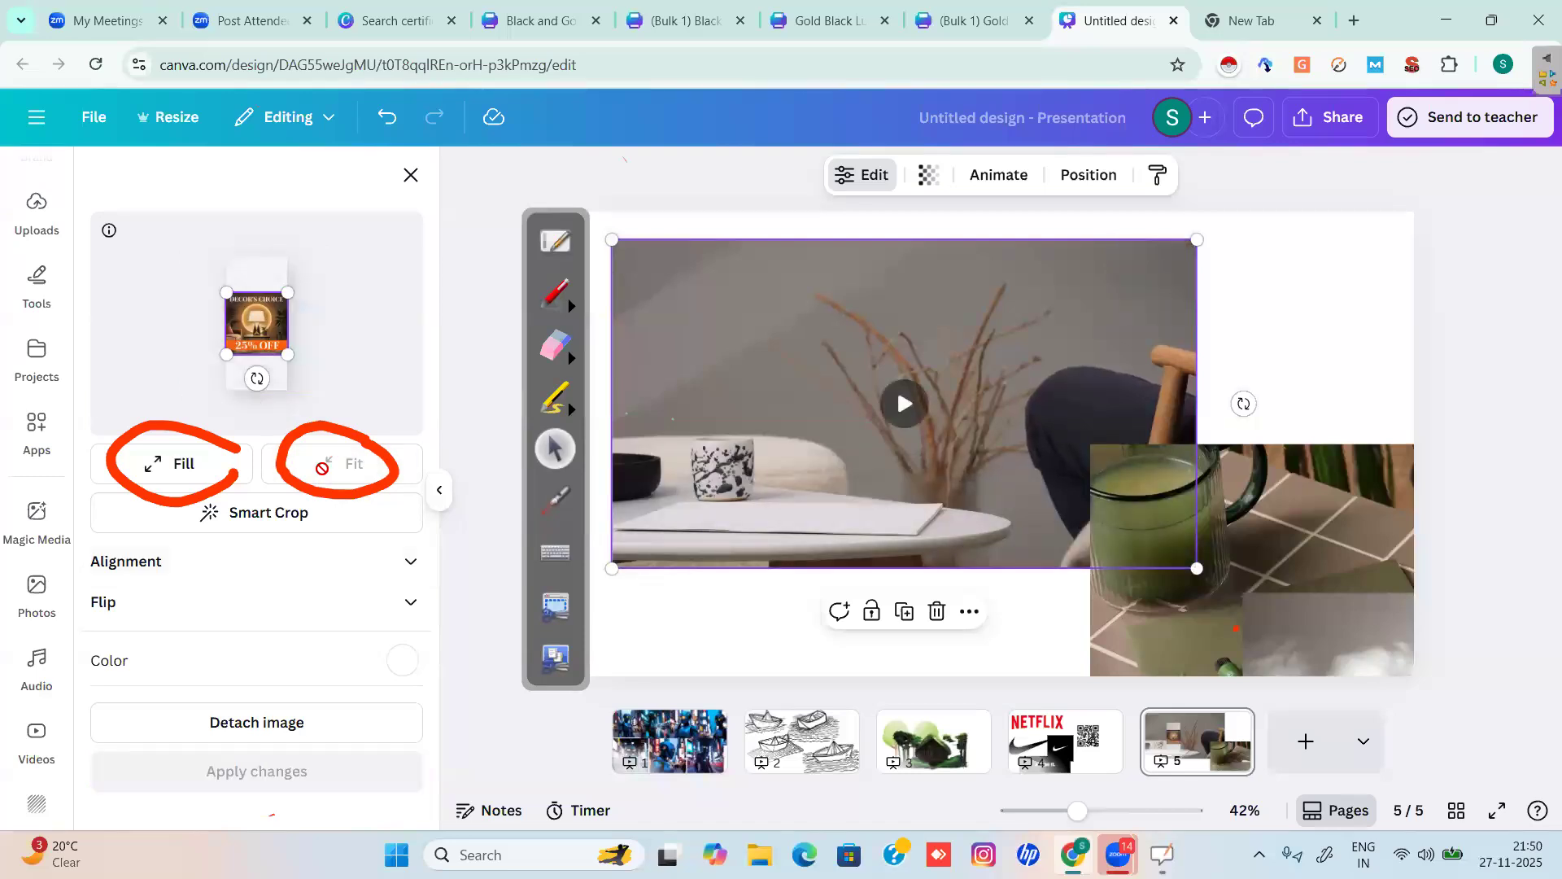
click(904, 405)
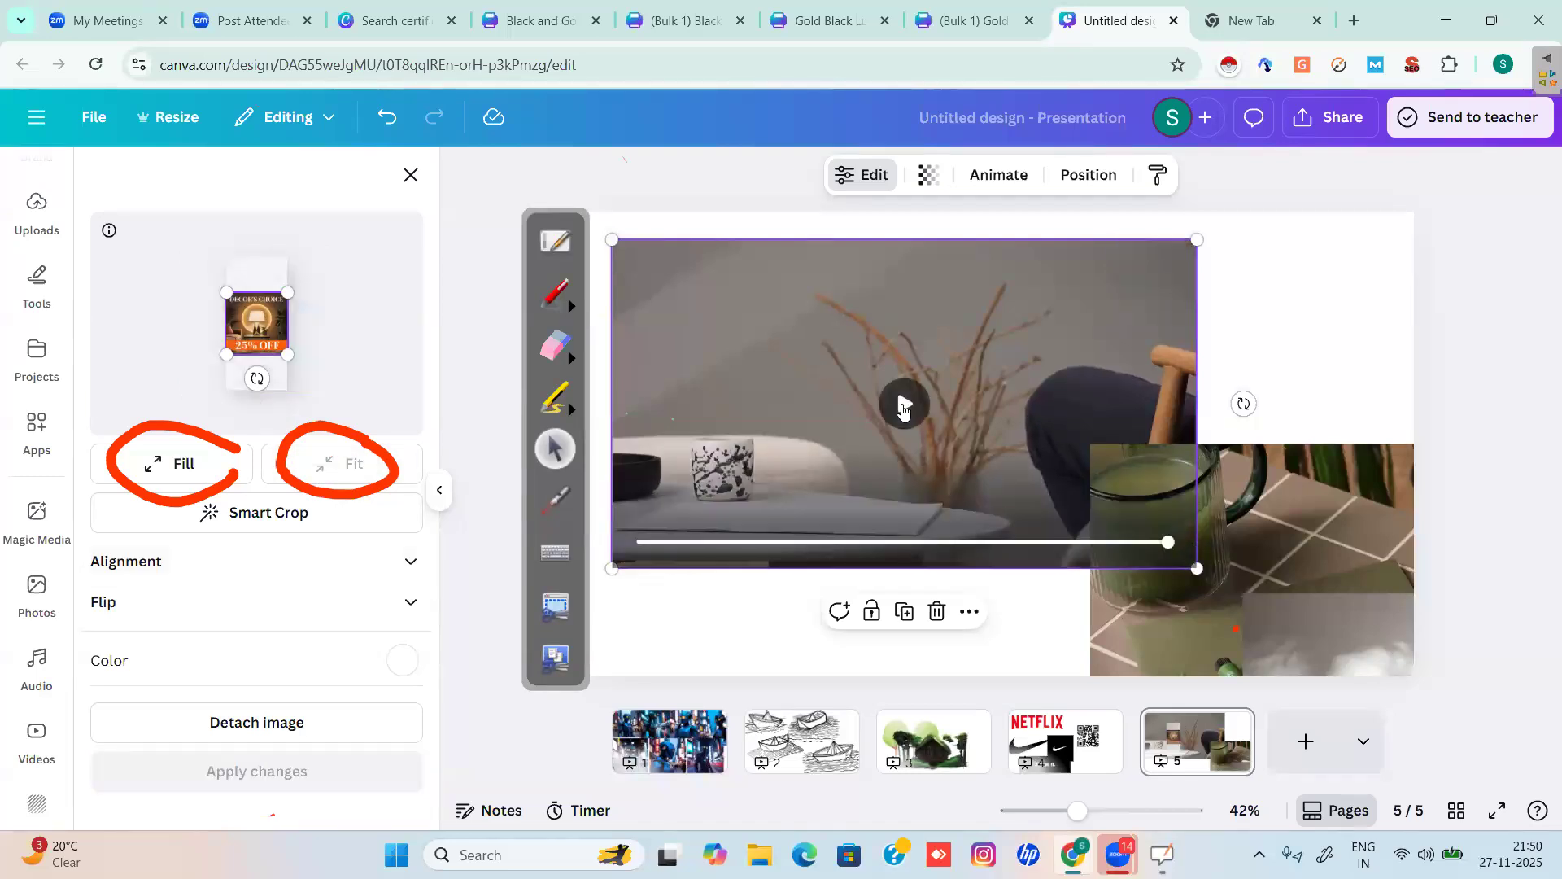
Review the media's alignment and flip options, then close the edit settings.
click(416, 565)
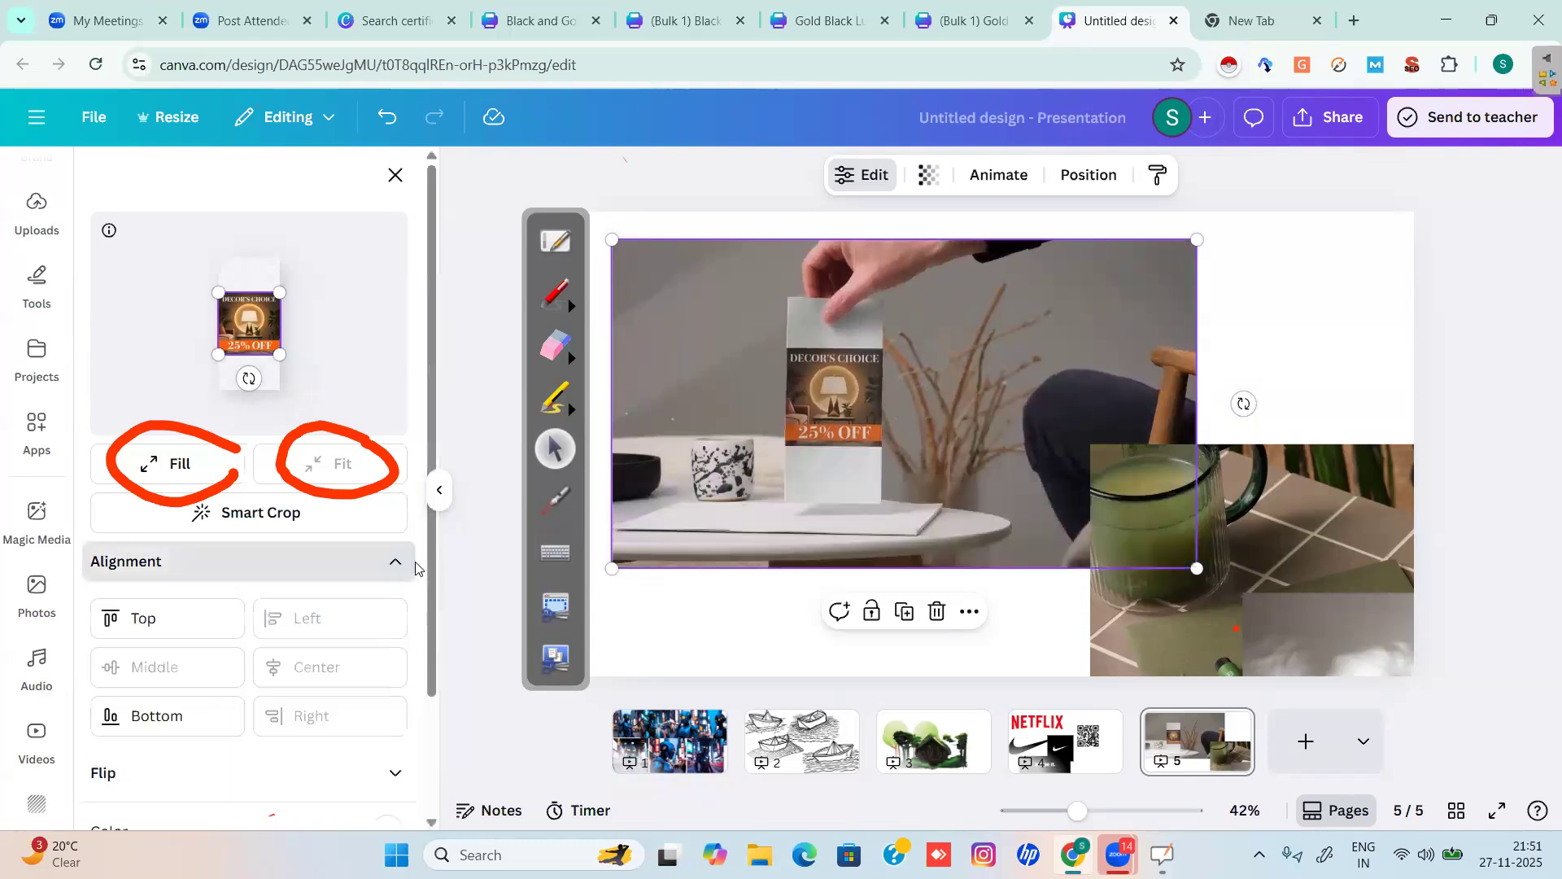
scroll(431, 558, down, 2)
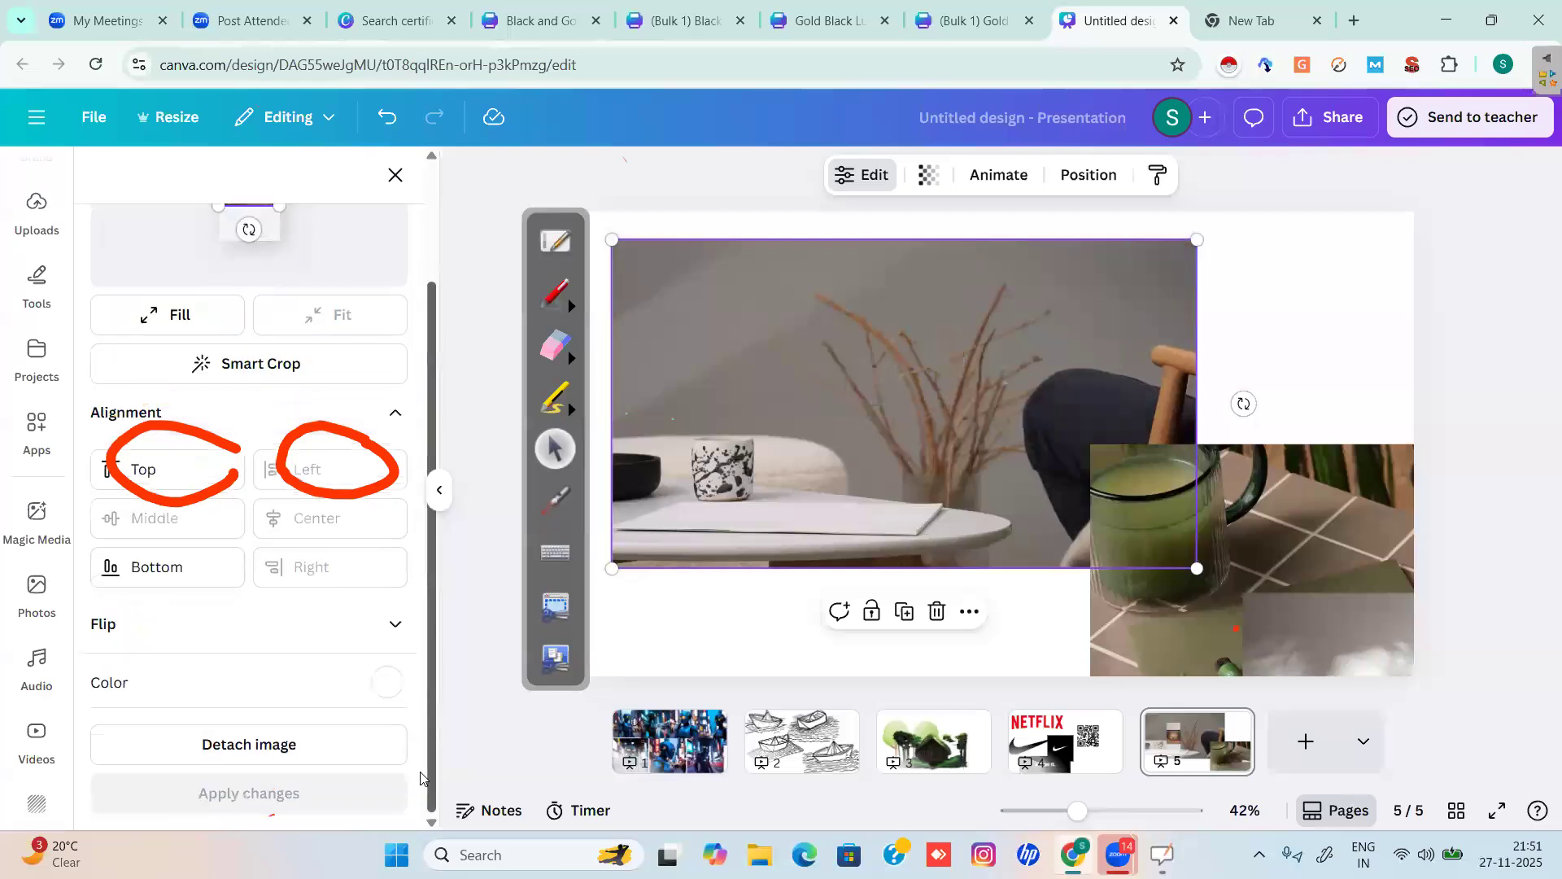
click(396, 630)
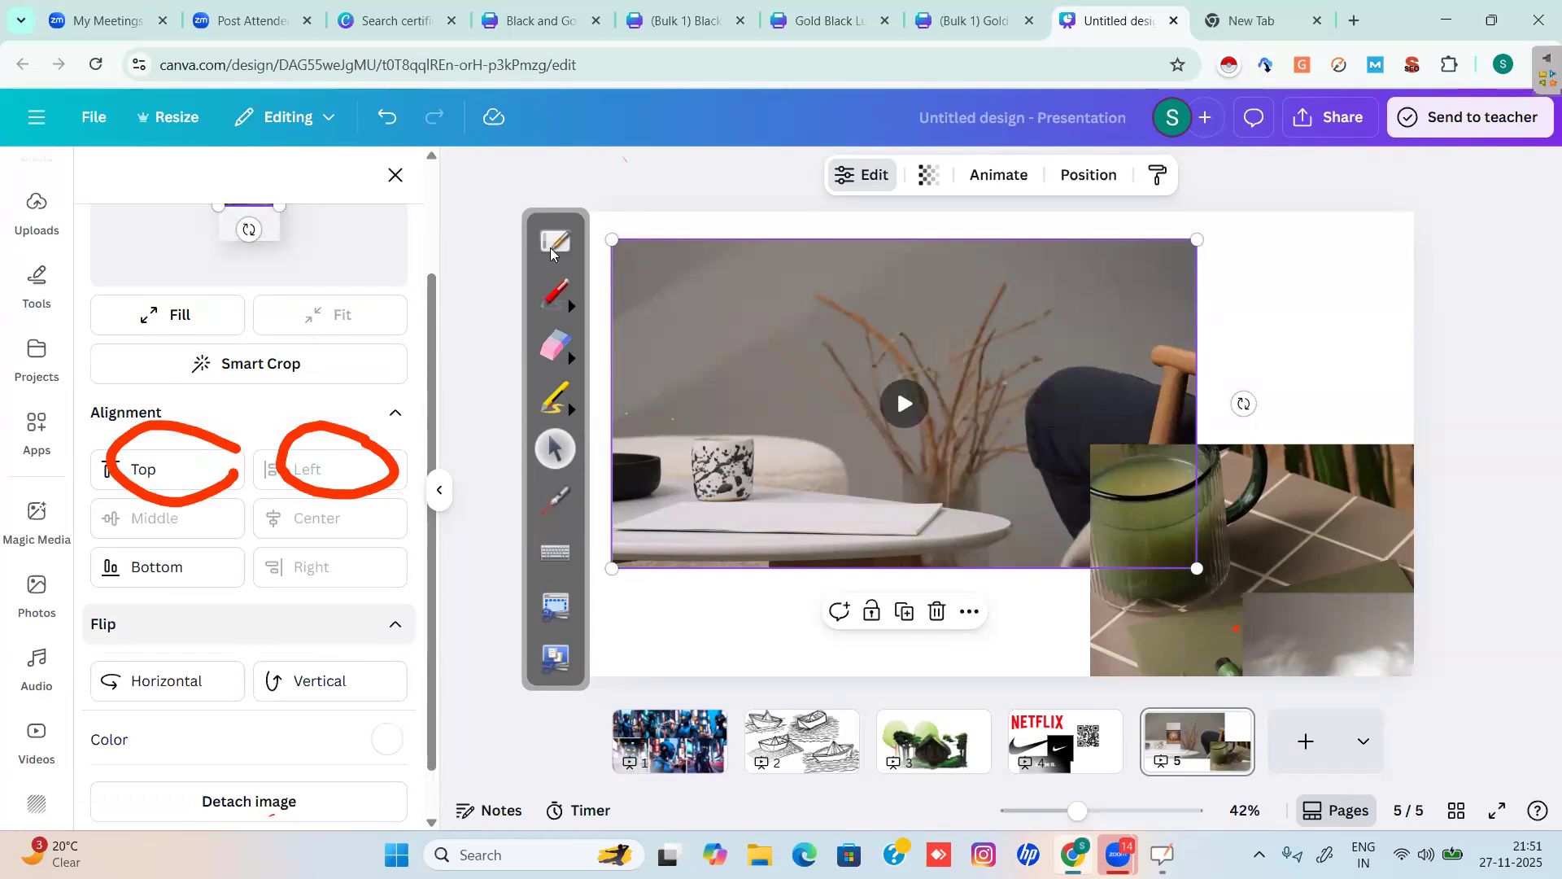
click(396, 177)
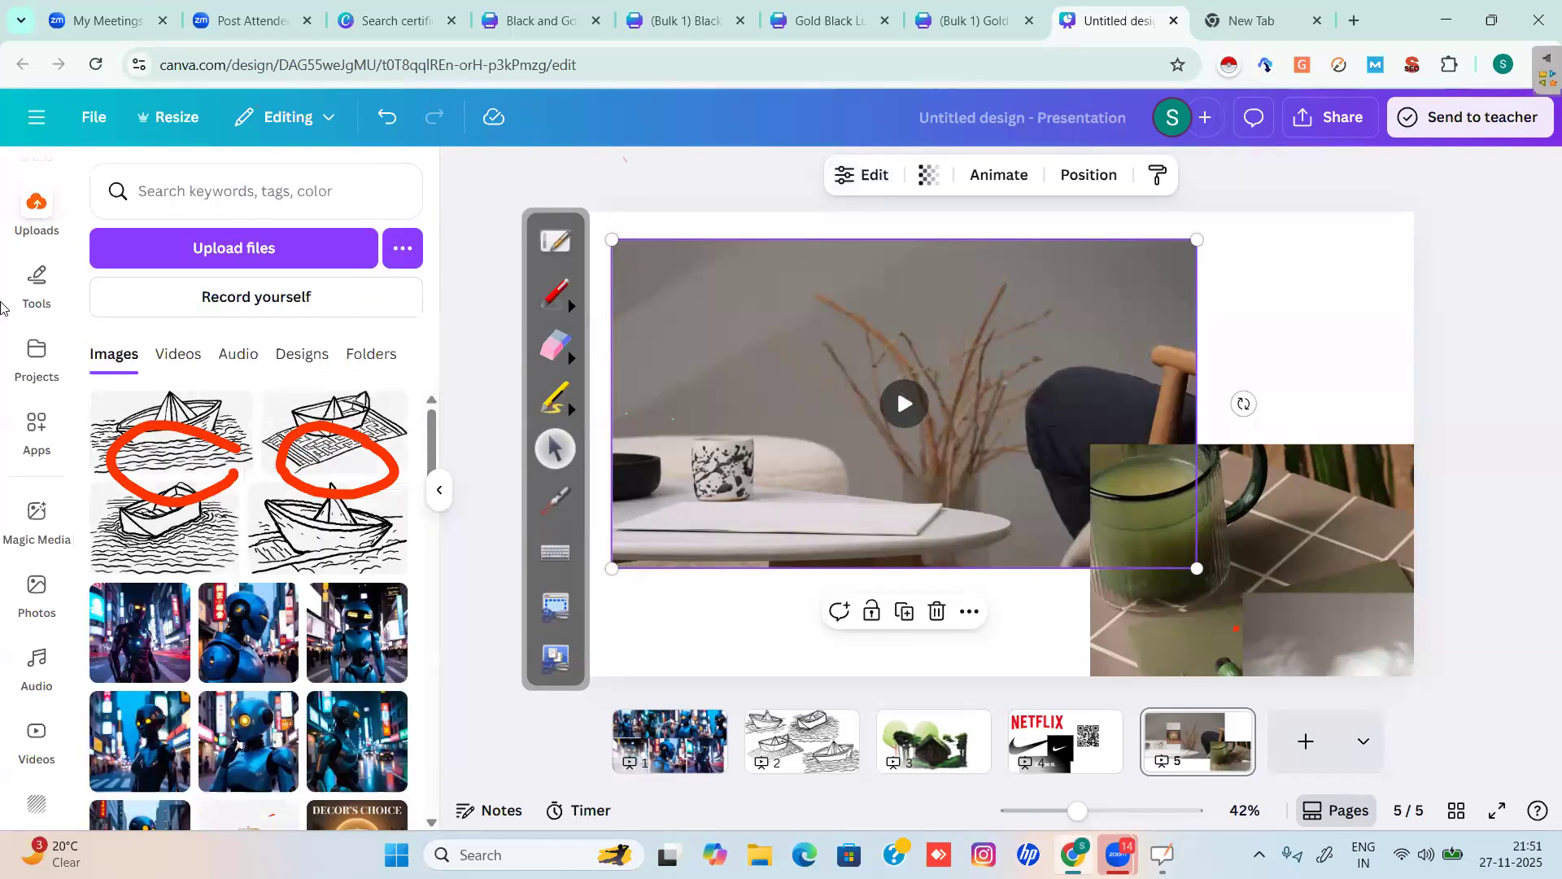
Clear the old mockups app search and add a blank page after page 5.
click(32, 448)
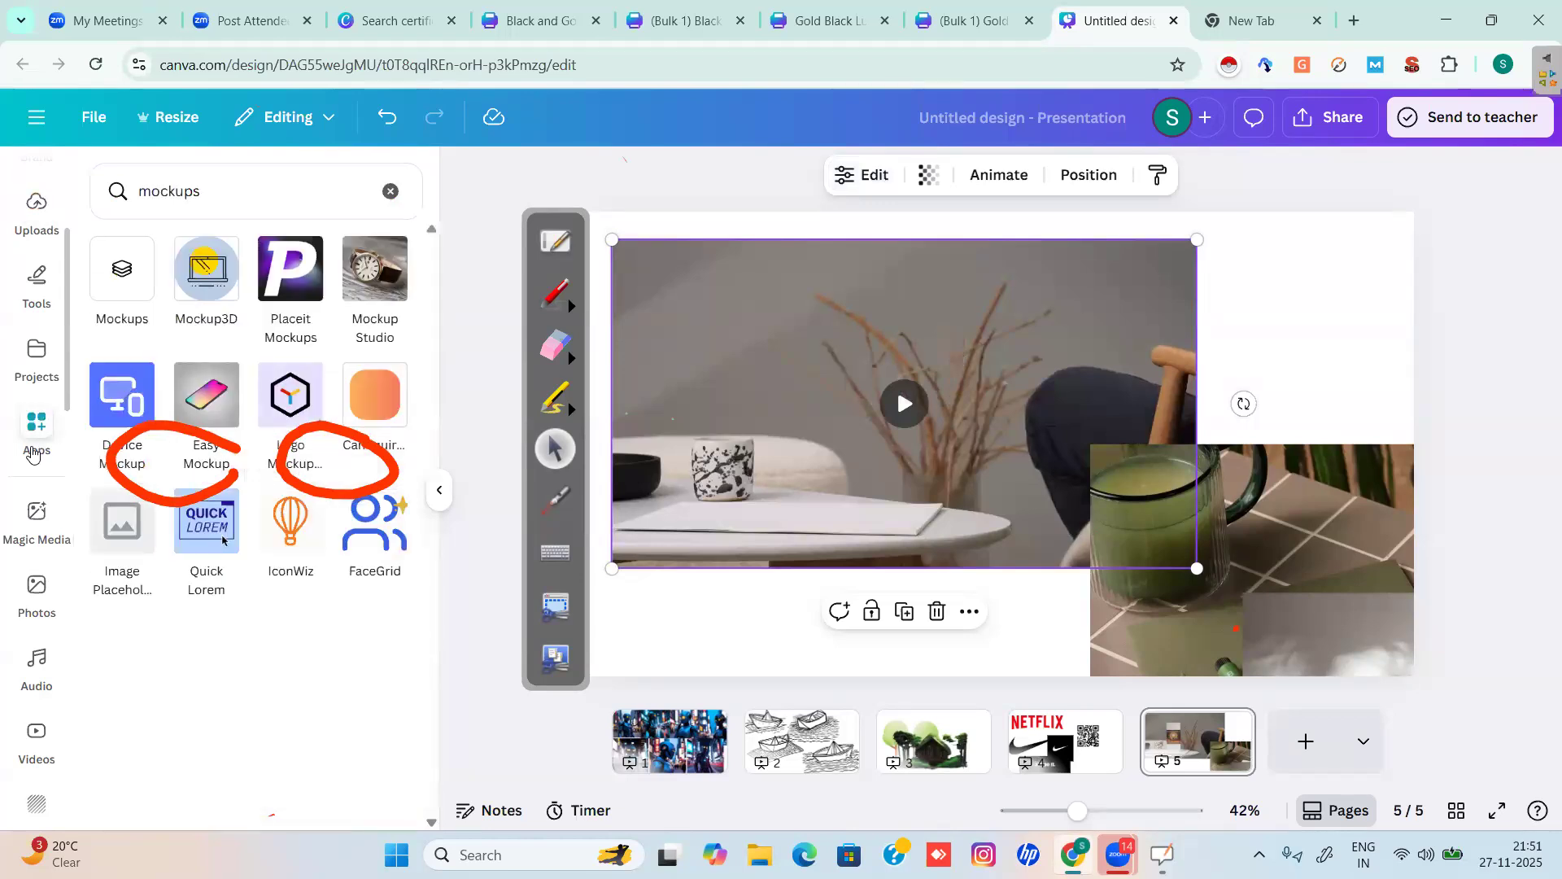
click(390, 192)
click(1309, 741)
Search the apps for 'ai Signa', erase the red annotations, and open AI Signature.
click(266, 192)
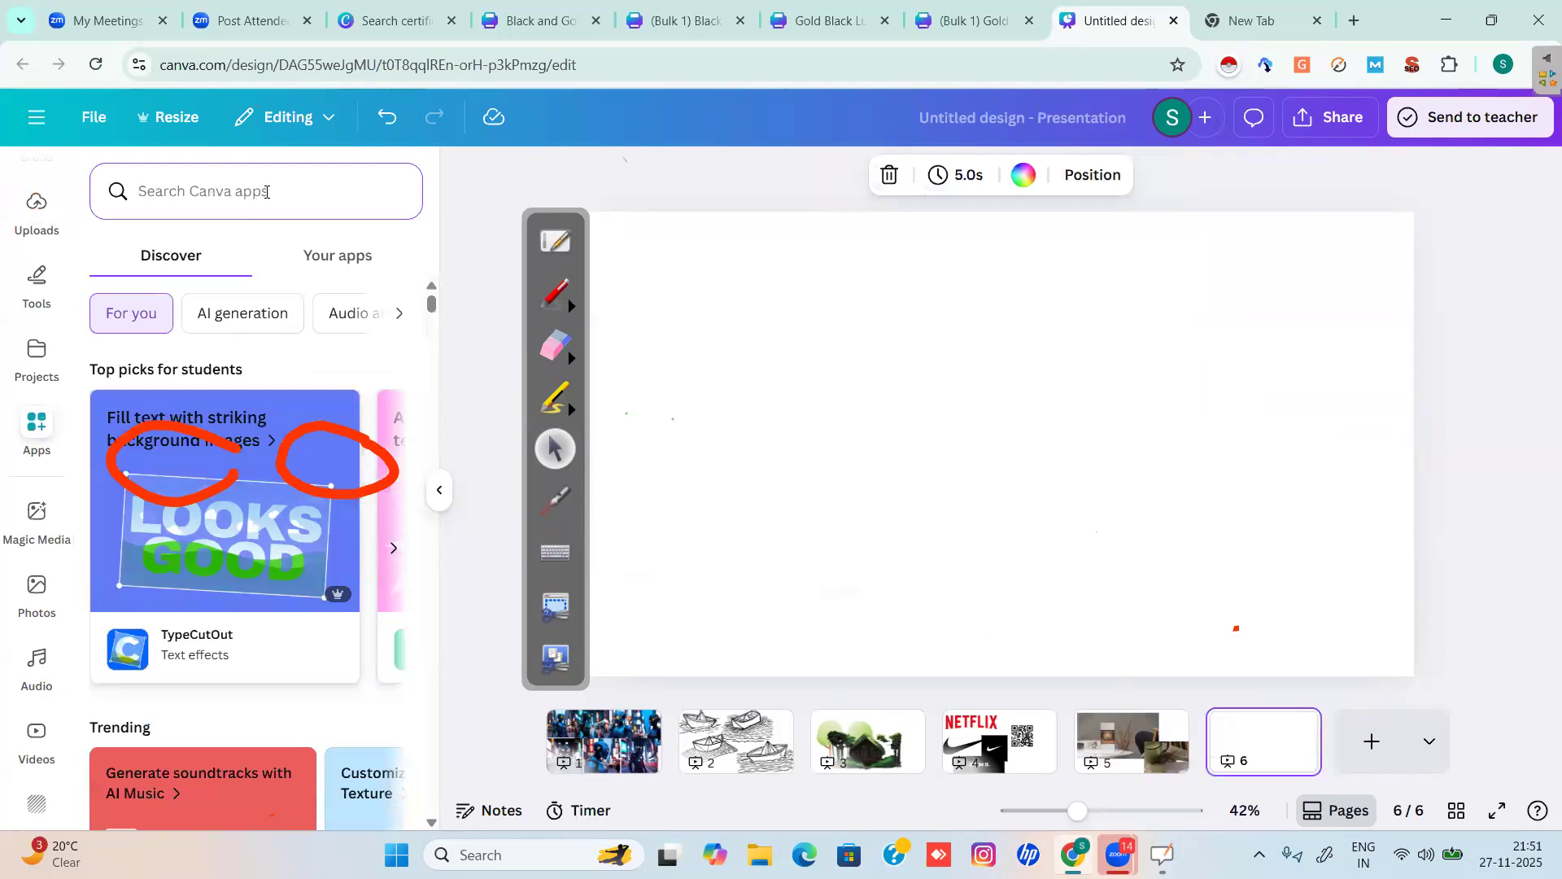
text(ai Signature)
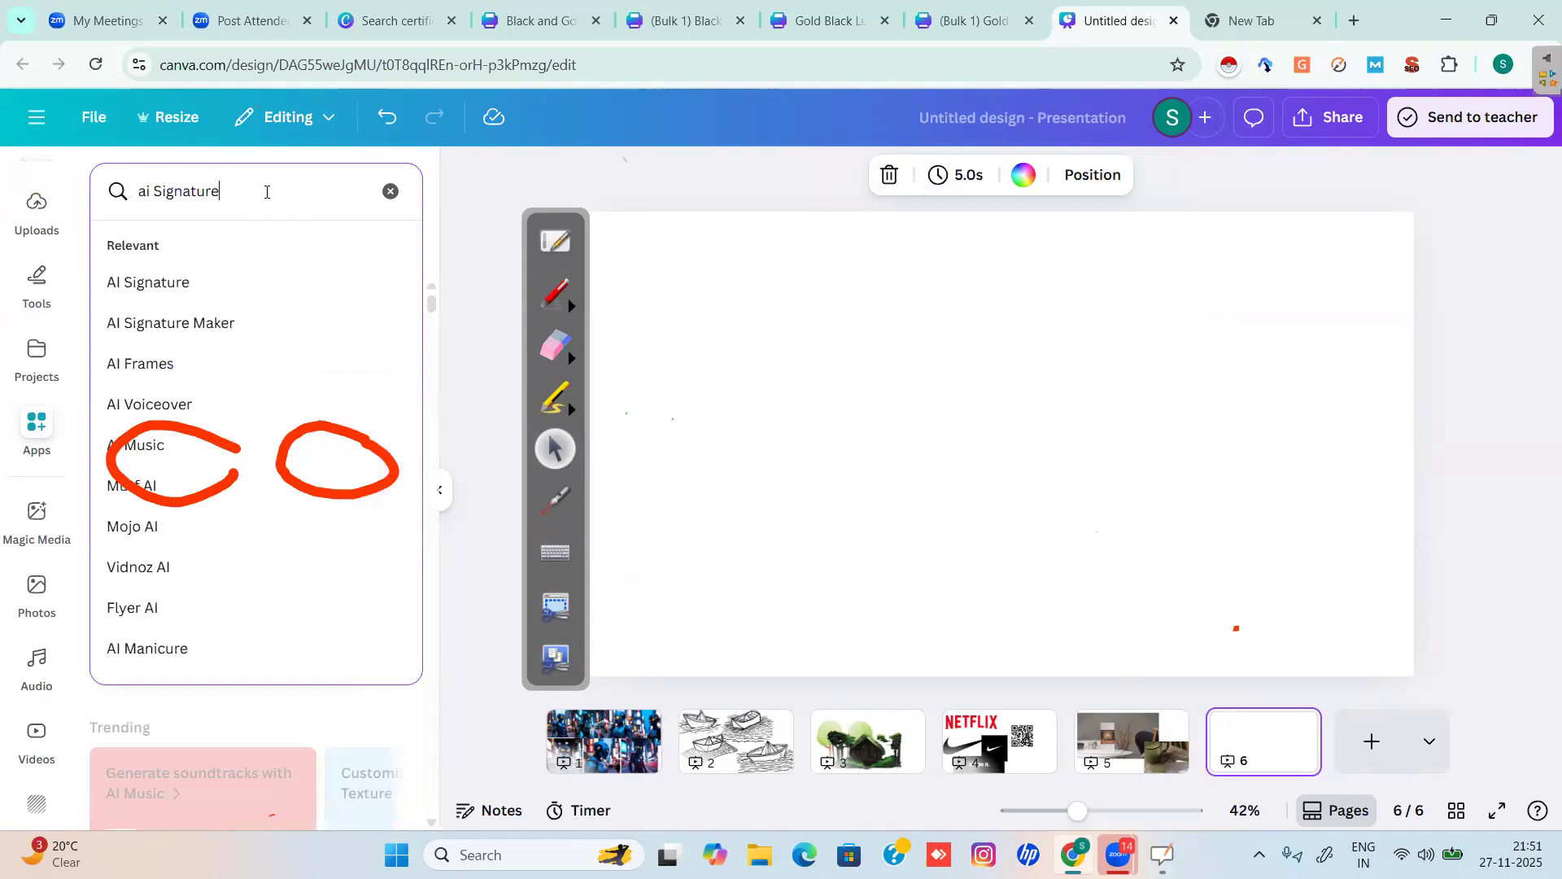
key(Return)
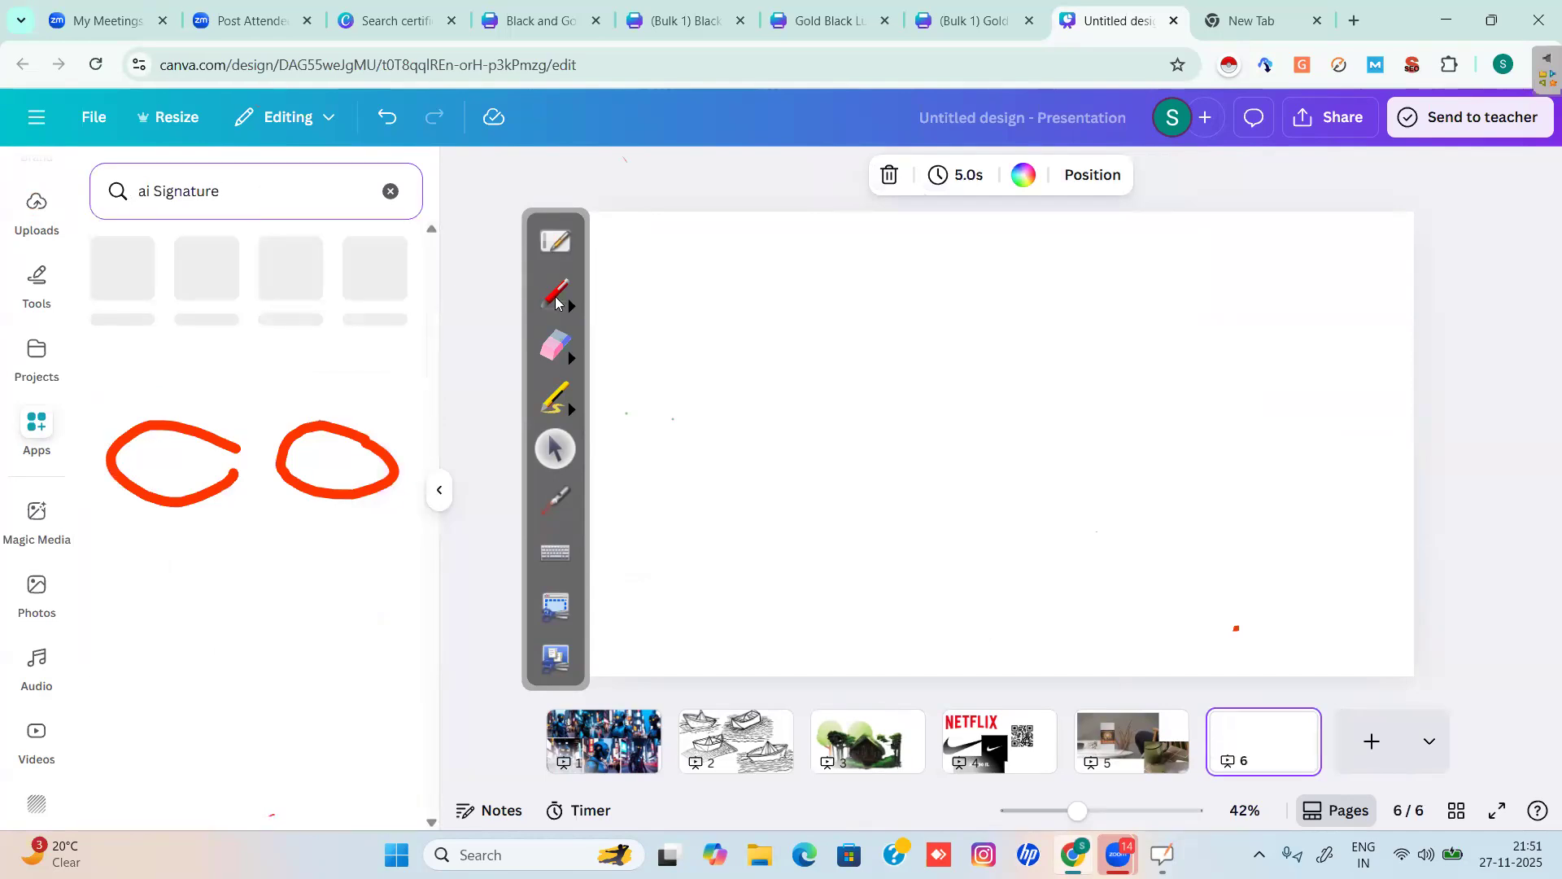
mouse_move(287, 490)
mouse_down()
mouse_move(400, 472)
mouse_move(270, 483)
mouse_move(216, 393)
mouse_move(154, 558)
mouse_move(249, 474)
mouse_up()
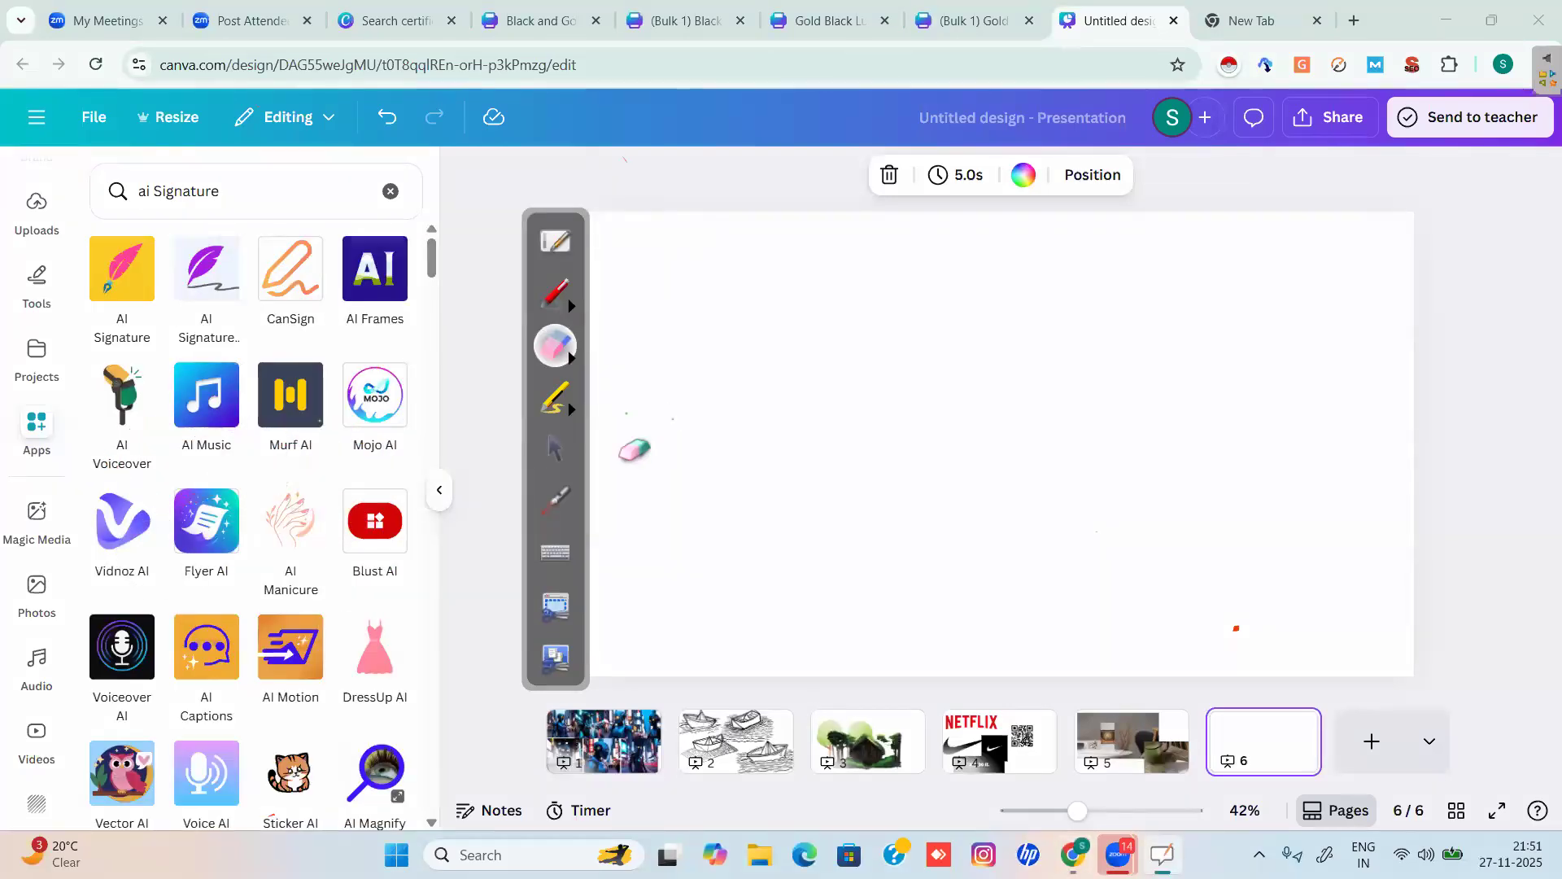
click(550, 460)
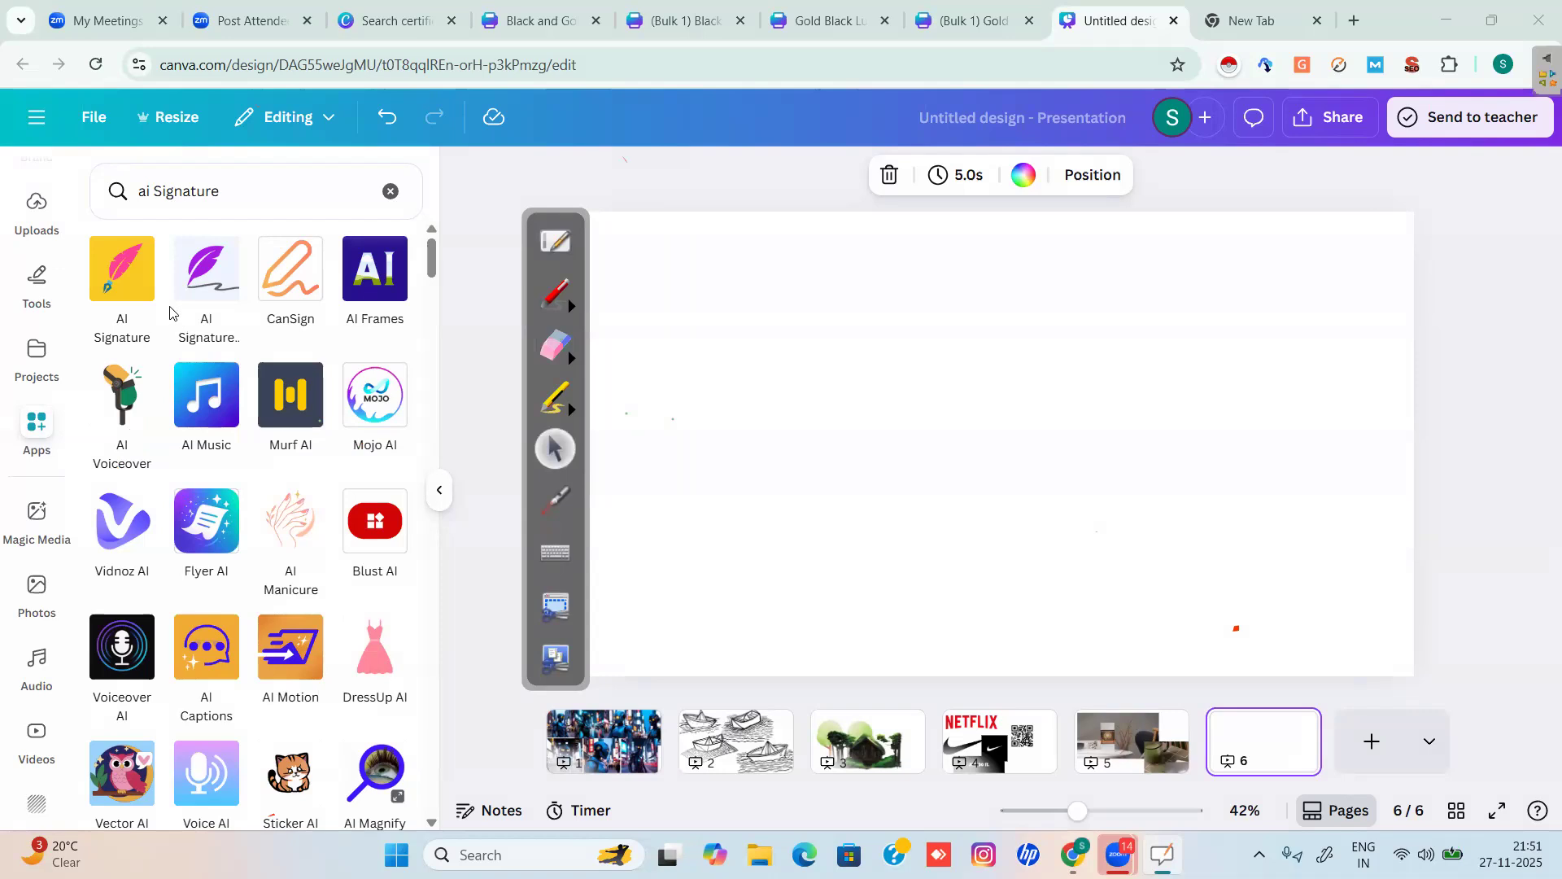
click(106, 281)
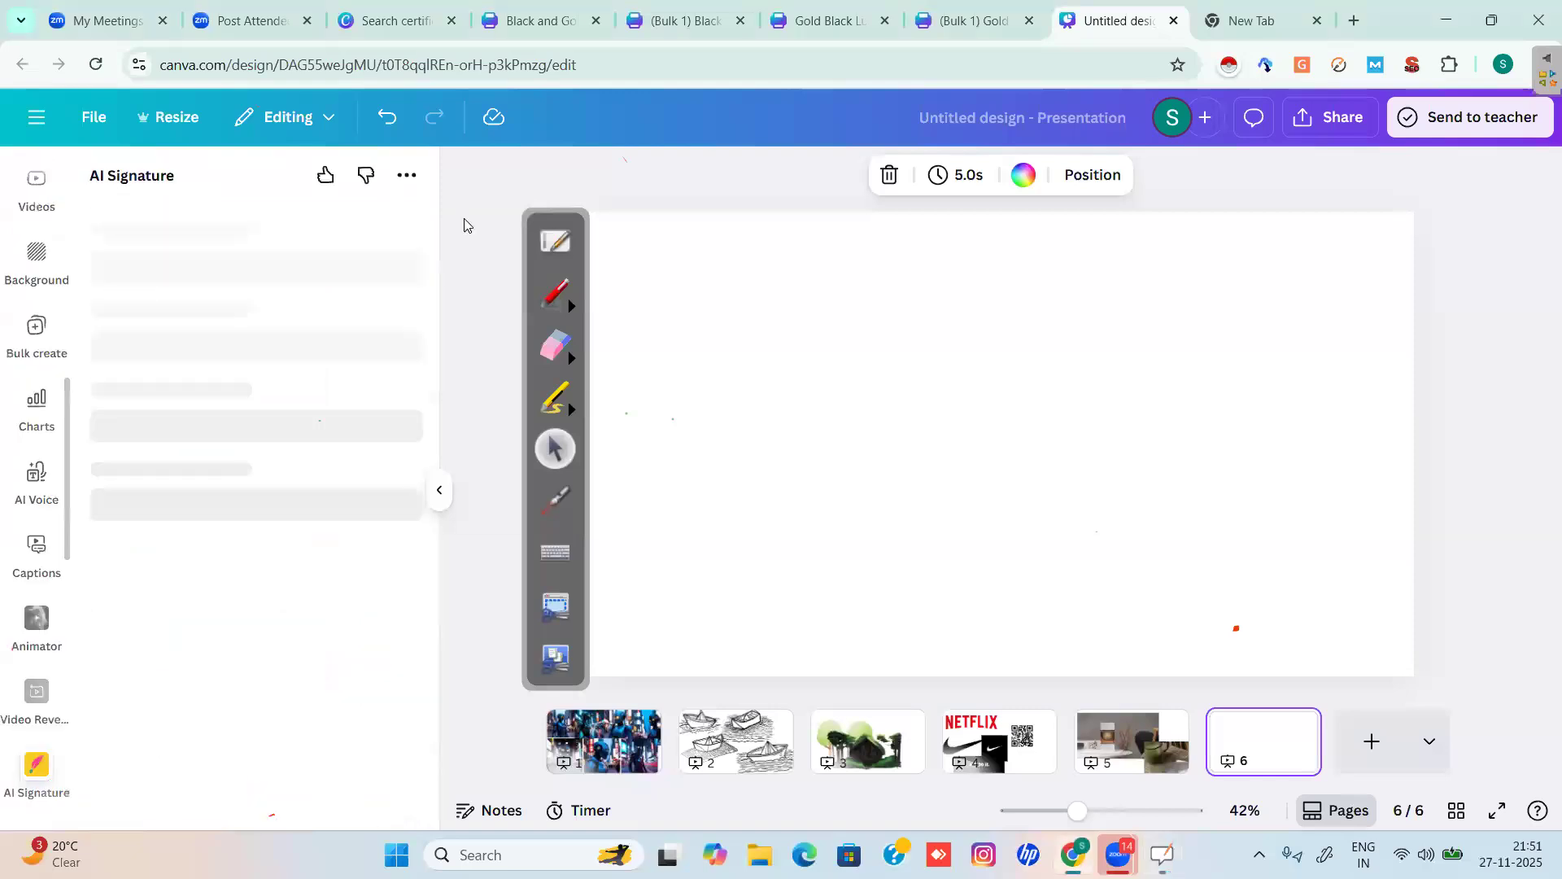
Annotate 'ConSign' in red above the slide and switch AI Signature to Draw mode.
click(550, 307)
mouse_move(627, 175)
mouse_down()
mouse_move(680, 192)
mouse_move(719, 178)
mouse_move(718, 161)
mouse_move(764, 202)
mouse_move(793, 178)
mouse_up()
mouse_move(623, 157)
mouse_down()
mouse_move(604, 202)
mouse_move(744, 115)
mouse_up()
drag(659, 222, 803, 181)
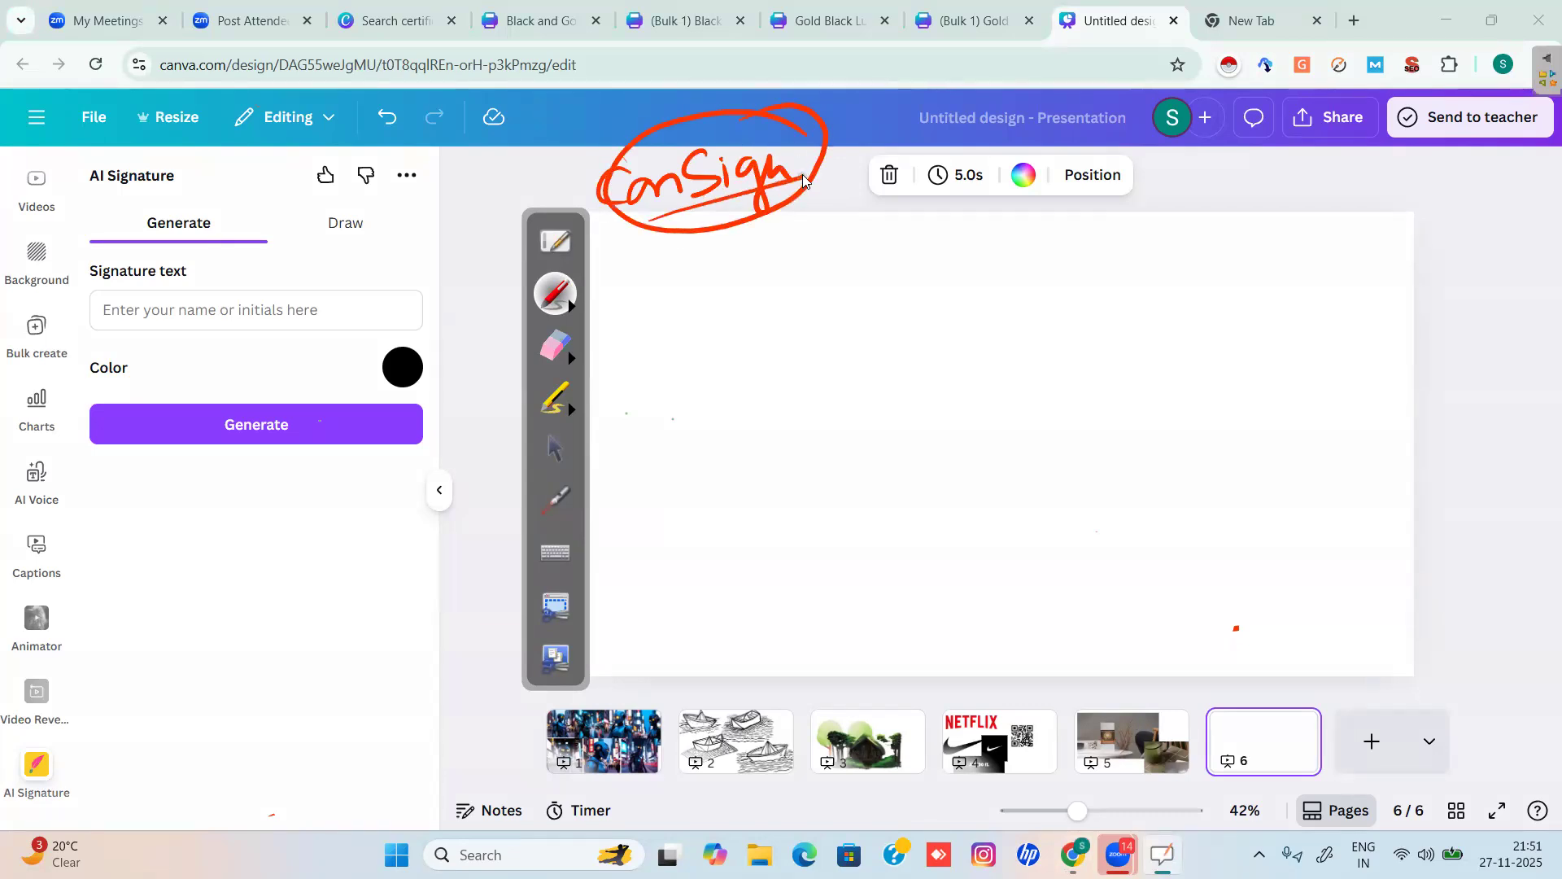
mouse_move(142, 206)
mouse_down()
mouse_move(203, 231)
mouse_move(148, 252)
mouse_up()
click(375, 216)
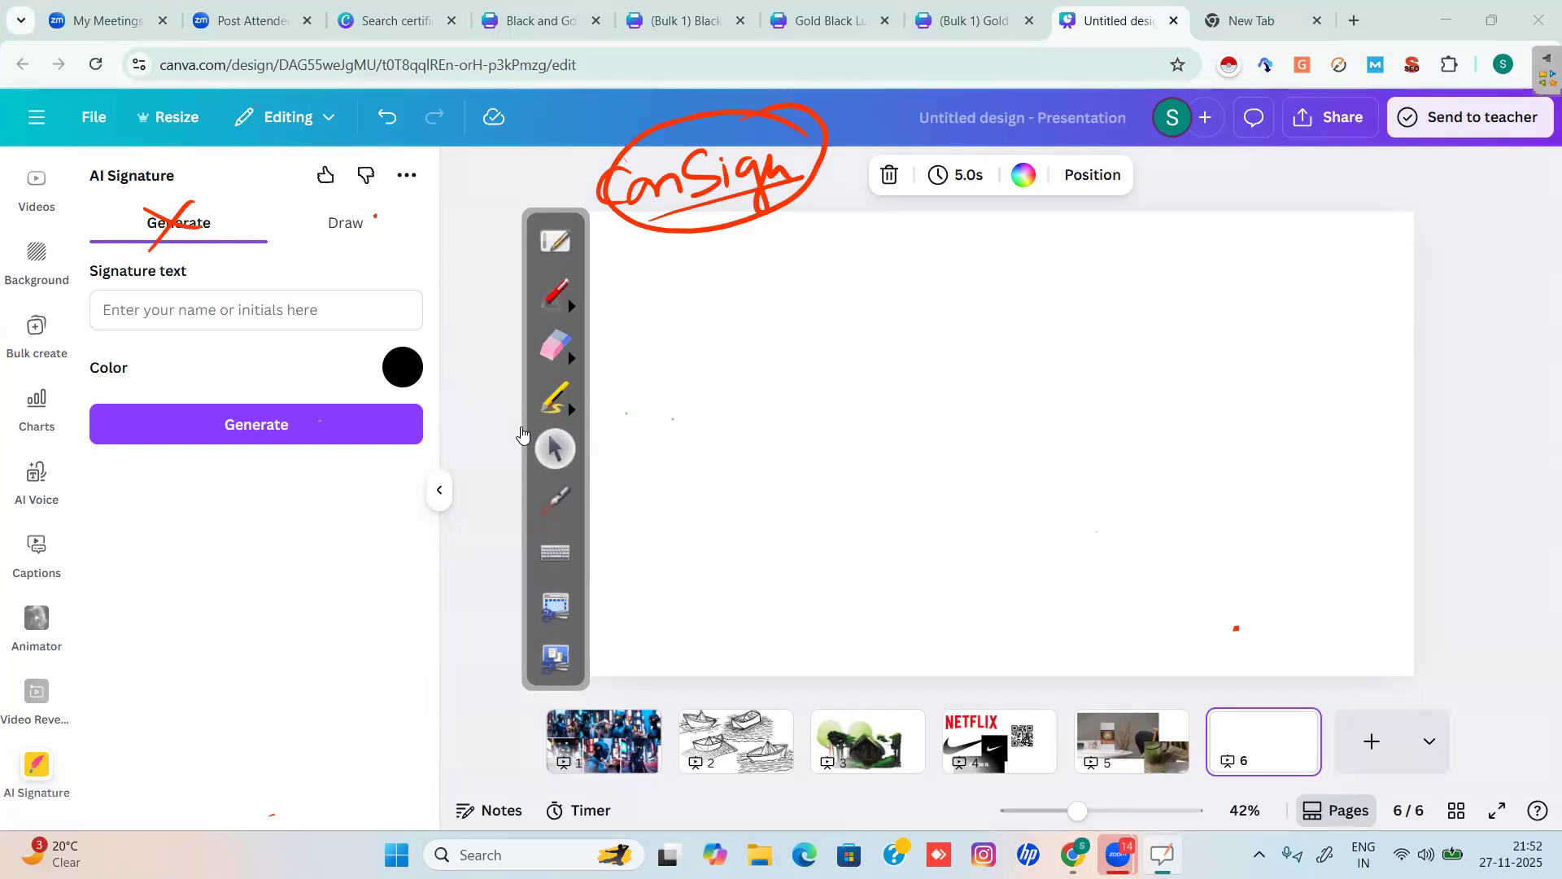
click(345, 223)
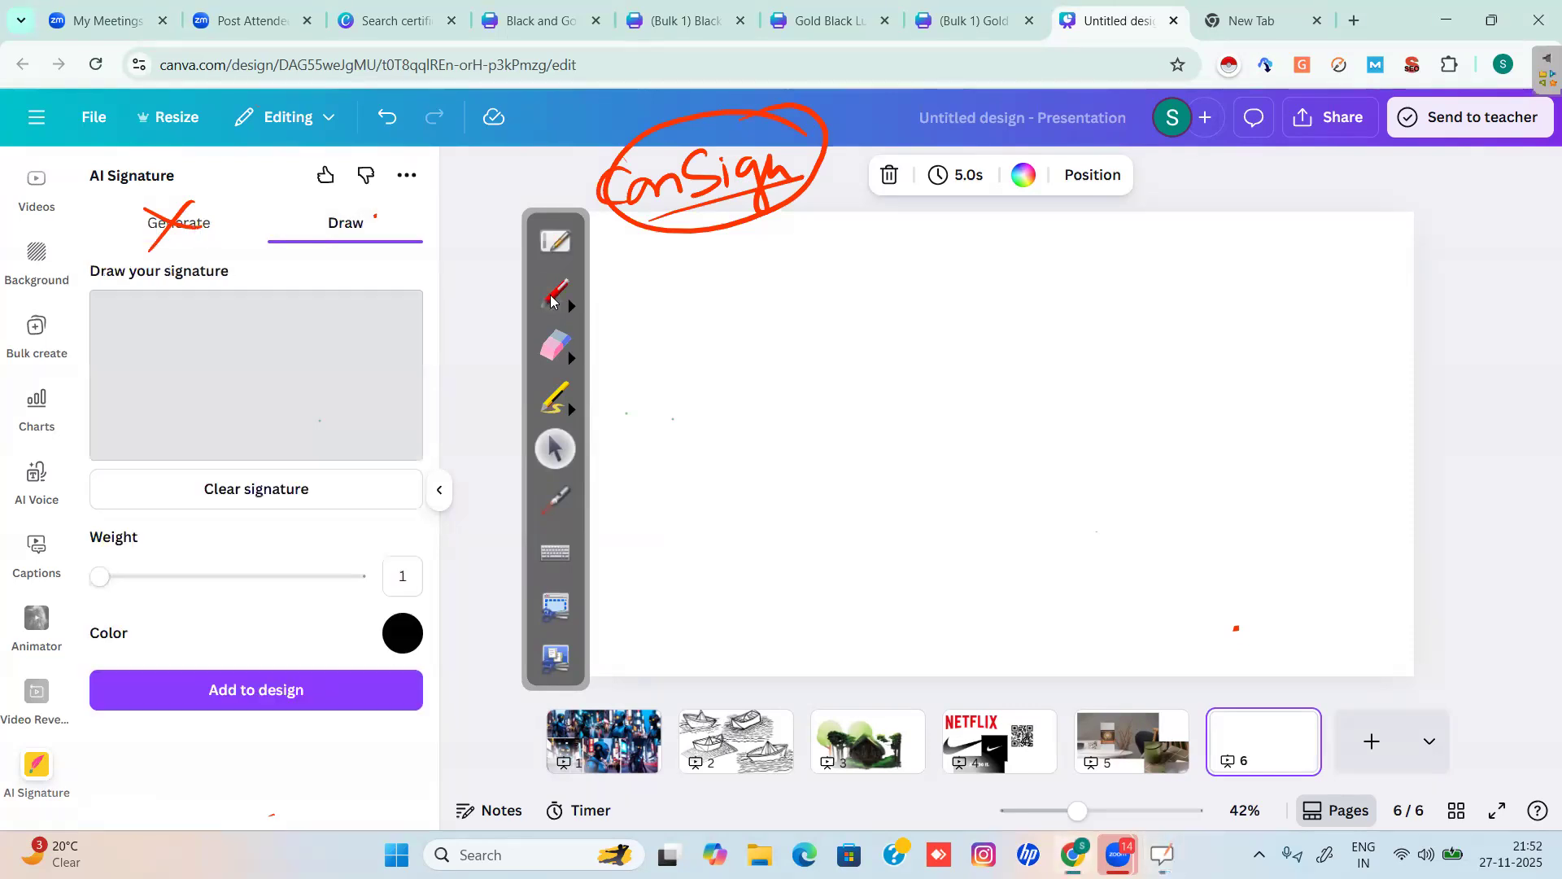
Circle and outline the signature panel in red, then erase all the annotations.
click(554, 294)
mouse_move(218, 190)
mouse_down()
mouse_move(147, 183)
mouse_move(459, 297)
mouse_move(513, 574)
mouse_move(438, 701)
mouse_move(87, 552)
mouse_up()
drag(174, 252, 281, 181)
drag(440, 289, 583, 198)
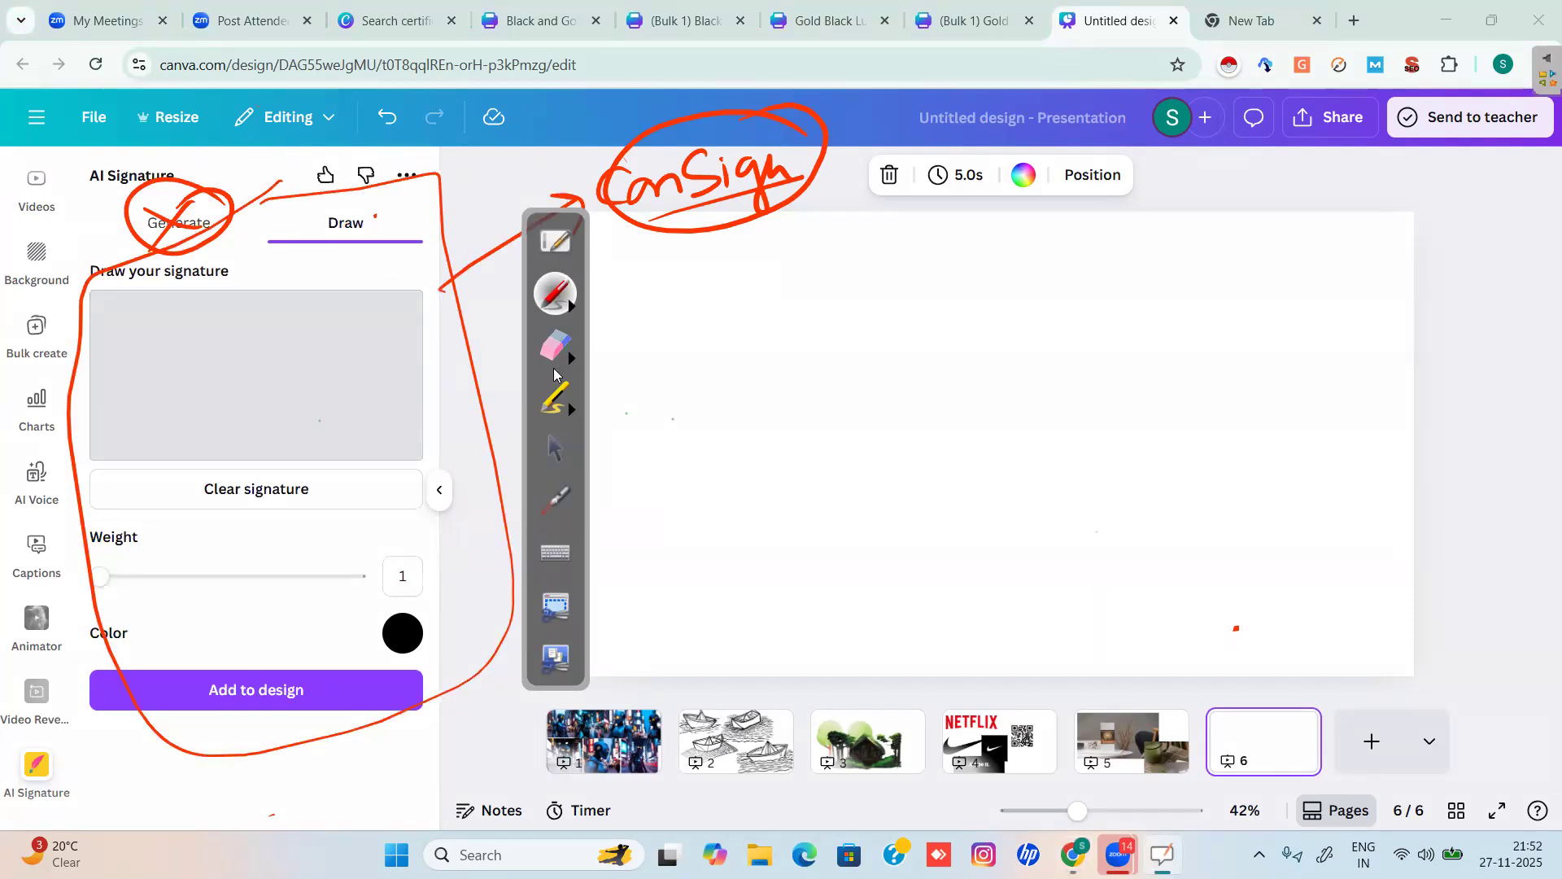
click(555, 346)
mouse_move(456, 199)
mouse_down()
mouse_move(137, 232)
mouse_move(208, 219)
mouse_up()
mouse_move(423, 242)
mouse_down()
mouse_move(510, 409)
mouse_move(420, 739)
mouse_move(170, 701)
mouse_move(88, 462)
mouse_move(127, 242)
mouse_move(86, 384)
mouse_move(392, 674)
mouse_move(502, 648)
mouse_move(623, 277)
mouse_move(525, 206)
mouse_move(744, 119)
mouse_move(763, 92)
mouse_move(646, 212)
mouse_move(722, 154)
mouse_up()
click(556, 447)
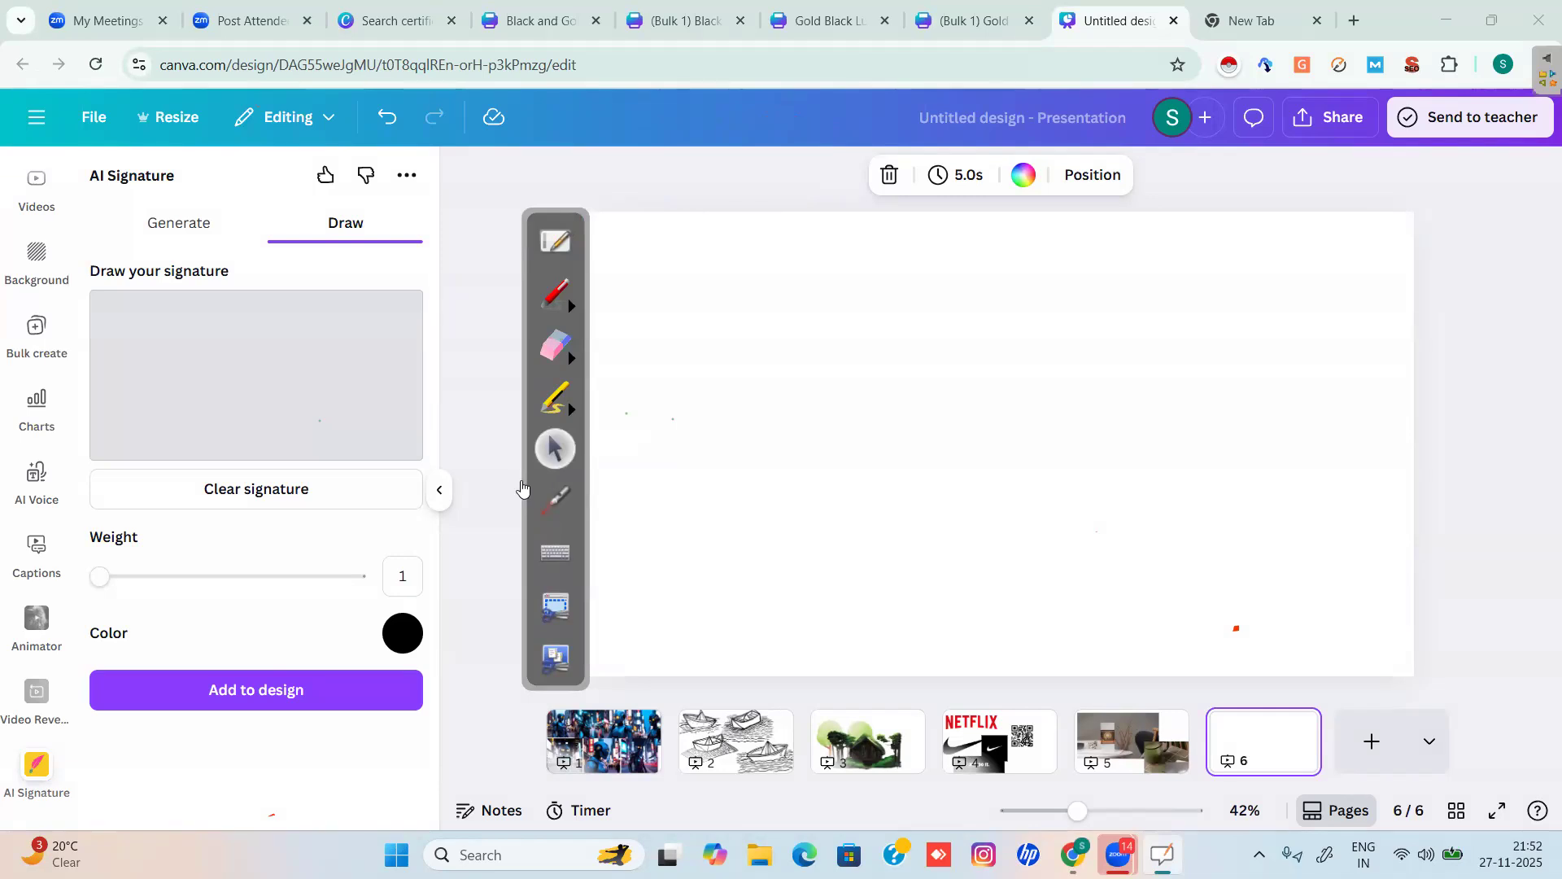
Set the signature ink colour to medium blue #324BB5.
click(402, 633)
key(ctrl+a)
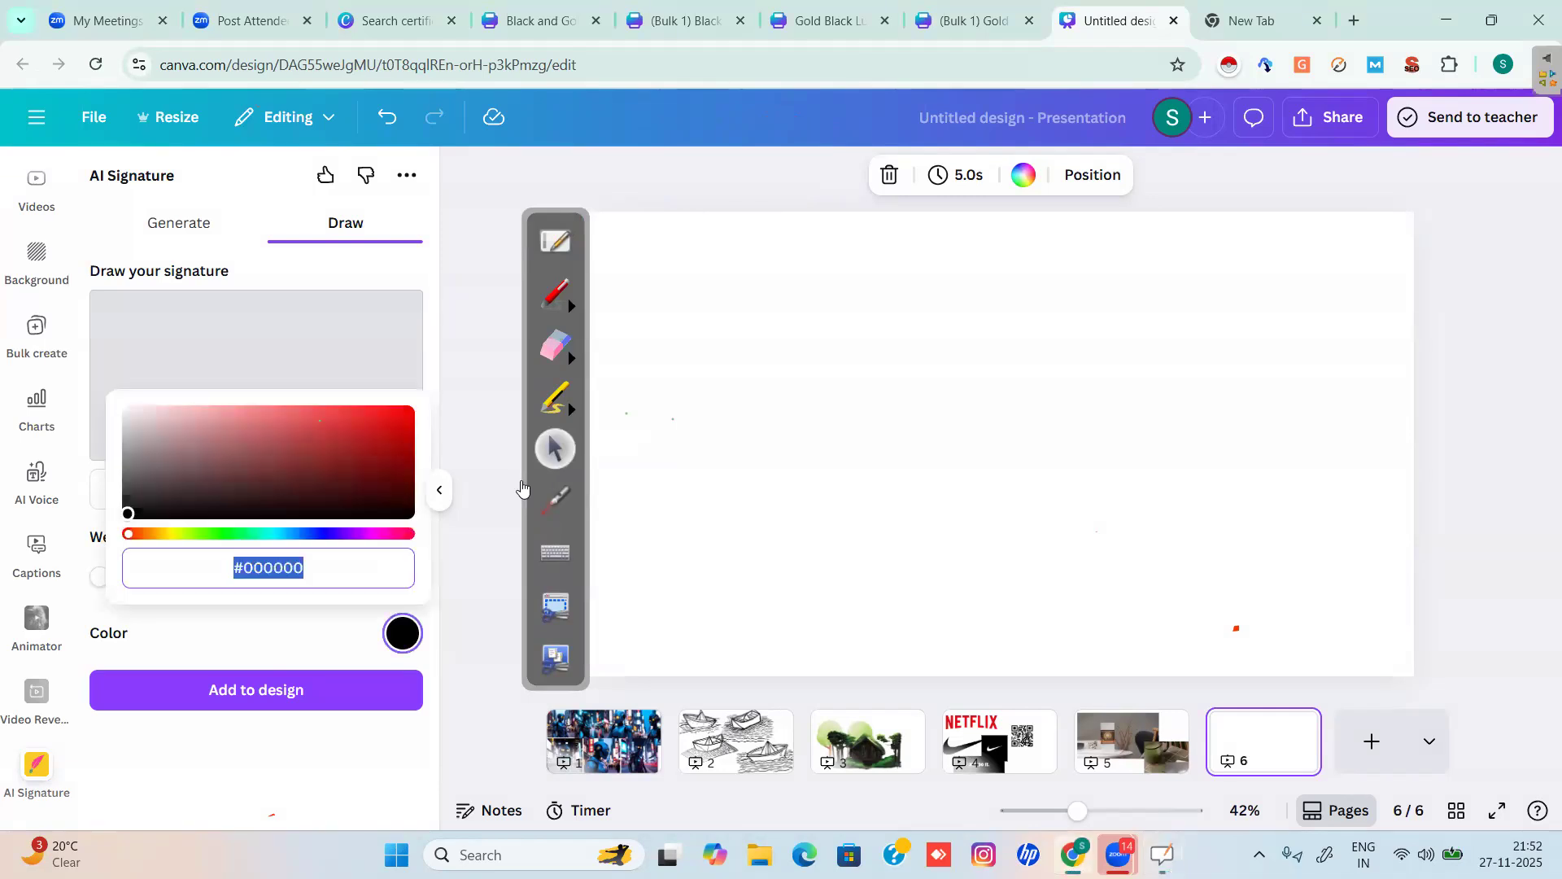
drag(128, 534, 307, 534)
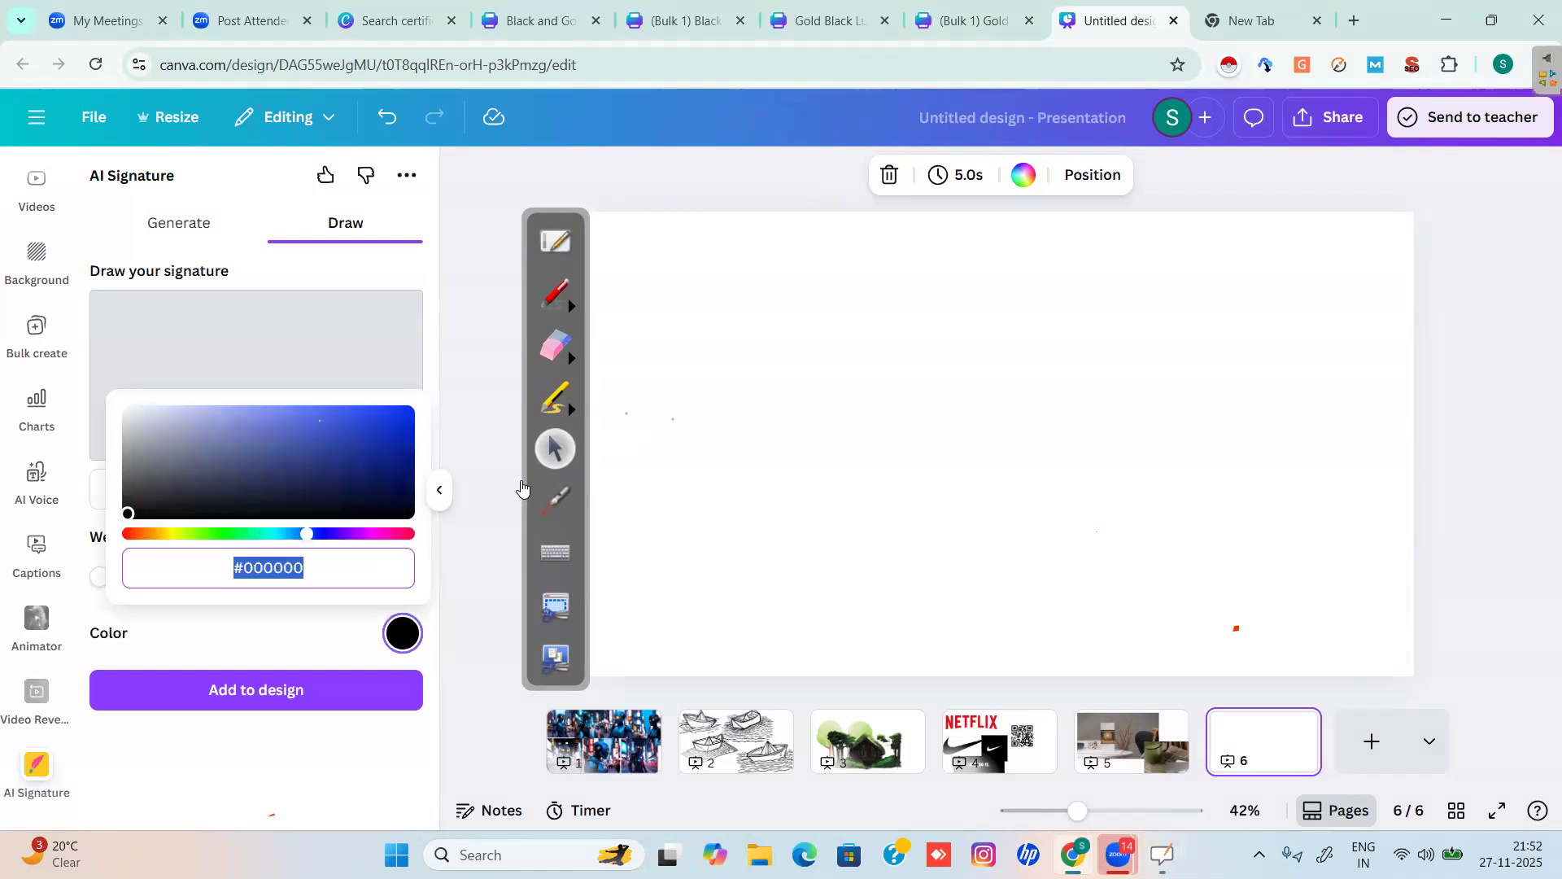
click(334, 439)
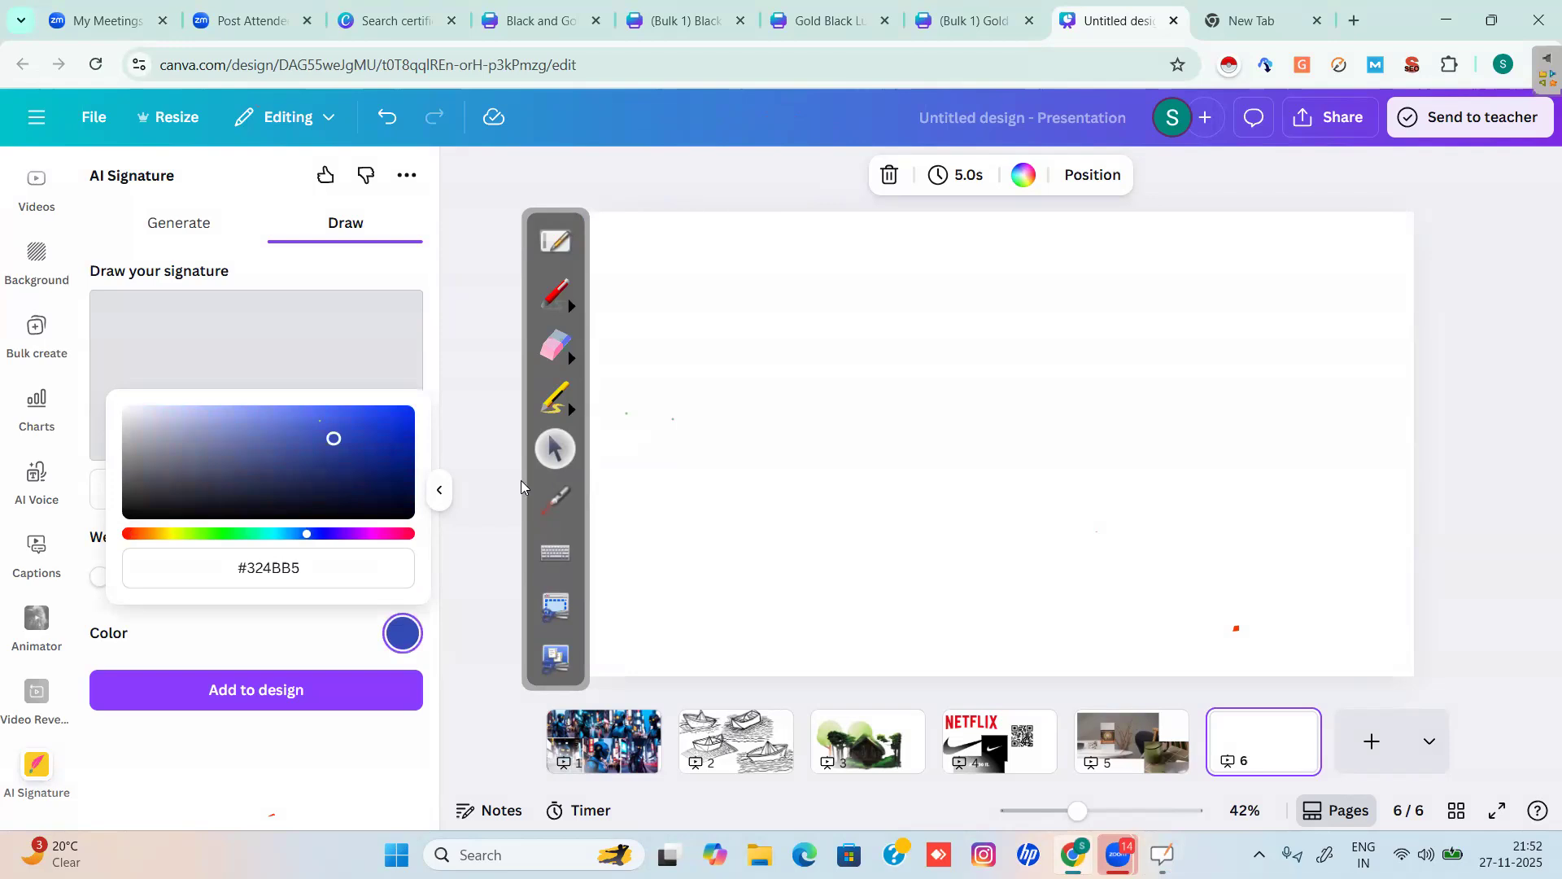
click(521, 480)
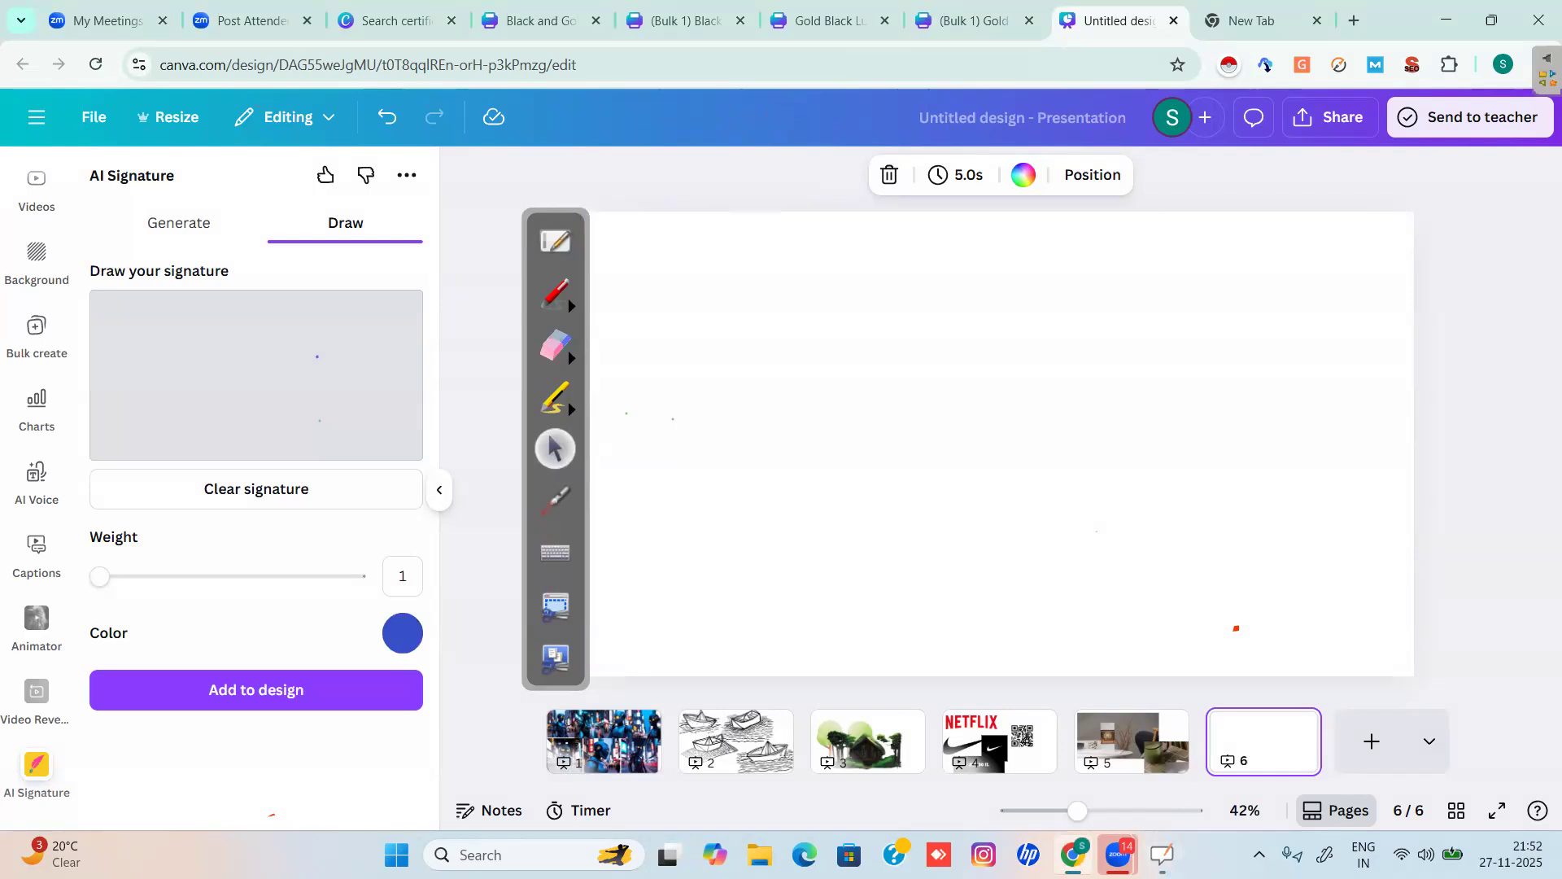
Draw a blue hand-written signature in the pad and enter the signer's full name.
mouse_move(148, 384)
mouse_down()
mouse_move(173, 411)
mouse_move(194, 407)
mouse_move(318, 348)
mouse_up()
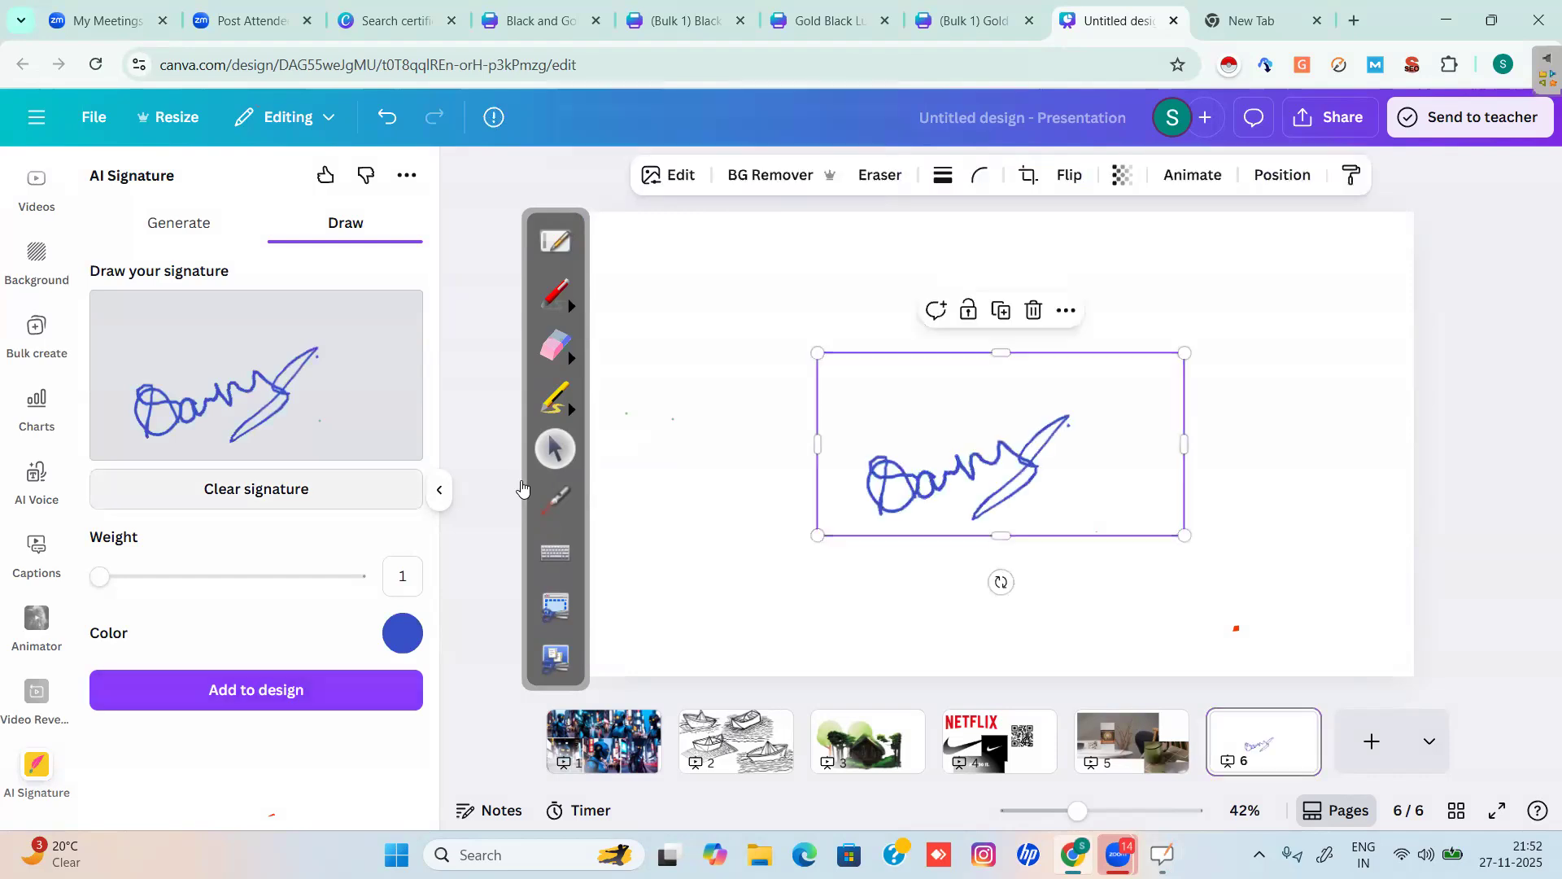
mouse_move(178, 329)
mouse_down()
mouse_move(152, 396)
mouse_move(221, 416)
mouse_move(203, 350)
mouse_move(260, 403)
mouse_move(320, 382)
mouse_up()
drag(277, 322, 277, 383)
drag(273, 406, 364, 395)
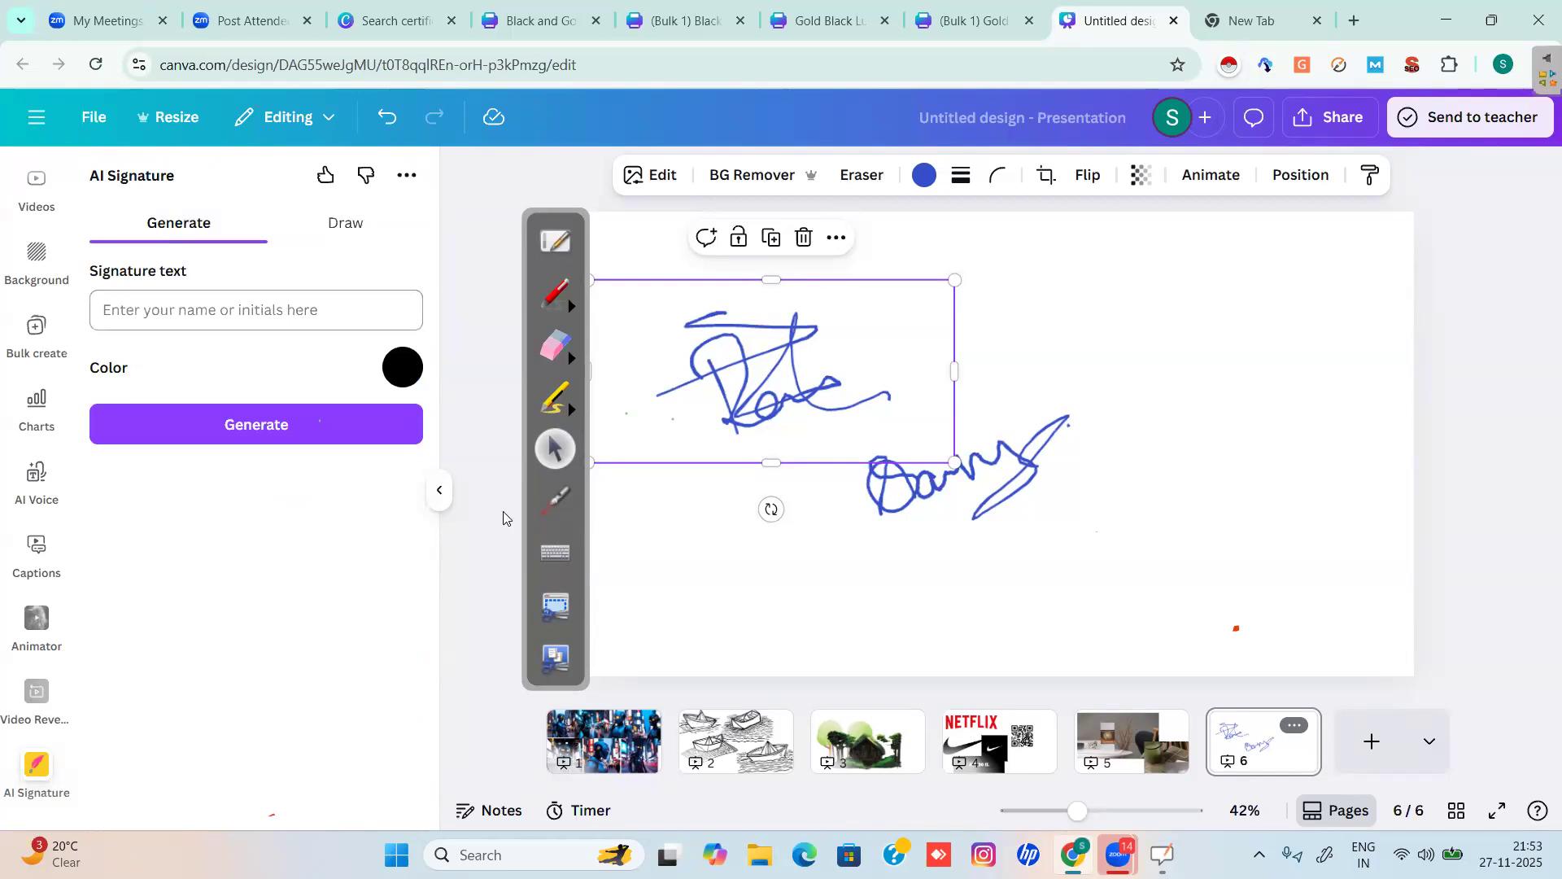
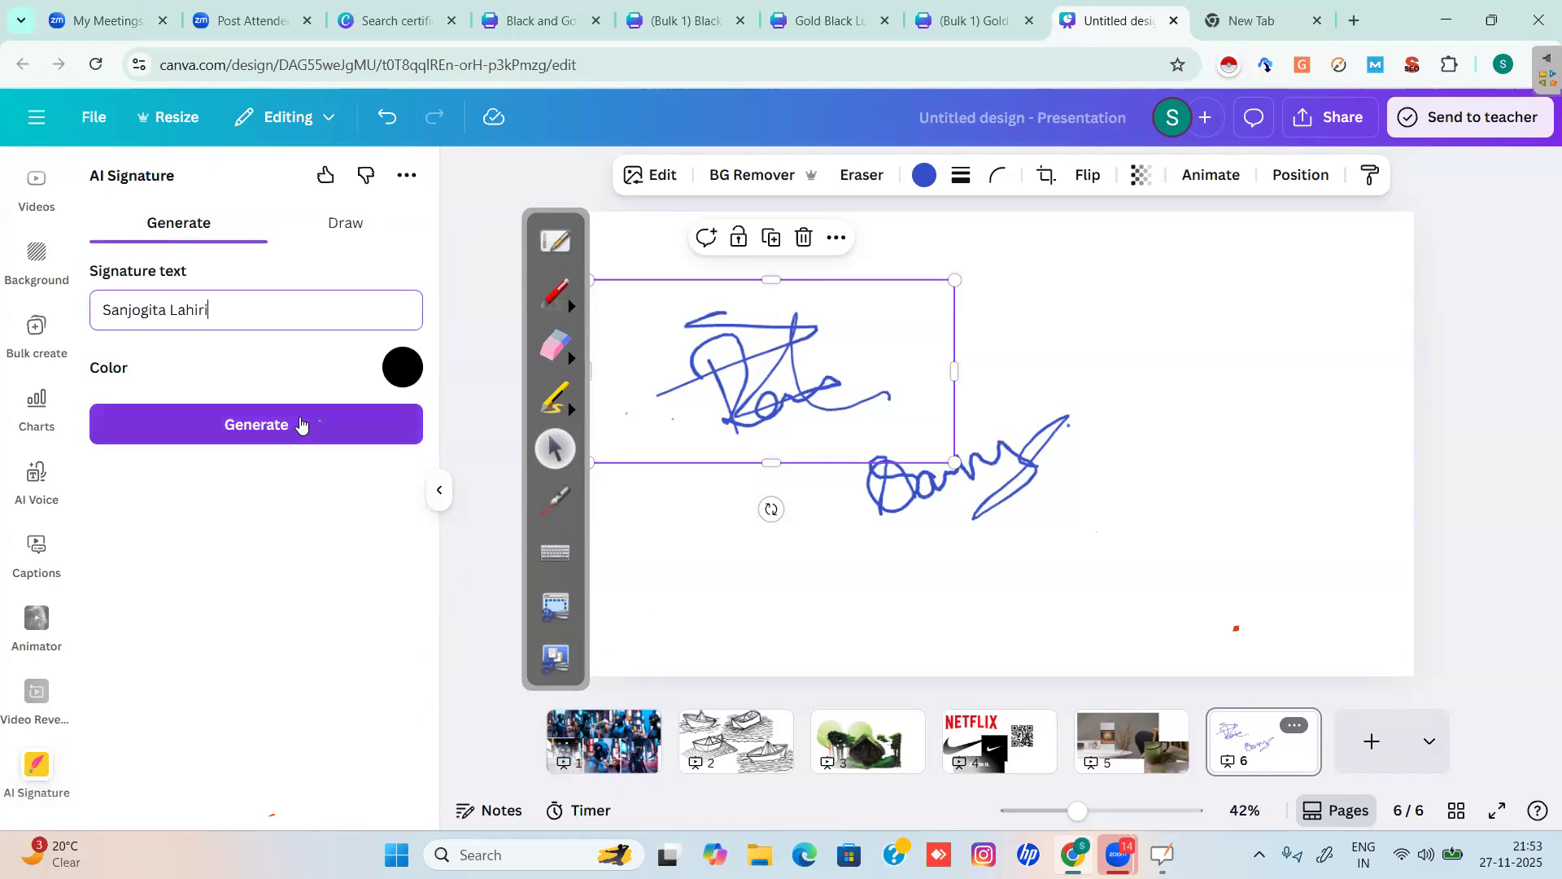
Mark the signature name field and generation step in red, then erase the marks.
click(556, 293)
mouse_move(225, 208)
mouse_down()
mouse_move(100, 213)
mouse_move(231, 205)
mouse_move(218, 196)
mouse_up()
mouse_move(103, 273)
mouse_down()
mouse_move(218, 268)
mouse_move(242, 336)
mouse_move(89, 346)
mouse_move(73, 267)
mouse_up()
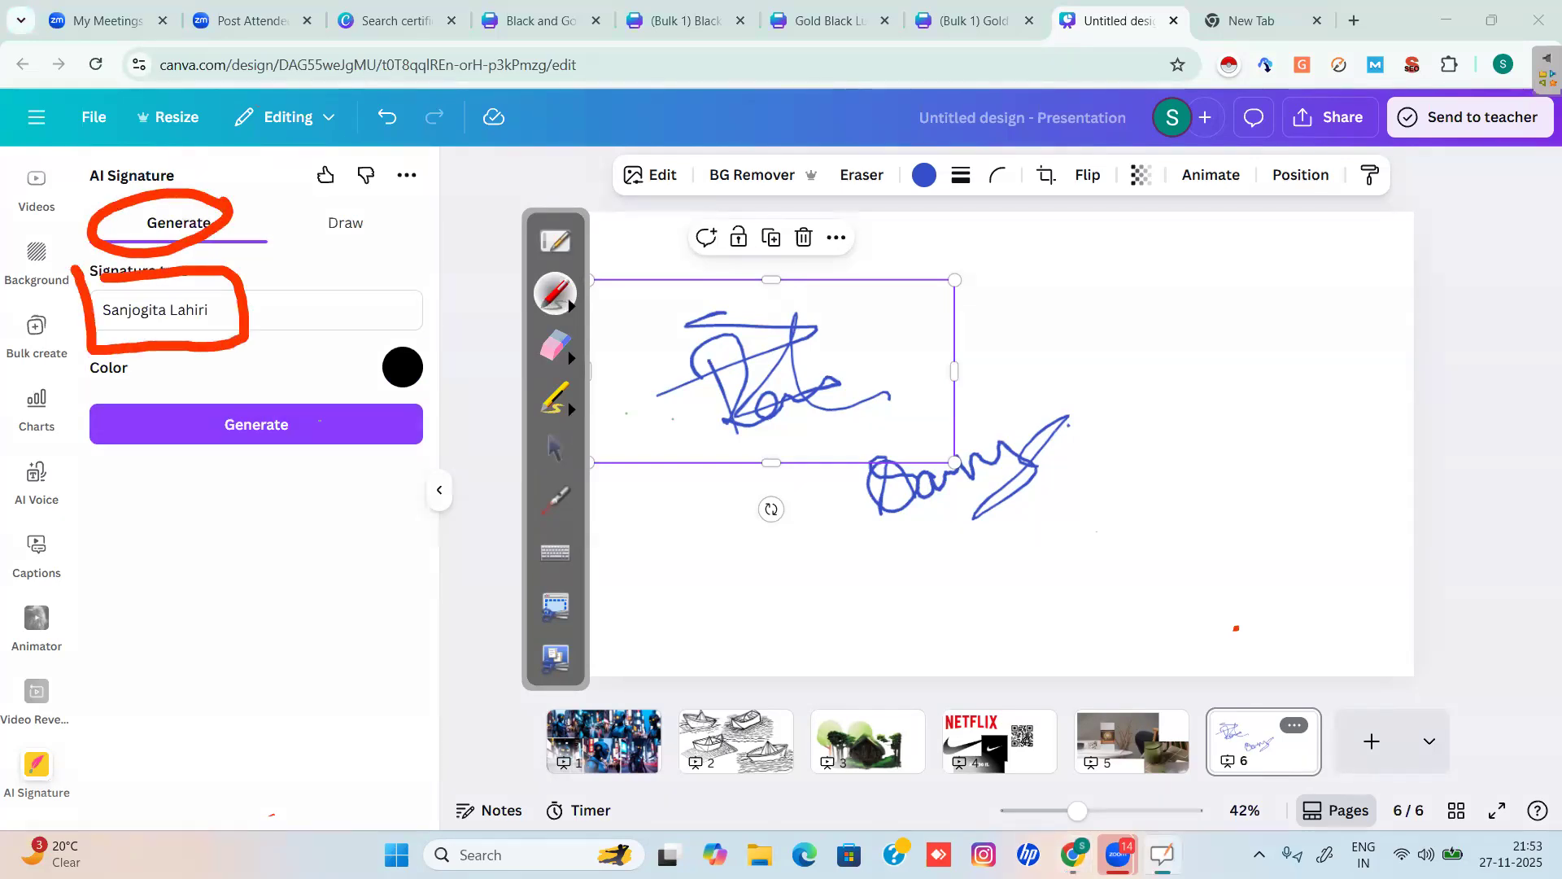
mouse_move(130, 389)
mouse_down()
mouse_move(93, 390)
mouse_move(85, 468)
mouse_move(234, 478)
mouse_move(346, 458)
mouse_up()
click(556, 346)
mouse_move(102, 273)
mouse_down()
mouse_move(106, 310)
mouse_move(171, 305)
mouse_move(127, 328)
mouse_move(237, 162)
mouse_up()
mouse_move(198, 245)
mouse_down()
mouse_move(194, 284)
mouse_move(250, 306)
mouse_move(221, 204)
mouse_move(225, 292)
mouse_move(262, 341)
mouse_move(122, 354)
mouse_move(97, 220)
mouse_move(73, 242)
mouse_move(87, 456)
mouse_move(180, 442)
mouse_move(277, 463)
mouse_move(236, 484)
mouse_move(95, 479)
mouse_up()
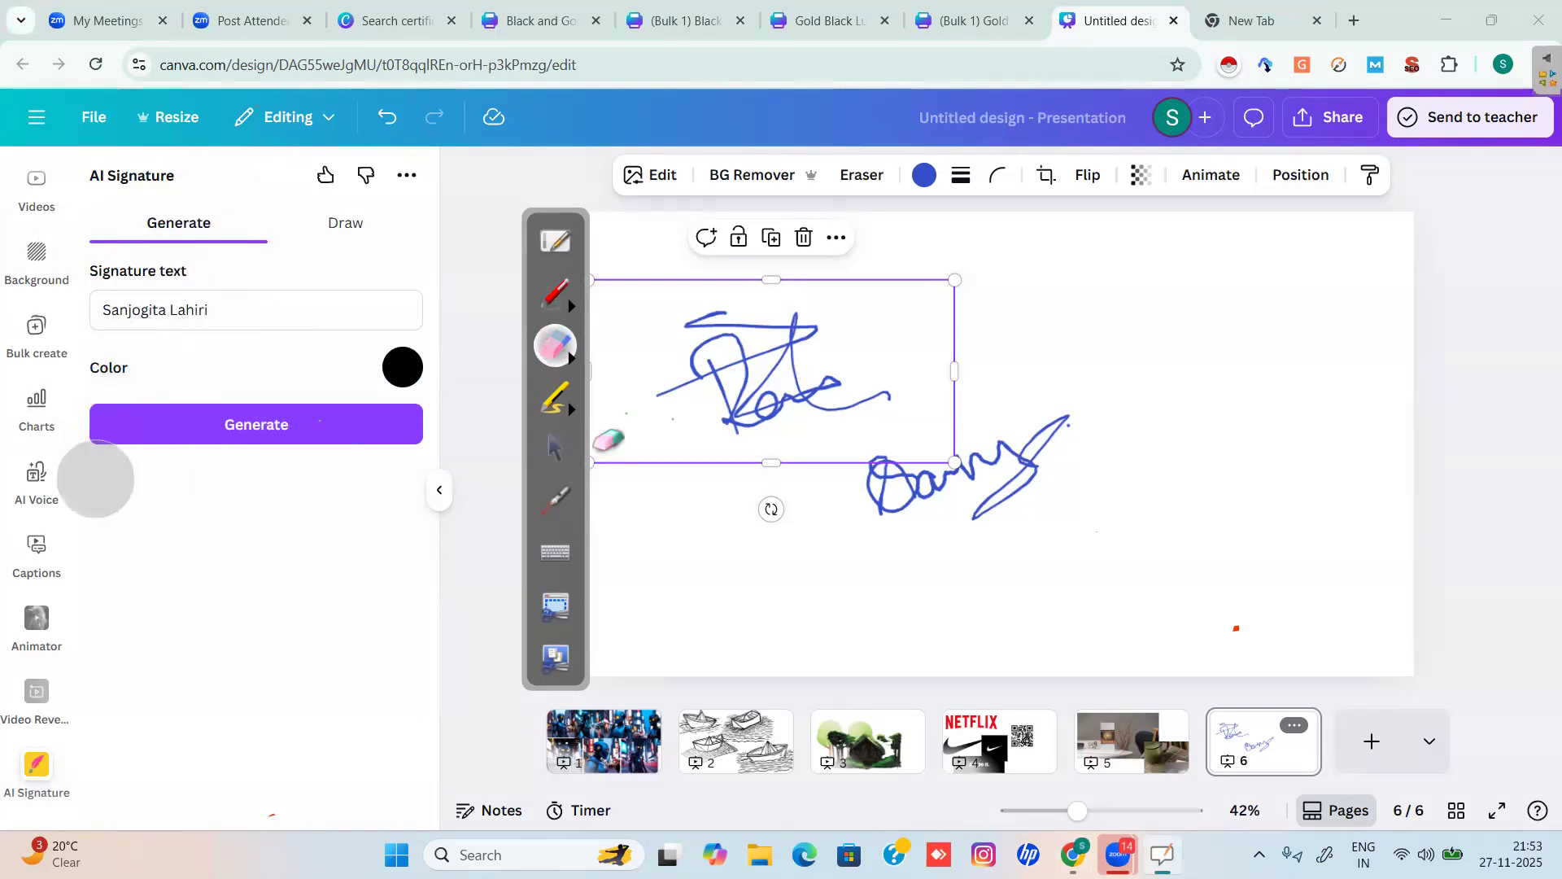
click(556, 447)
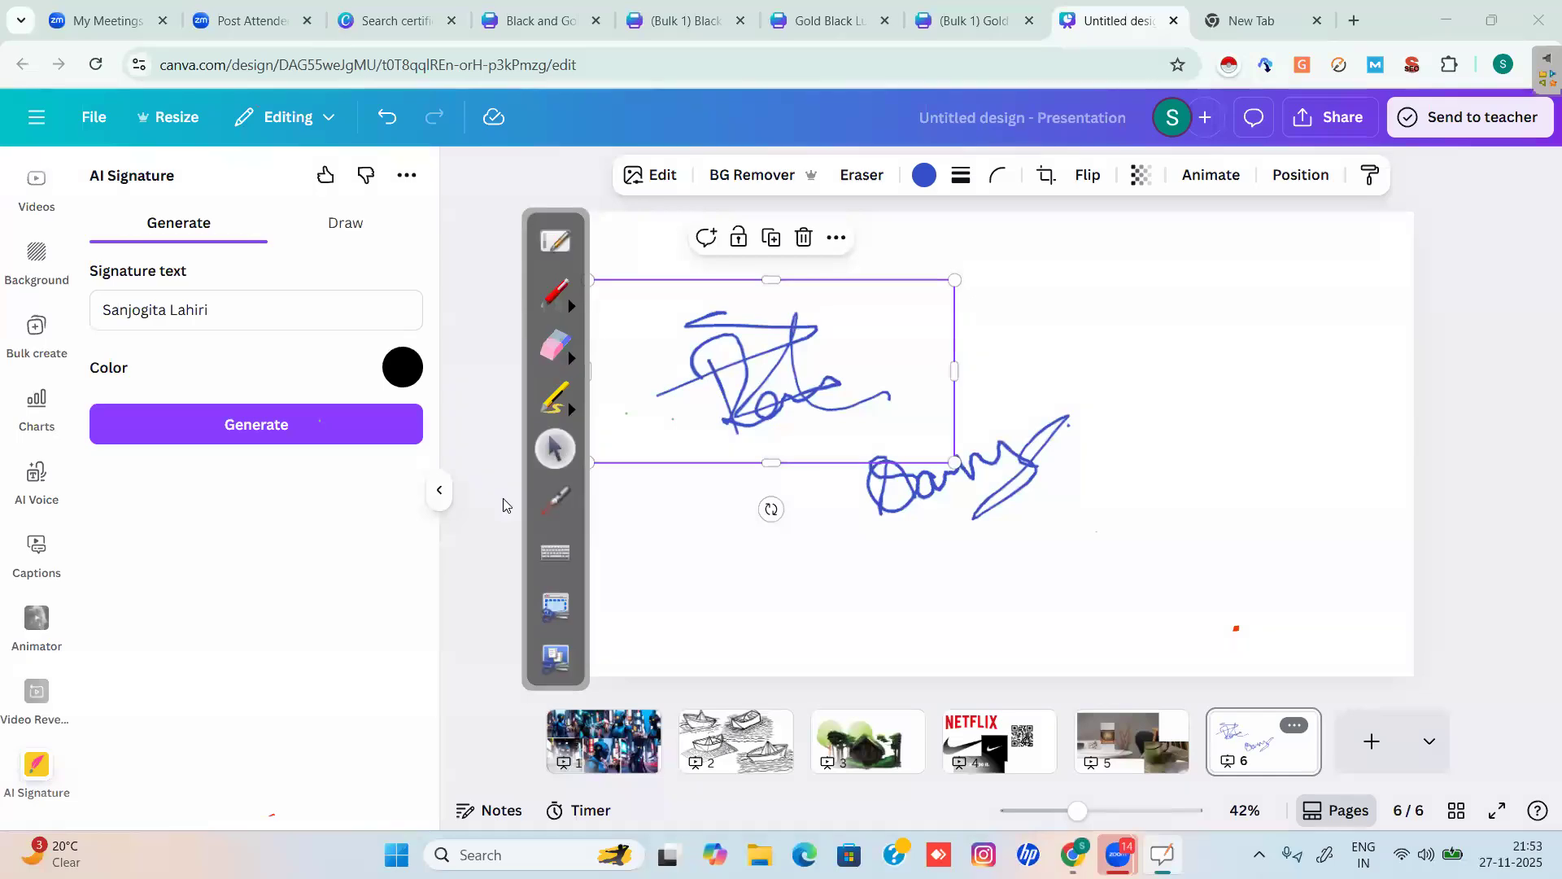
Generate script signature styles and insert the large black looping style onto slide 6.
click(269, 426)
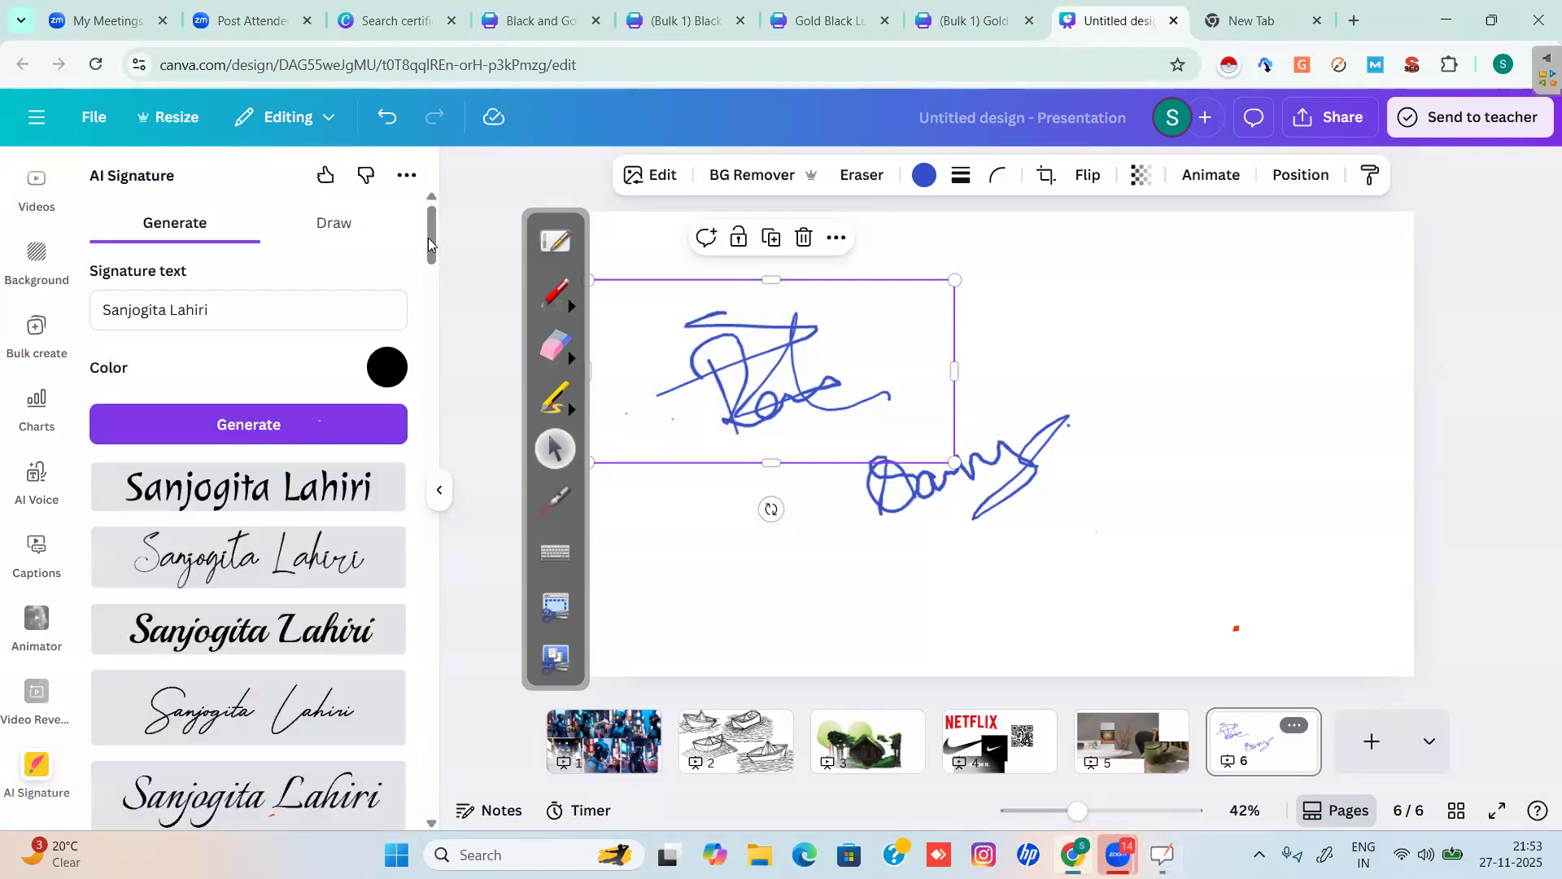
mouse_move(432, 277)
mouse_down()
mouse_move(432, 339)
mouse_move(430, 244)
mouse_up()
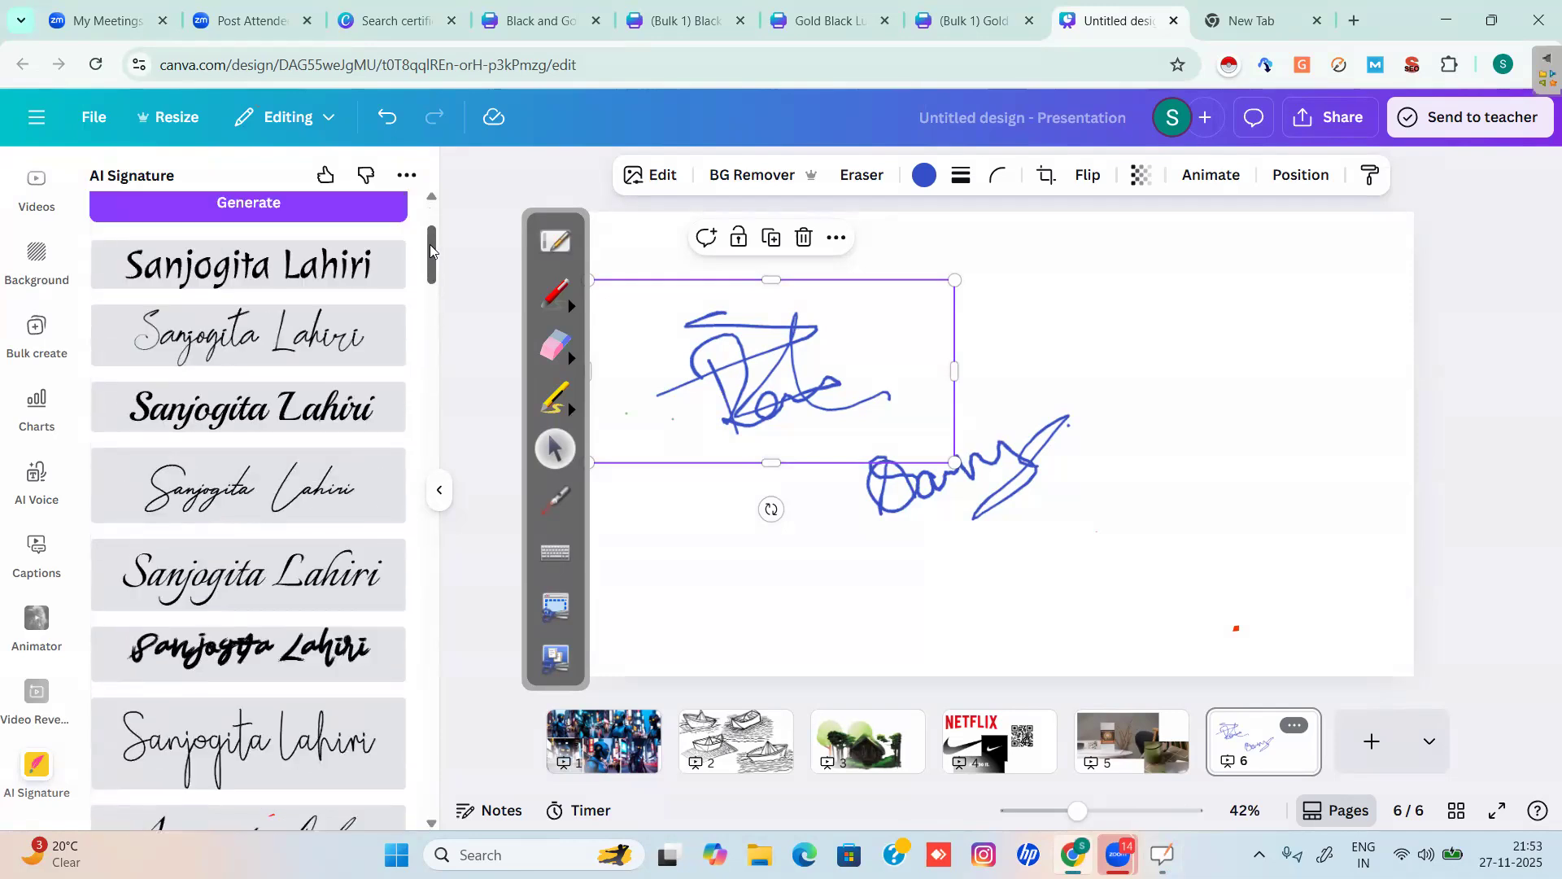
scroll(443, 368, down, 10)
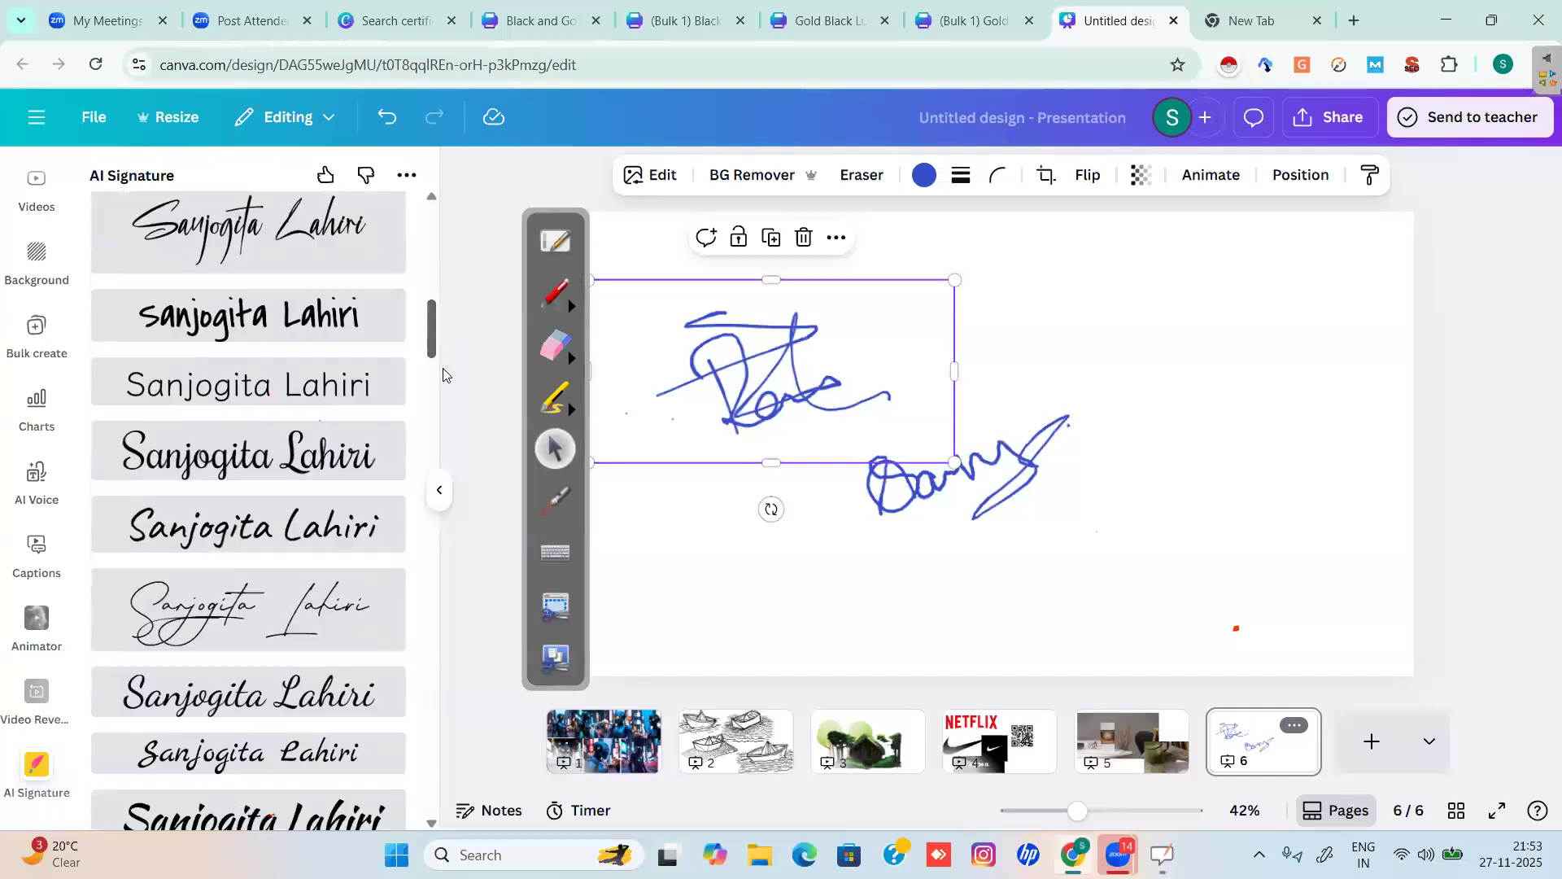
scroll(445, 415, down, 1)
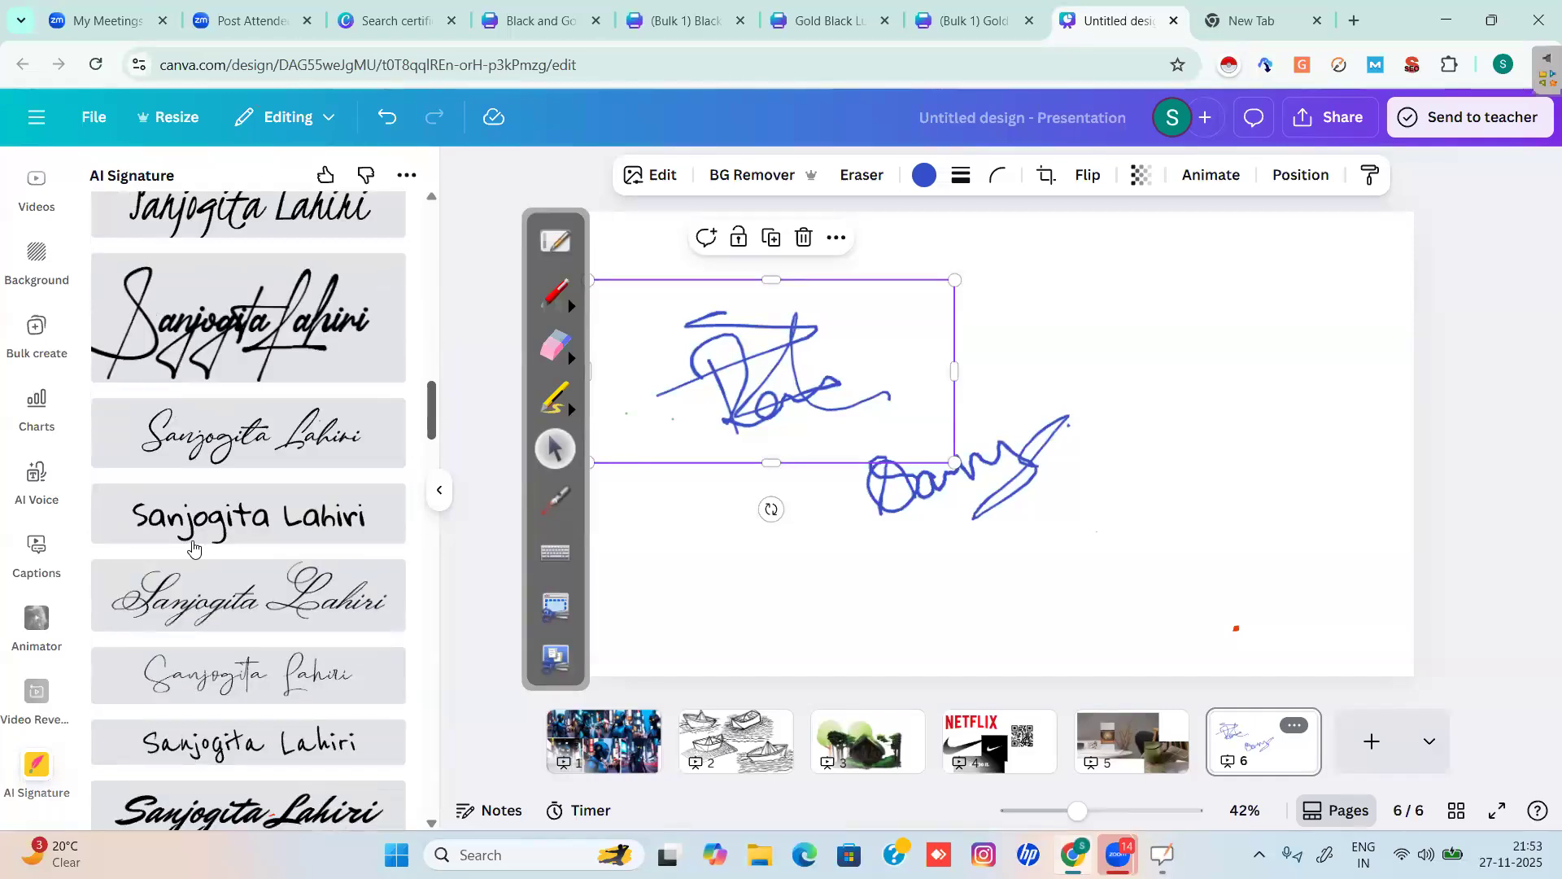
click(249, 340)
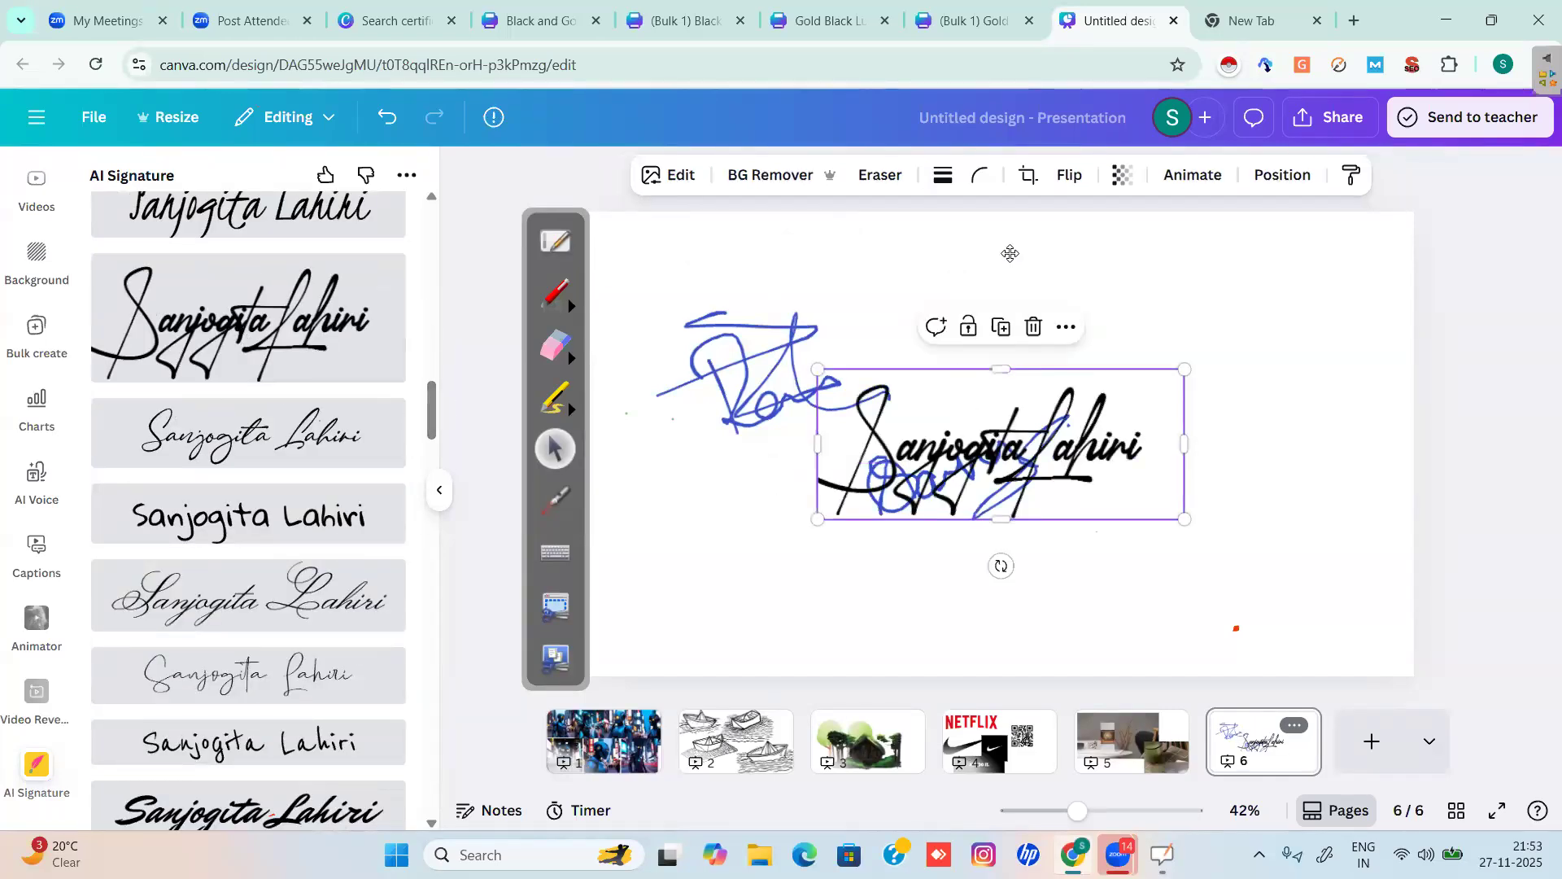
Place the looping, calligraphic and bold signatures at upper right, lower left and lower right.
drag(969, 401, 1010, 253)
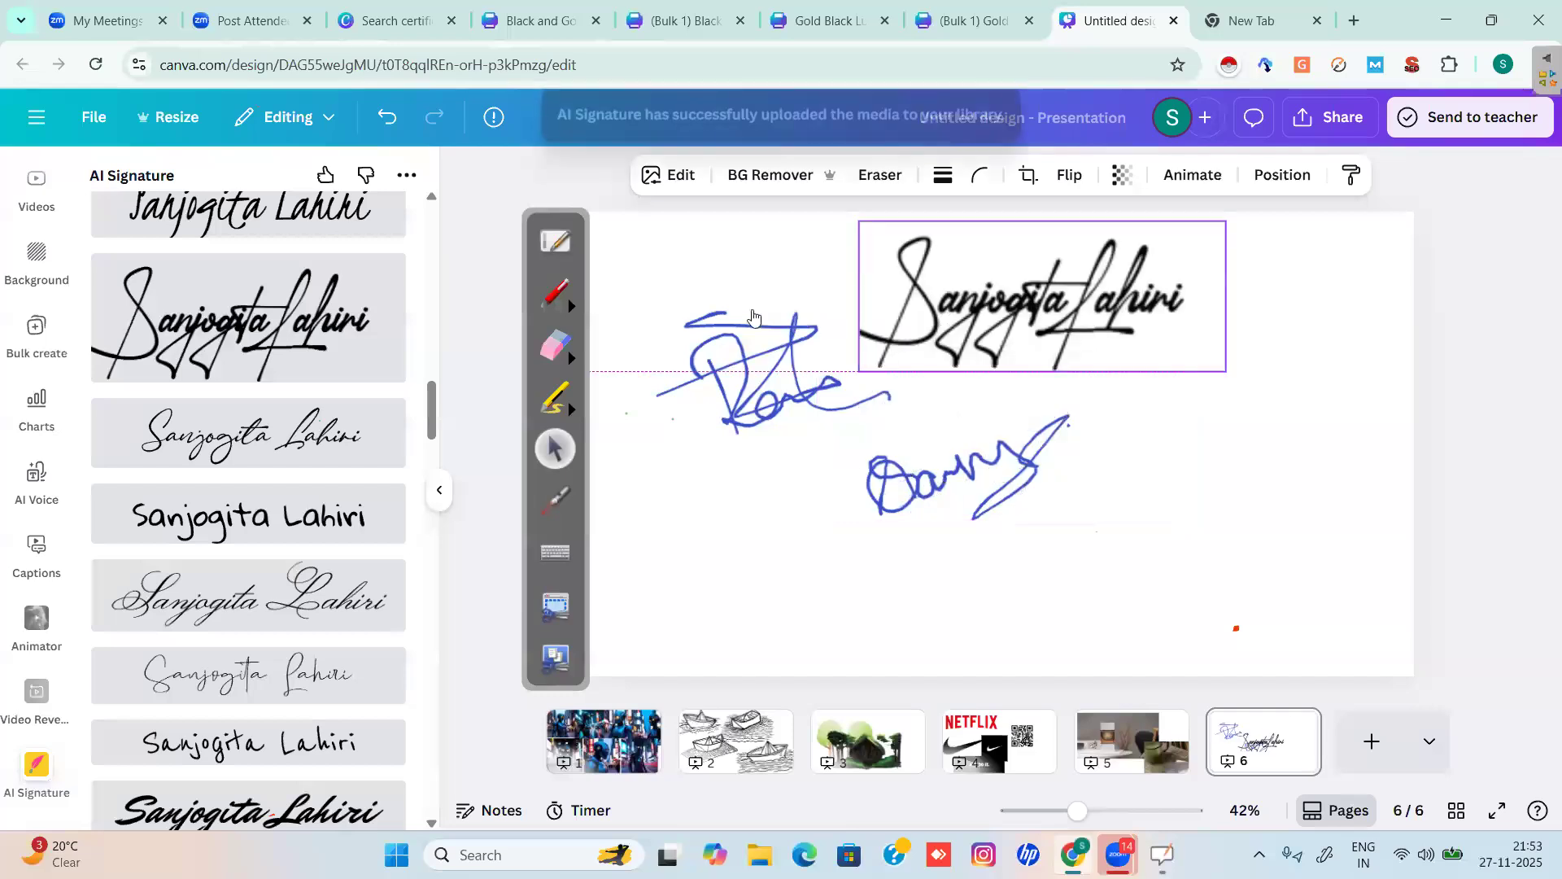
click(263, 612)
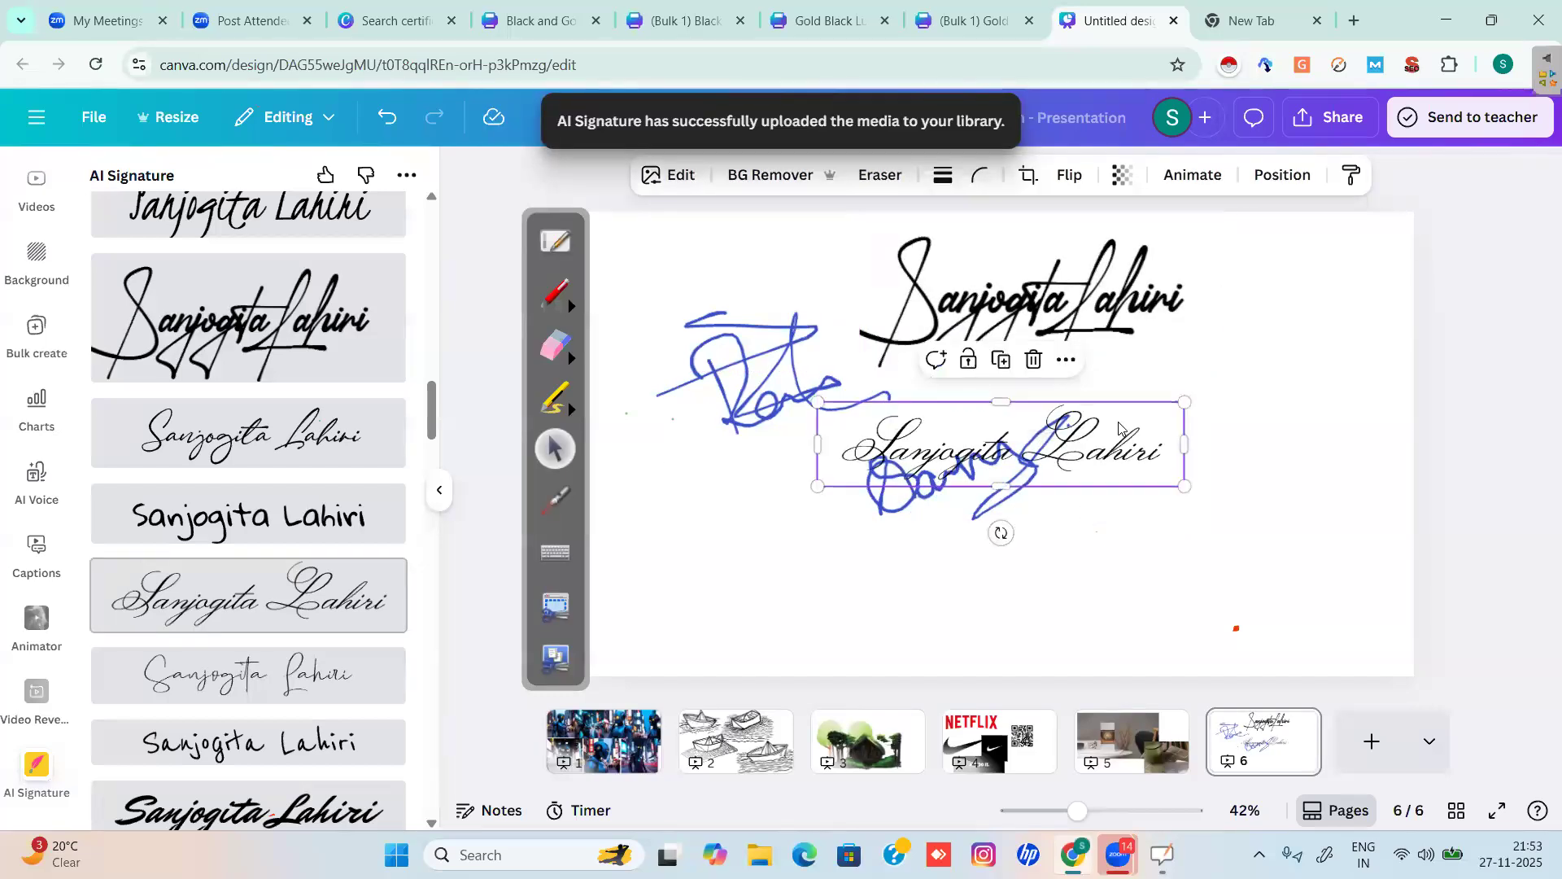
drag(1119, 425, 926, 591)
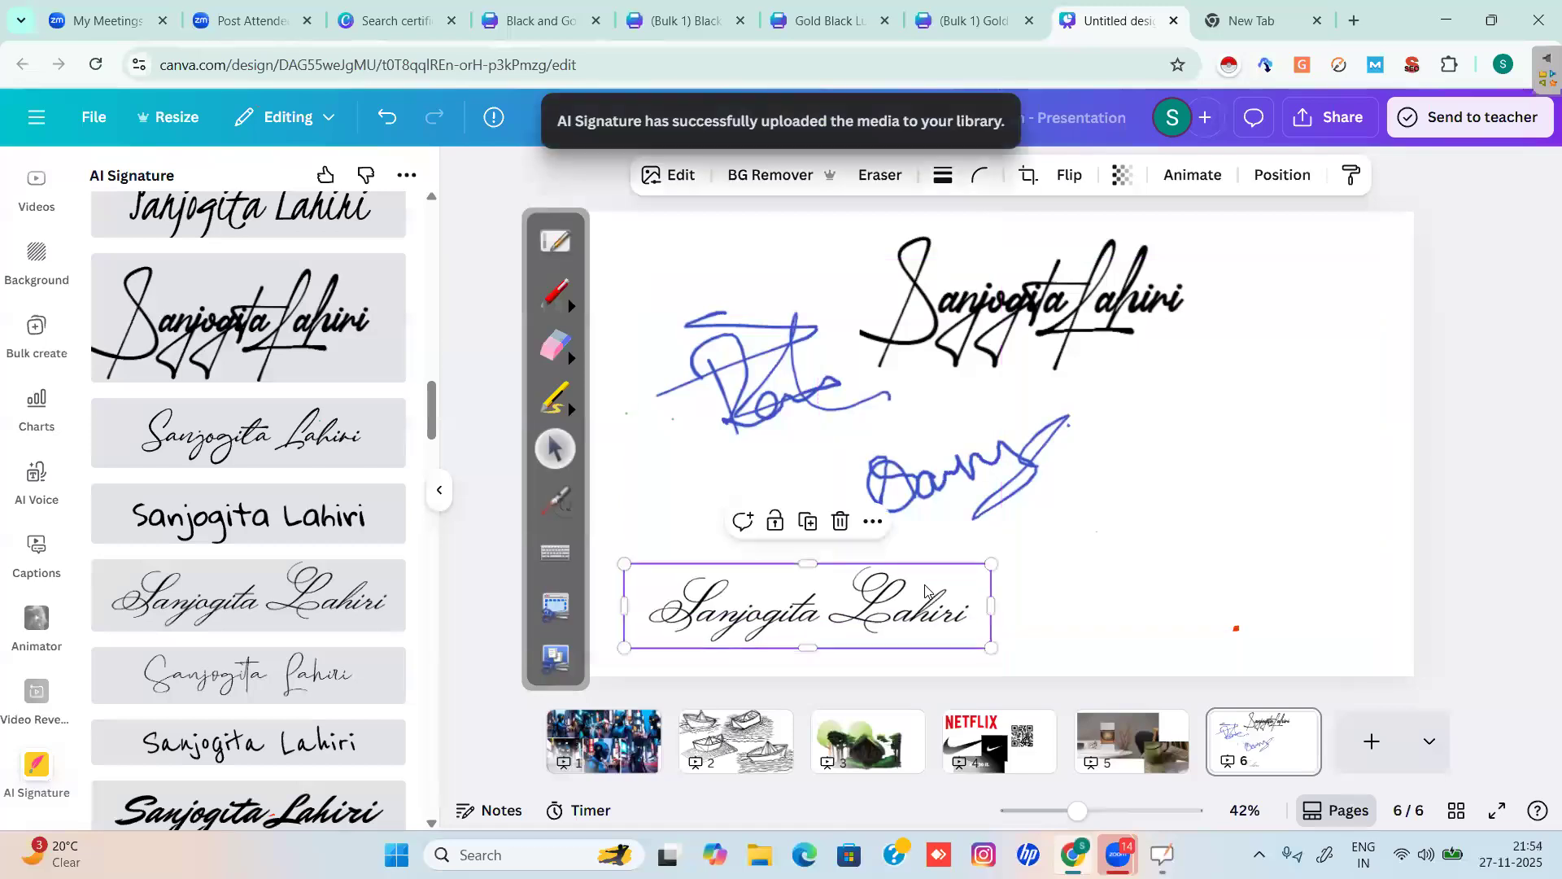
click(298, 811)
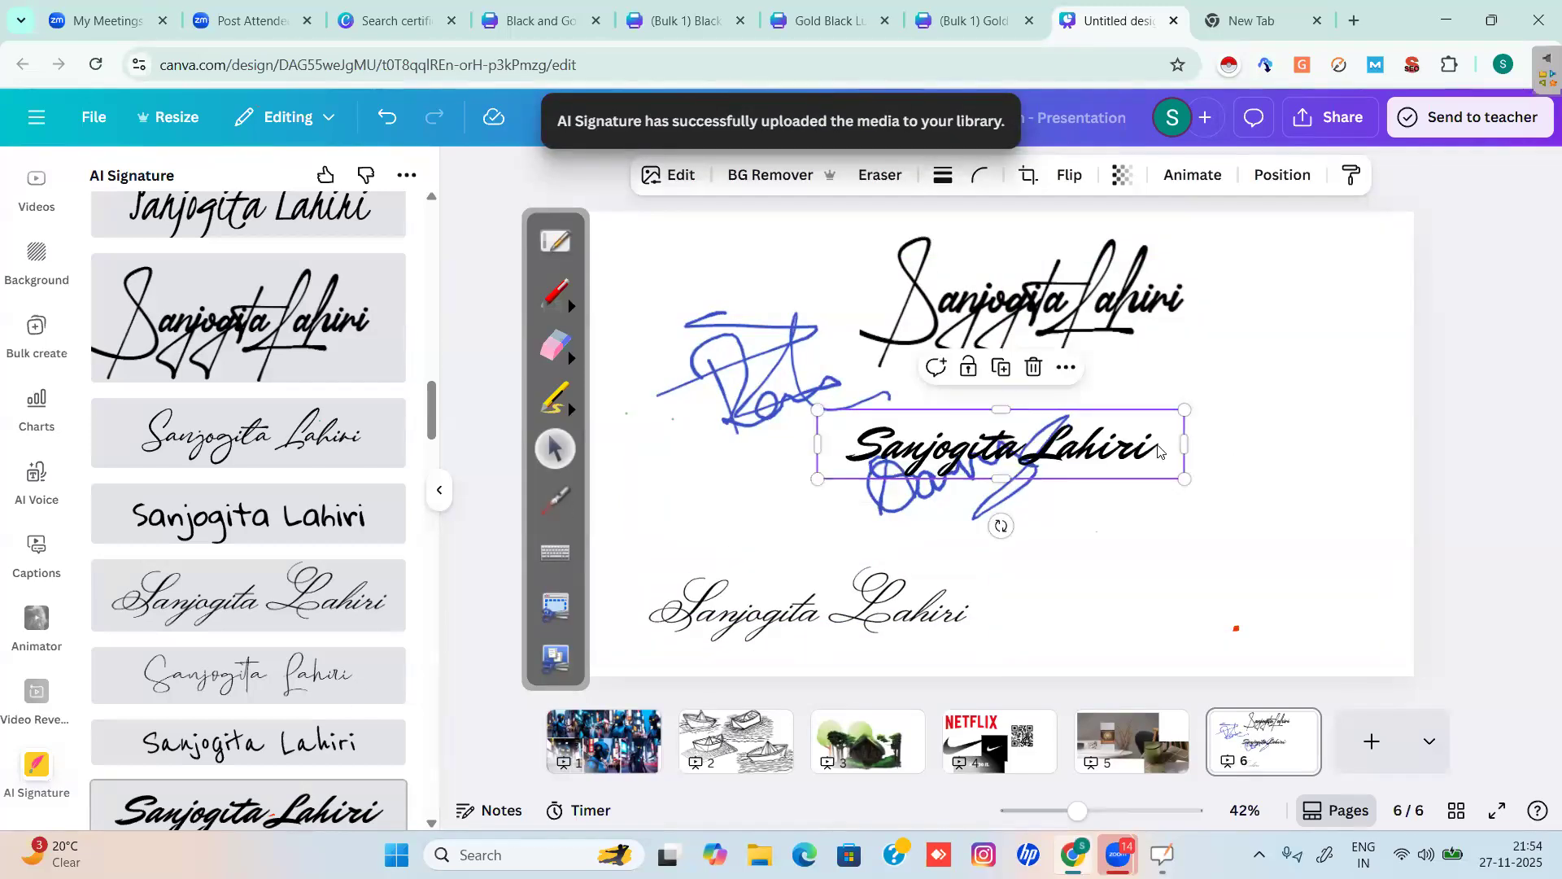
drag(1311, 554, 1311, 558)
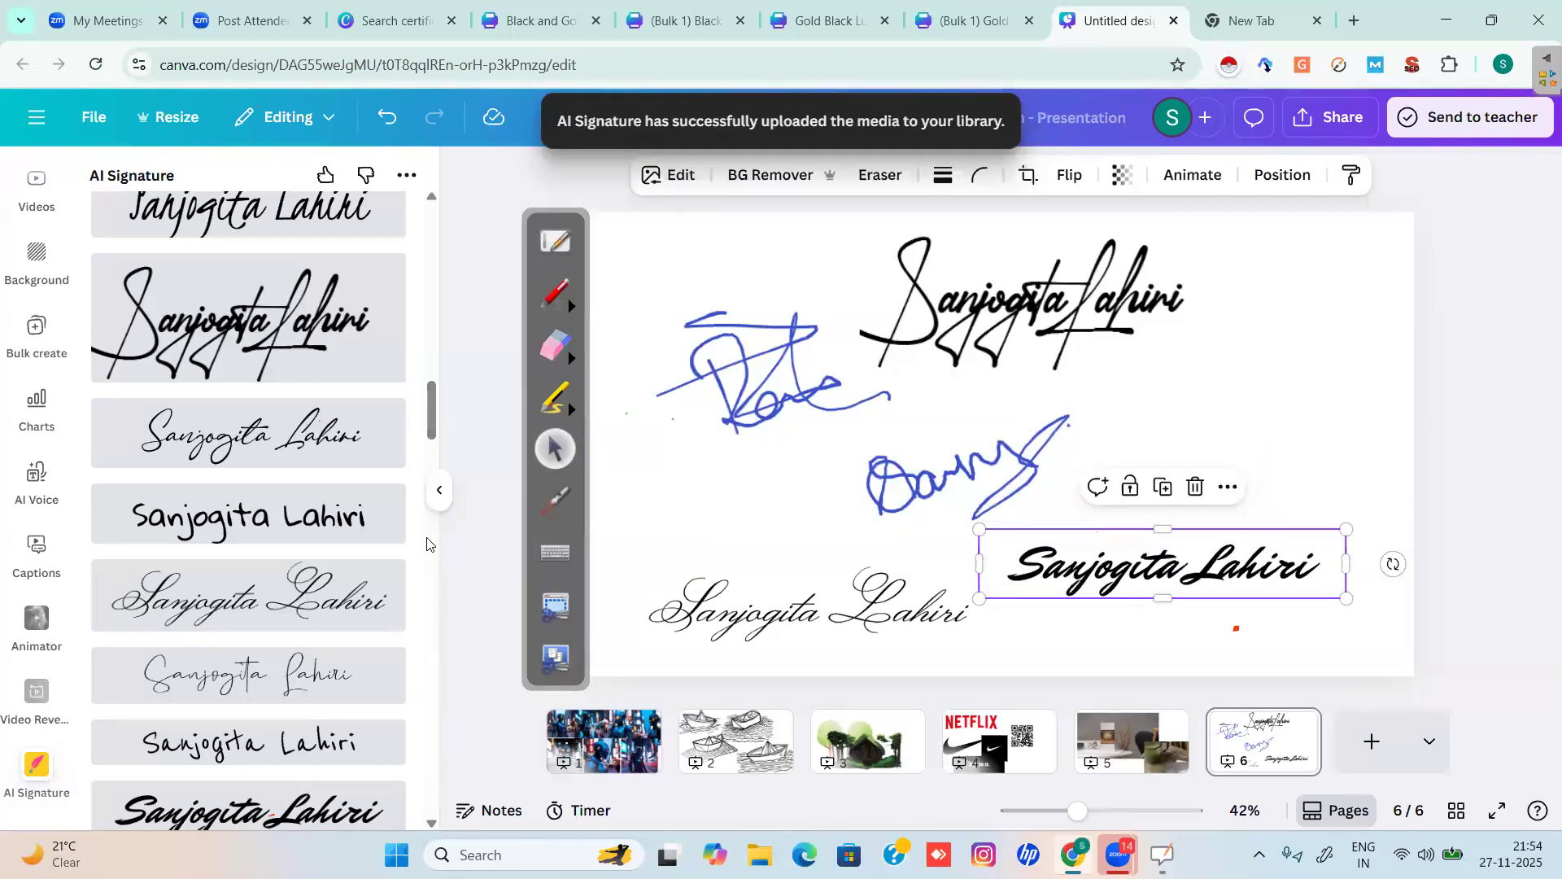
Add a scribbly signature on the right side, then add a blank page 7.
scroll(426, 544, down, 6)
scroll(431, 615, down, 8)
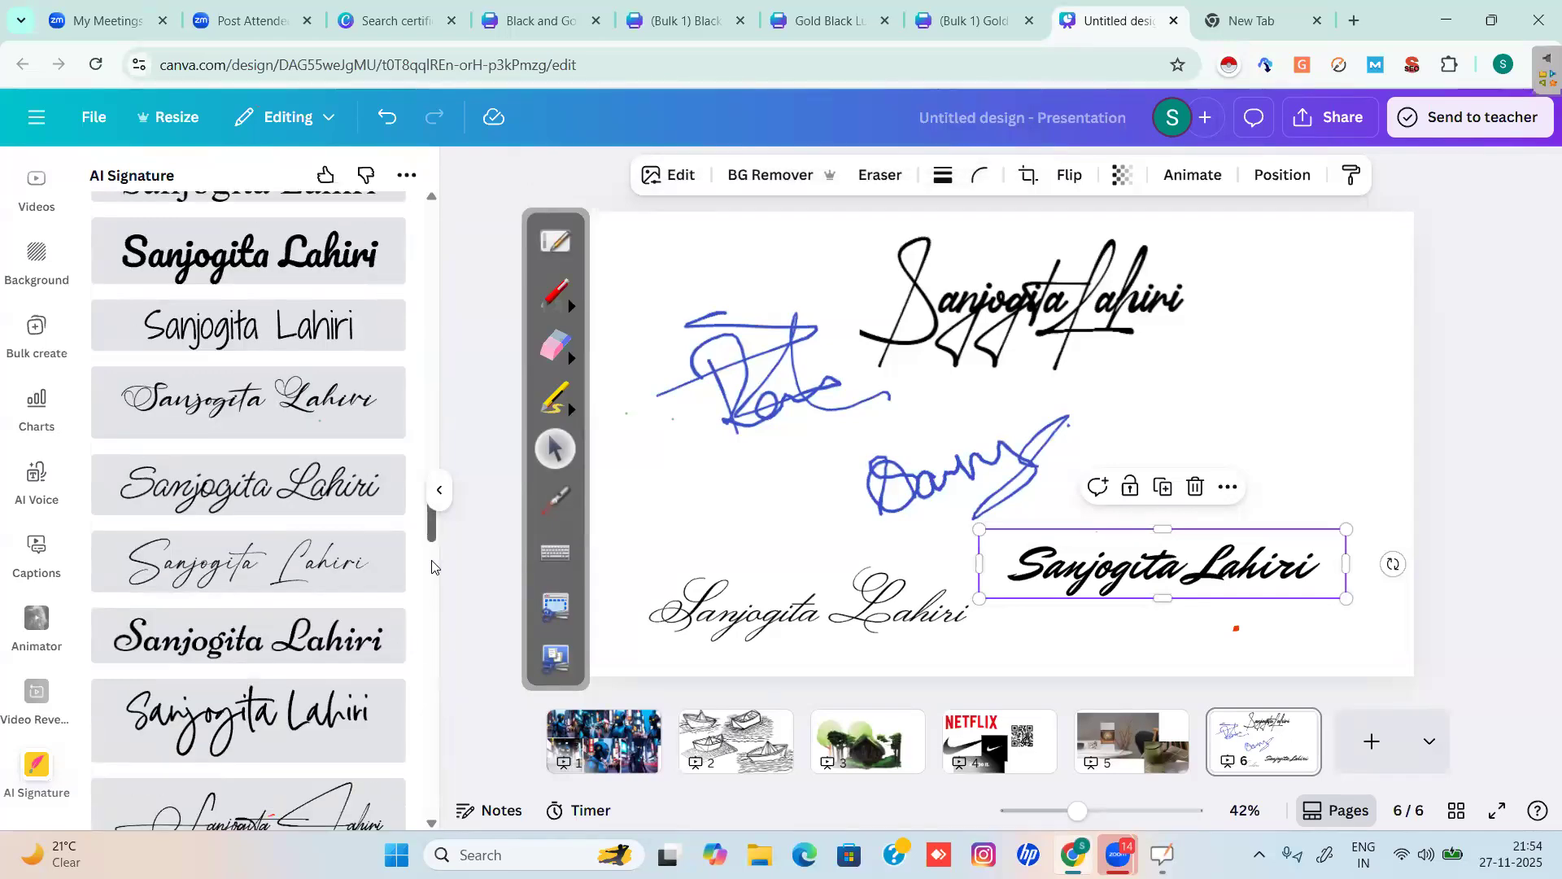
scroll(406, 562, down, 3)
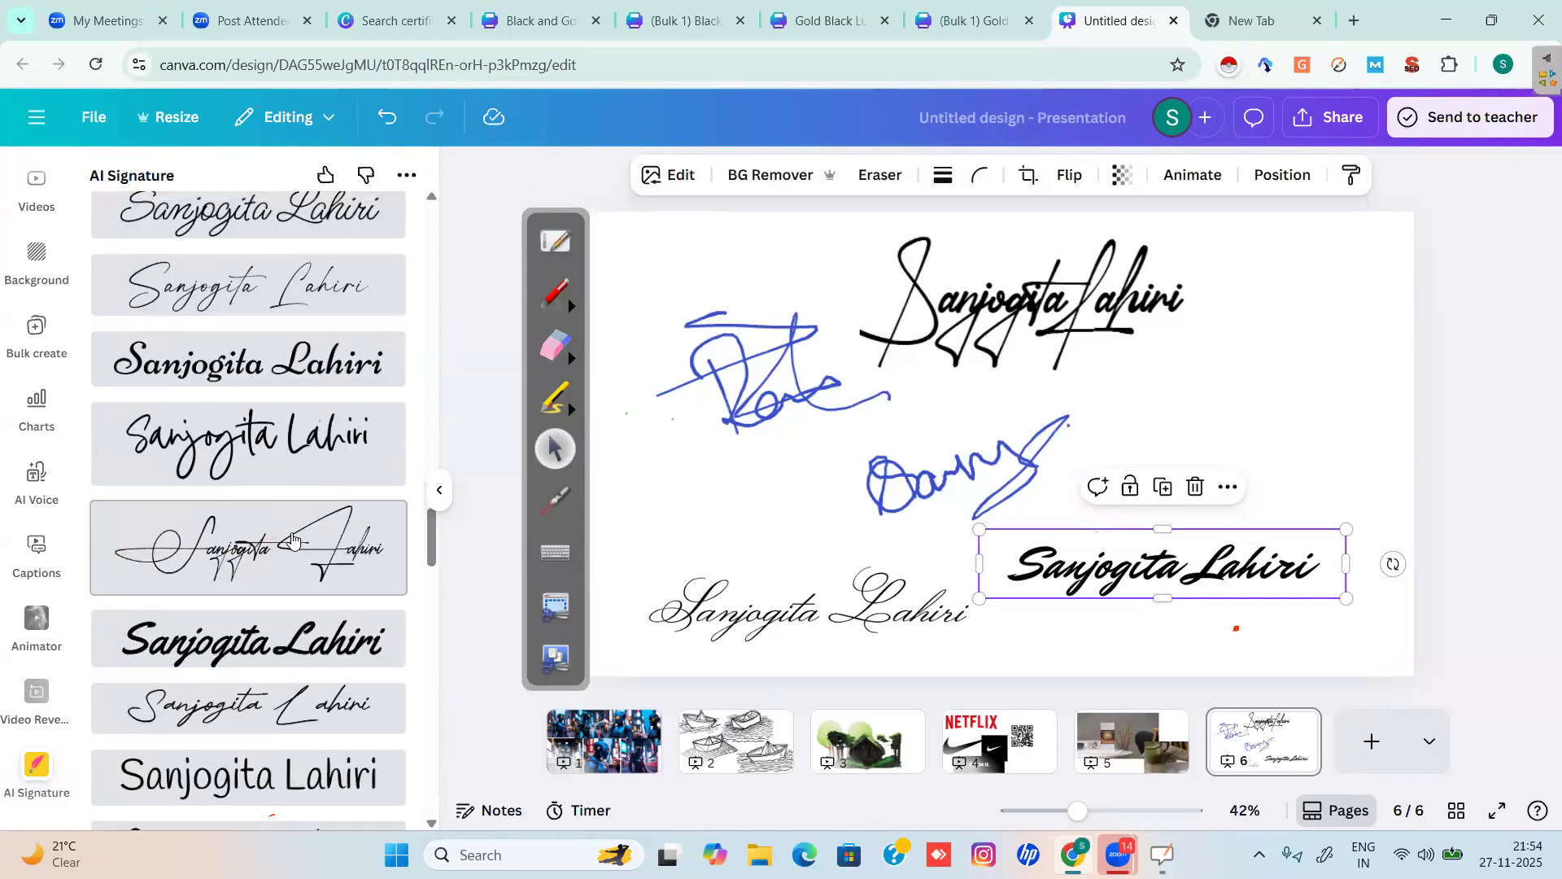
click(293, 540)
mouse_move(1124, 427)
mouse_down()
mouse_move(1245, 359)
mouse_move(1299, 388)
mouse_up()
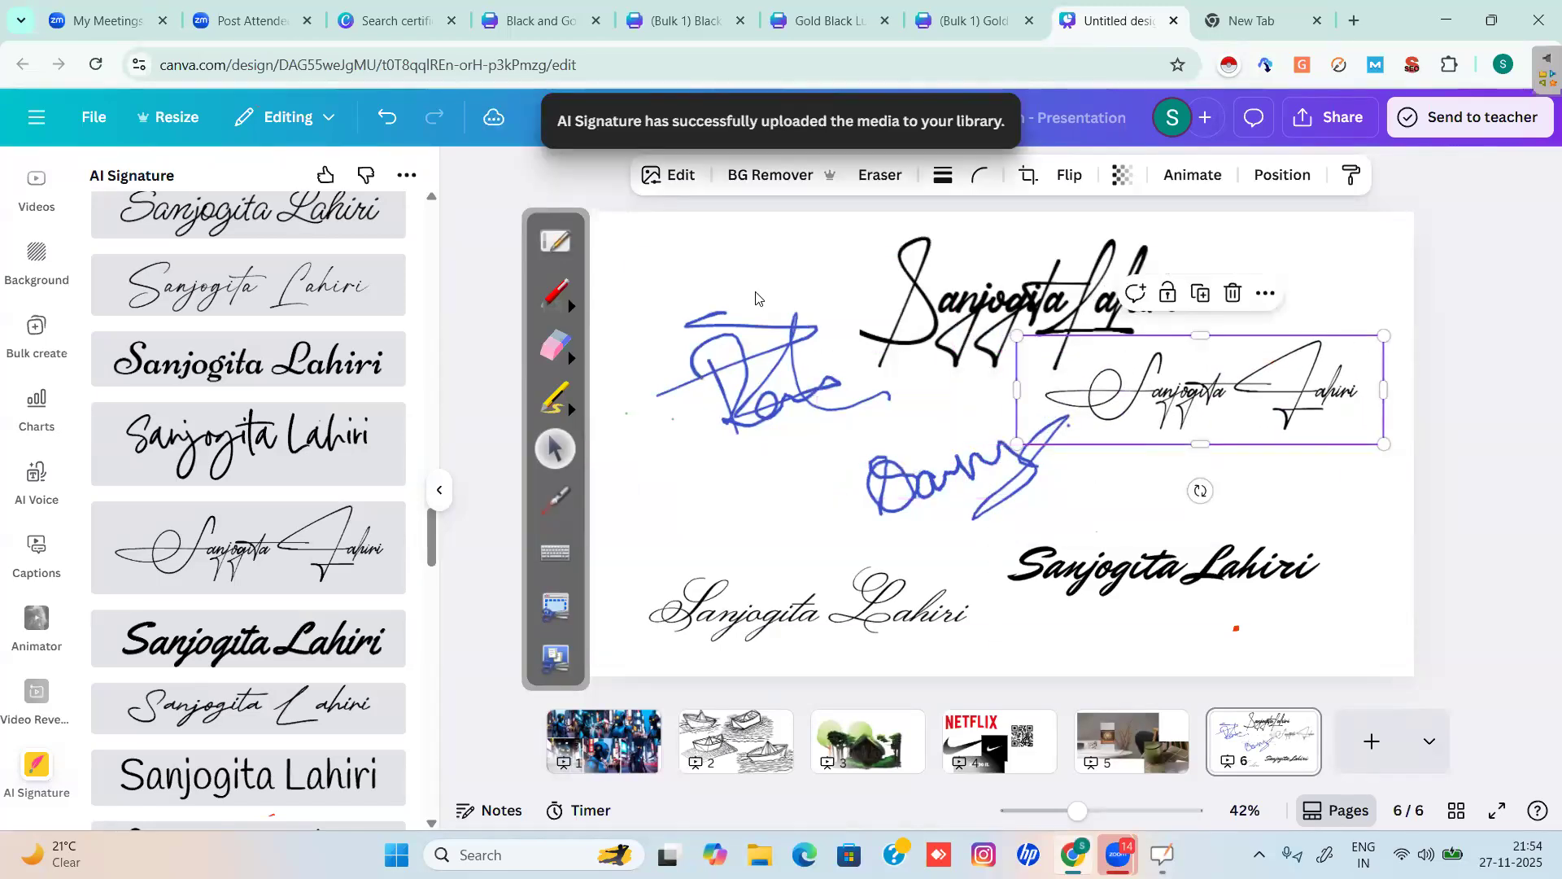
click(736, 252)
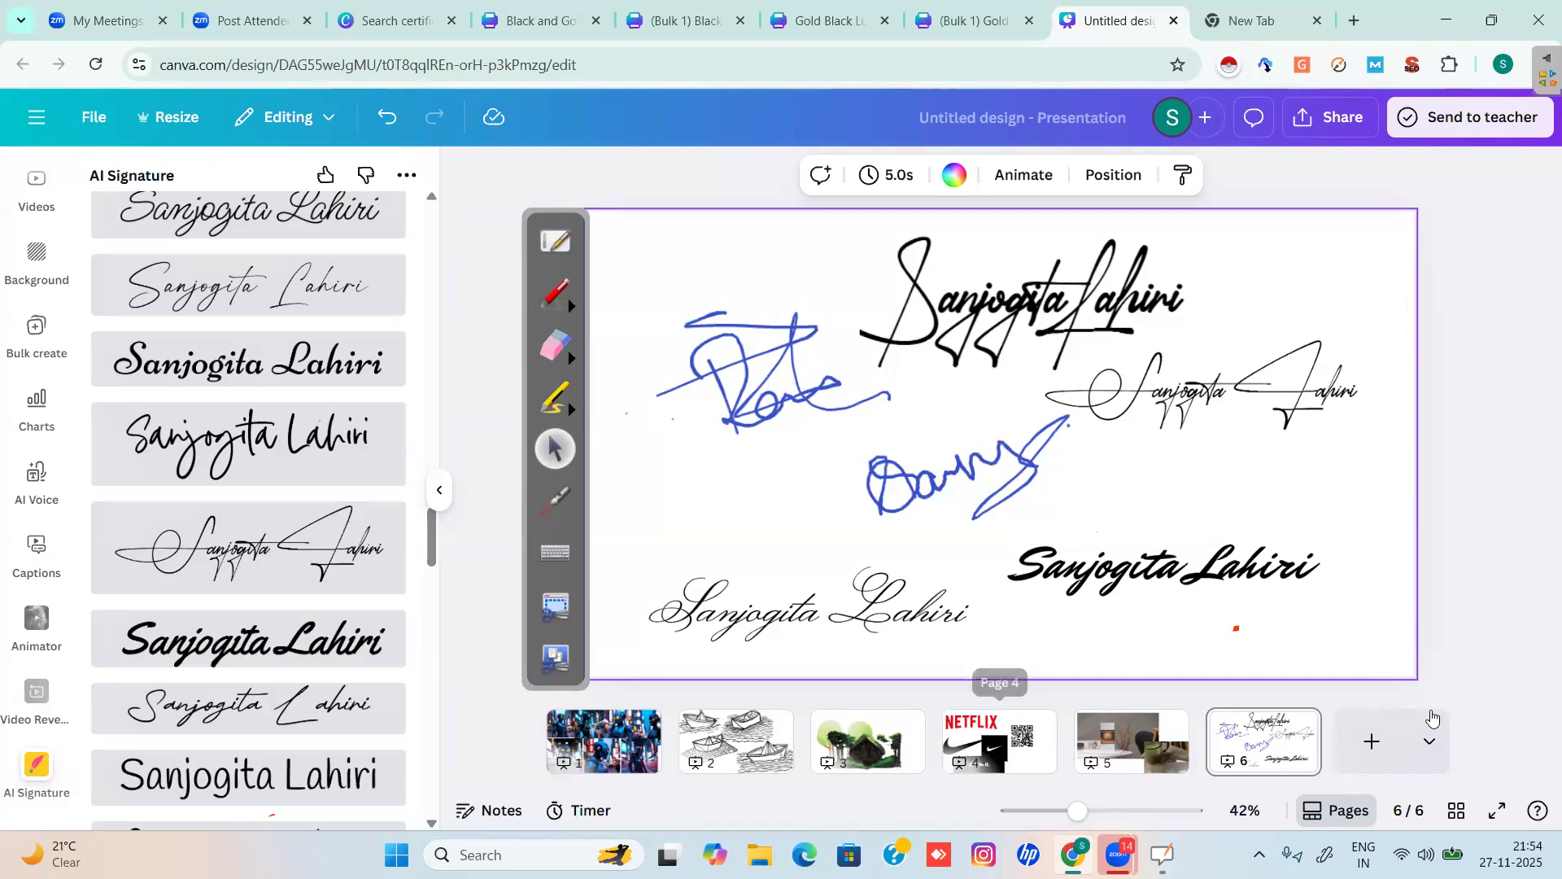
click(1370, 741)
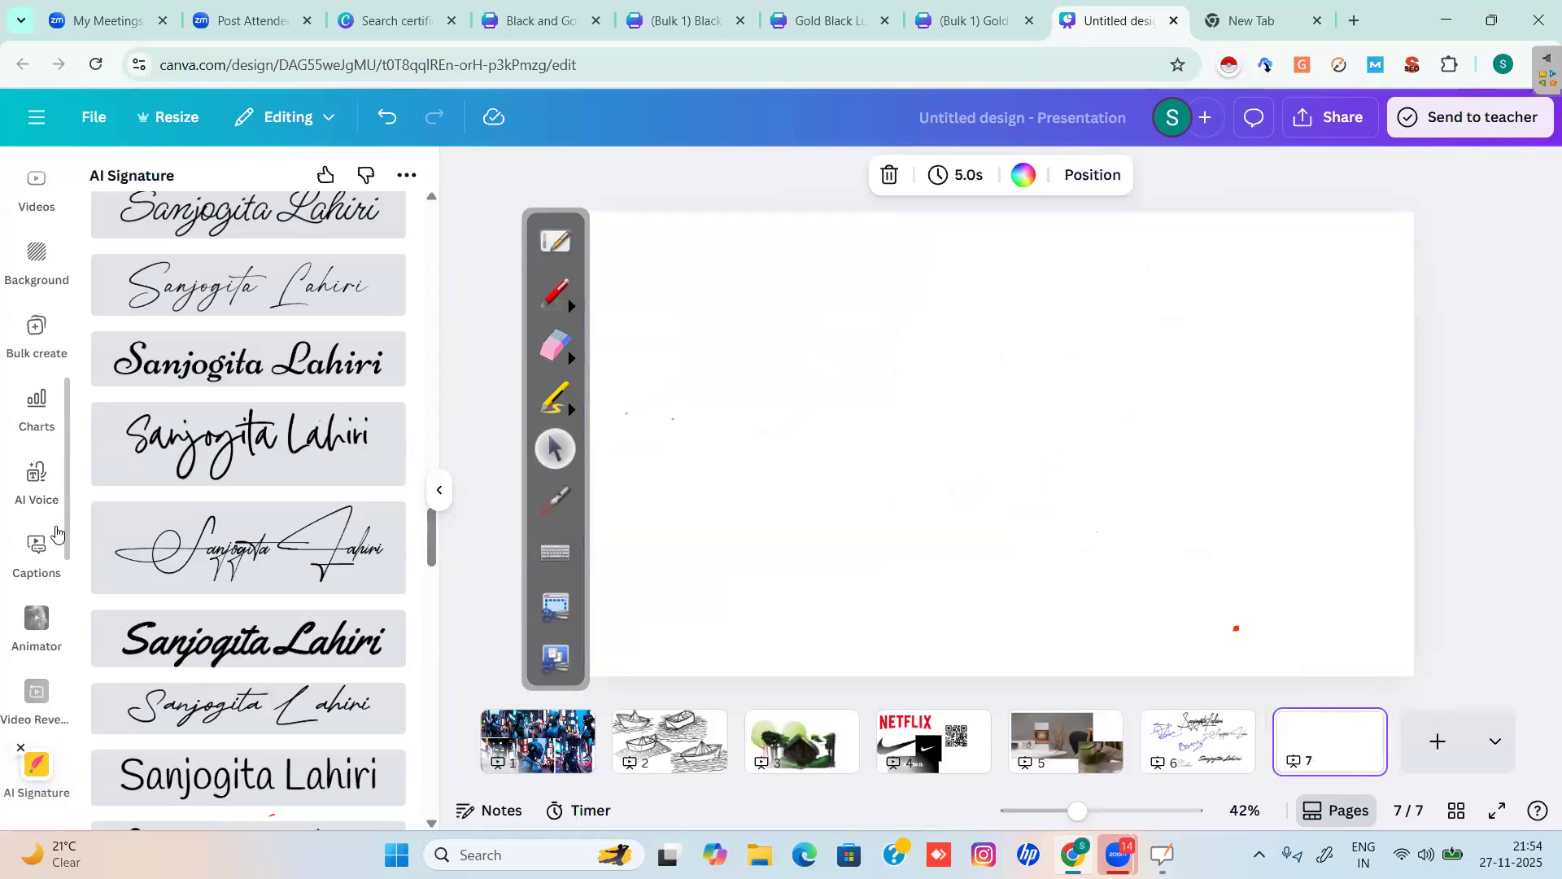
Search the apps for 'choppy' and open the Choppy Crop app.
scroll(53, 283, up, 5)
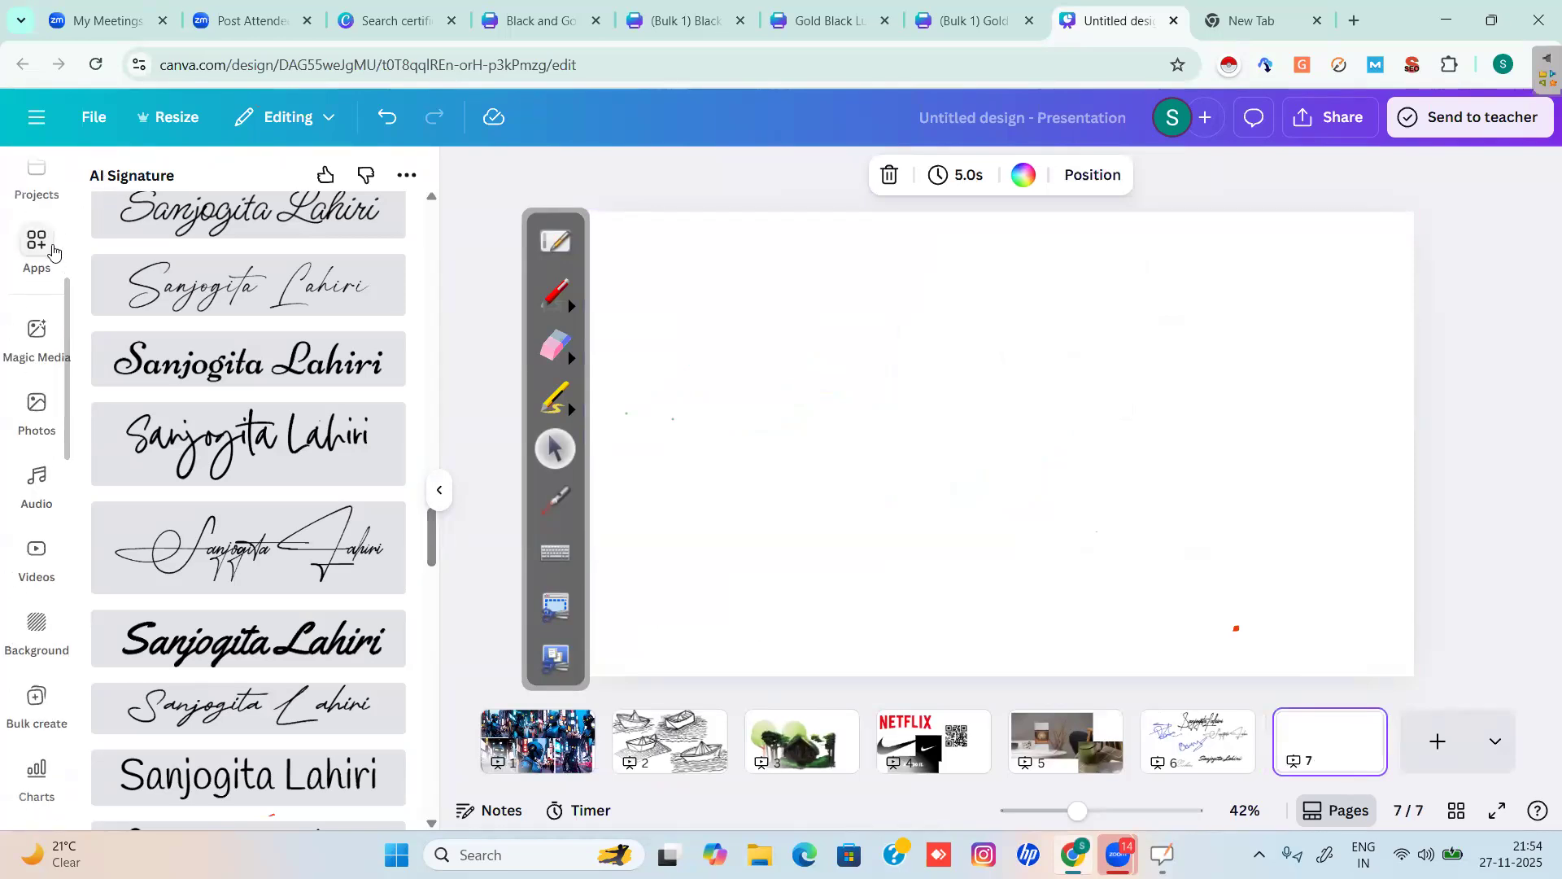
click(52, 250)
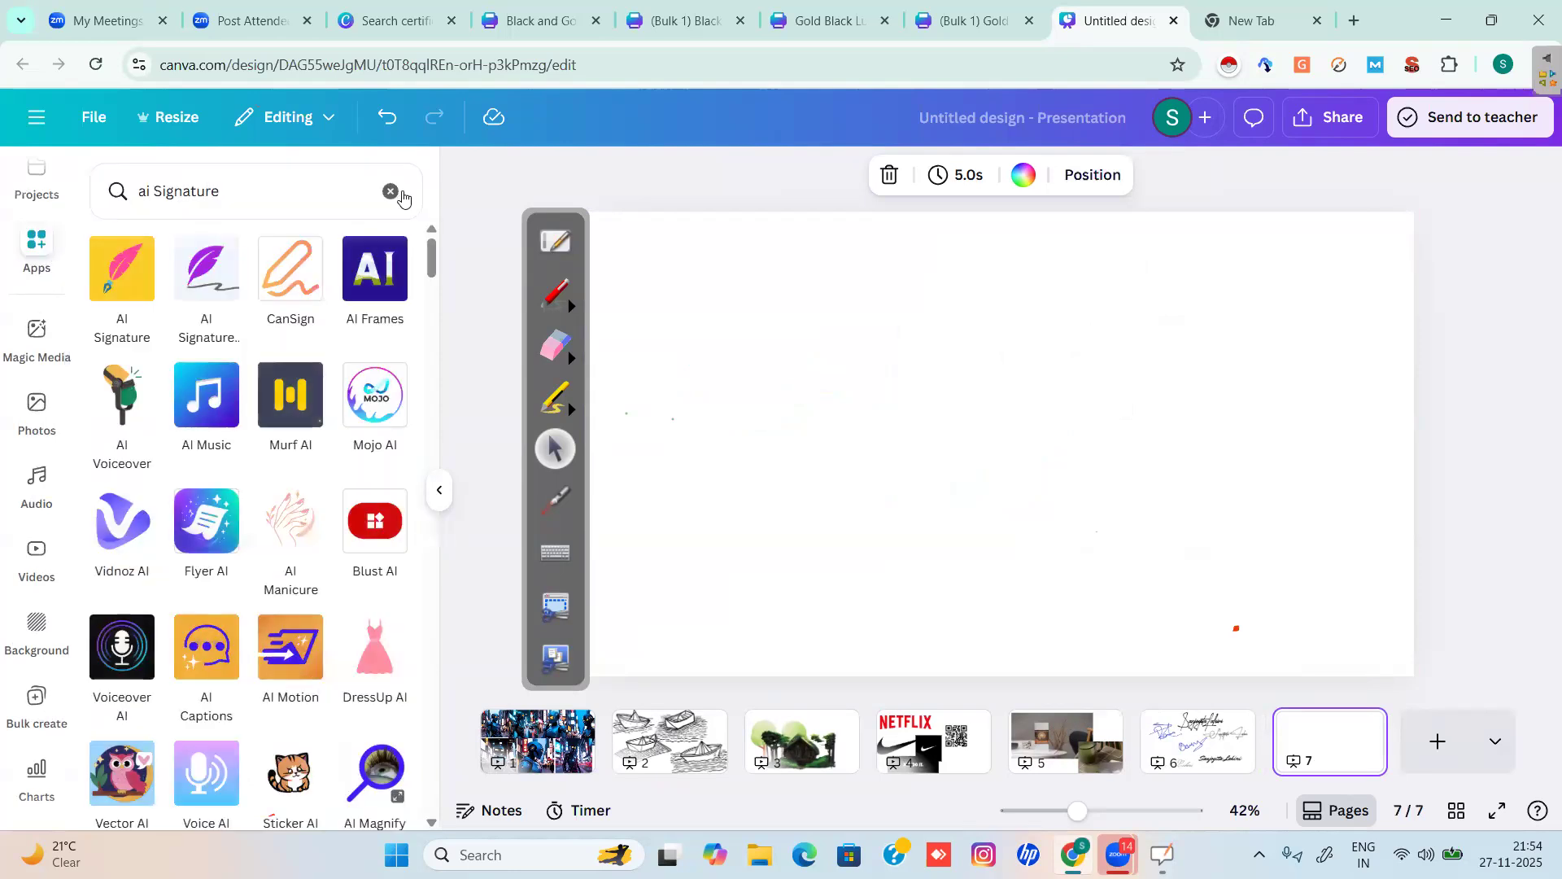
click(392, 191)
click(181, 193)
text(choppy)
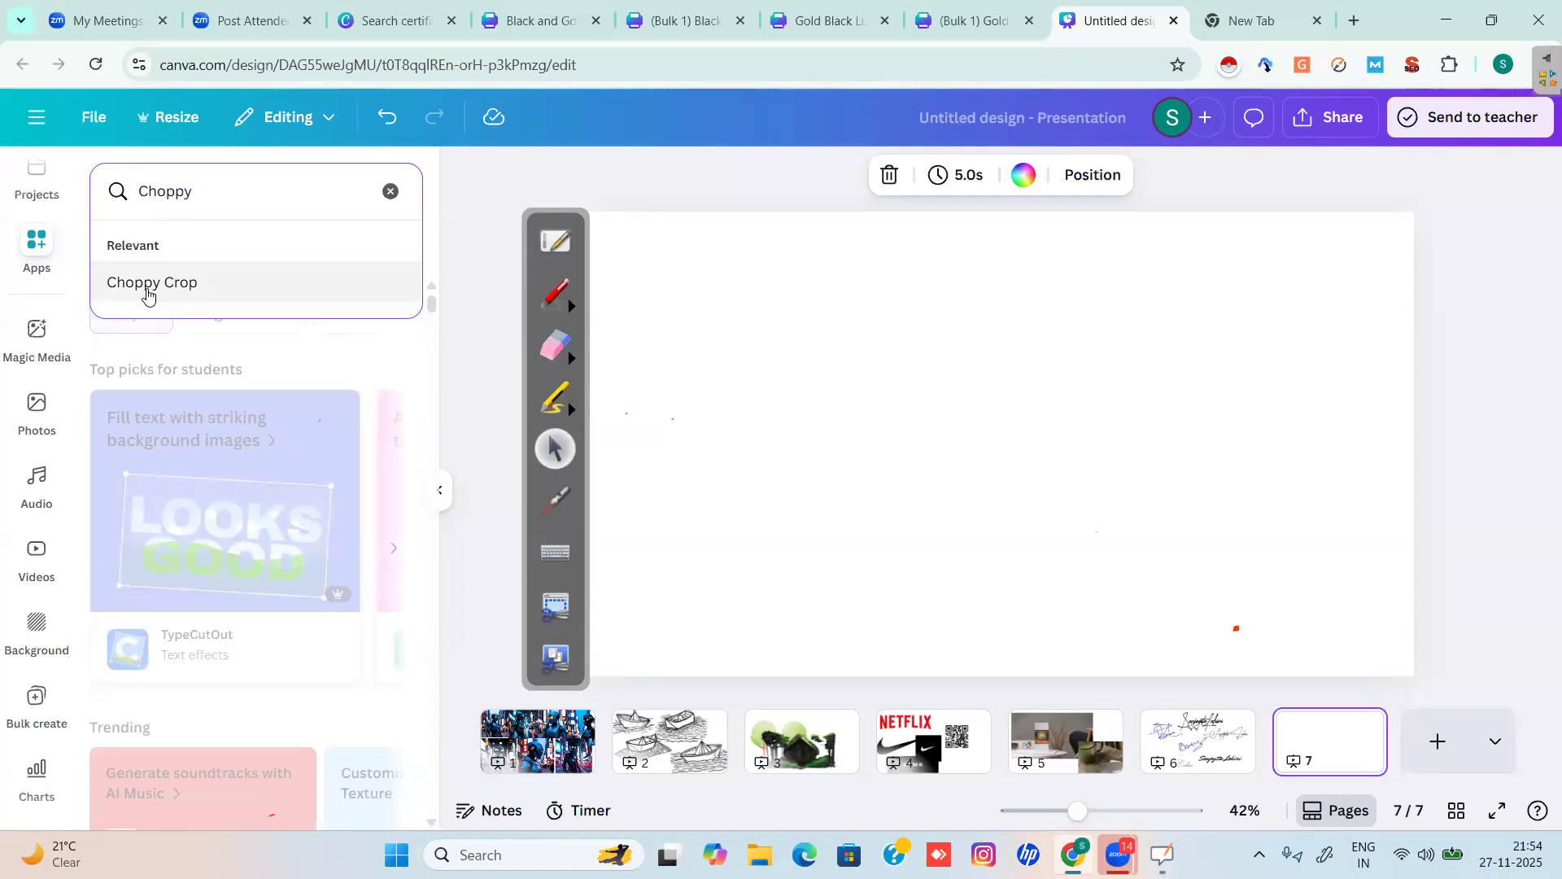
click(147, 295)
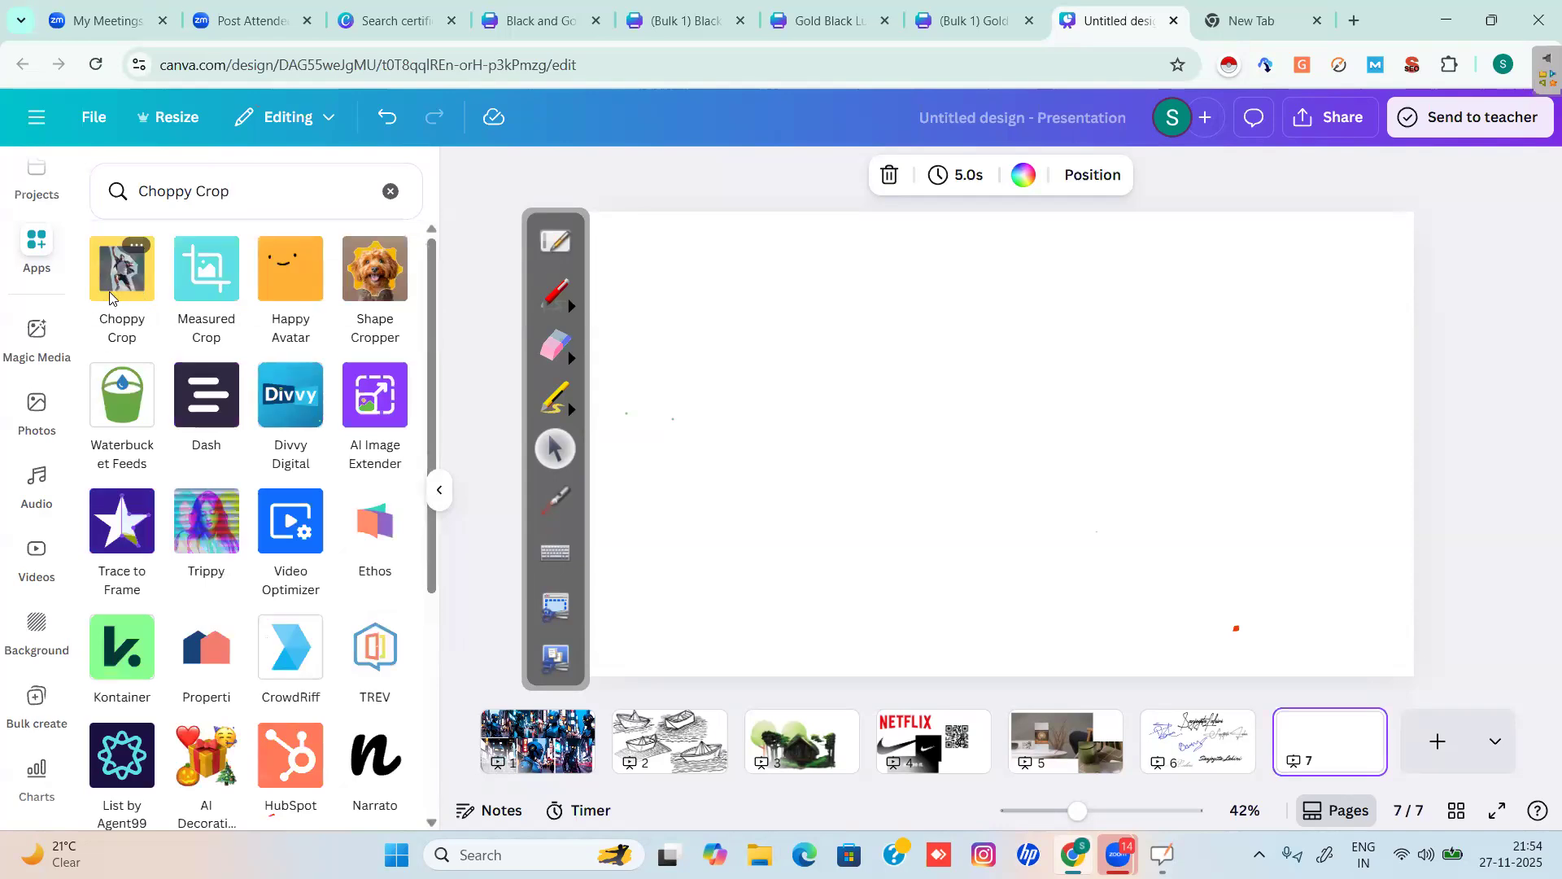
click(109, 291)
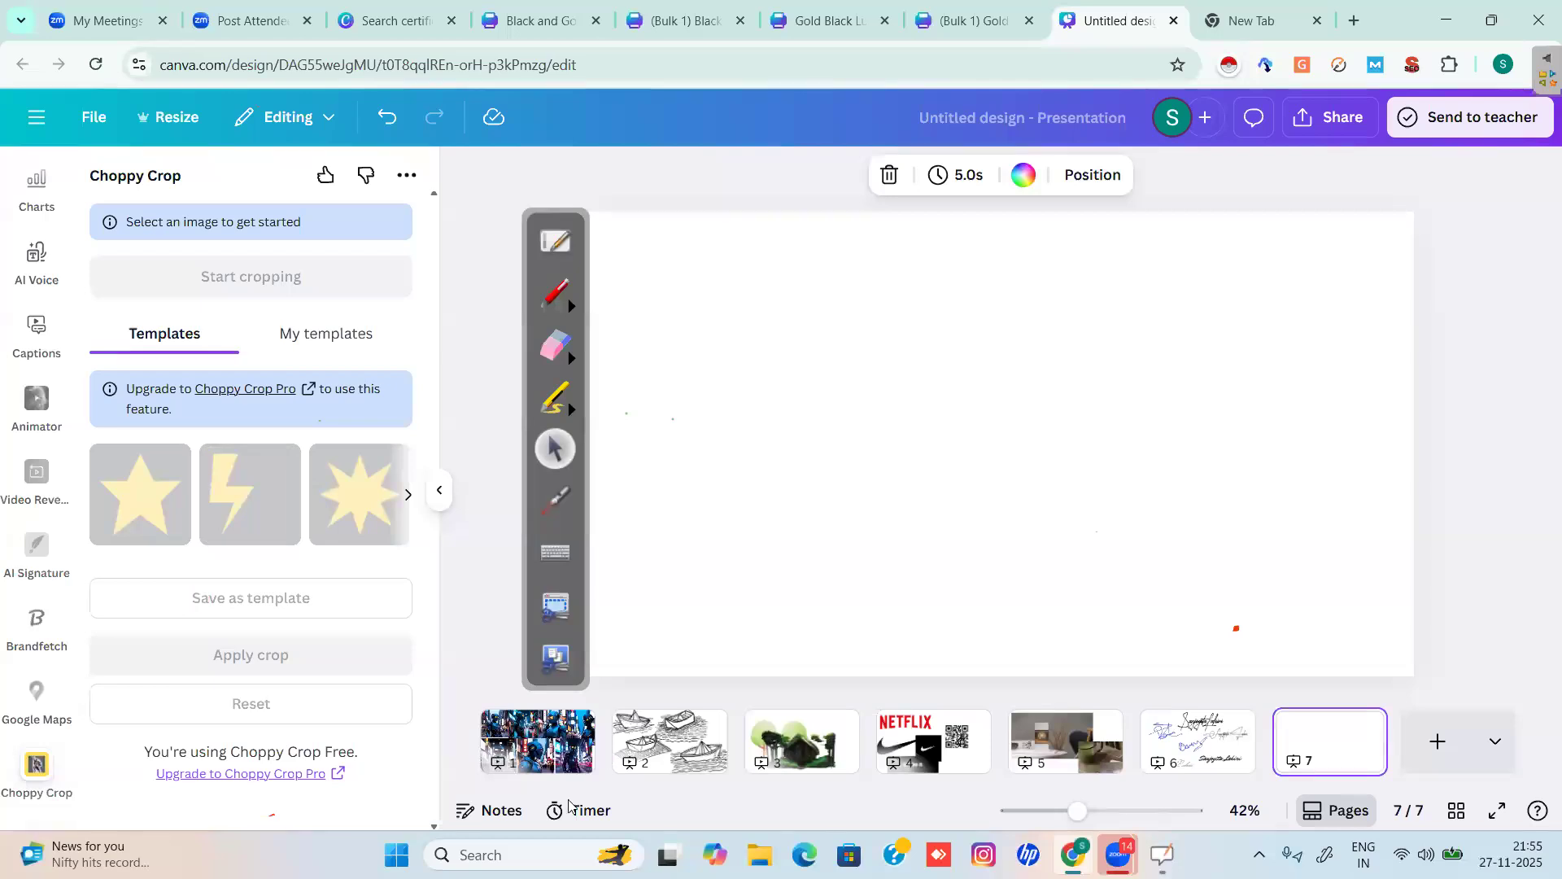
Copy the side-profile robot photo from slide 1 and paste it onto blank slide 7.
click(541, 758)
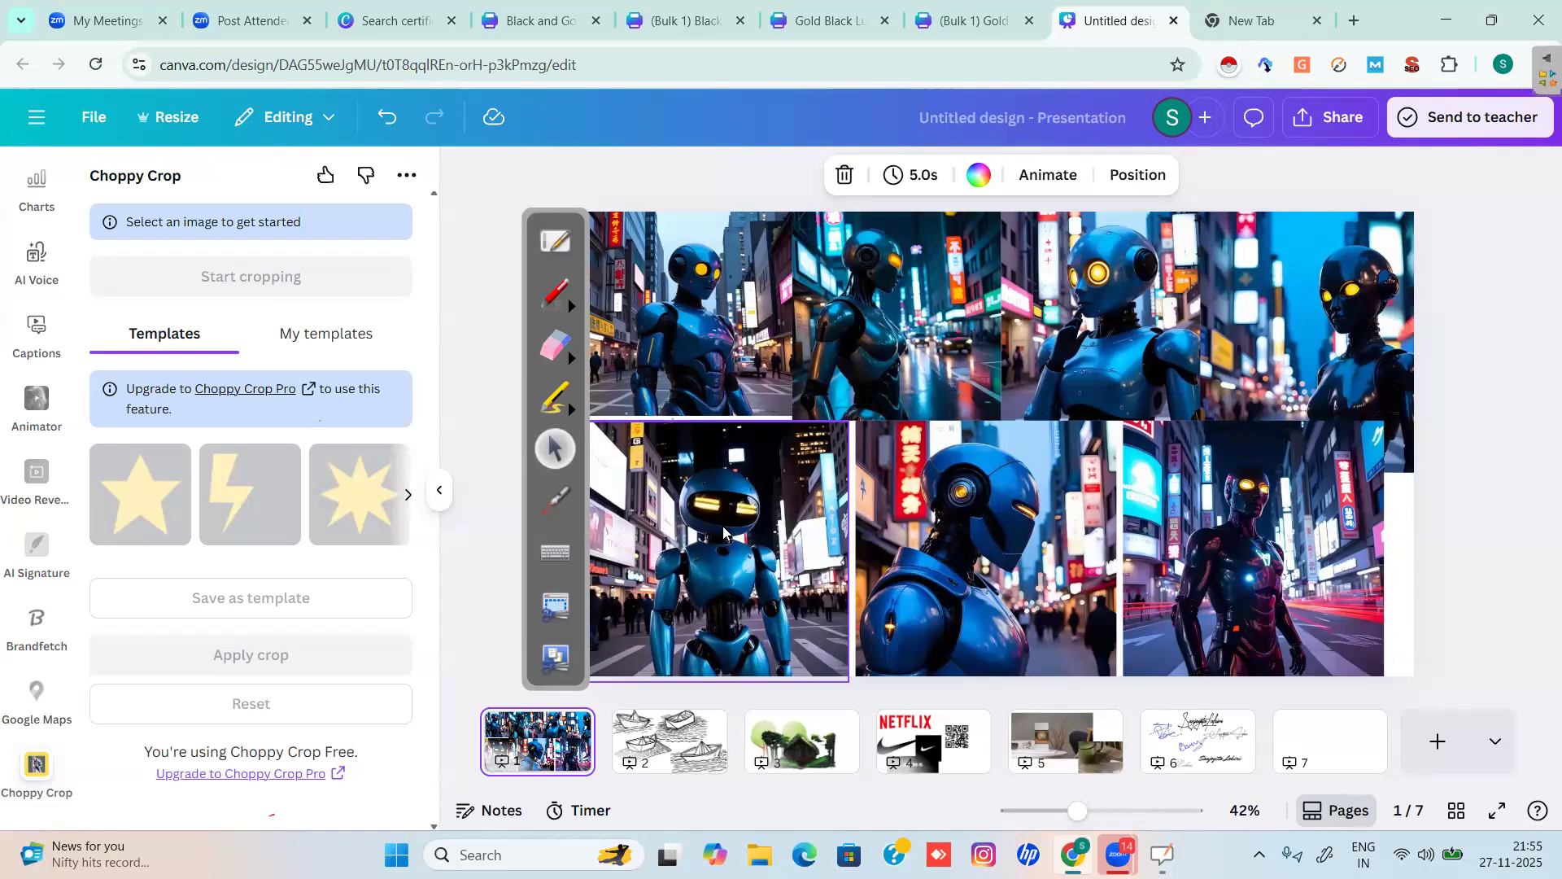
click(997, 557)
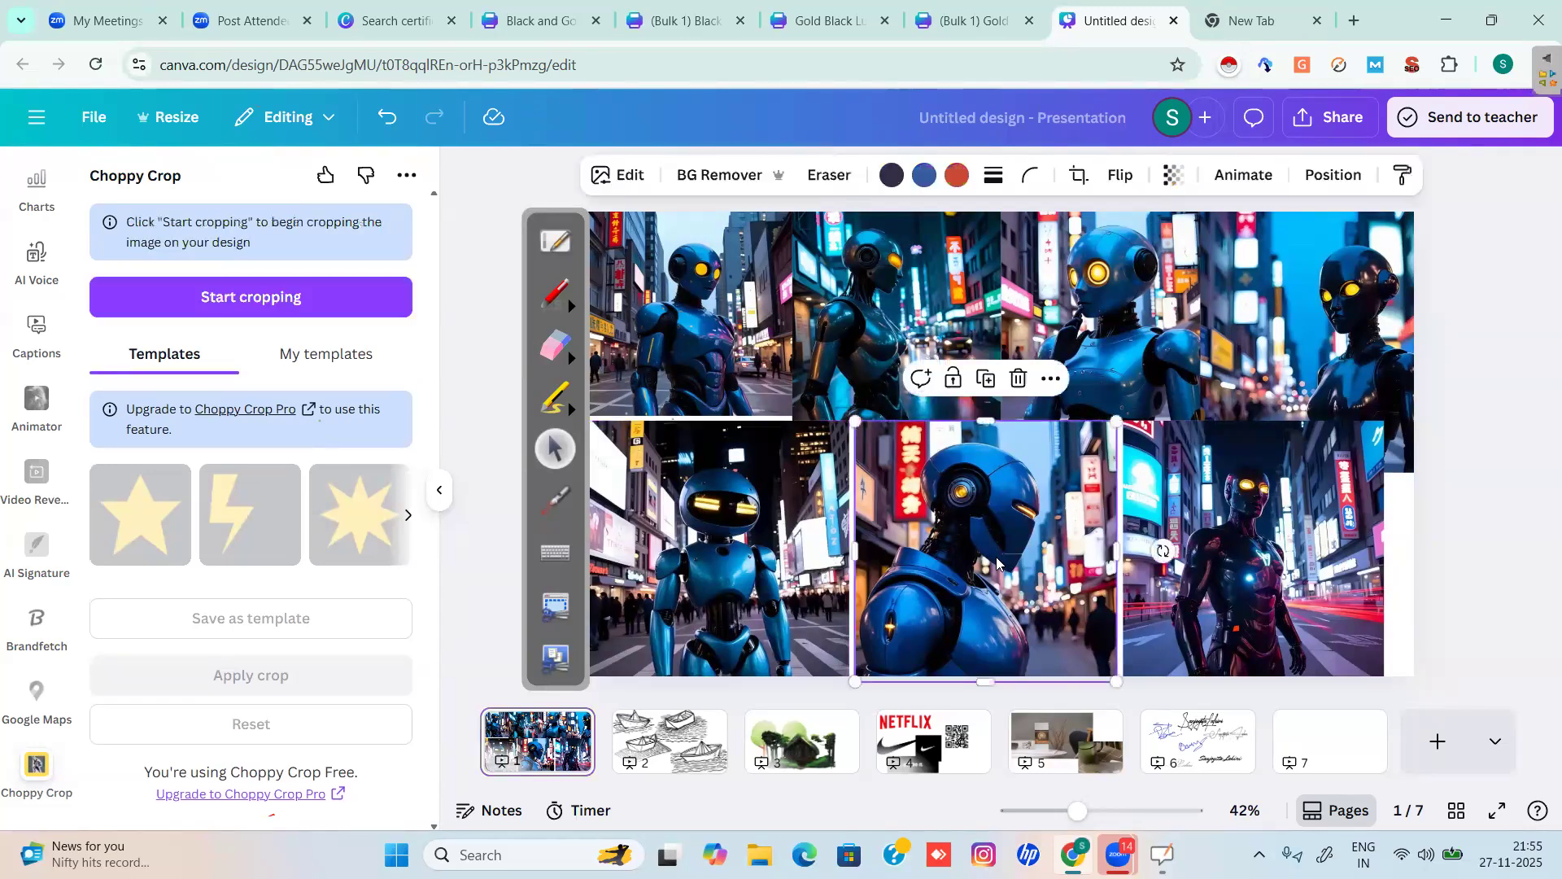
click(1344, 756)
click(948, 513)
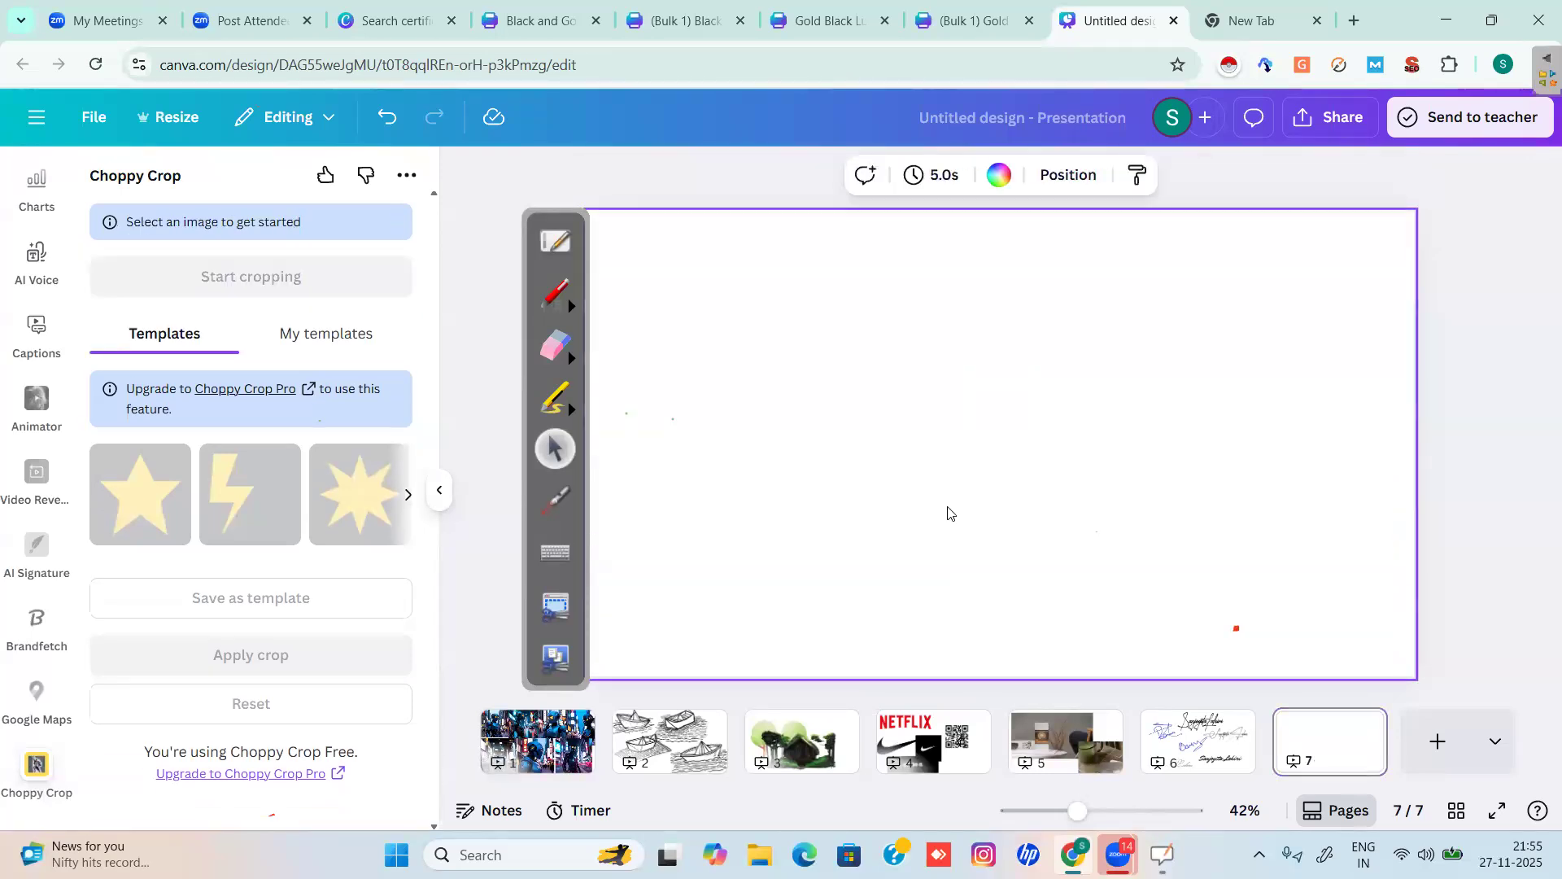
key(ctrl+v)
Move the pasted robot photo up-left, enlarge it, and start a freeform crop.
drag(894, 433, 737, 271)
drag(1086, 575, 1148, 638)
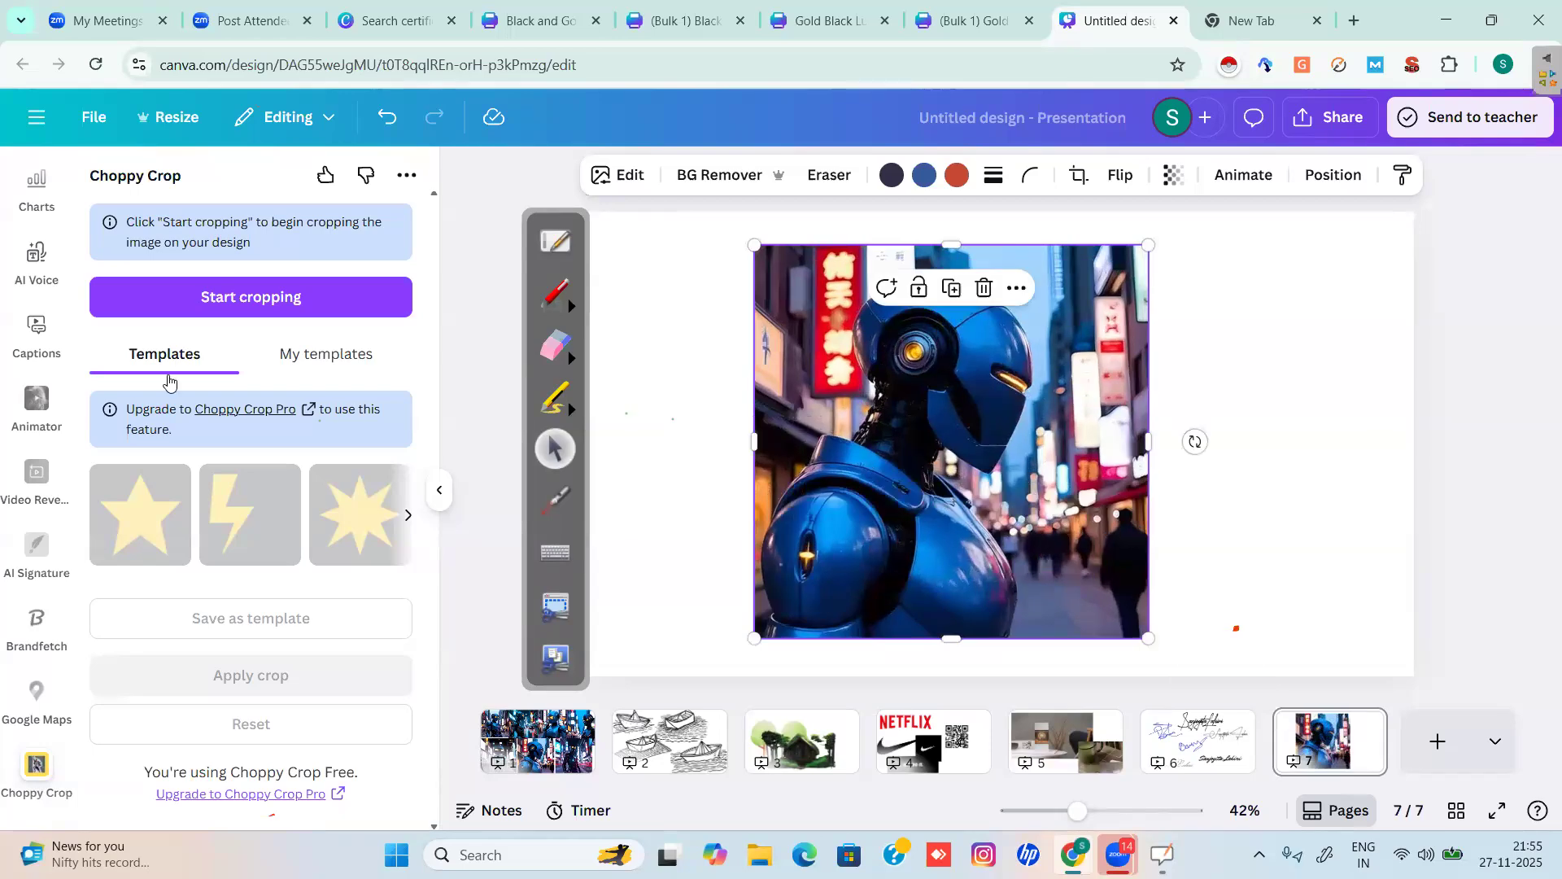
click(206, 299)
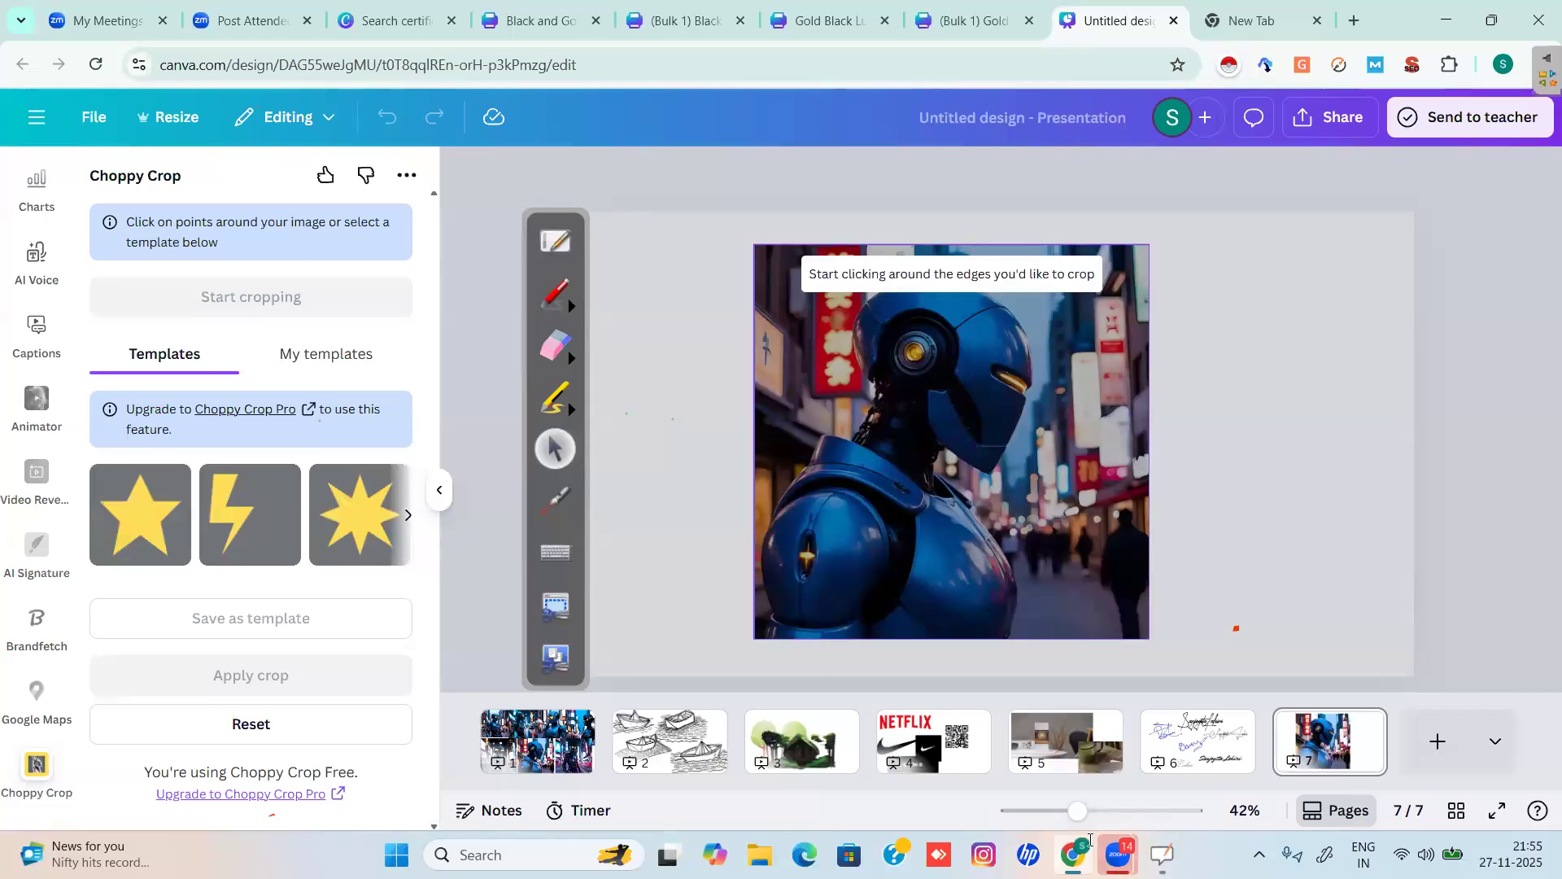
At 58% zoom, trace crop points from the robot's neck up over the helmet top and front.
drag(1078, 814, 1094, 816)
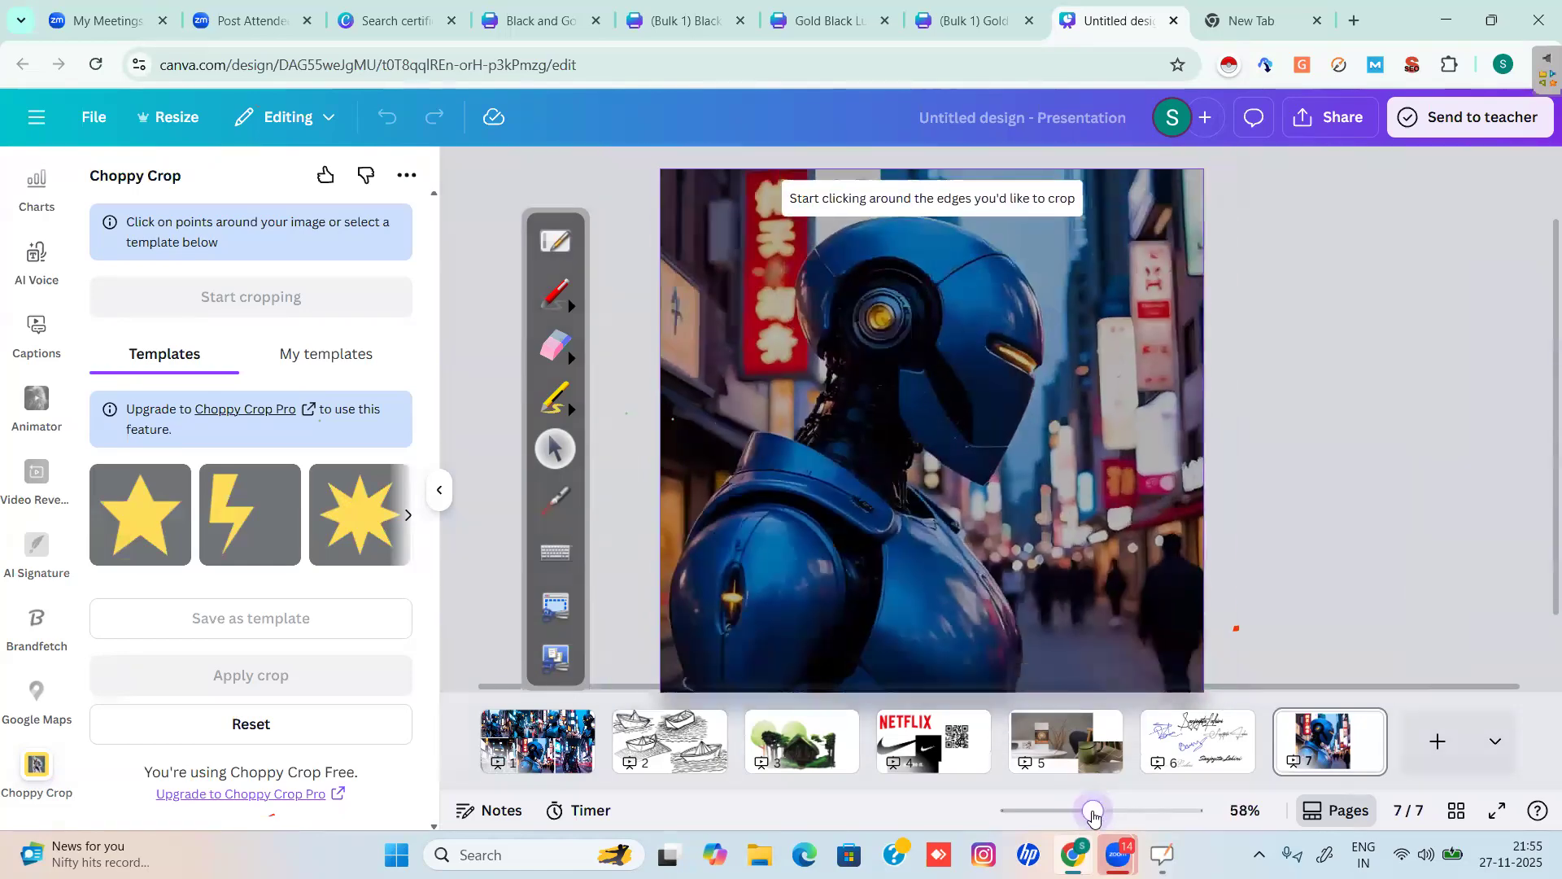
click(791, 426)
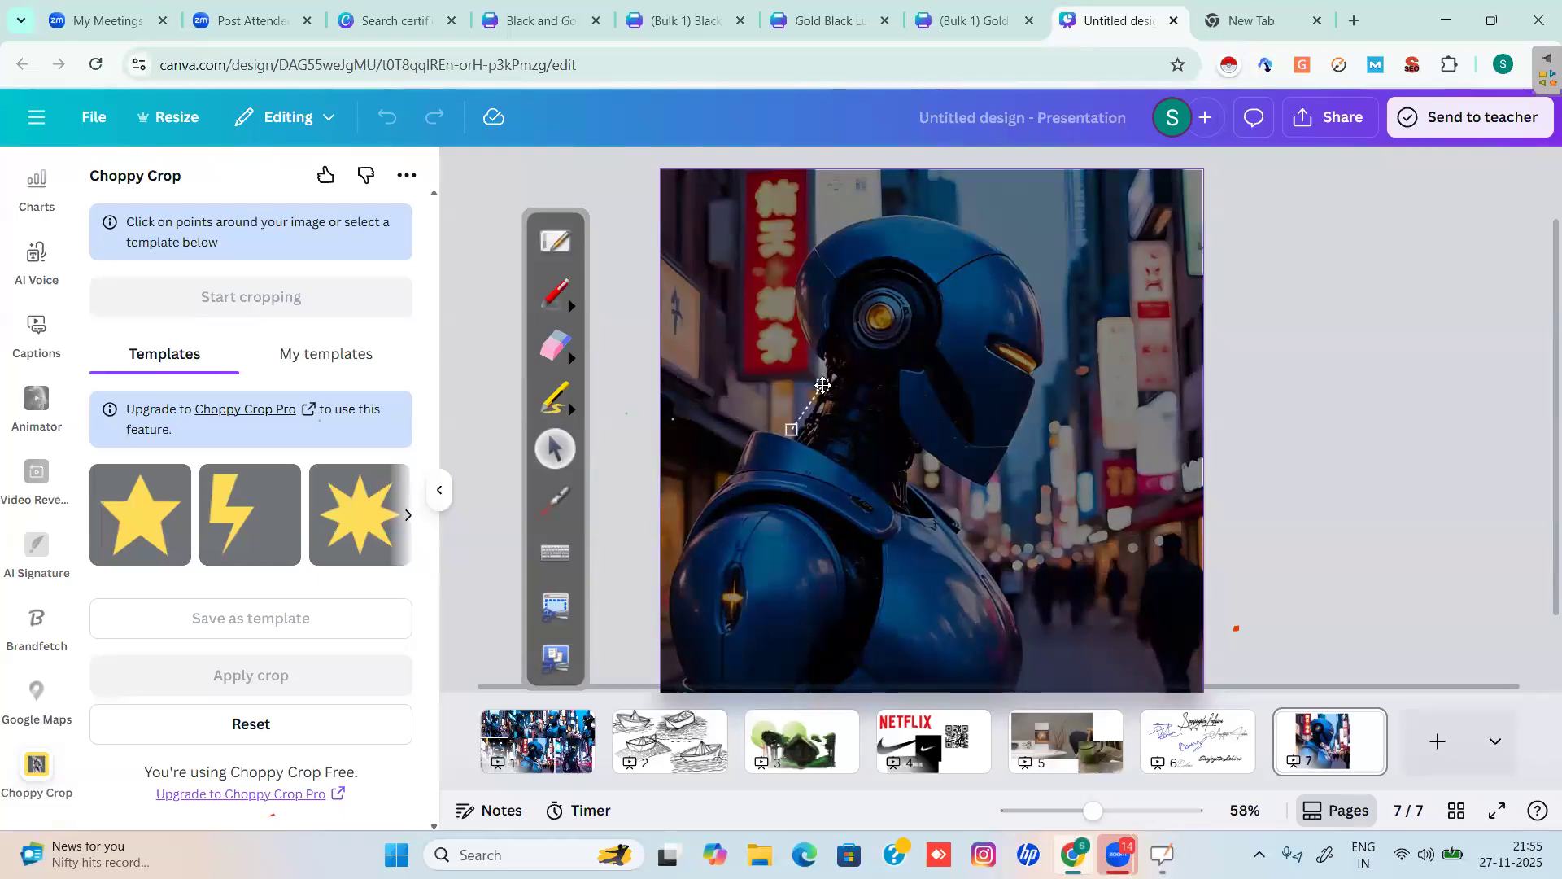
click(795, 322)
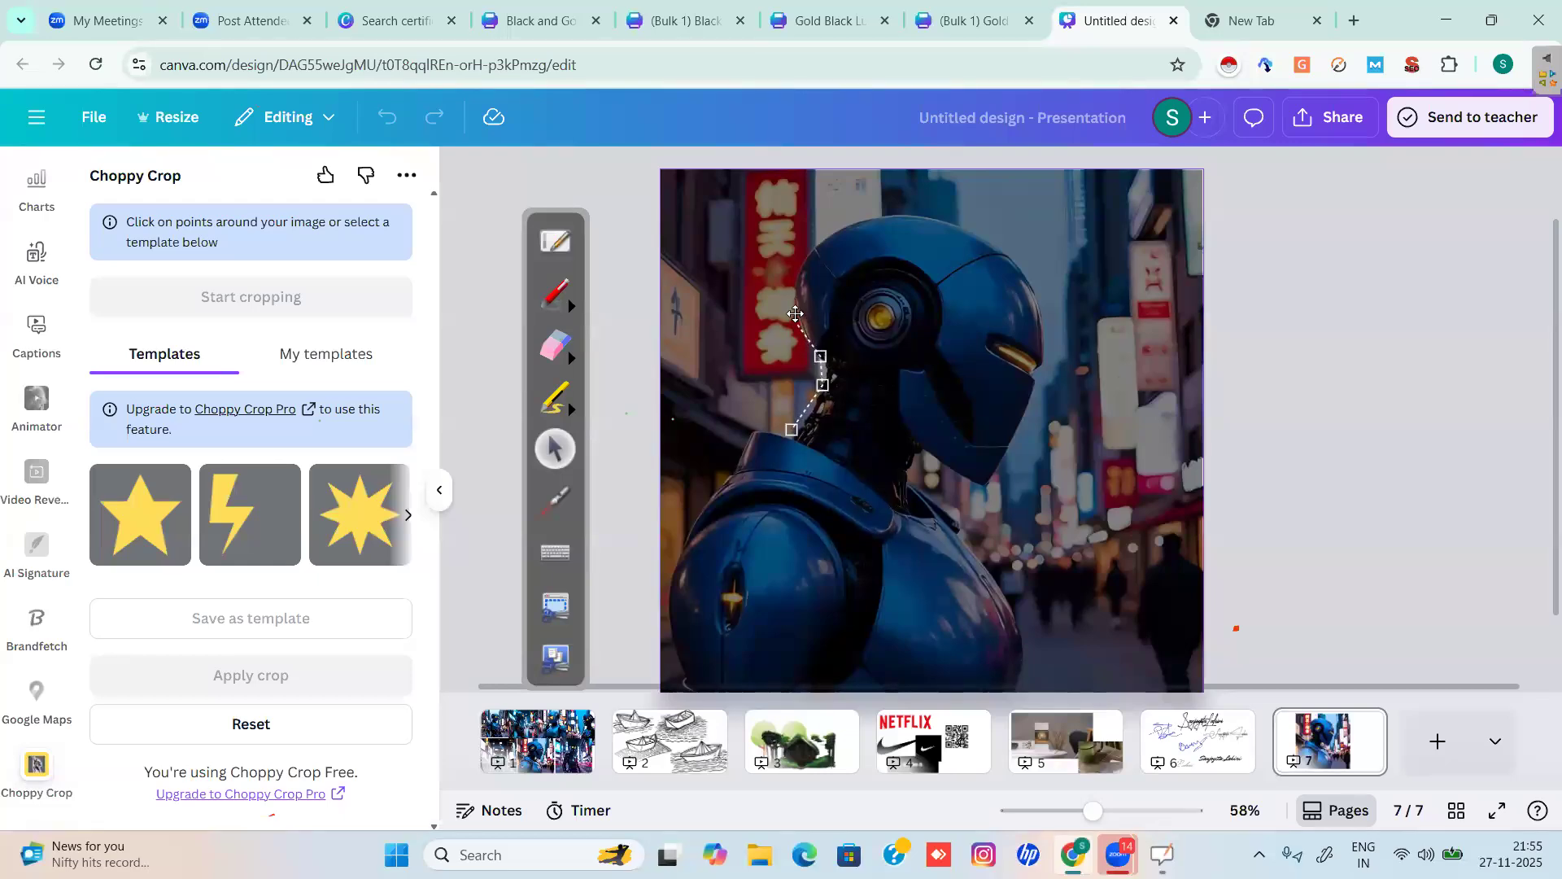
click(796, 272)
click(819, 240)
click(864, 219)
click(914, 216)
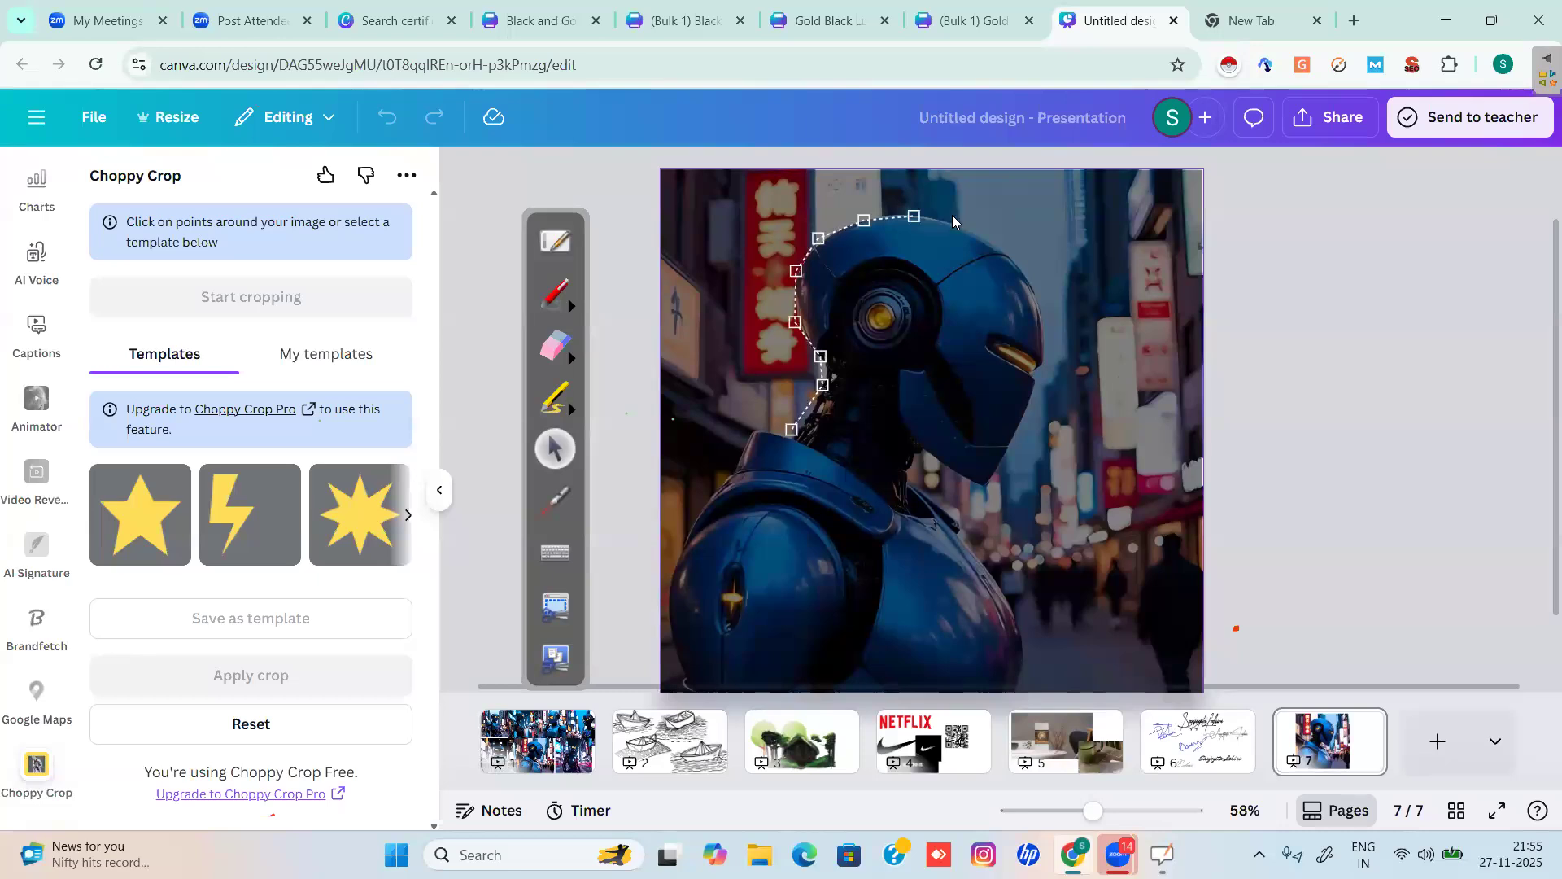
click(979, 231)
click(1022, 273)
click(1043, 322)
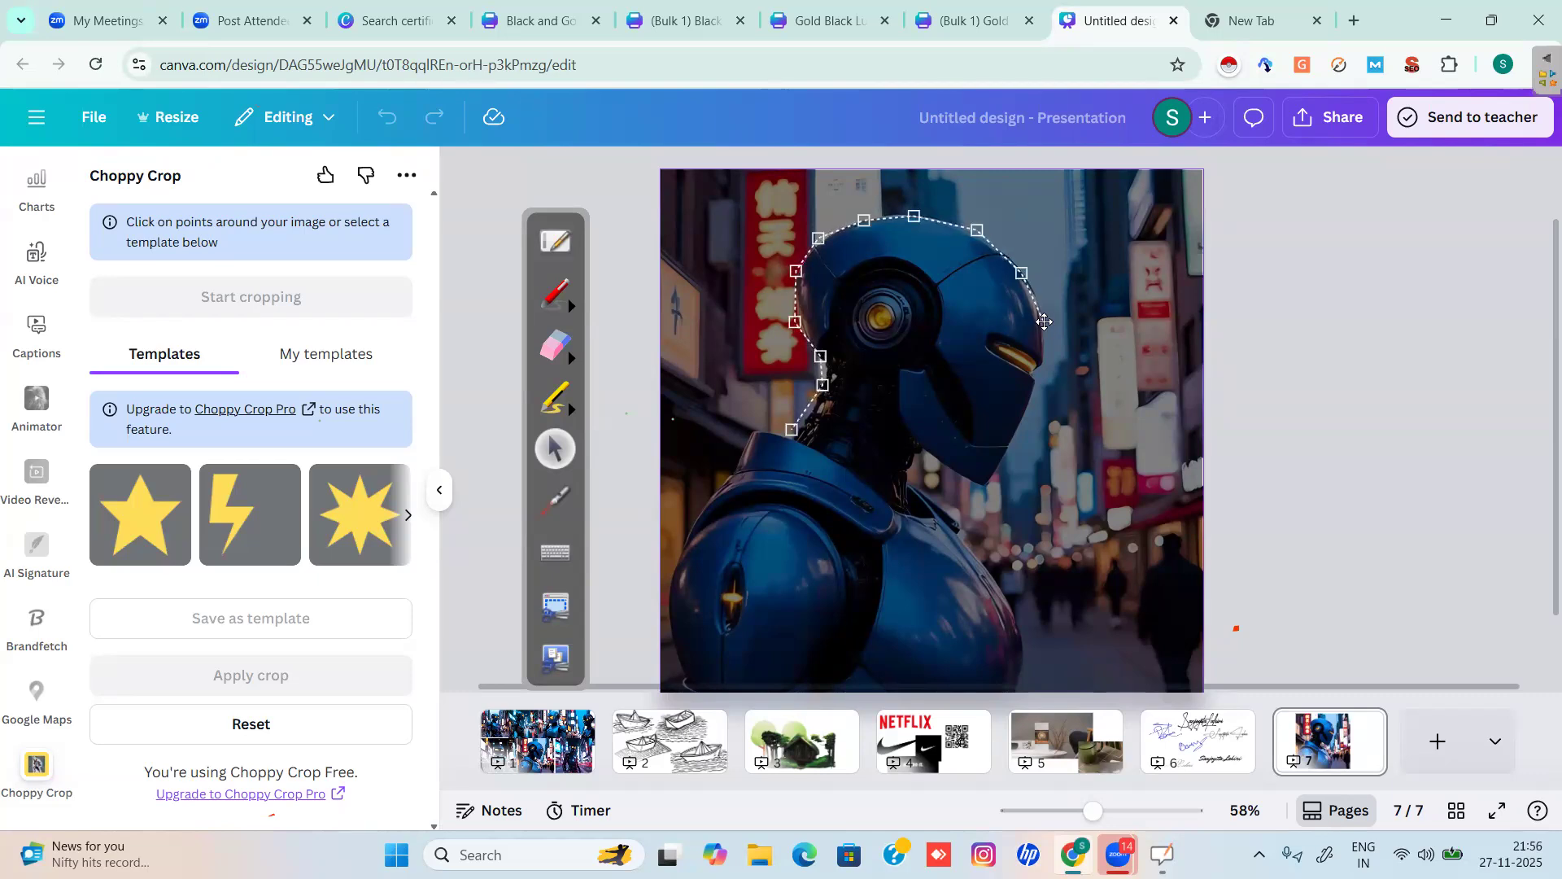
Continue the outline down the visor, under the helmet and around the neck, closing it at the start.
click(1042, 355)
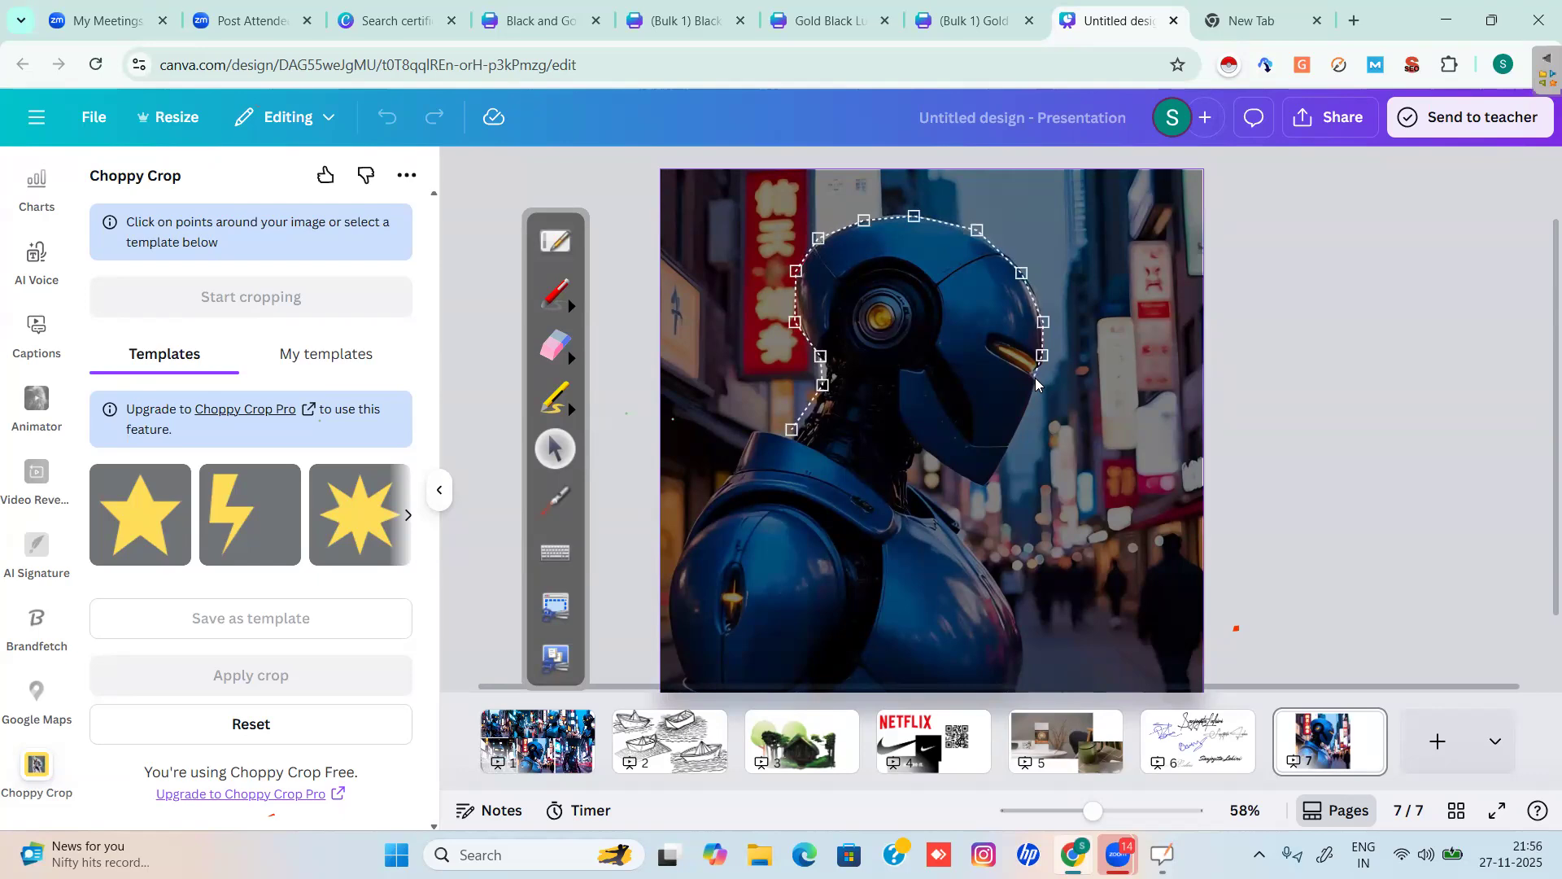
click(1035, 377)
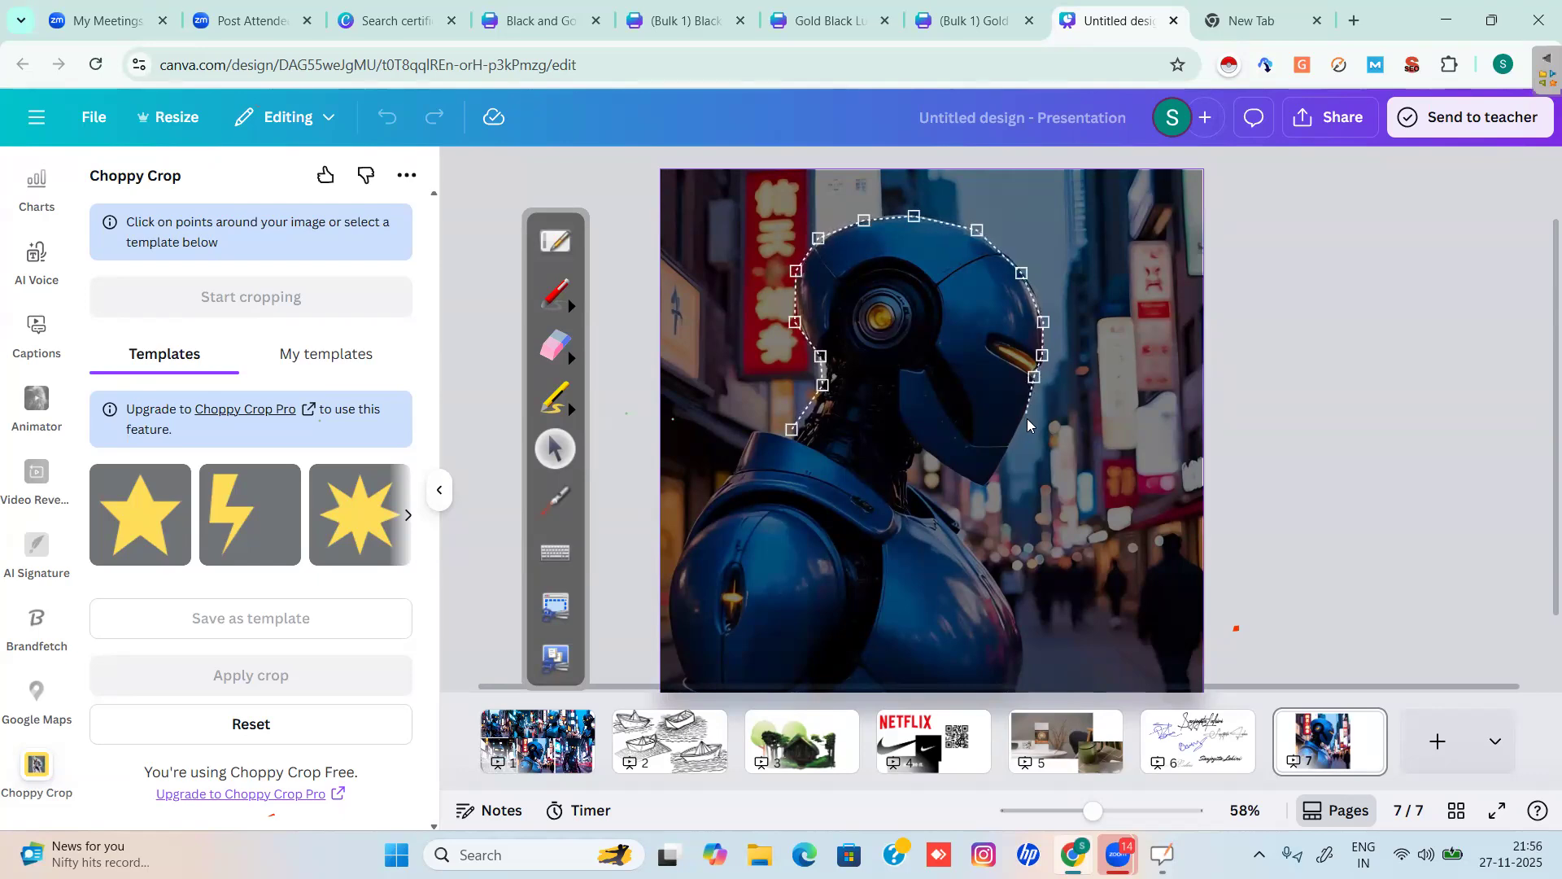
click(1025, 420)
click(988, 486)
click(928, 449)
click(904, 464)
click(903, 509)
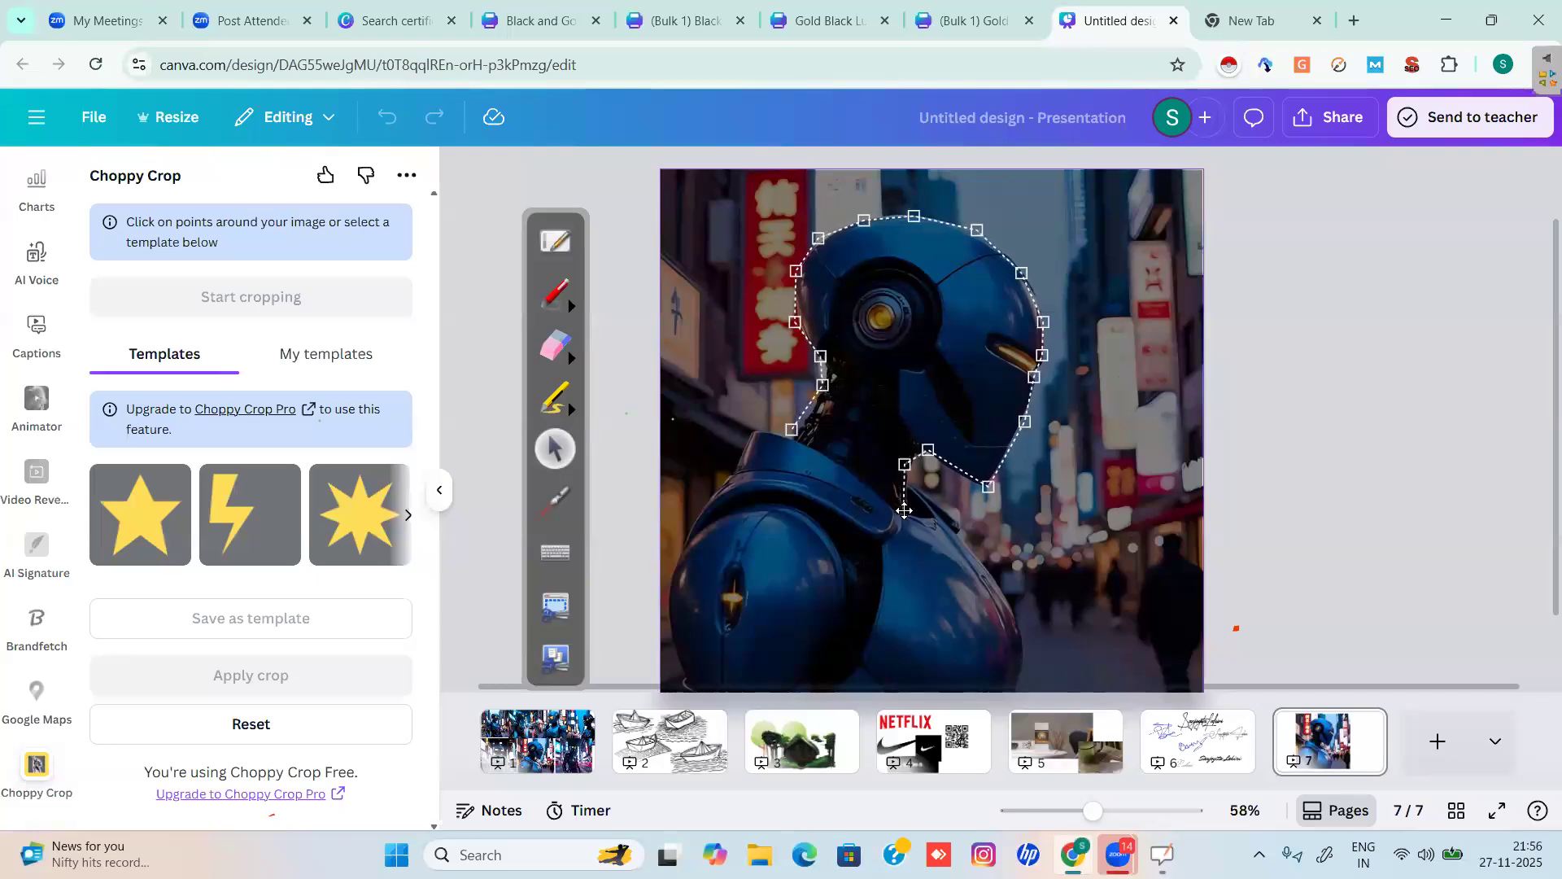
click(869, 484)
click(822, 453)
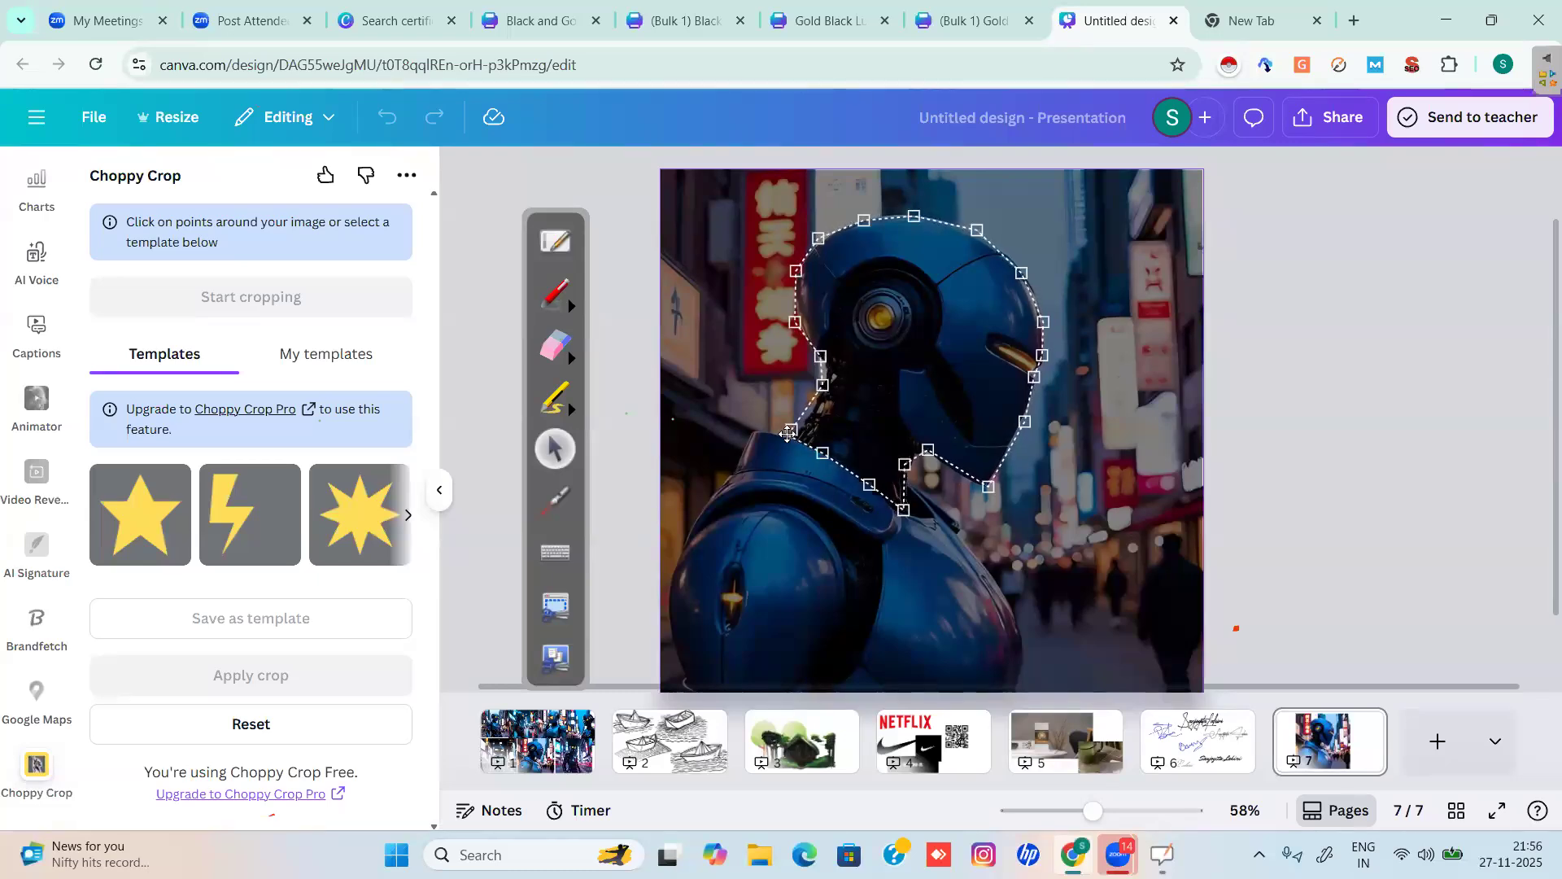
click(790, 431)
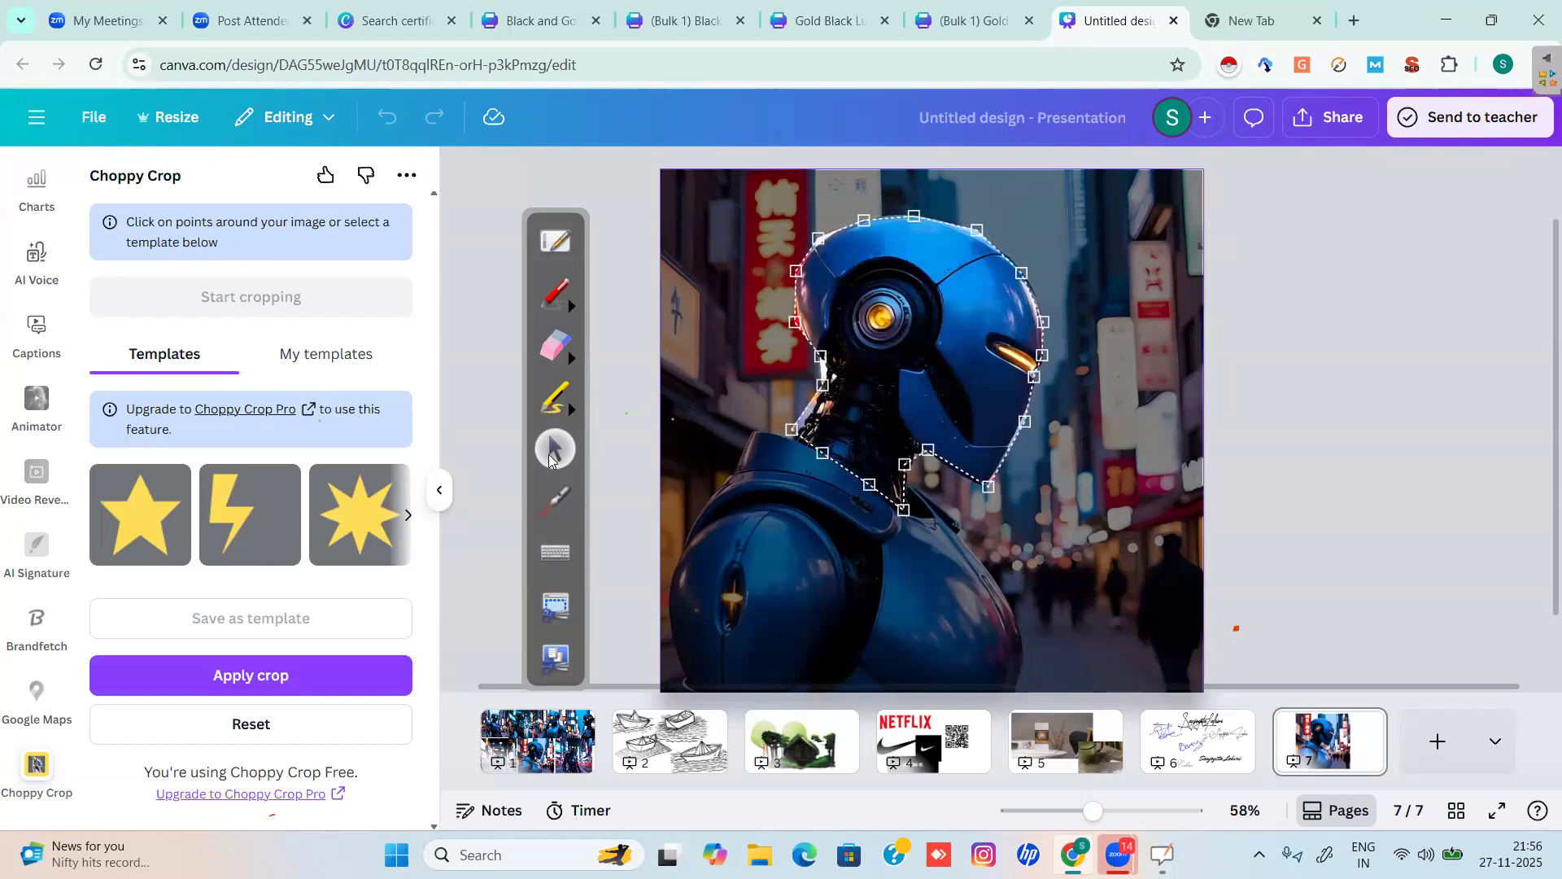
Draw on-screen annotation marks next to the crop panel's controls.
click(556, 295)
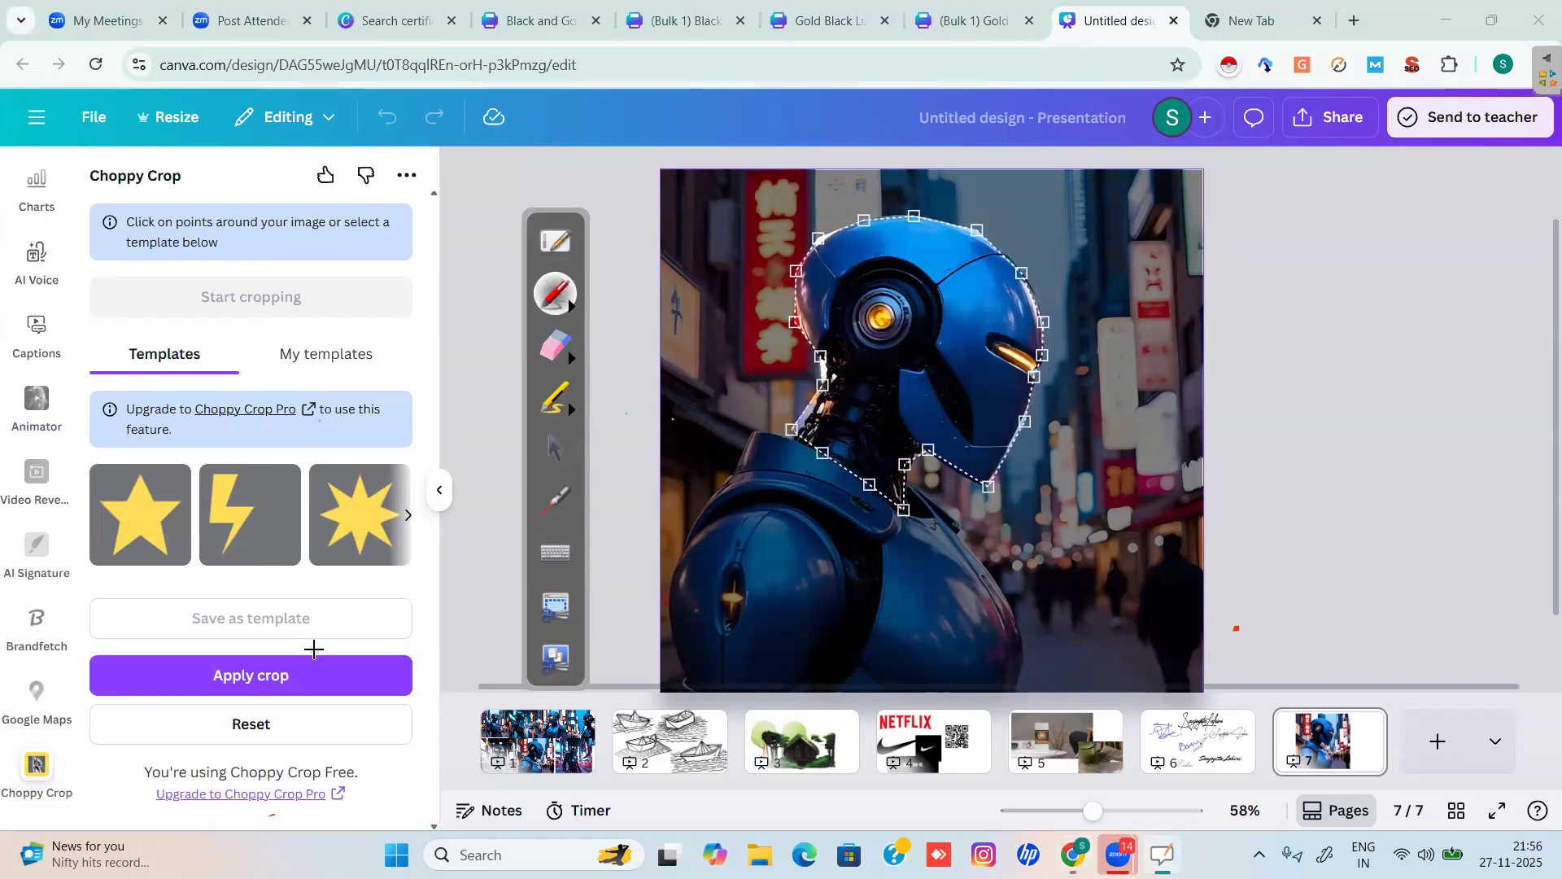
drag(318, 651, 195, 688)
drag(289, 622, 204, 668)
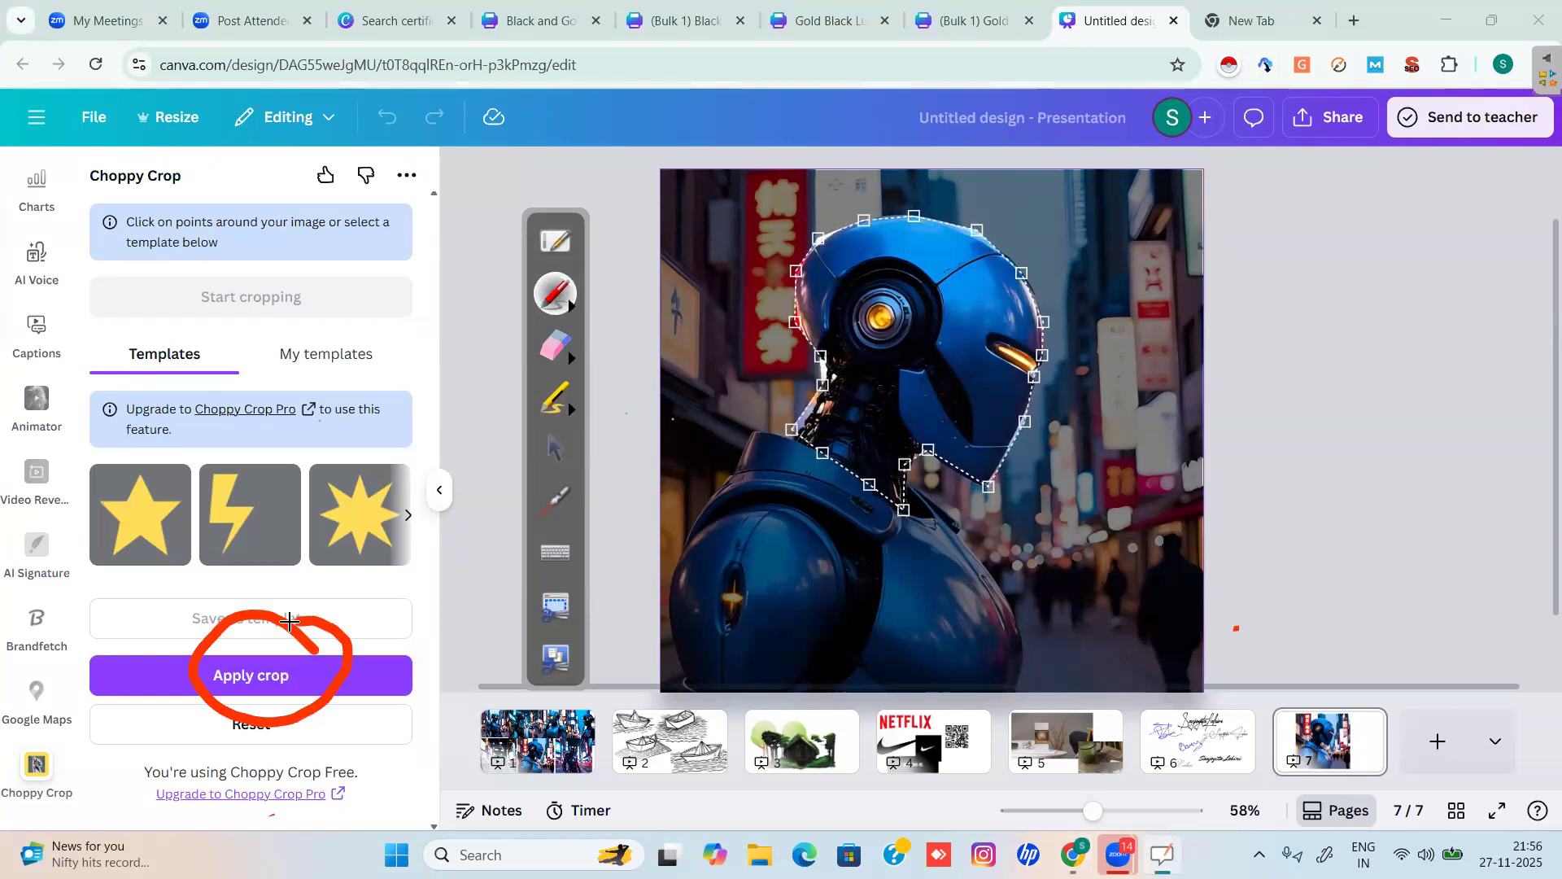
click(558, 450)
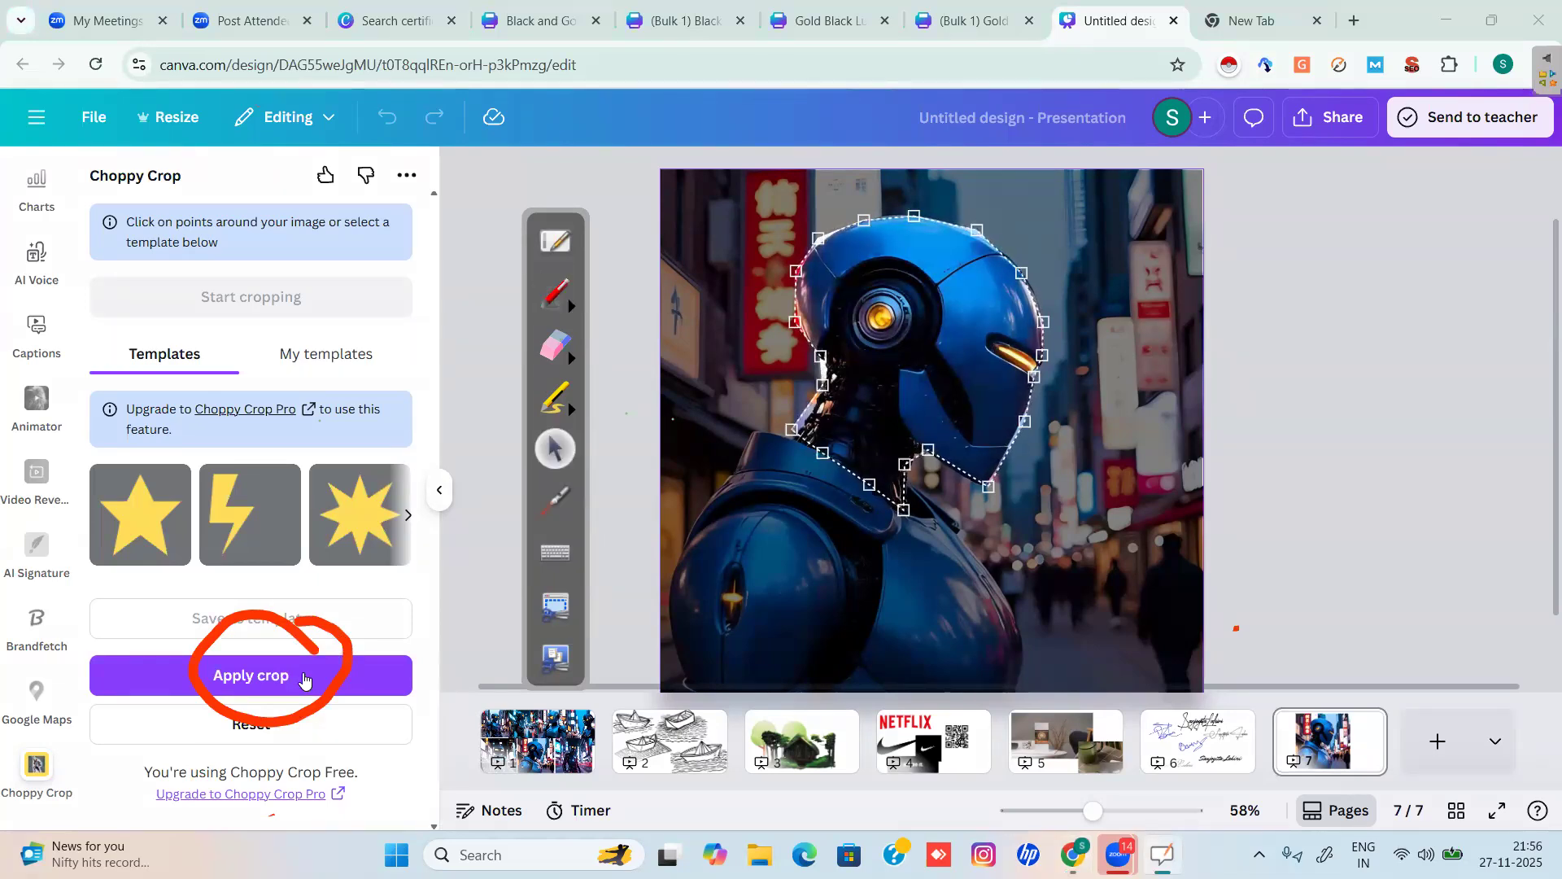
Apply the freeform crop, trim the frame tightly around the robot head, and move it left.
click(273, 685)
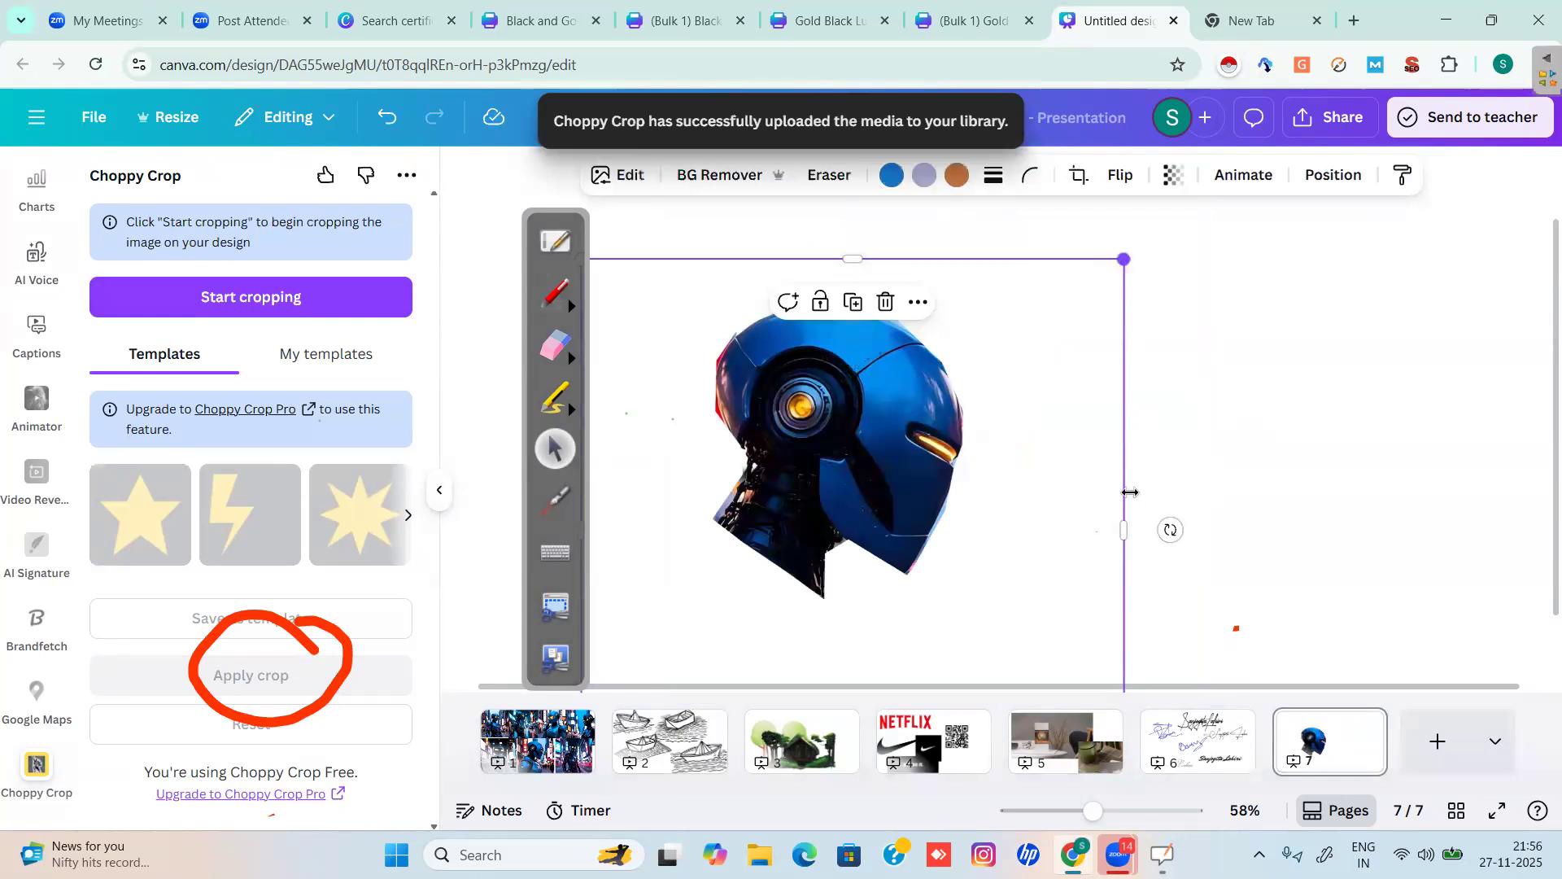
drag(1011, 550, 1187, 472)
drag(813, 498, 942, 501)
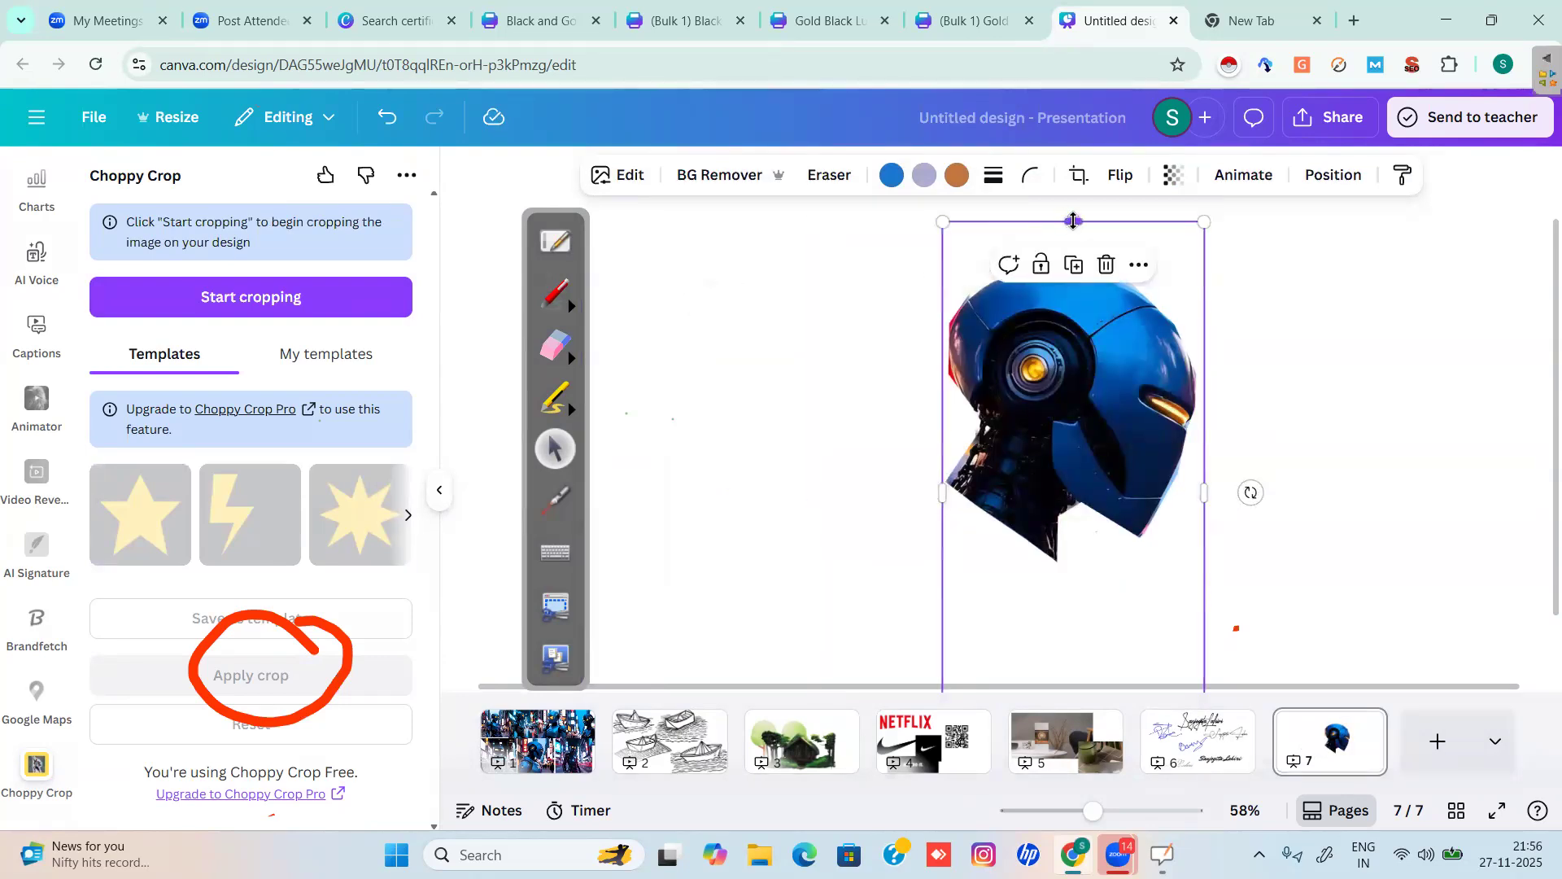
mouse_move(1073, 252)
mouse_down()
mouse_move(1073, 297)
mouse_move(1055, 229)
mouse_up()
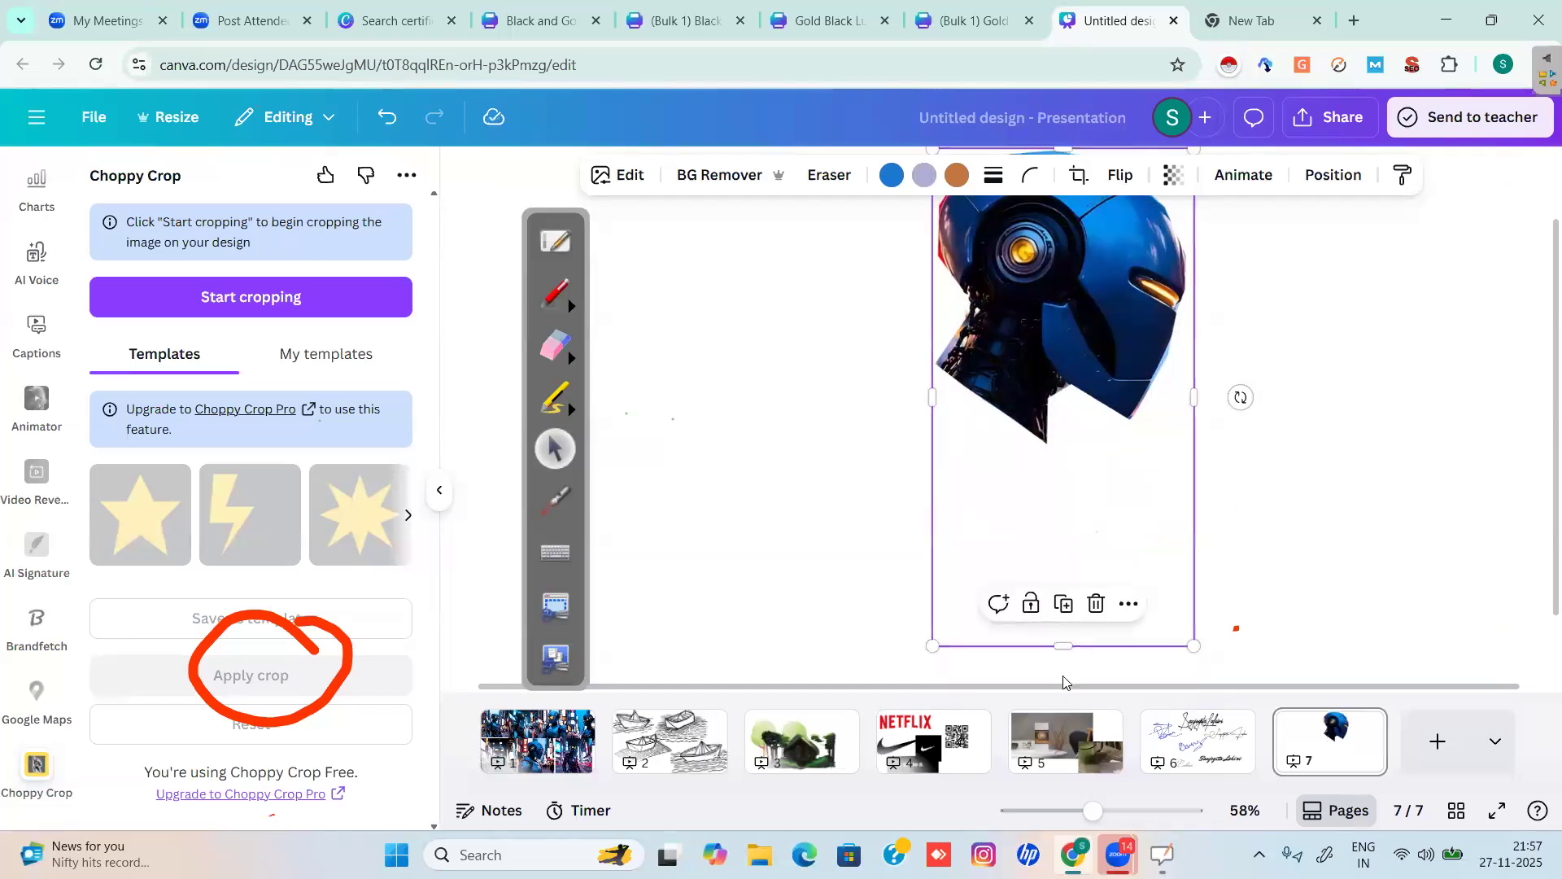
drag(1055, 597, 1058, 396)
drag(1138, 239, 828, 334)
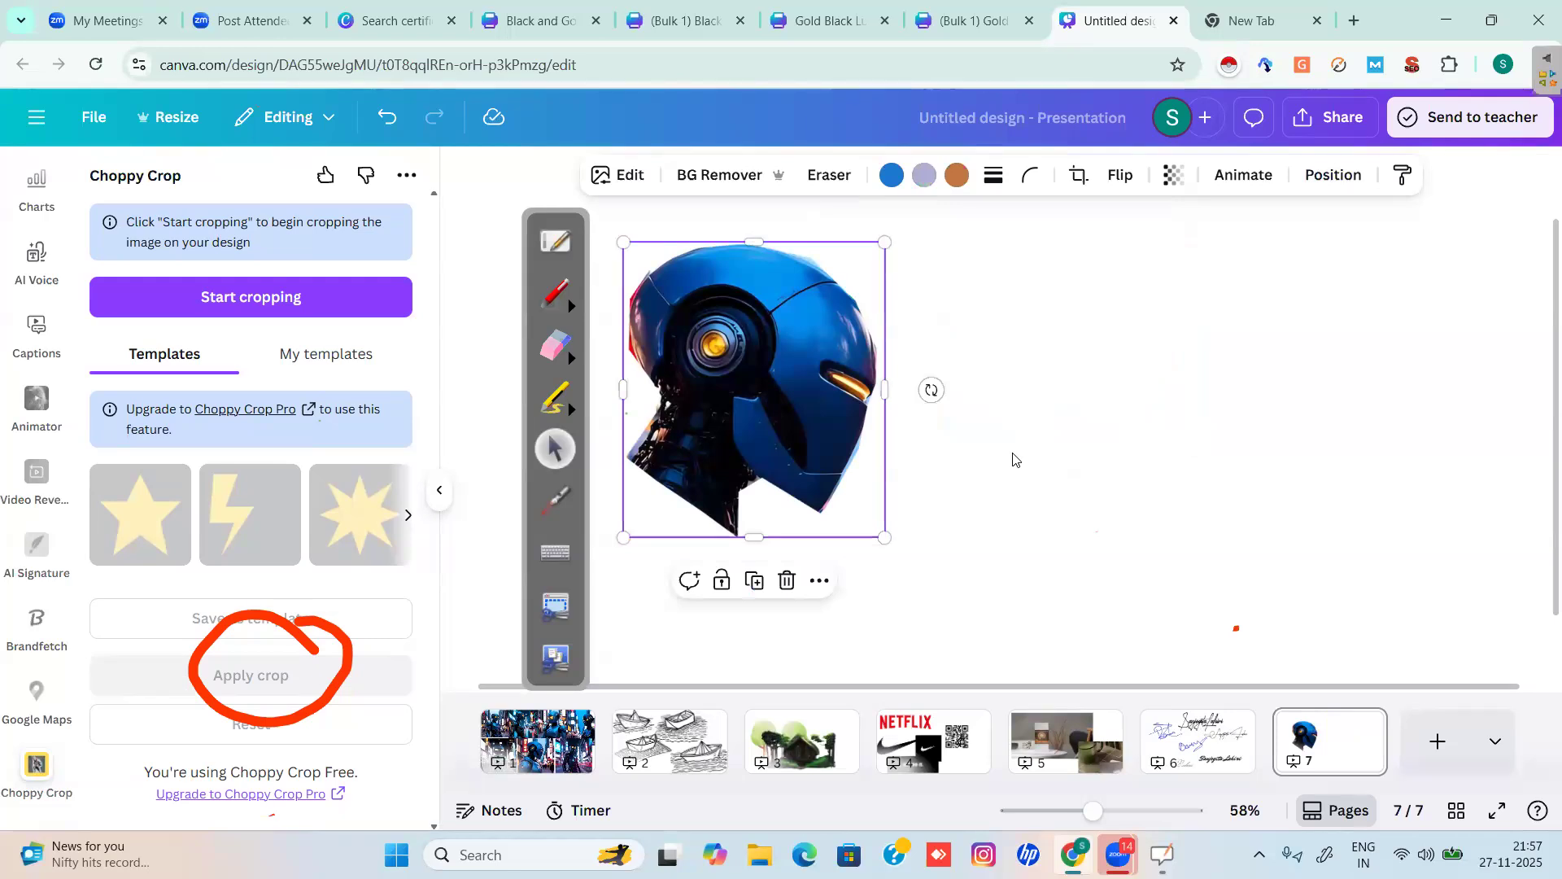
Add a blank slide 8 and bring up the stock Videos library.
click(1438, 741)
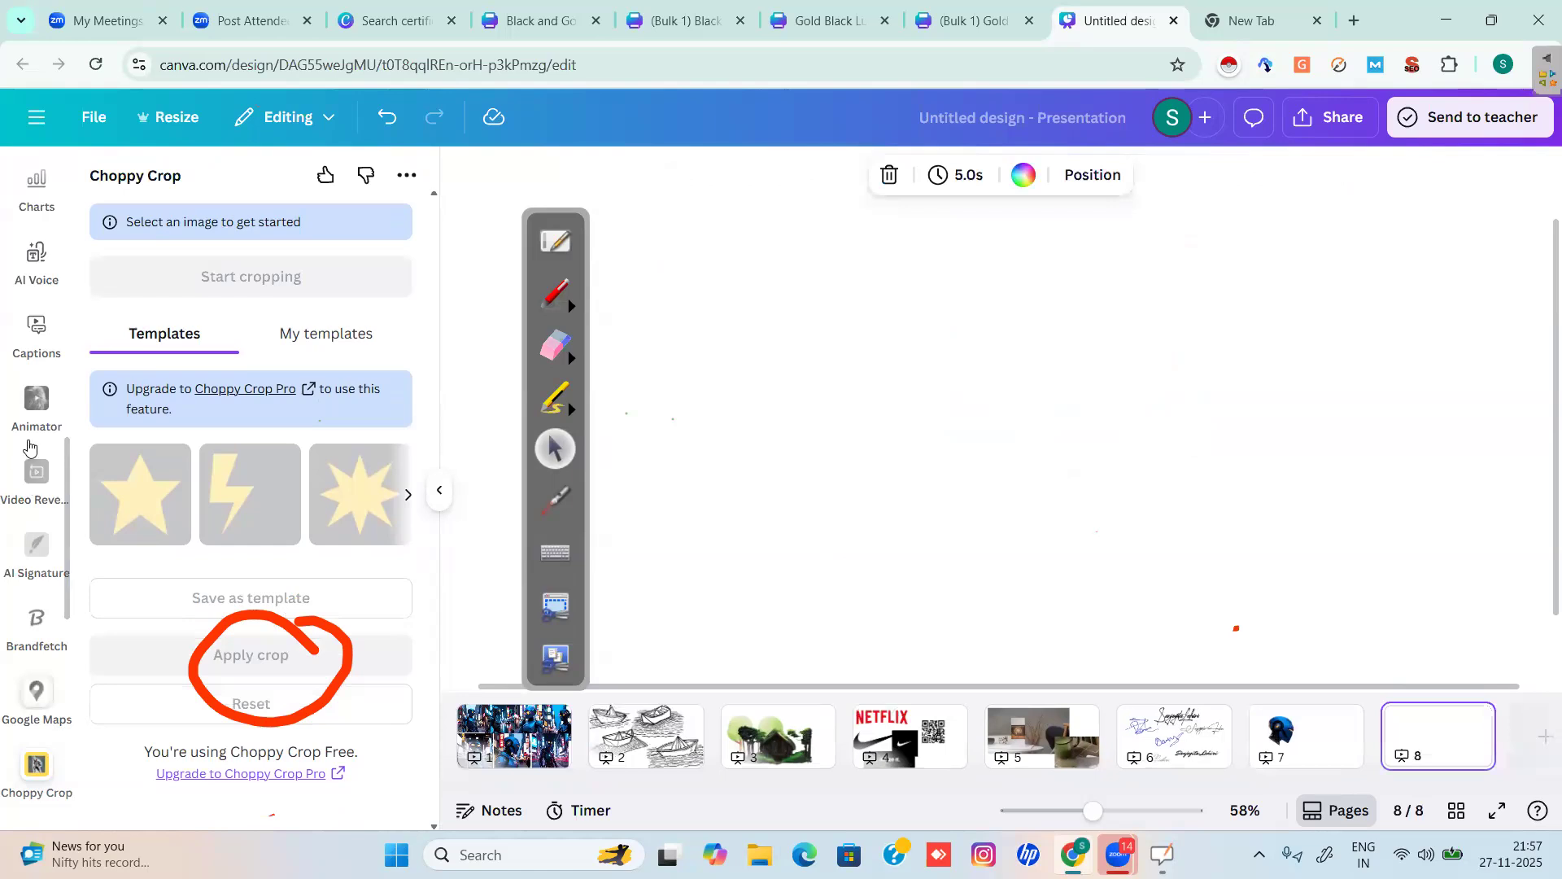
click(17, 491)
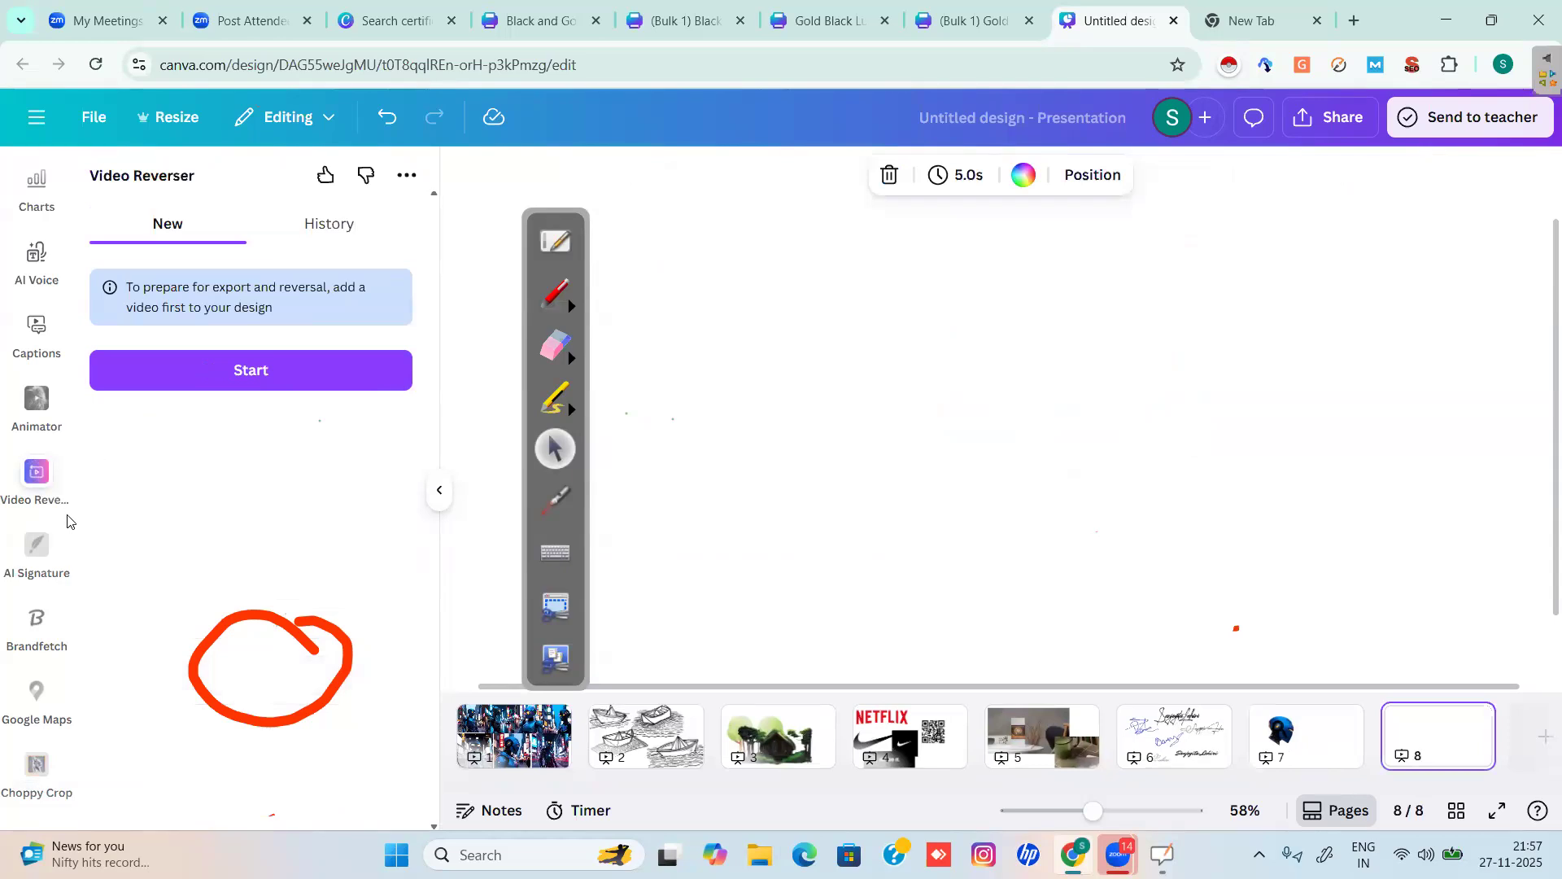
scroll(45, 350, up, 6)
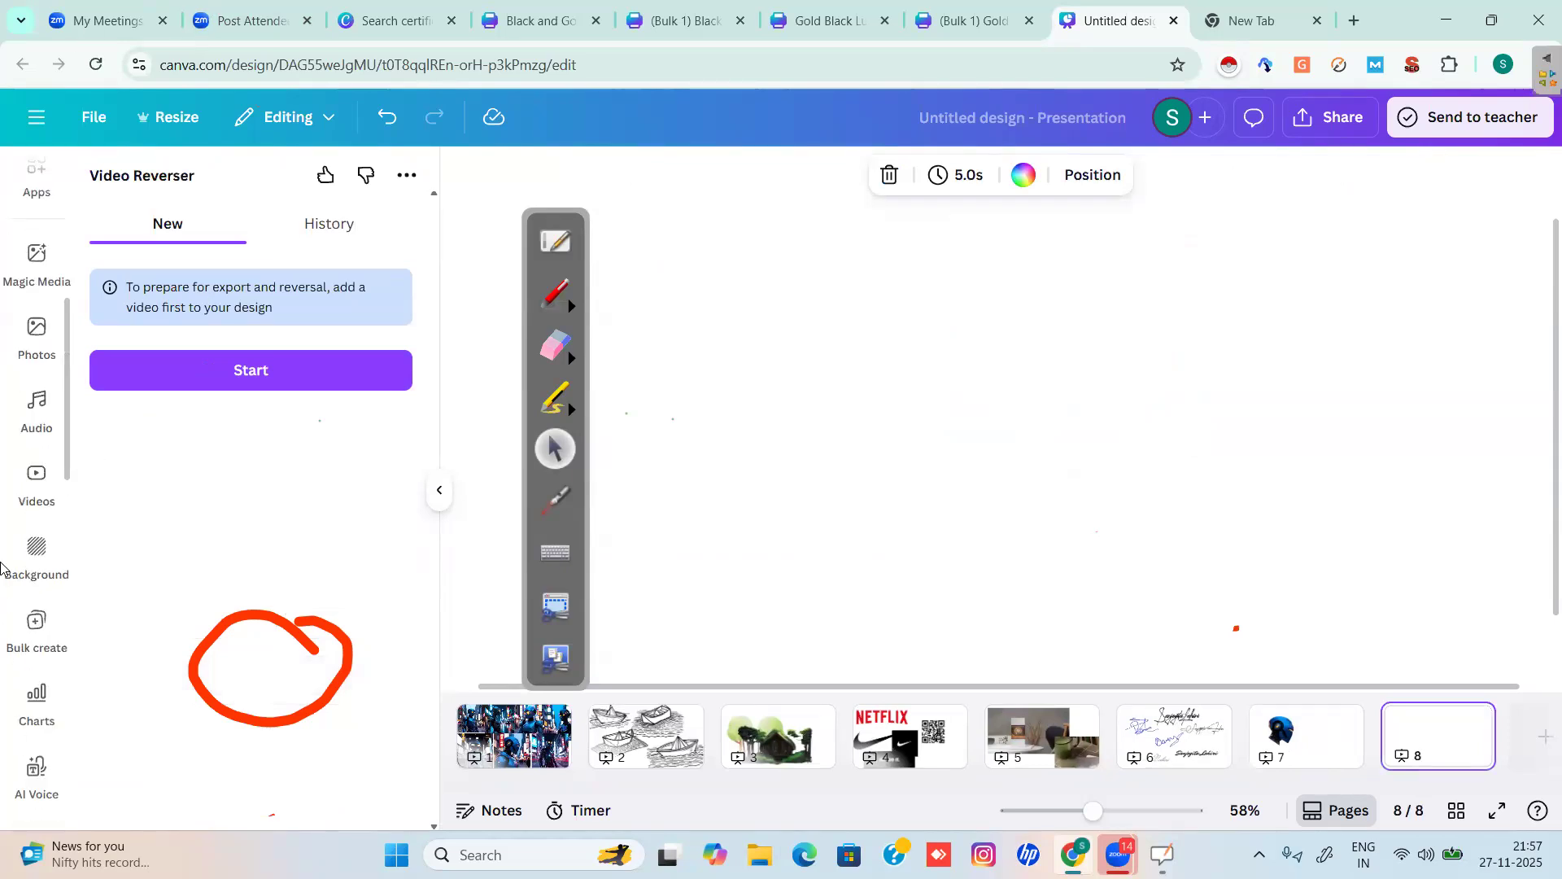
click(35, 481)
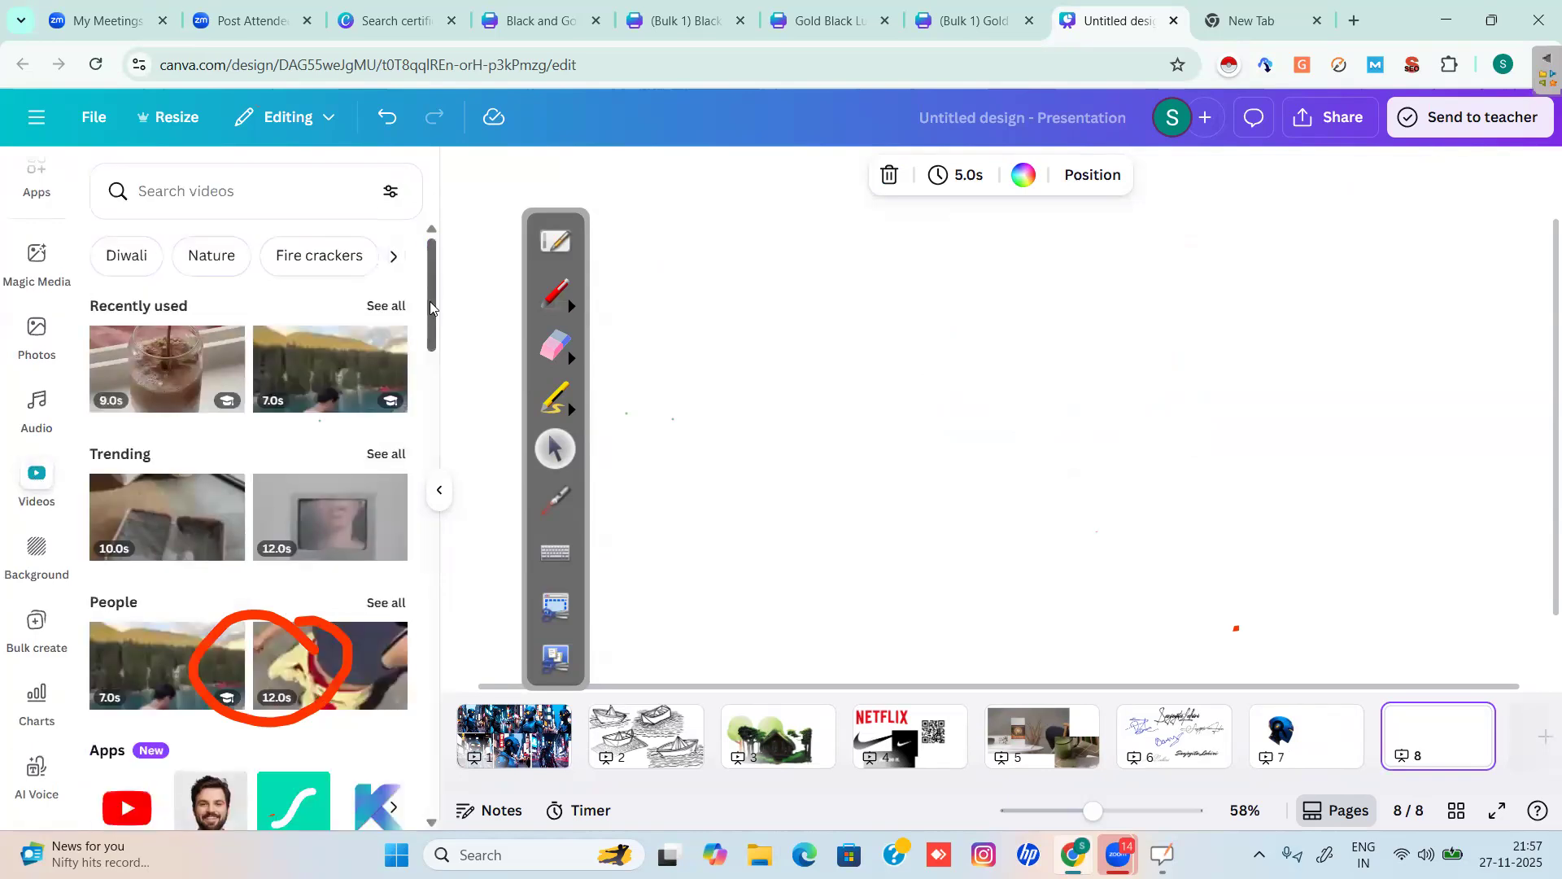
Add the 14.0s sari video from the Business group so it fills page 8.
scroll(527, 367, down, 10)
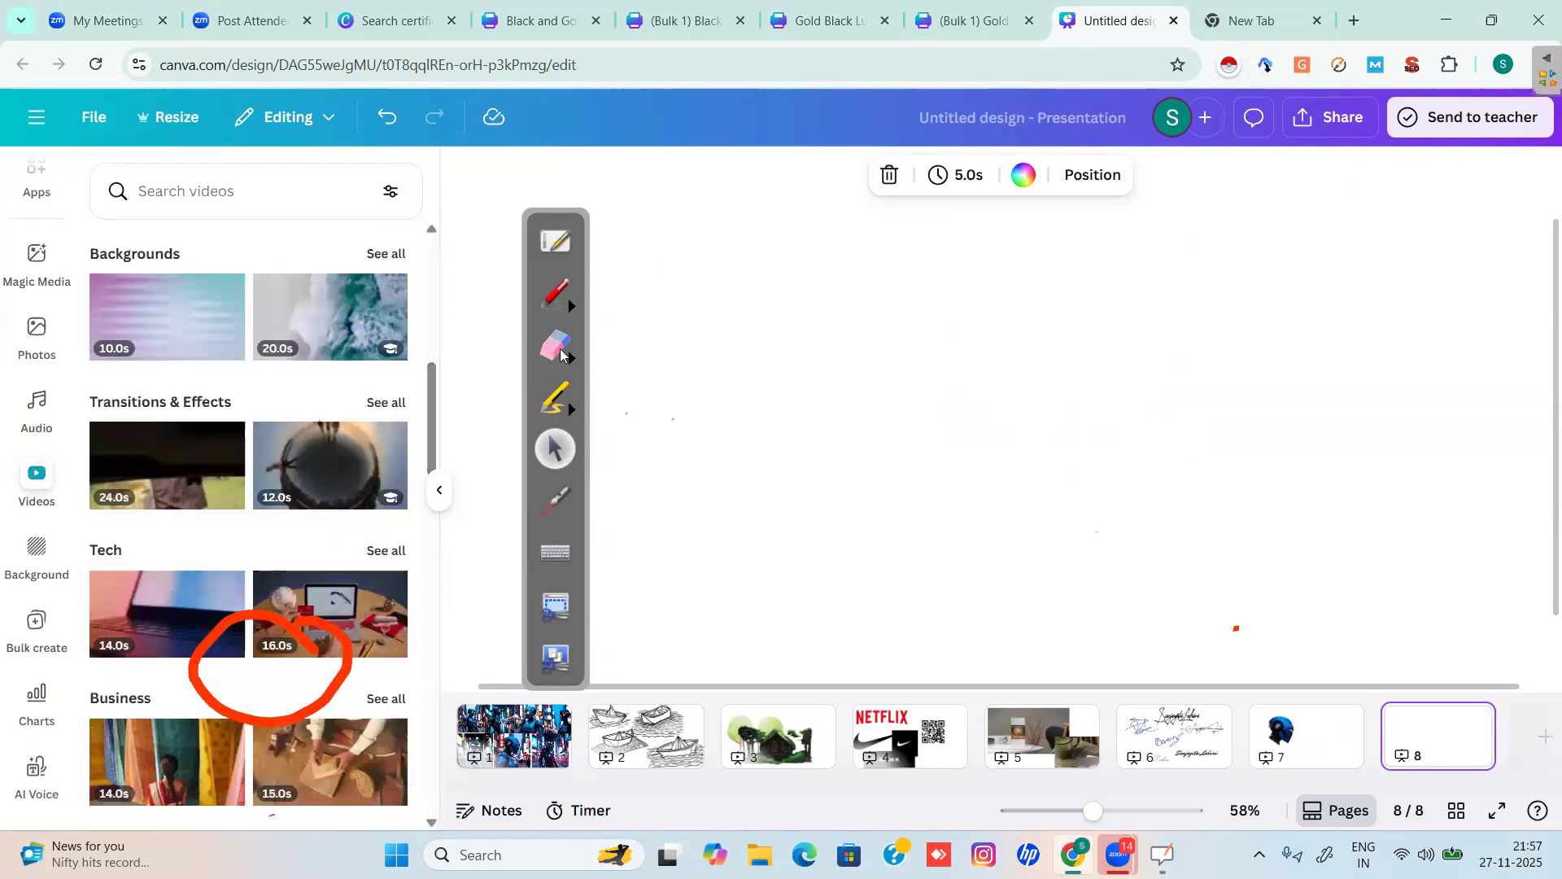
click(556, 346)
mouse_move(383, 586)
mouse_down()
mouse_move(171, 690)
mouse_move(307, 687)
mouse_move(359, 638)
mouse_up()
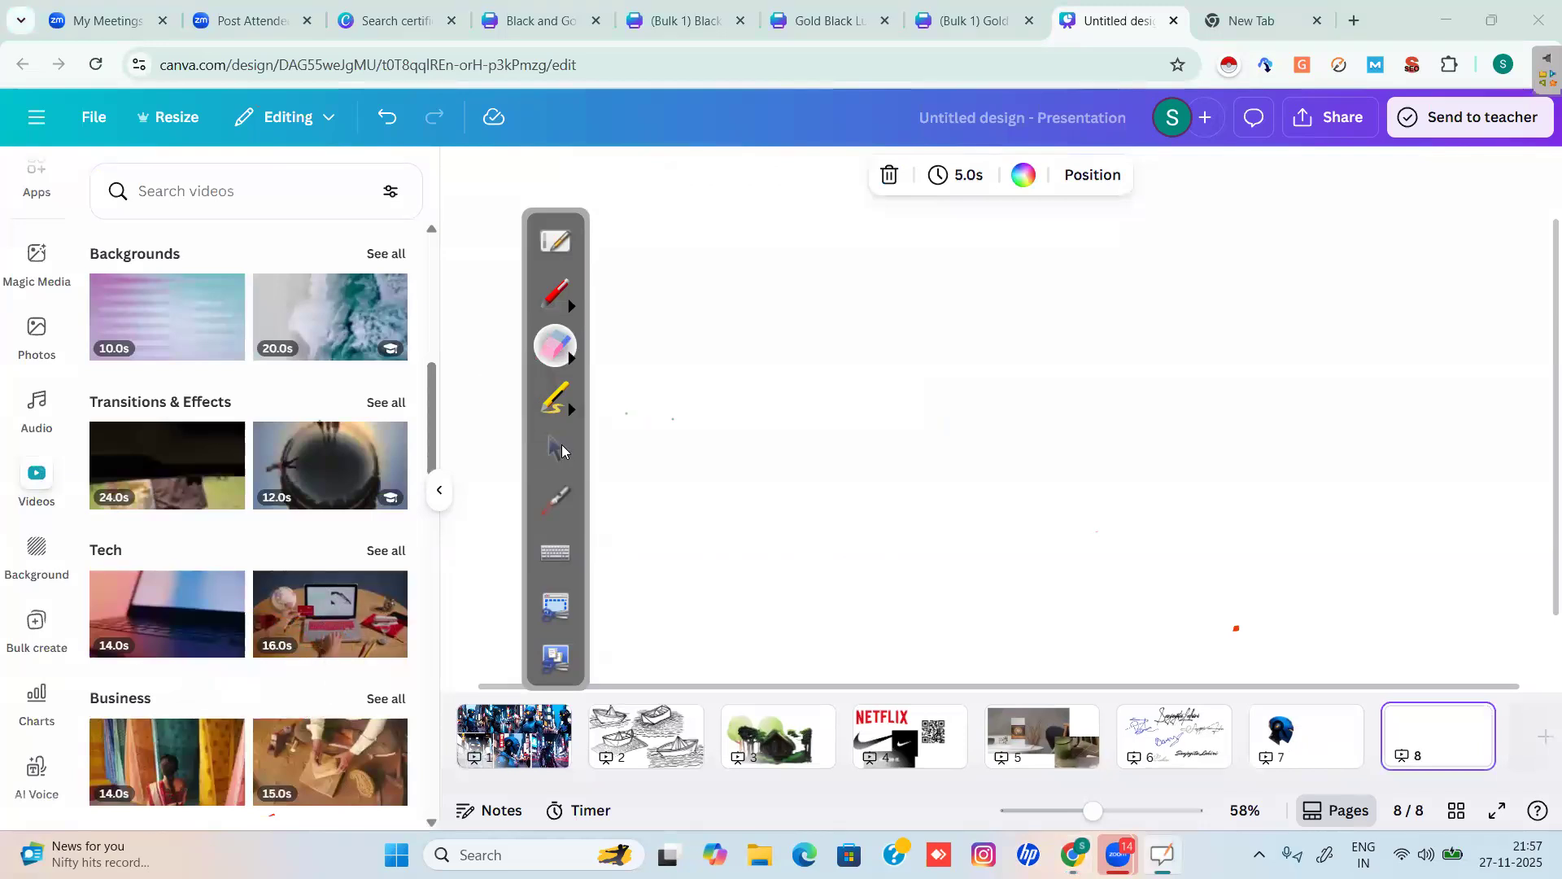
click(562, 446)
scroll(317, 472, down, 5)
scroll(317, 472, up, 1)
mouse_move(315, 471)
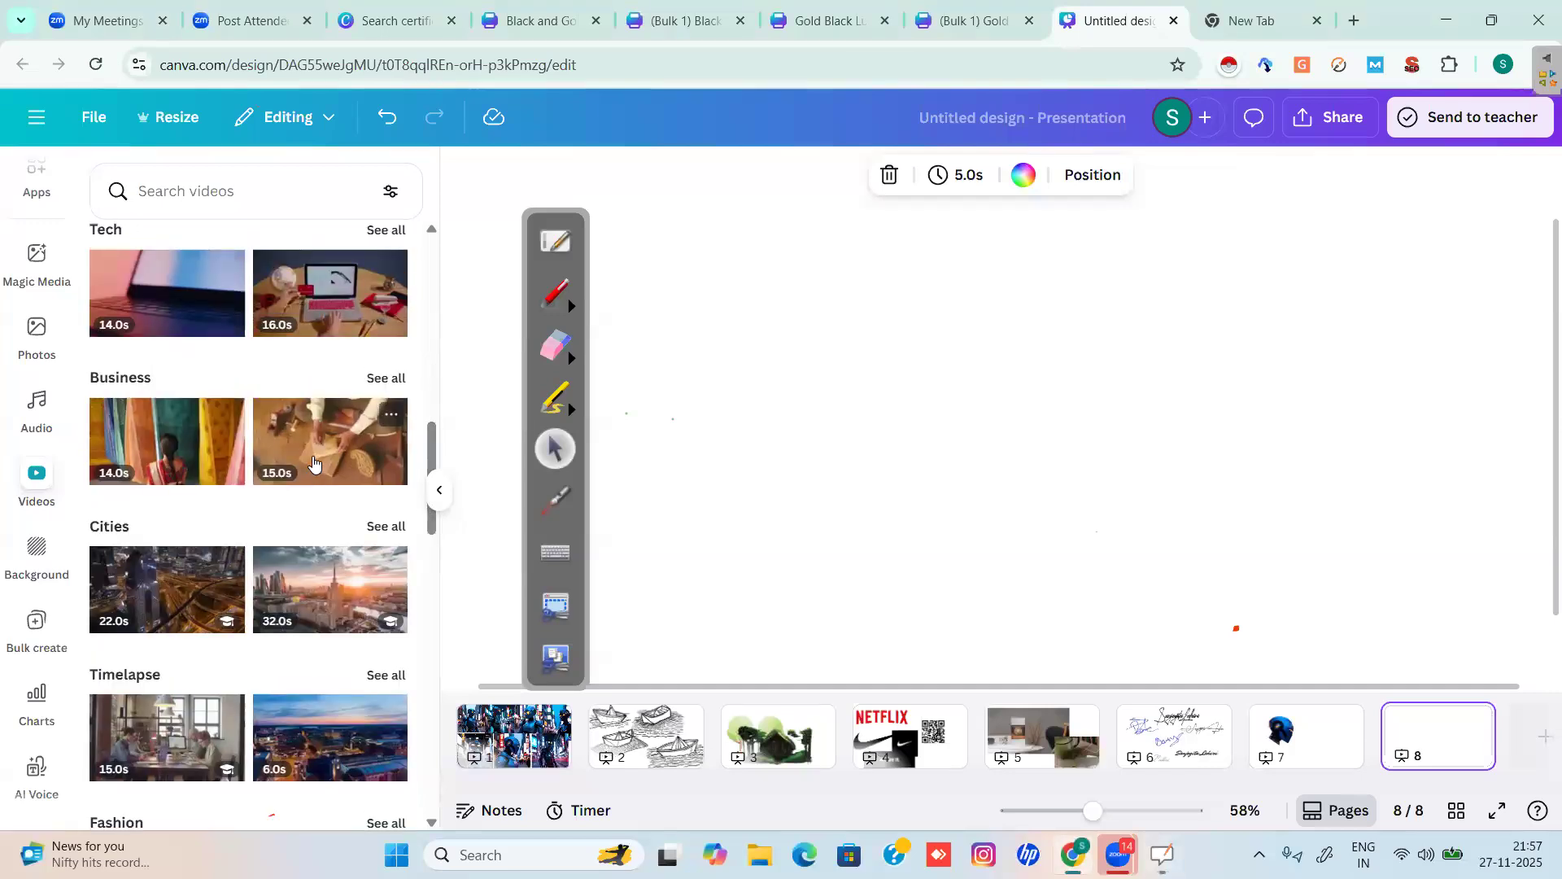
mouse_move(185, 433)
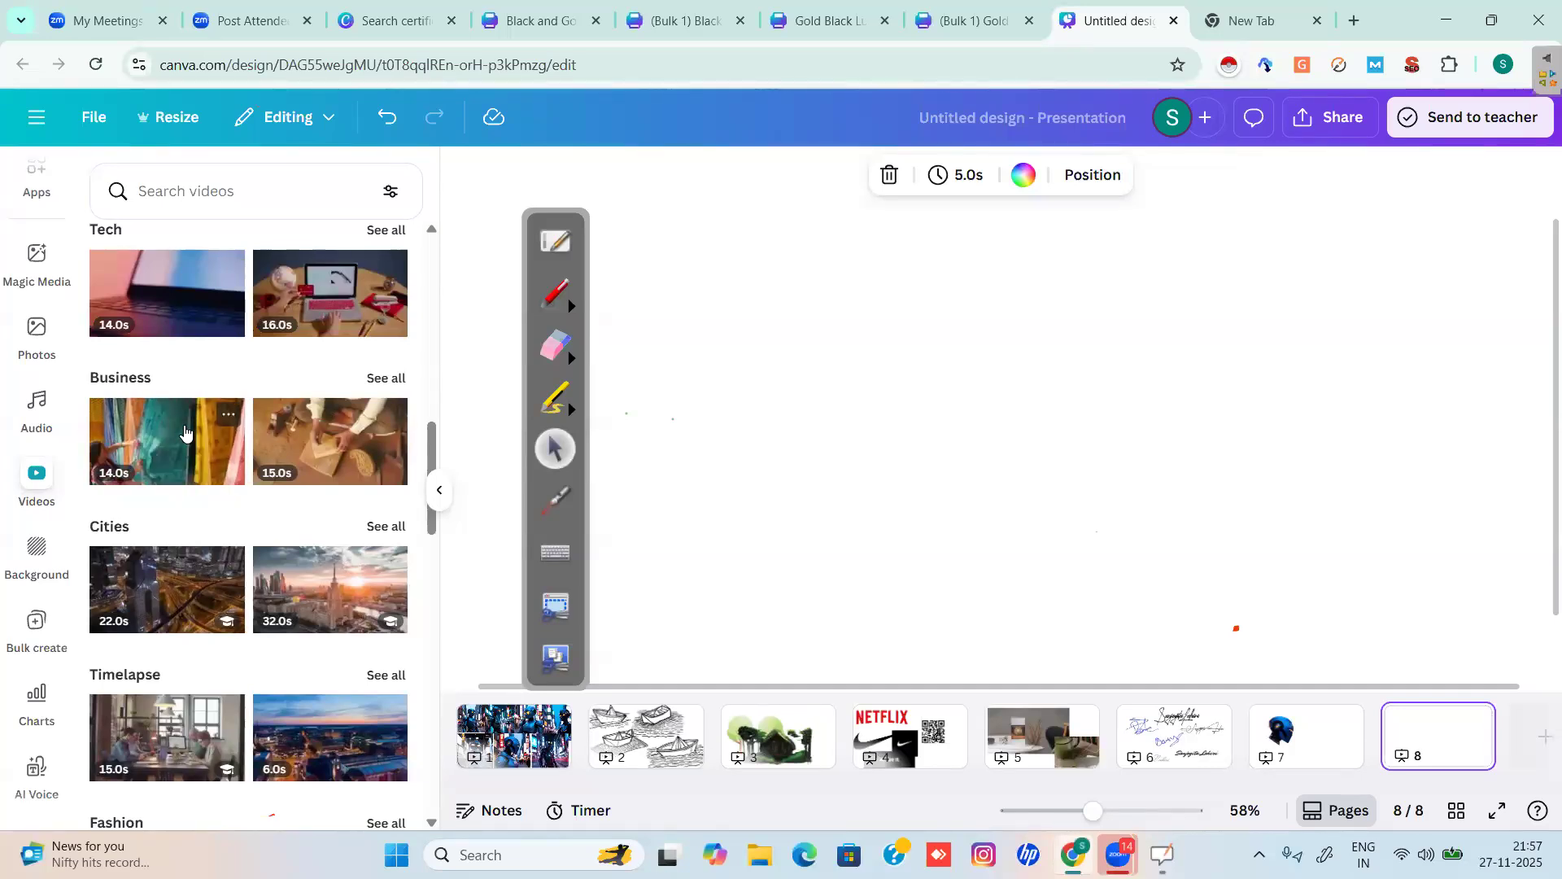
click(185, 432)
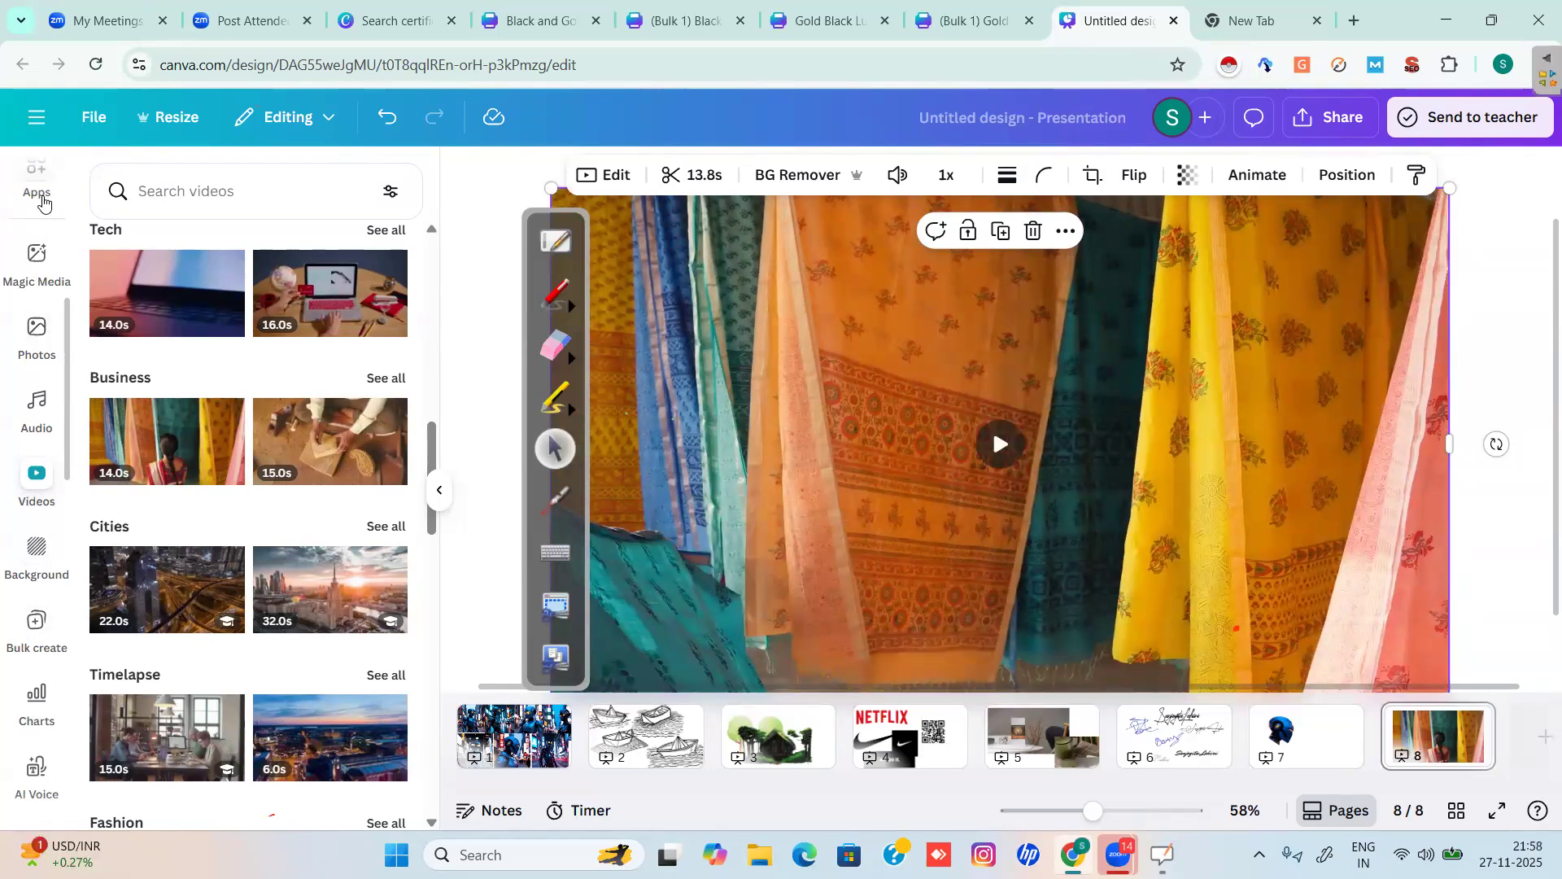
Search the Apps library for 'video rev' and open Video Reverser.
scroll(40, 208, up, 1)
click(43, 204)
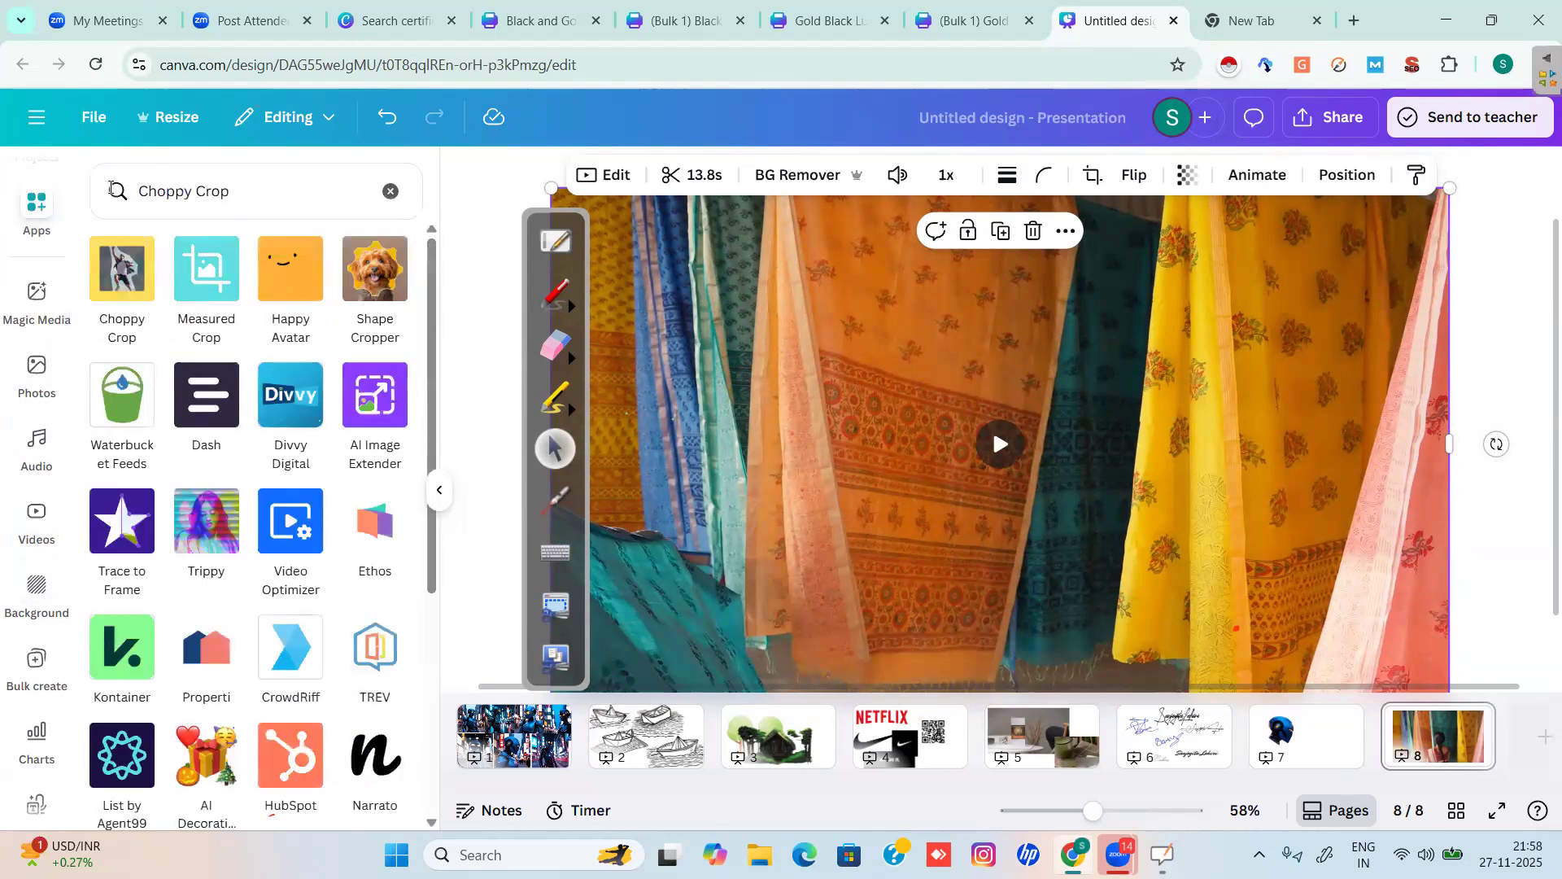
click(101, 187)
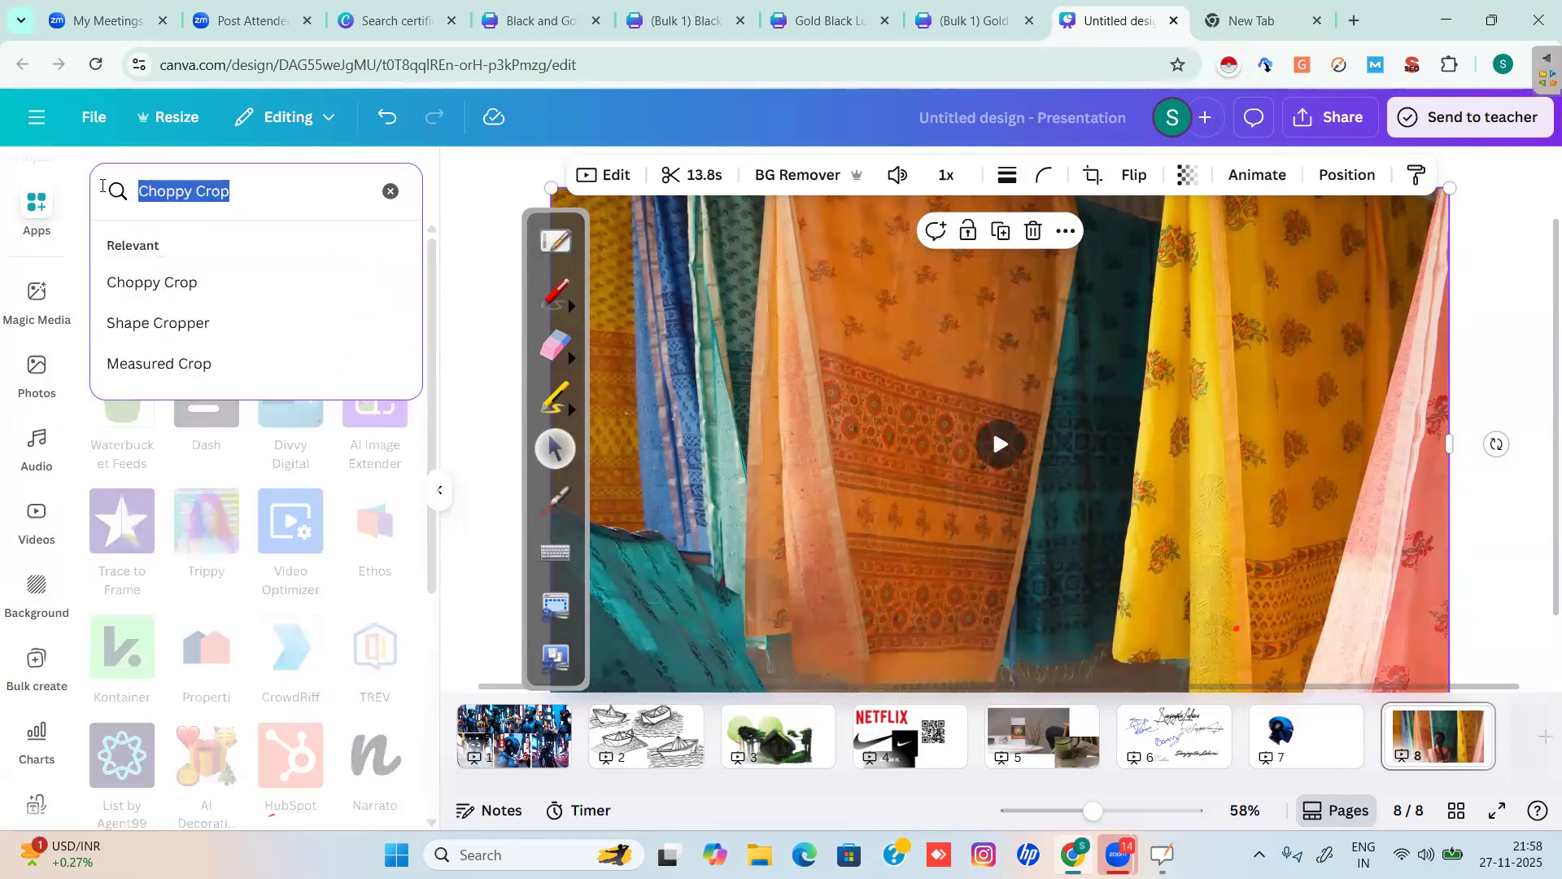
text(video)
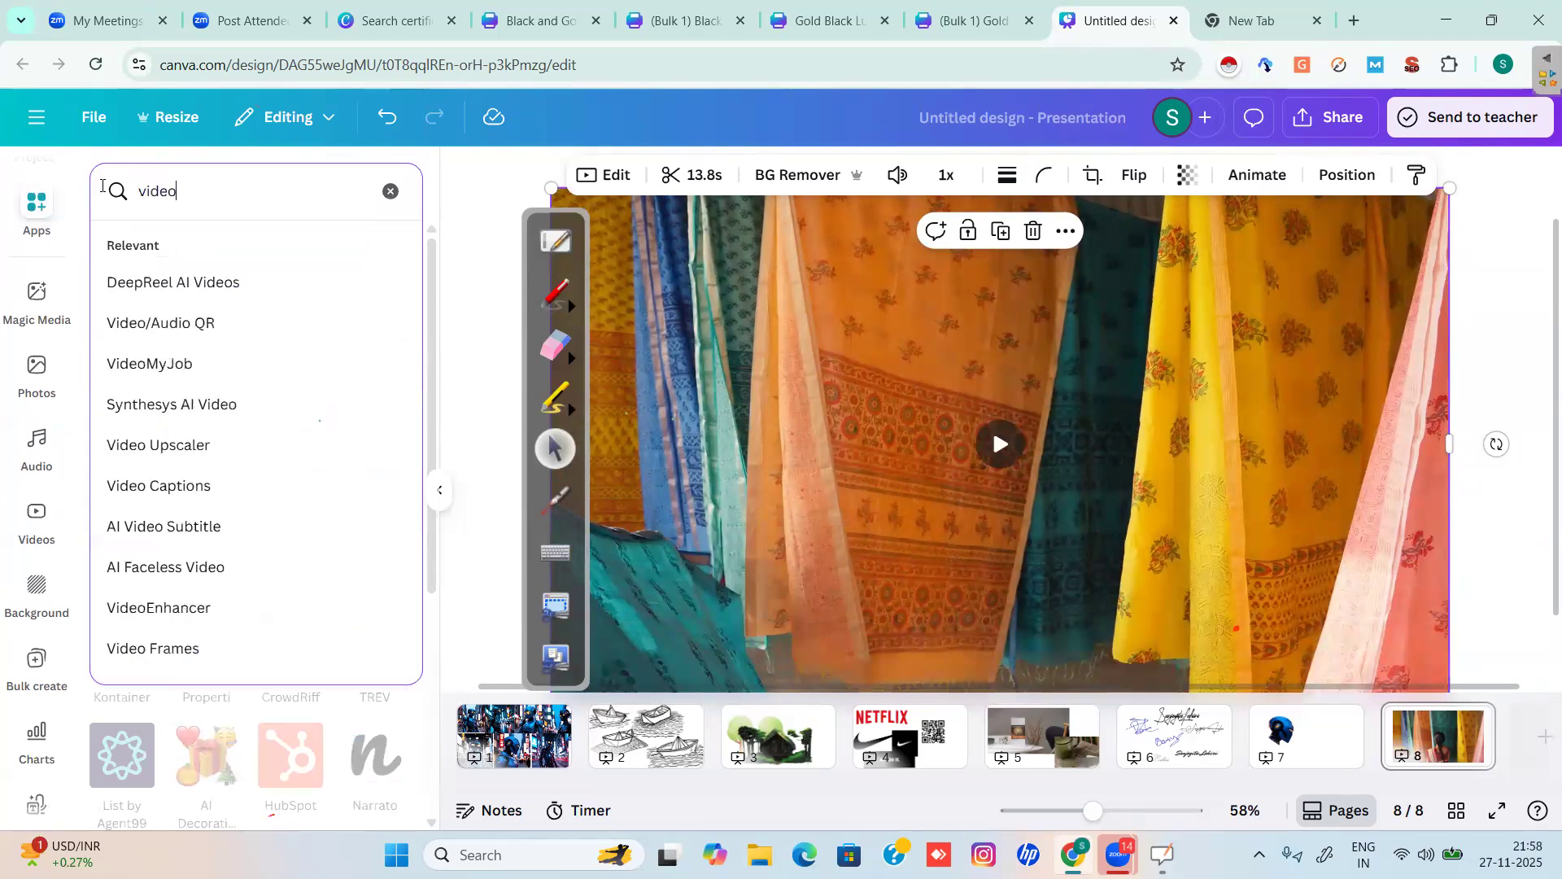
text( reverser)
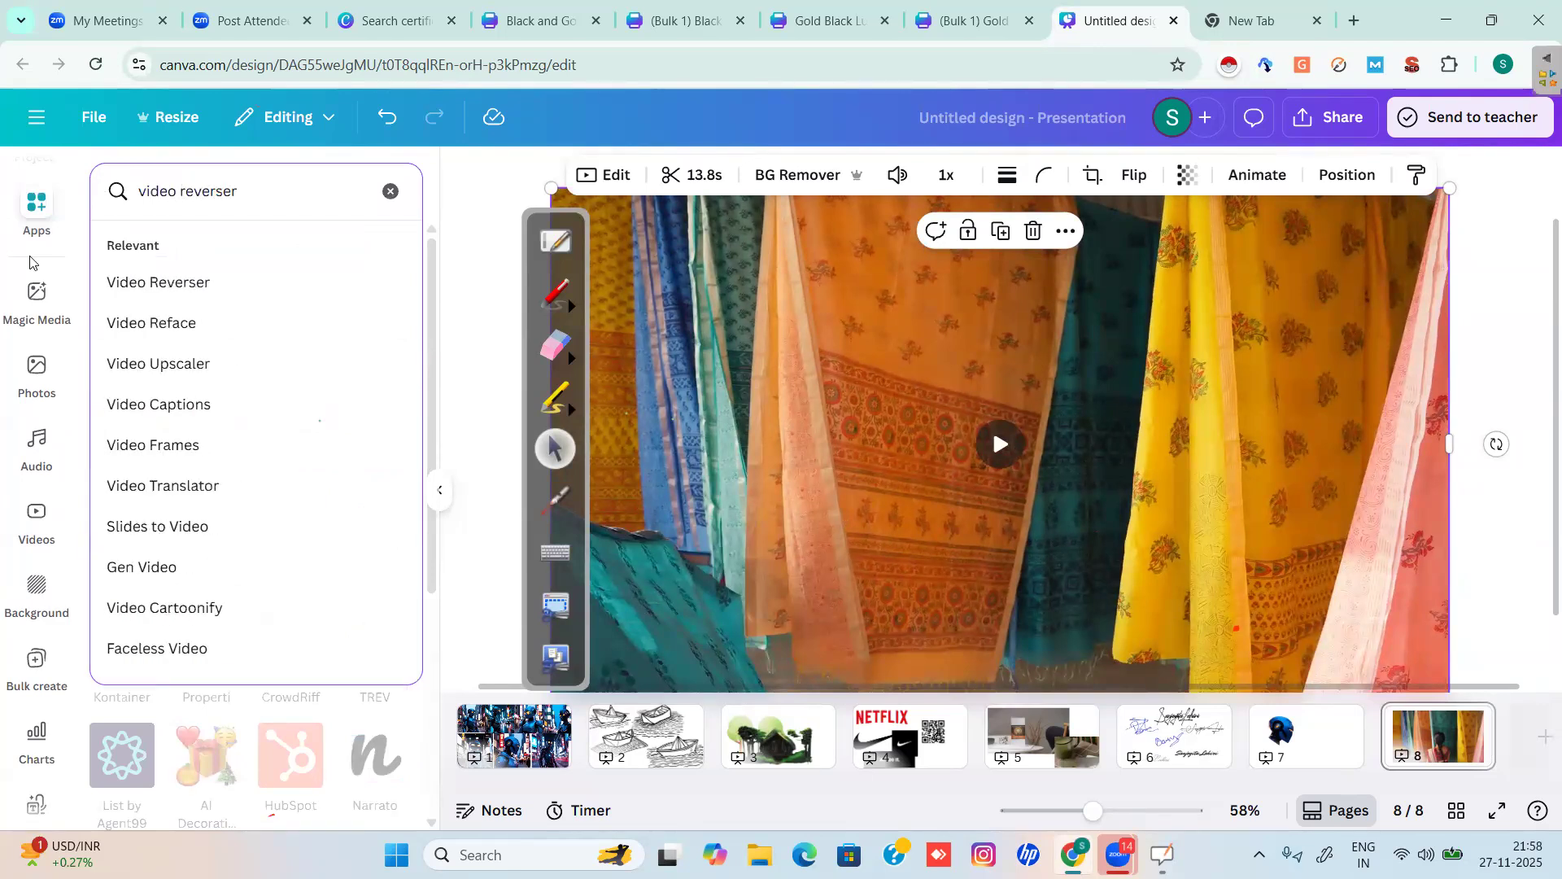
click(138, 283)
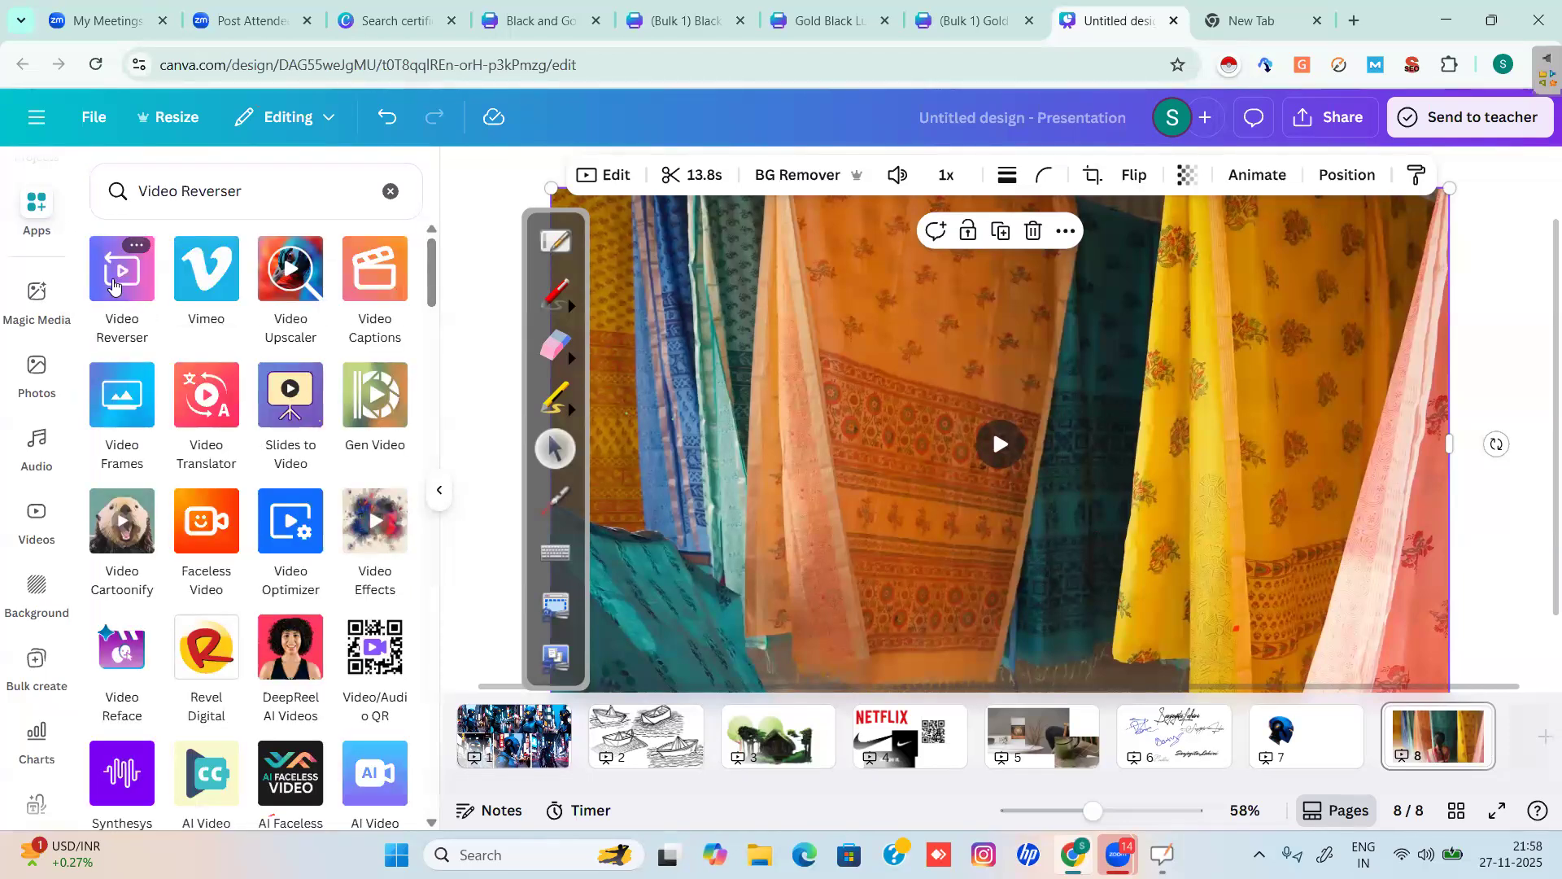
click(114, 284)
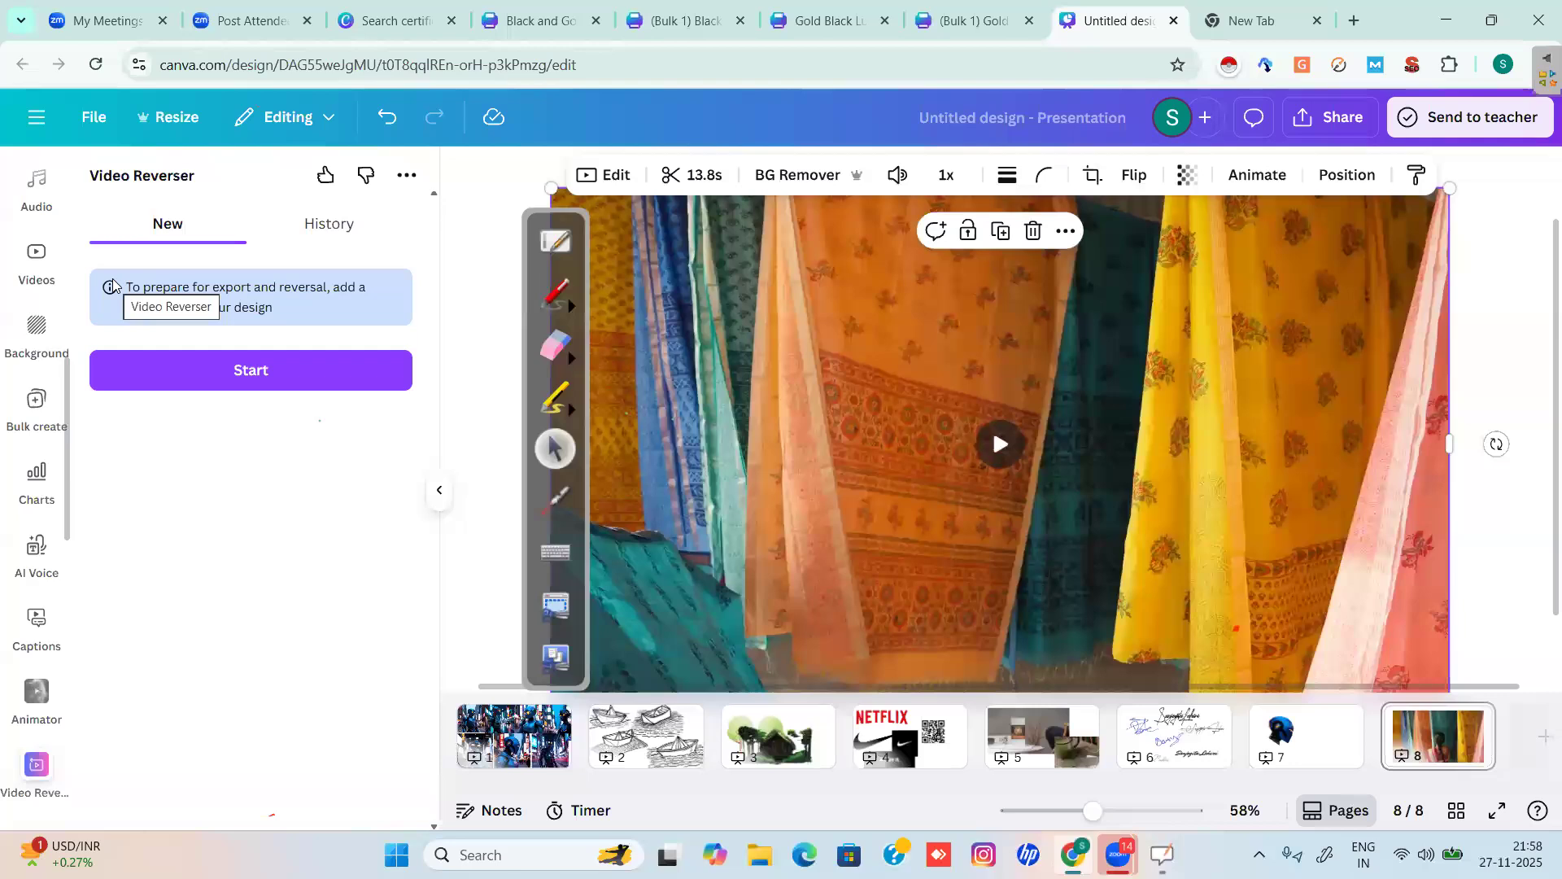
Start Video Reverser and limit it to the current page (Page 8).
click(262, 382)
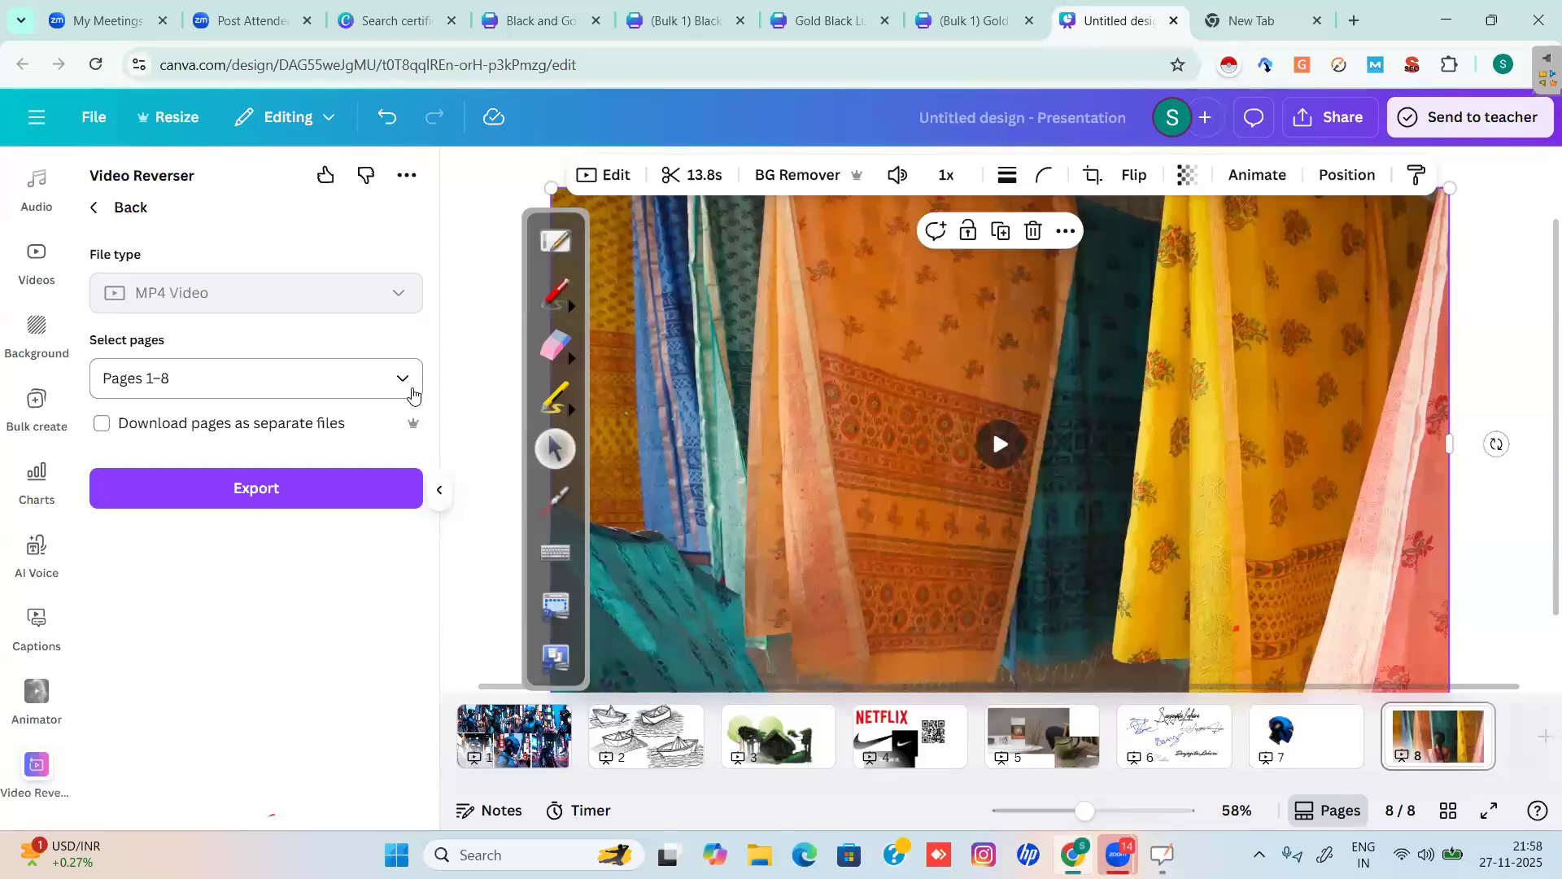
click(412, 394)
click(121, 478)
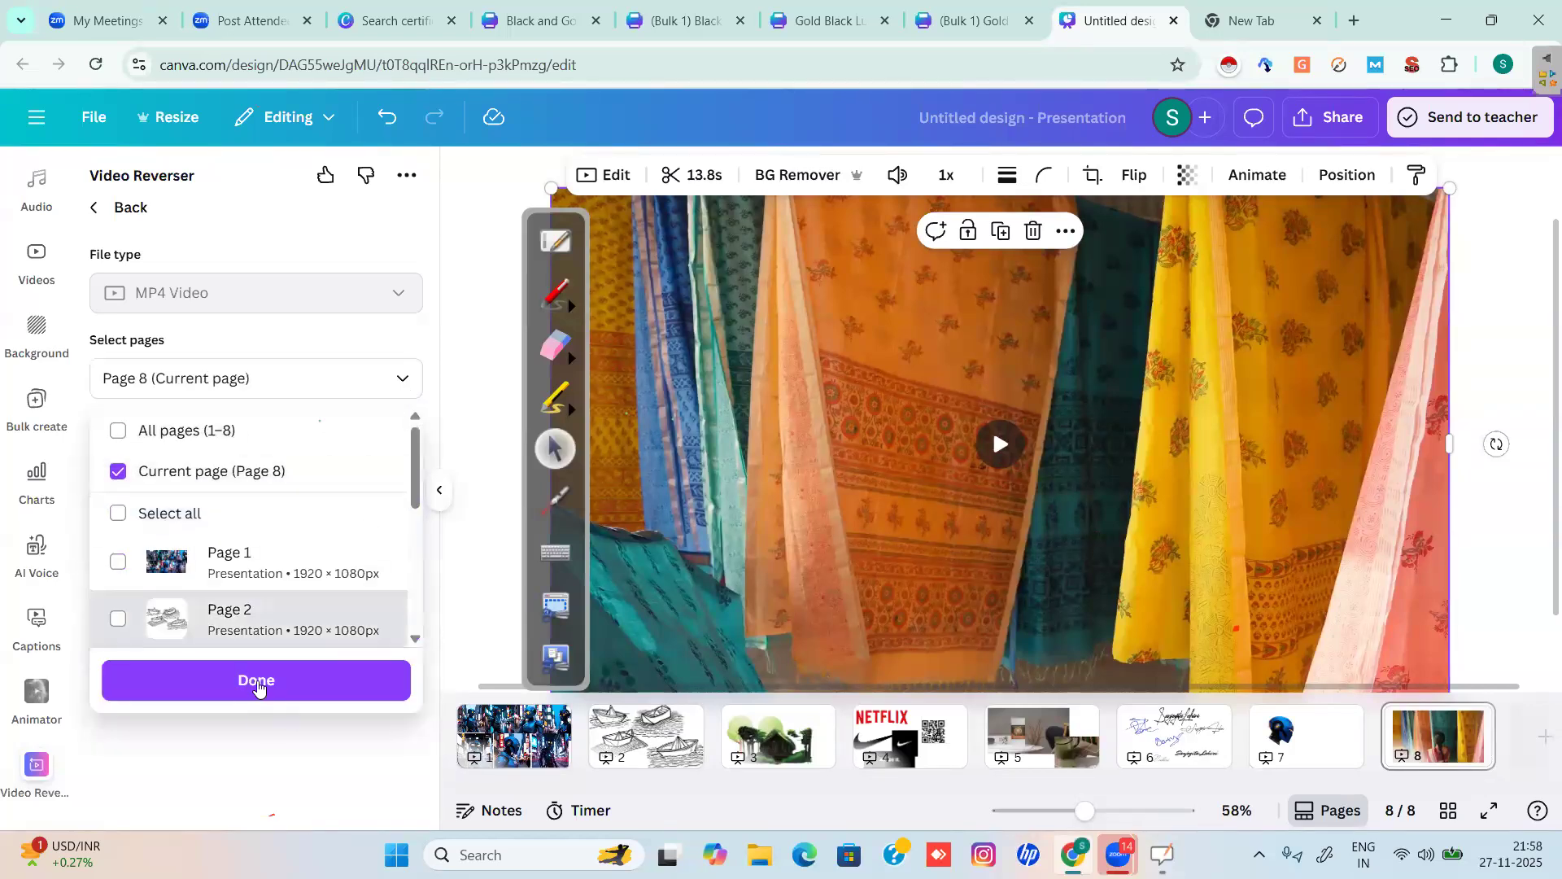
click(258, 682)
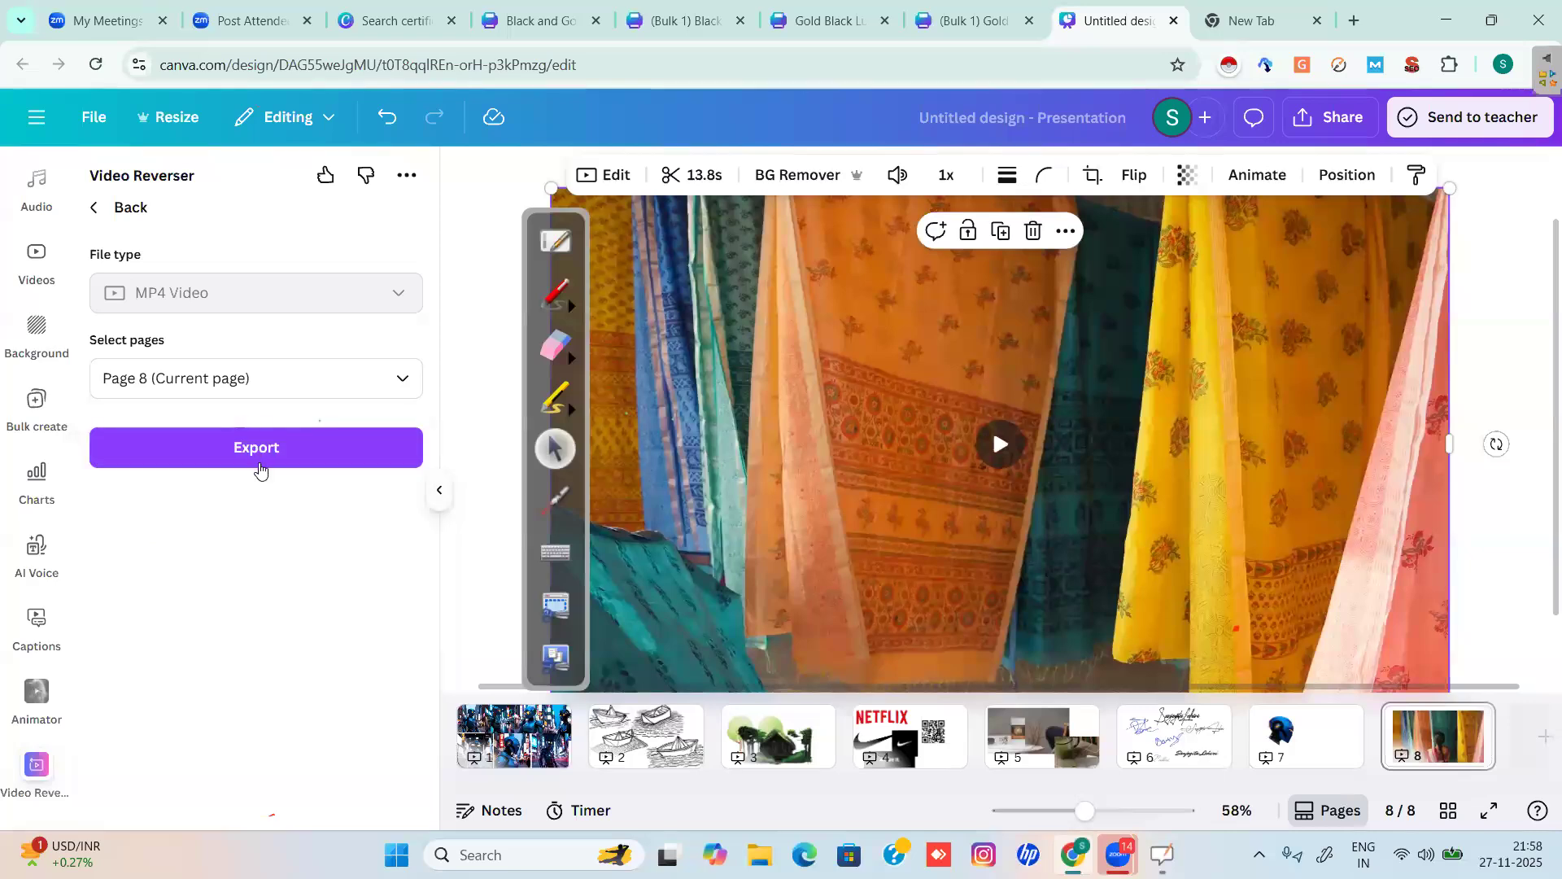
Export page 8 to Video Reverser, then shrink the sari video into the slide's upper left.
click(260, 449)
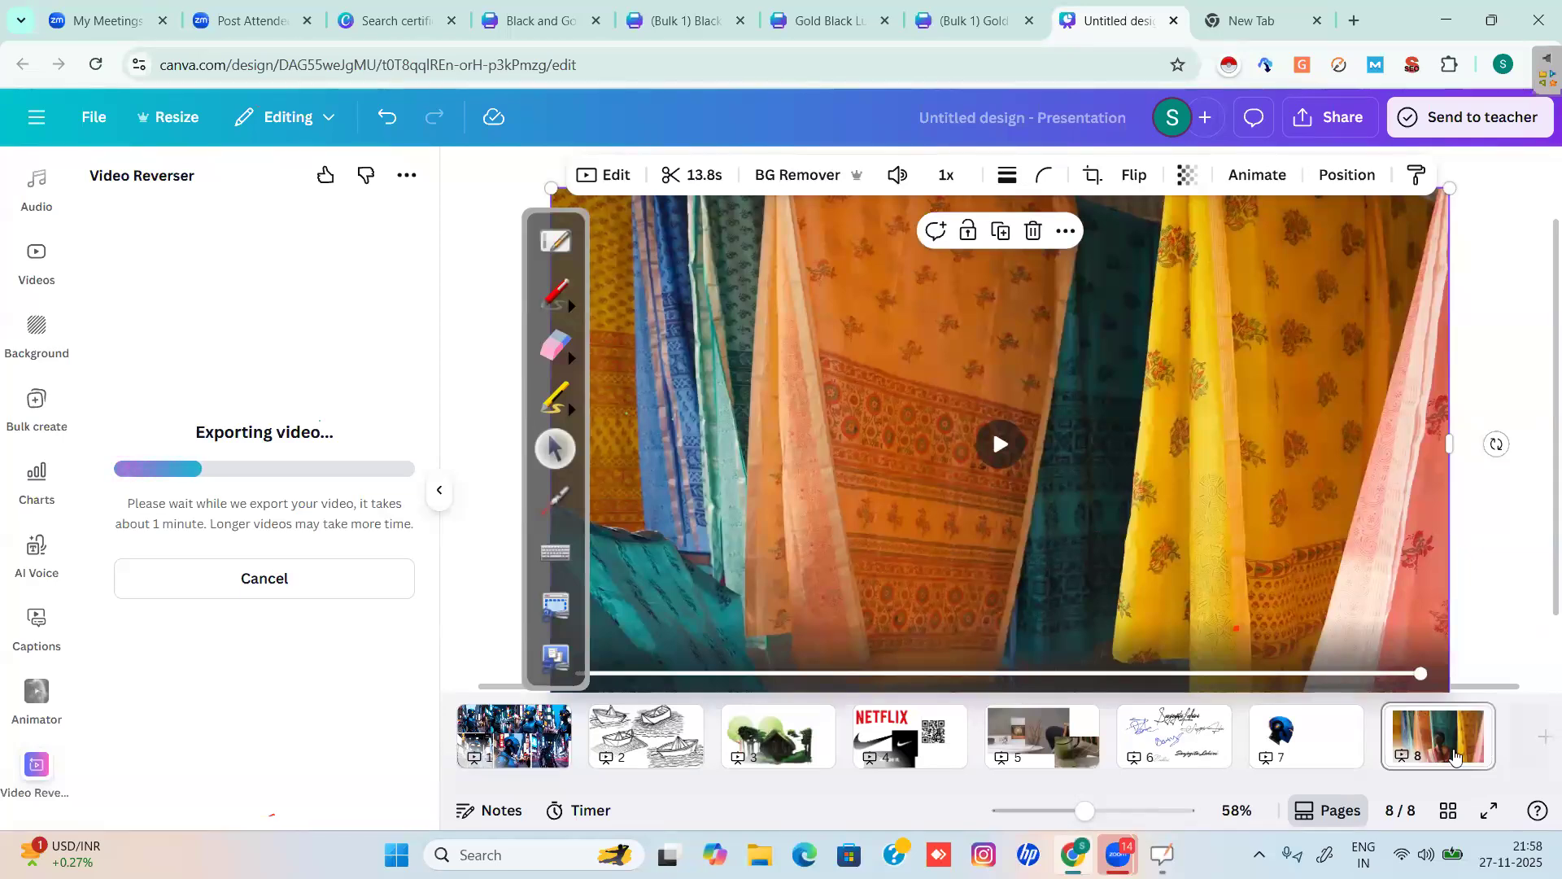
drag(1082, 812, 1055, 823)
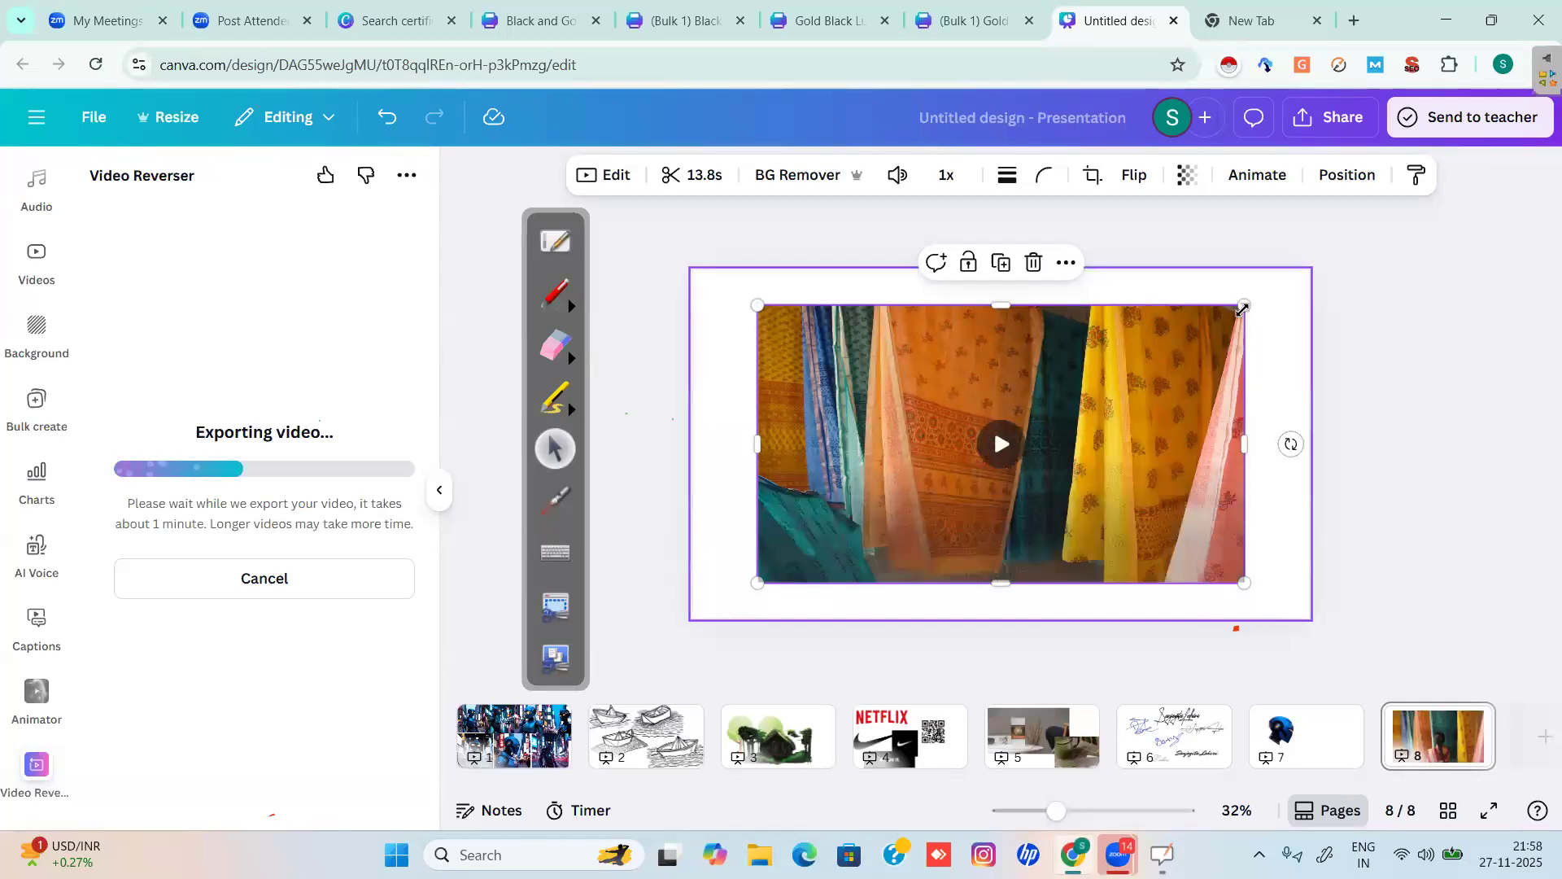
drag(1244, 306, 1085, 396)
drag(1000, 429, 969, 404)
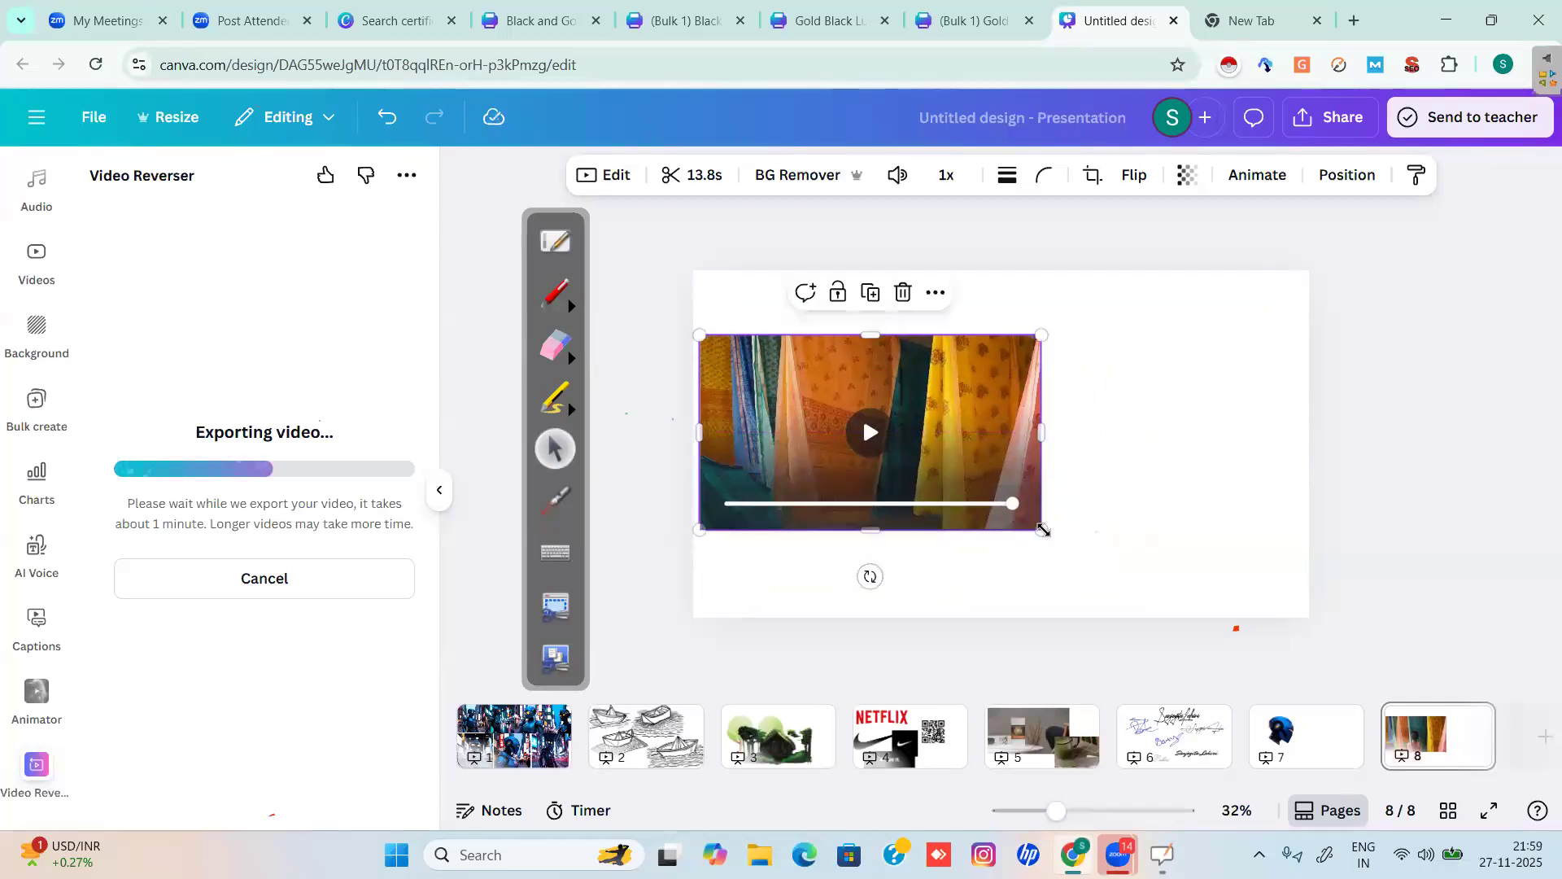
drag(1027, 525, 1007, 525)
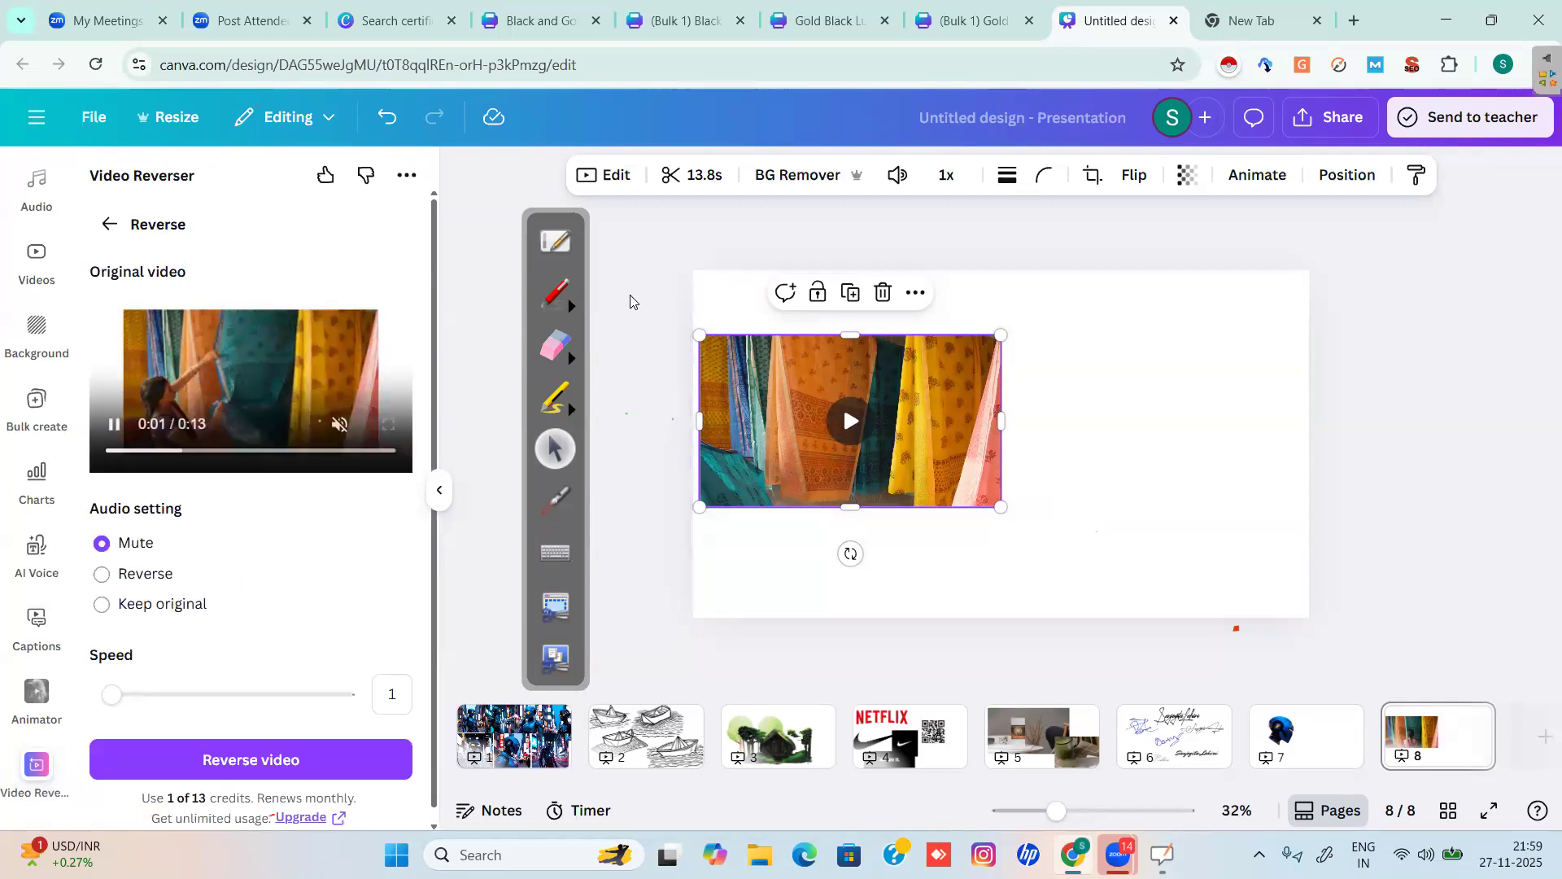
Set Video Reverser's audio option to Reverse, marking the preview and option with on-screen annotations.
click(554, 303)
drag(103, 306, 297, 287)
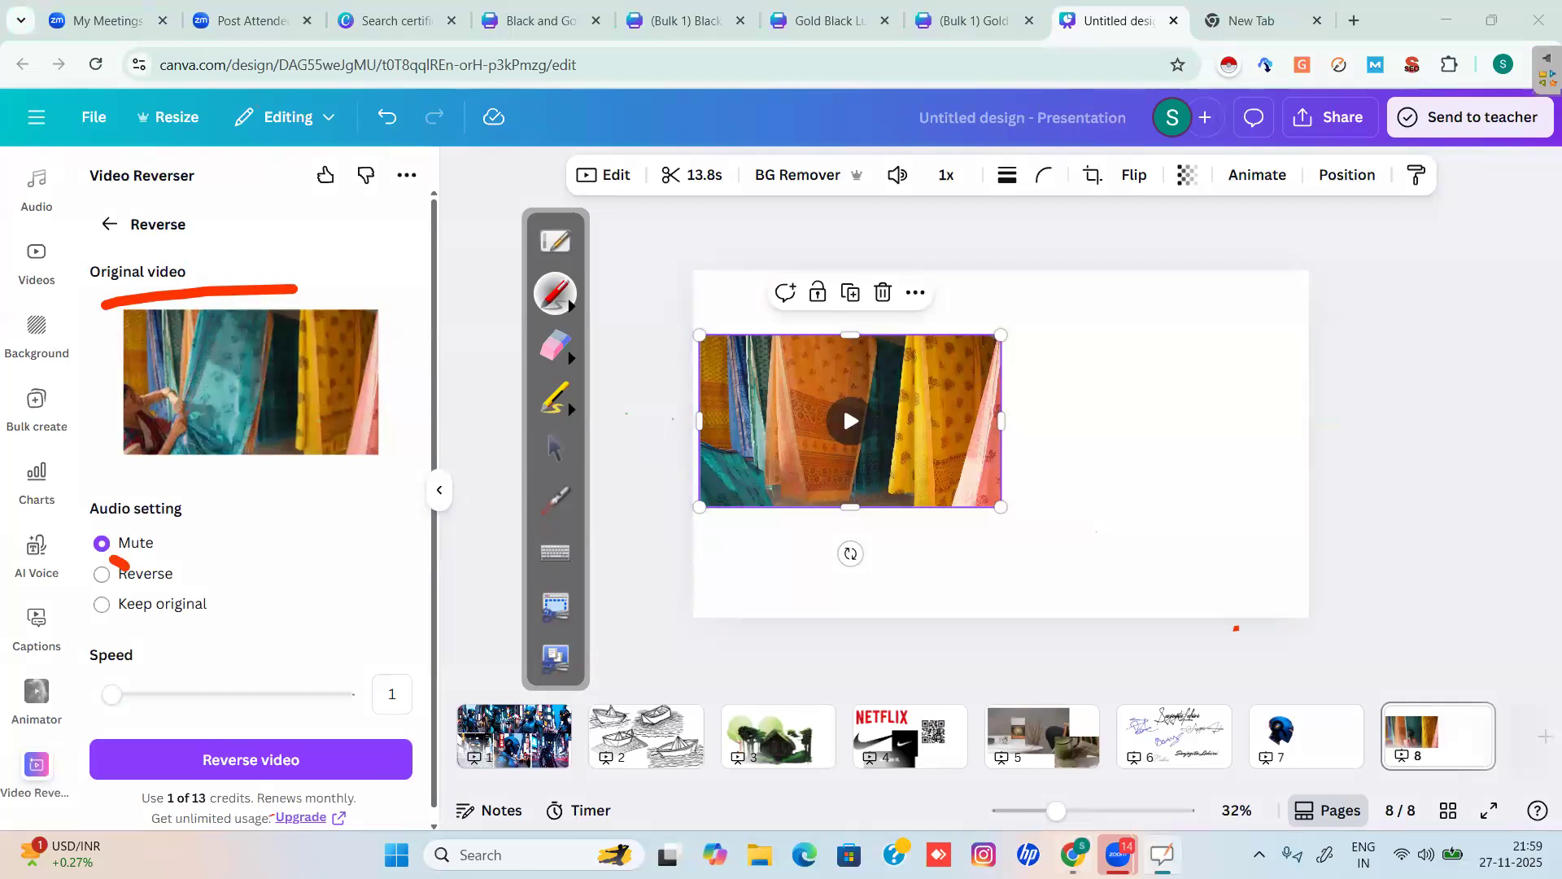
drag(118, 561, 91, 549)
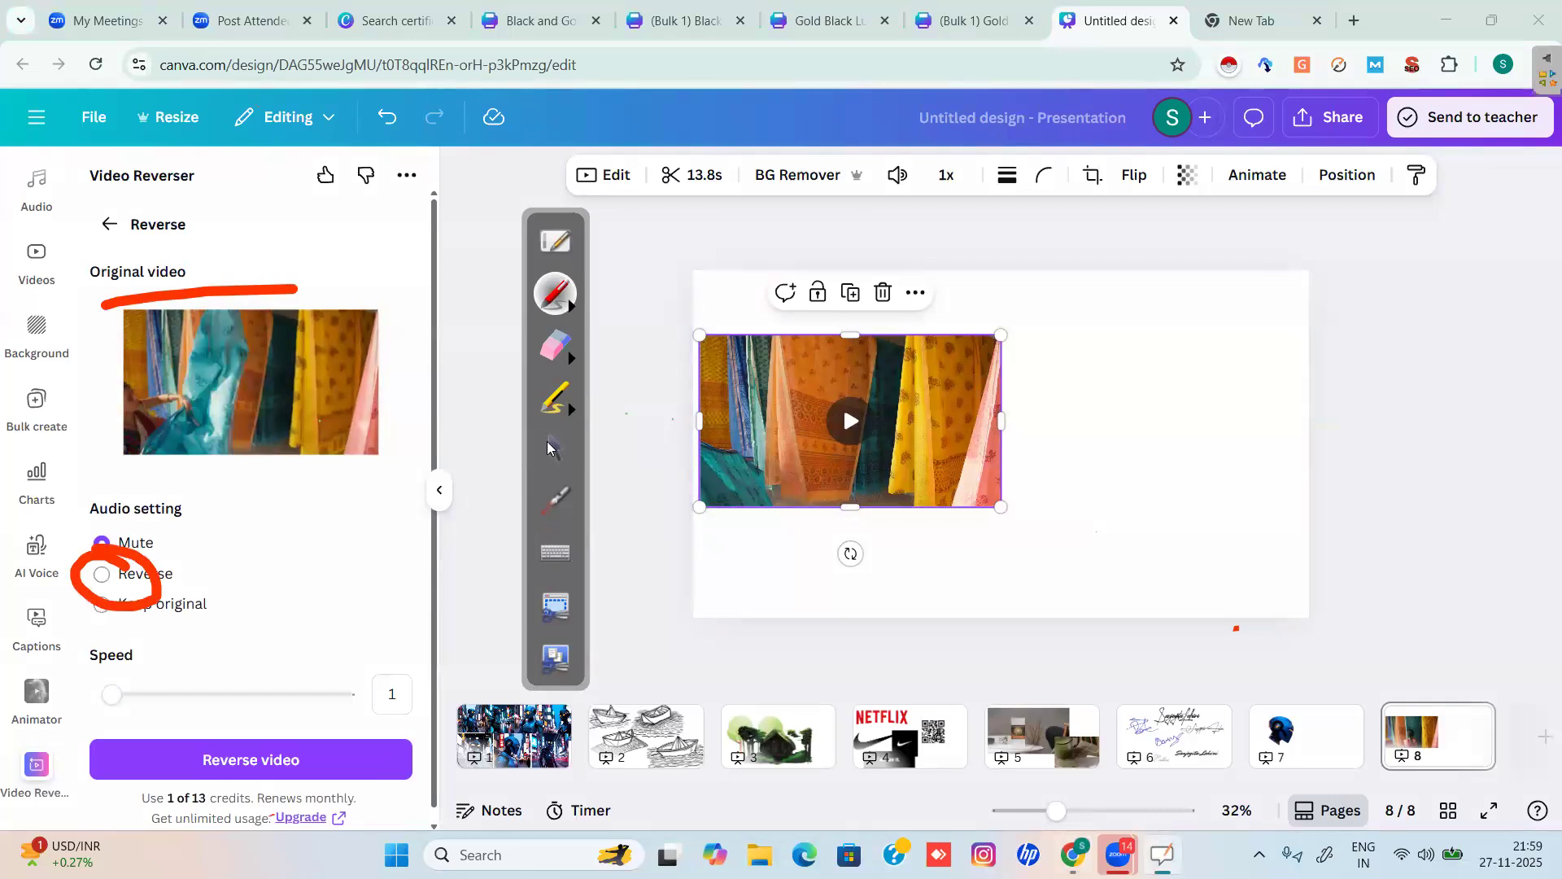
key(Escape)
click(111, 577)
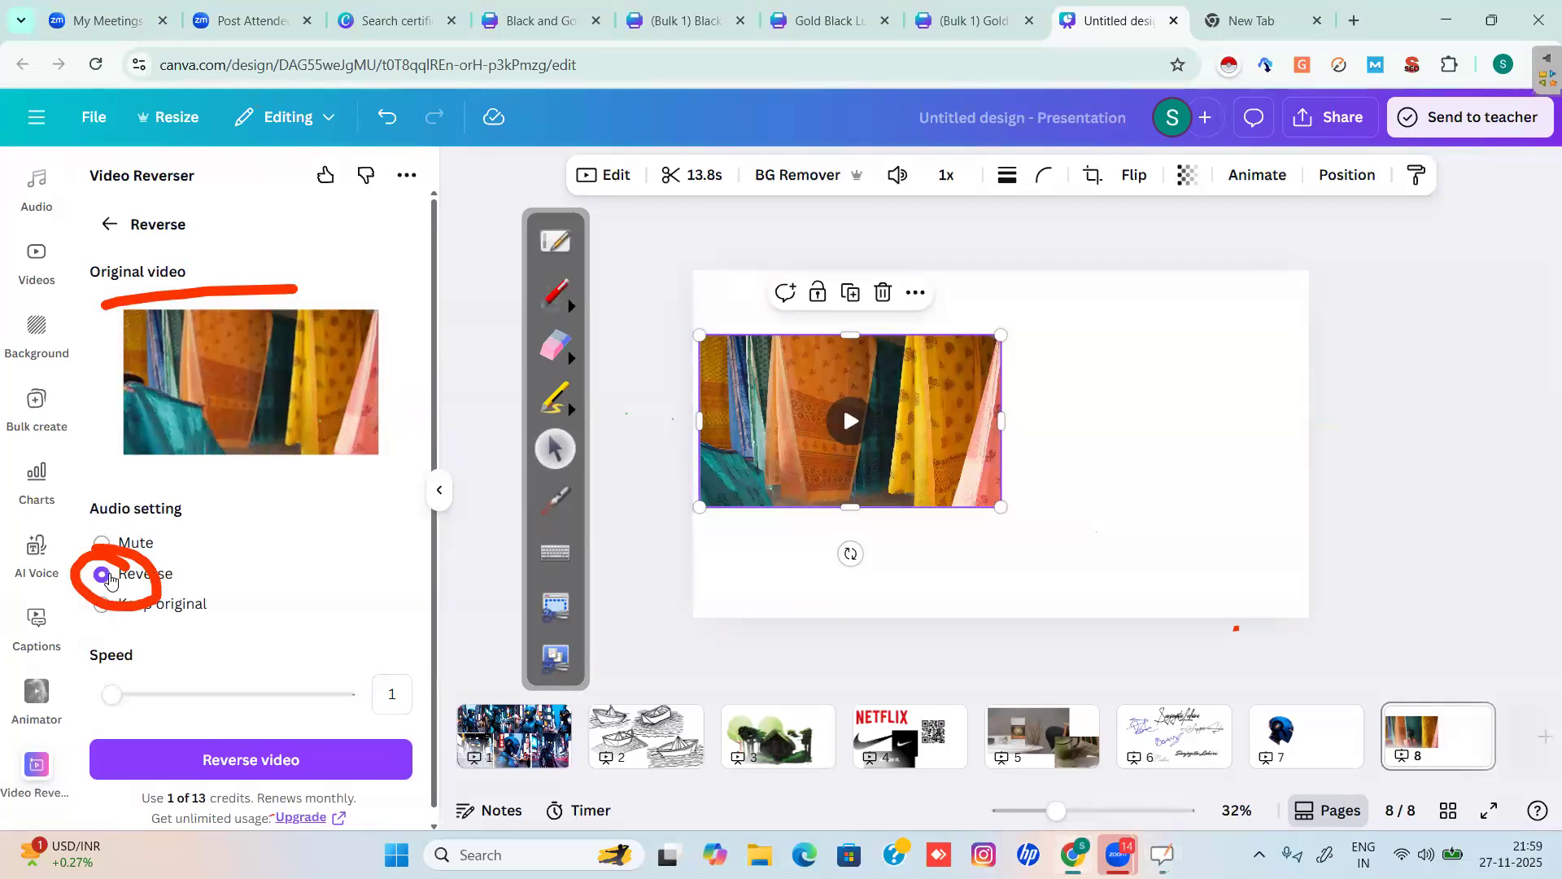
click(559, 350)
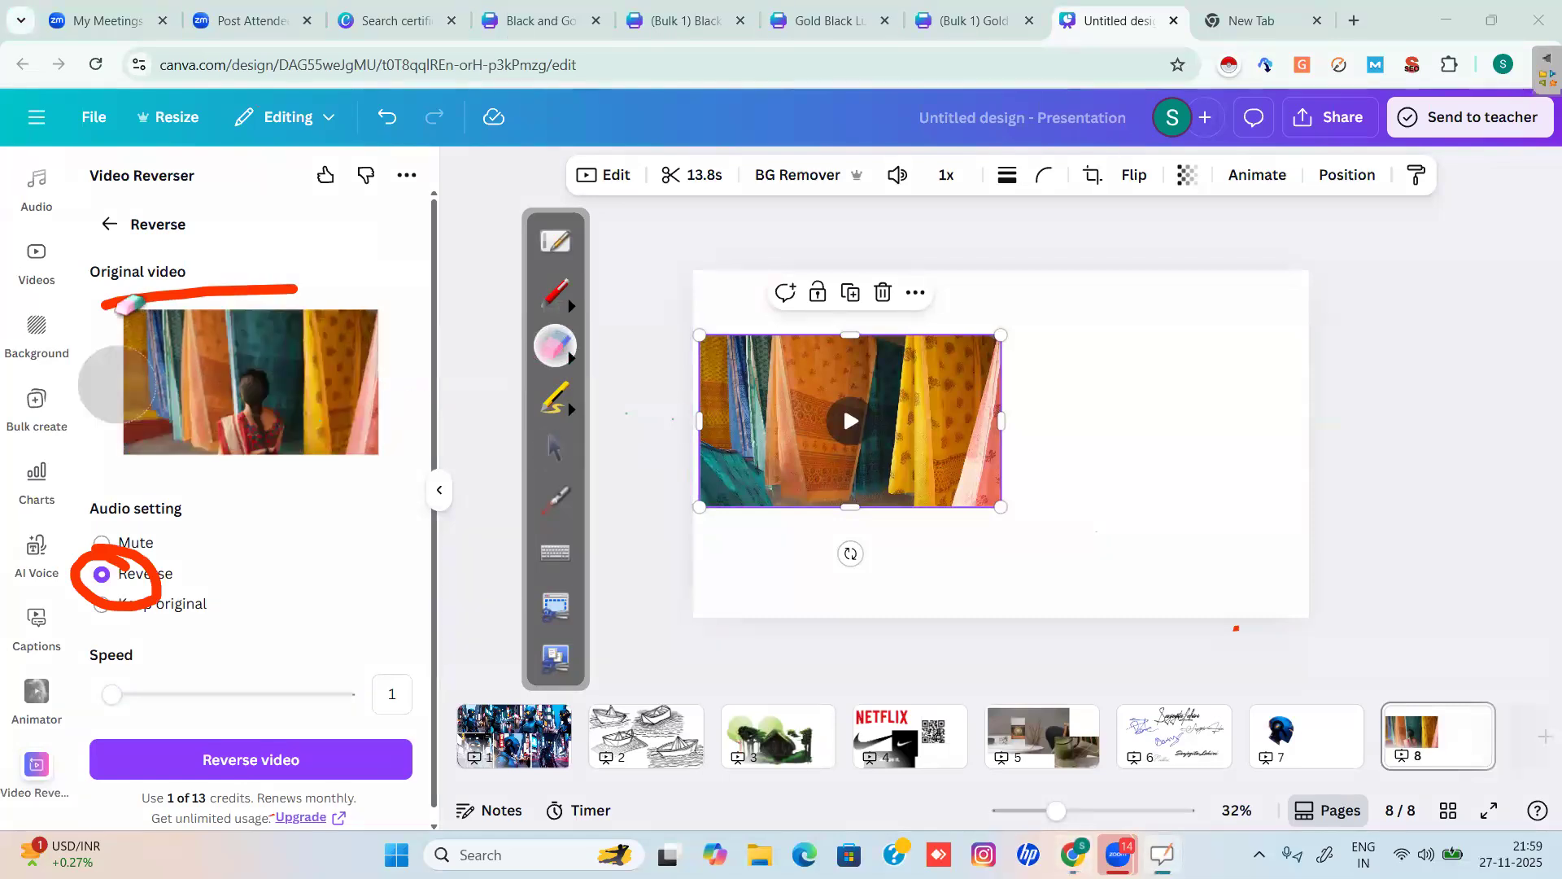
click(106, 301)
click(75, 573)
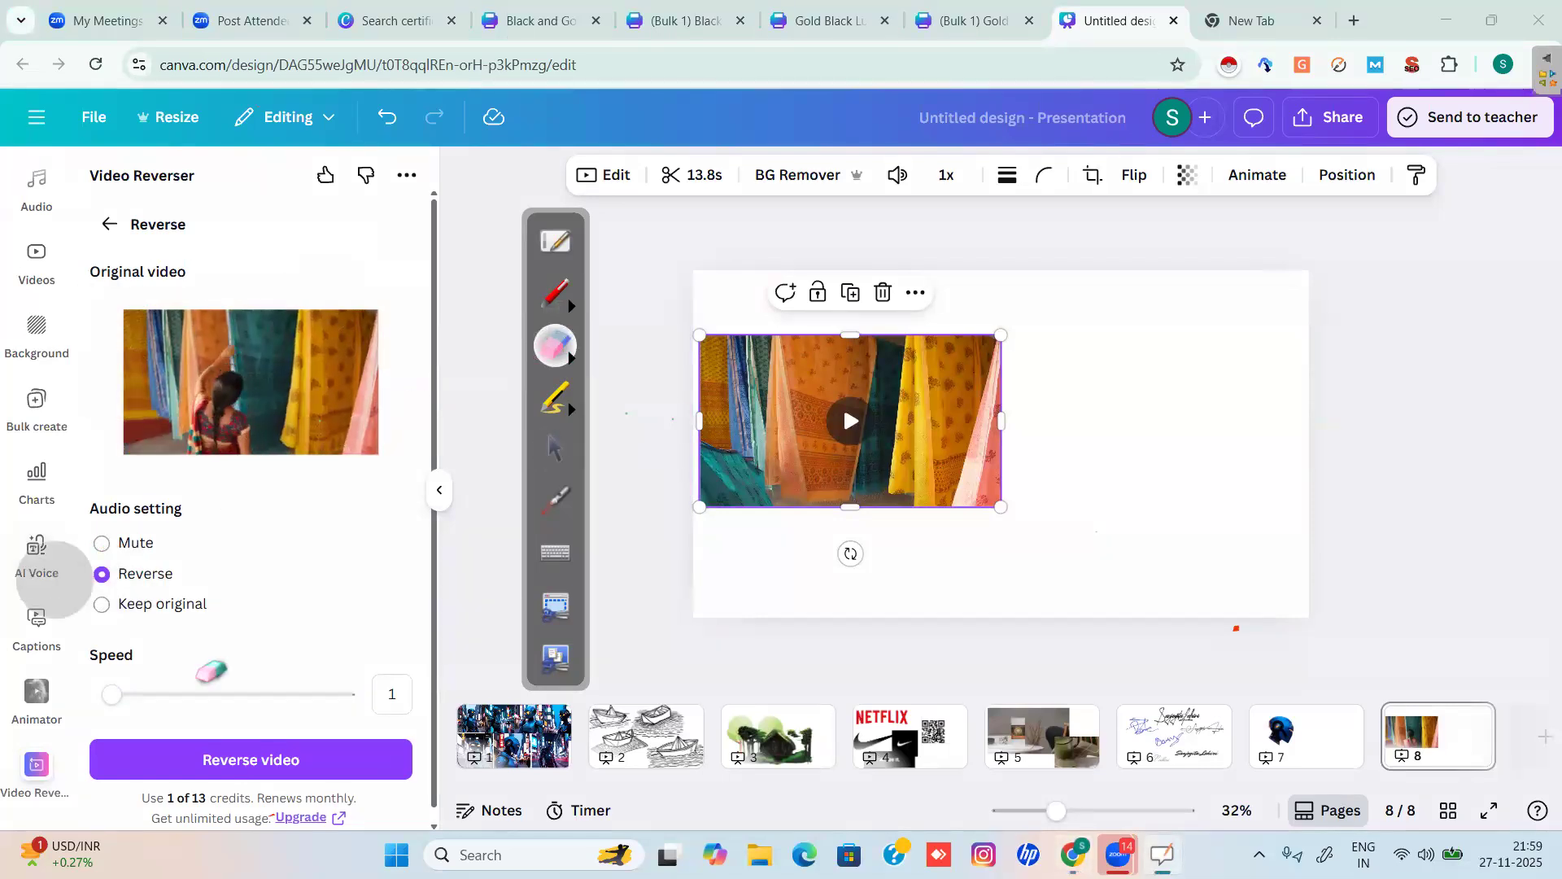
click(555, 449)
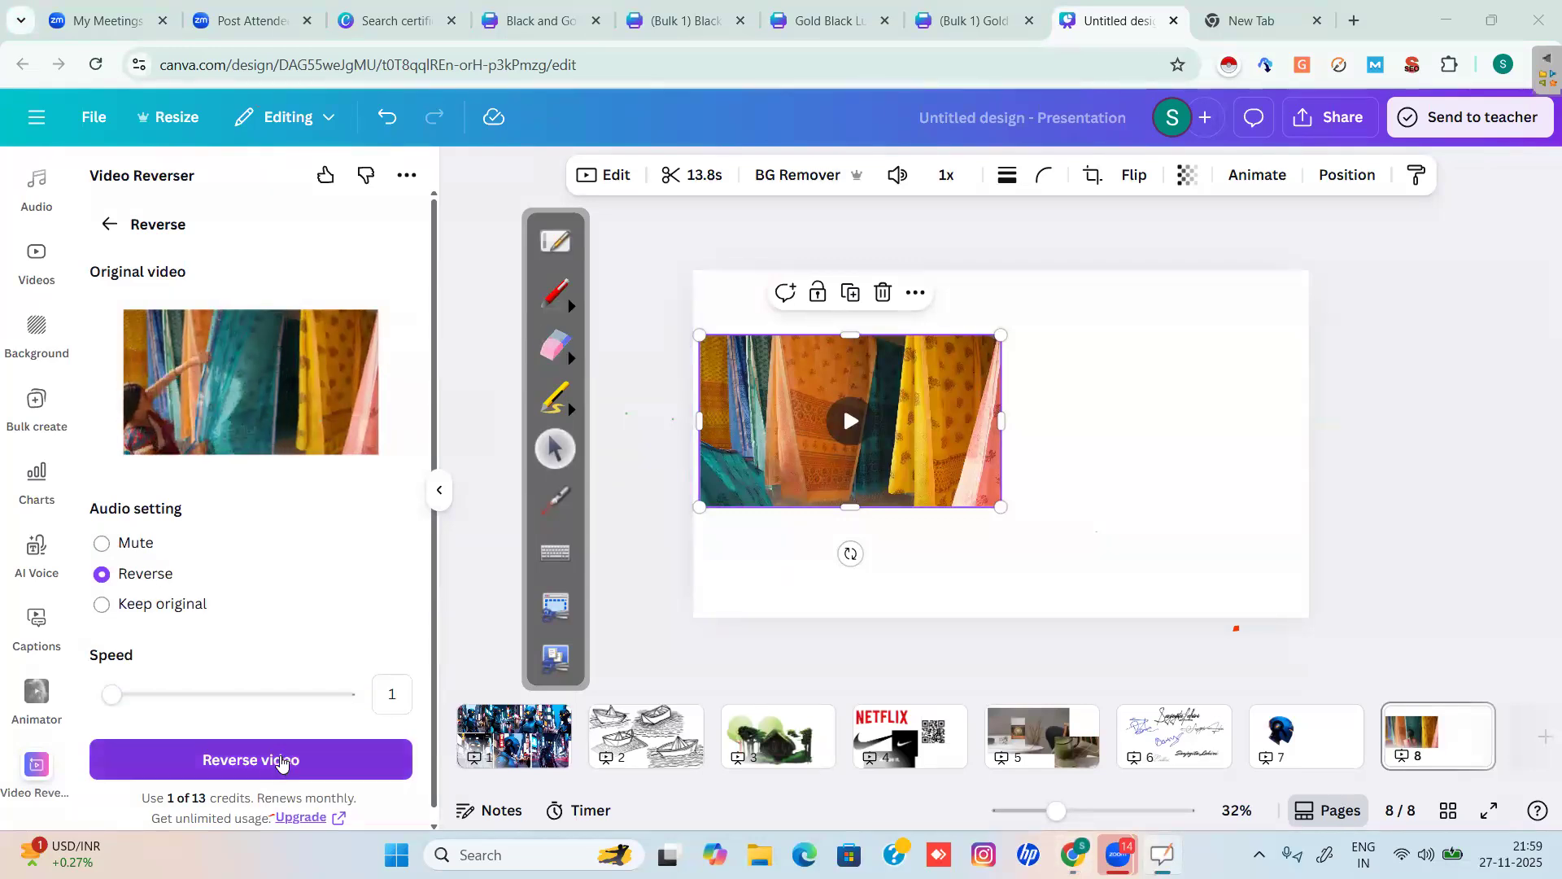
Start reversing the sari video, briefly circling the 1 of 13 credits note.
click(550, 307)
mouse_move(214, 791)
mouse_down()
mouse_move(130, 797)
mouse_move(162, 825)
mouse_move(219, 794)
mouse_up()
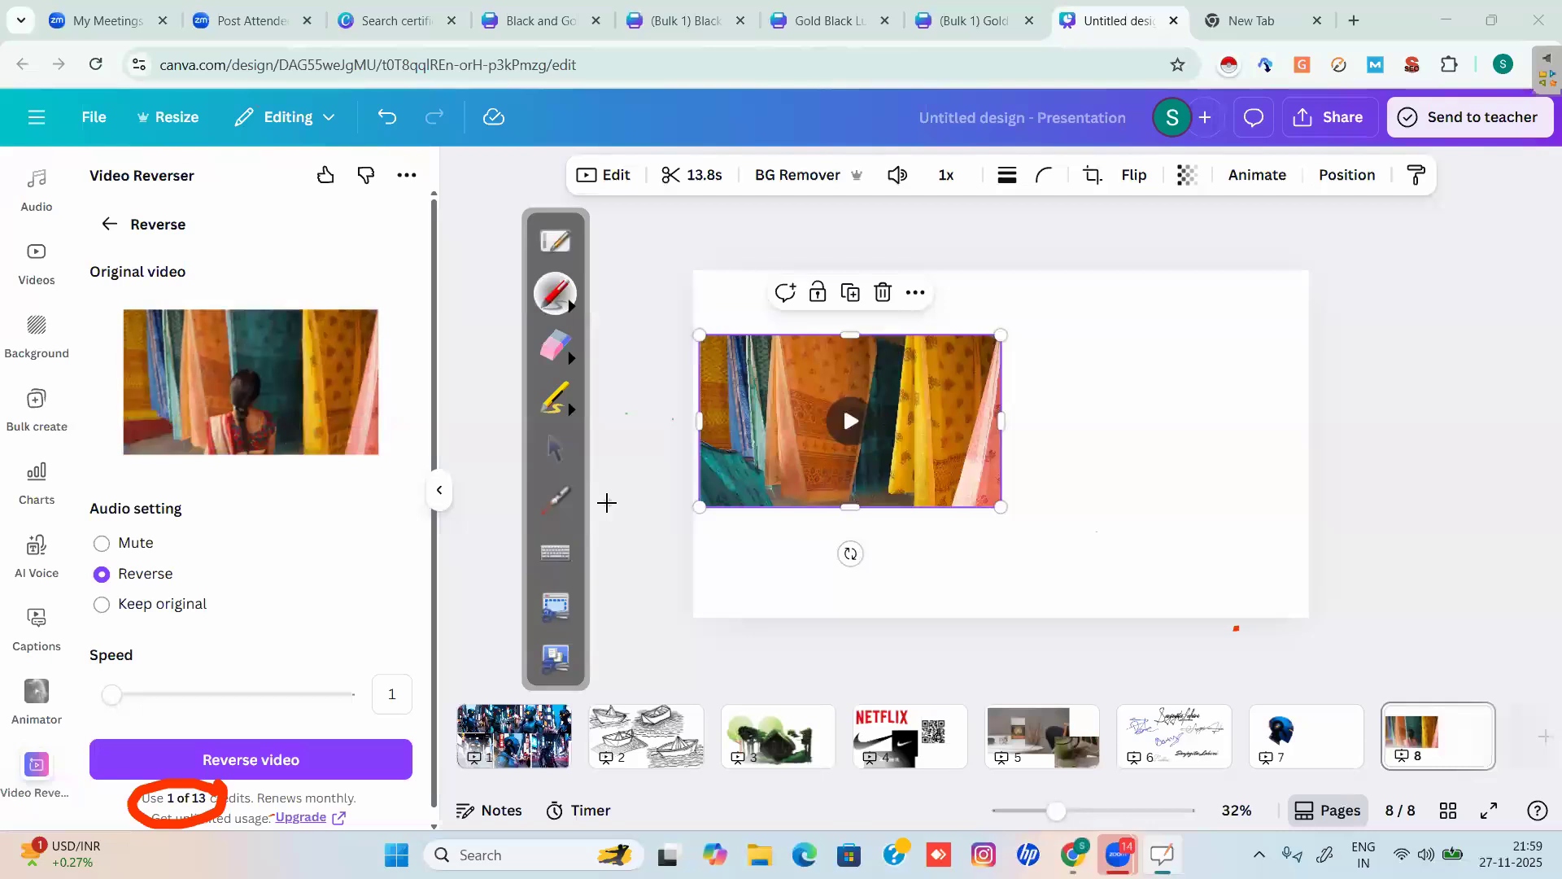
click(555, 451)
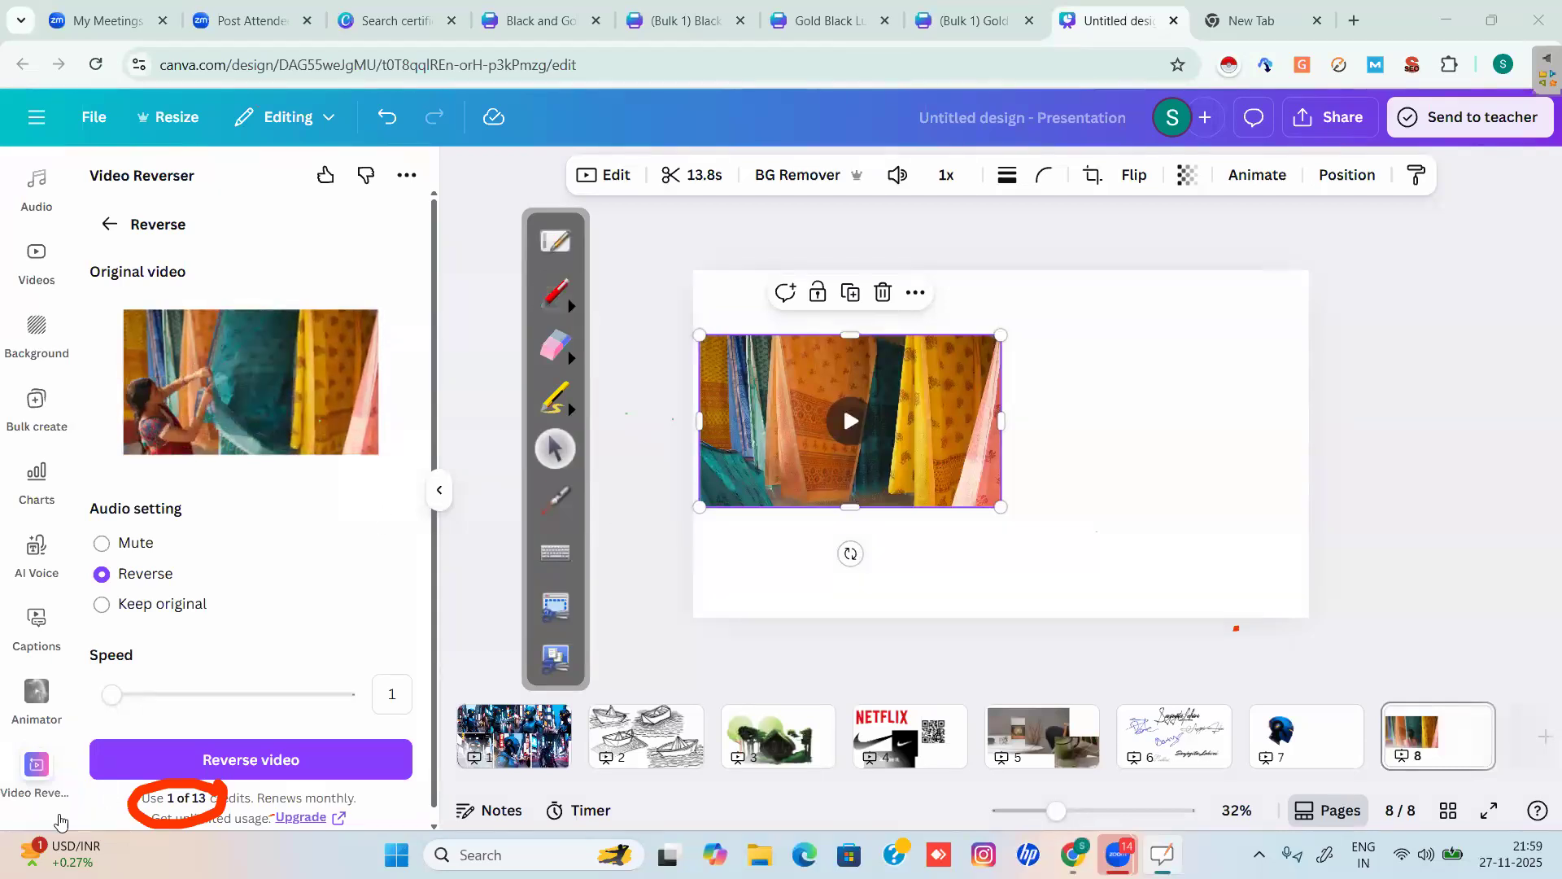
click(253, 761)
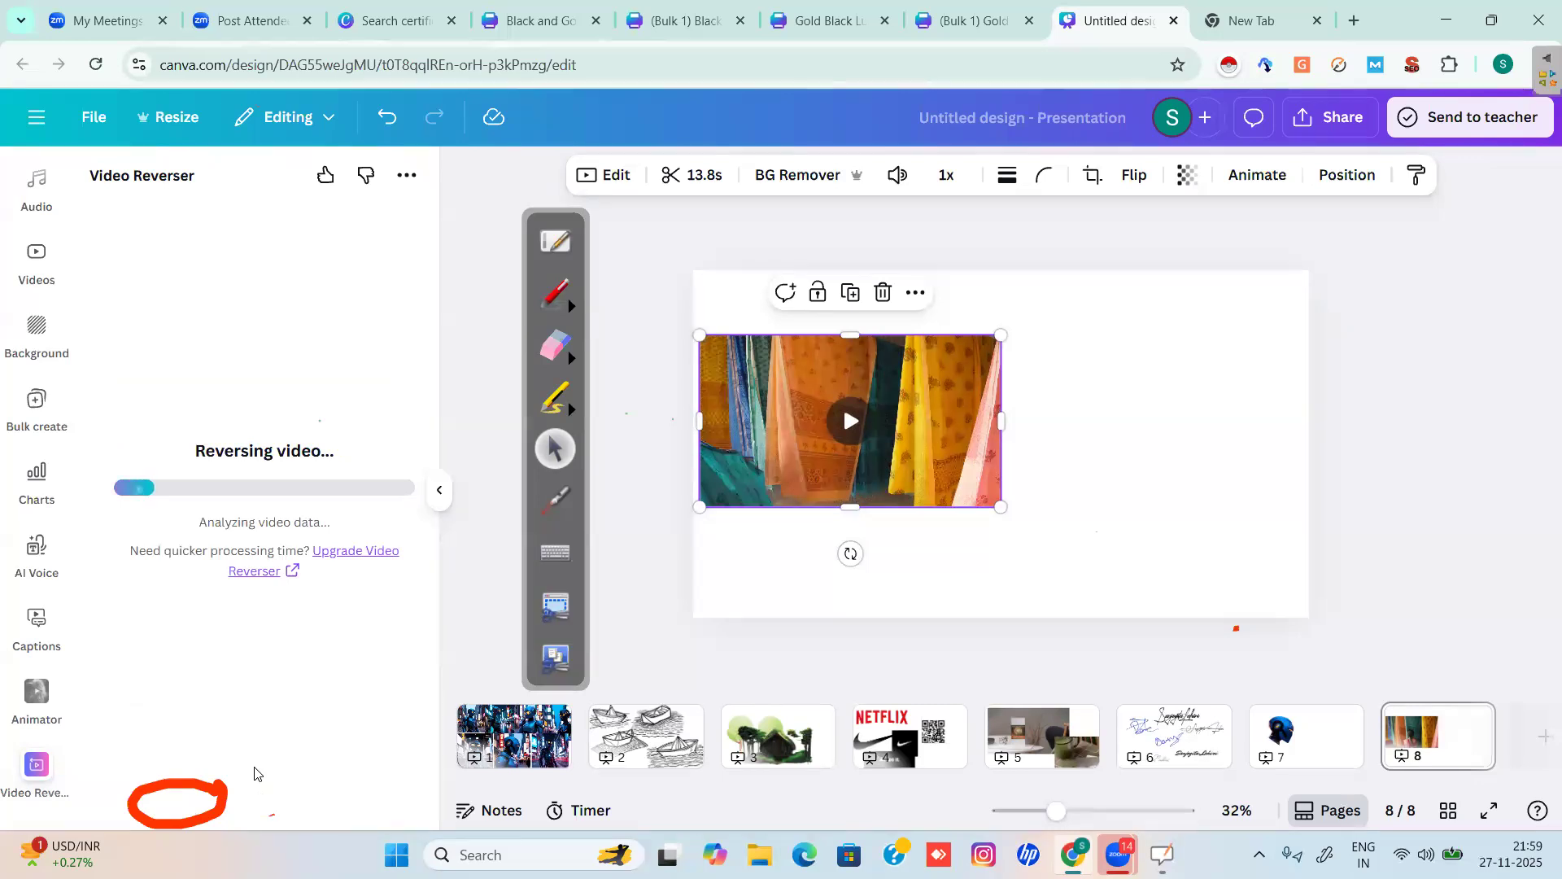
click(555, 346)
click(136, 818)
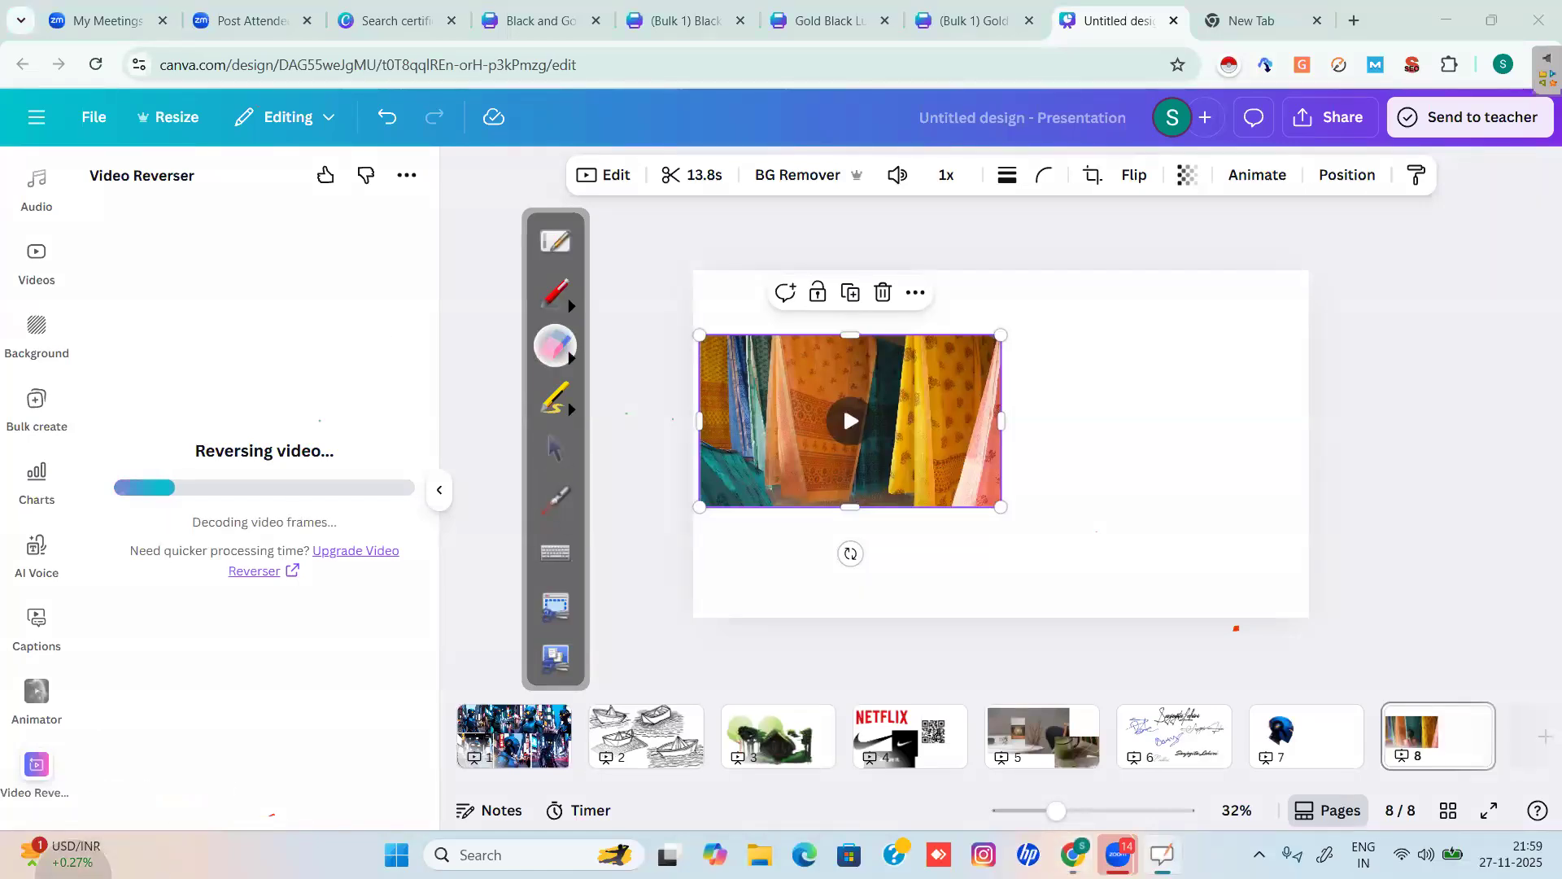
click(554, 452)
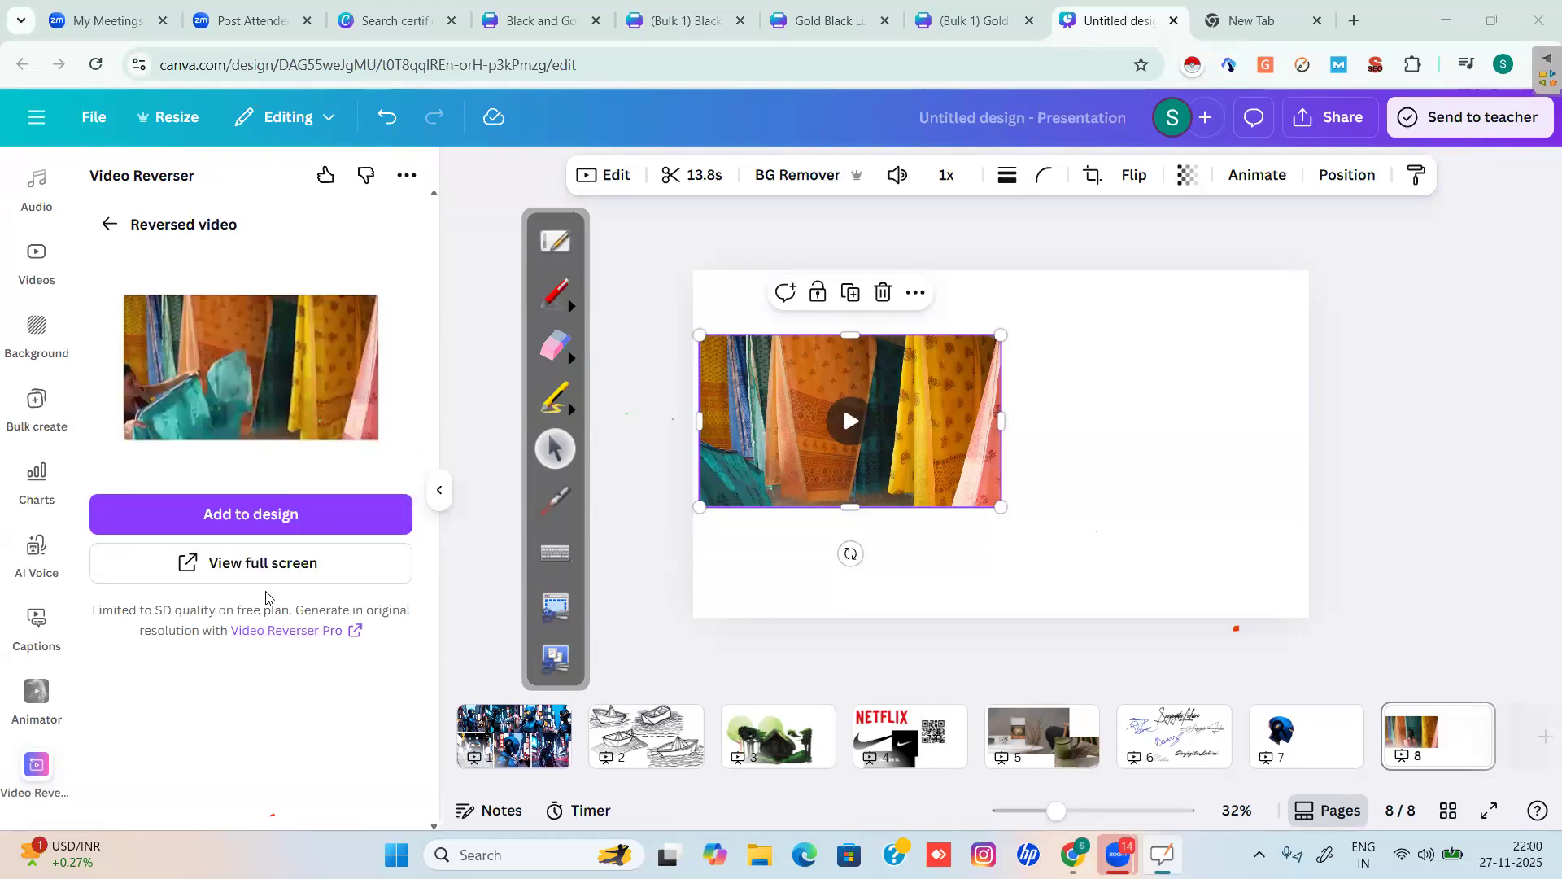
Add the reversed sari clip, place it beside the original video, and enlarge it.
click(273, 515)
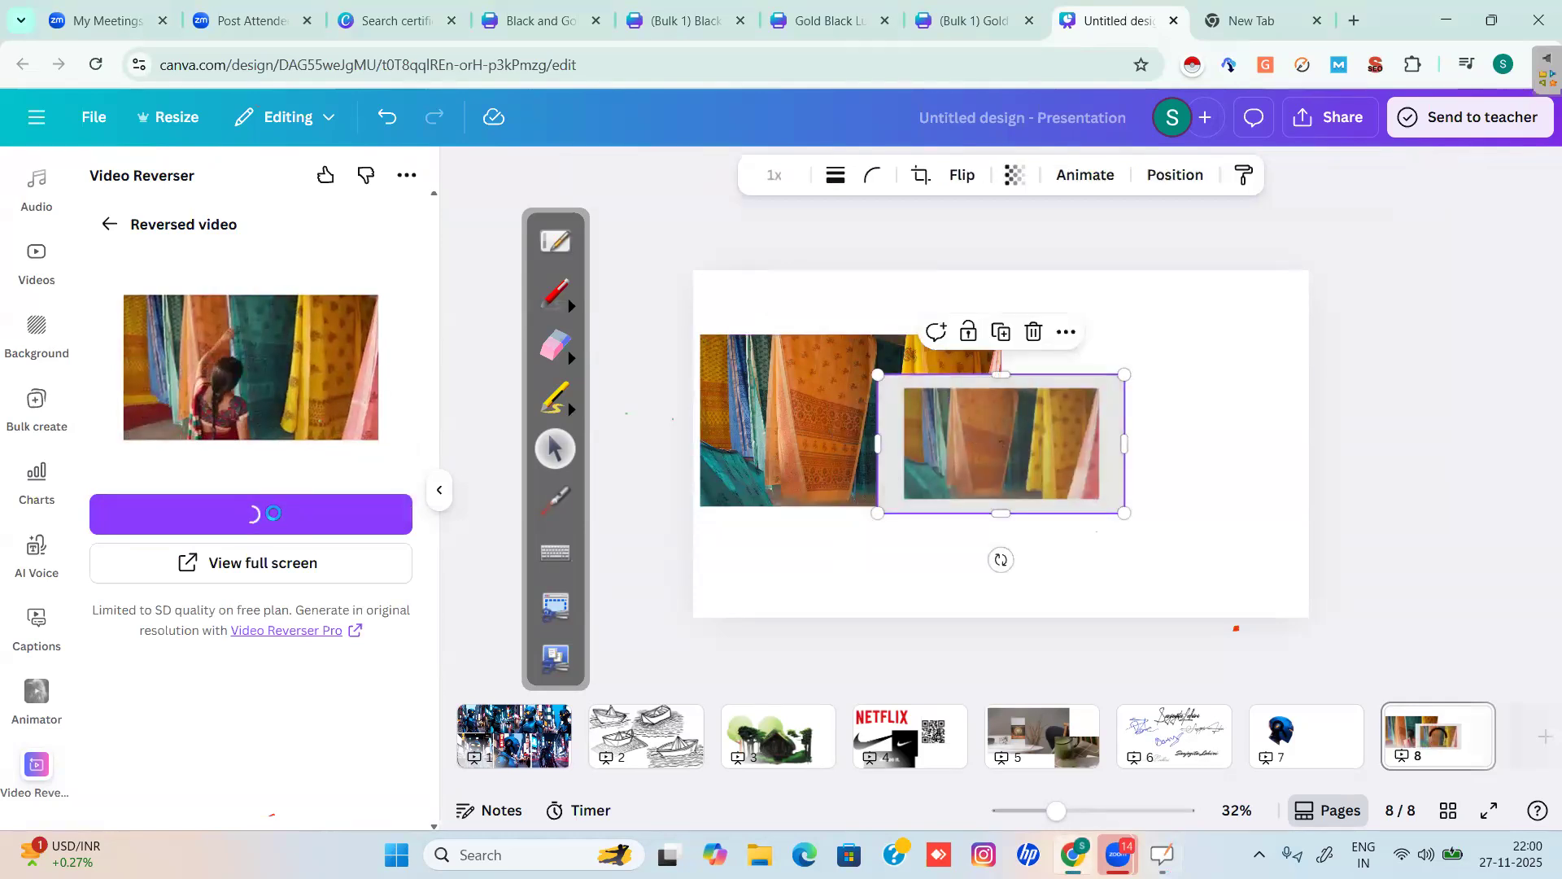
drag(1116, 402, 1251, 396)
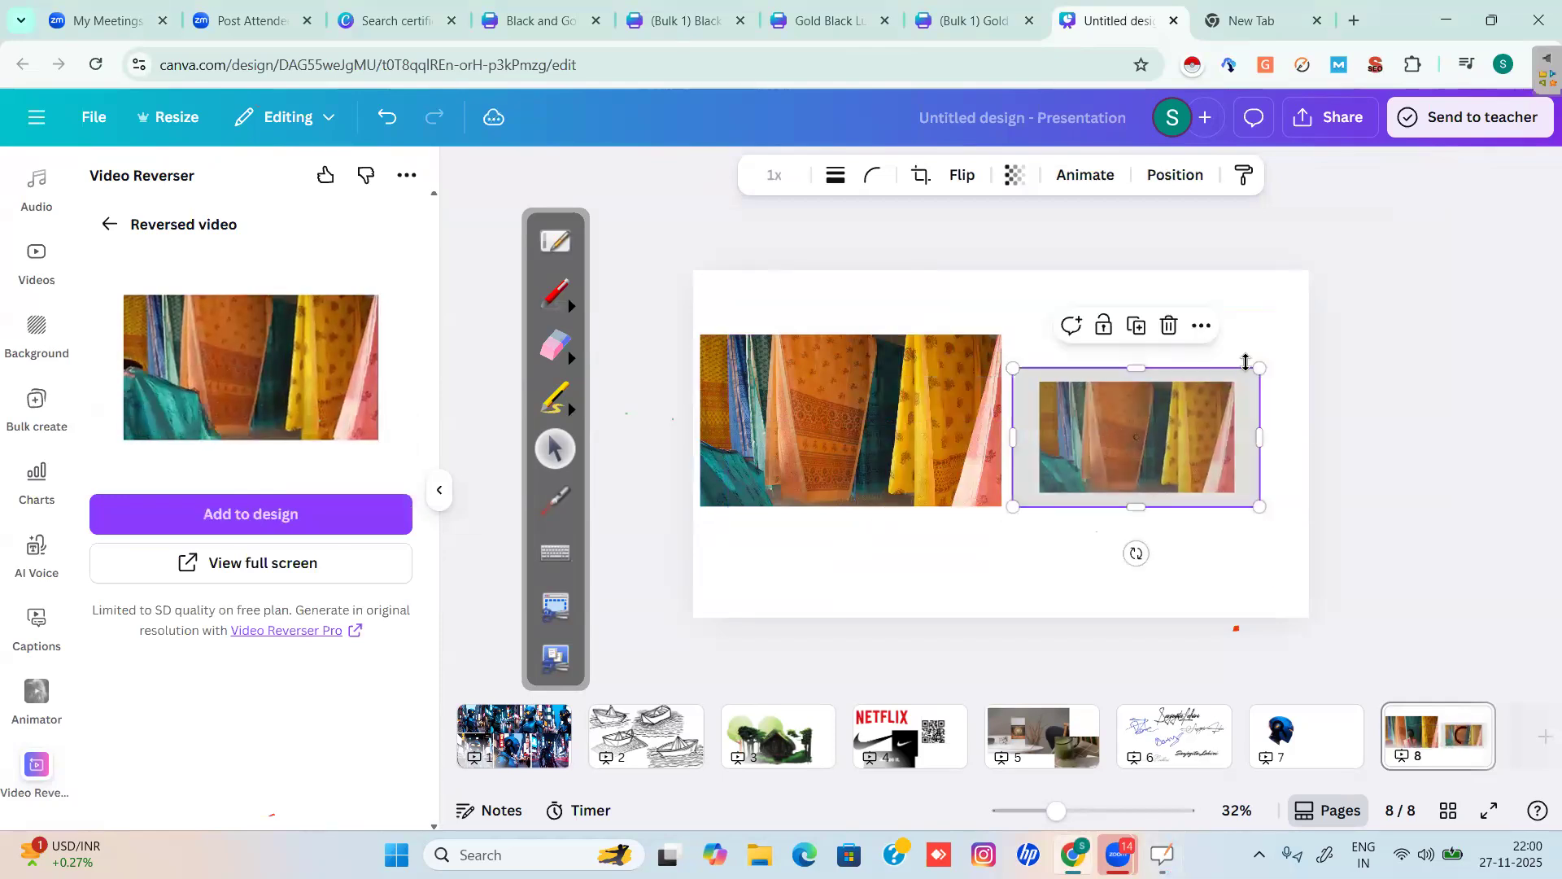
drag(1269, 337, 1306, 316)
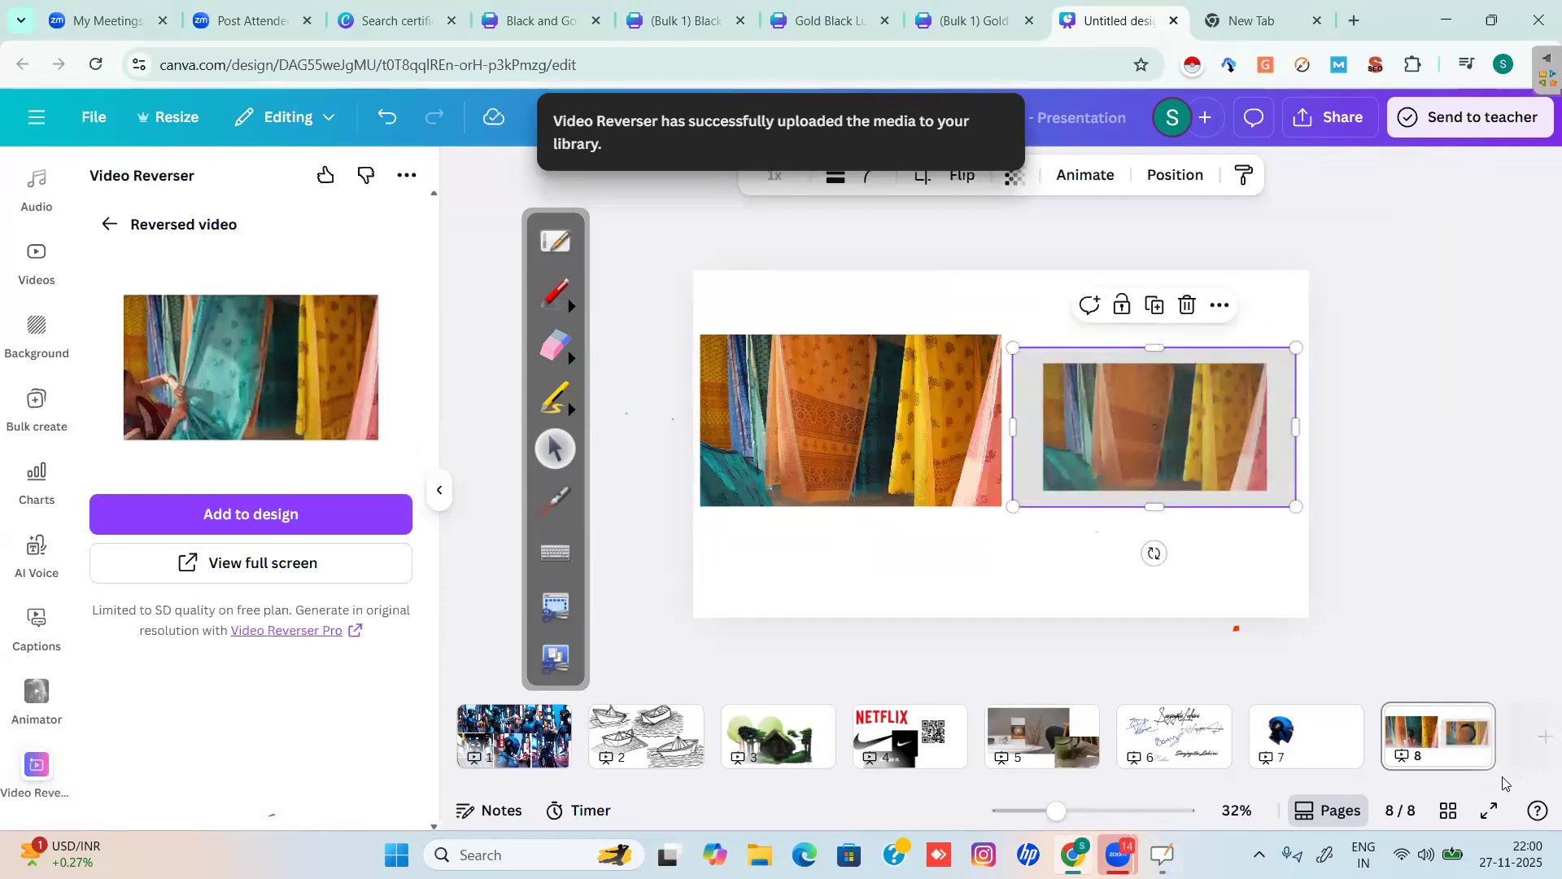
Preview slide 8 as a full-screen presentation, then exit and deselect the page.
click(1490, 811)
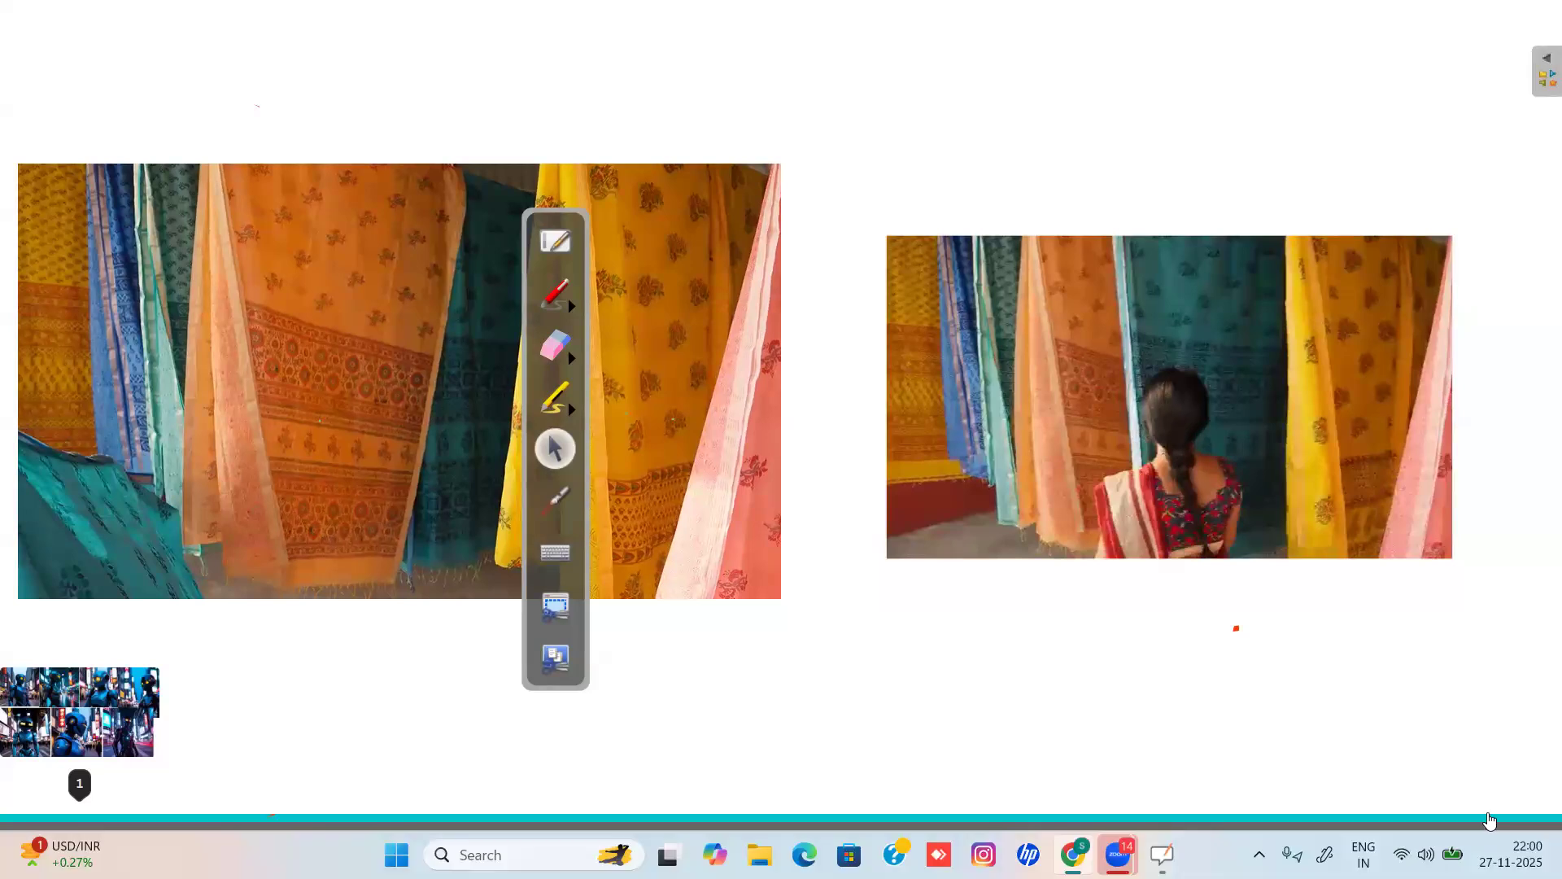
click(1490, 820)
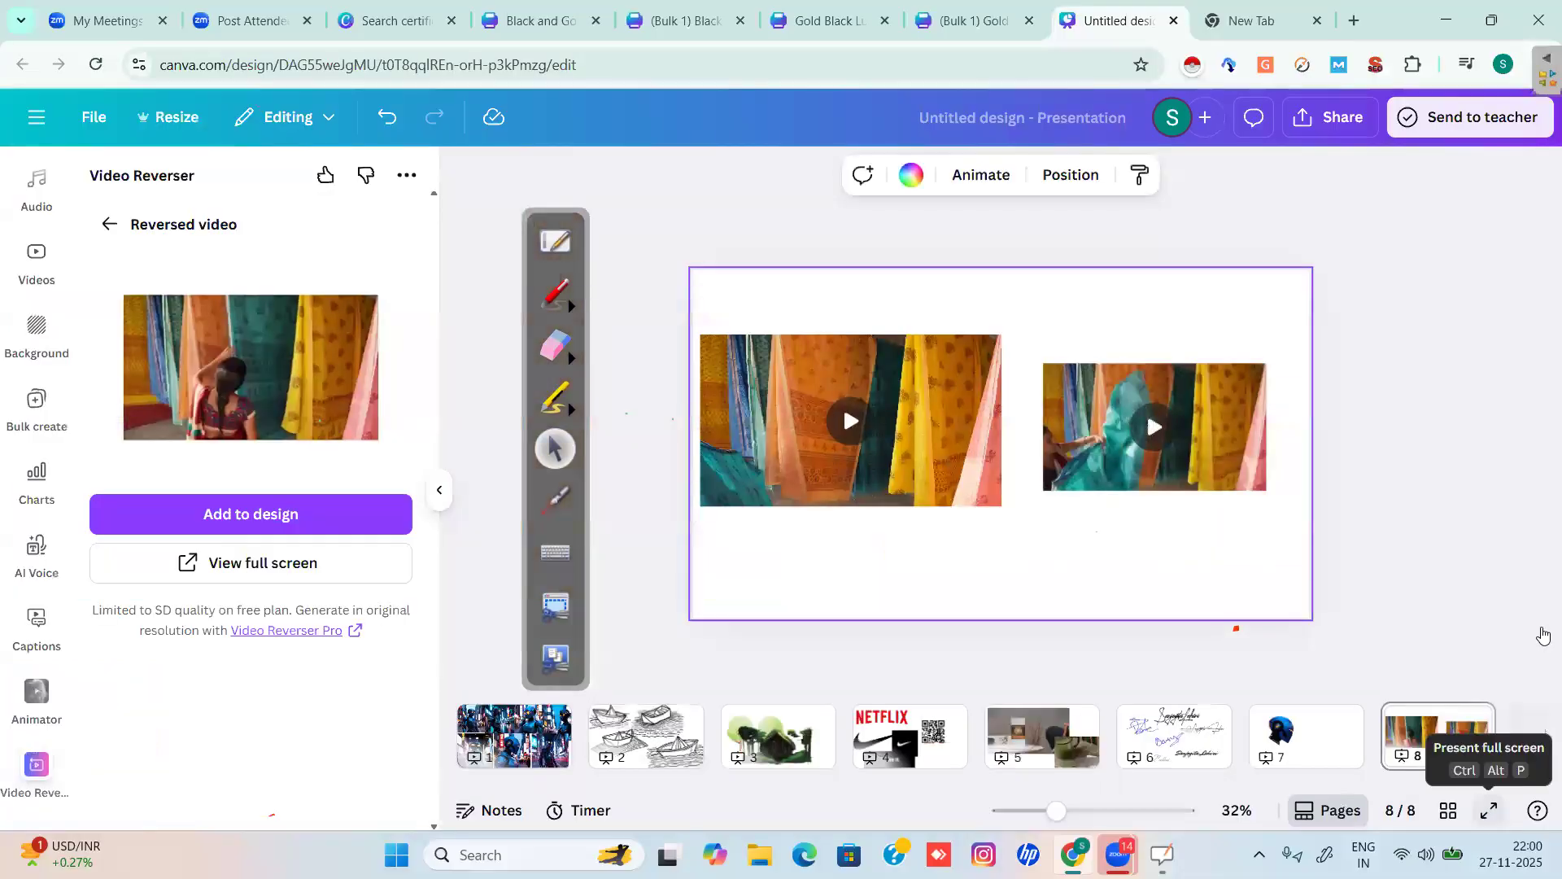
click(669, 217)
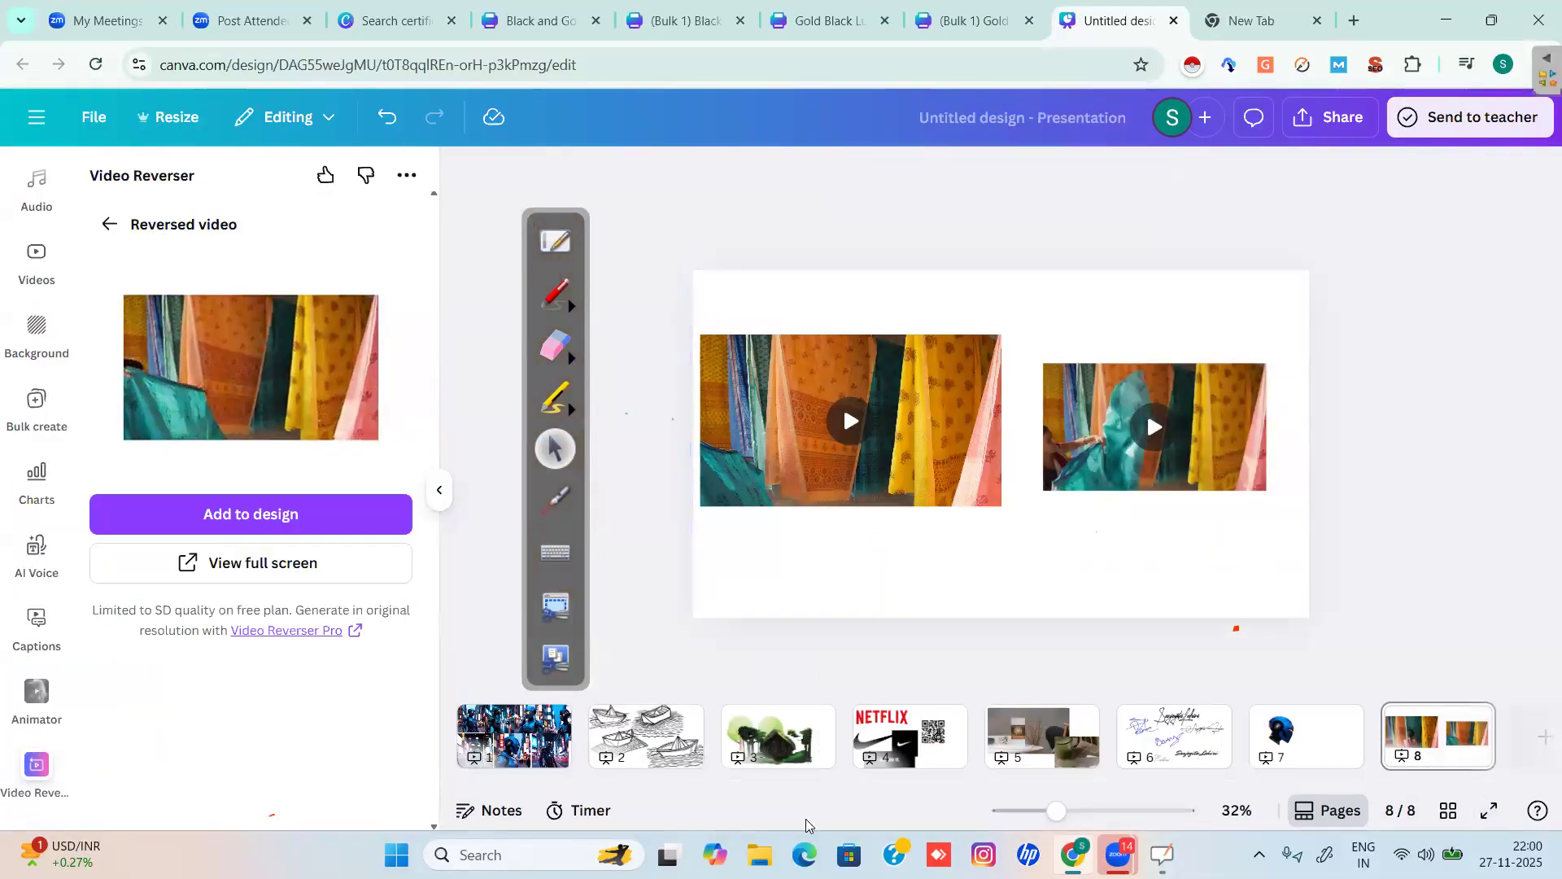
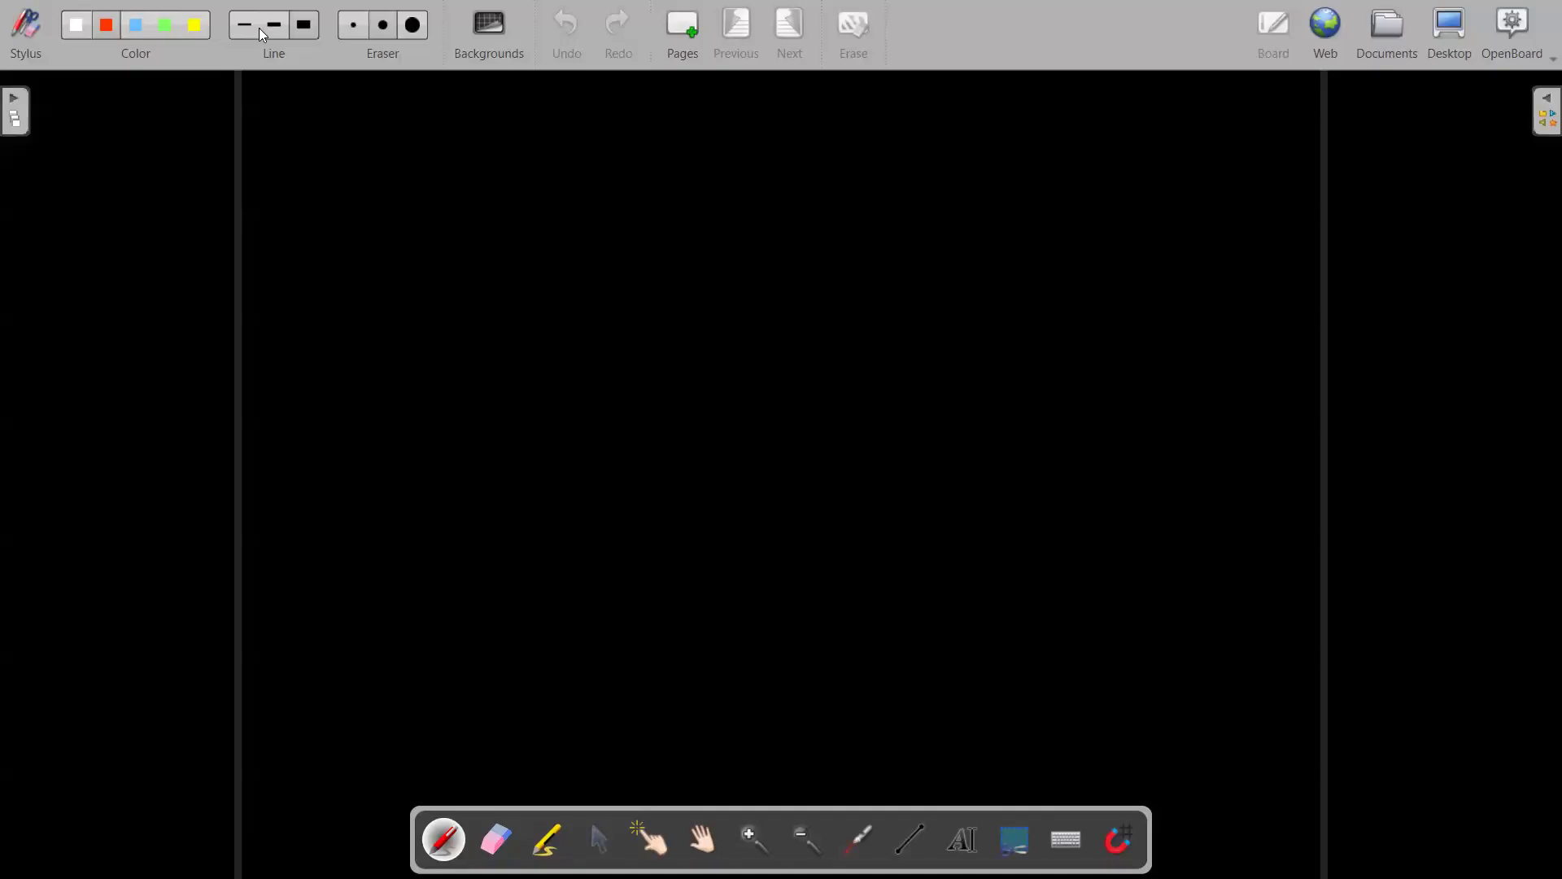
Handwrite the circled '1 Bulk Create' heading in red.
drag(266, 122, 264, 178)
mouse_move(231, 140)
mouse_down()
mouse_move(272, 110)
mouse_move(345, 139)
mouse_move(346, 161)
mouse_up()
mouse_move(340, 112)
mouse_down()
mouse_move(364, 132)
mouse_move(446, 166)
mouse_up()
mouse_move(458, 121)
mouse_down()
mouse_move(461, 168)
mouse_move(465, 149)
mouse_move(496, 169)
mouse_up()
mouse_move(567, 108)
mouse_down()
mouse_move(574, 158)
mouse_move(607, 129)
mouse_move(663, 153)
mouse_up()
mouse_move(677, 106)
mouse_down()
mouse_move(704, 150)
mouse_move(713, 117)
mouse_move(743, 154)
mouse_up()
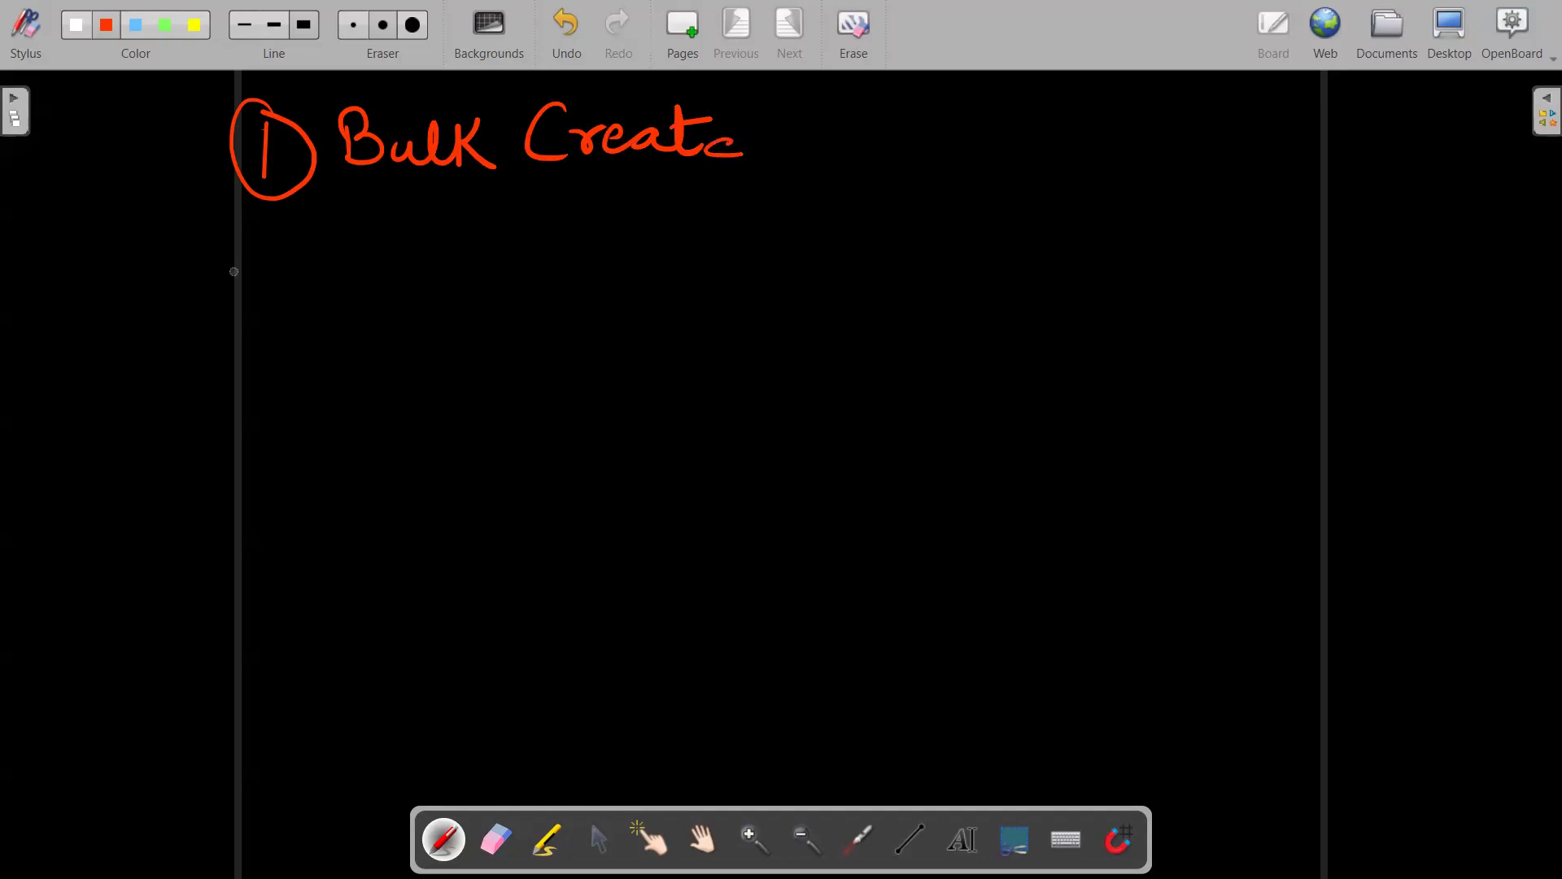
Write the circled 'a Emp I Card' sub-item beneath the heading.
mouse_move(401, 221)
mouse_down()
mouse_move(409, 279)
mouse_move(408, 210)
mouse_up()
mouse_move(500, 218)
mouse_down()
mouse_move(502, 259)
mouse_move(533, 244)
mouse_move(574, 280)
mouse_move(580, 248)
mouse_up()
drag(599, 213, 637, 200)
mouse_move(624, 208)
mouse_down()
mouse_move(625, 234)
mouse_move(736, 237)
mouse_move(820, 213)
mouse_move(791, 237)
mouse_up()
Draw the ID card outline with a first box arrowed and labelled 'Image'.
mouse_move(847, 123)
mouse_down()
mouse_move(1050, 107)
mouse_move(837, 199)
mouse_move(800, 521)
mouse_up()
mouse_move(890, 151)
mouse_down()
mouse_move(889, 236)
mouse_move(938, 147)
mouse_move(891, 230)
mouse_up()
drag(1078, 182, 1006, 190)
mouse_move(1007, 192)
mouse_down()
mouse_move(1041, 194)
mouse_move(1121, 152)
mouse_up()
mouse_move(1104, 154)
mouse_down()
mouse_move(1089, 185)
mouse_move(1198, 184)
mouse_up()
mouse_move(1201, 174)
mouse_down()
mouse_move(1221, 202)
mouse_move(1249, 197)
mouse_up()
Add a second box below it, arrowed and labelled 'Name'.
mouse_move(885, 268)
mouse_down()
mouse_move(884, 309)
mouse_move(1027, 261)
mouse_up()
mouse_move(1028, 259)
mouse_down()
mouse_move(1010, 305)
mouse_move(880, 307)
mouse_up()
drag(1078, 289, 1021, 294)
mouse_move(1022, 296)
mouse_down()
mouse_move(1099, 297)
mouse_move(1131, 260)
mouse_up()
mouse_move(1146, 282)
mouse_down()
mouse_move(1137, 291)
mouse_move(1188, 303)
mouse_up()
drag(1189, 295, 1230, 302)
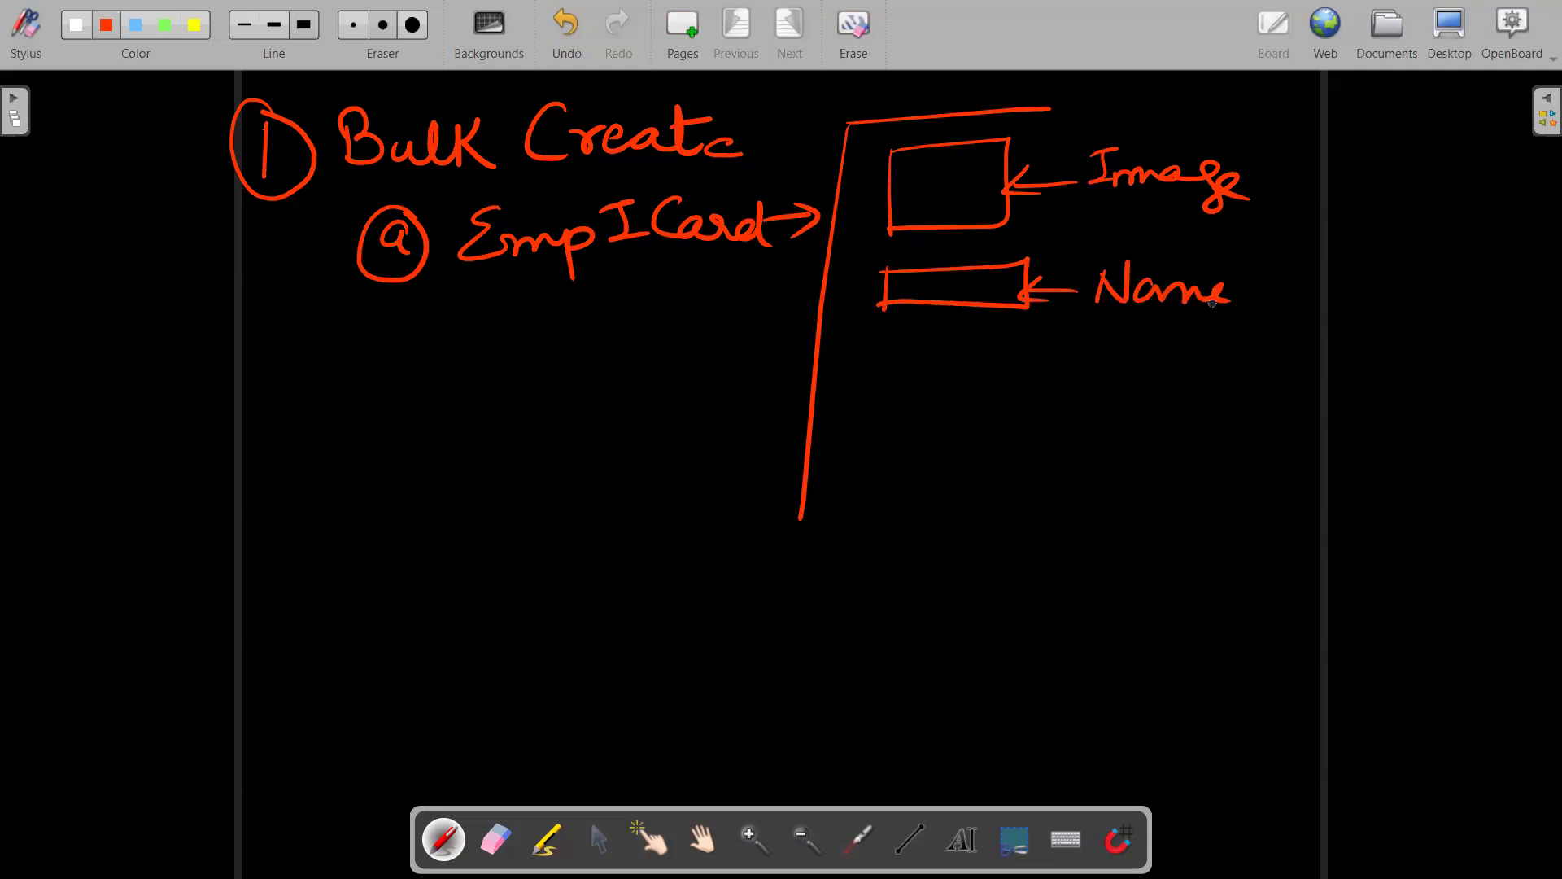
Draw a third field box below Name with an arrow and the label 'Add/'.
drag(876, 356, 877, 396)
drag(874, 356, 1049, 346)
mouse_move(1049, 347)
mouse_down()
mouse_move(1052, 392)
mouse_move(879, 397)
mouse_up()
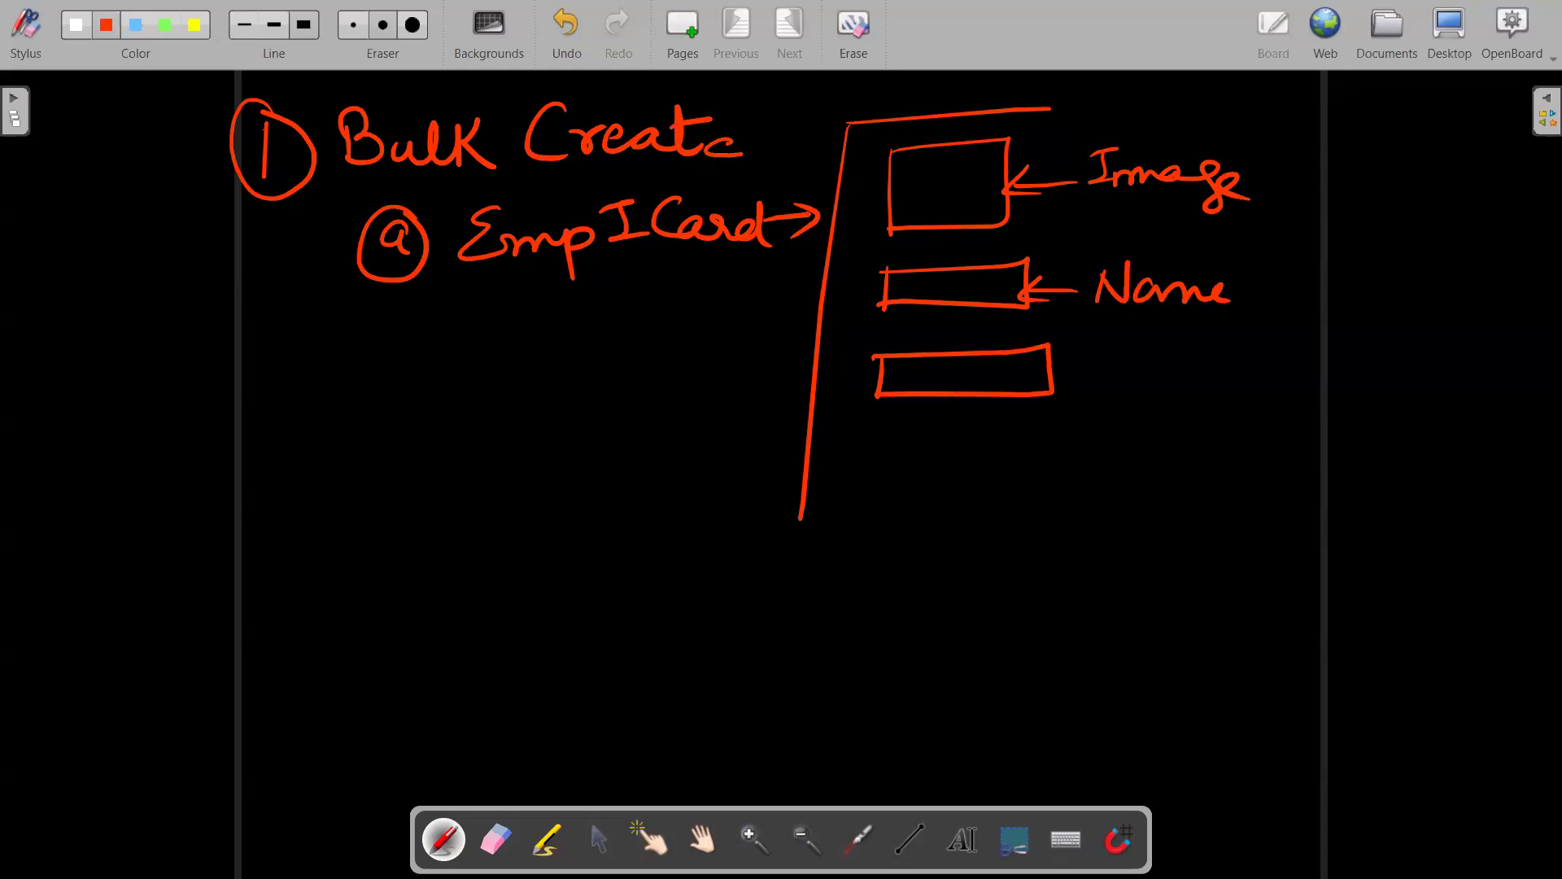
drag(1121, 371, 1054, 383)
mouse_move(1088, 363)
mouse_down()
mouse_move(1055, 384)
mouse_move(1085, 395)
mouse_up()
drag(1152, 354, 1159, 374)
mouse_move(1180, 370)
mouse_down()
mouse_move(1191, 350)
mouse_move(1223, 348)
mouse_move(1212, 419)
mouse_move(1140, 456)
mouse_move(1142, 439)
mouse_up()
Complete the label as 'Add/Phone/Blood grp' and circle it.
mouse_move(1172, 409)
mouse_down()
mouse_move(1196, 444)
mouse_move(1260, 439)
mouse_up()
drag(1290, 391, 1241, 489)
mouse_move(1286, 440)
mouse_down()
mouse_move(1281, 474)
mouse_move(1294, 469)
mouse_up()
mouse_move(1312, 429)
mouse_down()
mouse_move(1359, 447)
mouse_move(1350, 481)
mouse_move(1349, 467)
mouse_up()
drag(1375, 412, 1367, 470)
drag(1355, 441, 1331, 480)
drag(1397, 448, 1386, 496)
mouse_move(1409, 463)
mouse_down()
mouse_move(1436, 446)
mouse_move(1427, 487)
mouse_up()
drag(1429, 445, 1432, 463)
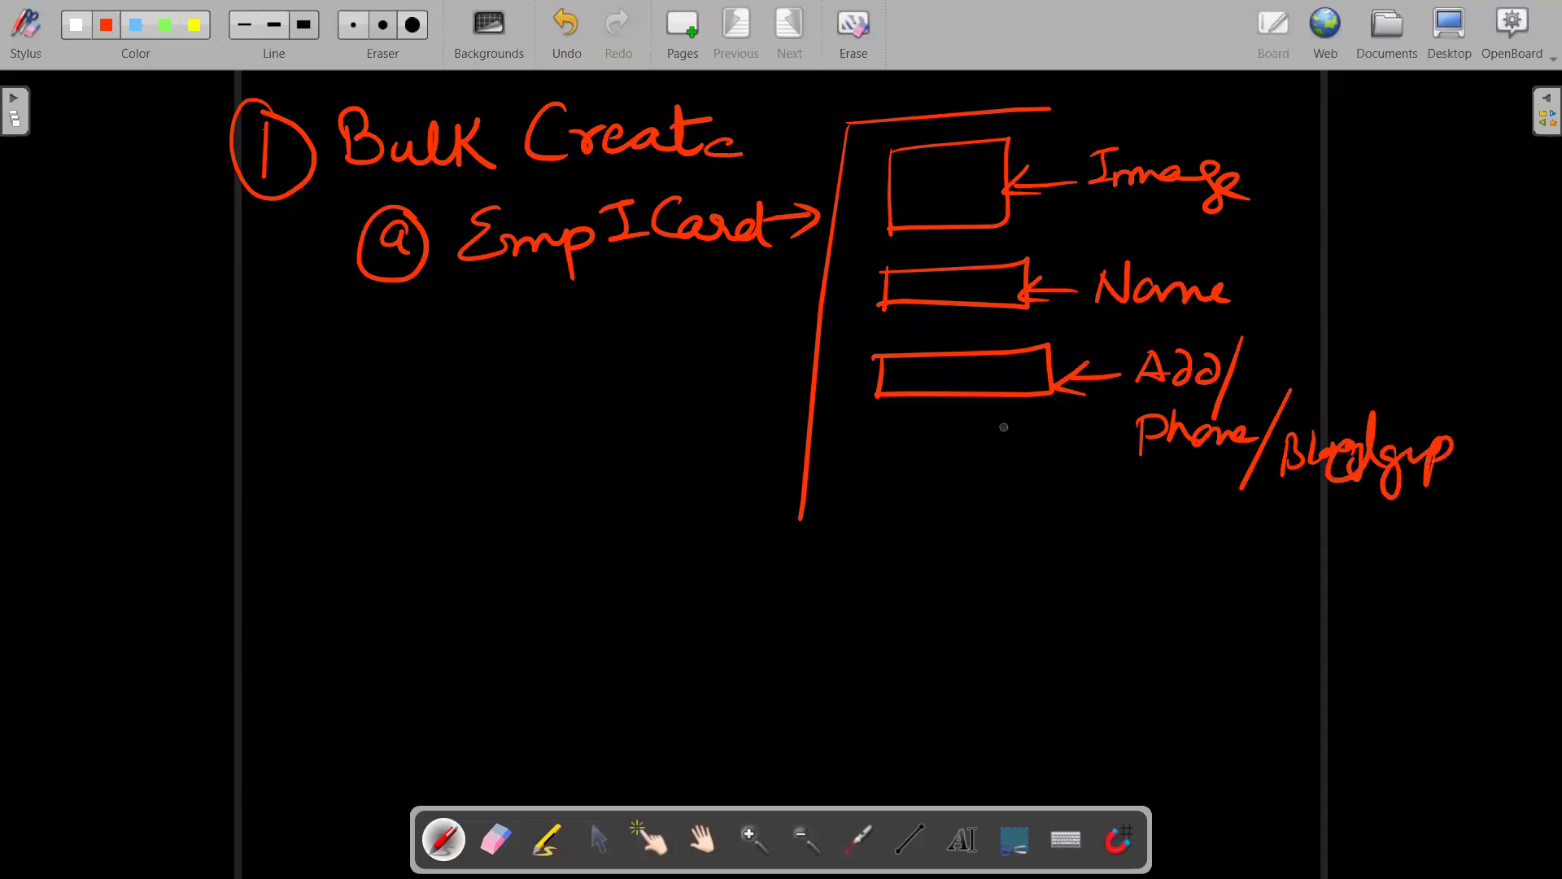
mouse_move(1306, 362)
mouse_down()
mouse_move(1221, 341)
mouse_move(1293, 367)
mouse_up()
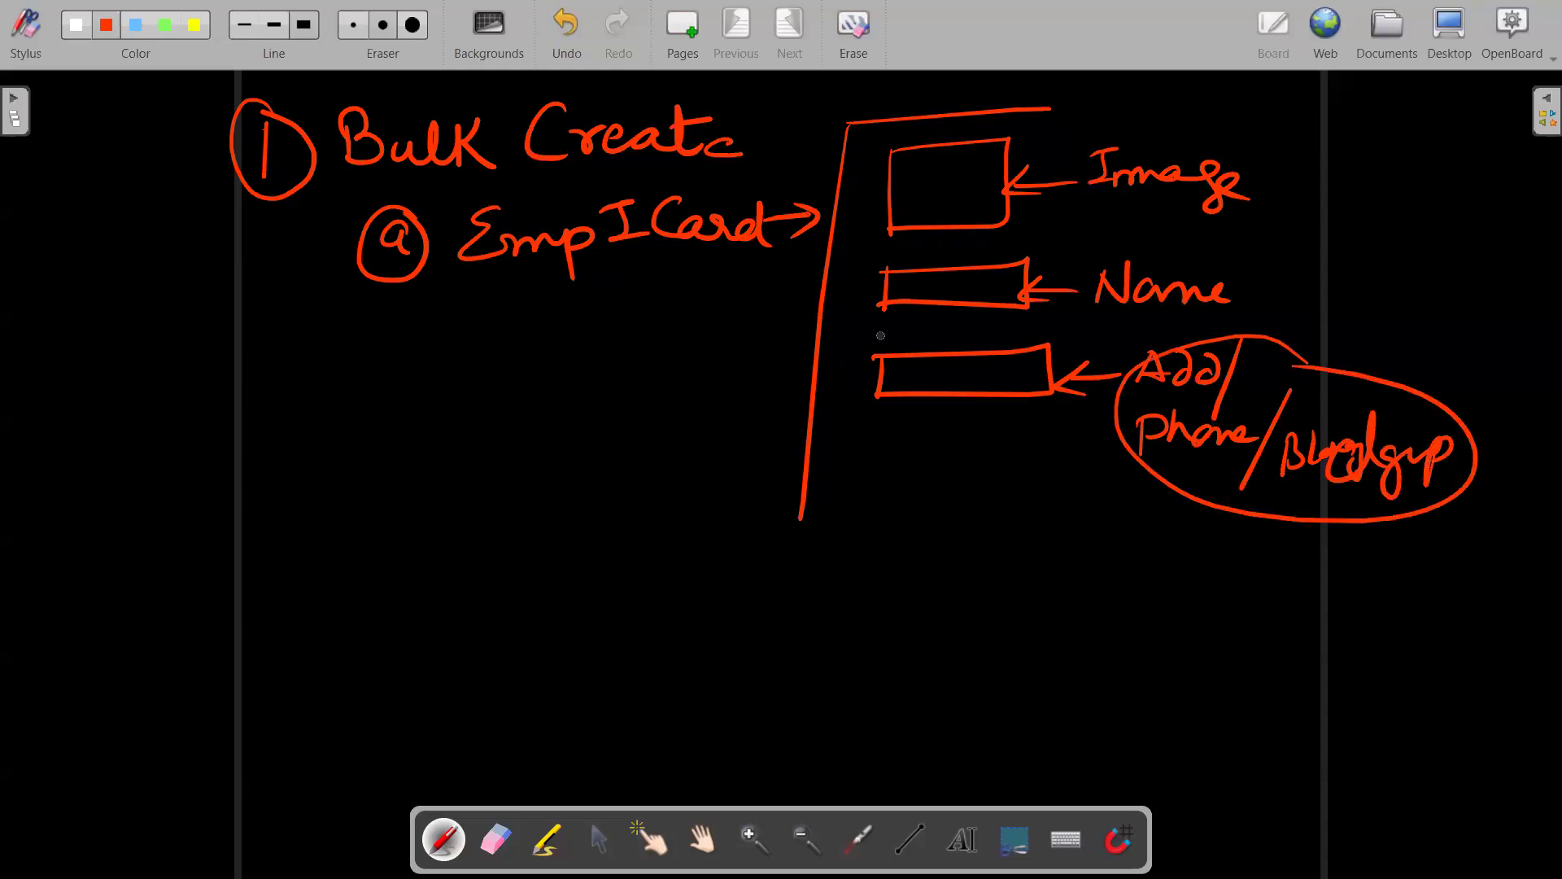
Mark the lower boxes' left ends, write a circled 'b', and touch up the circled 1.
drag(825, 399, 869, 391)
drag(846, 298, 881, 304)
mouse_move(275, 503)
mouse_down()
mouse_move(275, 540)
mouse_move(306, 531)
mouse_up()
mouse_move(309, 475)
mouse_down()
mouse_move(254, 528)
mouse_move(313, 482)
mouse_up()
drag(265, 161, 250, 166)
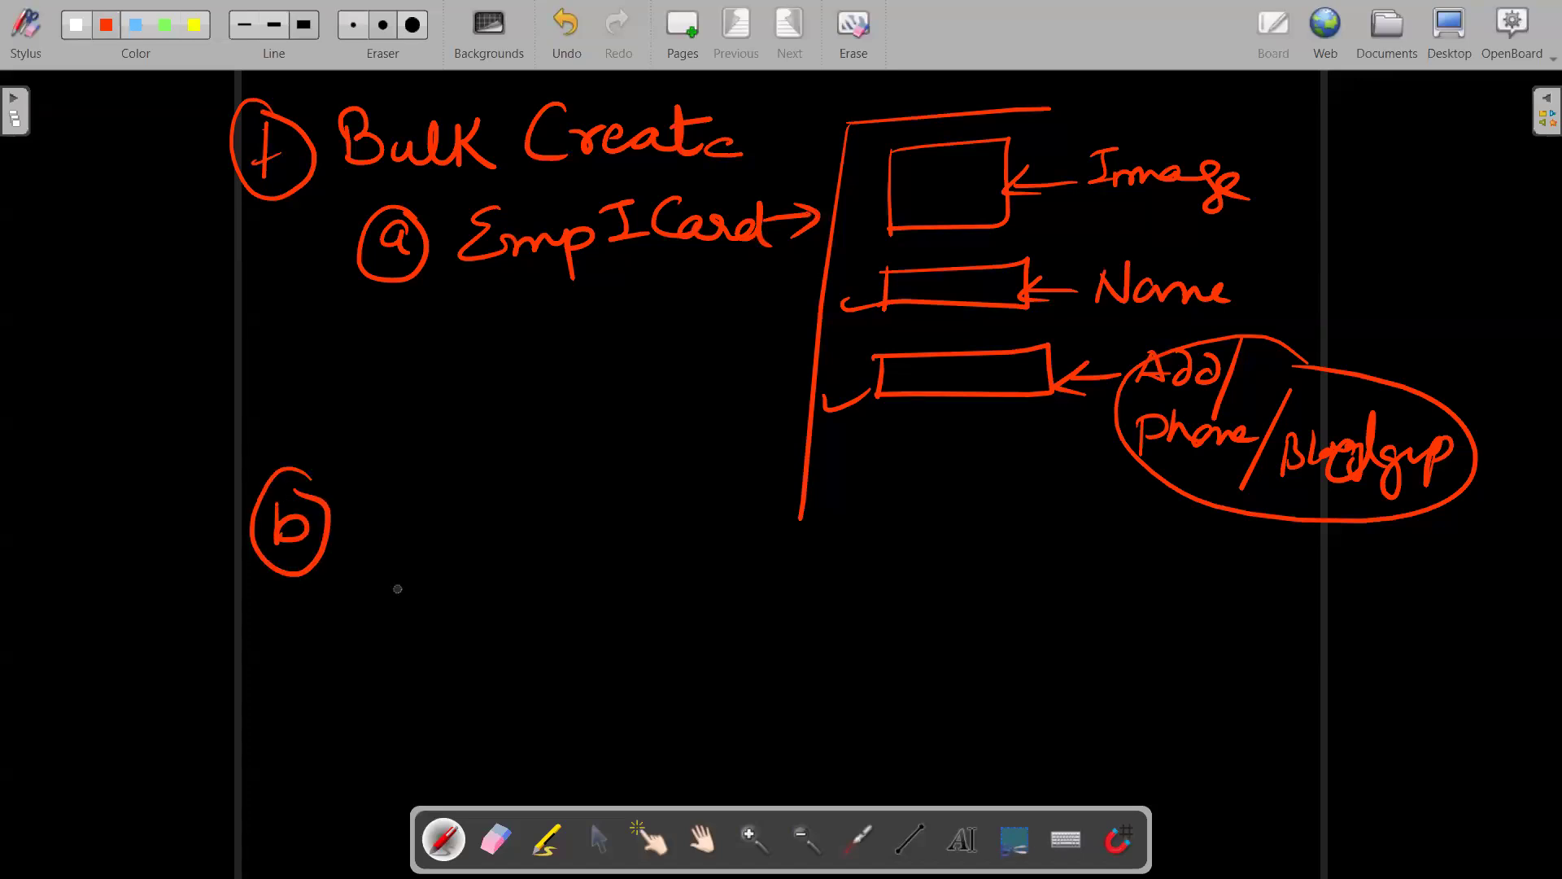
Write 'Marksheet 5 Subjects' beside the circled b.
mouse_move(336, 462)
mouse_down()
mouse_move(361, 462)
mouse_move(386, 504)
mouse_move(492, 482)
mouse_move(525, 509)
mouse_move(561, 492)
mouse_move(635, 511)
mouse_move(657, 478)
mouse_up()
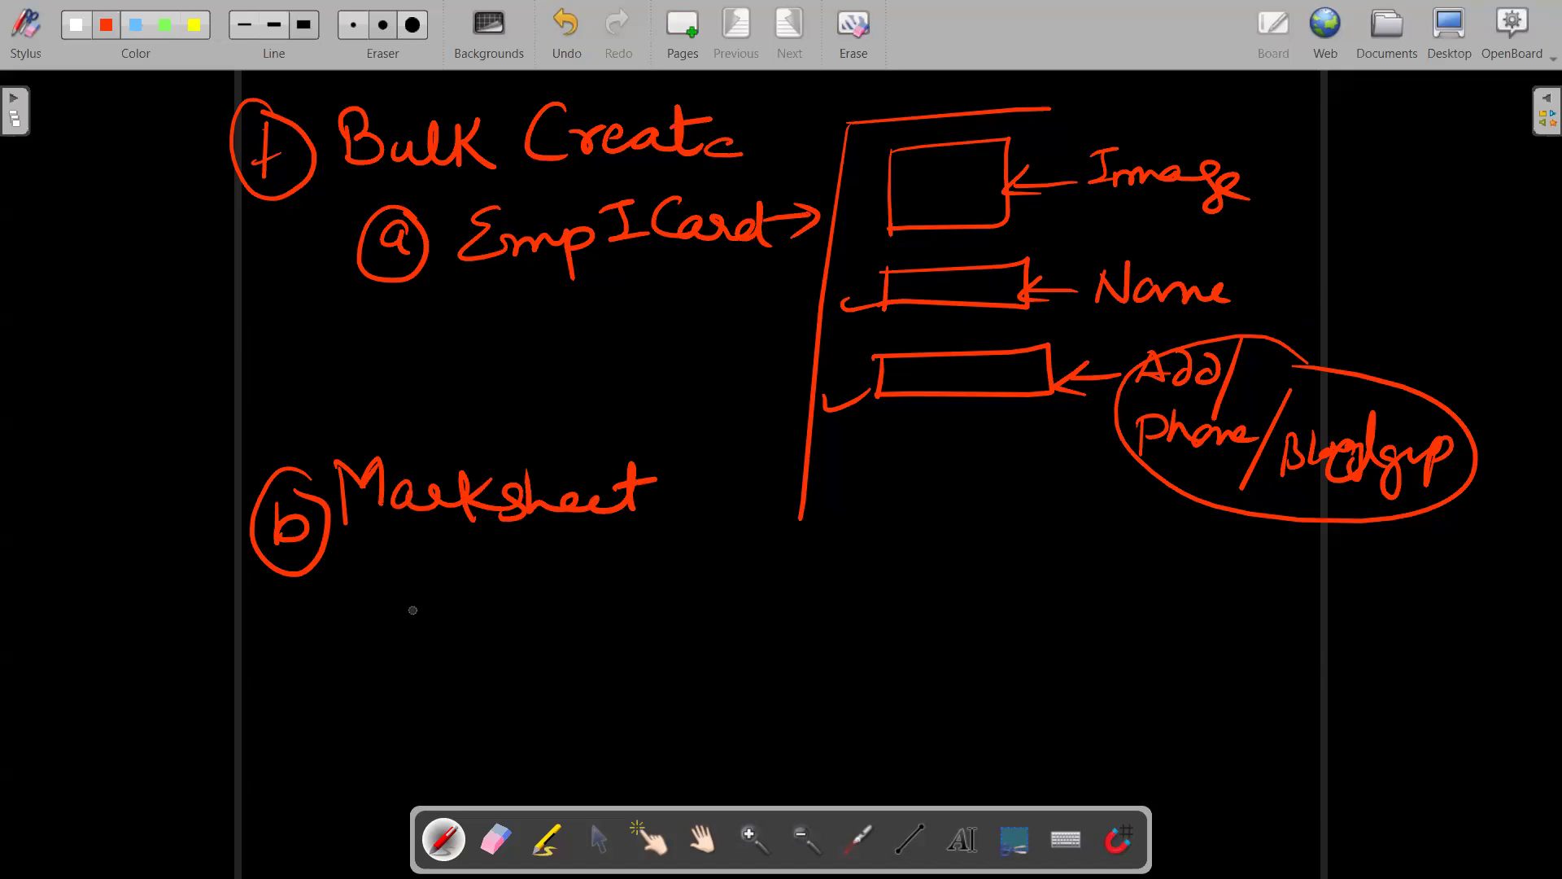
mouse_move(405, 570)
mouse_down()
mouse_move(403, 617)
mouse_move(452, 567)
mouse_up()
mouse_move(478, 586)
mouse_down()
mouse_move(499, 579)
mouse_move(464, 614)
mouse_move(625, 579)
mouse_move(649, 600)
mouse_up()
mouse_move(637, 569)
mouse_down()
mouse_move(670, 565)
mouse_move(661, 600)
mouse_up()
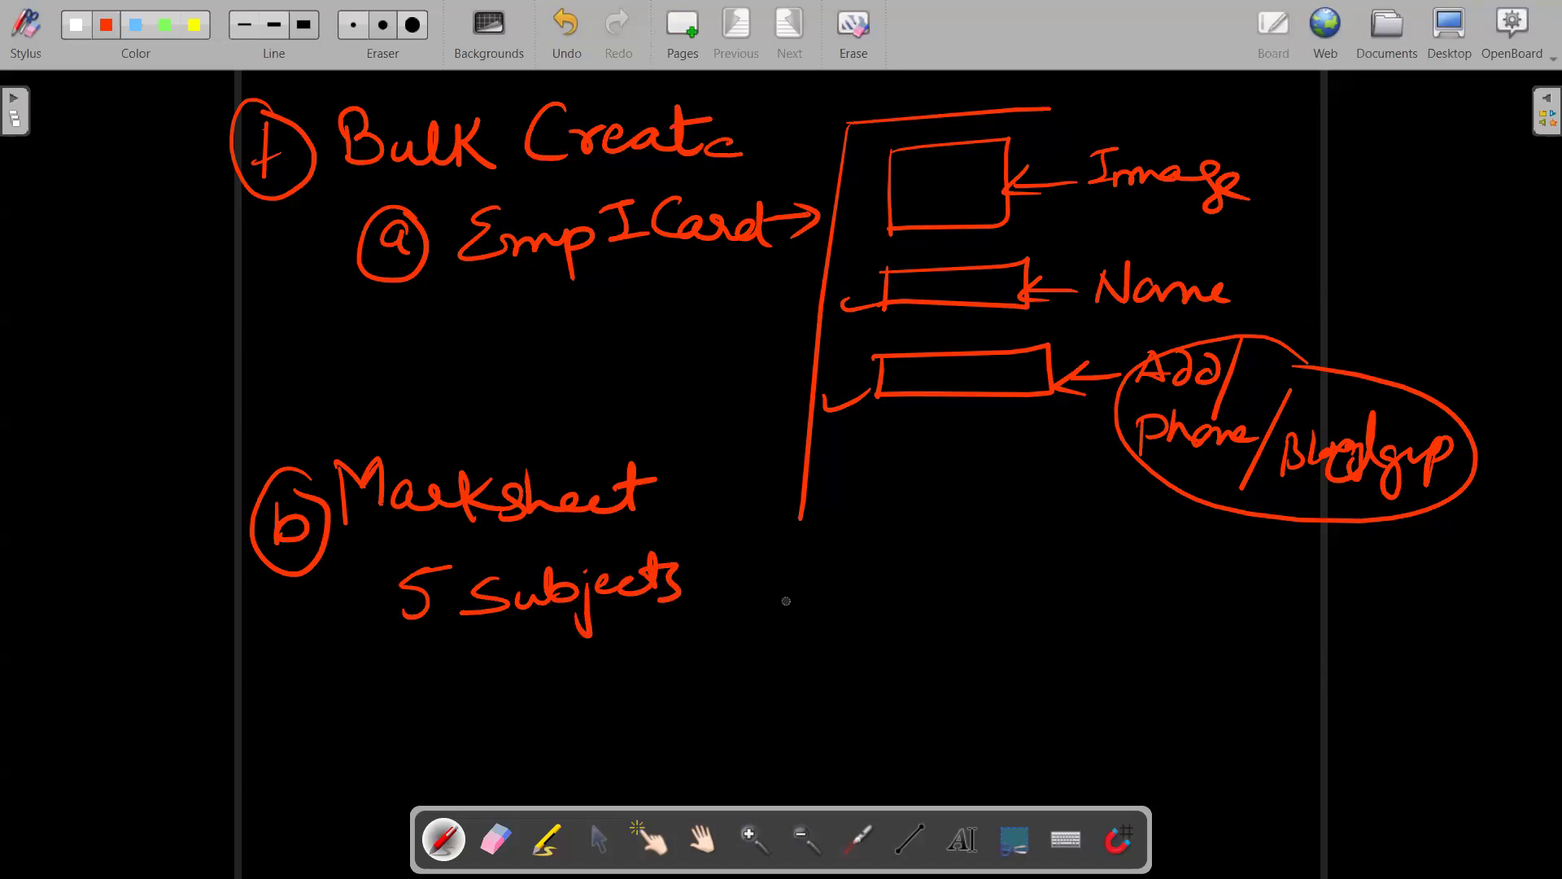
Draw the marksheet outline with a Name field and Math, Phy, Sci, Hist, Eng labels.
mouse_move(751, 537)
mouse_down()
mouse_move(745, 696)
mouse_move(993, 504)
mouse_move(1032, 669)
mouse_move(747, 697)
mouse_up()
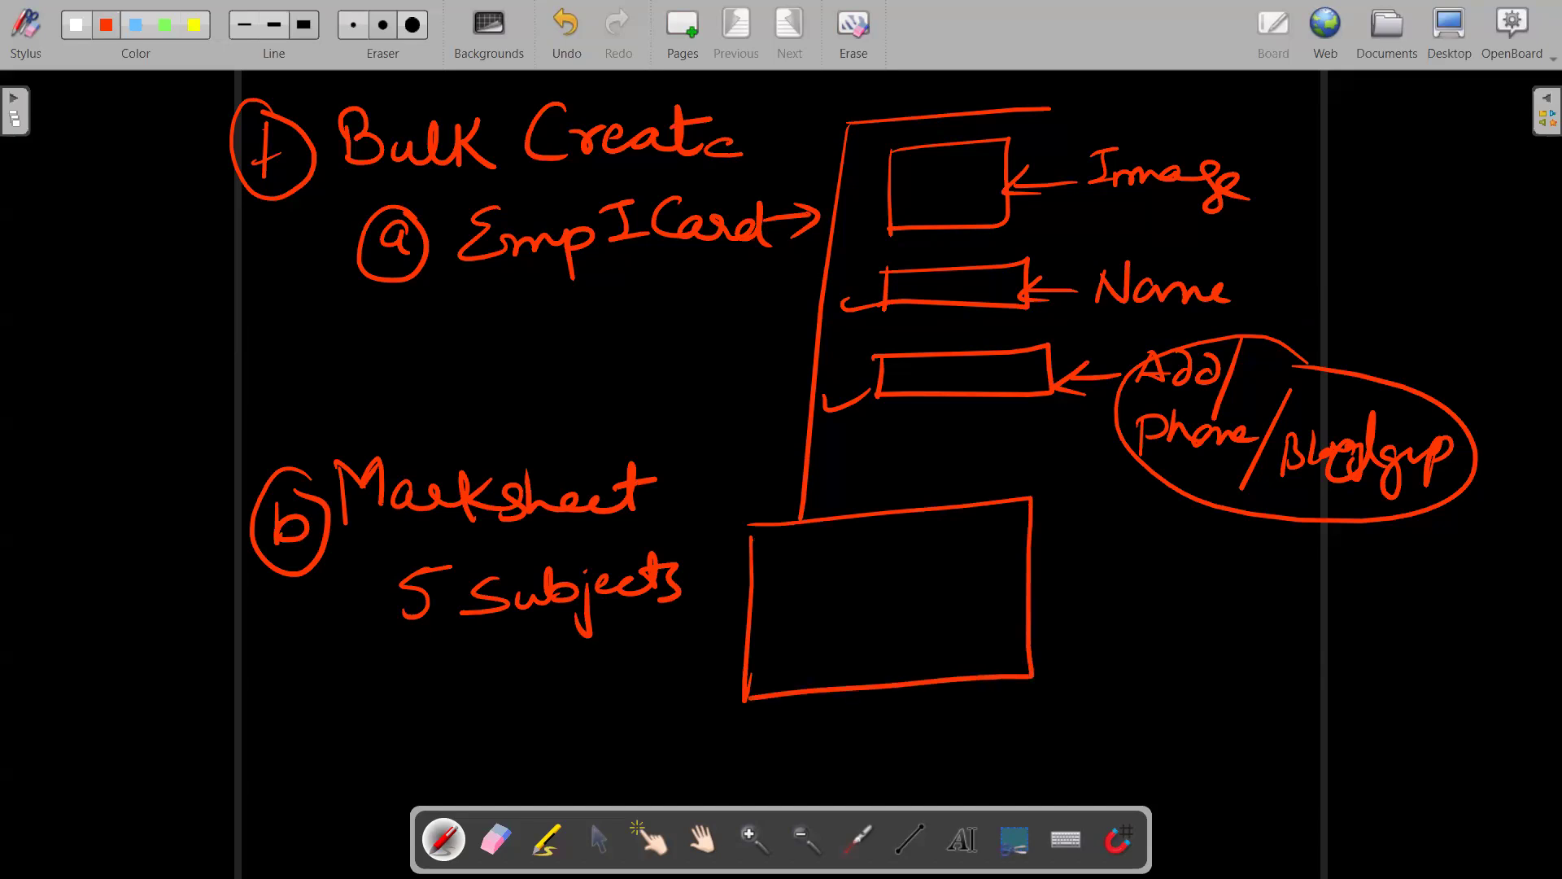
mouse_move(817, 556)
mouse_down()
mouse_move(837, 535)
mouse_move(964, 544)
mouse_up()
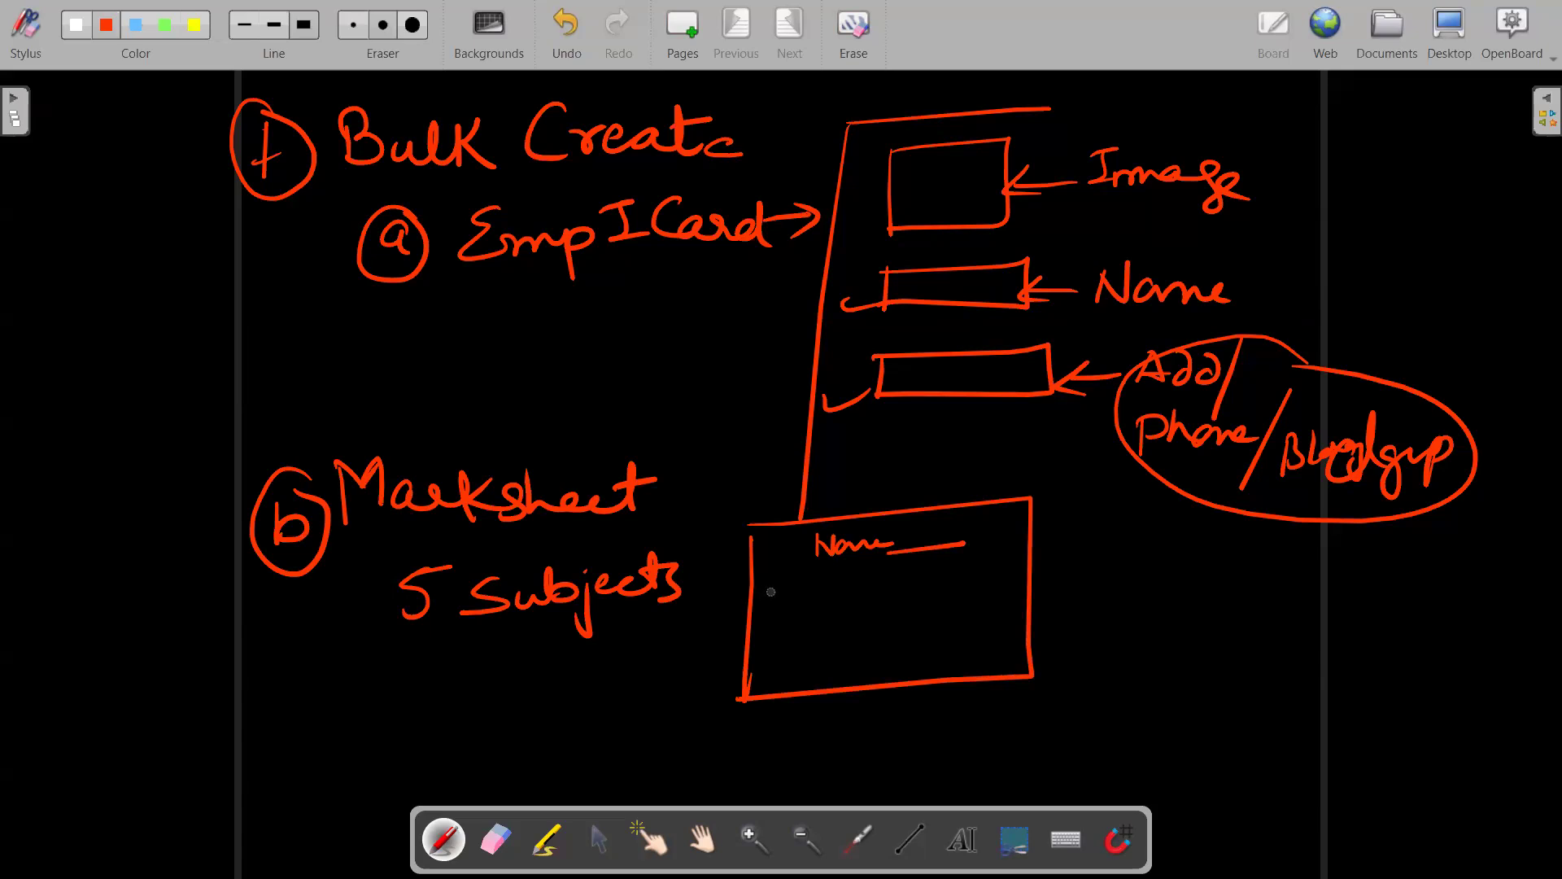
mouse_move(769, 611)
mouse_down()
mouse_move(773, 589)
mouse_move(822, 609)
mouse_move(757, 674)
mouse_move(790, 677)
mouse_up()
mouse_move(816, 664)
mouse_down()
mouse_move(817, 684)
mouse_move(834, 682)
mouse_up()
drag(838, 670, 848, 682)
drag(864, 664, 947, 703)
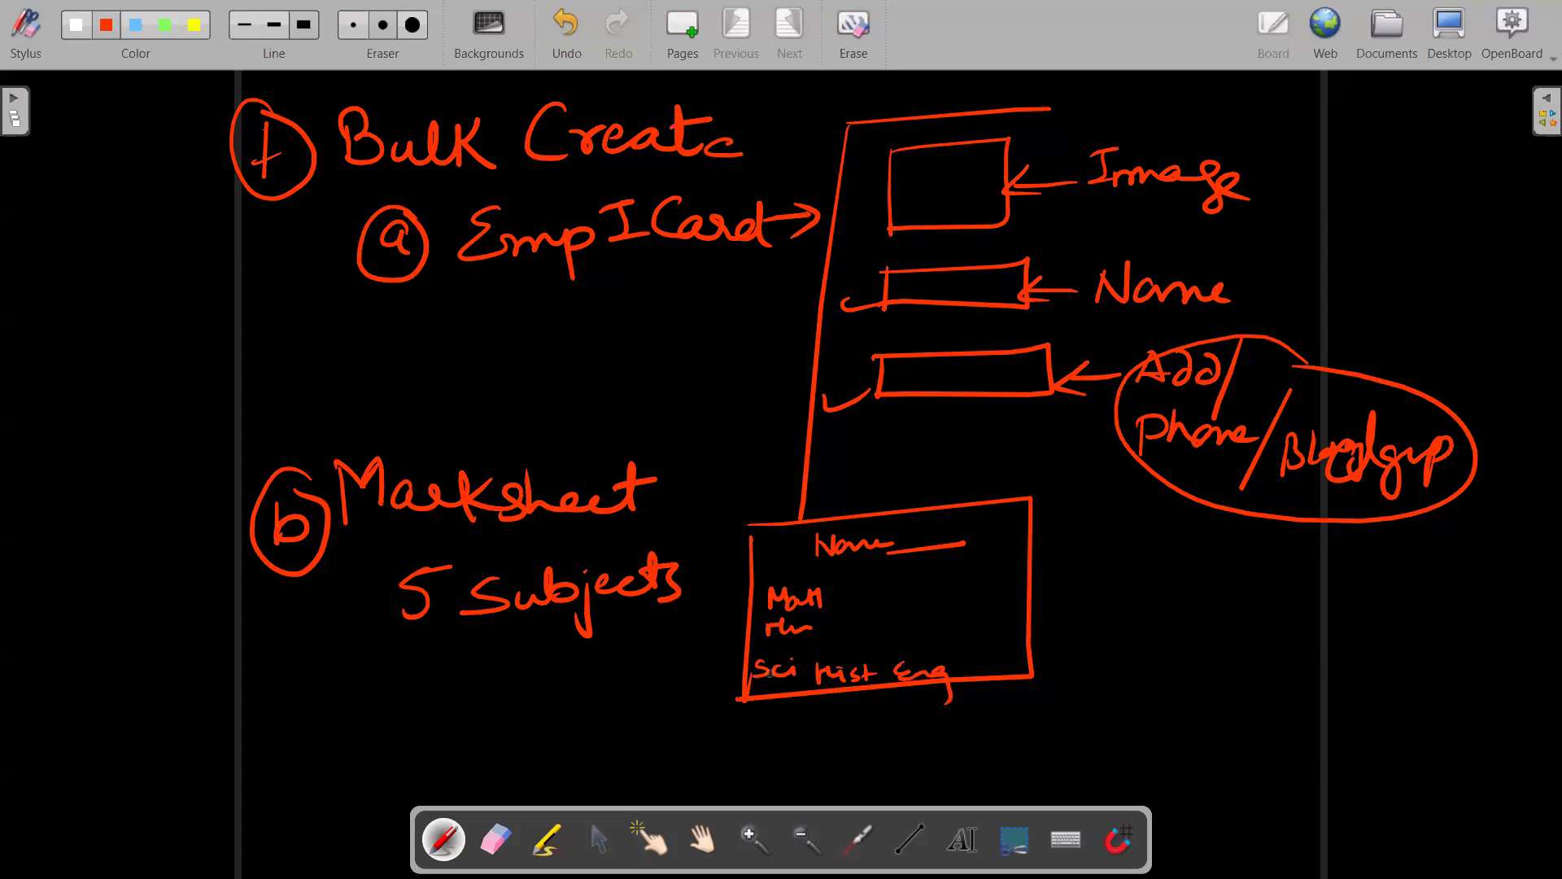
Add score boxes beside each of the five subjects.
drag(843, 597, 918, 592)
mouse_move(814, 625)
mouse_down()
mouse_move(877, 617)
mouse_move(835, 655)
mouse_up()
mouse_move(836, 647)
mouse_down()
mouse_move(838, 661)
mouse_move(885, 661)
mouse_up()
mouse_move(891, 643)
mouse_down()
mouse_move(898, 663)
mouse_move(968, 656)
mouse_up()
mouse_move(967, 663)
mouse_down()
mouse_move(991, 641)
mouse_move(960, 655)
mouse_up()
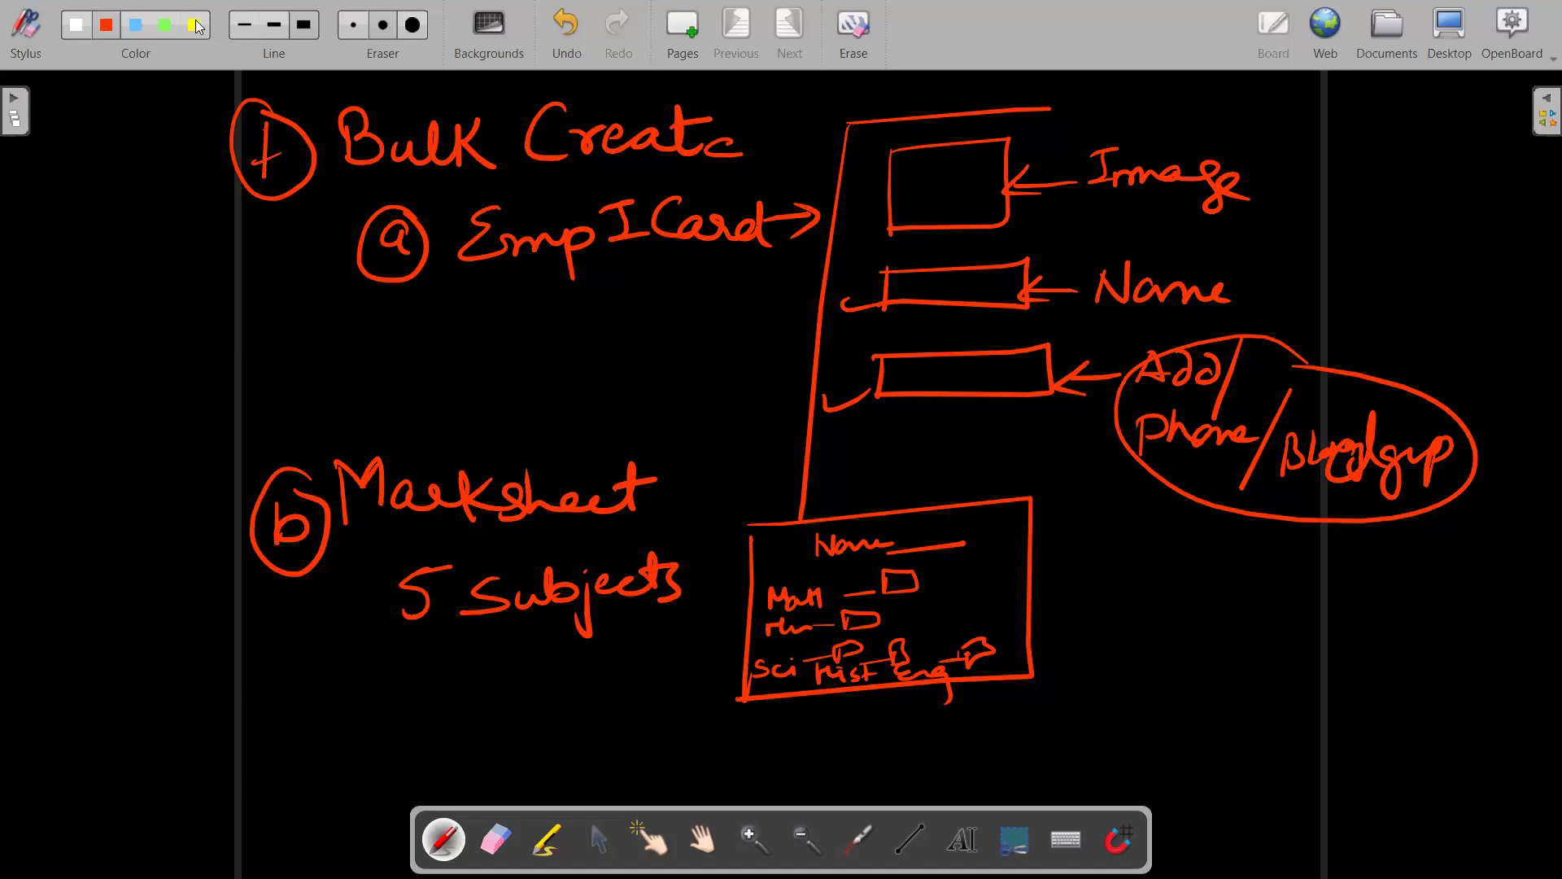
In yellow, box 'Bulk Create' and underline 'Emp I Card' and 'Marksheet'.
mouse_move(321, 85)
mouse_down()
mouse_move(643, 78)
mouse_move(769, 179)
mouse_move(284, 203)
mouse_up()
drag(534, 287, 681, 281)
drag(383, 558, 556, 544)
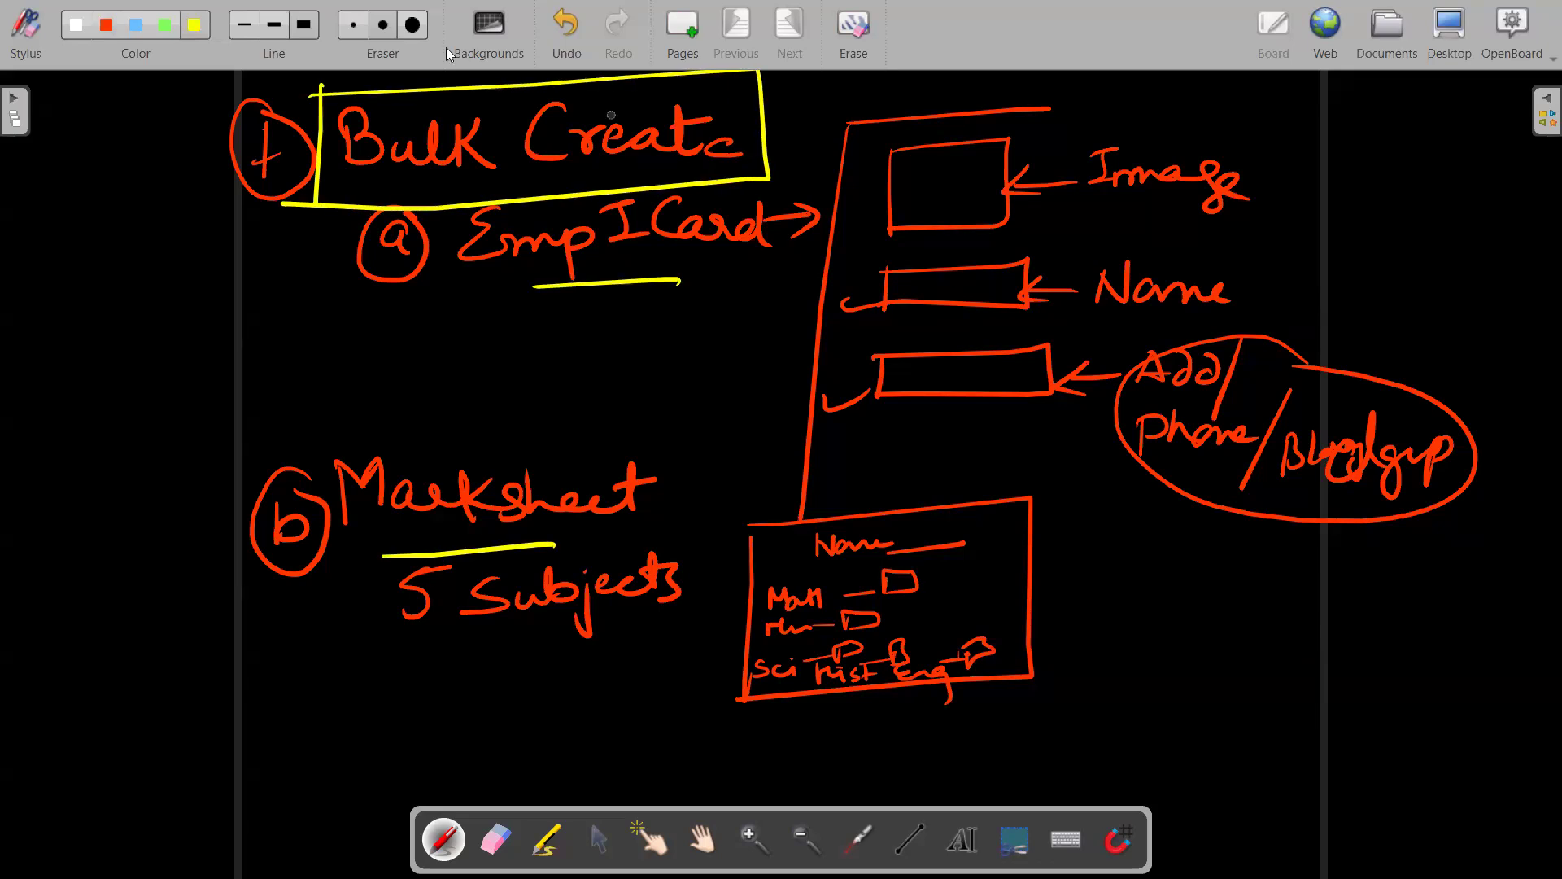
On a new page in red ink, write the circled item '2 Video Reverser →'.
click(687, 17)
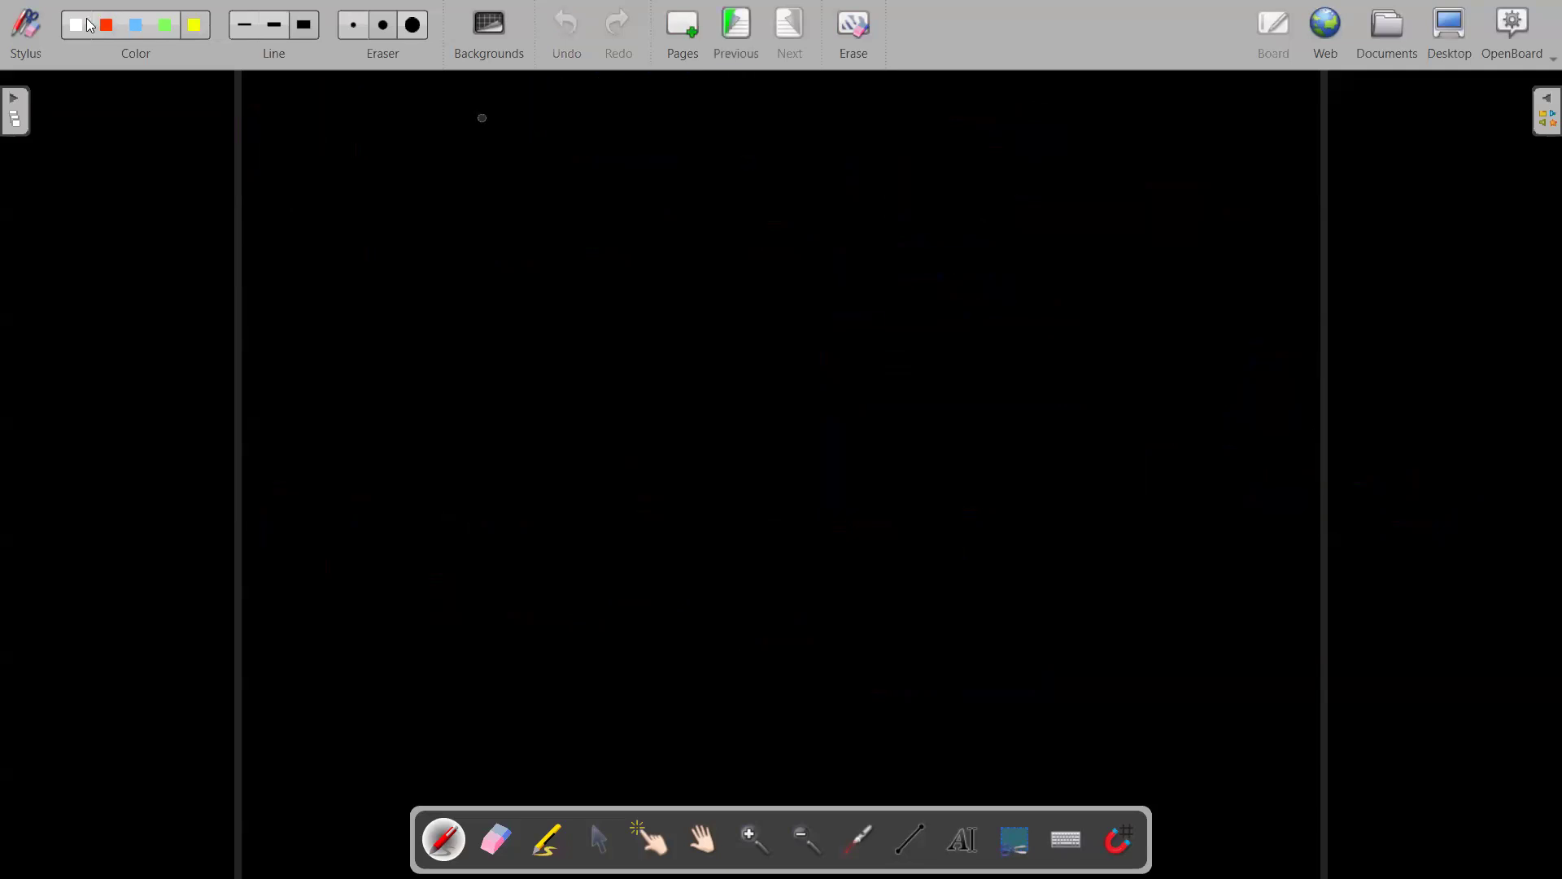
click(106, 25)
mouse_move(280, 146)
mouse_down()
mouse_move(387, 167)
mouse_move(400, 111)
mouse_up()
mouse_move(410, 159)
mouse_down()
mouse_move(412, 191)
mouse_move(518, 149)
mouse_up()
mouse_move(610, 122)
mouse_down()
mouse_move(612, 149)
mouse_move(755, 138)
mouse_move(824, 172)
mouse_move(851, 147)
mouse_move(965, 174)
mouse_move(922, 204)
mouse_up()
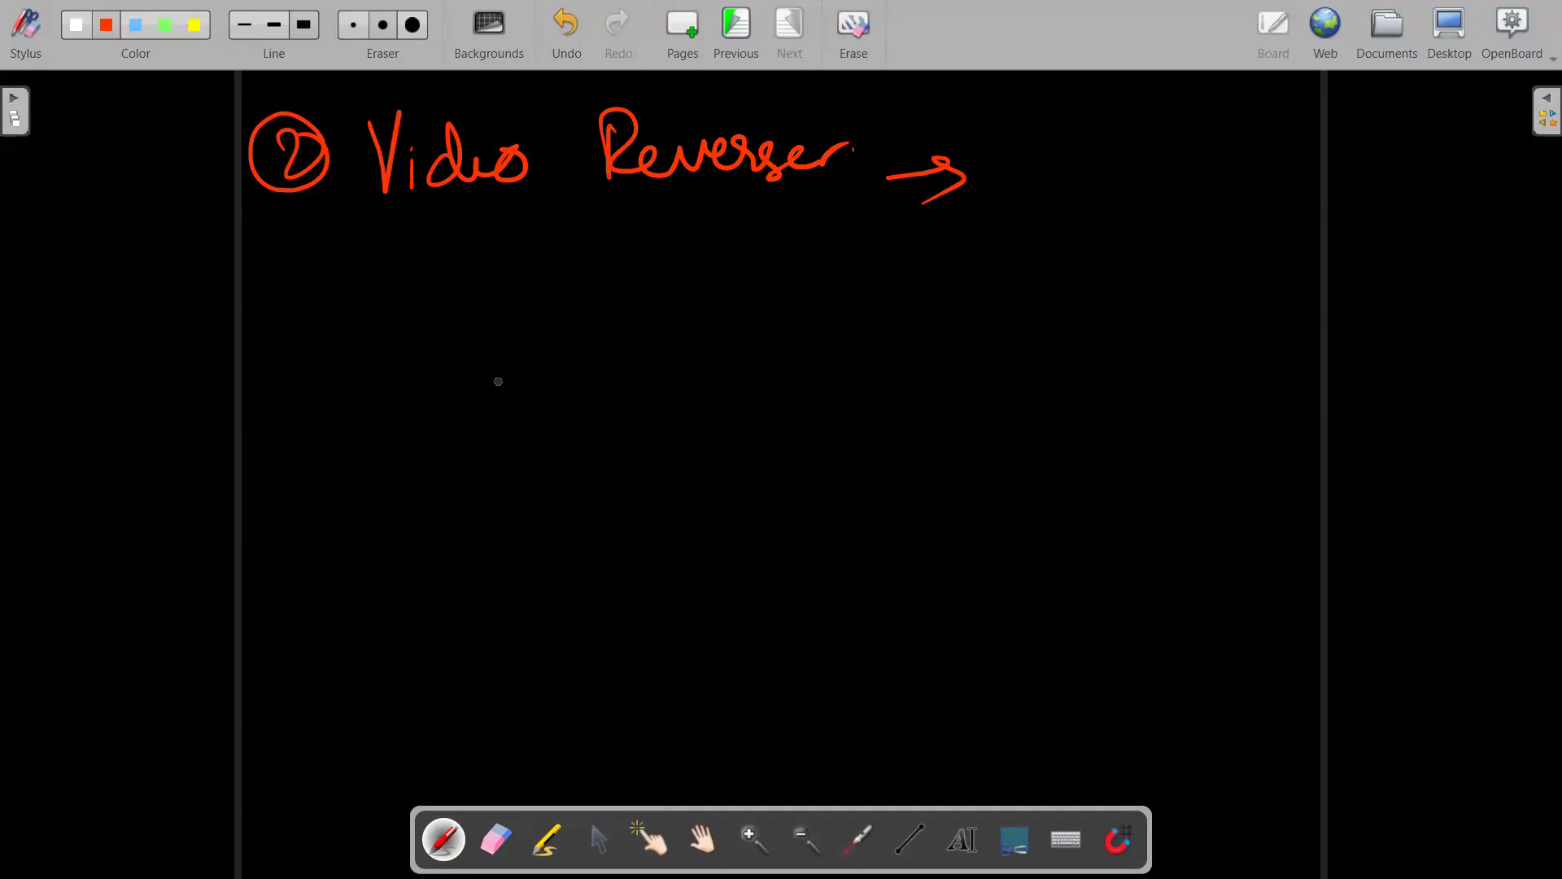
Write circled '3 Mockup →', tick both items, then add a page and return.
mouse_move(287, 352)
mouse_down()
mouse_move(321, 383)
mouse_move(297, 416)
mouse_up()
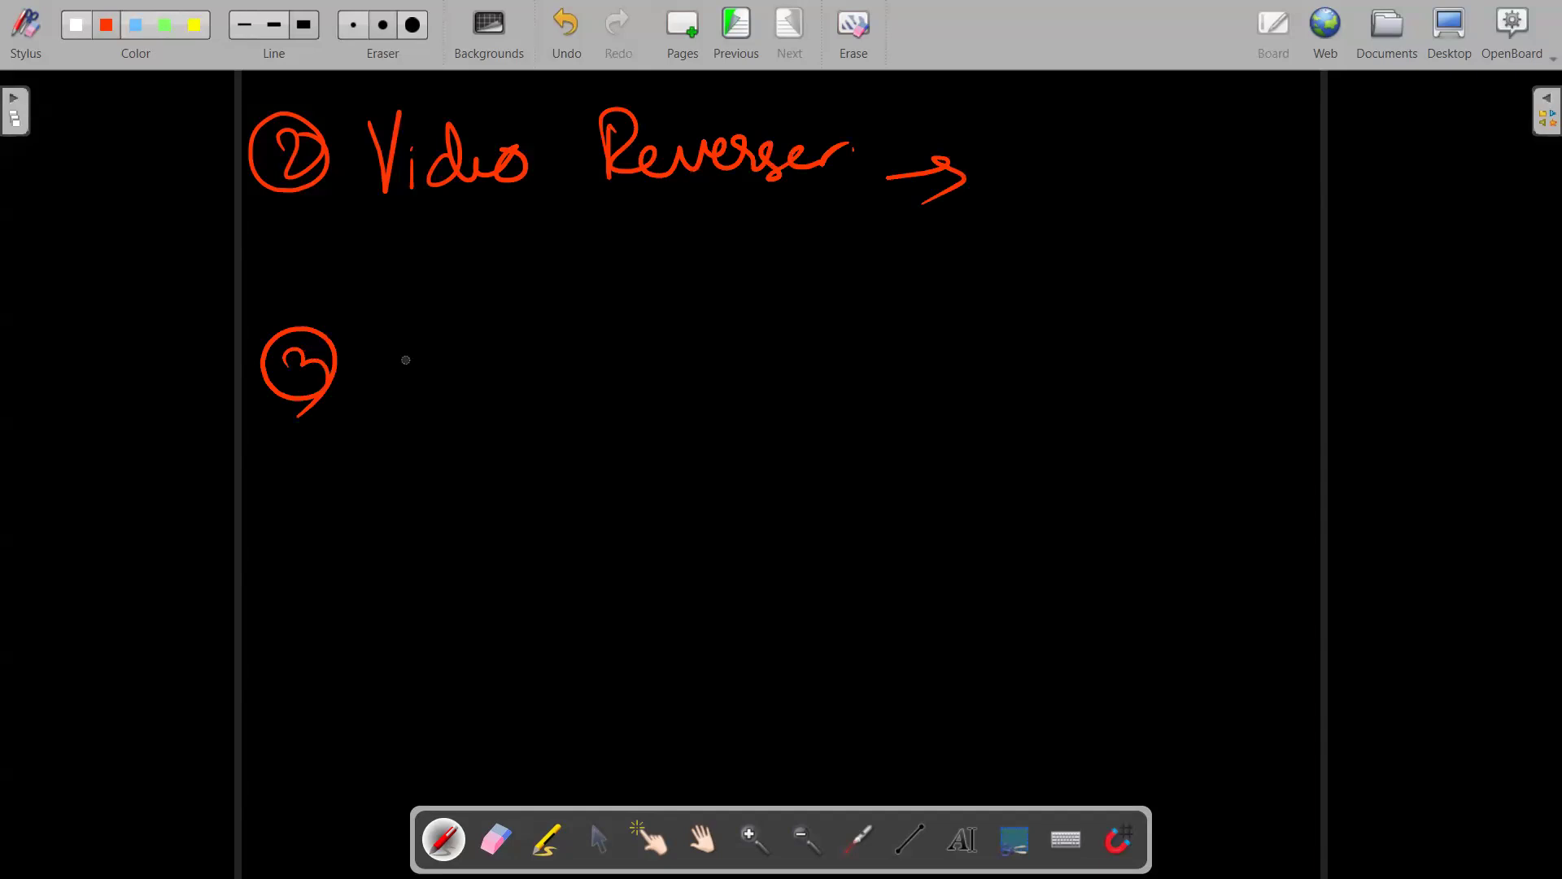
mouse_move(397, 334)
mouse_down()
mouse_move(398, 373)
mouse_move(399, 323)
mouse_move(444, 381)
mouse_move(468, 353)
mouse_up()
drag(504, 358, 506, 376)
mouse_move(527, 323)
mouse_down()
mouse_move(528, 376)
mouse_move(578, 359)
mouse_move(656, 402)
mouse_up()
mouse_move(651, 323)
mouse_down()
mouse_move(666, 345)
mouse_move(723, 342)
mouse_move(777, 372)
mouse_up()
drag(360, 419, 454, 405)
drag(411, 218, 472, 210)
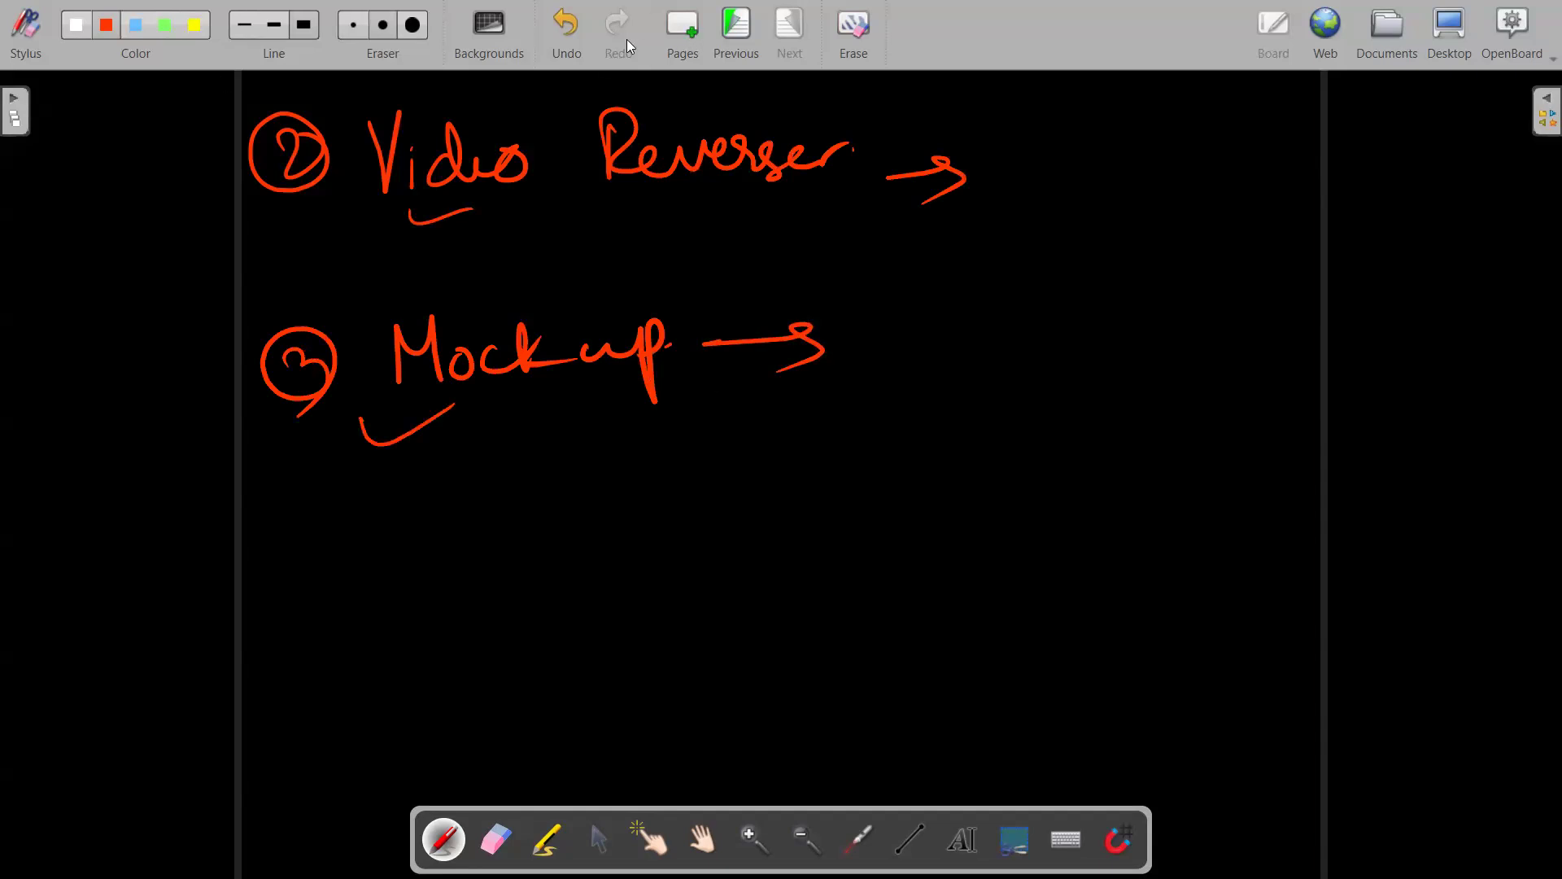
click(678, 47)
click(738, 38)
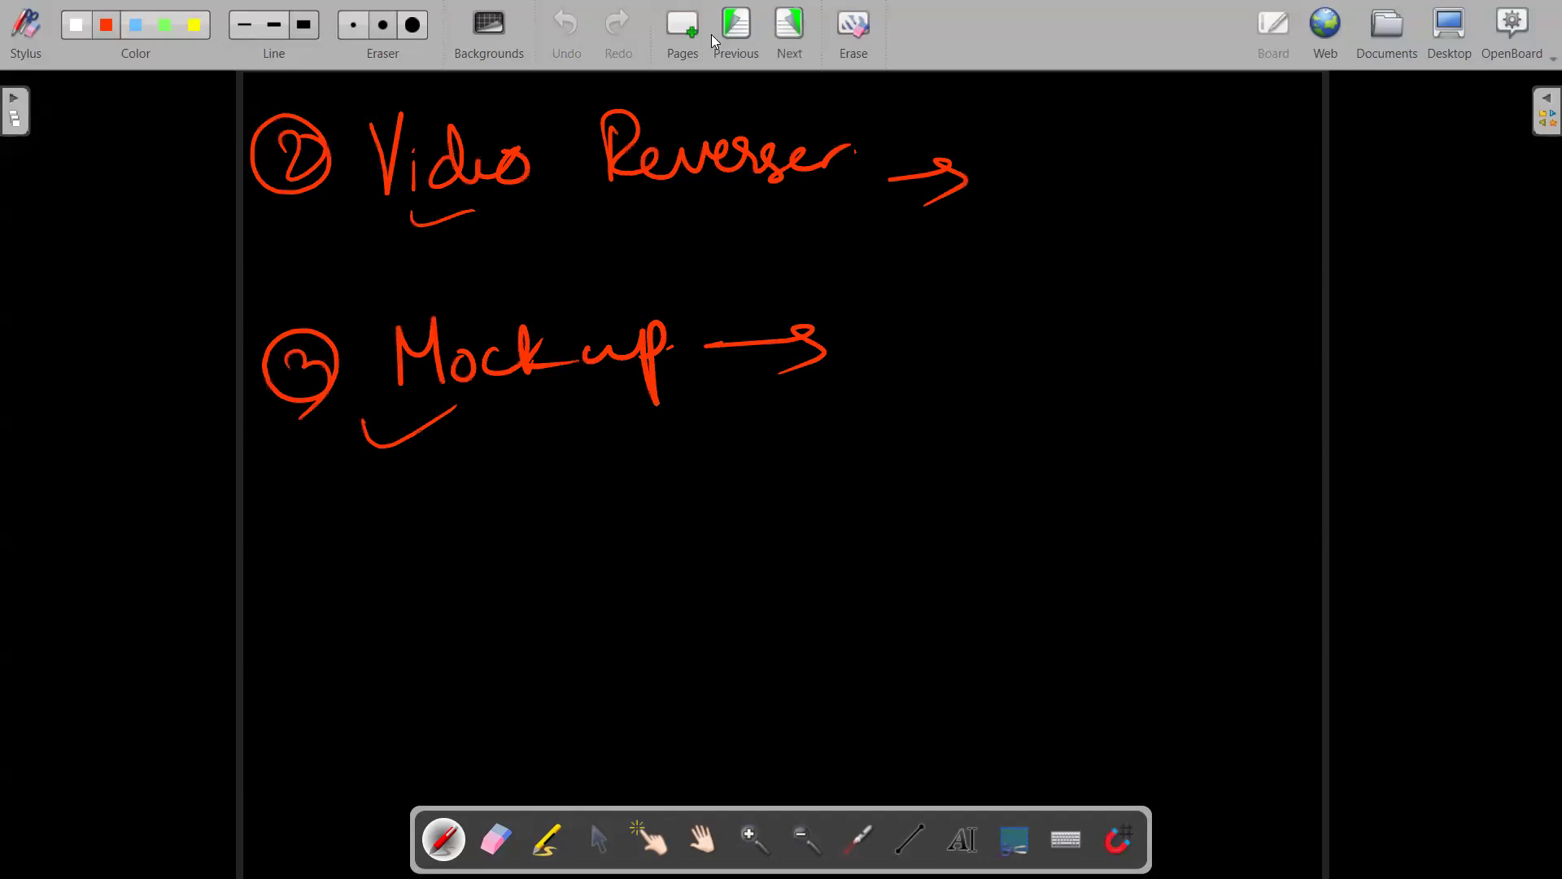
Go back to the Bulk Create page and tick the left sides of the Image and Name boxes.
click(716, 34)
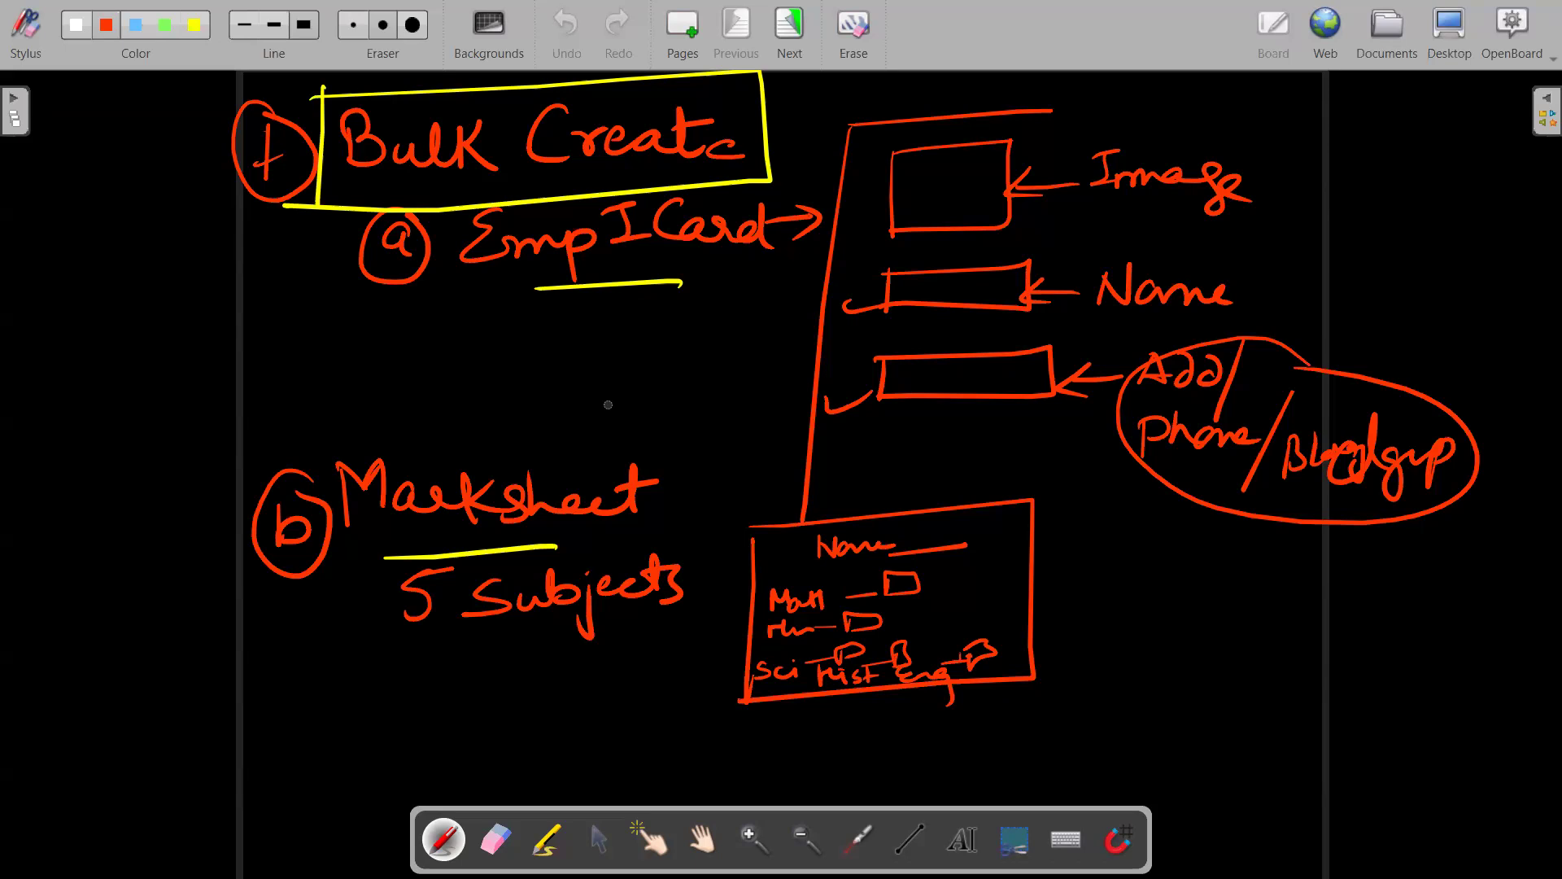
drag(868, 192, 916, 177)
drag(868, 287, 858, 369)
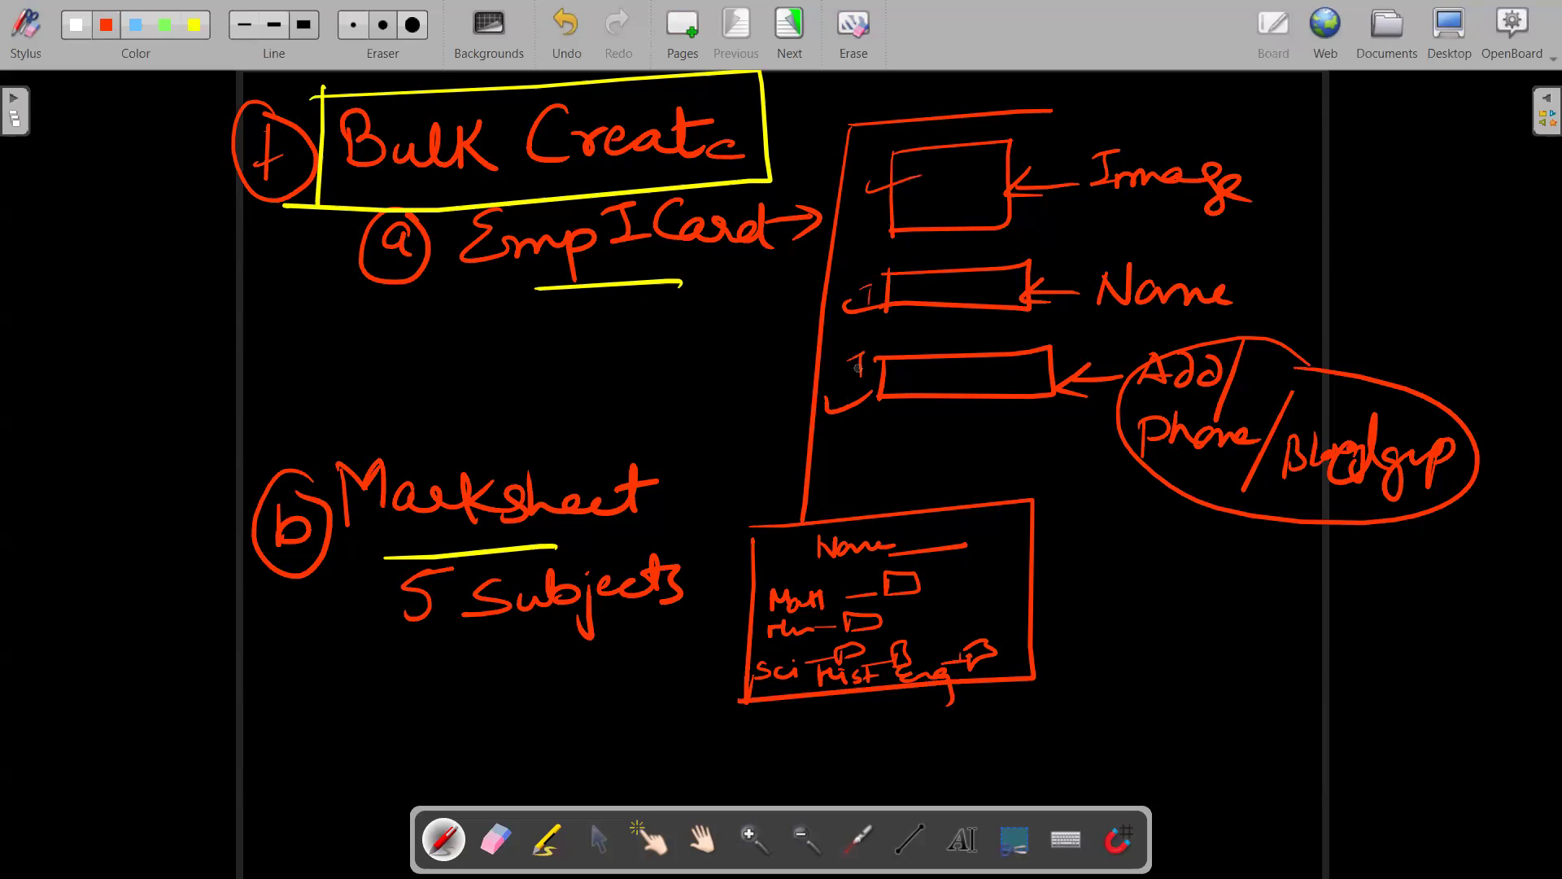